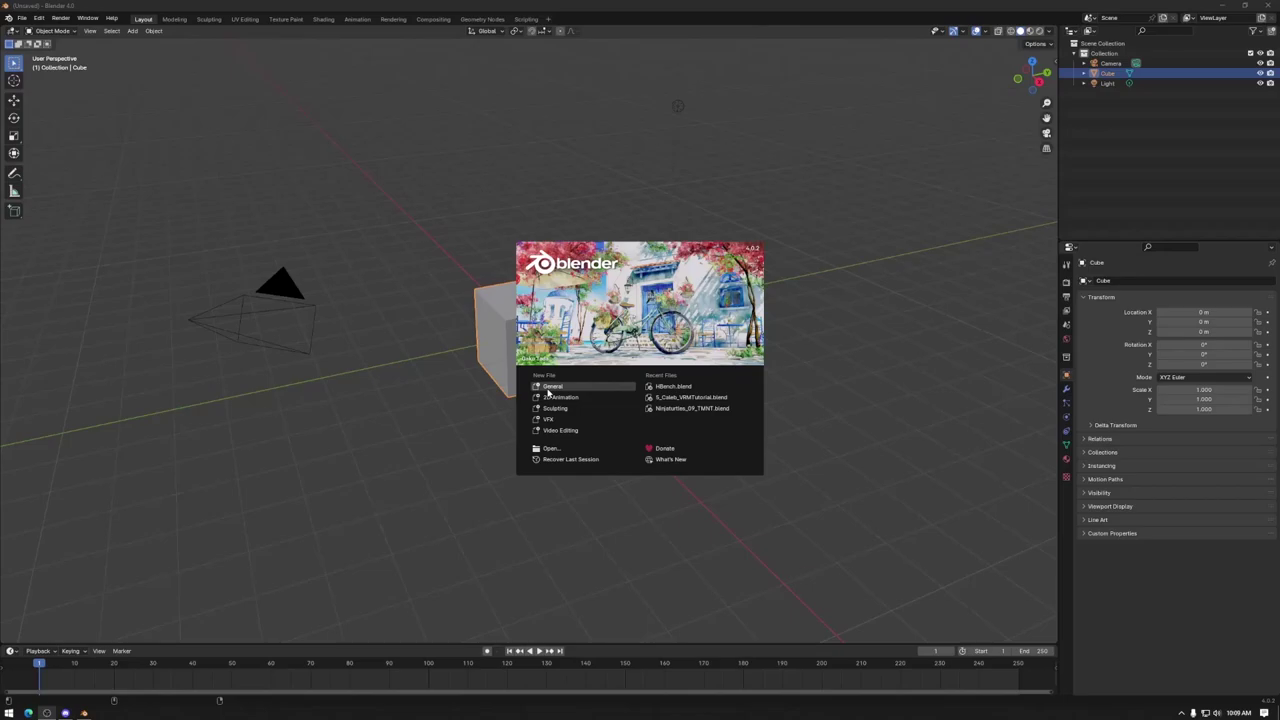
# Step: Dismiss the startup splash screen and minimise the Blender window
pyautogui.click(758, 366)
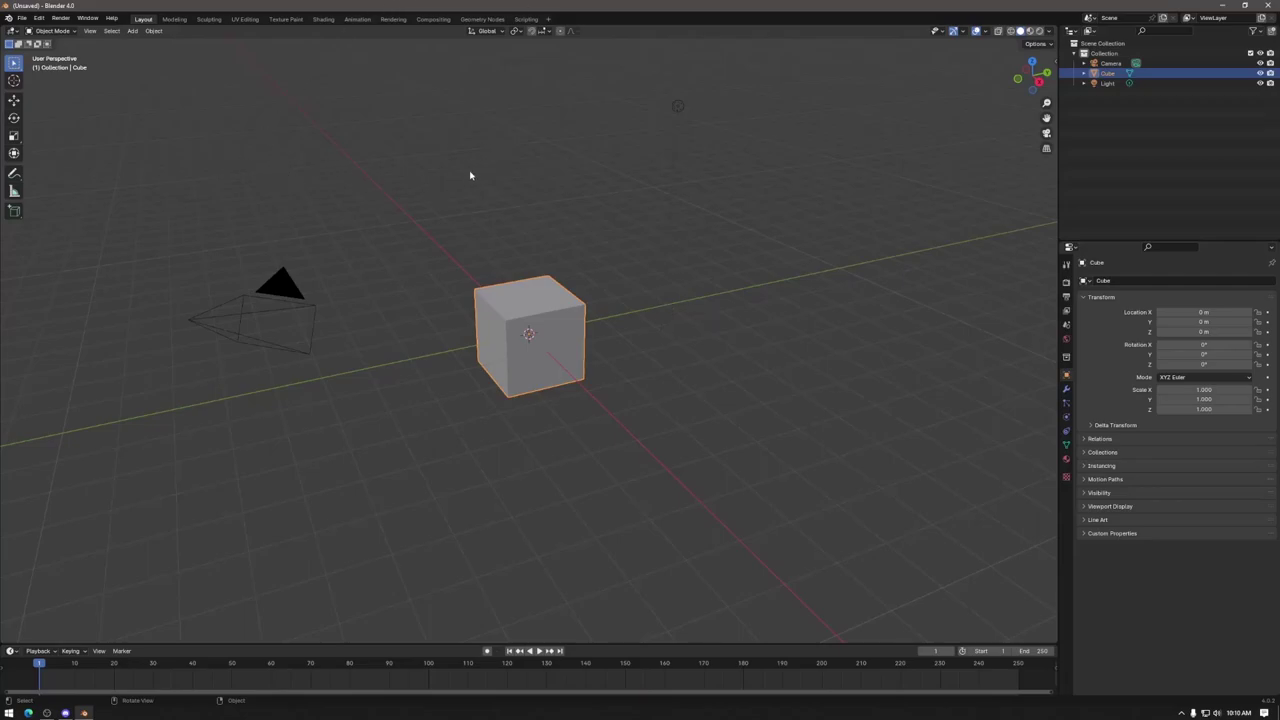
pyautogui.click(18, 20)
pyautogui.click(240, 126)
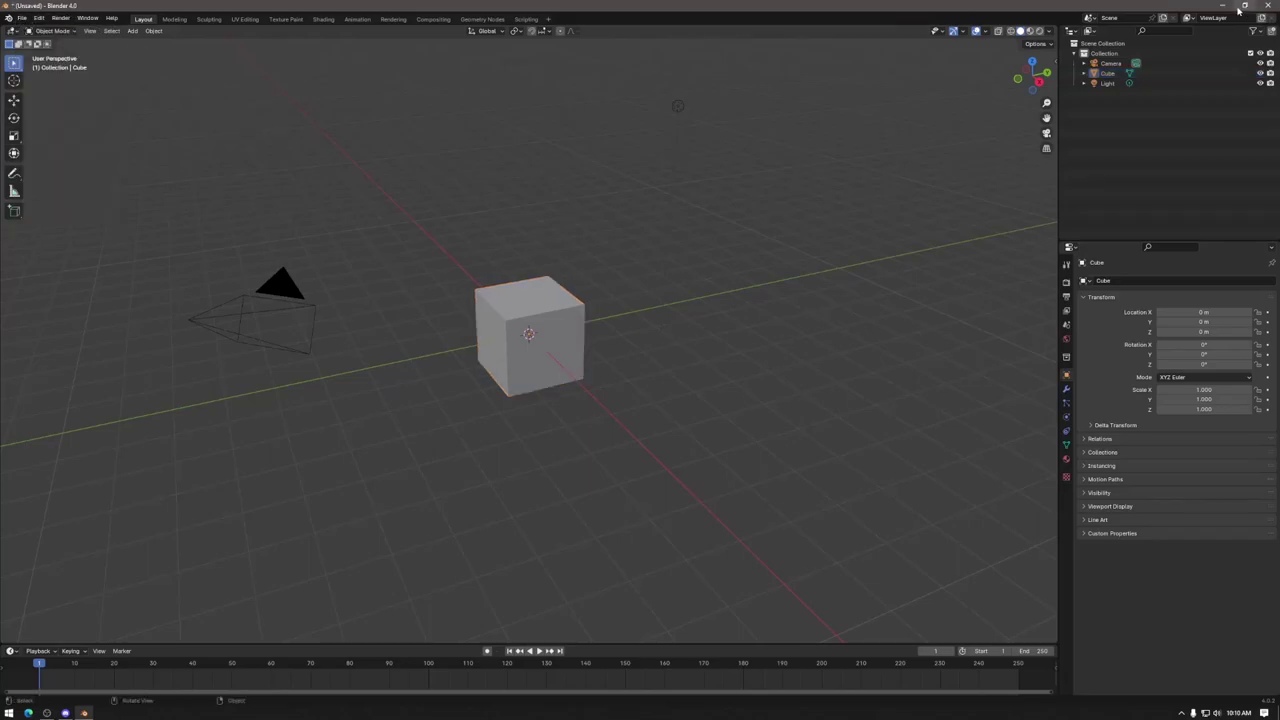
pyautogui.click(1221, 5)
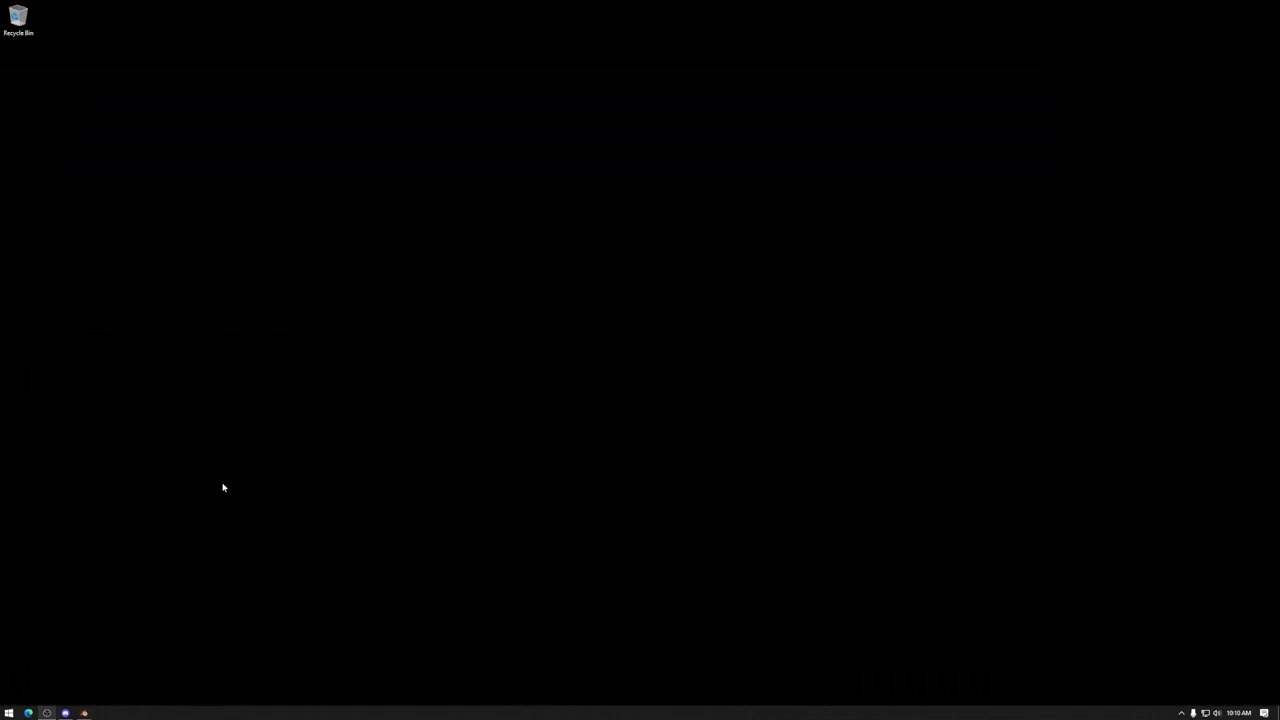
# Step: In File Explorer, browse to Stash (K:) > Mona > Tutorials > Workshops > 52_AIAssets and open the Paradoxx AI Assets folder inside the zip
pyautogui.press('super+e')
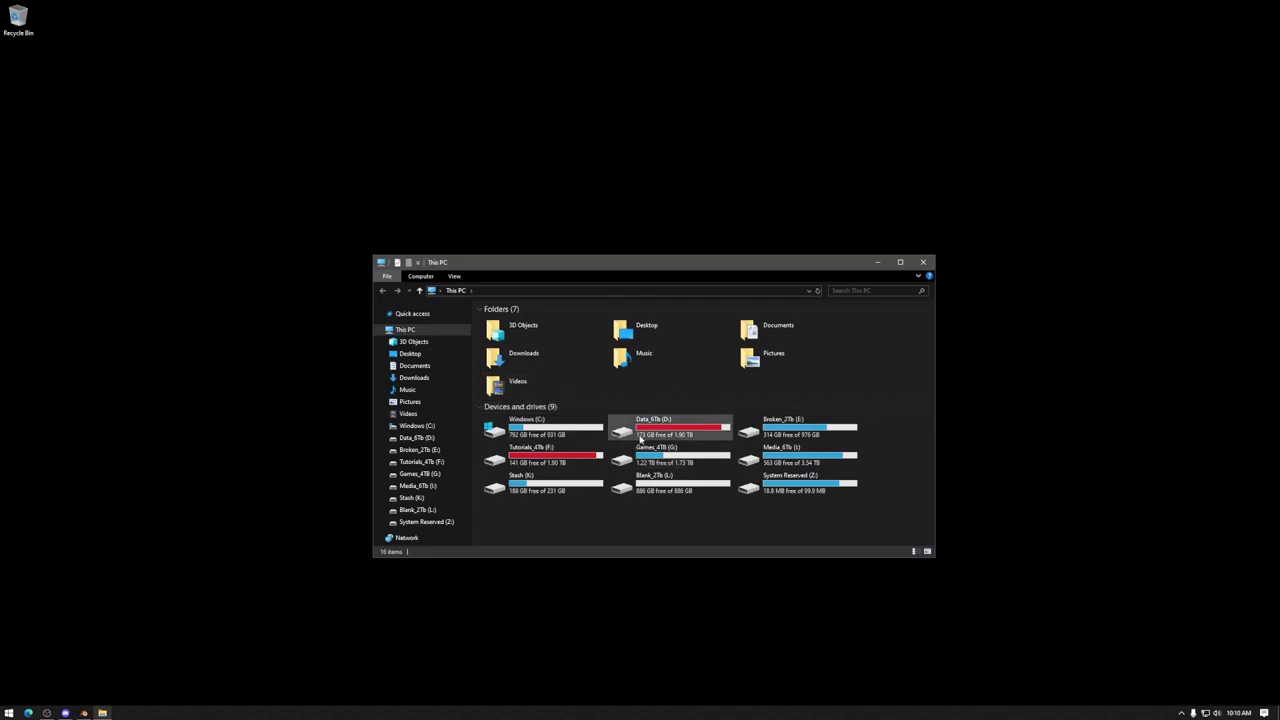
pyautogui.doubleClick(540, 484)
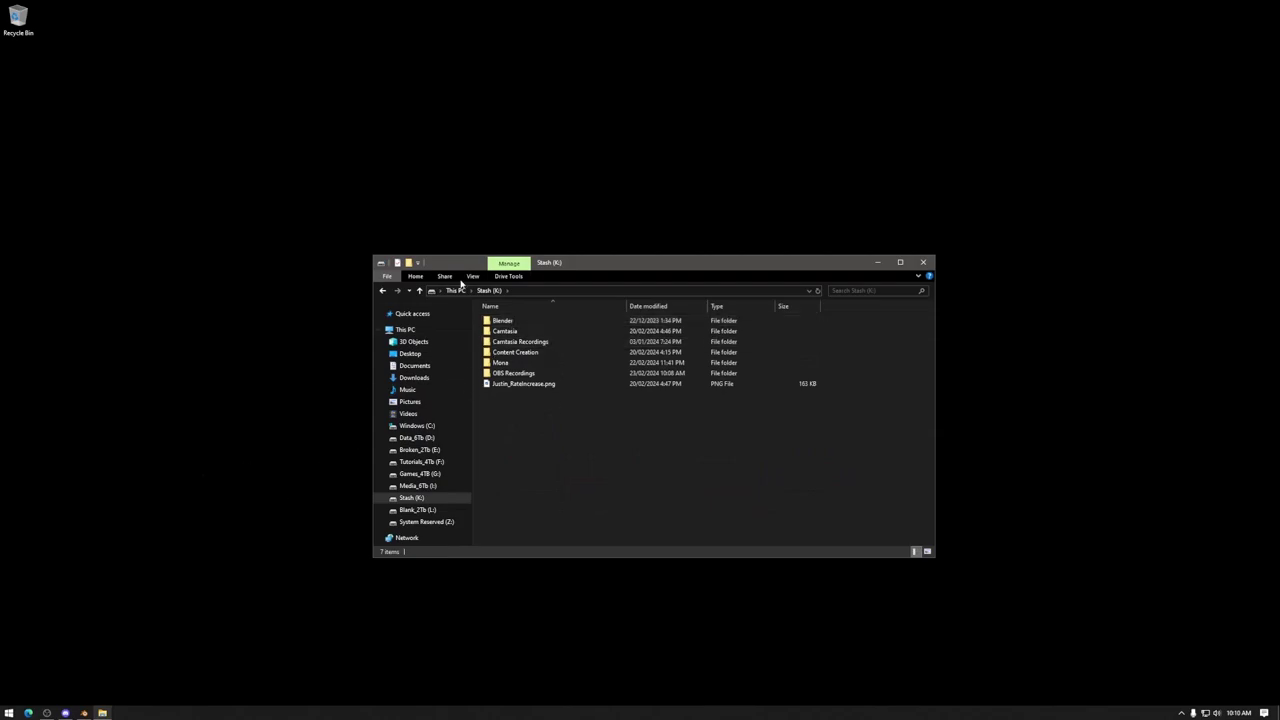
pyautogui.doubleClick(517, 363)
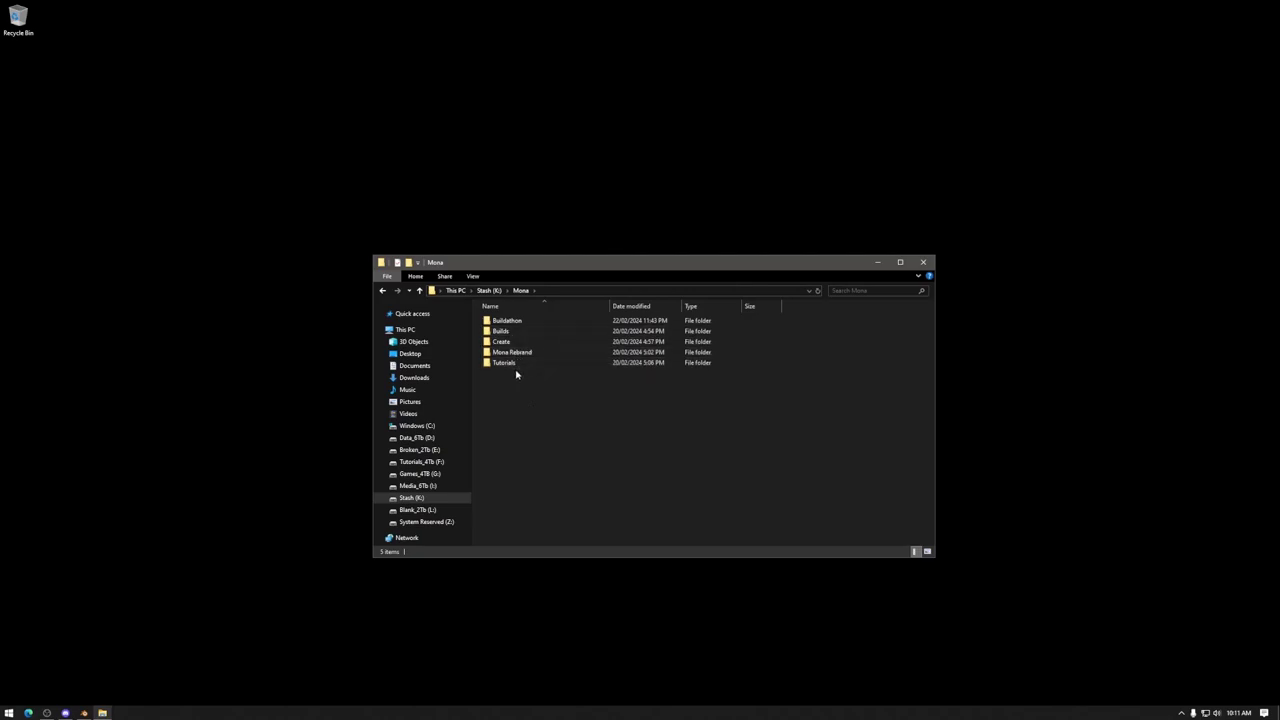
pyautogui.moveTo(516, 364)
pyautogui.click(521, 365)
pyautogui.doubleClick(519, 366)
pyautogui.doubleClick(523, 332)
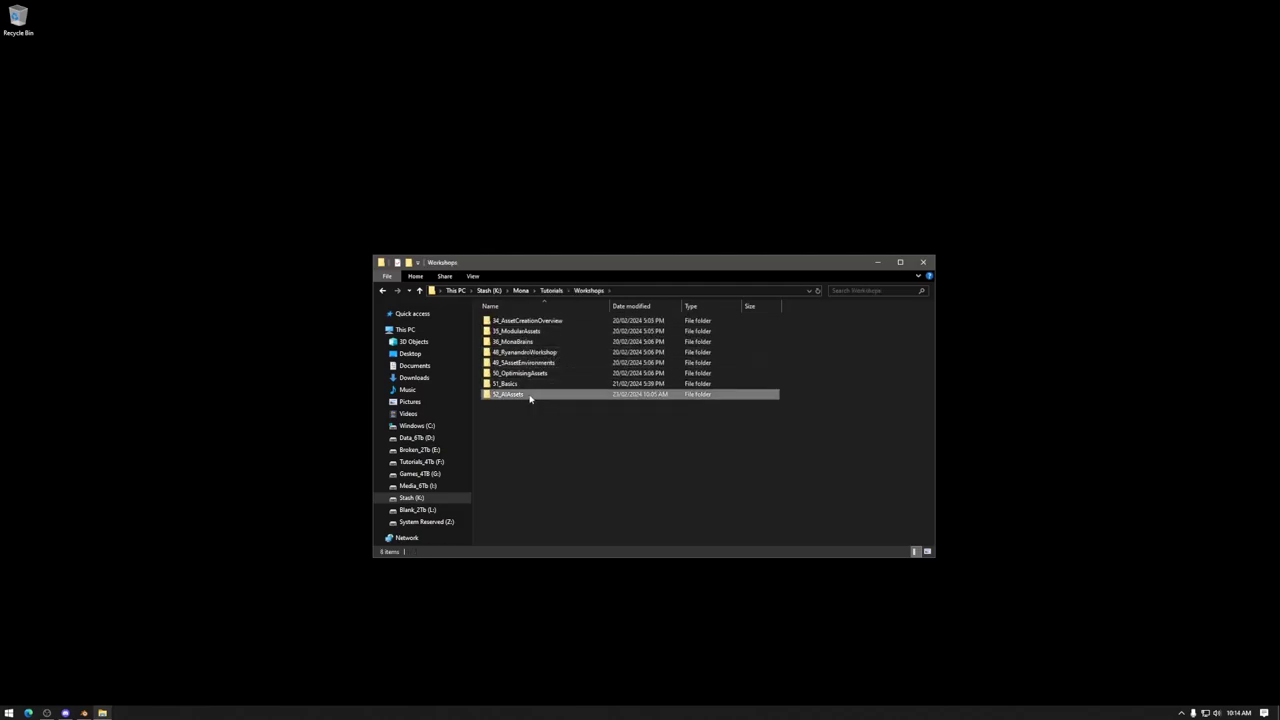
pyautogui.doubleClick(530, 396)
pyautogui.doubleClick(535, 320)
pyautogui.doubleClick(538, 321)
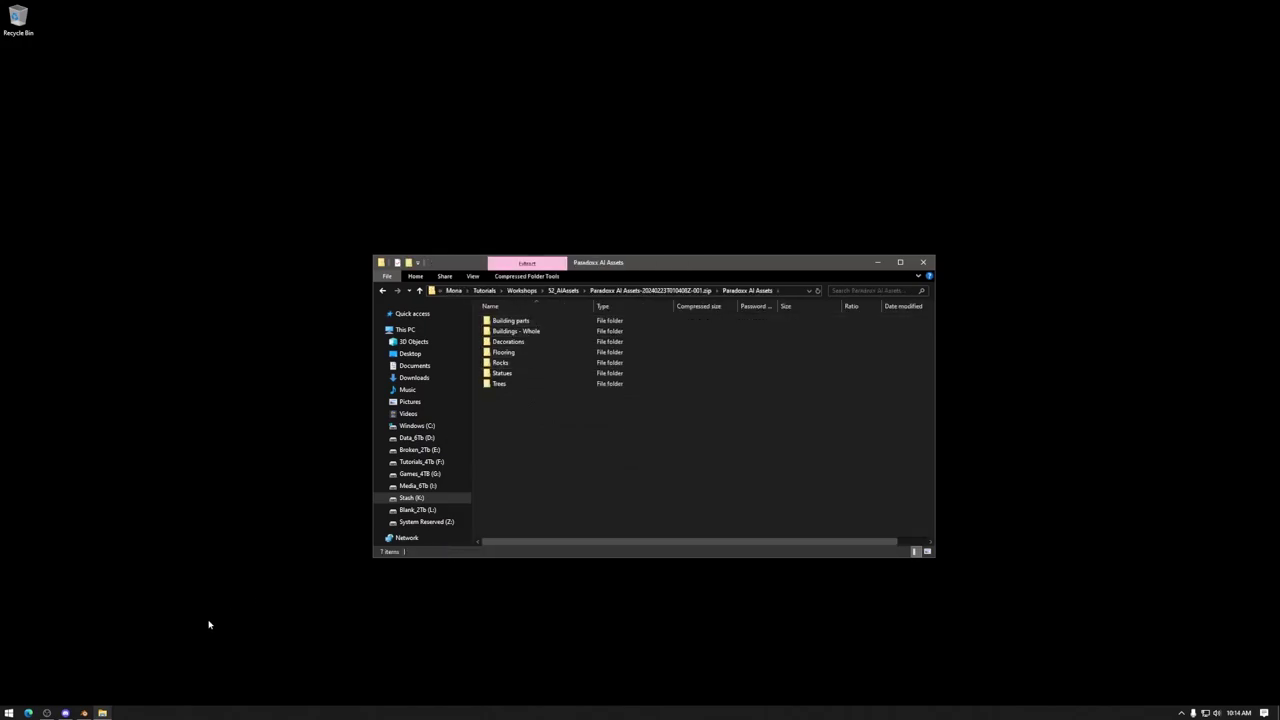
# Step: Switch to the web browser, search for winrar and open the official WinRAR website
pyautogui.click(28, 712)
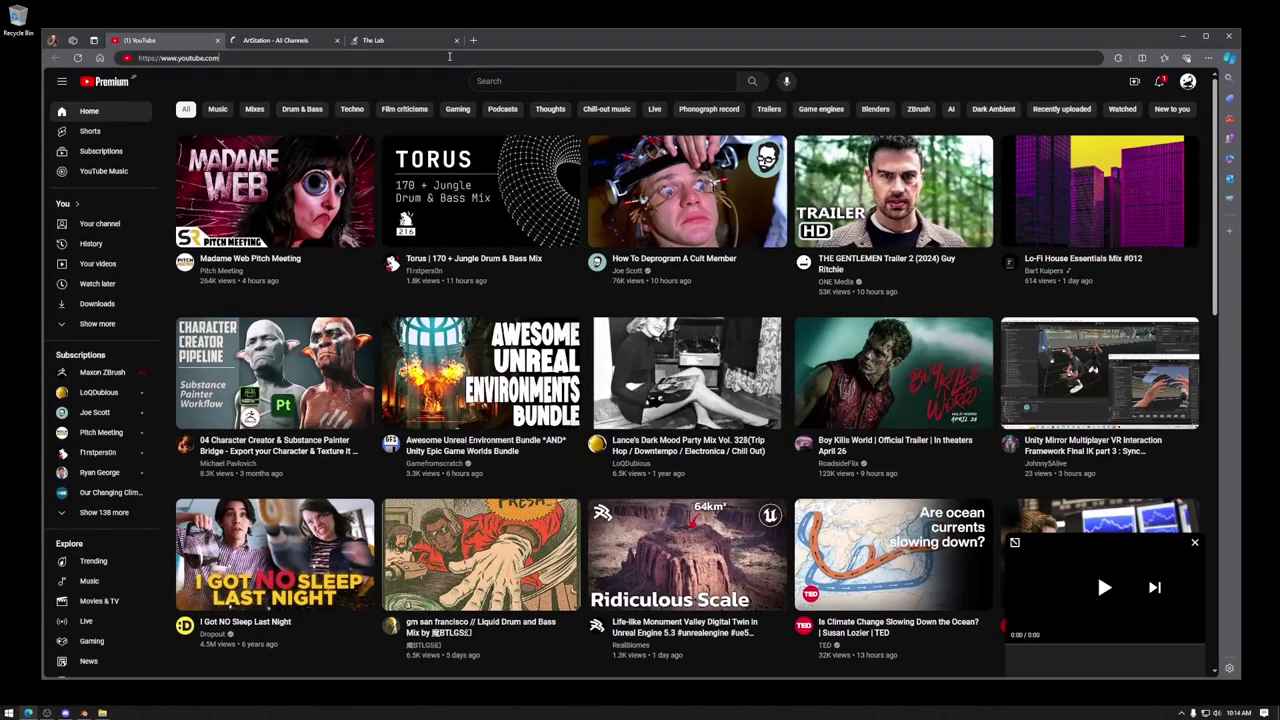
pyautogui.click(449, 57)
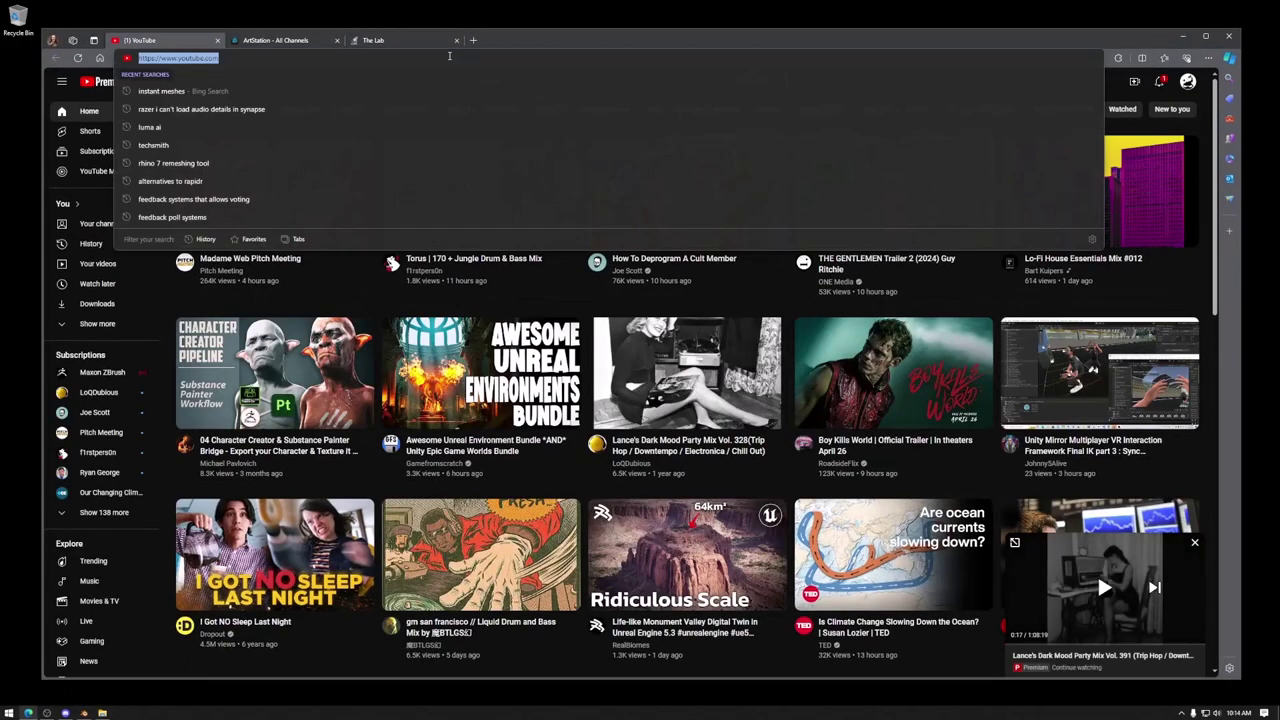
pyautogui.write('winrar')
pyautogui.press('Return')
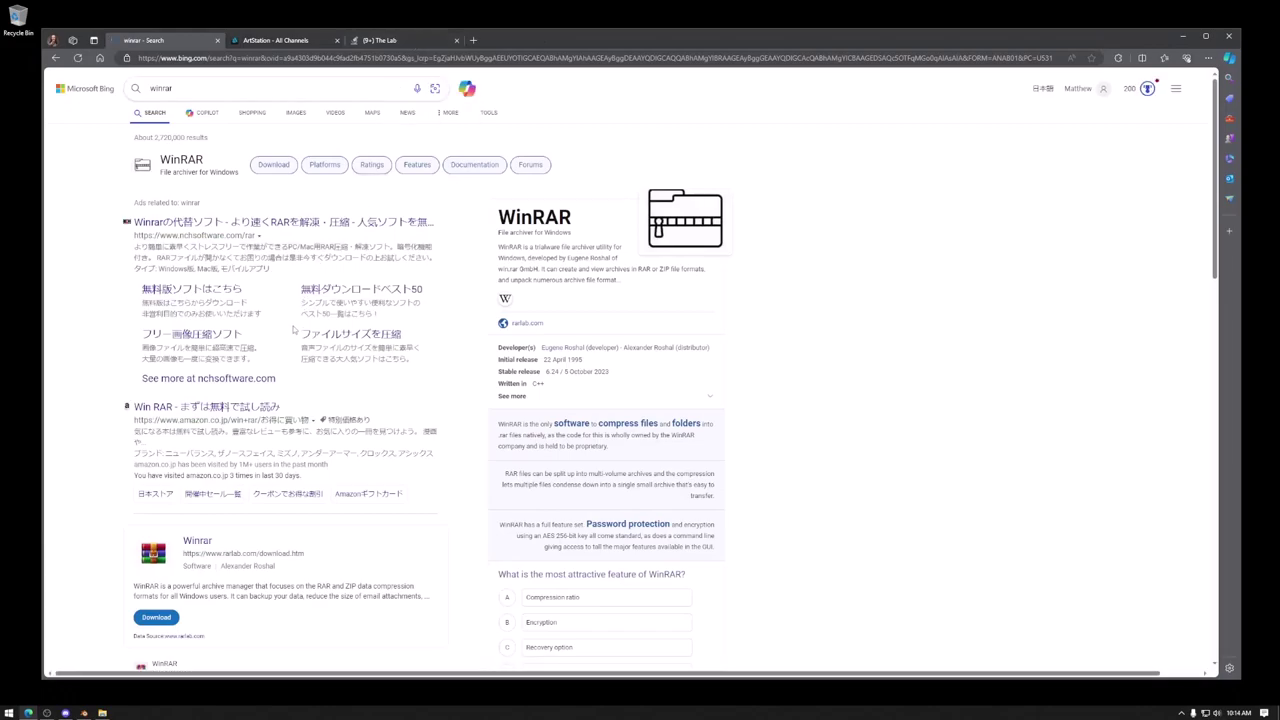
pyautogui.scroll(-2, 274, 356)
pyautogui.scroll(-1, 274, 356)
pyautogui.click(272, 414)
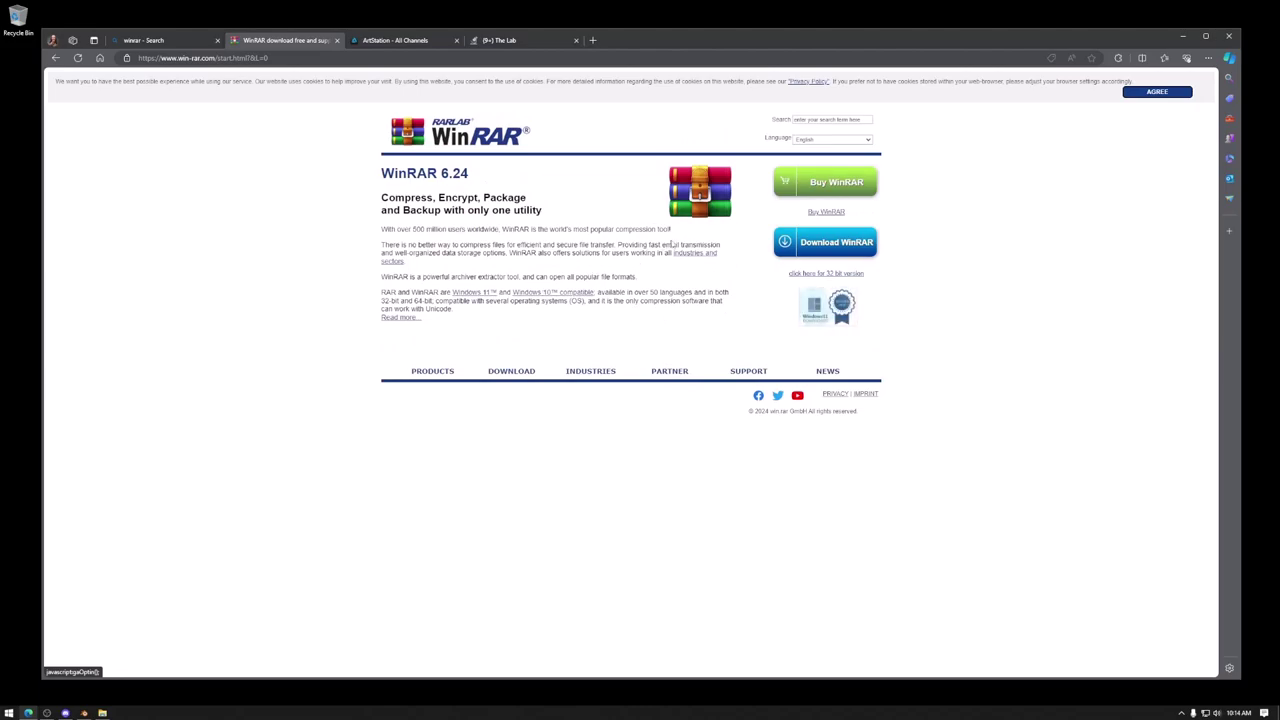
# Step: Download the WinRAR 6.24 English 64 bit installer from the site's download page and open it
pyautogui.click(511, 372)
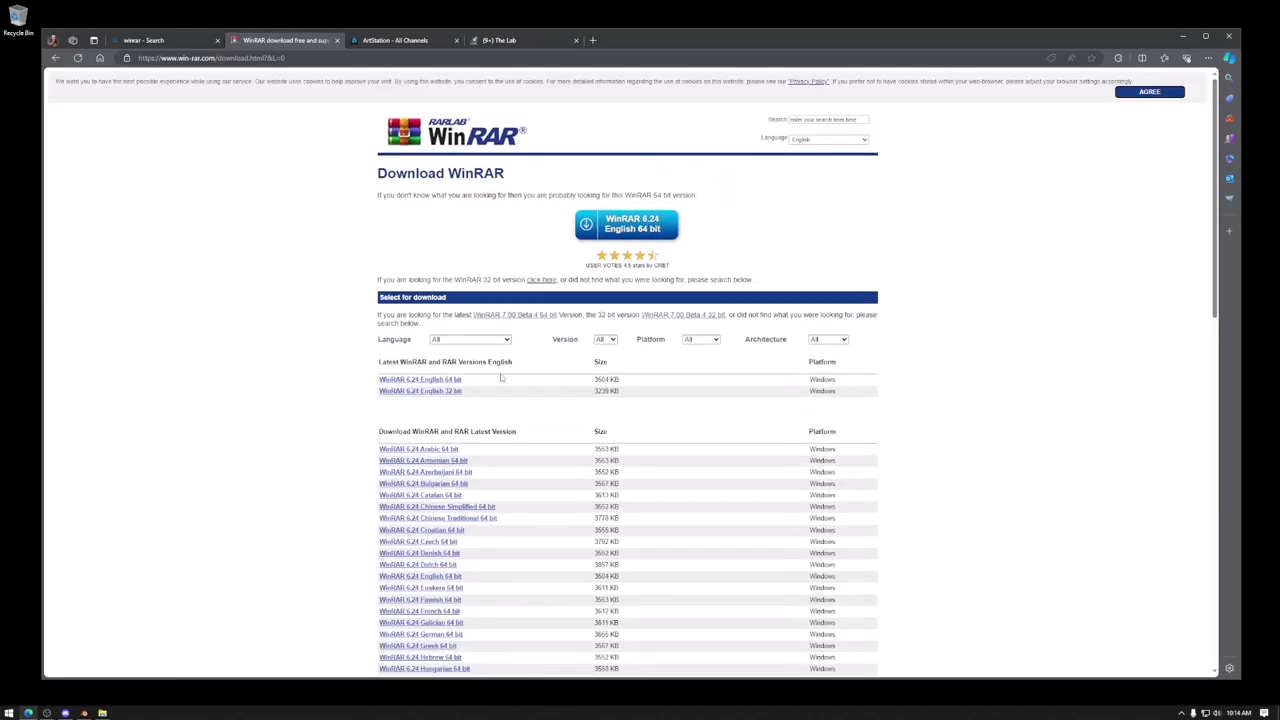
pyautogui.click(434, 381)
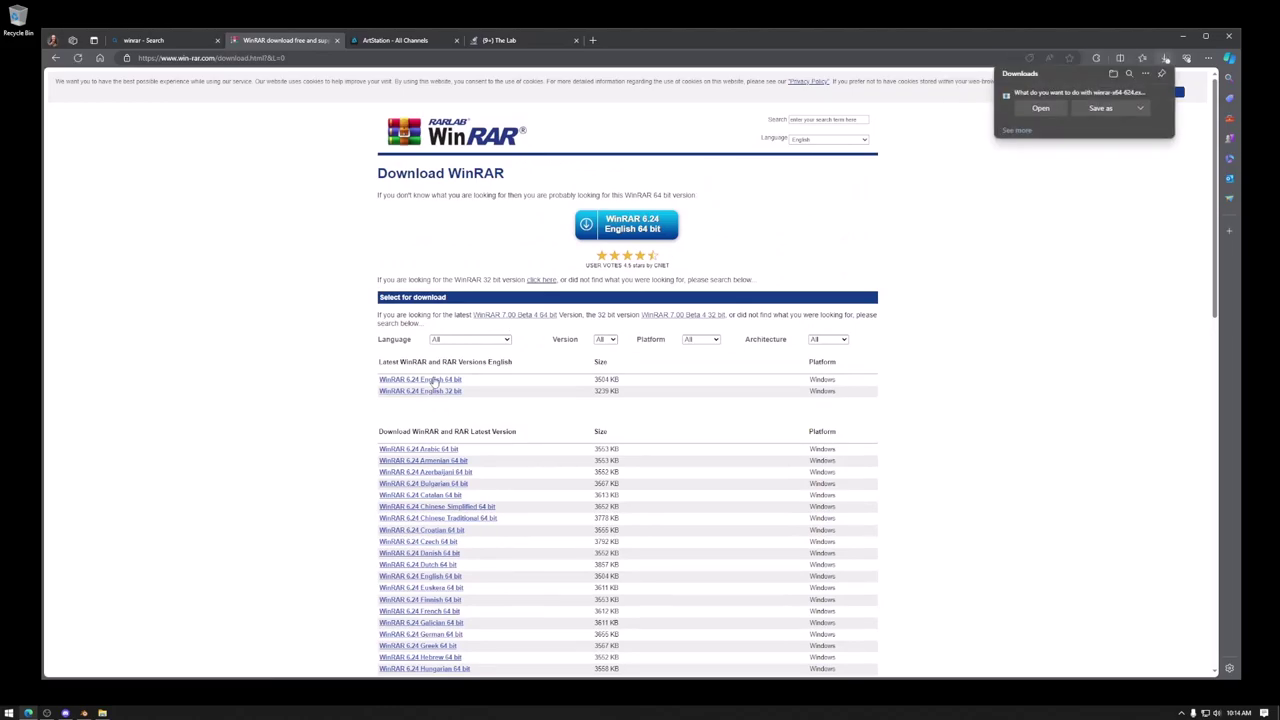
pyautogui.click(1040, 108)
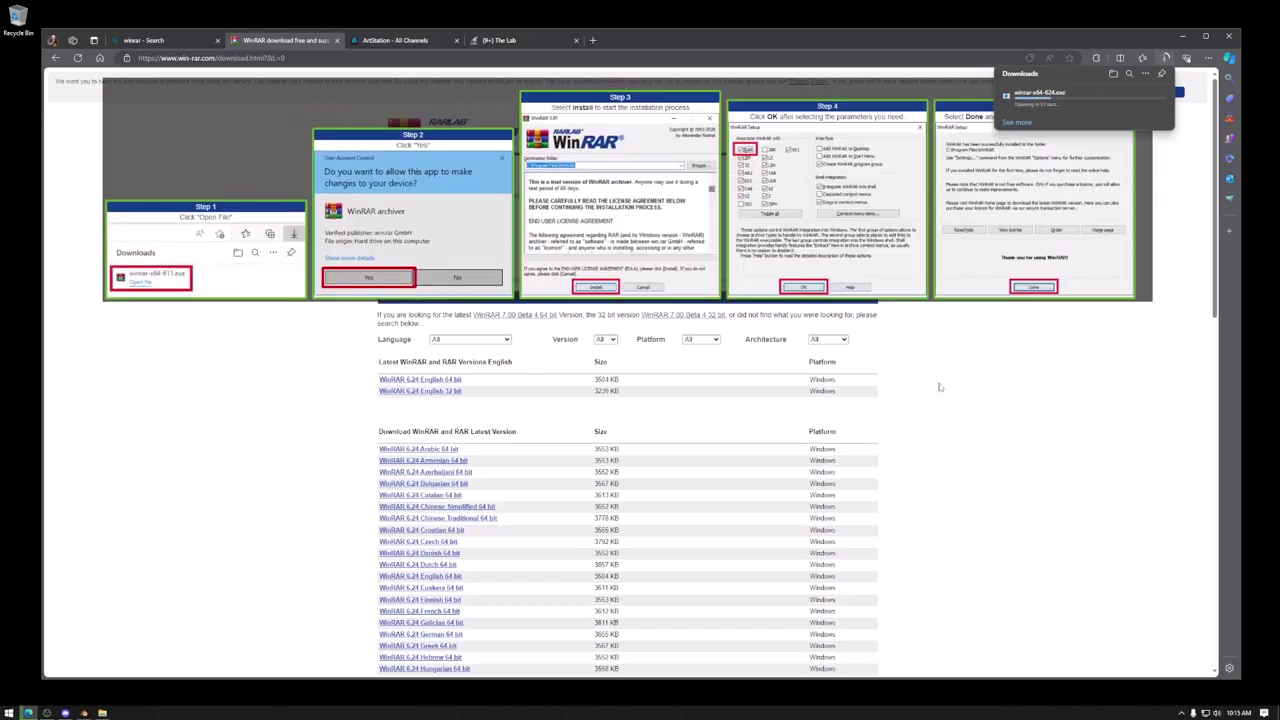
# Step: Close the ArtStation, The Lab and winrar search pages, keeping only the WinRAR download page open
pyautogui.click(408, 42)
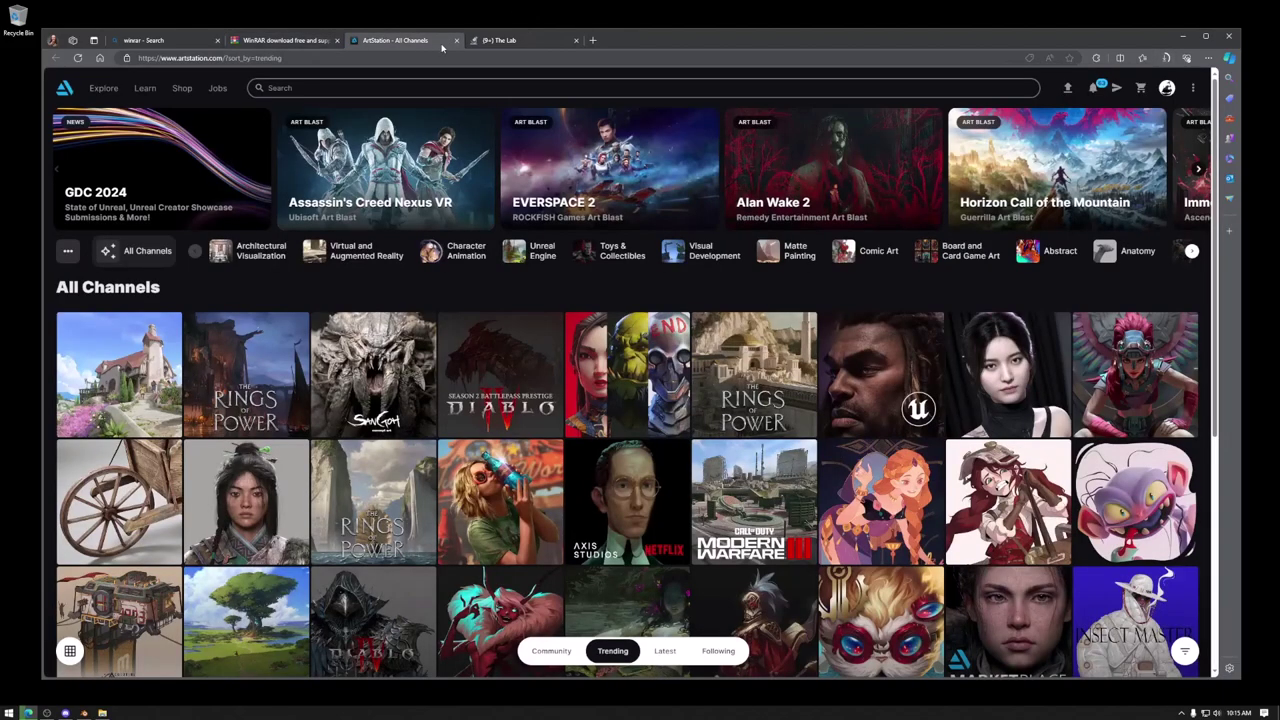
pyautogui.click(456, 41)
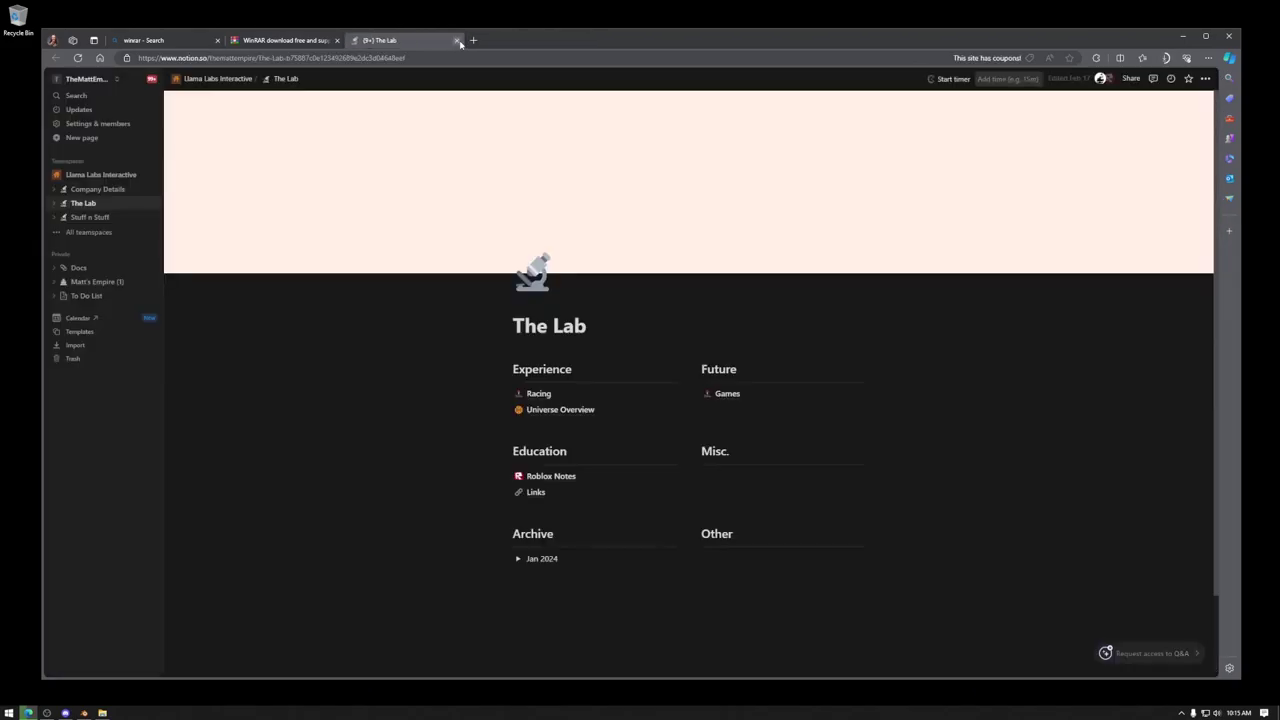
pyautogui.click(457, 41)
pyautogui.click(193, 45)
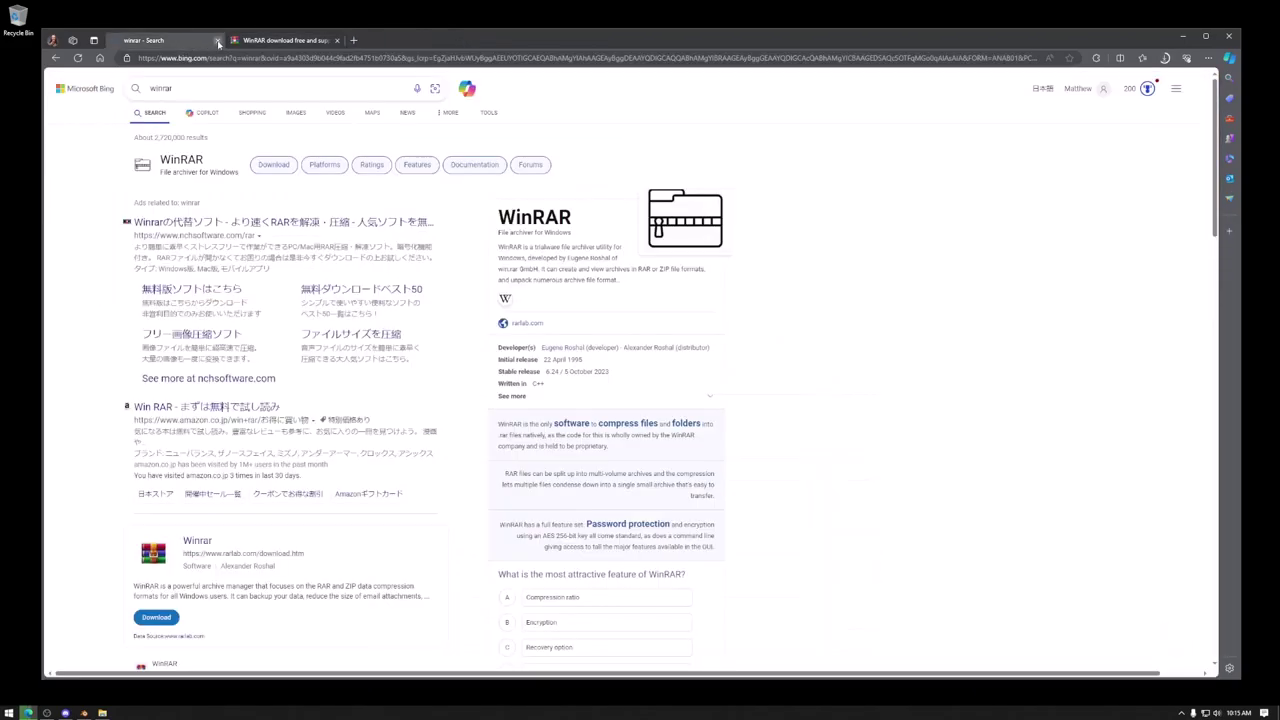
pyautogui.click(218, 42)
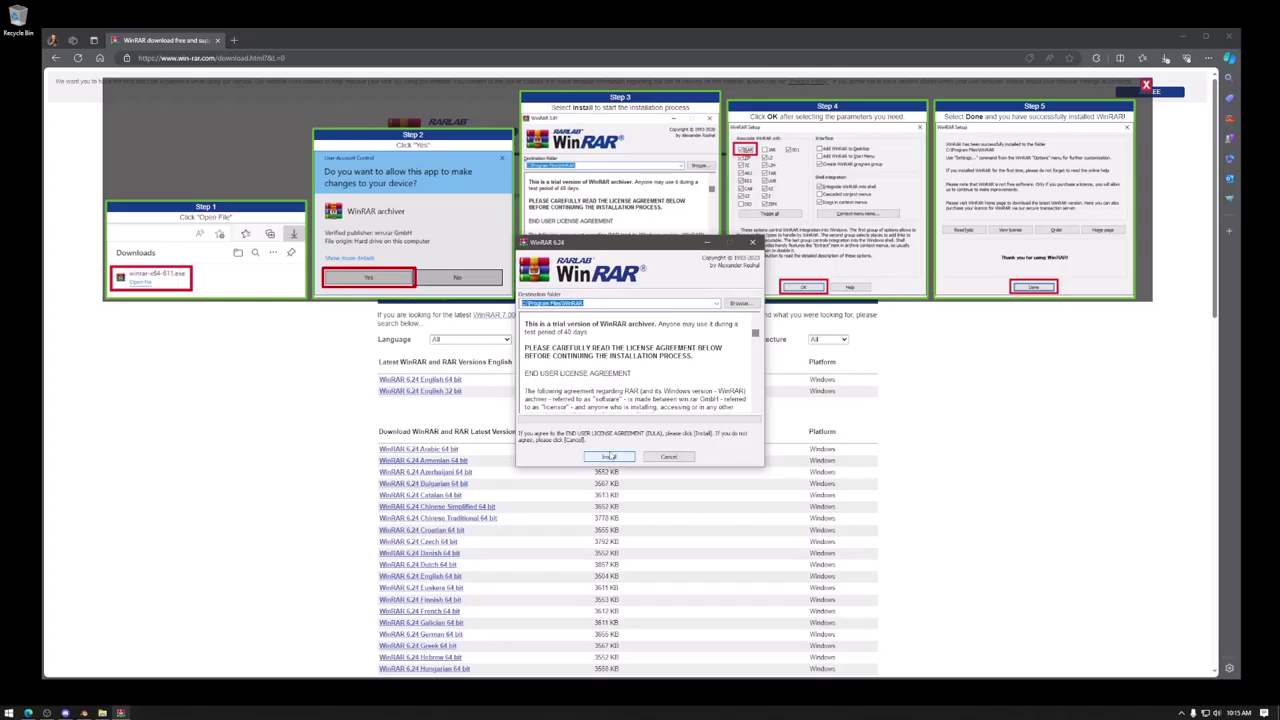
# Step: Install WinRAR with the default folder and integration options, close its shortcuts folder and minimise the browser
pyautogui.click(610, 452)
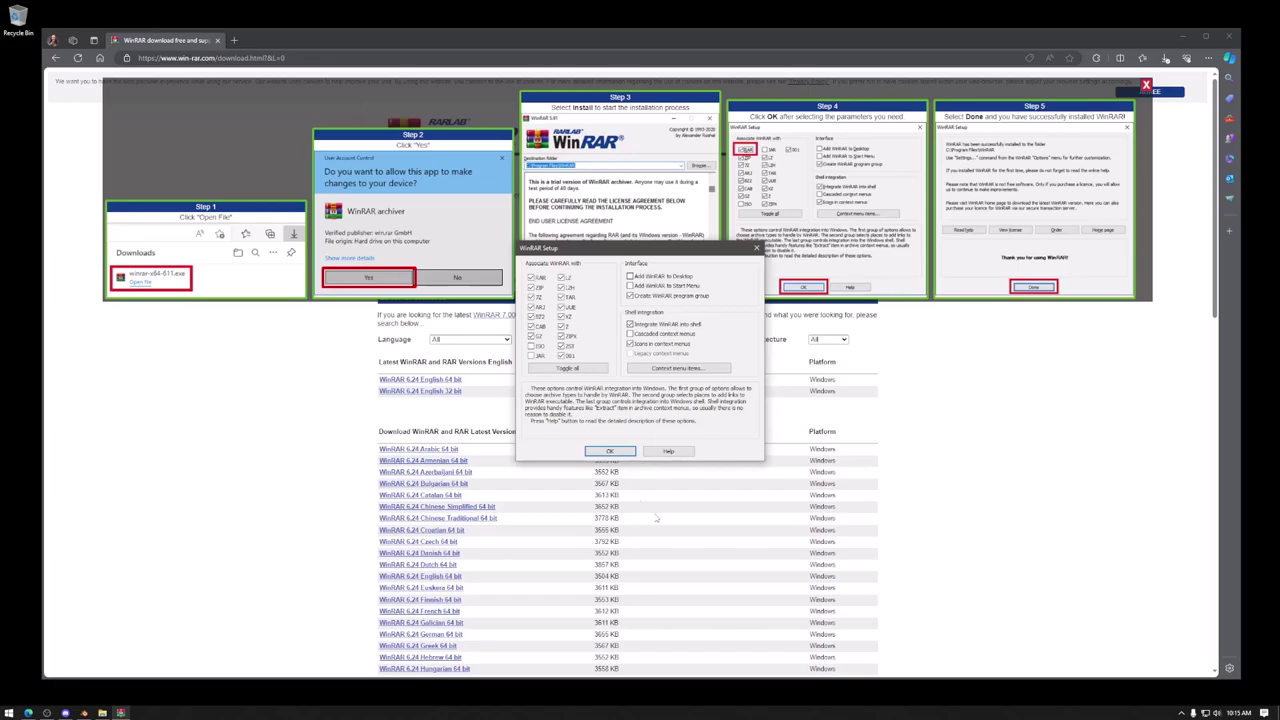
pyautogui.click(612, 452)
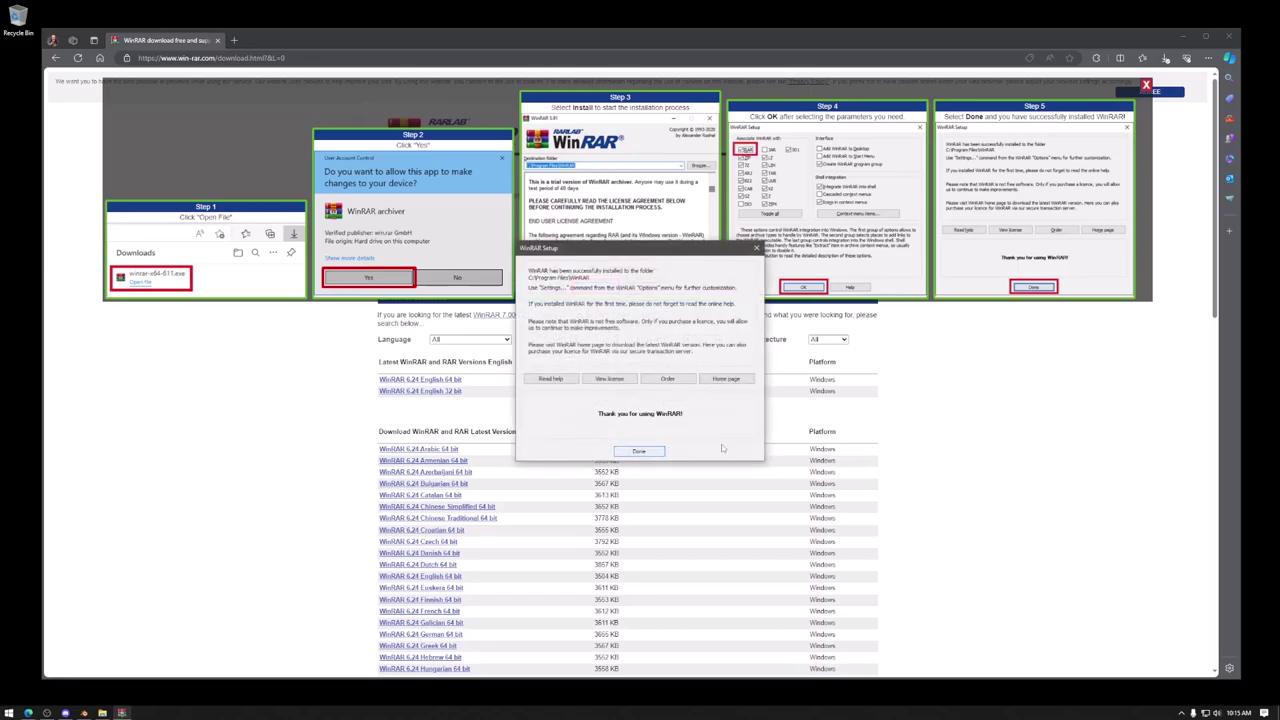
pyautogui.click(650, 452)
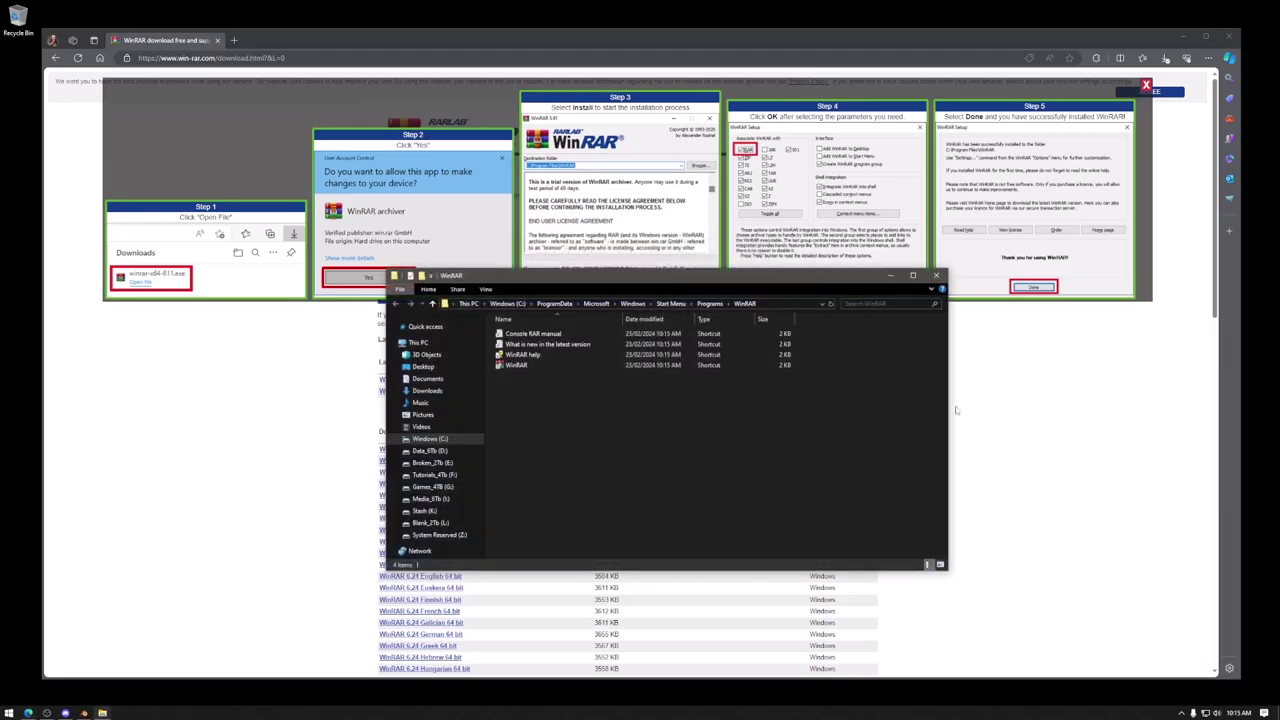
pyautogui.click(944, 274)
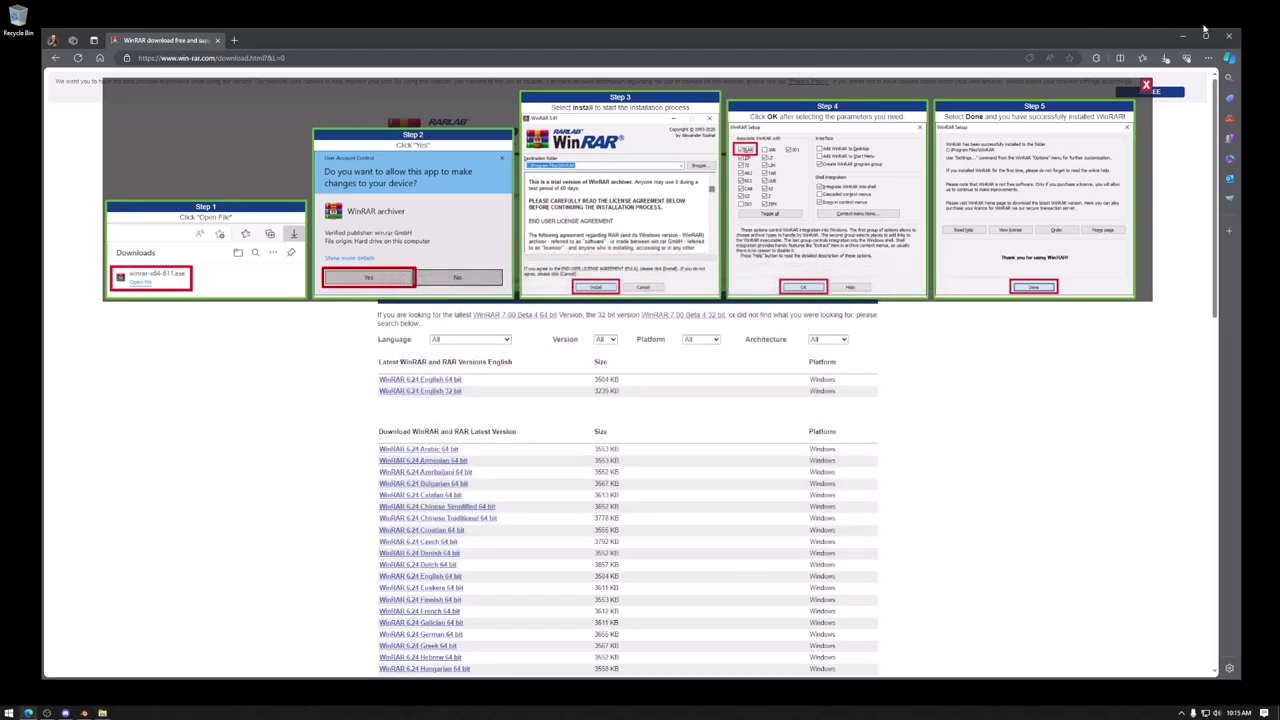
pyautogui.click(1183, 36)
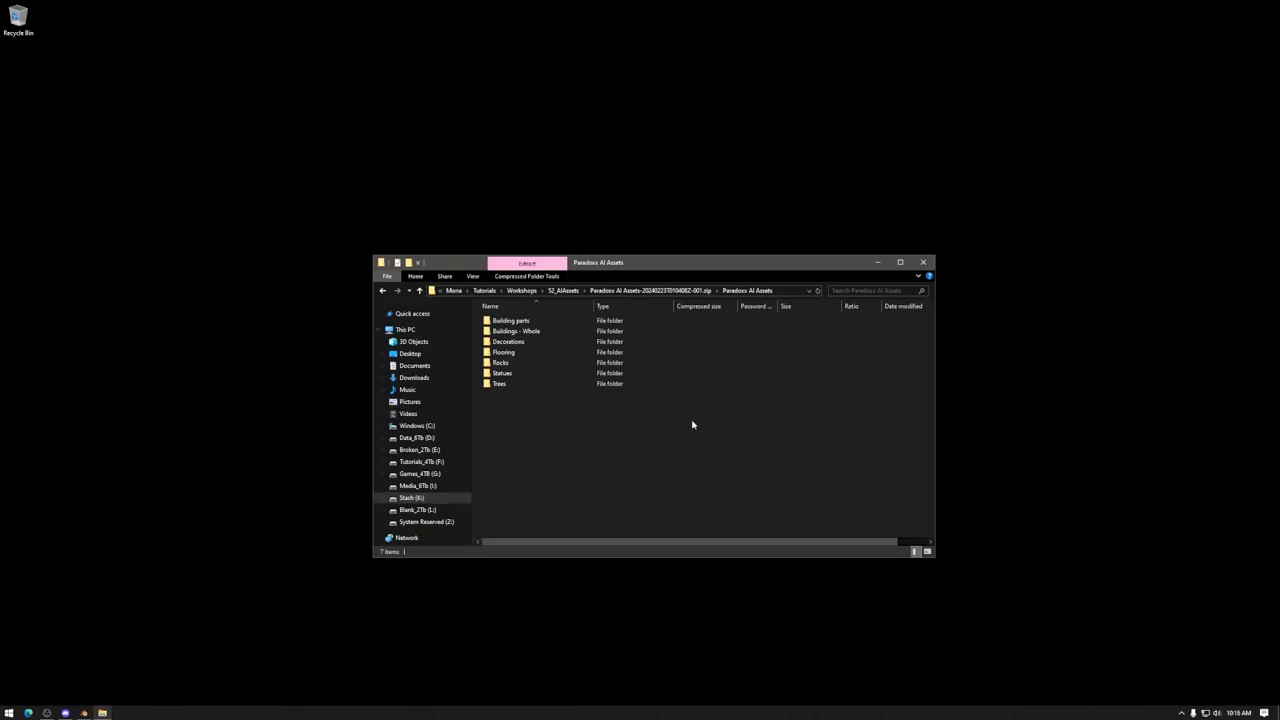
# Step: Return to the 52_AIAssets folder and extract the Paradoxx AI Assets zip archive there
pyautogui.doubleClick(518, 321)
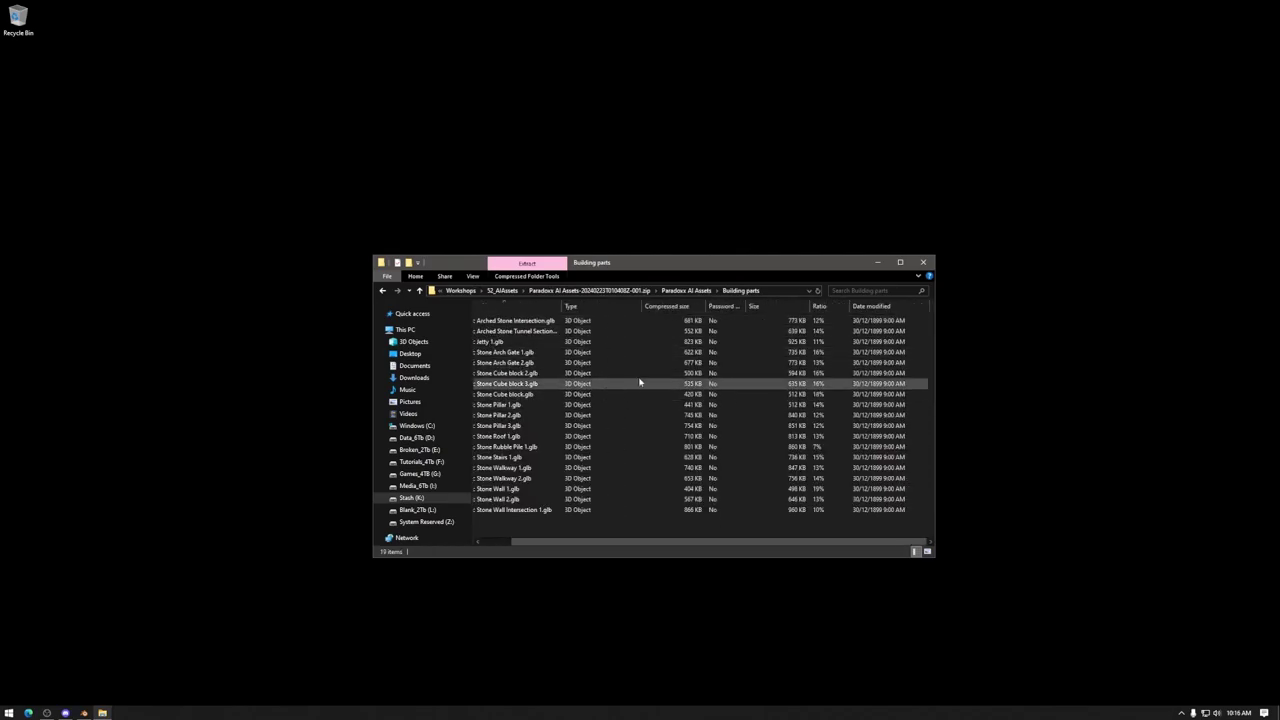
pyautogui.click(586, 290)
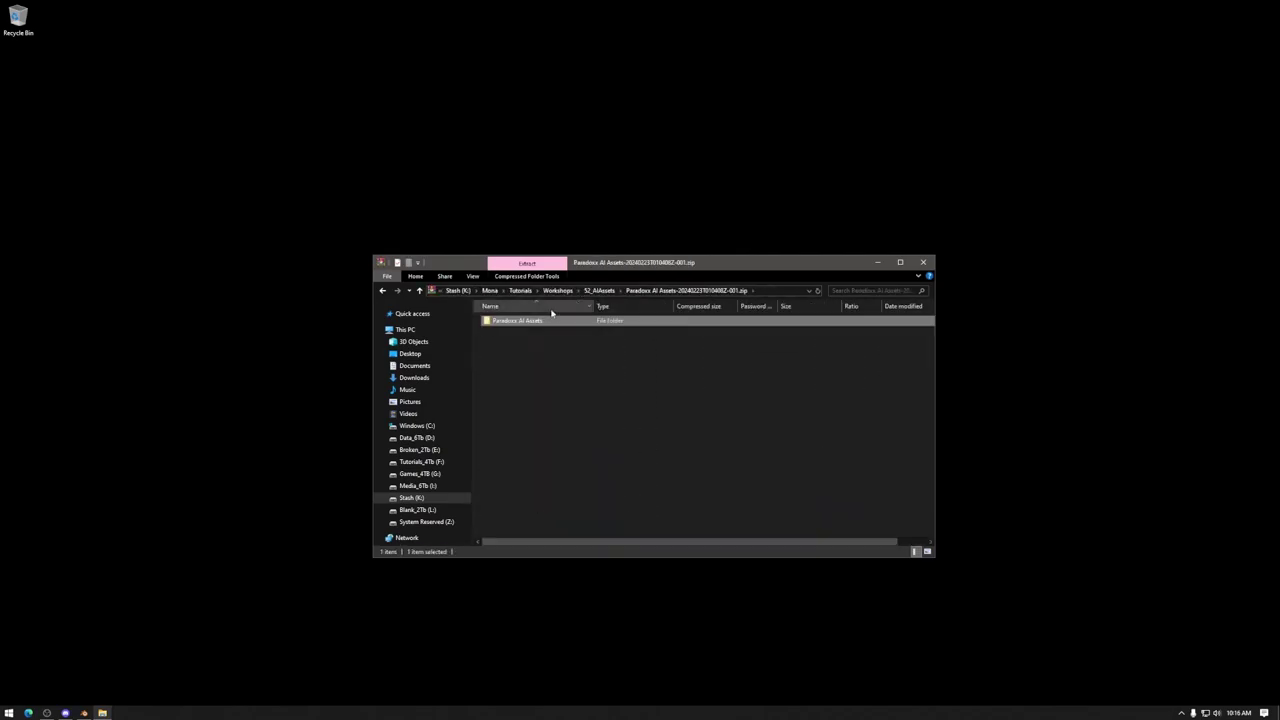
pyautogui.click(610, 290)
pyautogui.rightClick(514, 323)
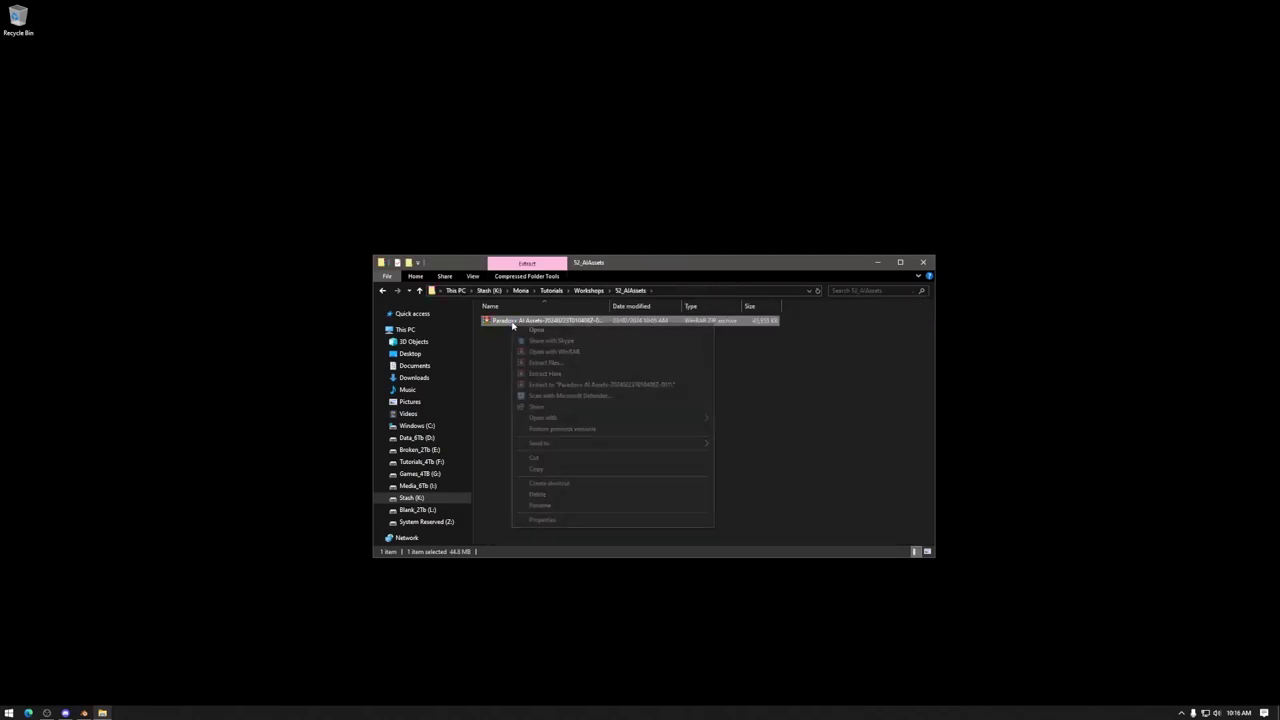
pyautogui.click(562, 374)
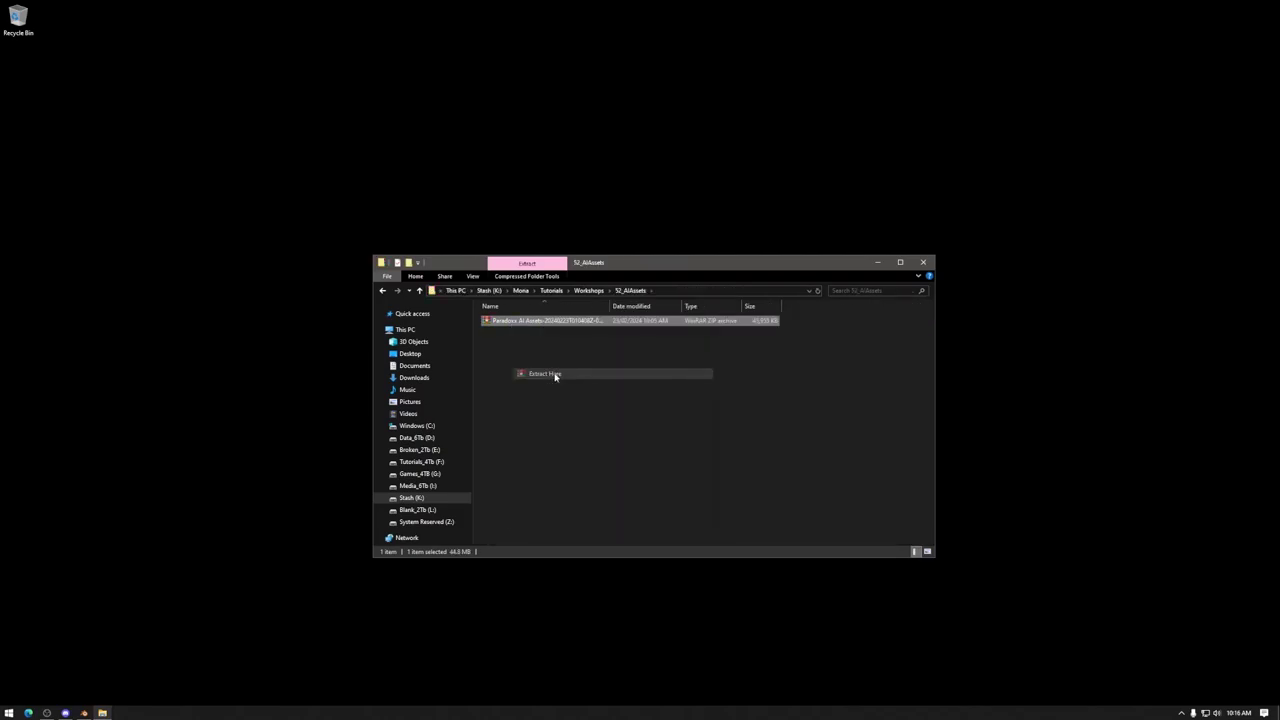
# Step: Permanently delete the original Paradoxx AI Assets zip archive from the 52_AIAssets folder
pyautogui.click(523, 321)
pyautogui.click(523, 331)
pyautogui.hotkey('shift', 'Delete')
pyautogui.press('Return')
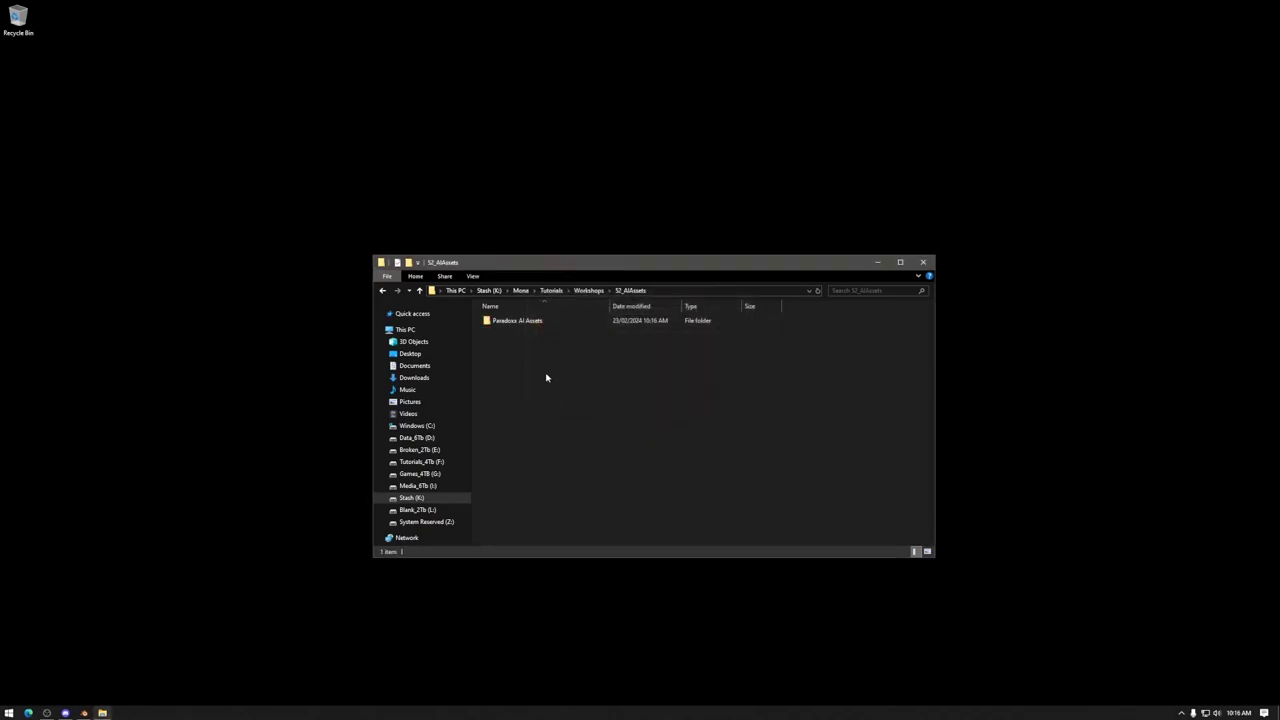
# Step: Look through the Building parts, Buildings - Whole and Decorations subfolders of the extracted Paradoxx AI Assets folder
pyautogui.doubleClick(530, 321)
pyautogui.click(527, 321)
pyautogui.doubleClick(527, 321)
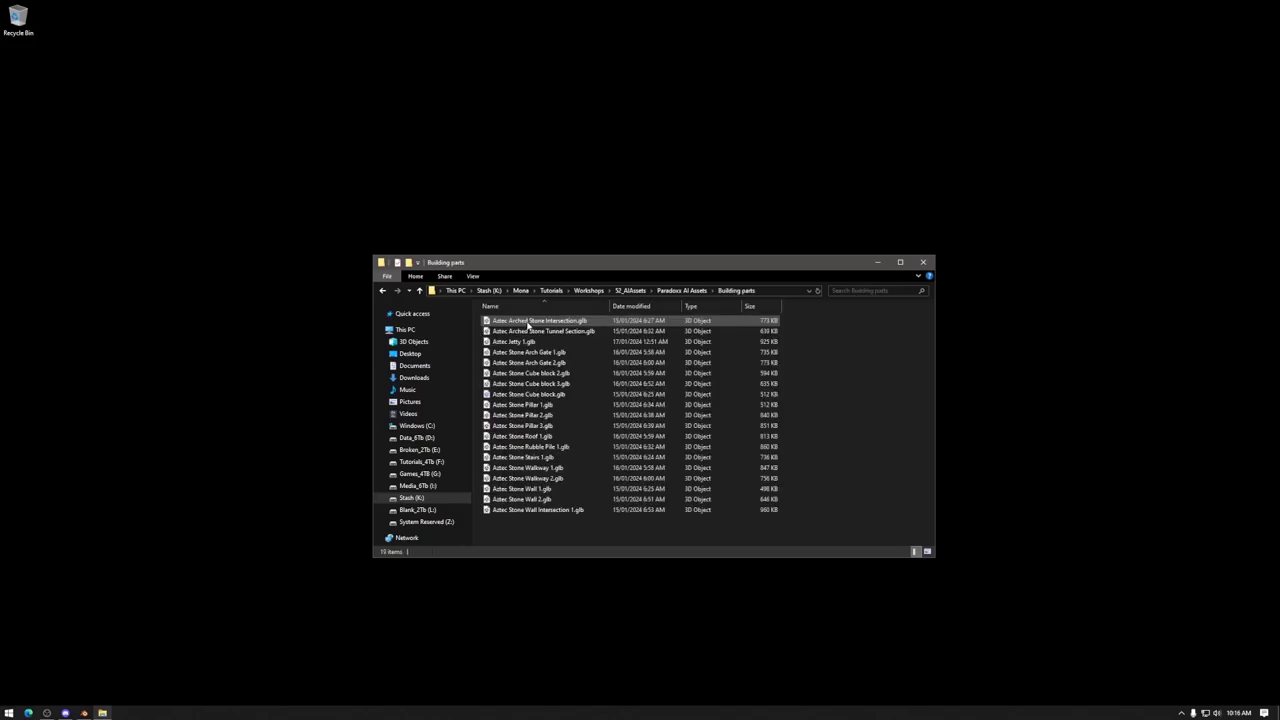
pyautogui.hotkey('alt', 'Left')
pyautogui.doubleClick(516, 331)
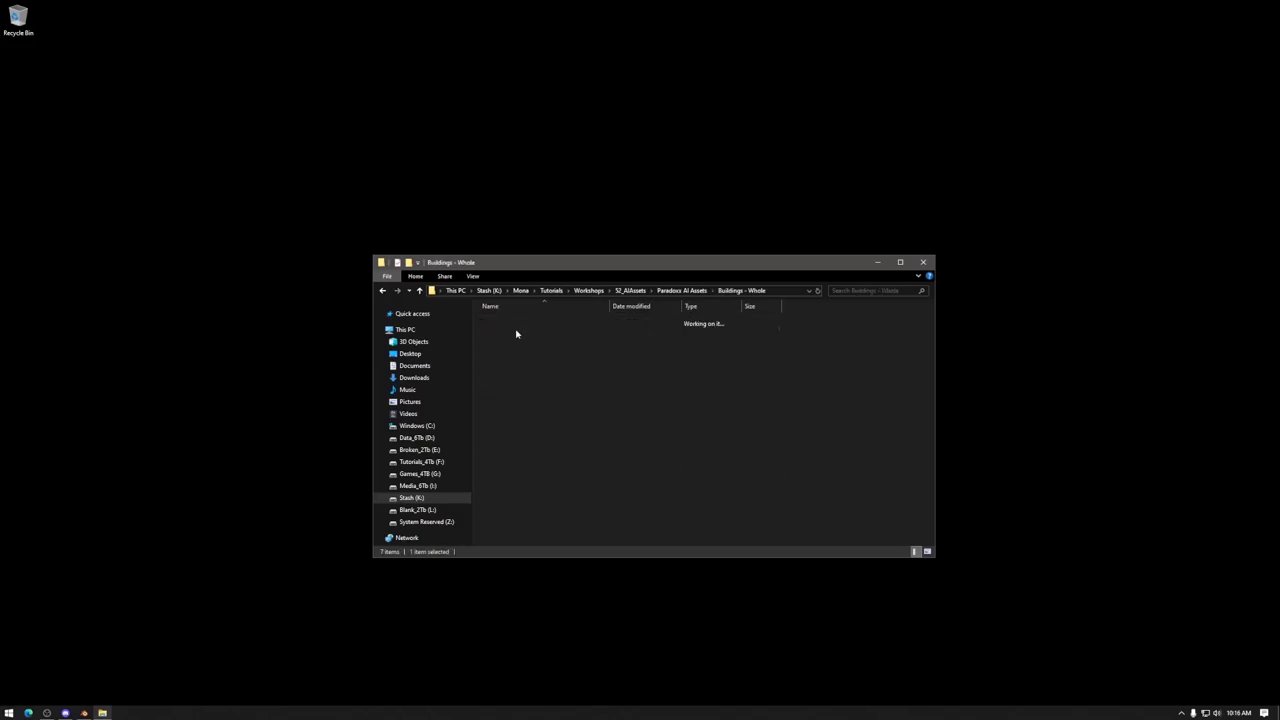
pyautogui.hotkey('alt', 'Left')
pyautogui.doubleClick(514, 342)
pyautogui.hotkey('alt', 'Left')
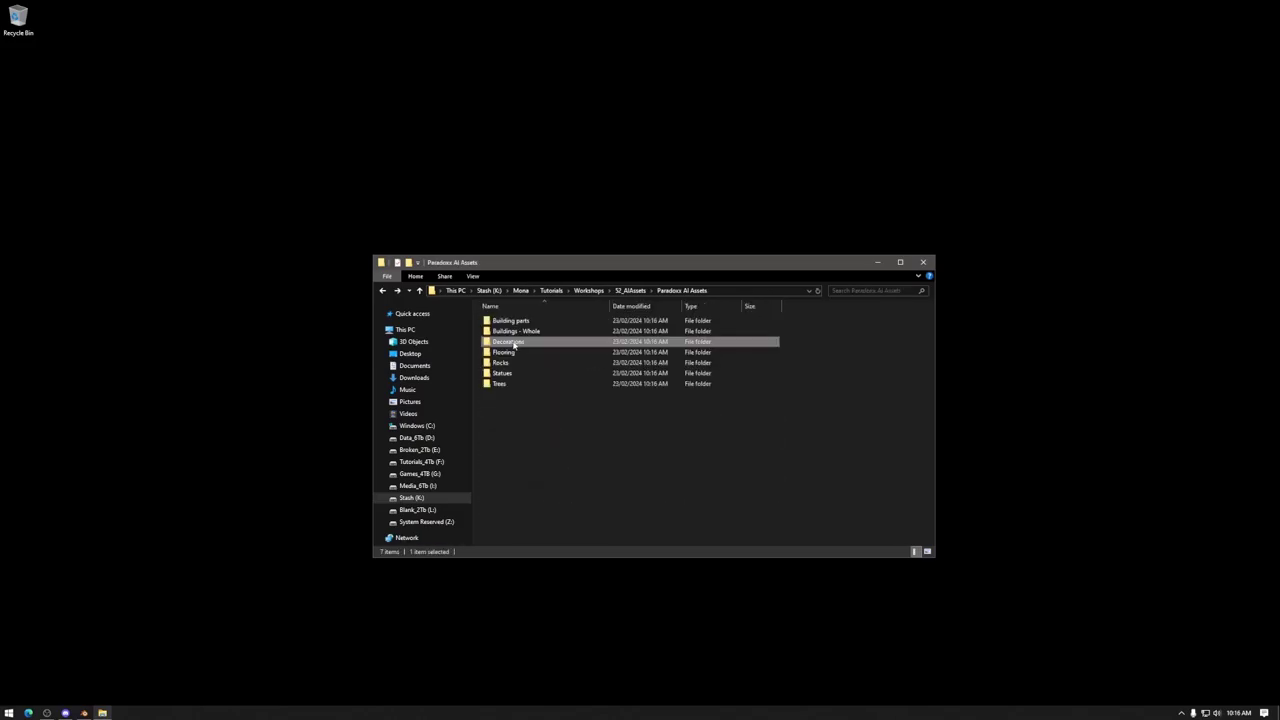
# Step: Look through the Flooring, Rocks, Statues and Trees subfolders of the Paradoxx AI Assets folder
pyautogui.doubleClick(511, 352)
pyautogui.hotkey('alt', 'Left')
pyautogui.doubleClick(507, 362)
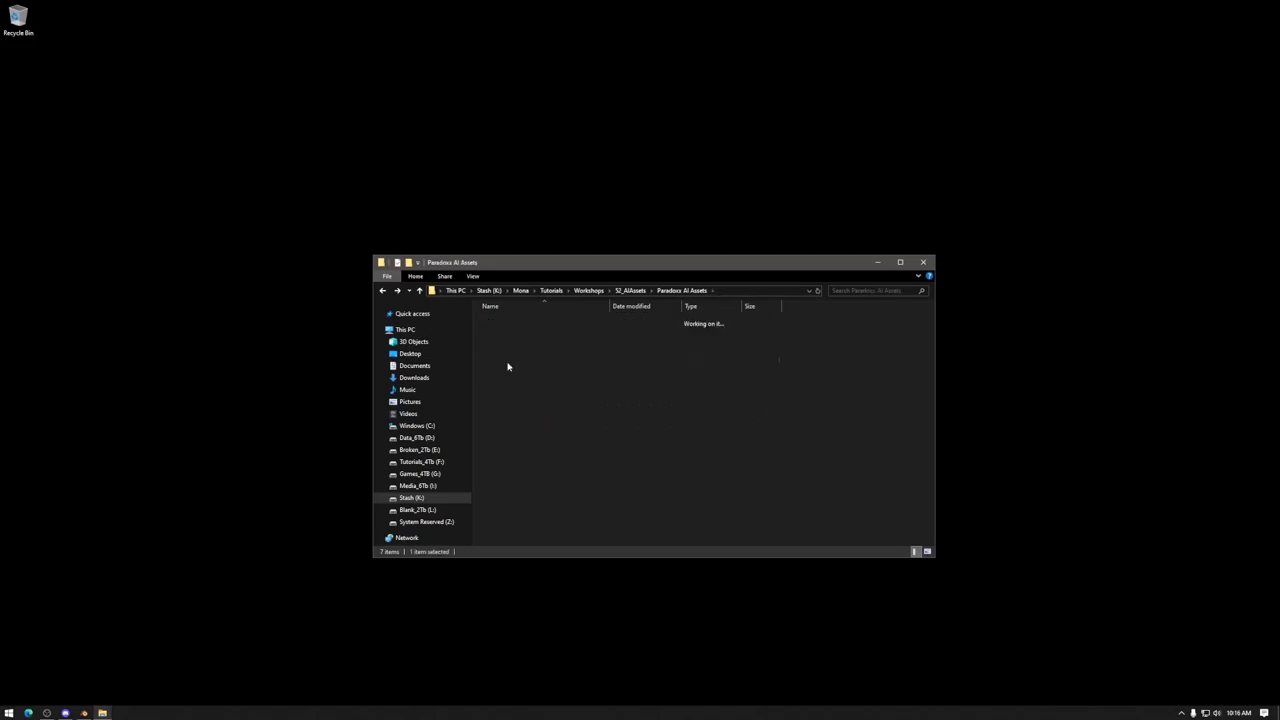
pyautogui.hotkey('alt', 'Left')
pyautogui.doubleClick(507, 373)
pyautogui.hotkey('alt', 'Left')
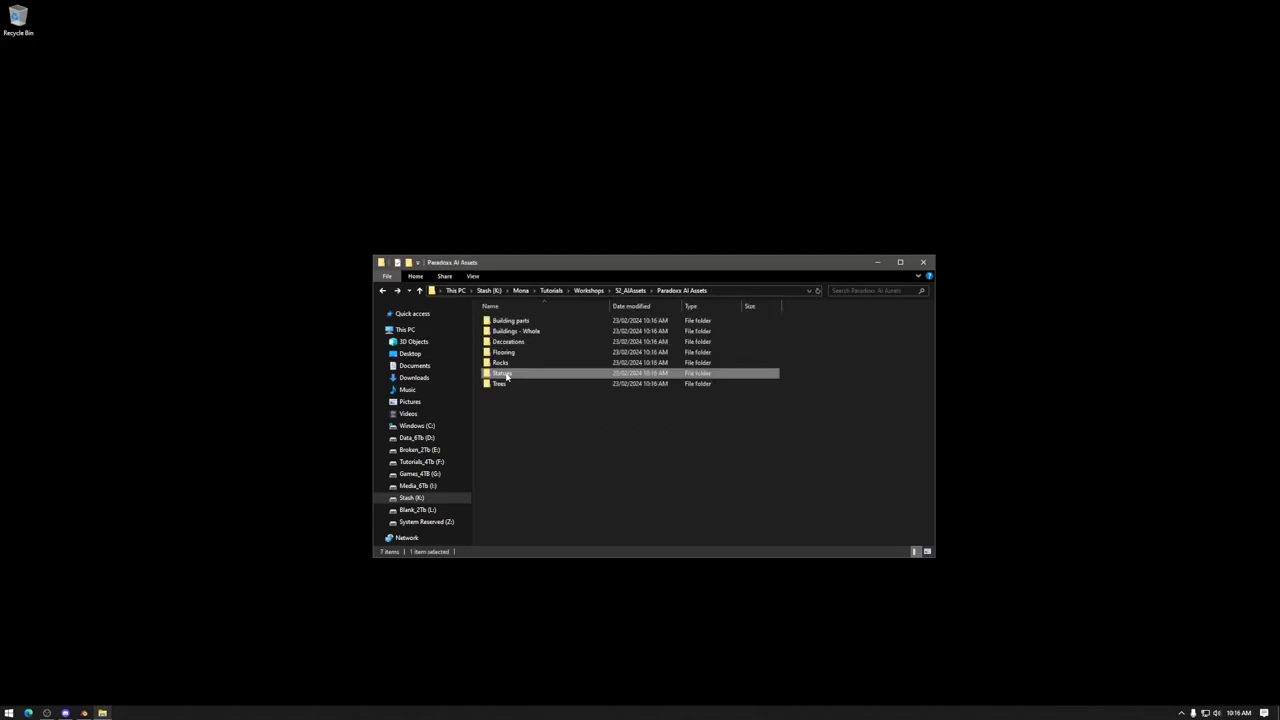
pyautogui.click(505, 385)
pyautogui.doubleClick(503, 385)
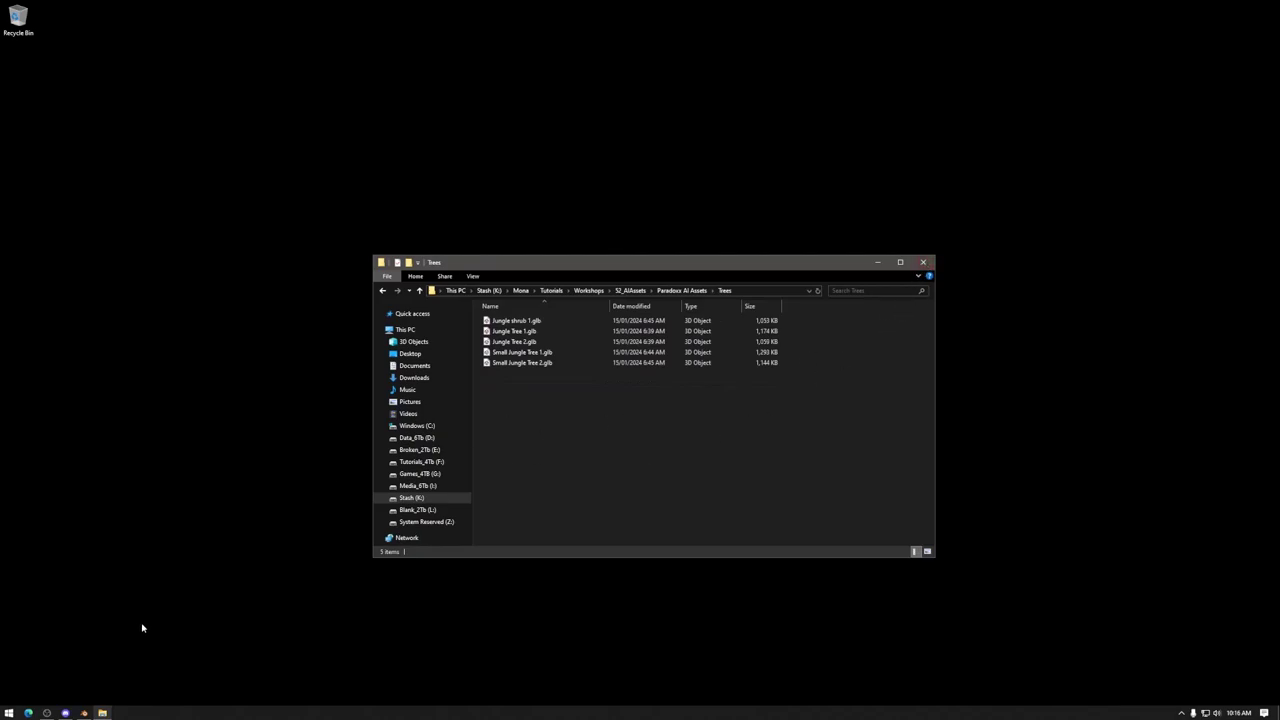
# Step: Close the Trees folder window, switch to Blender and delete the default camera, cube and light
pyautogui.click(923, 262)
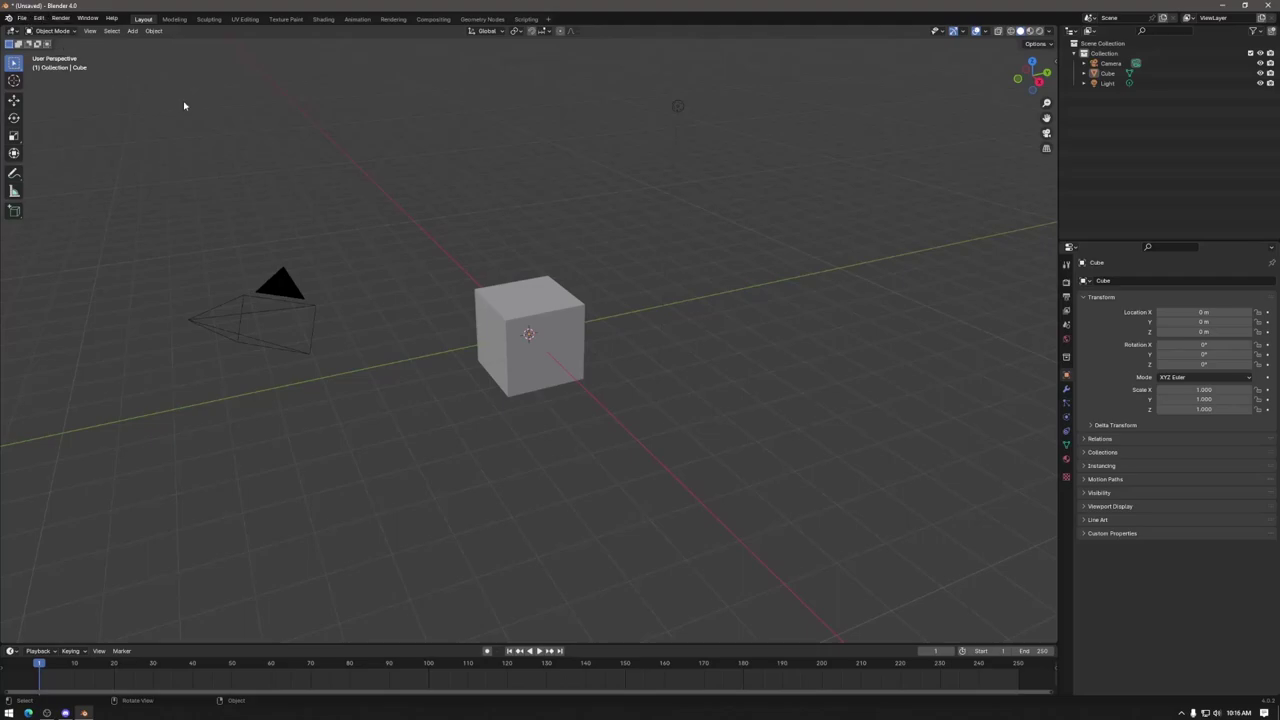
pyautogui.moveTo(180, 90); pyautogui.dragTo(807, 517)
pyautogui.press('Delete')
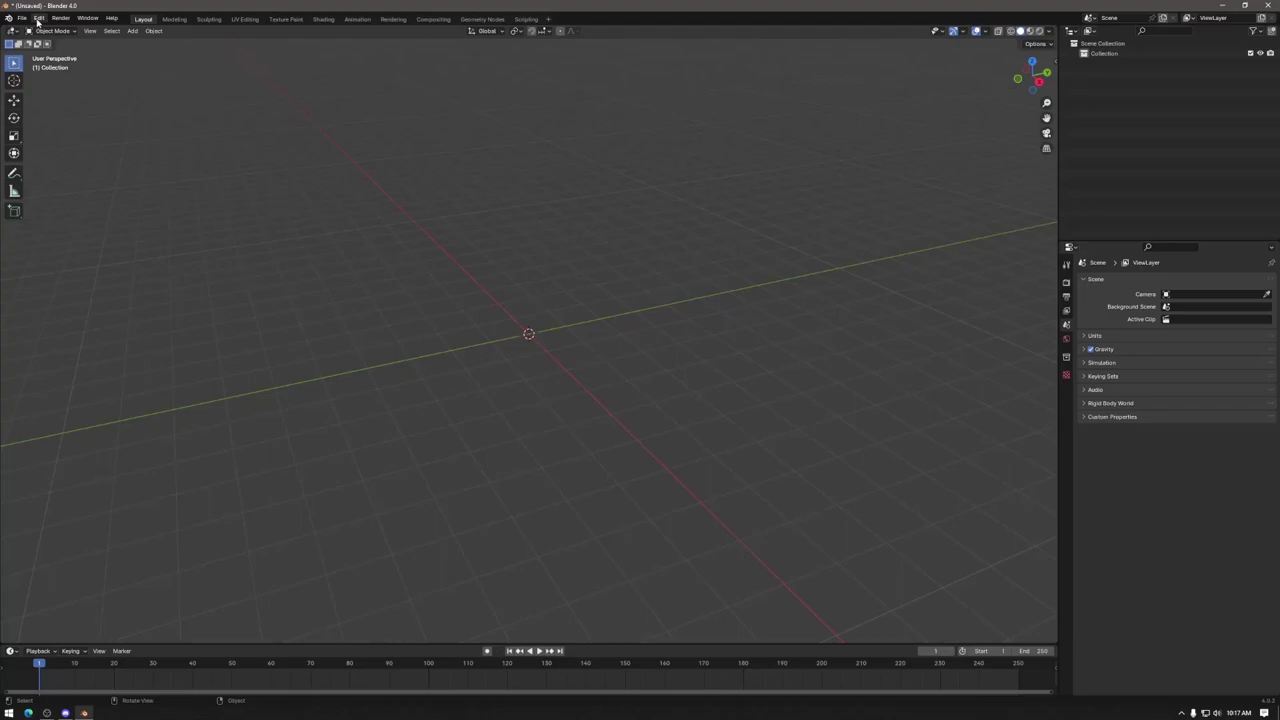
pyautogui.click(22, 19)
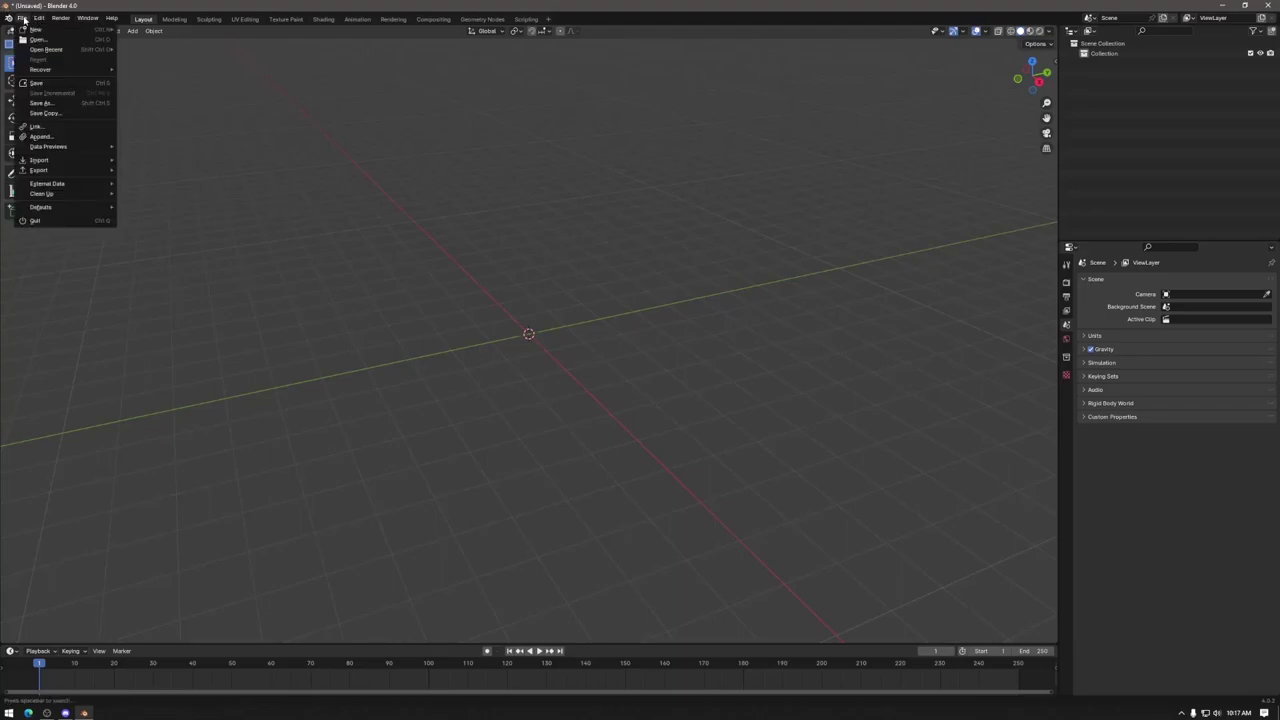
pyautogui.press('Escape')
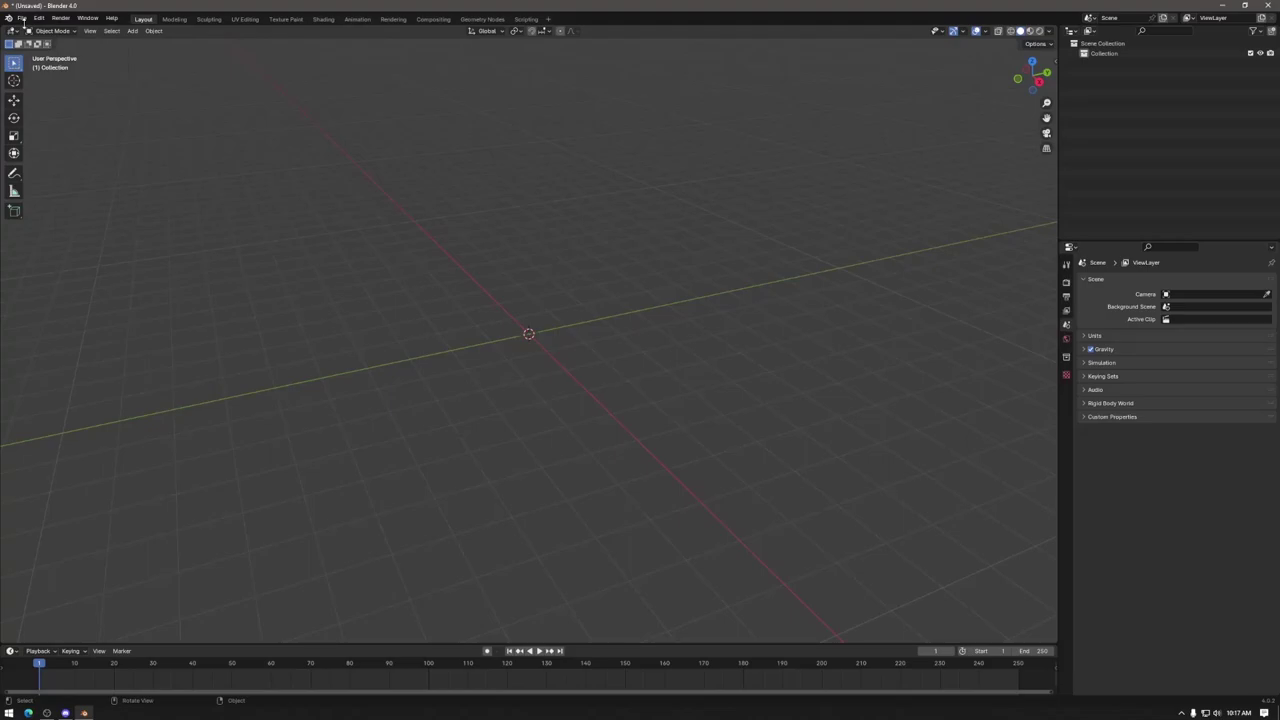
pyautogui.click(21, 19)
pyautogui.moveTo(44, 52)
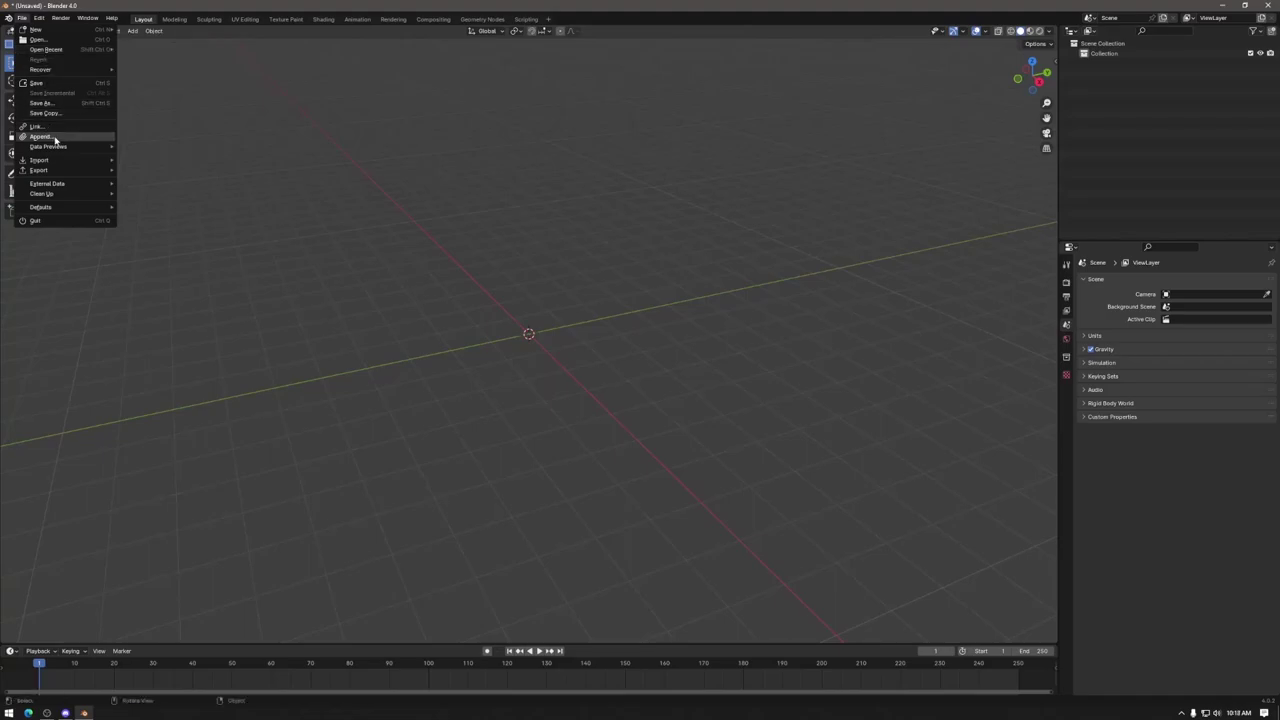
pyautogui.moveTo(58, 162)
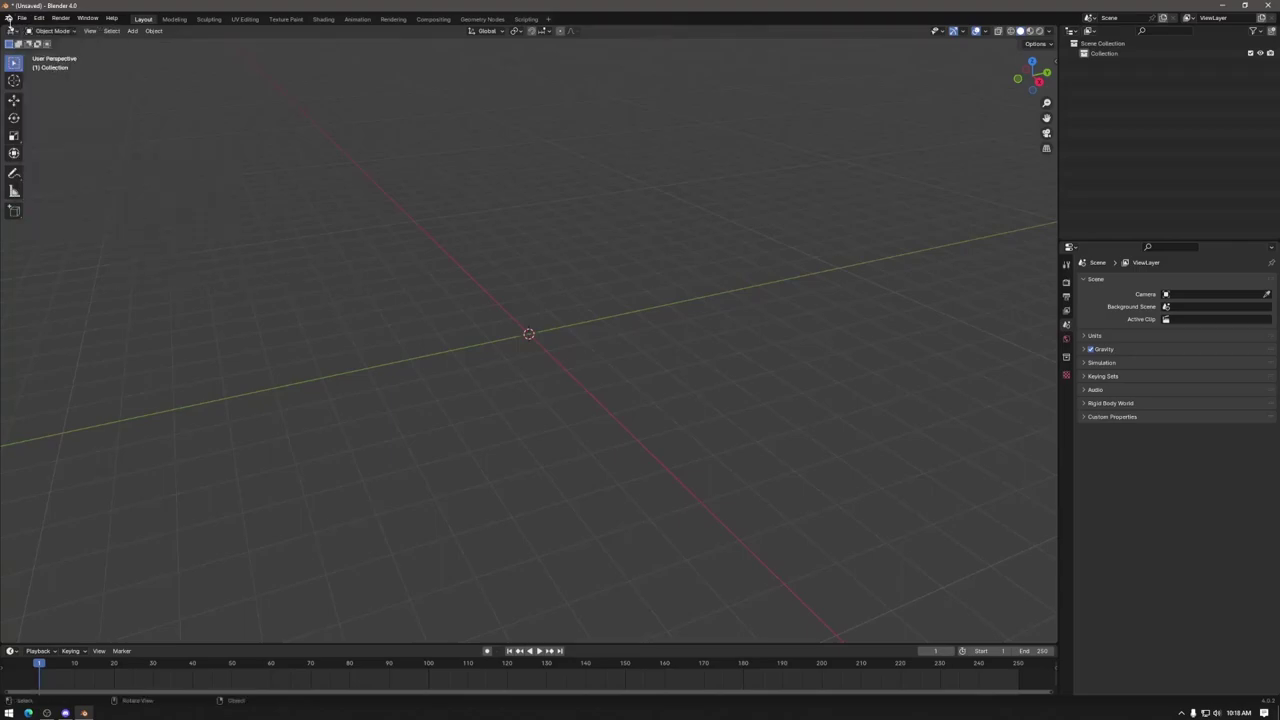
# Step: Start a glTF 2.0 export and browse to the Mona\Tutorials folder on the Stash (K:) drive
pyautogui.click(21, 18)
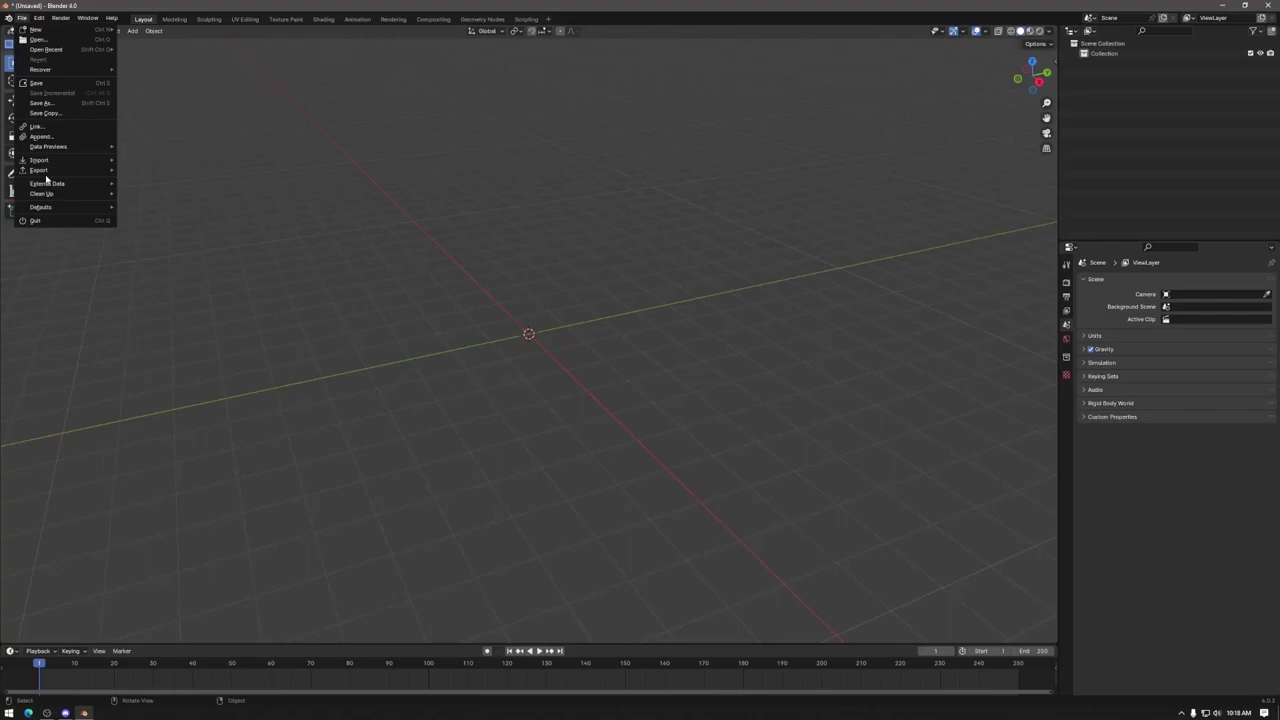
pyautogui.moveTo(54, 169)
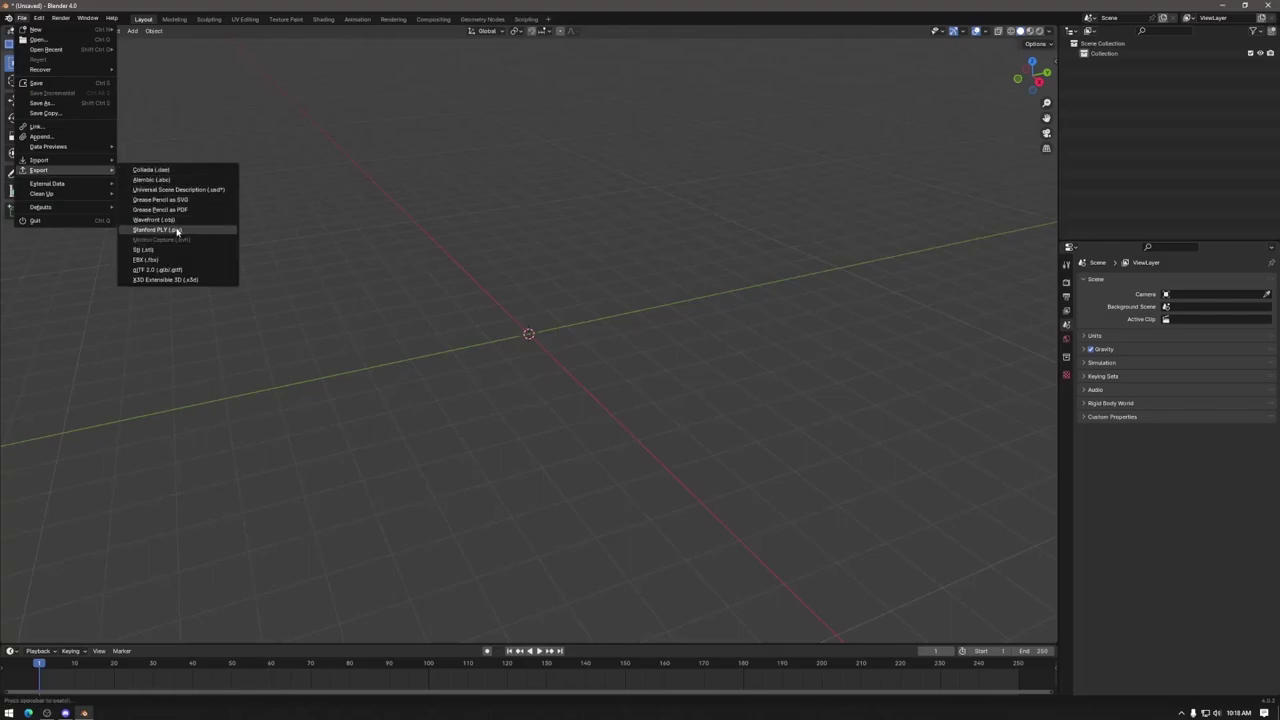
pyautogui.click(170, 269)
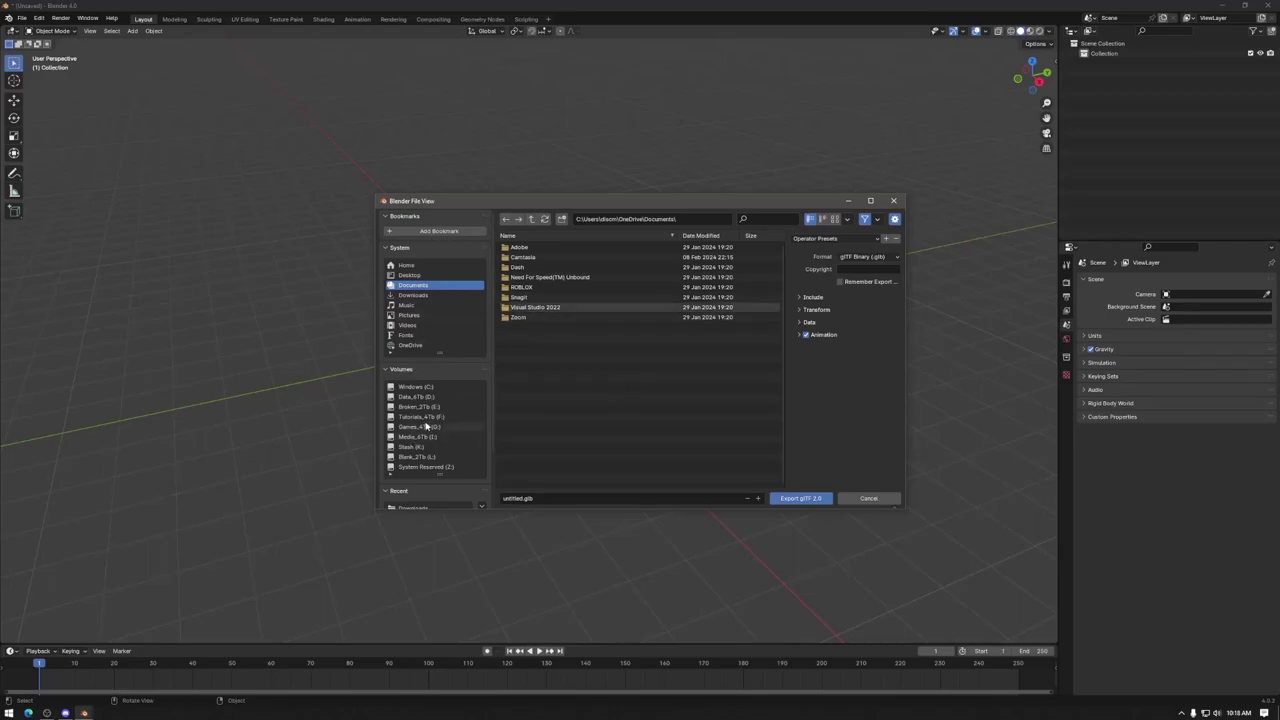
pyautogui.scroll(-3, 425, 348)
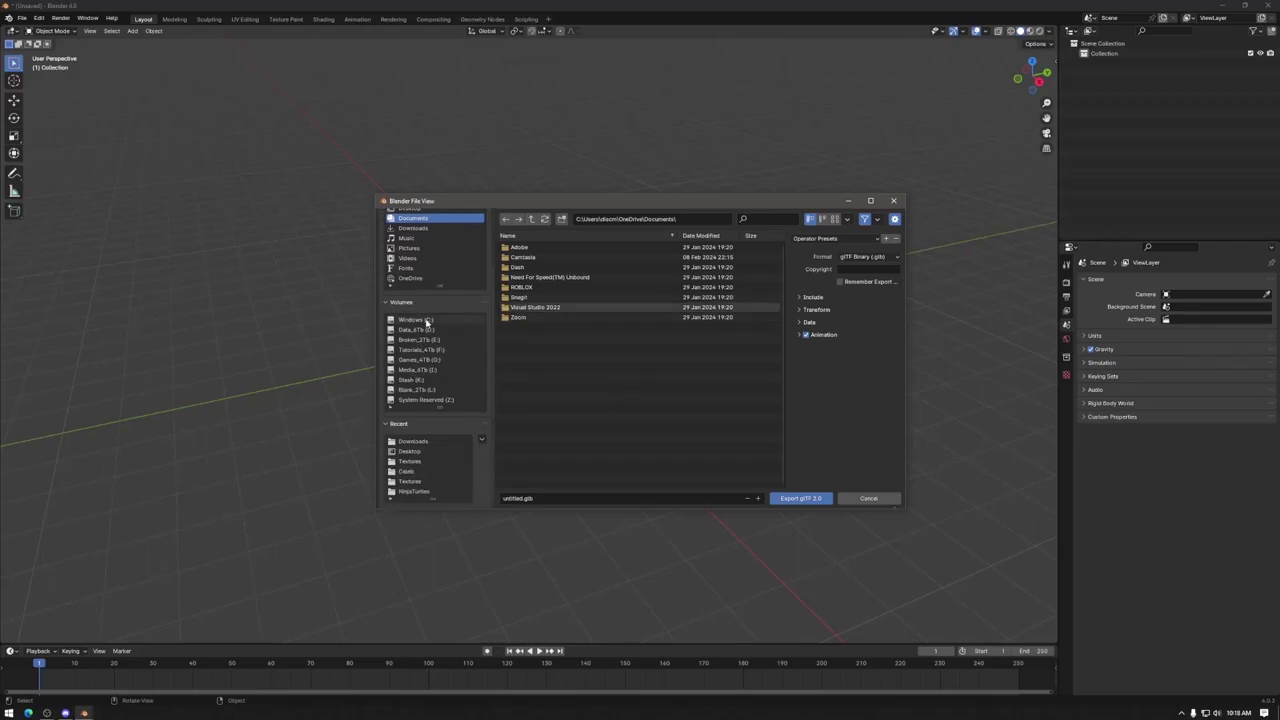
pyautogui.click(420, 381)
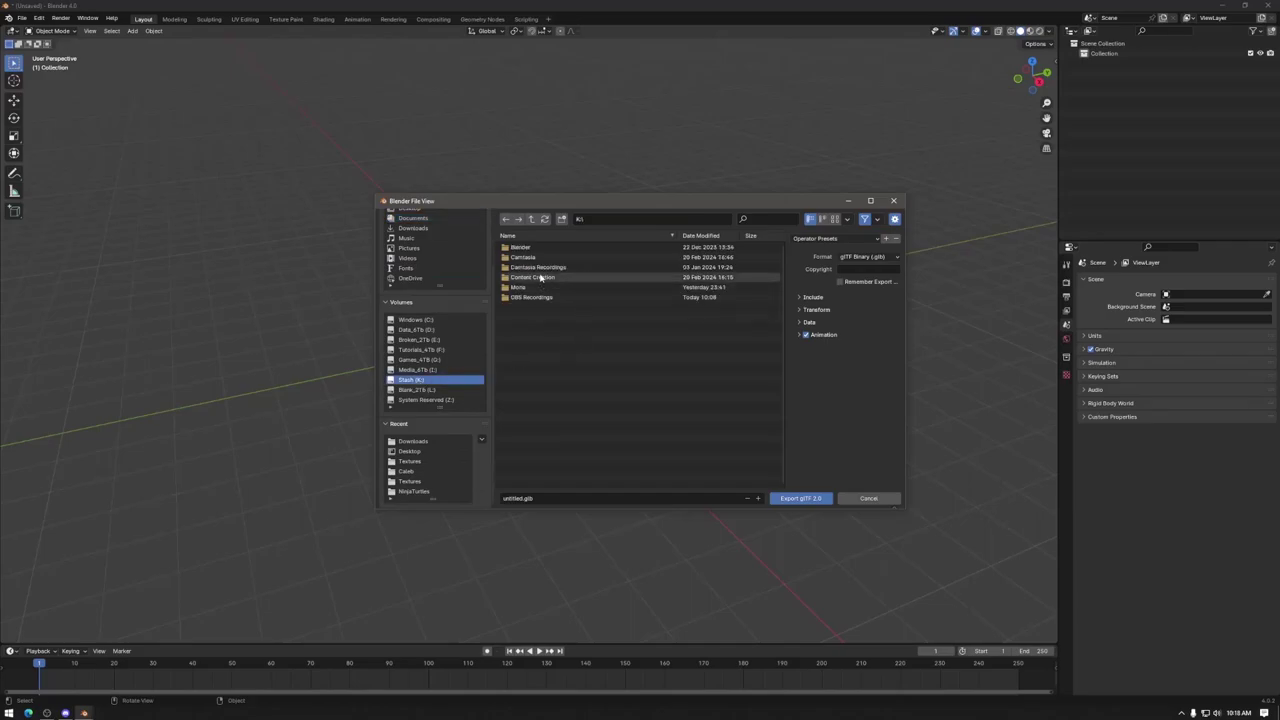
pyautogui.click(541, 287)
pyautogui.doubleClick(541, 287)
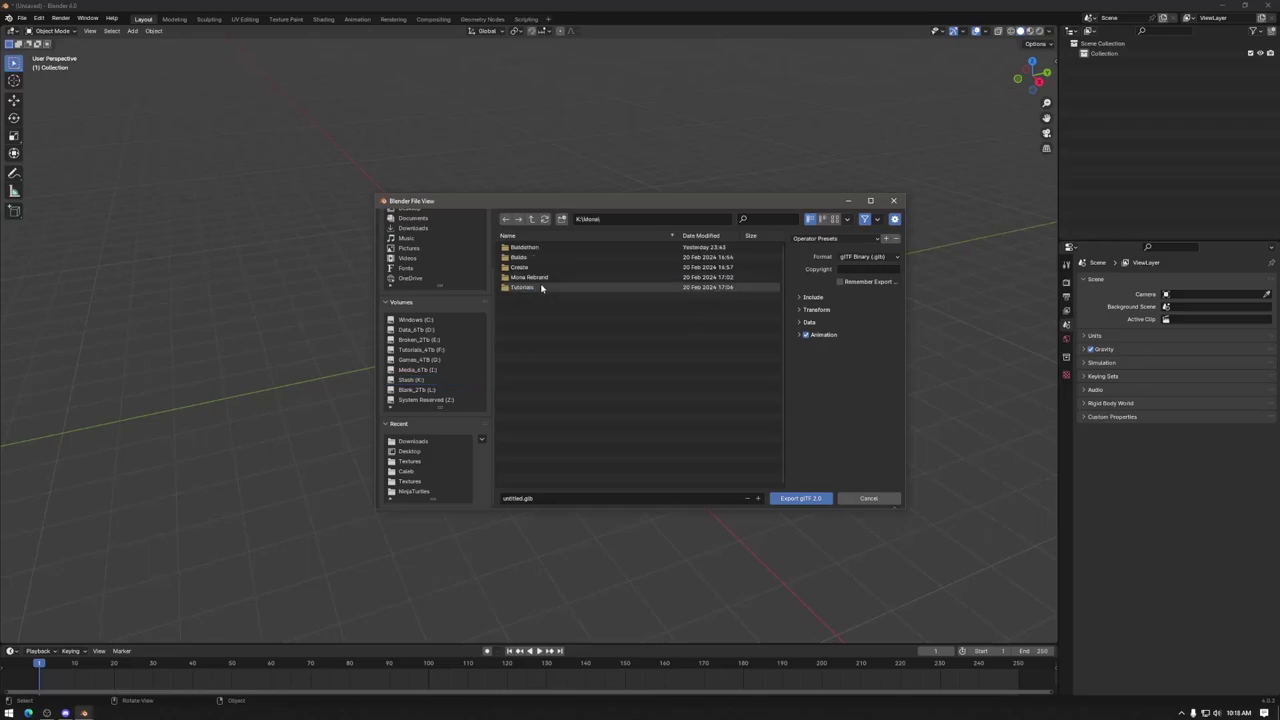
pyautogui.doubleClick(541, 287)
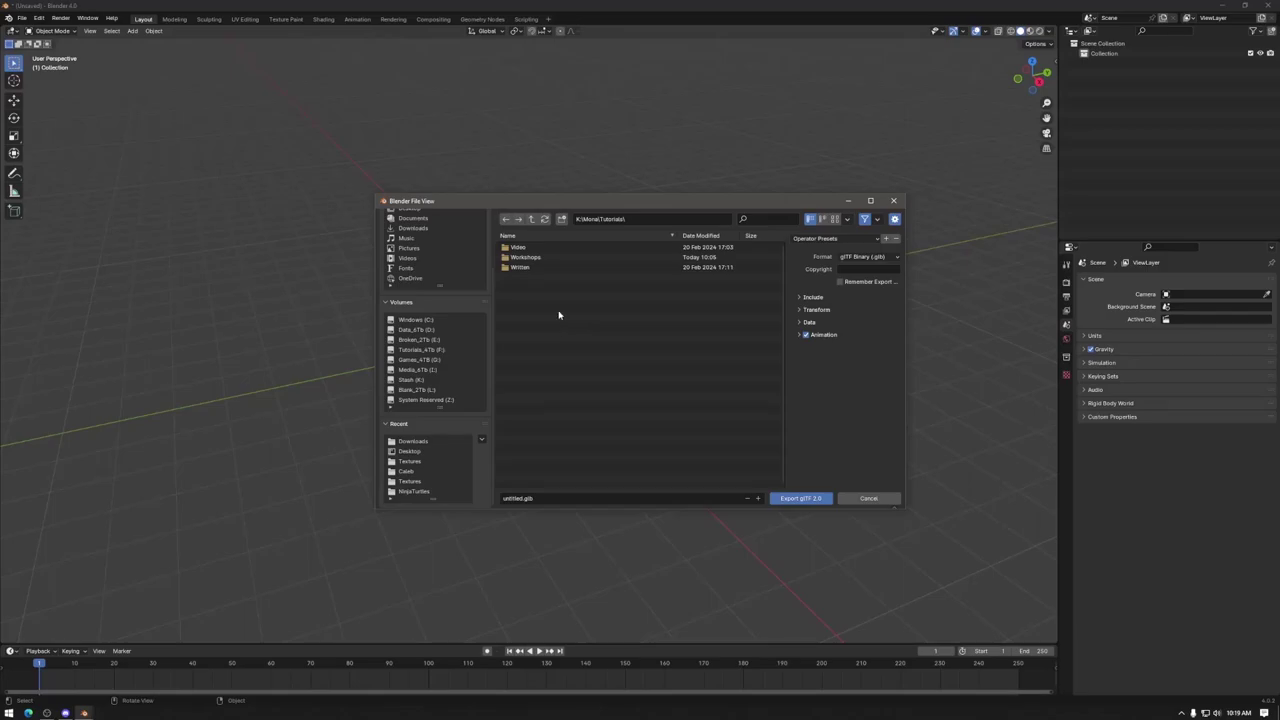
# Step: Browse to Workshops\52_AIAssets\Paradoxx AI Assets\Buildings - Whole, select all Aztec Building files and export over Aztec Building 1.glb
pyautogui.doubleClick(525, 257)
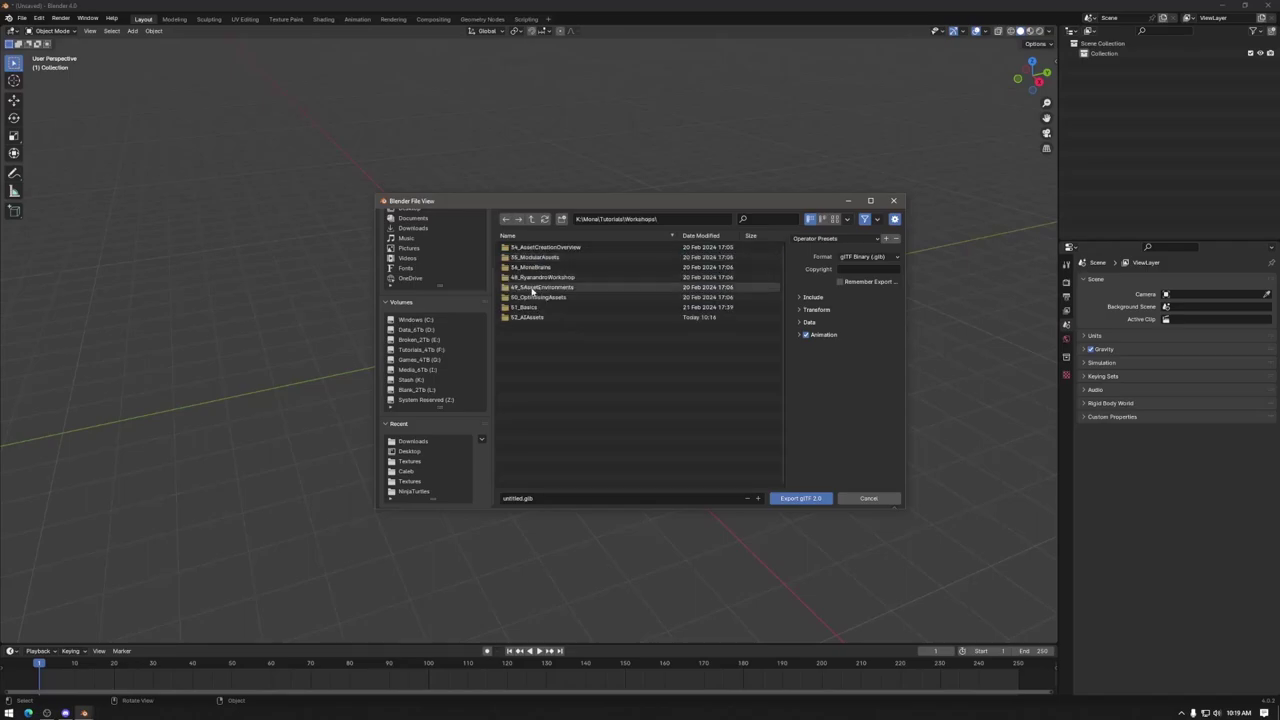
pyautogui.click(537, 318)
pyautogui.doubleClick(537, 318)
pyautogui.doubleClick(528, 248)
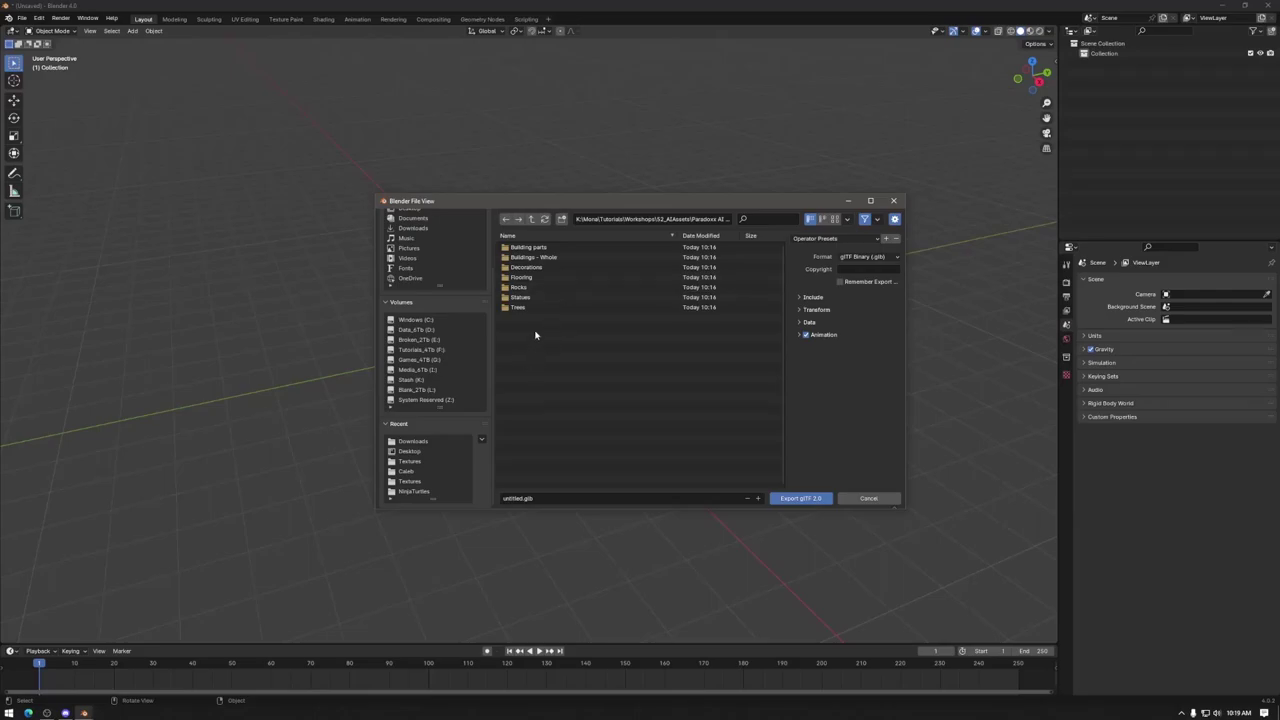
pyautogui.doubleClick(546, 257)
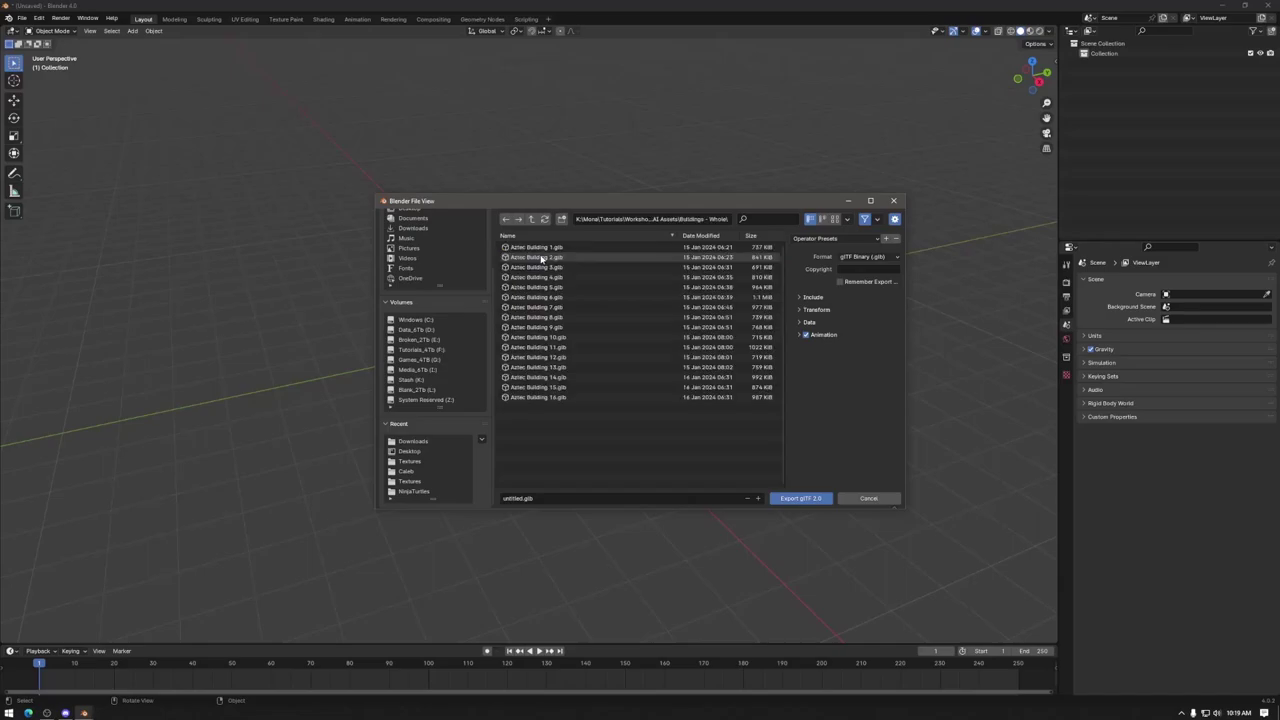
pyautogui.moveTo(557, 254); pyautogui.dragTo(556, 412)
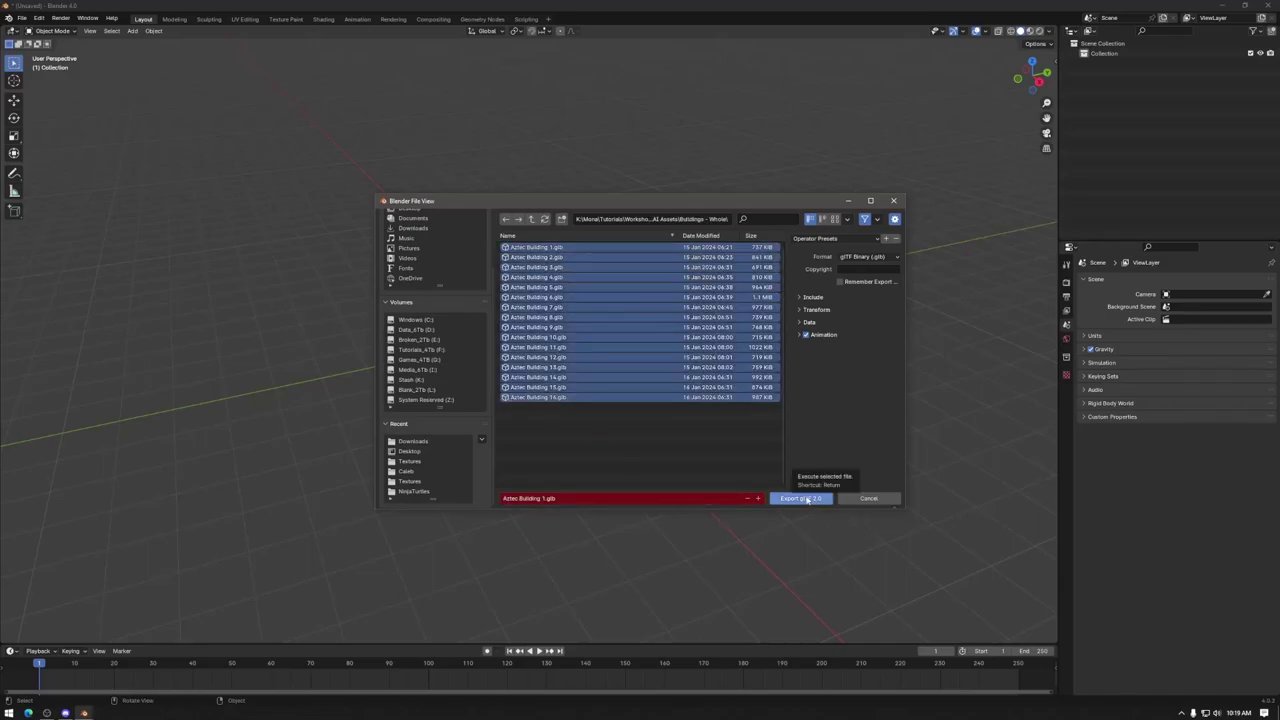
pyautogui.click(807, 499)
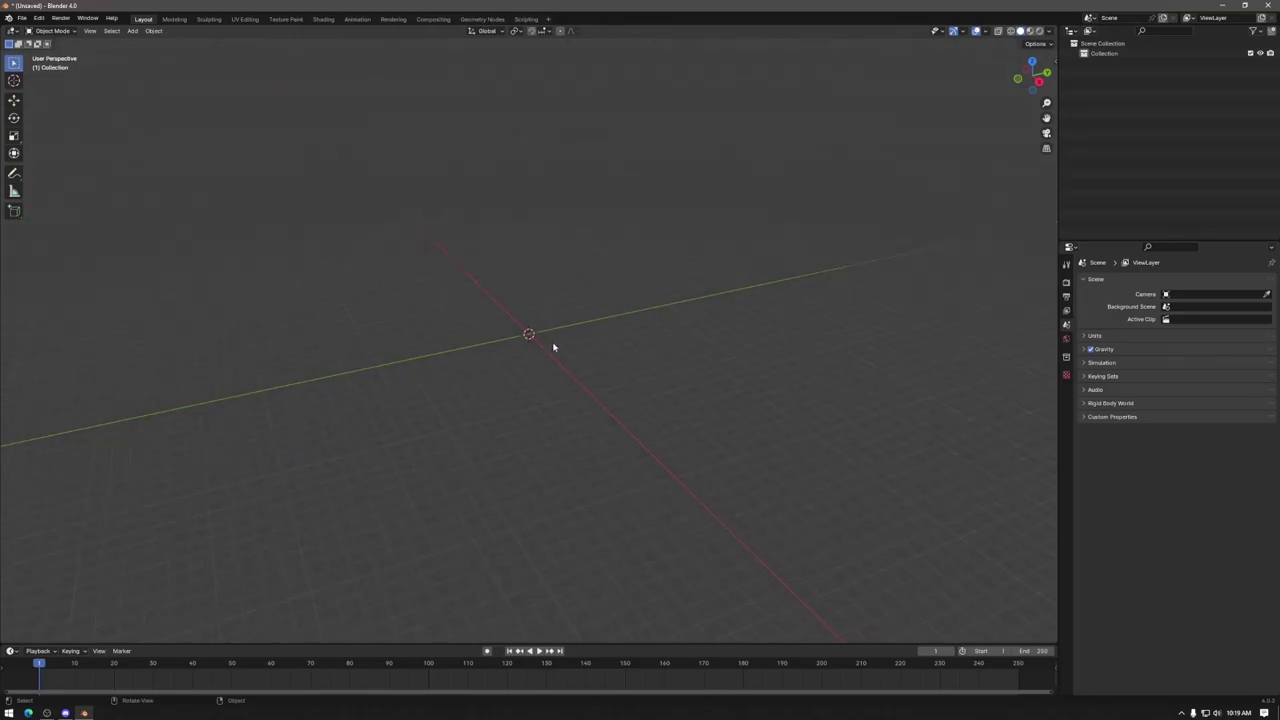
# Step: Start a glTF 2.0 import and browse to the Mona folder on the Stash (K:) drive
pyautogui.moveTo(589, 360); pyautogui.dragTo(627, 350, button='middle')
pyautogui.click(21, 18)
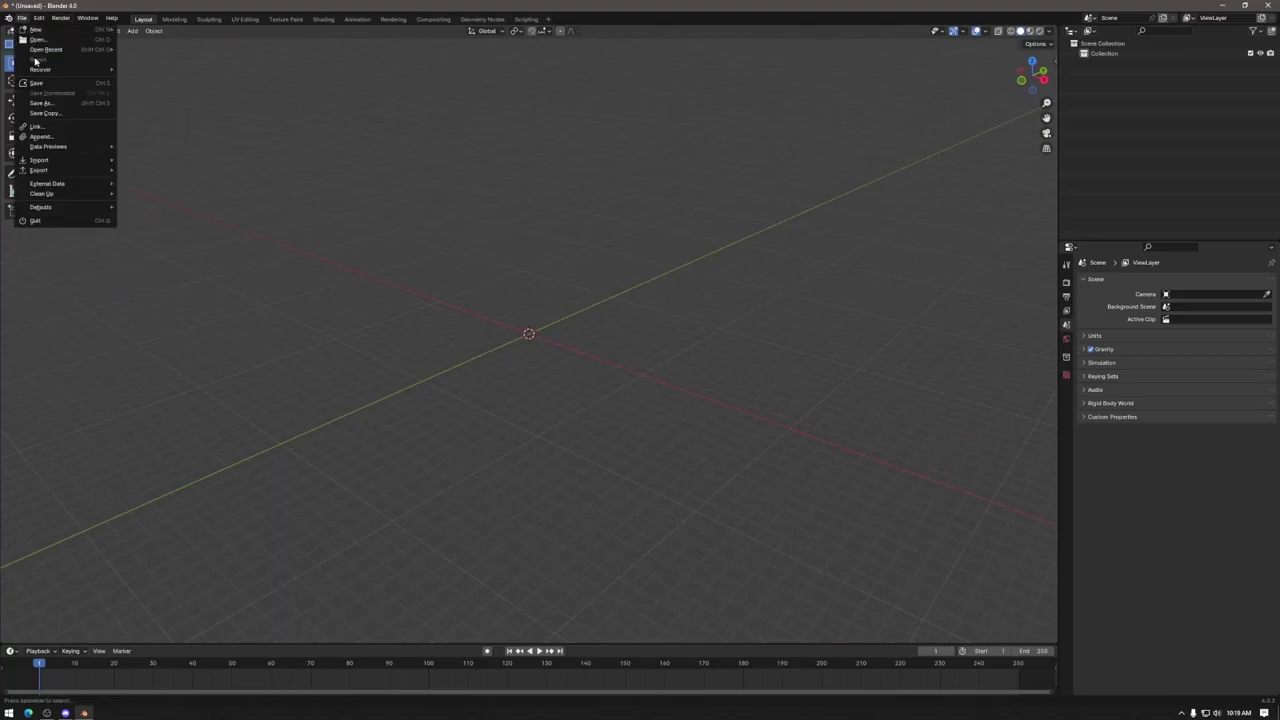
pyautogui.moveTo(55, 162)
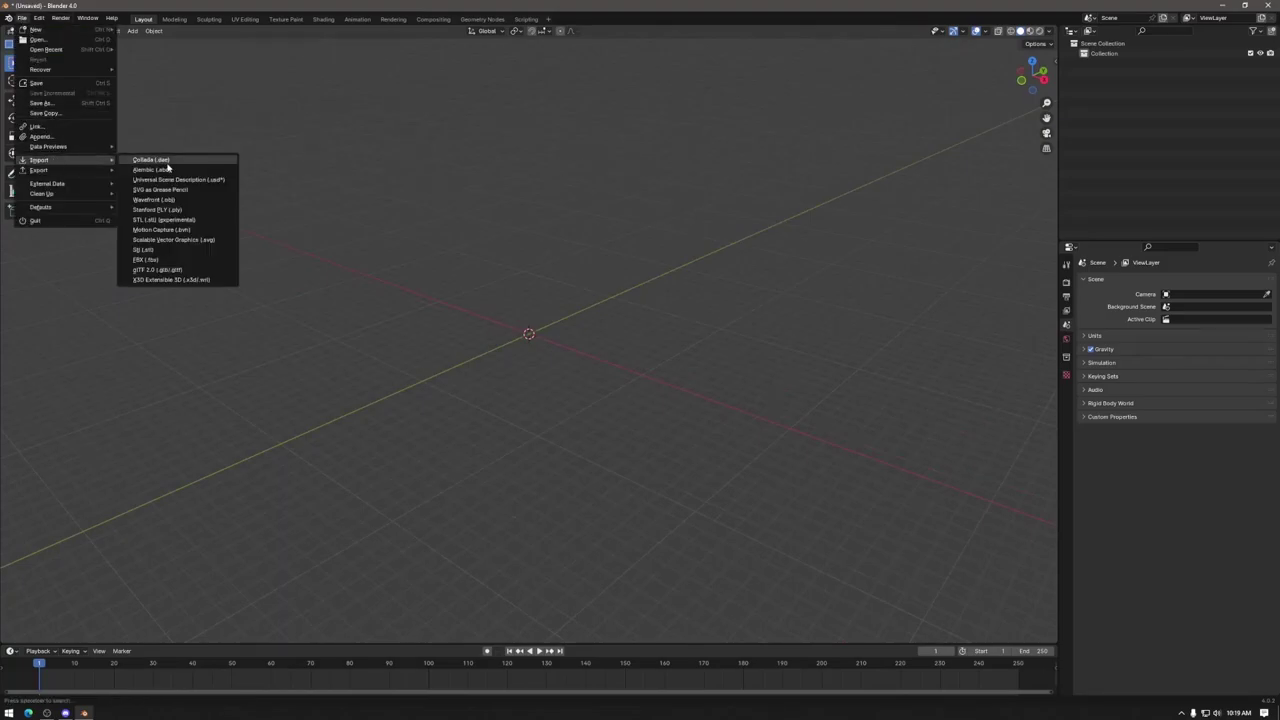
pyautogui.click(168, 270)
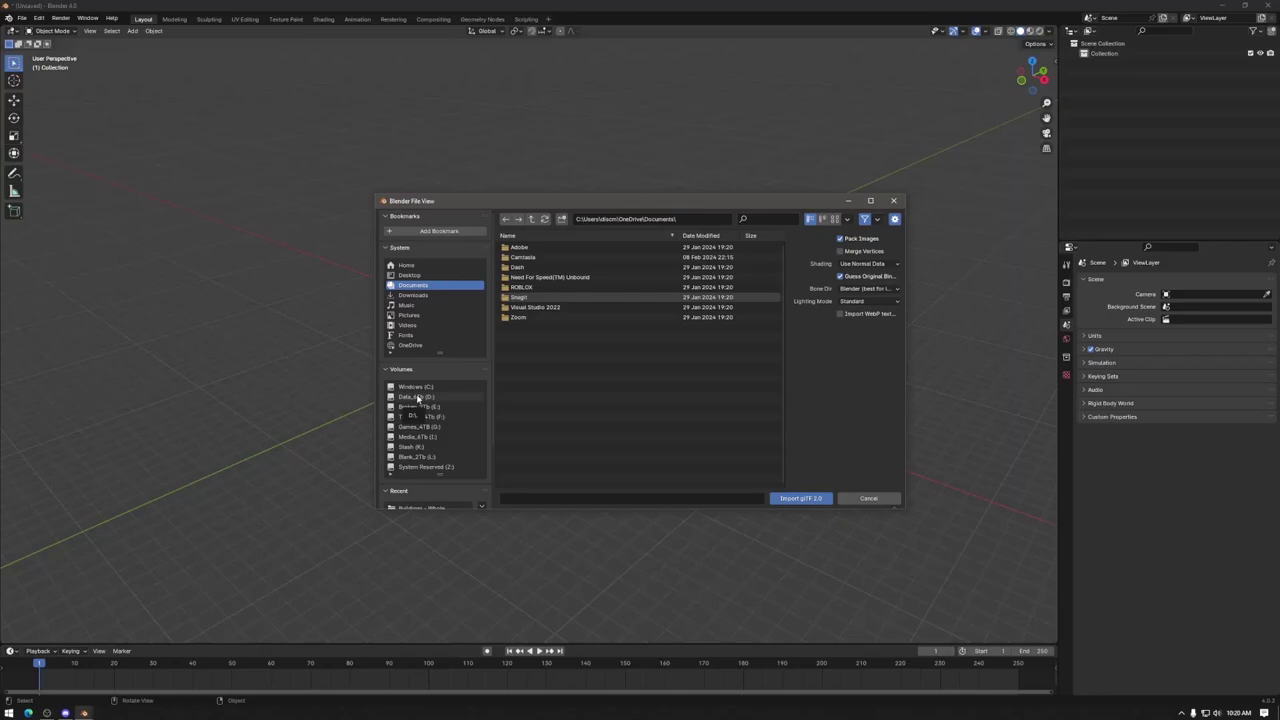
pyautogui.click(412, 447)
pyautogui.click(536, 288)
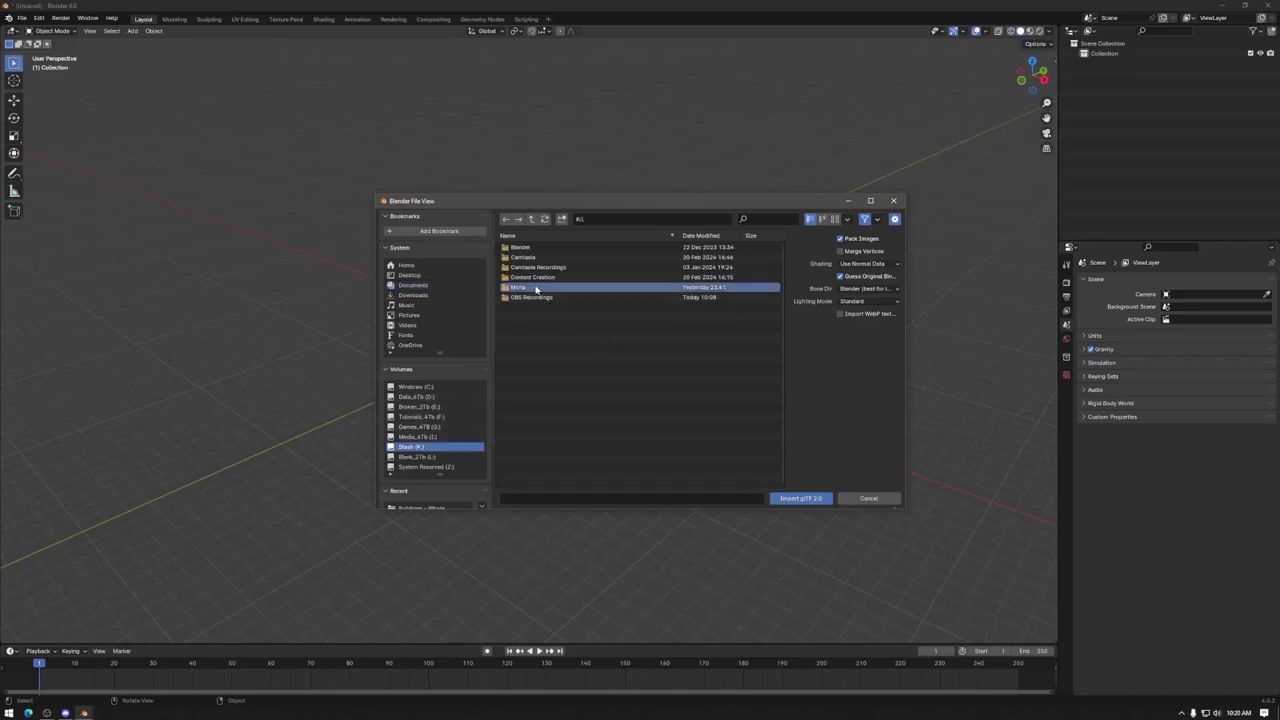
pyautogui.doubleClick(536, 288)
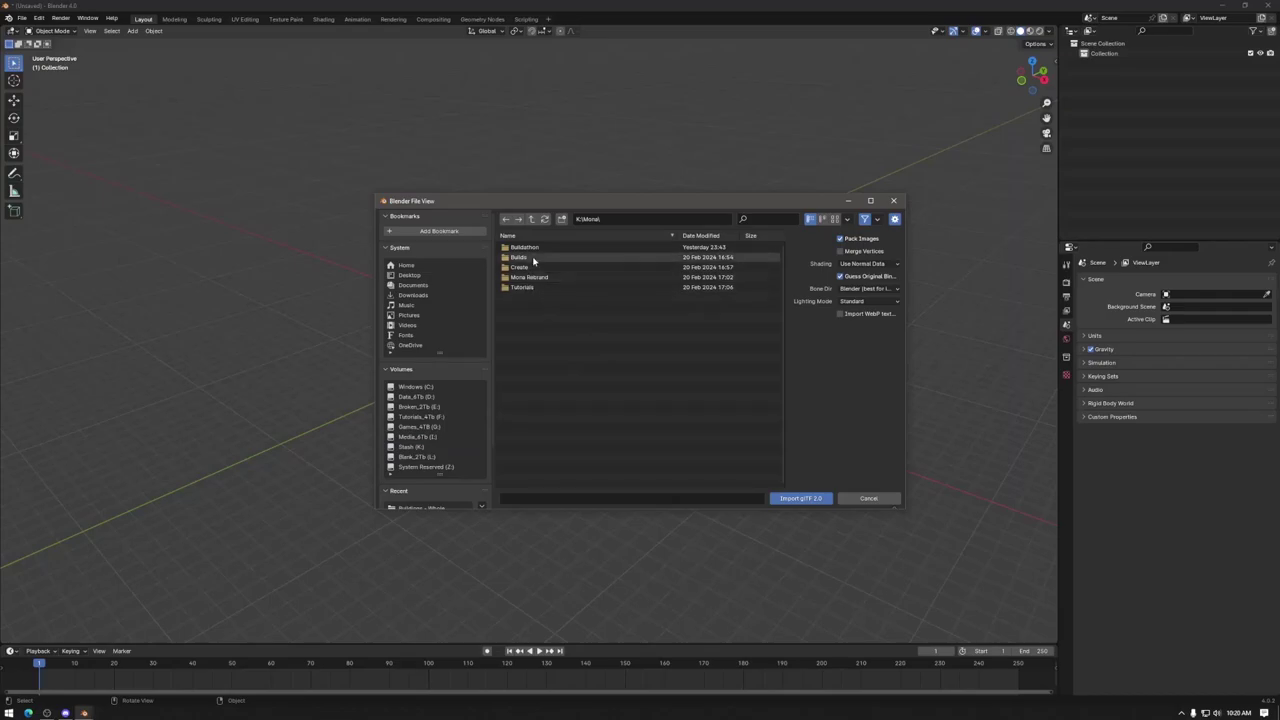
pyautogui.doubleClick(536, 270)
pyautogui.press('BackSpace')
# Step: Browse the import dialog to Tutorials\Workshops\52_AIAssets\Paradoxx AI Assets\Buildings - Whole
pyautogui.click(533, 288)
pyautogui.doubleClick(533, 288)
pyautogui.doubleClick(530, 257)
pyautogui.doubleClick(530, 317)
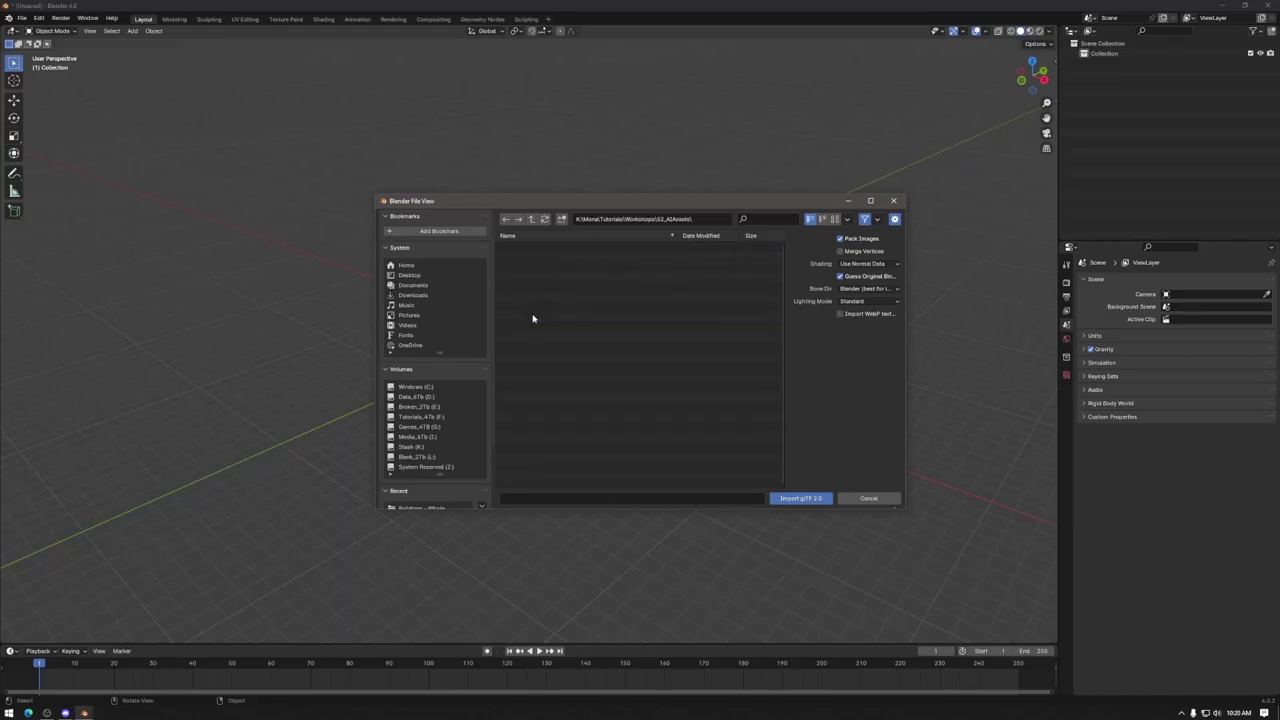
pyautogui.doubleClick(543, 246)
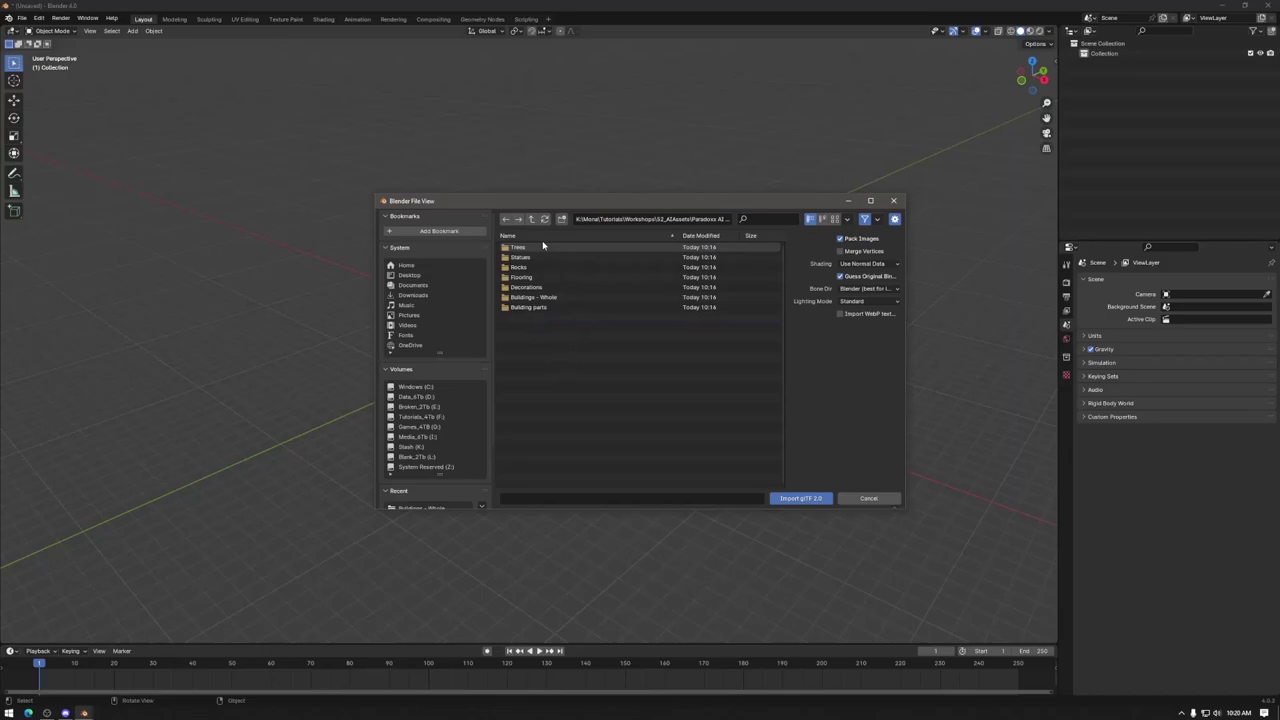
pyautogui.click(552, 298)
pyautogui.doubleClick(552, 297)
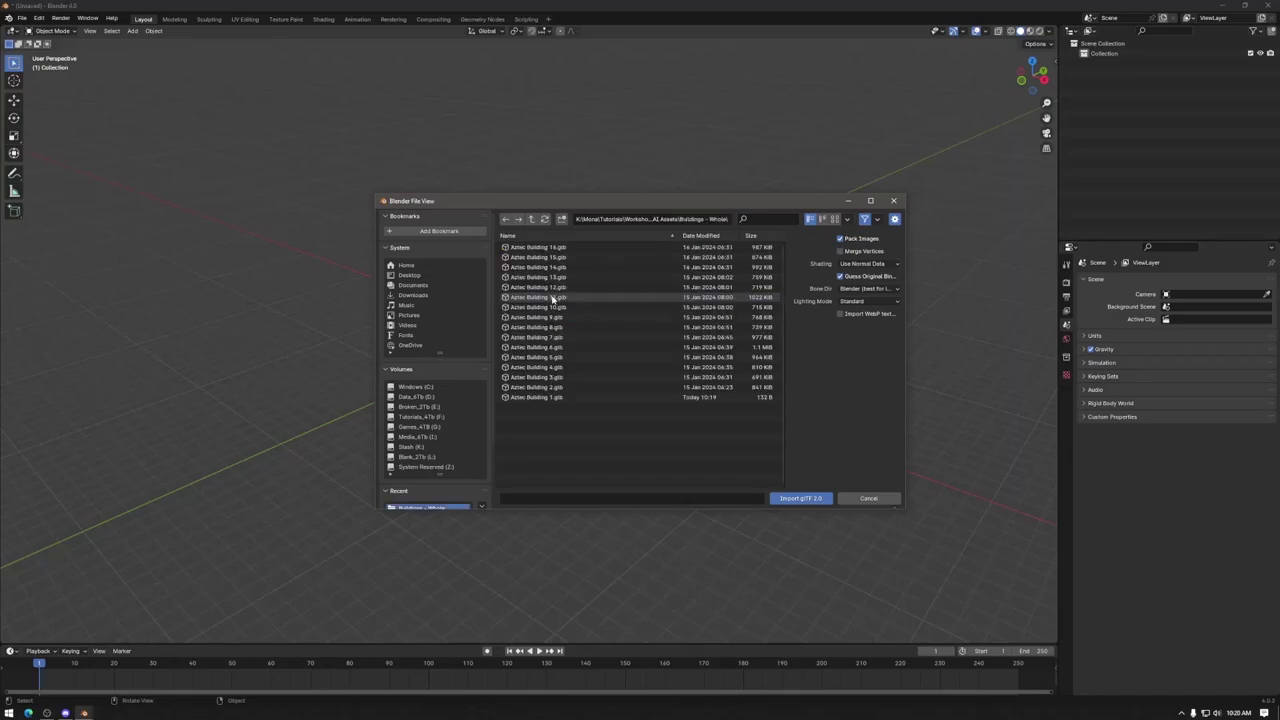
# Step: Import Aztec Building 1.glb, Aztec Building 5.glb, Aztec Building 10.glb and Aztec Building 15.glb together
pyautogui.click(558, 248)
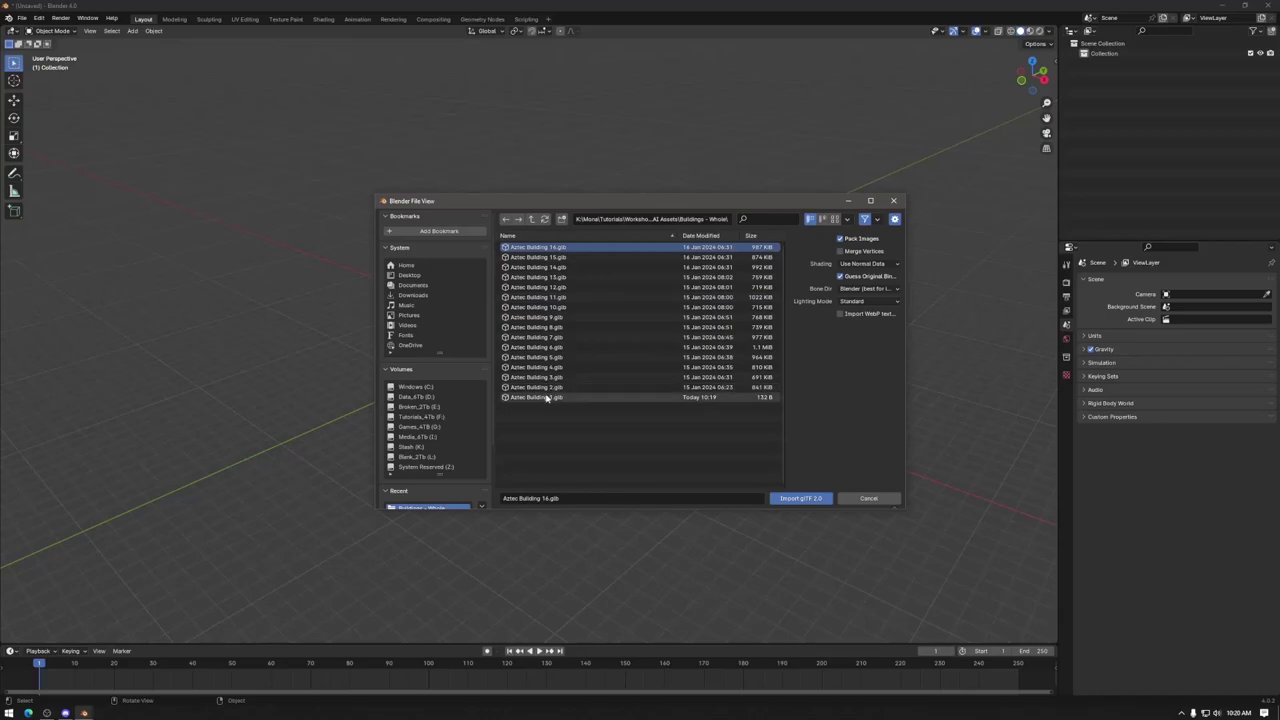
pyautogui.click(543, 297)
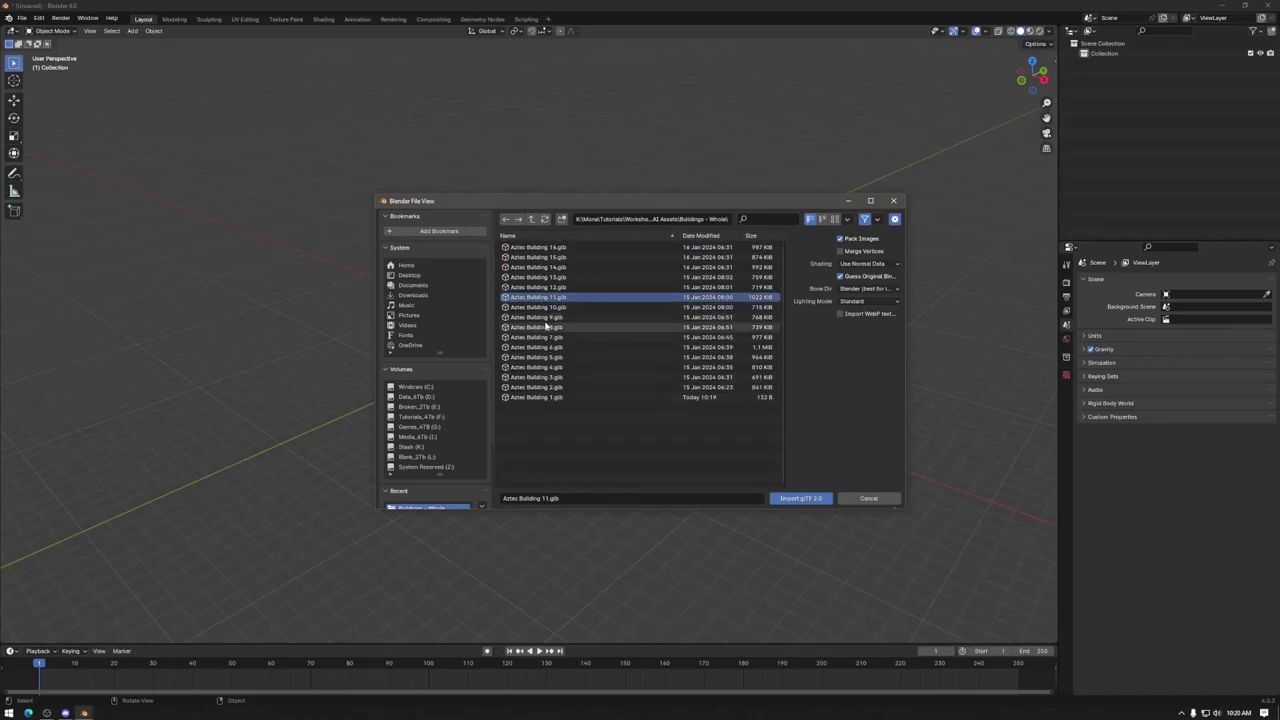
pyautogui.click(551, 398)
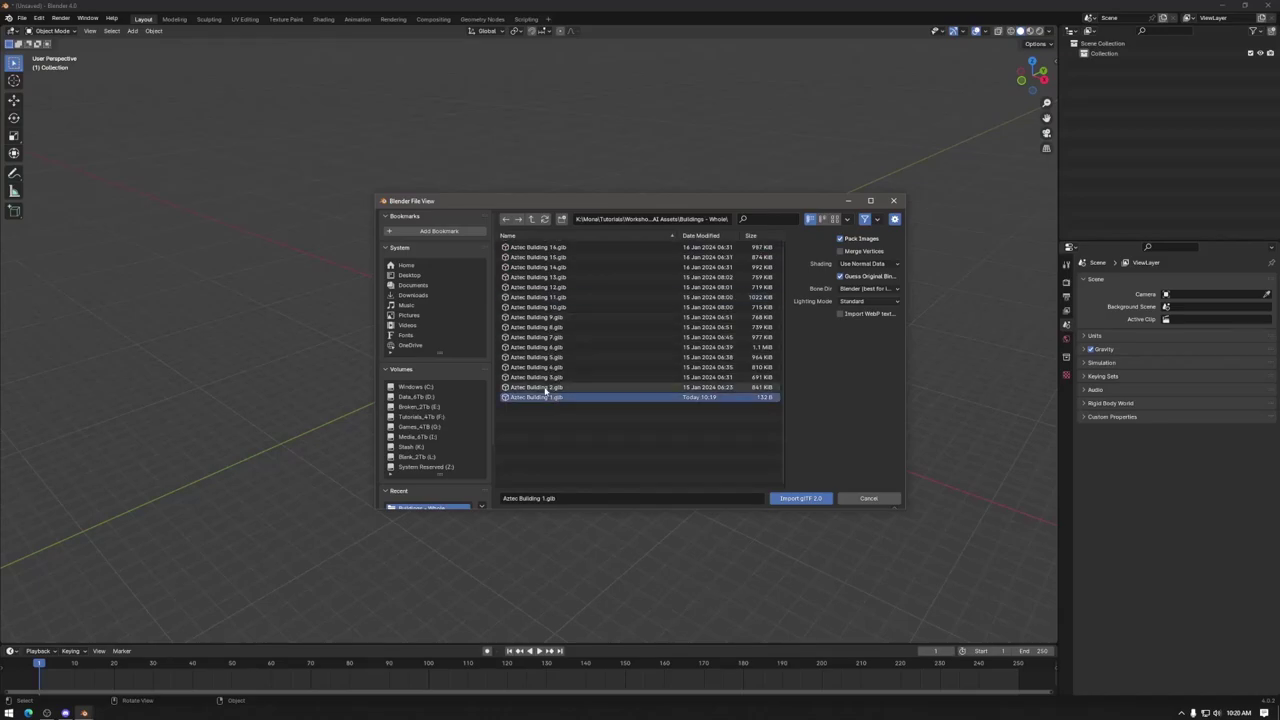
pyautogui.keyDown('ctrl'); pyautogui.click(545, 357); pyautogui.keyUp('ctrl')
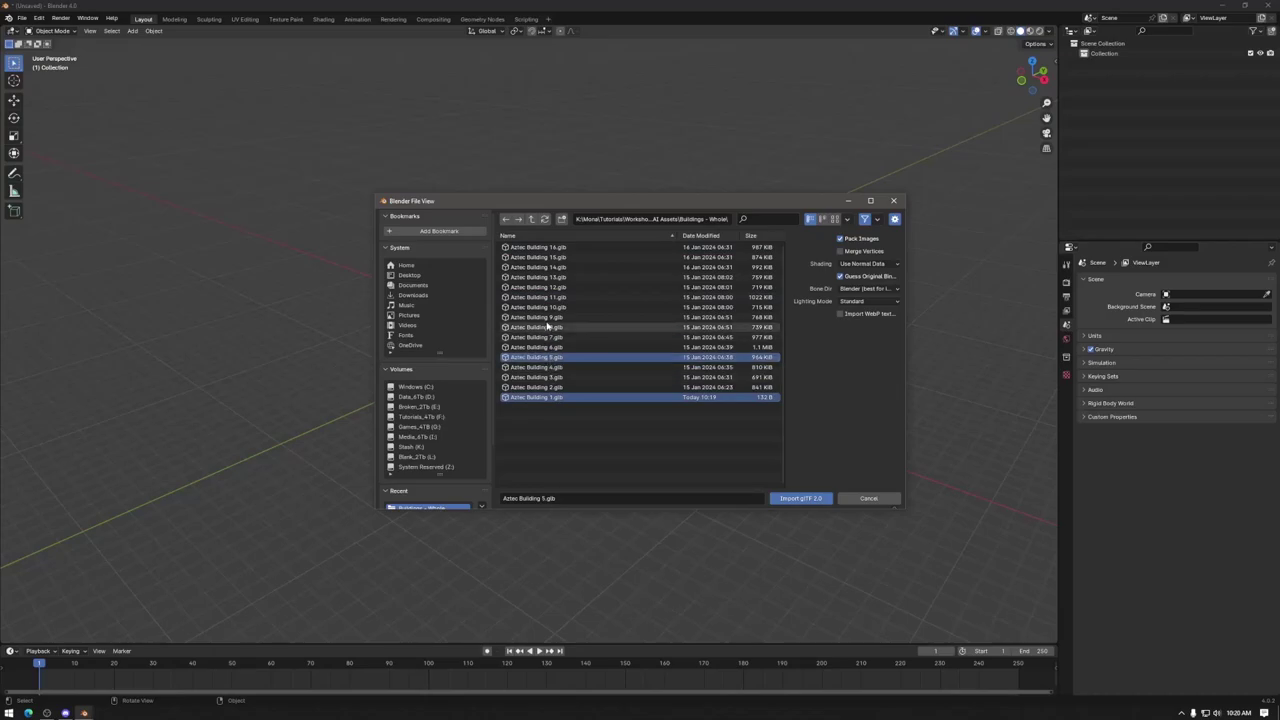
pyautogui.keyDown('ctrl'); pyautogui.click(545, 307); pyautogui.keyUp('ctrl')
pyautogui.keyDown('ctrl'); pyautogui.click(545, 257); pyautogui.keyUp('ctrl')
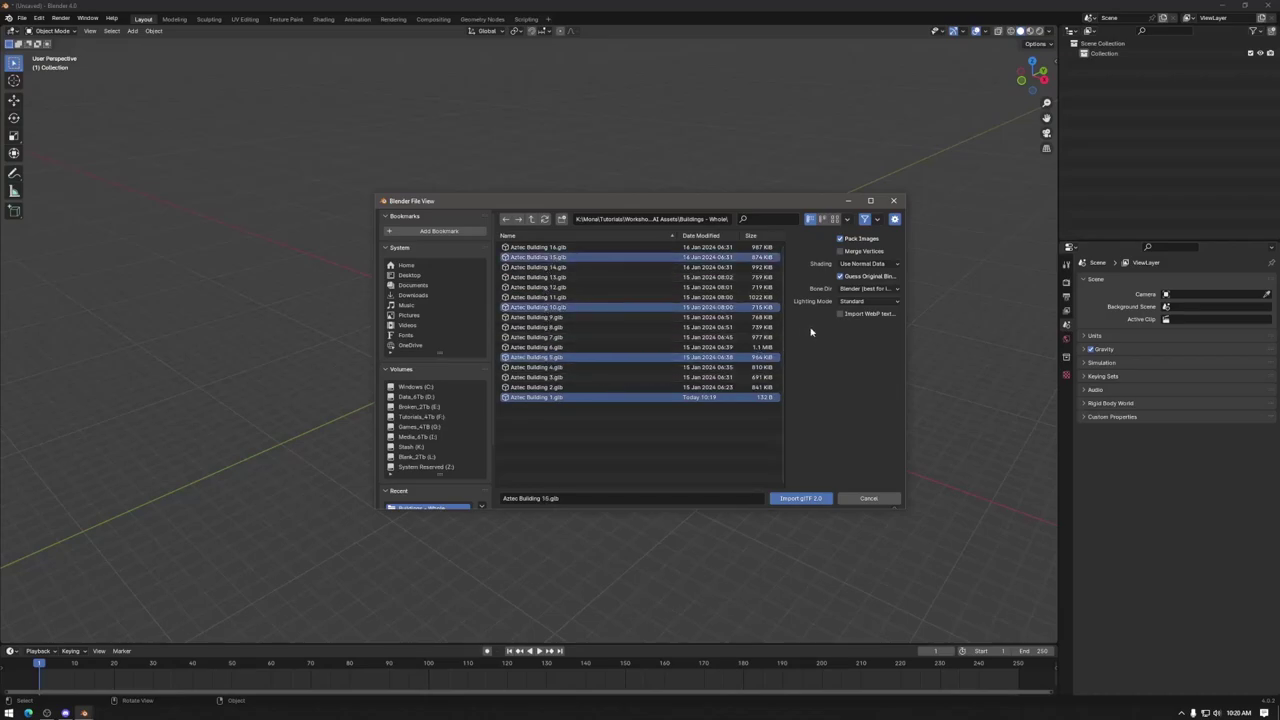
pyautogui.click(799, 498)
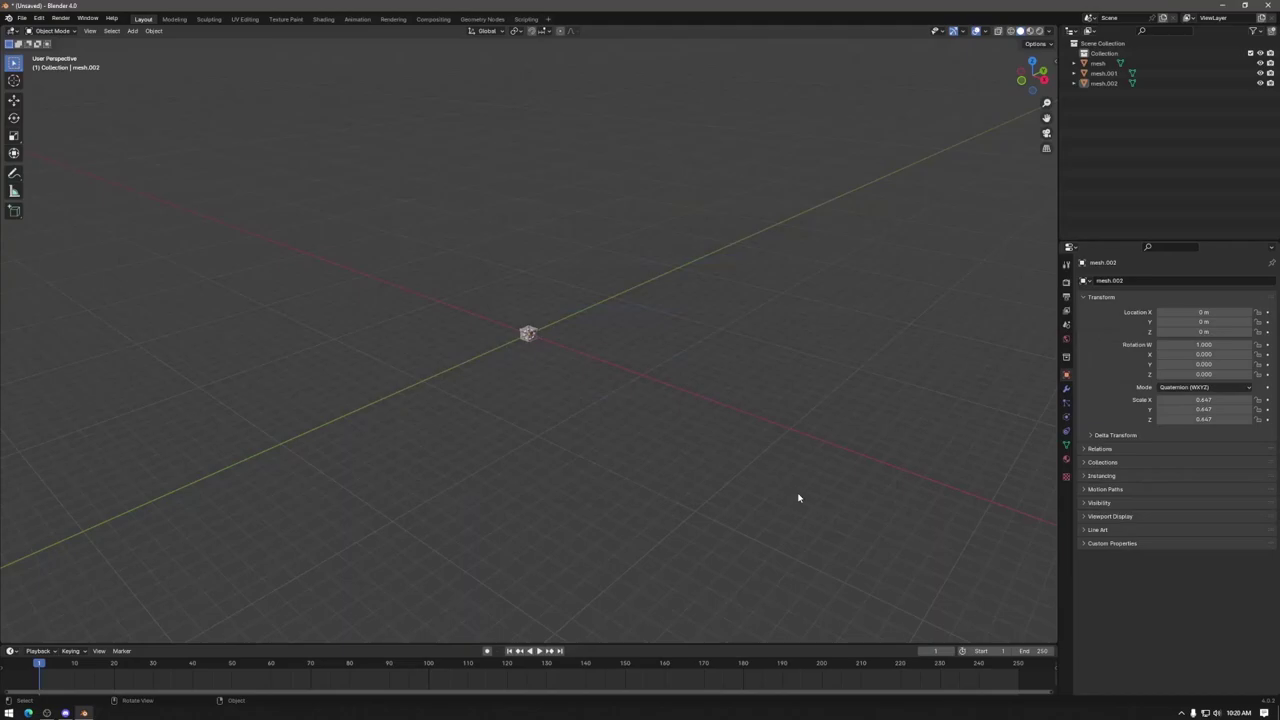
# Step: View the imported buildings in X-ray, wireframe and solid display, and set the viewport shading to Material Preview with X-ray off
pyautogui.moveTo(533, 345); pyautogui.dragTo(742, 355, button='middle')
pyautogui.click(998, 30)
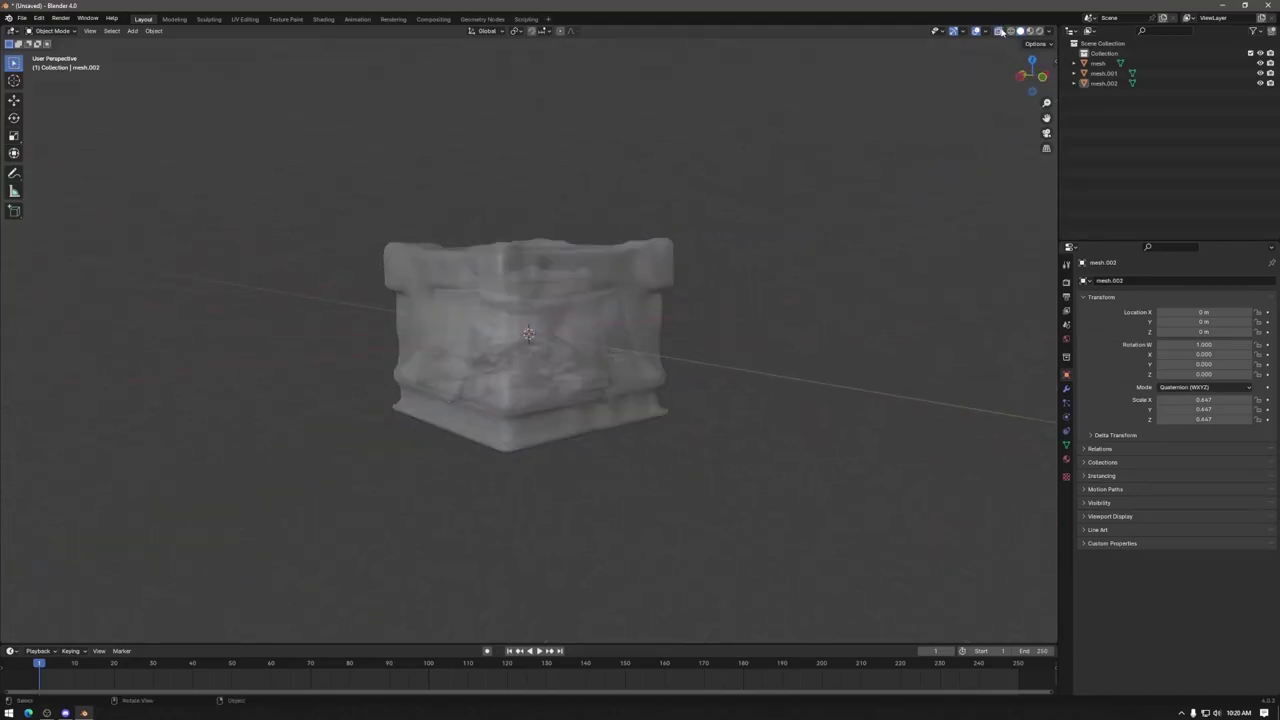
pyautogui.click(1011, 31)
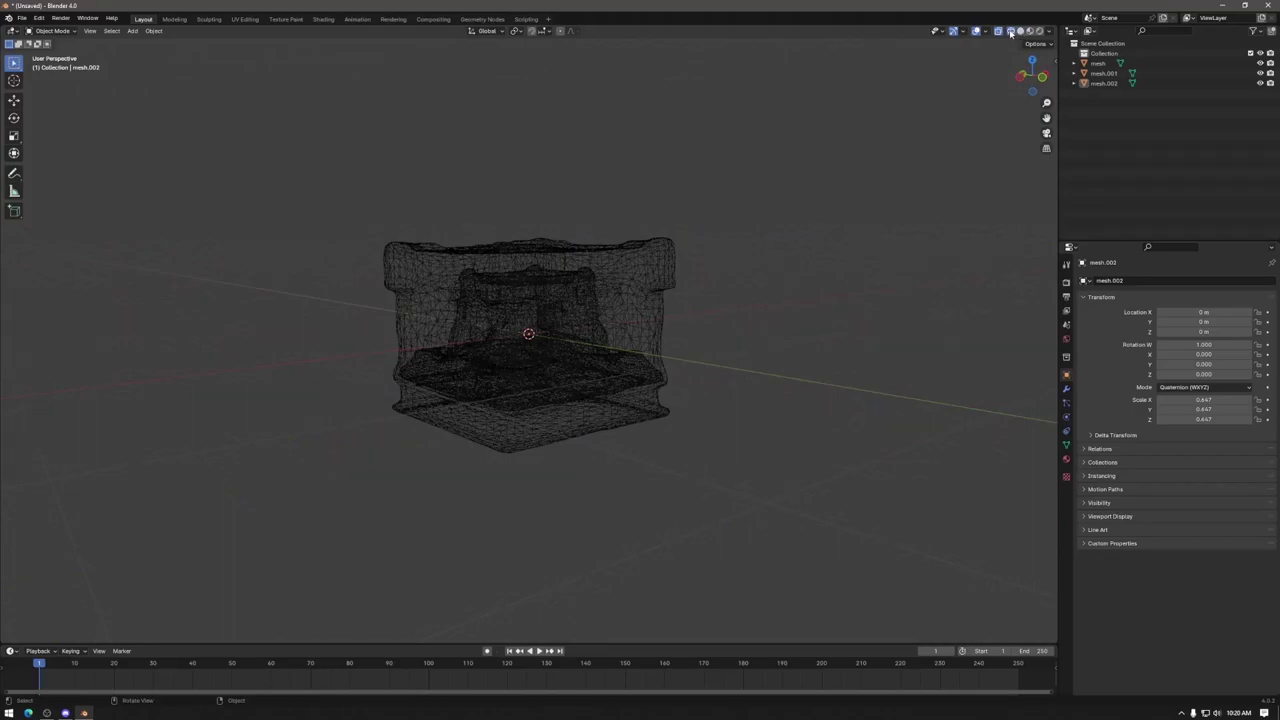
pyautogui.click(998, 31)
pyautogui.click(1020, 31)
pyautogui.click(1029, 31)
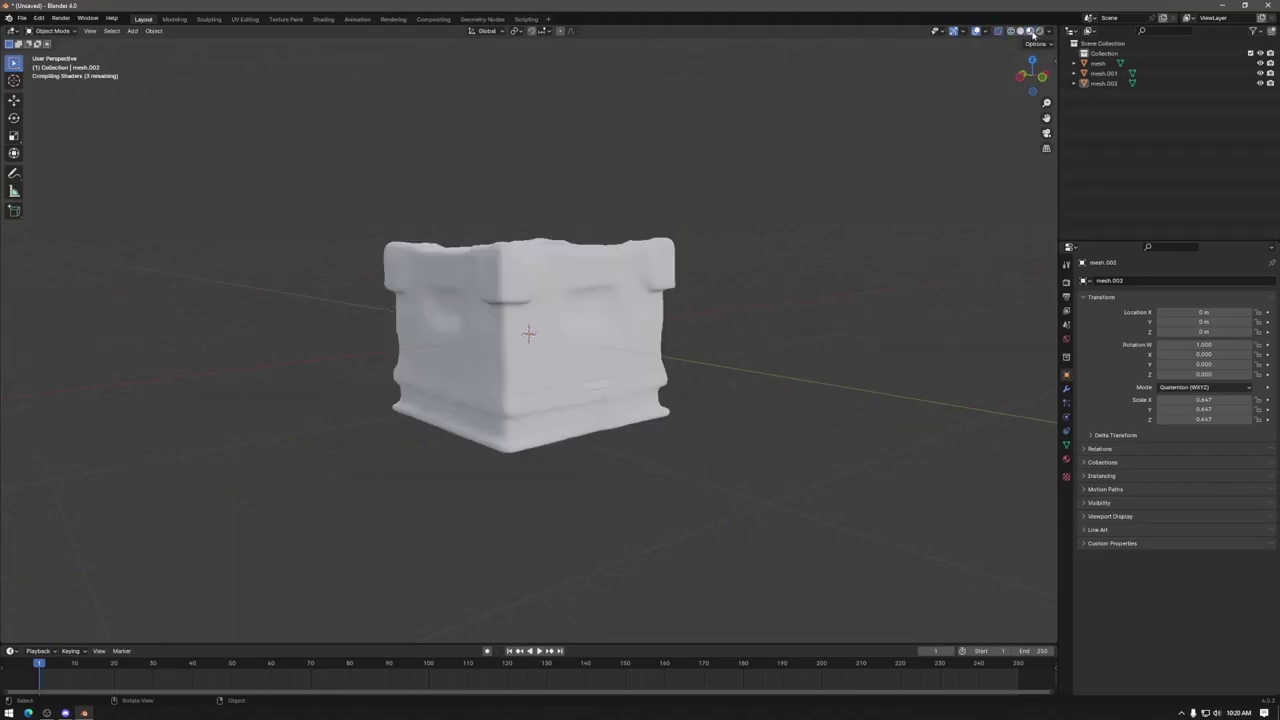
# Step: Move the three-storey building (mesh.001) 1 m in the negative X direction, out of the overlapping models
pyautogui.moveTo(661, 335); pyautogui.dragTo(632, 343, button='middle')
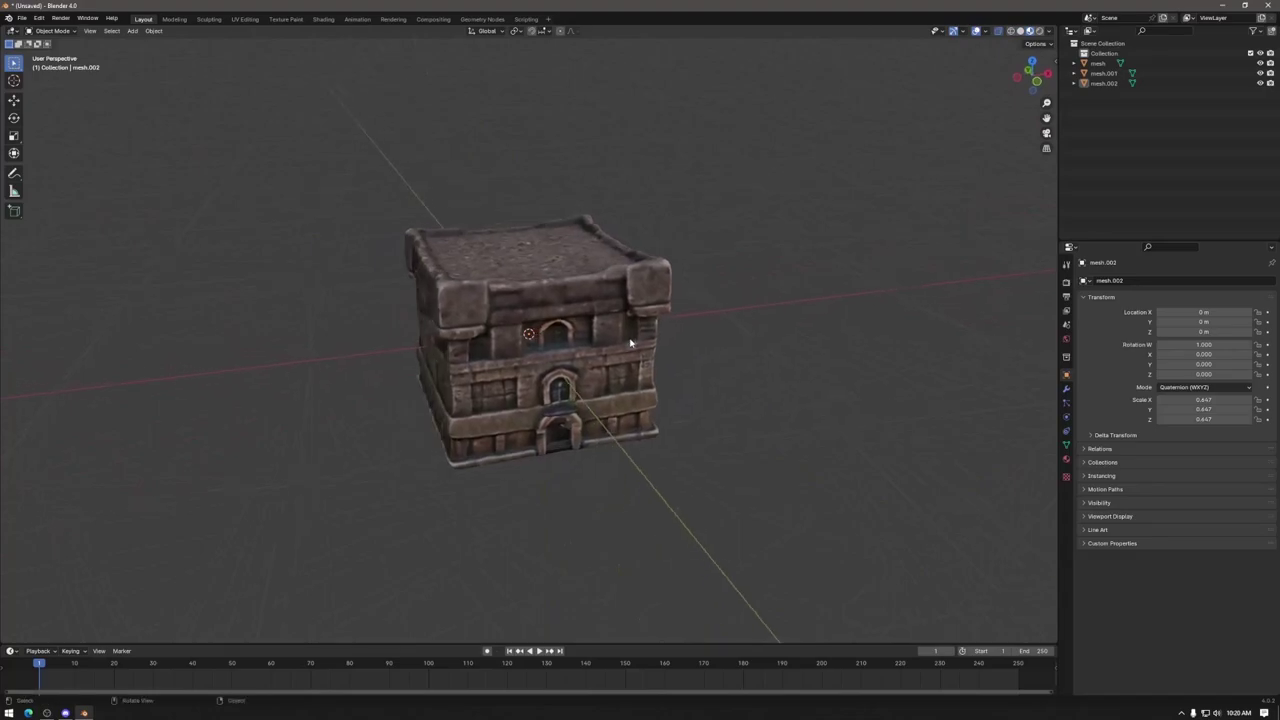
pyautogui.click(550, 447)
pyautogui.press('g')
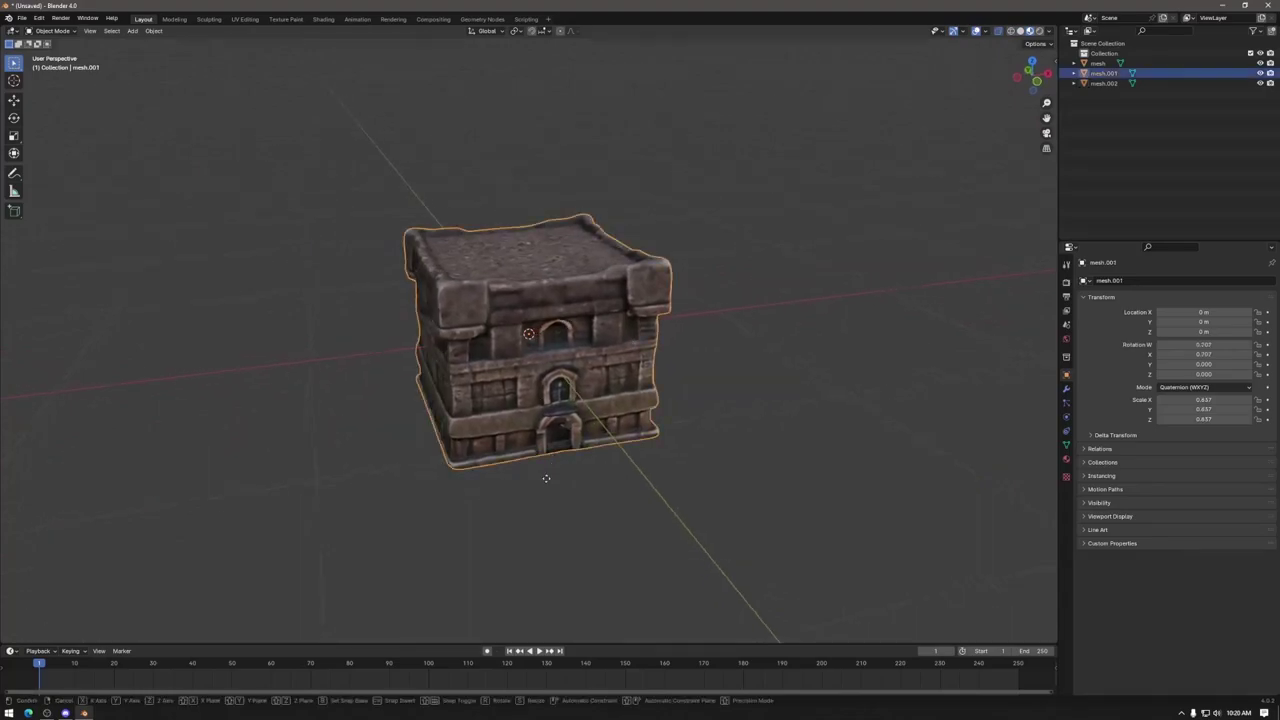
pyautogui.press('x')
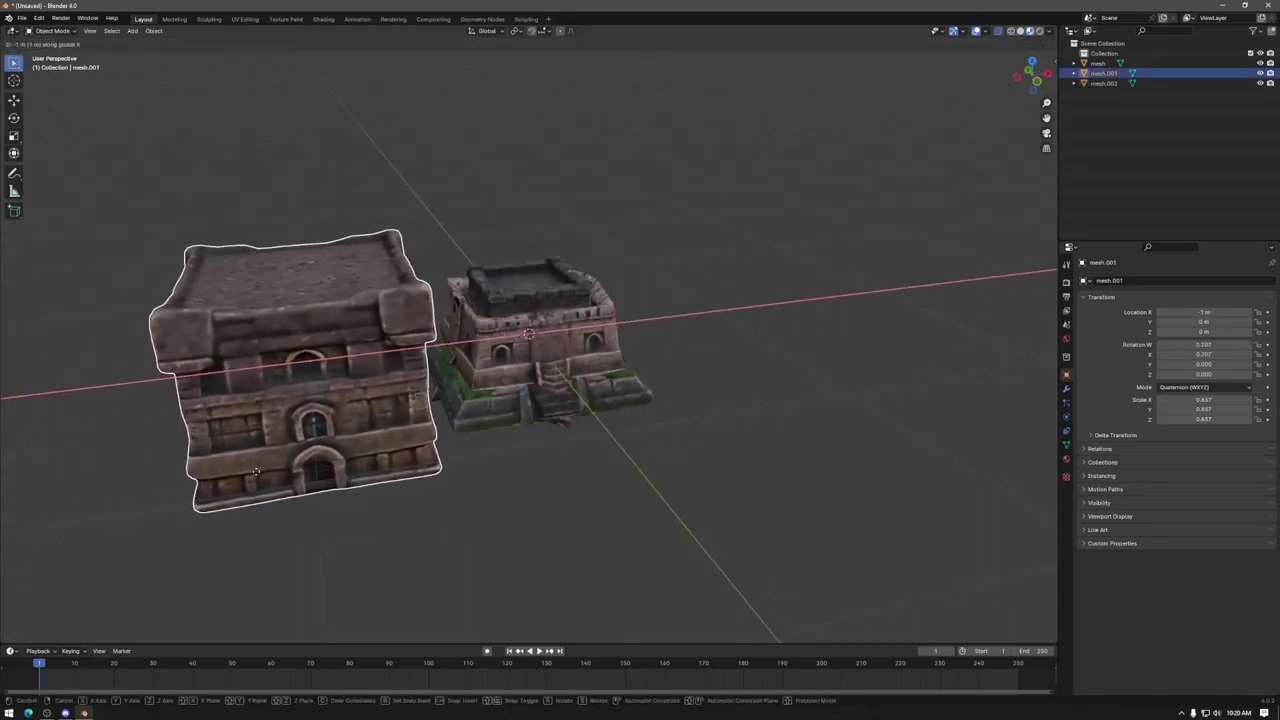
pyautogui.click(320, 463)
# Step: Move the low-poly building with the outer stairs (mesh.002) 1 m in the positive X direction
pyautogui.click(610, 362)
pyautogui.moveTo(610, 362); pyautogui.dragTo(593, 368, button='middle')
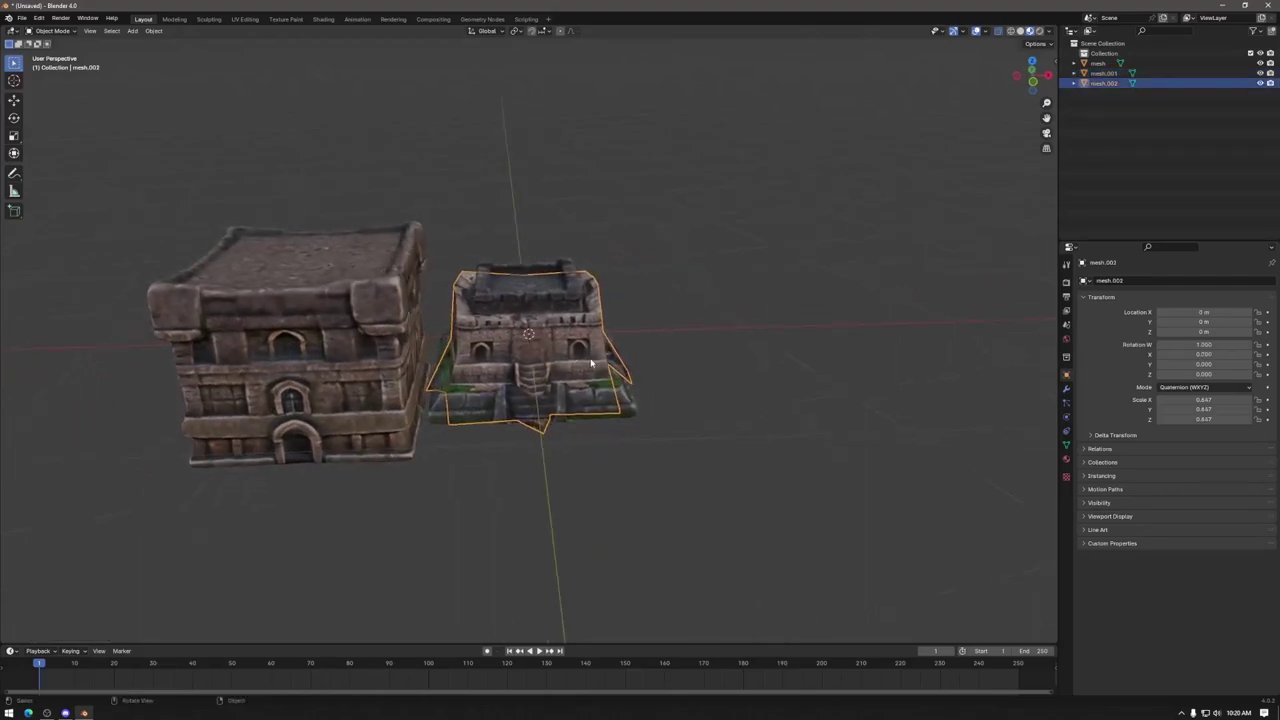
pyautogui.press('g')
pyautogui.press('x')
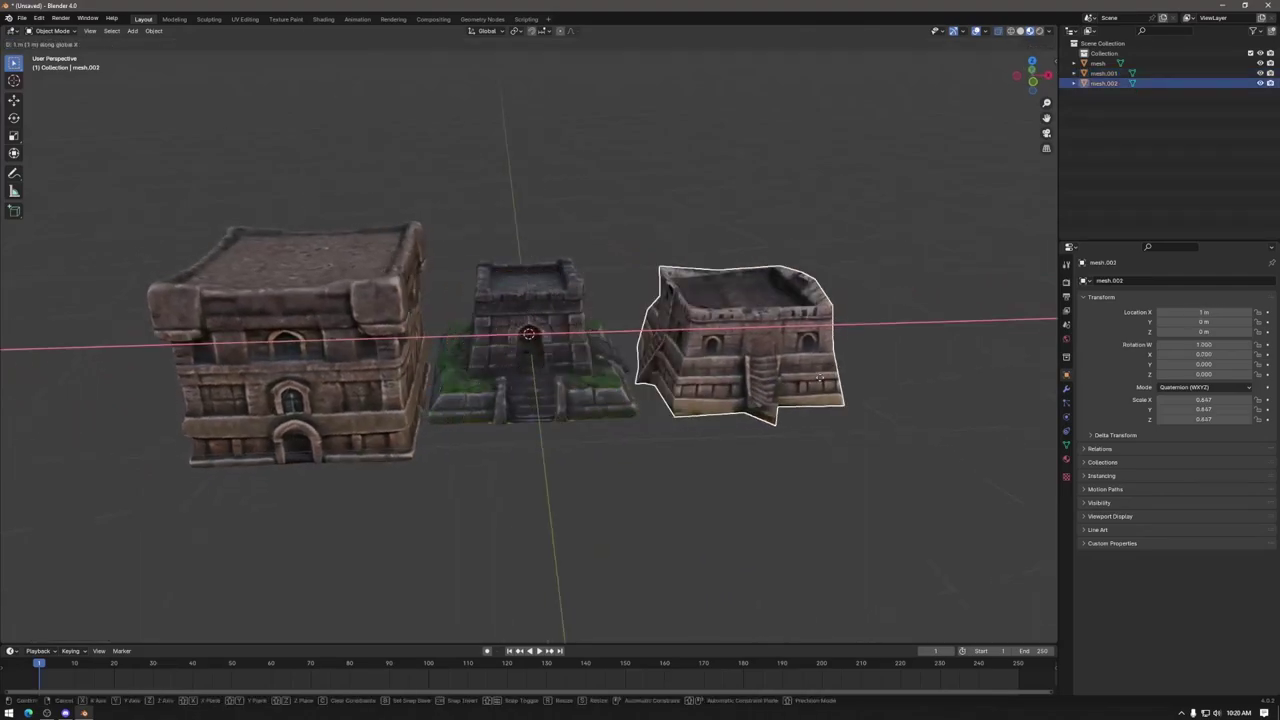
pyautogui.click(817, 377)
pyautogui.click(582, 350)
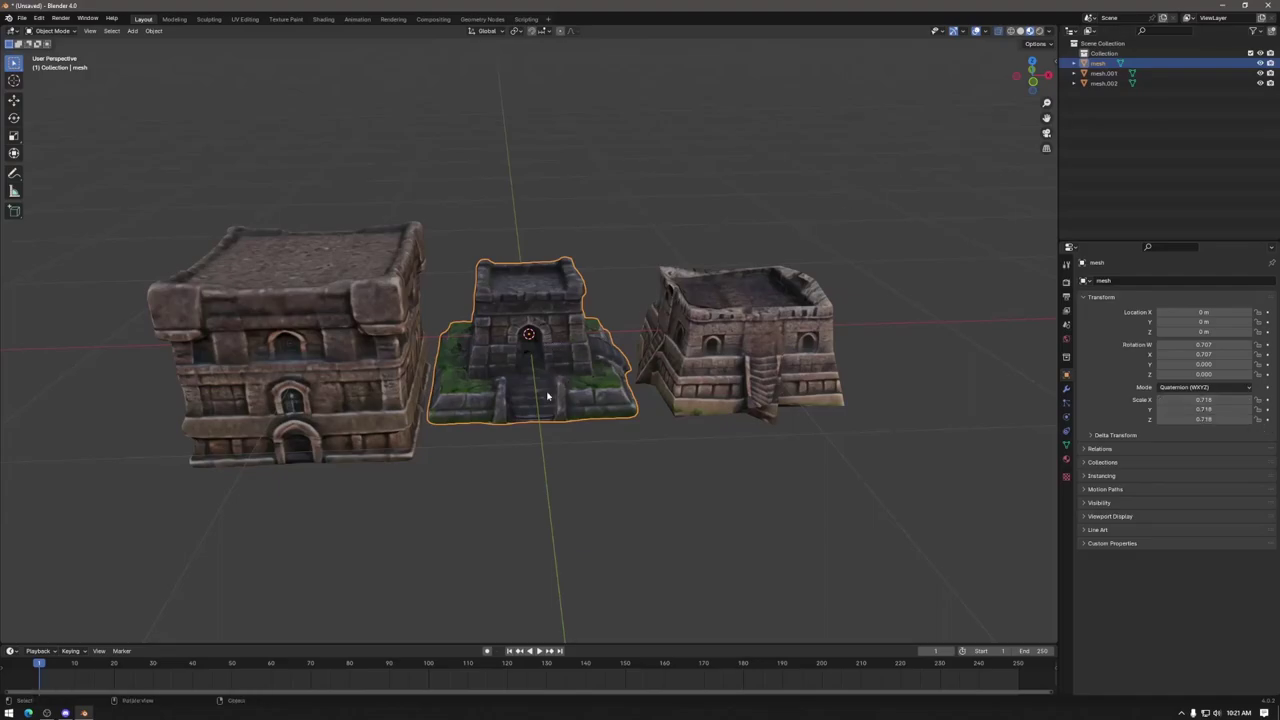
pyautogui.press('g')
pyautogui.press('x')
pyautogui.press('Escape')
# Step: Examine the three separated buildings from several angles, comparing their shapes and textures
pyautogui.click(713, 395)
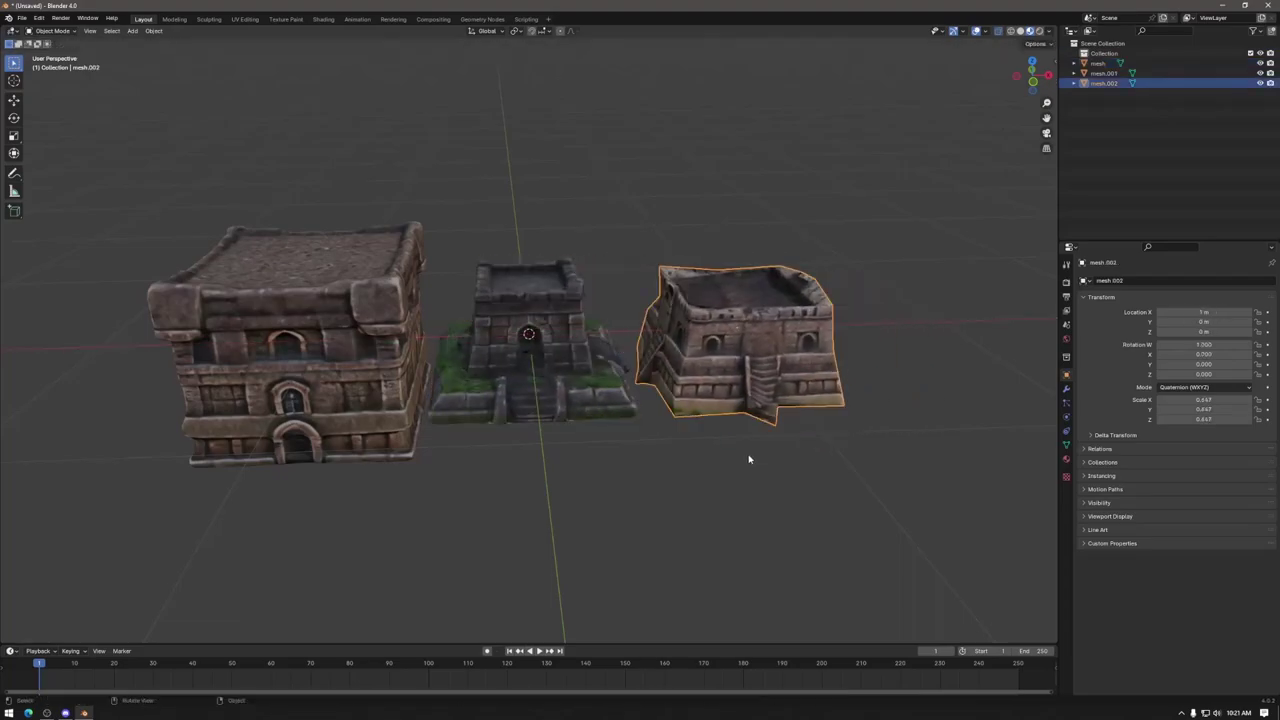
pyautogui.moveTo(728, 417)
pyautogui.mouseDown(button='middle')
pyautogui.moveTo(783, 434)
pyautogui.moveTo(690, 430)
pyautogui.moveTo(794, 408)
pyautogui.moveTo(742, 424)
pyautogui.moveTo(714, 395)
pyautogui.moveTo(766, 403)
pyautogui.moveTo(751, 413)
pyautogui.mouseUp(button='middle')
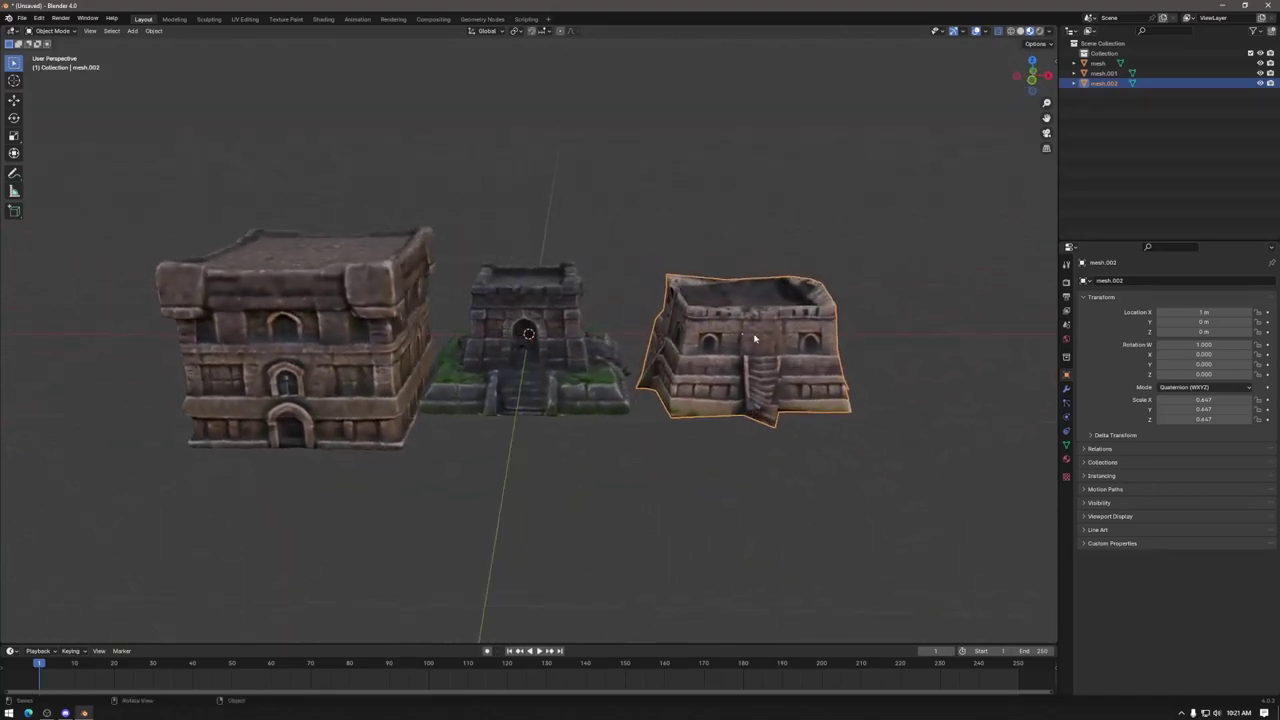
pyautogui.moveTo(729, 354); pyautogui.dragTo(609, 372, button='middle')
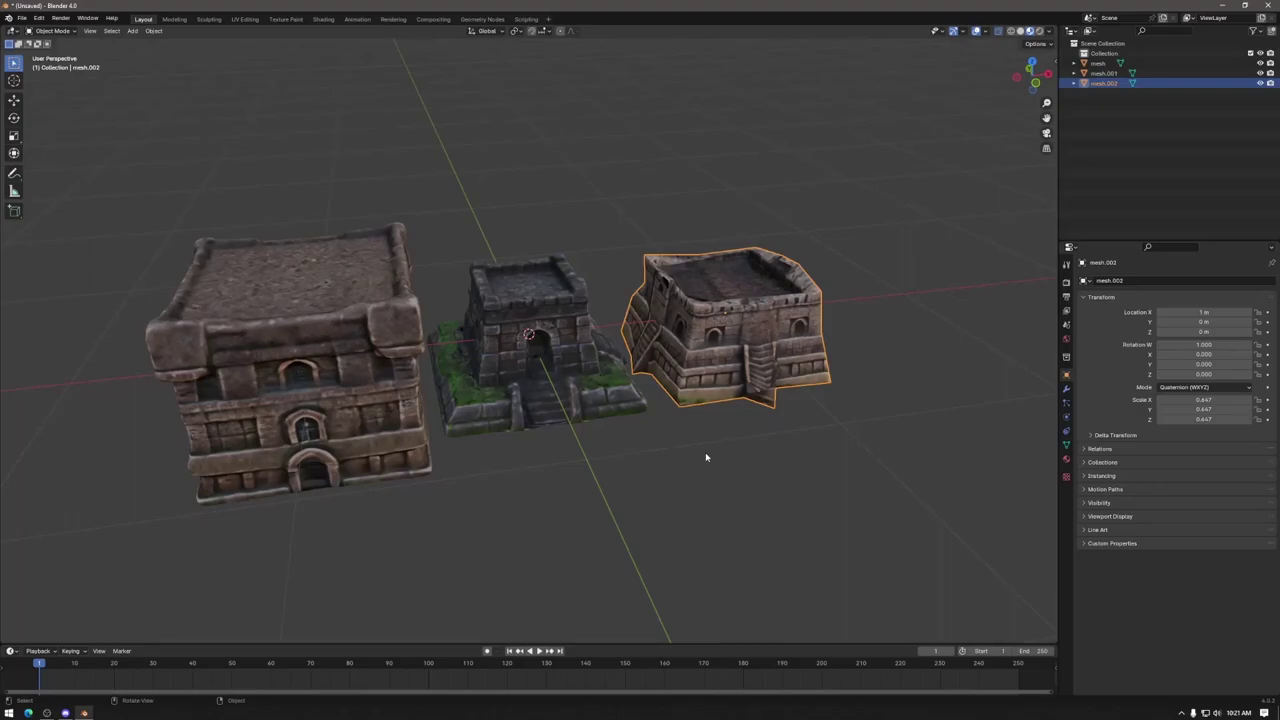
pyautogui.moveTo(350, 432); pyautogui.dragTo(389, 429, button='middle')
pyautogui.click(372, 411)
pyautogui.moveTo(520, 466); pyautogui.dragTo(437, 251, button='middle')
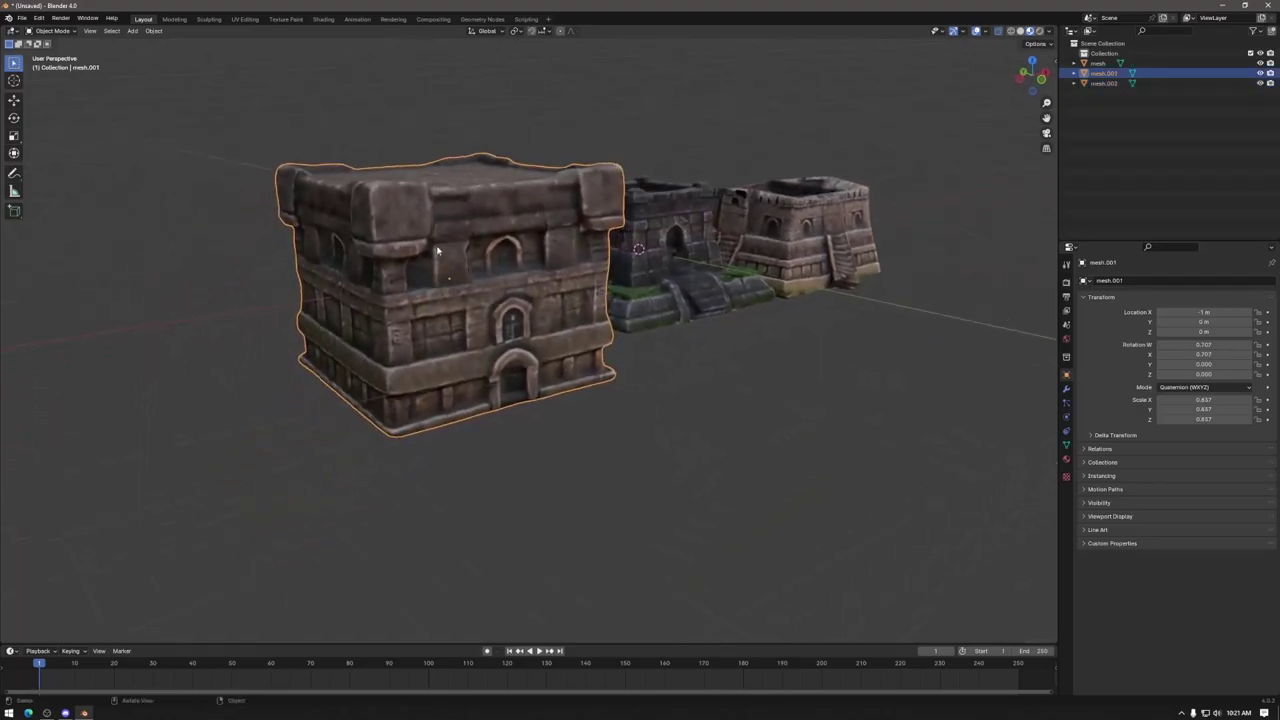
pyautogui.moveTo(620, 316); pyautogui.dragTo(548, 320, button='middle')
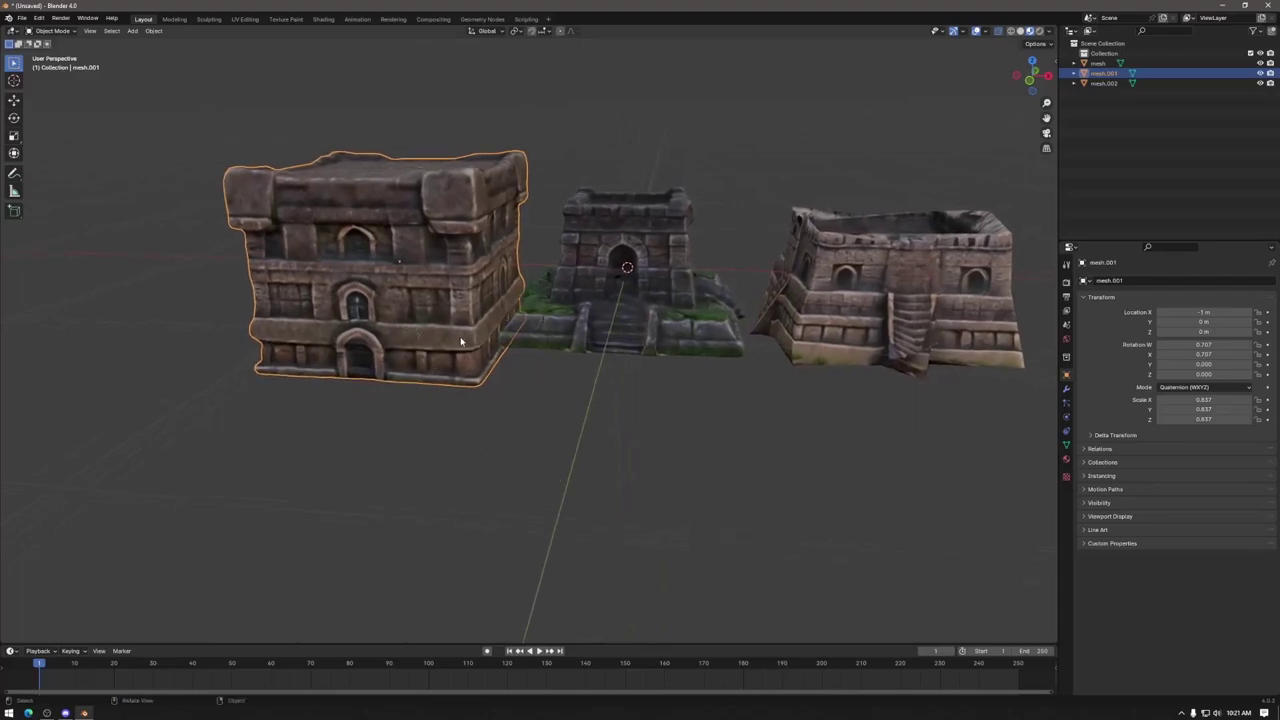
pyautogui.moveTo(419, 317); pyautogui.dragTo(428, 321, button='middle')
pyautogui.moveTo(527, 345); pyautogui.dragTo(727, 389, button='middle')
pyautogui.click(853, 390)
pyautogui.moveTo(622, 415); pyautogui.dragTo(837, 370, button='middle')
pyautogui.moveTo(675, 320); pyautogui.dragTo(628, 406, button='middle')
# Step: Examine the central grassy building up close from several sides and compare it with the two neighbouring buildings
pyautogui.click(720, 358)
pyautogui.scroll(4, 624, 407)
pyautogui.scroll(2, 624, 407)
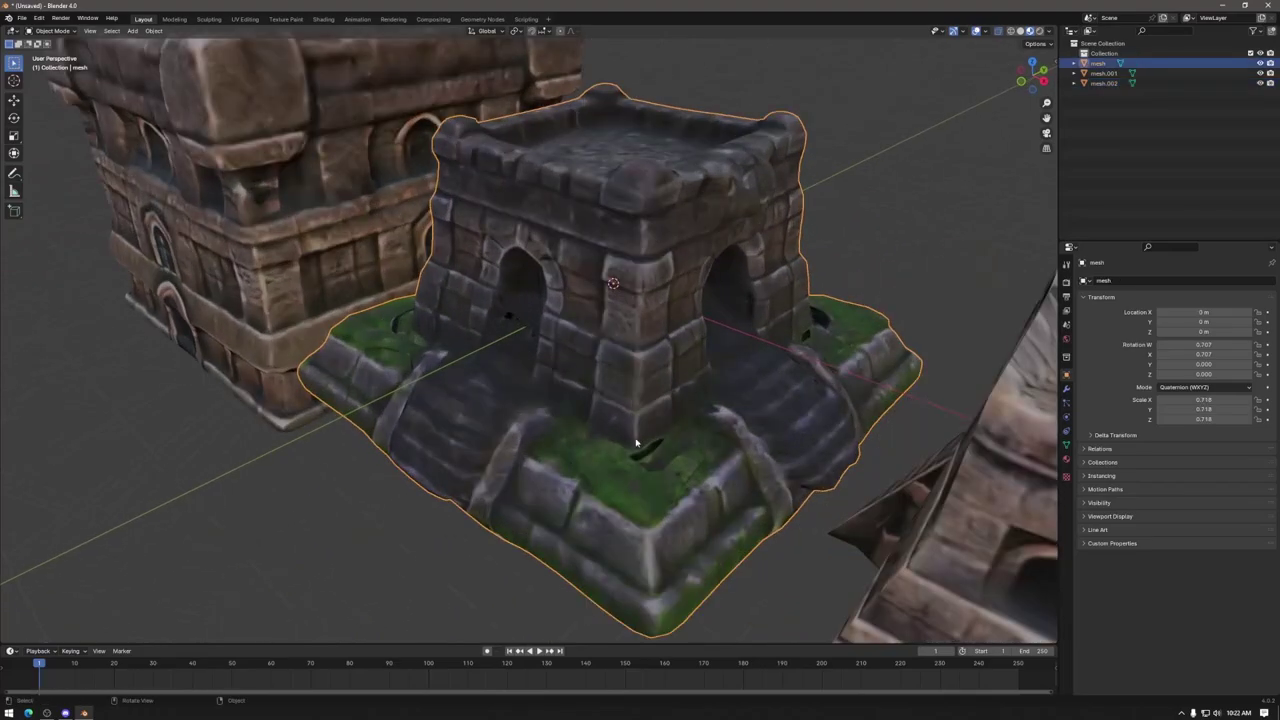
pyautogui.scroll(2, 620, 427)
pyautogui.moveTo(870, 356); pyautogui.dragTo(786, 371, button='middle')
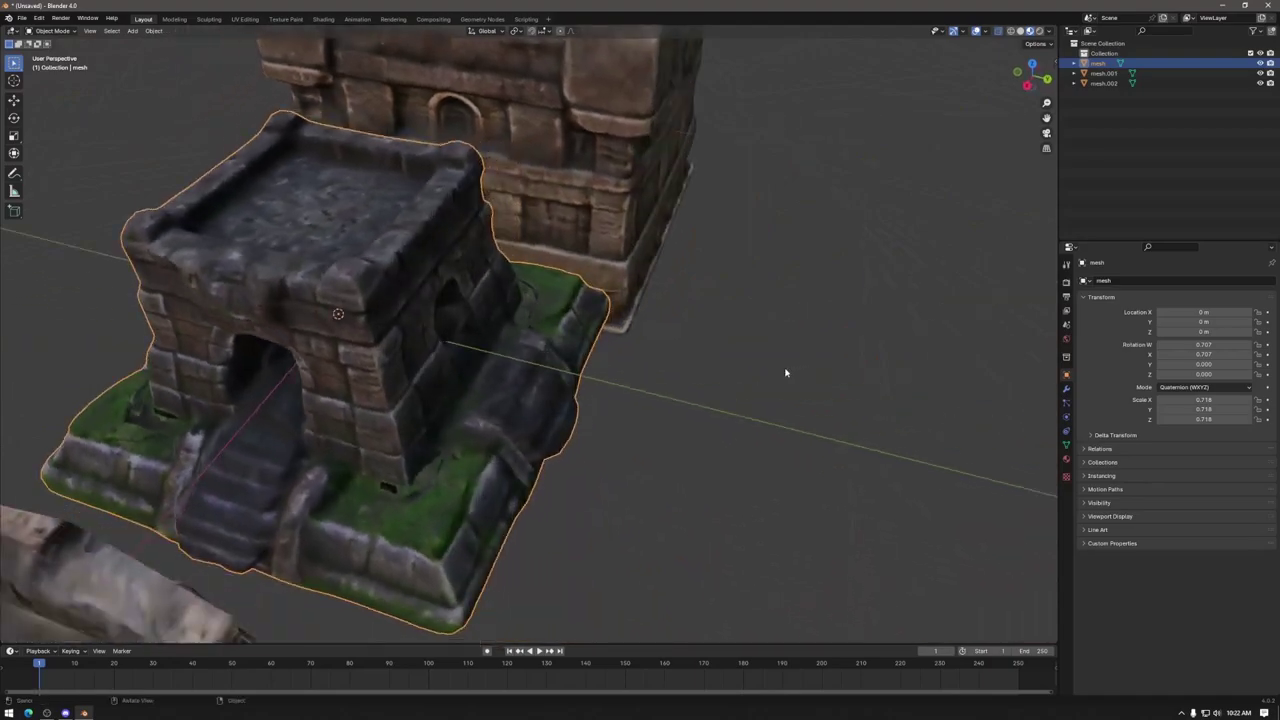
pyautogui.moveTo(423, 486); pyautogui.dragTo(501, 440, button='middle')
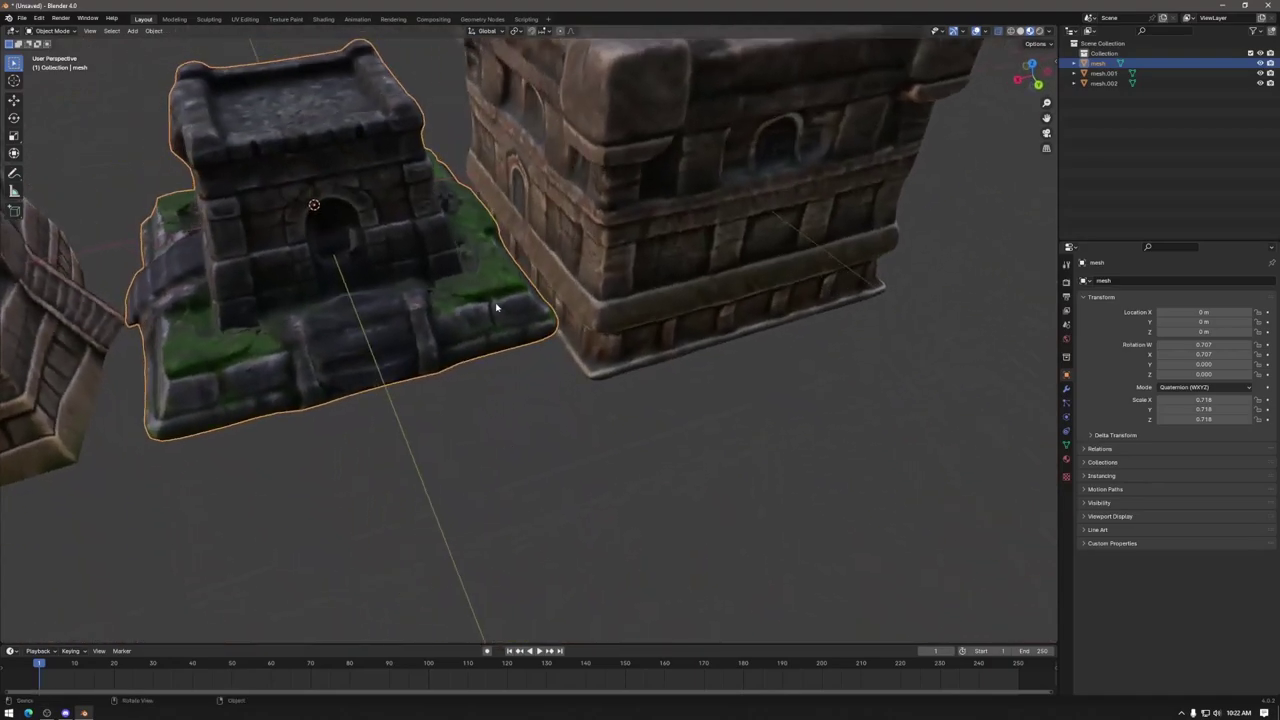
pyautogui.moveTo(460, 315); pyautogui.dragTo(461, 181, button='middle')
pyautogui.moveTo(304, 348); pyautogui.dragTo(598, 382, button='middle')
pyautogui.scroll(-4, 372, 326)
pyautogui.click(372, 326)
pyautogui.moveTo(372, 326); pyautogui.dragTo(411, 329, button='middle')
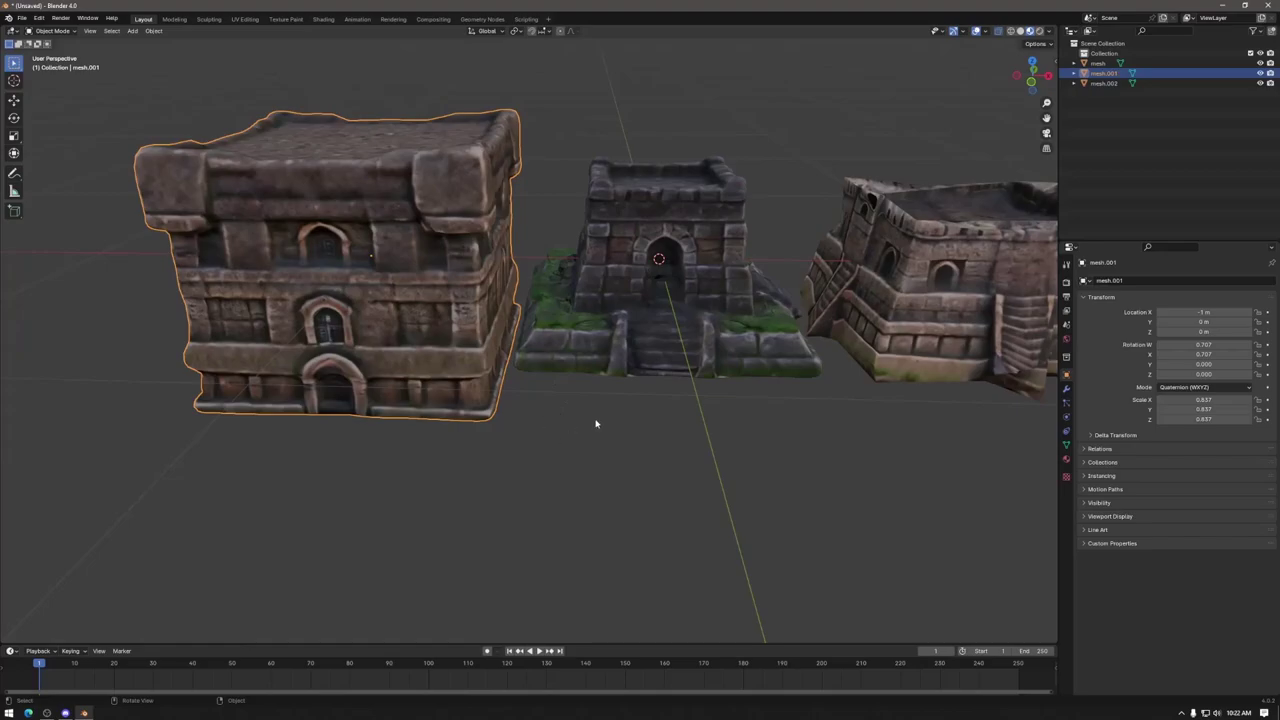
pyautogui.moveTo(643, 391); pyautogui.dragTo(627, 422, button='middle')
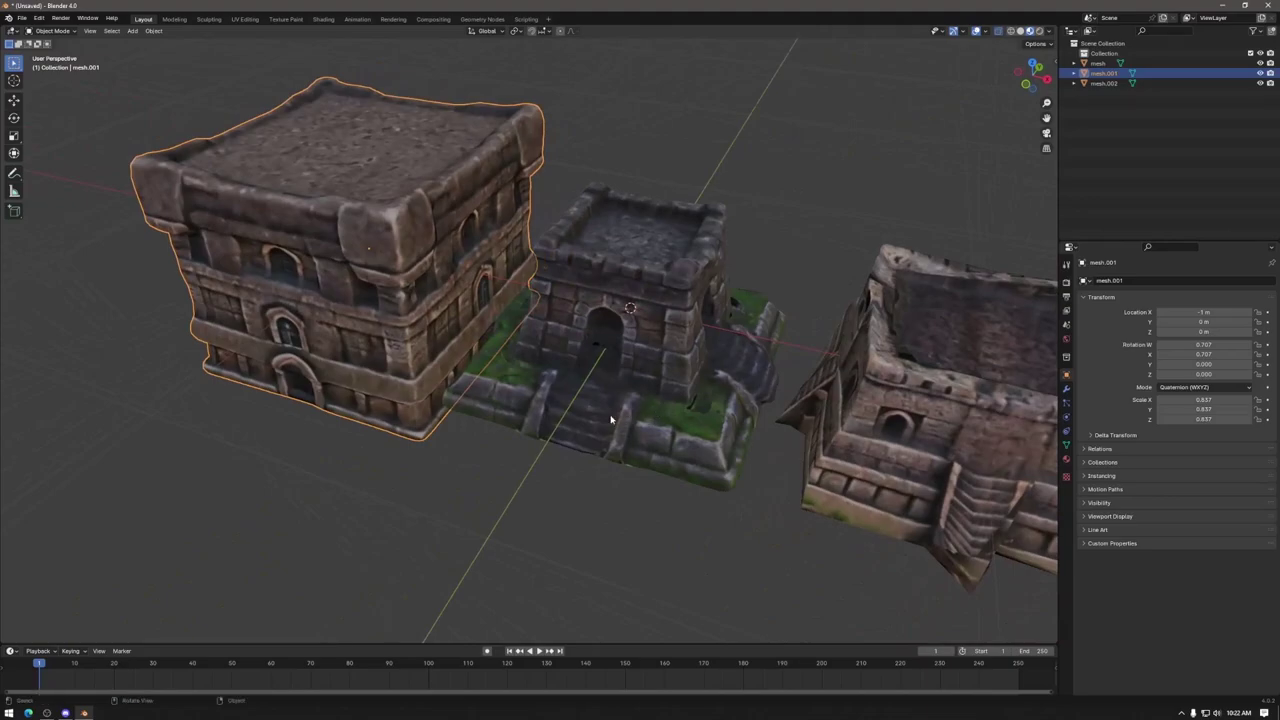
pyautogui.moveTo(630, 399); pyautogui.dragTo(585, 440, button='middle')
# Step: Duplicate the central grassy building and place the copy about 1.1 m away in the negative Y direction
pyautogui.click(581, 445)
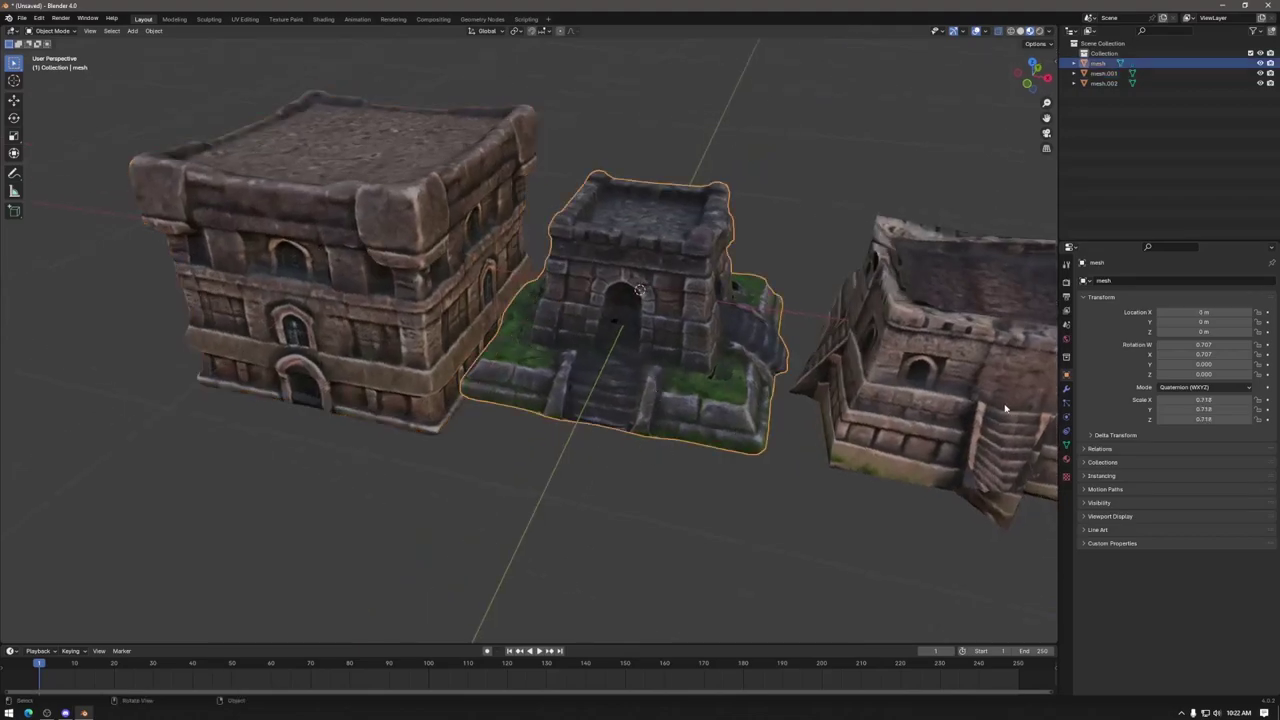
pyautogui.moveTo(828, 424); pyautogui.dragTo(588, 412, button='middle')
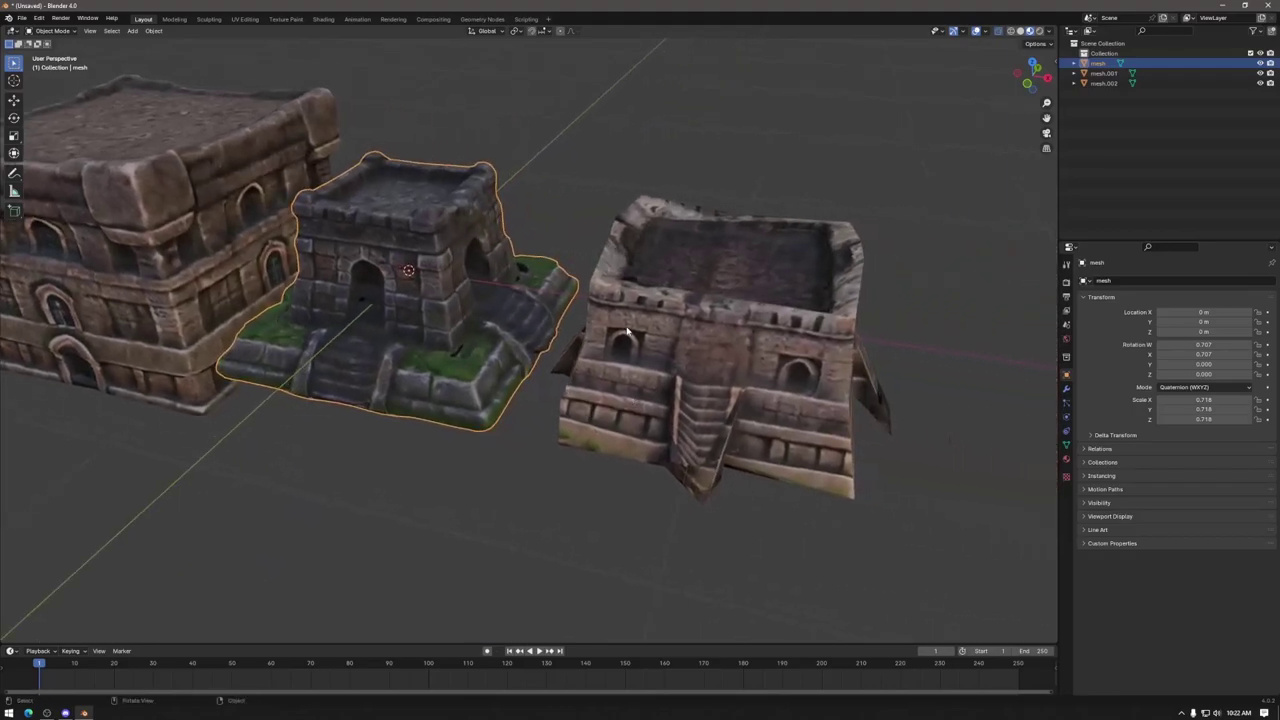
pyautogui.moveTo(665, 344); pyautogui.dragTo(632, 358, button='middle')
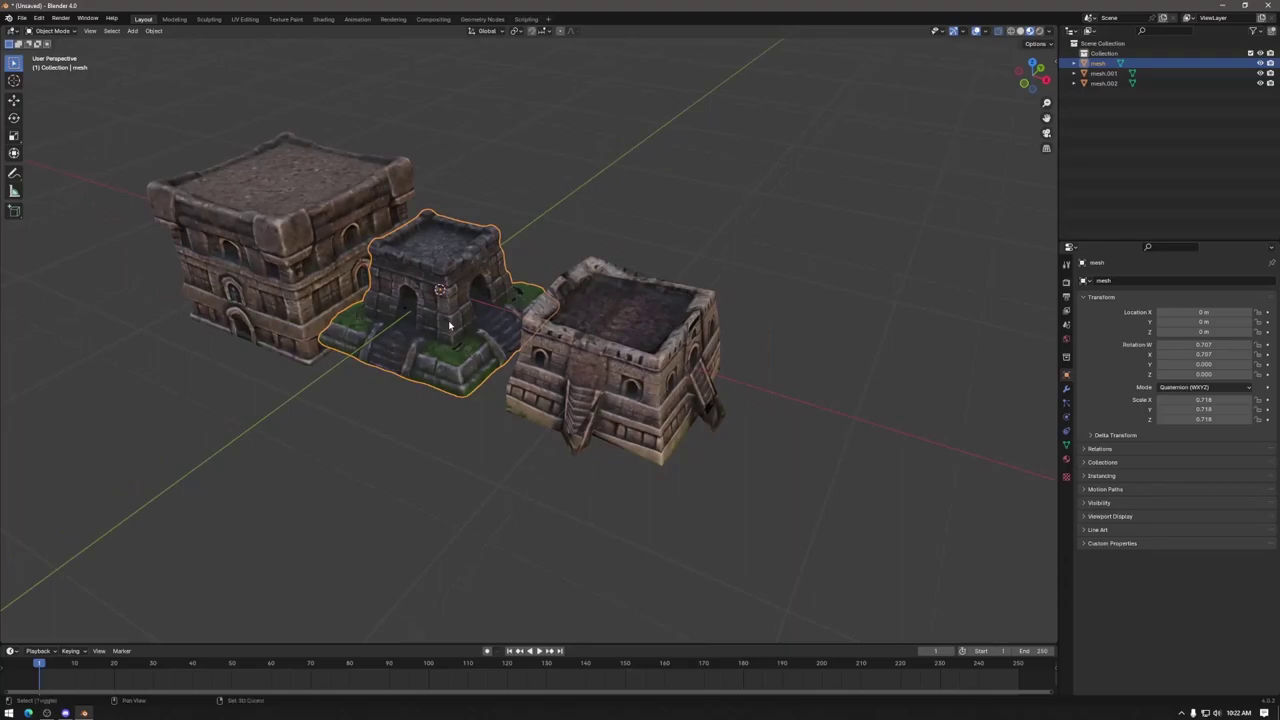
pyautogui.hotkey('shift', 'd')
pyautogui.press('y')
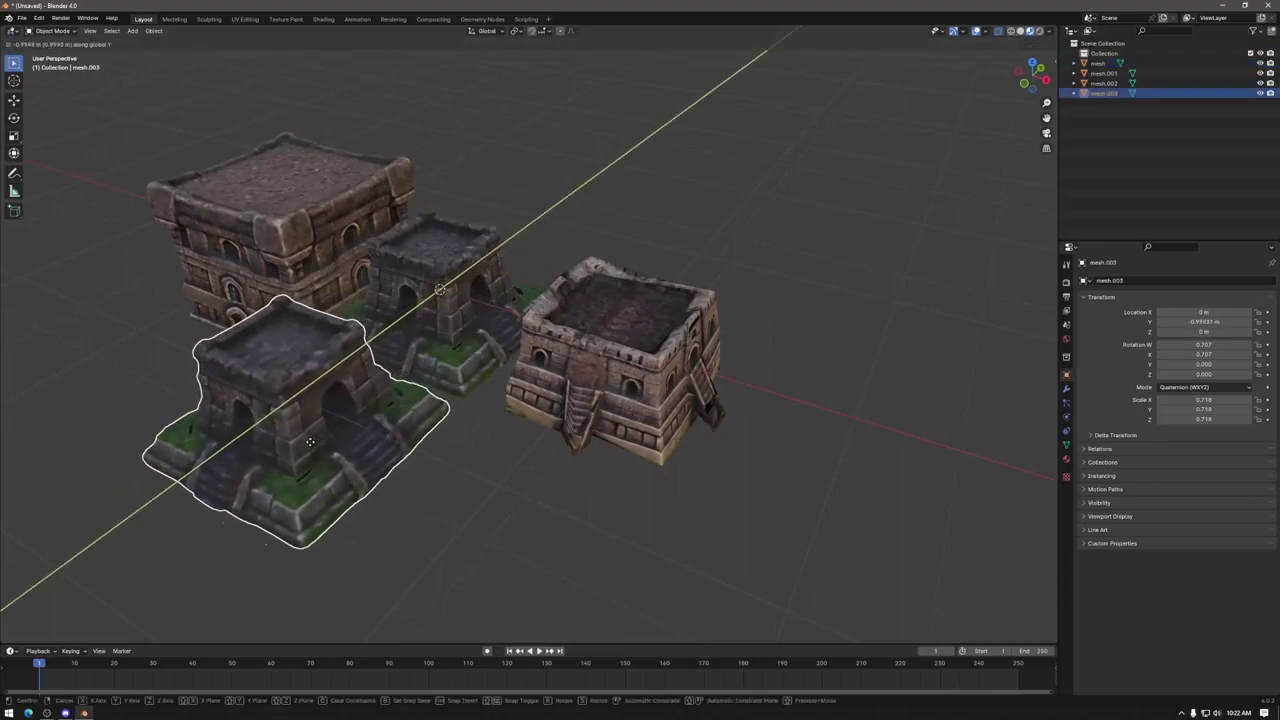
pyautogui.click(290, 405)
# Step: Add a Decimate modifier to the duplicated grassy building
pyautogui.scroll(2, 584, 405)
pyautogui.moveTo(584, 405); pyautogui.dragTo(961, 327, button='middle')
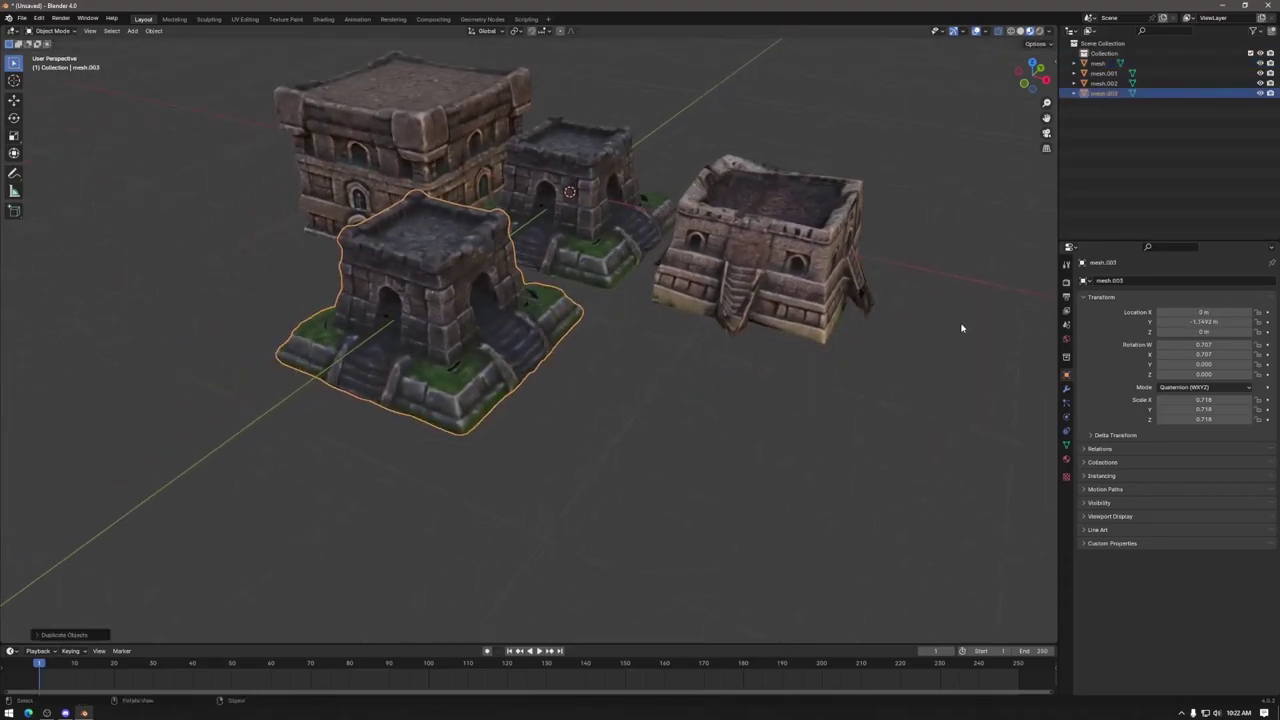
pyautogui.click(1066, 388)
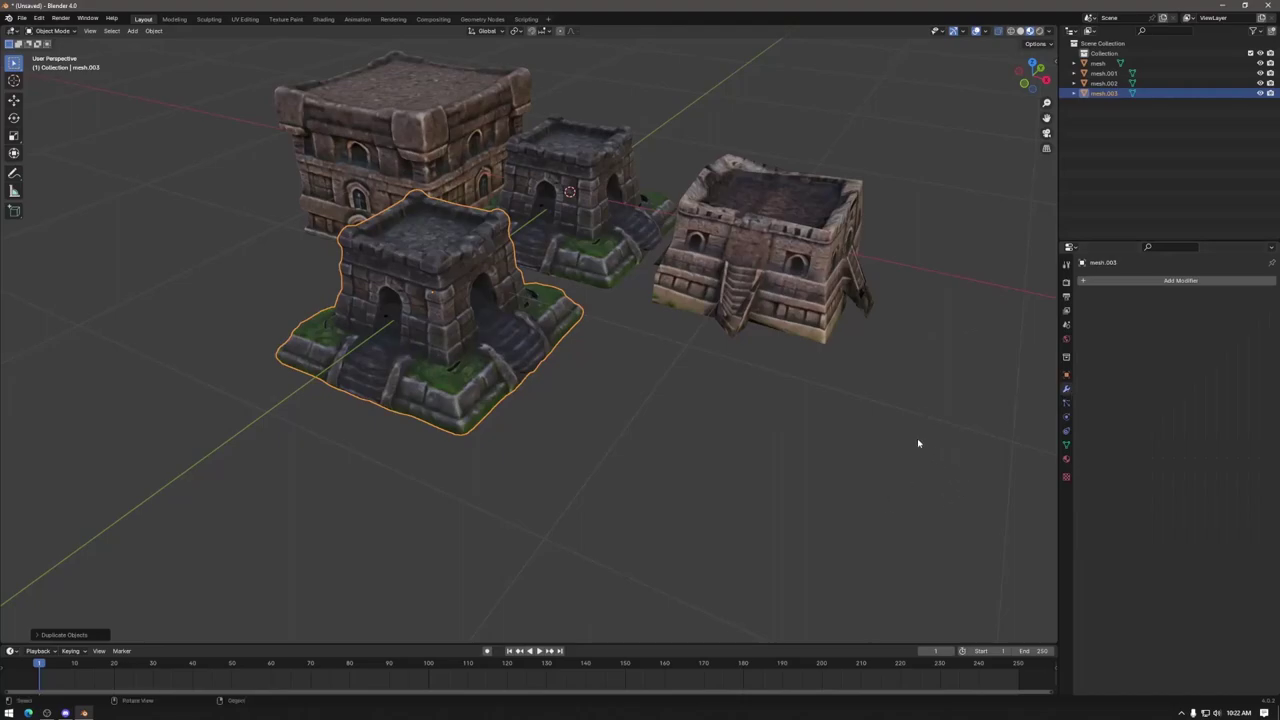
pyautogui.click(1134, 285)
pyautogui.moveTo(1112, 318)
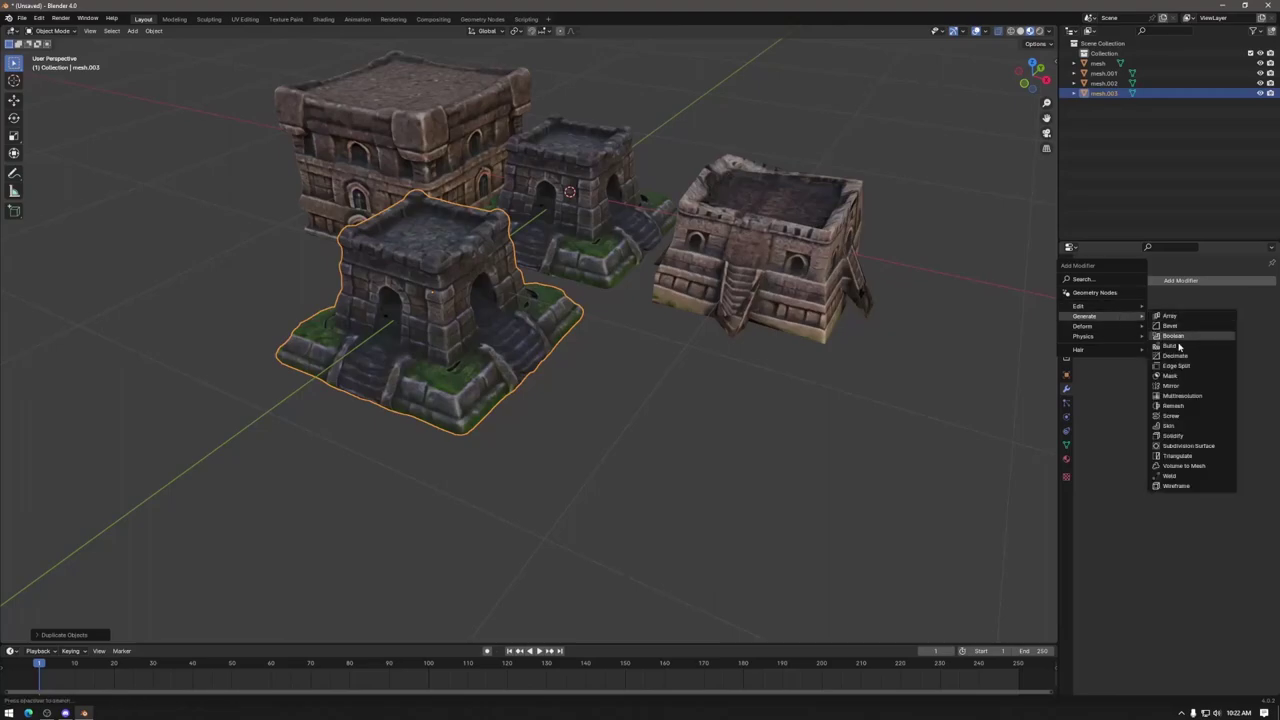
pyautogui.click(1178, 357)
# Step: Display the models in wireframe and try the Decimate modifier's Un-Subdivide mode with 3 iterations
pyautogui.moveTo(620, 420); pyautogui.dragTo(949, 208, button='middle')
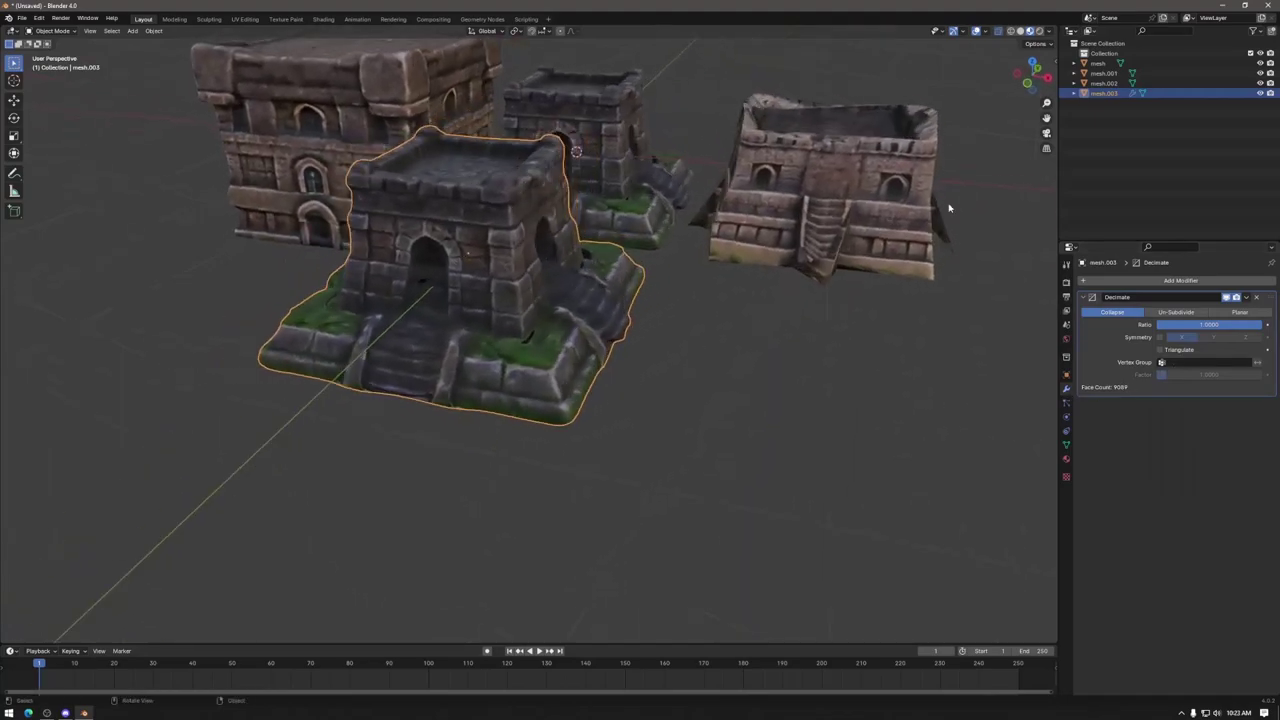
pyautogui.click(1012, 32)
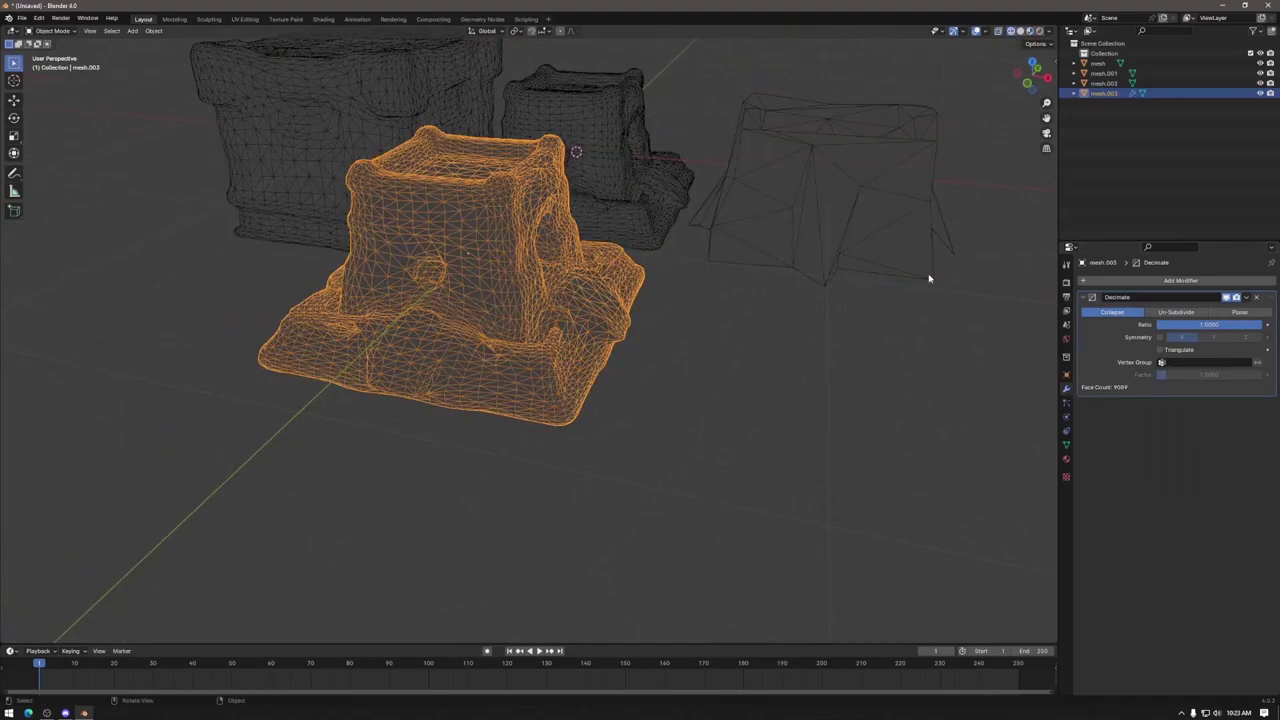
pyautogui.moveTo(929, 279); pyautogui.dragTo(1015, 304, button='middle')
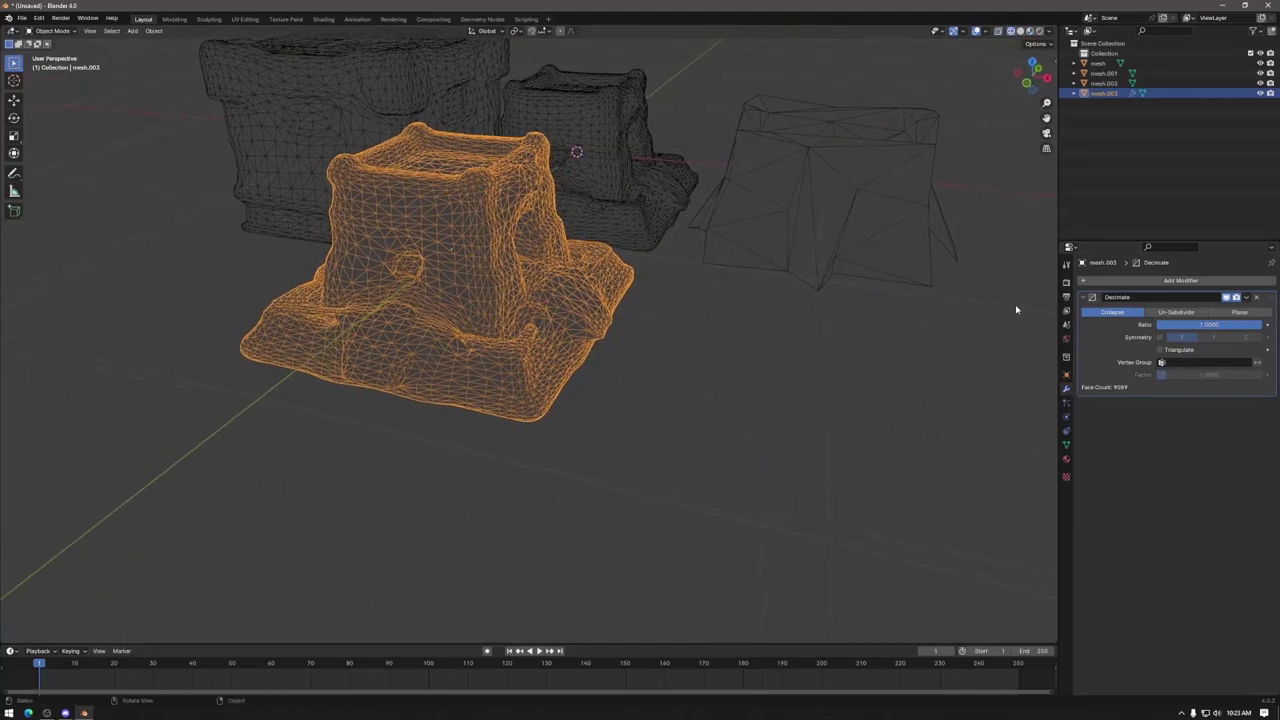
pyautogui.click(1186, 314)
pyautogui.click(1121, 314)
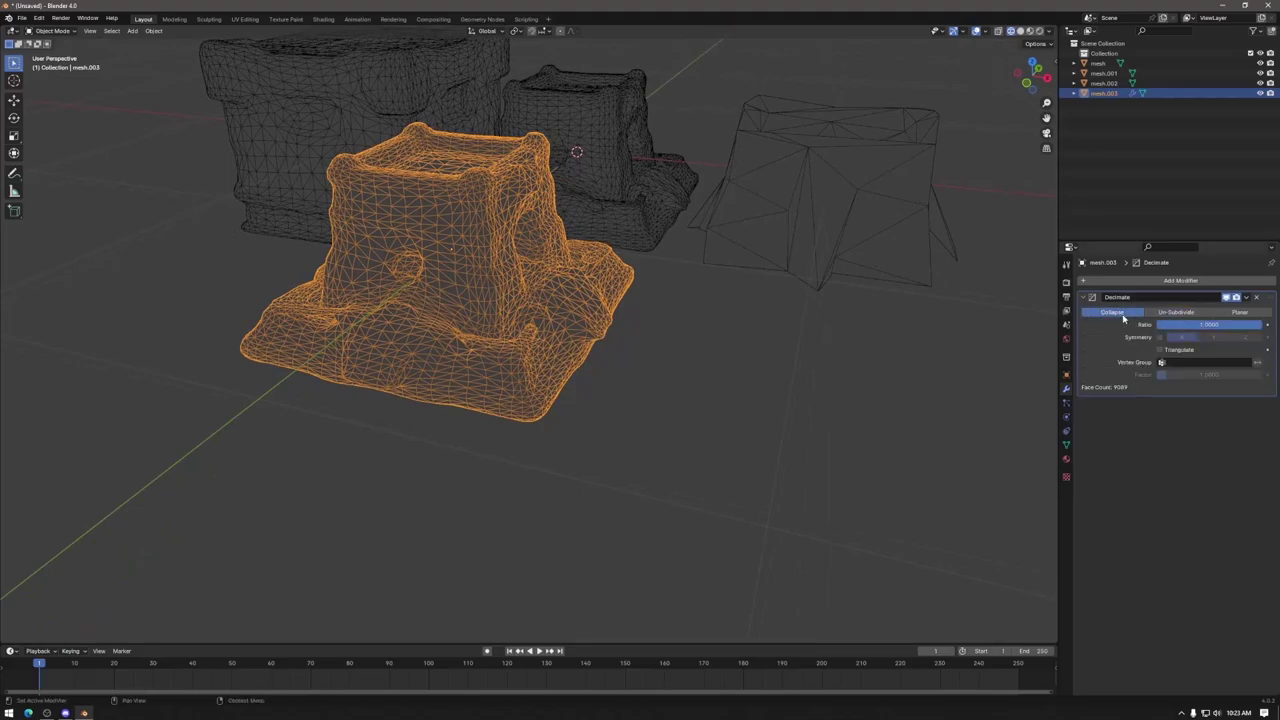
pyautogui.click(1187, 316)
pyautogui.click(1261, 327)
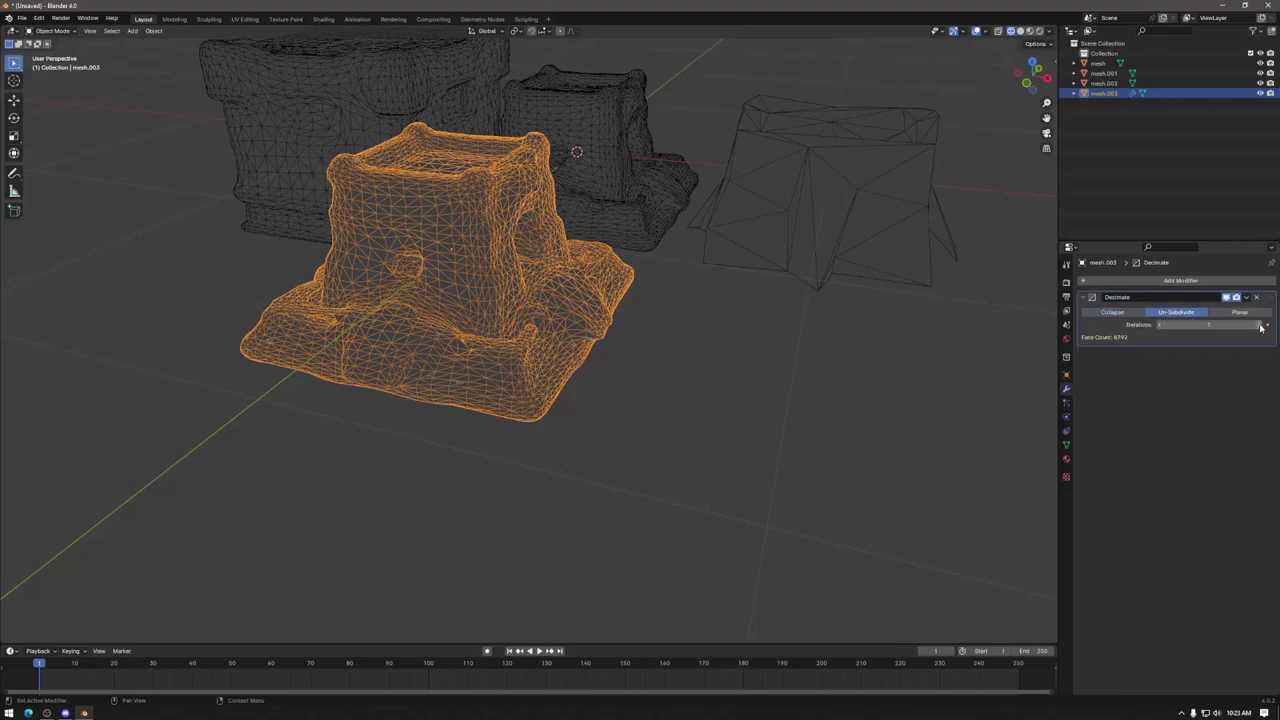
pyautogui.click(1261, 327)
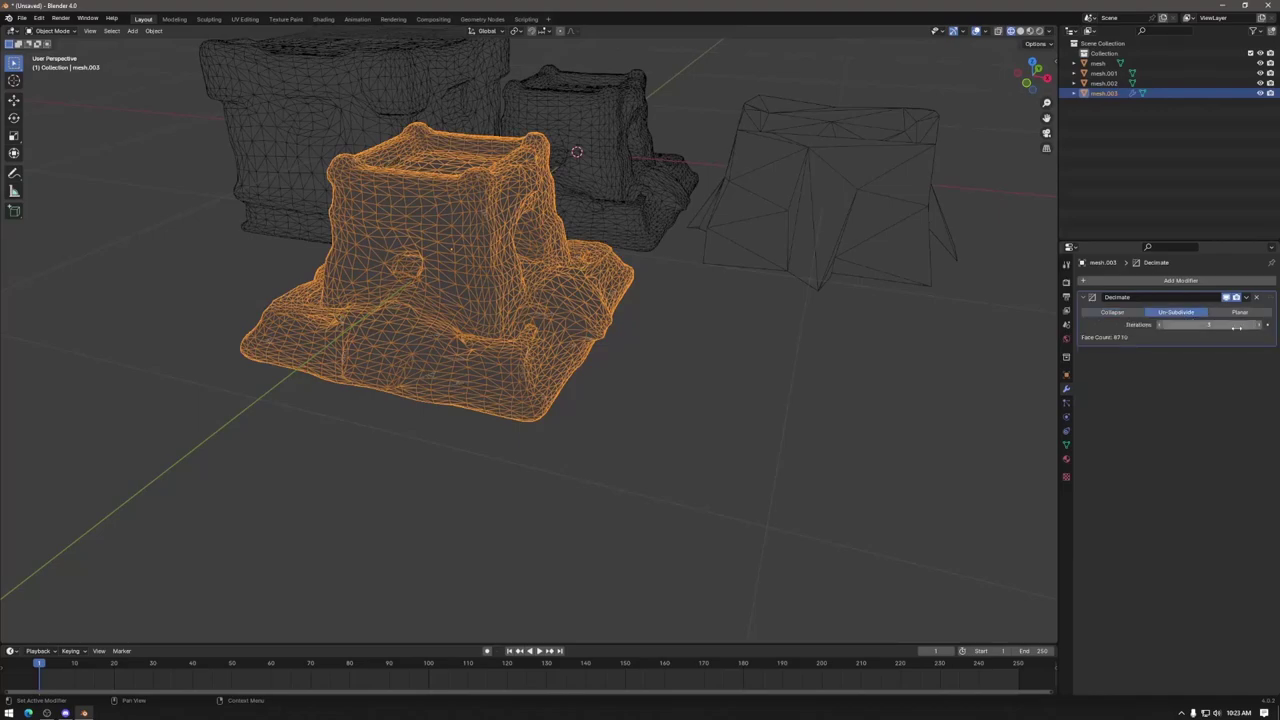
# Step: Examine the duplicate's base mesh in Edit Mode and its decimated wireframe in Object Mode
pyautogui.click(657, 363)
pyautogui.click(525, 326)
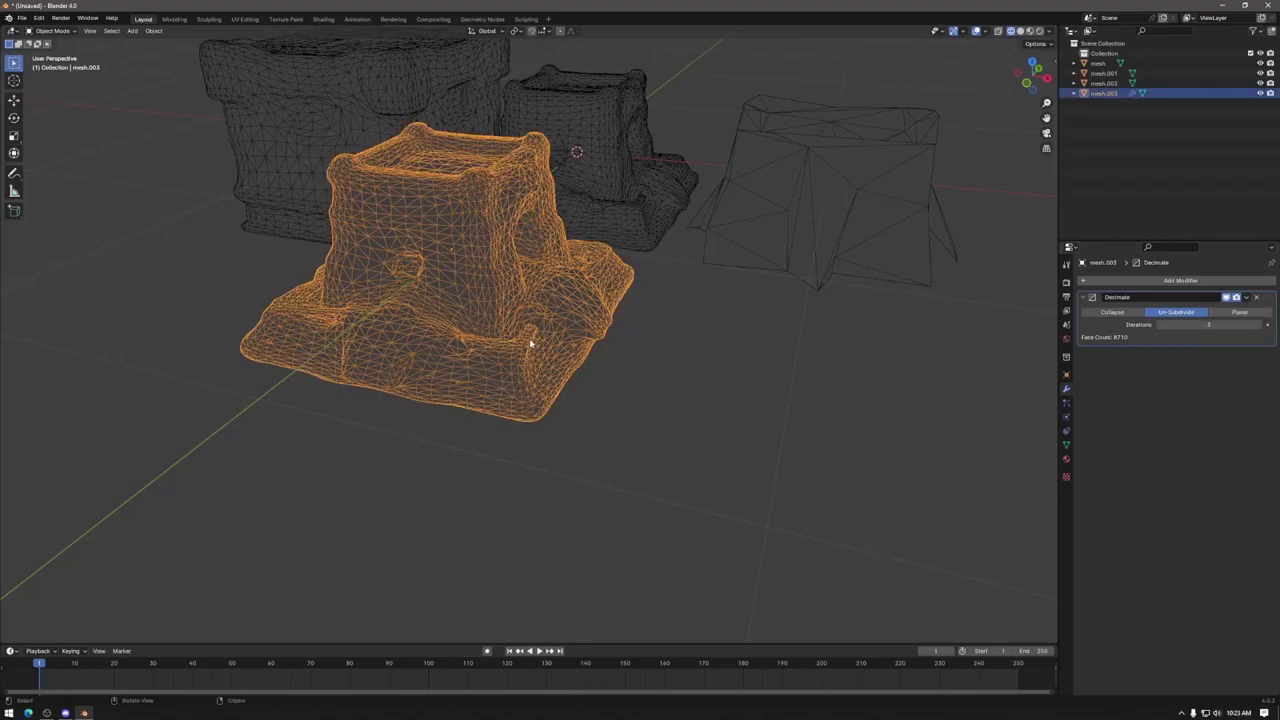
pyautogui.press('Tab')
pyautogui.hotkey('alt', 'a')
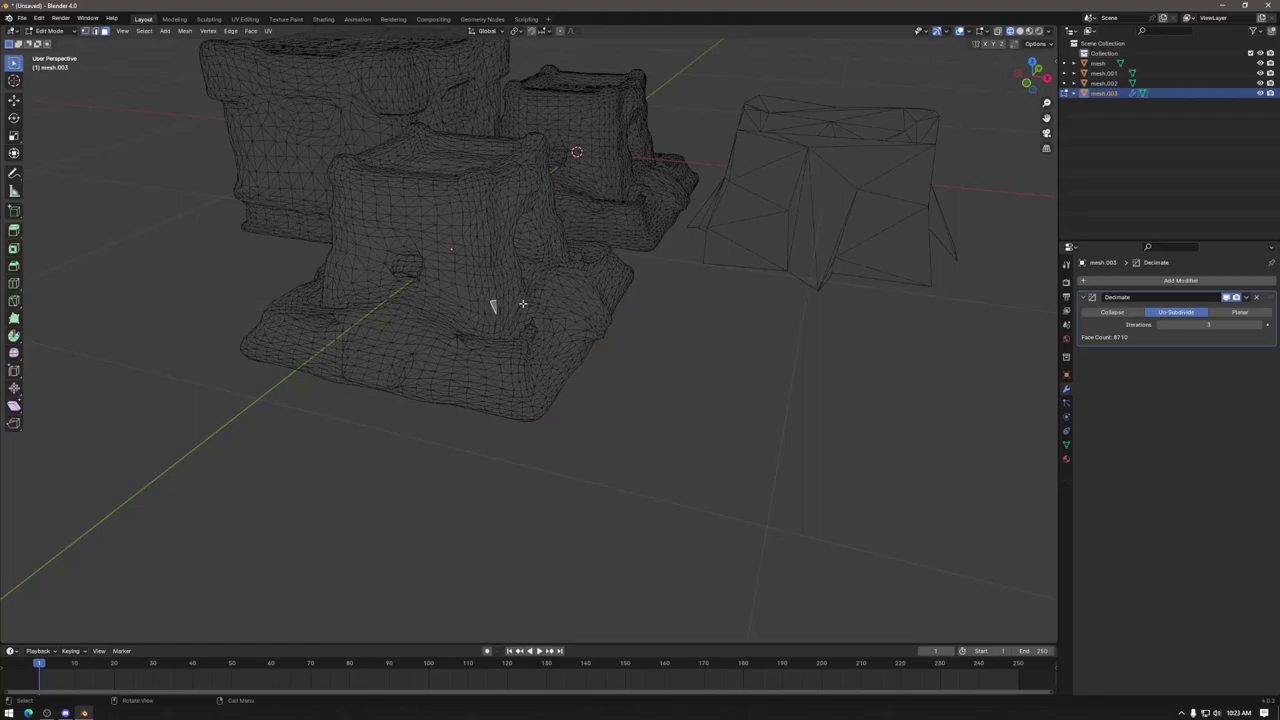
pyautogui.press('Tab')
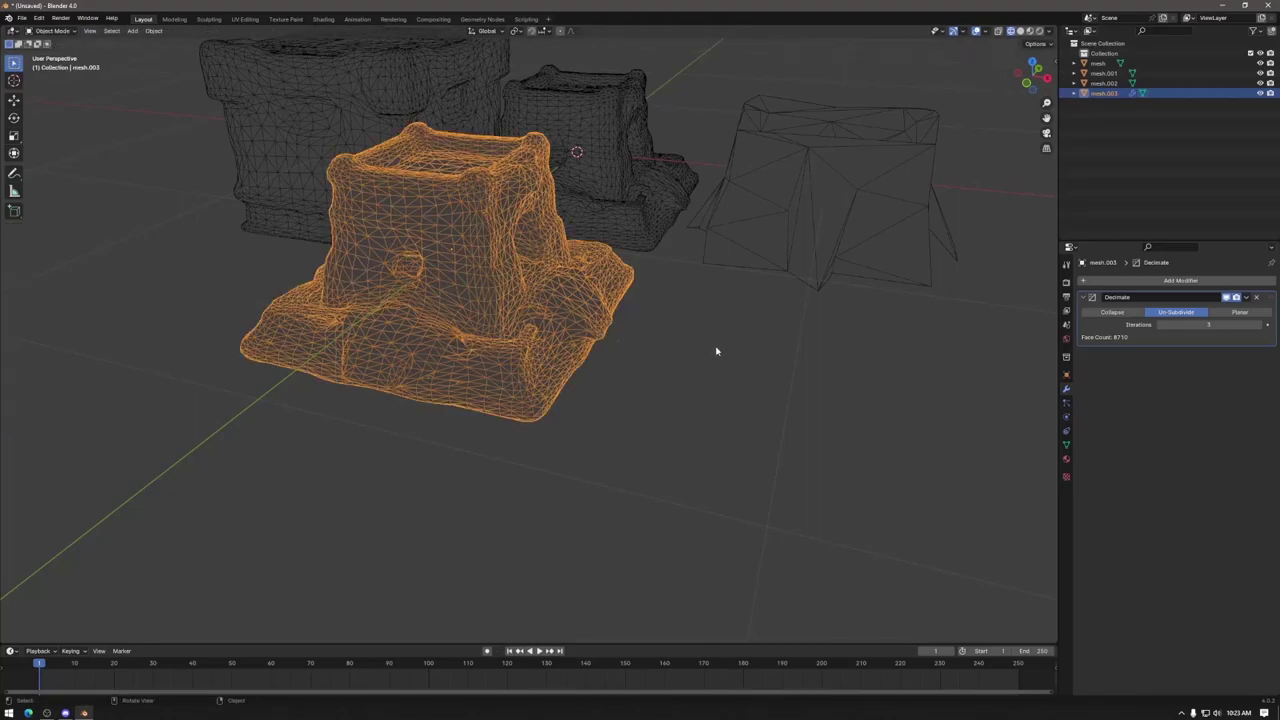
pyautogui.moveTo(664, 333); pyautogui.dragTo(690, 338, button='middle')
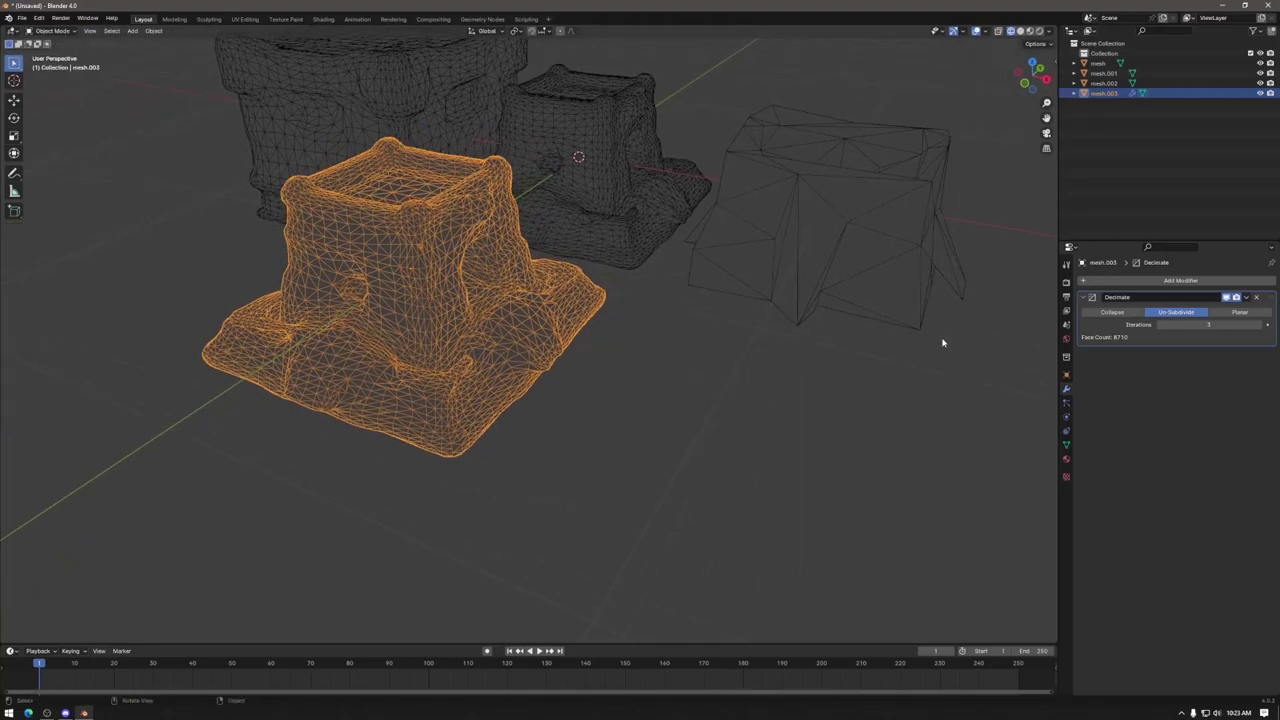
# Step: Switch the duplicate's Decimate modifier to Planar mode and return the viewport to Material Preview shading
pyautogui.click(1240, 312)
pyautogui.press('Tab')
pyautogui.press('Tab')
pyautogui.click(1031, 31)
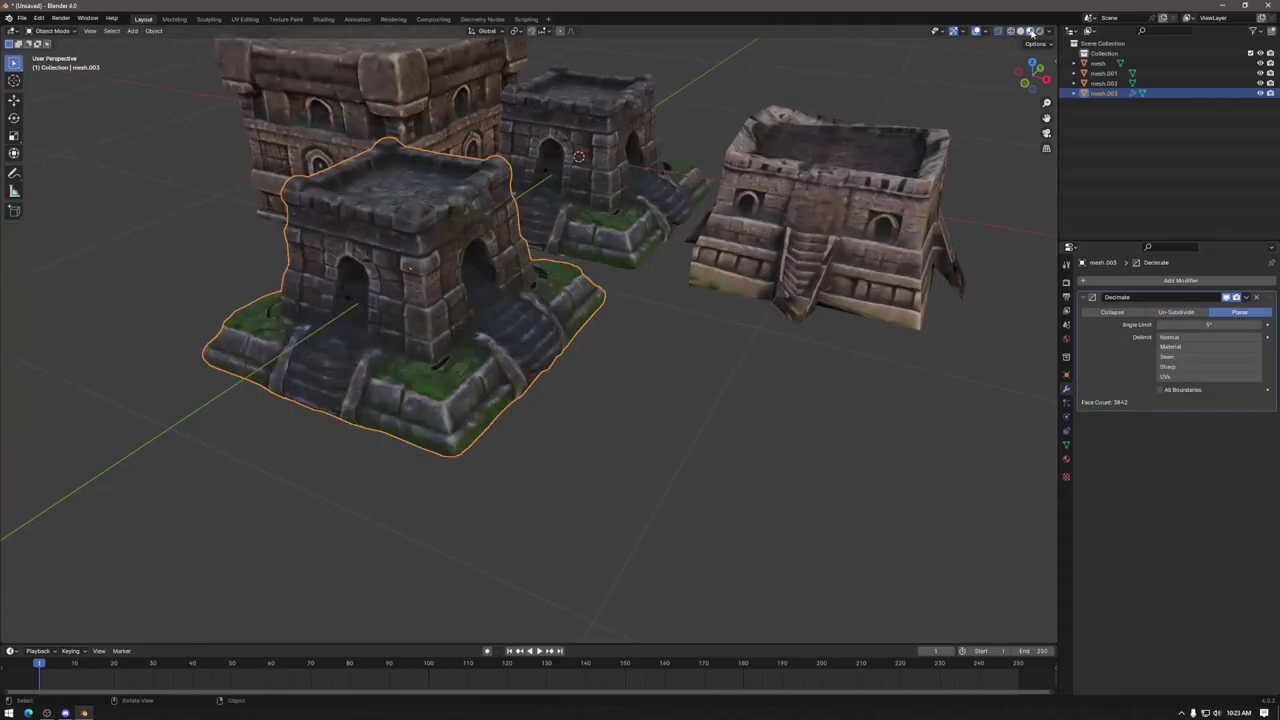
# Step: Put the duplicate in Edit Mode and examine its mesh up close over the stone and grass textures
pyautogui.moveTo(575, 330); pyautogui.dragTo(588, 334, button='middle')
pyautogui.press('Tab')
pyautogui.scroll(5, 514, 316)
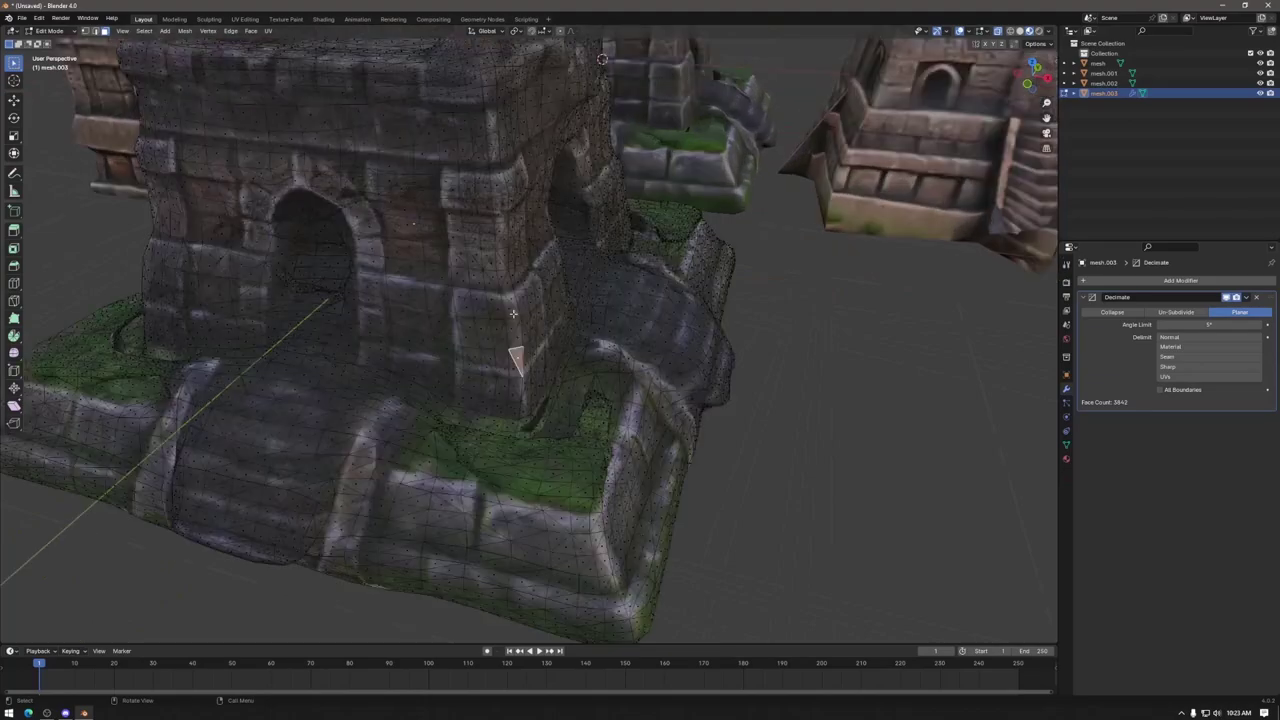
# Step: Return the duplicate to Object Mode, apply its Planar Decimate modifier, and open the resulting mesh in Edit Mode
pyautogui.press('Tab')
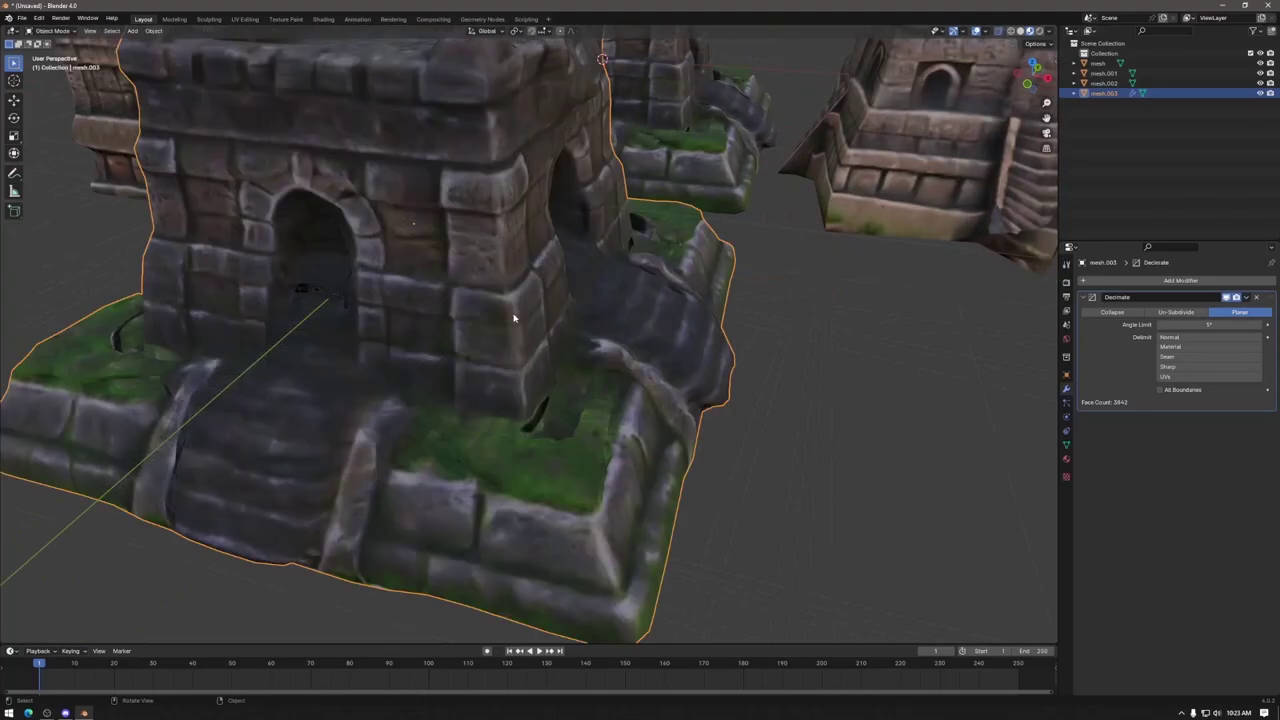
pyautogui.click(1247, 299)
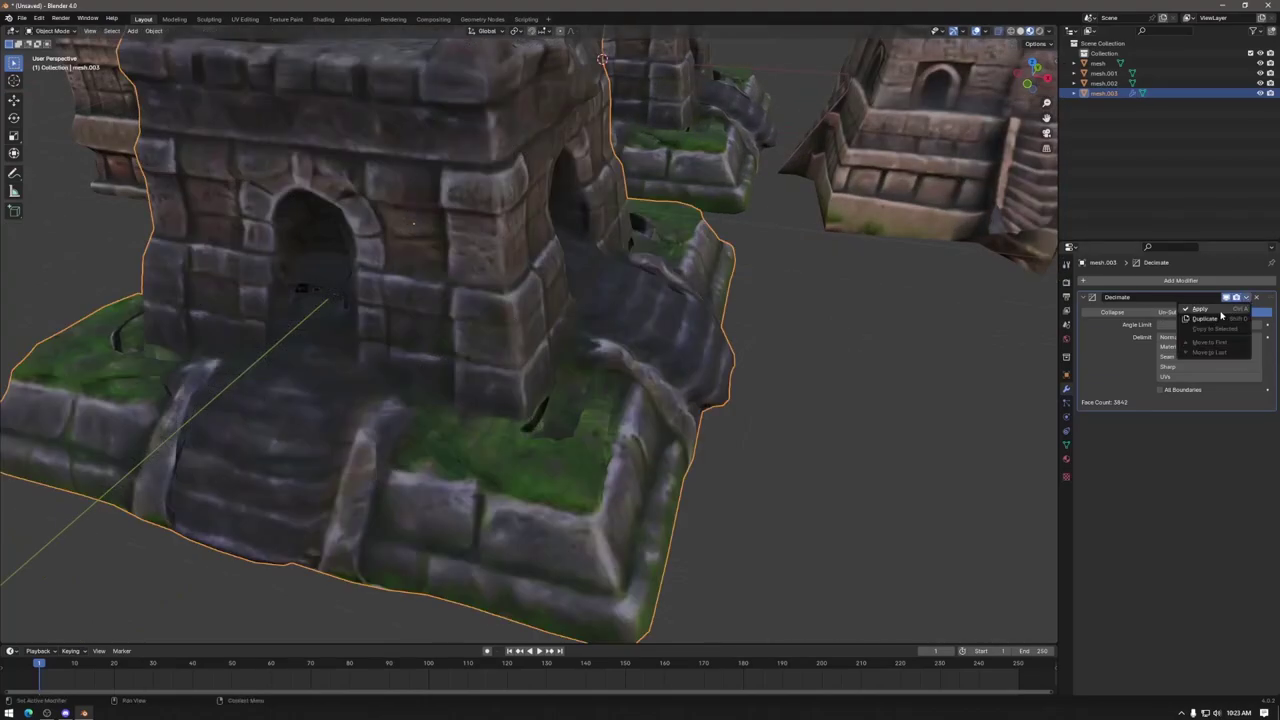
pyautogui.click(1220, 316)
pyautogui.press('Tab')
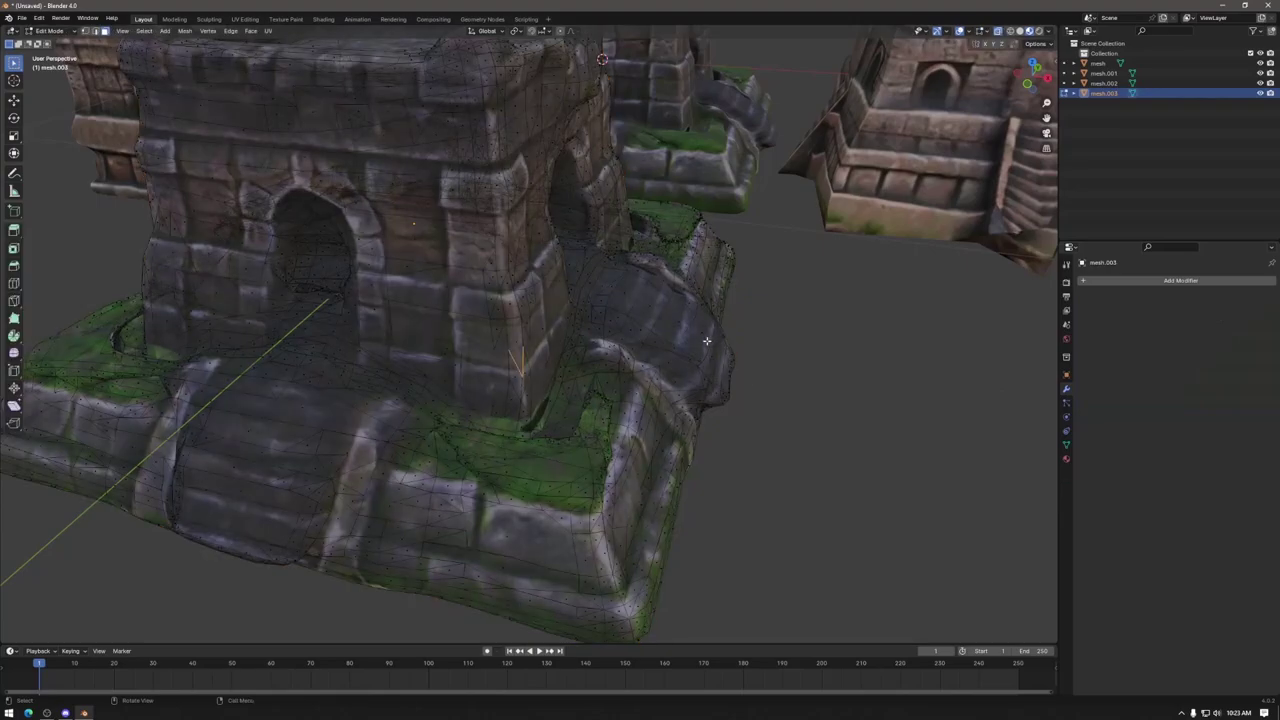
# Step: Examine the applied mesh from several angles, comparing its topology in Edit Mode with its textured look in Object Mode
pyautogui.scroll(-5, 692, 347)
pyautogui.press('Tab')
pyautogui.press('Tab')
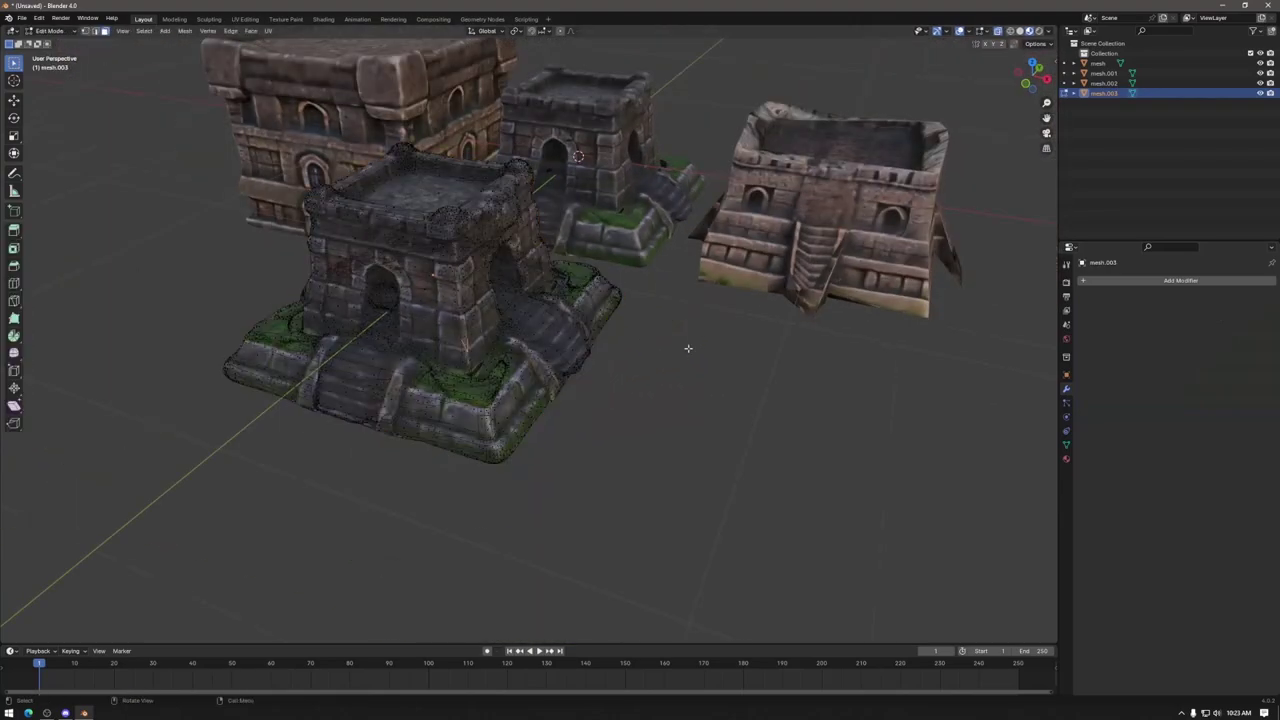
pyautogui.scroll(2, 645, 350)
pyautogui.press('Tab')
pyautogui.moveTo(699, 362); pyautogui.dragTo(746, 360, button='middle')
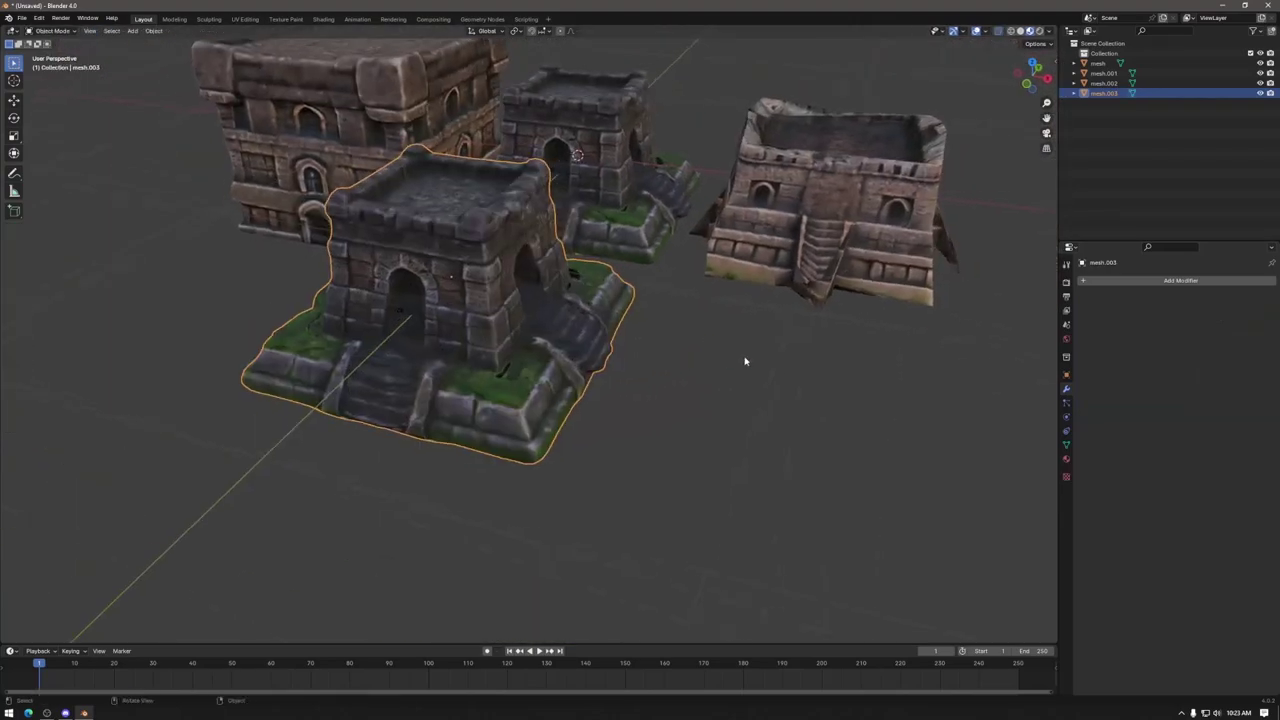
pyautogui.scroll(2, 477, 368)
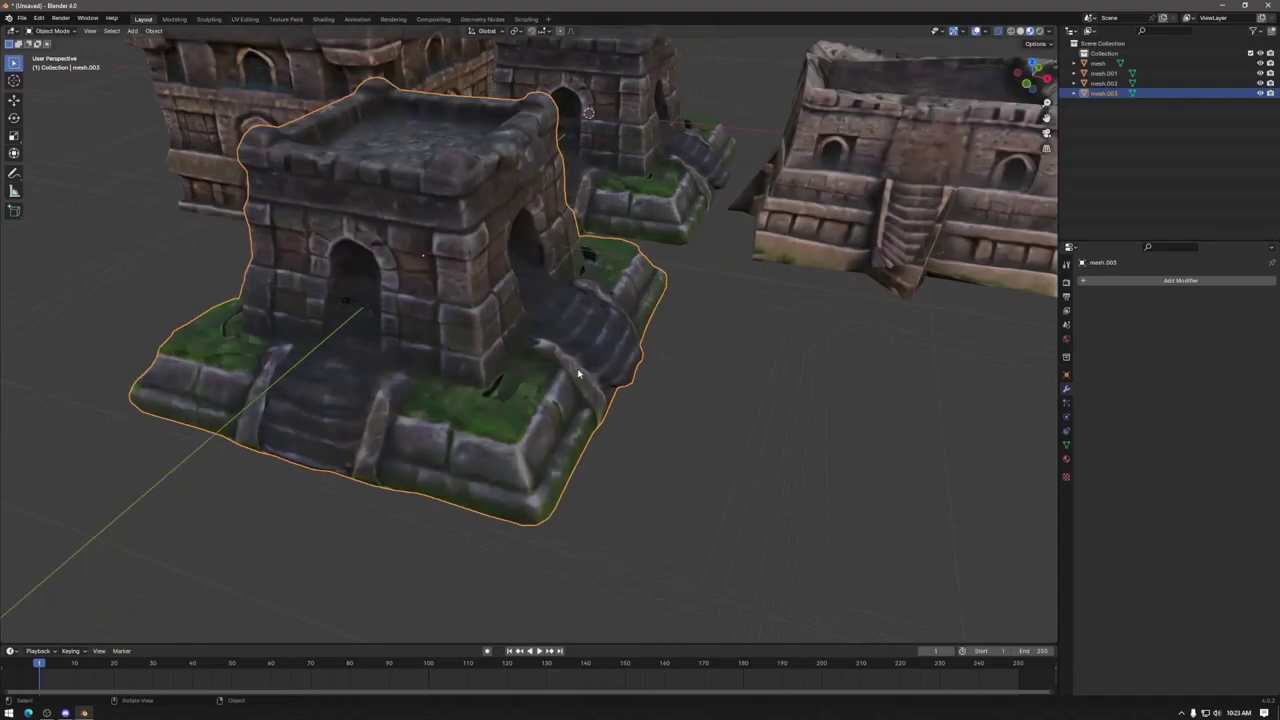
pyautogui.moveTo(580, 374); pyautogui.dragTo(640, 410, button='middle')
pyautogui.scroll(3, 666, 429)
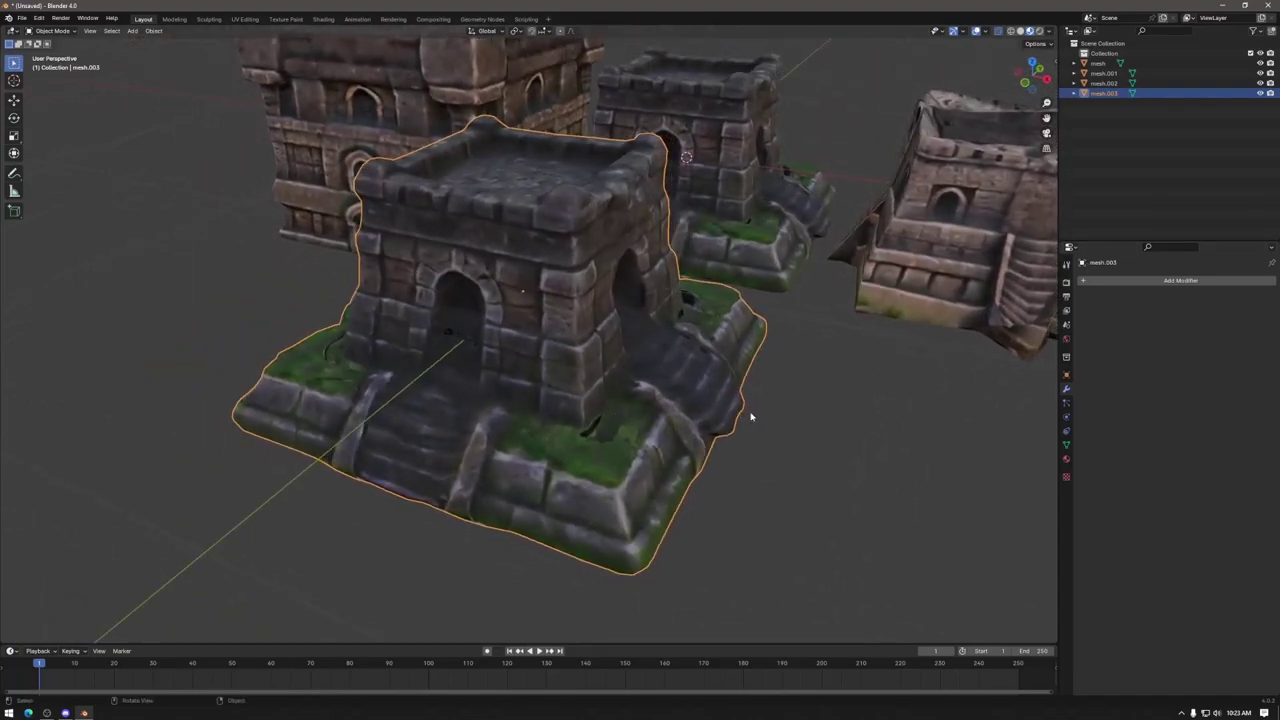
pyautogui.press('Tab')
pyautogui.moveTo(820, 402); pyautogui.dragTo(466, 354, button='middle')
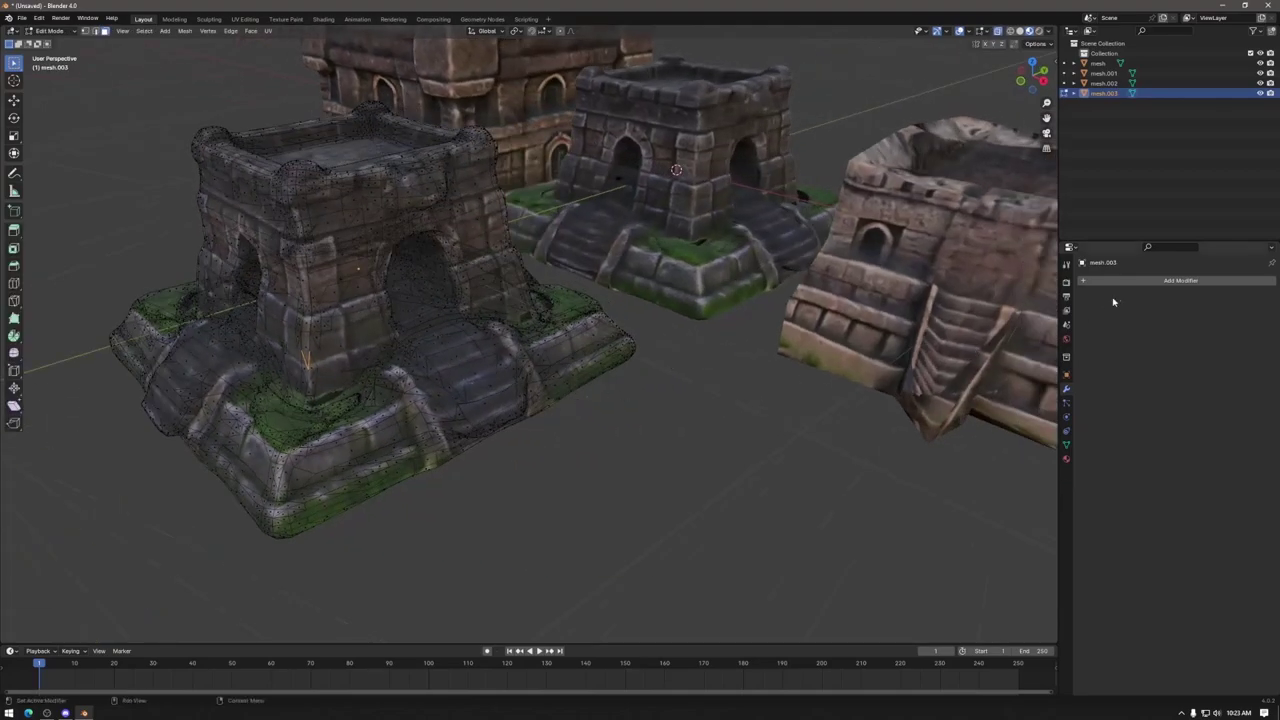
# Step: Recheck the mesh in both Edit and Object Mode, and undo applying the Decimate modifier
pyautogui.press('Tab')
pyautogui.press('Tab')
pyautogui.press('Tab')
pyautogui.press('Tab')
pyautogui.press('Tab')
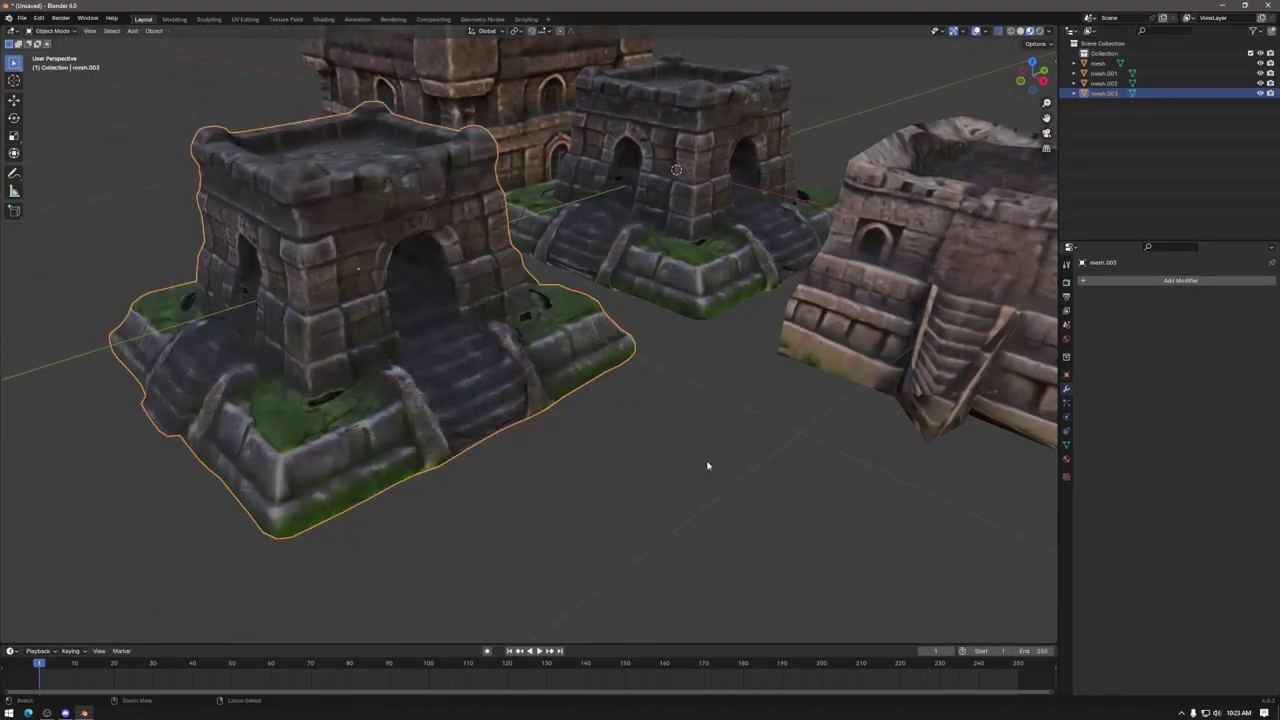
pyautogui.hotkey('ctrl', 'shift', 'd')
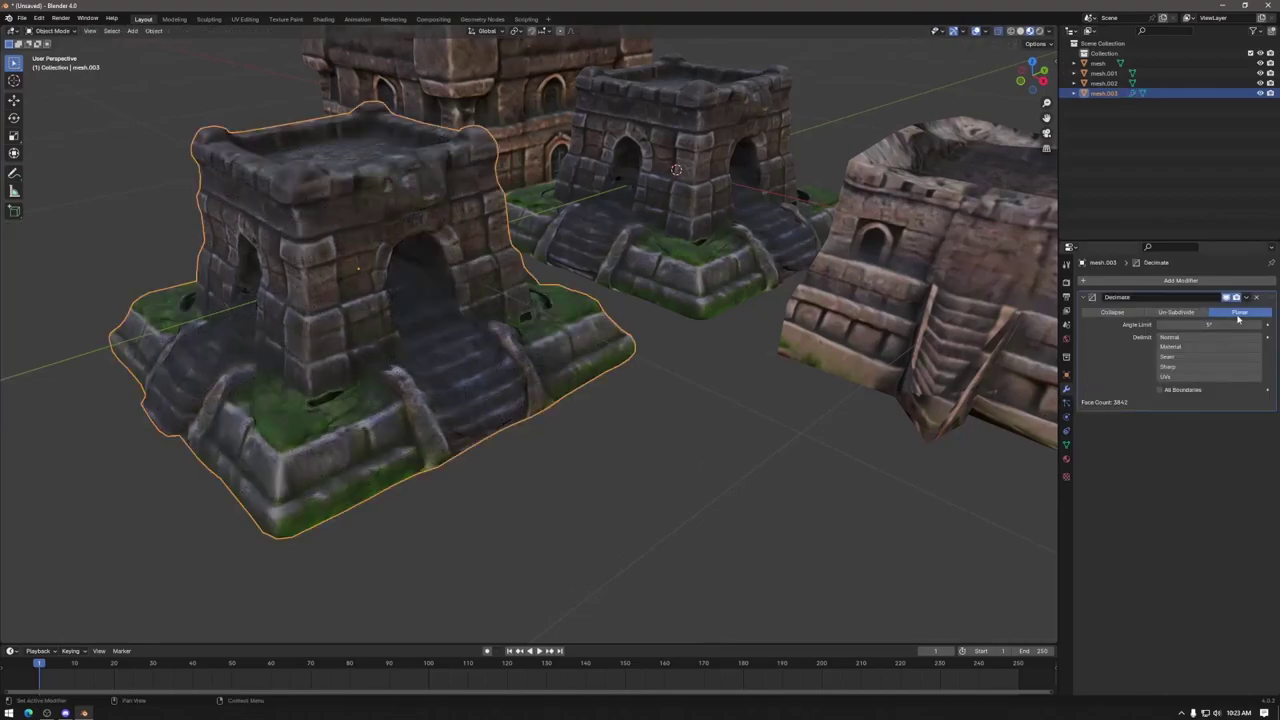
# Step: Display the models in wireframe and compare the duplicate's planar-decimated wireframe with its base mesh in Edit Mode
pyautogui.moveTo(530, 347); pyautogui.dragTo(622, 313, button='middle')
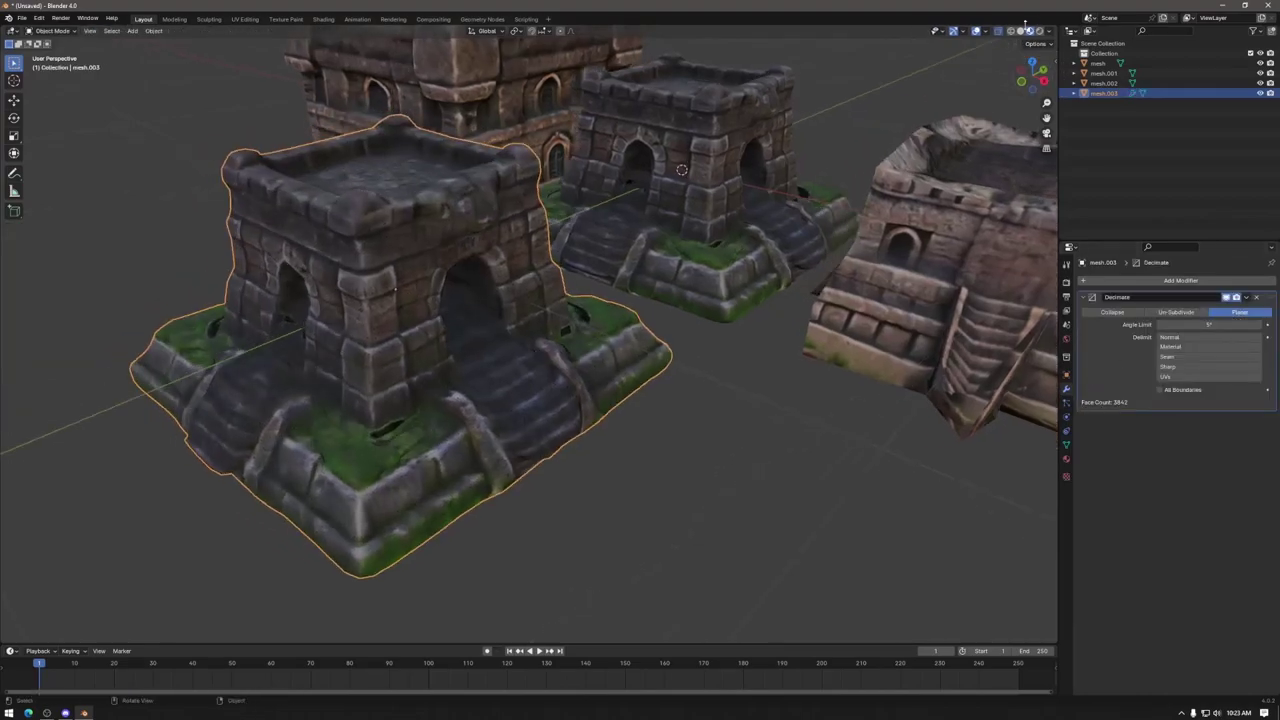
pyautogui.click(1020, 31)
pyautogui.click(1011, 31)
pyautogui.moveTo(445, 348); pyautogui.dragTo(455, 355, button='middle')
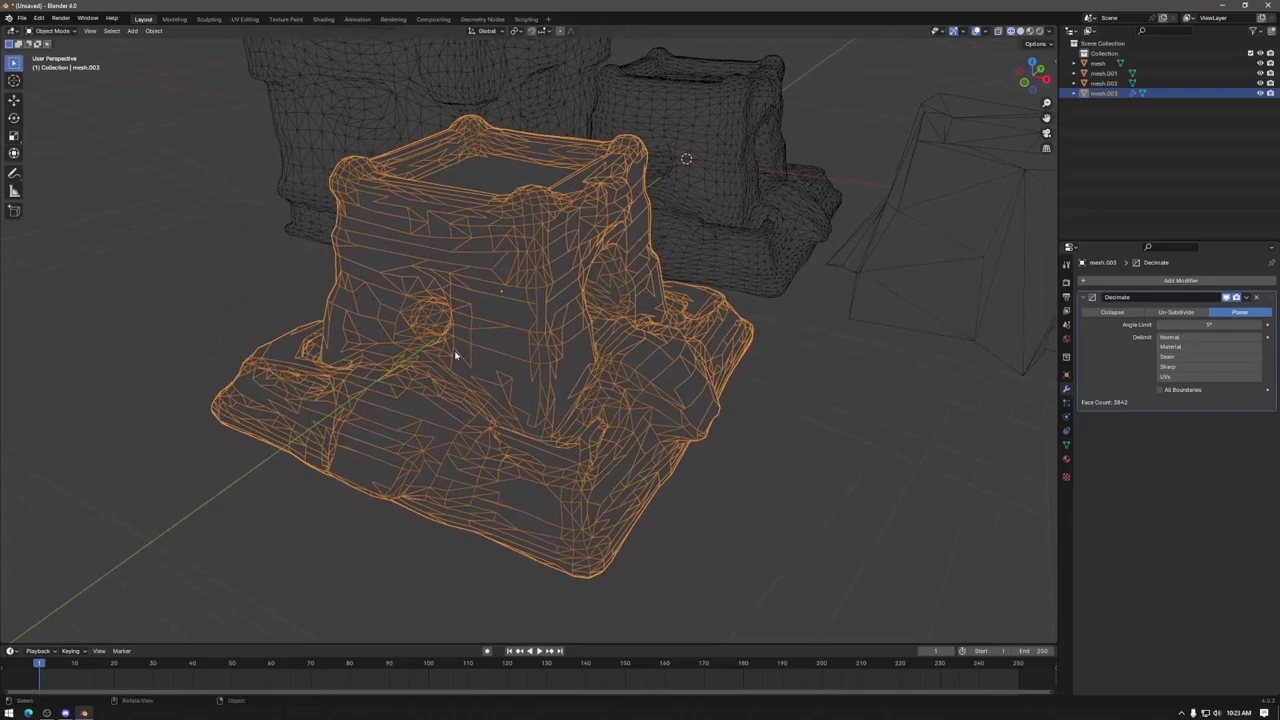
pyautogui.scroll(3, 512, 327)
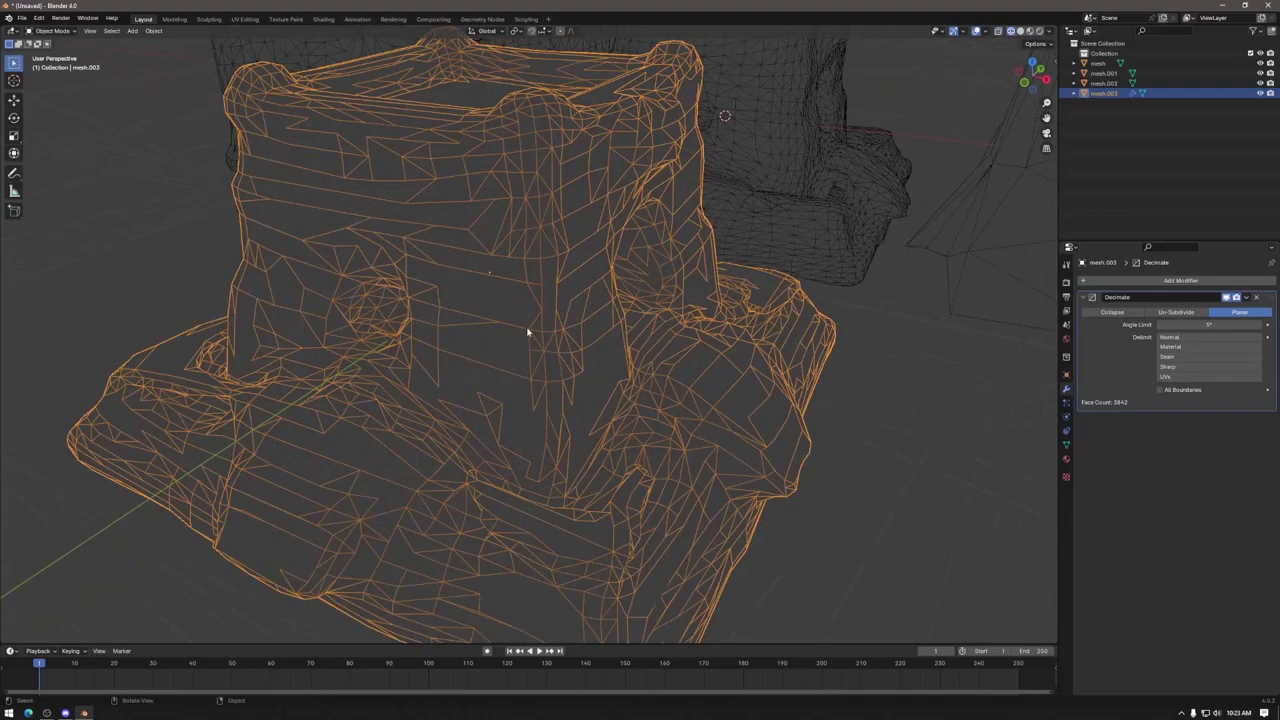
pyautogui.press('Tab')
pyautogui.press('Tab')
pyautogui.press('Tab')
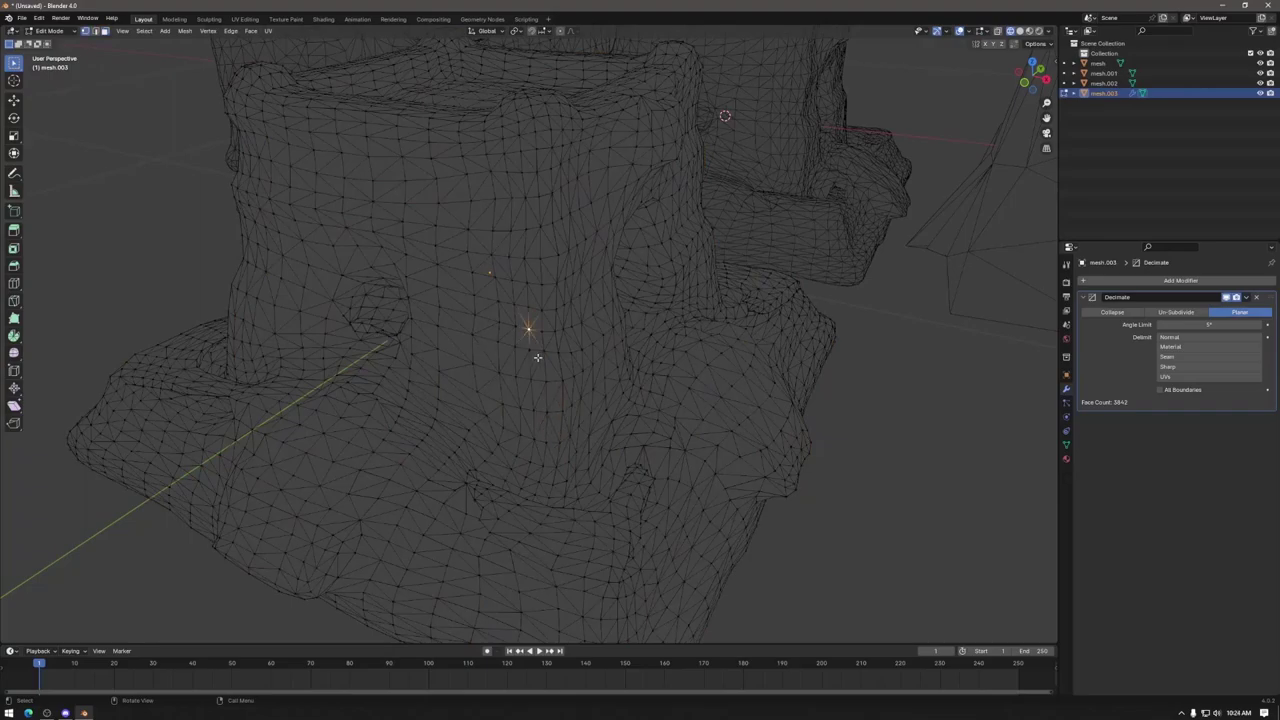
pyautogui.press('Tab')
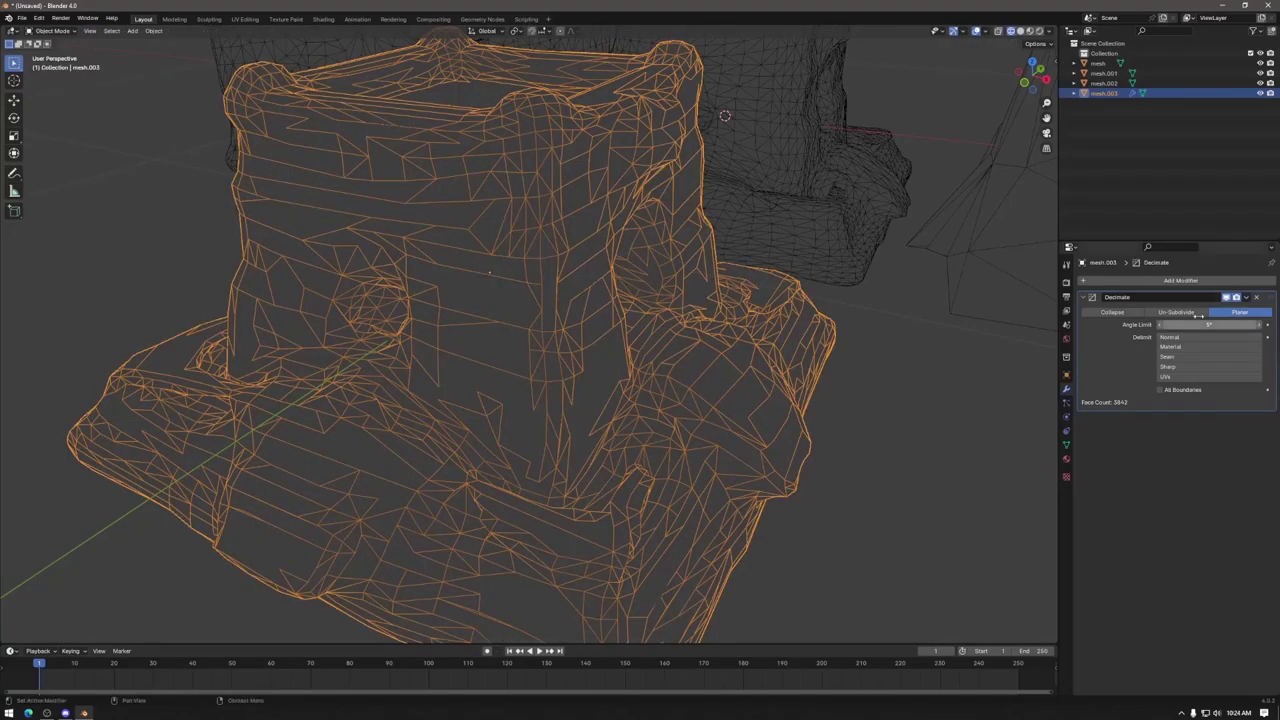
# Step: Enable the viewport Statistics overlay and compare the duplicate's geometry counts with the Decimate modifier hidden and shown
pyautogui.click(1248, 298)
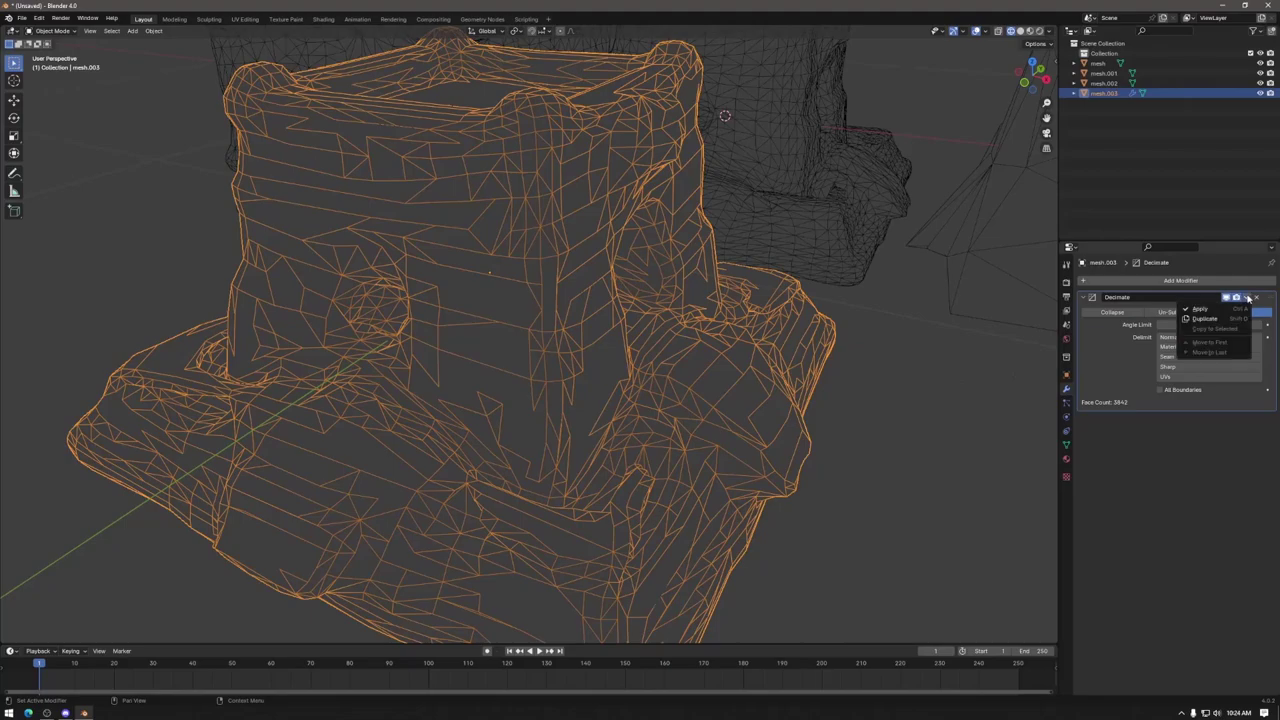
pyautogui.click(1248, 298)
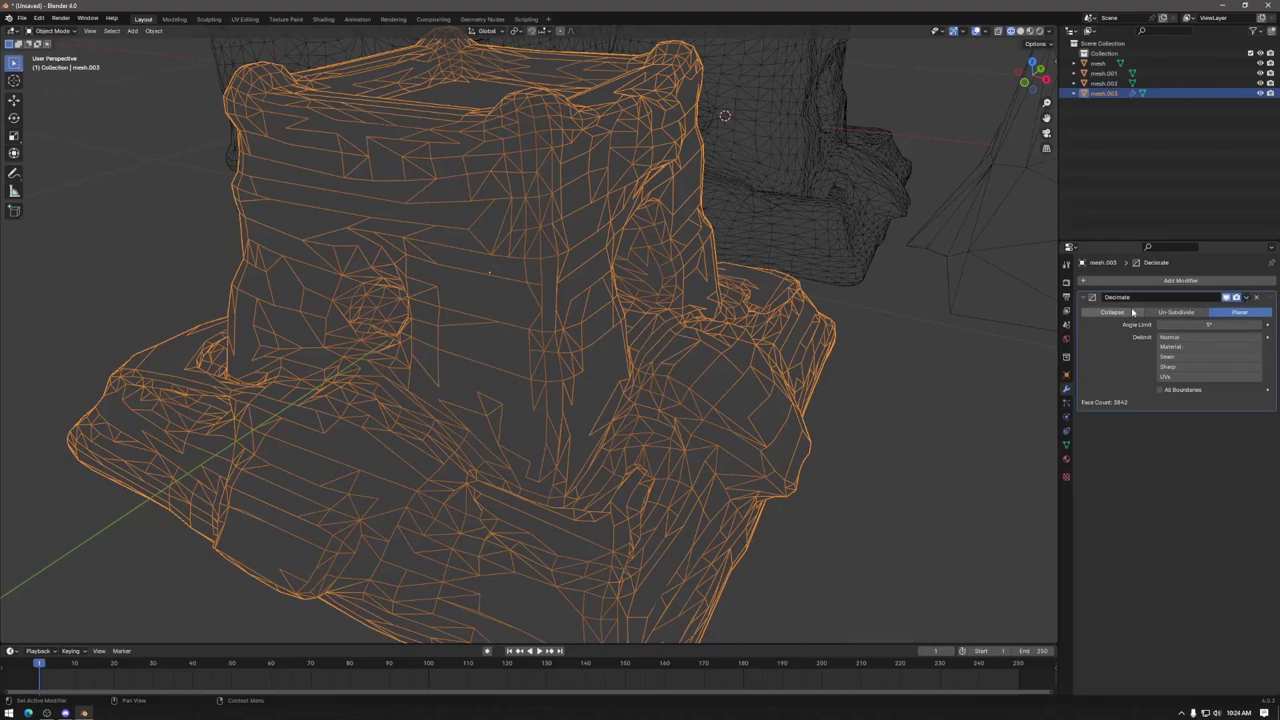
pyautogui.click(1228, 298)
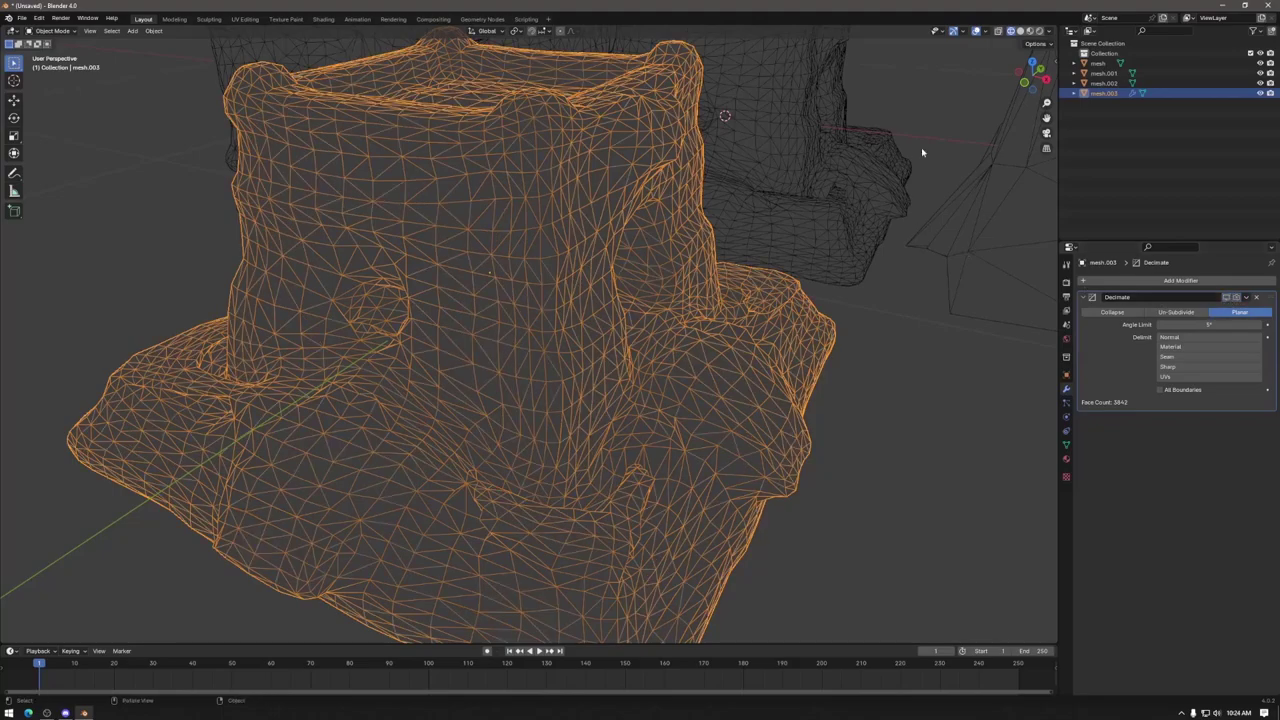
pyautogui.click(986, 31)
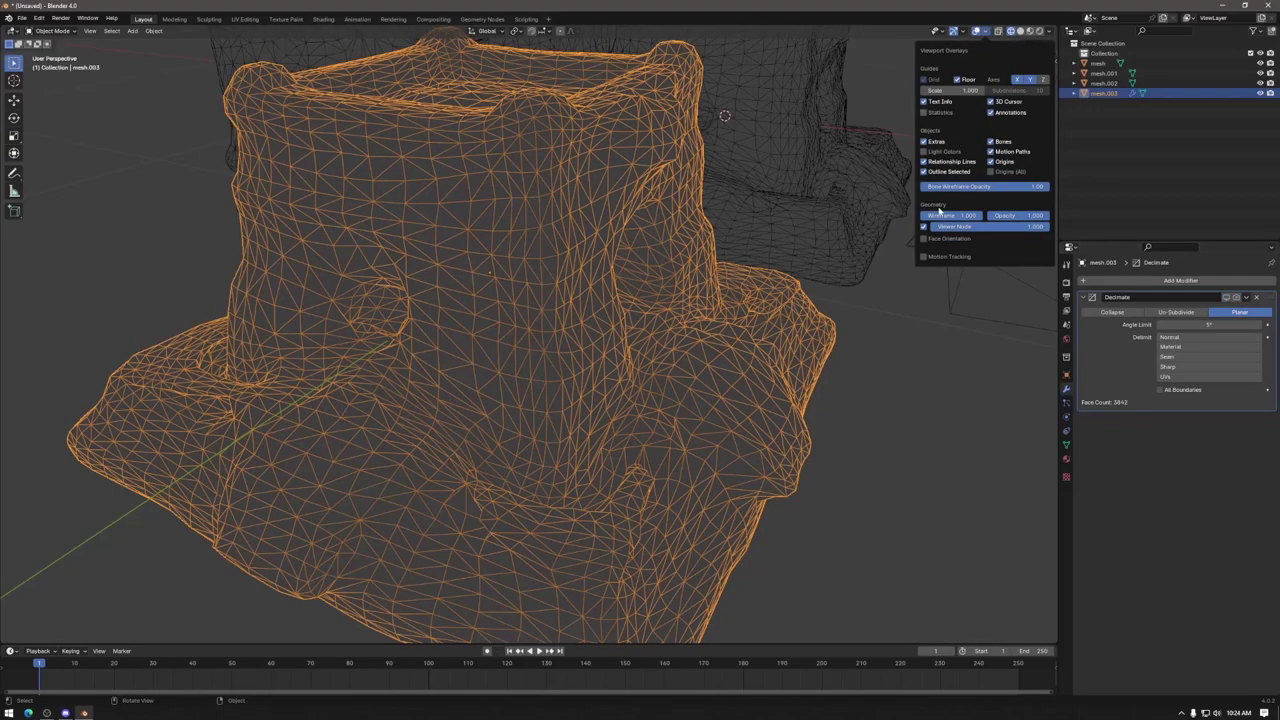
pyautogui.click(924, 113)
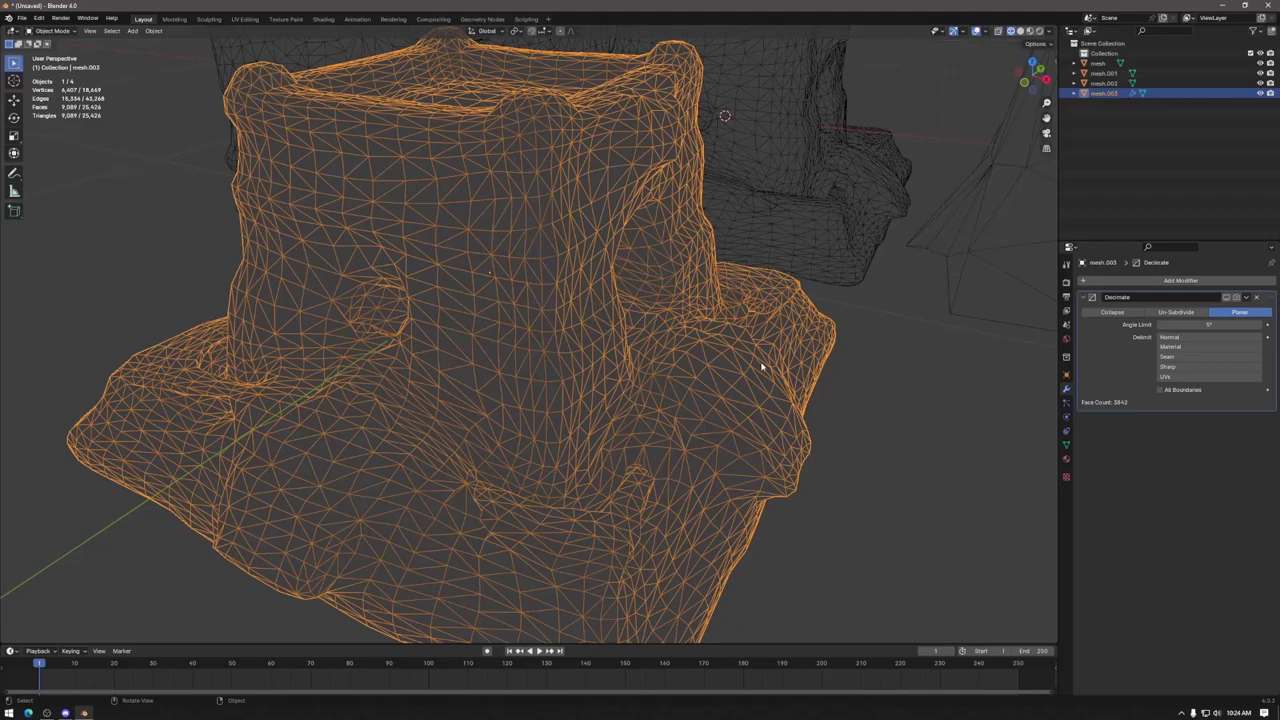
pyautogui.click(1228, 298)
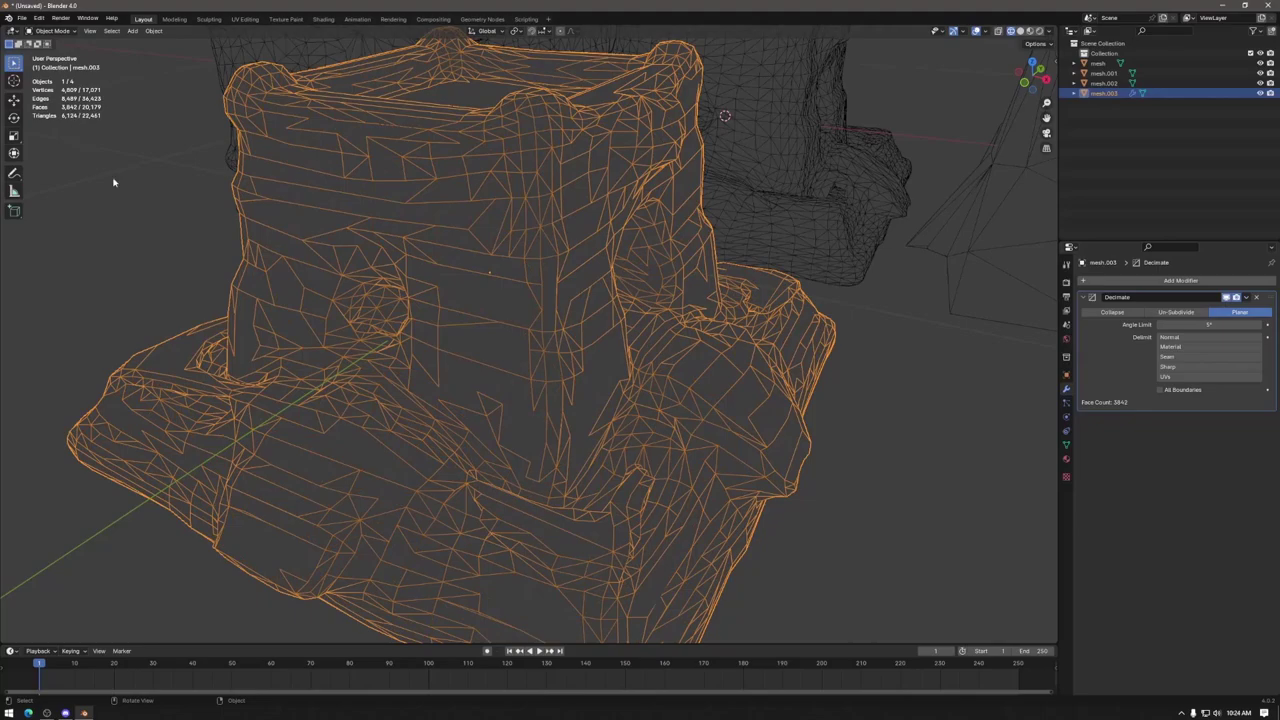
pyautogui.moveTo(605, 383); pyautogui.dragTo(803, 383, button='middle')
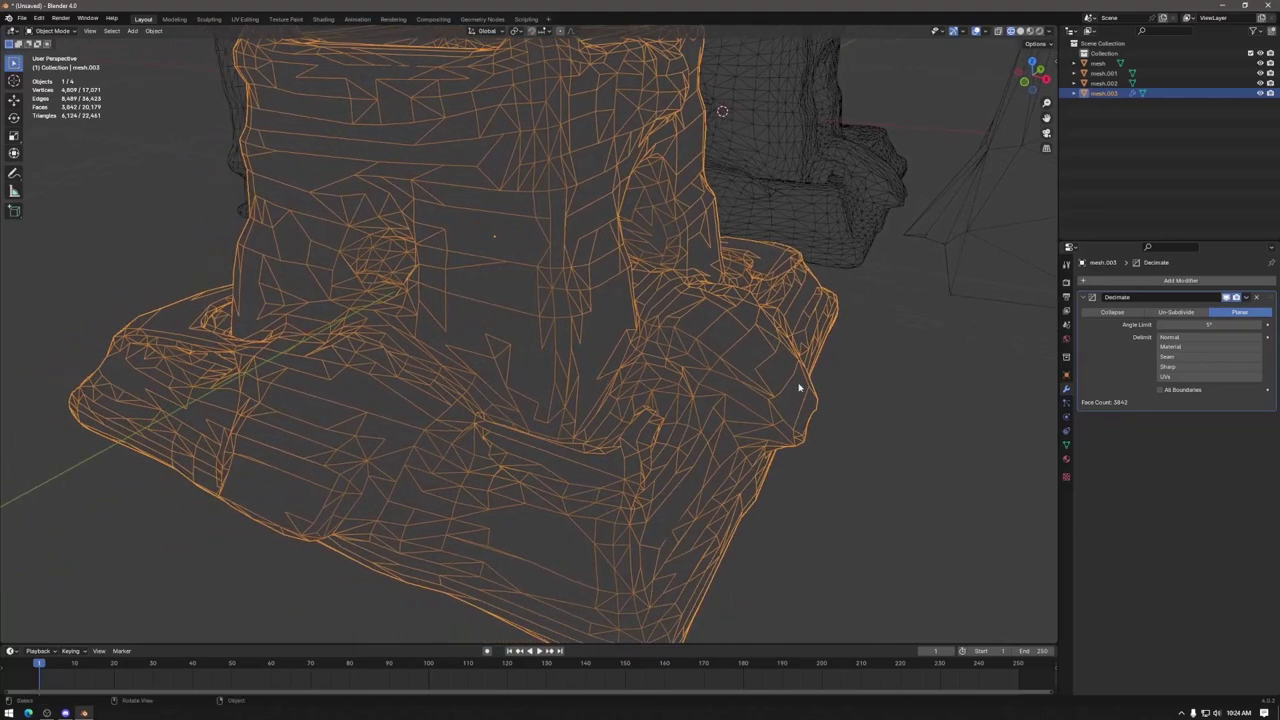
# Step: Set the Decimate modifier's Angle Limit to 10° and inspect the duplicate in wireframe and Material Preview
pyautogui.click(1219, 325)
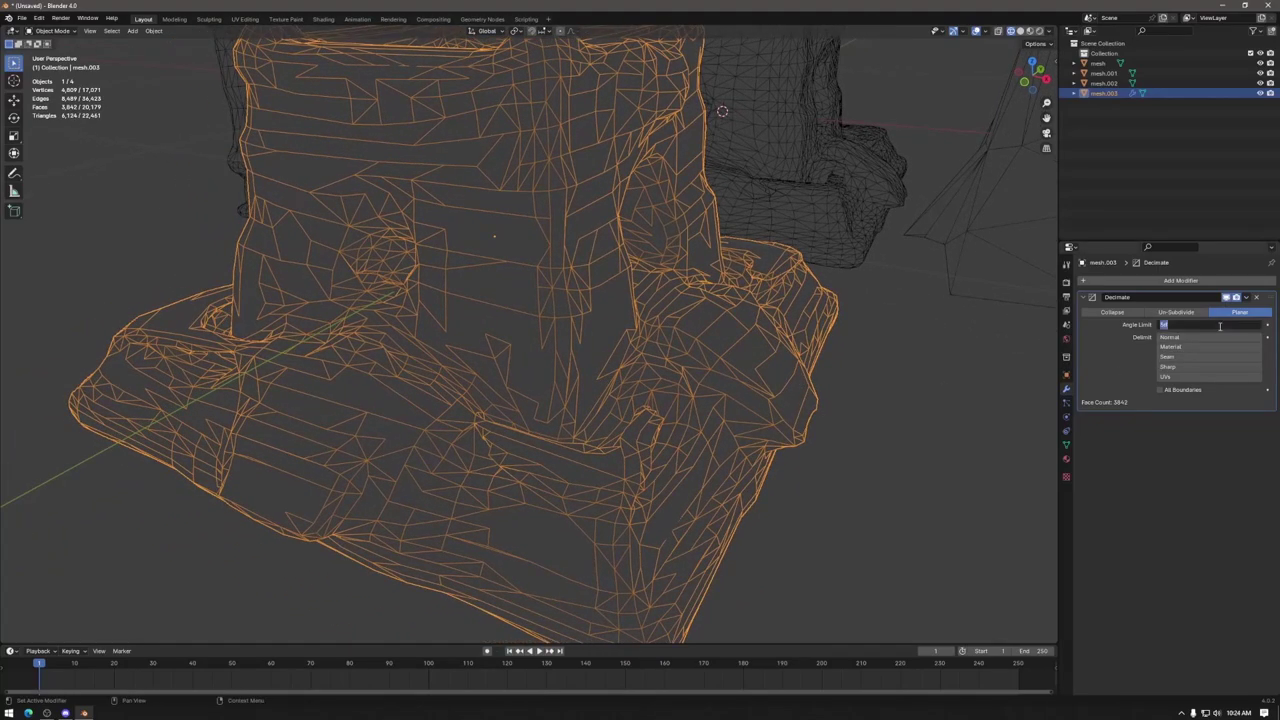
pyautogui.write('10')
pyautogui.press('Return')
pyautogui.moveTo(650, 420); pyautogui.dragTo(543, 438, button='middle')
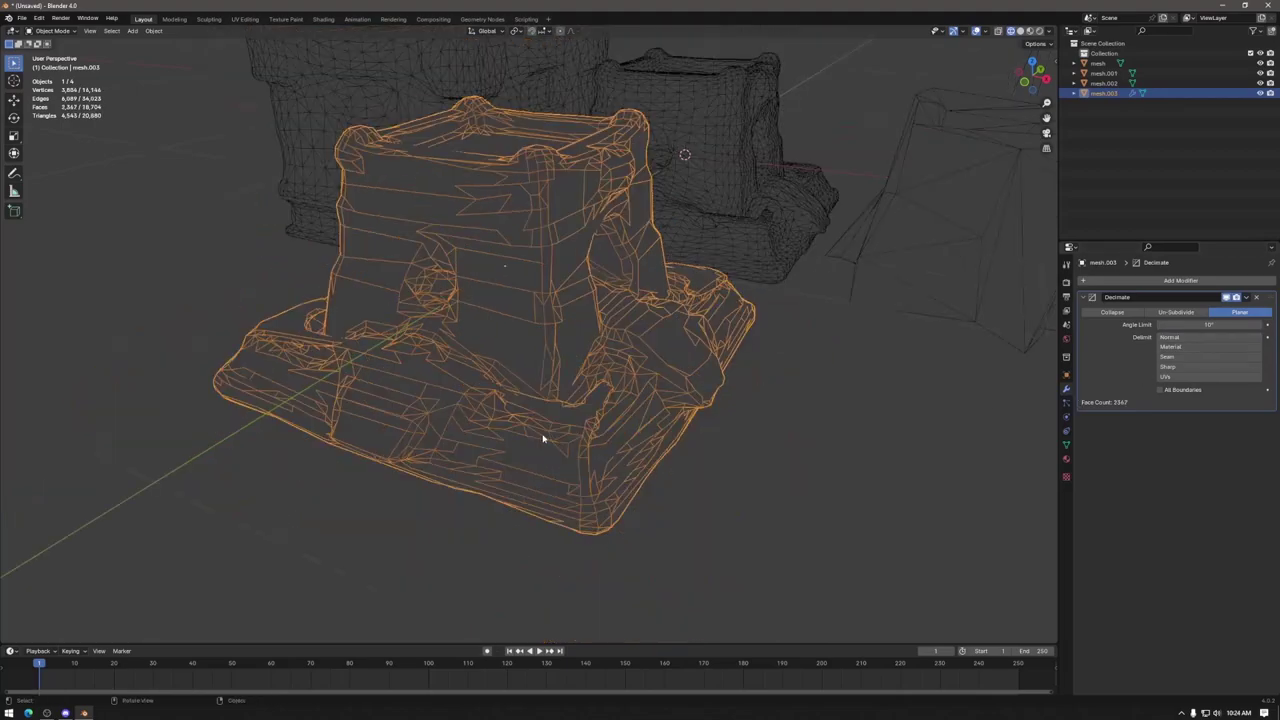
pyautogui.click(1030, 31)
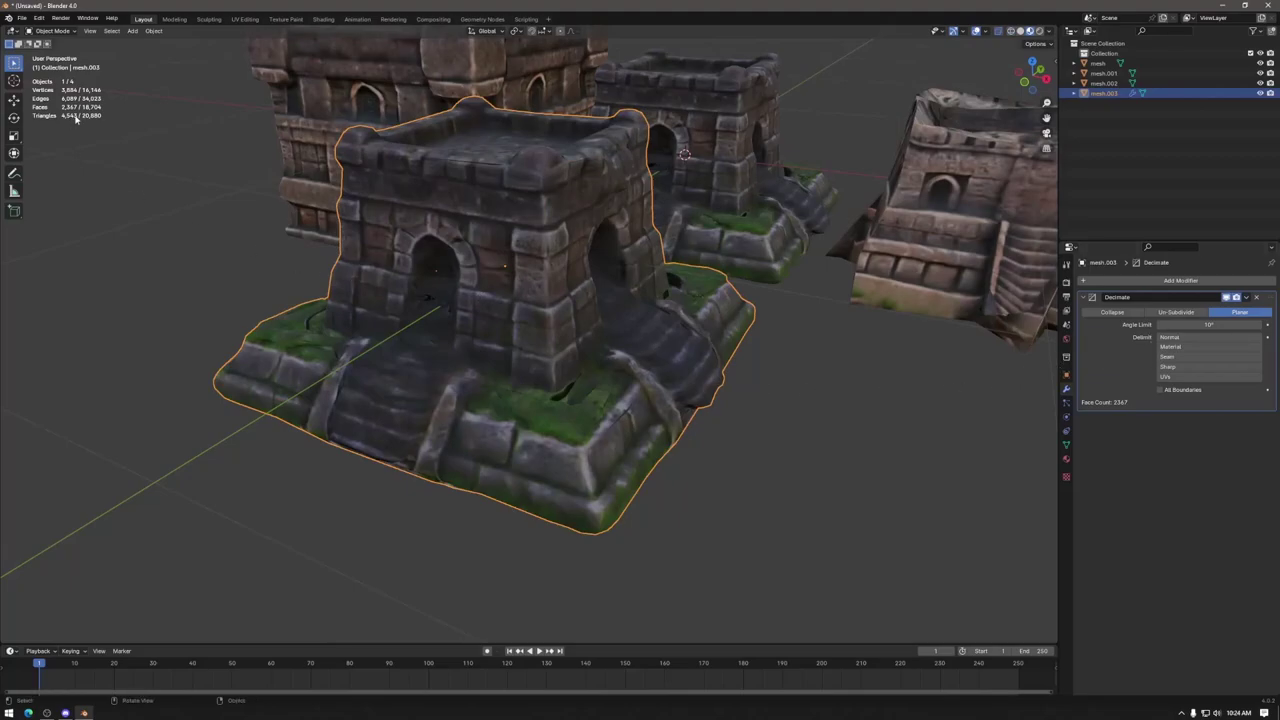
pyautogui.moveTo(650, 315); pyautogui.dragTo(480, 252, button='middle')
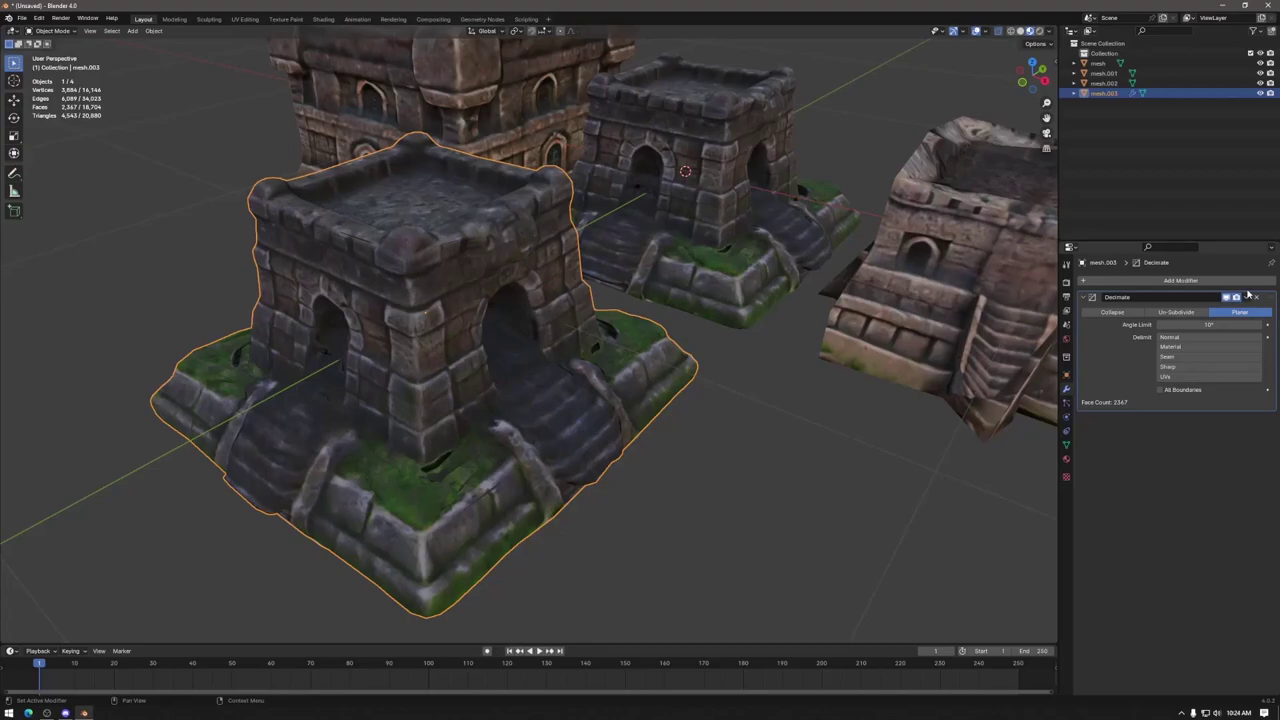
# Step: Try Angle Limits of 15° and 30° on the Decimate modifier and inspect the textured duplicate near and far
pyautogui.click(1220, 321)
pyautogui.write('15')
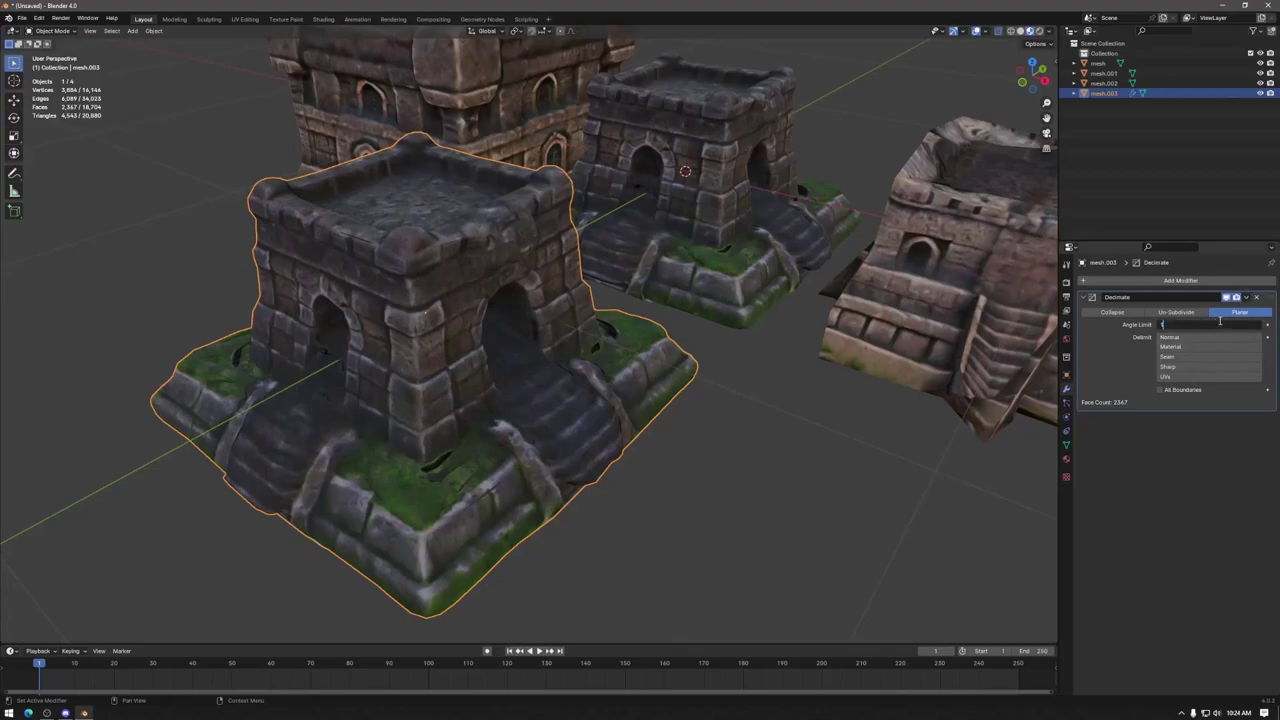
pyautogui.press('Return')
pyautogui.click(1217, 323)
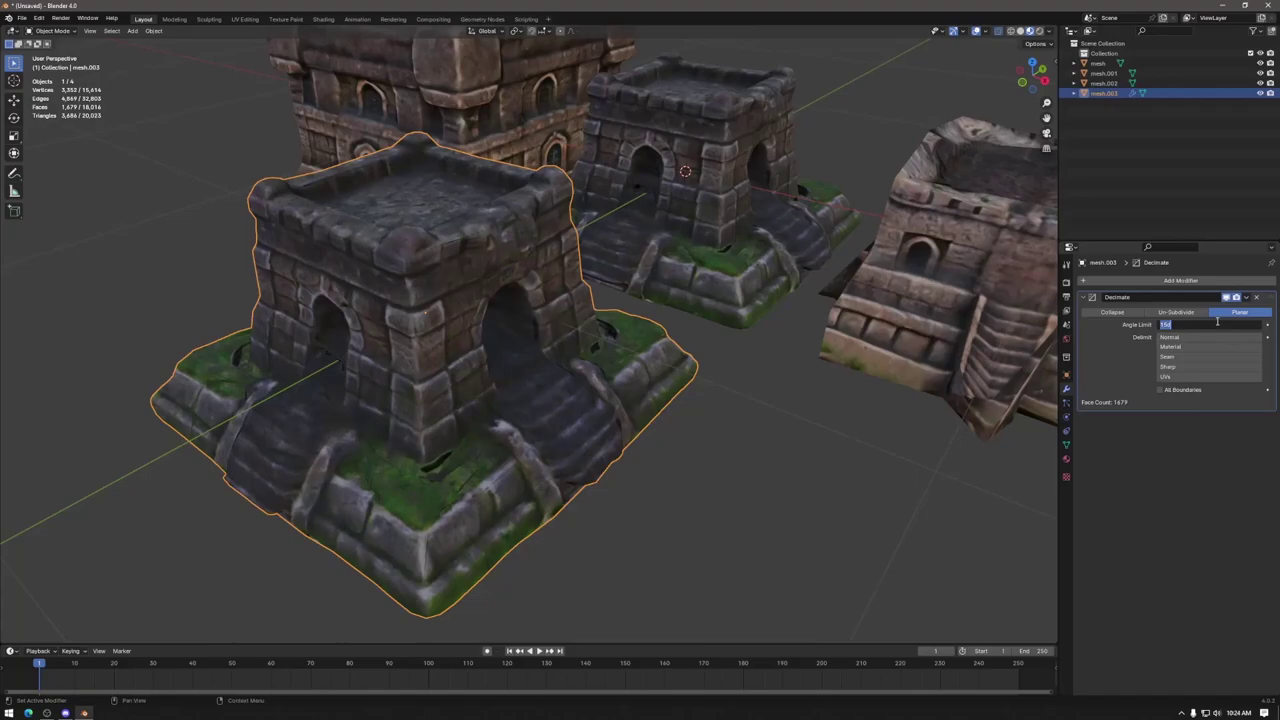
pyautogui.write('30')
pyautogui.press('Return')
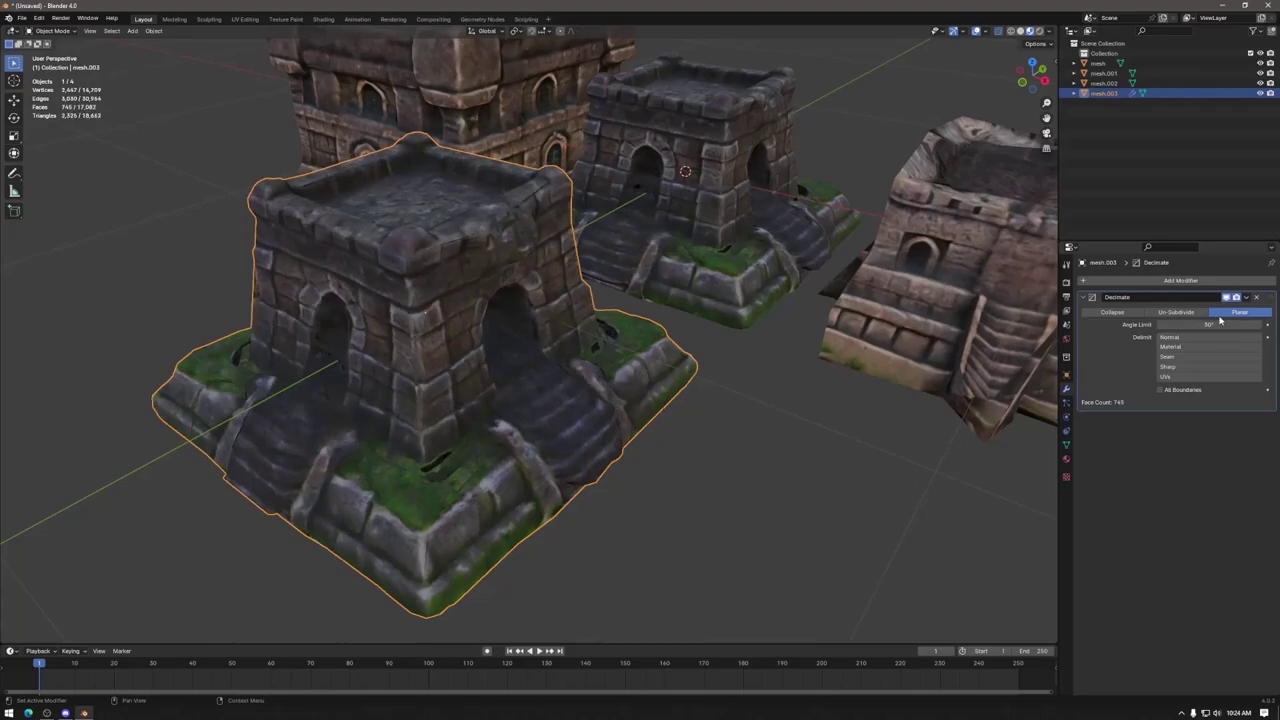
pyautogui.moveTo(680, 434); pyautogui.dragTo(720, 428, button='middle')
pyautogui.moveTo(620, 400); pyautogui.dragTo(590, 403, button='middle')
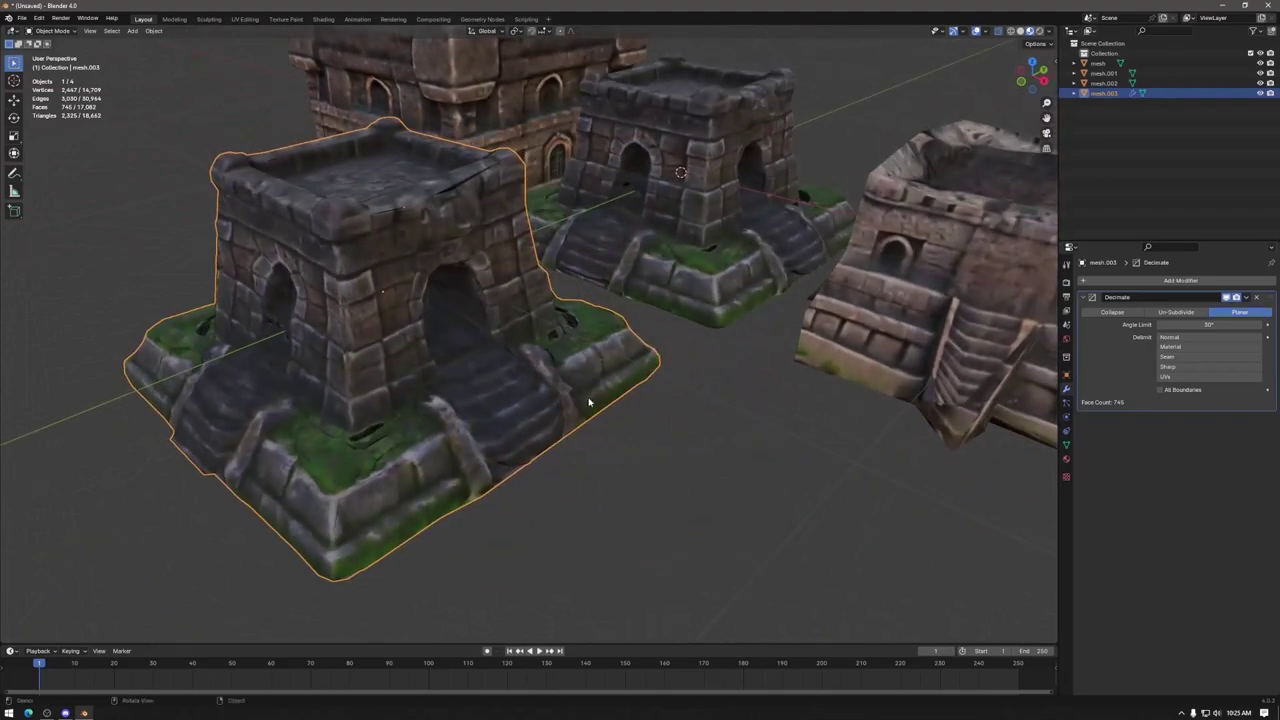
pyautogui.scroll(-8, 532, 400)
pyautogui.scroll(10, 585, 397)
# Step: Set the Decimate modifier's Angle Limit to 45° and inspect the duplicate from a distance and up close
pyautogui.click(1220, 324)
pyautogui.write('45')
pyautogui.press('Return')
pyautogui.moveTo(504, 337); pyautogui.dragTo(511, 337, button='middle')
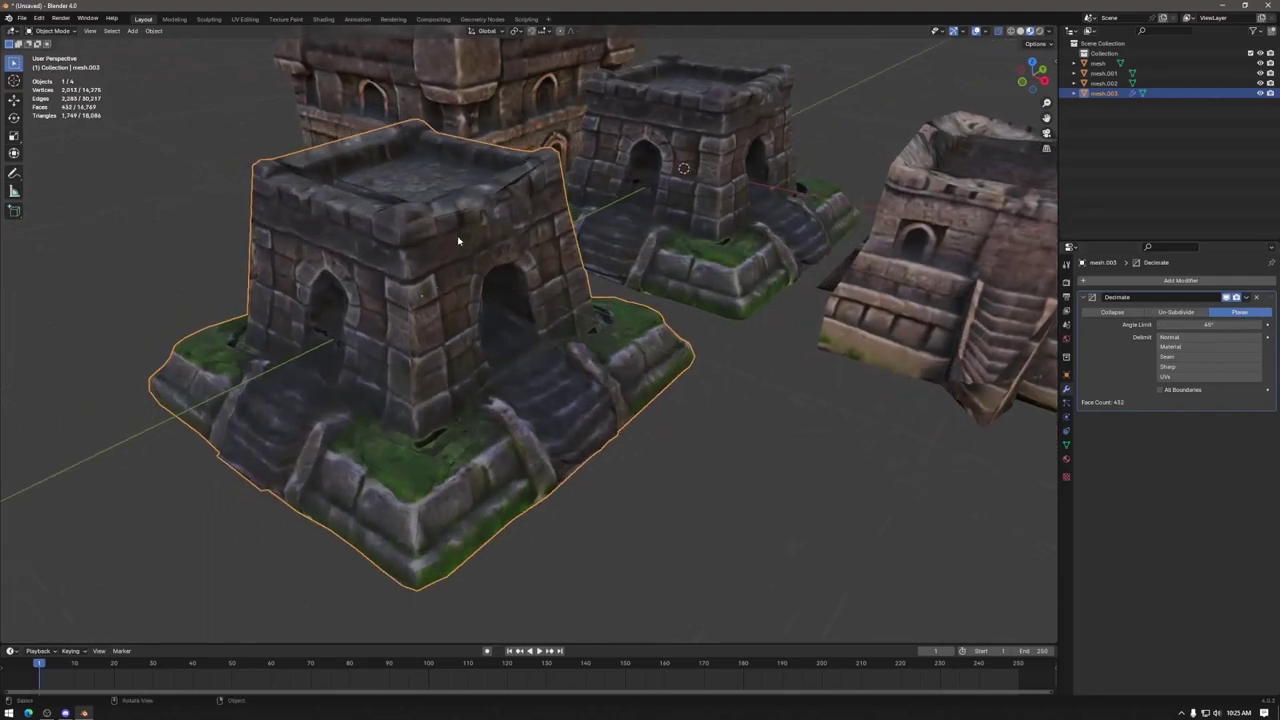
pyautogui.scroll(-8, 553, 367)
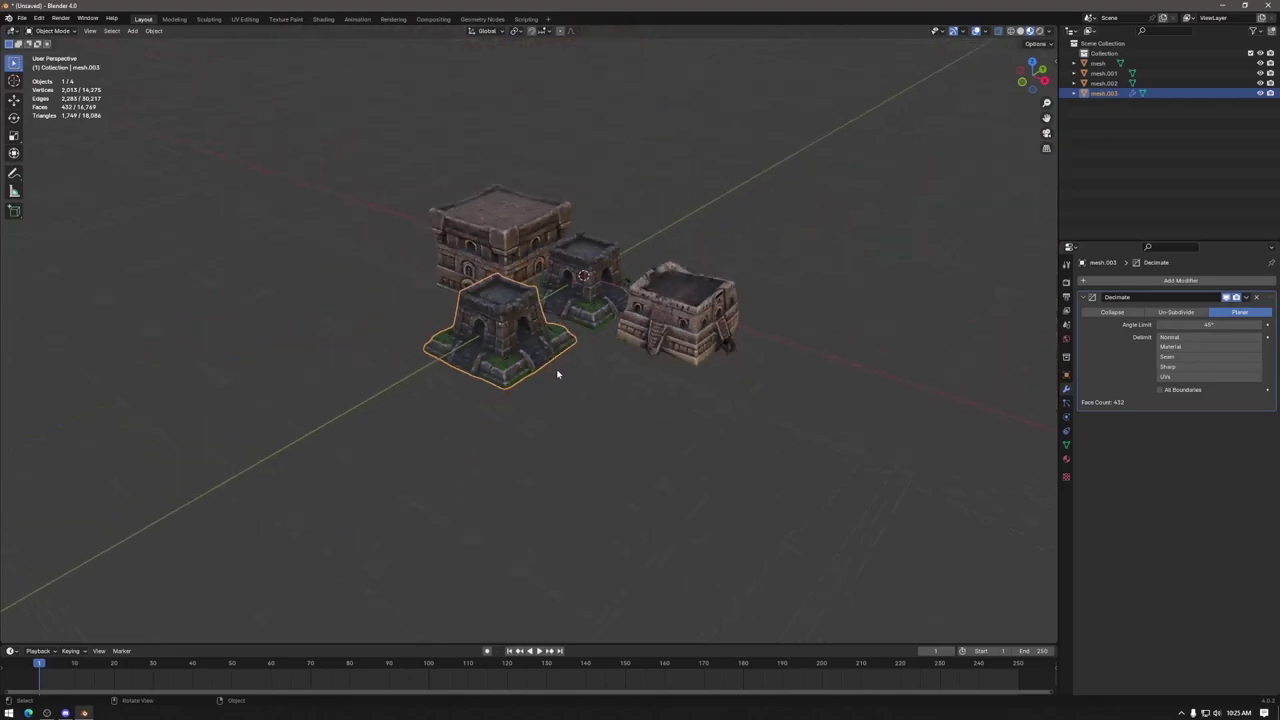
pyautogui.moveTo(700, 440); pyautogui.dragTo(709, 388, button='middle')
pyautogui.scroll(6, 770, 400)
pyautogui.moveTo(837, 417); pyautogui.dragTo(745, 428, button='middle')
pyautogui.scroll(2, 745, 428)
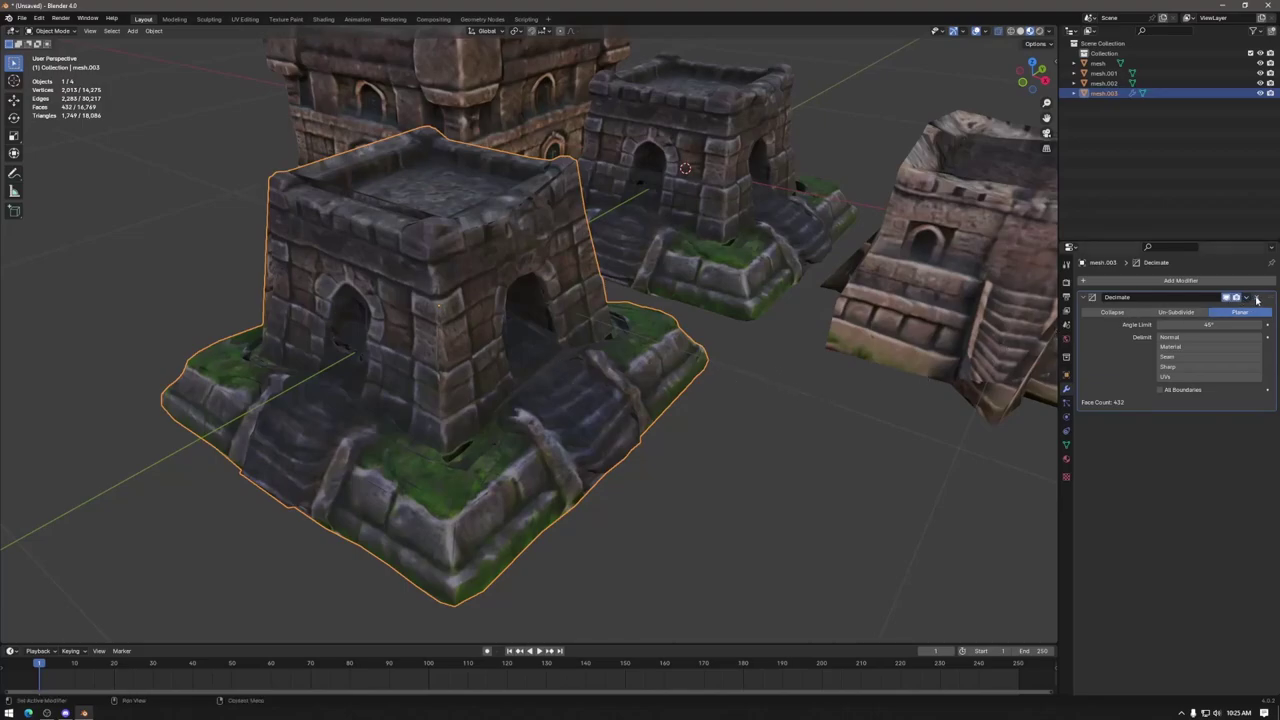
# Step: Switch the duplicate's Decimate modifier to Un-Subdivide mode and display the models in wireframe
pyautogui.click(1176, 312)
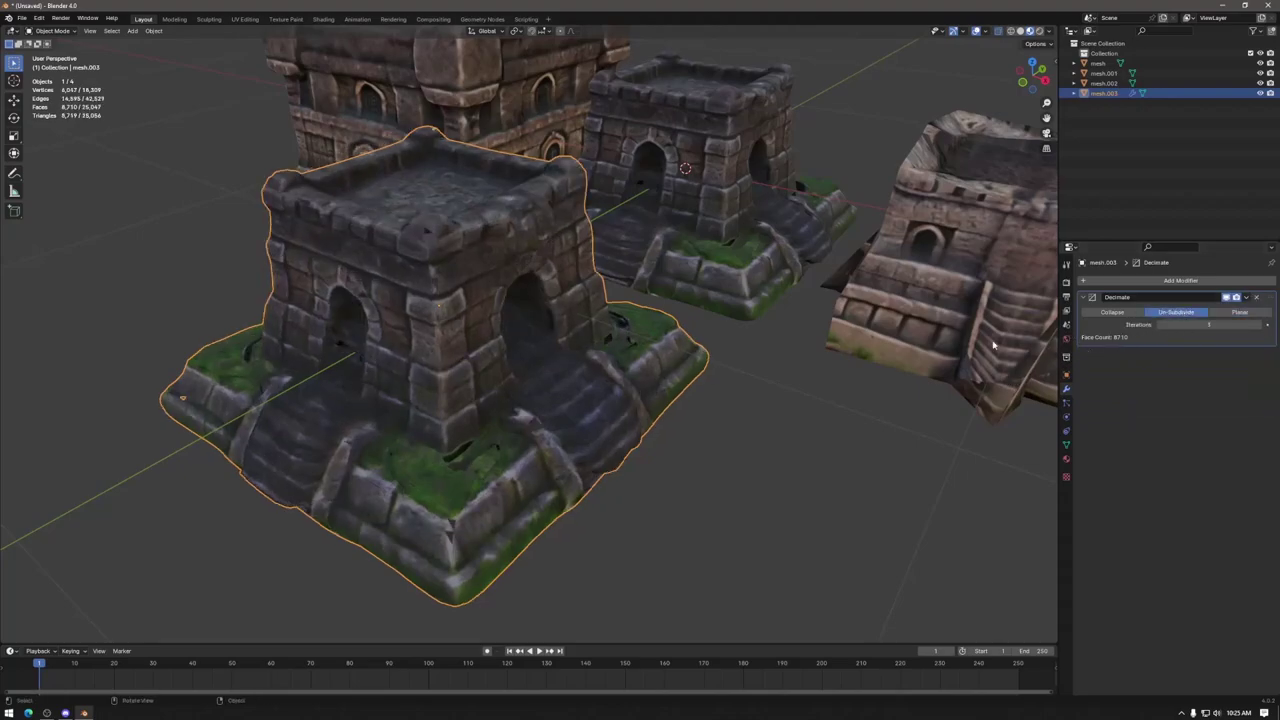
pyautogui.hotkey('shift', 'z')
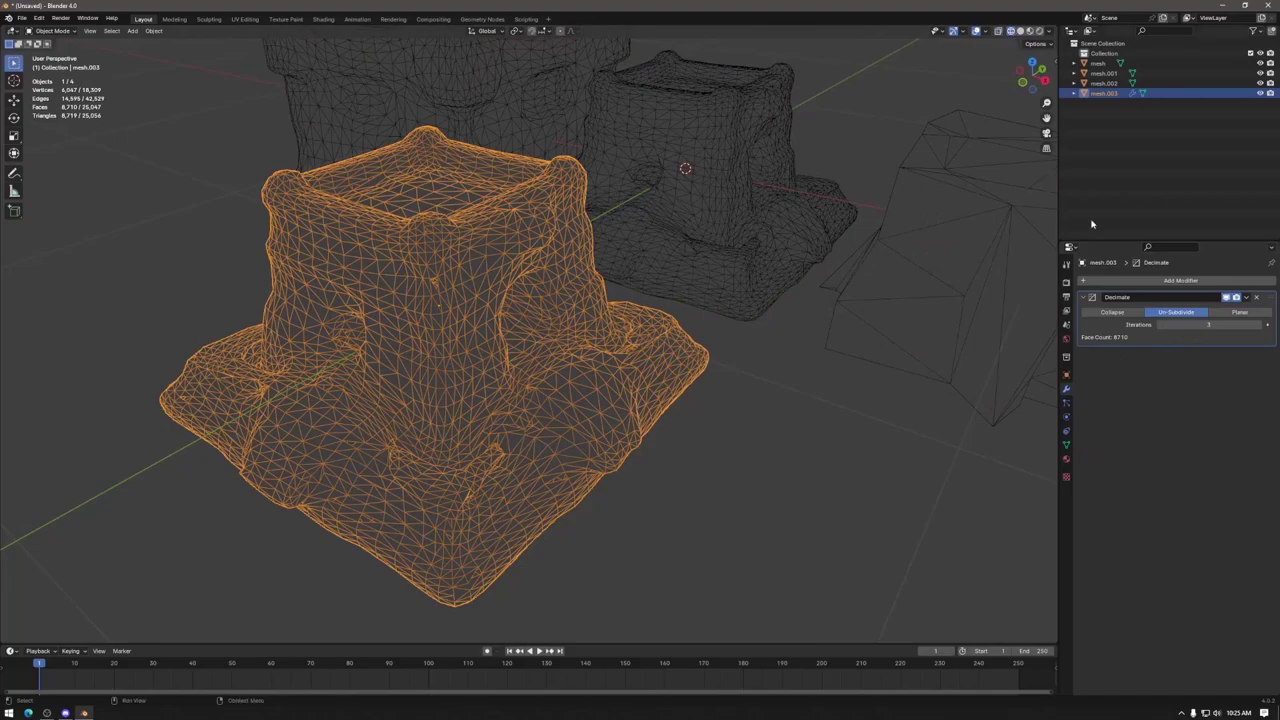
# Step: Switch the duplicate's Decimate modifier to Collapse mode and set its Ratio to 0.5
pyautogui.click(1112, 312)
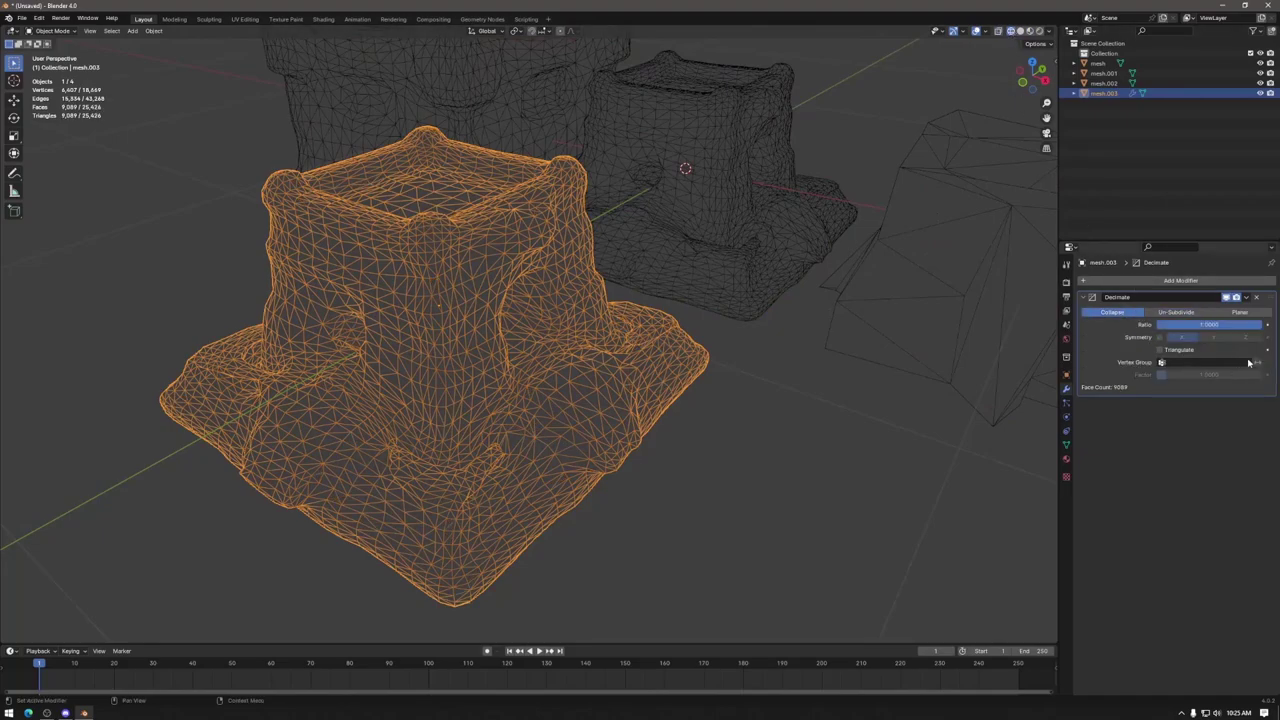
pyautogui.click(1237, 323)
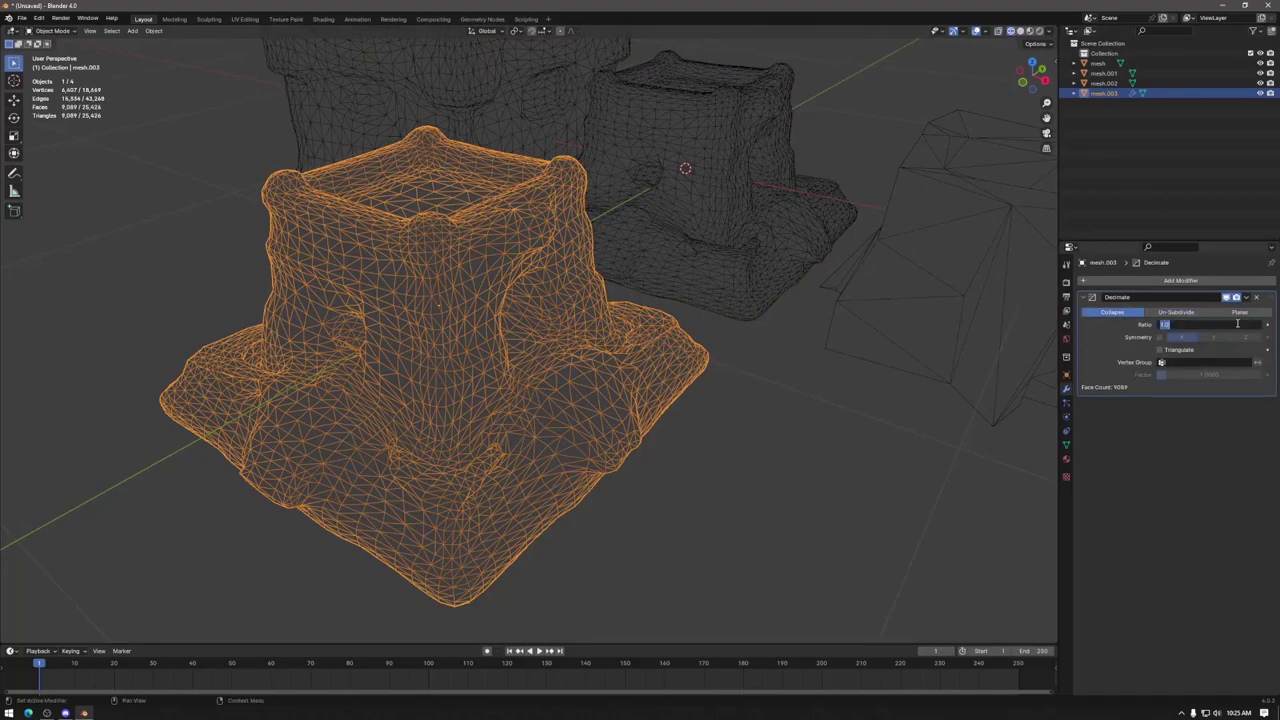
pyautogui.write('0.5')
pyautogui.press('Return')
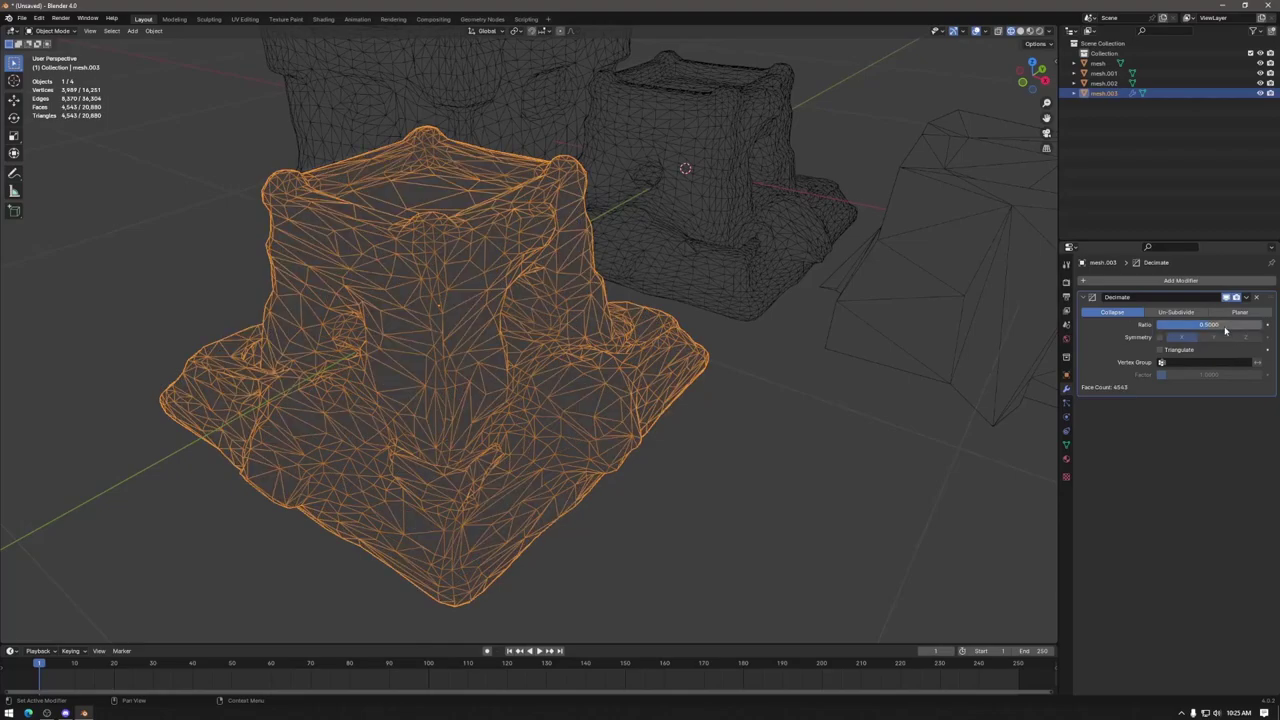
# Step: Set the Decimate modifier's Ratio to 0.2 and inspect the duplicate in Material Preview from different distances and angles
pyautogui.click(1221, 326)
pyautogui.press('BackSpace')
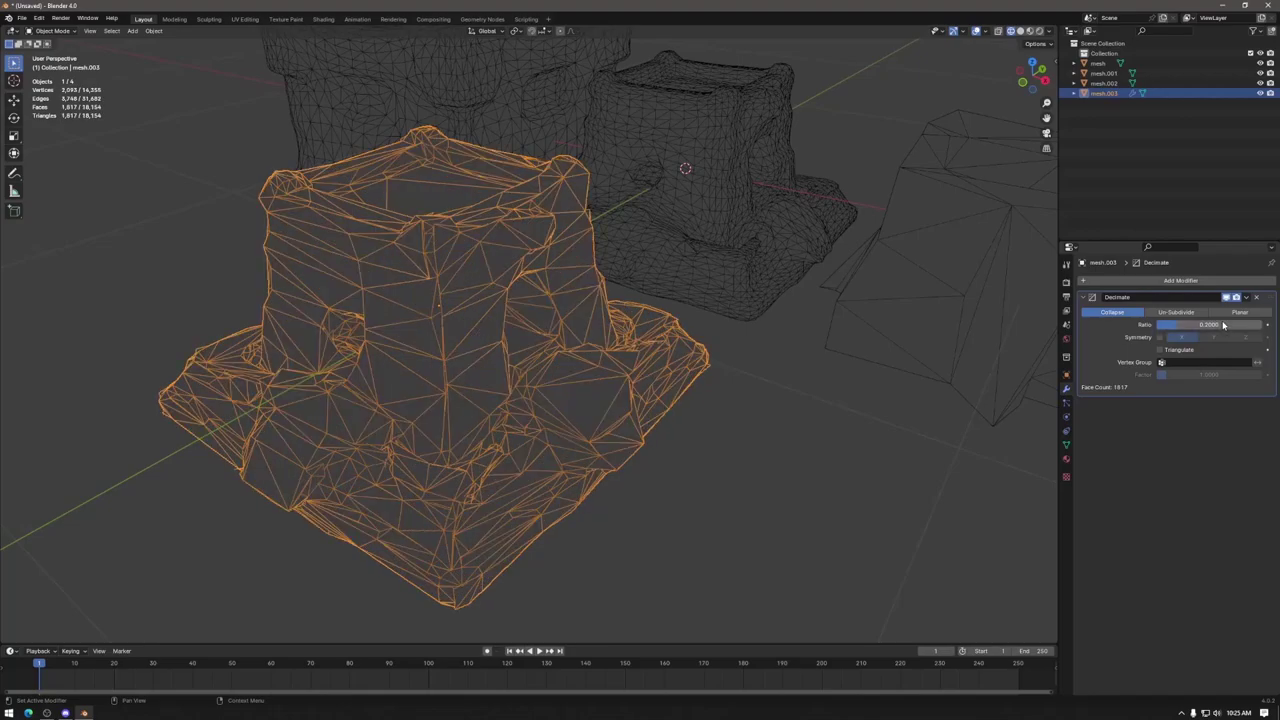
pyautogui.click(1030, 31)
pyautogui.scroll(-8, 630, 389)
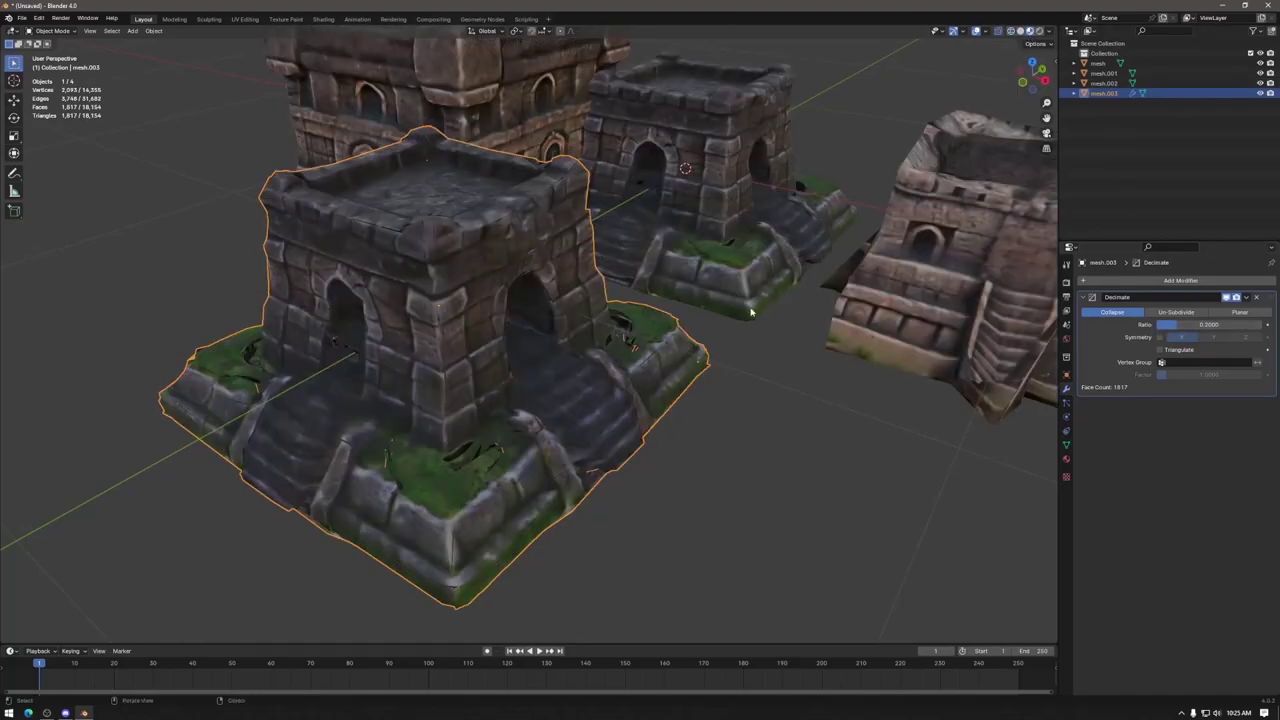
pyautogui.scroll(5, 612, 395)
pyautogui.scroll(4, 610, 389)
pyautogui.moveTo(666, 396); pyautogui.dragTo(857, 417, button='middle')
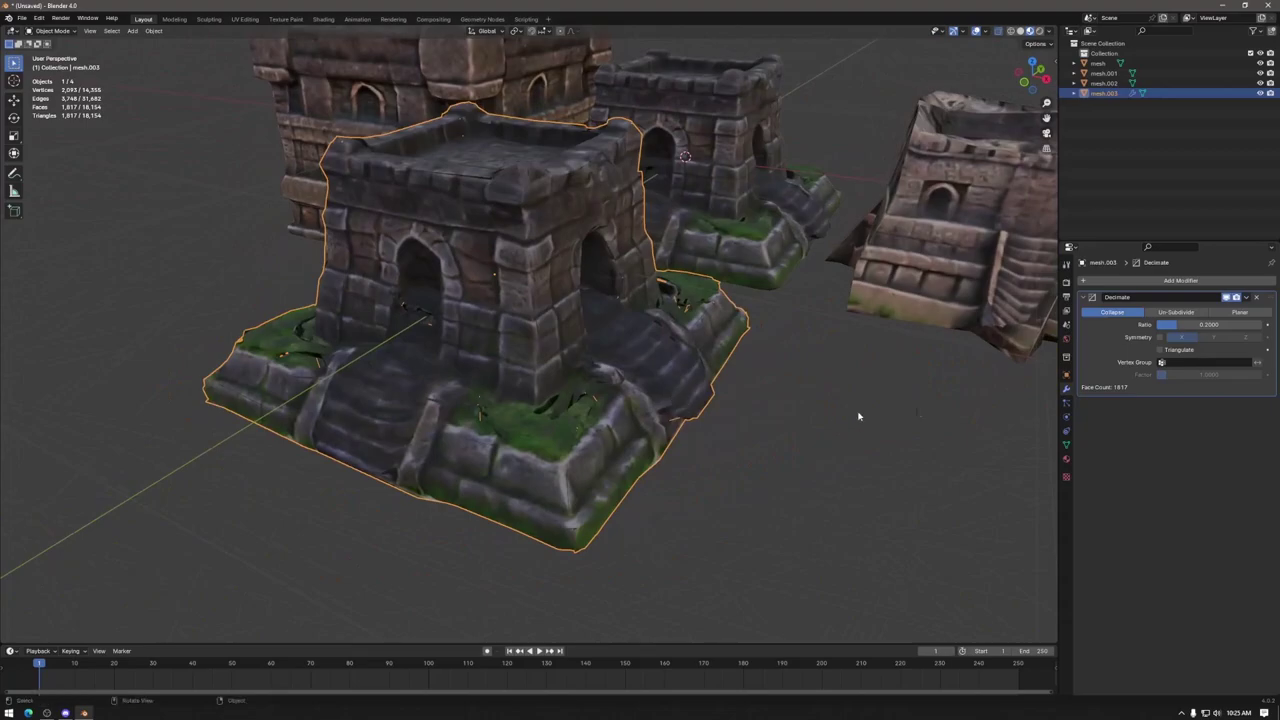
# Step: Remove the Decimate modifier from the duplicate and add a Remesh modifier in its place
pyautogui.click(1257, 297)
pyautogui.moveTo(898, 476); pyautogui.dragTo(1160, 320, button='middle')
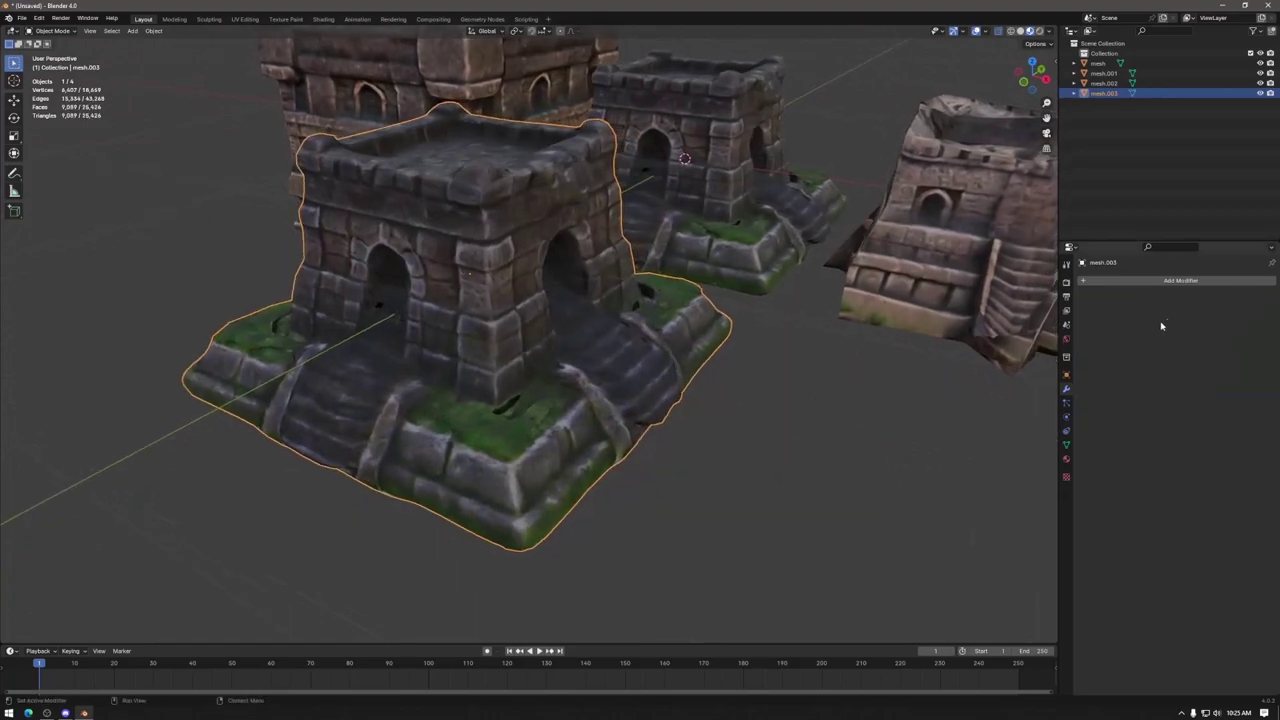
pyautogui.click(1143, 281)
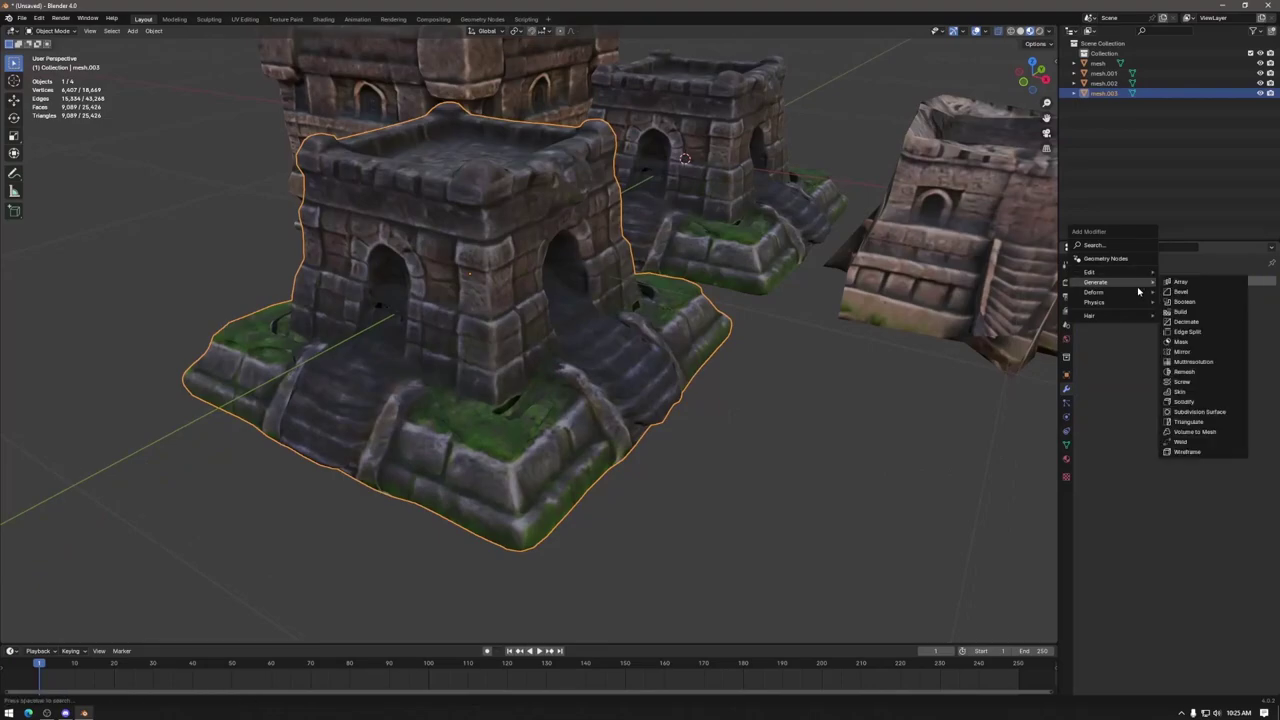
pyautogui.moveTo(1139, 291)
pyautogui.click(1196, 373)
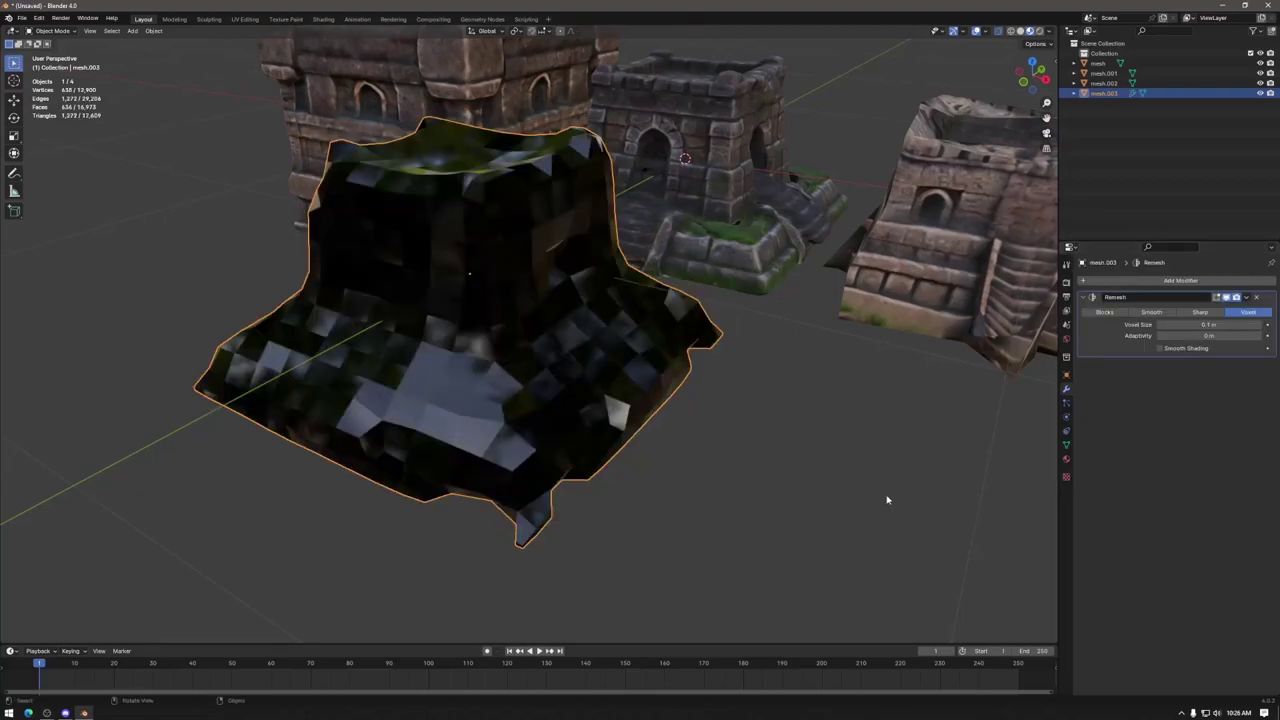
# Step: Try the Remesh modifier's Blocks and Smooth modes on the duplicate, lowering the Smooth Octree Depth and raising it to 5
pyautogui.click(1104, 312)
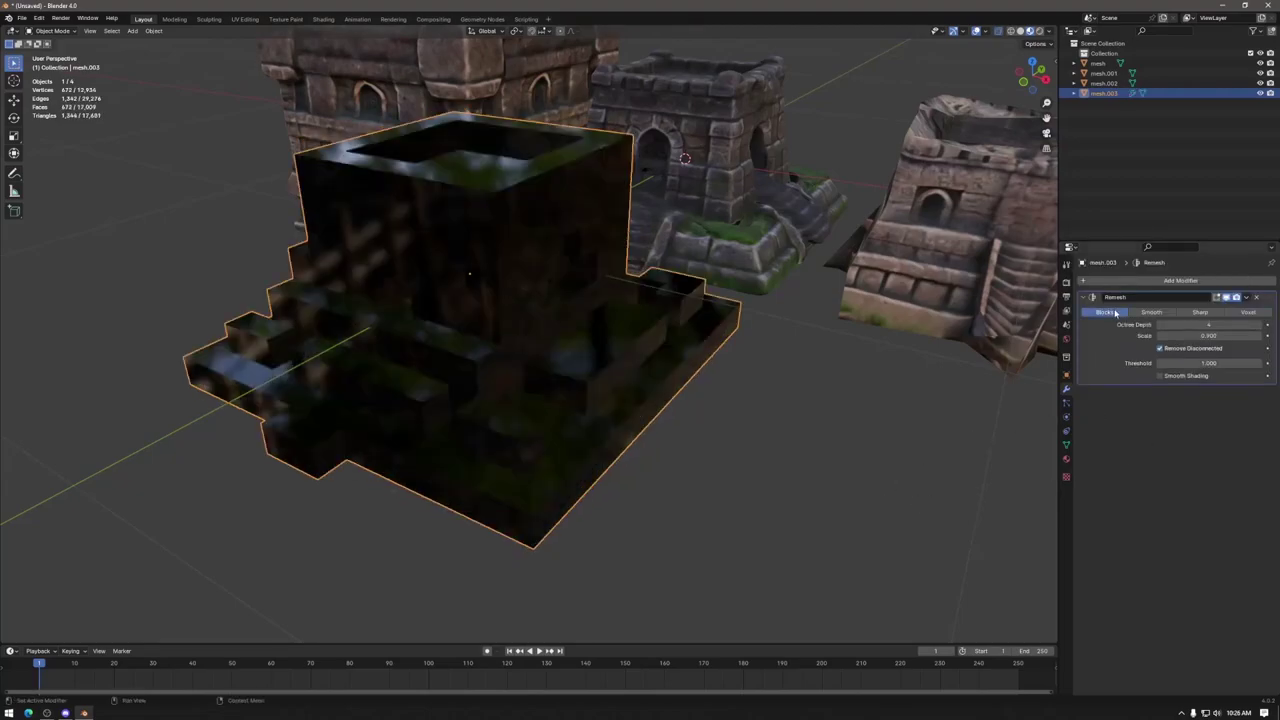
pyautogui.click(1152, 313)
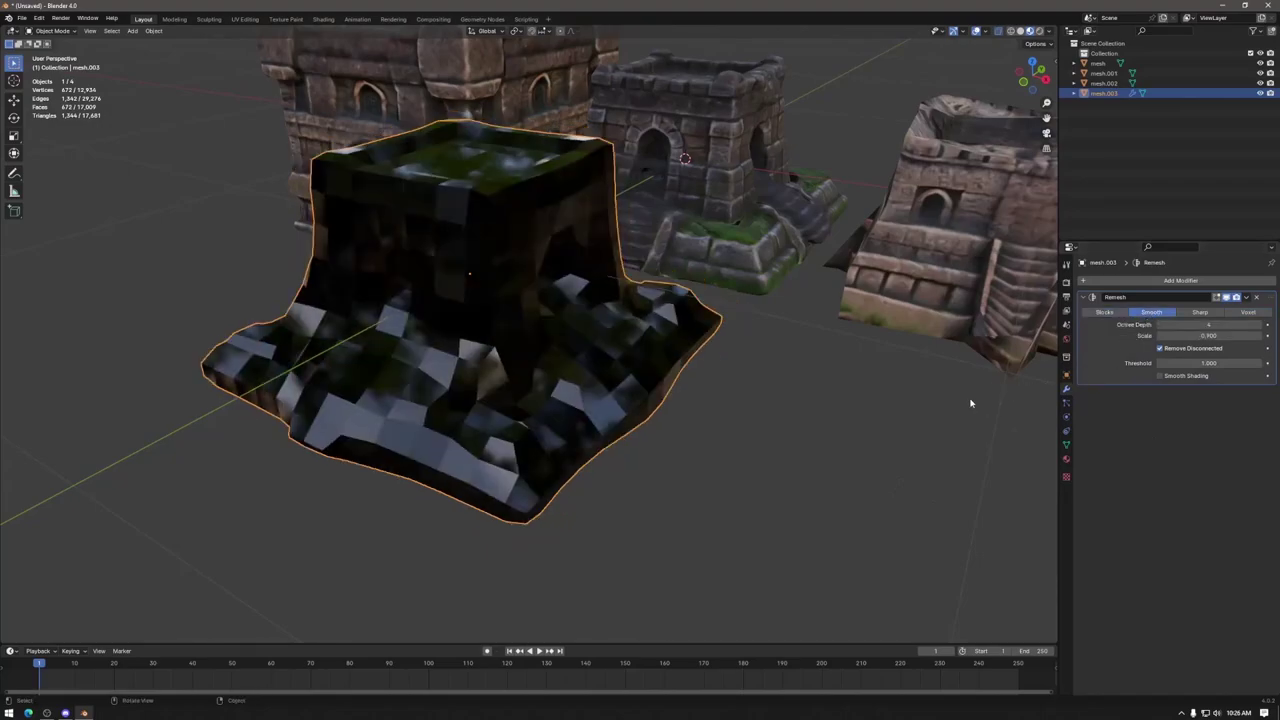
pyautogui.click(1160, 325)
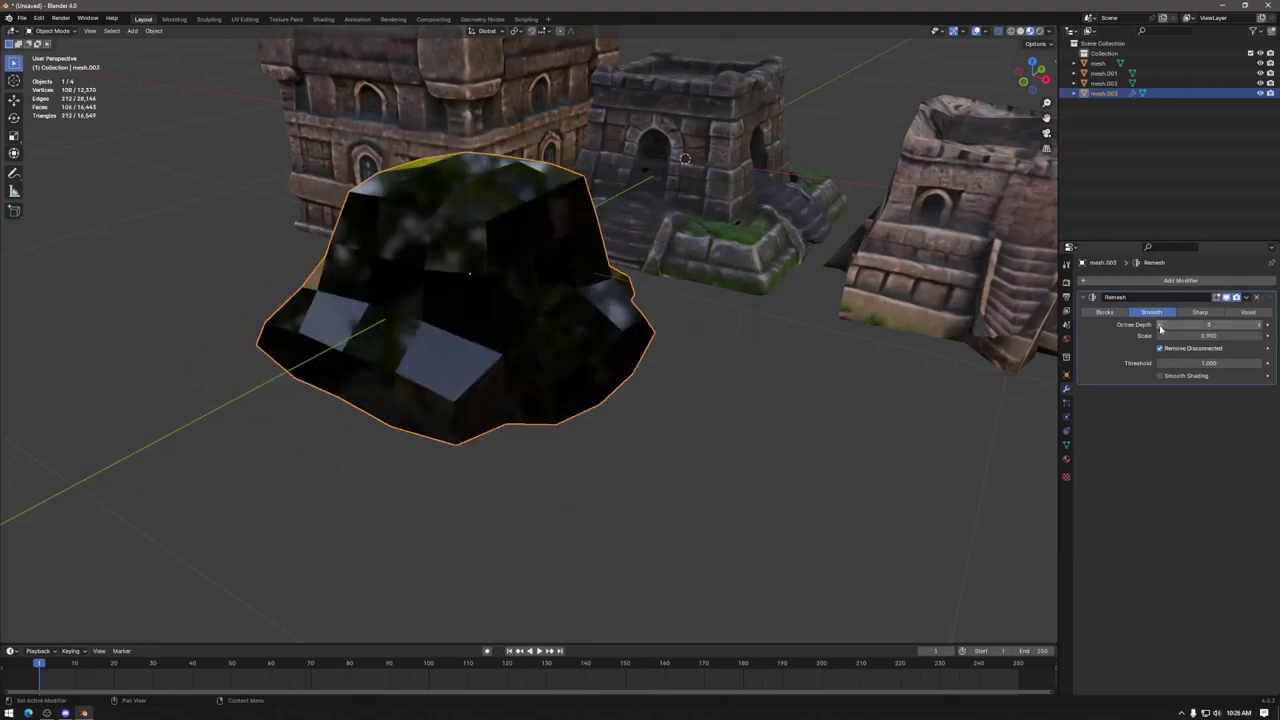
pyautogui.click(1160, 326)
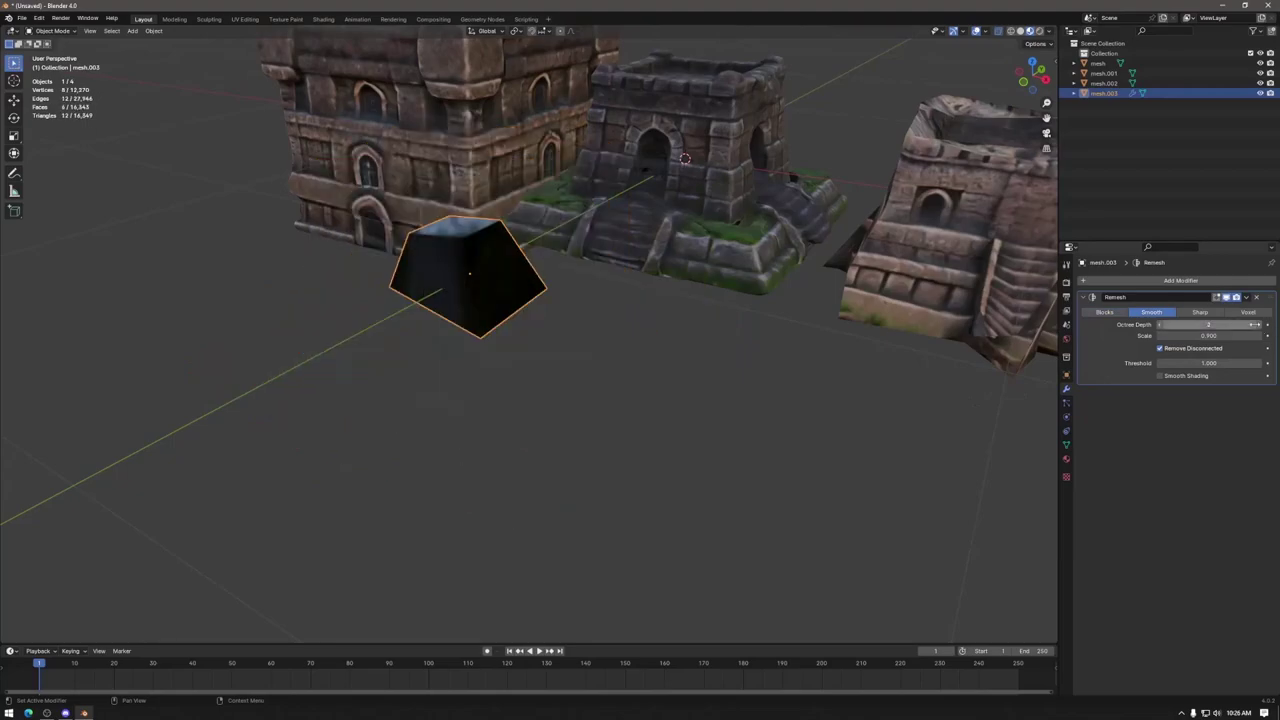
pyautogui.click(1262, 326)
pyautogui.click(1262, 326)
pyautogui.click(1262, 326)
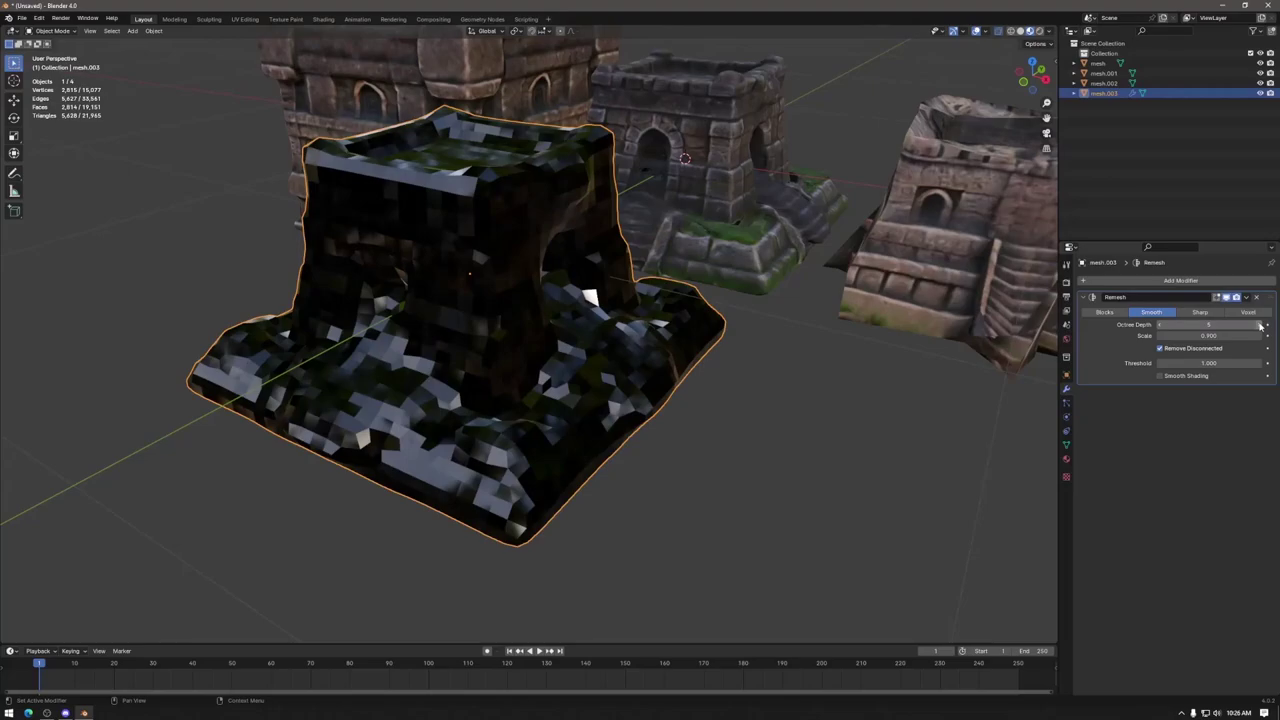
# Step: Switch the Remesh modifier to Sharp mode, raise its Octree Depth by one level, and inspect the duplicate
pyautogui.click(1214, 313)
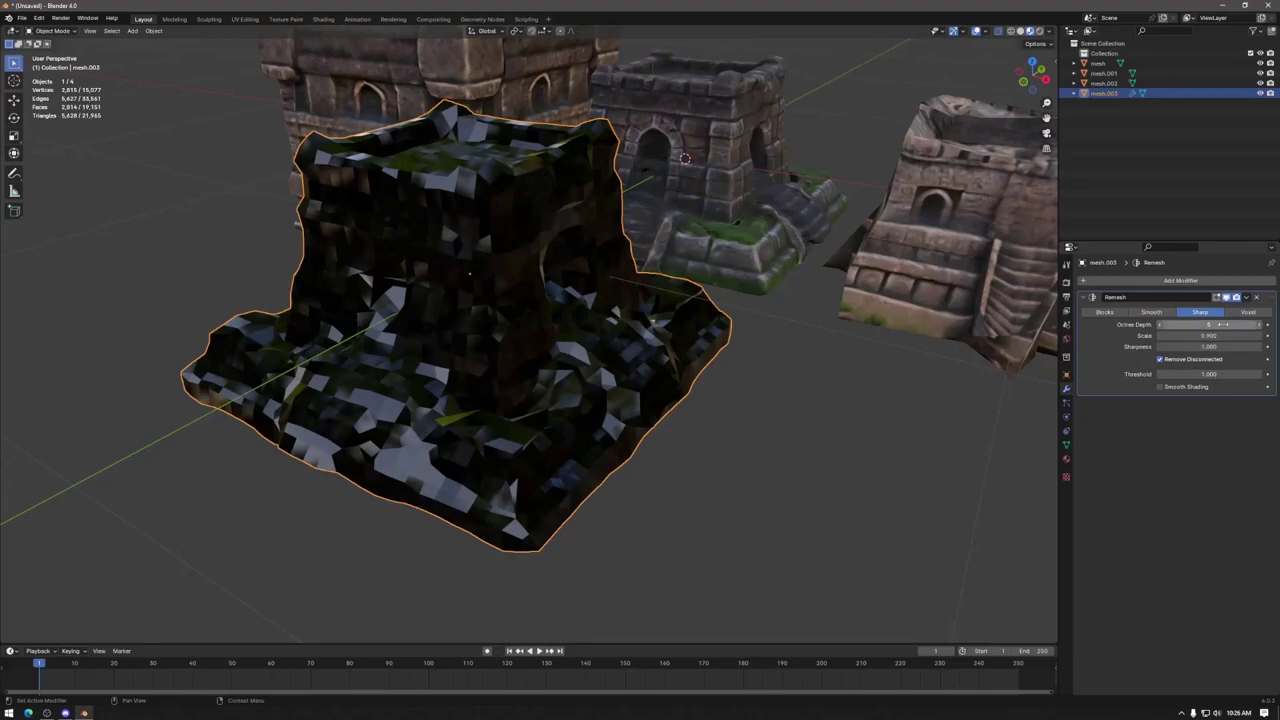
pyautogui.click(1261, 326)
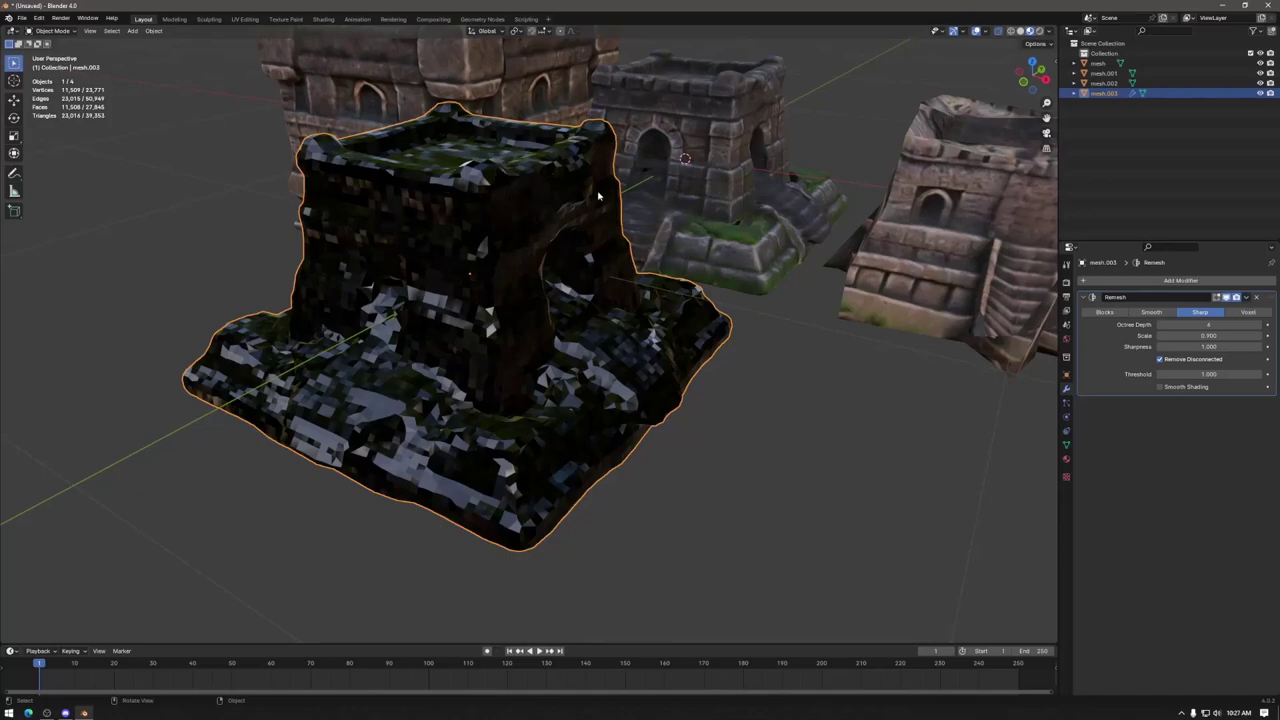
pyautogui.moveTo(738, 412); pyautogui.dragTo(970, 391, button='middle')
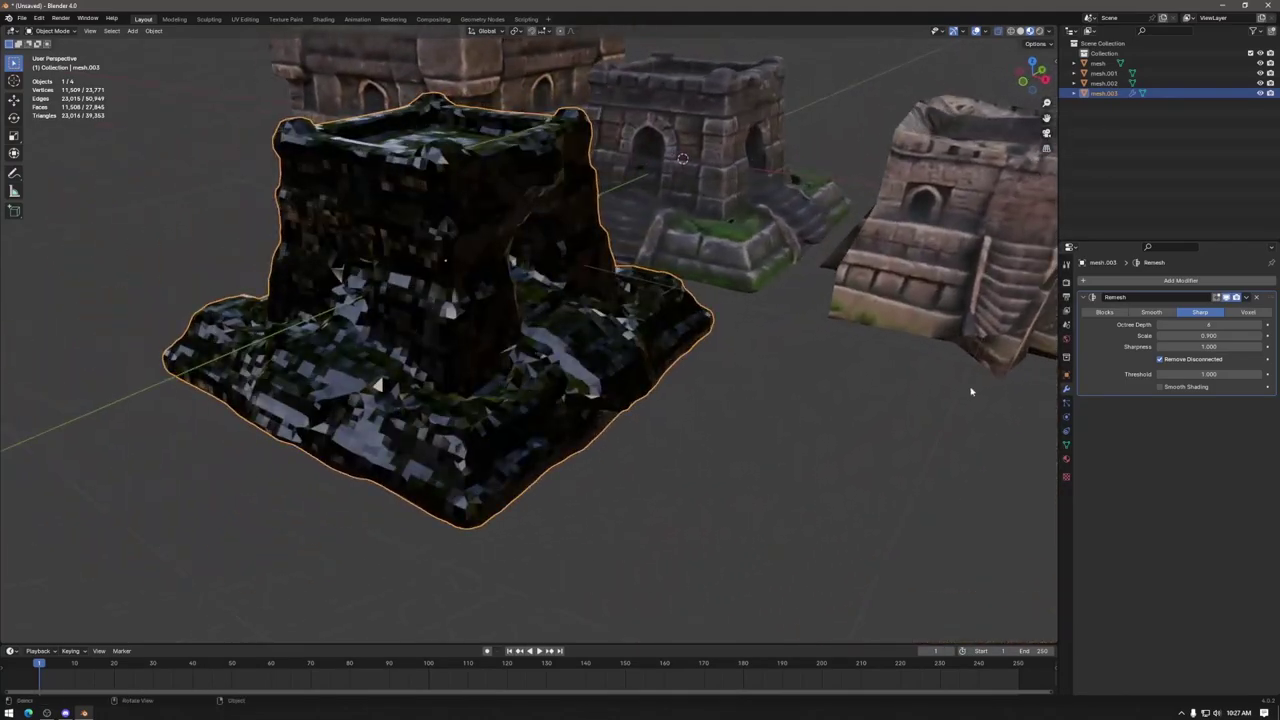
# Step: Remove the Remesh modifier from the duplicate and inspect its original textured geometry beside the other buildings from several sides
pyautogui.click(1256, 298)
pyautogui.moveTo(746, 403)
pyautogui.mouseDown(button='middle')
pyautogui.moveTo(736, 406)
pyautogui.moveTo(760, 428)
pyautogui.moveTo(749, 428)
pyautogui.moveTo(760, 423)
pyautogui.mouseUp(button='middle')
pyautogui.scroll(-5, 740, 406)
pyautogui.scroll(4, 751, 427)
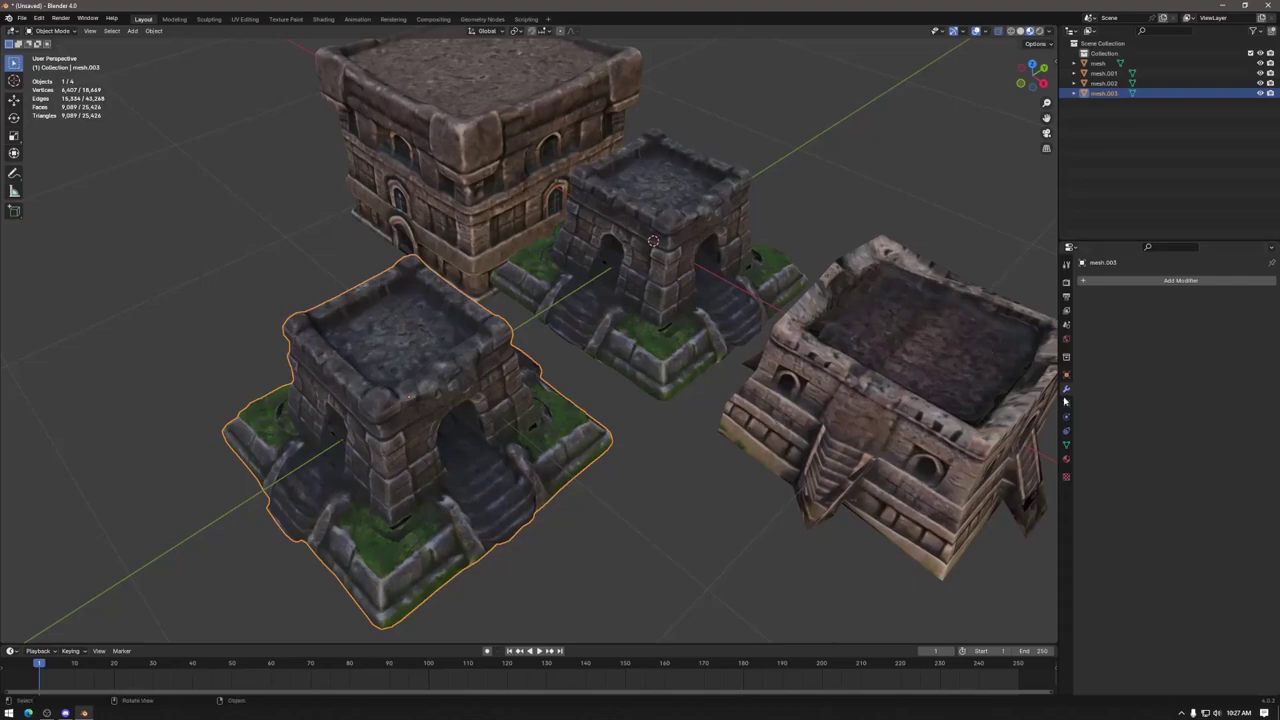
pyautogui.moveTo(950, 400)
pyautogui.mouseDown(button='middle')
pyautogui.moveTo(743, 429)
pyautogui.moveTo(934, 400)
pyautogui.mouseUp(button='middle')
pyautogui.scroll(-3, 859, 428)
pyautogui.scroll(5, 756, 440)
pyautogui.scroll(3, 740, 430)
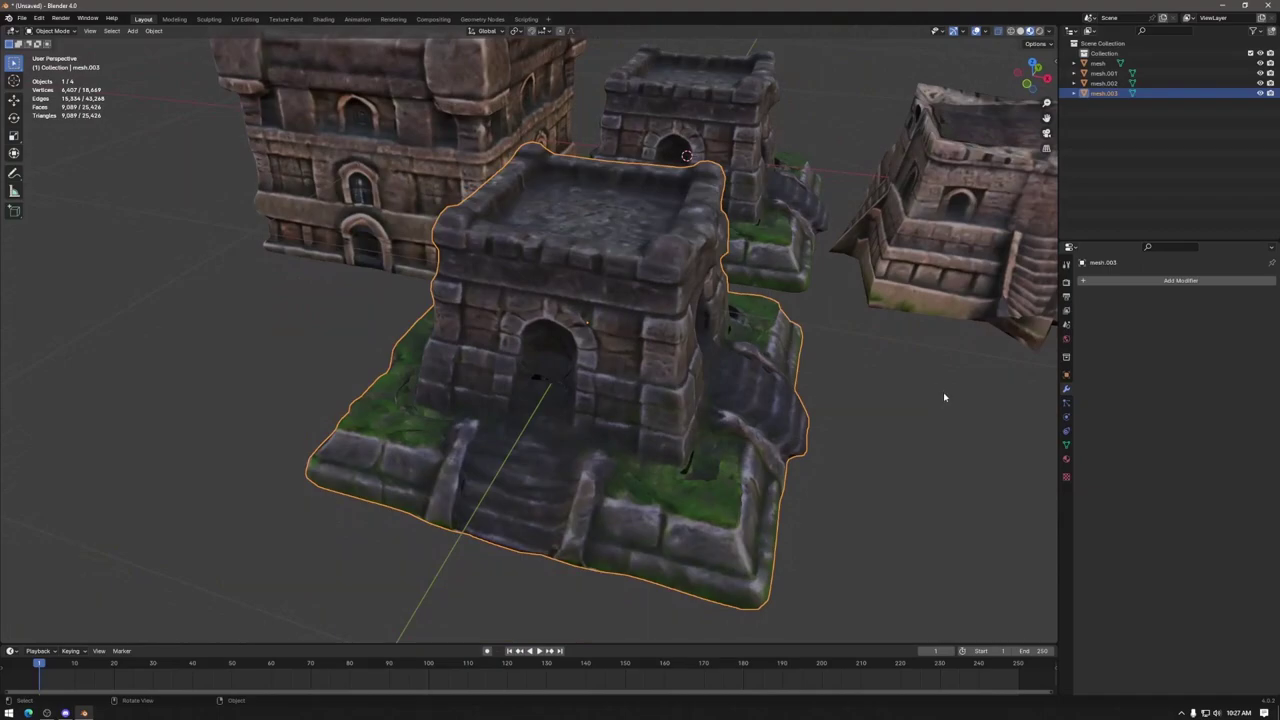
pyautogui.moveTo(728, 404); pyautogui.dragTo(792, 336, button='middle')
pyautogui.scroll(2, 756, 371)
pyautogui.scroll(2, 752, 378)
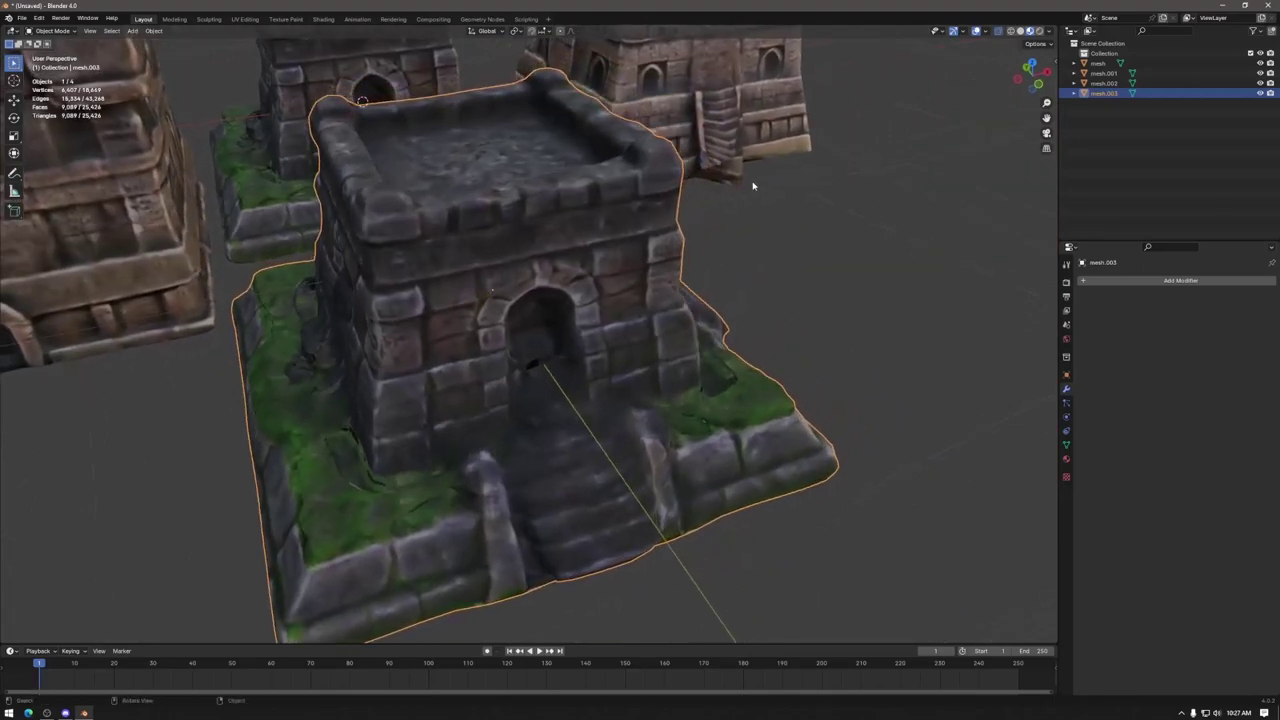
# Step: Add a mesh cube to the scene at the 3D cursor
pyautogui.click(132, 31)
pyautogui.moveTo(135, 41)
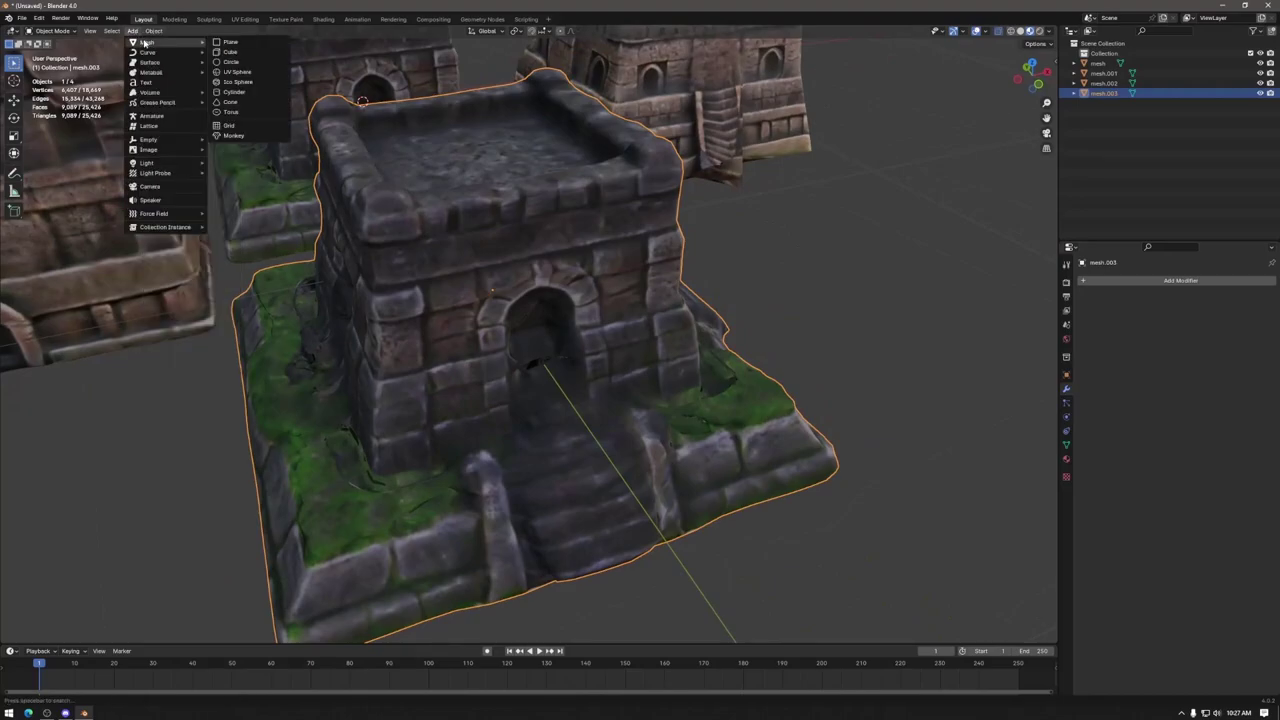
pyautogui.click(229, 48)
pyautogui.scroll(-5, 445, 187)
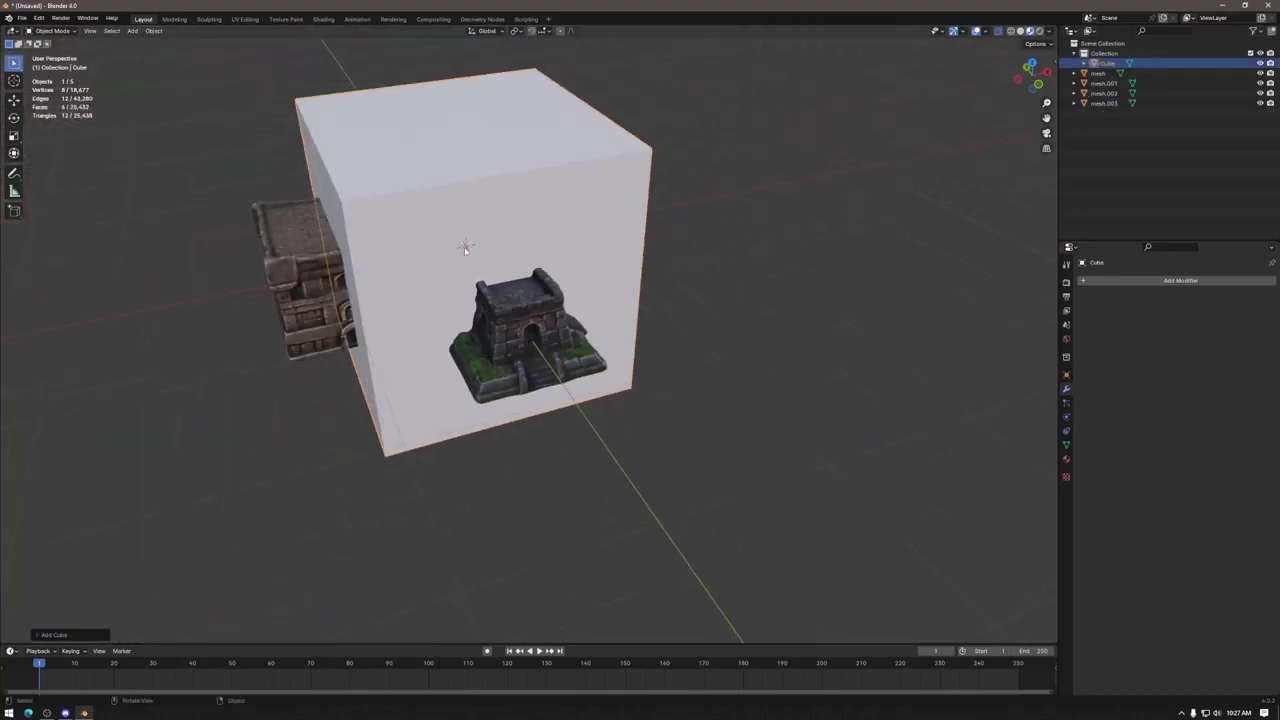
# Step: Delete the cube's lower vertices in Edit Mode so that only its top face remains
pyautogui.press('Tab')
pyautogui.scroll(-1, 601, 287)
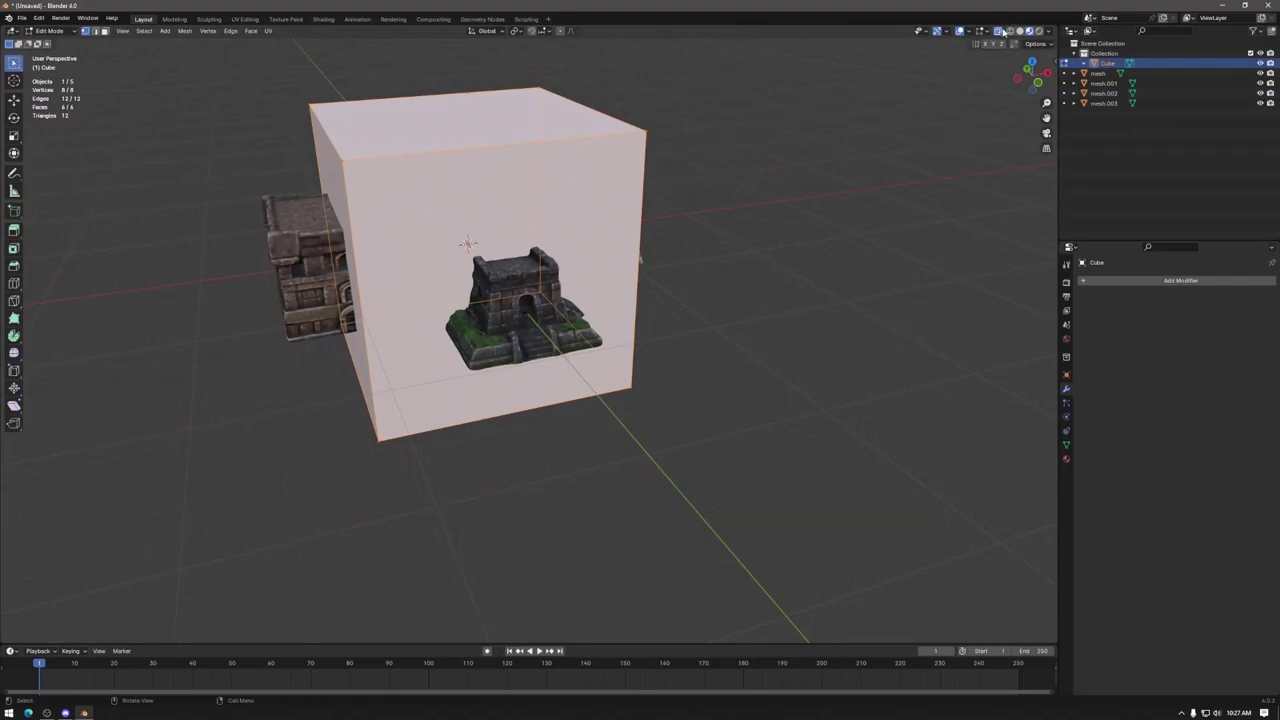
pyautogui.press('KP_1')
pyautogui.moveTo(771, 466); pyautogui.dragTo(257, 166)
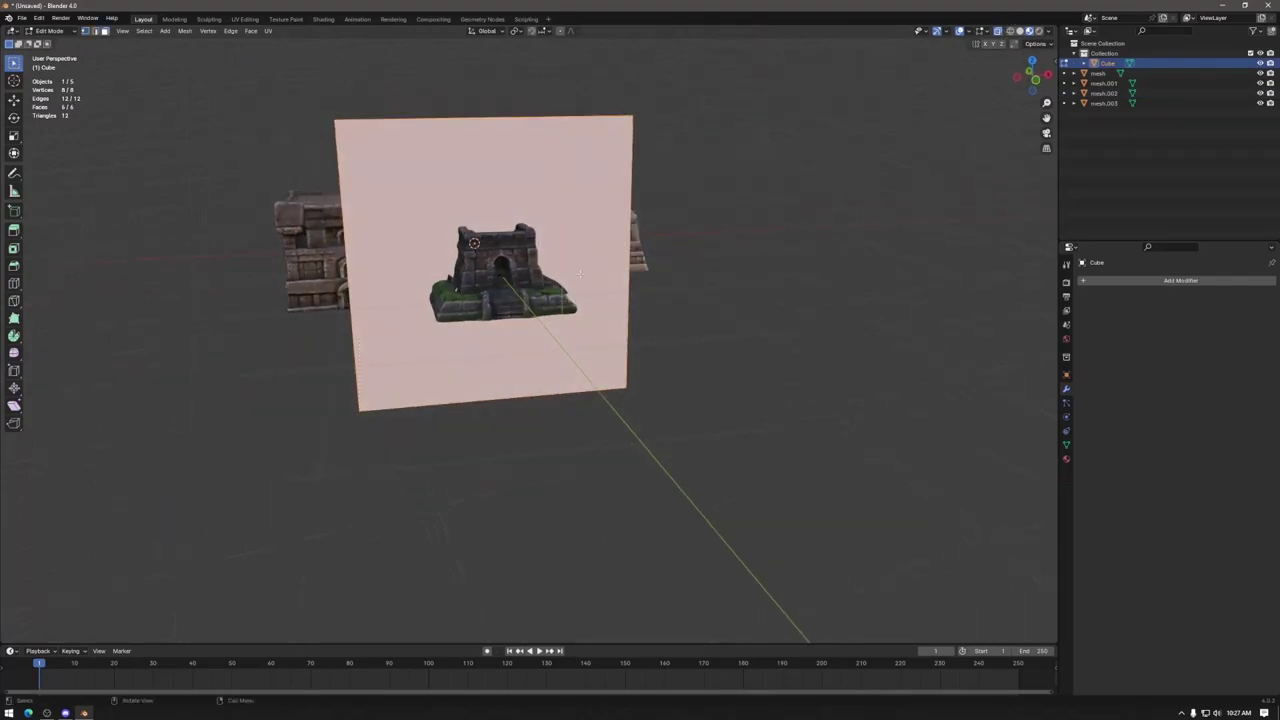
pyautogui.press('x')
pyautogui.click(572, 296)
pyautogui.moveTo(572, 296); pyautogui.dragTo(435, 85, button='middle')
pyautogui.press('a')
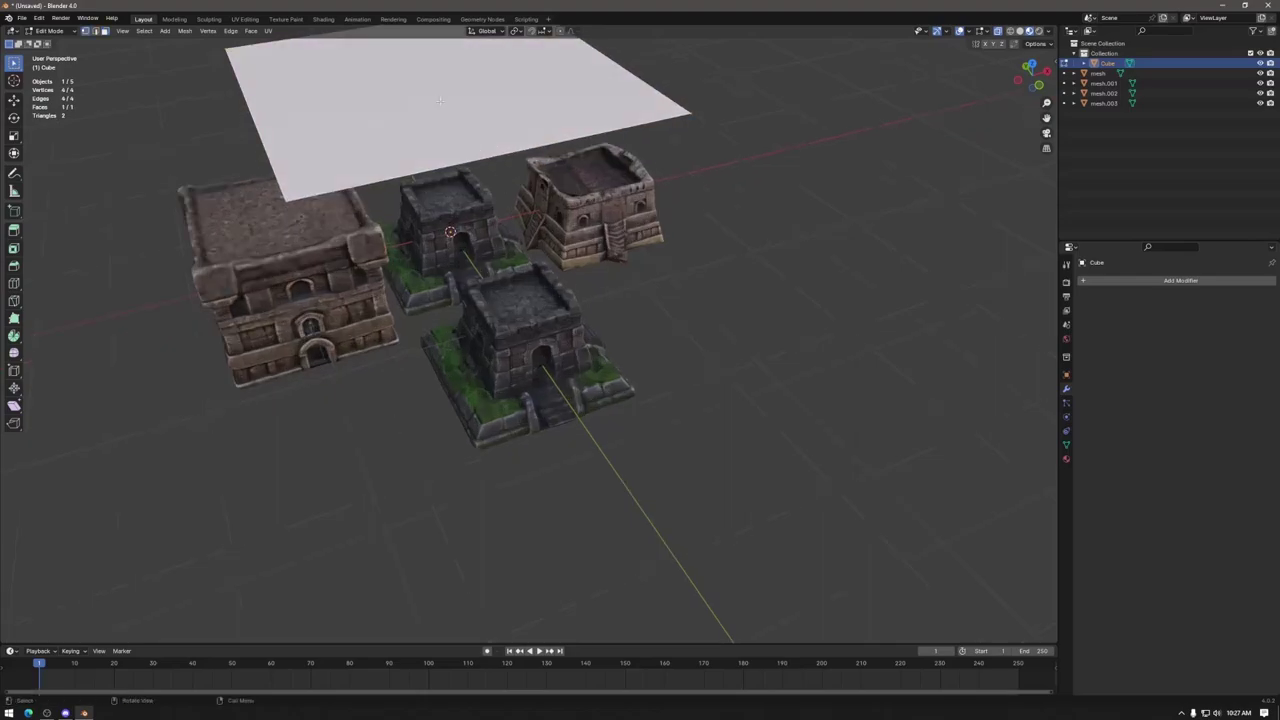
# Step: Set snapping to Face and move the plane's front corner vertex onto the duplicate's near roof corner
pyautogui.click(293, 199)
pyautogui.click(547, 31)
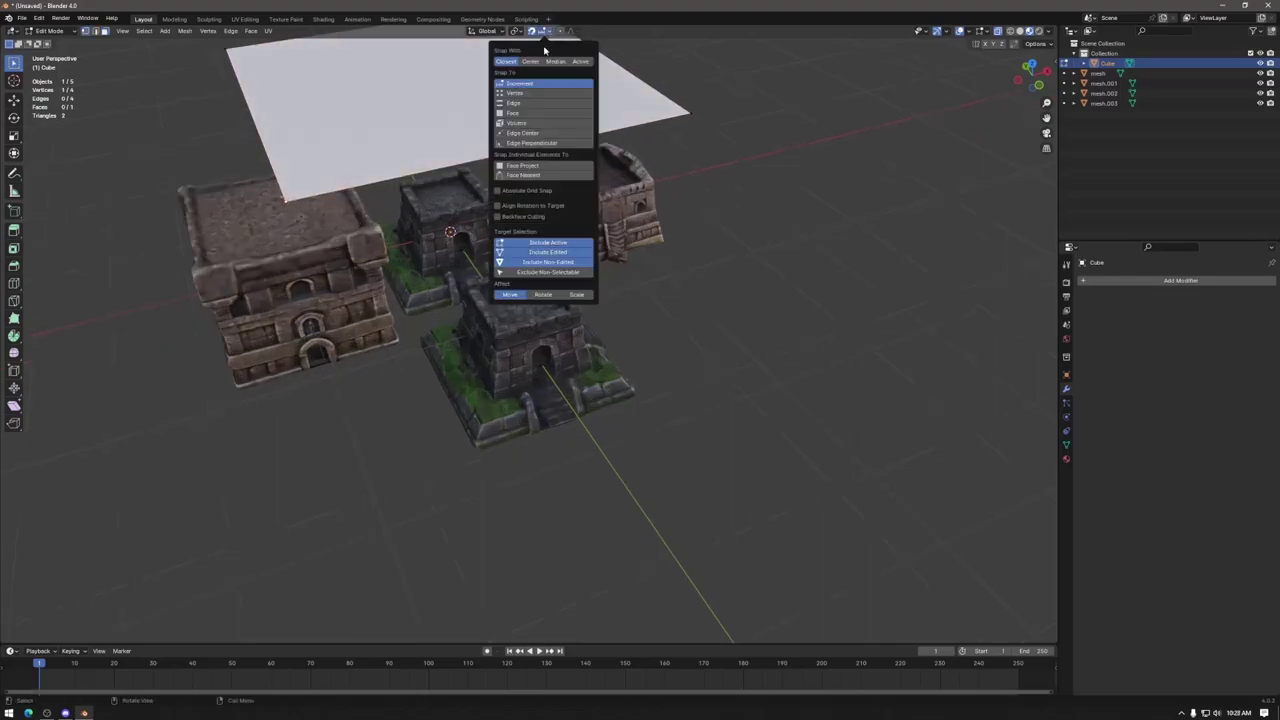
pyautogui.click(515, 115)
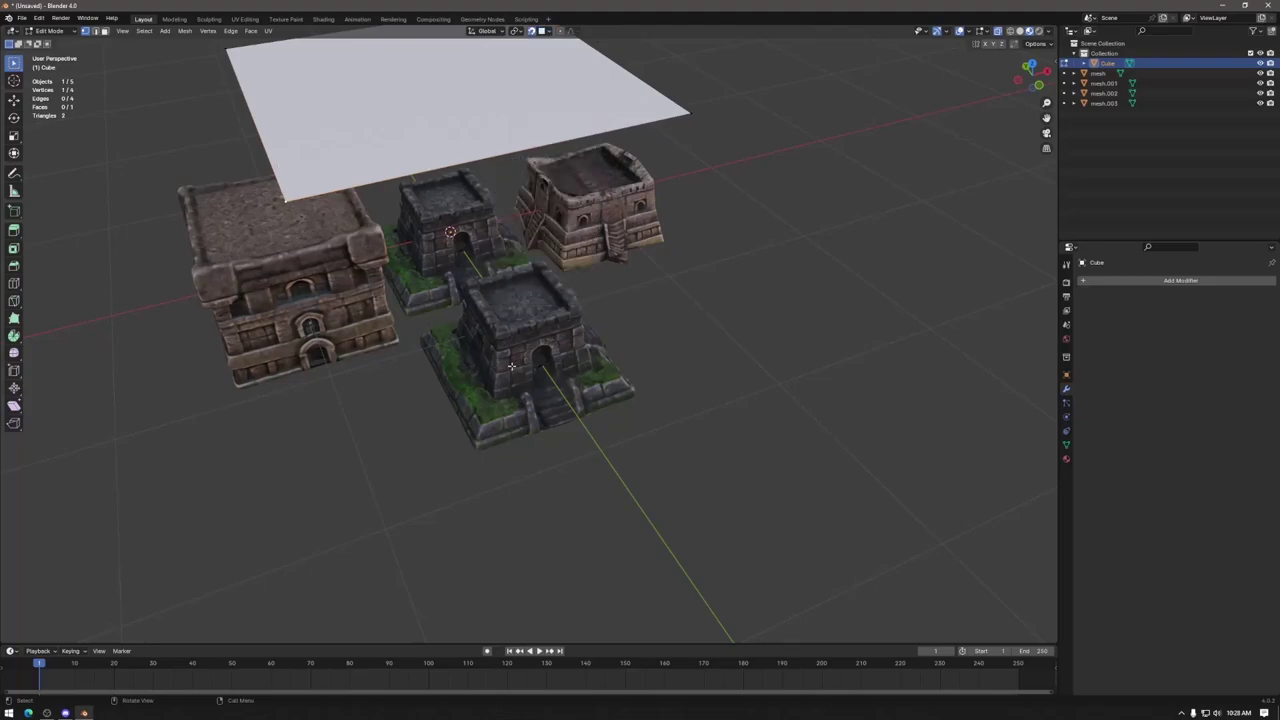
pyautogui.press('g')
pyautogui.click(499, 329)
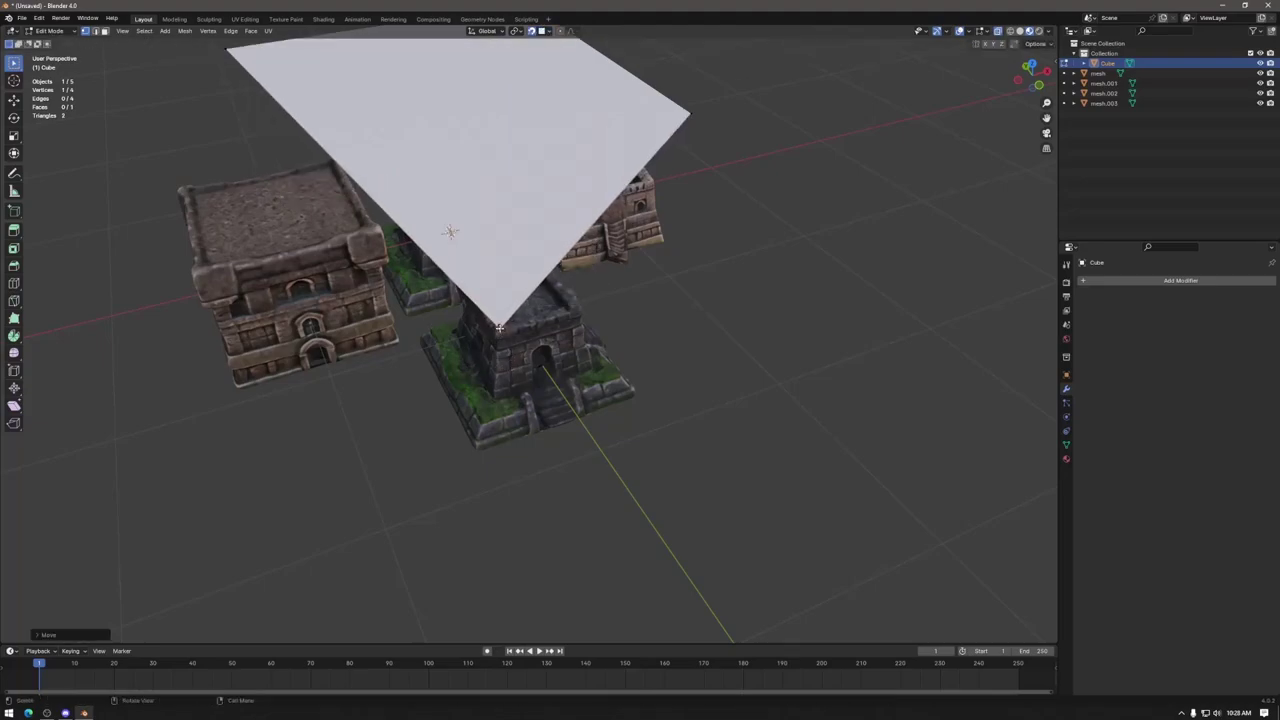
# Step: Move the plane's three remaining corner vertices onto the duplicate's roof near the same front corner
pyautogui.click(687, 108)
pyautogui.press('g')
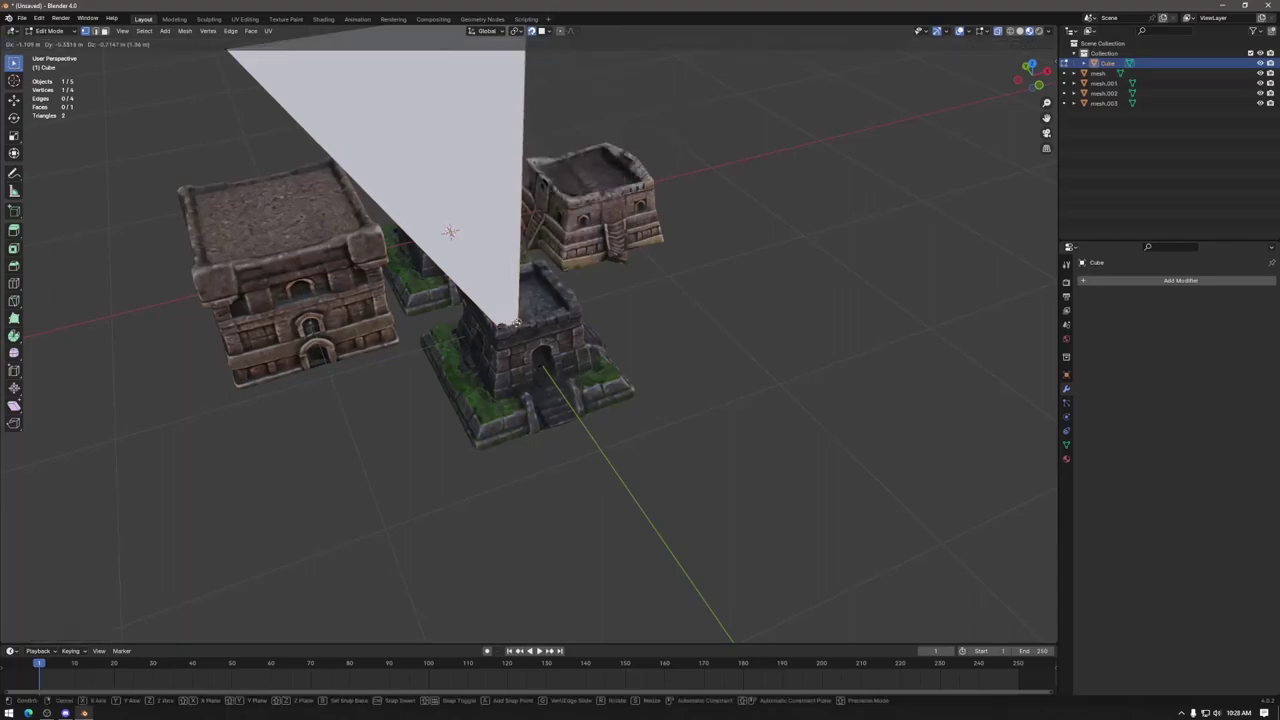
pyautogui.click(553, 225)
pyautogui.moveTo(553, 225); pyautogui.dragTo(541, 96, button='middle')
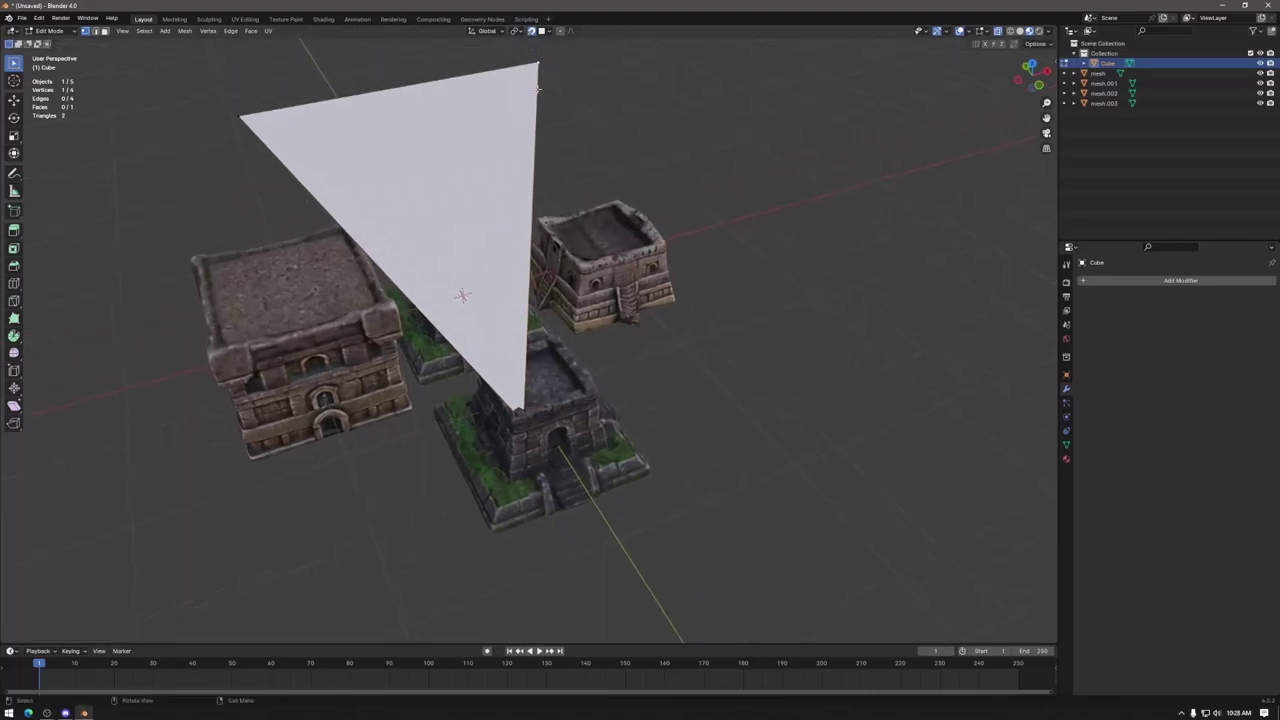
pyautogui.press('g')
pyautogui.click(503, 385)
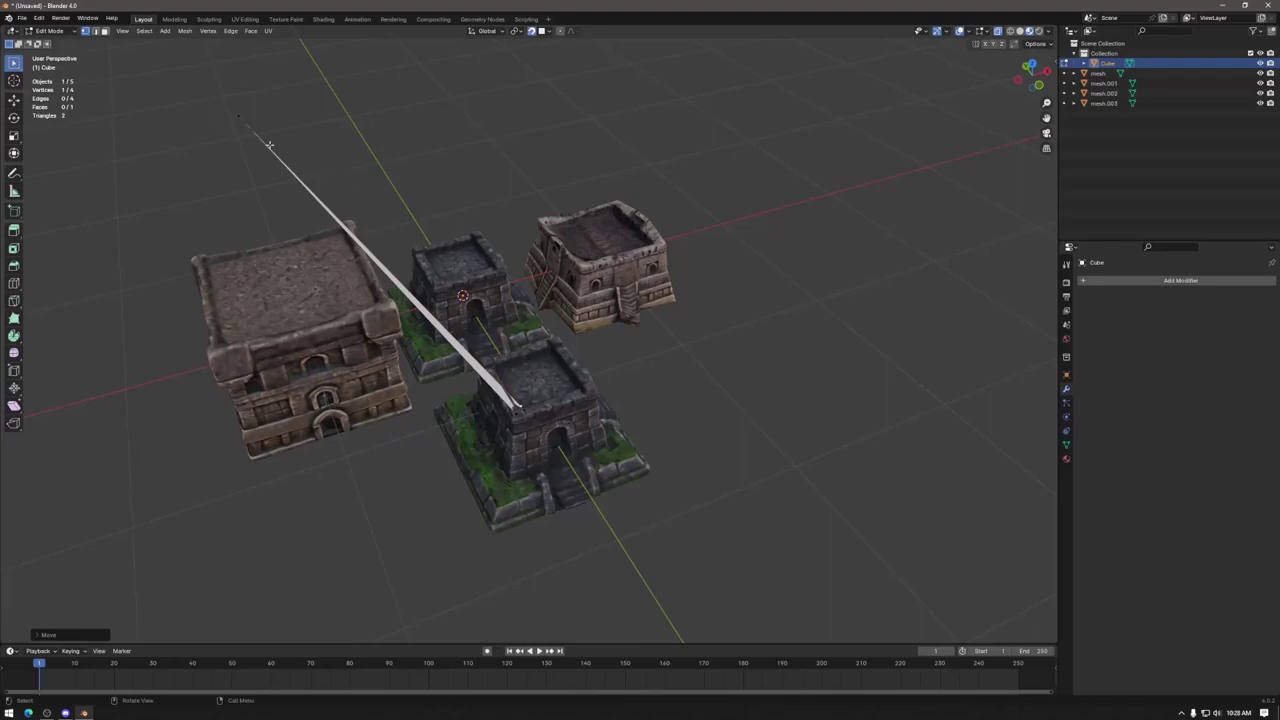
pyautogui.click(237, 117)
pyautogui.press('g')
pyautogui.click(512, 407)
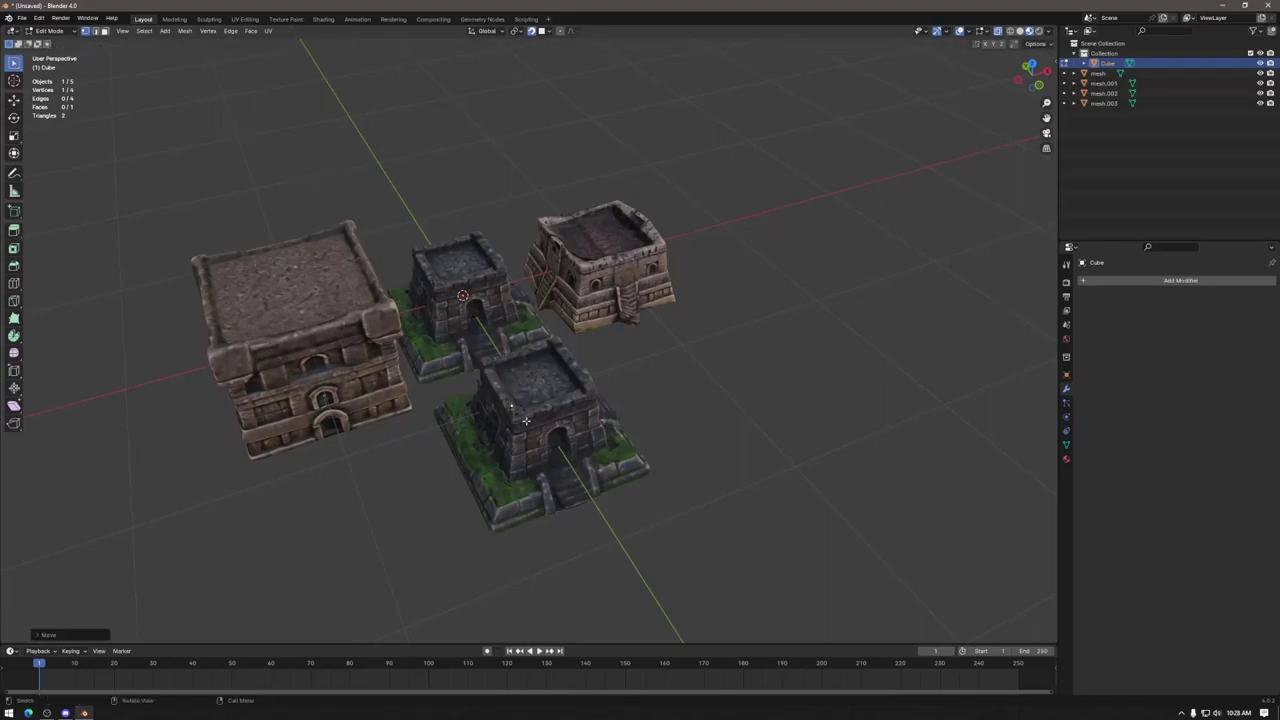
# Step: Reposition the small quad's corner vertices so they sit on the top of the duplicate building's front roof corner
pyautogui.scroll(8, 525, 420)
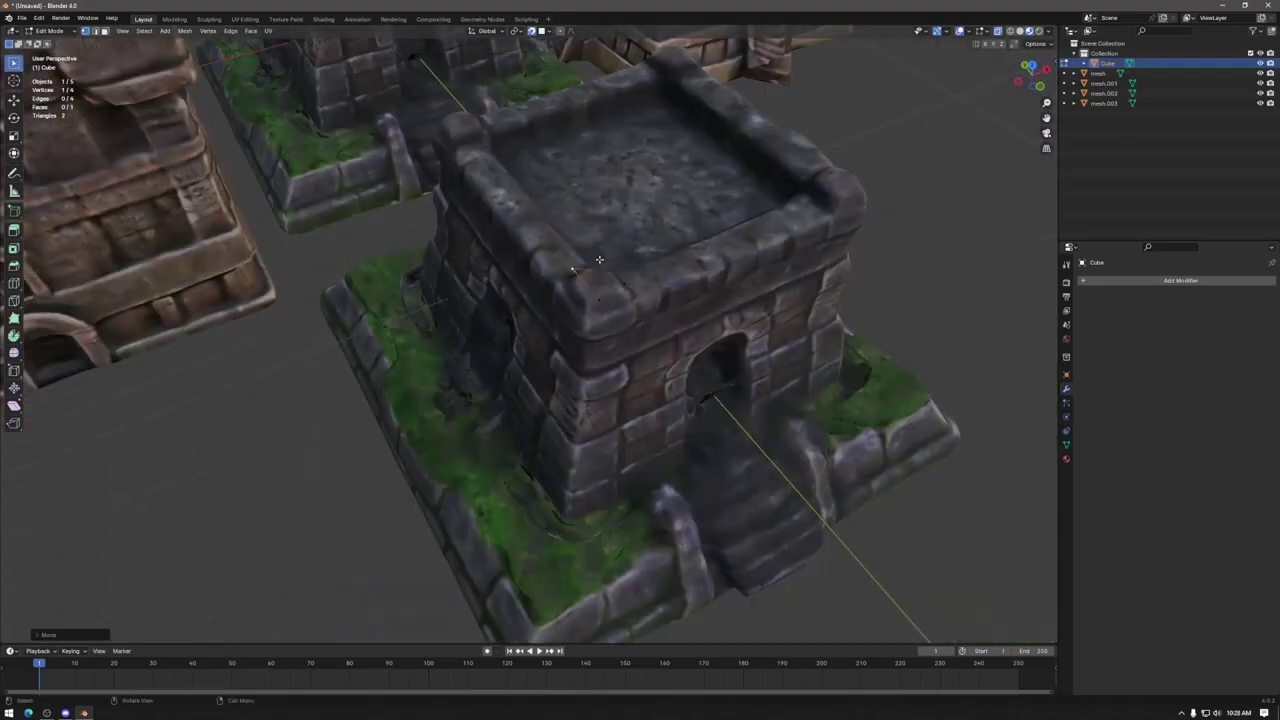
pyautogui.click(598, 300)
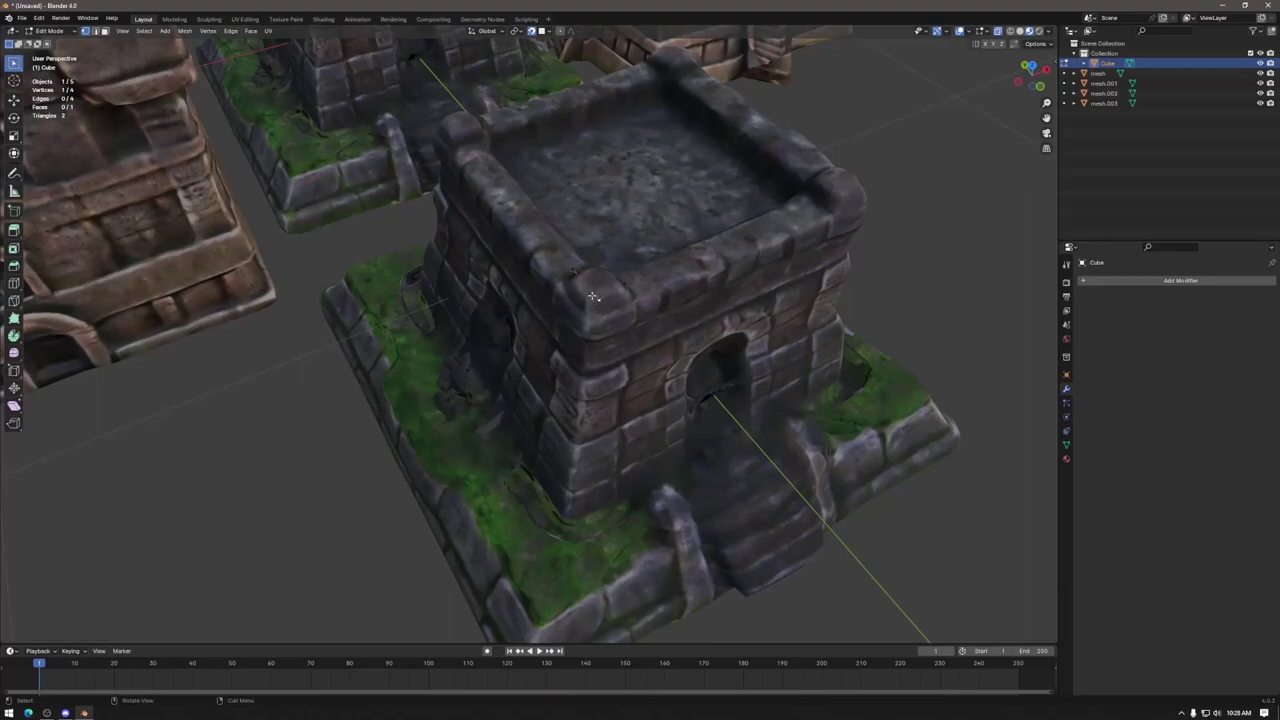
pyautogui.press('g')
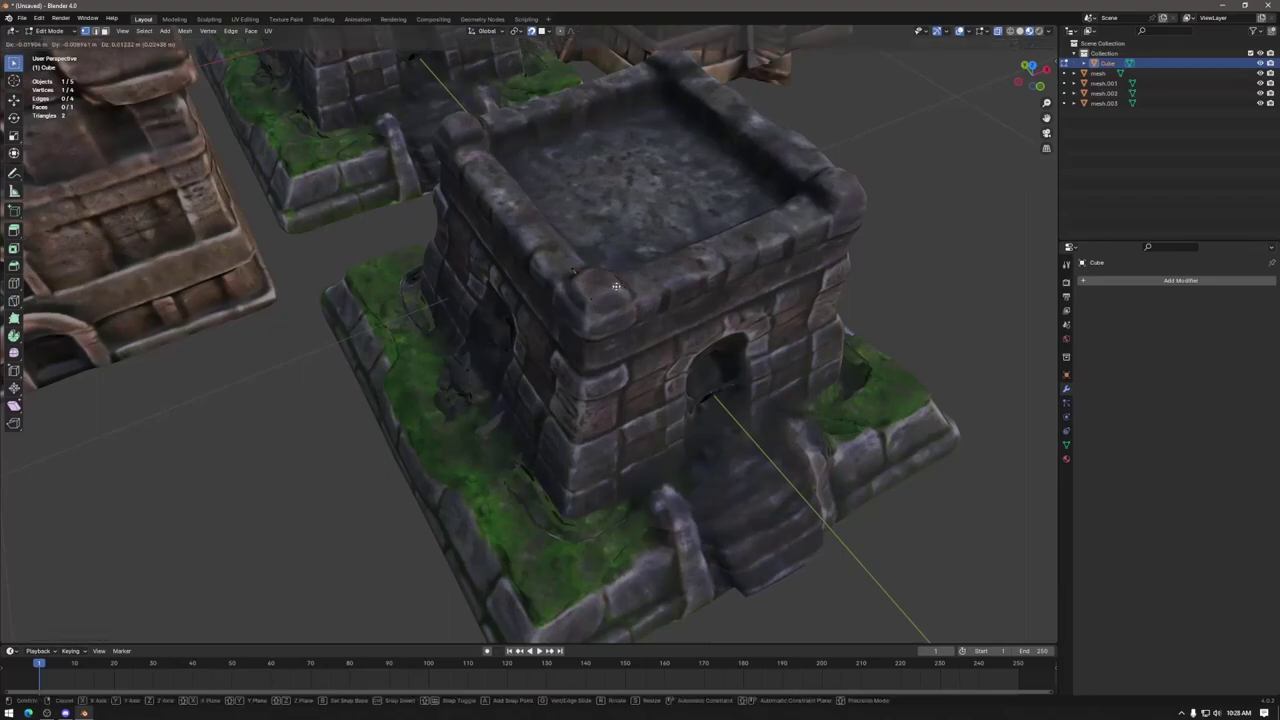
pyautogui.click(616, 286)
pyautogui.moveTo(601, 273); pyautogui.dragTo(606, 322, button='middle')
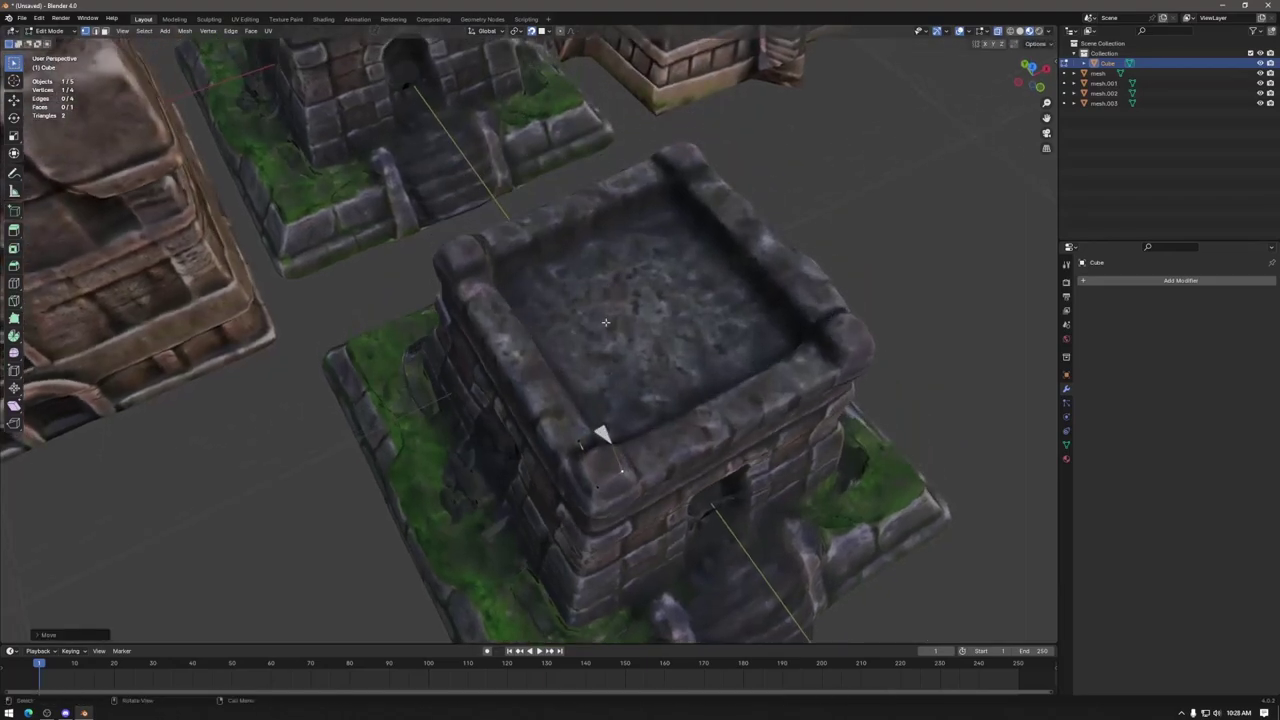
pyautogui.press('g')
pyautogui.click(588, 444)
pyautogui.press('g')
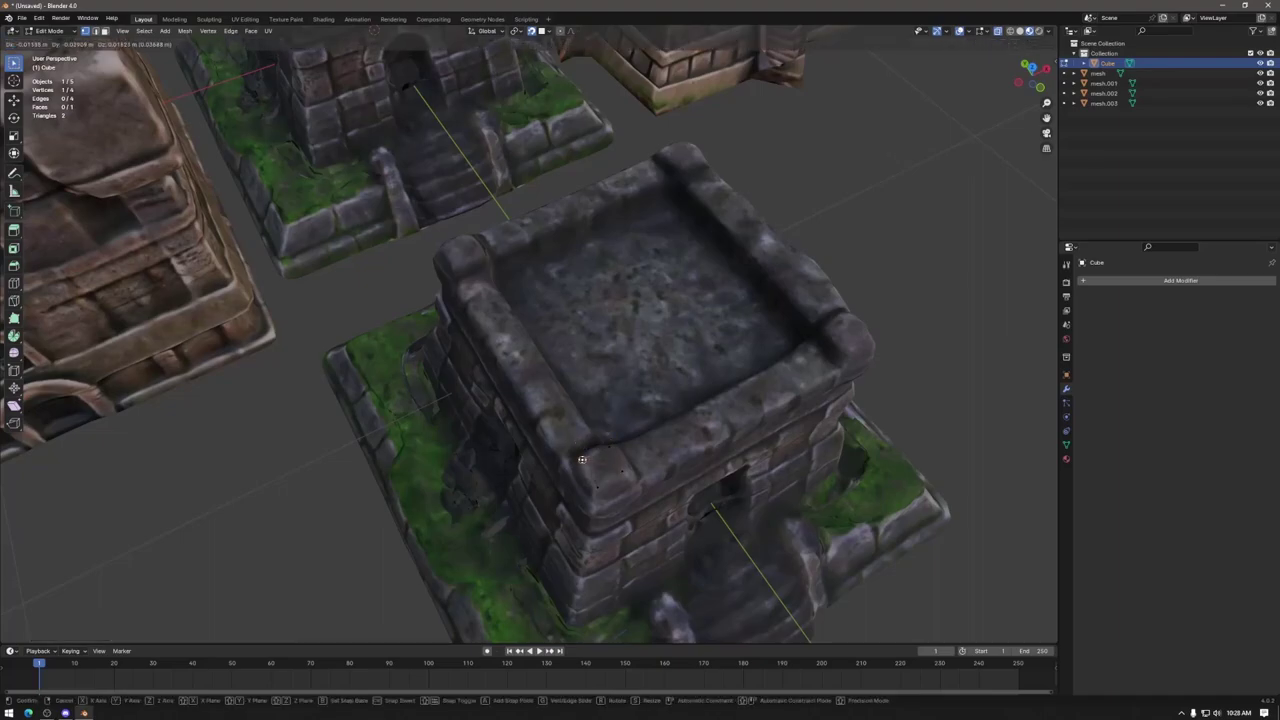
pyautogui.click(582, 459)
pyautogui.moveTo(582, 459); pyautogui.dragTo(590, 286, button='middle')
# Step: Select the quad's front edge and enable In Front in the retopology object's viewport display settings
pyautogui.scroll(5, 591, 288)
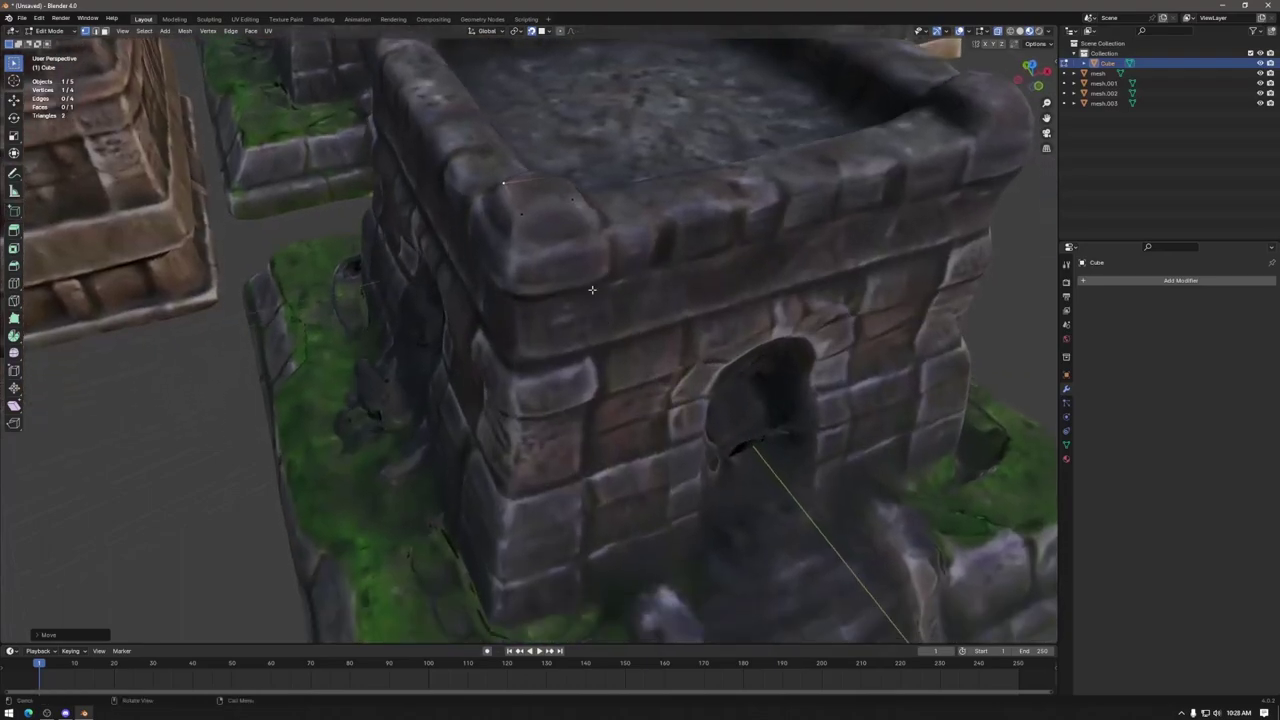
pyautogui.press('2')
pyautogui.click(546, 206)
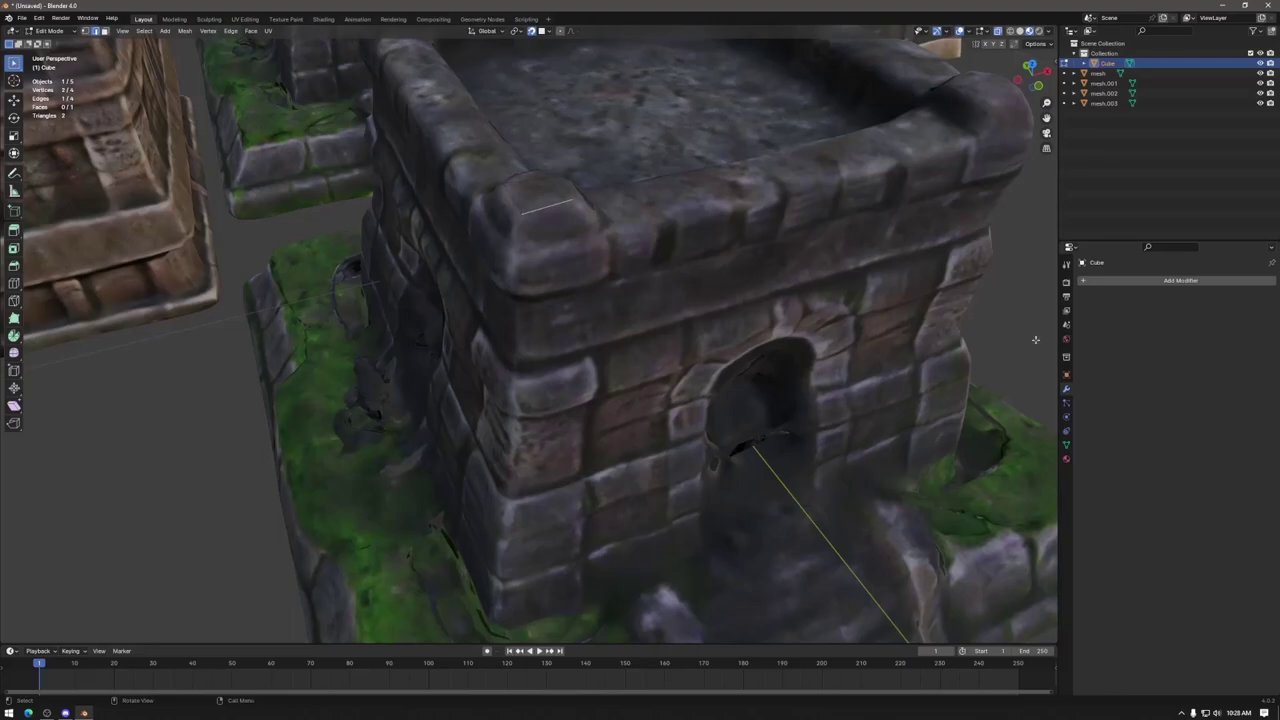
pyautogui.click(1067, 375)
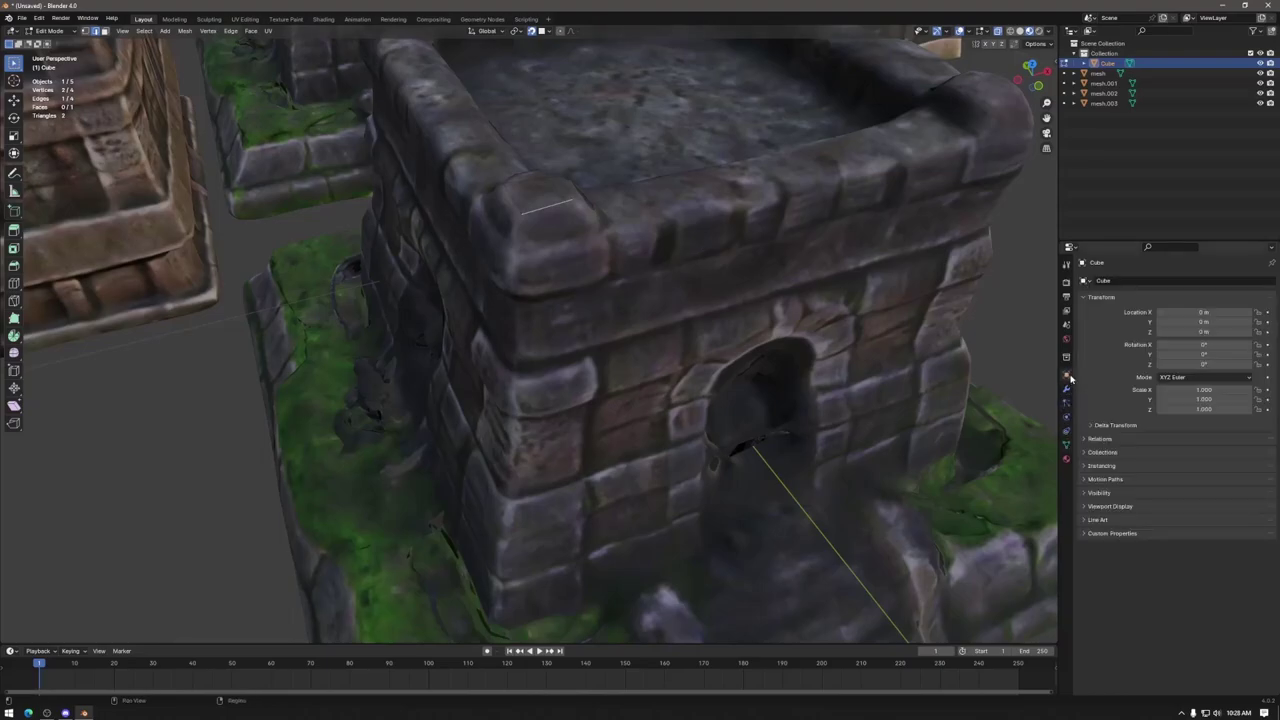
pyautogui.click(1093, 506)
pyautogui.click(1160, 588)
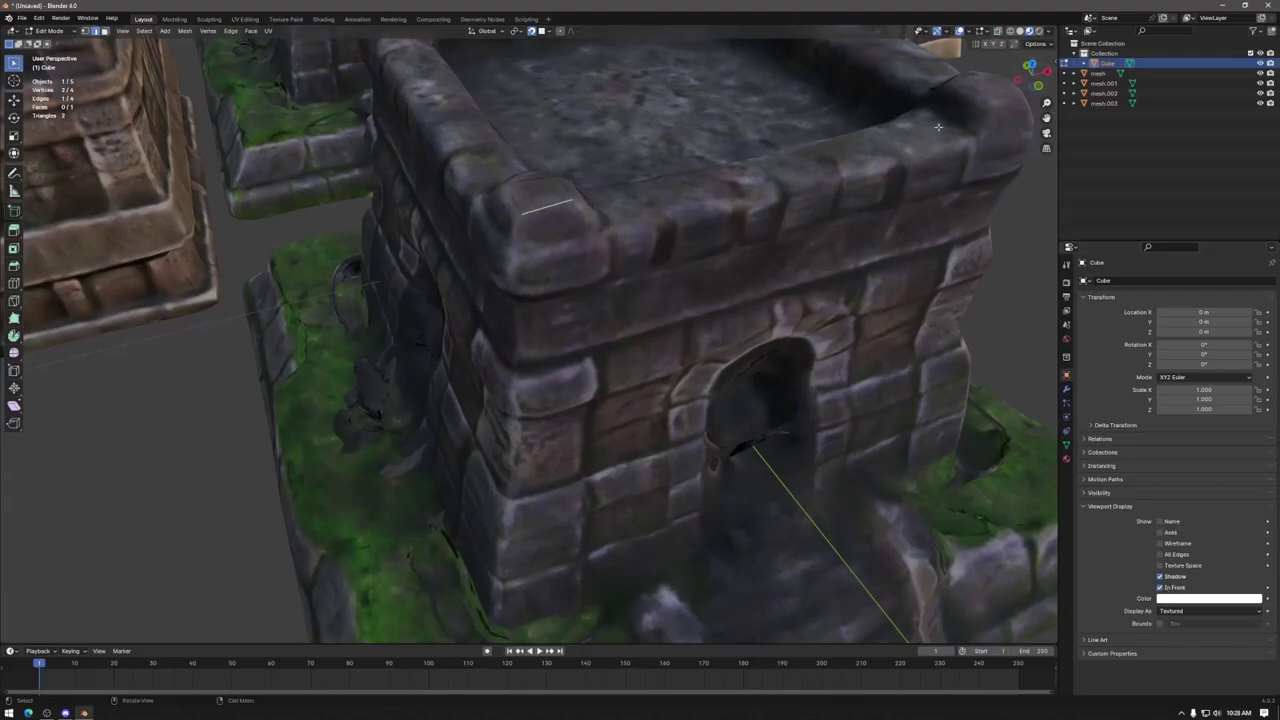
# Step: Compare the viewport shading modes and set the viewport to Solid shading
pyautogui.click(1020, 32)
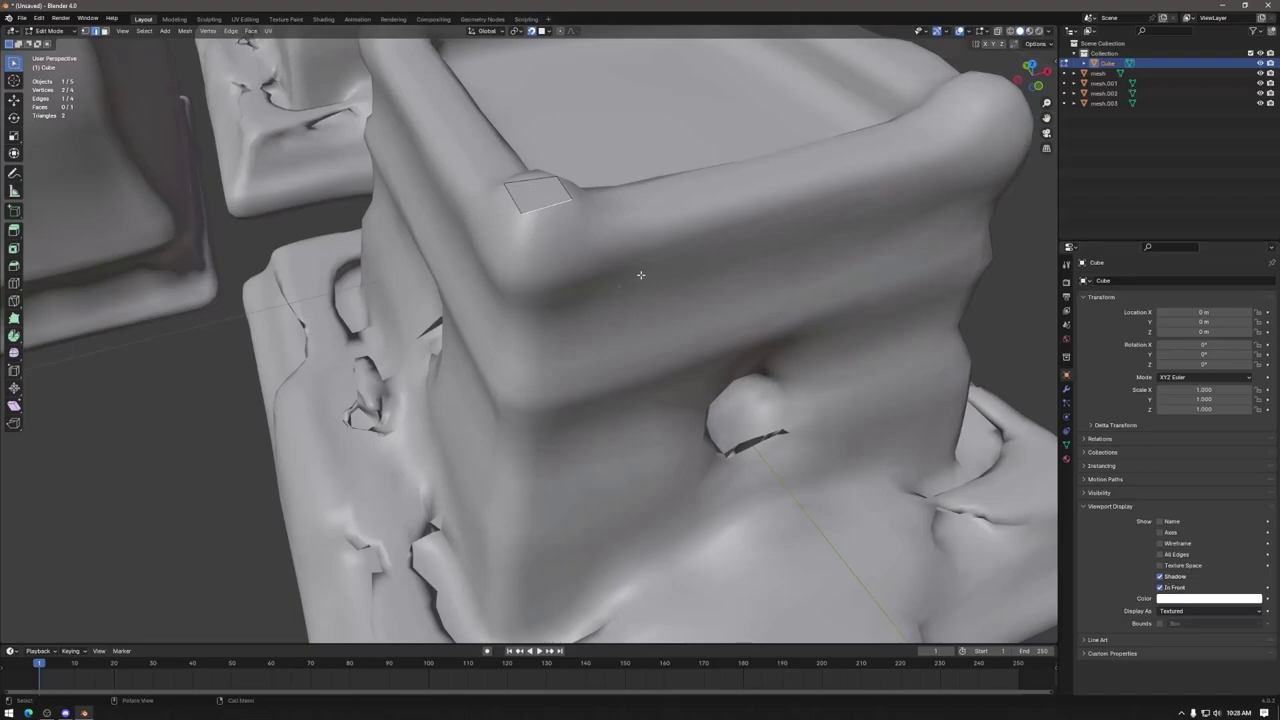
pyautogui.click(1030, 31)
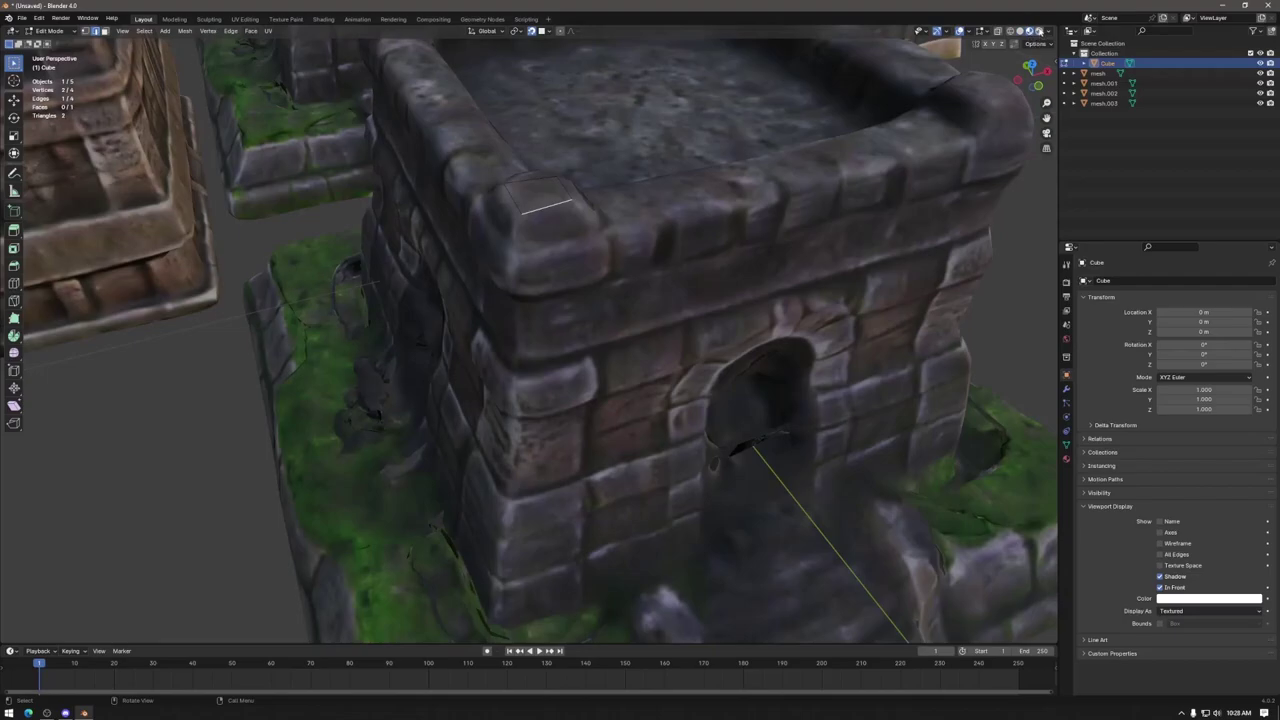
pyautogui.click(1038, 31)
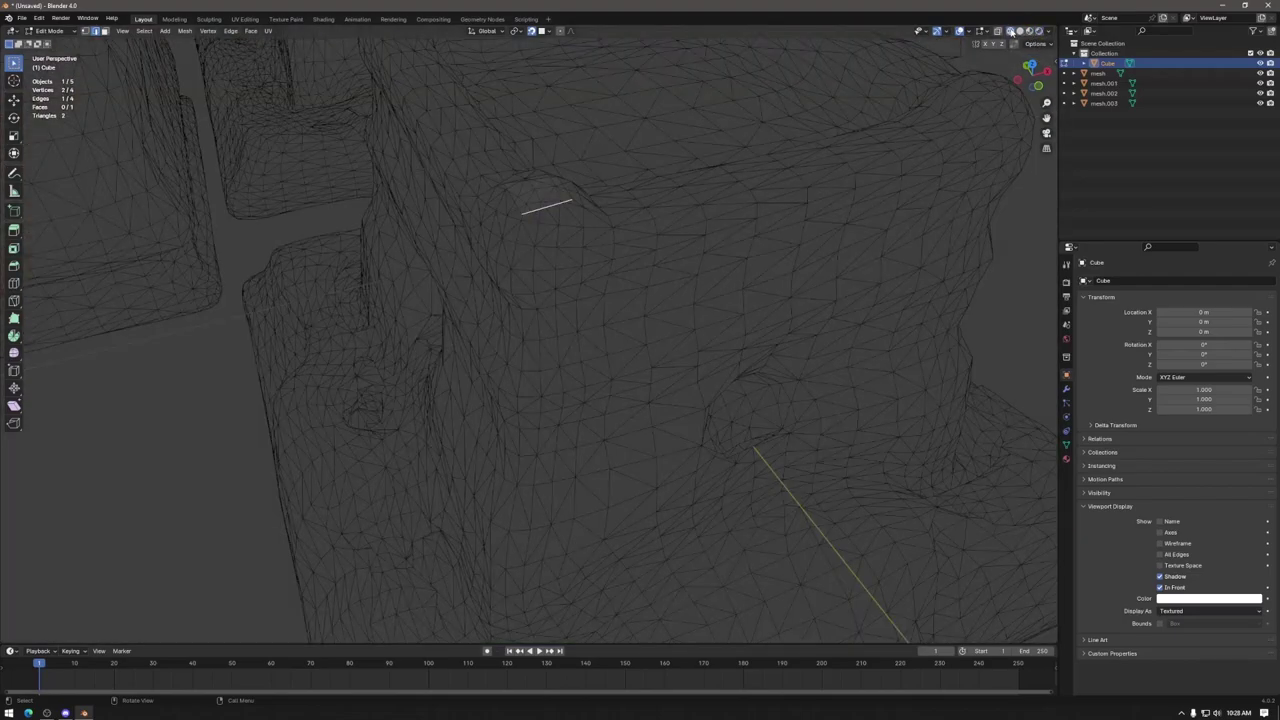
pyautogui.click(1011, 31)
pyautogui.click(1021, 32)
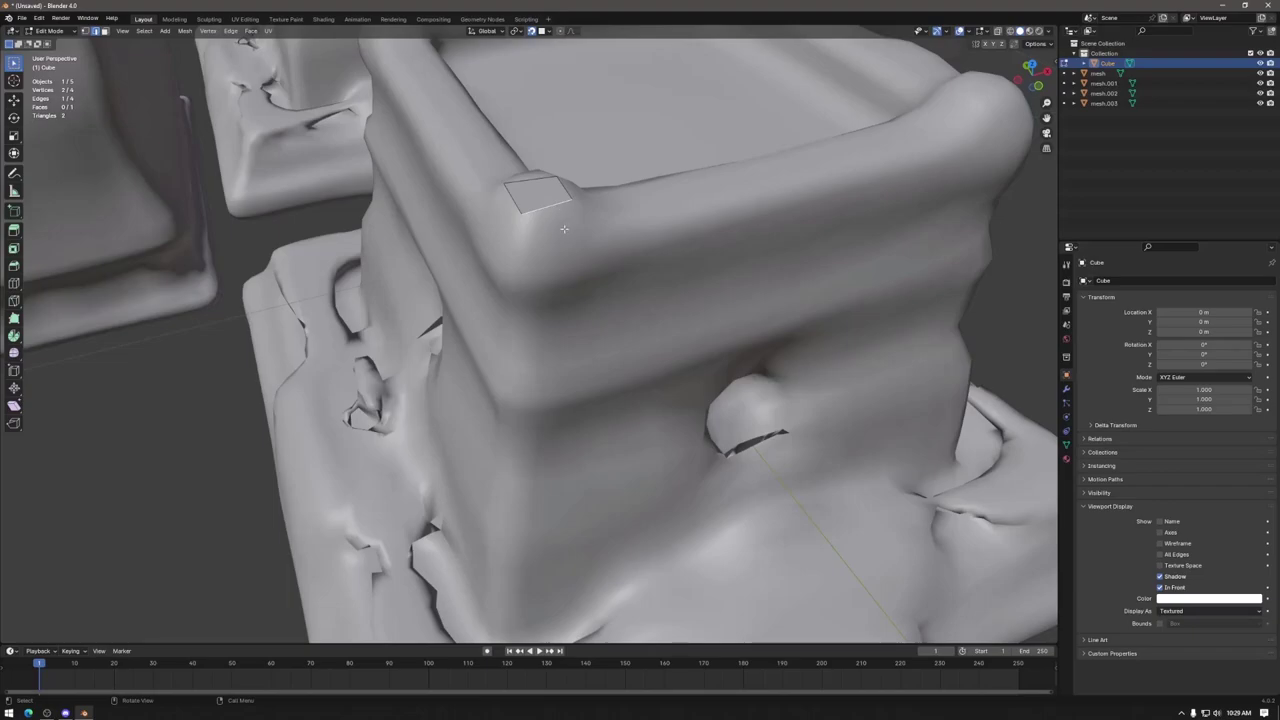
# Step: Extrude the quad's front edge in successive segments down the upper part of the building's front wall
pyautogui.press('e')
pyautogui.click(582, 262)
pyautogui.press('e')
pyautogui.click(583, 320)
pyautogui.press('e')
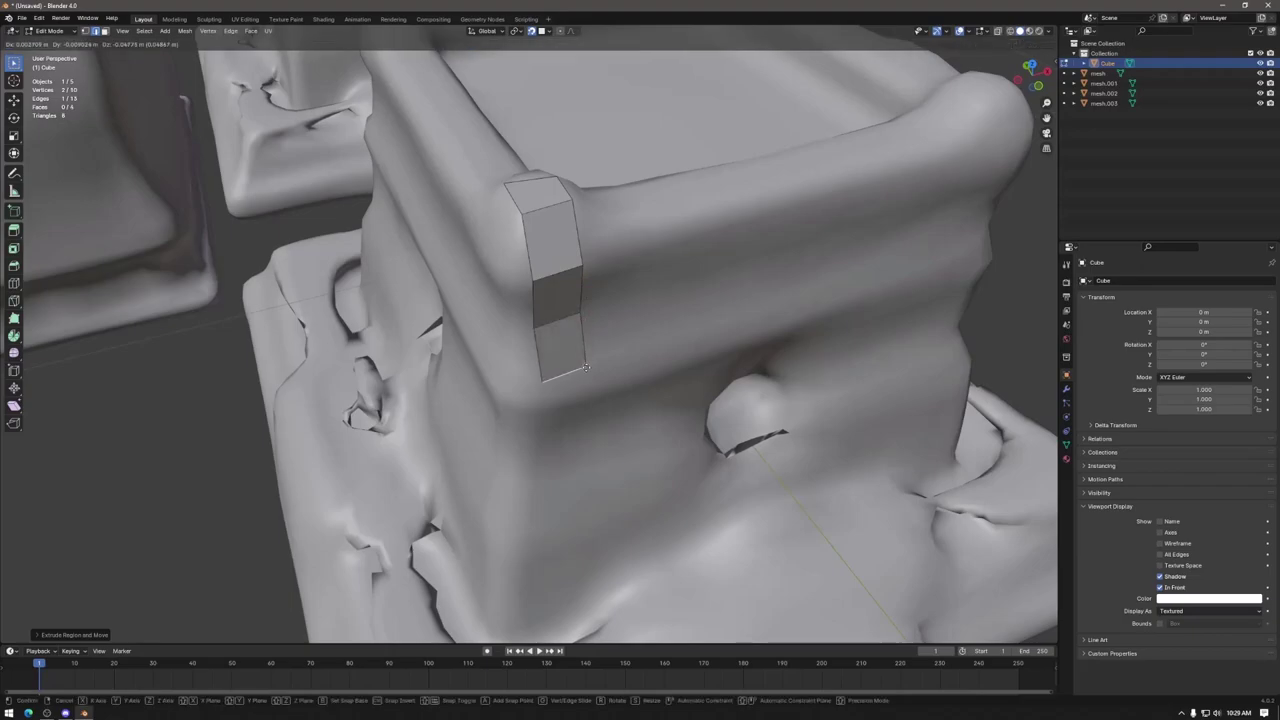
pyautogui.click(585, 440)
pyautogui.moveTo(585, 440); pyautogui.dragTo(615, 355, button='middle')
# Step: Continue extruding the strip down the lower front wall and over the base to its bottom edge
pyautogui.press('e')
pyautogui.click(610, 287)
pyautogui.press('e')
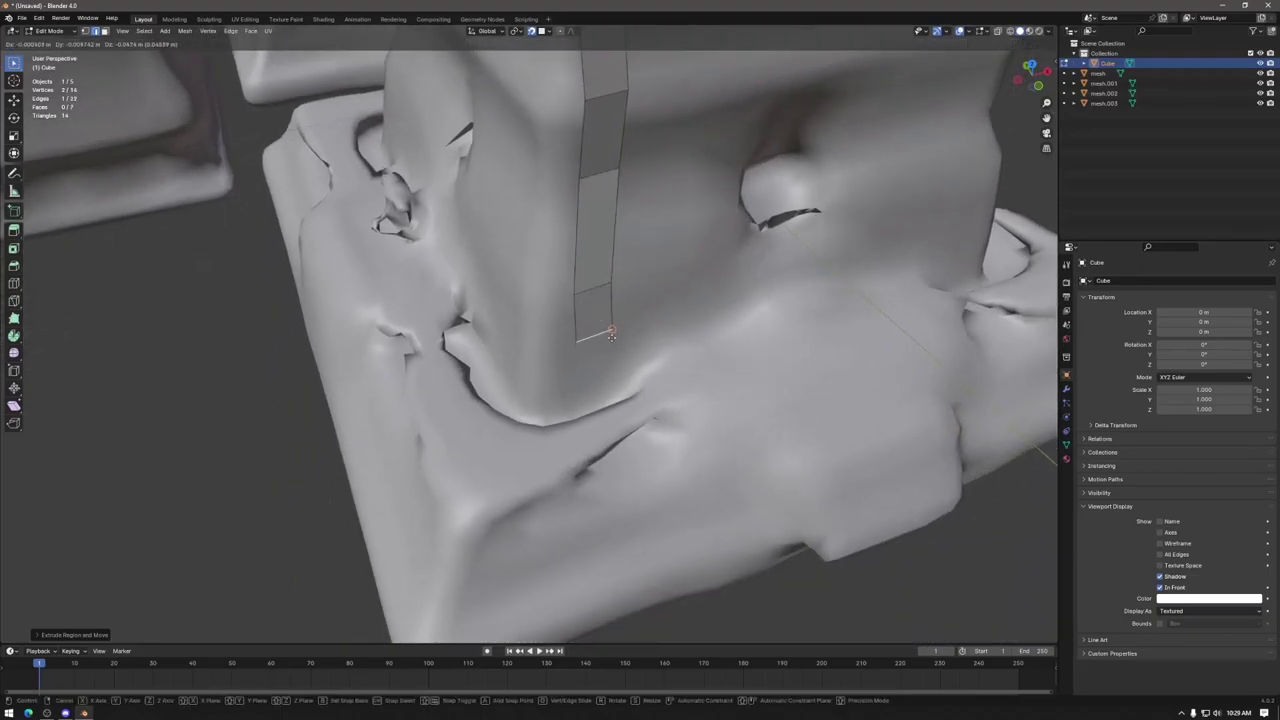
pyautogui.click(608, 398)
pyautogui.press('e')
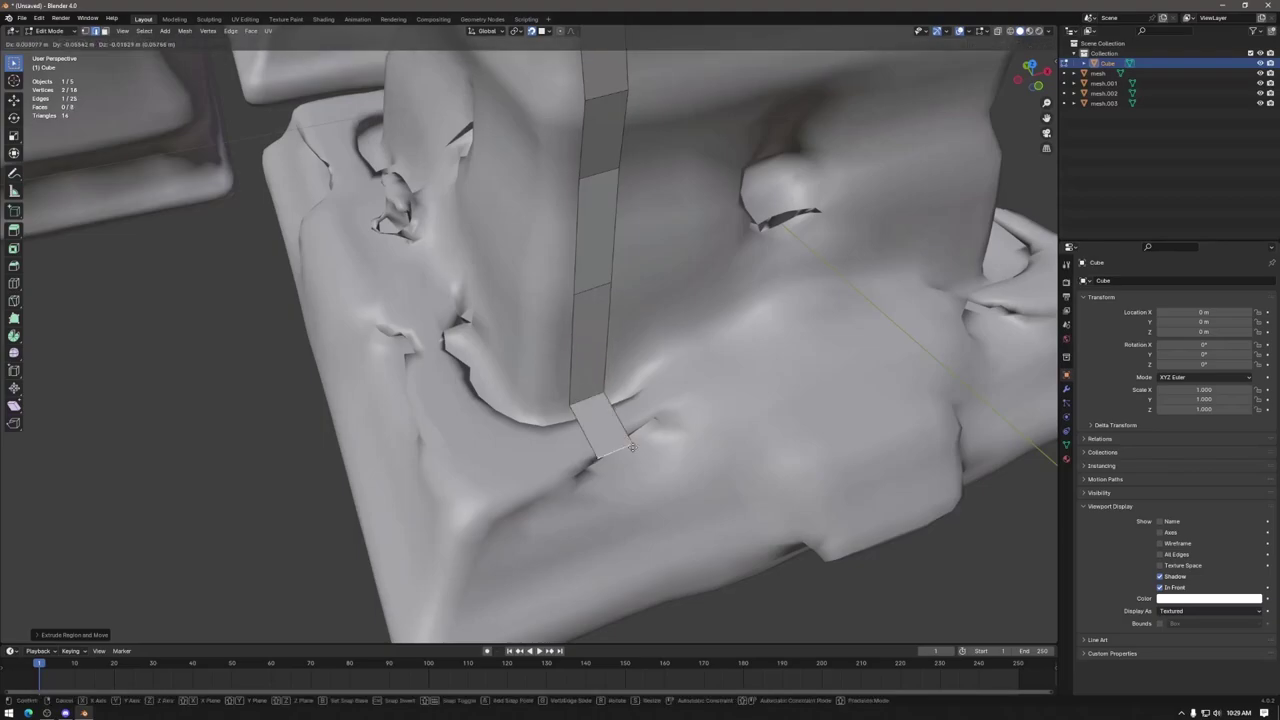
pyautogui.click(650, 503)
pyautogui.press('e')
pyautogui.click(666, 575)
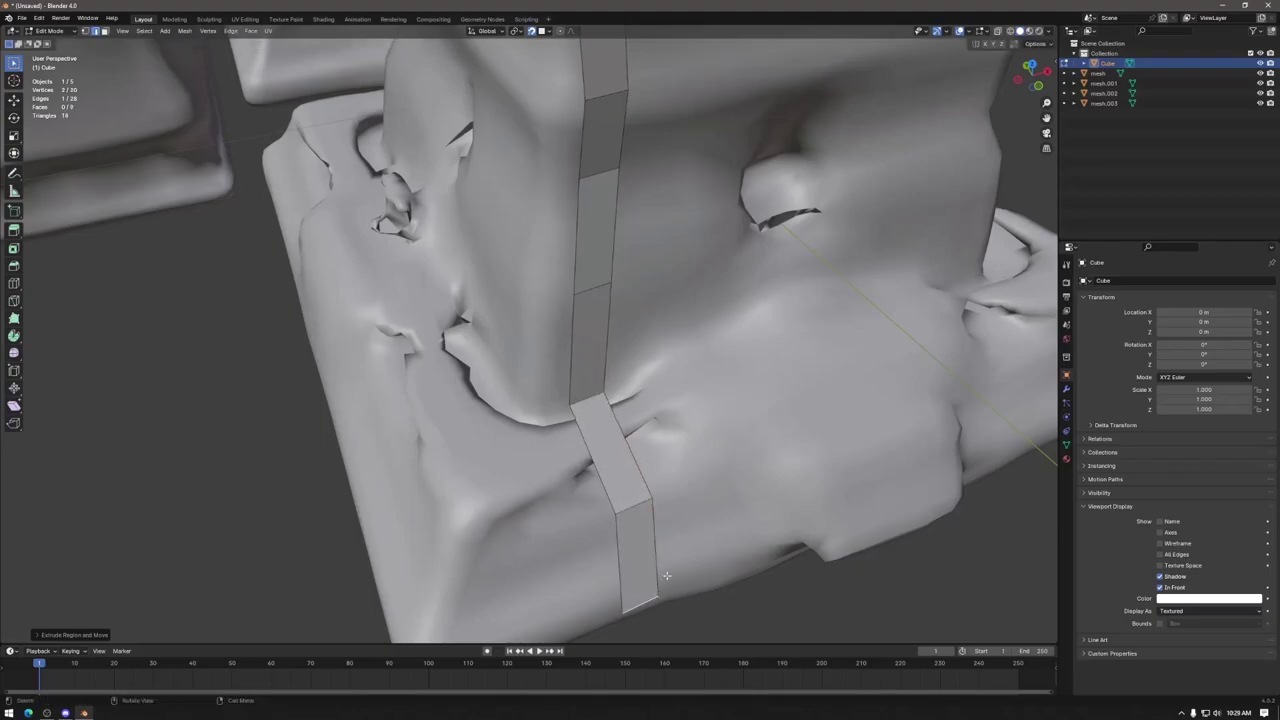
# Step: Move the strip's right-side vertex just below the roof rim outward along the front wall
pyautogui.scroll(-6, 666, 575)
pyautogui.moveTo(700, 466); pyautogui.dragTo(459, 412, button='middle')
pyautogui.scroll(2, 459, 412)
pyautogui.press('1')
pyautogui.press('g')
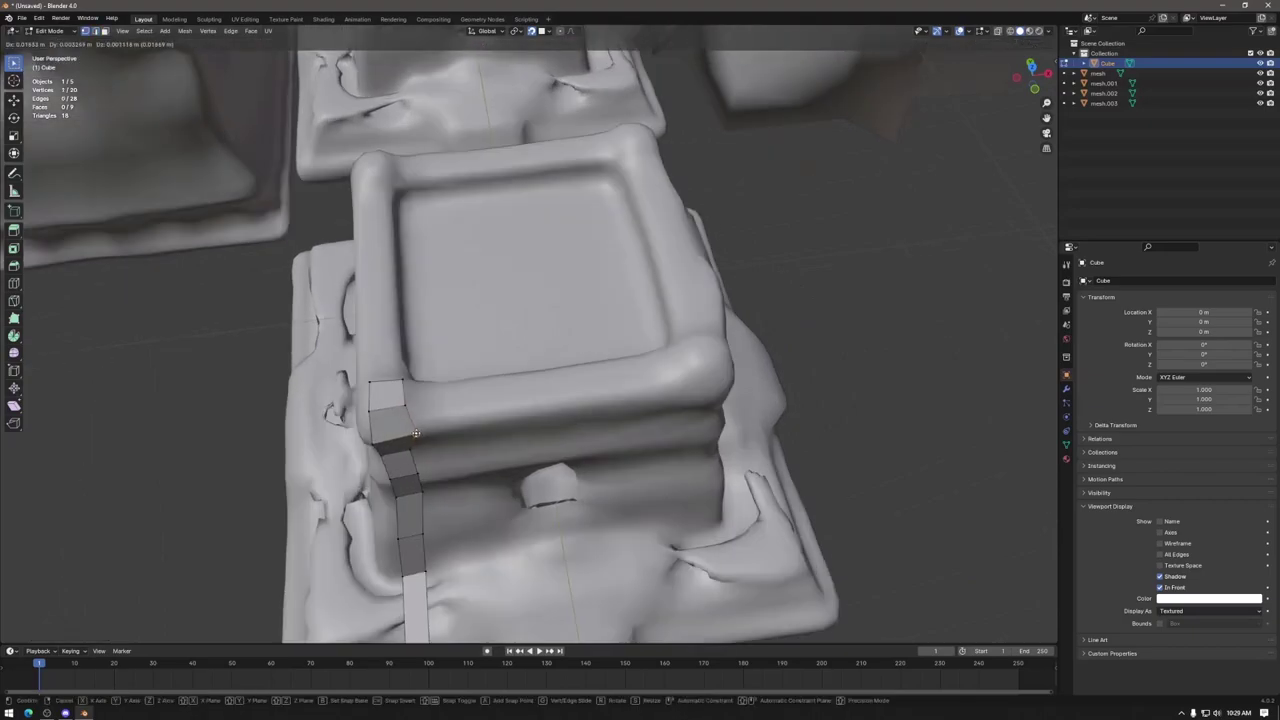
pyautogui.click(414, 440)
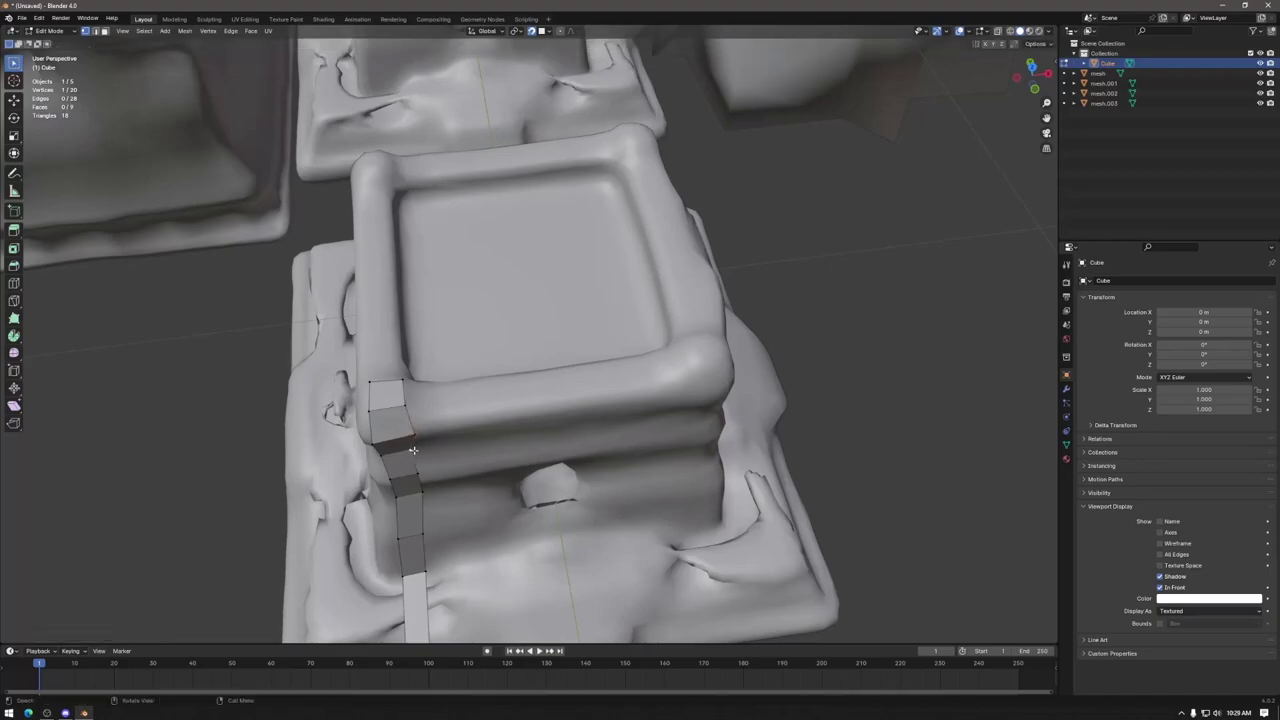
# Step: Move the strip's right-side vertices along the middle of the front wall outward to widen and straighten it
pyautogui.keyDown('shift'); pyautogui.moveTo(413, 455); pyautogui.dragTo(442, 371, button='middle'); pyautogui.keyUp('shift')
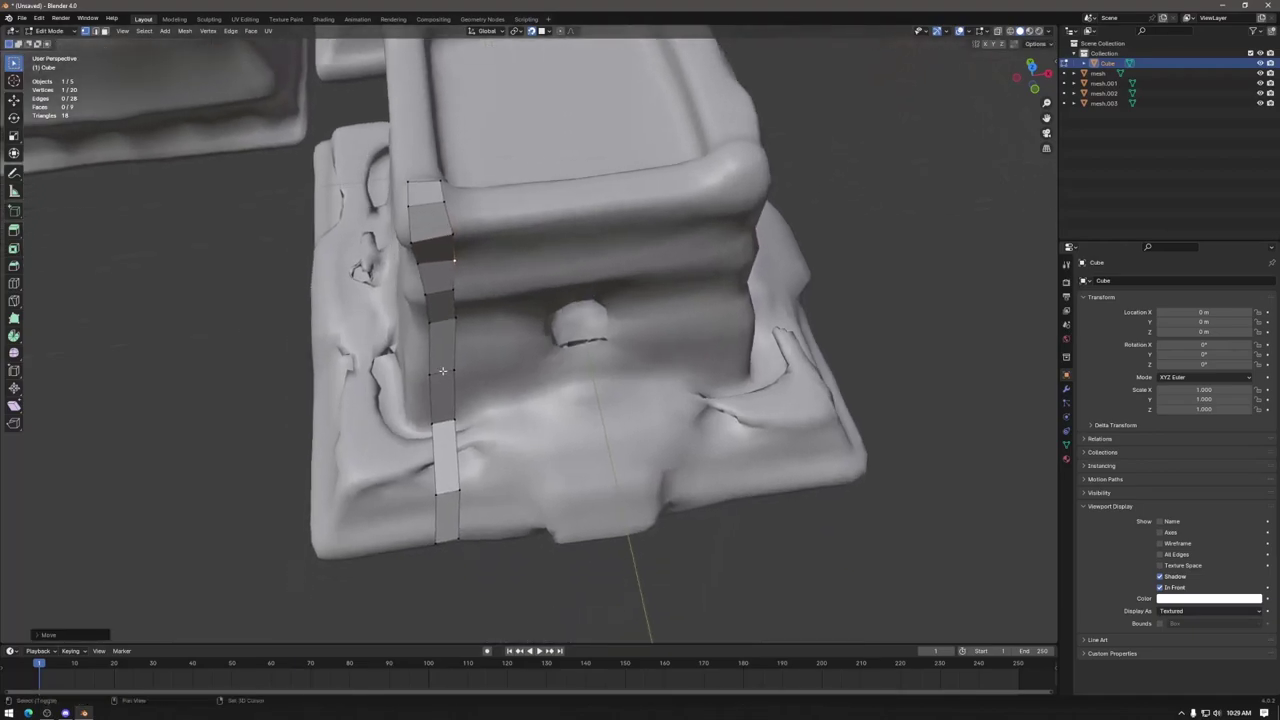
pyautogui.click(455, 290)
pyautogui.press('g')
pyautogui.click(455, 327)
pyautogui.press('g')
pyautogui.click(461, 322)
pyautogui.press('g')
pyautogui.click(464, 368)
# Step: Move the strip's lower right-side vertices outward over the base and reposition its two bottom vertices on the base's lower edge
pyautogui.click(457, 418)
pyautogui.press('g')
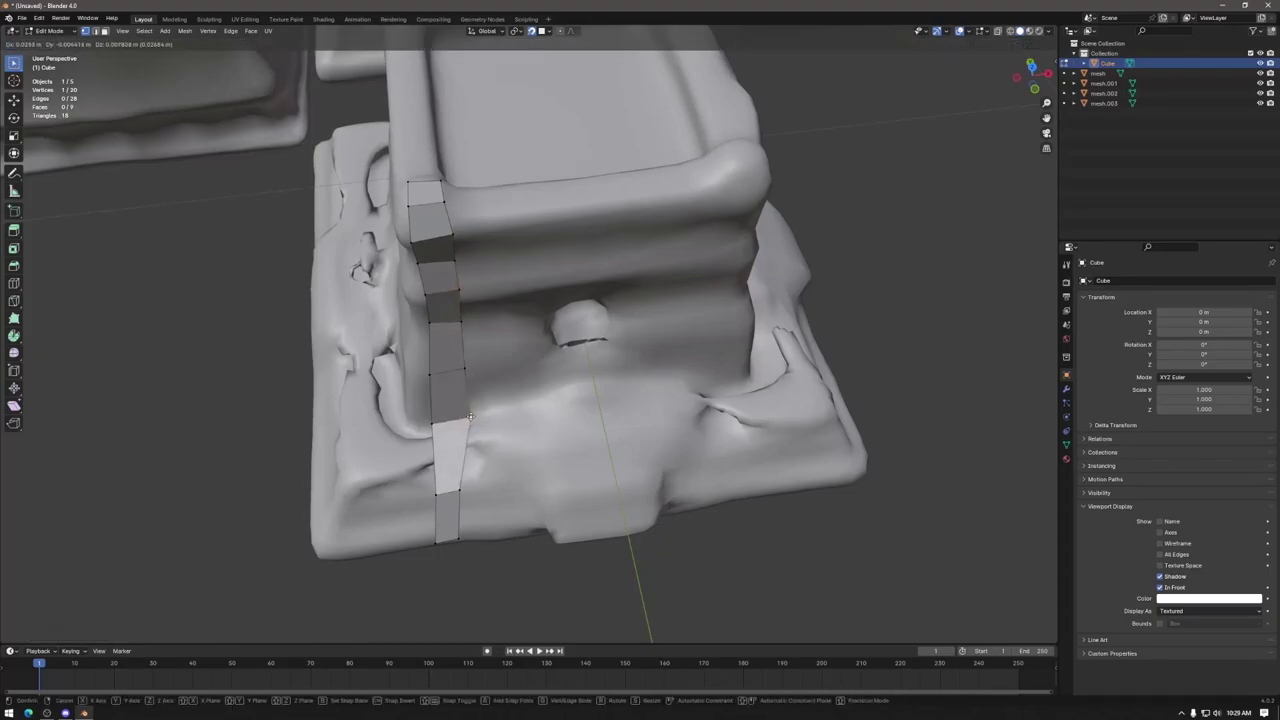
pyautogui.click(466, 463)
pyautogui.click(459, 492)
pyautogui.press('g')
pyautogui.click(472, 489)
pyautogui.click(457, 540)
pyautogui.moveTo(501, 526); pyautogui.dragTo(497, 409, button='middle')
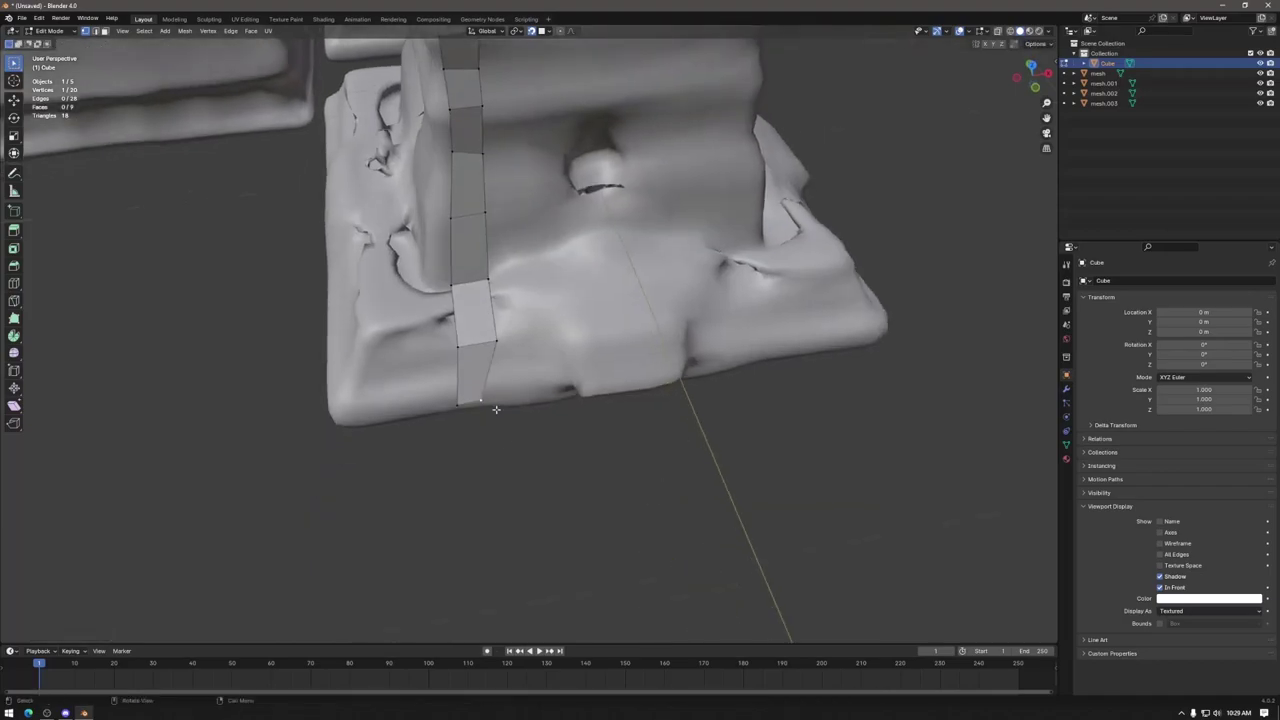
pyautogui.press('g')
pyautogui.click(471, 407)
pyautogui.press('g')
pyautogui.click(461, 406)
# Step: Move the strip's upper left-side vertices onto the building's front-left corner edge below the roof rim
pyautogui.moveTo(461, 406); pyautogui.dragTo(440, 205, button='middle')
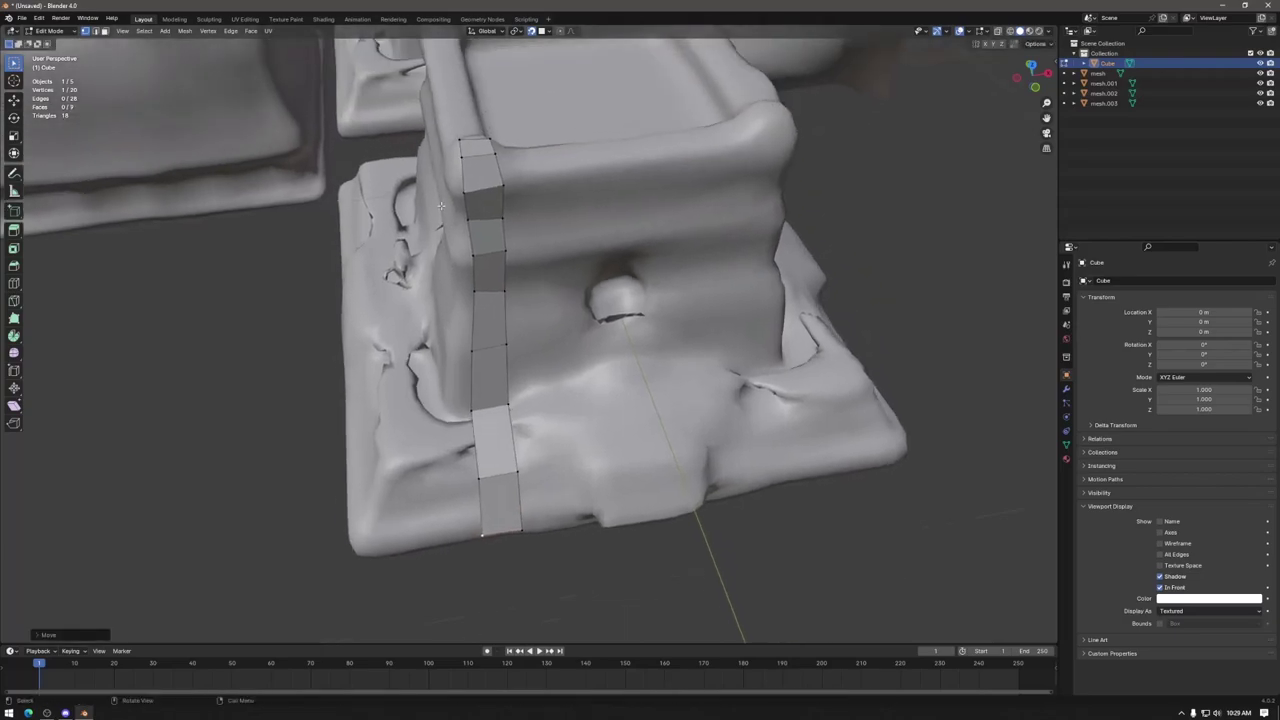
pyautogui.press('g')
pyautogui.click(461, 170)
pyautogui.press('g')
pyautogui.click(460, 198)
pyautogui.press('g')
pyautogui.click(458, 222)
pyautogui.press('g')
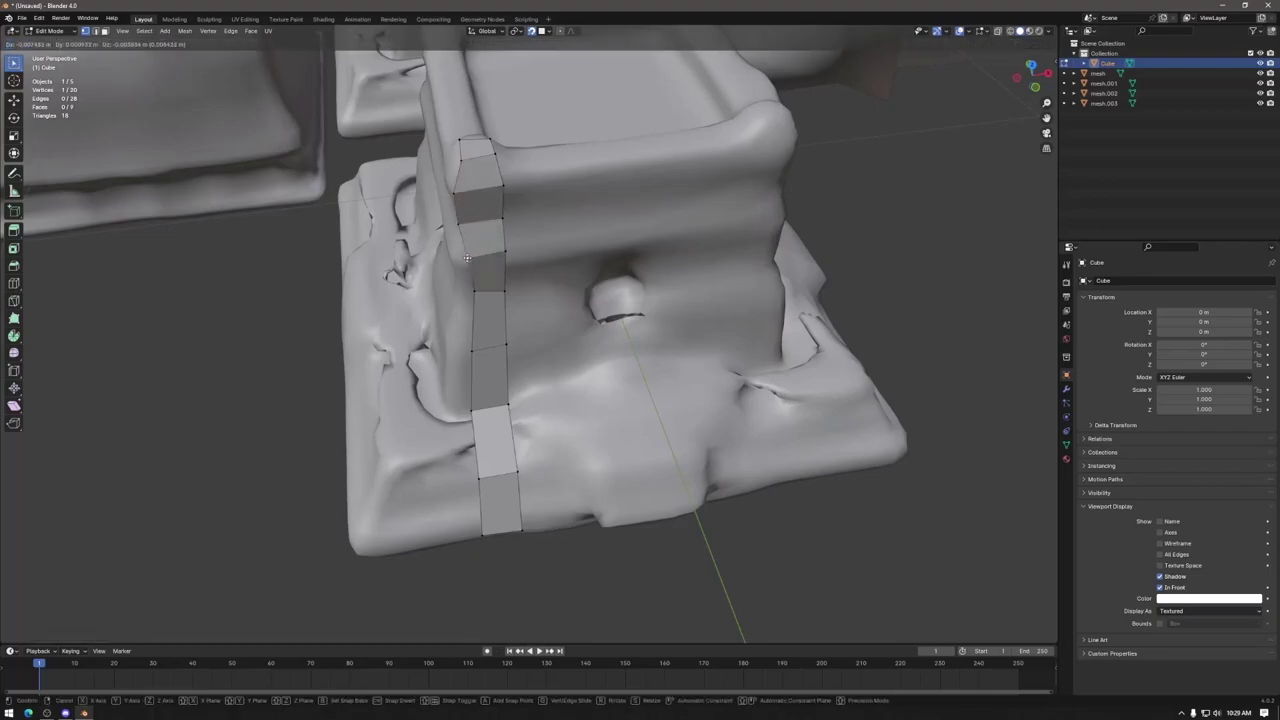
pyautogui.click(459, 259)
# Step: Move the strip's lower left-side wall vertices out to the building's front-left corner down to the wall's foot
pyautogui.press('g')
pyautogui.click(466, 300)
pyautogui.click(472, 348)
pyautogui.press('g')
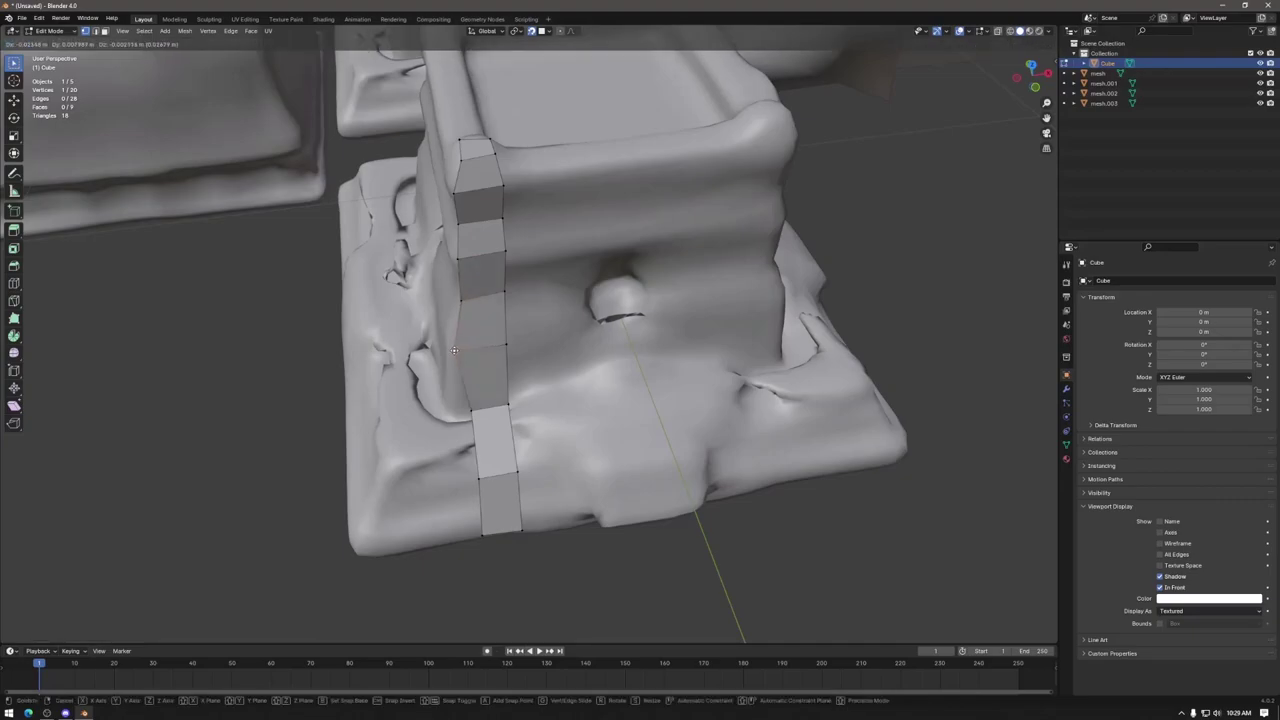
pyautogui.click(453, 350)
pyautogui.click(470, 407)
pyautogui.press('g')
pyautogui.click(450, 412)
# Step: Move the strip's two lowest left-side vertices onto the upper and lower front-left corners of the base
pyautogui.click(476, 473)
pyautogui.press('g')
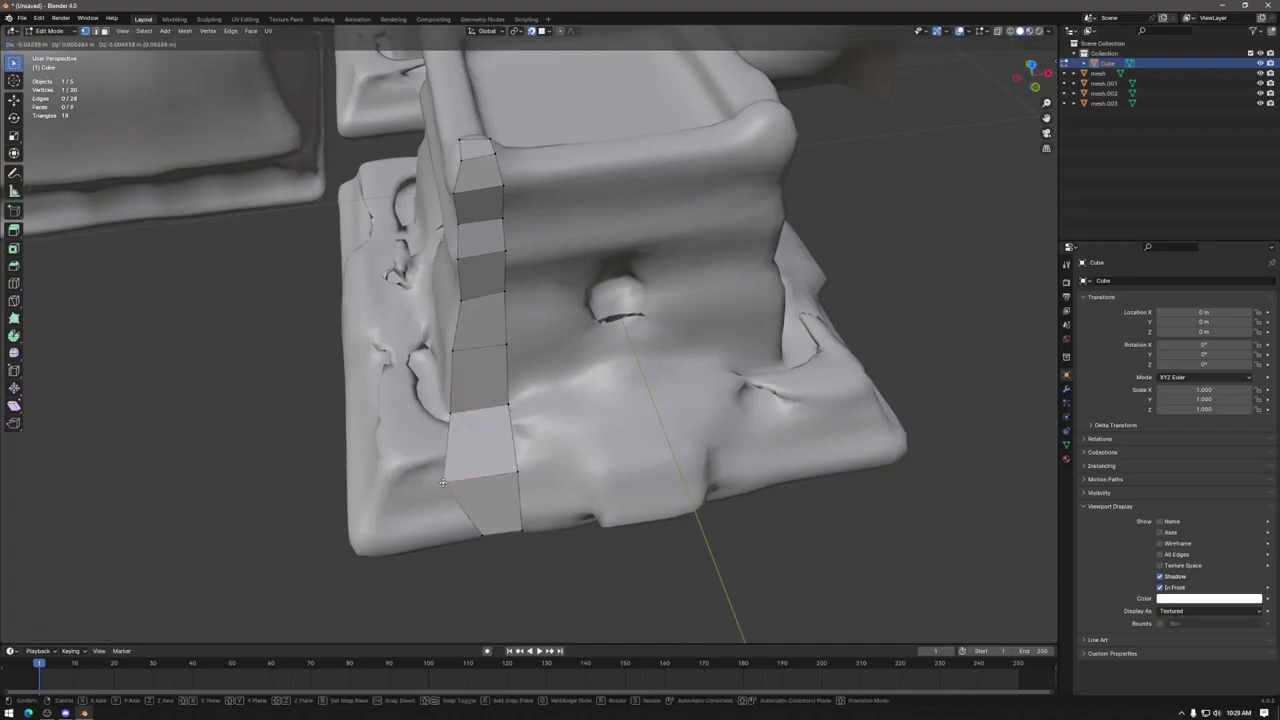
pyautogui.click(386, 470)
pyautogui.click(482, 535)
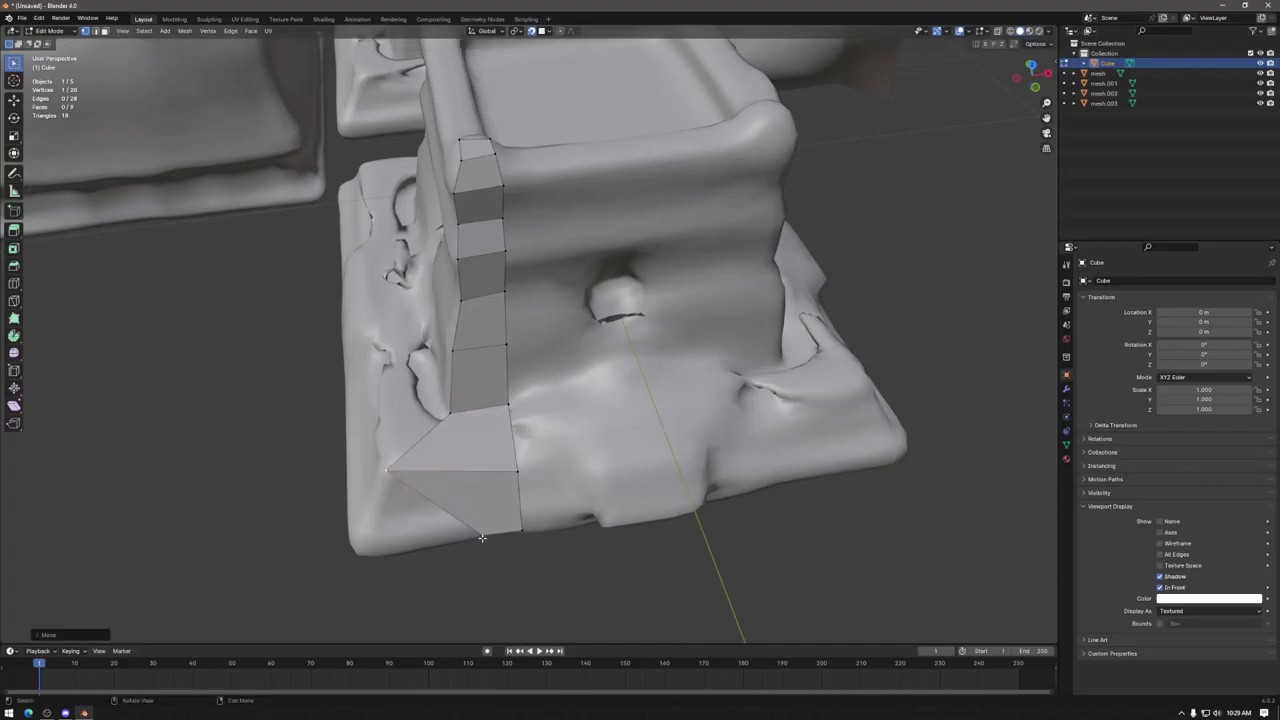
pyautogui.press('g')
pyautogui.click(358, 549)
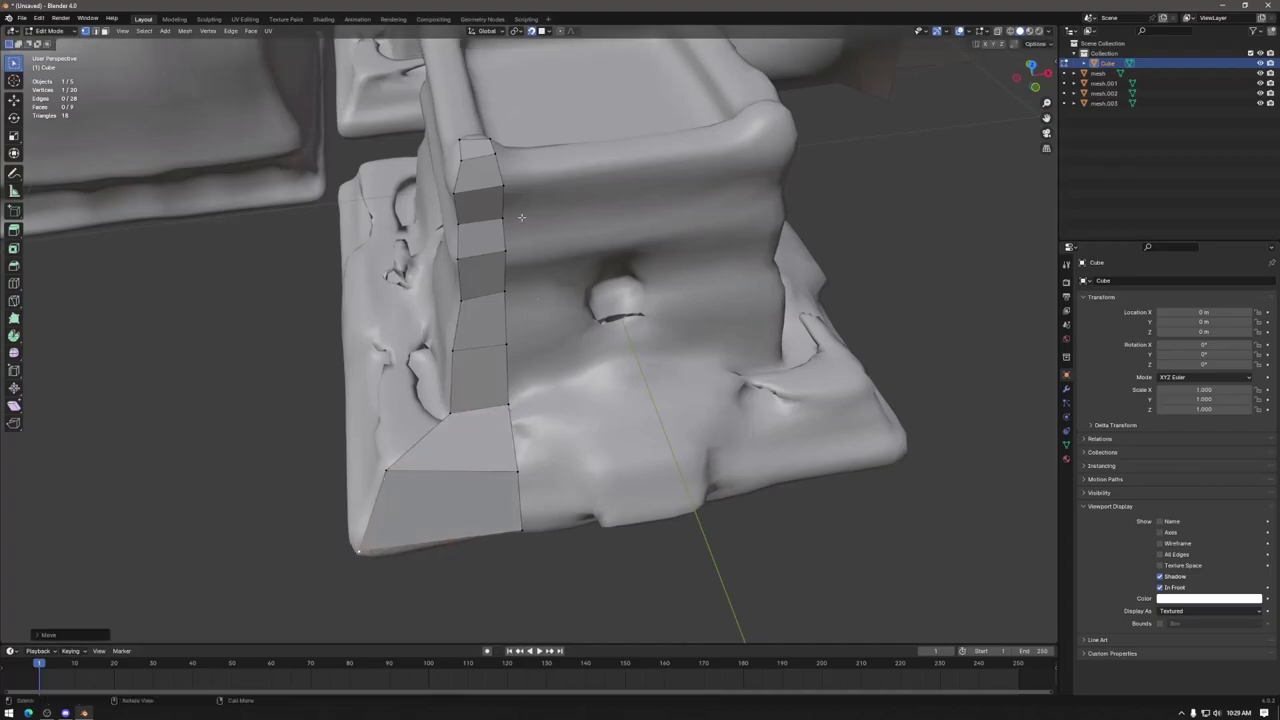
# Step: Select the strip's right-side edge loop and extrude it across the front wall to just before the opposite corner
pyautogui.press('2')
pyautogui.keyDown('alt'); pyautogui.click(528, 254); pyautogui.keyUp('alt')
pyautogui.moveTo(528, 254); pyautogui.dragTo(574, 279, button='middle')
pyautogui.press('e')
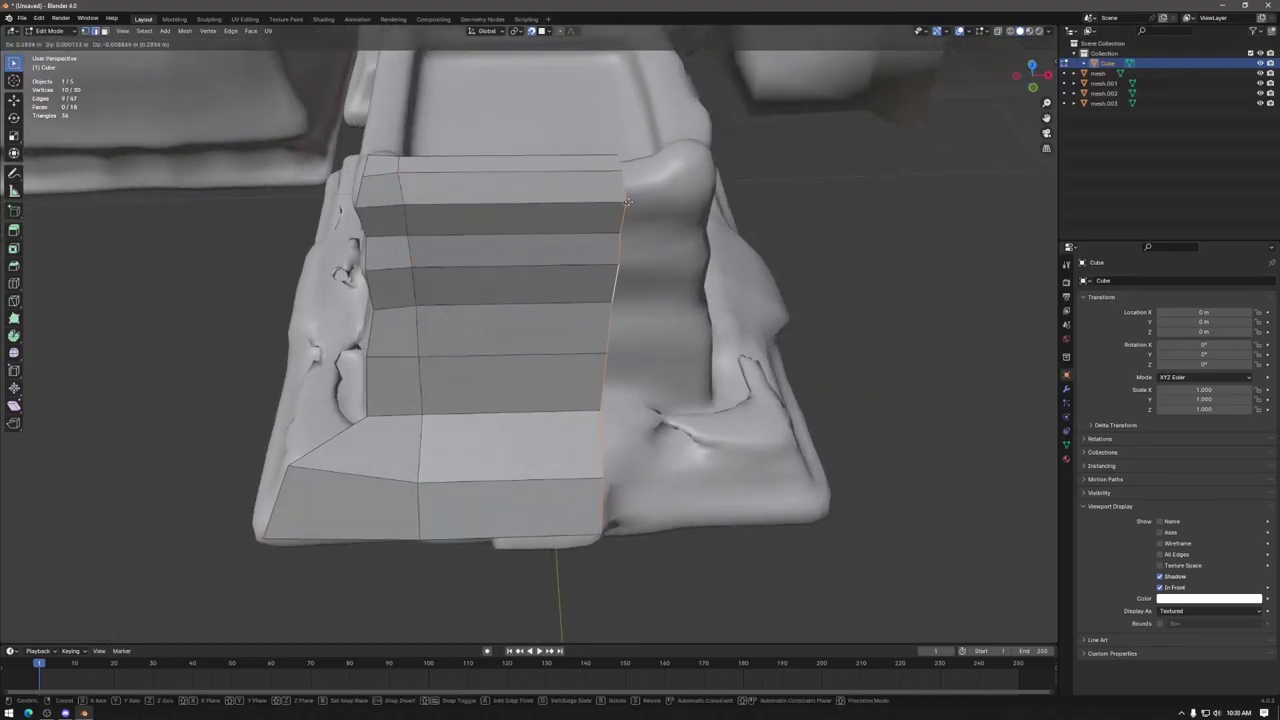
pyautogui.click(686, 192)
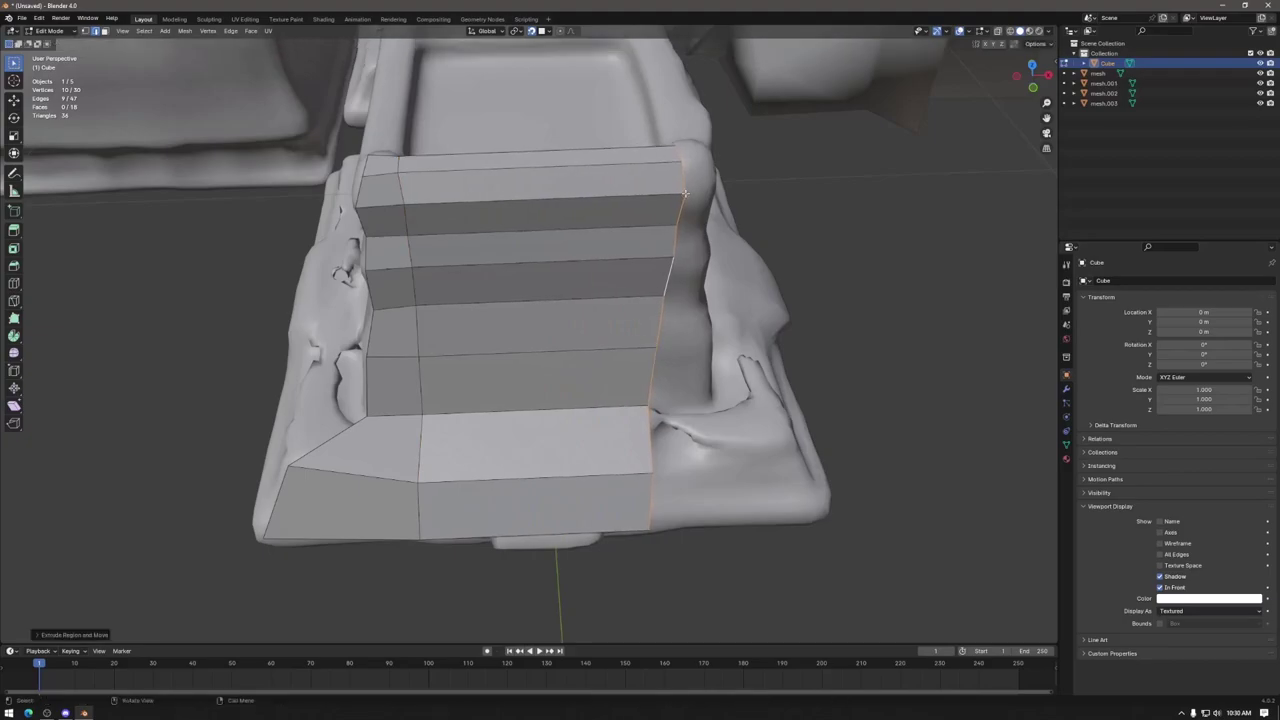
# Step: Extrude the same edge loop once more to the building's front-right corner
pyautogui.moveTo(715, 193); pyautogui.dragTo(649, 229, button='middle')
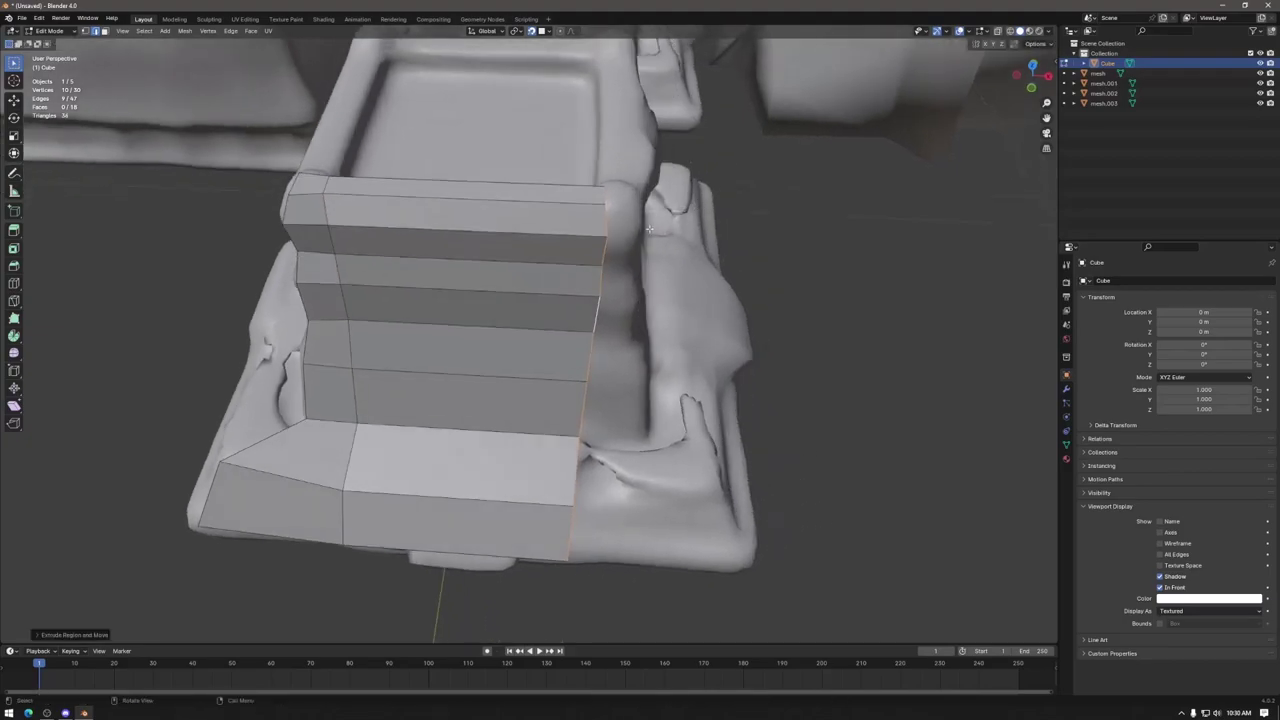
pyautogui.press('e')
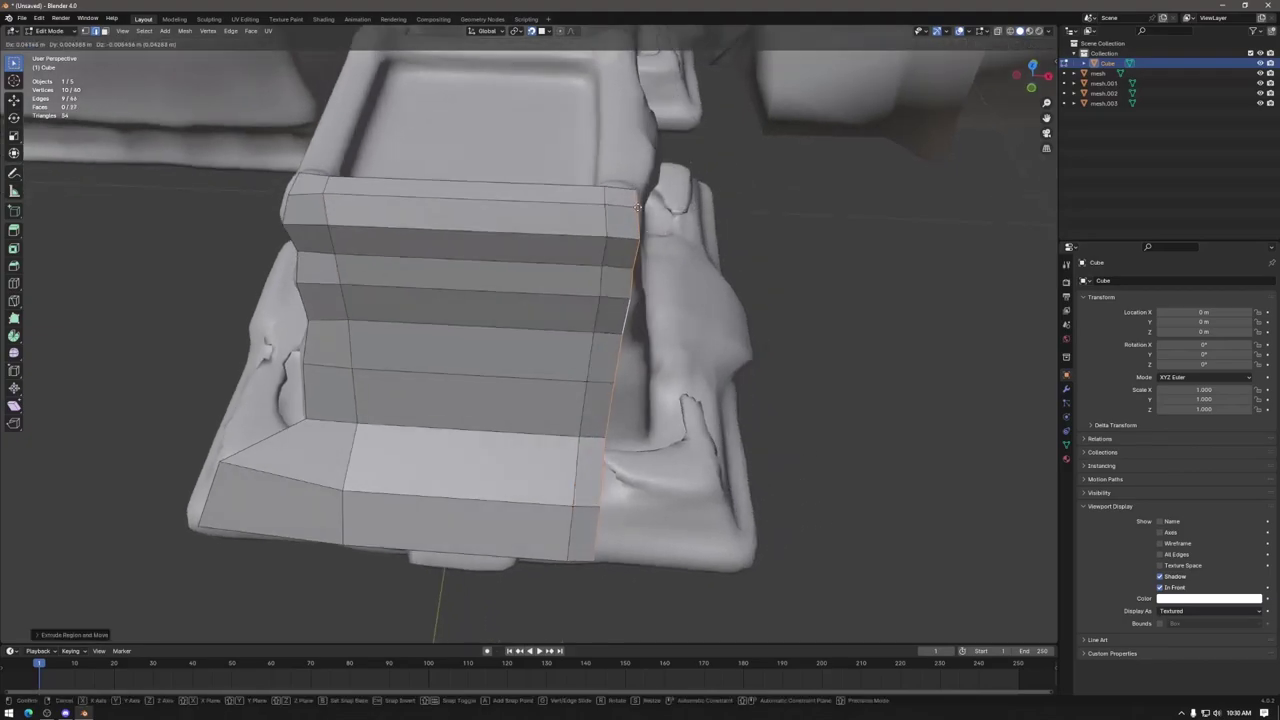
pyautogui.click(637, 203)
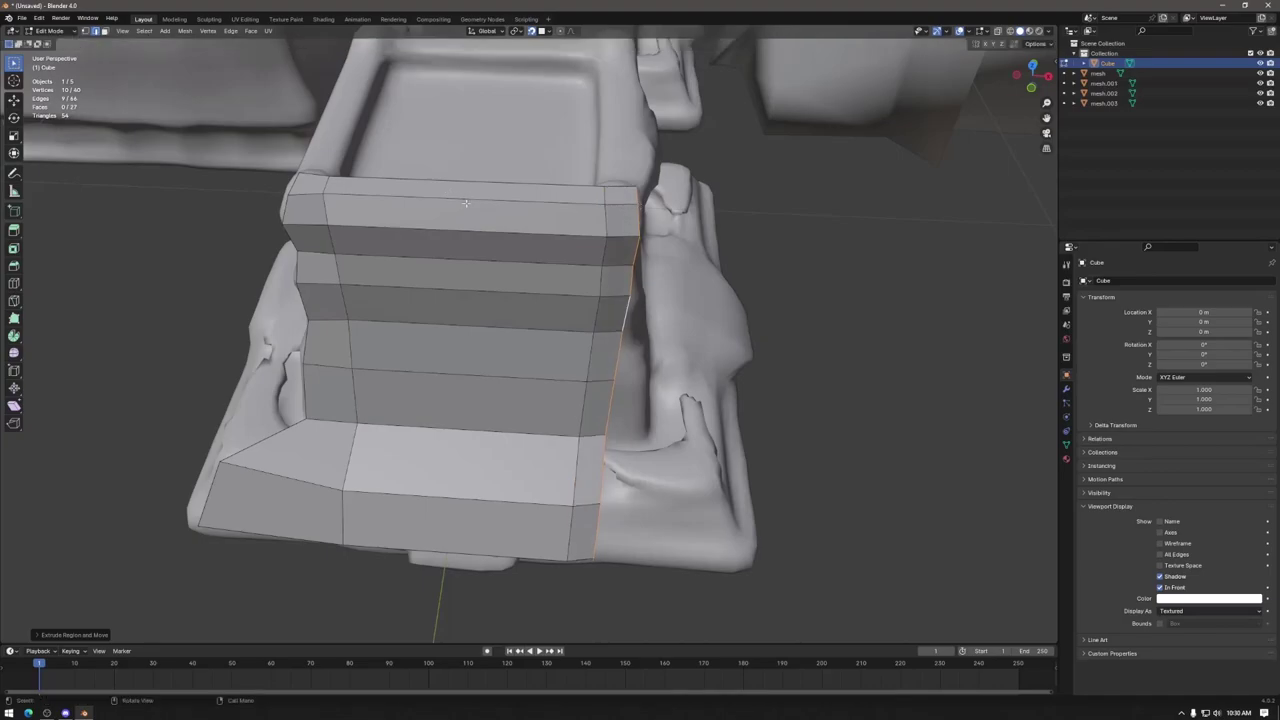
# Step: Add two evenly spaced vertical loop cuts through the wide middle section of the front wall strip, without sliding them
pyautogui.hotkey('ctrl', 'r')
pyautogui.scroll(1, 465, 203)
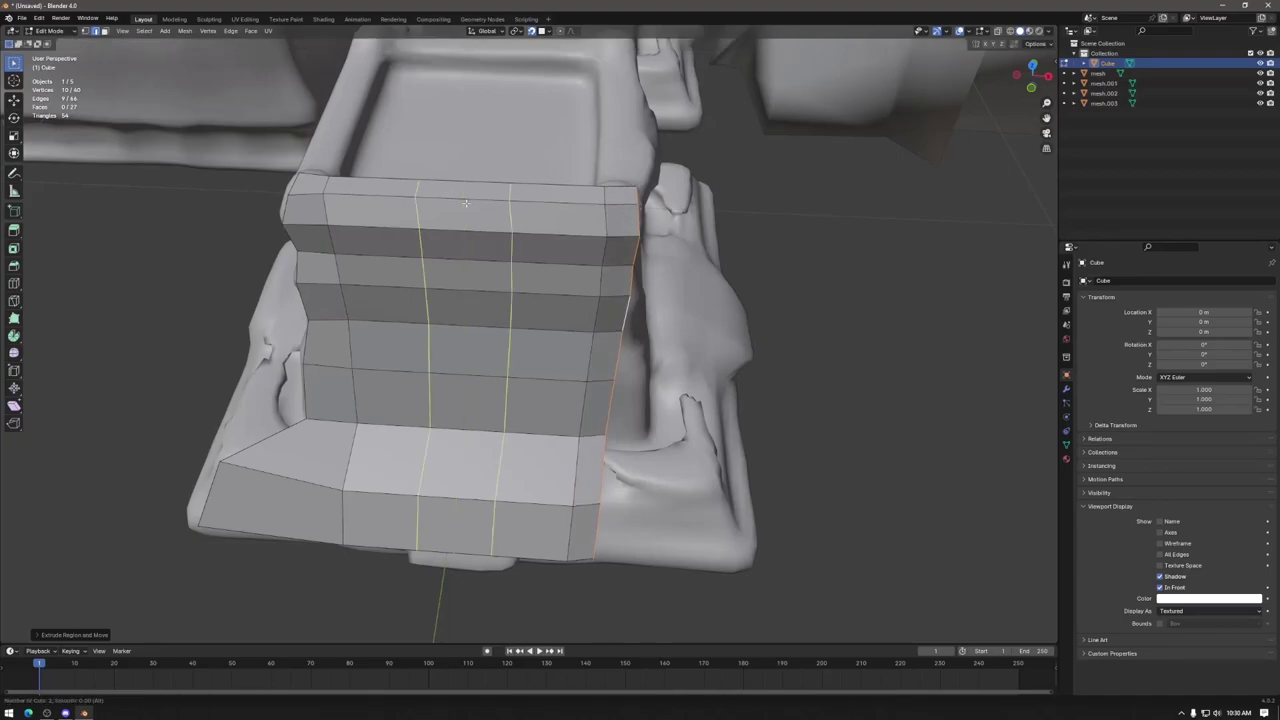
pyautogui.scroll(1, 465, 203)
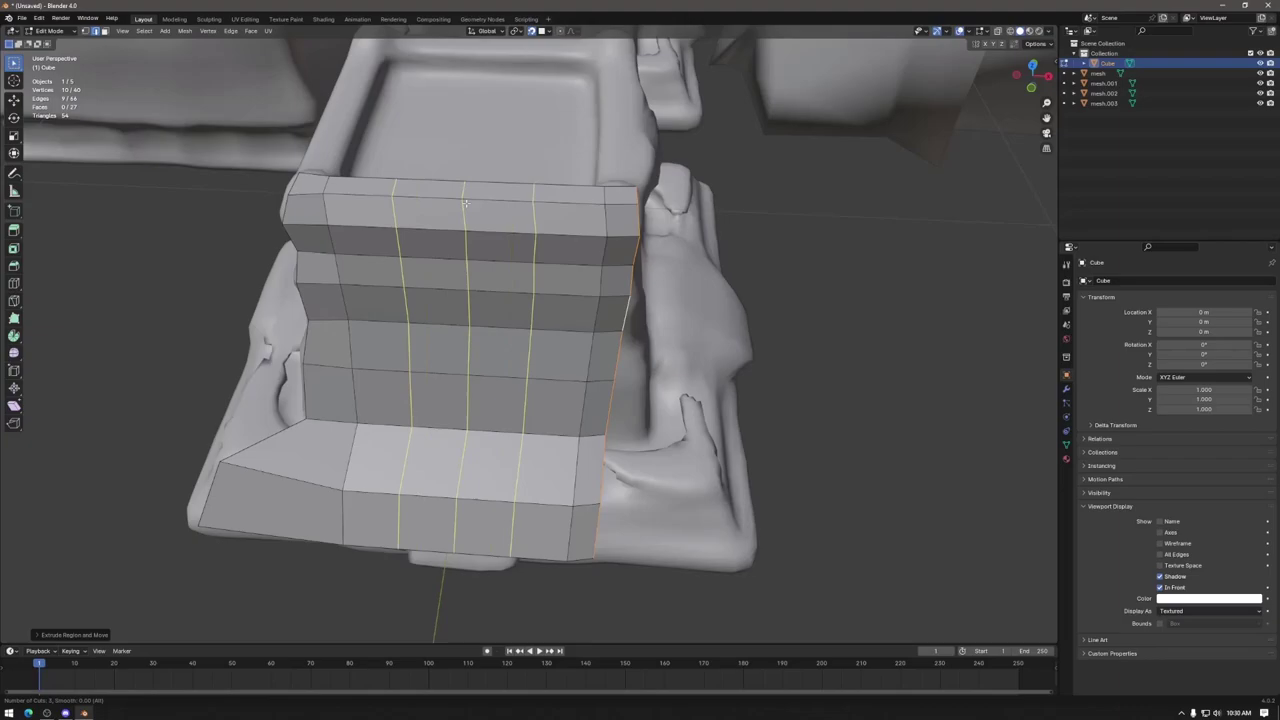
pyautogui.scroll(-2, 465, 203)
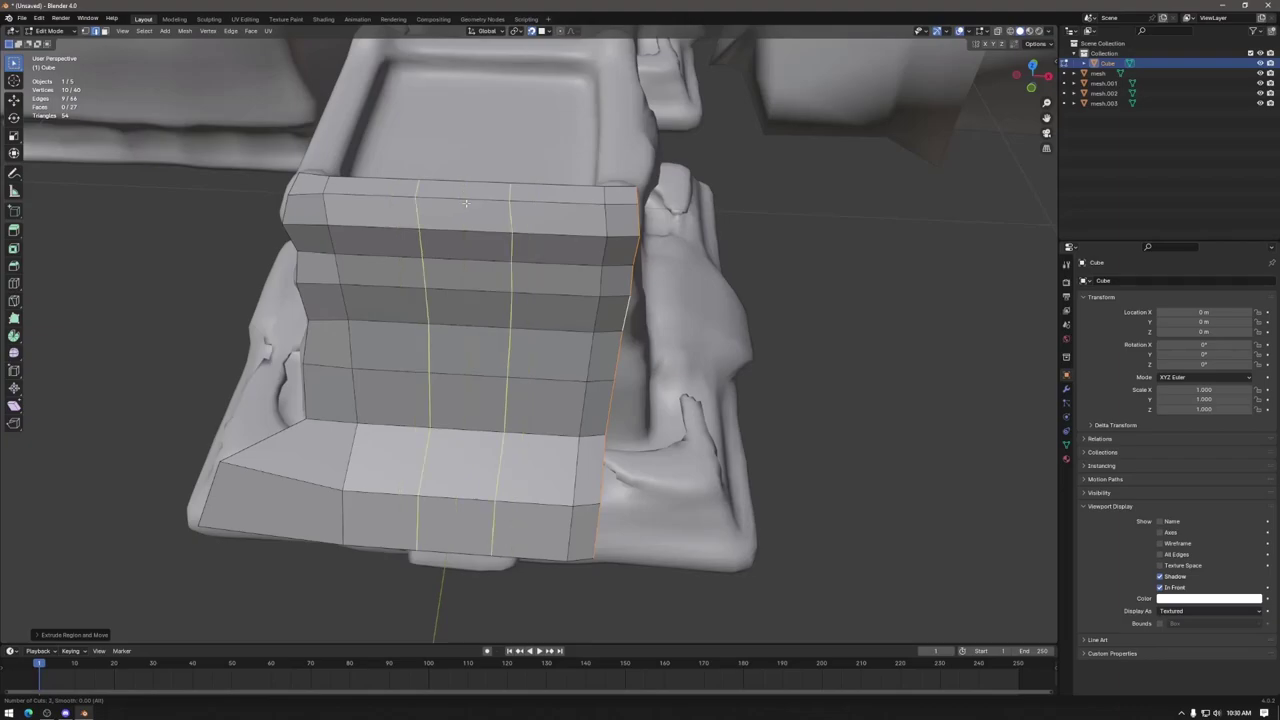
pyautogui.scroll(1, 465, 203)
pyautogui.click(465, 203)
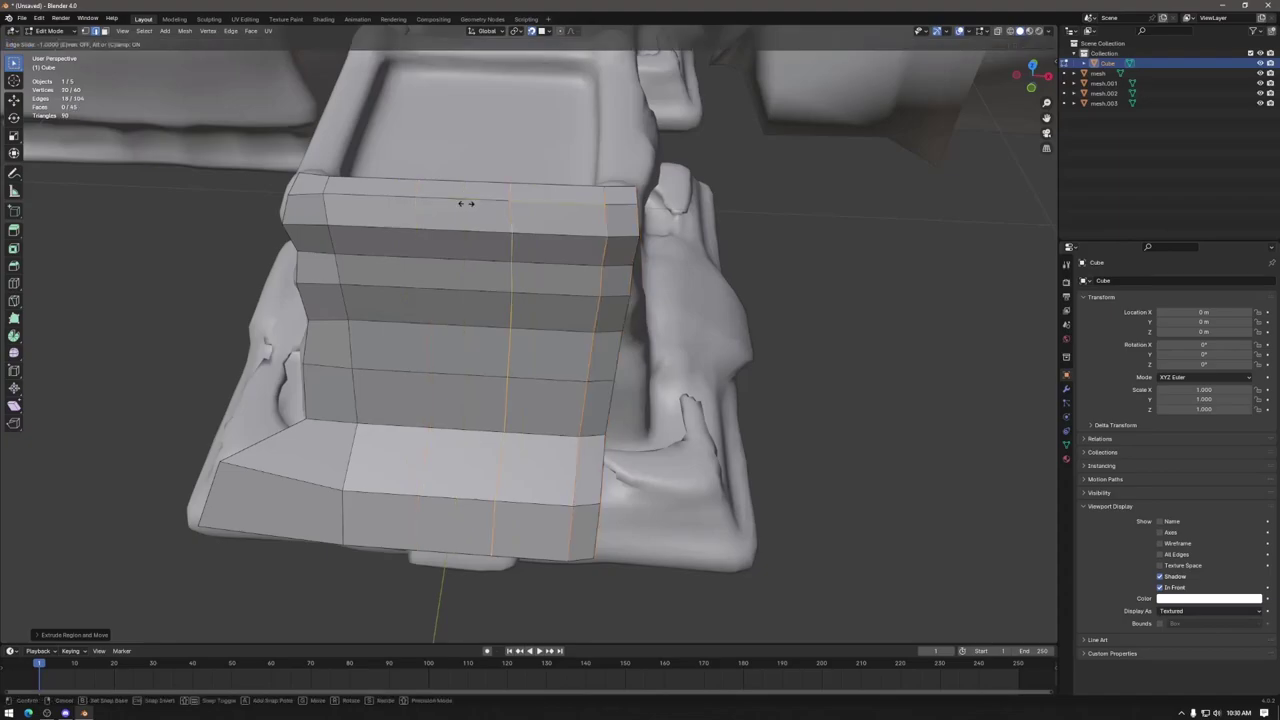
pyautogui.rightClick(465, 203)
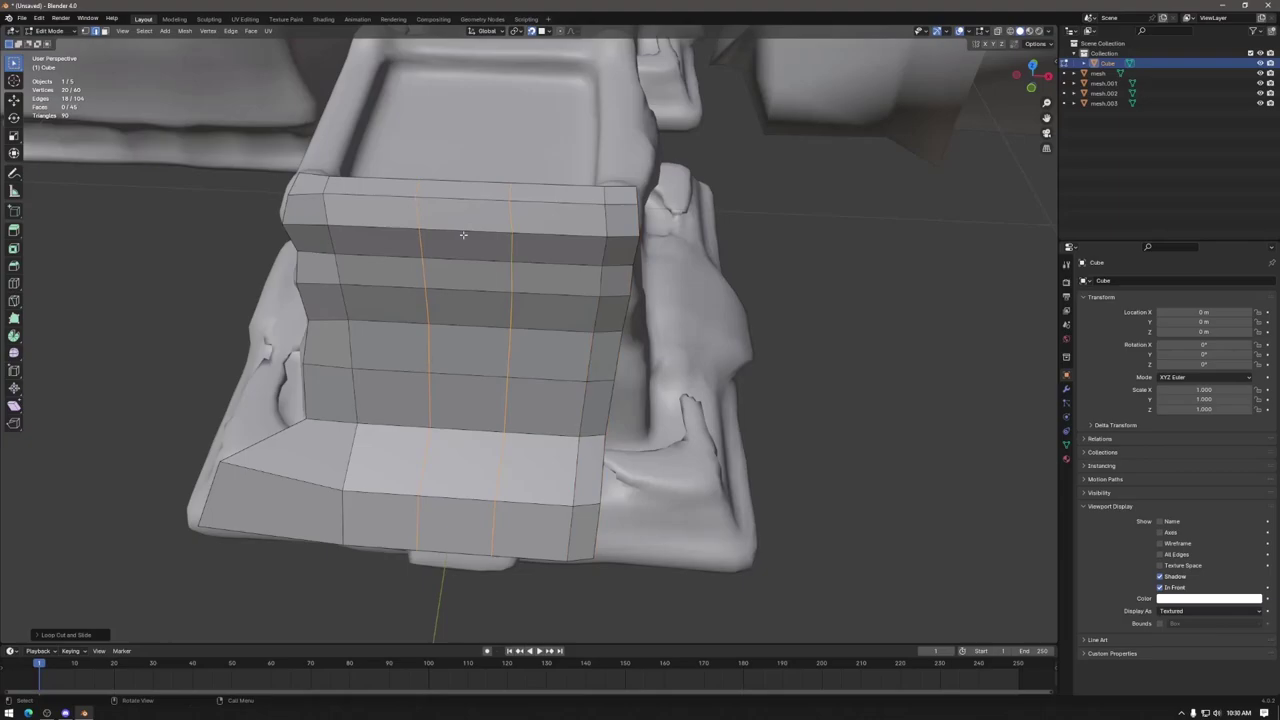
# Step: Snap the left new loop's vertices onto the building's surface, working from the base up to the underside of the top rim
pyautogui.press('3')
pyautogui.press('1')
pyautogui.click(416, 547)
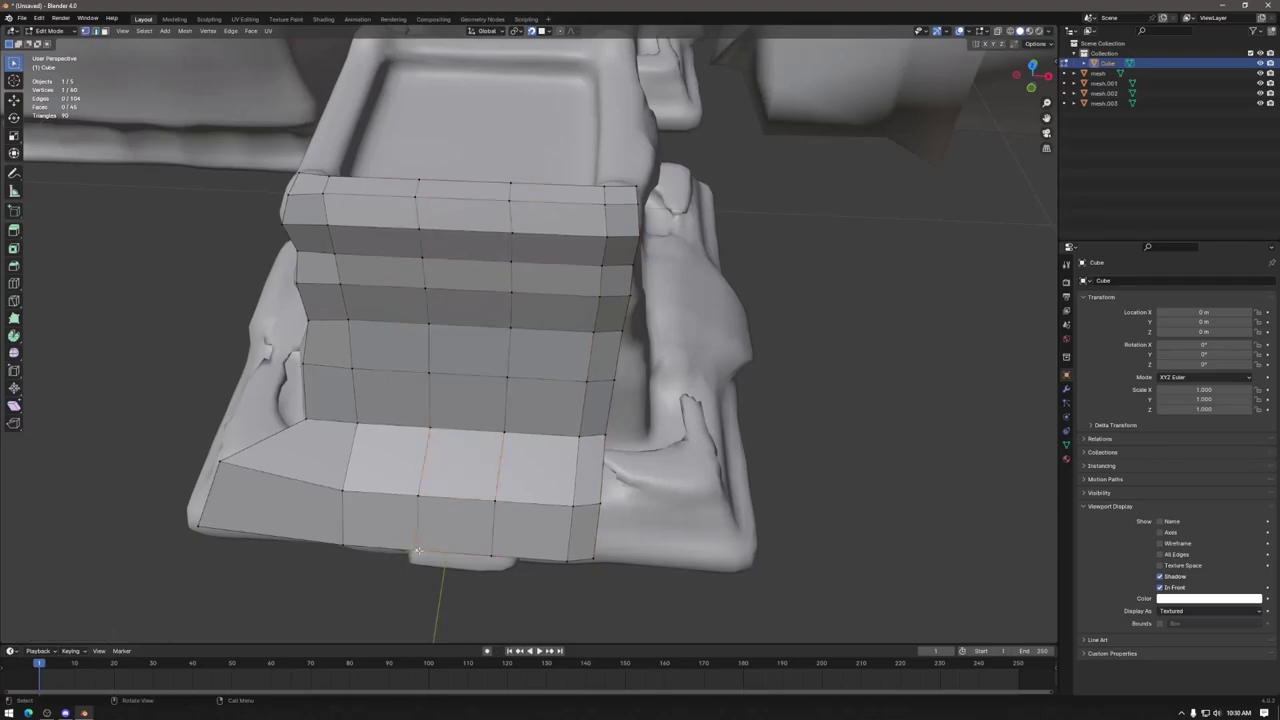
pyautogui.press('g')
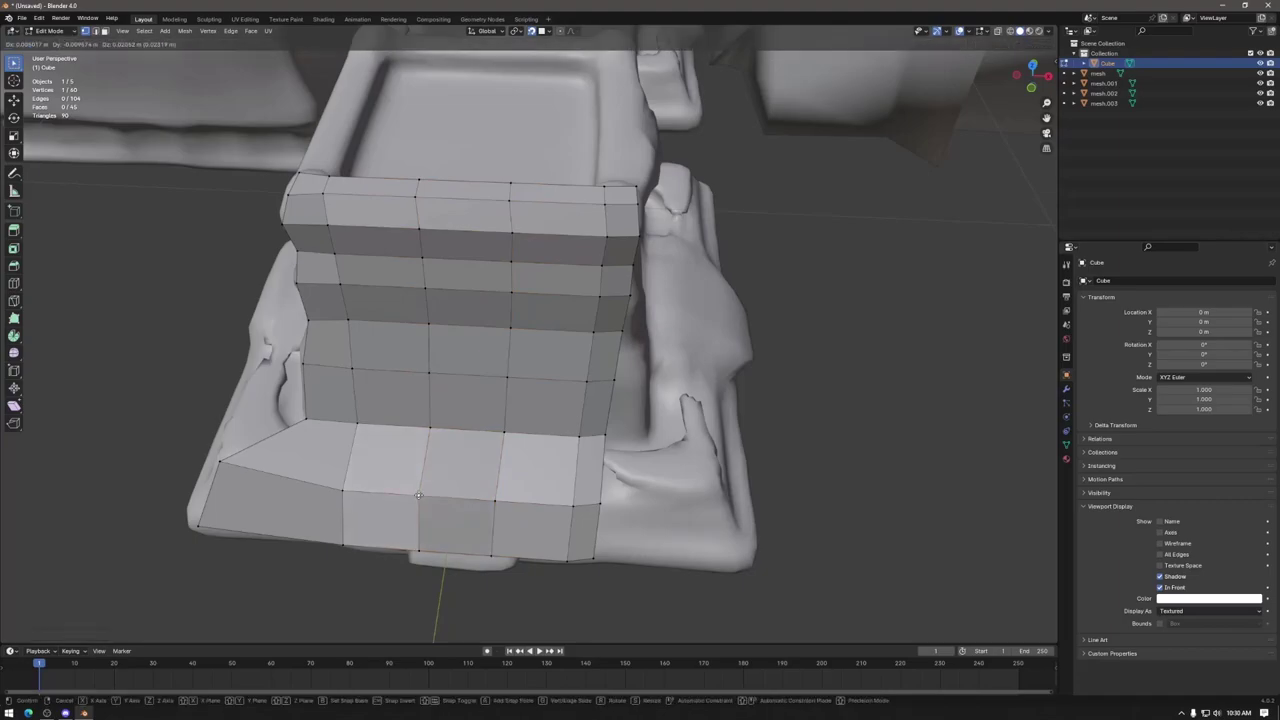
pyautogui.click(428, 418)
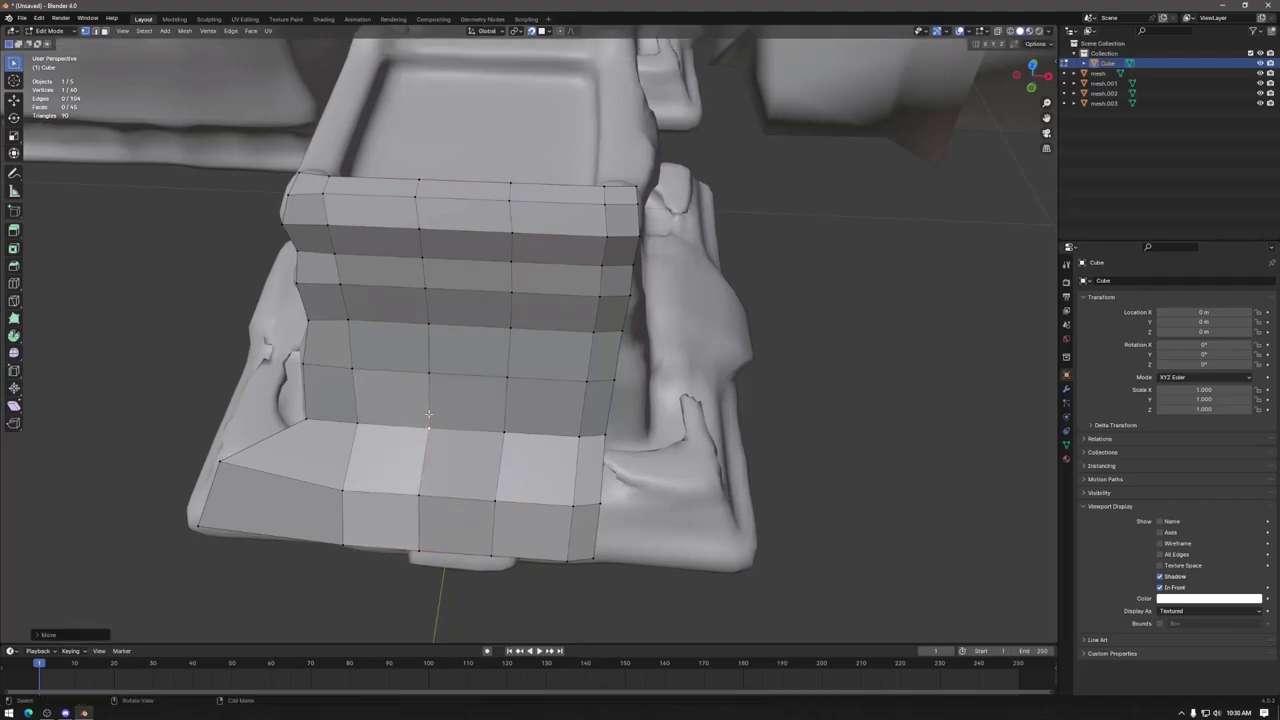
pyautogui.click(428, 373)
pyautogui.press('g')
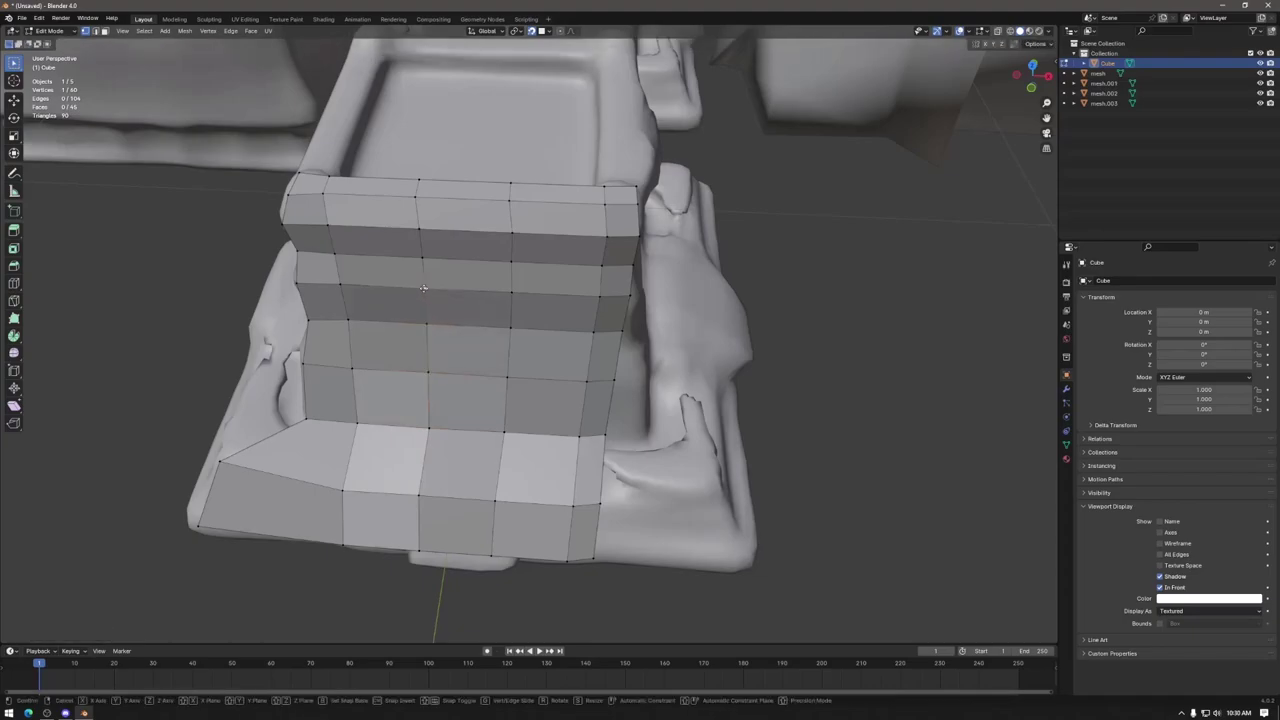
pyautogui.click(420, 250)
pyautogui.press('g')
pyautogui.click(424, 208)
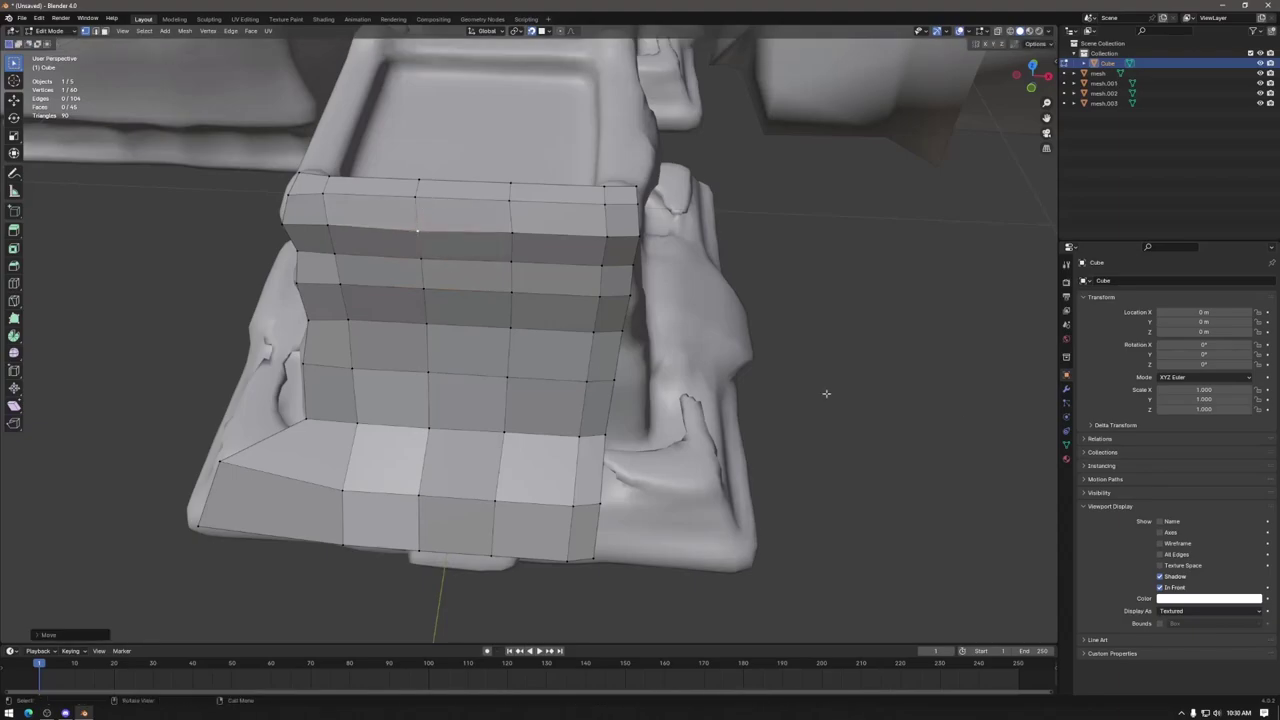
# Step: Turn off In Front display for the retopology mesh and snap the left new loop's two top vertices onto the sagging rim
pyautogui.click(1161, 587)
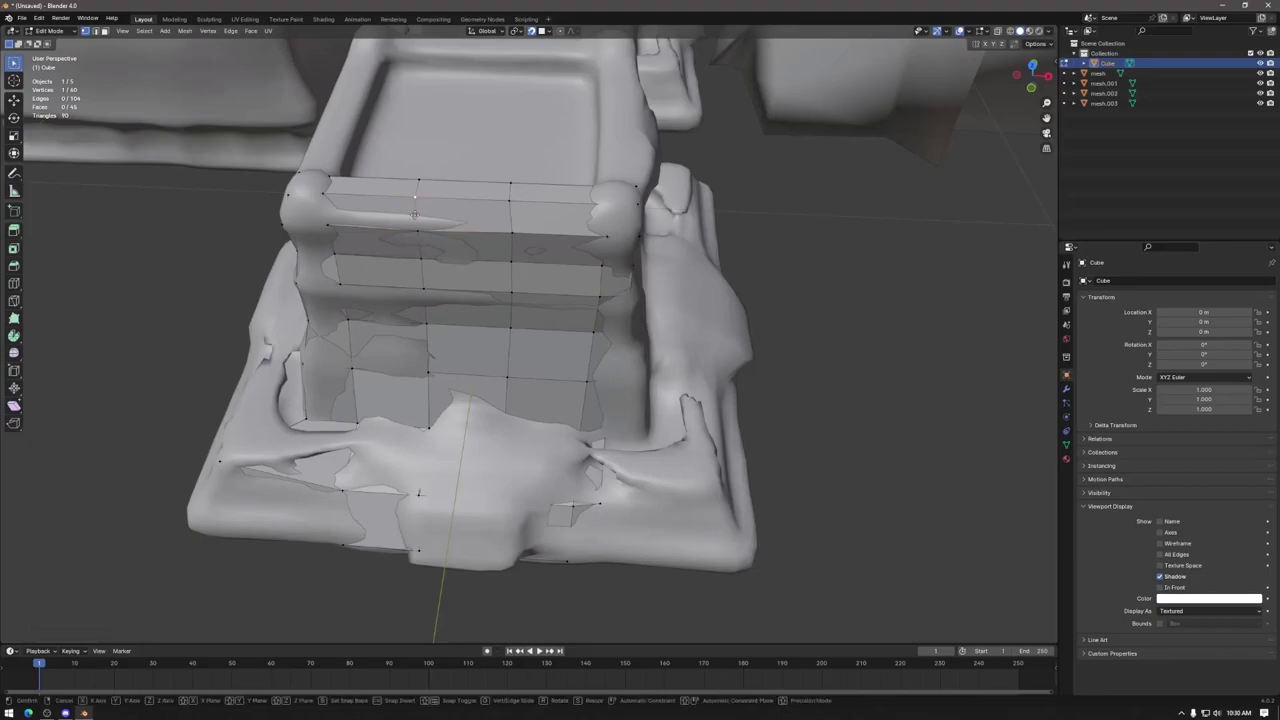
pyautogui.press('g')
pyautogui.click(417, 183)
pyautogui.press('g')
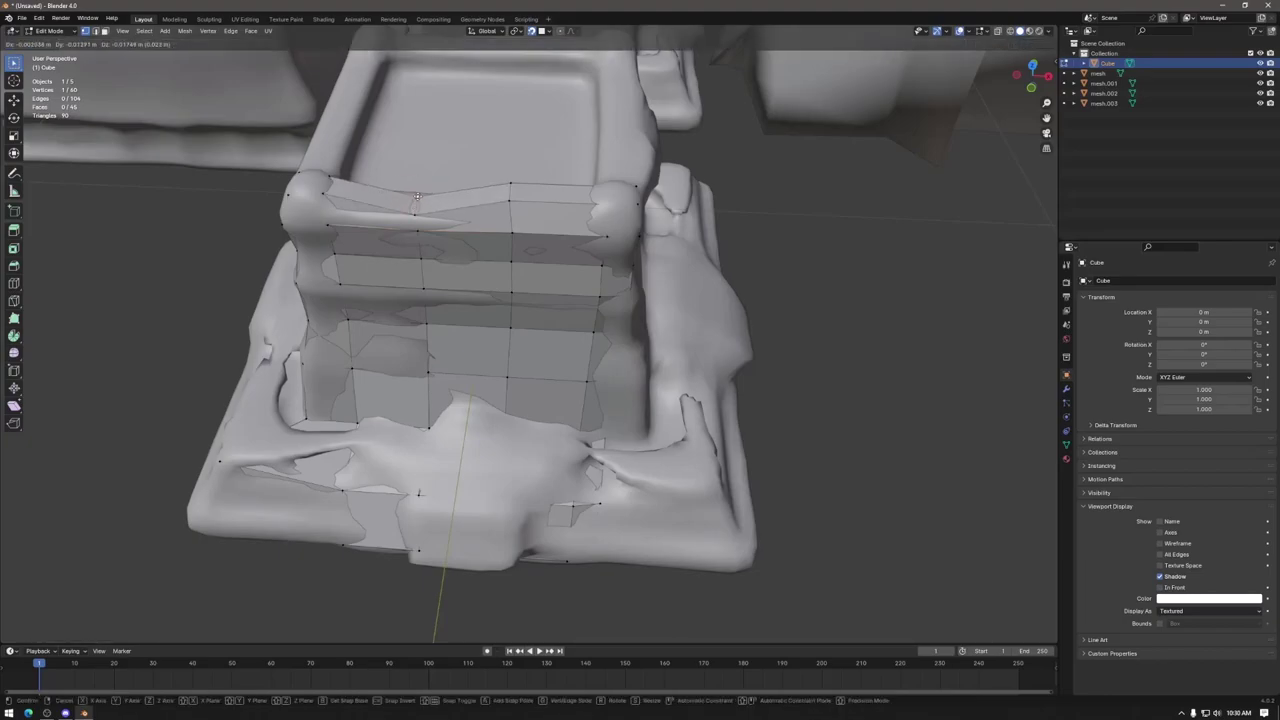
pyautogui.click(420, 200)
# Step: Snap the right new loop's rim vertices and the upper wall vertex below them onto the building's surface
pyautogui.click(509, 202)
pyautogui.press('g')
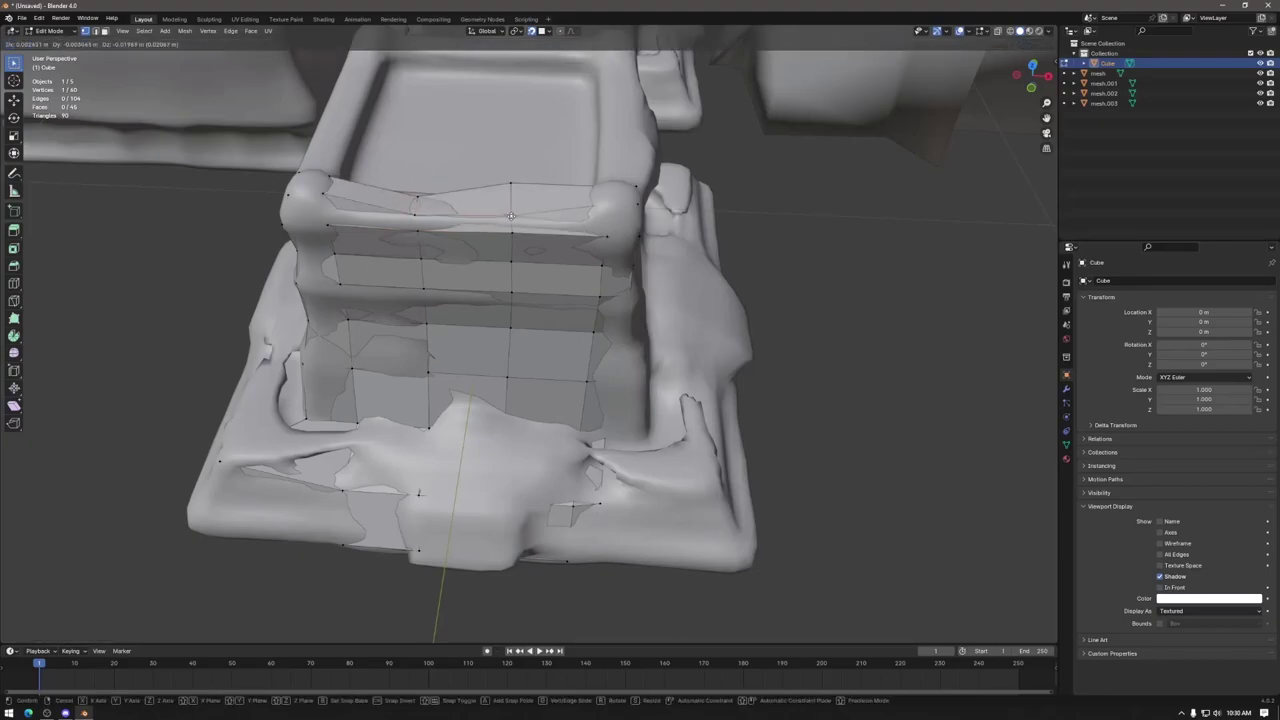
pyautogui.click(511, 190)
pyautogui.press('g')
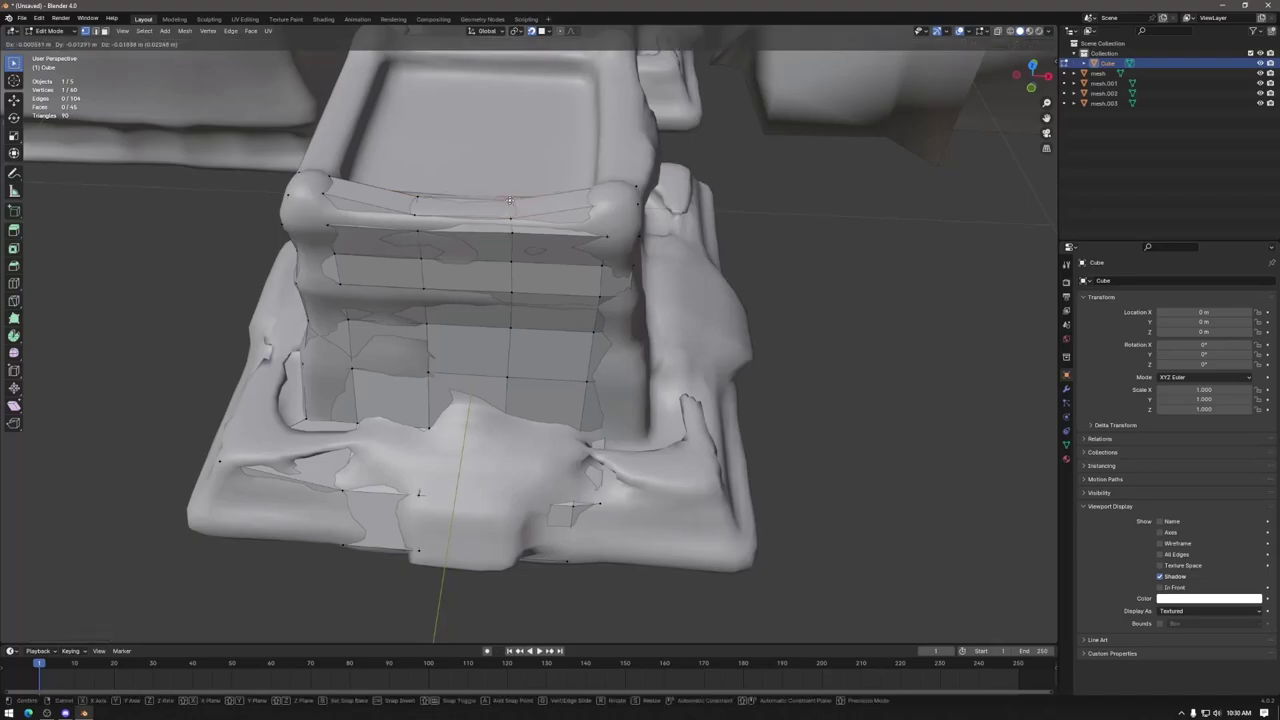
pyautogui.click(514, 261)
pyautogui.press('g')
pyautogui.click(512, 280)
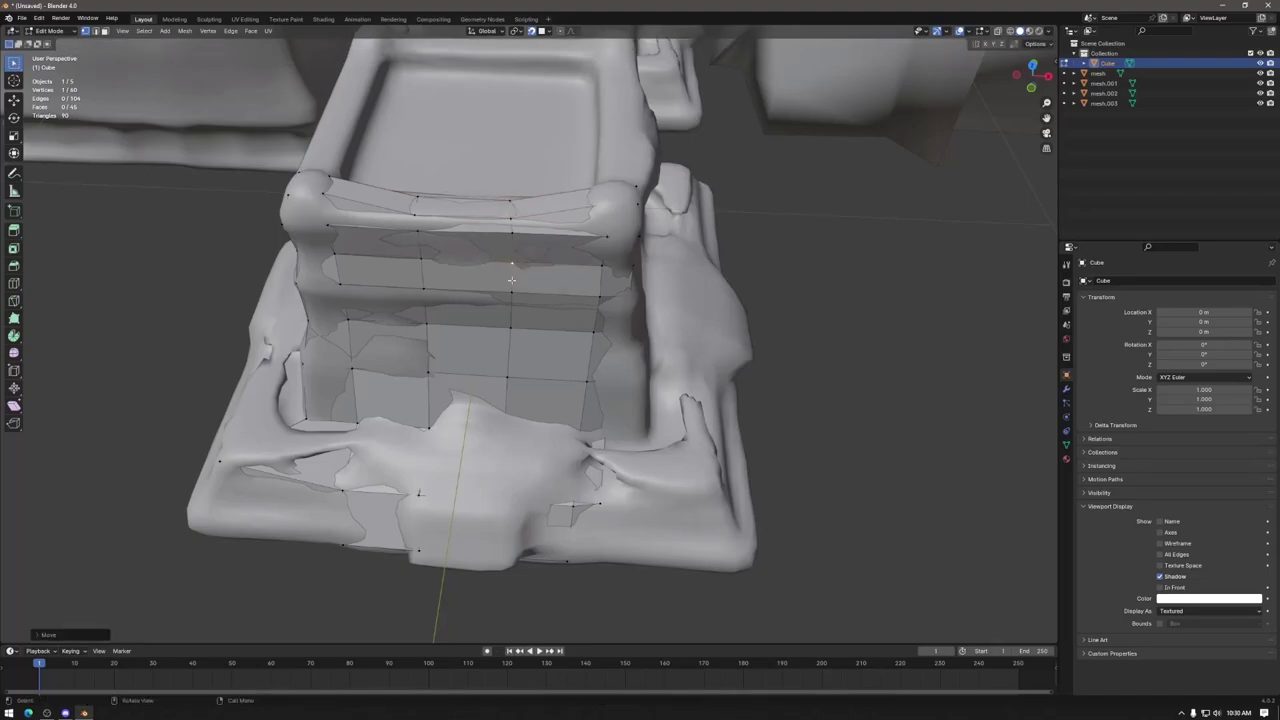
# Step: Snap the right new loop's remaining wall vertices onto the front wall down to the wall's foot
pyautogui.press('g')
pyautogui.click(511, 293)
pyautogui.press('g')
pyautogui.click(510, 330)
pyautogui.press('g')
pyautogui.click(506, 401)
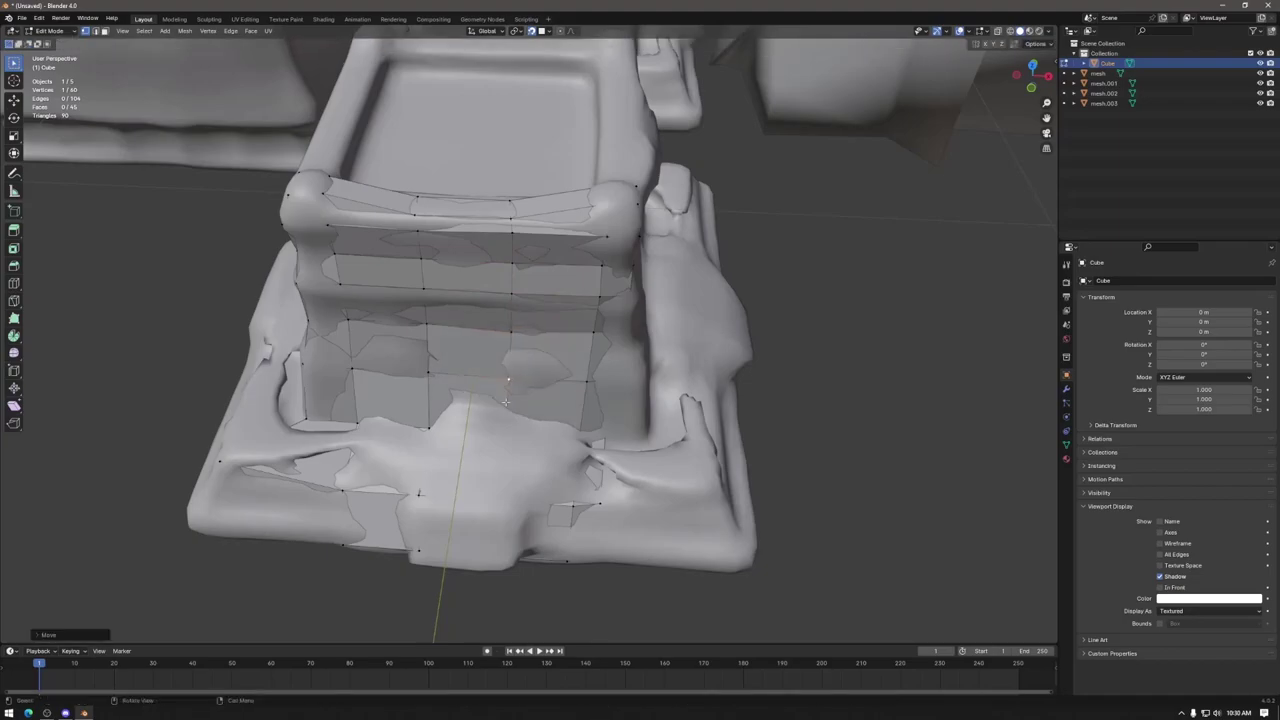
pyautogui.press('g')
pyautogui.click(504, 434)
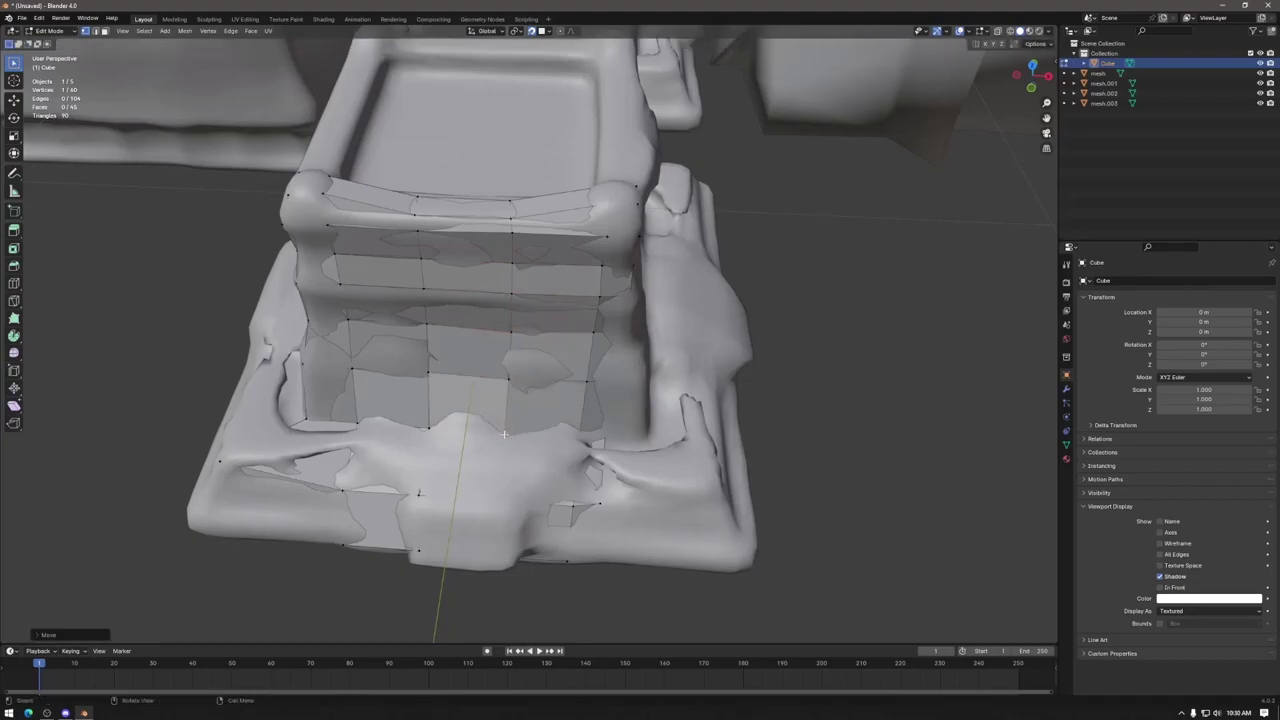
# Step: Snap the right new loop's two base vertices onto the upper and lower edges of the protruding front block
pyautogui.click(504, 502)
pyautogui.press('g')
pyautogui.click(497, 500)
pyautogui.press('g')
pyautogui.click(496, 555)
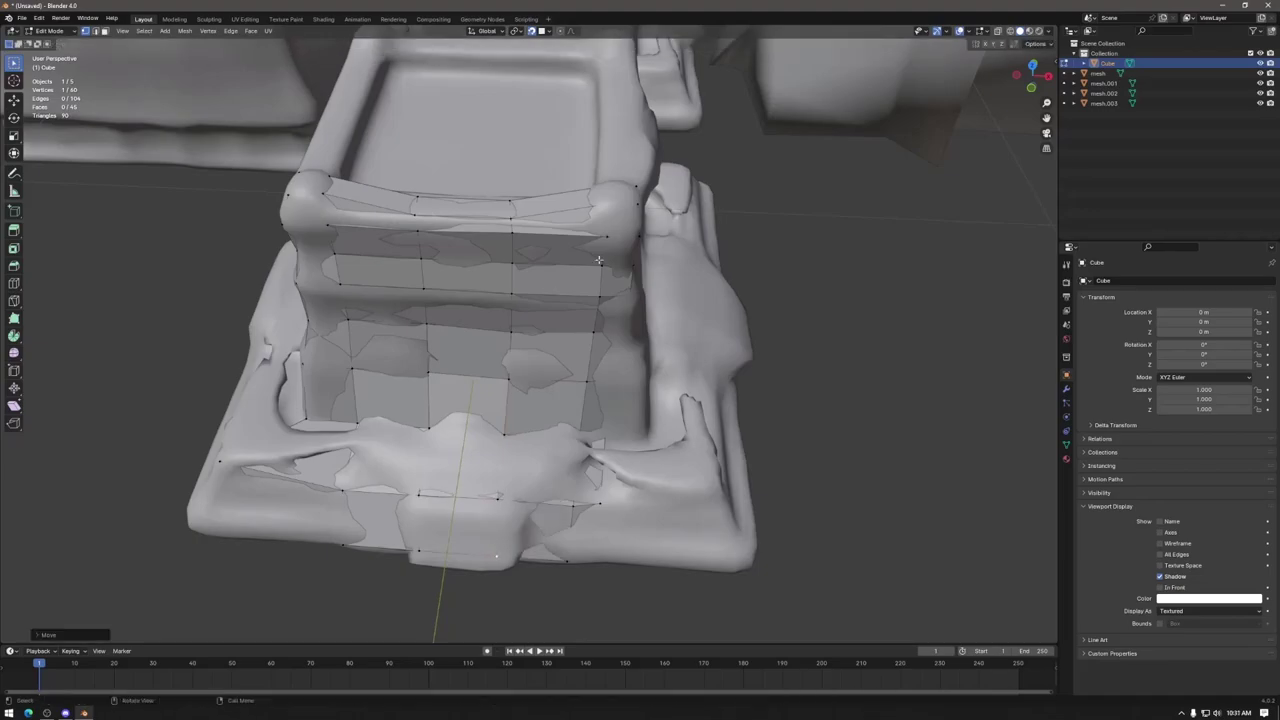
# Step: Snap the upper wall vertices of the loop beside the front-right corner onto the wall surface
pyautogui.press('g')
pyautogui.click(599, 248)
pyautogui.press('g')
pyautogui.click(596, 273)
pyautogui.press('g')
pyautogui.click(593, 300)
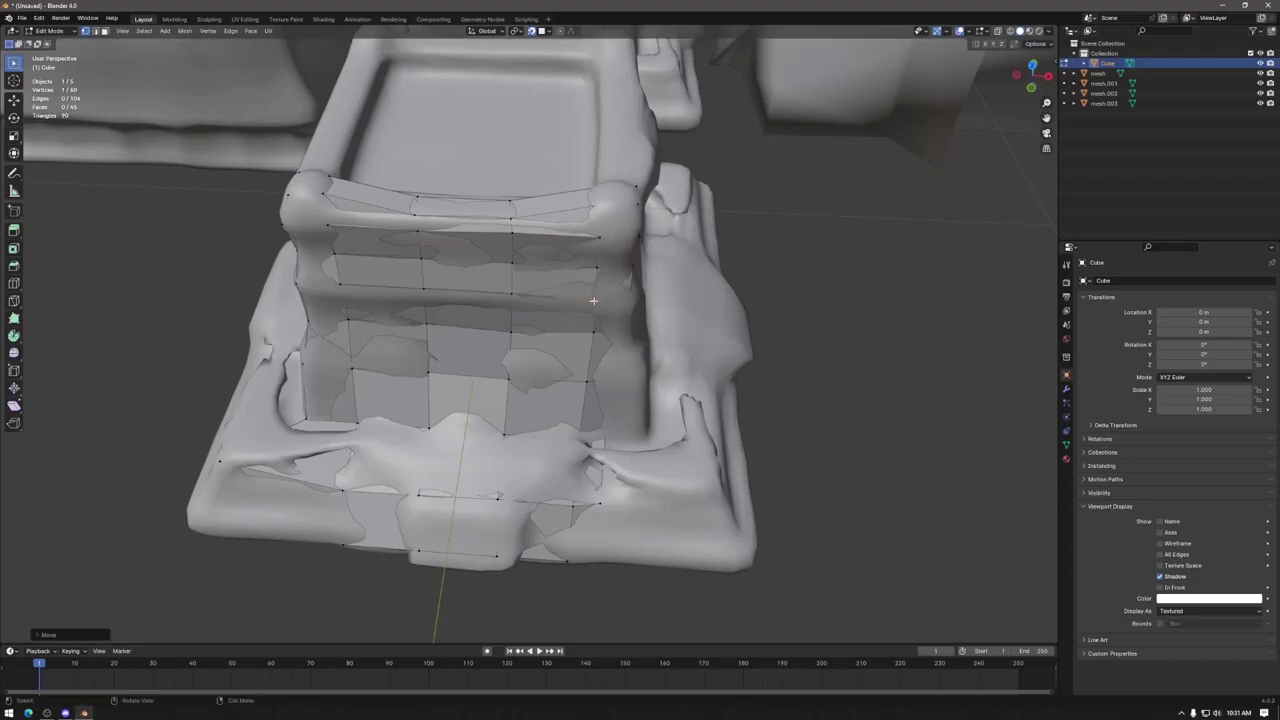
pyautogui.press('g')
pyautogui.click(592, 336)
pyautogui.press('g')
pyautogui.click(587, 381)
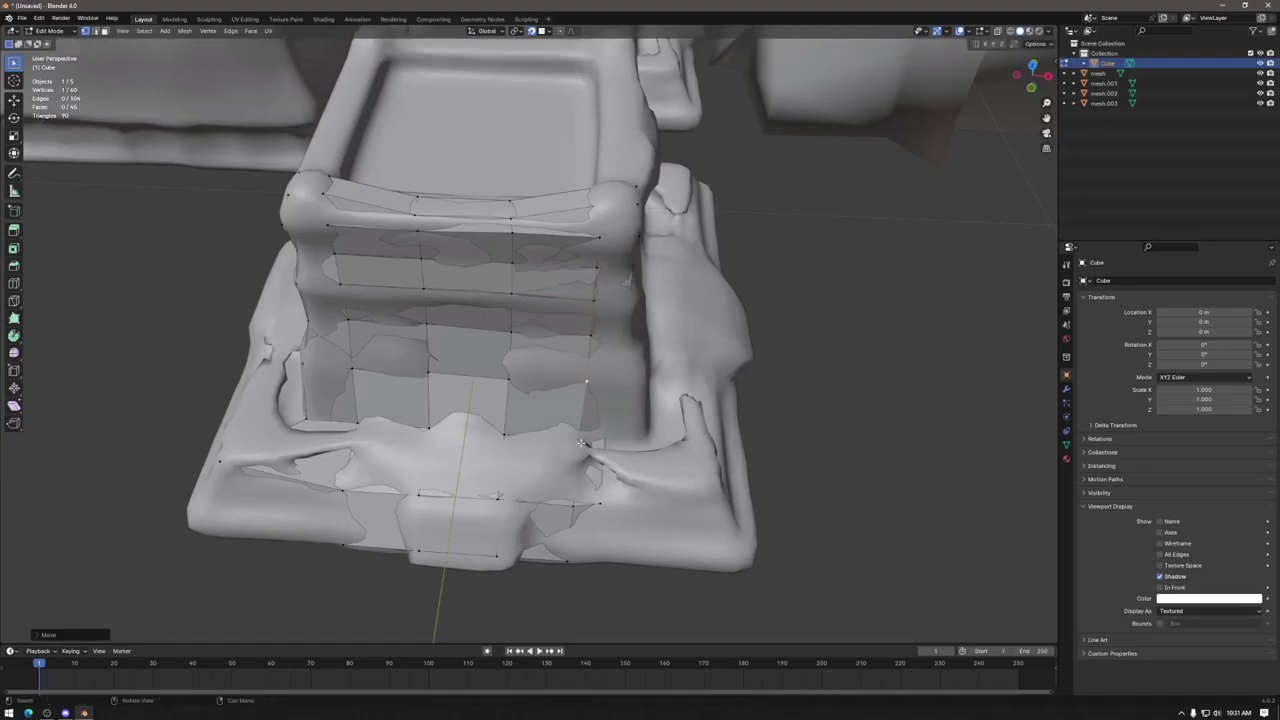
# Step: Snap the same loop's vertices at the wall's foot and on the base's upper and lower edges onto the surface
pyautogui.press('g')
pyautogui.click(580, 445)
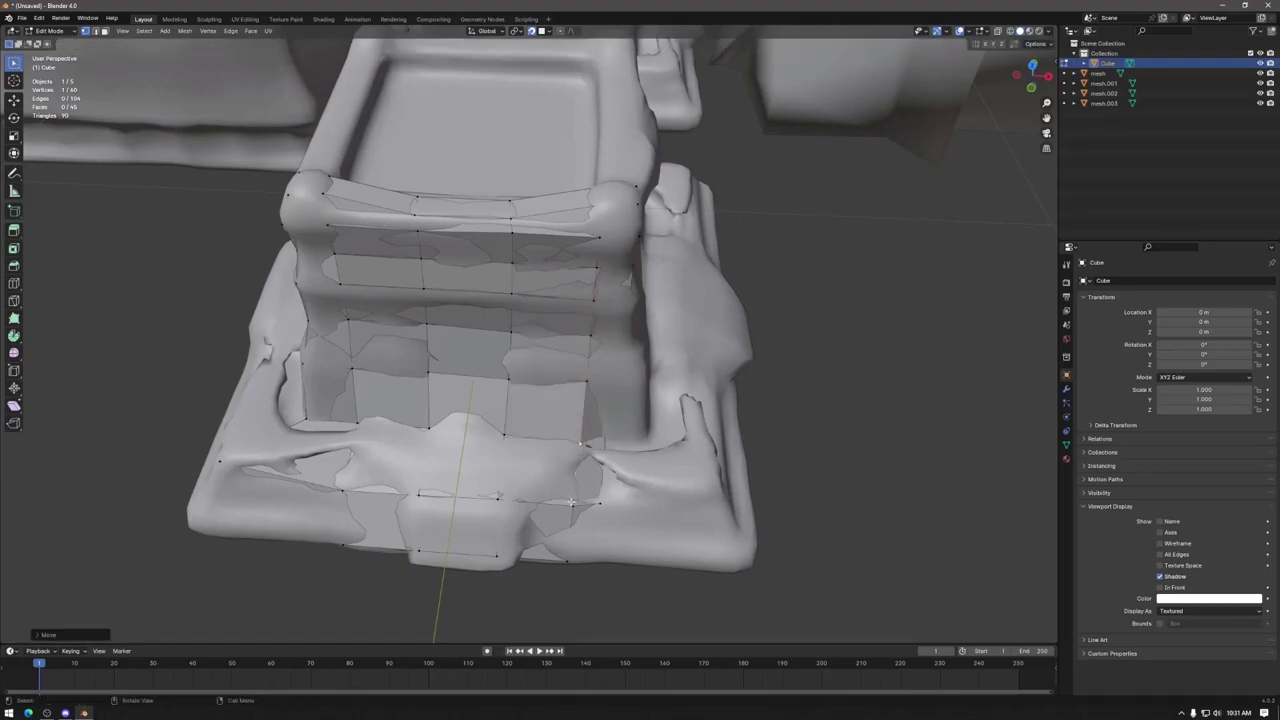
pyautogui.press('g')
pyautogui.click(574, 506)
pyautogui.press('g')
pyautogui.click(569, 561)
# Step: Knife a vertical cut through the rim beside the left corner and snap its new vertices onto the rim surface
pyautogui.press('k')
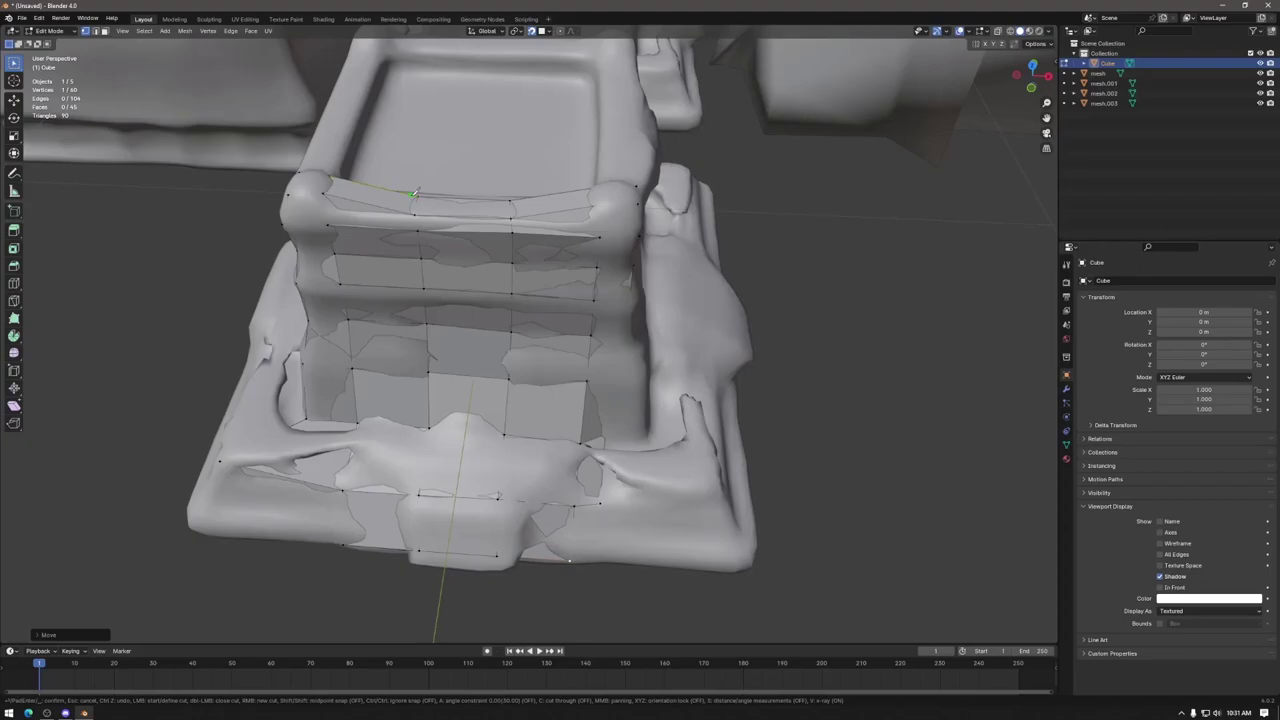
pyautogui.click(353, 182)
pyautogui.click(347, 227)
pyautogui.press('Return')
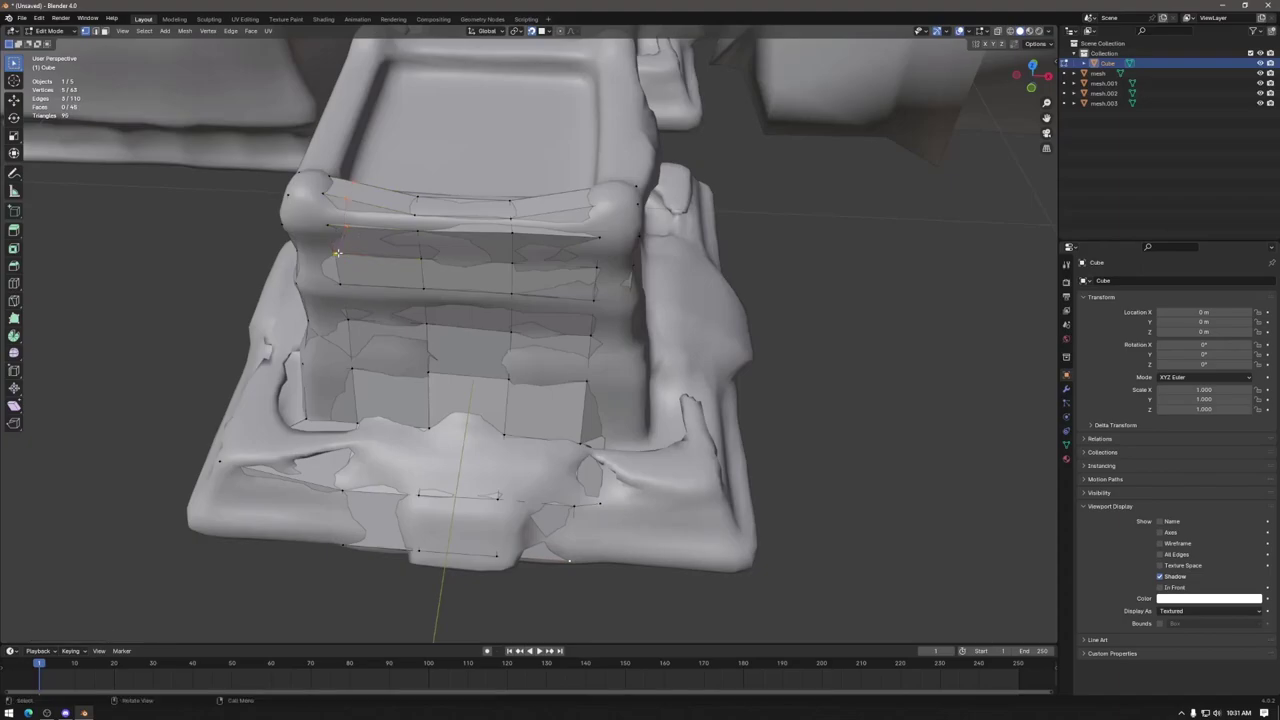
pyautogui.click(349, 229)
pyautogui.press('g')
pyautogui.click(344, 210)
pyautogui.press('g')
pyautogui.click(356, 188)
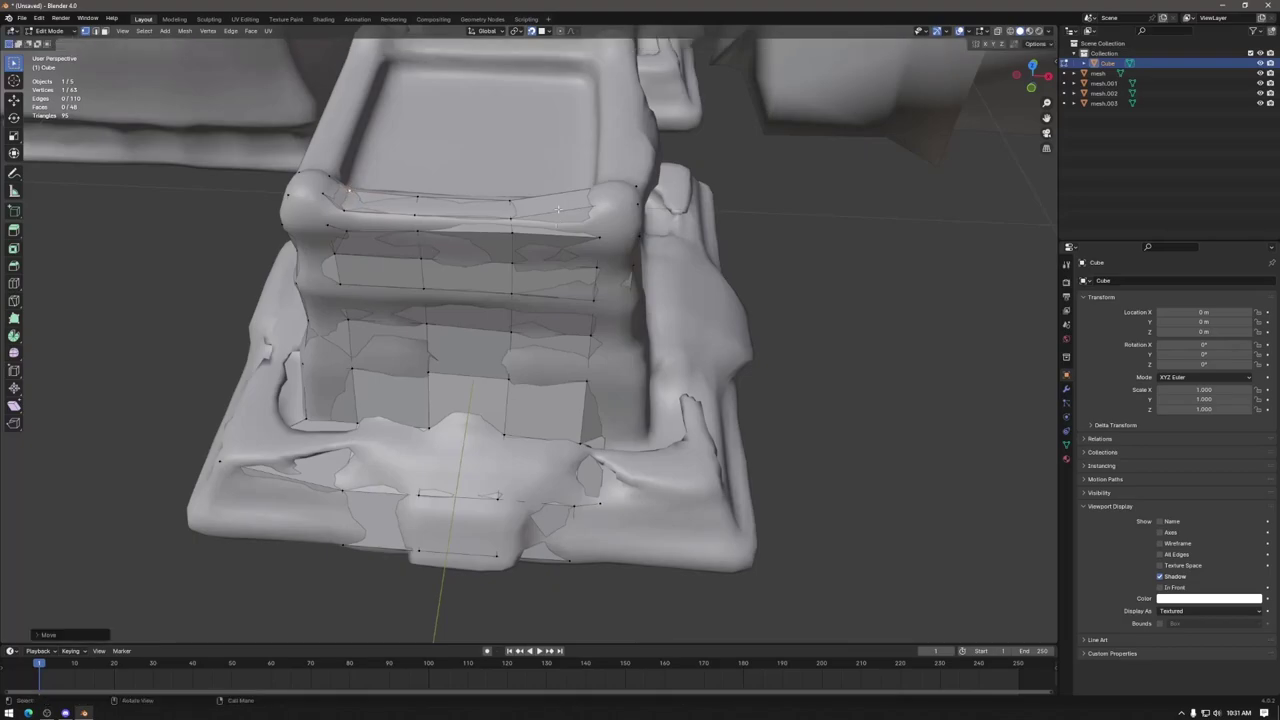
# Step: Knife a matching cut through the rim beside the right corner and snap its vertices onto the rim surface
pyautogui.press('k')
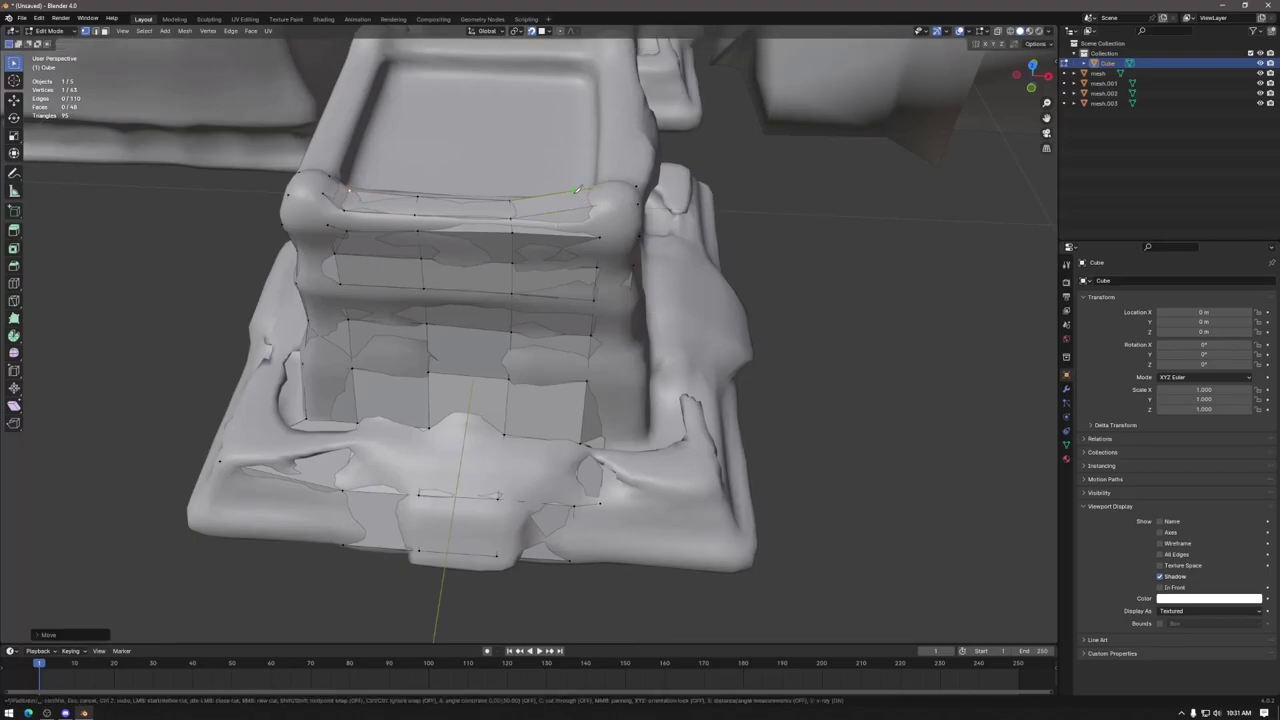
pyautogui.click(577, 191)
pyautogui.click(598, 234)
pyautogui.press('Return')
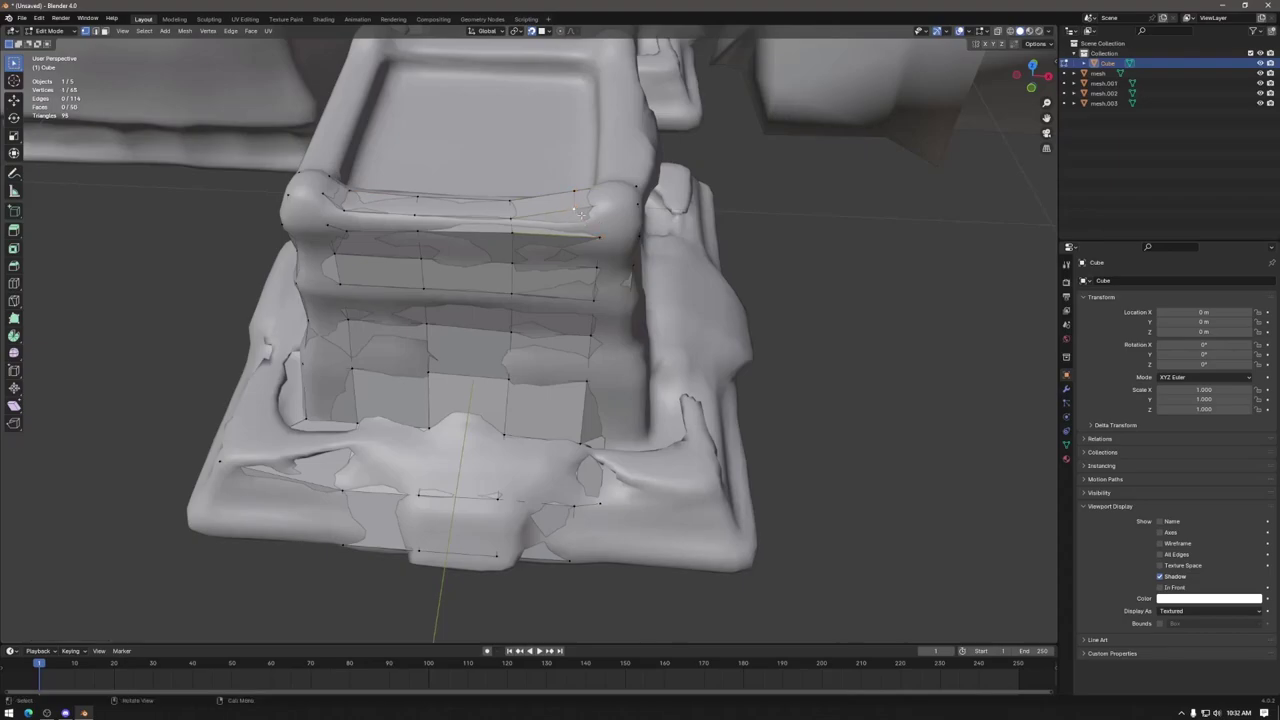
pyautogui.press('g')
pyautogui.press('Escape')
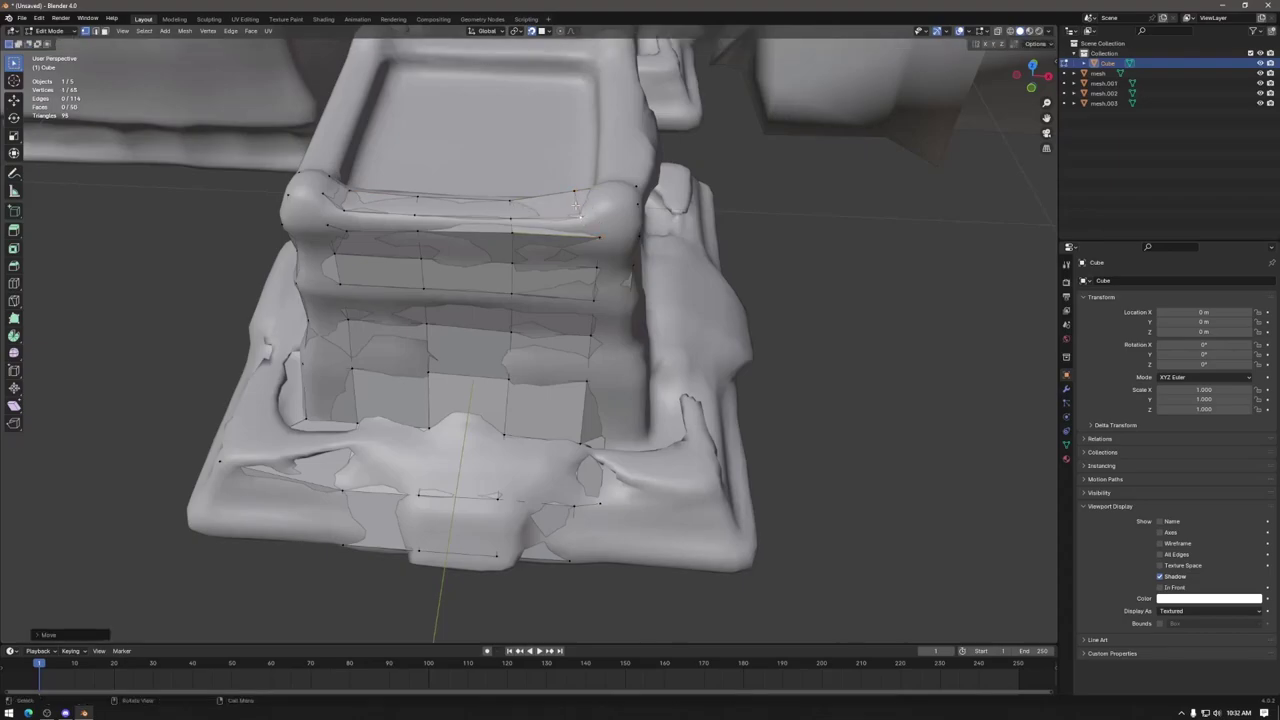
pyautogui.press('g')
pyautogui.click(580, 197)
# Step: Move the right central loop's vertex up to the underside of the top rim
pyautogui.moveTo(594, 244); pyautogui.dragTo(562, 128, button='middle')
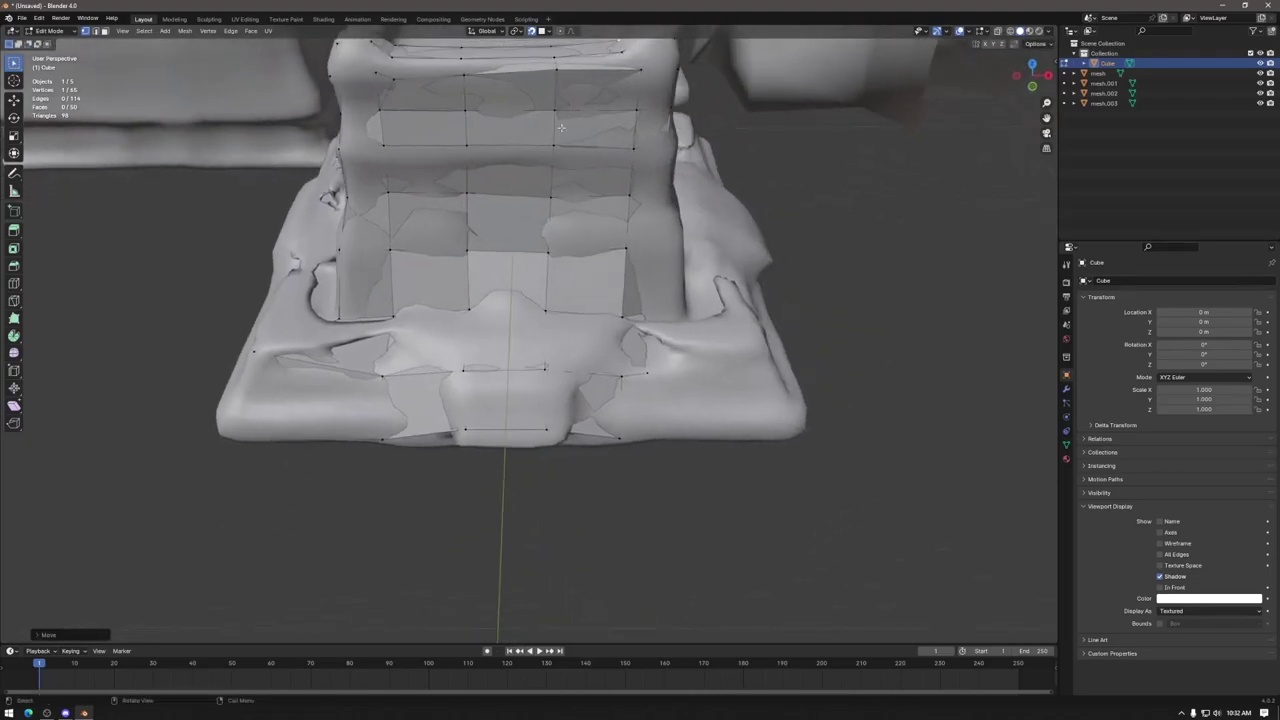
pyautogui.press('g')
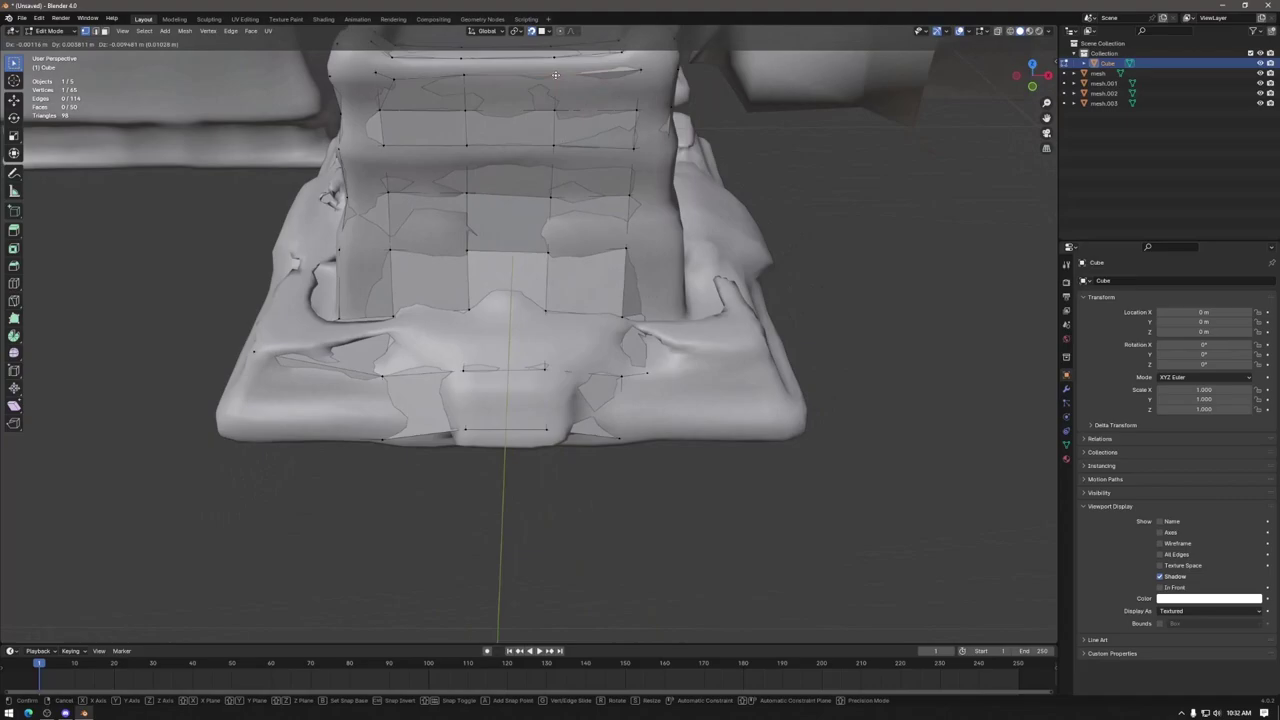
pyautogui.click(555, 74)
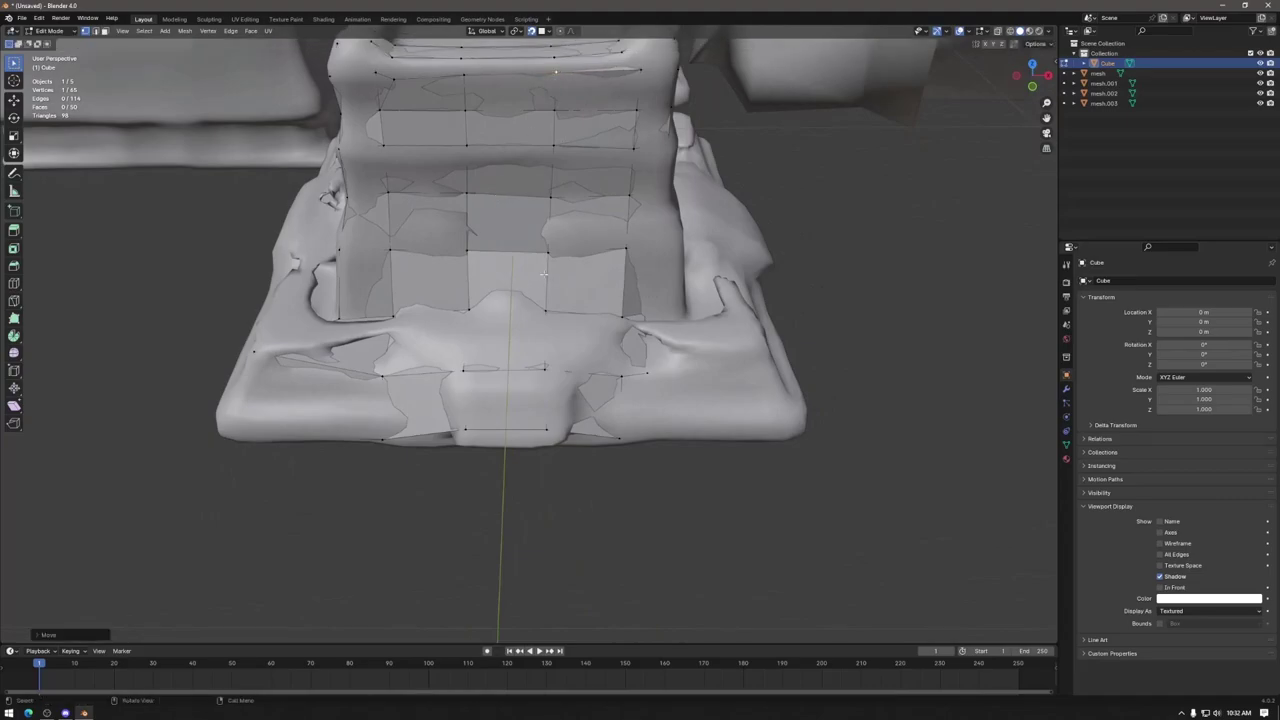
# Step: Snap the left central loop's vertices at the wall's foot and the base's upper edge onto the surface
pyautogui.click(466, 312)
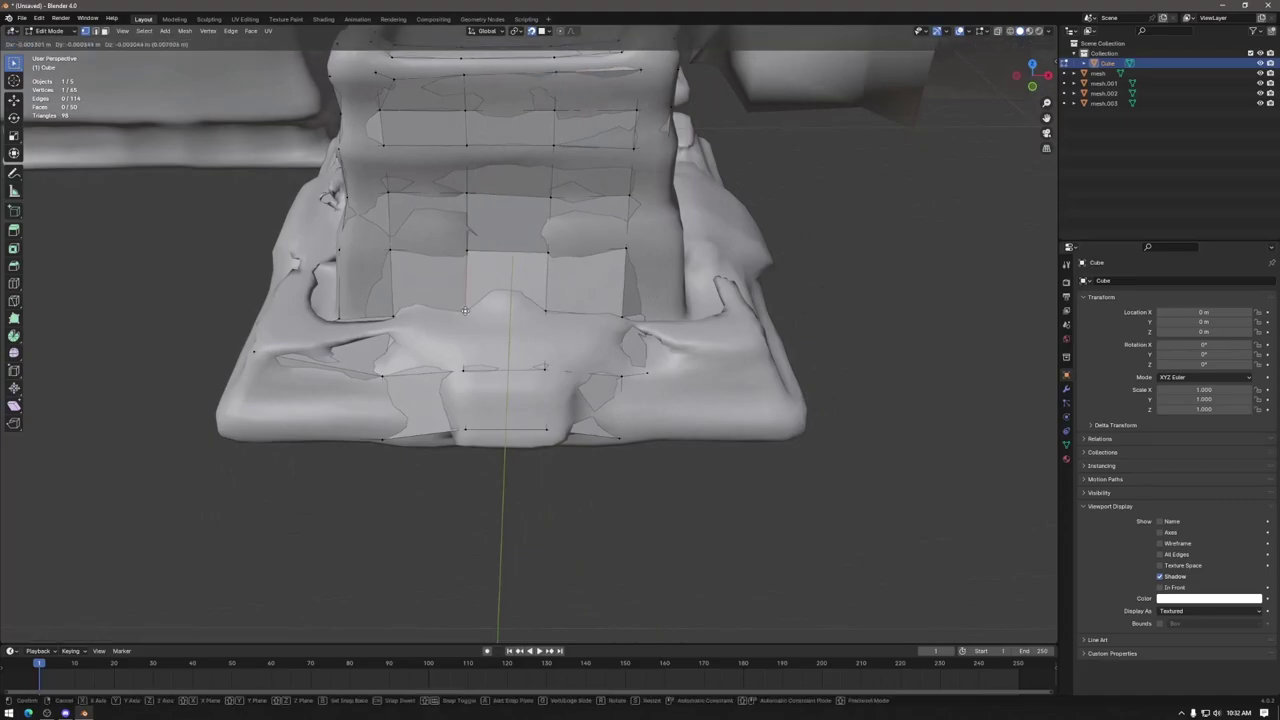
pyautogui.press('g')
pyautogui.click(462, 371)
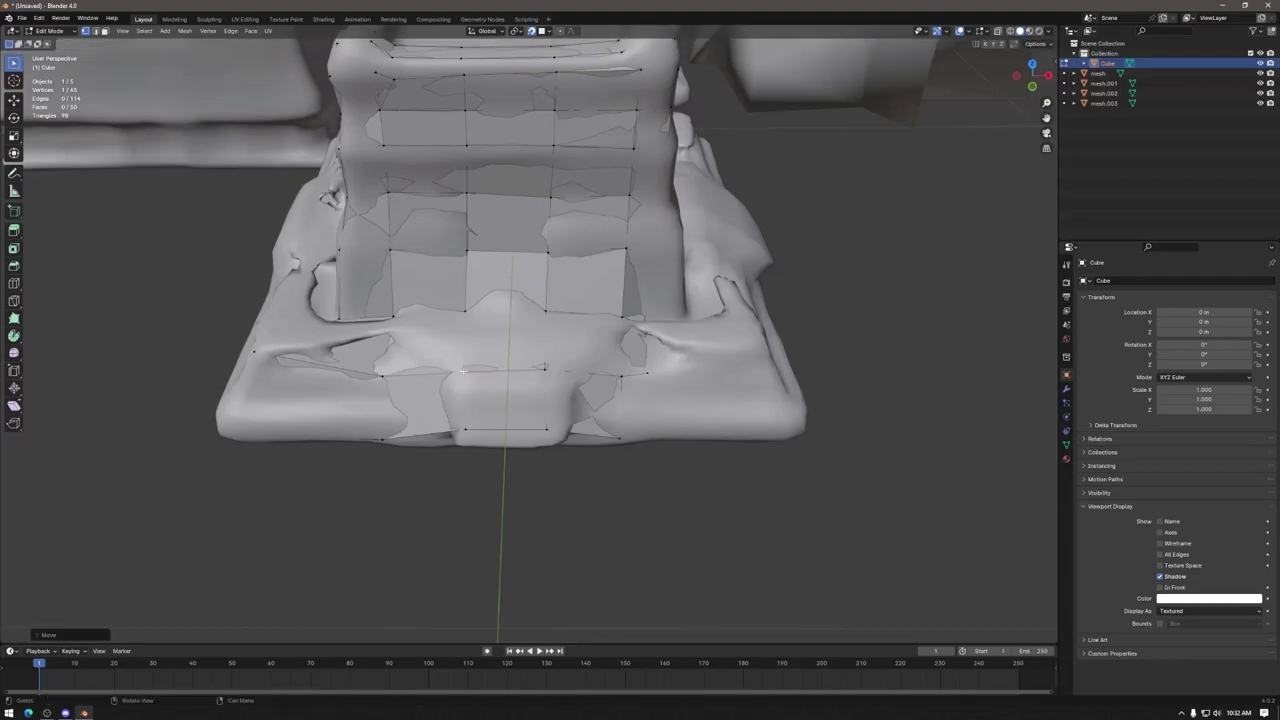
# Step: Move the two central loops' lowest vertices down to the bottom edge of the base's front block
pyautogui.click(467, 430)
pyautogui.press('g')
pyautogui.click(463, 441)
pyautogui.click(541, 429)
pyautogui.press('g')
pyautogui.click(545, 441)
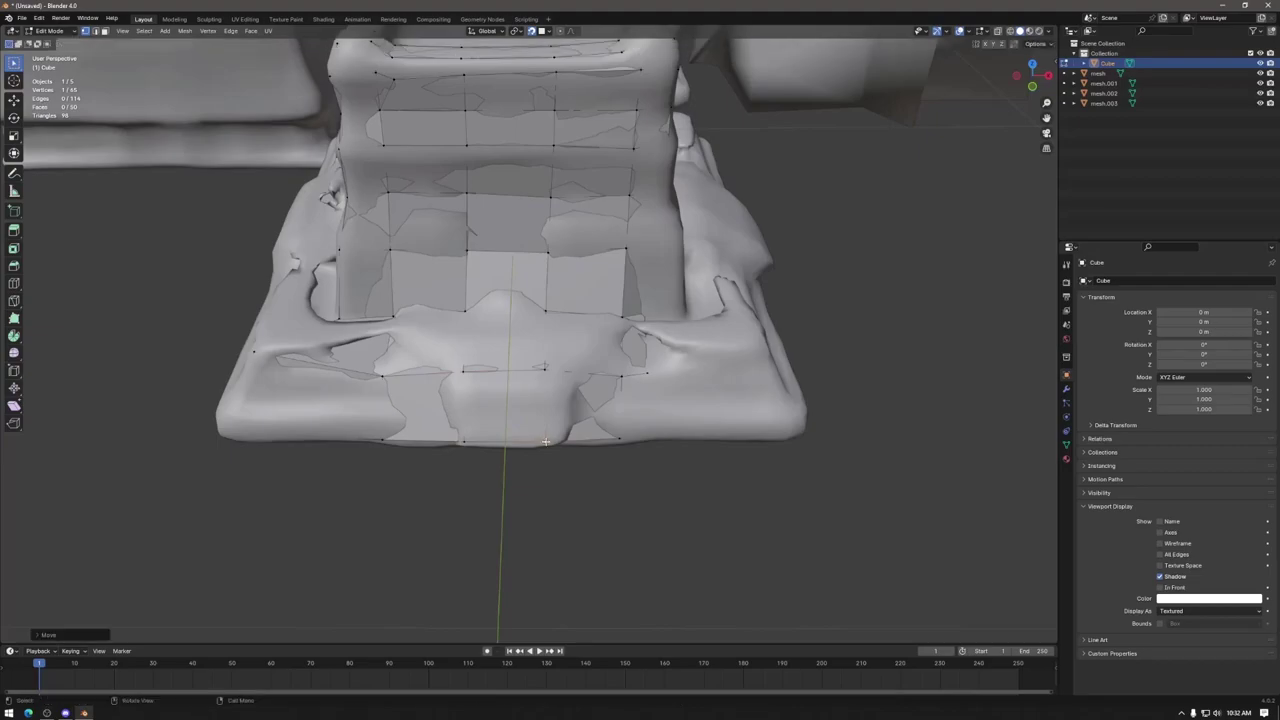
# Step: Leave mesh editing, select the three other building copies and move them about 1.9 m along Y, away from the retopologized building
pyautogui.moveTo(638, 380); pyautogui.dragTo(591, 366, button='middle')
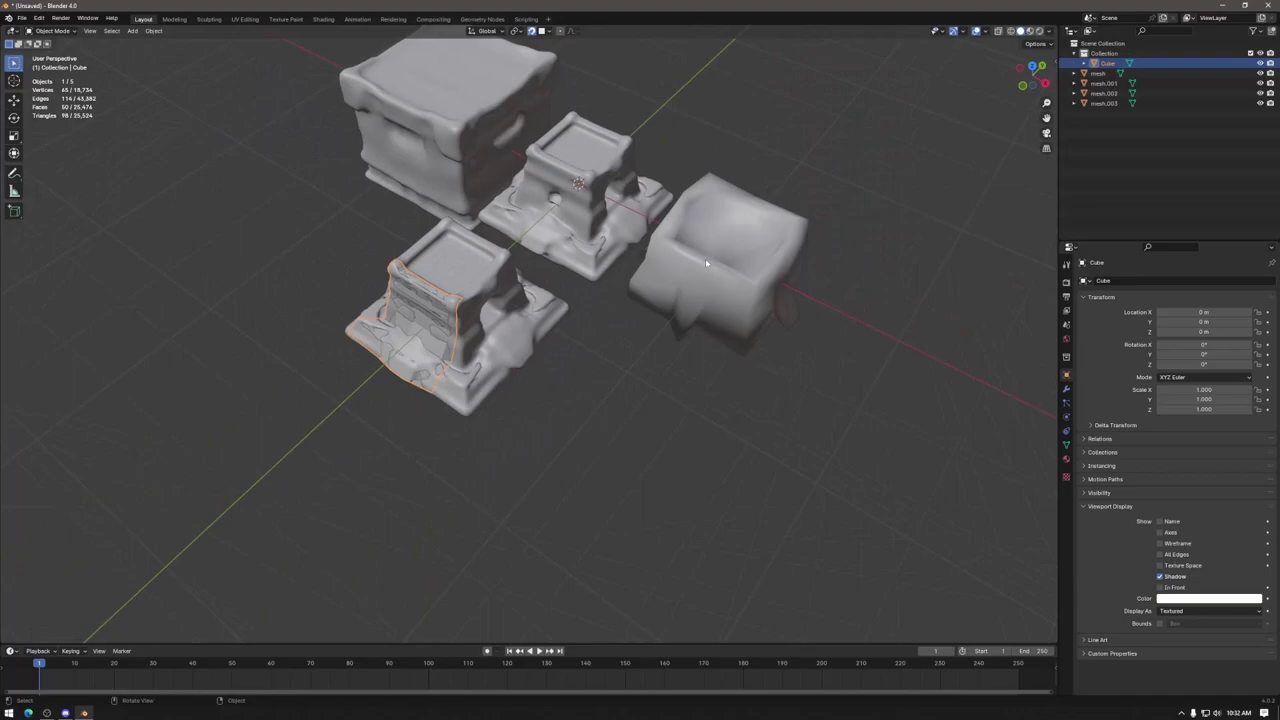
pyautogui.click(705, 258)
pyautogui.keyDown('shift'); pyautogui.click(652, 226); pyautogui.keyUp('shift')
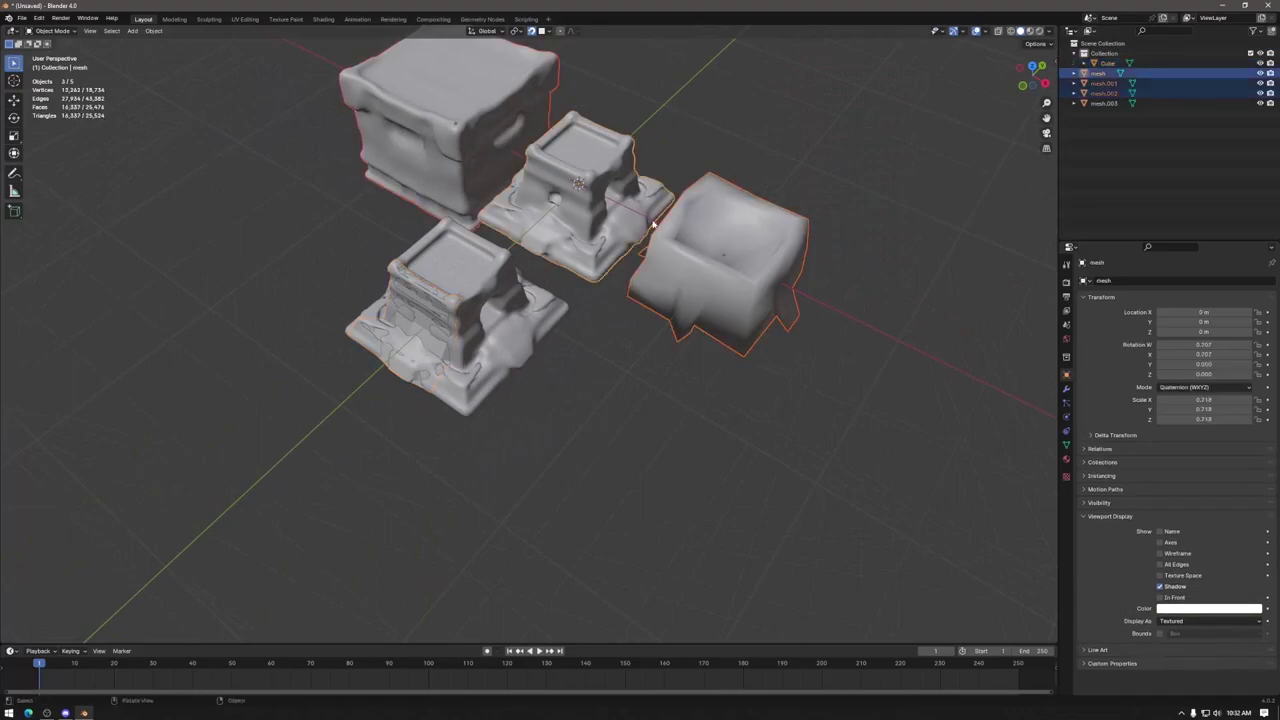
pyautogui.moveTo(652, 226); pyautogui.dragTo(650, 280, button='middle')
pyautogui.press('g')
pyautogui.press('y')
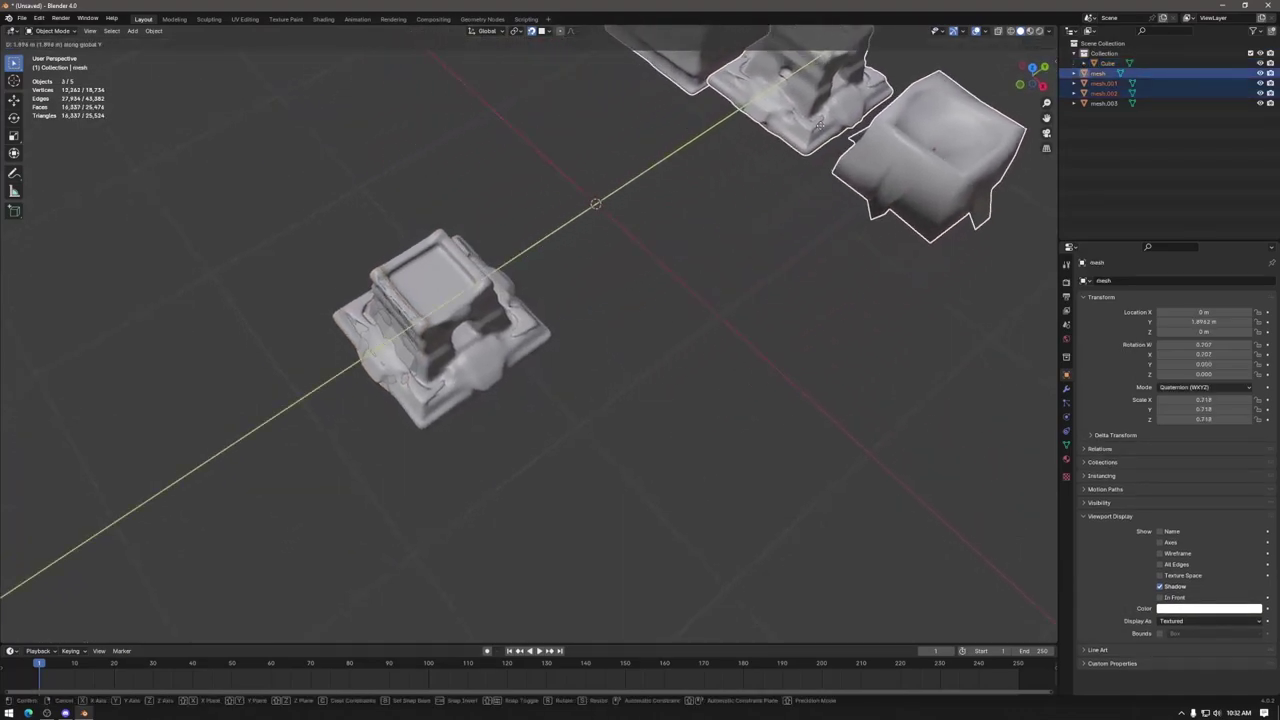
pyautogui.click(820, 125)
# Step: Select the retopology mesh with its reference building and, from top view, move both about 1.14 m along Y so they centre on the world origin
pyautogui.moveTo(246, 177); pyautogui.dragTo(508, 392)
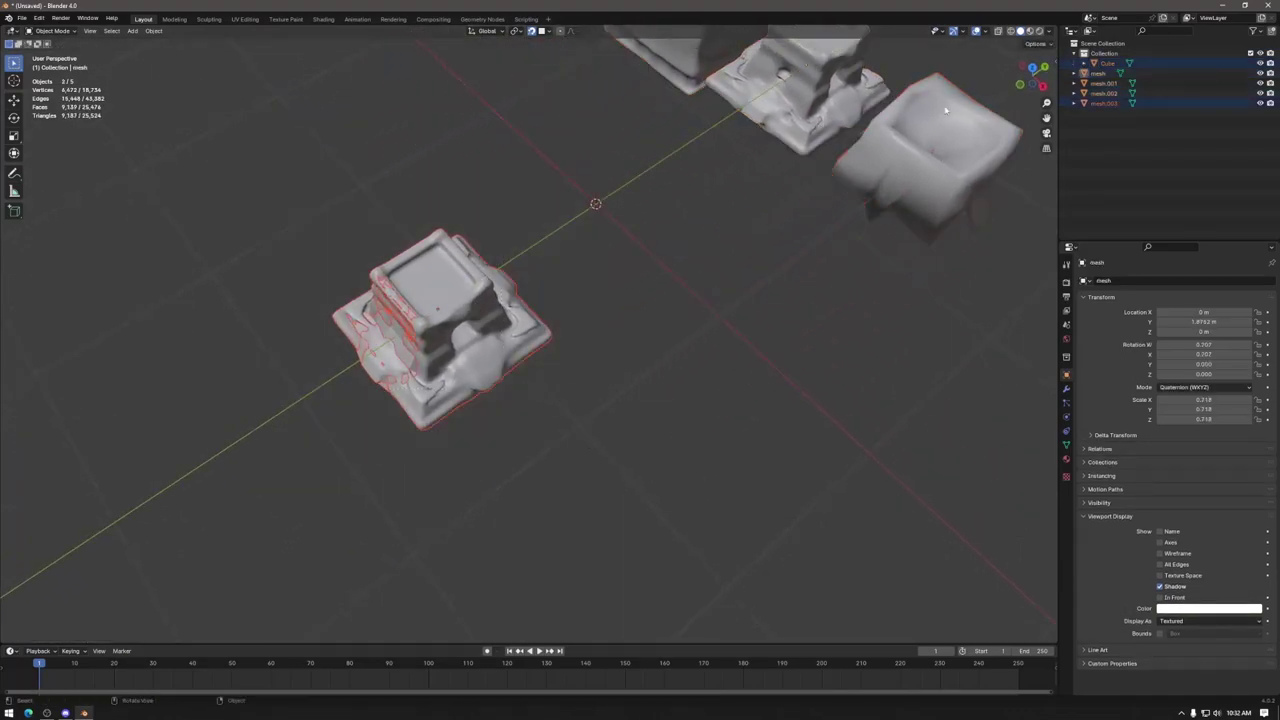
pyautogui.click(1033, 68)
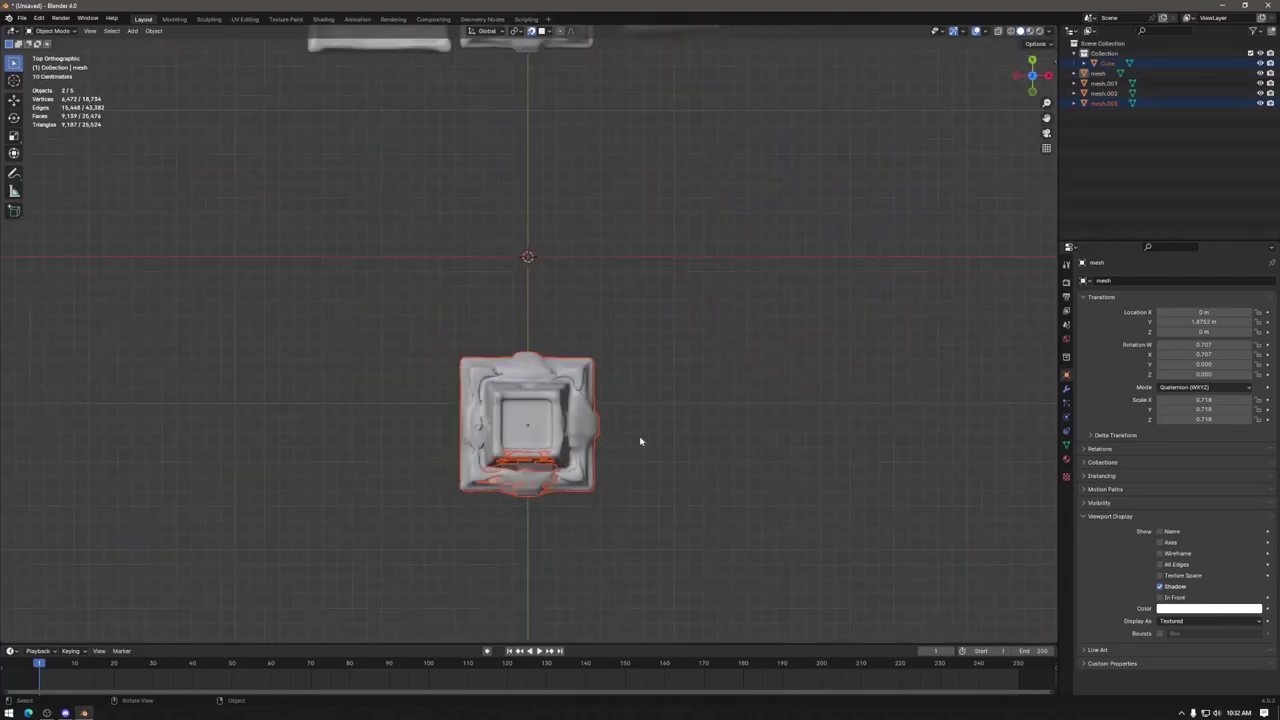
pyautogui.press('g')
pyautogui.press('x')
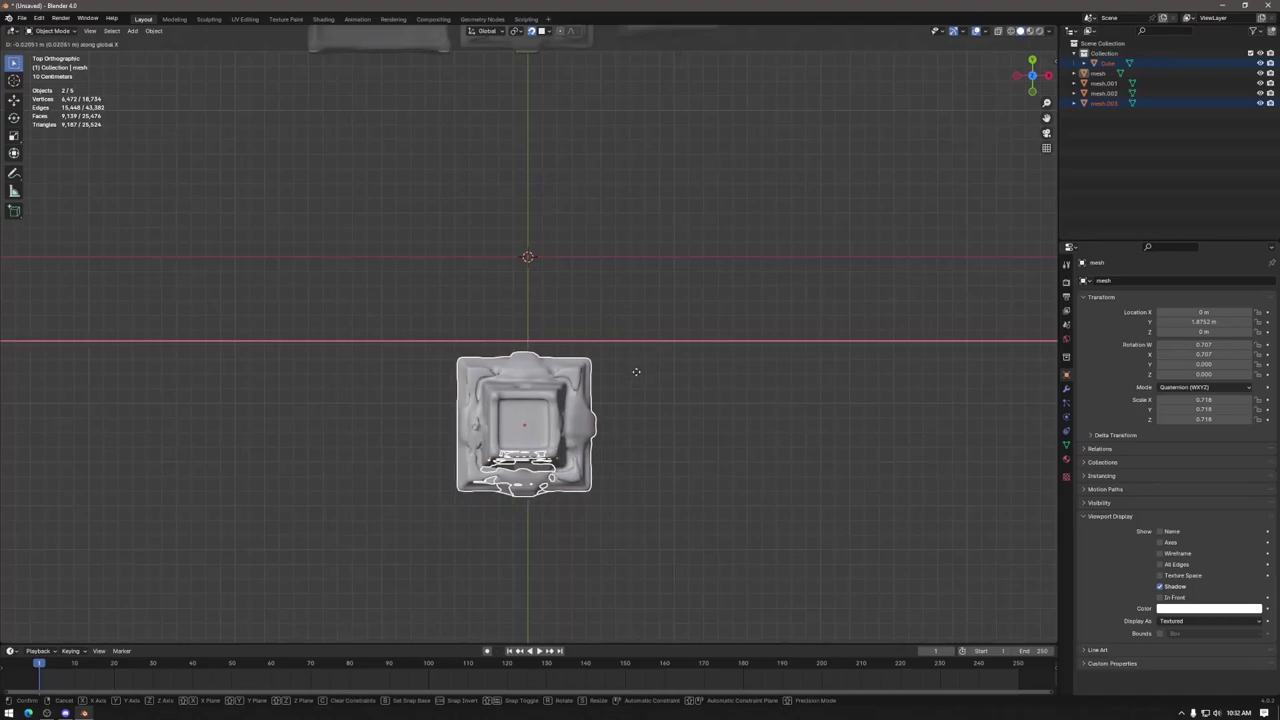
pyautogui.press('y')
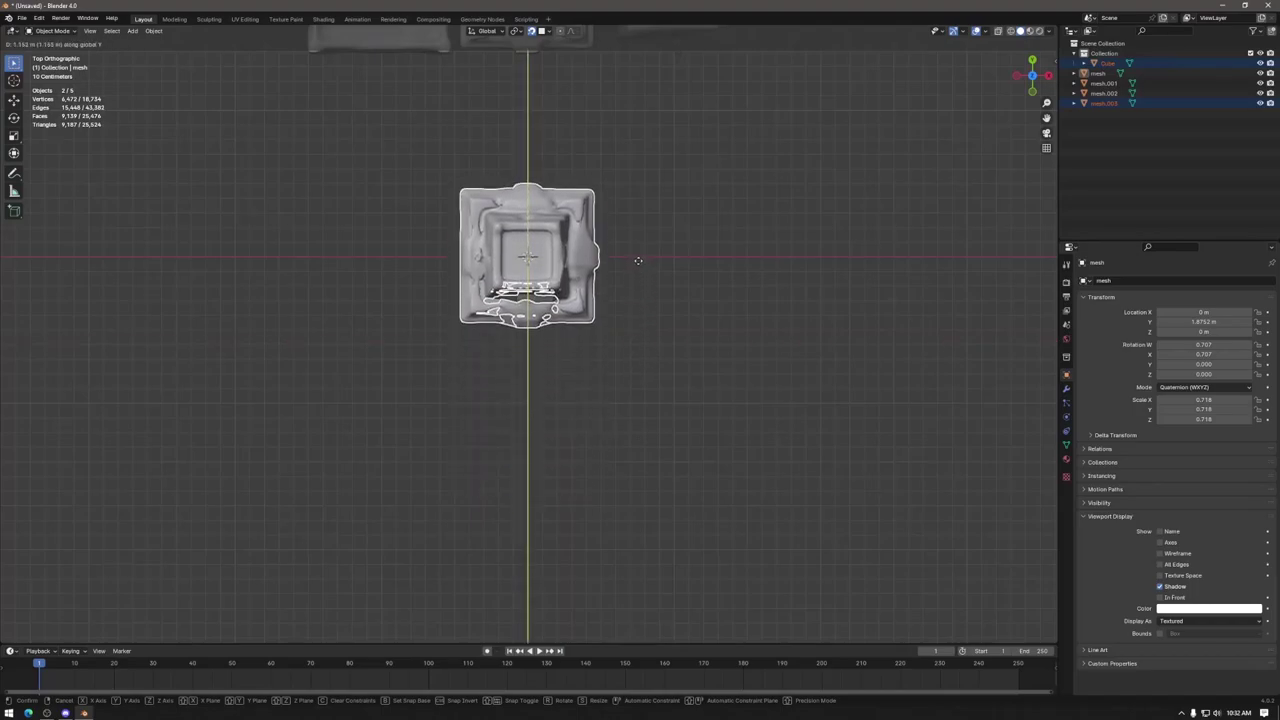
pyautogui.click(639, 262)
pyautogui.moveTo(640, 266); pyautogui.dragTo(589, 340, button='middle')
# Step: Add a Mirror modifier to the retopology mesh and set it to mirror on the Y axis only
pyautogui.click(560, 174)
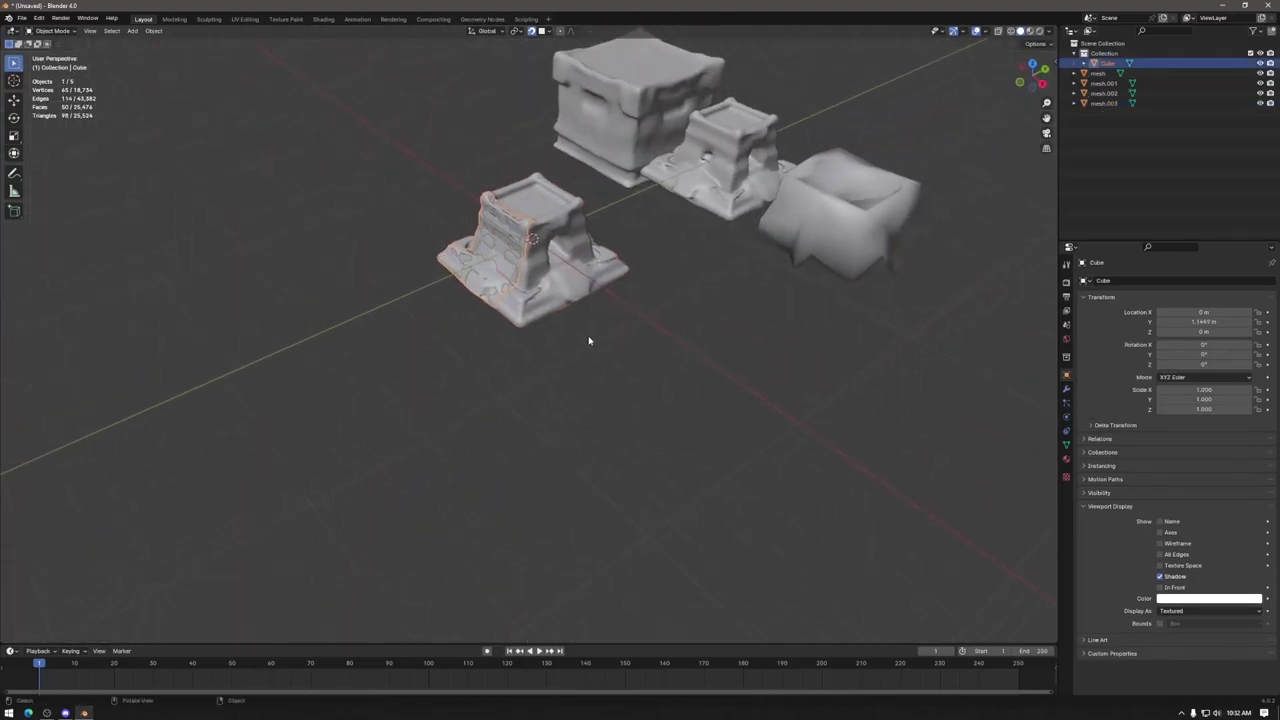
pyautogui.scroll(3, 589, 340)
pyautogui.click(1066, 391)
pyautogui.click(1151, 284)
pyautogui.moveTo(1157, 284)
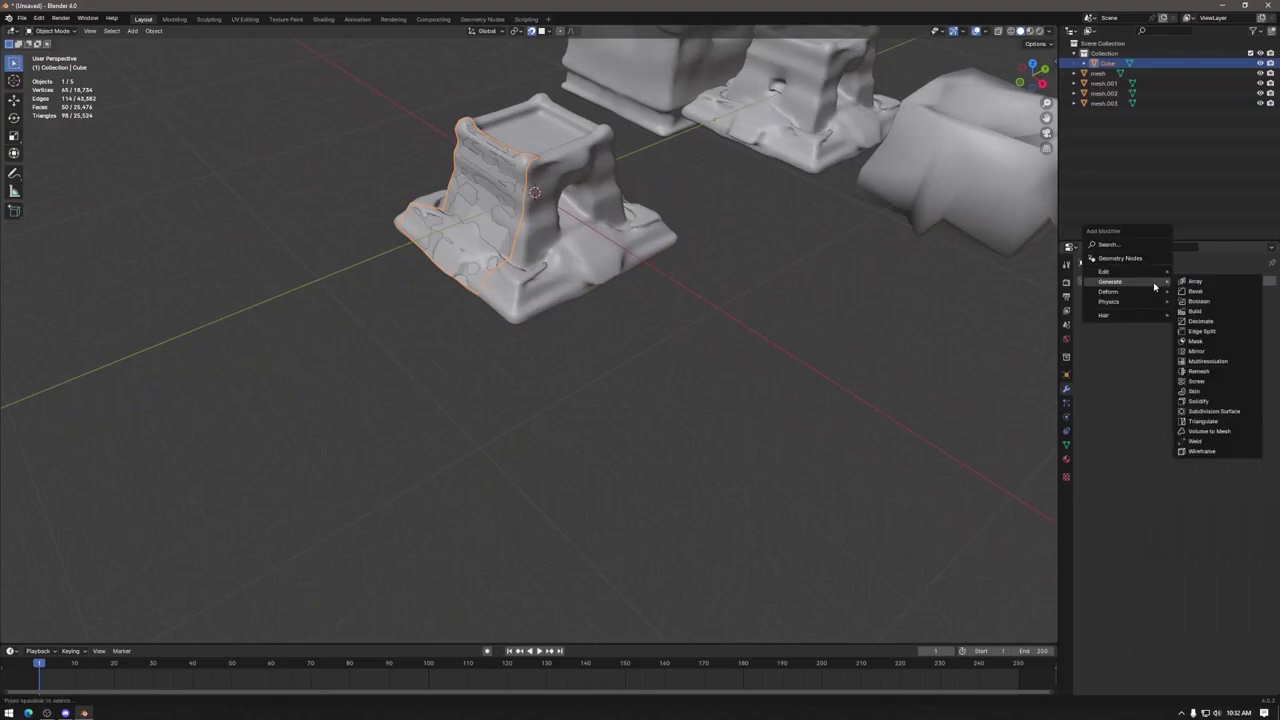
pyautogui.click(1198, 351)
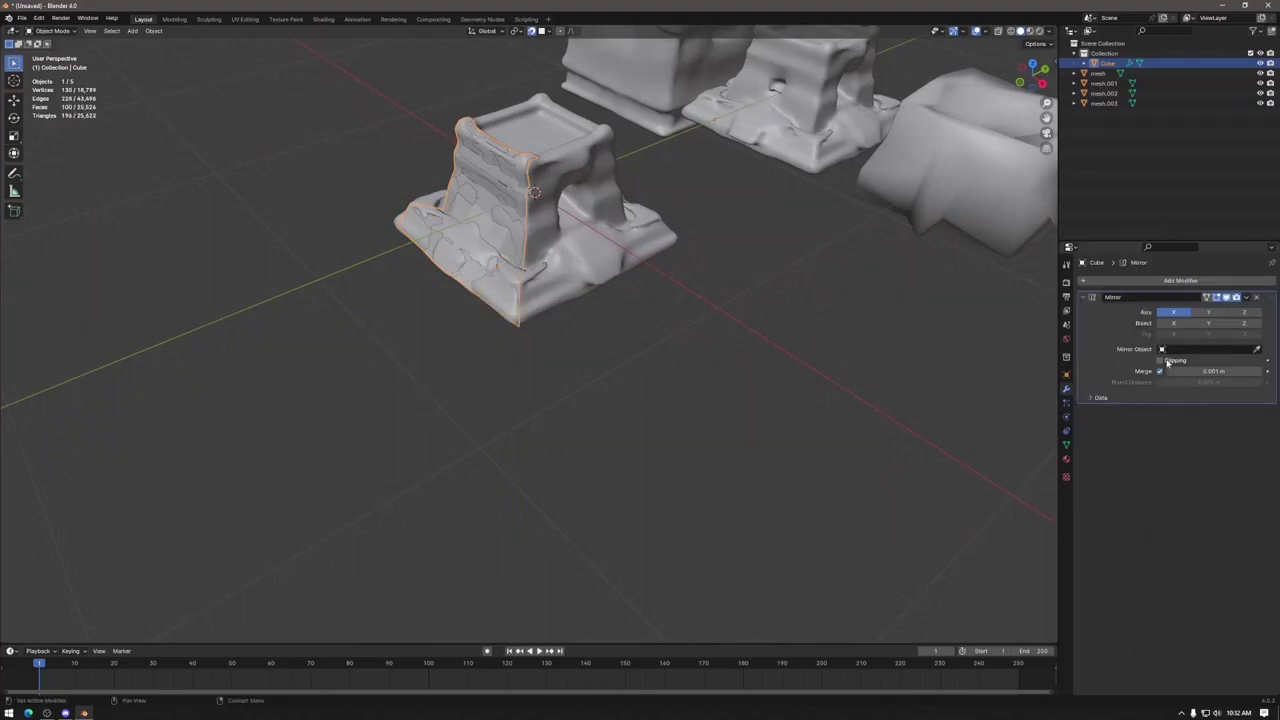
pyautogui.click(1208, 313)
pyautogui.click(1180, 313)
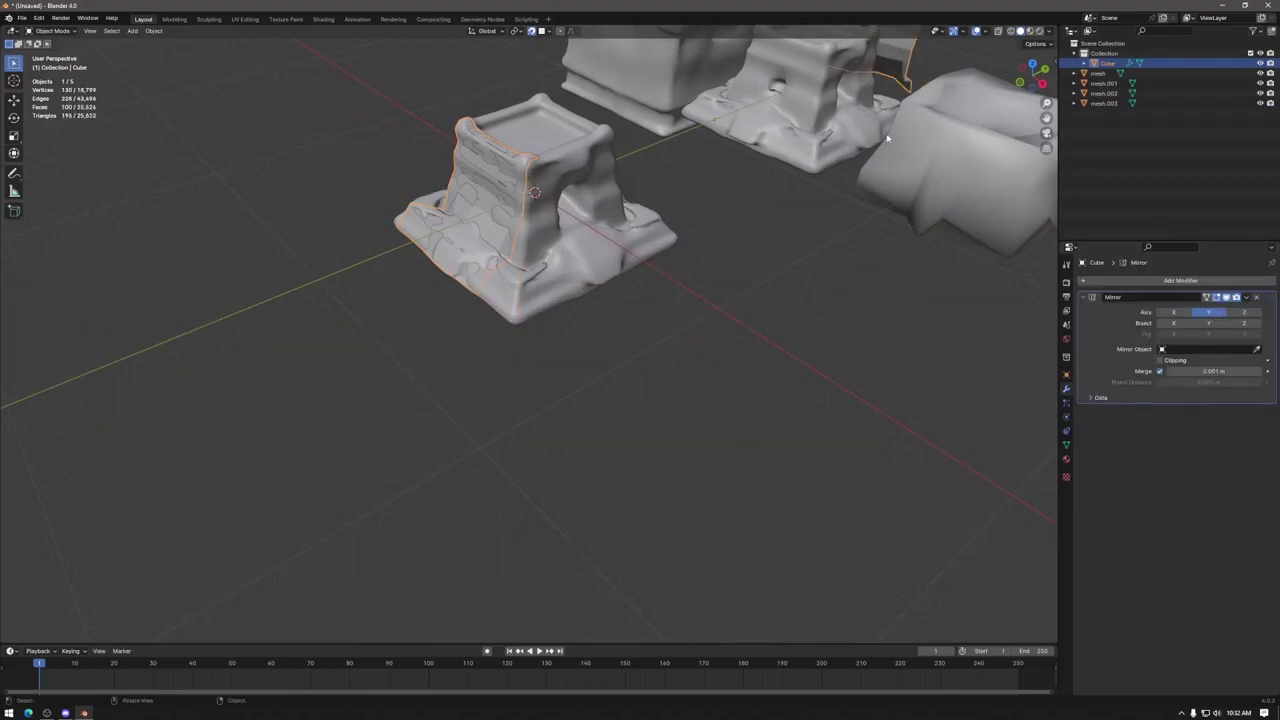
# Step: Apply the retopology mesh's object transform, including its location, so the mirror is centred on the world origin
pyautogui.moveTo(830, 204); pyautogui.dragTo(820, 237, button='middle')
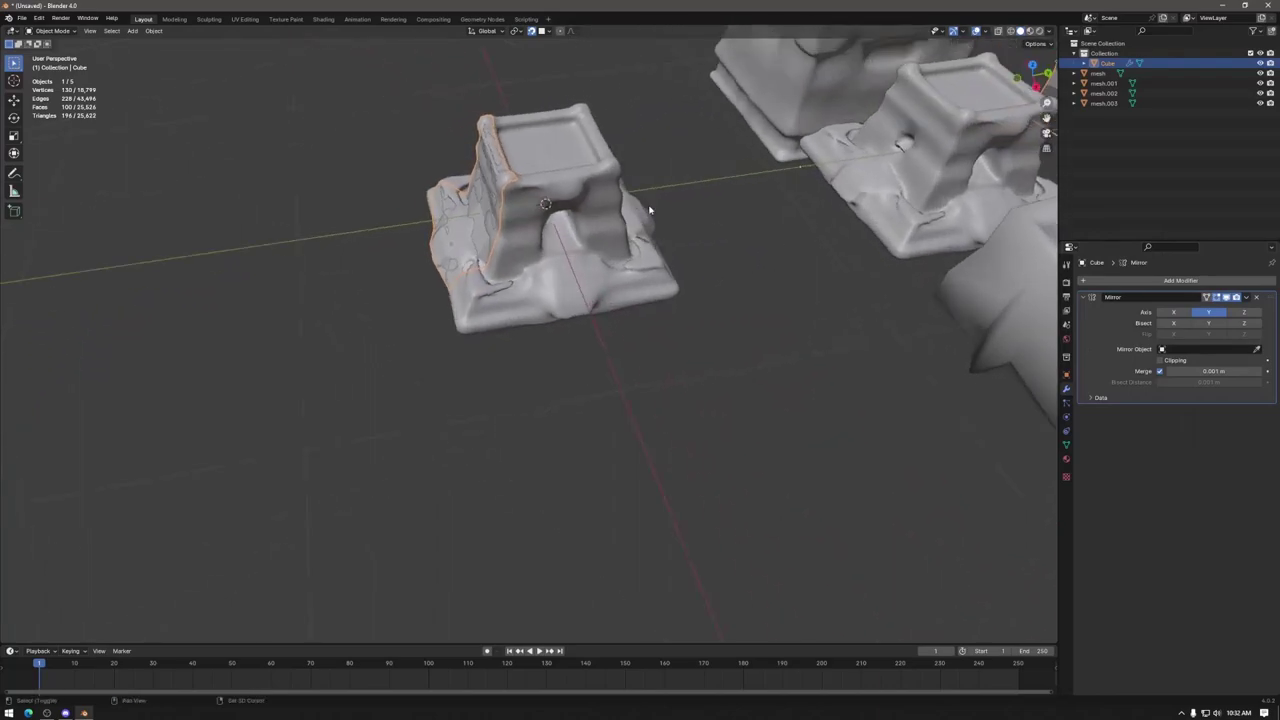
pyautogui.moveTo(651, 214); pyautogui.dragTo(729, 240, button='middle')
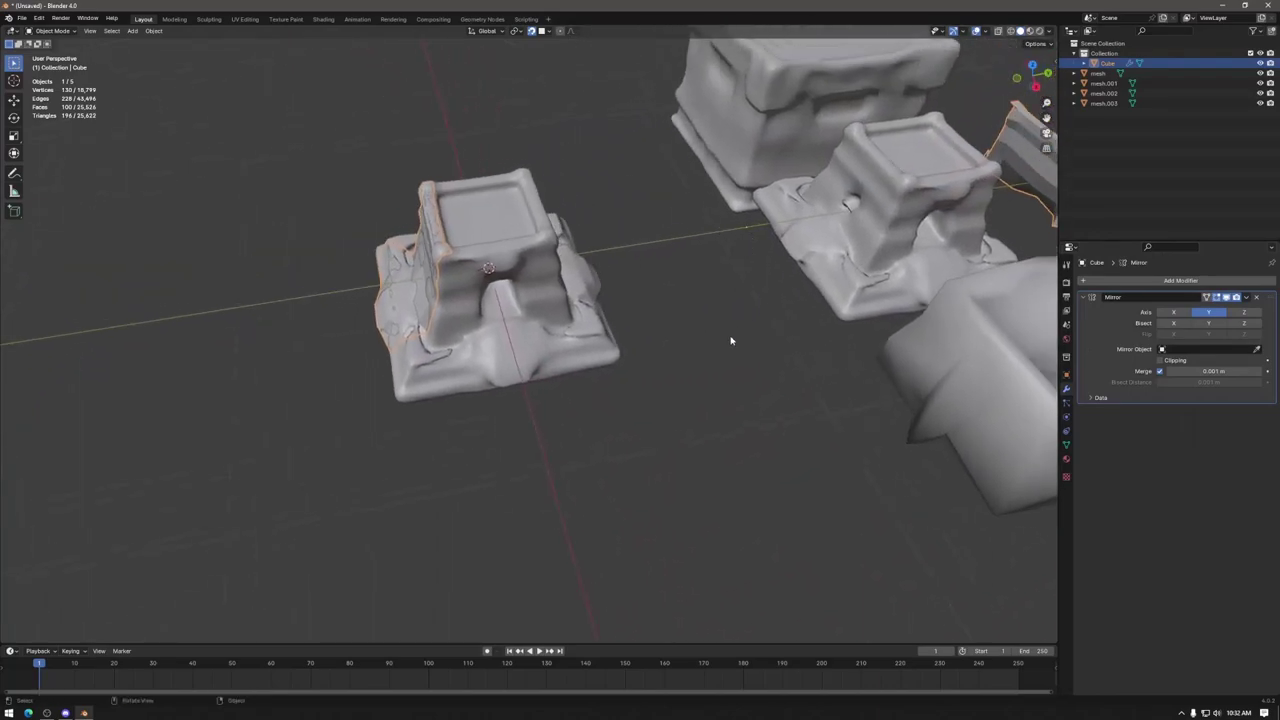
pyautogui.hotkey('ctrl', 'a')
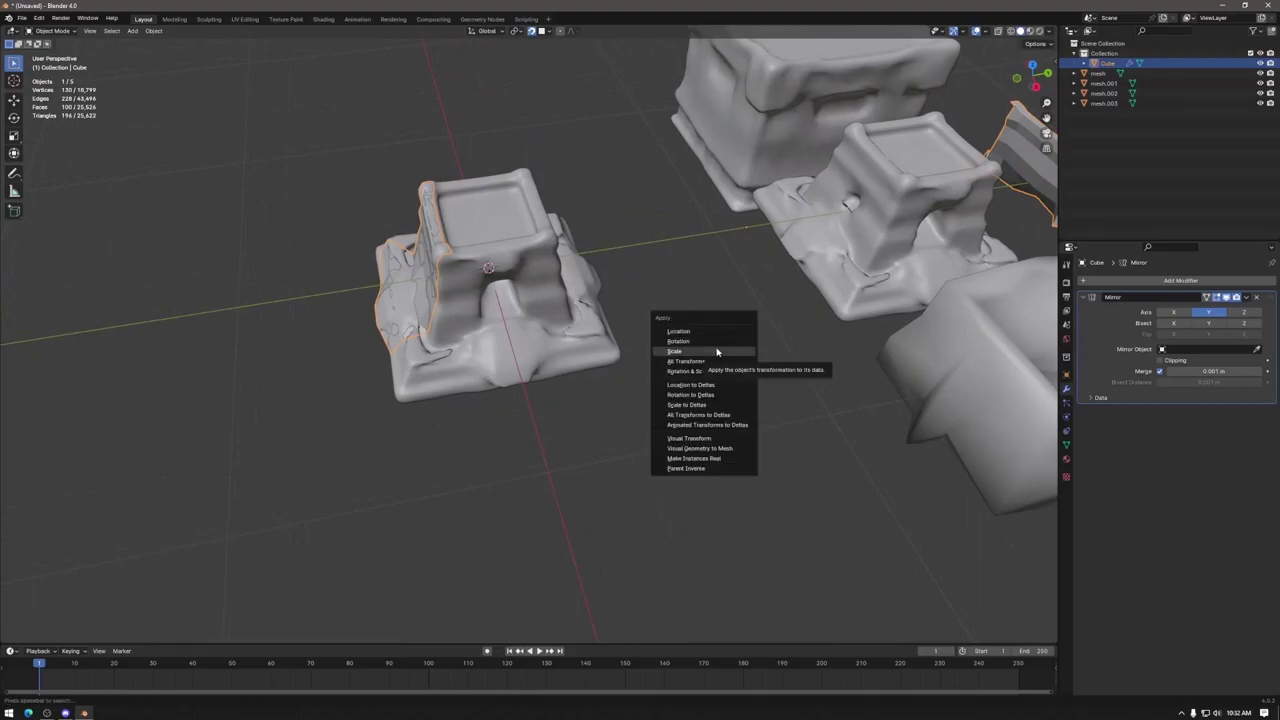
pyautogui.click(716, 352)
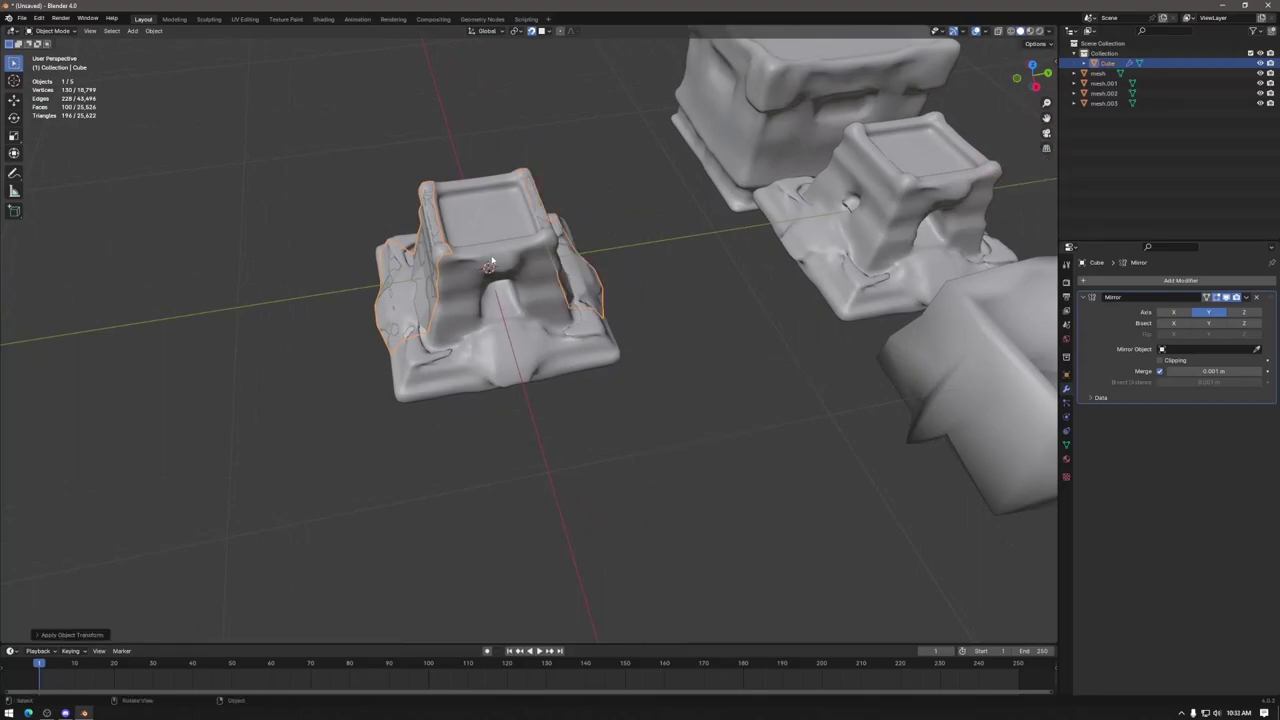
# Step: Edit the retopology mesh and snap the two vertices at the rim's right front corner onto the corner surface
pyautogui.moveTo(413, 264); pyautogui.dragTo(462, 278, button='middle')
pyautogui.moveTo(700, 313)
pyautogui.mouseDown(button='middle')
pyautogui.moveTo(572, 290)
pyautogui.moveTo(691, 297)
pyautogui.mouseUp(button='middle')
pyautogui.scroll(5, 691, 297)
pyautogui.moveTo(618, 321)
pyautogui.mouseDown(button='middle')
pyautogui.moveTo(634, 326)
pyautogui.moveTo(622, 333)
pyautogui.mouseUp(button='middle')
pyautogui.press('Tab')
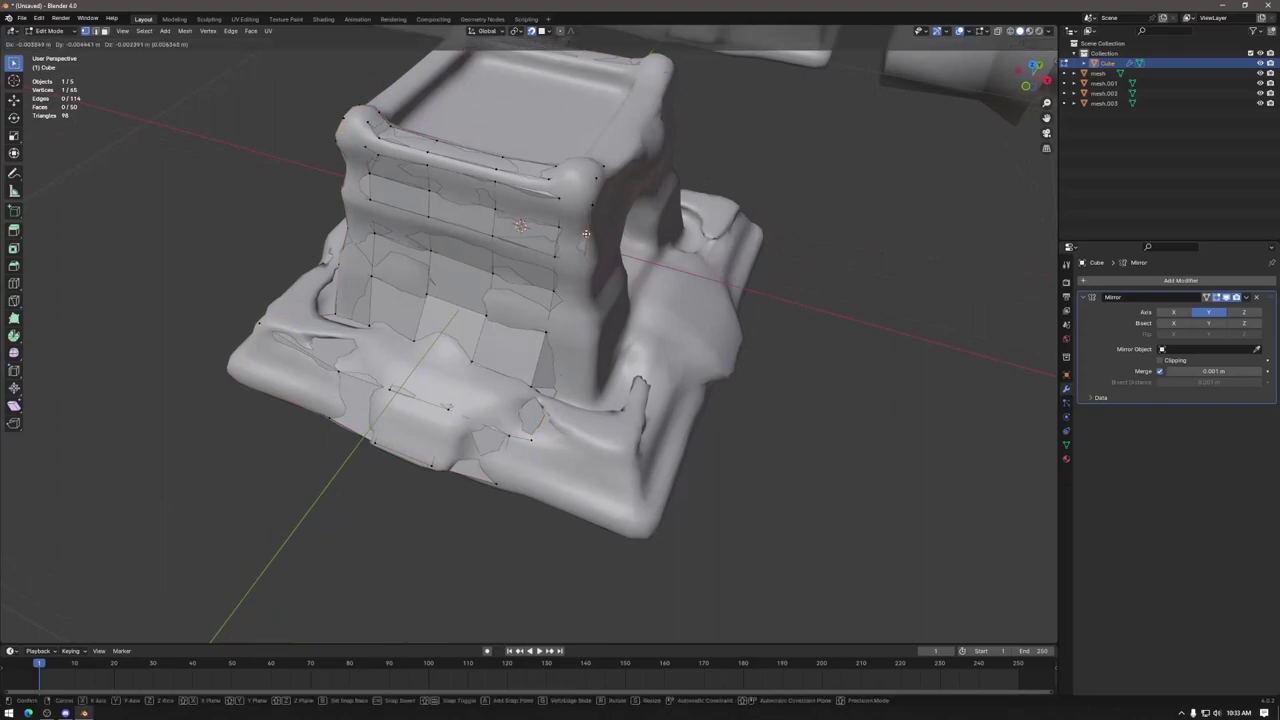
pyautogui.press('g')
pyautogui.click(587, 203)
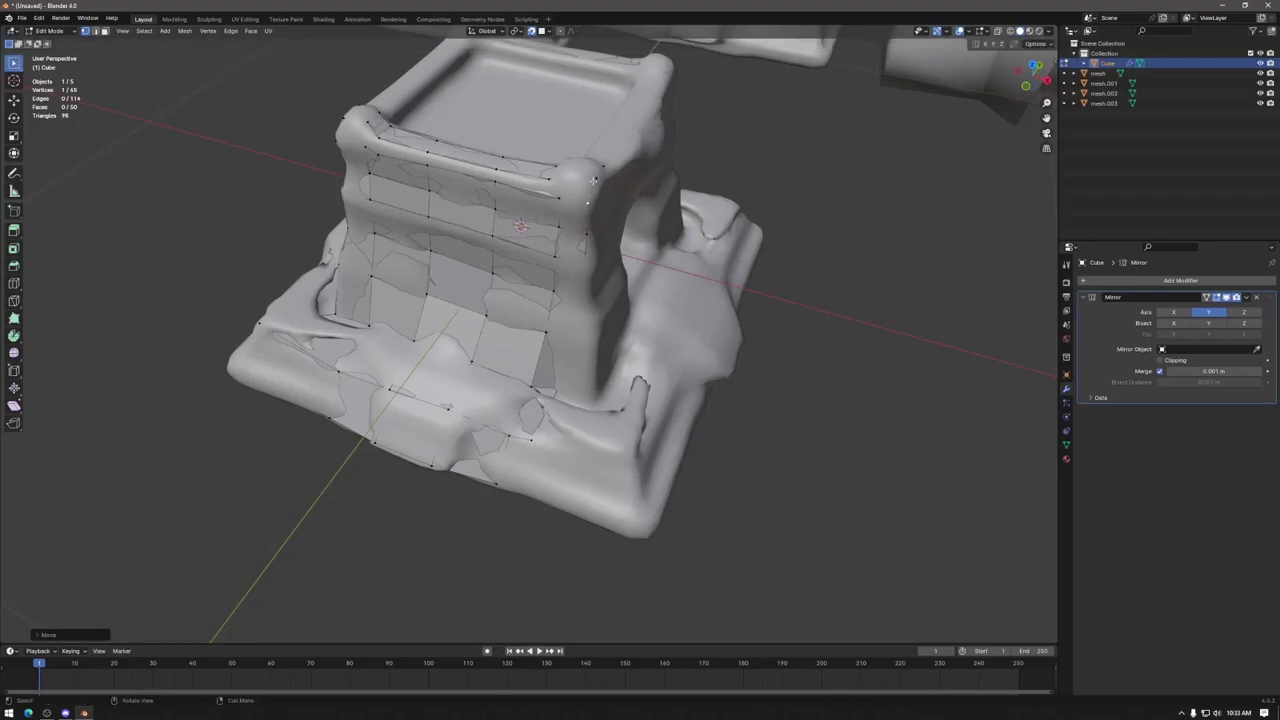
pyautogui.press('g')
pyautogui.click(586, 181)
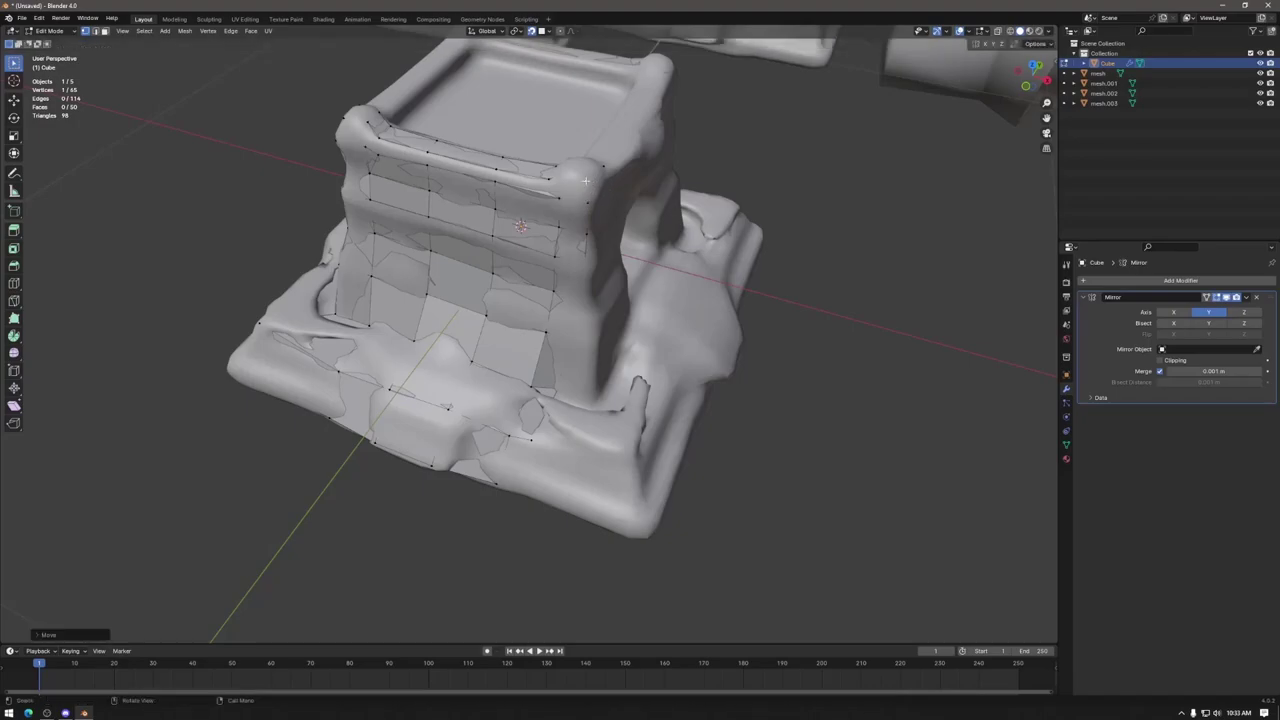
# Step: Snap the right edge's lower vertices onto the front wall's corner, working down to the wall's foot
pyautogui.press('g')
pyautogui.click(575, 270)
pyautogui.press('g')
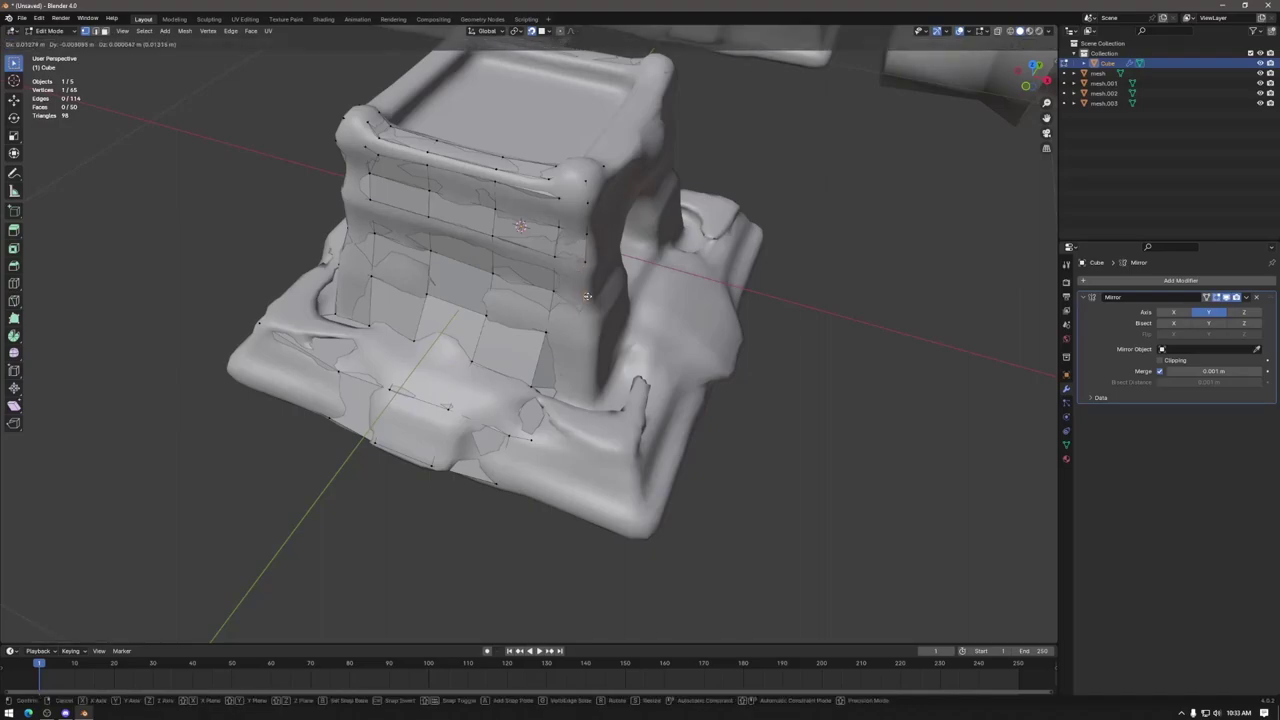
pyautogui.click(585, 299)
pyautogui.press('g')
pyautogui.click(572, 376)
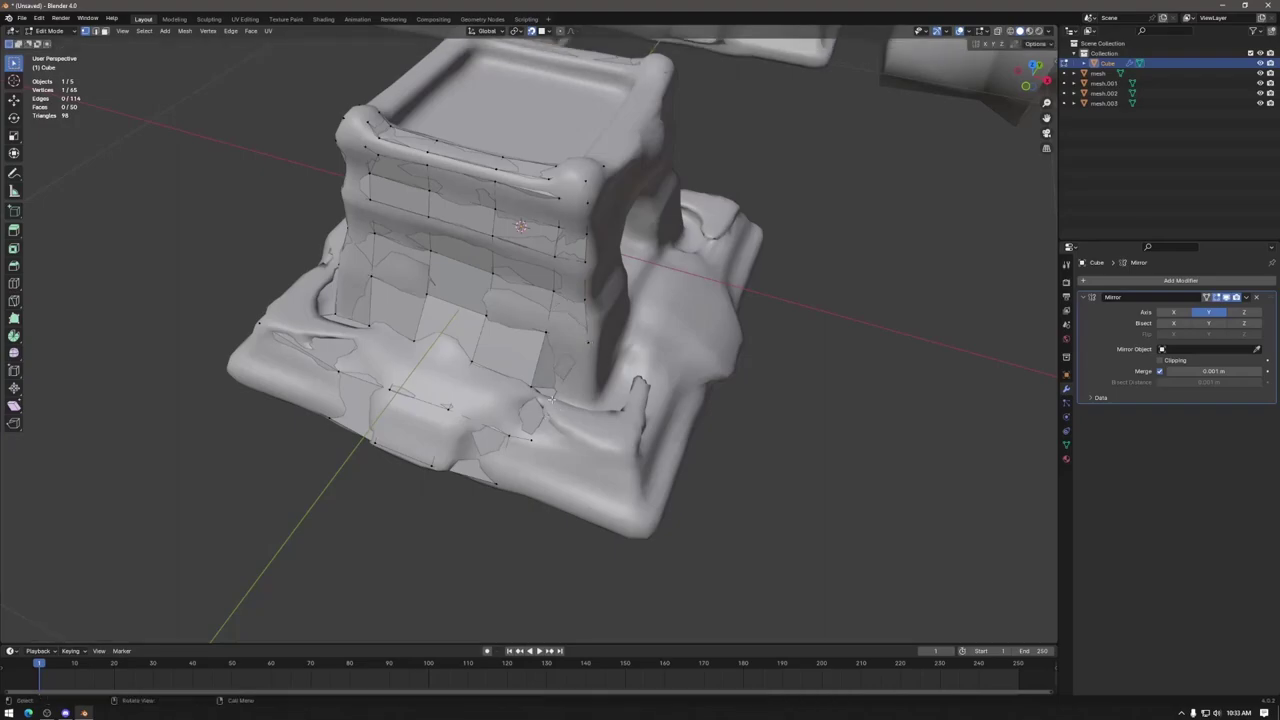
pyautogui.press('g')
pyautogui.click(592, 406)
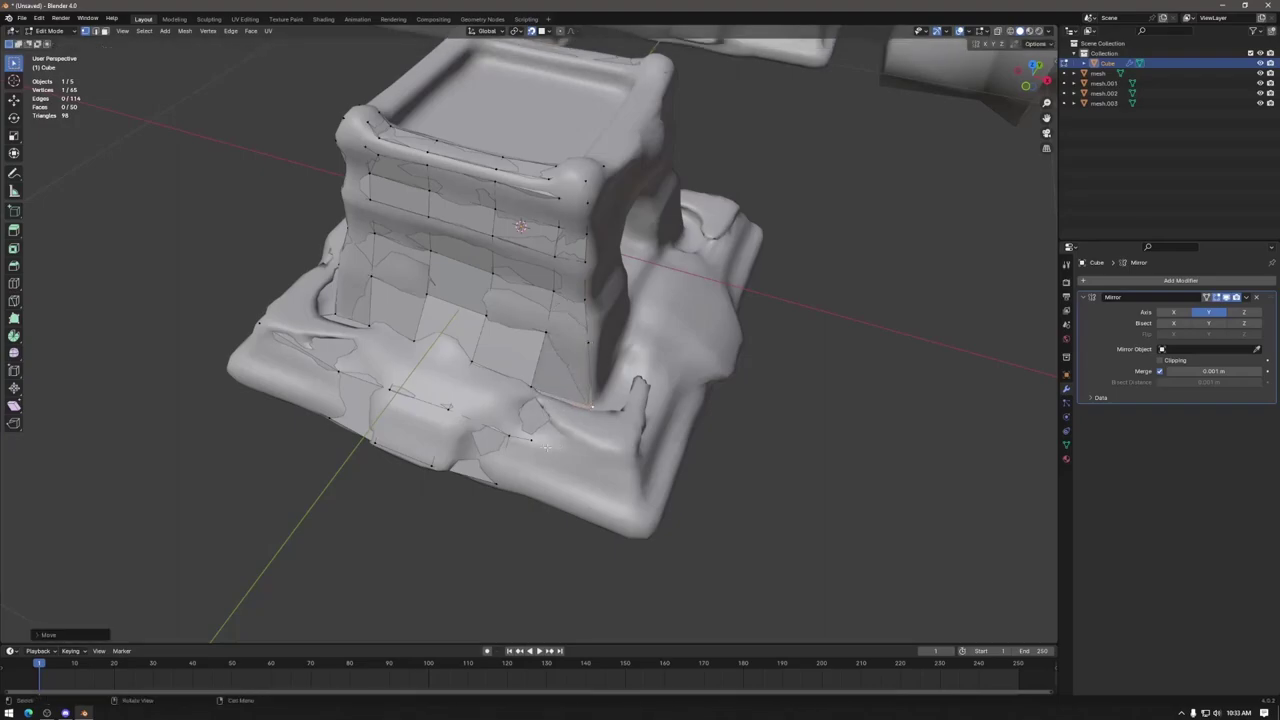
# Step: Move the base's two right end vertices to its upper and lower front corners, using X-ray for the hidden lower one
pyautogui.press('g')
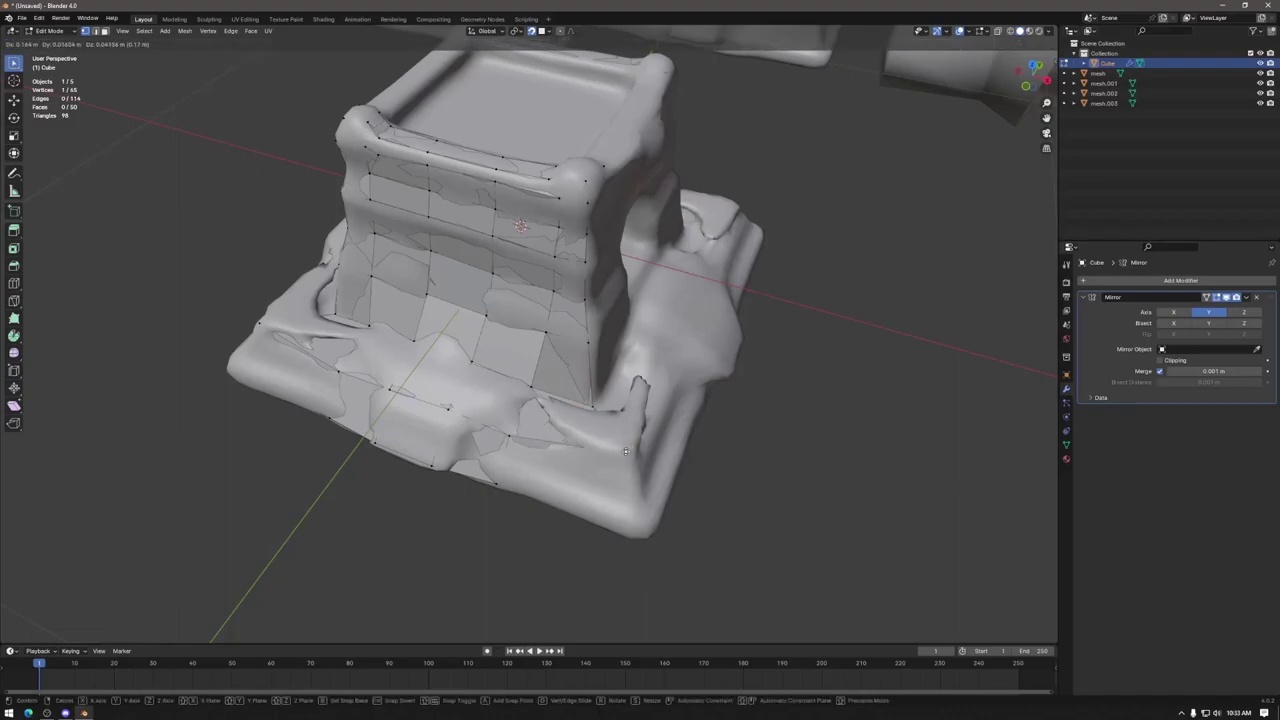
pyautogui.click(540, 498)
pyautogui.click(497, 484)
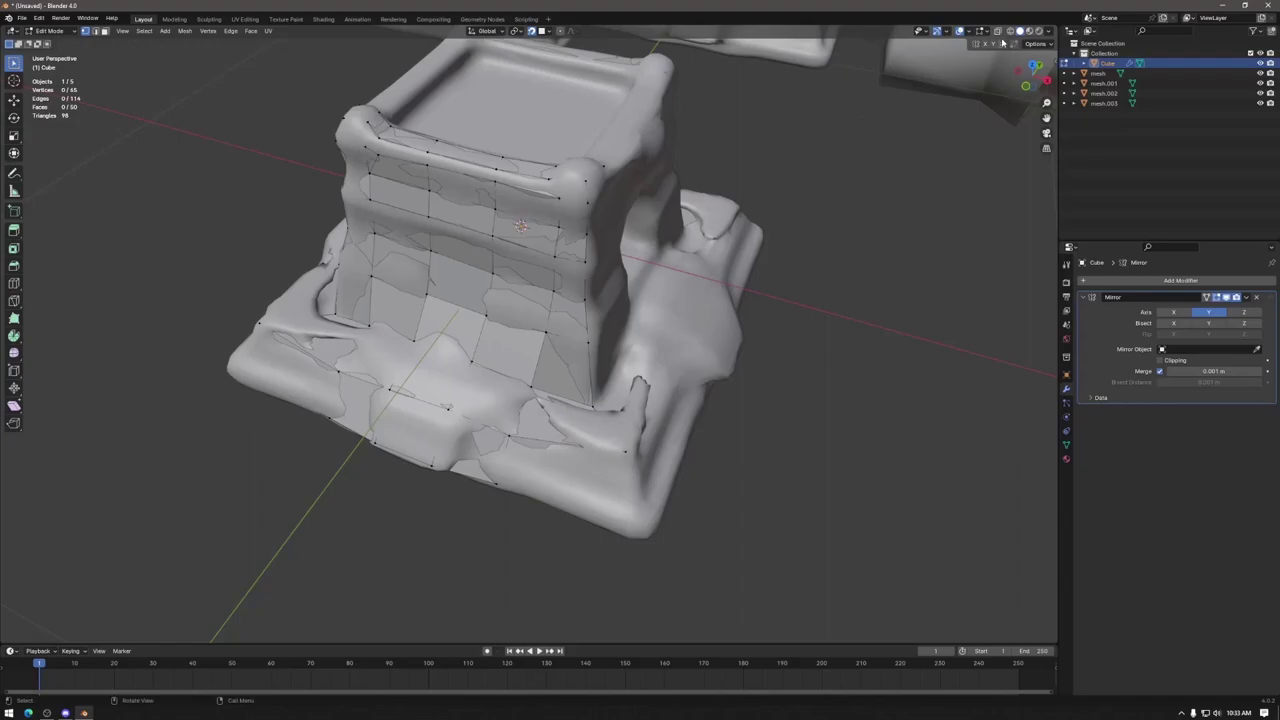
pyautogui.hotkey('alt', 'z')
pyautogui.click(530, 482)
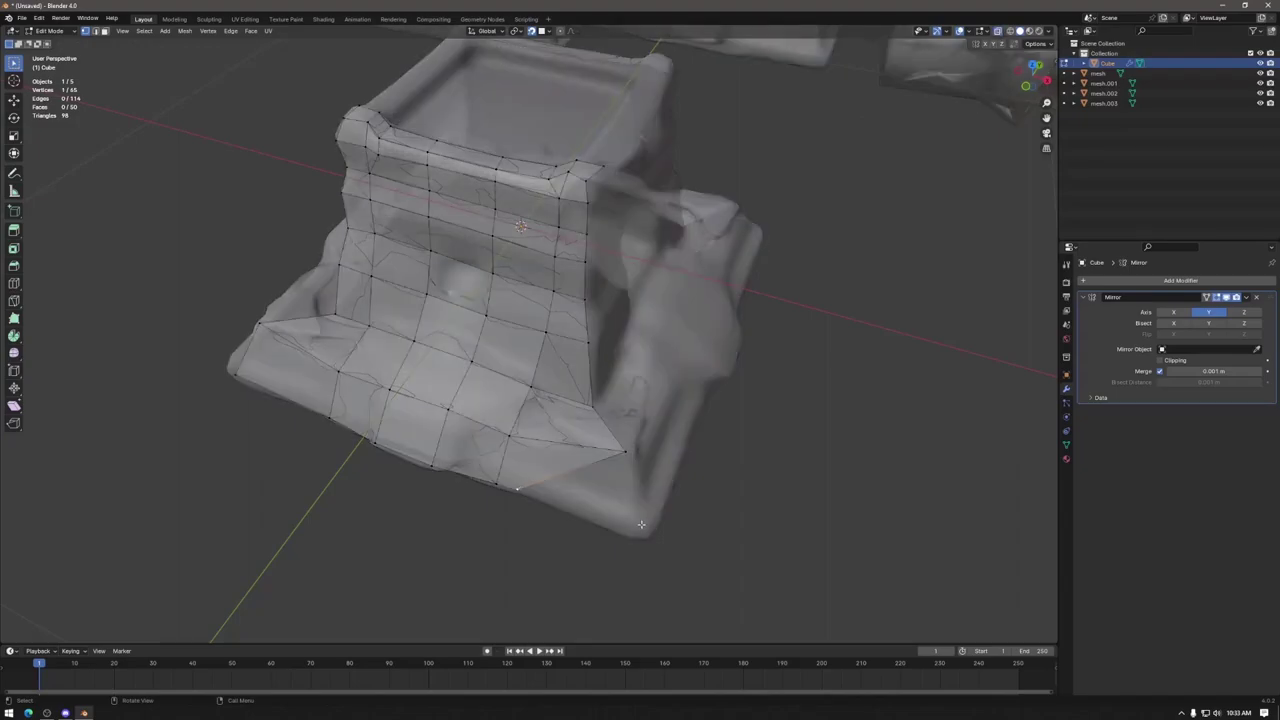
pyautogui.press('g')
pyautogui.click(644, 530)
pyautogui.moveTo(587, 400); pyautogui.dragTo(568, 316, button='middle')
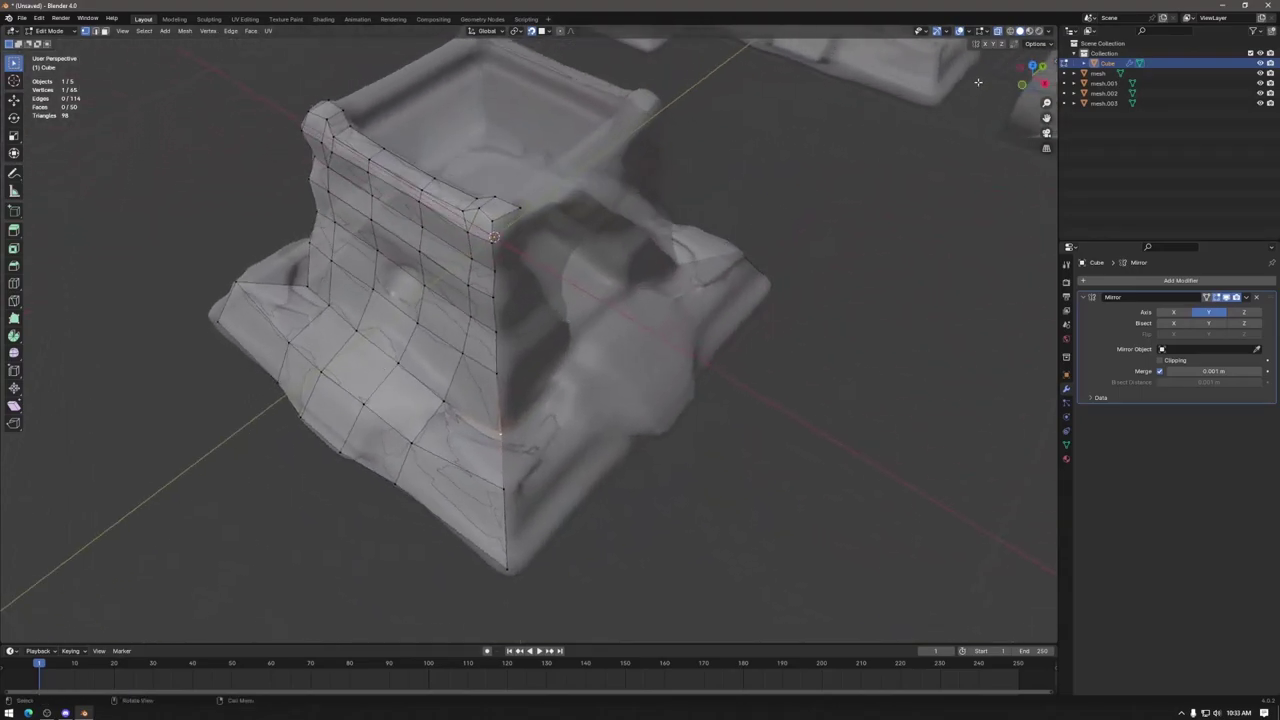
# Step: Examine the building's textured side wall and archway in Material Preview, and return to Solid shading without X-ray
pyautogui.click(1029, 31)
pyautogui.moveTo(706, 151); pyautogui.dragTo(777, 223, button='middle')
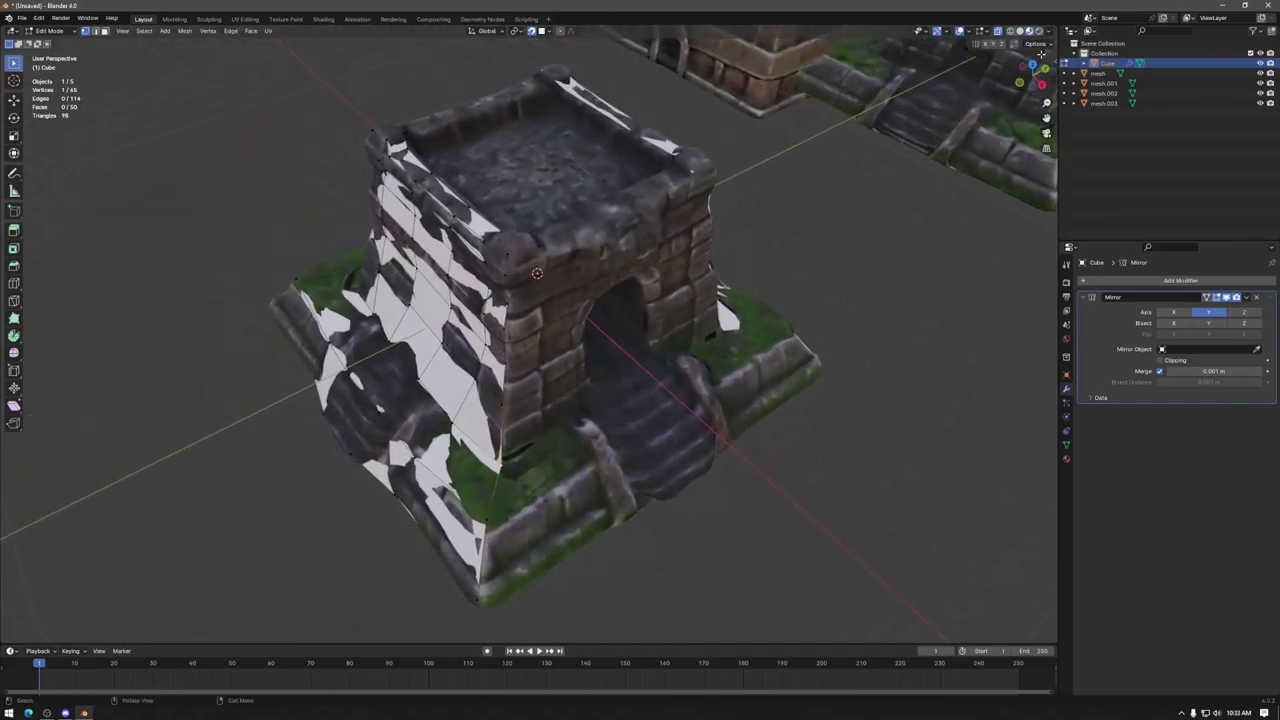
pyautogui.click(1020, 31)
pyautogui.scroll(5, 519, 255)
pyautogui.moveTo(519, 255); pyautogui.dragTo(570, 289, button='middle')
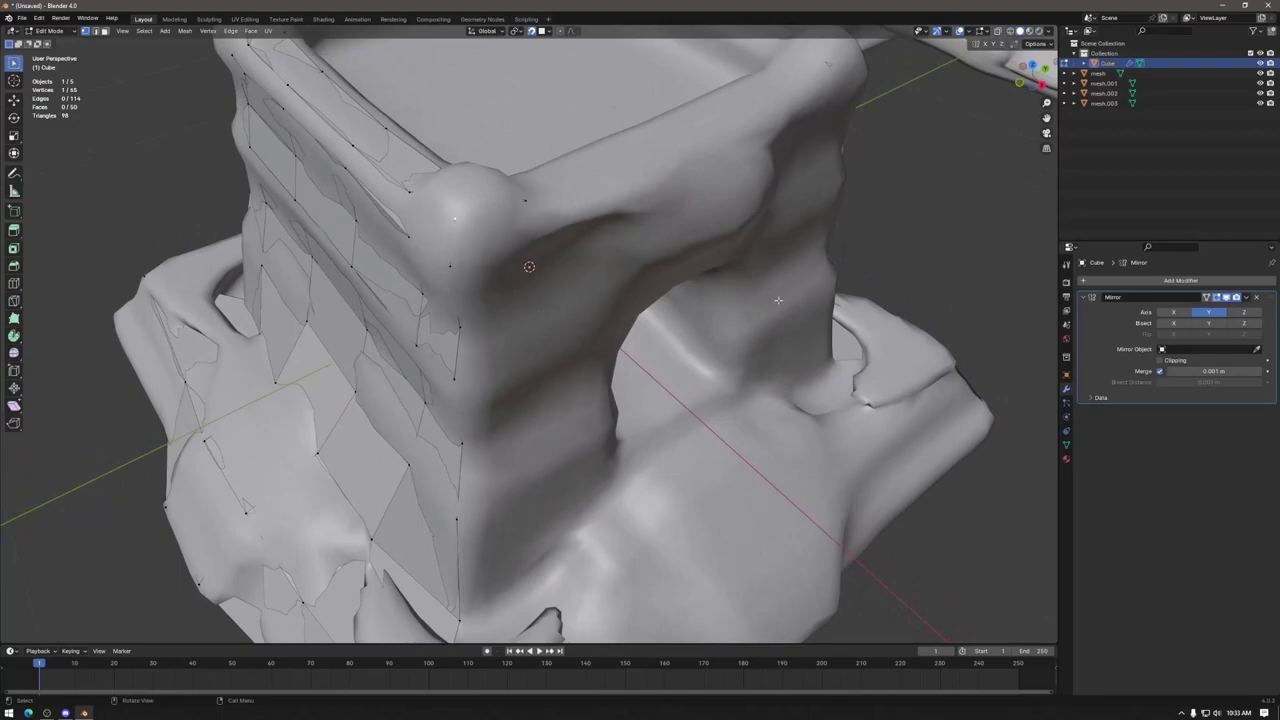
# Step: Extend a face from the rim's right corner onto the side wall and set the retopology mesh to display In Front
pyautogui.scroll(-3, 778, 300)
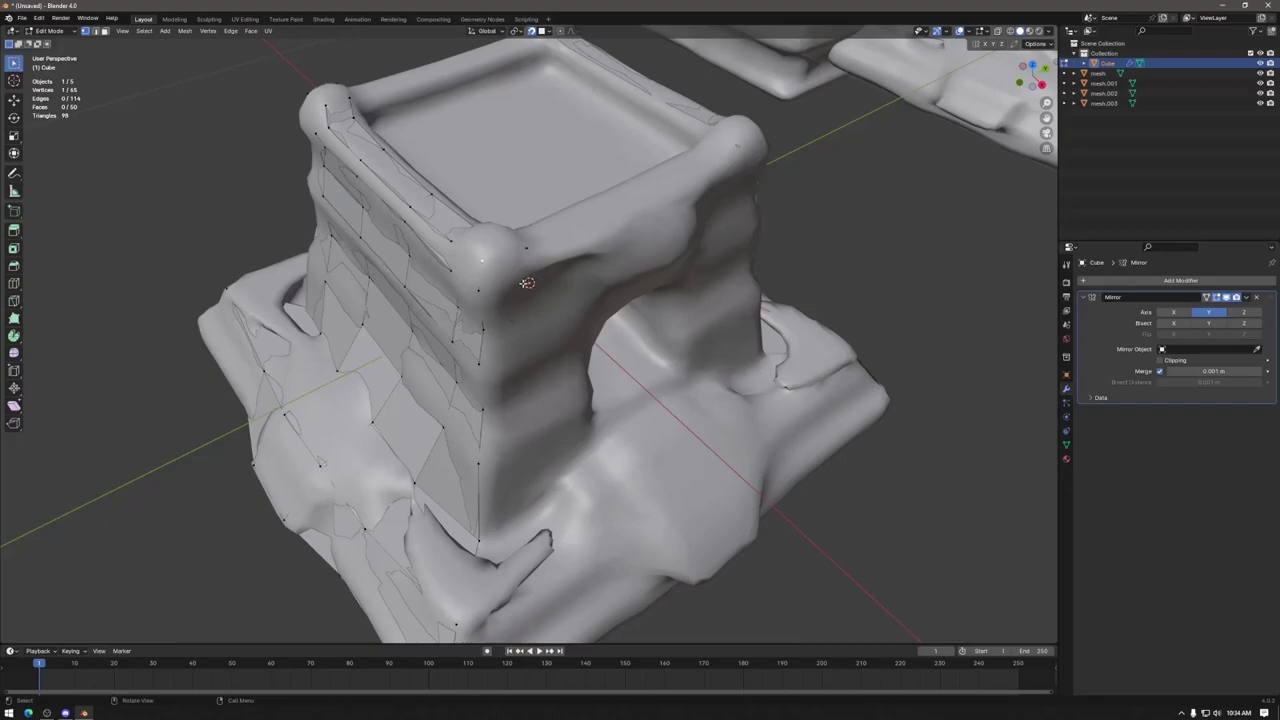
pyautogui.moveTo(521, 377); pyautogui.dragTo(449, 174, button='middle')
pyautogui.keyDown('ctrl'); pyautogui.rightClick(441, 172); pyautogui.keyUp('ctrl')
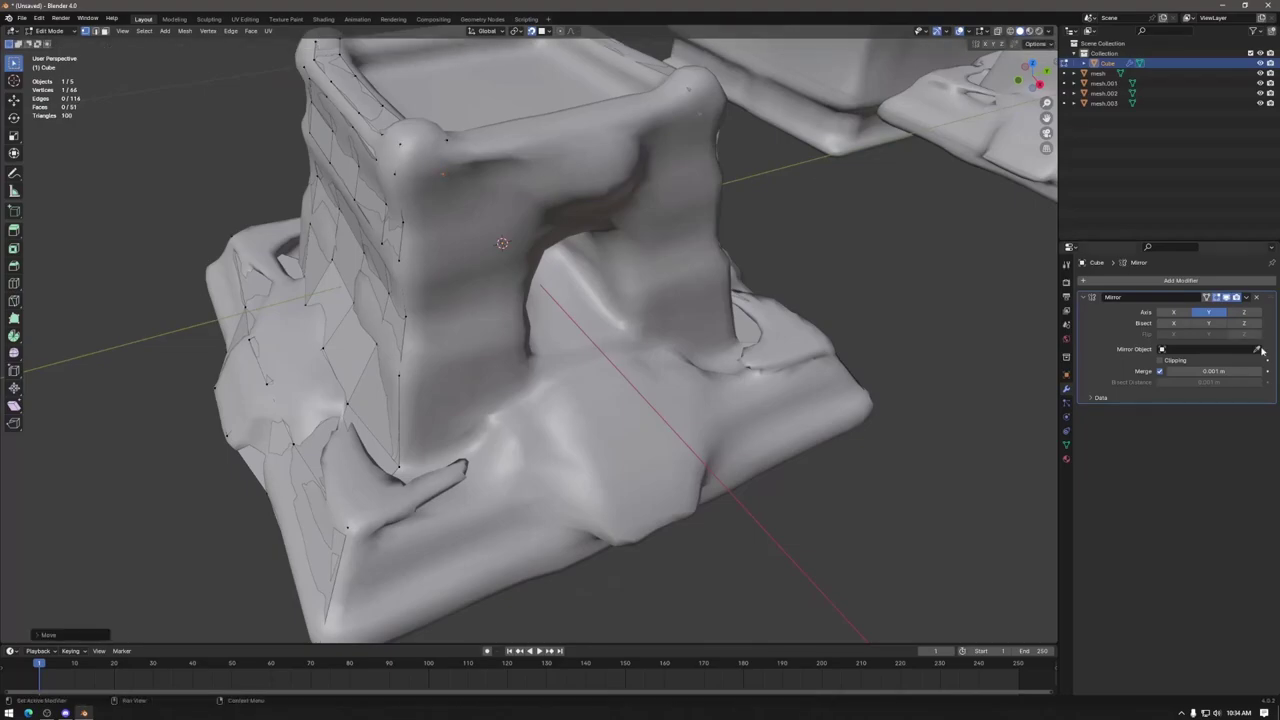
pyautogui.click(1066, 376)
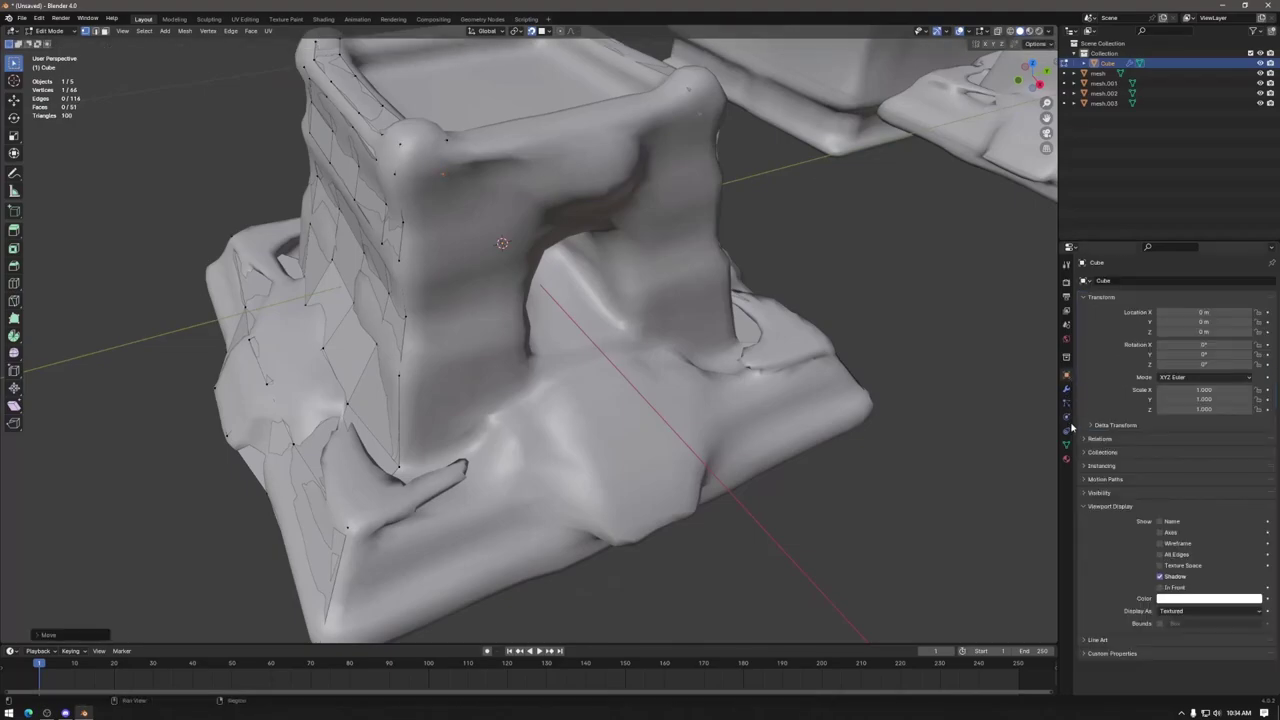
pyautogui.click(1160, 588)
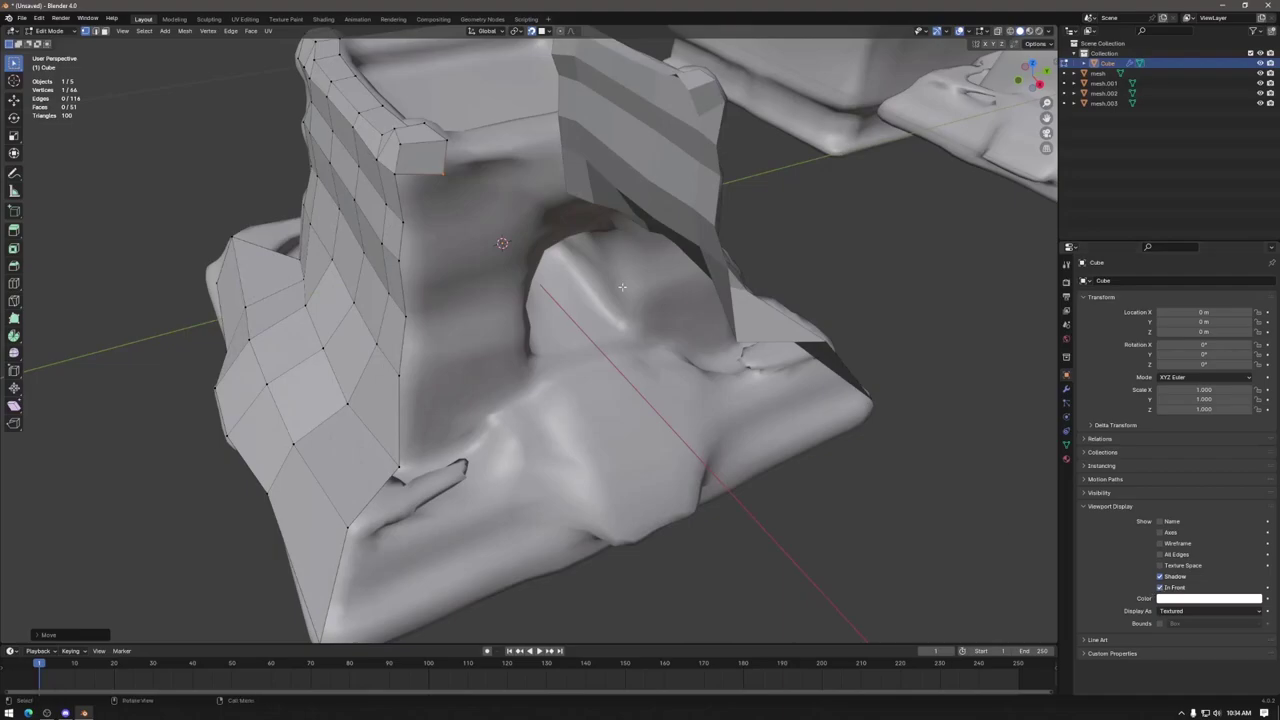
# Step: Extrude three more faces down the side wall beside the right corner, snapping each new vertex onto the surface
pyautogui.press('e')
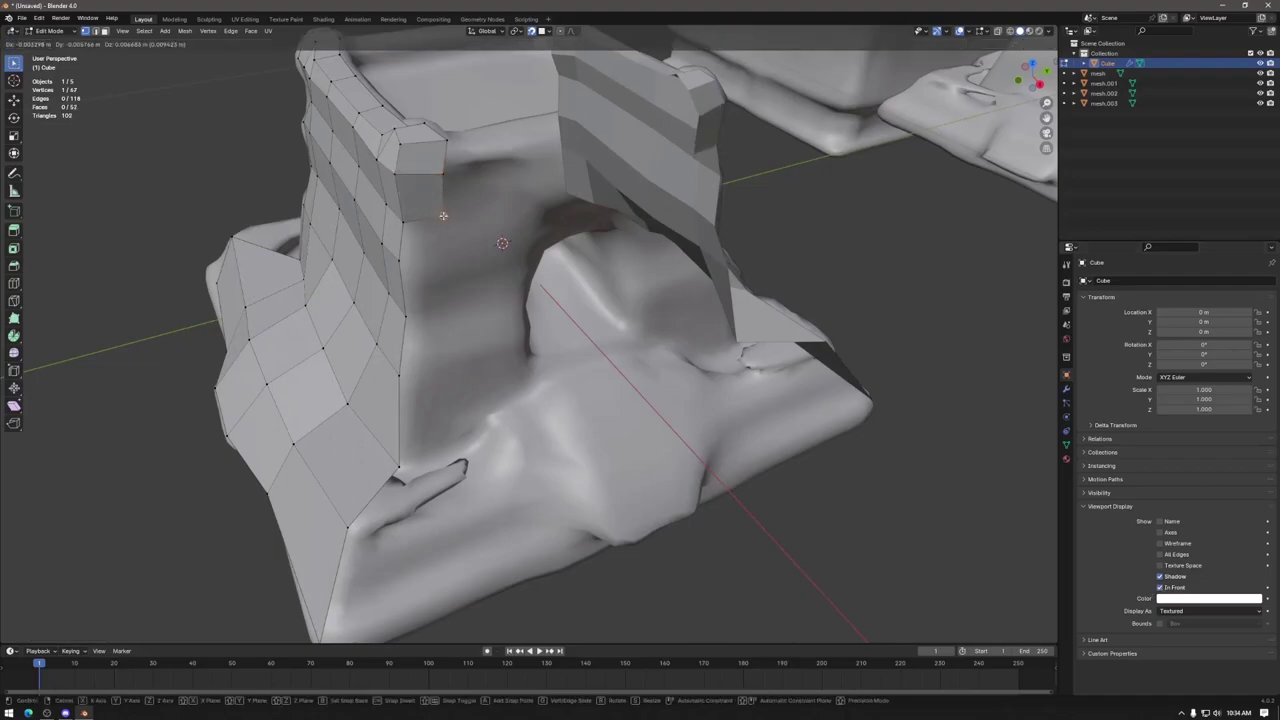
pyautogui.click(444, 215)
pyautogui.press('e')
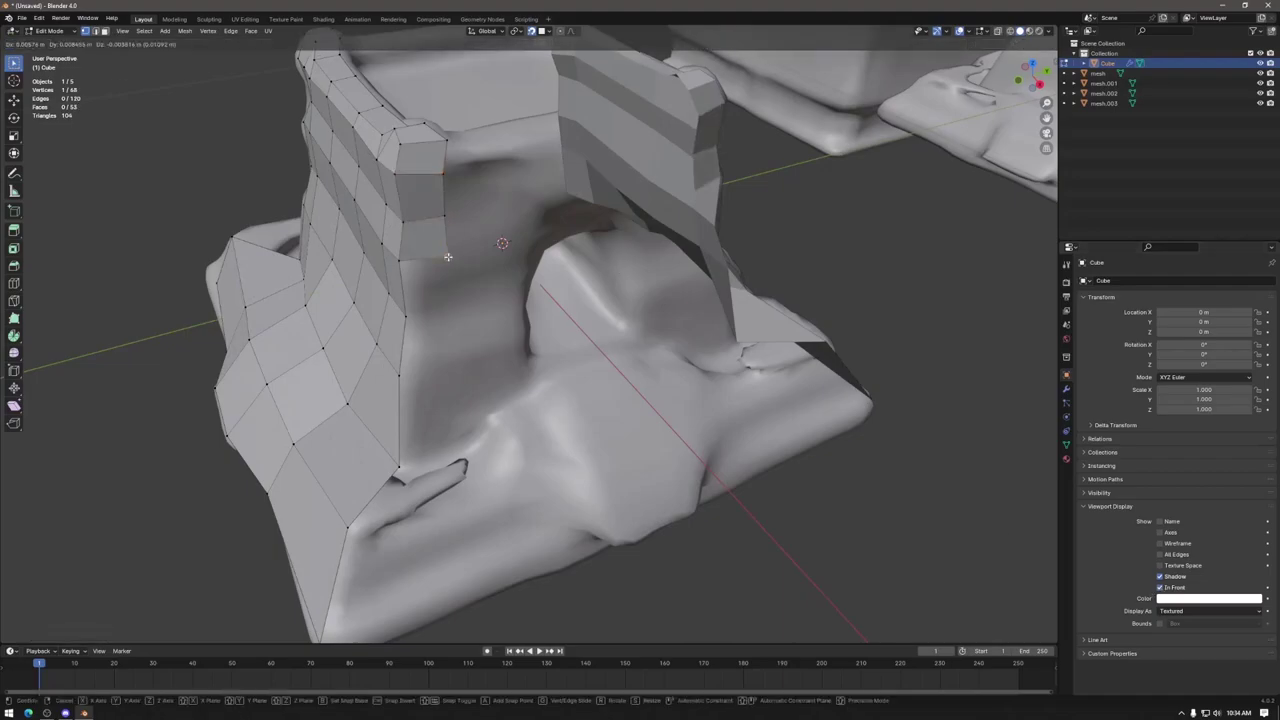
pyautogui.click(448, 255)
pyautogui.click(401, 258)
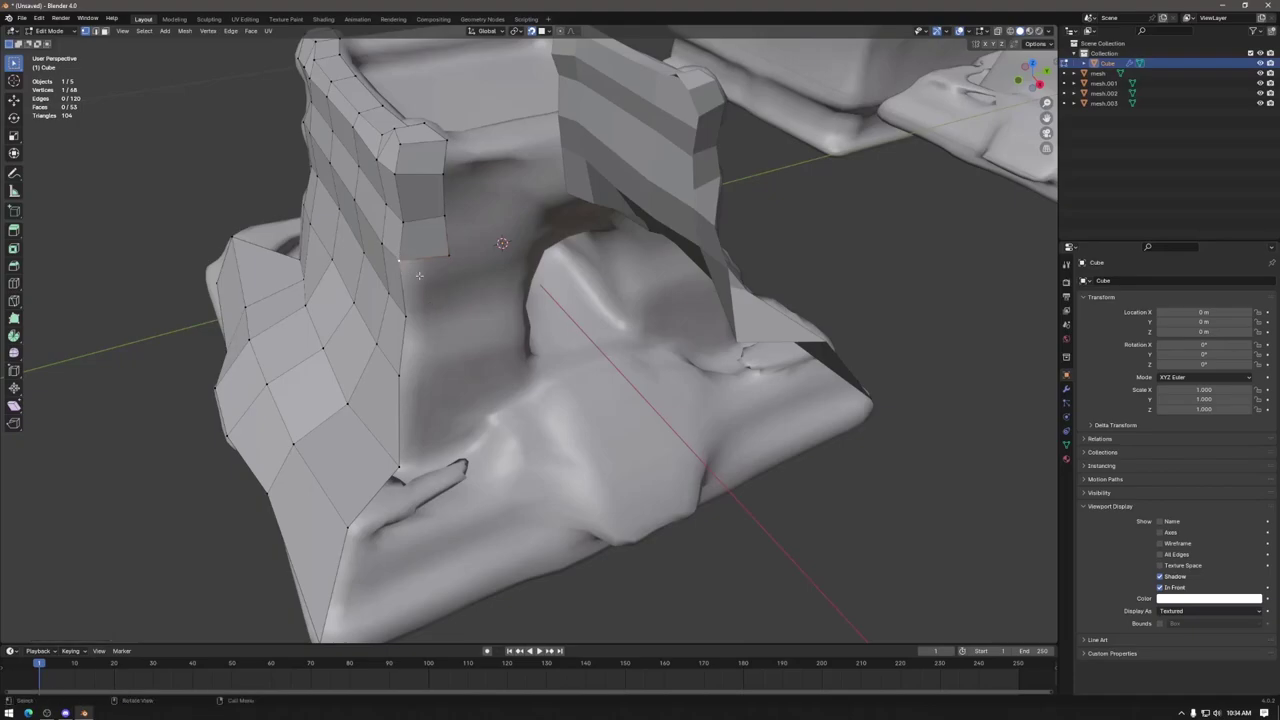
pyautogui.press('e')
pyautogui.click(450, 310)
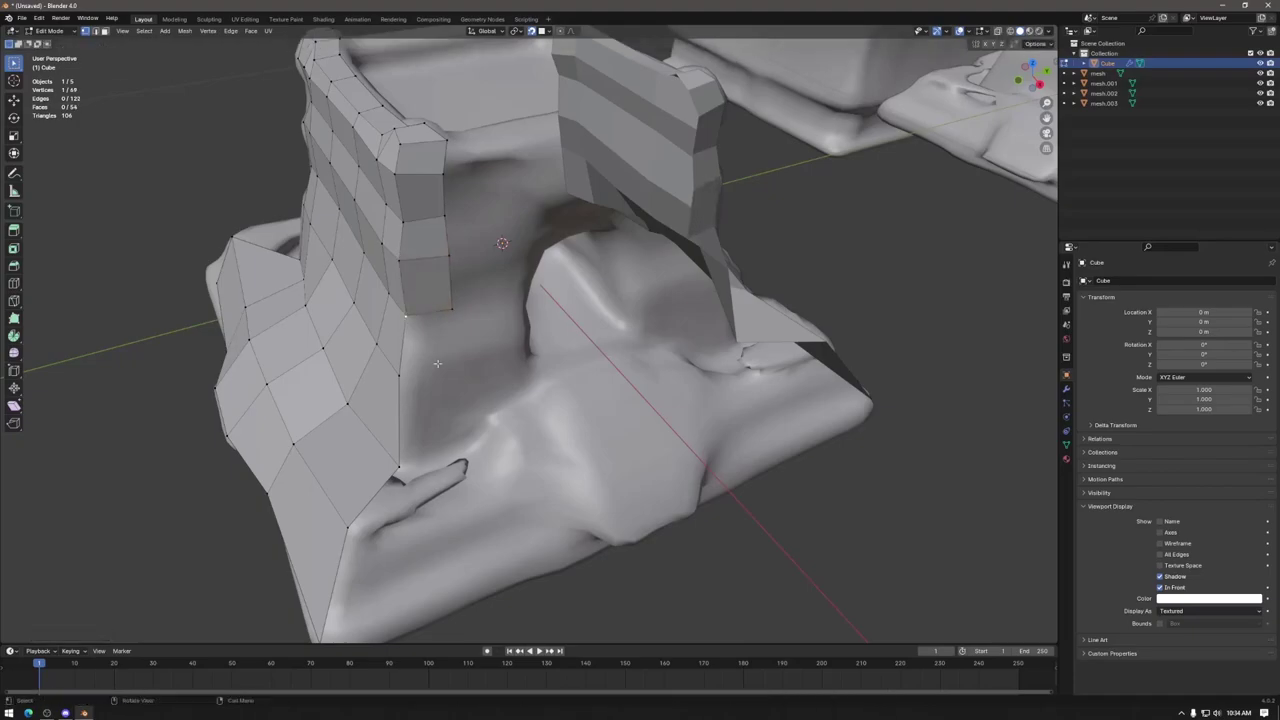
# Step: Extrude two more faces down the side wall to its foot and fine-tune the last vertex on the surface
pyautogui.press('e')
pyautogui.click(458, 361)
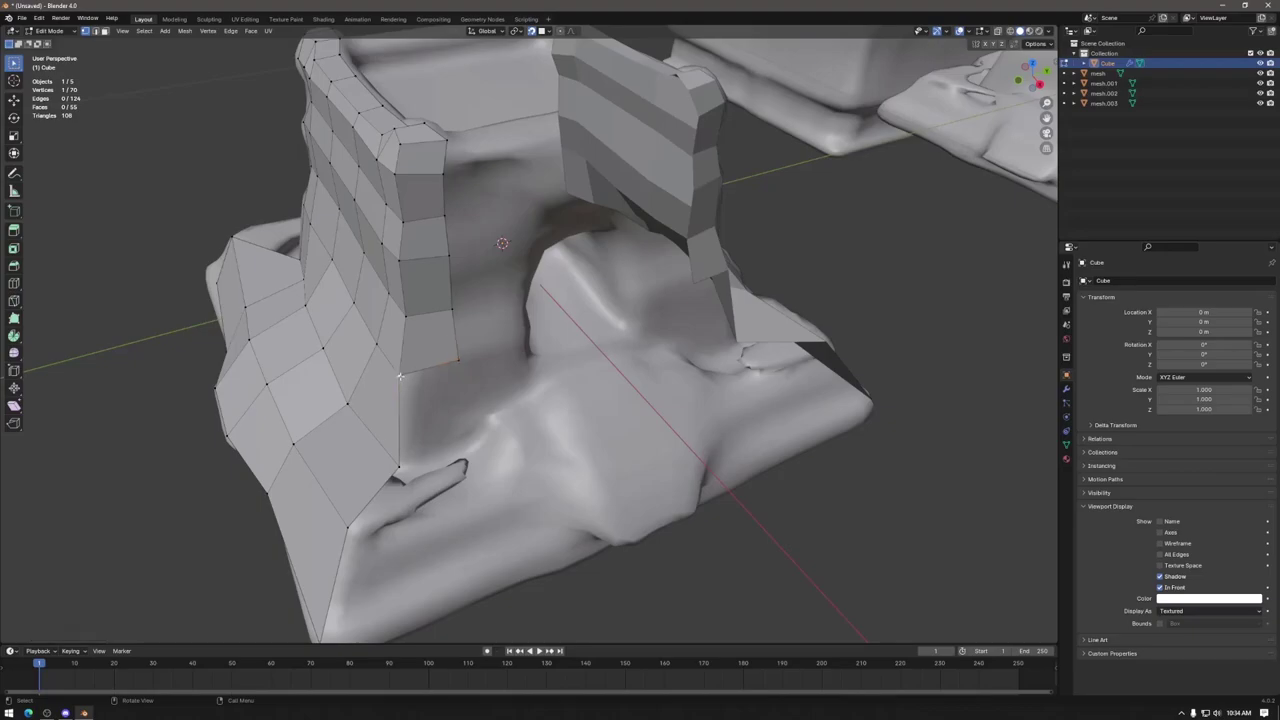
pyautogui.press('e')
pyautogui.click(466, 447)
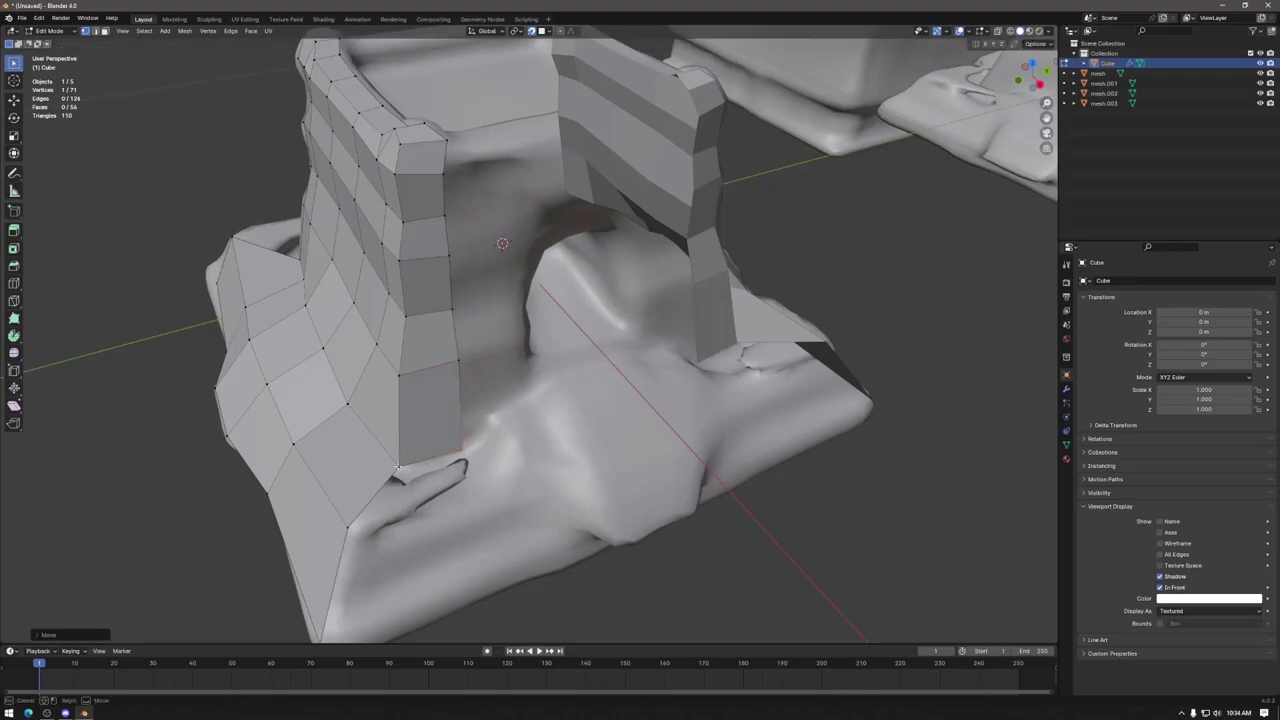
pyautogui.press('f')
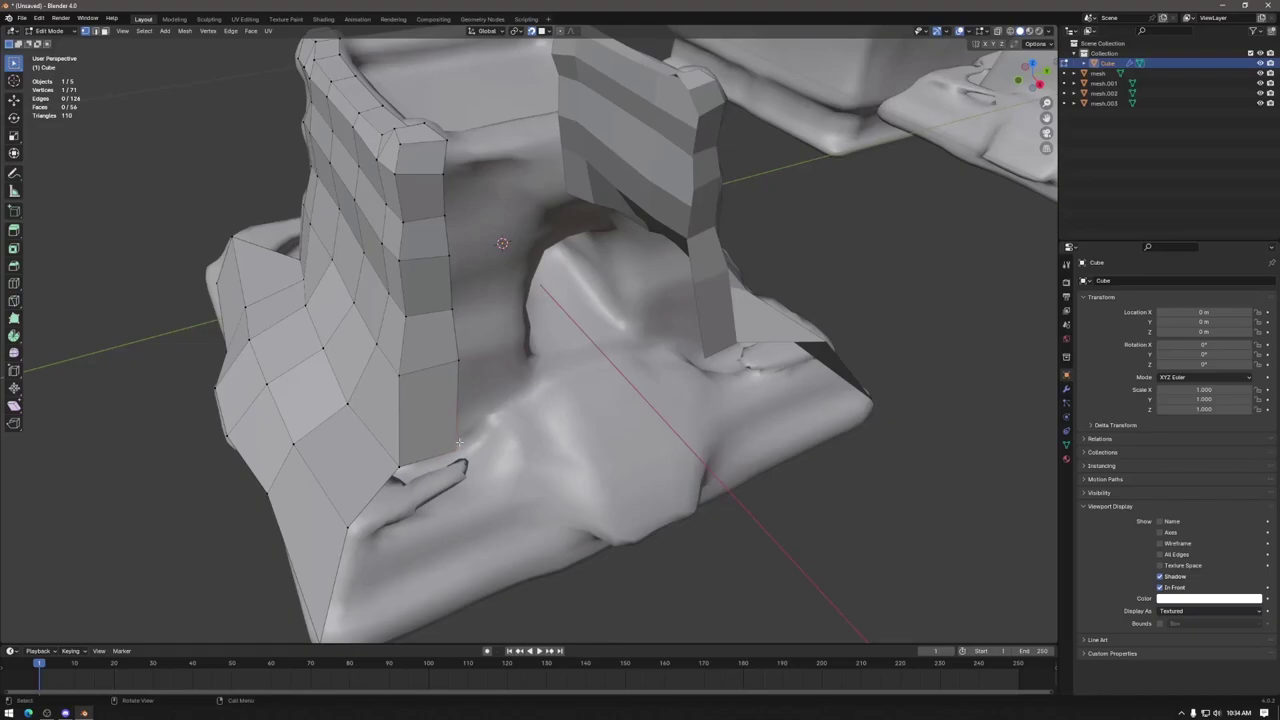
pyautogui.press('g')
pyautogui.click(396, 467)
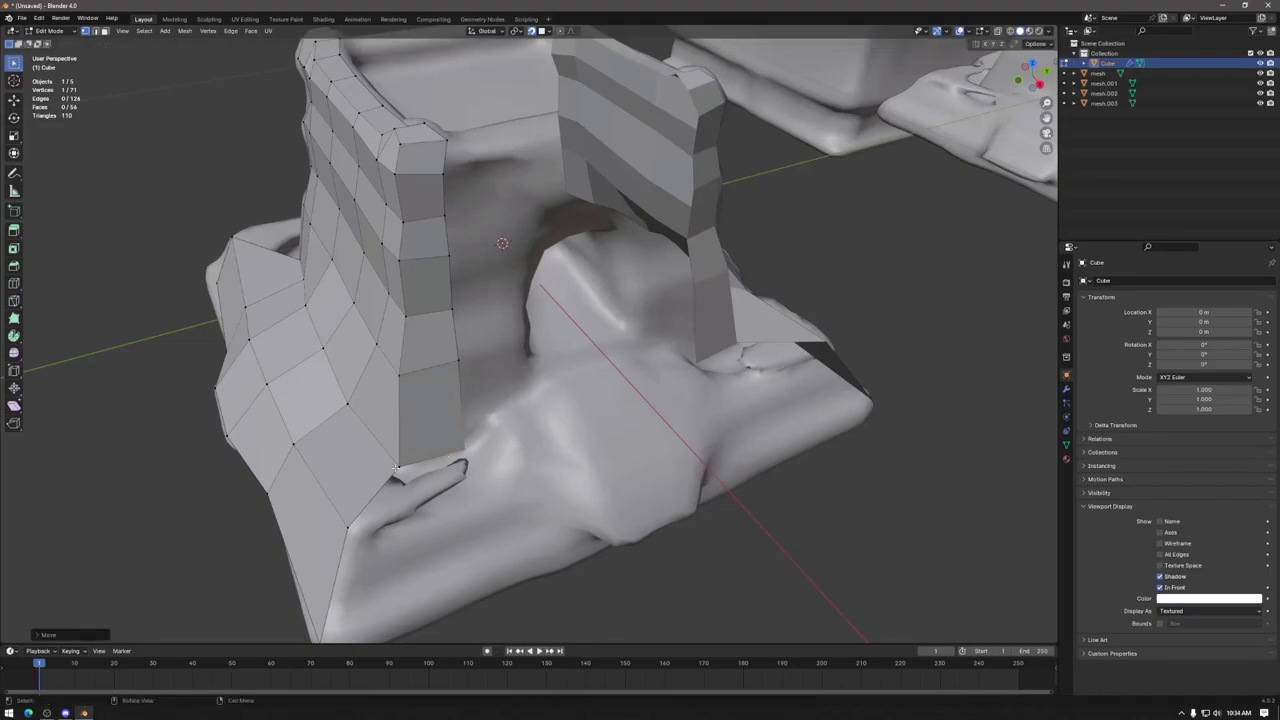
# Step: Continue the strip with two faces across the base's upper slope and down to its lower edge, snapping the vertices onto the surface
pyautogui.press('e')
pyautogui.click(482, 515)
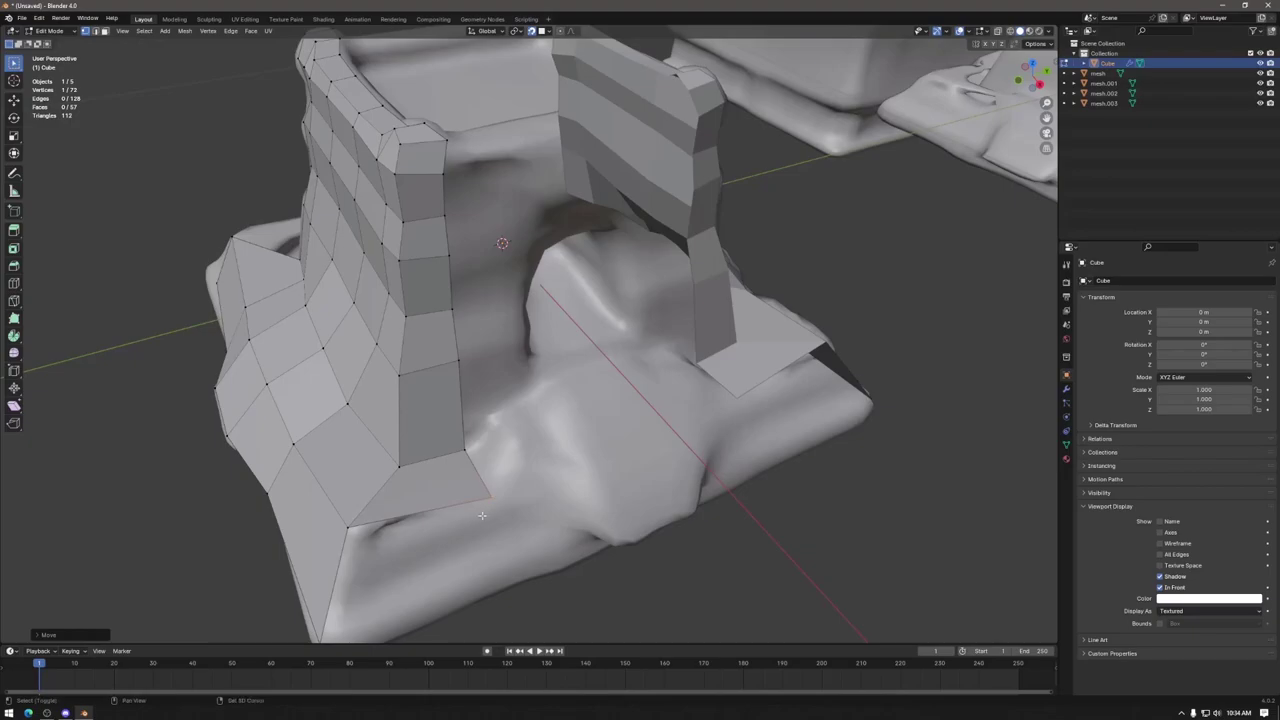
pyautogui.moveTo(482, 515); pyautogui.dragTo(331, 401, button='middle')
pyautogui.press('f')
pyautogui.press('g')
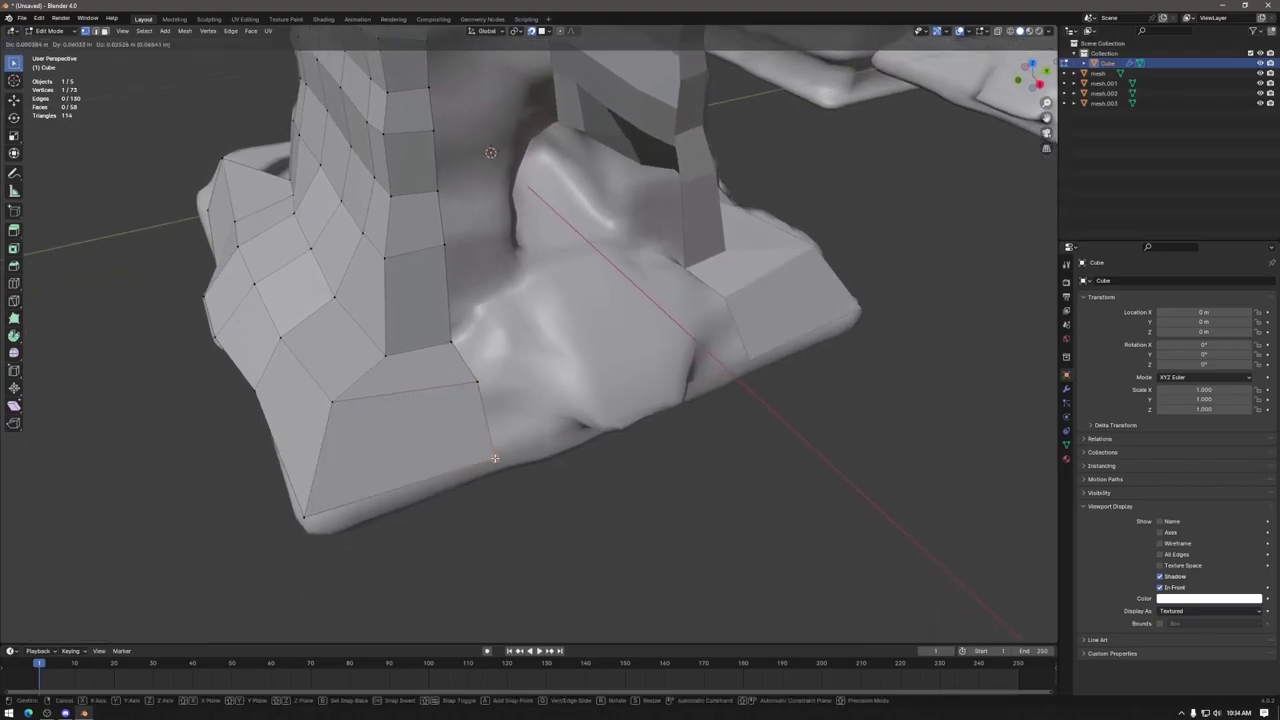
pyautogui.click(493, 469)
pyautogui.moveTo(493, 469); pyautogui.dragTo(617, 319, button='middle')
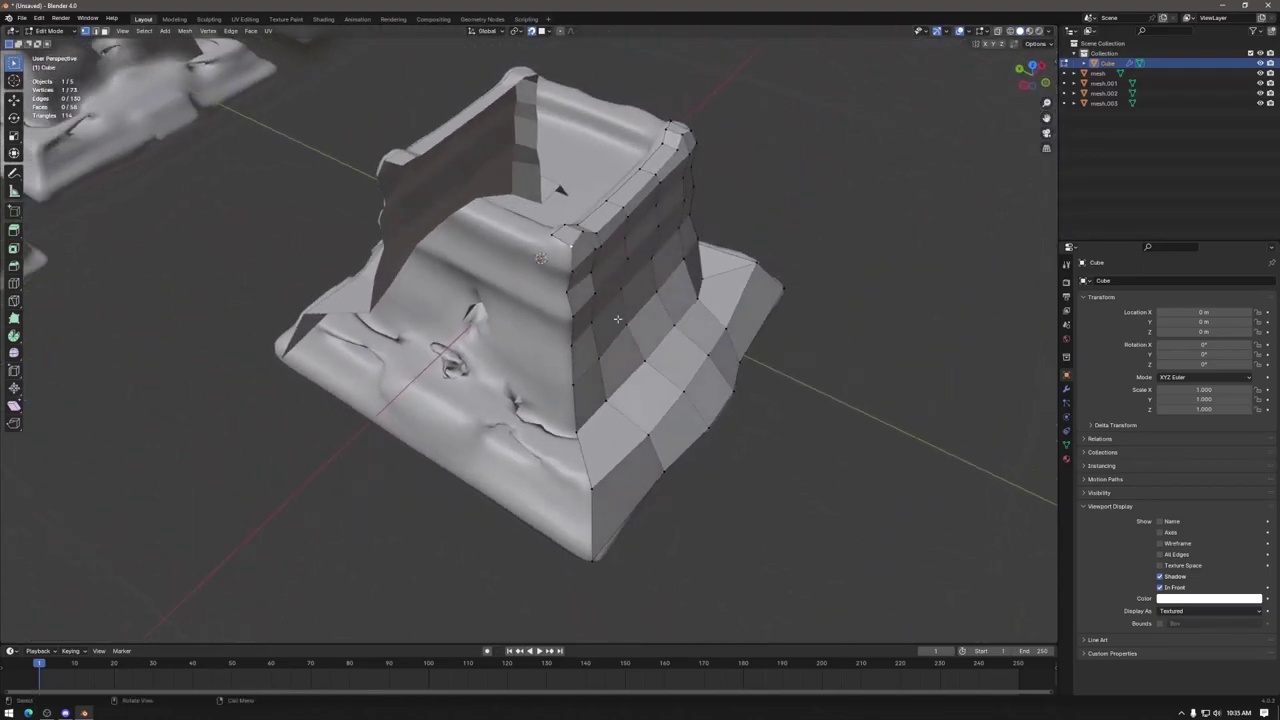
# Step: Start a matching strip of faces down the opposite side wall from the rim's corner, snapping the vertices onto the surface
pyautogui.press('k')
pyautogui.click(540, 260)
pyautogui.click(570, 272)
pyautogui.press('Return')
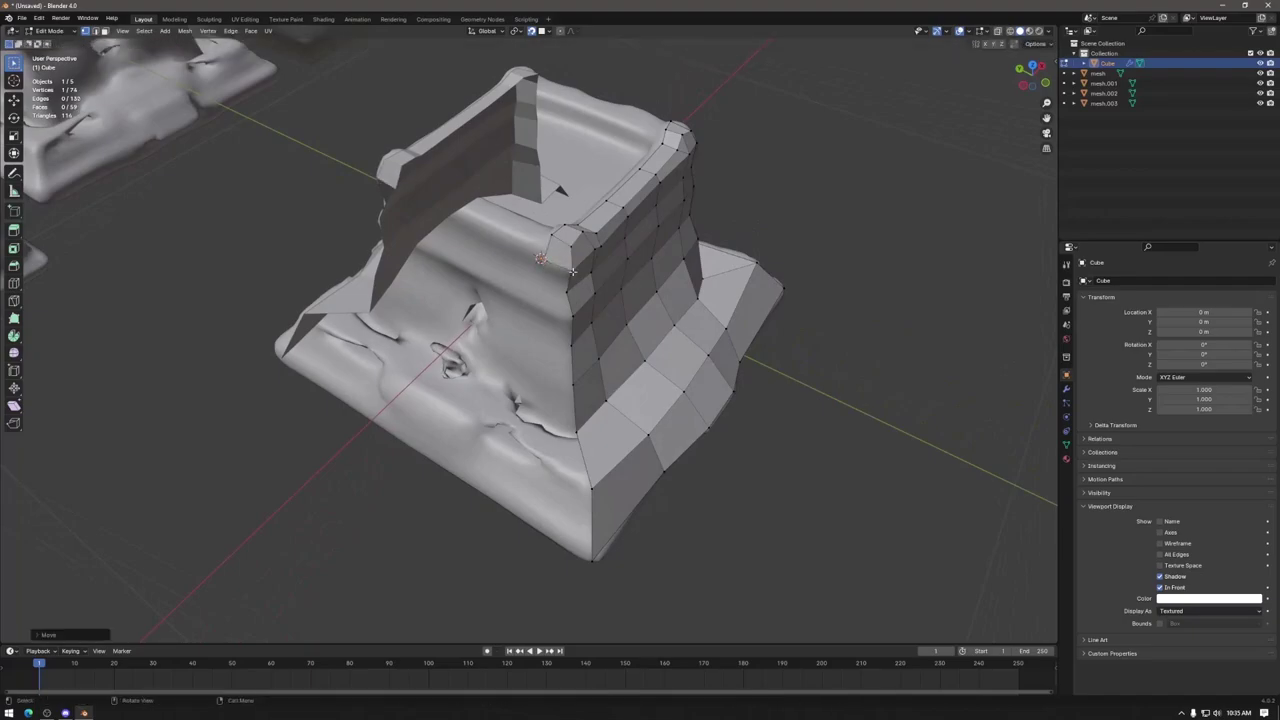
pyautogui.press('v')
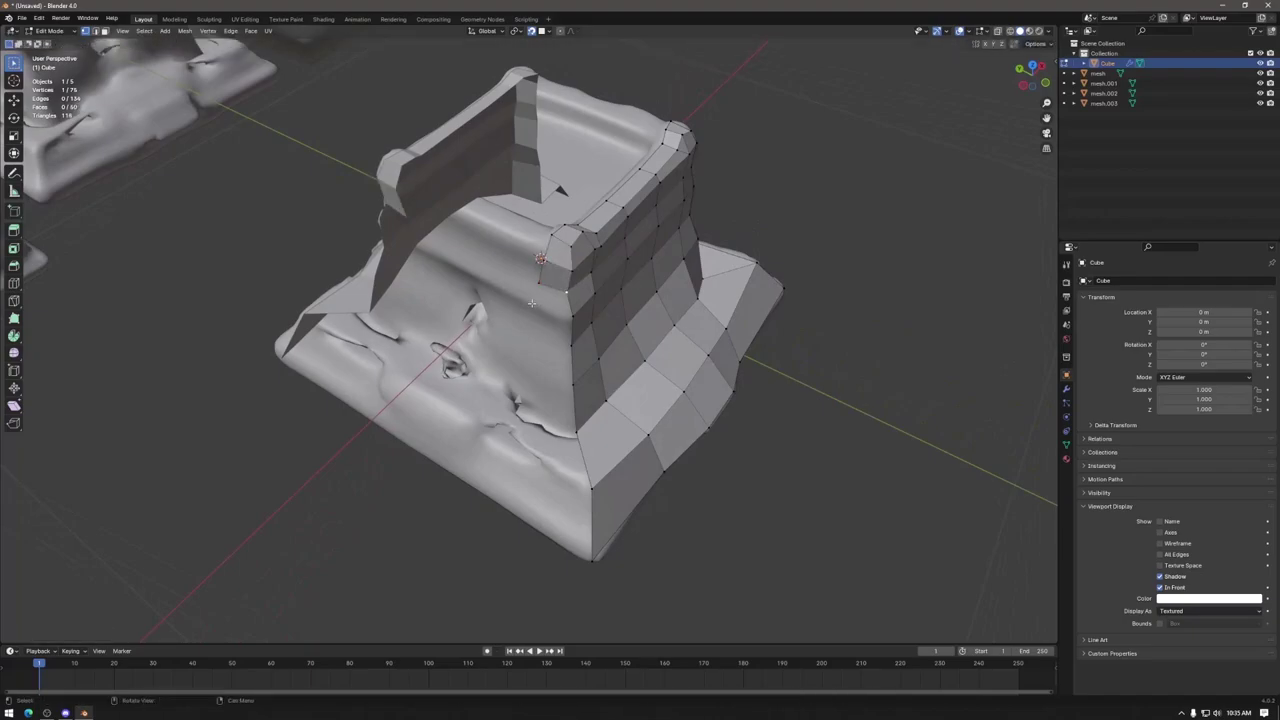
pyautogui.click(531, 300)
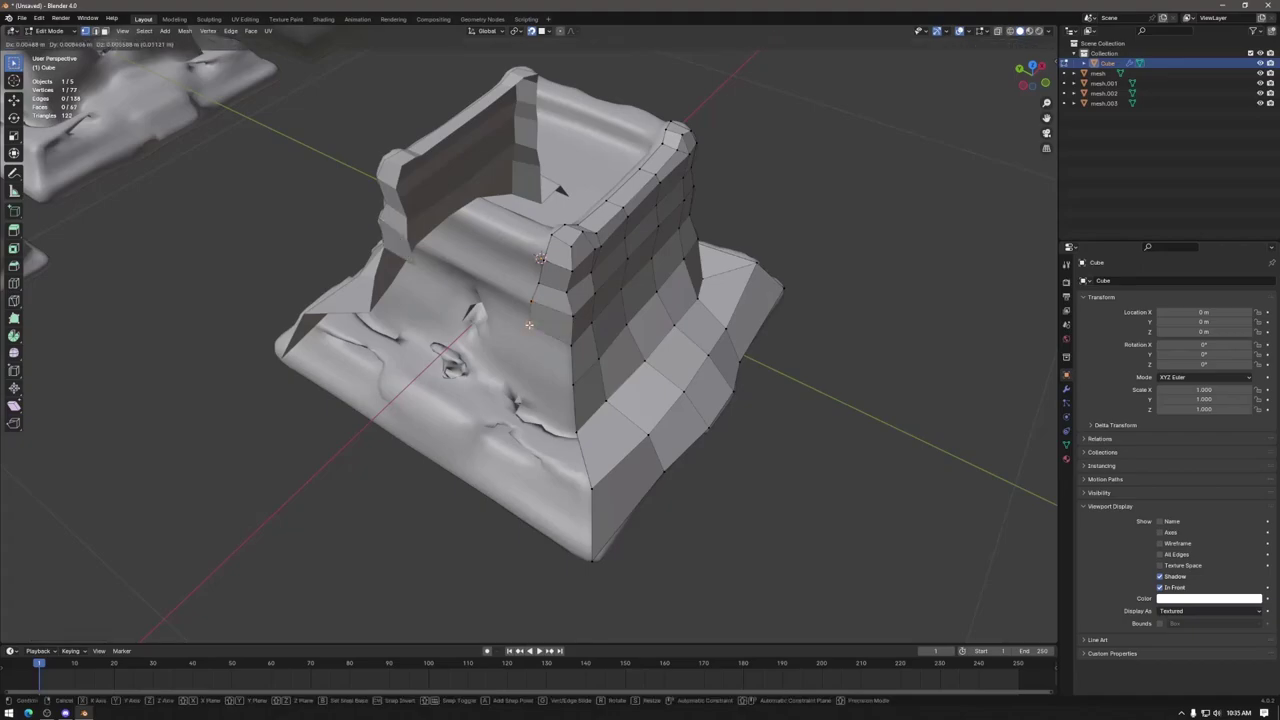
# Step: Extend the opposite wall's strip down to the wall's foot and reposition its lowest vertex on the surface
pyautogui.moveTo(529, 326); pyautogui.dragTo(553, 333, button='middle')
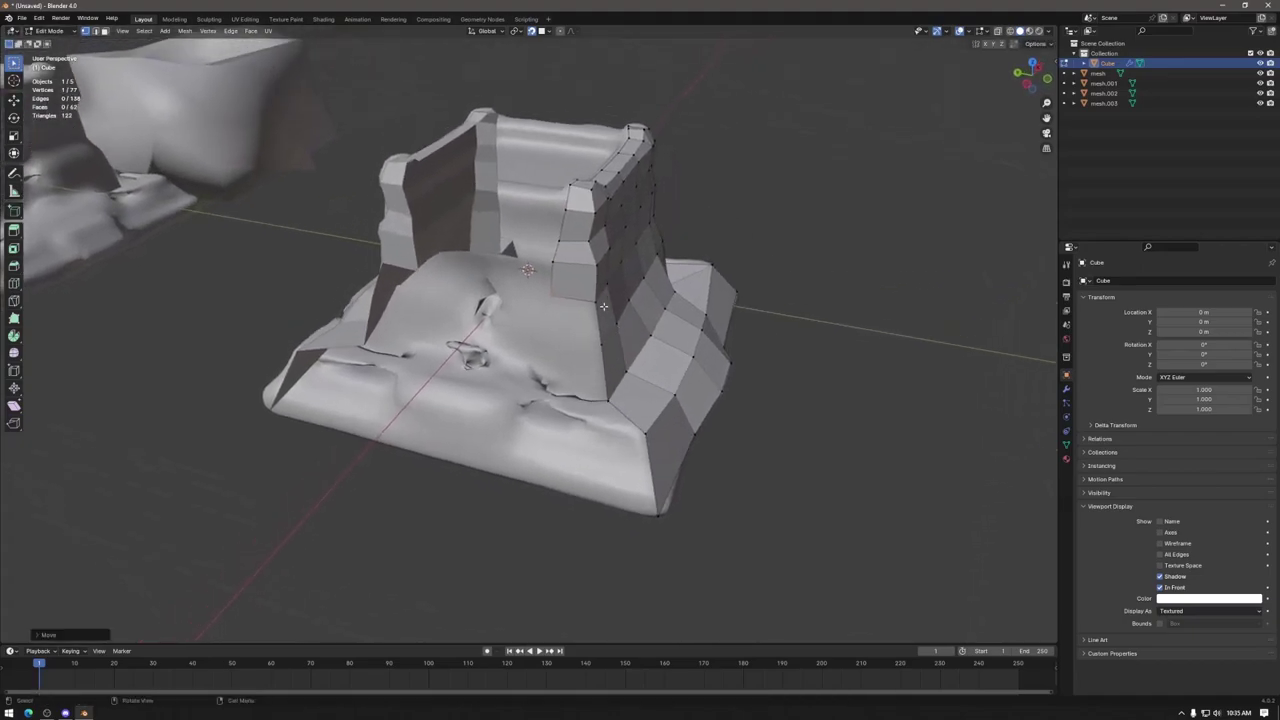
pyautogui.press('v')
pyautogui.click(583, 360)
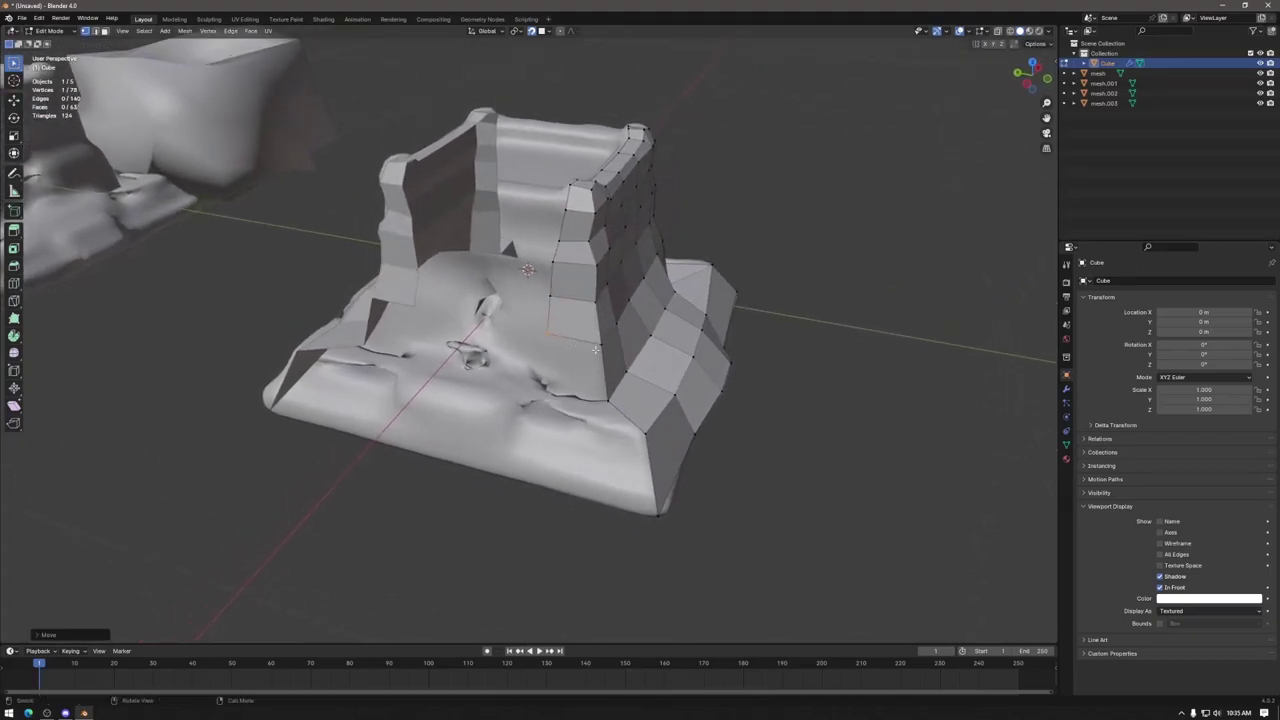
pyautogui.press('v')
pyautogui.click(560, 385)
pyautogui.moveTo(560, 385); pyautogui.dragTo(515, 380, button='middle')
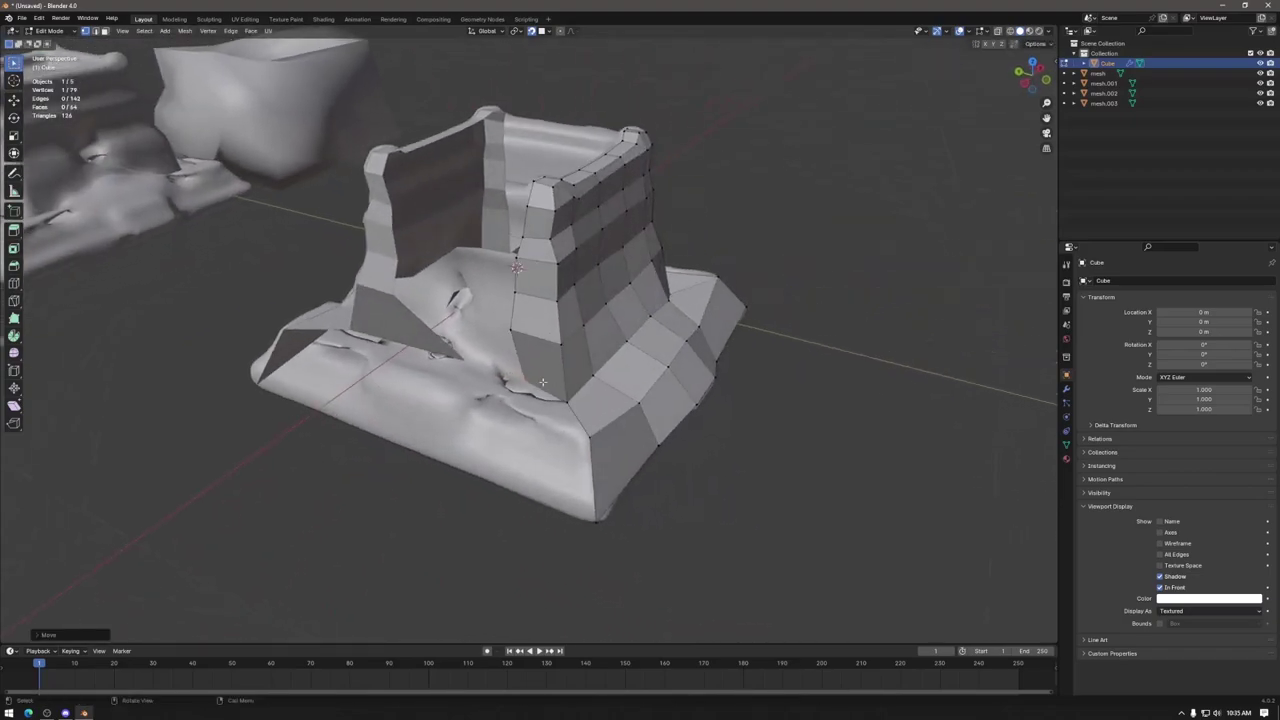
pyautogui.press('v')
pyautogui.rightClick(505, 378)
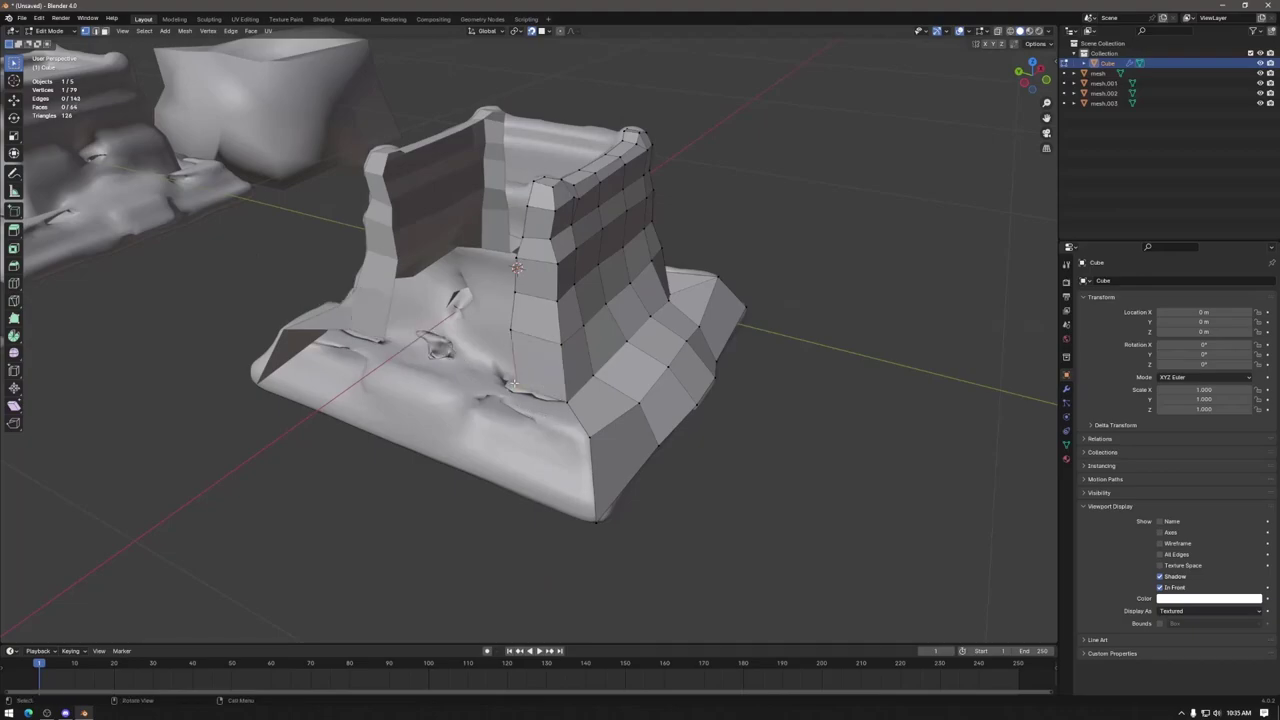
pyautogui.press('g')
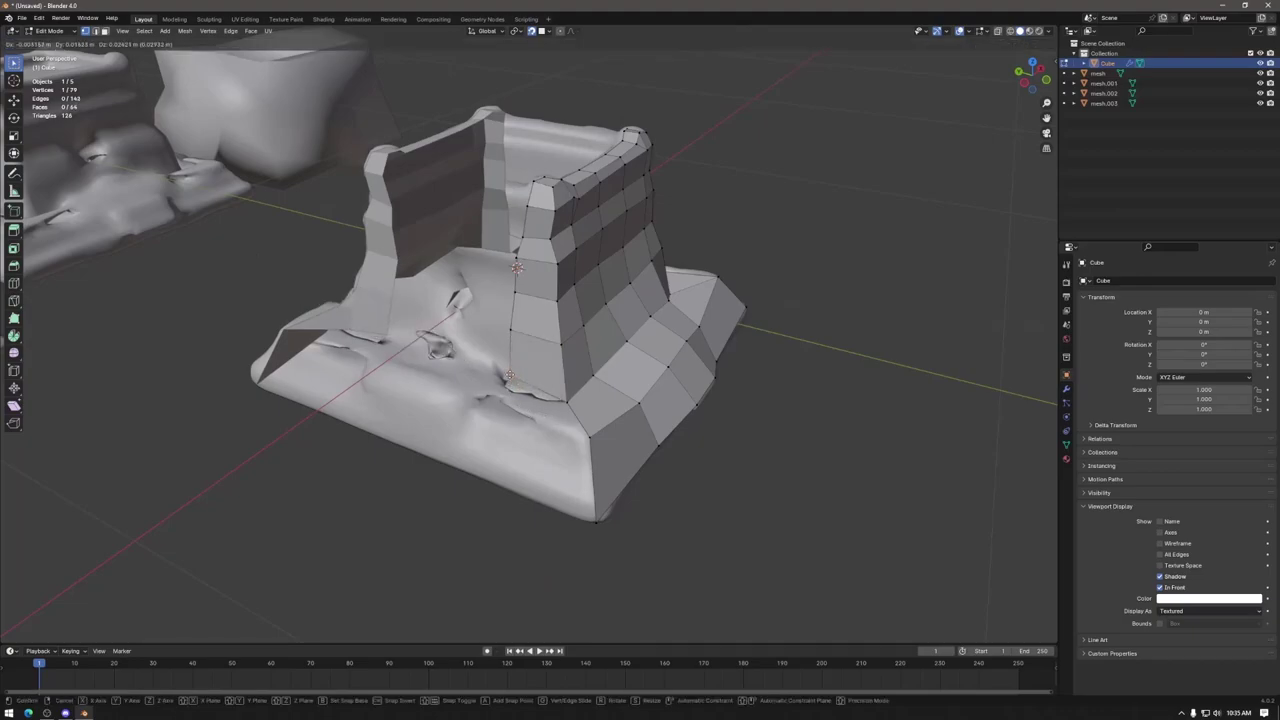
pyautogui.click(523, 377)
pyautogui.moveTo(523, 377); pyautogui.dragTo(565, 400, button='middle')
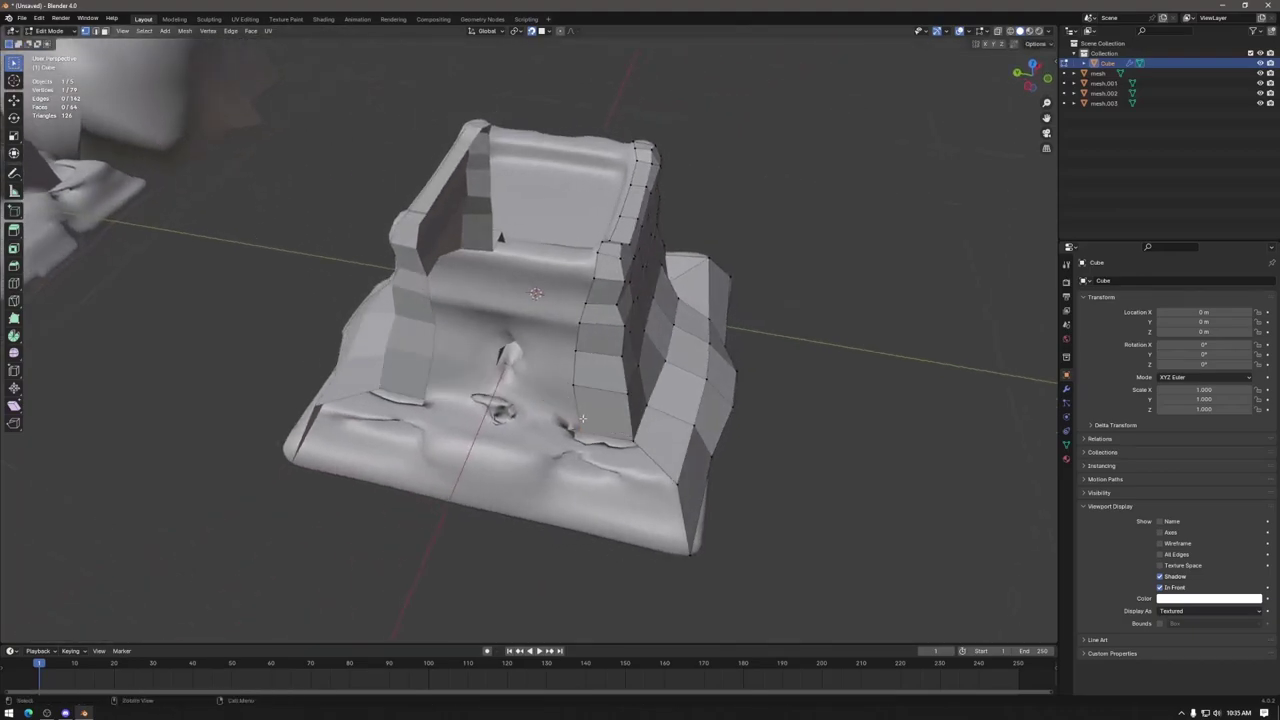
# Step: Continue the opposite strip with two faces over the base's slope and down to its lower edge
pyautogui.scroll(5, 582, 418)
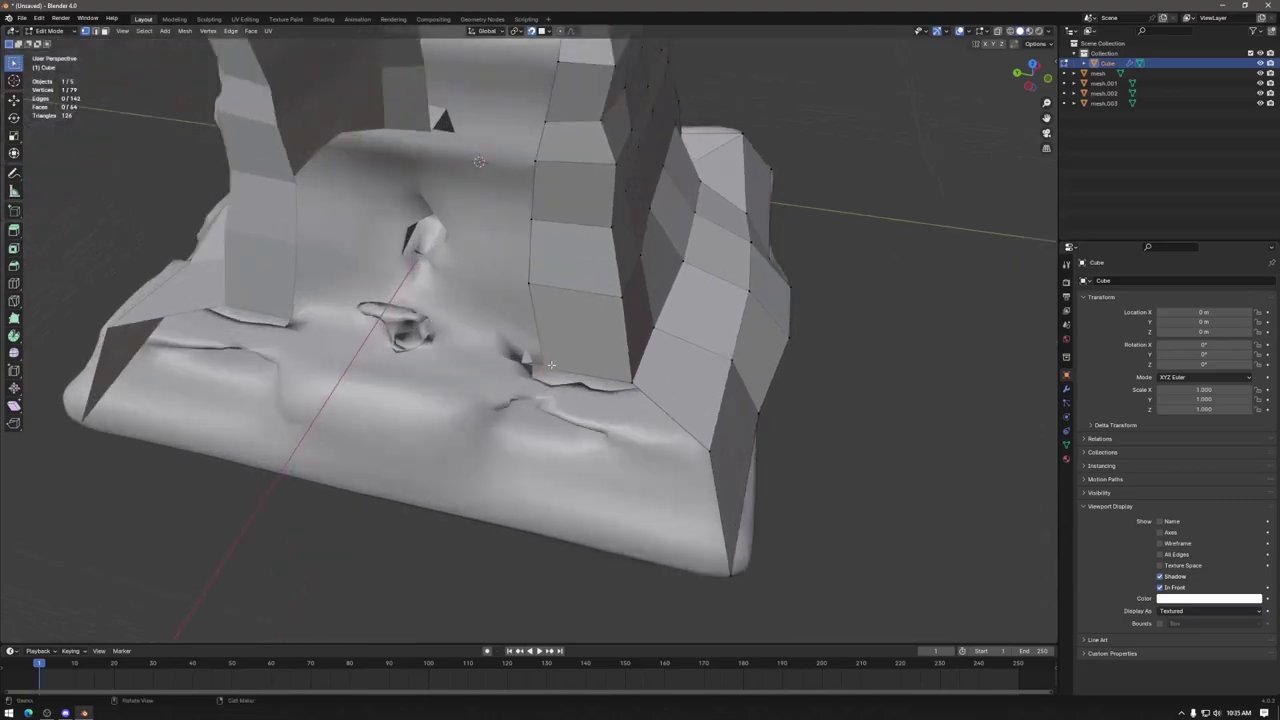
pyautogui.scroll(-3, 550, 365)
pyautogui.moveTo(550, 365); pyautogui.dragTo(590, 397, button='middle')
pyautogui.scroll(-3, 533, 392)
pyautogui.scroll(3, 601, 397)
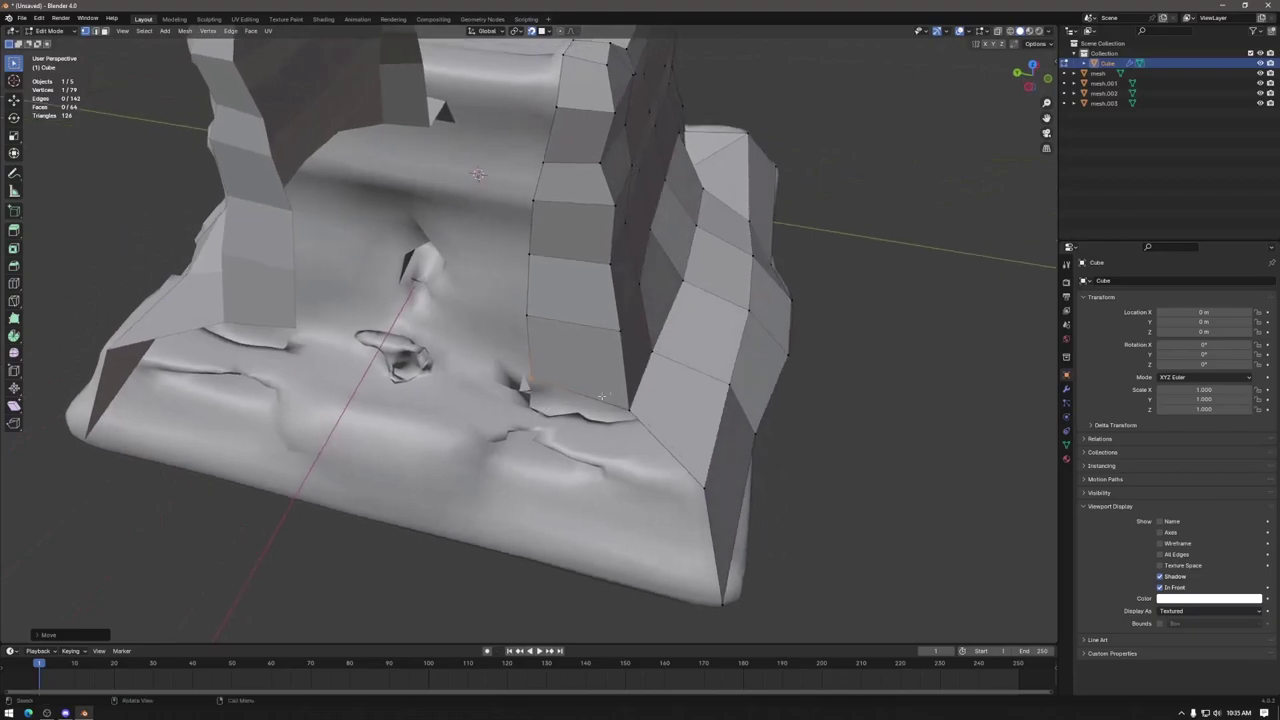
pyautogui.click(629, 413)
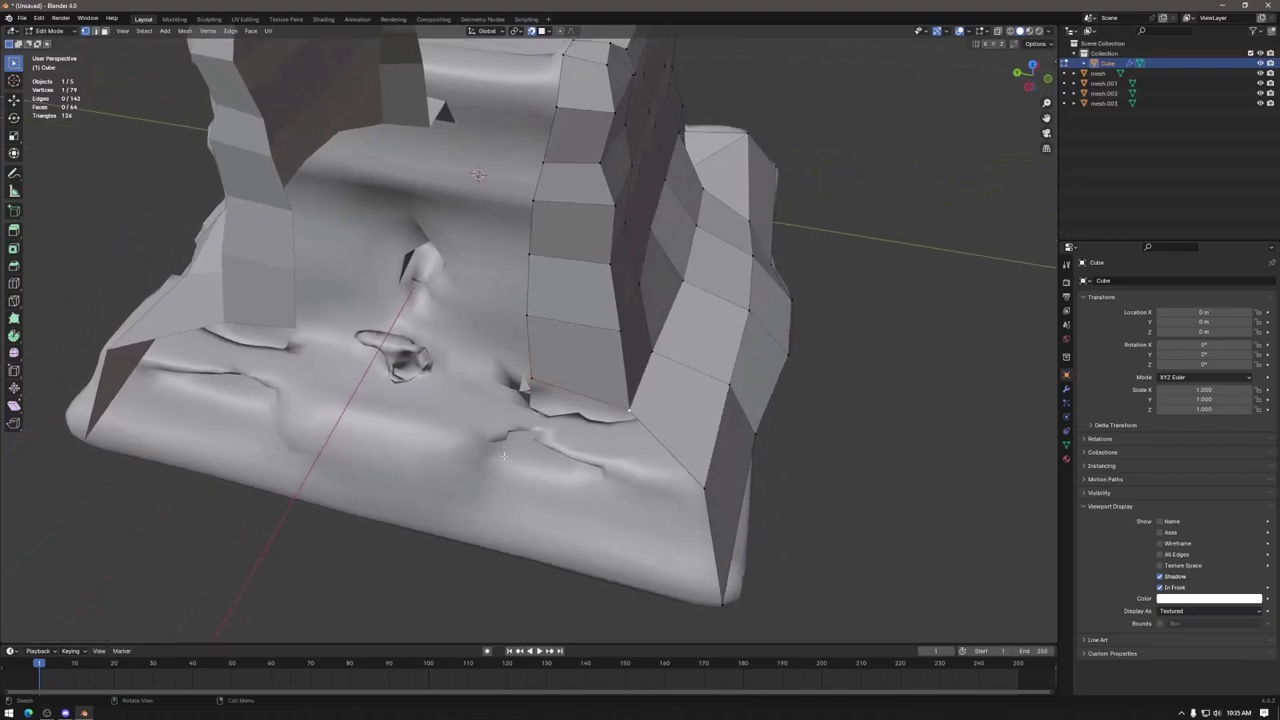
pyautogui.hotkey('alt', 'v')
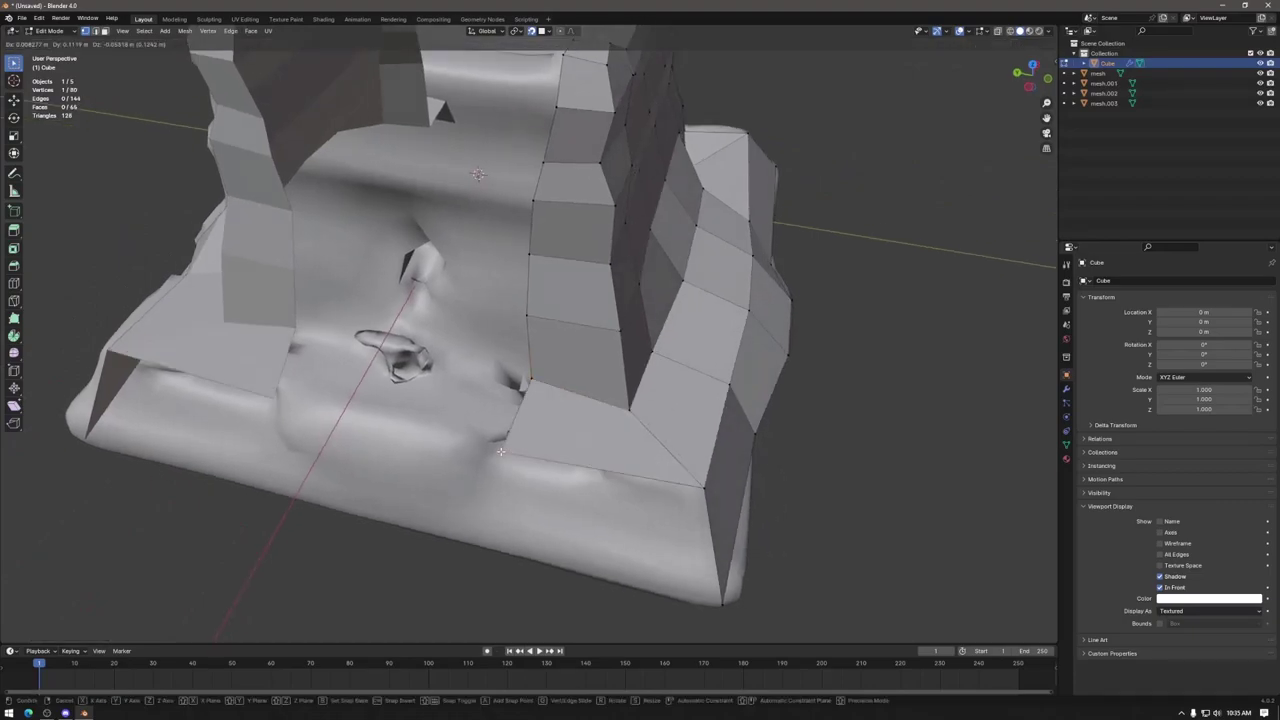
pyautogui.click(595, 446)
pyautogui.scroll(-3, 595, 446)
pyautogui.moveTo(631, 423); pyautogui.dragTo(609, 409, button='middle')
pyautogui.hotkey('alt', 'v')
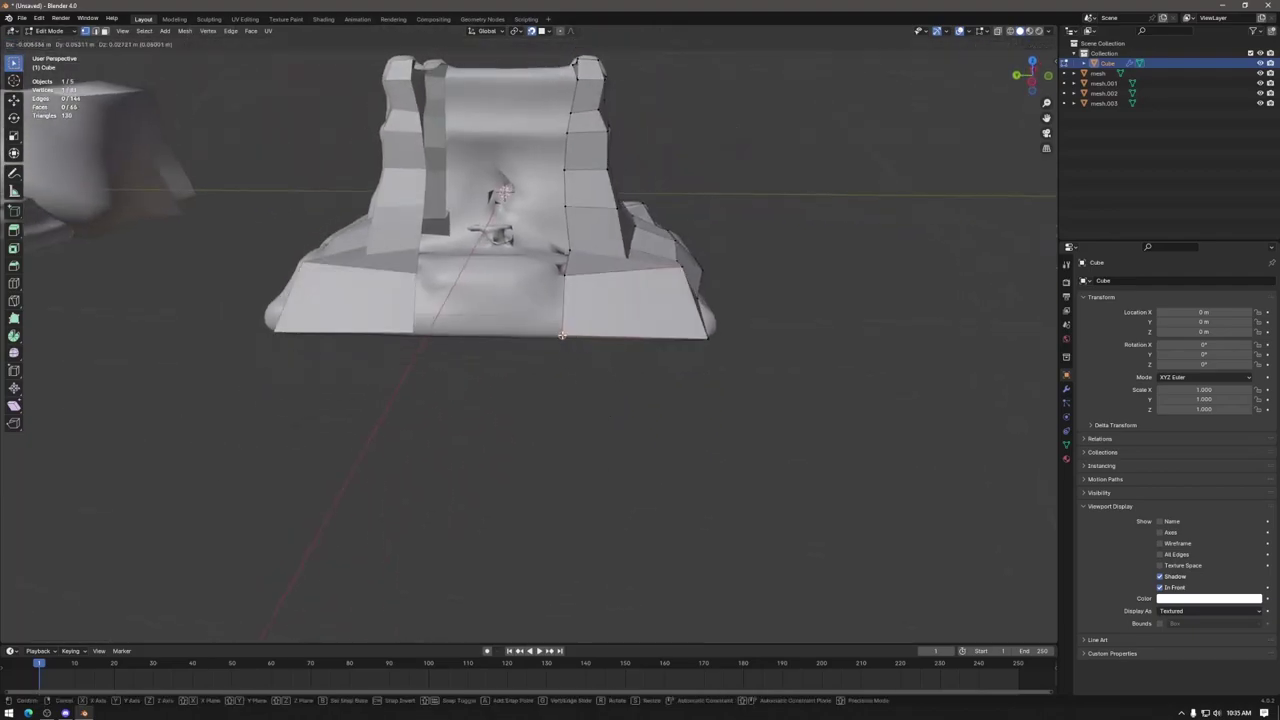
pyautogui.click(563, 335)
pyautogui.moveTo(563, 335); pyautogui.dragTo(714, 353, button='middle')
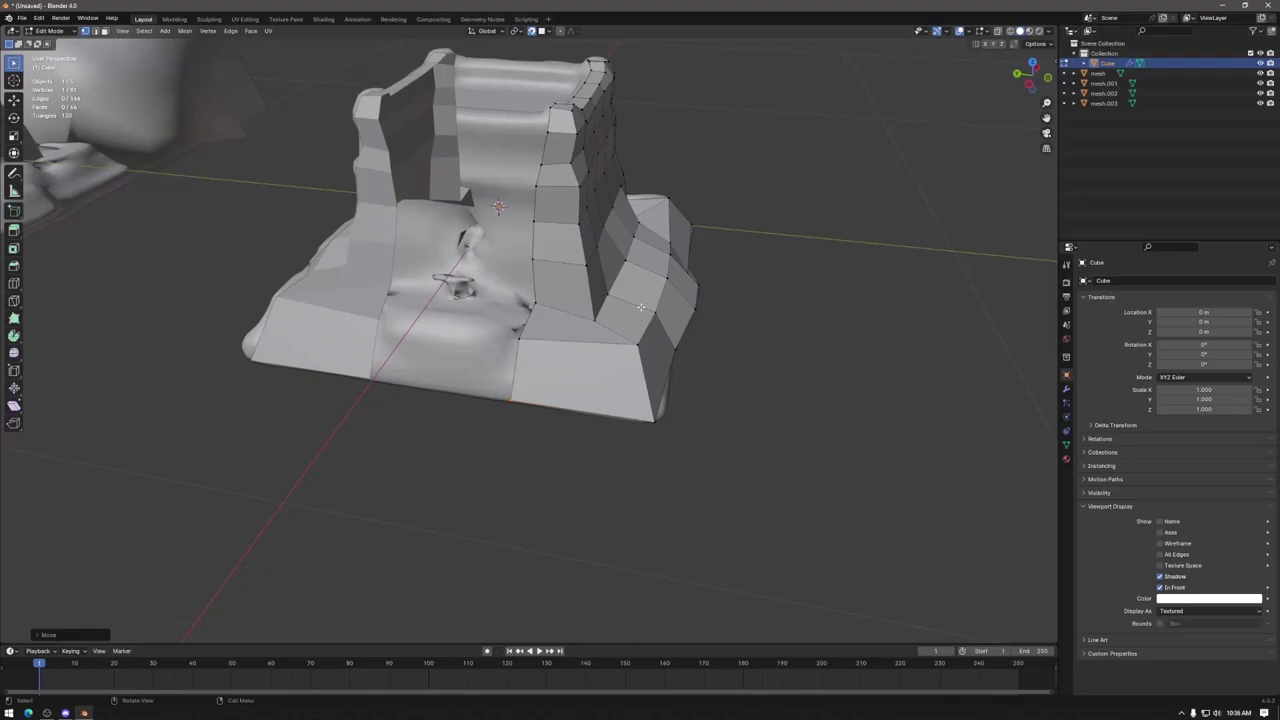
# Step: Examine the open edge loop bordering the new face strips on both side walls
pyautogui.moveTo(585, 204); pyautogui.dragTo(643, 311, button='middle')
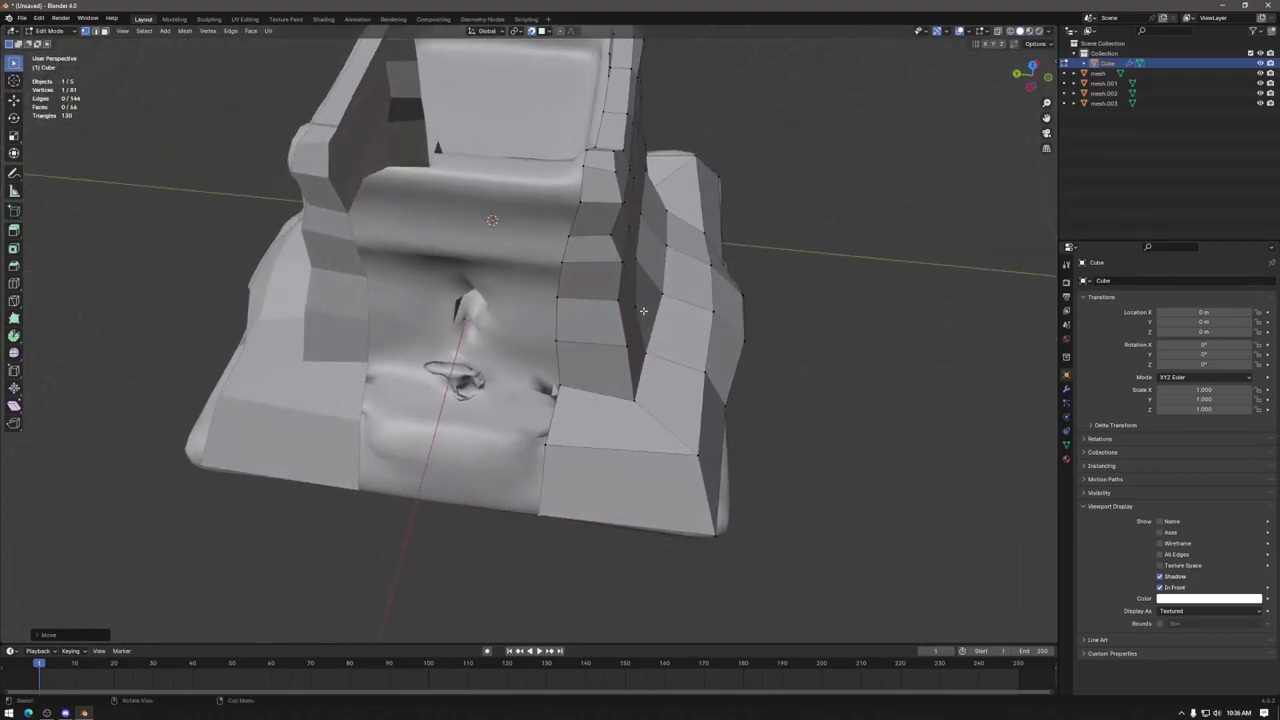
pyautogui.press('2')
pyautogui.keyDown('alt'); pyautogui.click(558, 318); pyautogui.keyUp('alt')
pyautogui.moveTo(558, 318); pyautogui.dragTo(503, 236, button='middle')
pyautogui.moveTo(522, 412); pyautogui.dragTo(501, 390, button='middle')
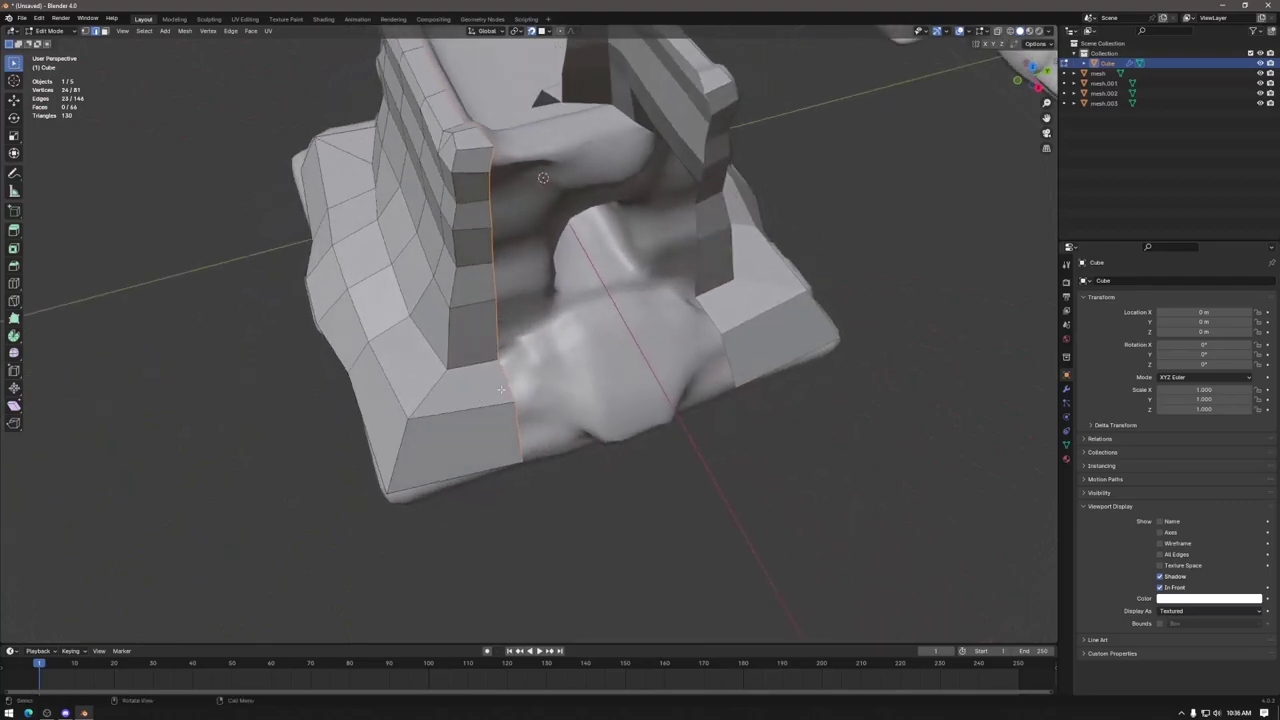
pyautogui.click(456, 155)
pyautogui.moveTo(456, 155); pyautogui.dragTo(553, 209, button='middle')
pyautogui.press('1')
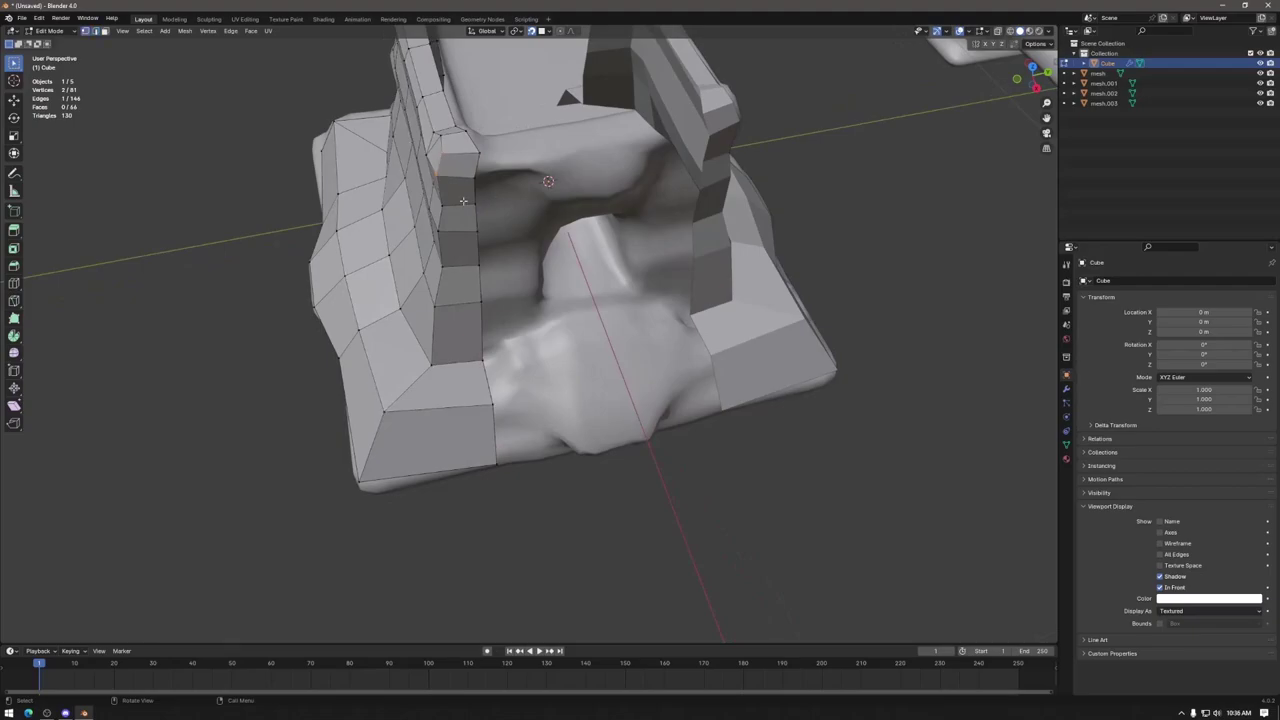
# Step: Delete the strip's lowest base face and rebuild it with a new vertex snapped onto the base's lower edge
pyautogui.press('3')
pyautogui.click(447, 449)
pyautogui.press('x')
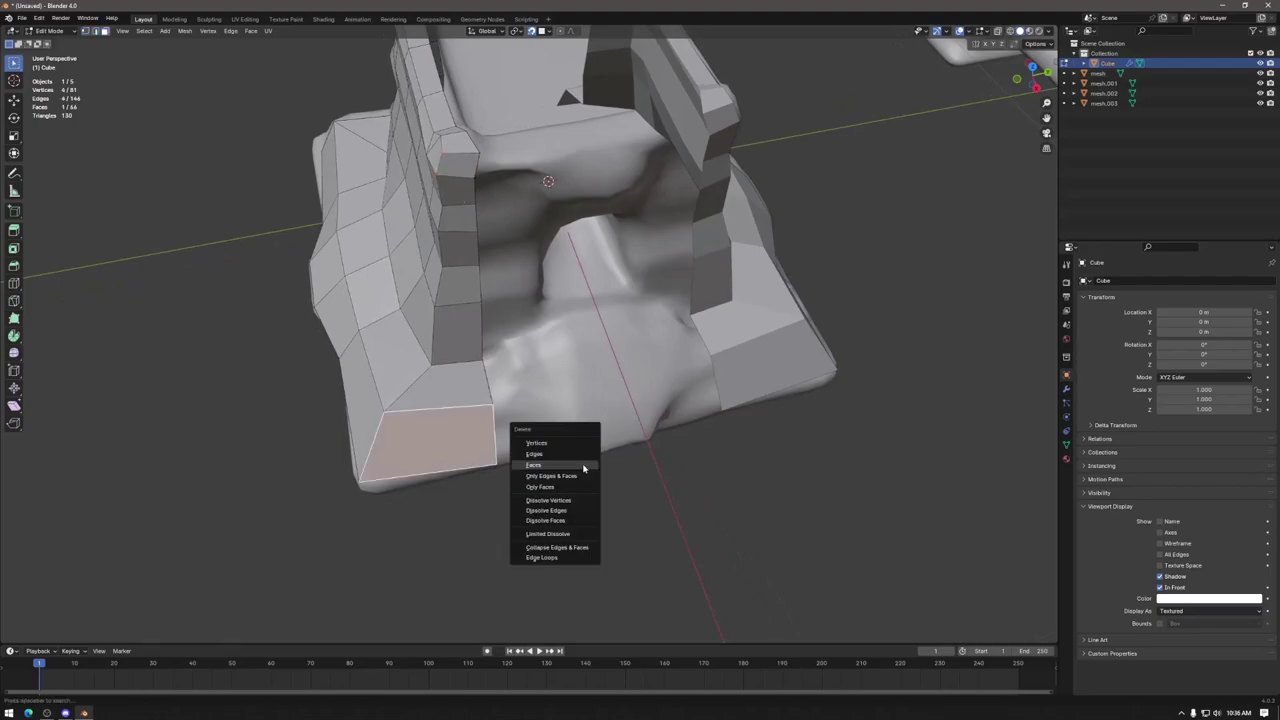
pyautogui.click(584, 467)
pyautogui.moveTo(455, 434); pyautogui.dragTo(586, 331, button='middle')
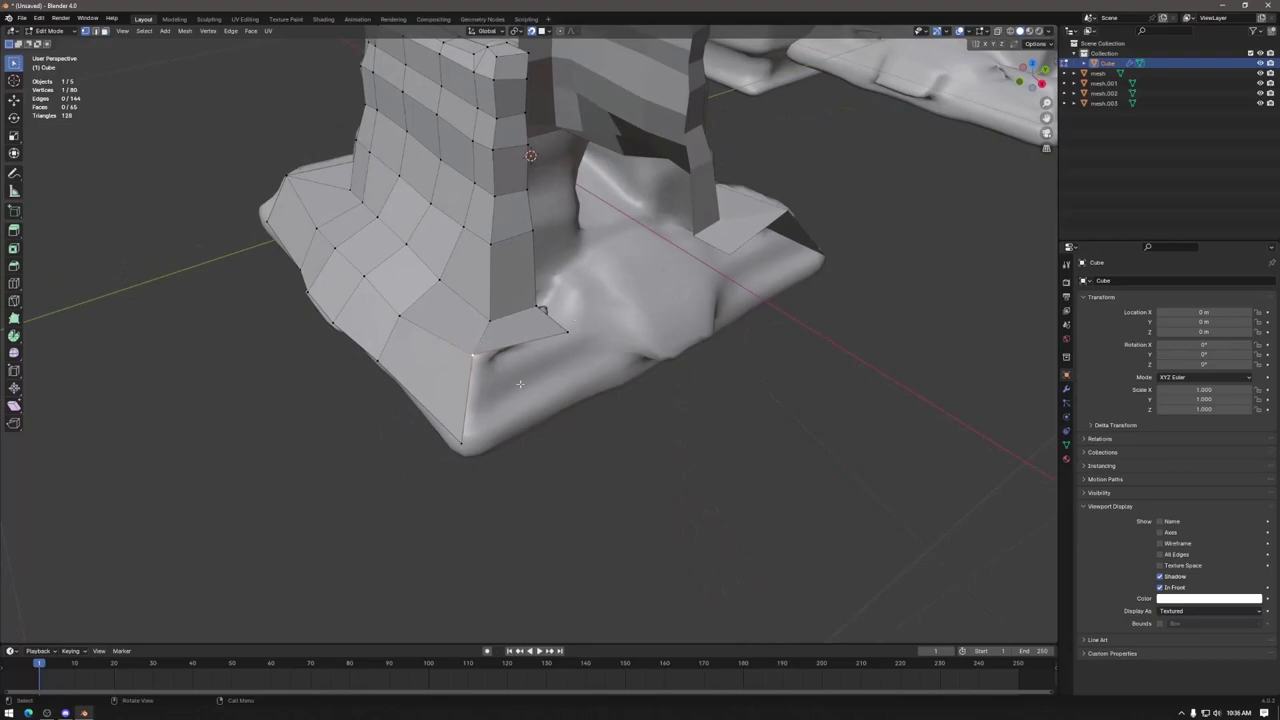
pyautogui.press('e')
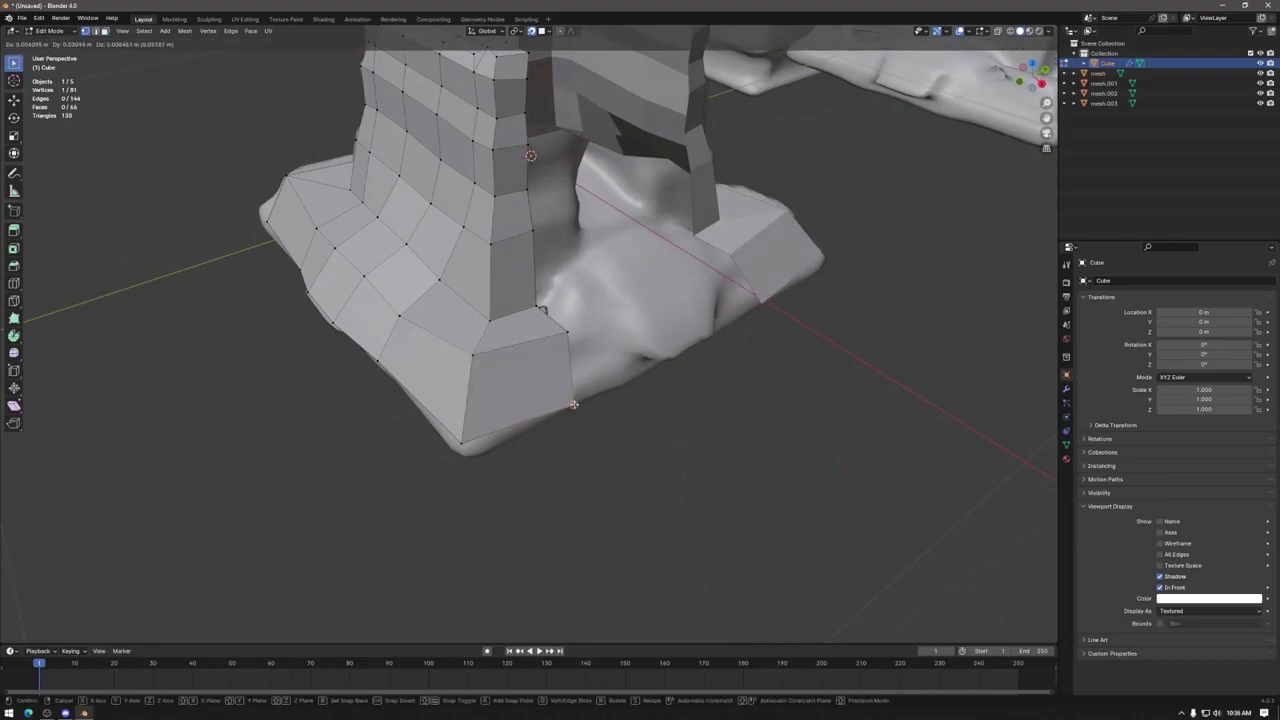
pyautogui.click(573, 404)
pyautogui.moveTo(573, 404); pyautogui.dragTo(458, 377, button='middle')
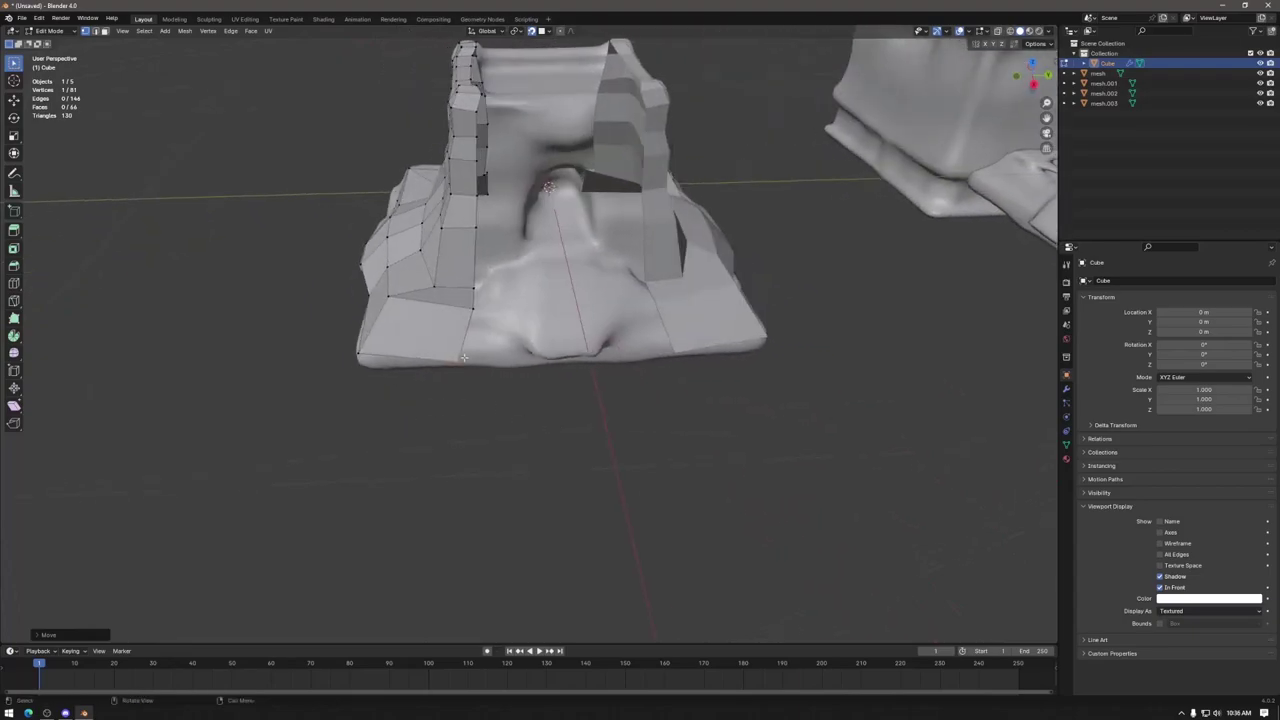
# Step: Select the side wall strip's open vertical edges without the rim and extrude them toward the middle of the wall
pyautogui.moveTo(464, 357); pyautogui.dragTo(558, 322, button='middle')
pyautogui.keyDown('alt'); pyautogui.click(562, 255); pyautogui.keyUp('alt')
pyautogui.moveTo(562, 255); pyautogui.dragTo(800, 123, button='middle')
pyautogui.moveTo(804, 110); pyautogui.dragTo(375, 494)
pyautogui.moveTo(375, 494); pyautogui.dragTo(523, 291, button='middle')
pyautogui.press('e')
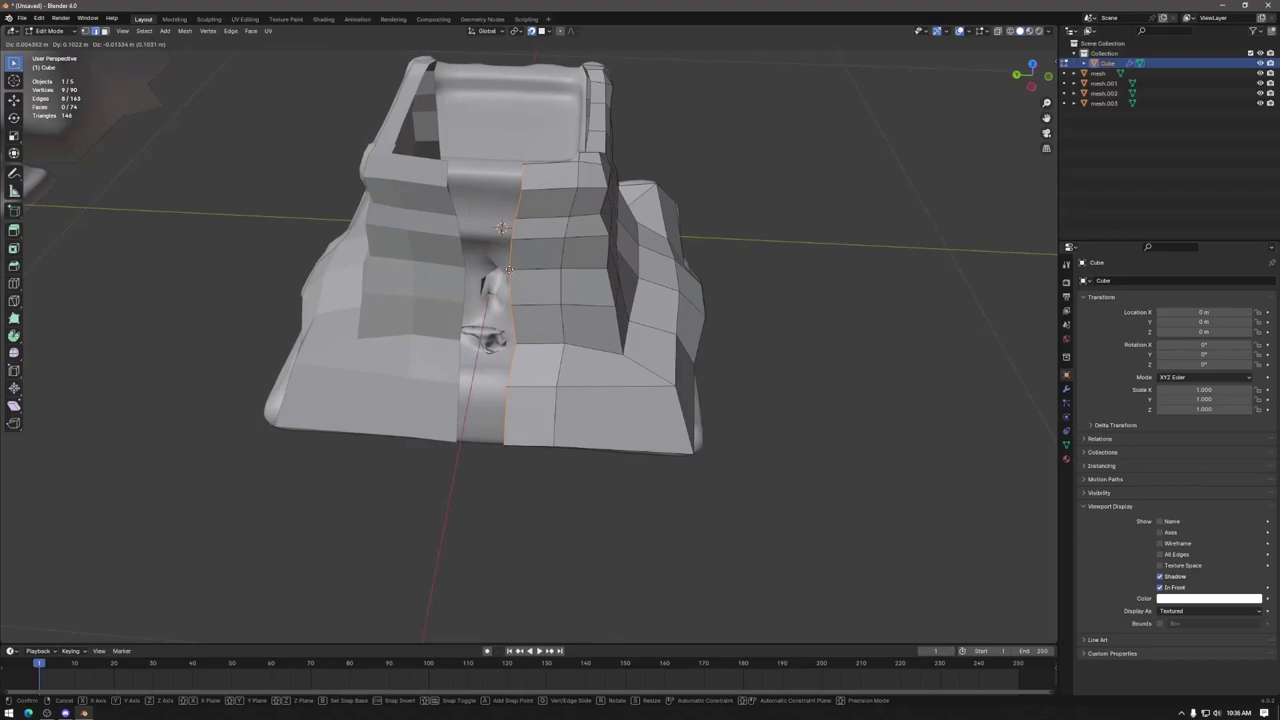
pyautogui.click(508, 259)
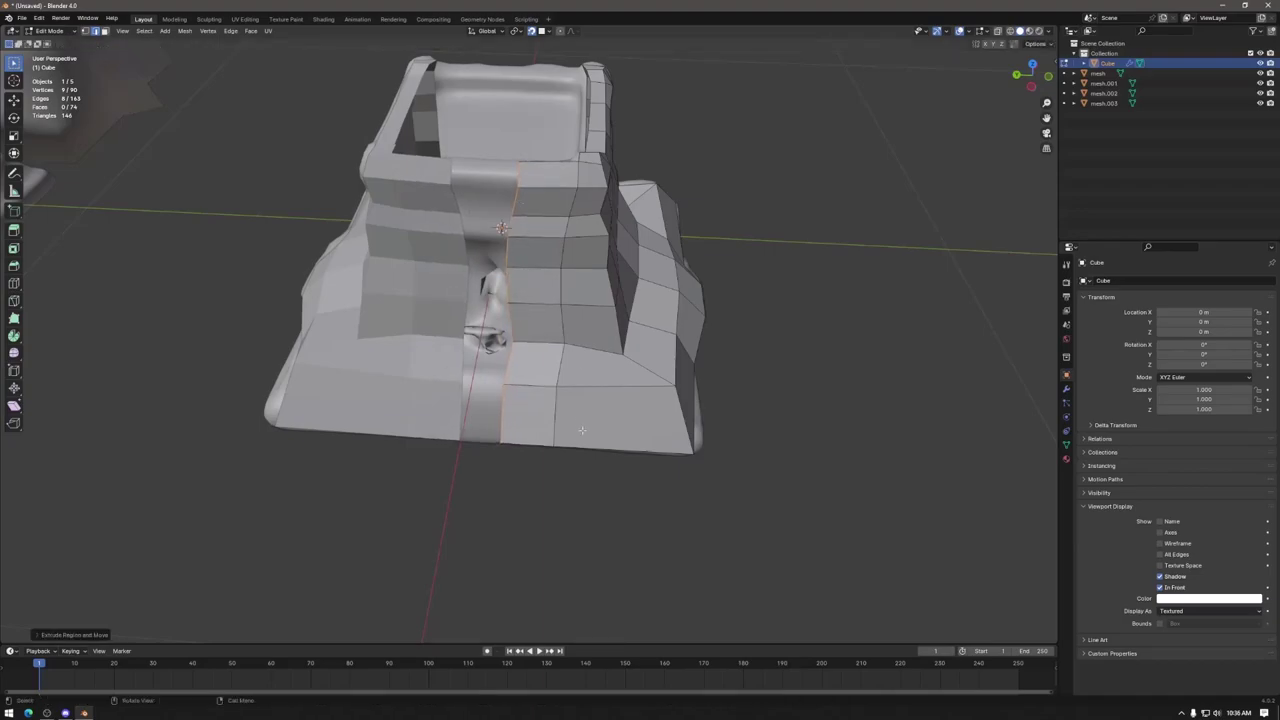
# Step: Reposition the extruded strip's open vertices one by one from the rim down to the wall's foot, snapping them onto the building surface
pyautogui.moveTo(528, 163); pyautogui.dragTo(525, 285, button='middle')
pyautogui.click(525, 285)
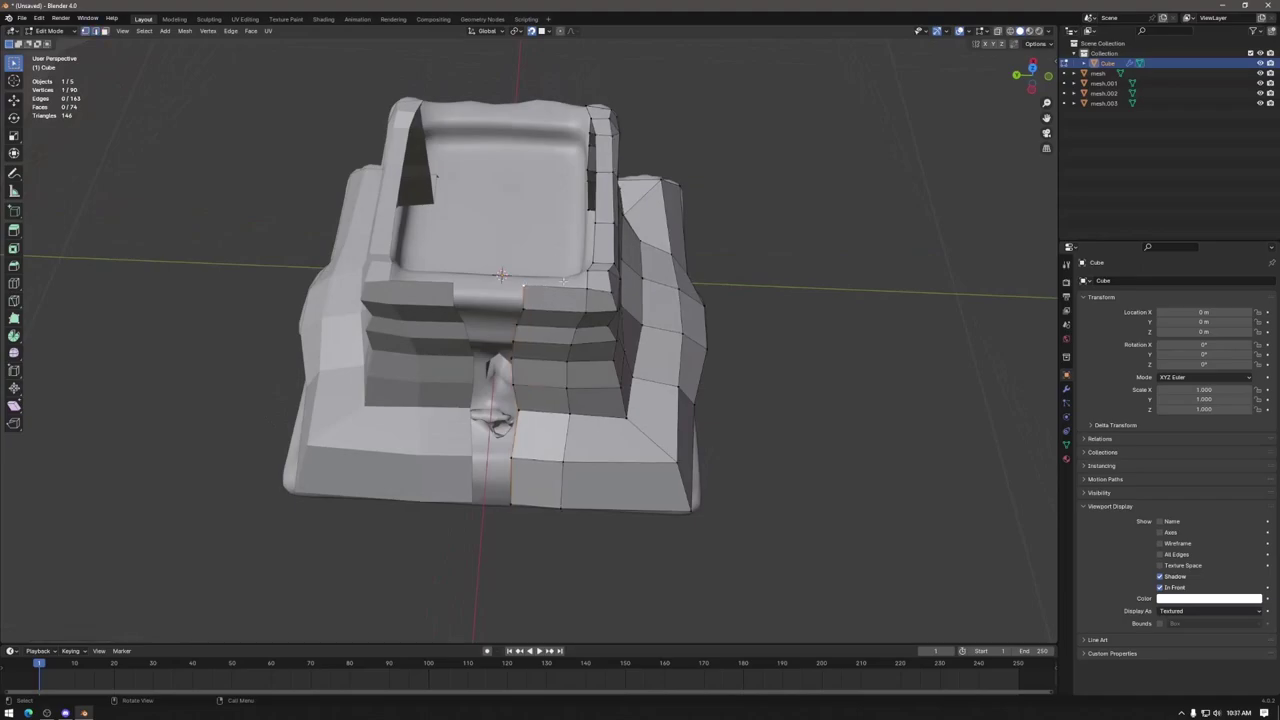
pyautogui.moveTo(523, 285); pyautogui.dragTo(530, 308)
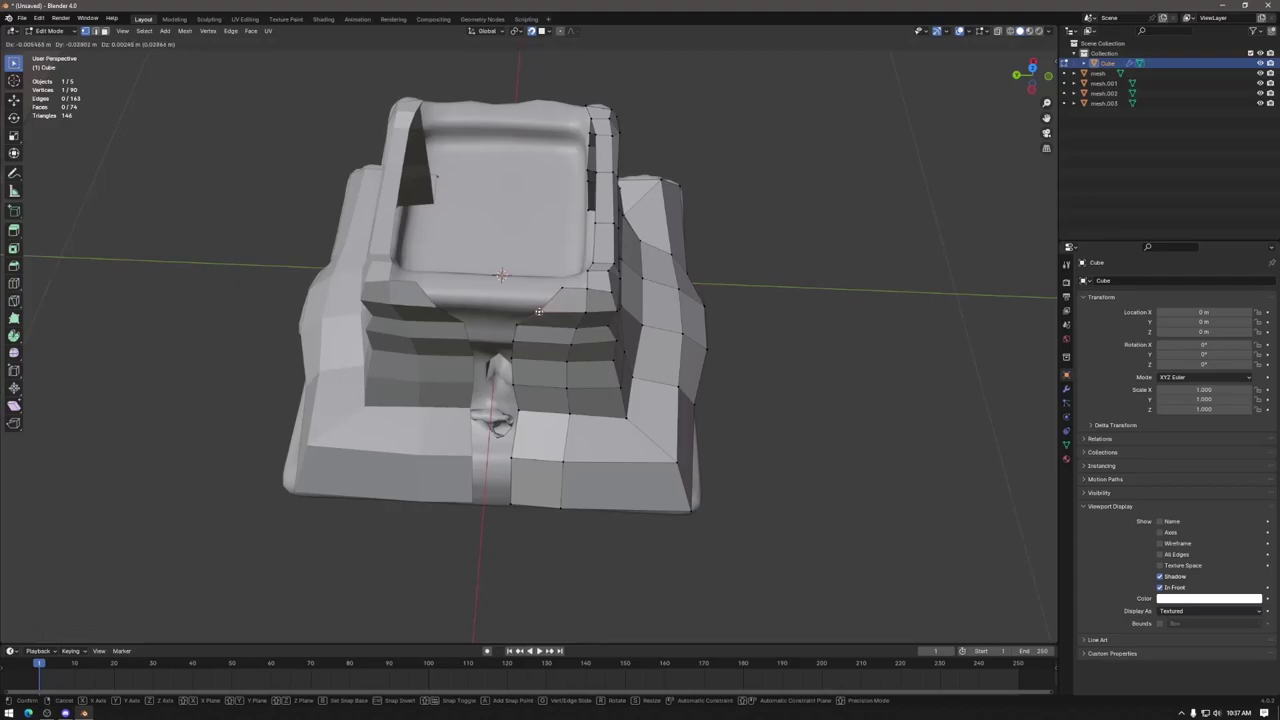
pyautogui.moveTo(560, 305); pyautogui.dragTo(590, 243, button='middle')
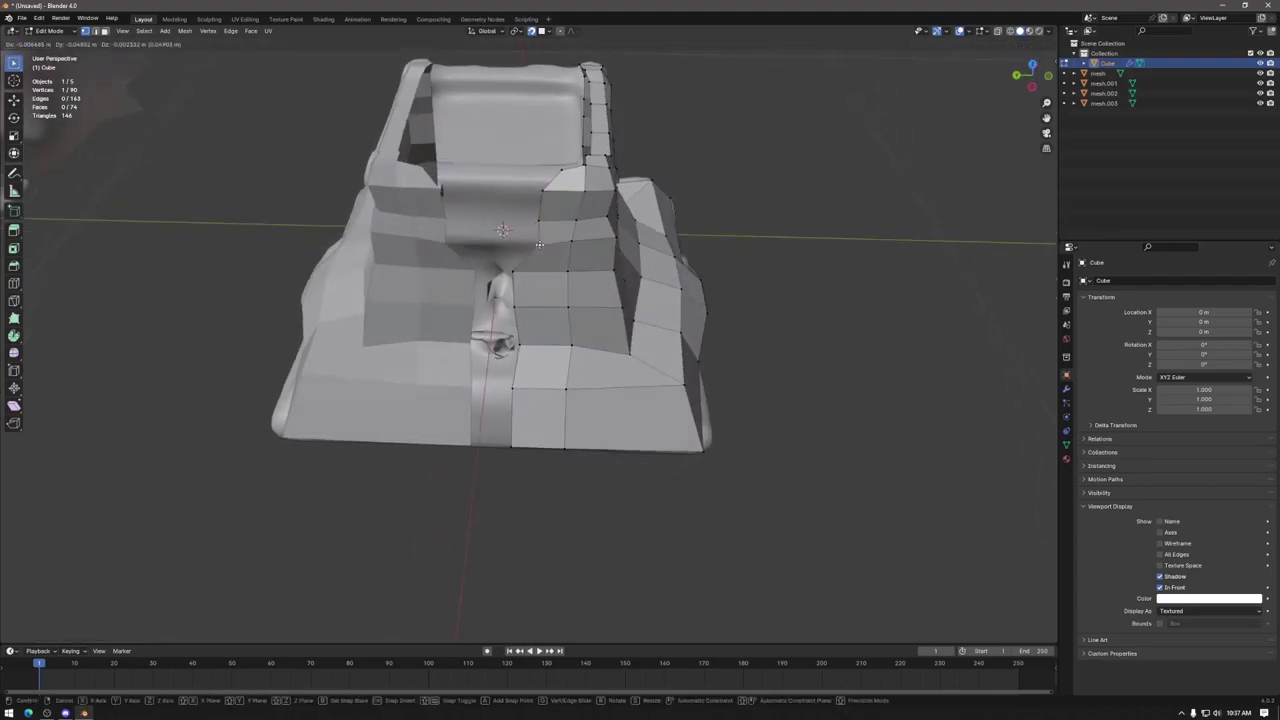
pyautogui.press('g')
pyautogui.click(536, 273)
pyautogui.press('g')
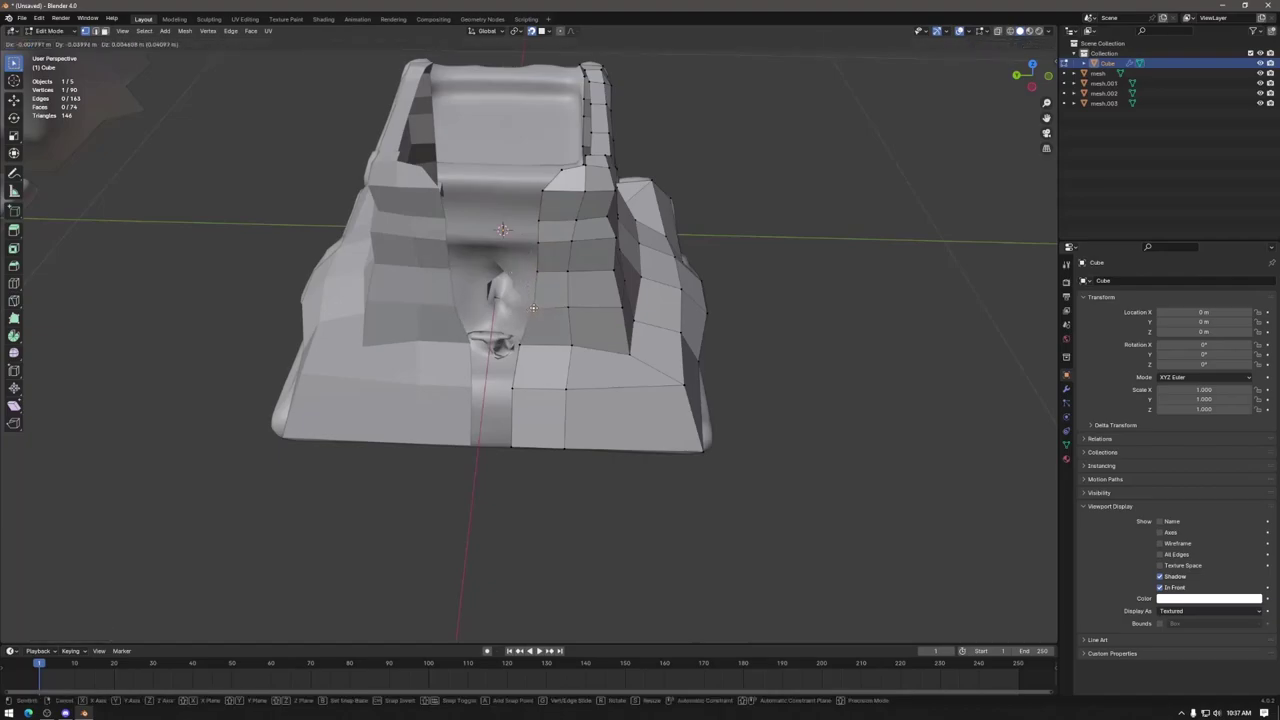
pyautogui.click(527, 351)
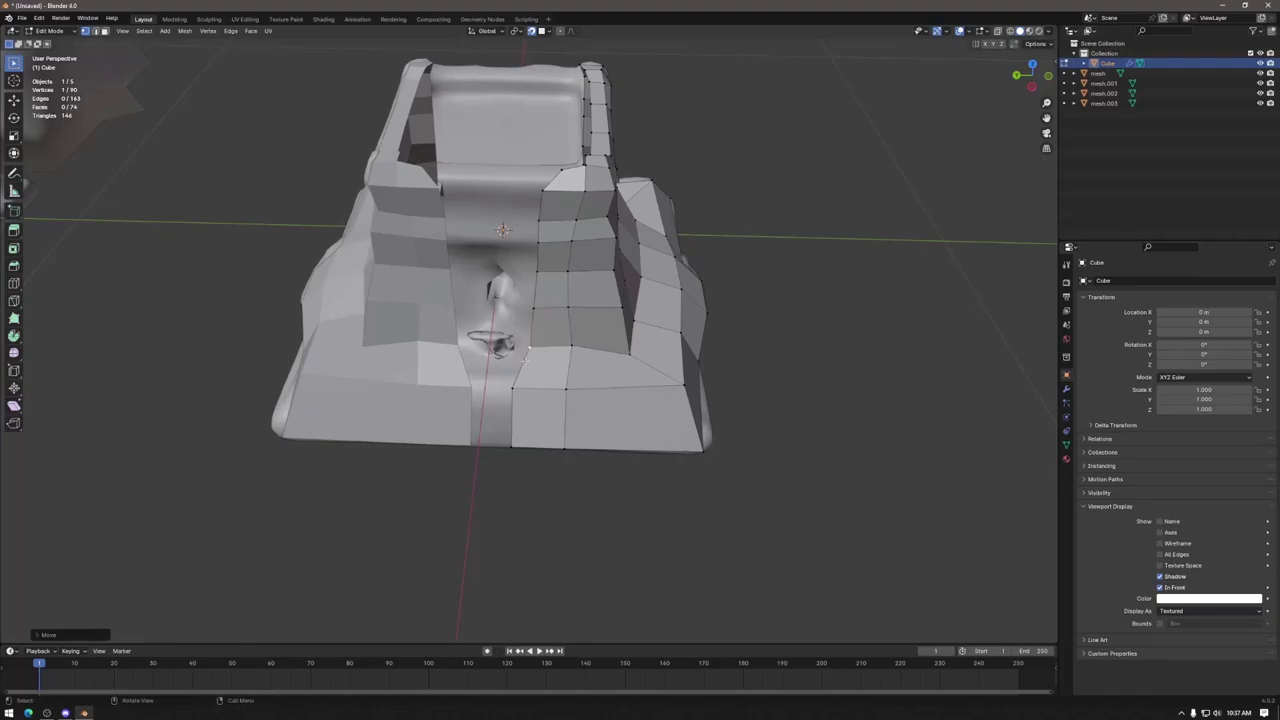
# Step: Shift the strip's open vertices on the base slope and the base's lower edge to line up with the wall vertices above
pyautogui.click(514, 393)
pyautogui.press('g')
pyautogui.click(525, 390)
pyautogui.moveTo(513, 442); pyautogui.dragTo(545, 383, button='middle')
pyautogui.press('g')
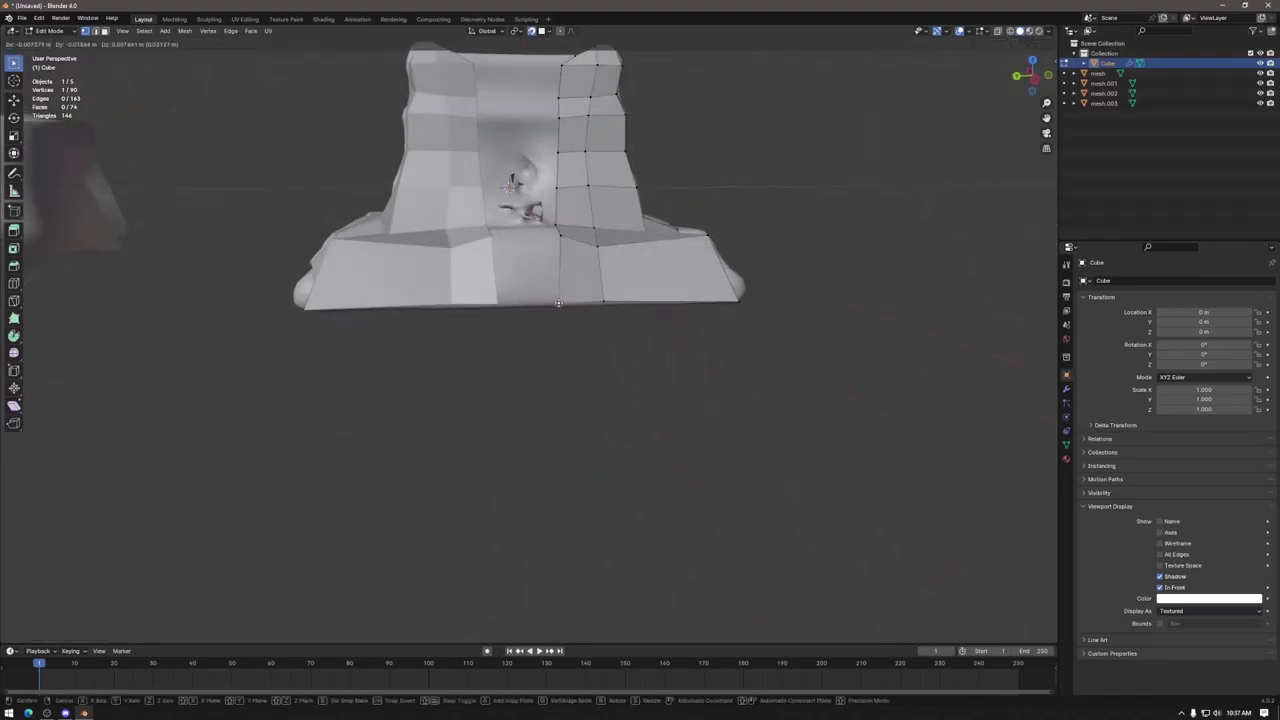
pyautogui.click(558, 303)
pyautogui.moveTo(558, 303); pyautogui.dragTo(1043, 442, button='middle')
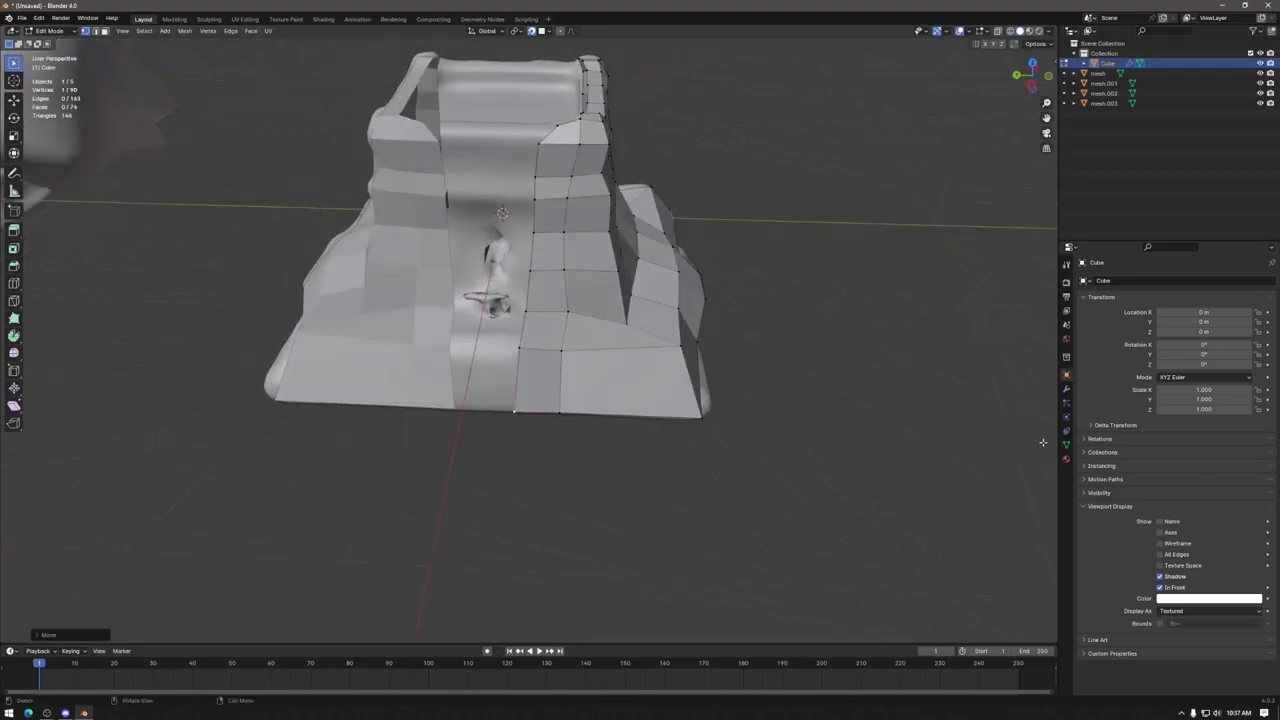
# Step: Enable Clipping on the mesh's Mirror modifier
pyautogui.click(1066, 389)
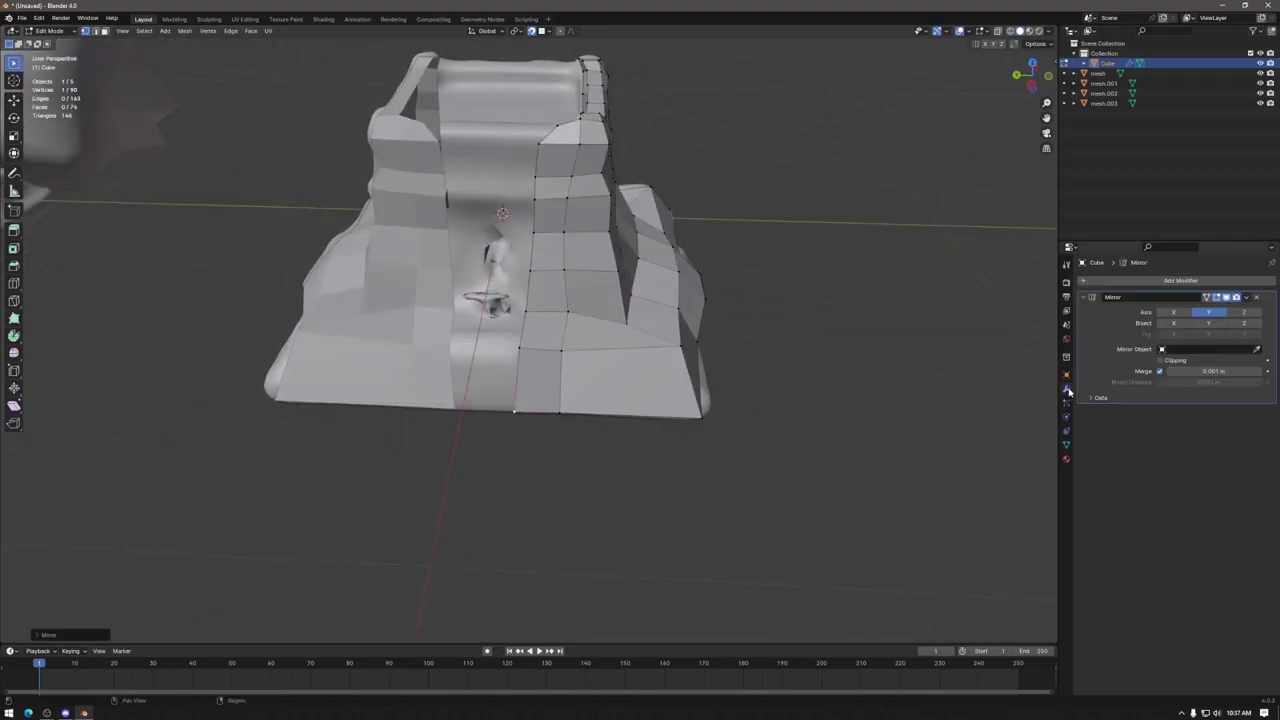
pyautogui.click(1159, 360)
pyautogui.moveTo(528, 338)
pyautogui.mouseDown(button='middle')
pyautogui.moveTo(530, 380)
pyautogui.moveTo(525, 345)
pyautogui.mouseUp(button='middle')
pyautogui.scroll(2, 523, 357)
pyautogui.moveTo(500, 457); pyautogui.dragTo(503, 339, button='middle')
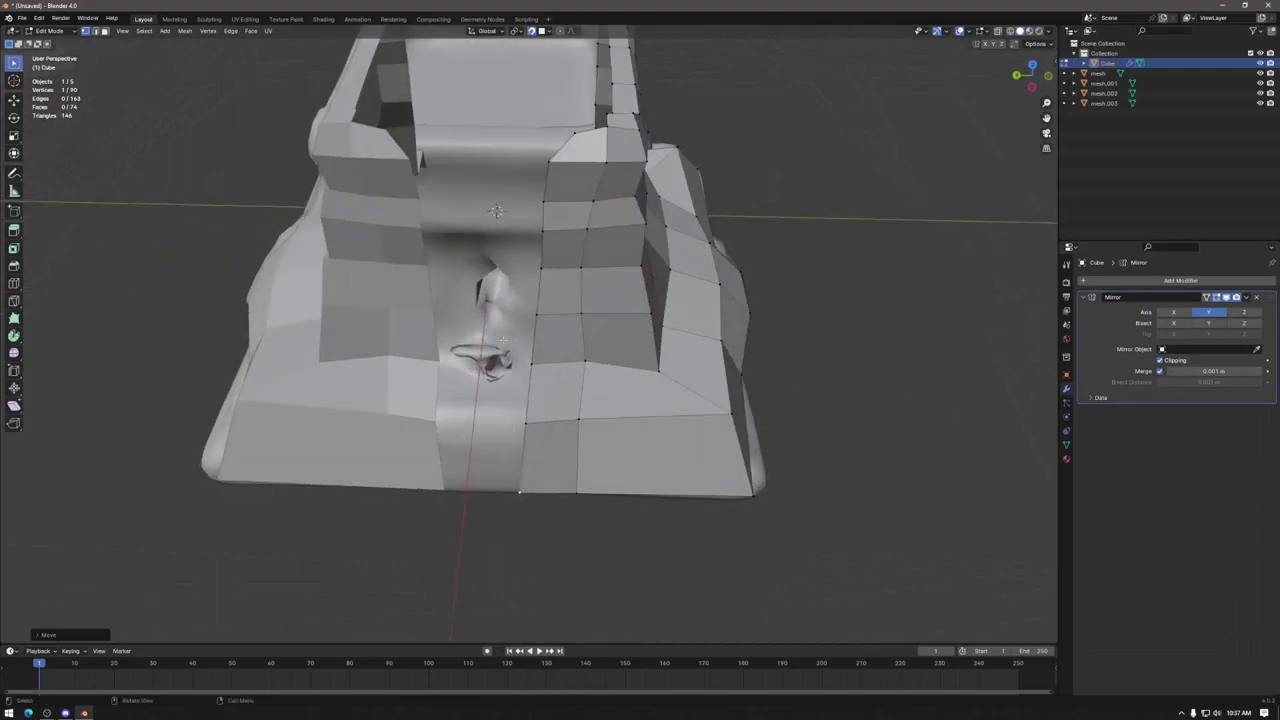
pyautogui.moveTo(503, 265); pyautogui.dragTo(455, 335, button='middle')
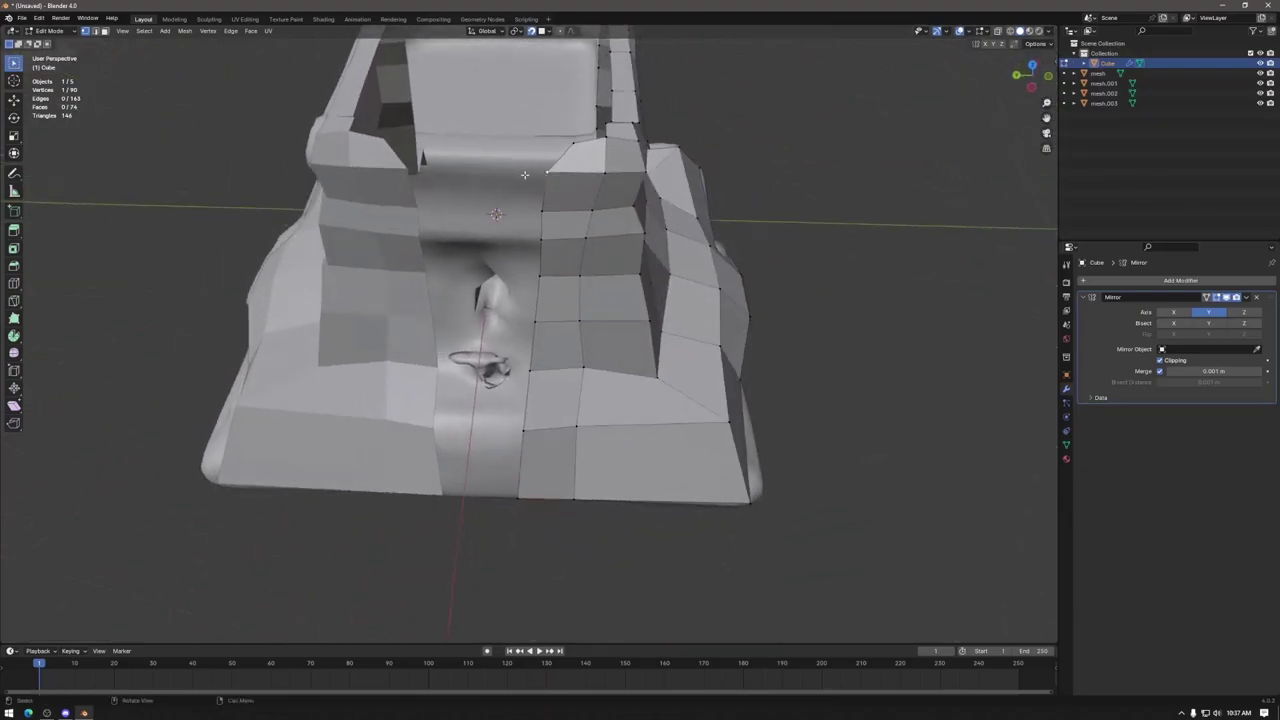
# Step: Move the three uppermost open vertices below the rim onto the mirror centre line to close the upper wall
pyautogui.press('g')
pyautogui.click(443, 172)
pyautogui.click(545, 212)
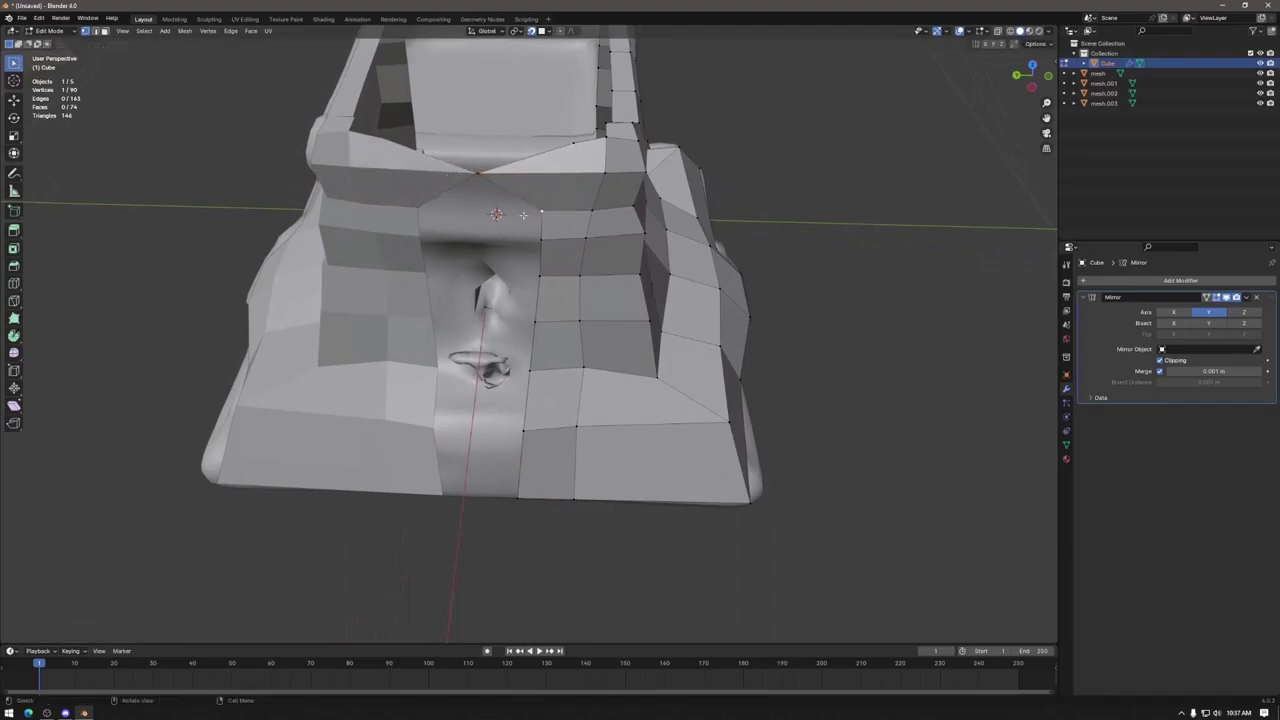
pyautogui.press('g')
pyautogui.click(549, 237)
pyautogui.click(545, 237)
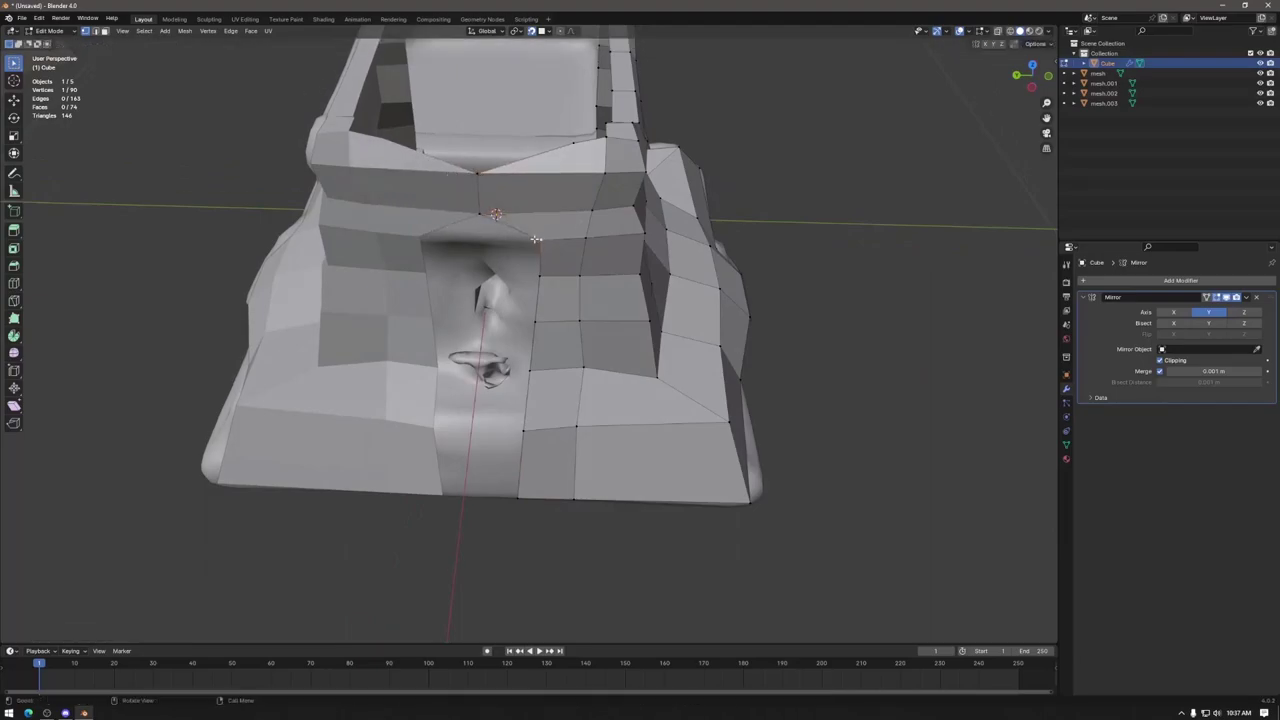
pyautogui.press('g')
pyautogui.click(486, 241)
# Step: Move the three remaining open wall vertices down to the wall's foot onto the mirror centre line
pyautogui.click(540, 275)
pyautogui.press('g')
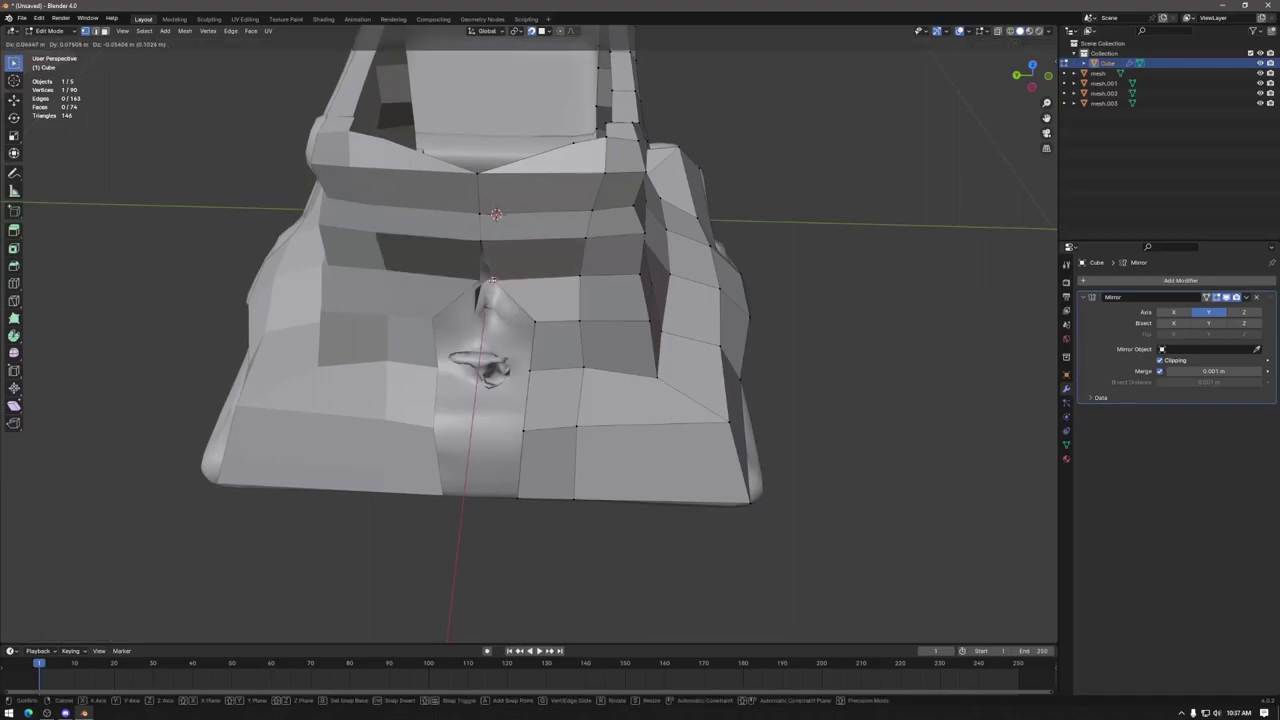
pyautogui.click(463, 283)
pyautogui.click(539, 318)
pyautogui.press('g')
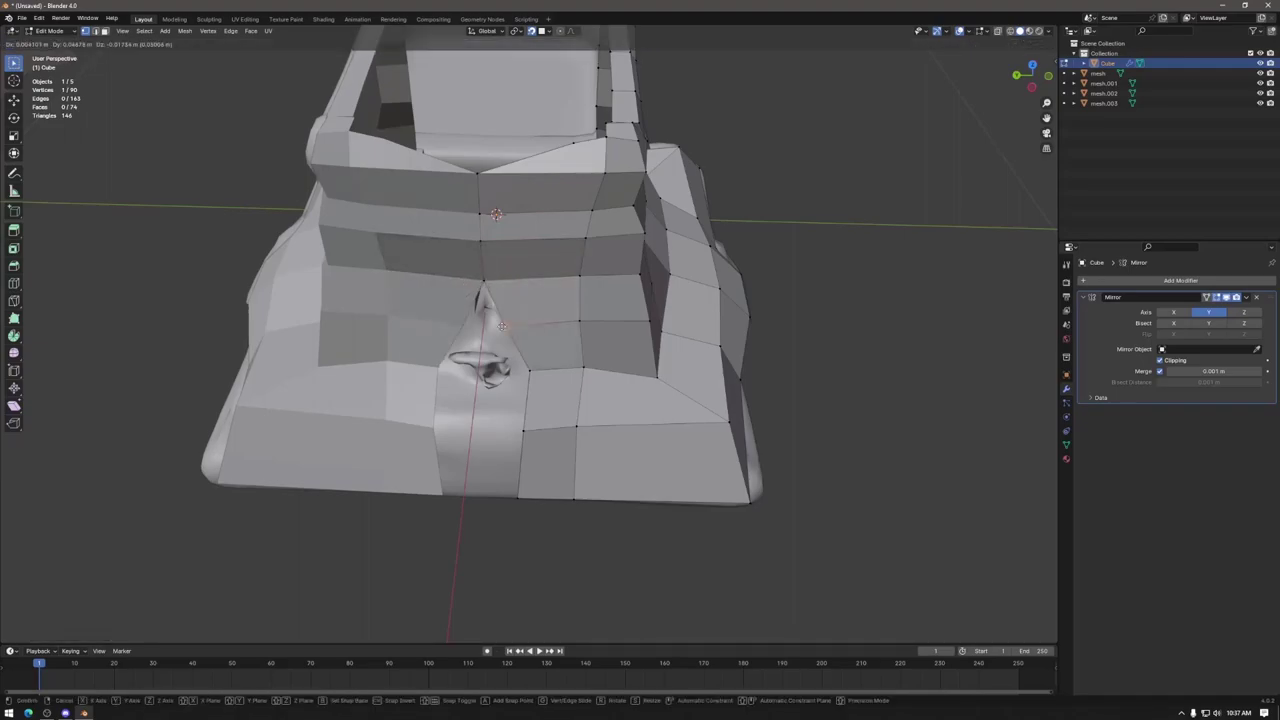
pyautogui.click(482, 324)
pyautogui.press('g')
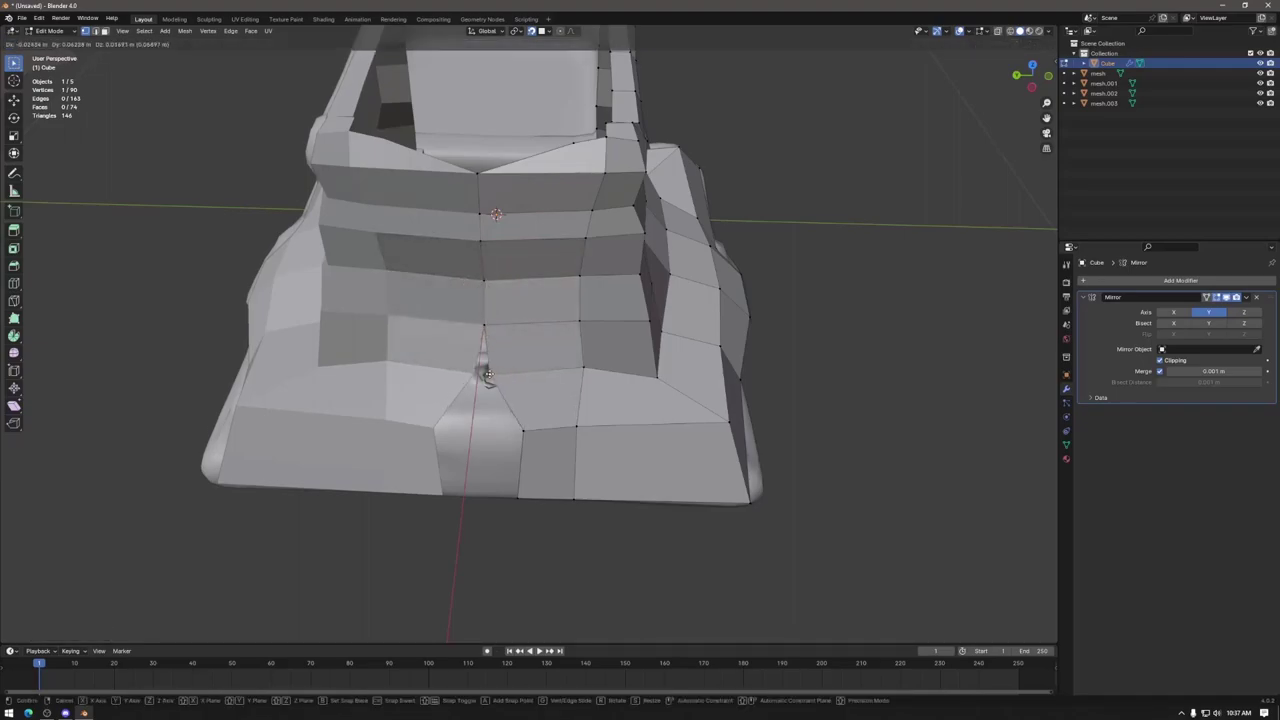
pyautogui.click(466, 374)
# Step: Close the rest of the gap by moving the base's two open vertices and the rim vertex onto the mirror centre line
pyautogui.press('g')
pyautogui.click(459, 432)
pyautogui.click(512, 490)
pyautogui.press('g')
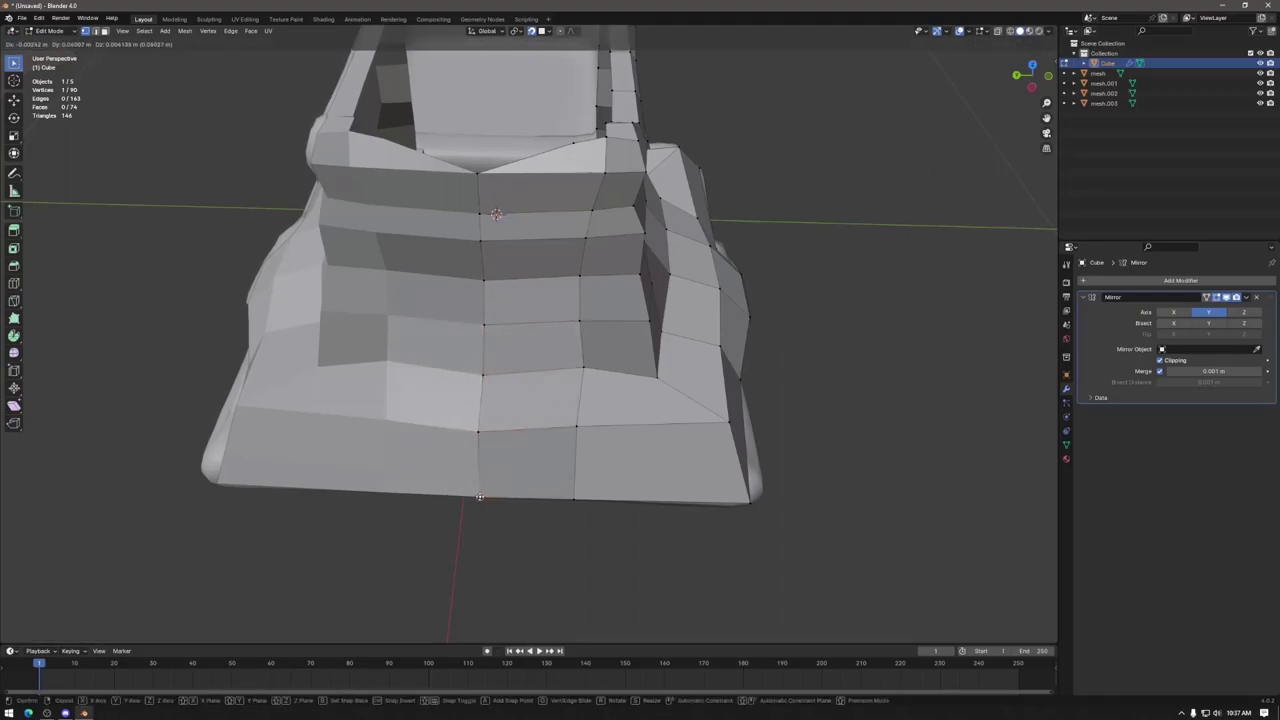
pyautogui.click(471, 496)
pyautogui.moveTo(562, 197); pyautogui.dragTo(551, 290, button='middle')
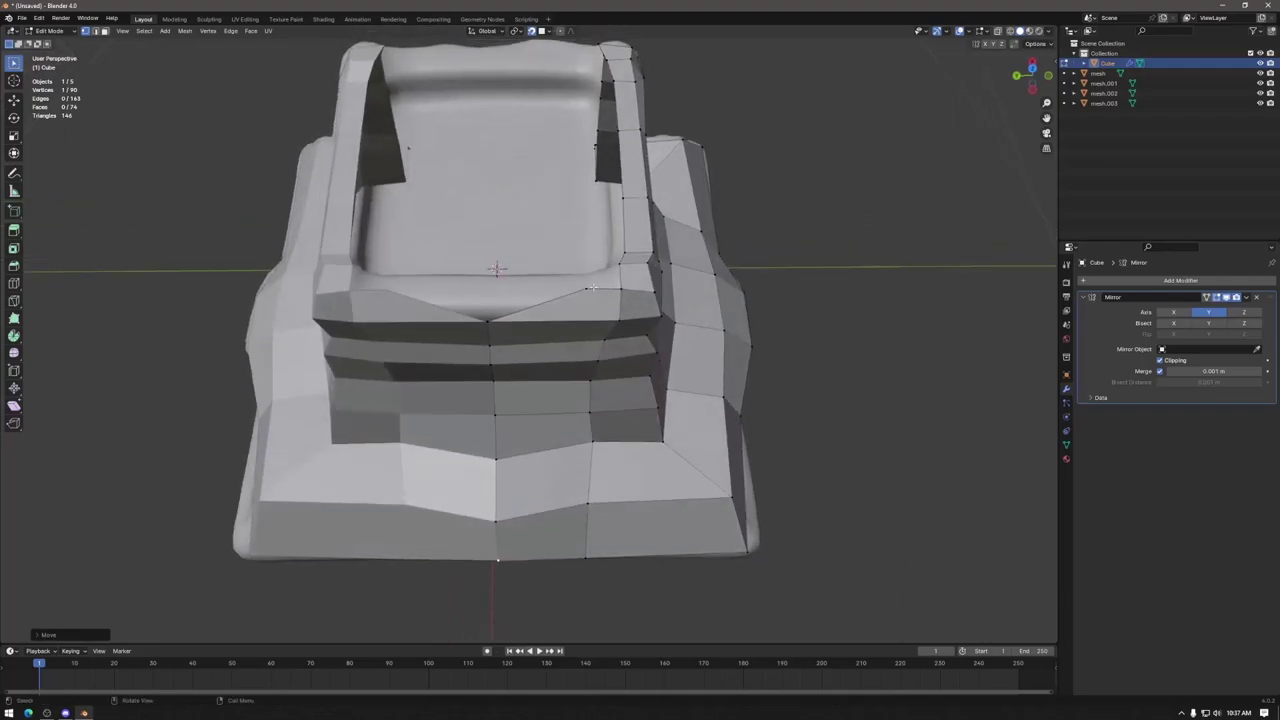
pyautogui.press('g')
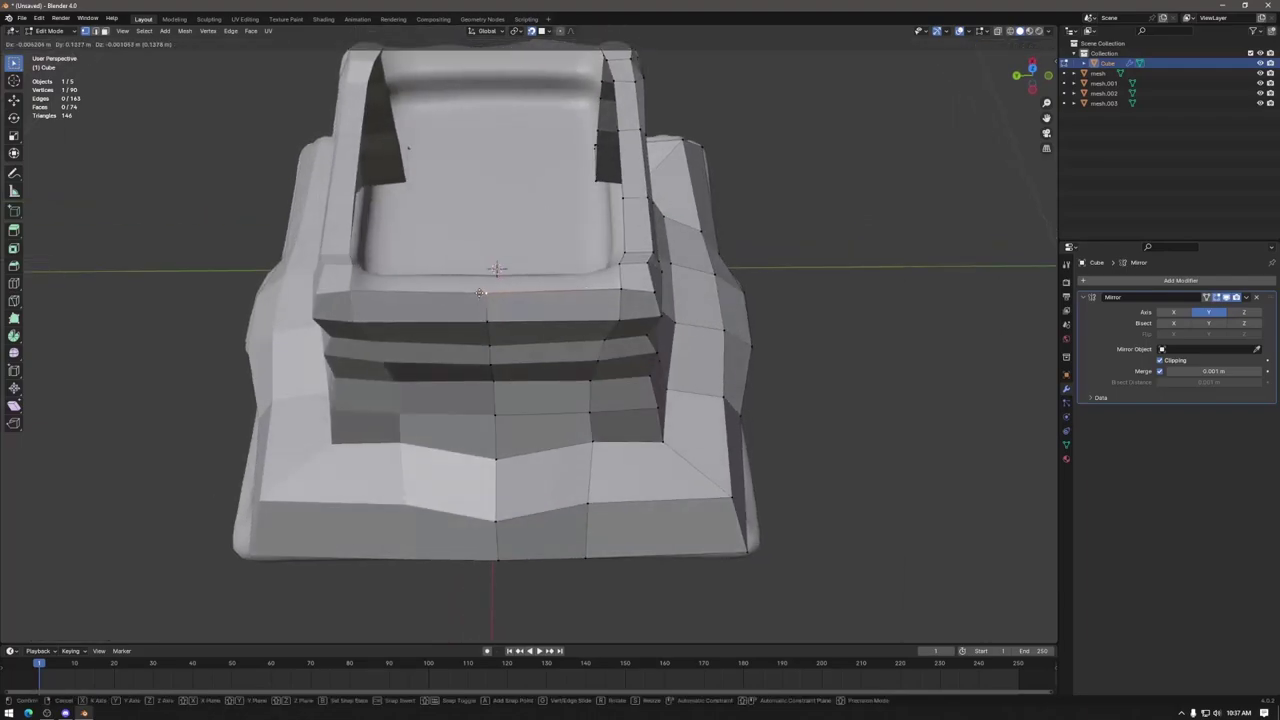
pyautogui.click(480, 292)
pyautogui.moveTo(480, 292); pyautogui.dragTo(500, 230, button='middle')
# Step: Select the opposite wall's open vertical edges from the rim to the base and extrude them toward the entrance recess
pyautogui.click(457, 288)
pyautogui.keyDown('alt'); pyautogui.click(457, 288); pyautogui.keyUp('alt')
pyautogui.moveTo(544, 112); pyautogui.dragTo(480, 206, button='middle')
pyautogui.keyDown('shift'); pyautogui.click(480, 206); pyautogui.keyUp('shift')
pyautogui.keyDown('ctrl'); pyautogui.moveTo(462, 80); pyautogui.dragTo(714, 232); pyautogui.keyUp('ctrl')
pyautogui.moveTo(714, 232); pyautogui.dragTo(557, 288, button='middle')
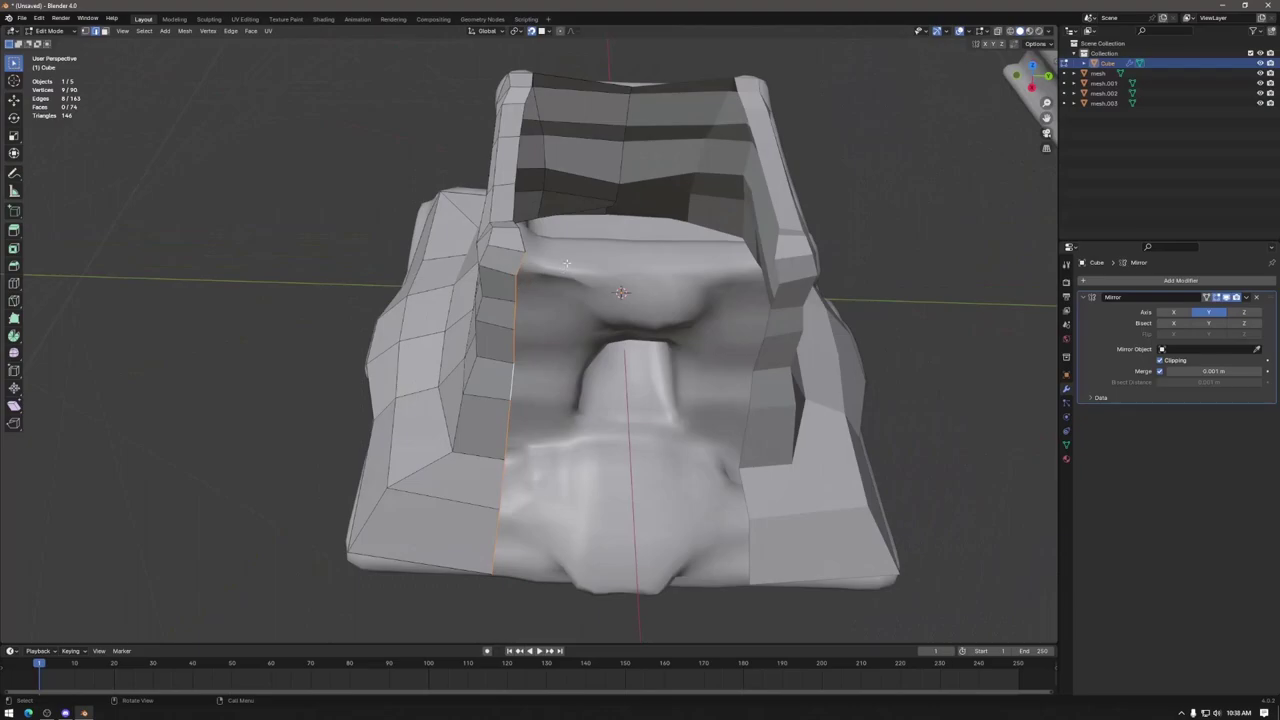
pyautogui.press('e')
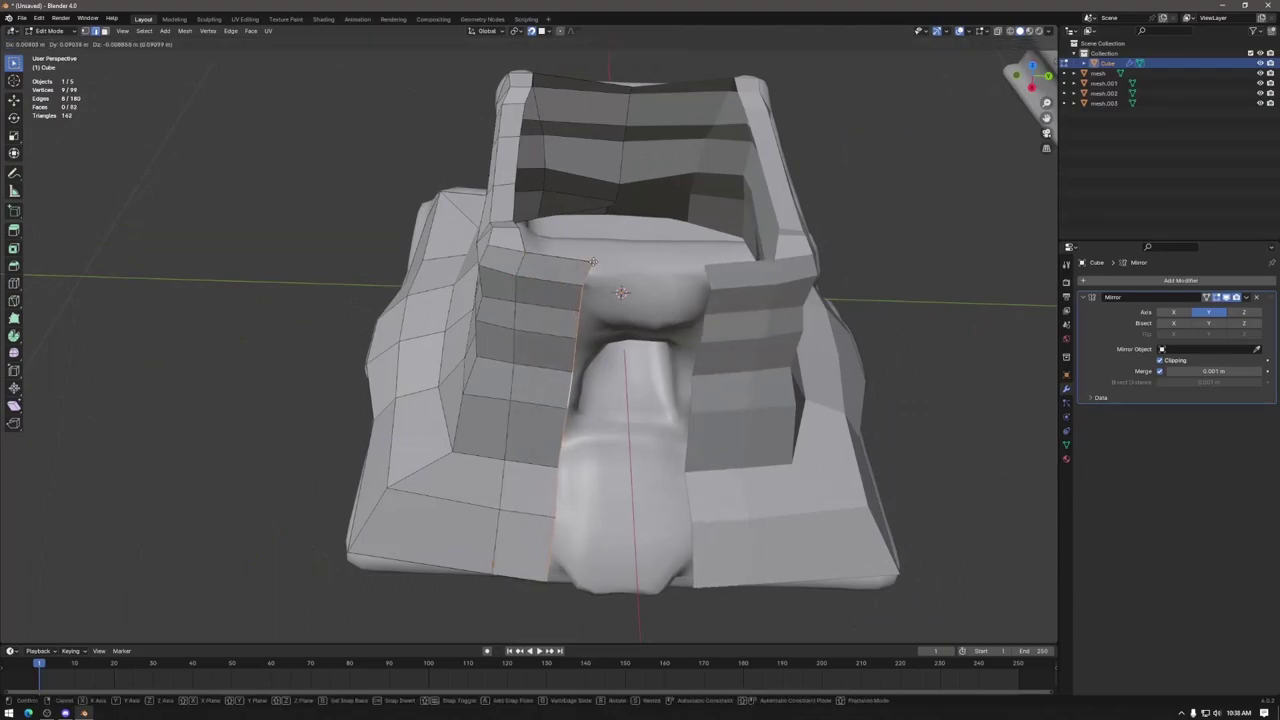
pyautogui.click(593, 263)
# Step: Snap the new strip's open wall vertices back along the side of the entrance recess, from the rim down to the wall's foot
pyautogui.click(594, 265)
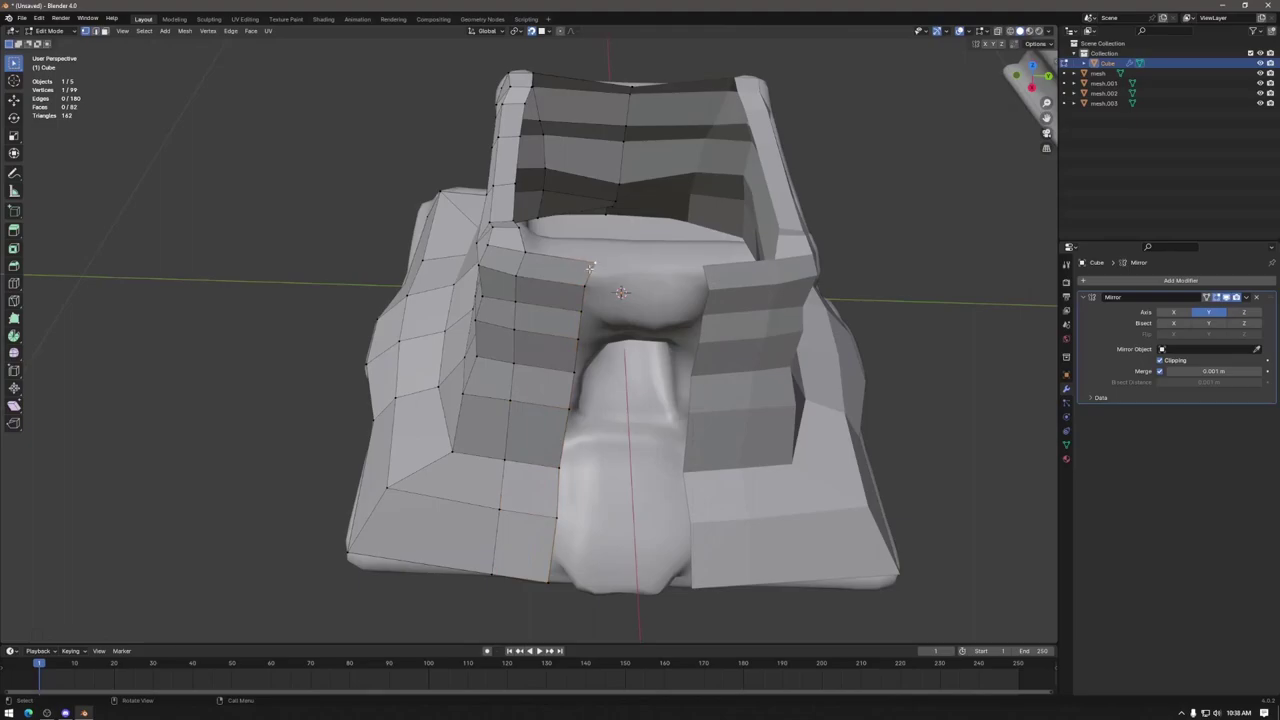
pyautogui.press('g')
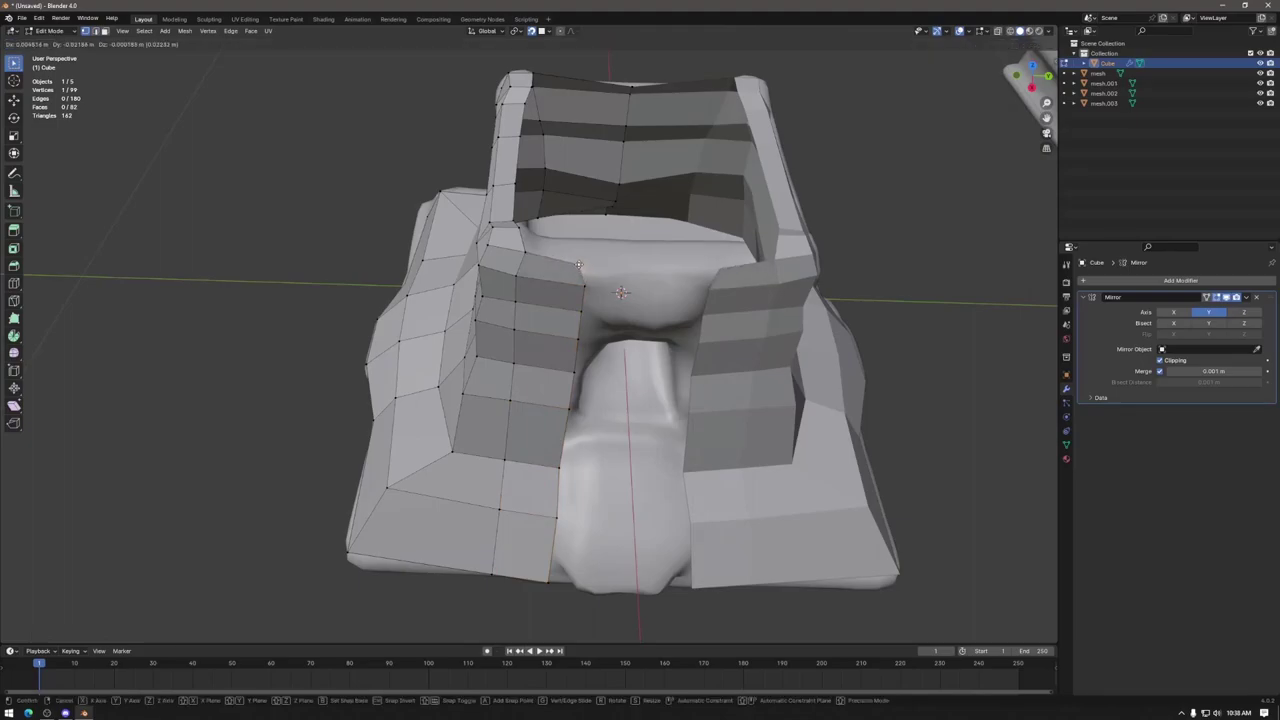
pyautogui.click(582, 283)
pyautogui.press('g')
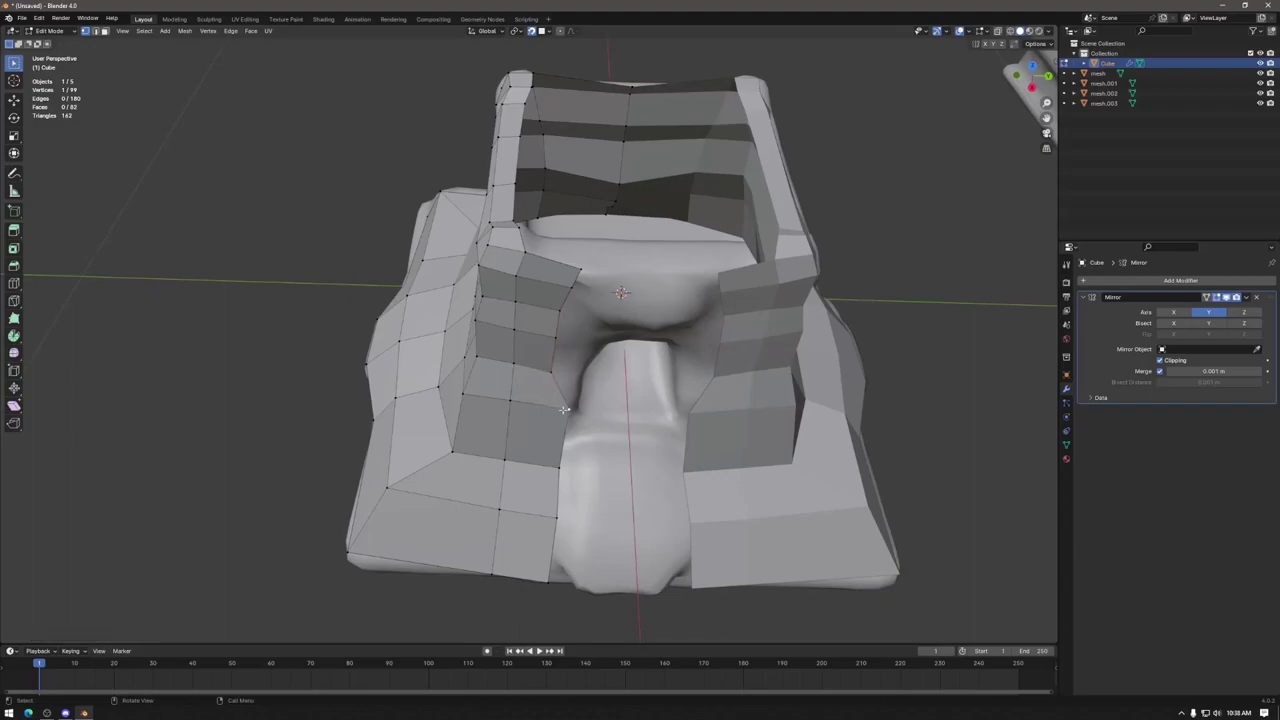
pyautogui.moveTo(550, 405); pyautogui.dragTo(557, 380, button='middle')
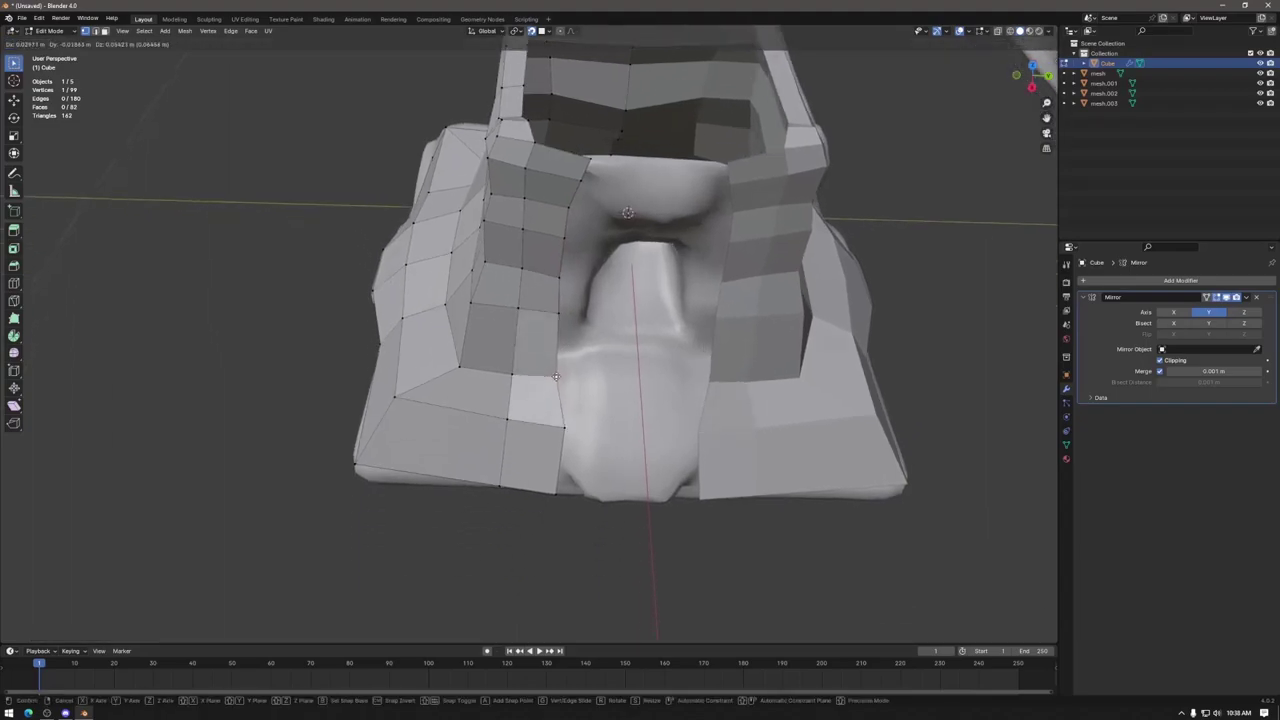
pyautogui.click(558, 357)
# Step: Adjust the vertices at the wall's foot, on the base slope and along the base's lower edge beside the entrance
pyautogui.press('g')
pyautogui.click(506, 375)
pyautogui.moveTo(506, 375); pyautogui.dragTo(530, 345, button='middle')
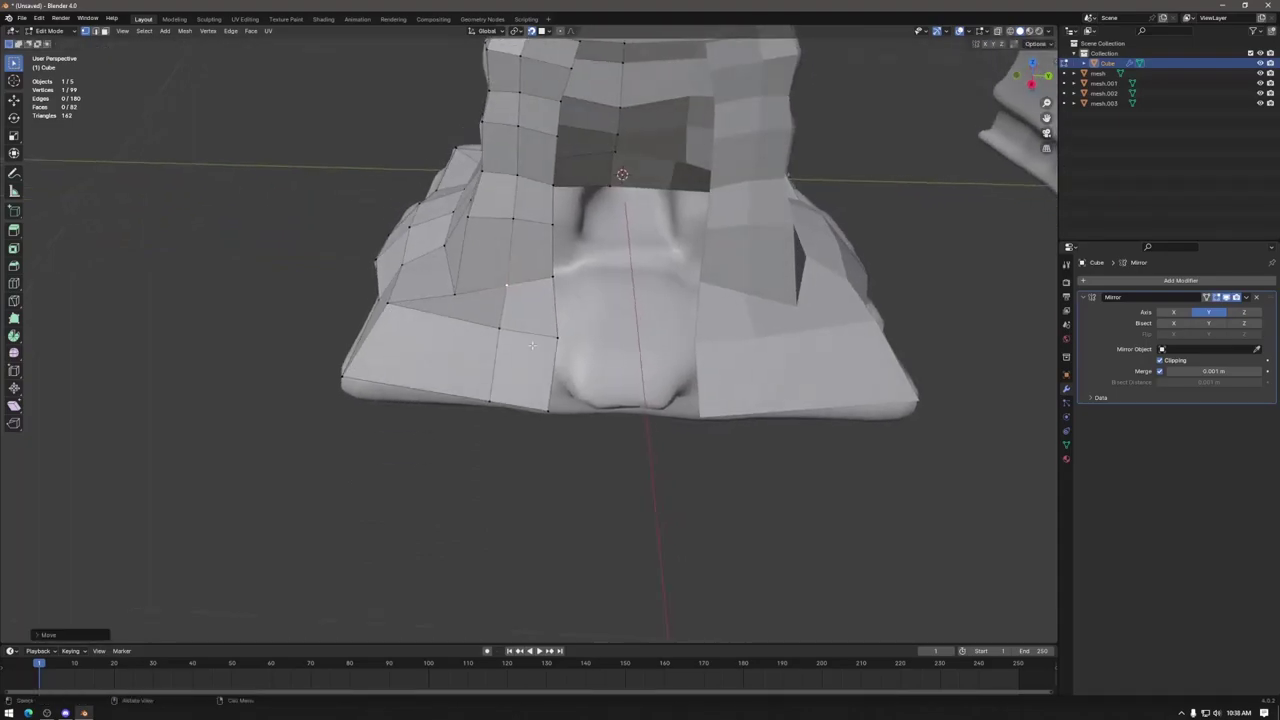
pyautogui.press('g')
pyautogui.click(546, 320)
pyautogui.press('g')
pyautogui.click(484, 319)
pyautogui.press('g')
pyautogui.click(548, 405)
pyautogui.moveTo(548, 405); pyautogui.dragTo(533, 283, button='middle')
# Step: Extrude the strip's open vertical edges again toward the middle of the entrance and reposition the new upper wall vertex
pyautogui.press('2')
pyautogui.keyDown('alt'); pyautogui.click(549, 274); pyautogui.keyUp('alt')
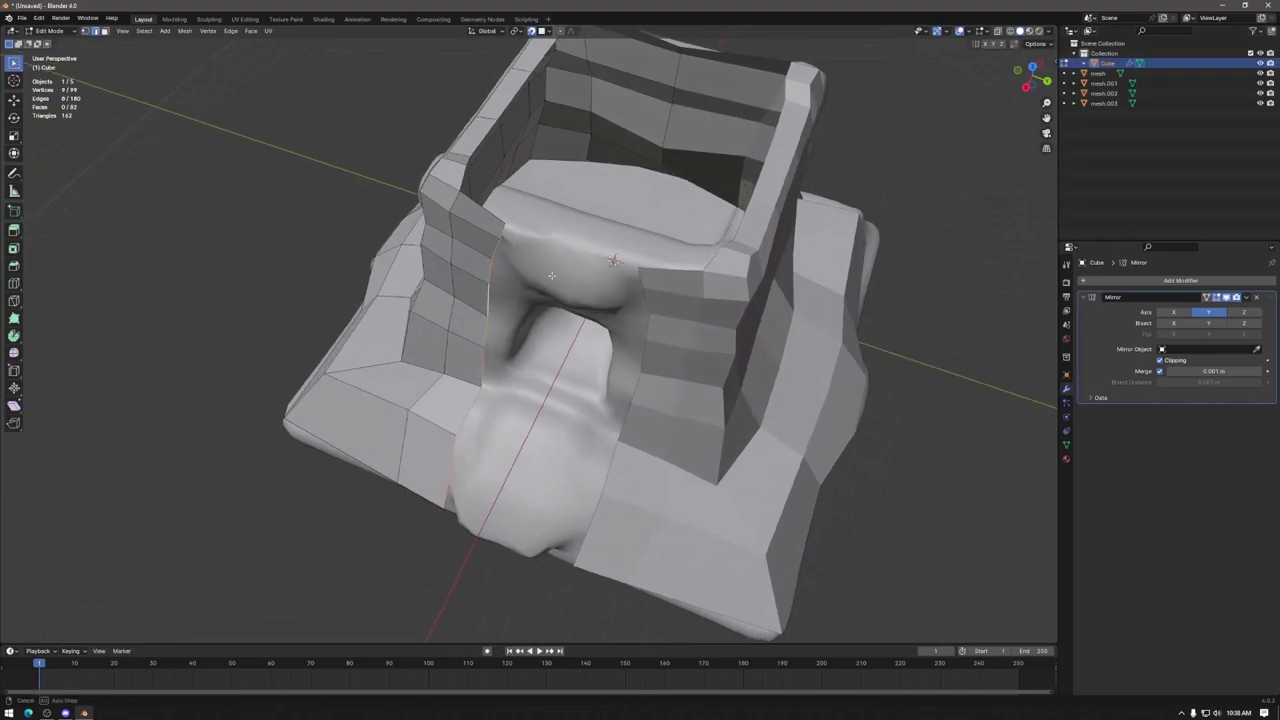
pyautogui.hotkey('ctrl', 'r')
pyautogui.click(548, 246)
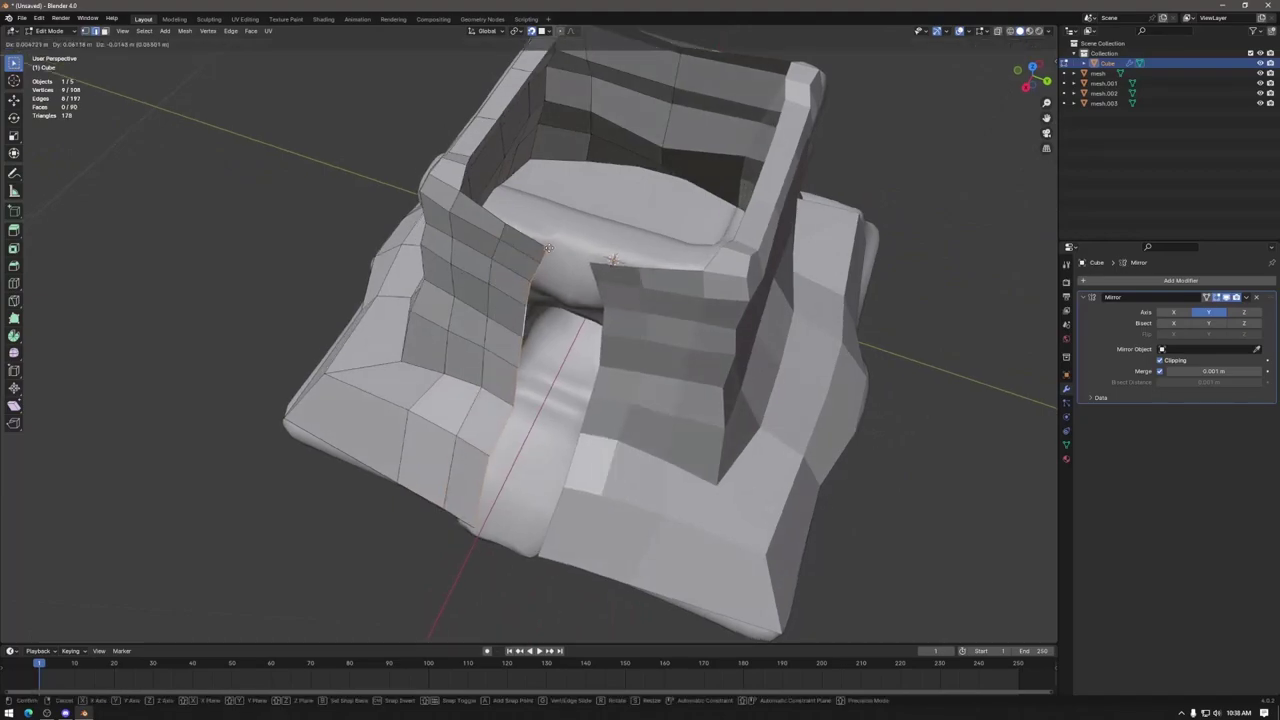
pyautogui.rightClick(552, 246)
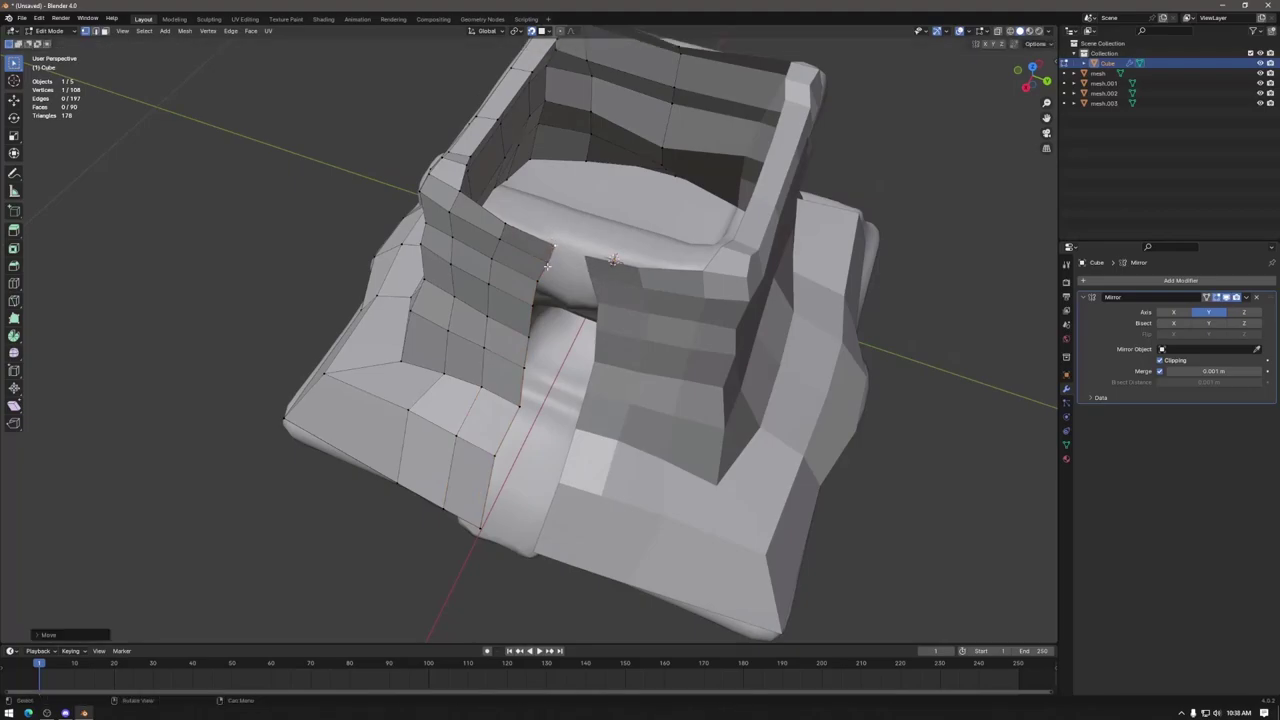
pyautogui.press('g')
pyautogui.click(538, 267)
pyautogui.moveTo(538, 267)
pyautogui.mouseDown(button='middle')
pyautogui.moveTo(553, 270)
pyautogui.moveTo(468, 227)
pyautogui.moveTo(546, 263)
pyautogui.mouseUp(button='middle')
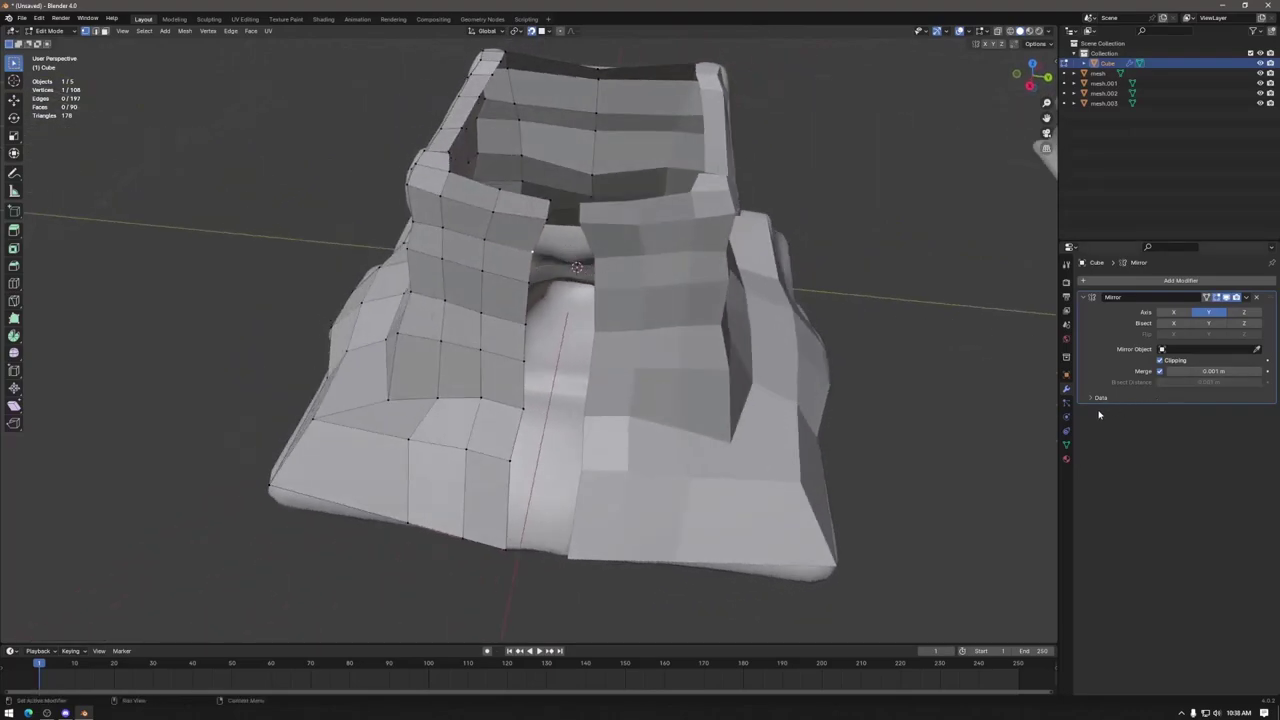
# Step: Turn off the In Front viewport display option for the retopology mesh
pyautogui.click(1066, 444)
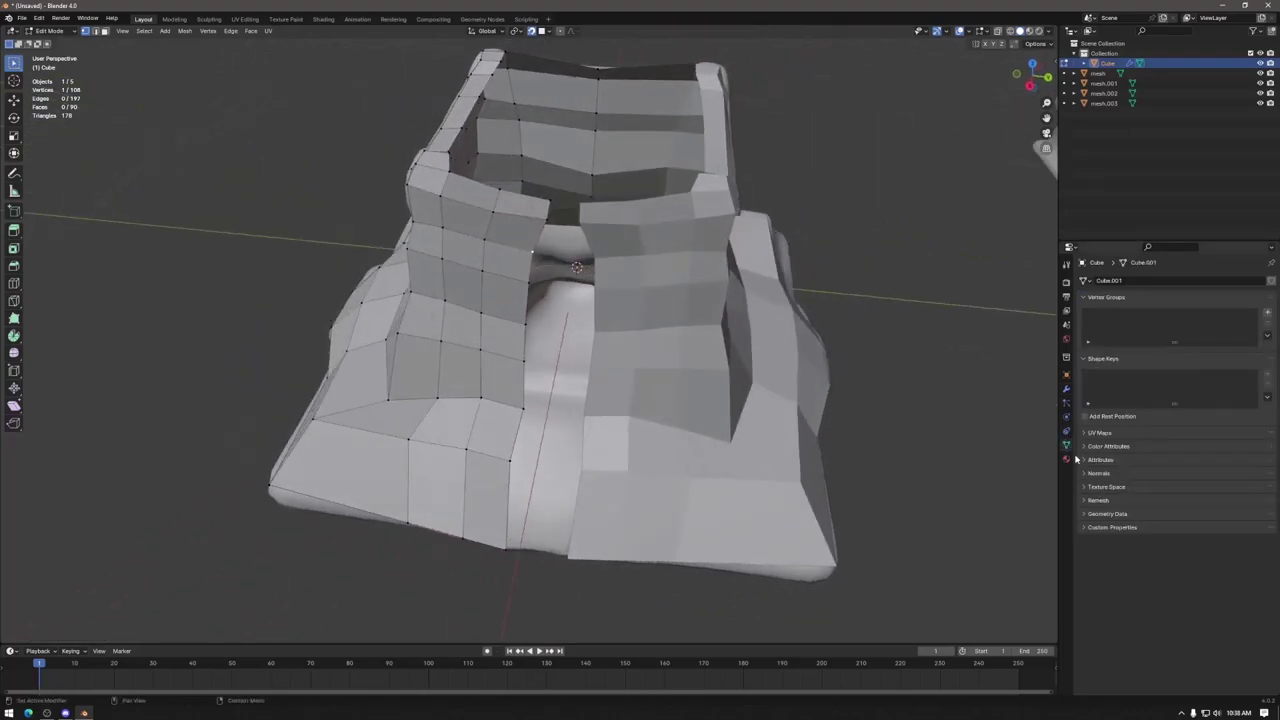
pyautogui.click(1066, 375)
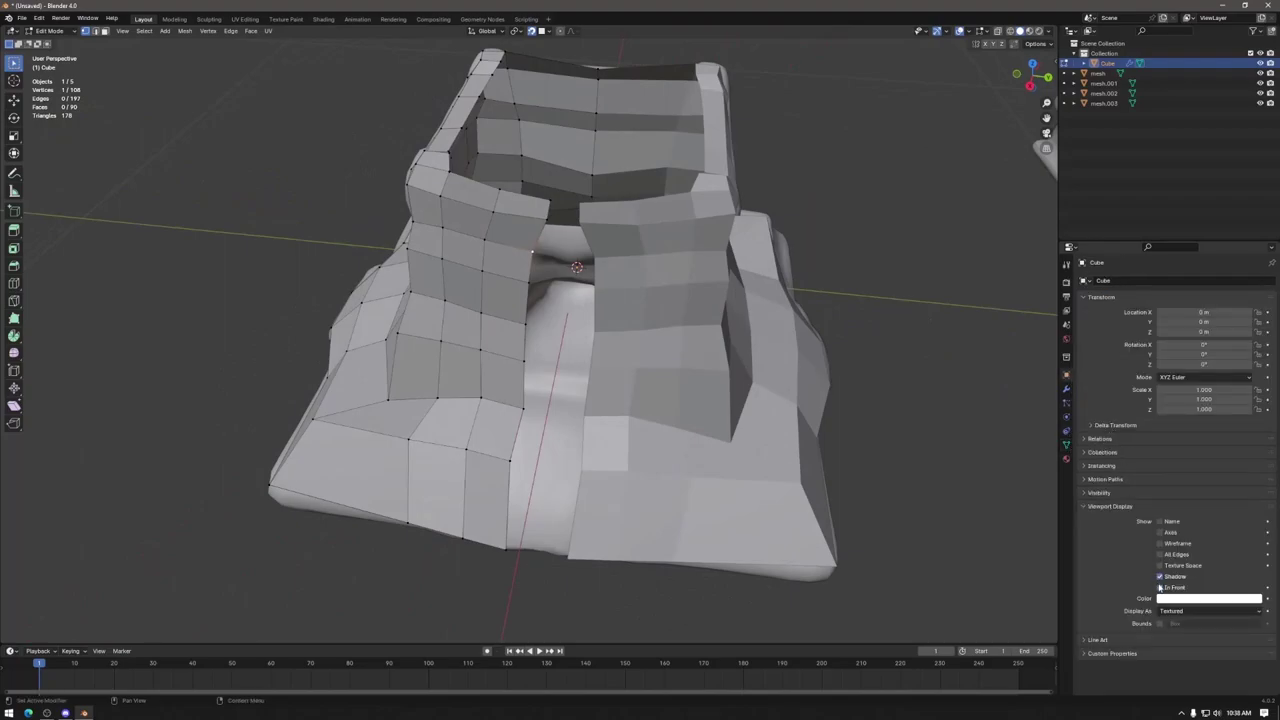
pyautogui.click(1160, 587)
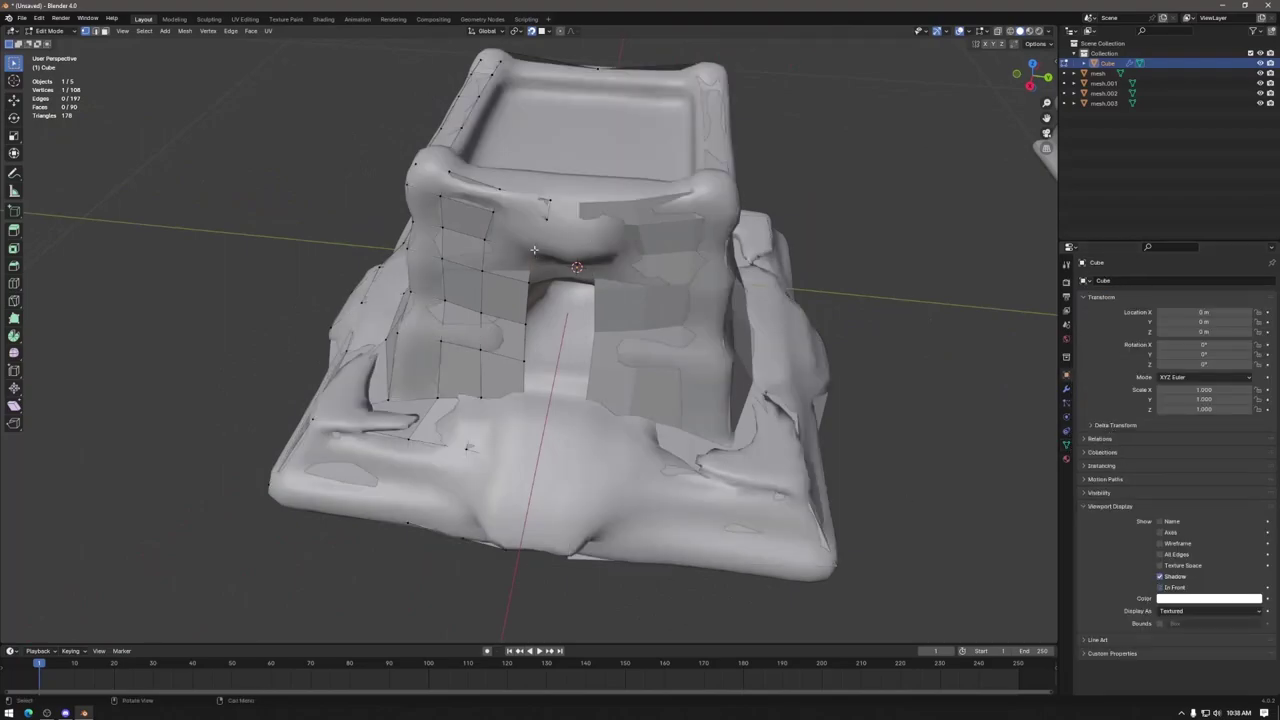
# Step: Snap the new strip's open vertices onto the edge of the entrance recess, from the upper wall down to the base slope
pyautogui.press('g')
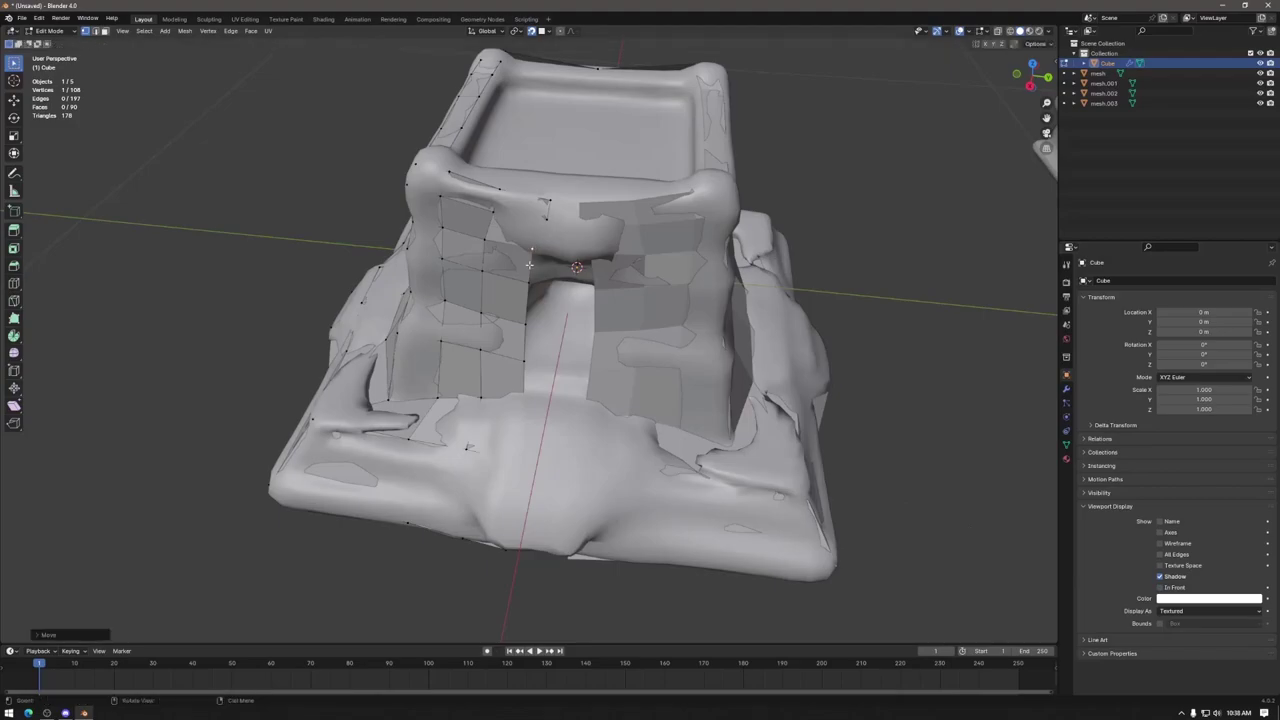
pyautogui.click(513, 320)
pyautogui.press('g')
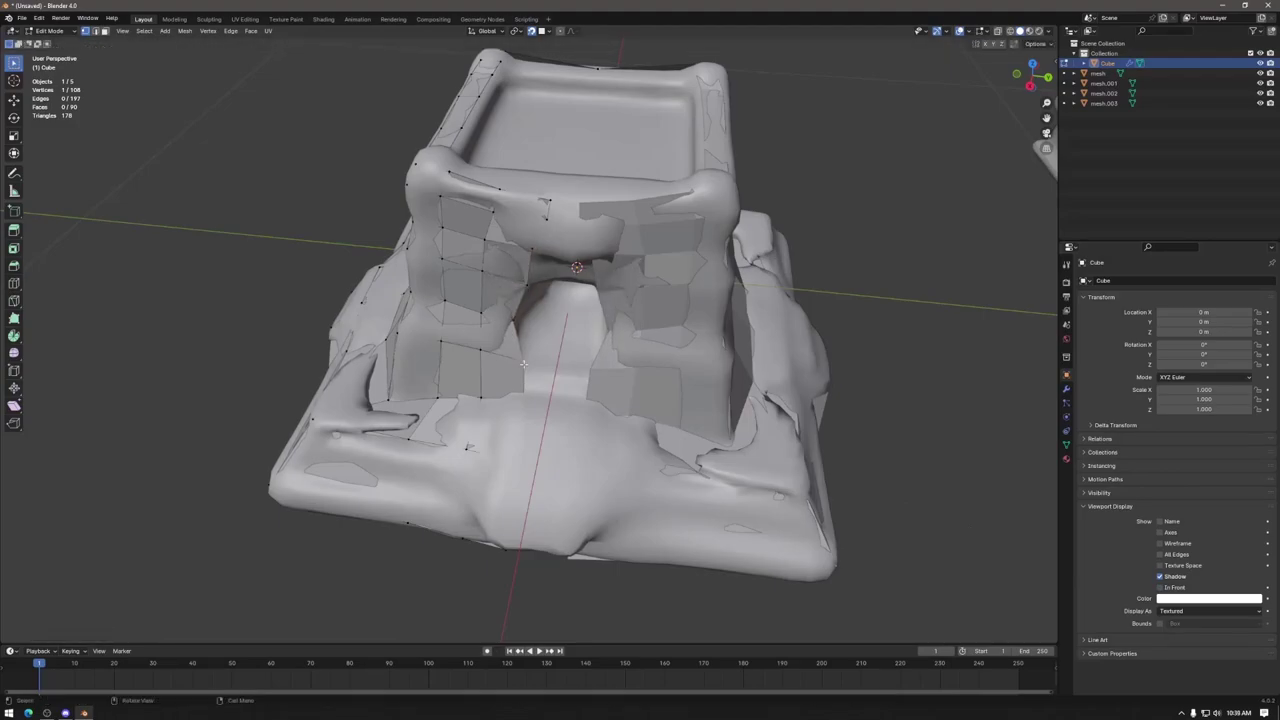
pyautogui.click(508, 365)
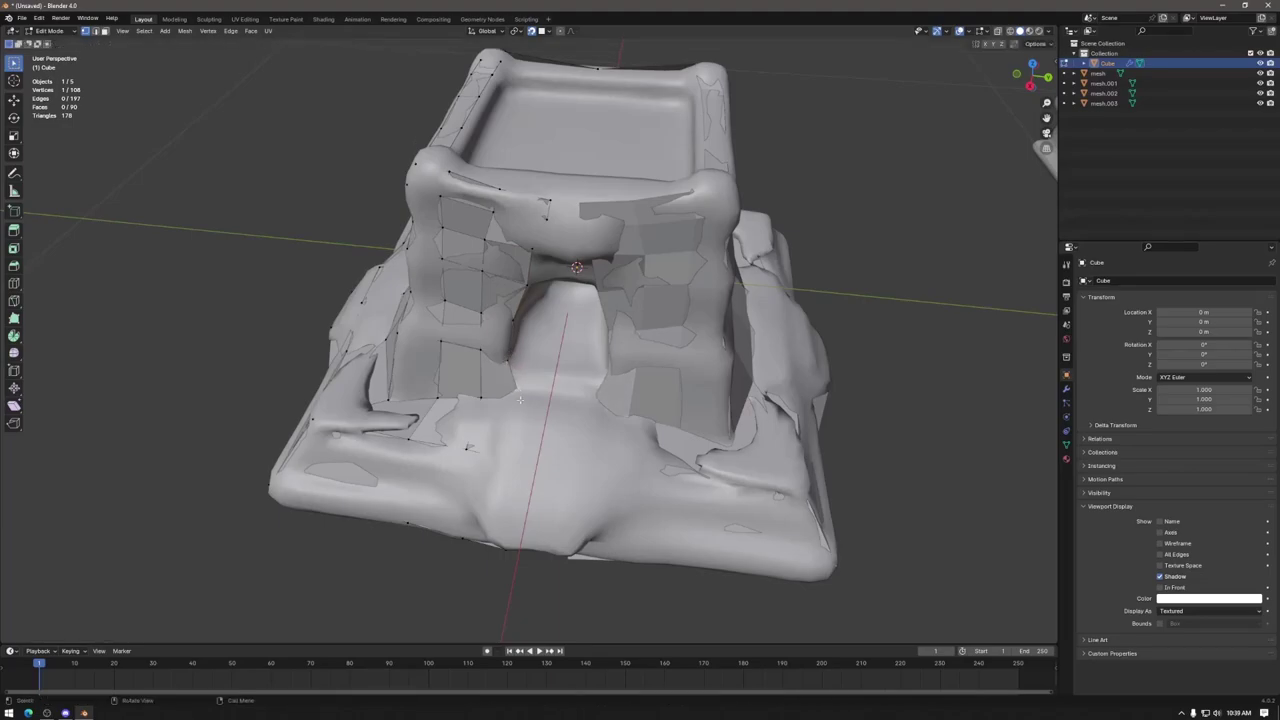
pyautogui.press('g')
pyautogui.click(508, 387)
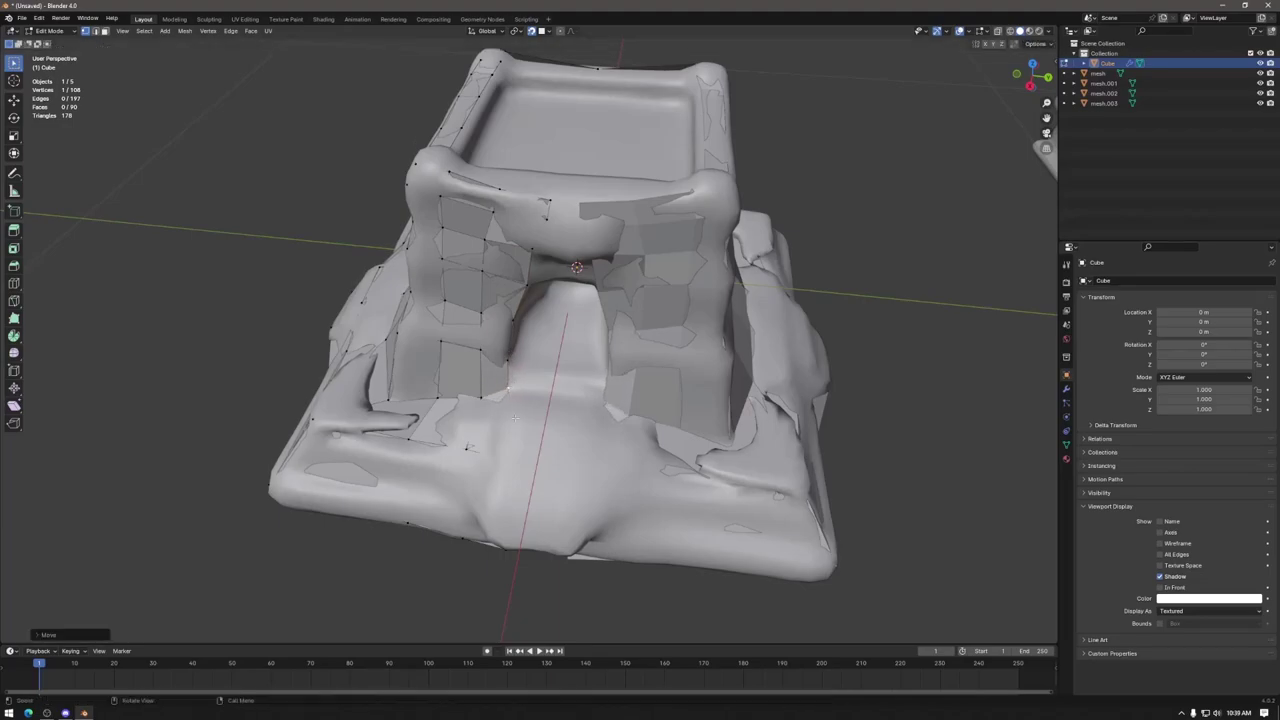
pyautogui.press('g')
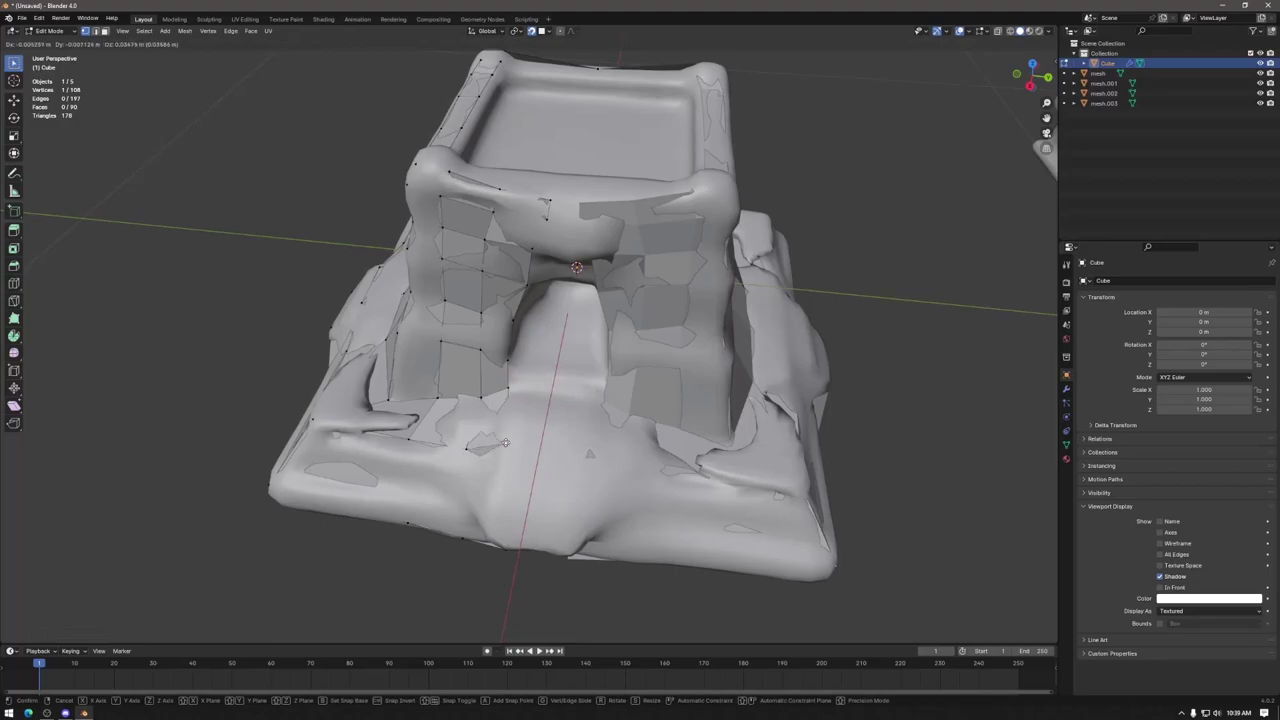
pyautogui.click(507, 434)
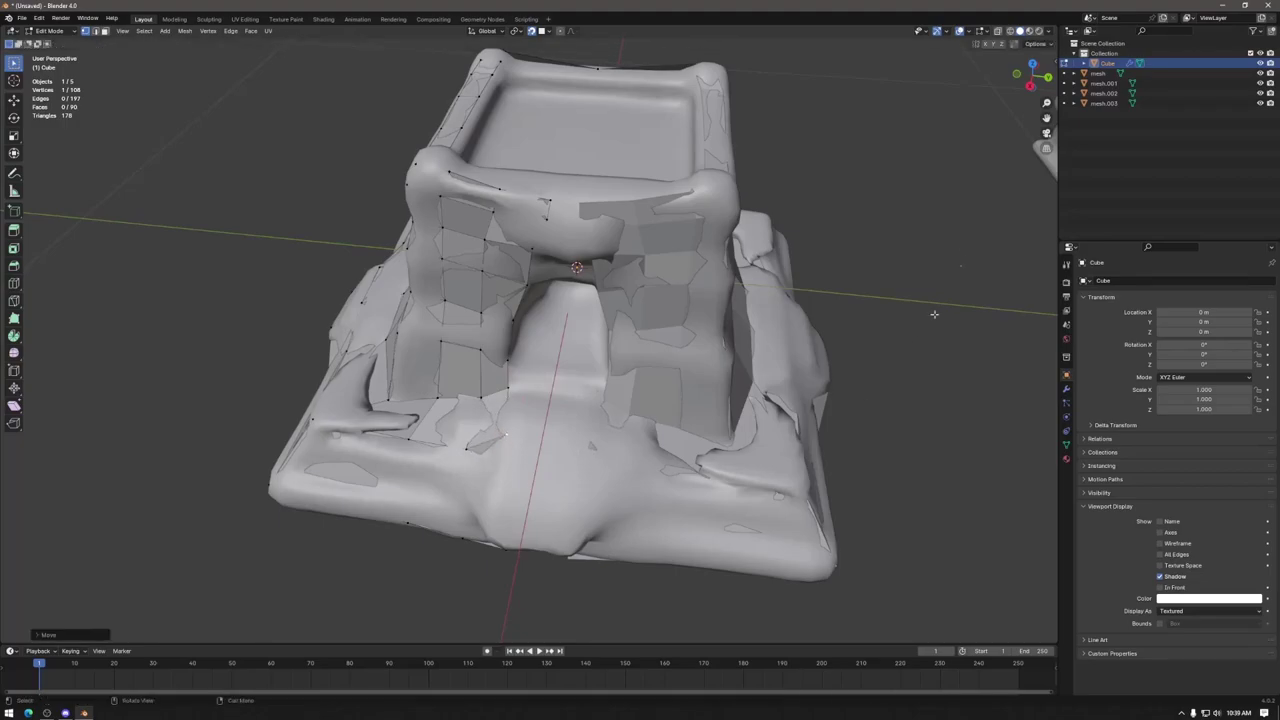
# Step: Turn on In Front for the retopology mesh and reposition the open vertices on the base's lower edge and slope
pyautogui.click(1160, 587)
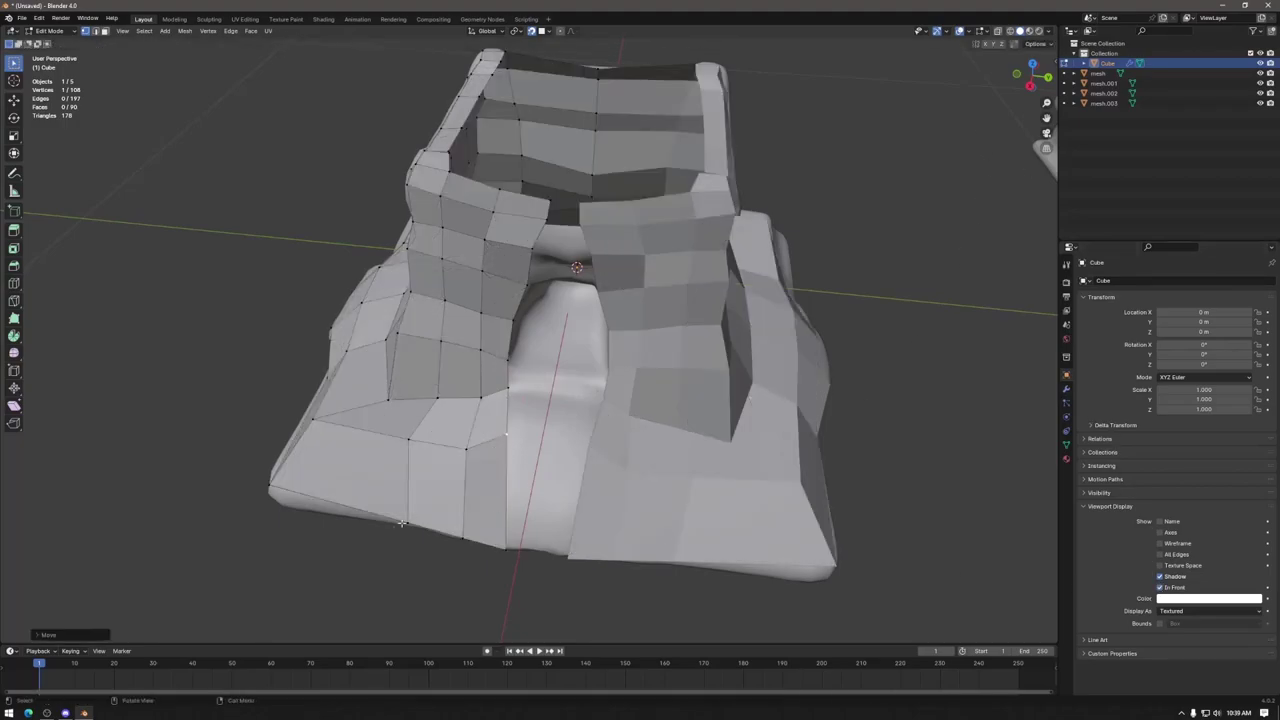
pyautogui.moveTo(502, 553); pyautogui.dragTo(515, 454, button='middle')
pyautogui.scroll(2, 505, 440)
pyautogui.press('g')
pyautogui.click(495, 450)
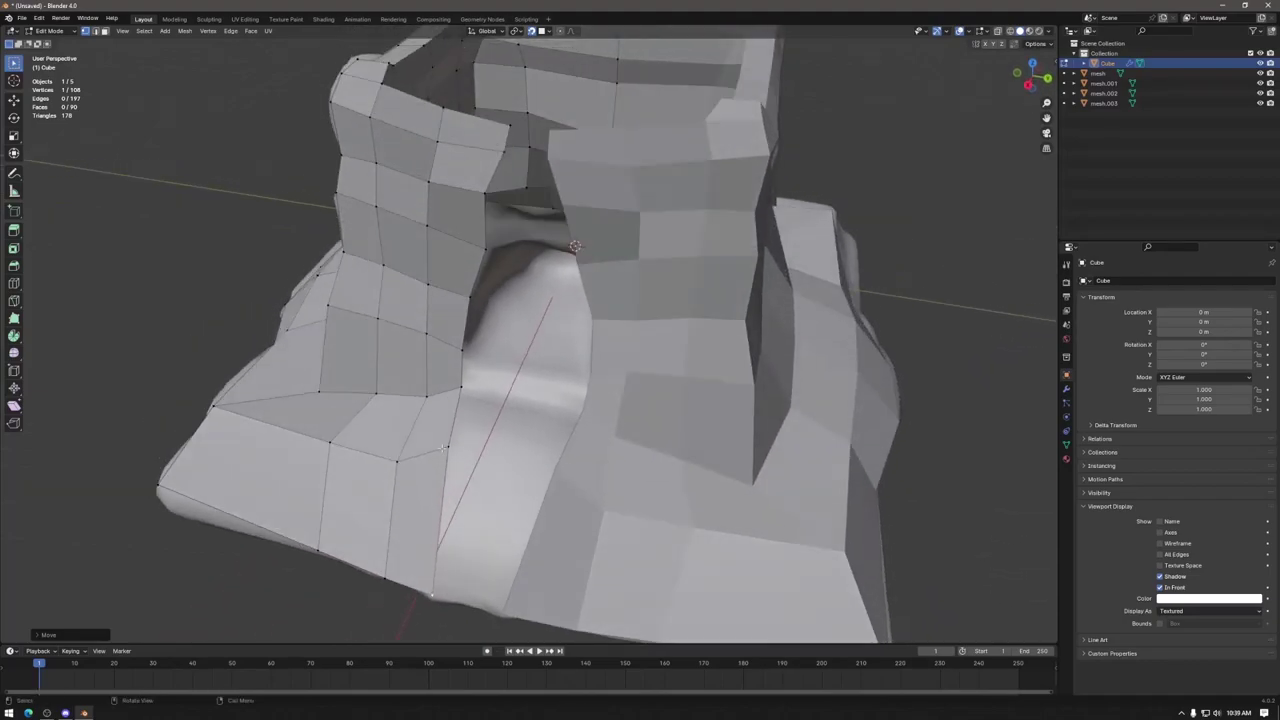
pyautogui.press('g')
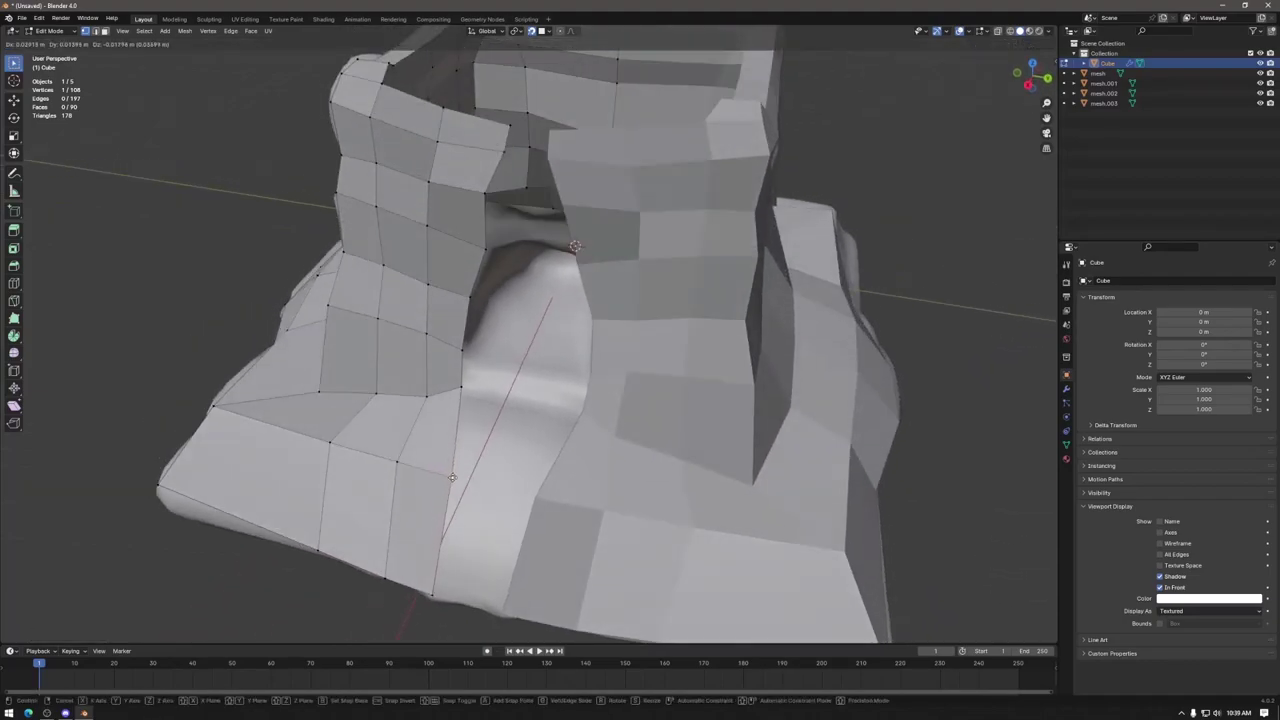
pyautogui.click(452, 478)
pyautogui.moveTo(452, 478); pyautogui.dragTo(472, 368, button='middle')
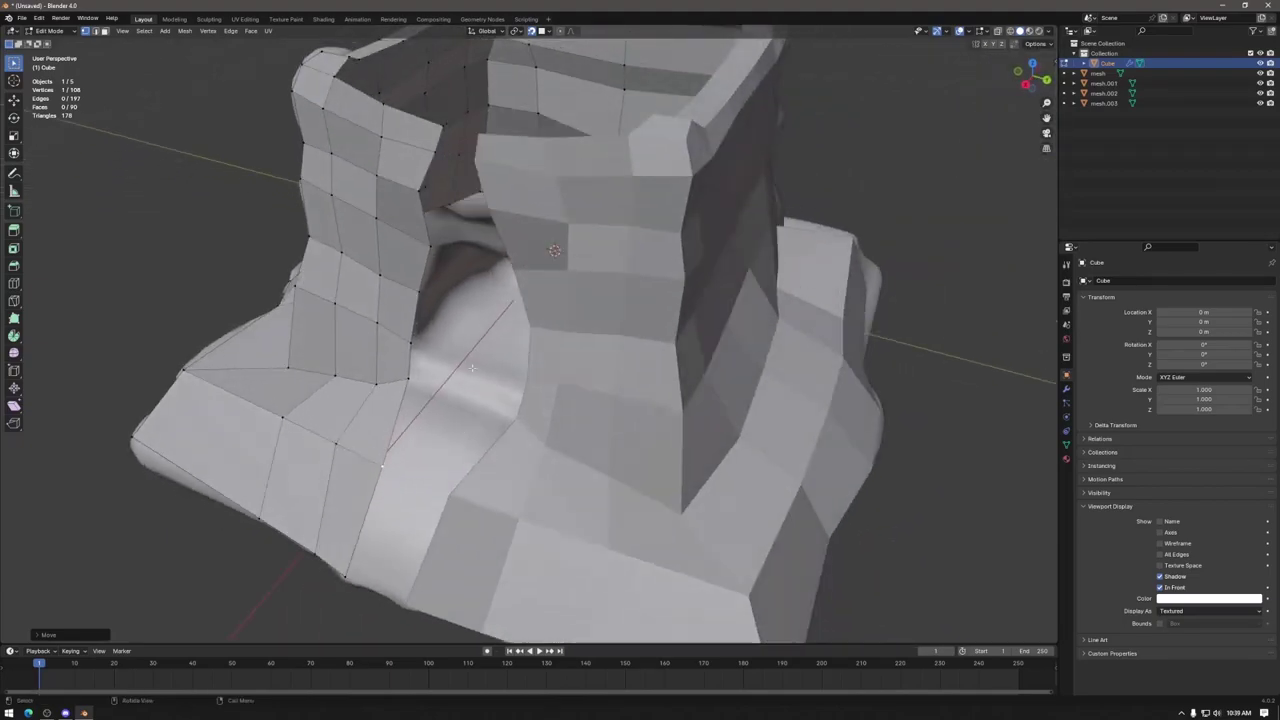
# Step: Extrude the three open vertical edges above the entrance to the mirror centre line
pyautogui.keyDown('ctrl'); pyautogui.click(438, 128); pyautogui.keyUp('ctrl')
pyautogui.moveTo(438, 128); pyautogui.dragTo(601, 224, button='middle')
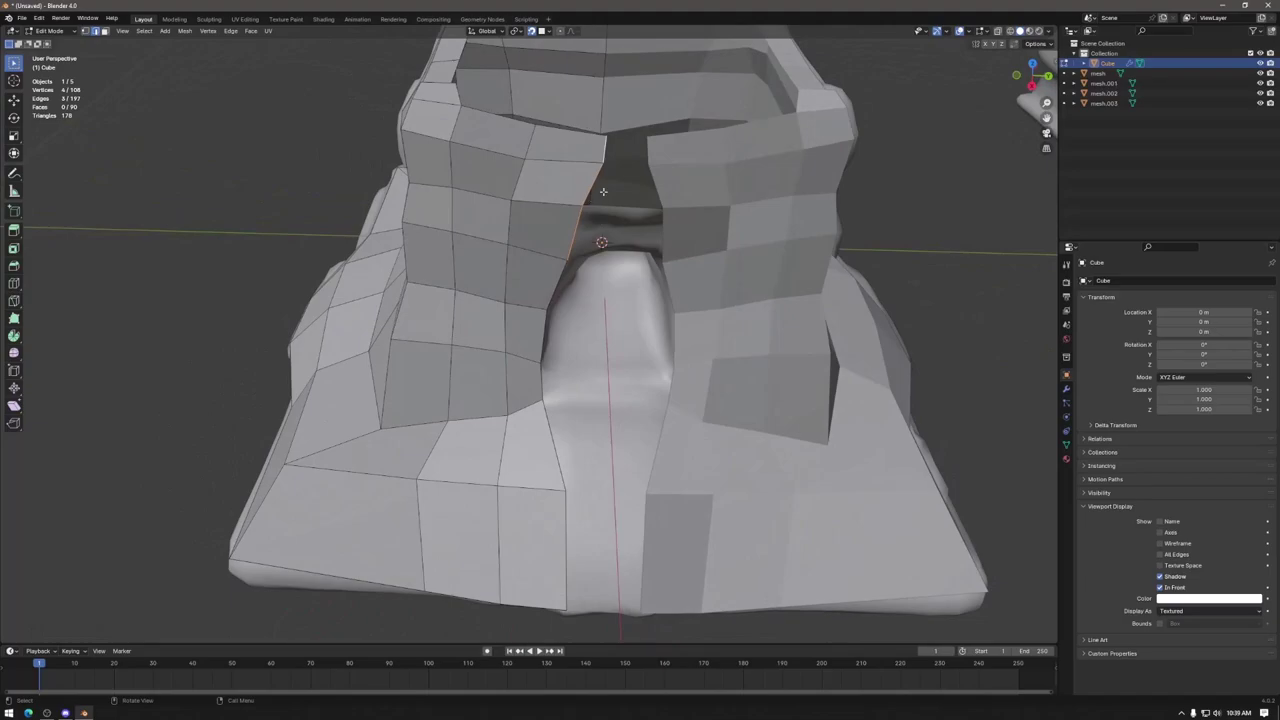
pyautogui.press('e')
pyautogui.click(648, 250)
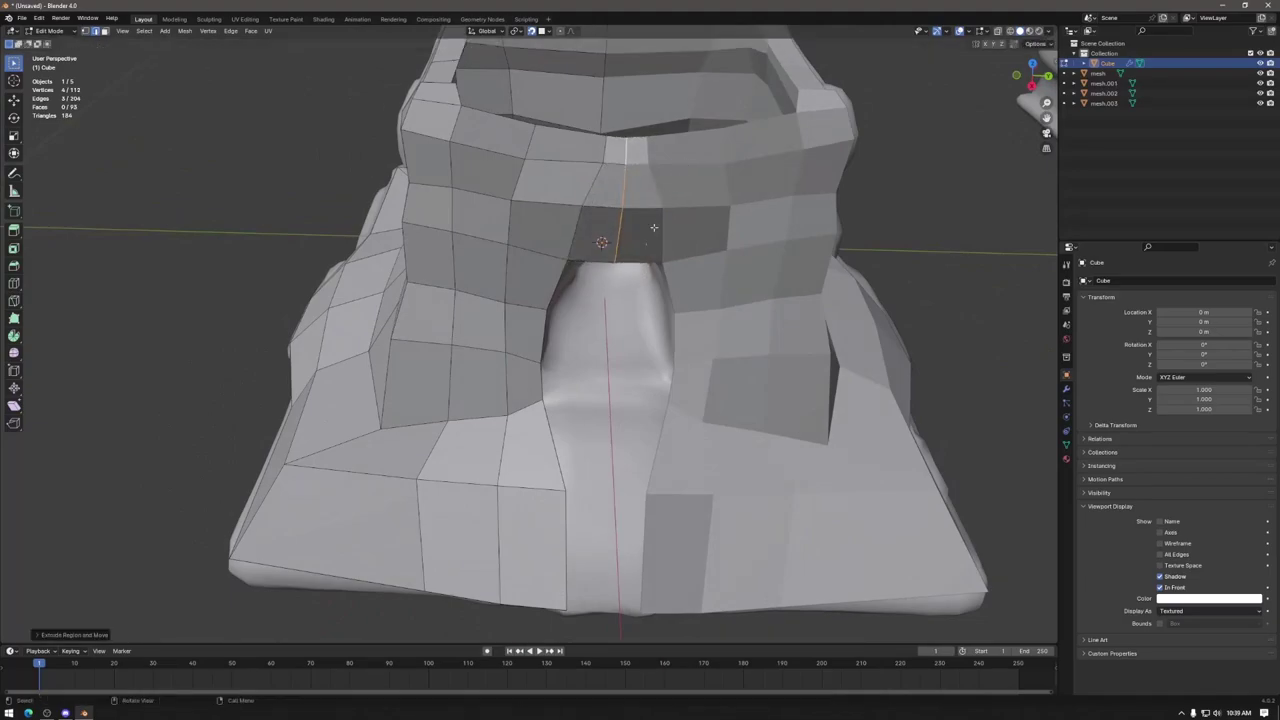
# Step: Move the centre vertex onto the top of the entrance arch and turn off In Front for the mesh
pyautogui.moveTo(621, 261)
pyautogui.mouseDown(button='middle')
pyautogui.moveTo(612, 232)
pyautogui.moveTo(637, 250)
pyautogui.moveTo(606, 201)
pyautogui.moveTo(854, 294)
pyautogui.mouseUp(button='middle')
pyautogui.press('g')
pyautogui.click(588, 182)
pyautogui.click(1159, 588)
pyautogui.moveTo(560, 200); pyautogui.dragTo(579, 140, button='middle')
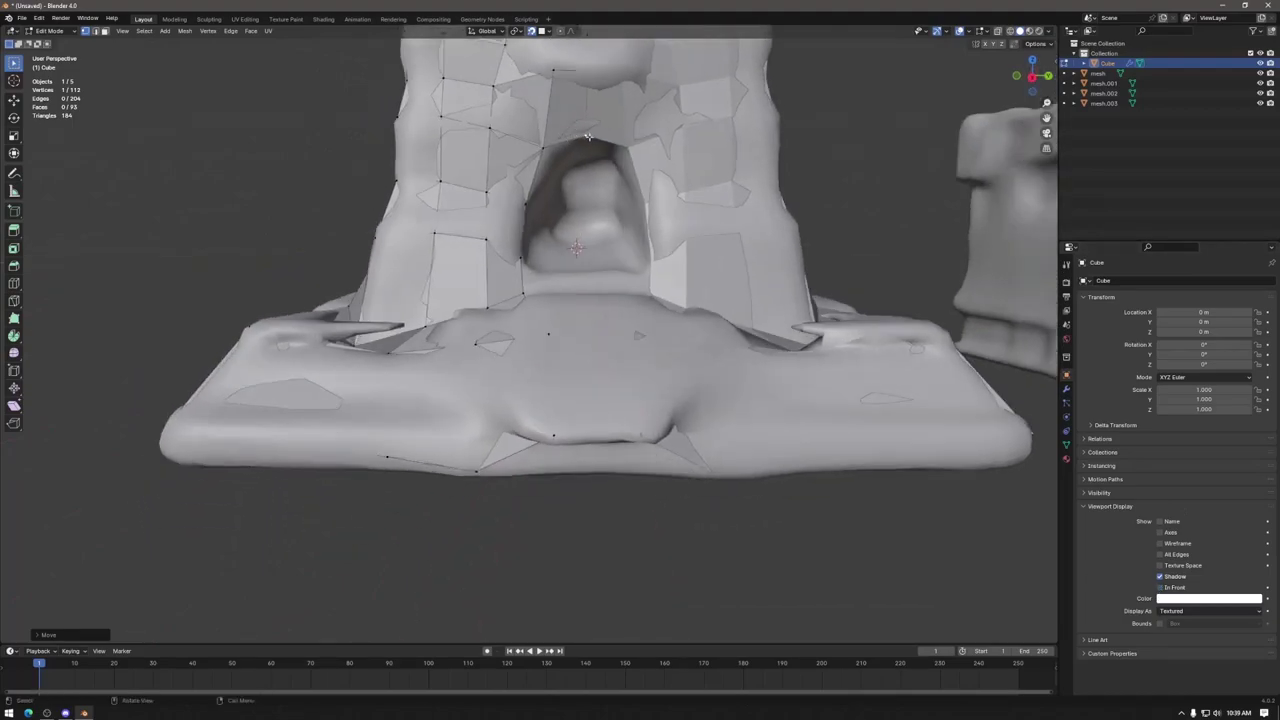
pyautogui.press('g')
pyautogui.click(587, 130)
# Step: Snap the centre-line vertices in the rows above the entrance arch onto the wall surface
pyautogui.moveTo(587, 130); pyautogui.dragTo(571, 182, button='middle')
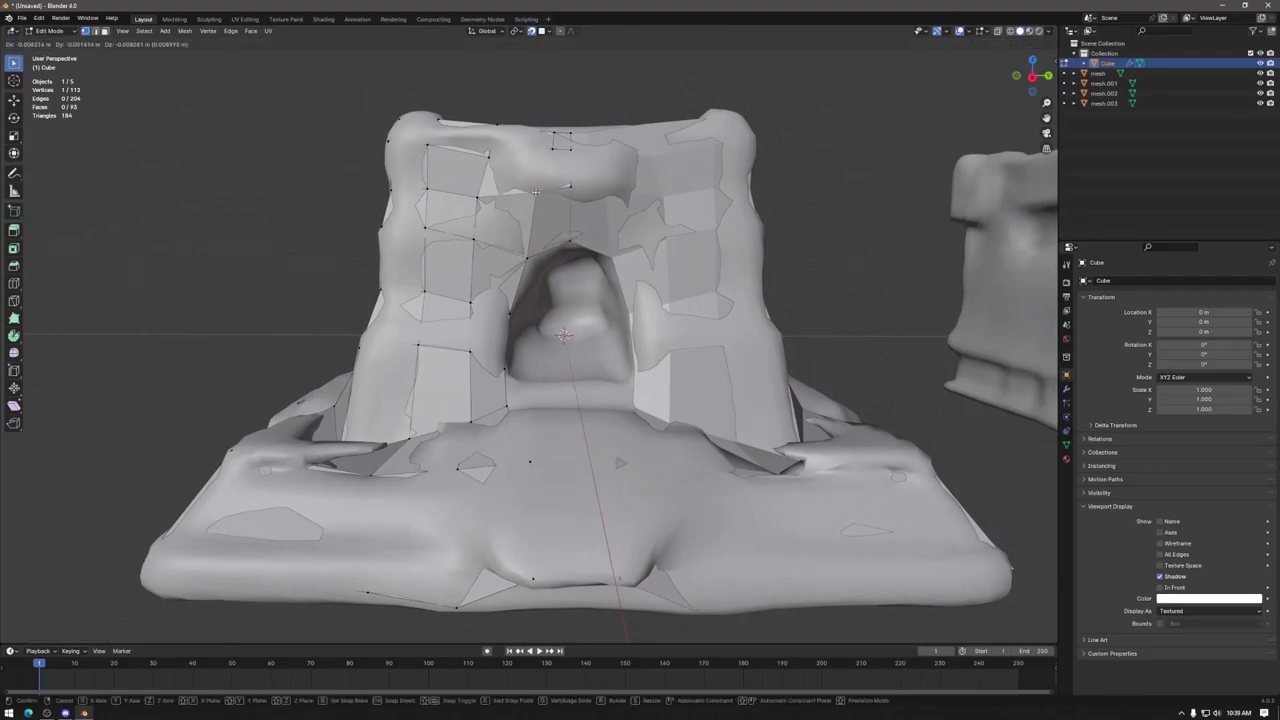
pyautogui.press('g')
pyautogui.click(572, 190)
pyautogui.moveTo(572, 190); pyautogui.dragTo(574, 193, button='middle')
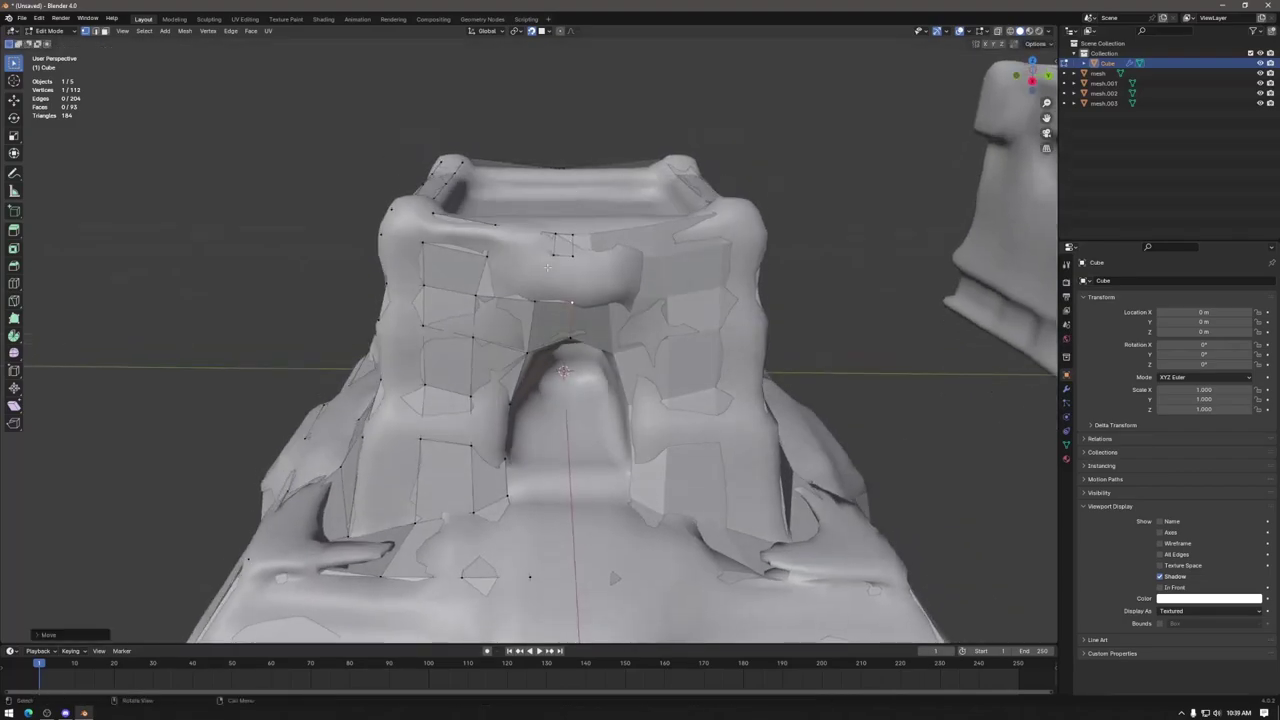
pyautogui.press('g')
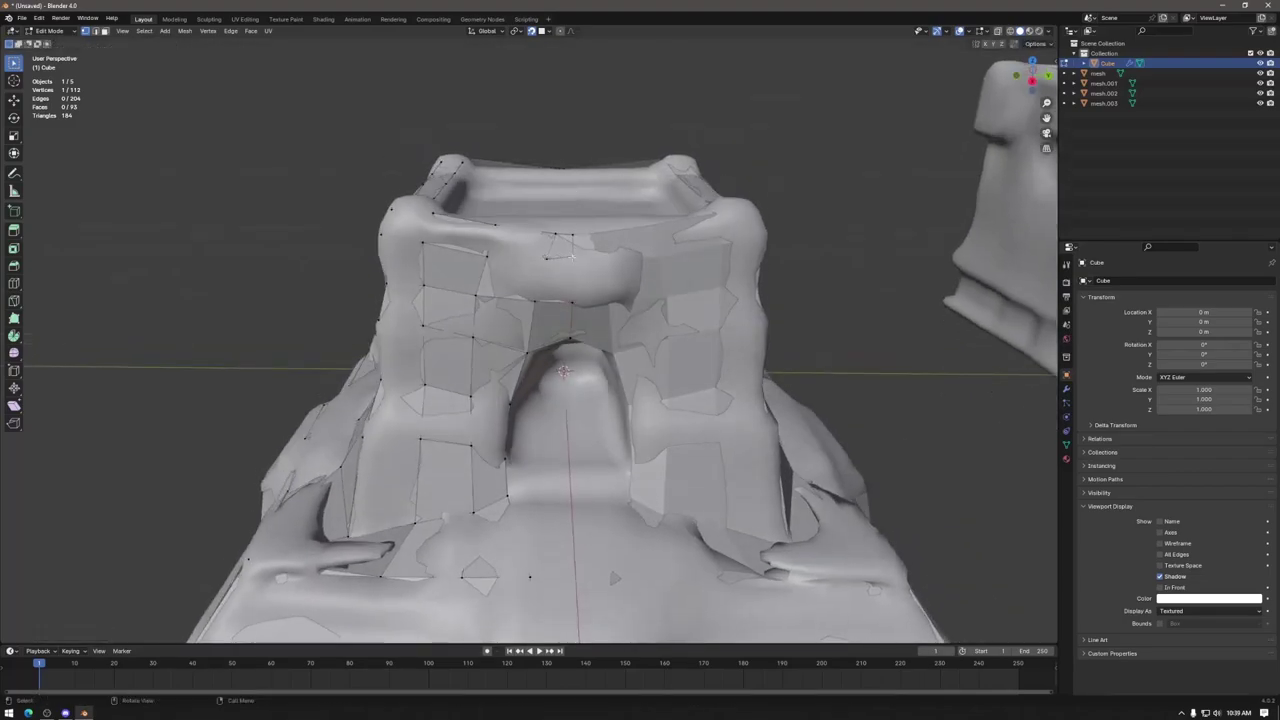
pyautogui.click(573, 262)
# Step: Shift the upper-wall vertices beside the centre line and in the neighbouring column away from the middle of the entrance
pyautogui.moveTo(547, 279)
pyautogui.mouseDown(button='middle')
pyautogui.moveTo(552, 320)
pyautogui.moveTo(558, 300)
pyautogui.mouseUp(button='middle')
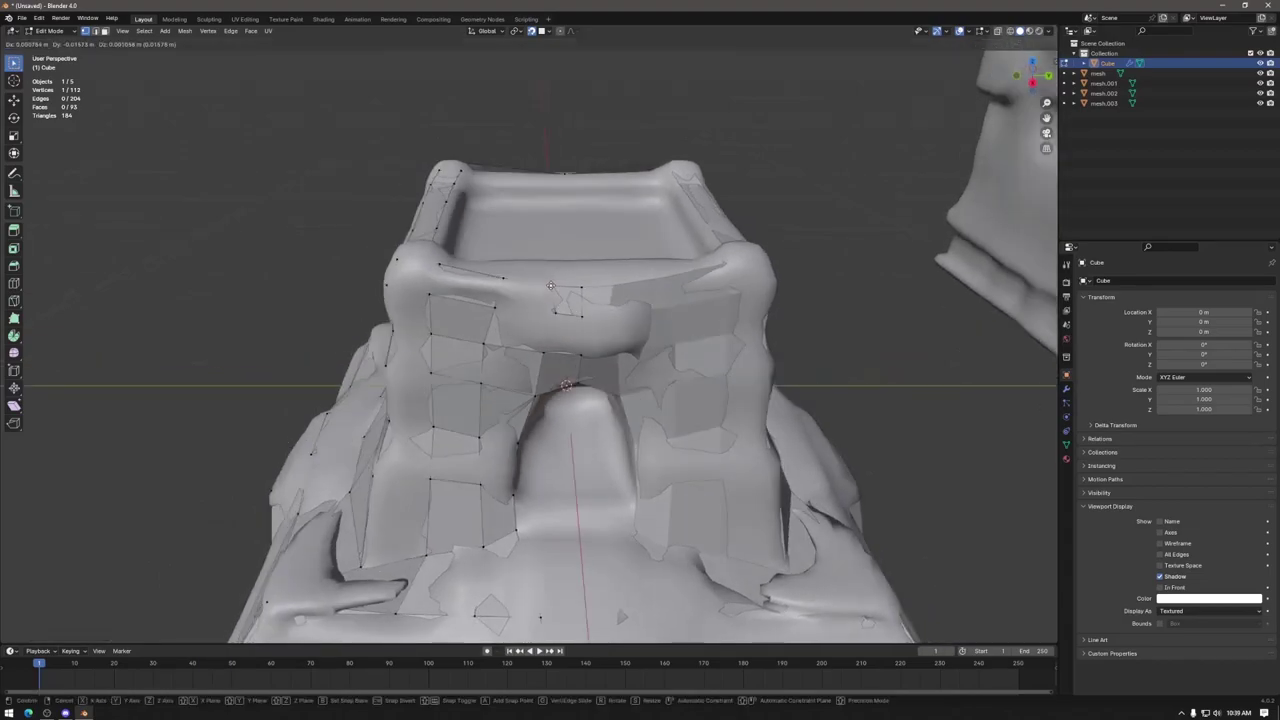
pyautogui.press('g')
pyautogui.click(540, 312)
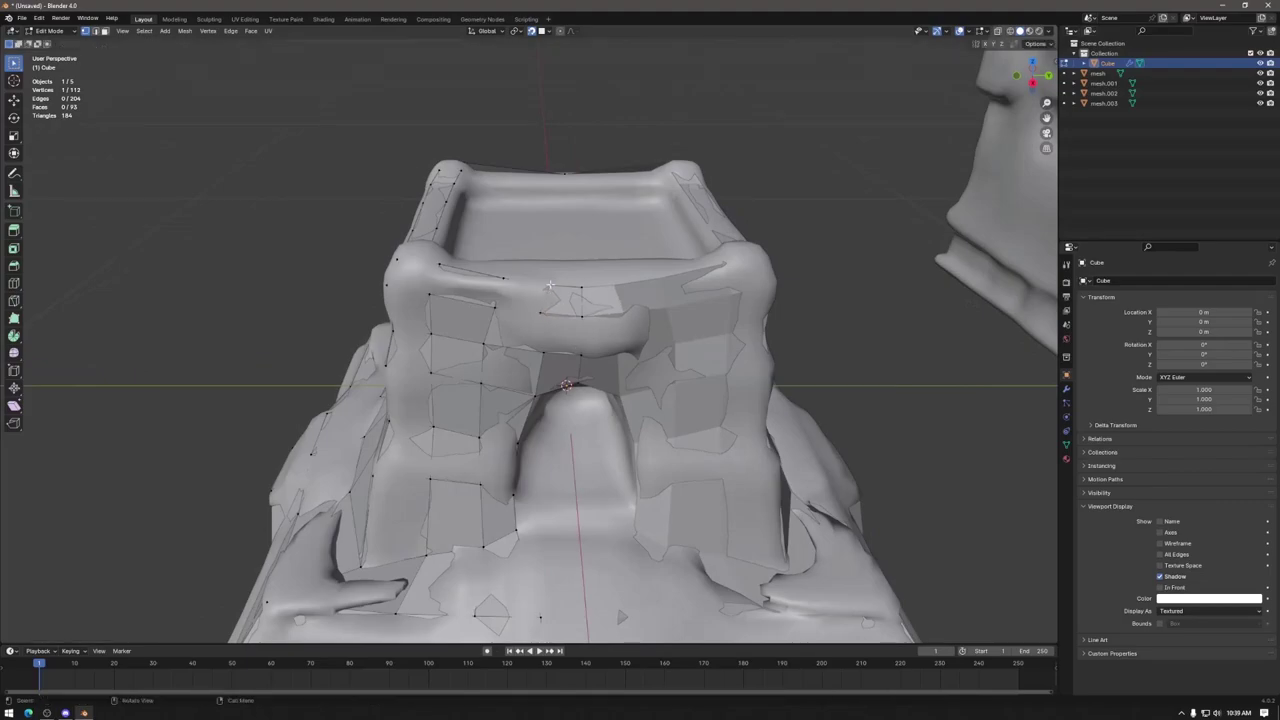
pyautogui.press('g')
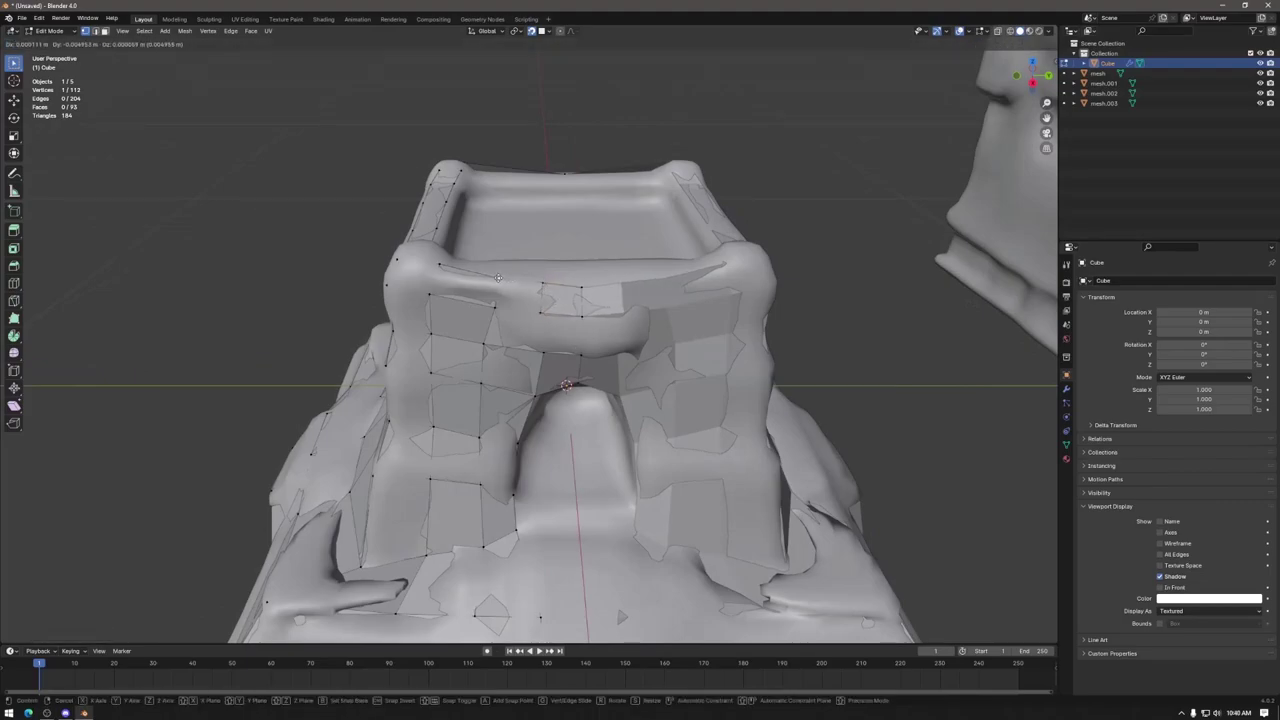
pyautogui.click(488, 276)
pyautogui.press('g')
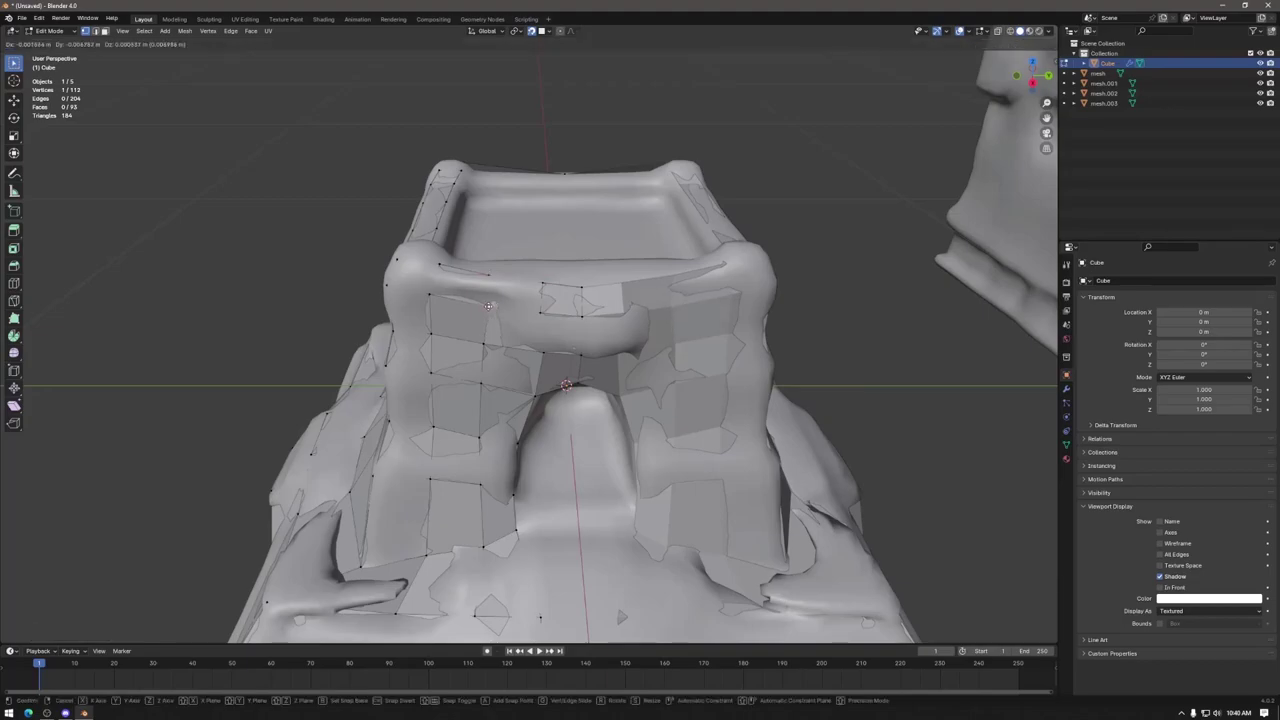
pyautogui.click(486, 306)
# Step: Move the two upper-wall vertices nearest the centre line farther outward to even out the column spacing
pyautogui.press('g')
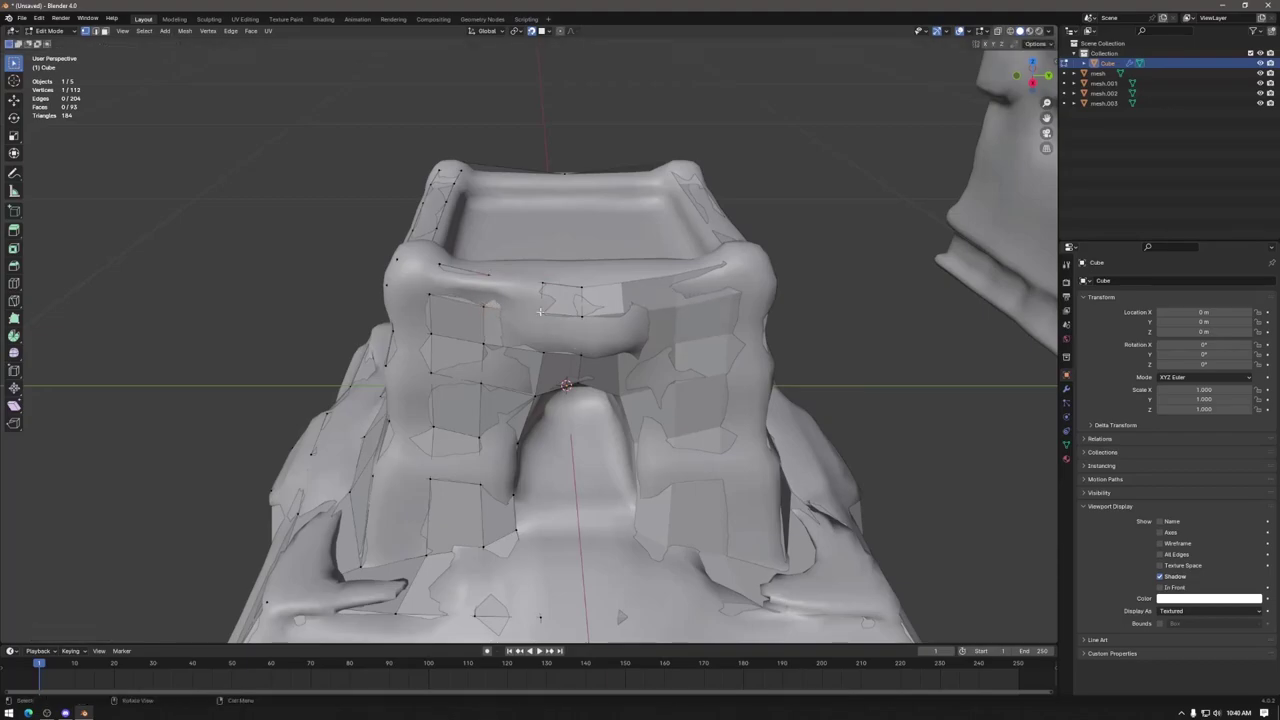
pyautogui.click(530, 313)
pyautogui.press('g')
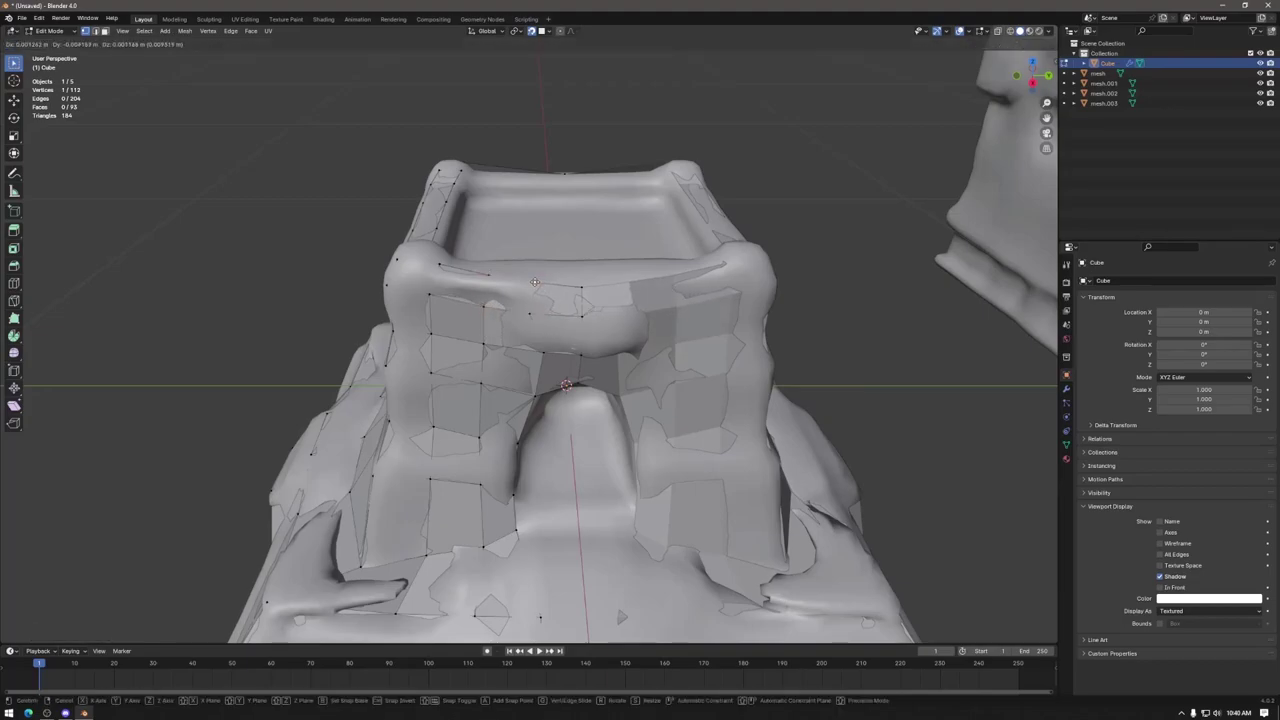
pyautogui.click(533, 283)
pyautogui.press('g')
pyautogui.click(531, 315)
# Step: Extrude the open edge loop around the entrance arch inward into the recess
pyautogui.moveTo(531, 315); pyautogui.dragTo(491, 361, button='middle')
pyautogui.click(509, 355)
pyautogui.keyDown('alt'); pyautogui.click(509, 355); pyautogui.keyUp('alt')
pyautogui.scroll(3, 470, 344)
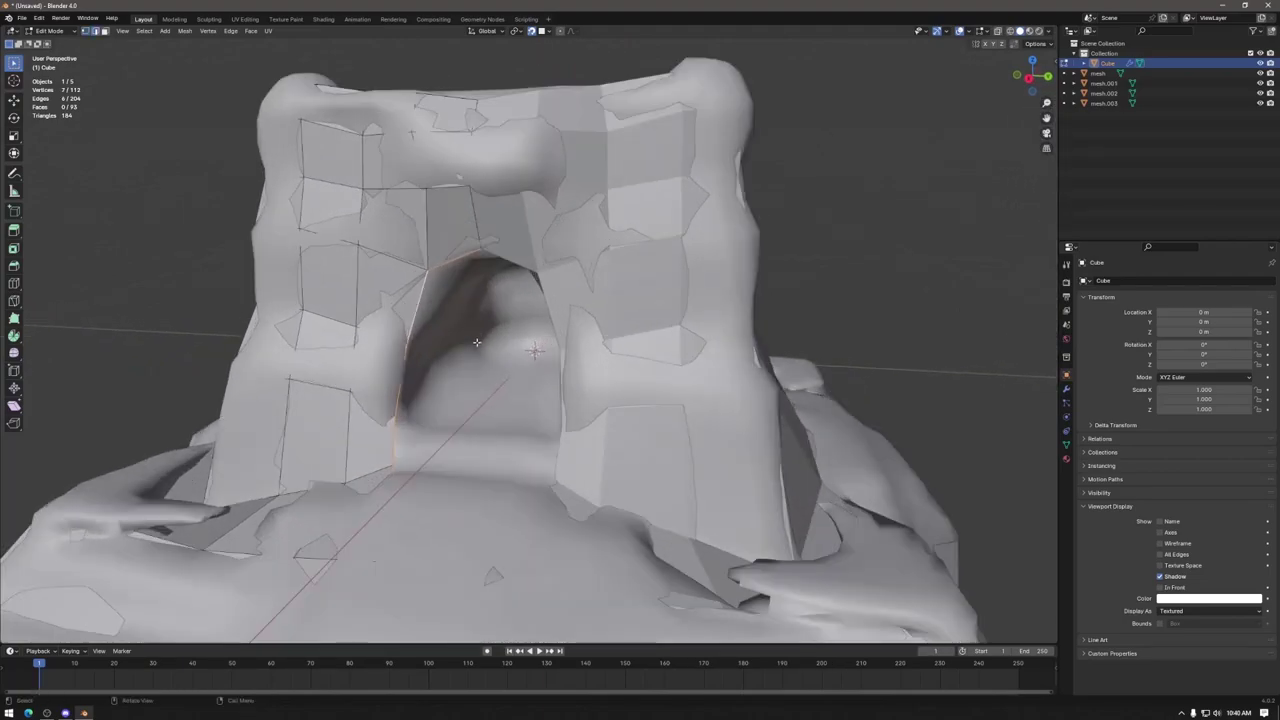
pyautogui.press('e')
pyautogui.moveTo(465, 311); pyautogui.dragTo(470, 308)
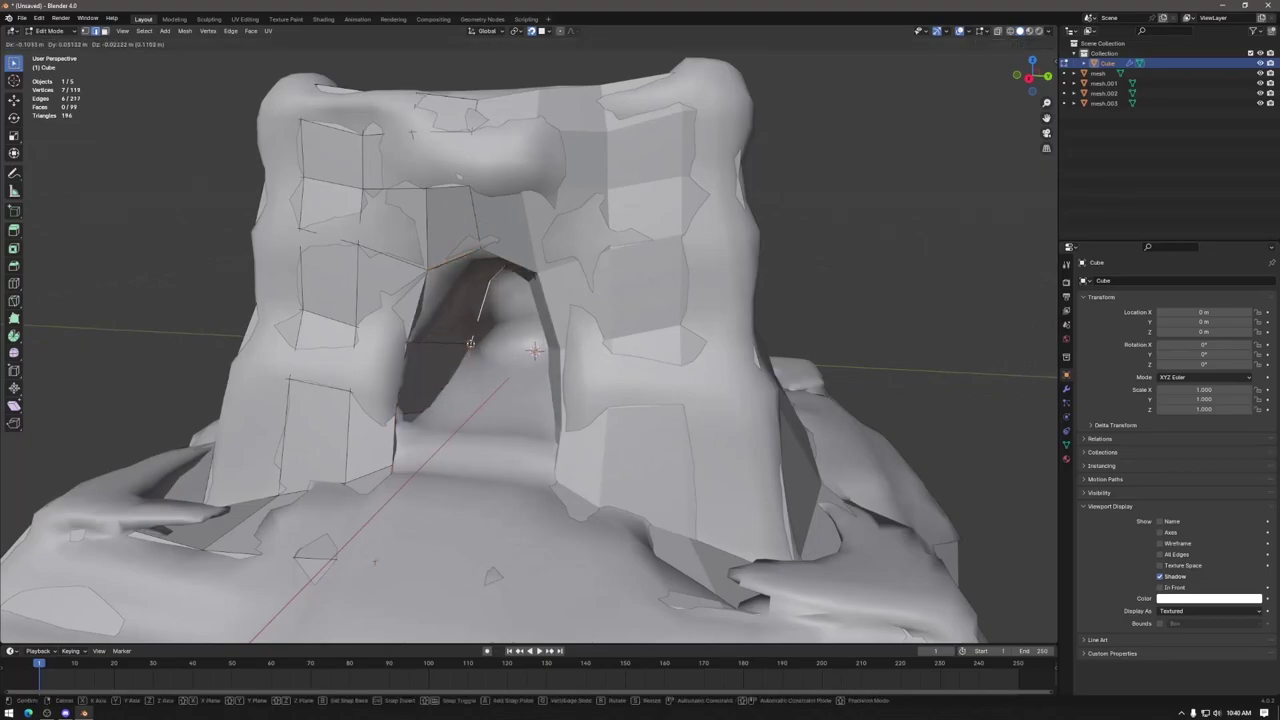
pyautogui.click(470, 308)
# Step: Snap the extruded loop's apex vertex and the upper side vertex onto the recess's inner surface
pyautogui.moveTo(470, 308); pyautogui.dragTo(536, 296, button='middle')
pyautogui.press('1')
pyautogui.click(553, 225)
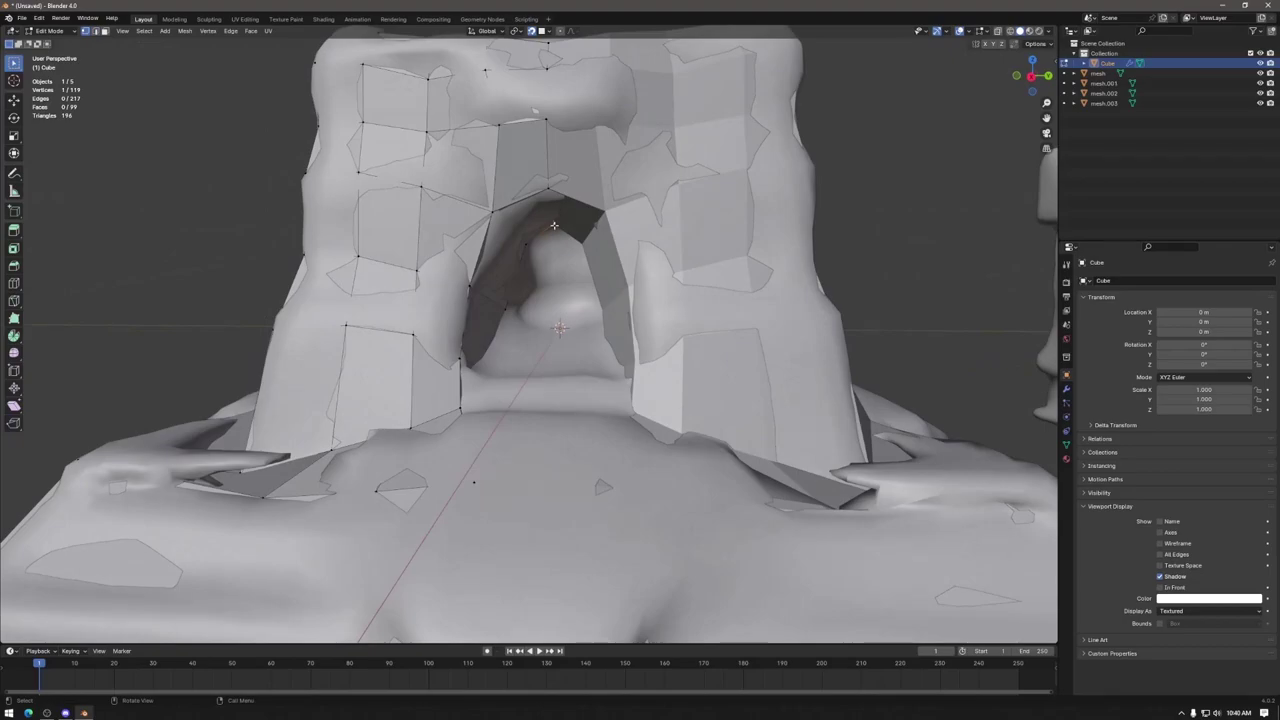
pyautogui.press('g')
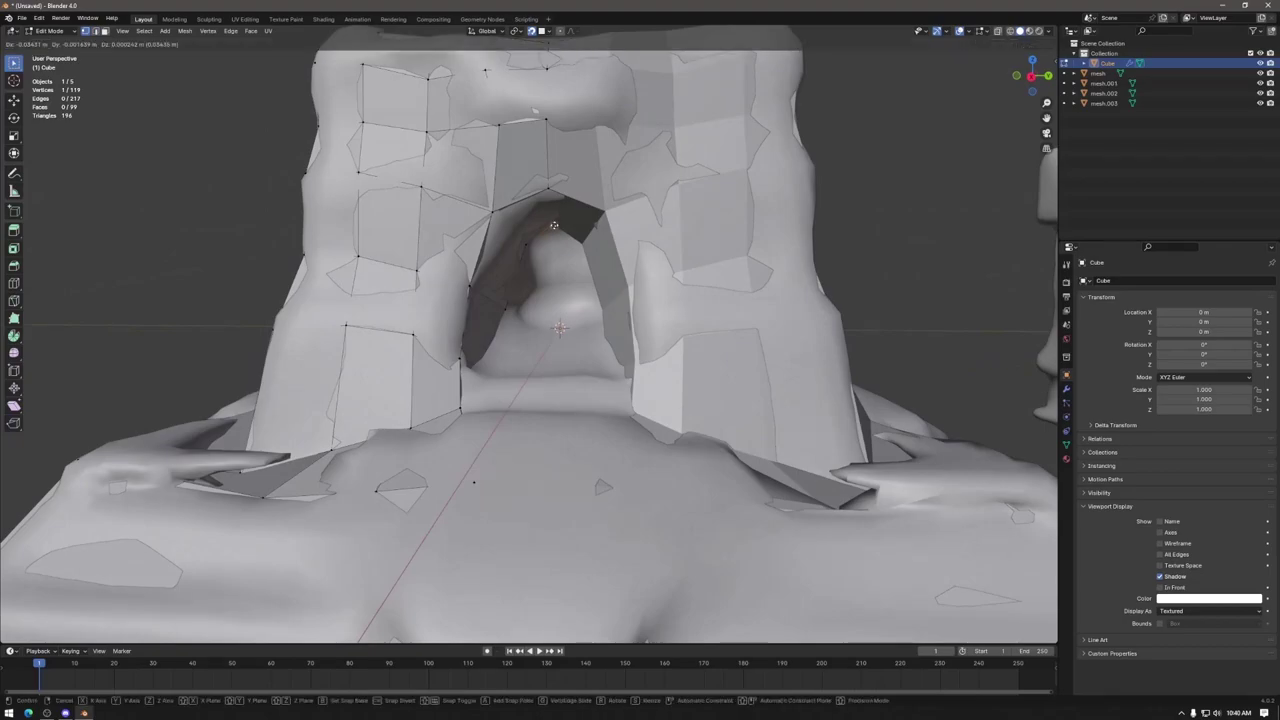
pyautogui.click(556, 228)
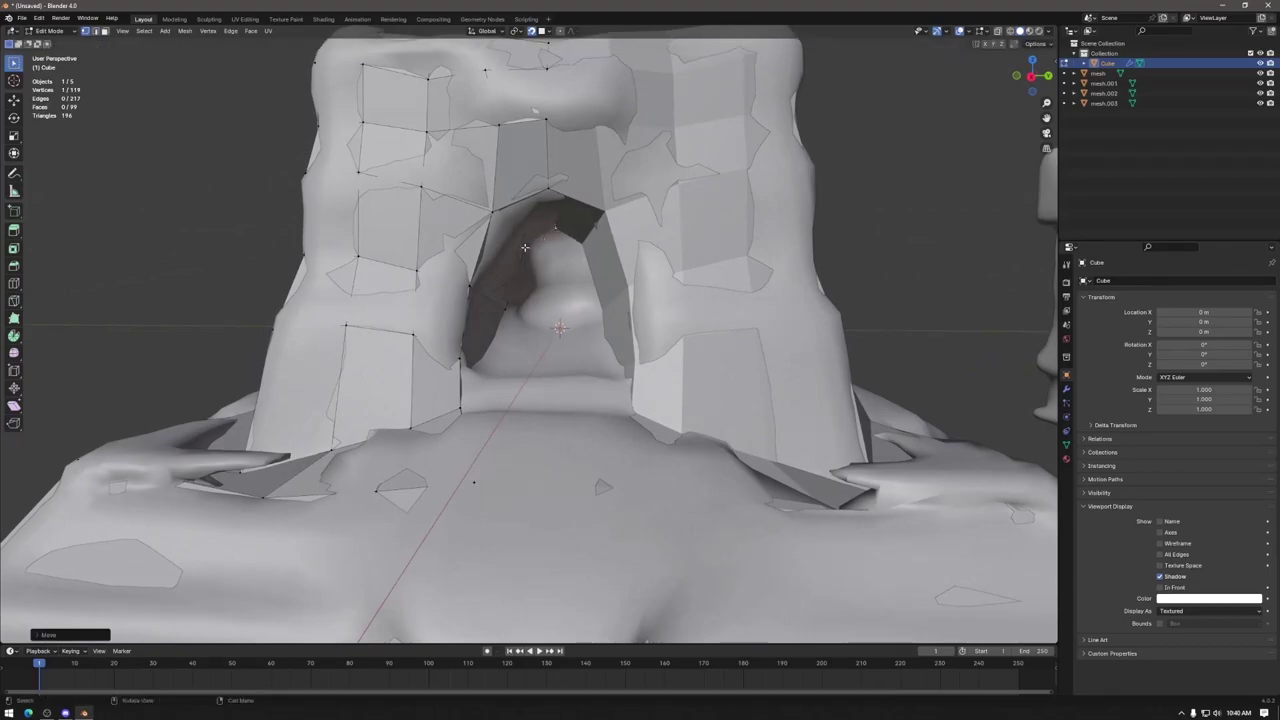
pyautogui.press('g')
pyautogui.click(530, 256)
# Step: Snap the extruded loop's two lower side vertices onto the recess wall down toward the floor
pyautogui.press('g')
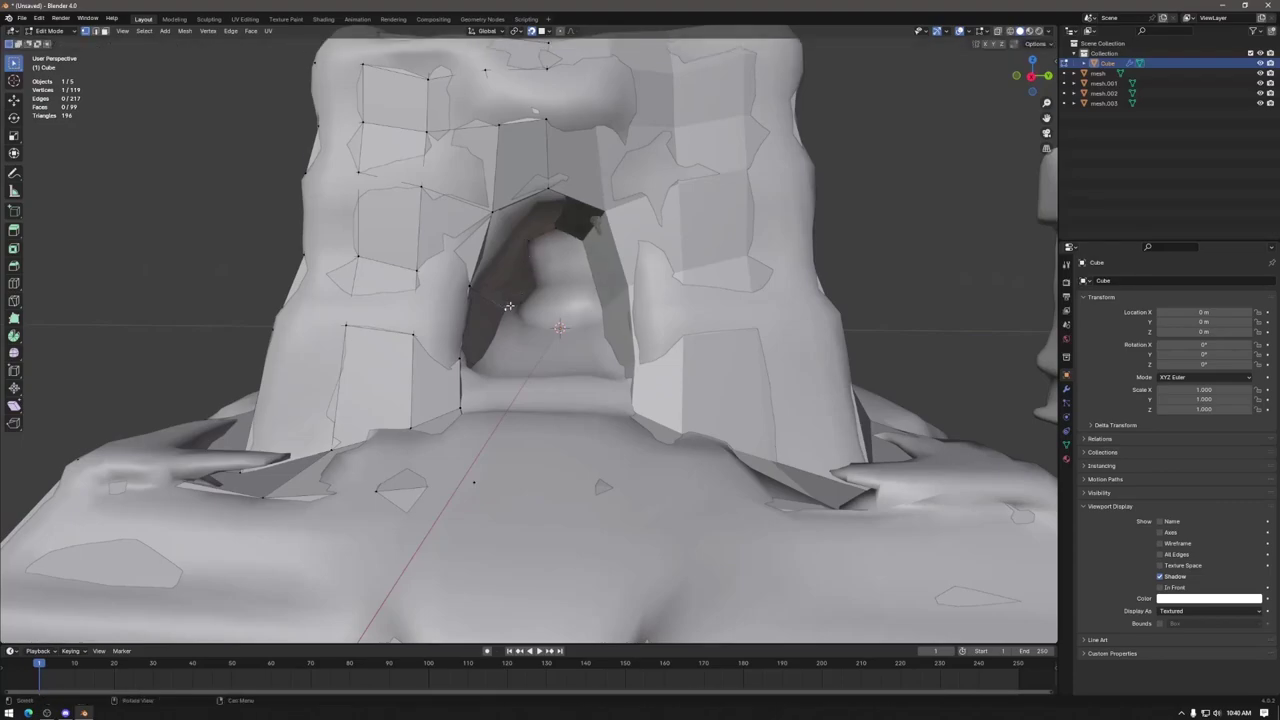
pyautogui.click(505, 338)
pyautogui.press('g')
pyautogui.click(498, 368)
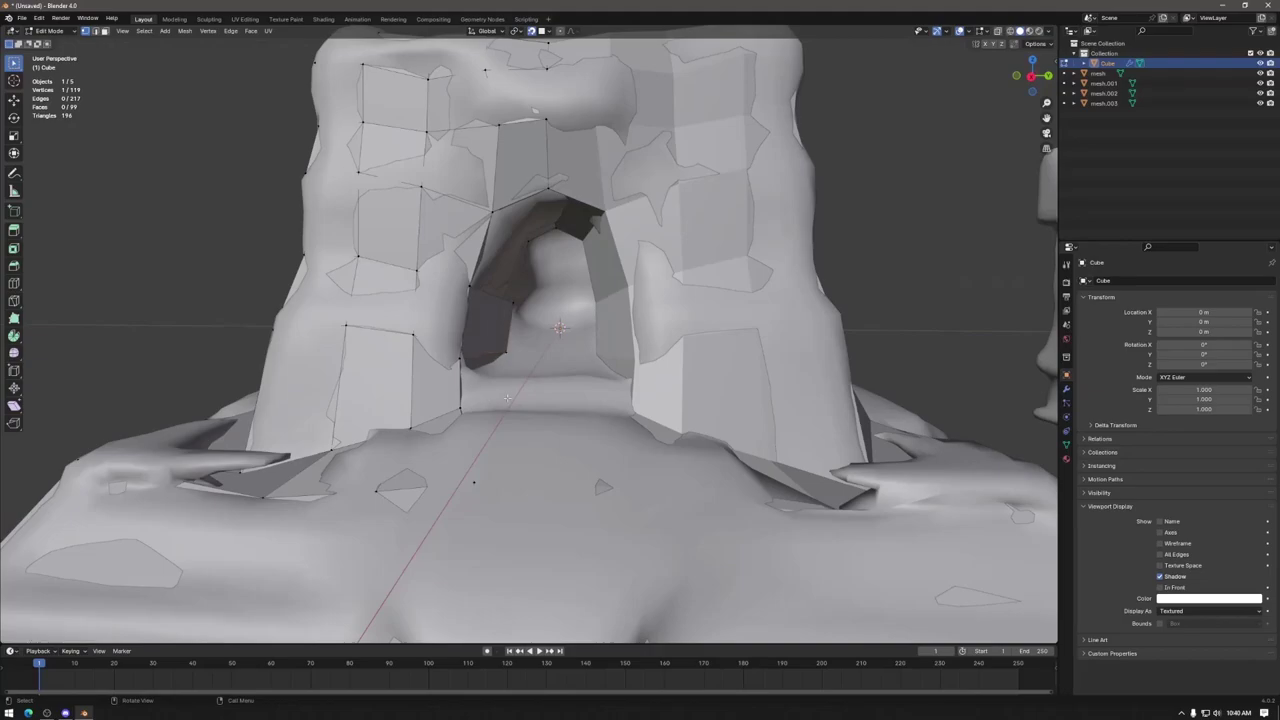
# Step: Inspect the entrance mesh with X-ray and Material Preview shading, returning to opaque Solid shading
pyautogui.moveTo(488, 397); pyautogui.dragTo(1000, 46, button='middle')
pyautogui.click(997, 31)
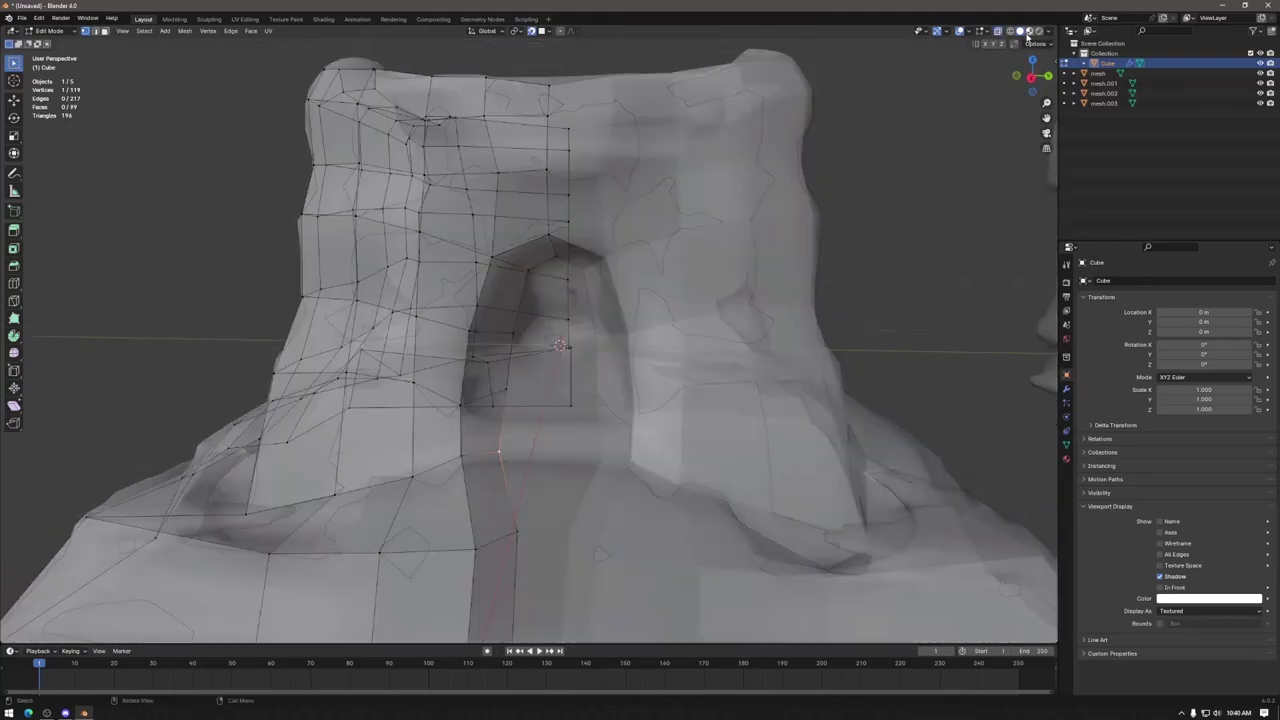
pyautogui.click(1030, 31)
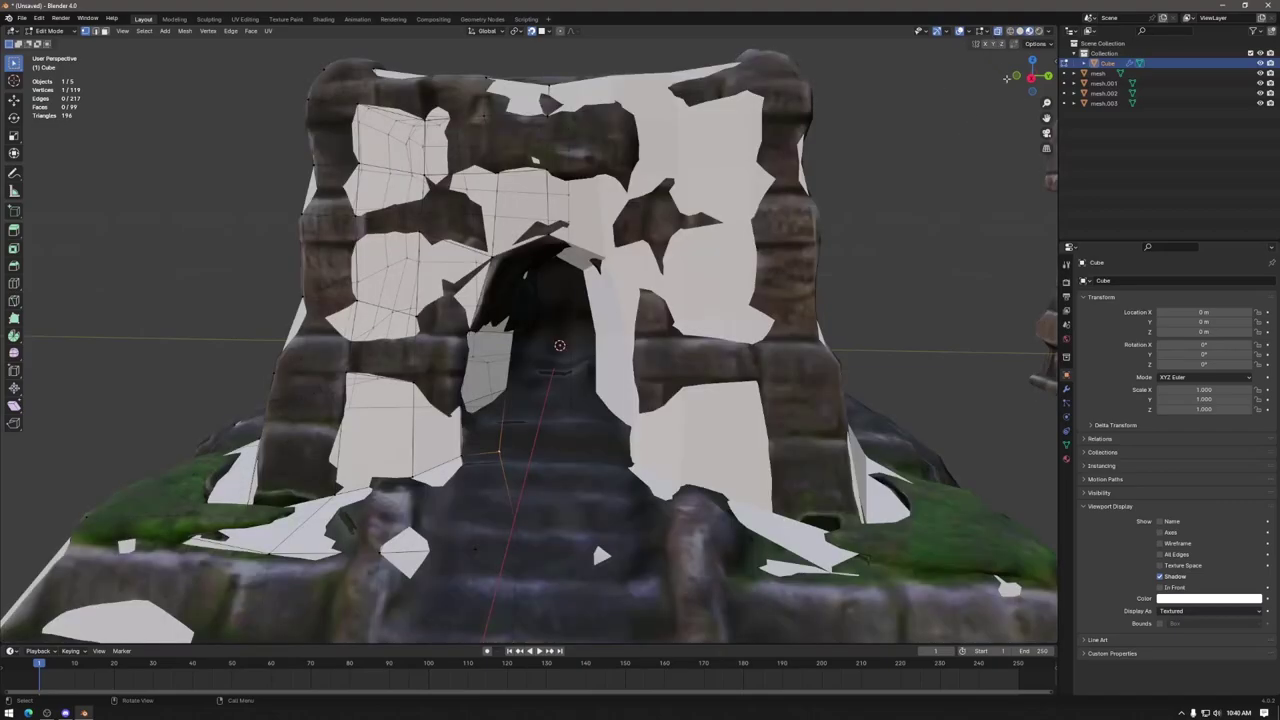
pyautogui.click(997, 31)
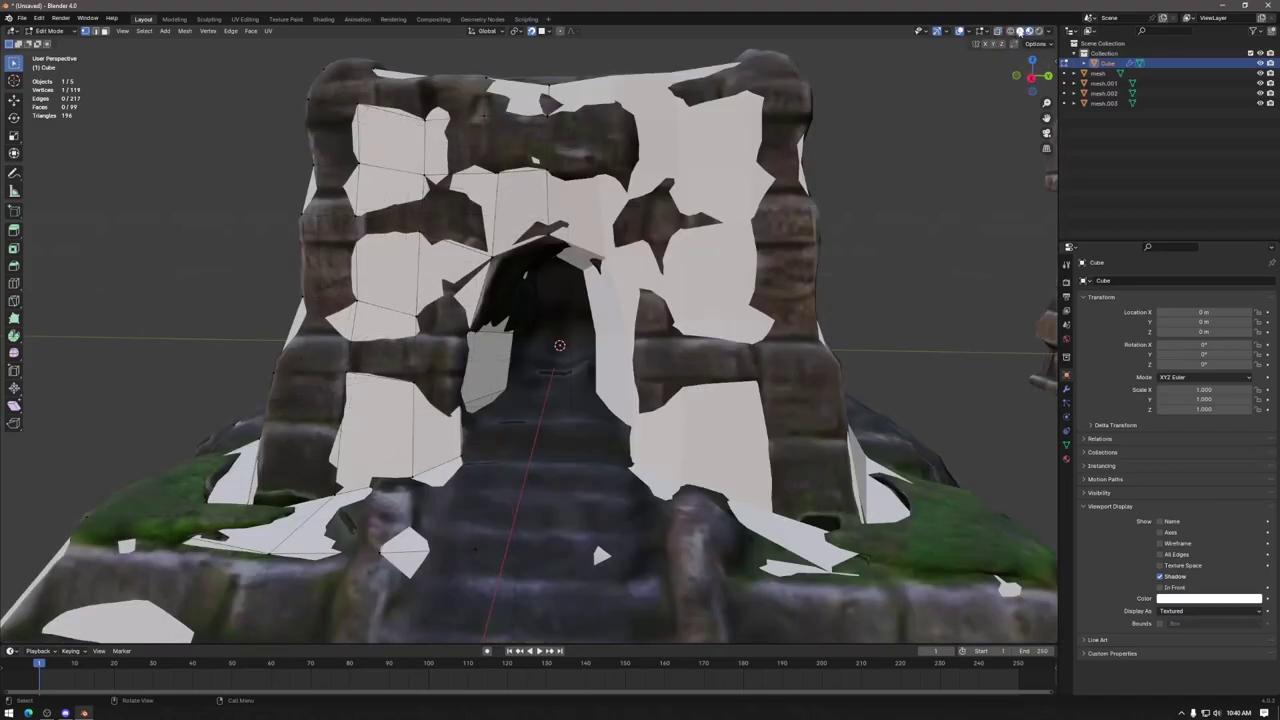
pyautogui.click(1020, 31)
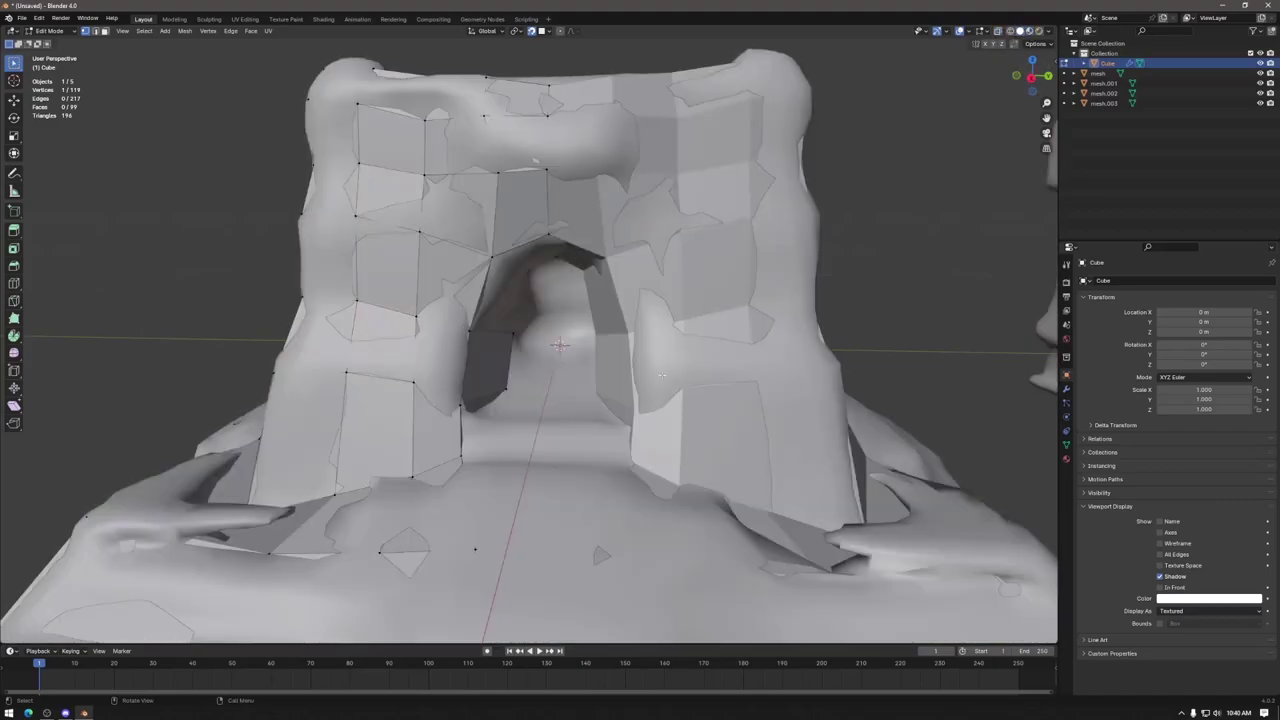
# Step: Snap the extruded loop's foot vertex onto the floor at the entrance threshold and turn on X-ray
pyautogui.press('g')
pyautogui.click(510, 437)
pyautogui.moveTo(510, 437); pyautogui.dragTo(559, 432, button='middle')
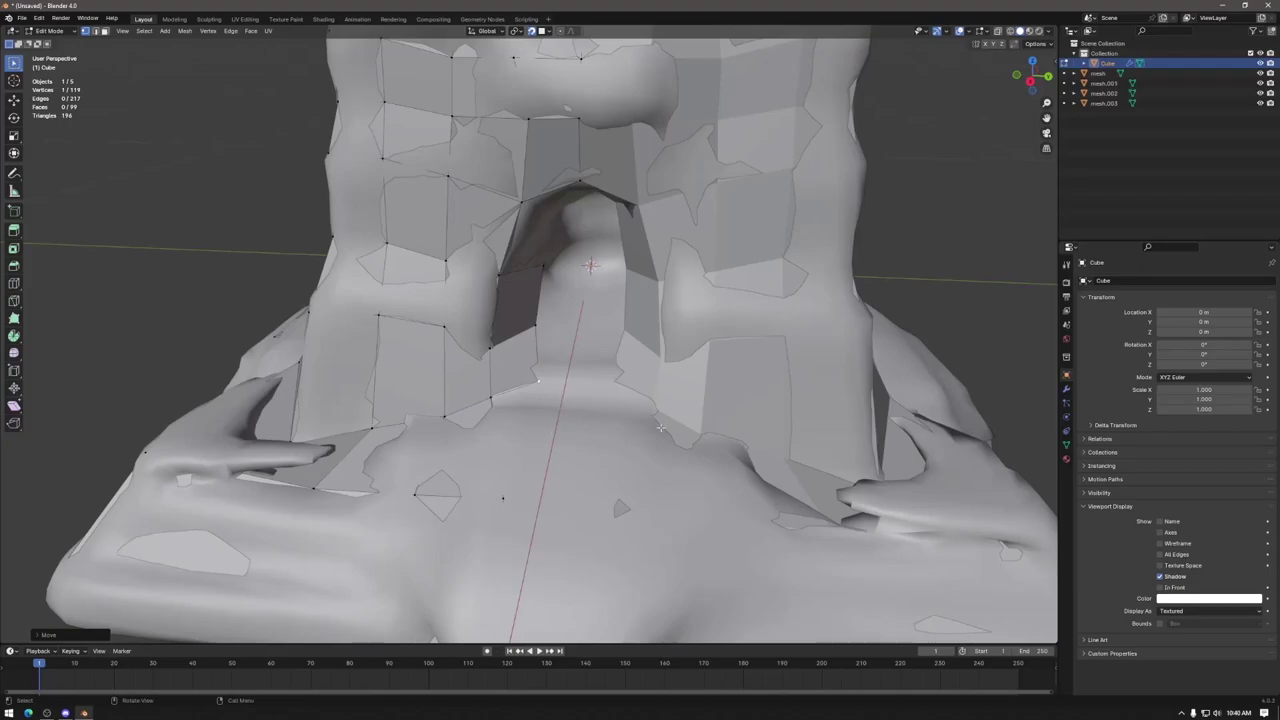
pyautogui.click(997, 31)
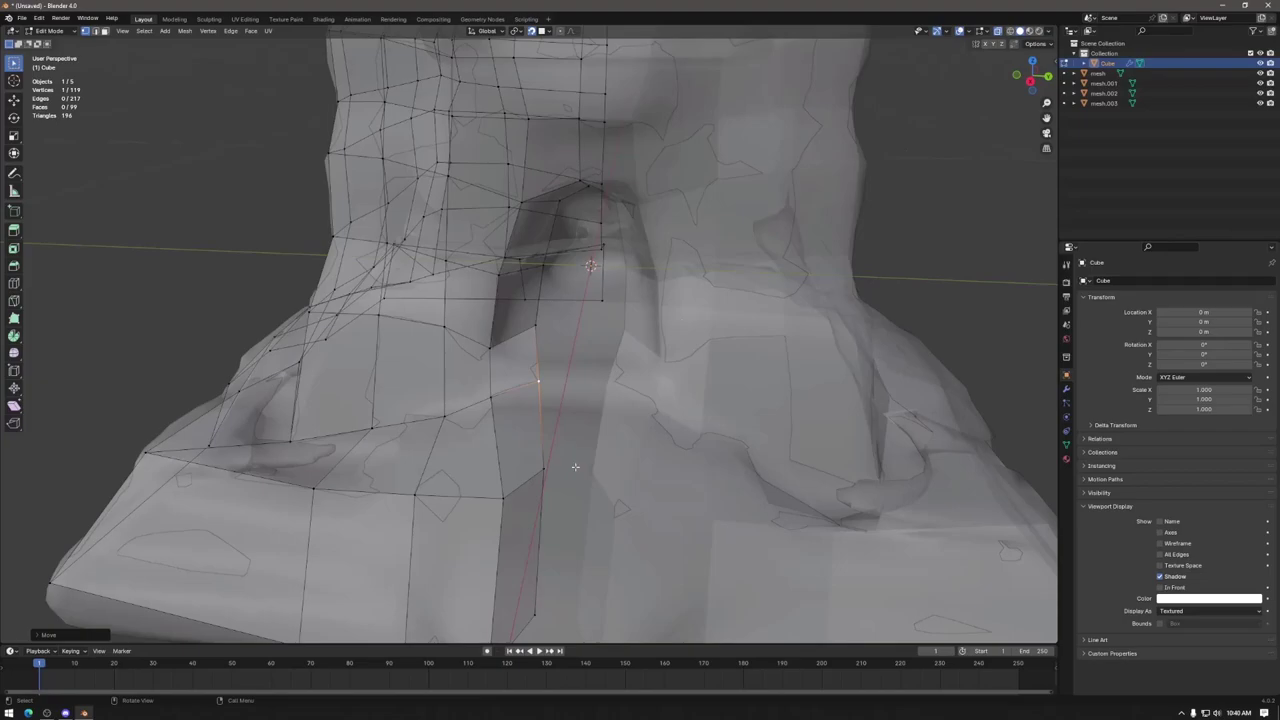
# Step: Move the end vertex of the base's upper row, in front of the doorway, down level with its neighbours
pyautogui.click(545, 470)
pyautogui.press('g')
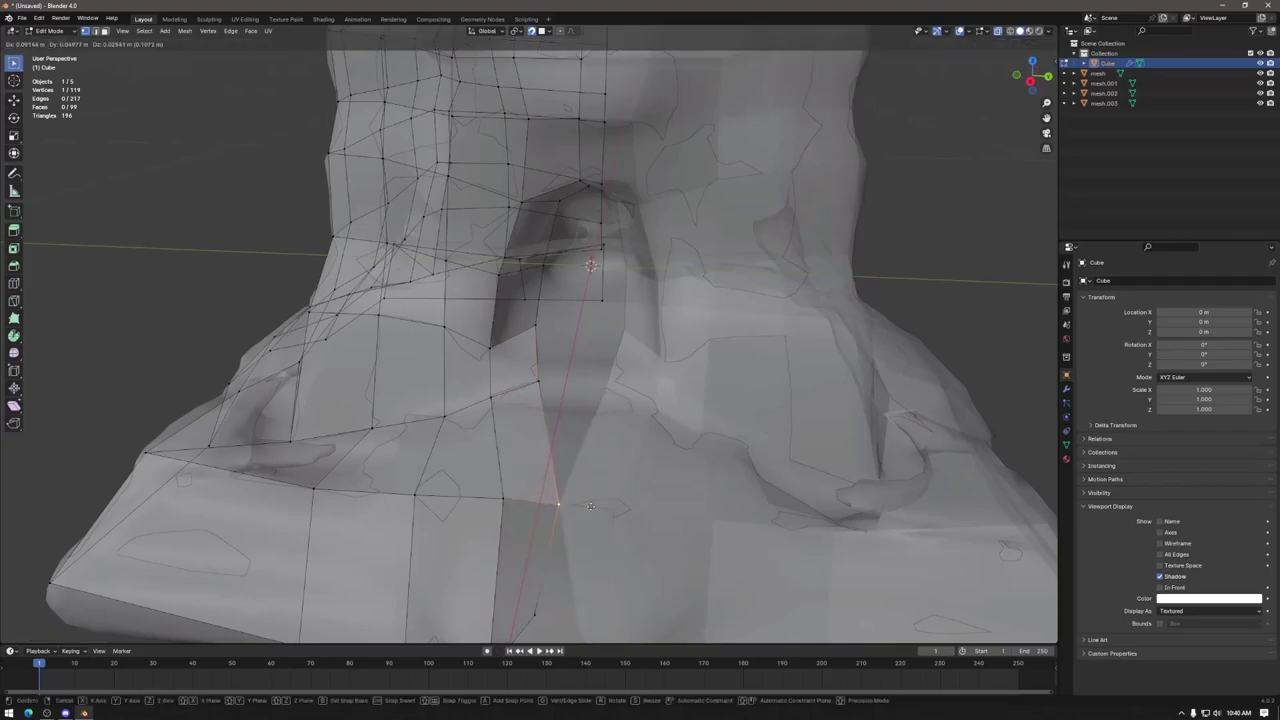
pyautogui.click(590, 506)
pyautogui.moveTo(590, 506); pyautogui.dragTo(609, 436, button='middle')
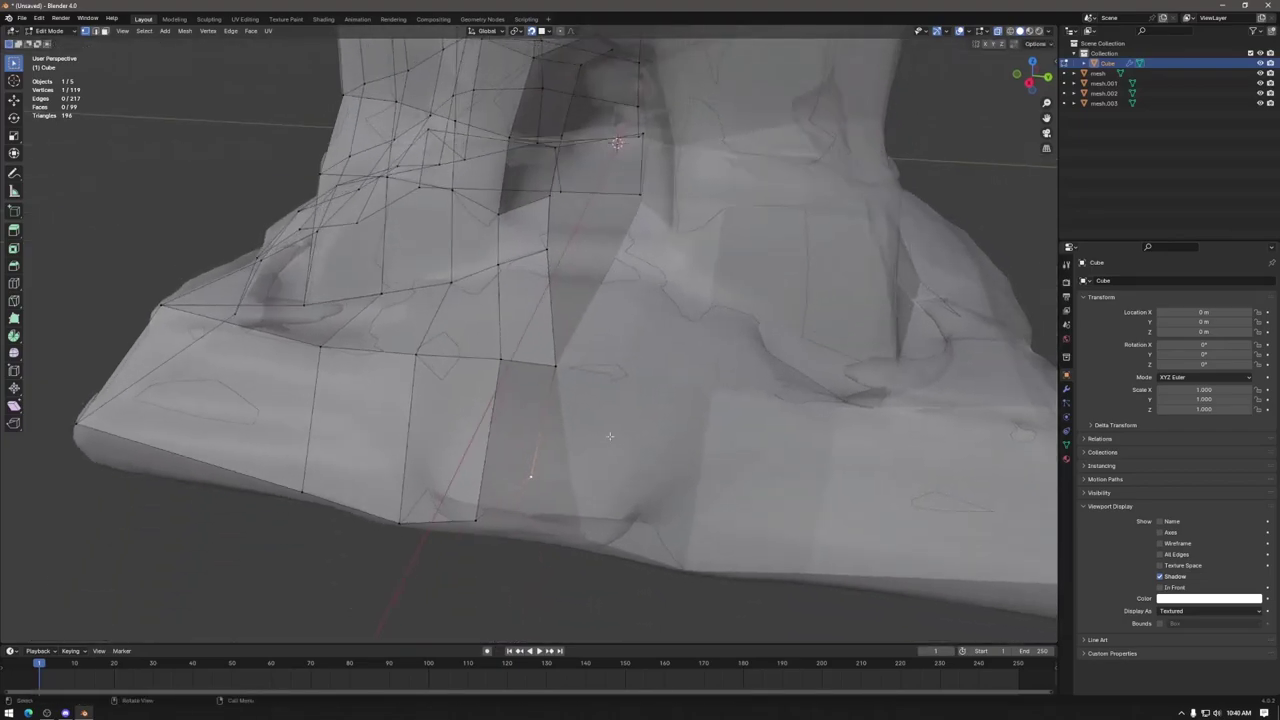
# Step: Turn off X-ray and move the vertex just below the doorway sideways onto the mirror centre line
pyautogui.moveTo(537, 530); pyautogui.dragTo(482, 400, button='middle')
pyautogui.click(456, 416)
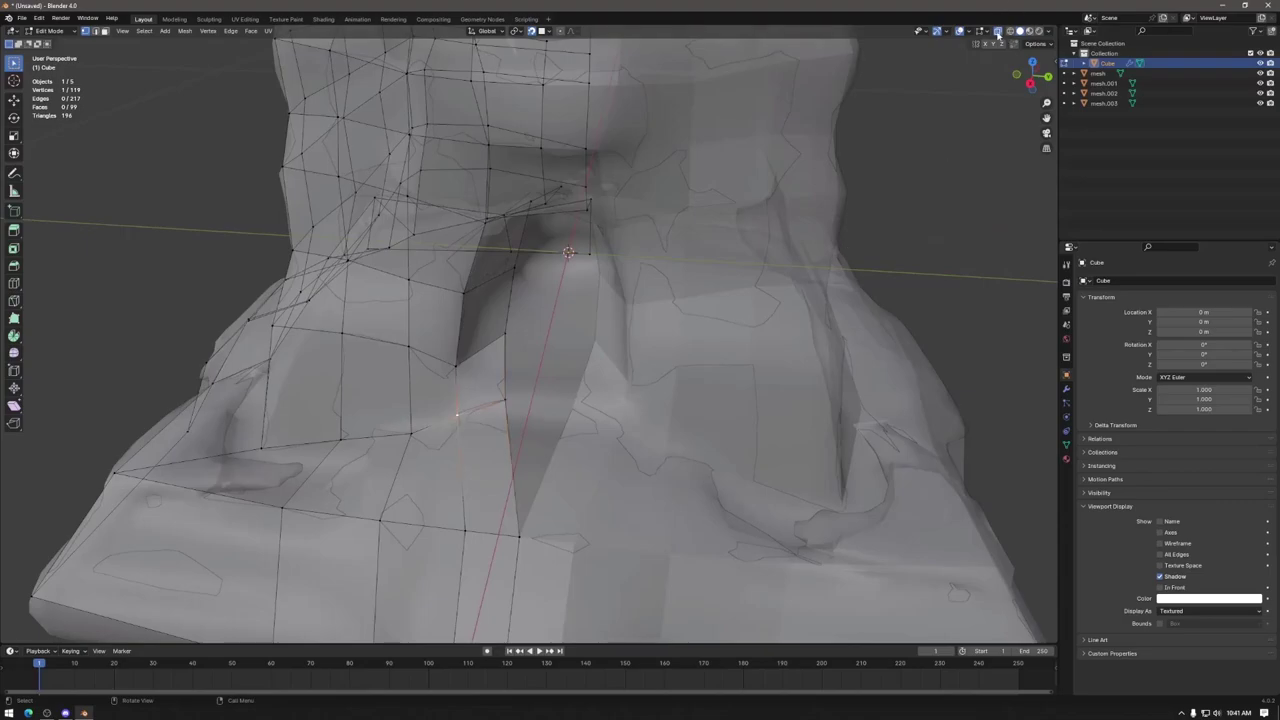
pyautogui.click(997, 31)
pyautogui.moveTo(470, 360); pyautogui.dragTo(565, 393, button='middle')
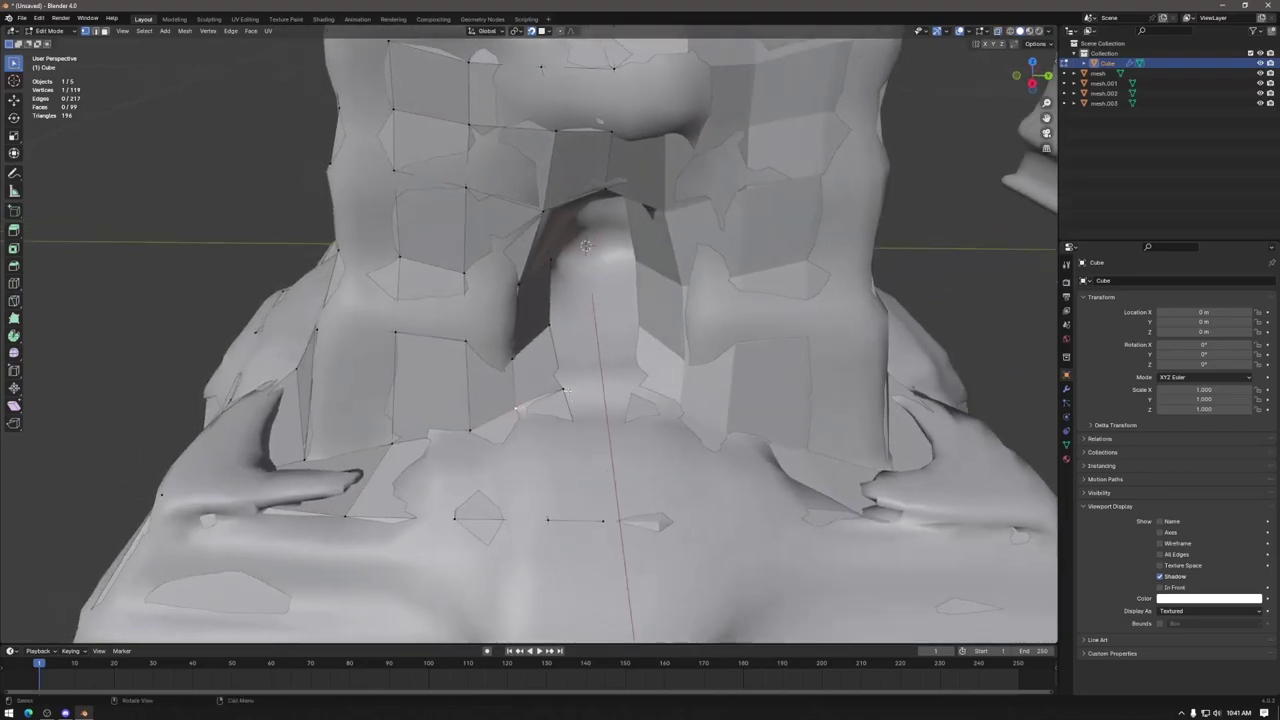
pyautogui.press('g')
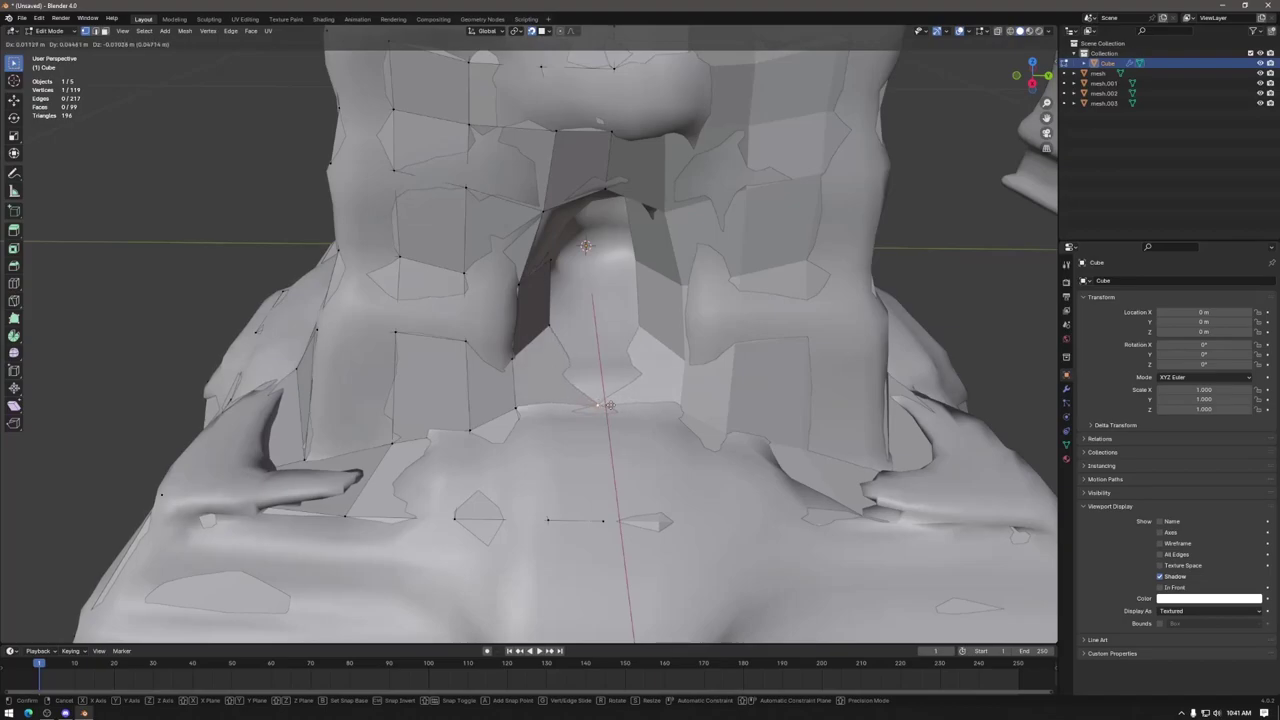
pyautogui.click(583, 377)
# Step: Adjust the lower inner corner vertex of the doorway's side wall to follow the reference surface
pyautogui.moveTo(583, 377); pyautogui.dragTo(500, 273, button='middle')
pyautogui.click(500, 273)
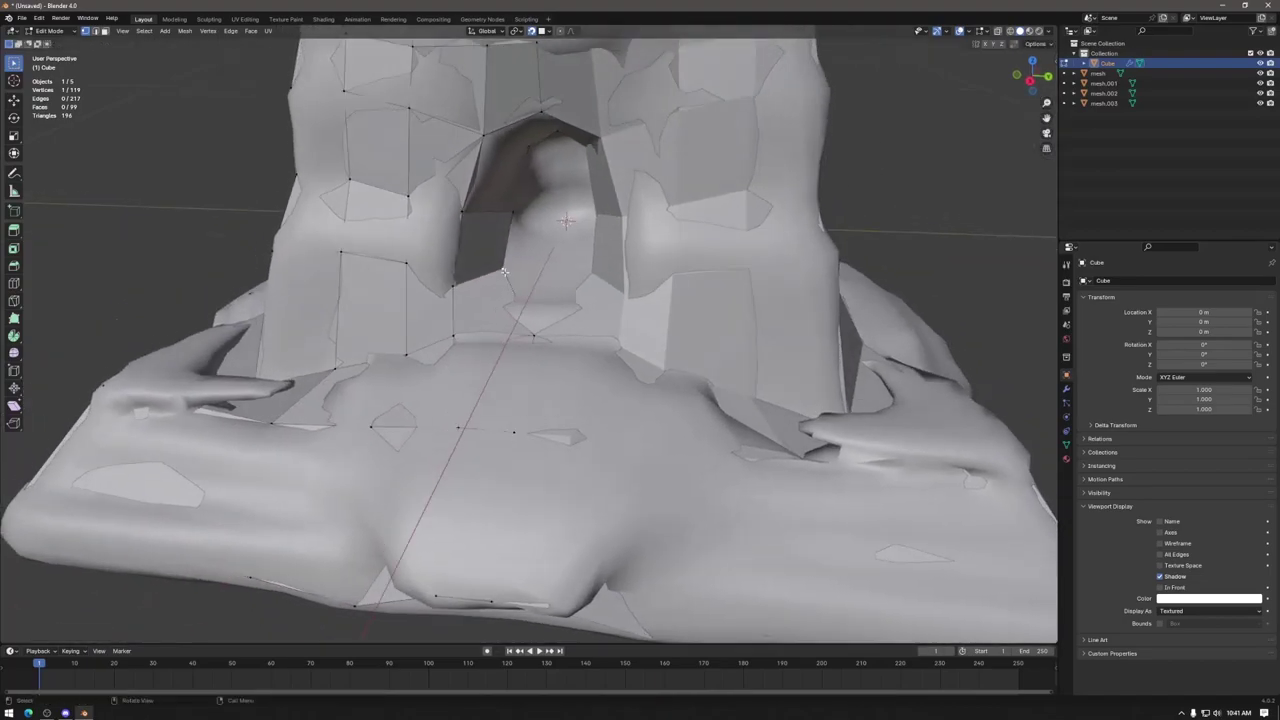
pyautogui.press('g')
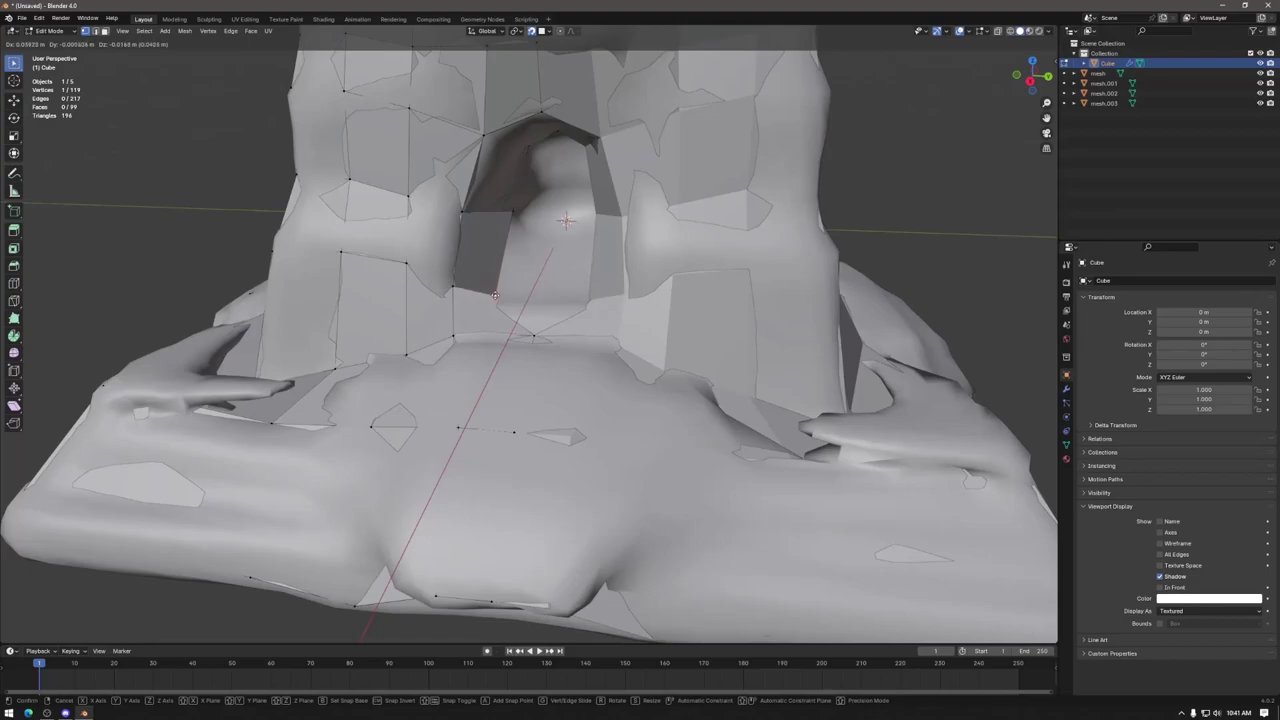
pyautogui.click(496, 275)
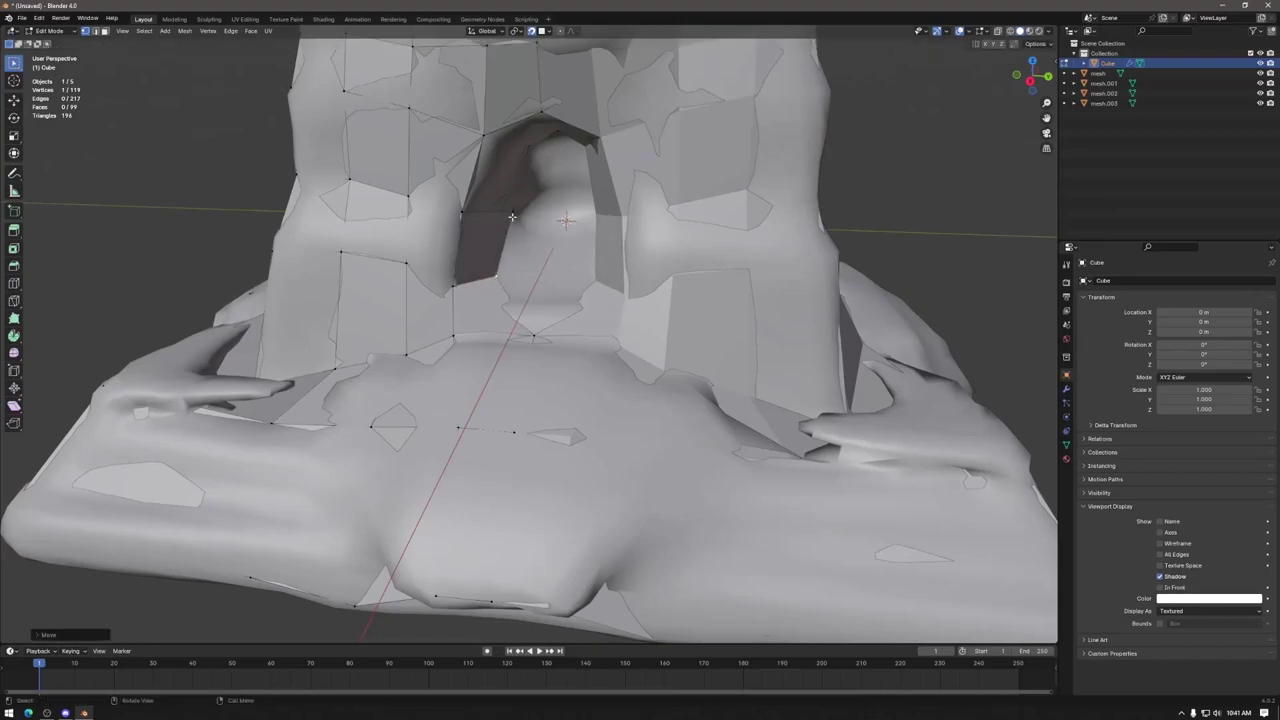
# Step: Add two quads inside the doorway, extending from the inner side wall to the mirror centre line
pyautogui.moveTo(530, 210); pyautogui.dragTo(546, 195, button='middle')
pyautogui.click(541, 168)
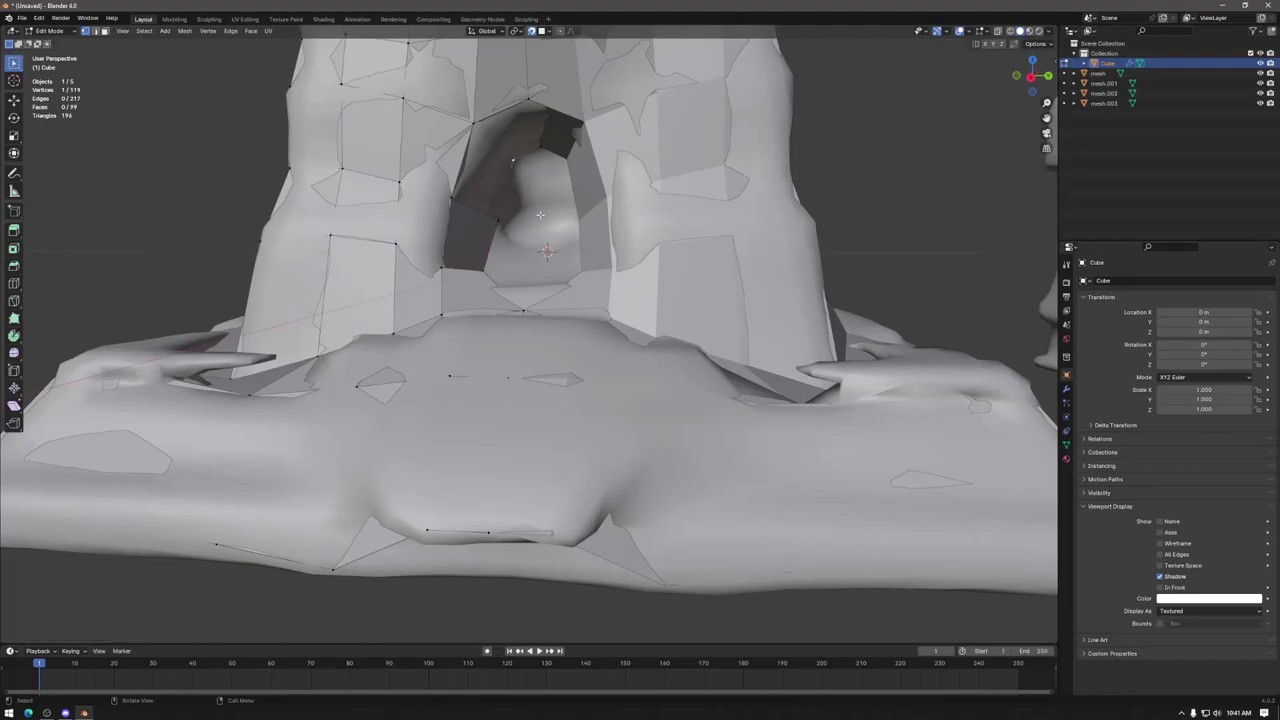
pyautogui.press('e')
pyautogui.click(547, 252)
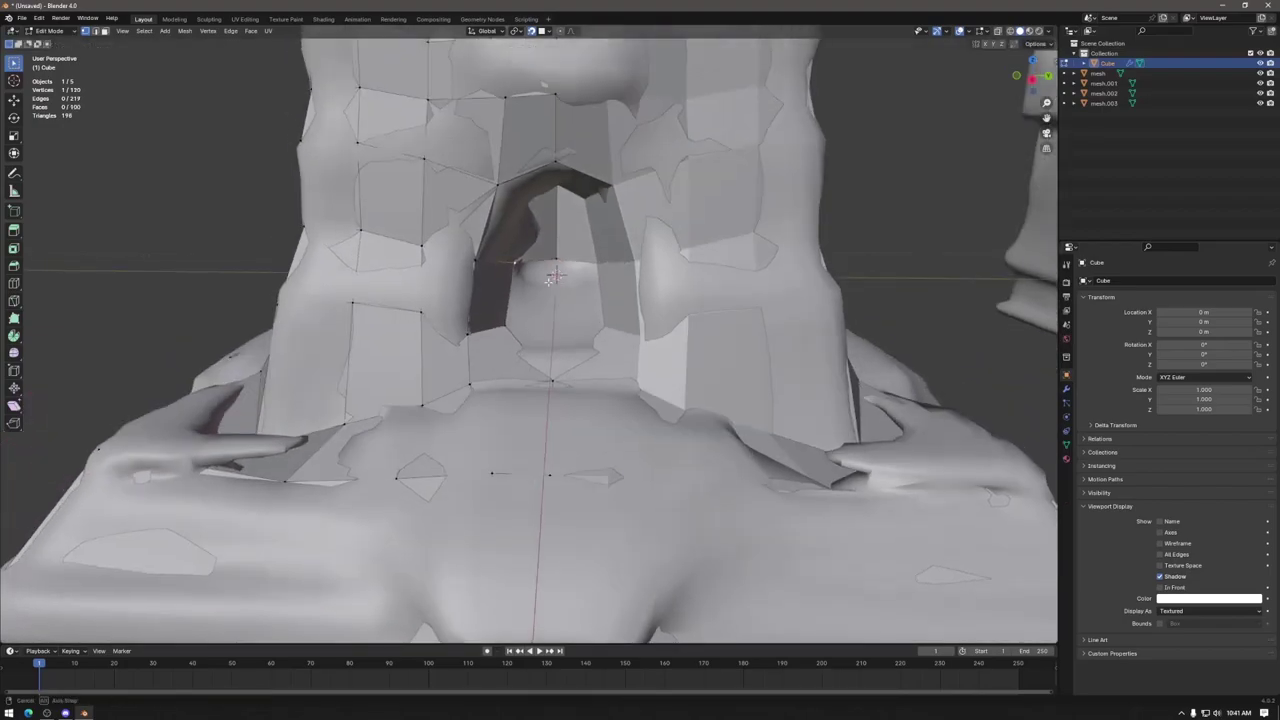
pyautogui.moveTo(505, 220); pyautogui.dragTo(562, 320, button='middle')
pyautogui.press('e')
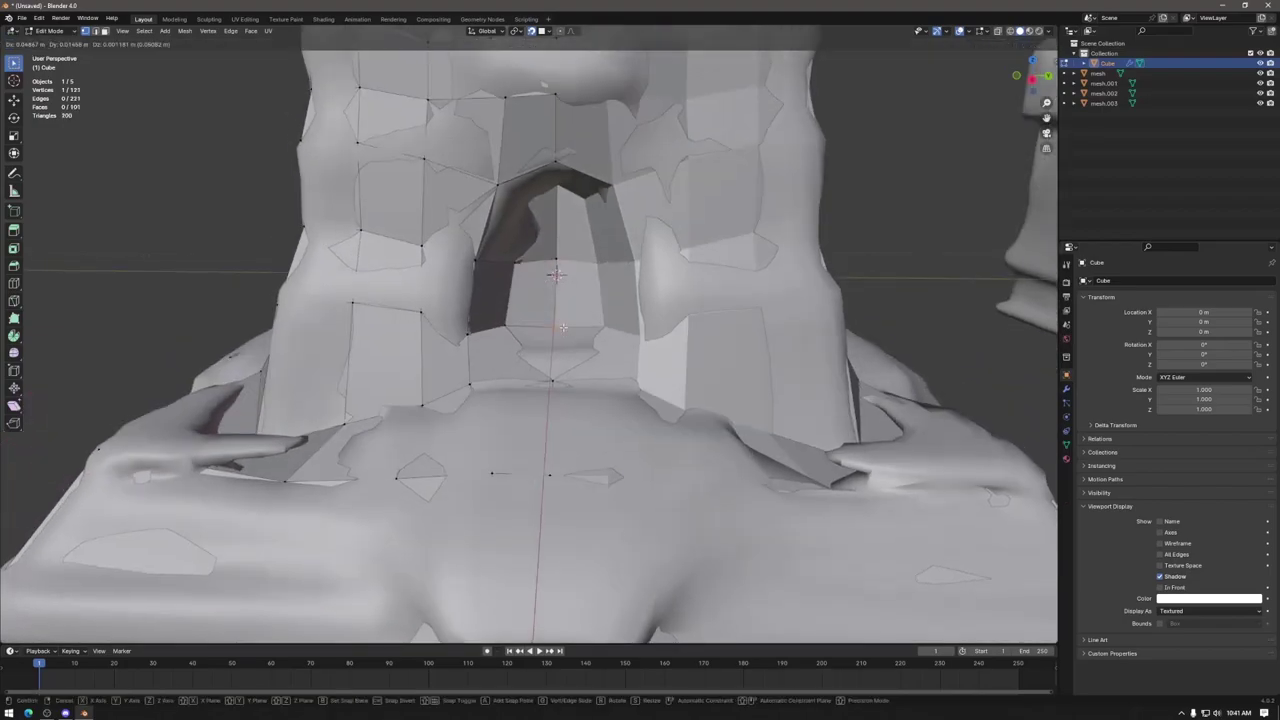
pyautogui.click(535, 330)
# Step: Fill a face between the new doorway quads and the threshold vertices below them
pyautogui.keyDown('shift'); pyautogui.click(540, 328); pyautogui.keyUp('shift')
pyautogui.keyDown('shift'); pyautogui.click(537, 380); pyautogui.keyUp('shift')
pyautogui.moveTo(591, 430); pyautogui.dragTo(499, 400, button='middle')
pyautogui.press('f')
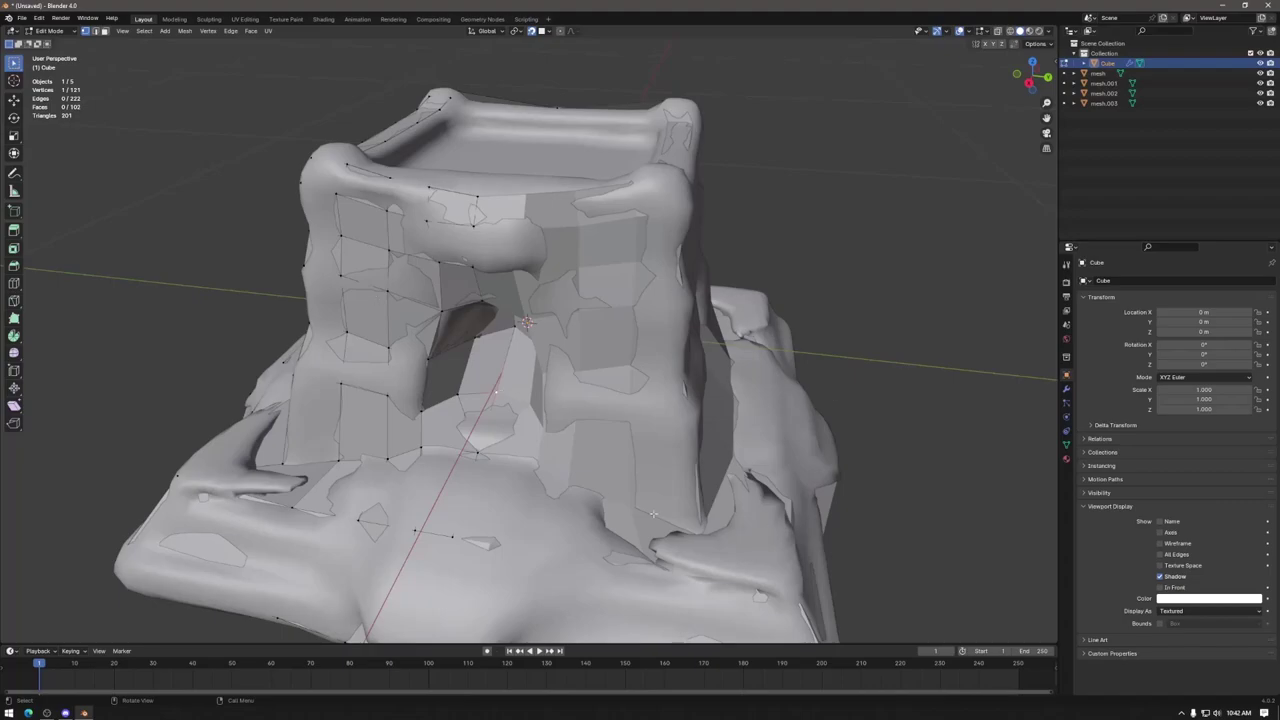
# Step: Lower the upper vertices of the bottom wall panel beside the doorway to follow the reference's stone band
pyautogui.scroll(-5, 557, 442)
pyautogui.moveTo(557, 442); pyautogui.dragTo(548, 305, button='middle')
pyautogui.scroll(5, 507, 452)
pyautogui.scroll(-5, 507, 452)
pyautogui.scroll(5, 548, 305)
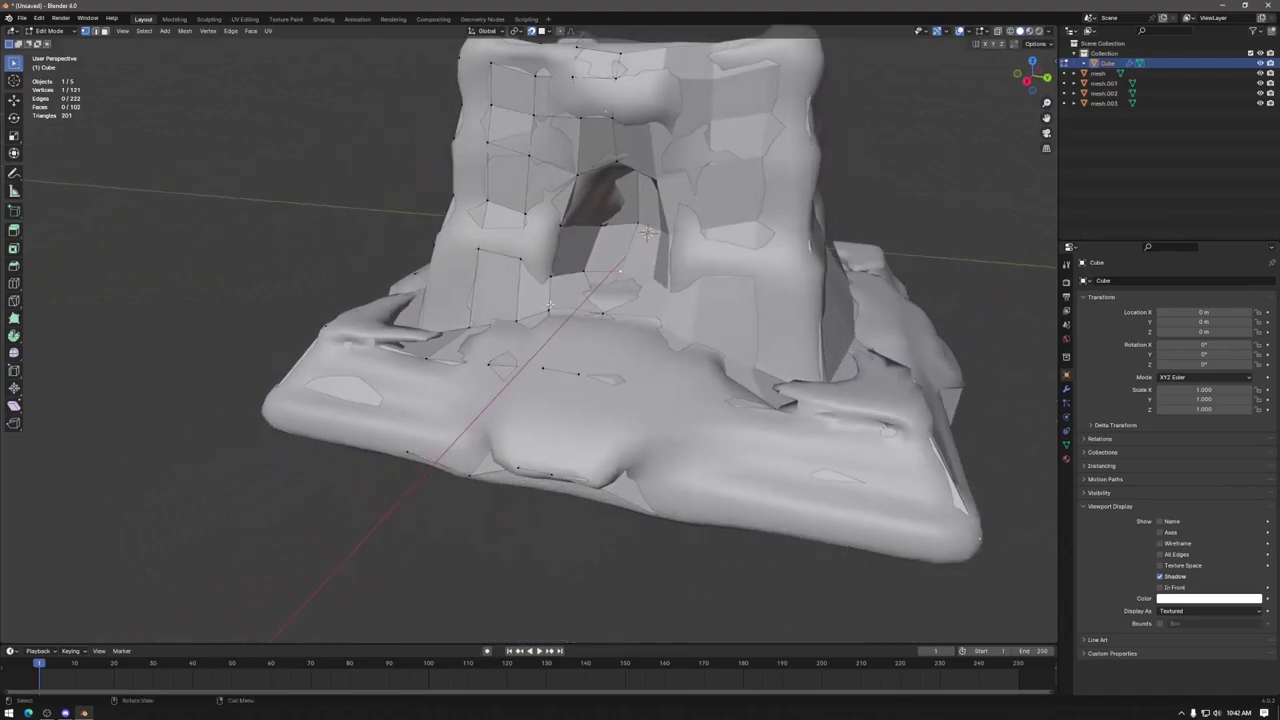
pyautogui.press('g')
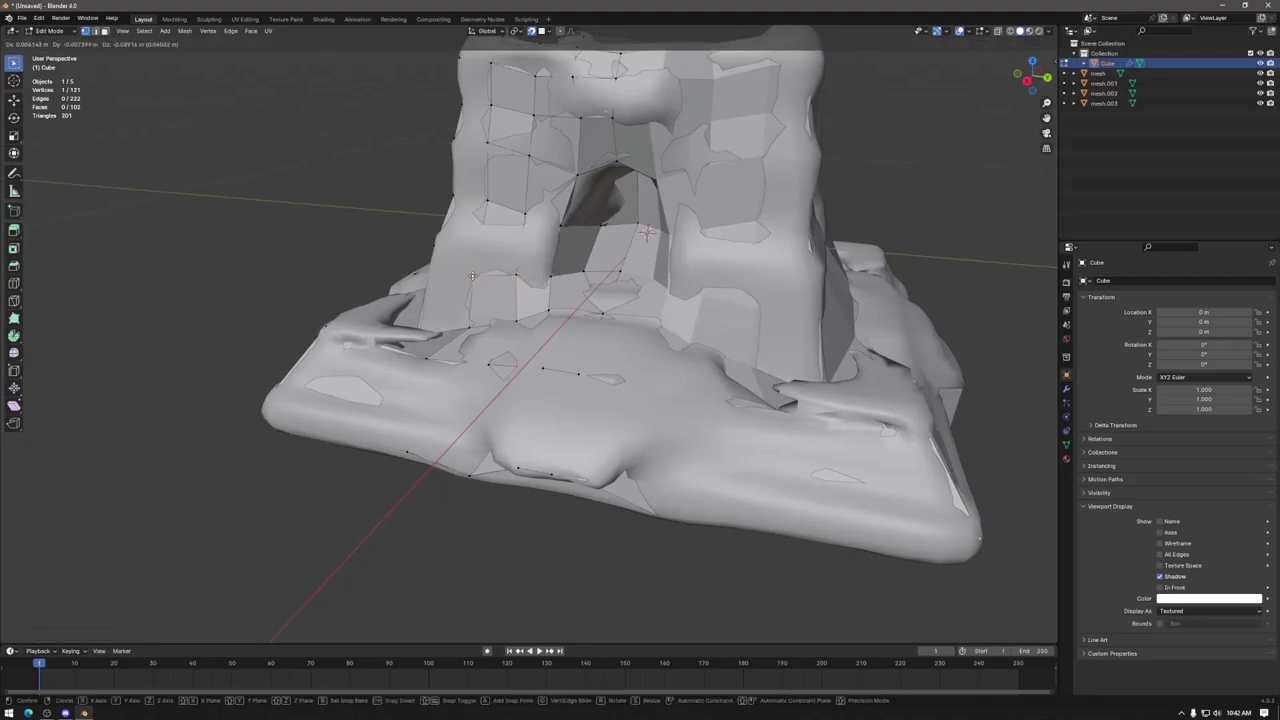
pyautogui.click(472, 274)
# Step: Lower the bottom and top corner vertices of the middle wall panel beside the doorway
pyautogui.press('g')
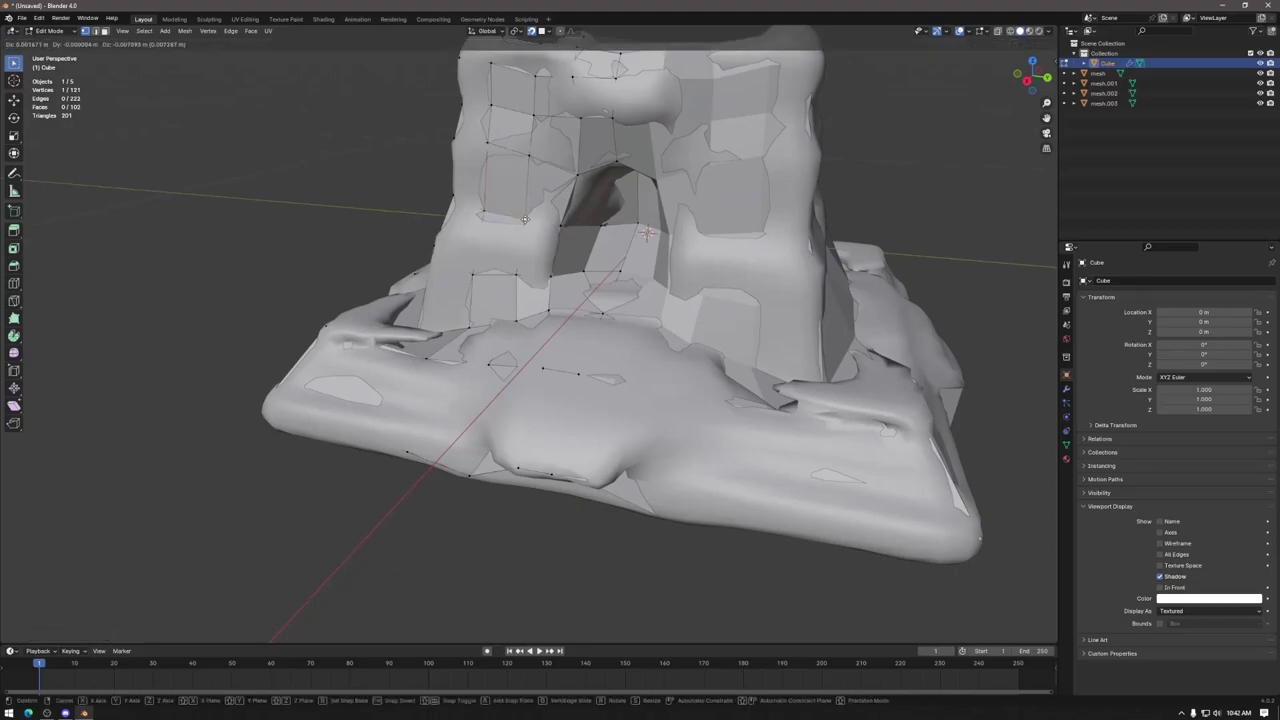
pyautogui.click(527, 187)
pyautogui.press('g')
pyautogui.click(484, 142)
pyautogui.press('g')
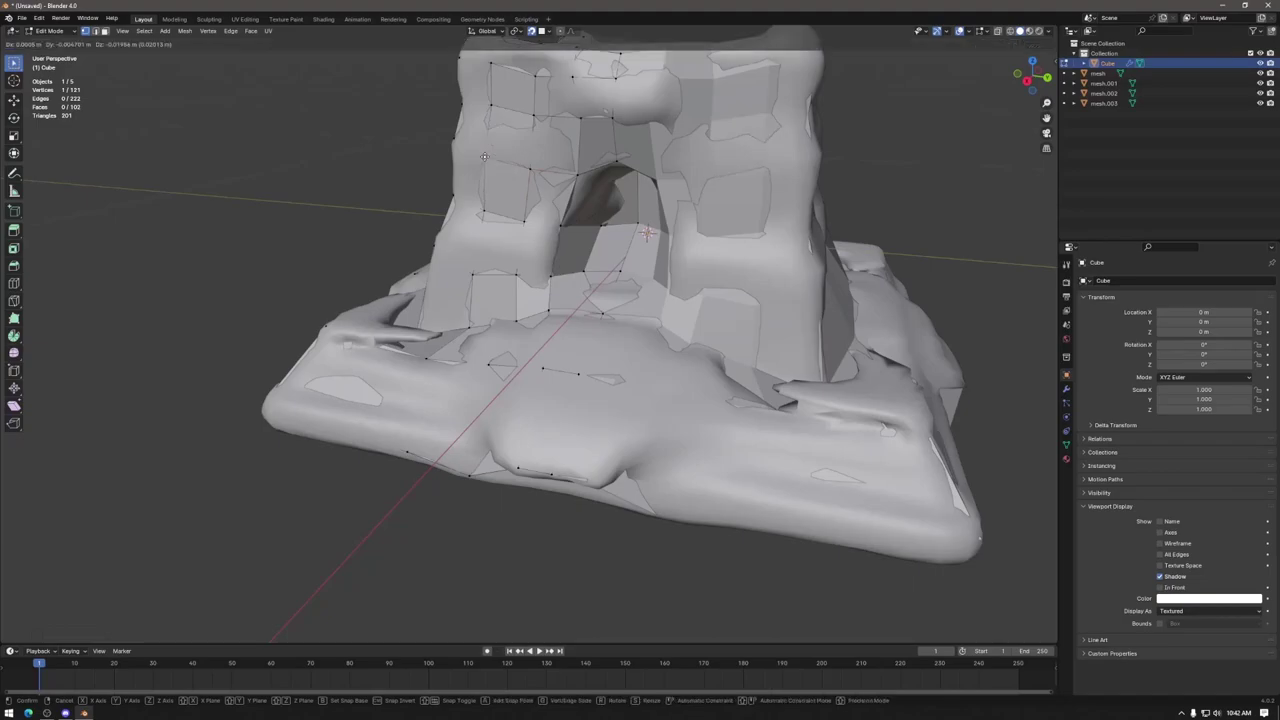
pyautogui.click(487, 157)
# Step: On the Y-axis side, reposition the base's upper and lower vertices beside the protruding block
pyautogui.moveTo(540, 242); pyautogui.dragTo(612, 426, button='middle')
pyautogui.press('g')
pyautogui.click(588, 411)
pyautogui.press('g')
pyautogui.click(648, 346)
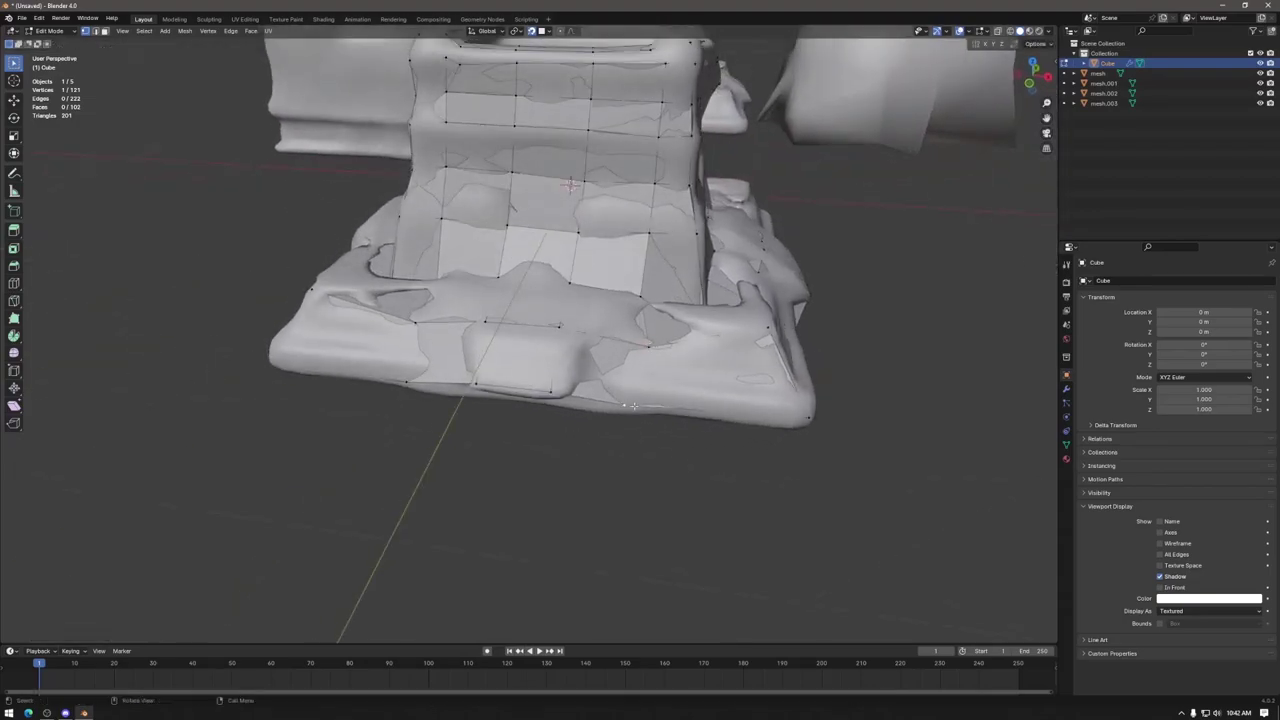
pyautogui.press('g')
pyautogui.click(619, 406)
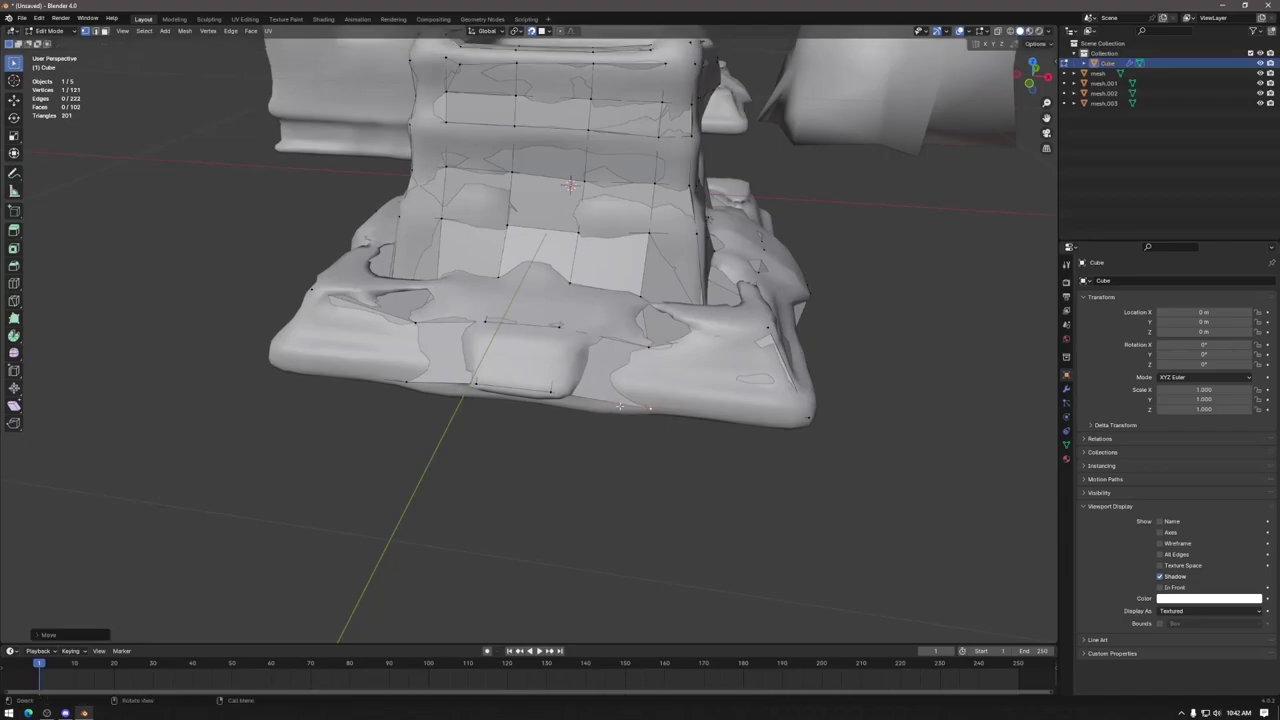
# Step: Shift the lower and upper vertices along one edge of the protruding block outward
pyautogui.press('g')
pyautogui.rightClick(561, 352)
pyautogui.press('g')
pyautogui.rightClick(561, 329)
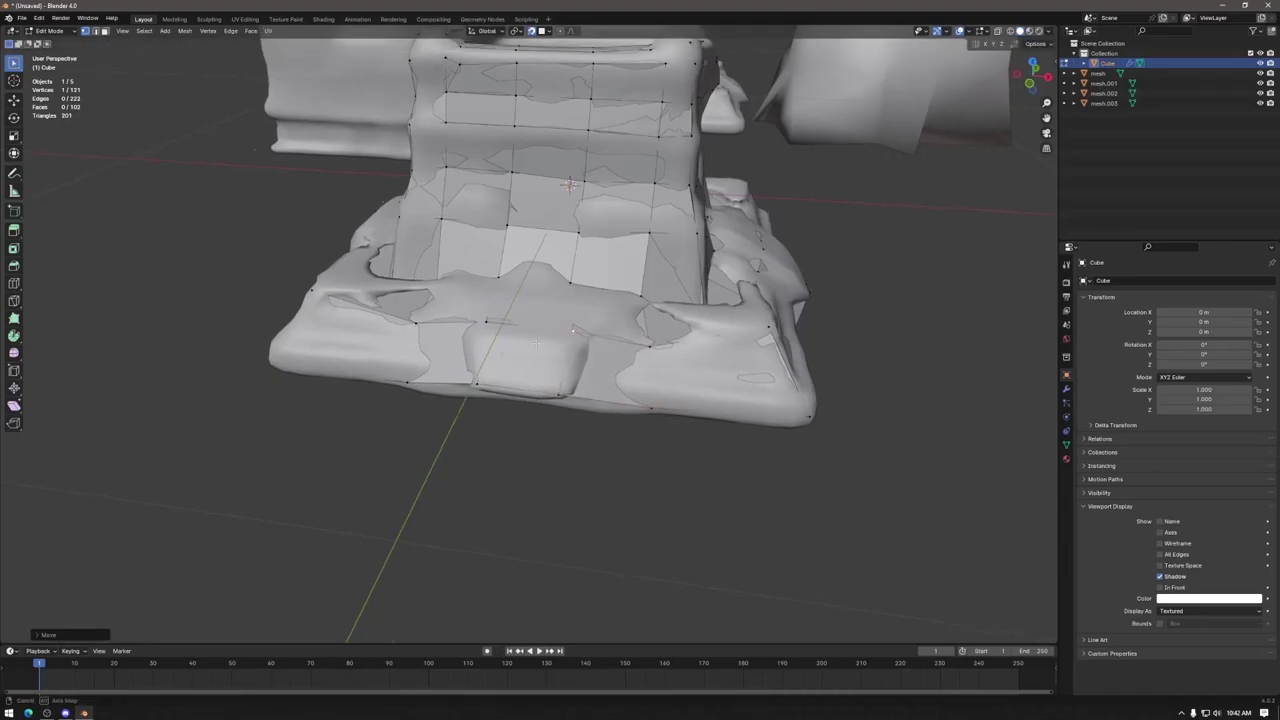
pyautogui.moveTo(561, 329); pyautogui.dragTo(558, 353, button='middle')
# Step: Move the protruding block's upper and lower corner vertices onto the reference's edges
pyautogui.press('g')
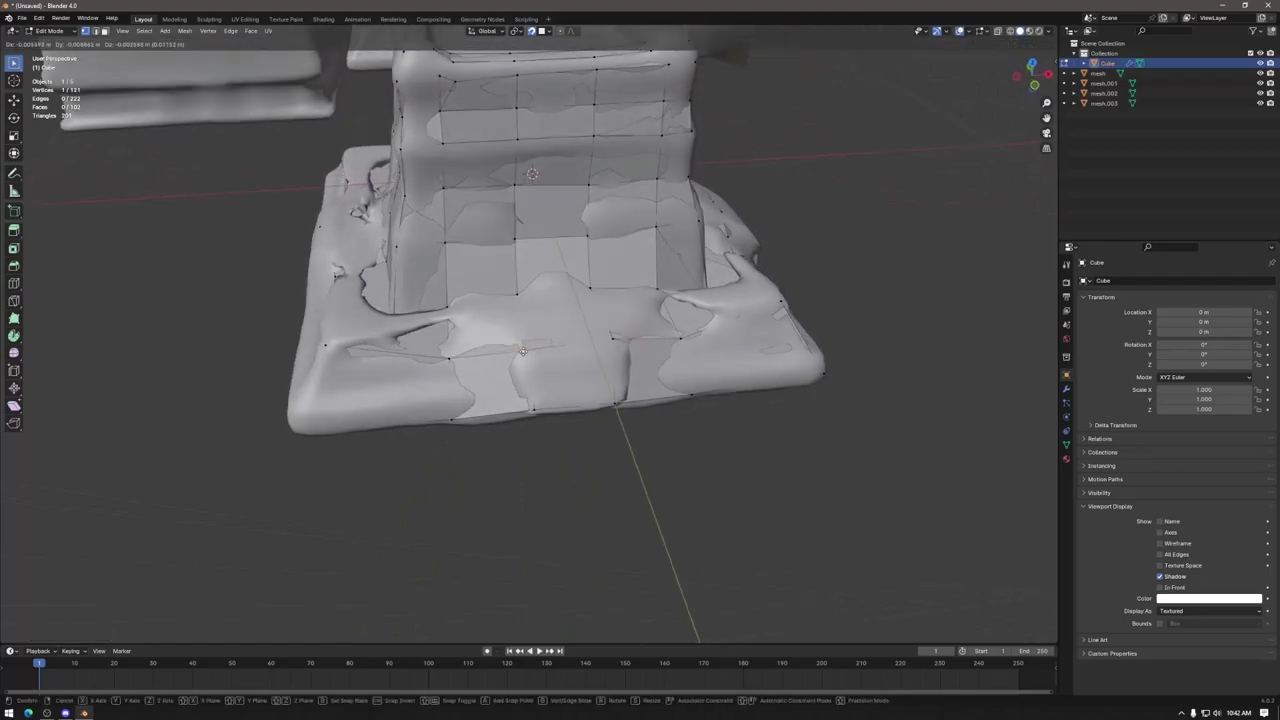
pyautogui.click(522, 352)
pyautogui.press('g')
pyautogui.click(618, 346)
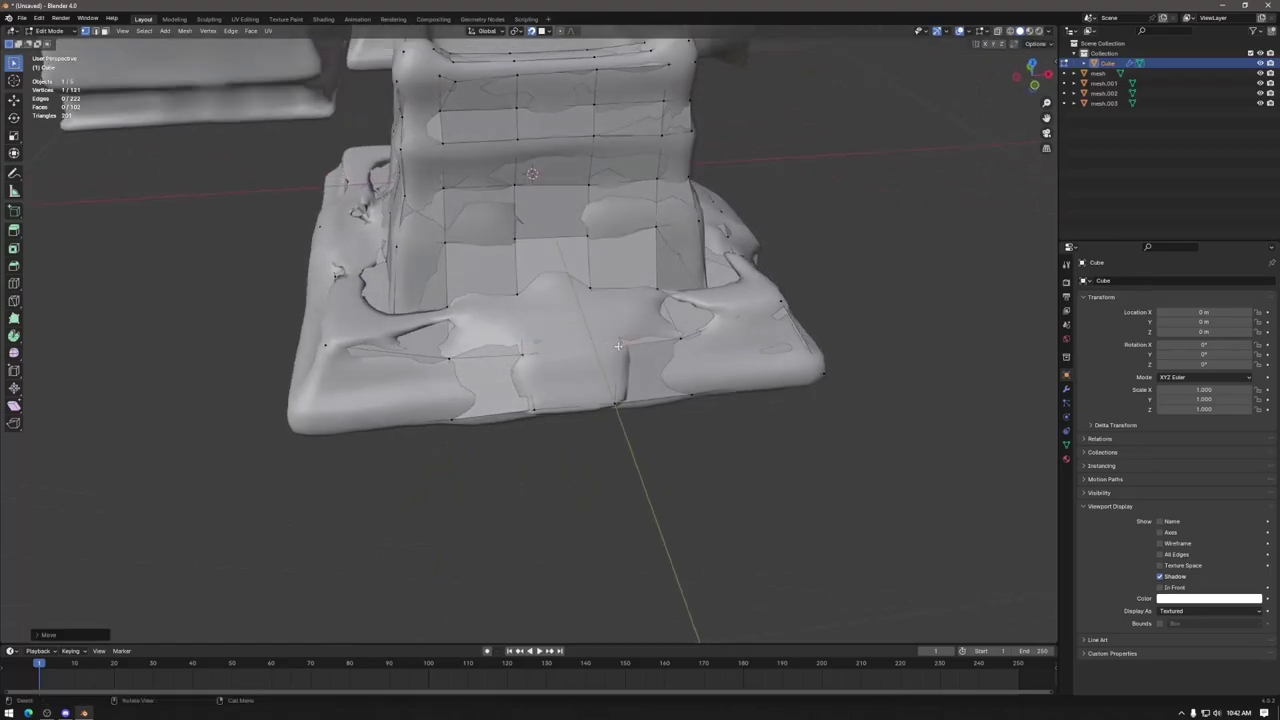
pyautogui.click(614, 404)
pyautogui.press('g')
pyautogui.click(538, 401)
pyautogui.moveTo(532, 402)
pyautogui.mouseDown(button='middle')
pyautogui.moveTo(548, 382)
pyautogui.moveTo(551, 392)
pyautogui.mouseUp(button='middle')
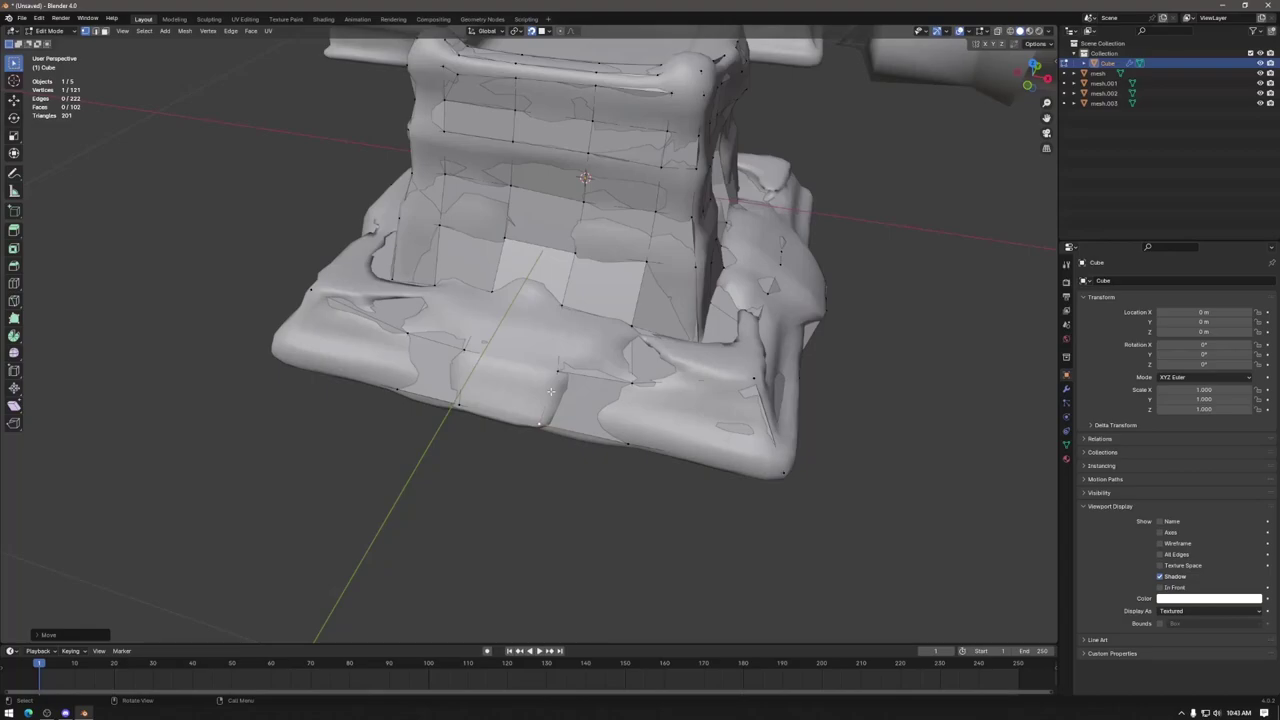
# Step: Hide the Cube mesh and examine the bare reference model from several sides
pyautogui.moveTo(537, 387); pyautogui.dragTo(837, 229, button='middle')
pyautogui.click(1261, 62)
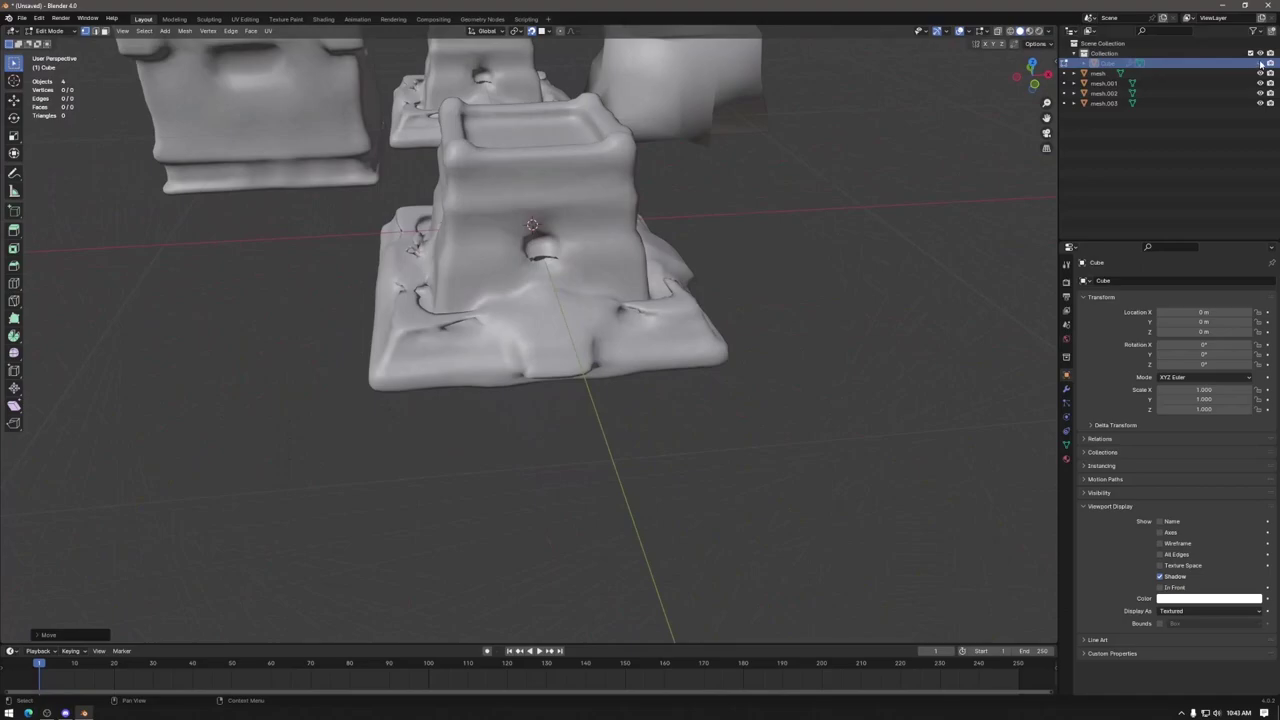
pyautogui.click(1261, 62)
pyautogui.moveTo(700, 300); pyautogui.dragTo(720, 270, button='middle')
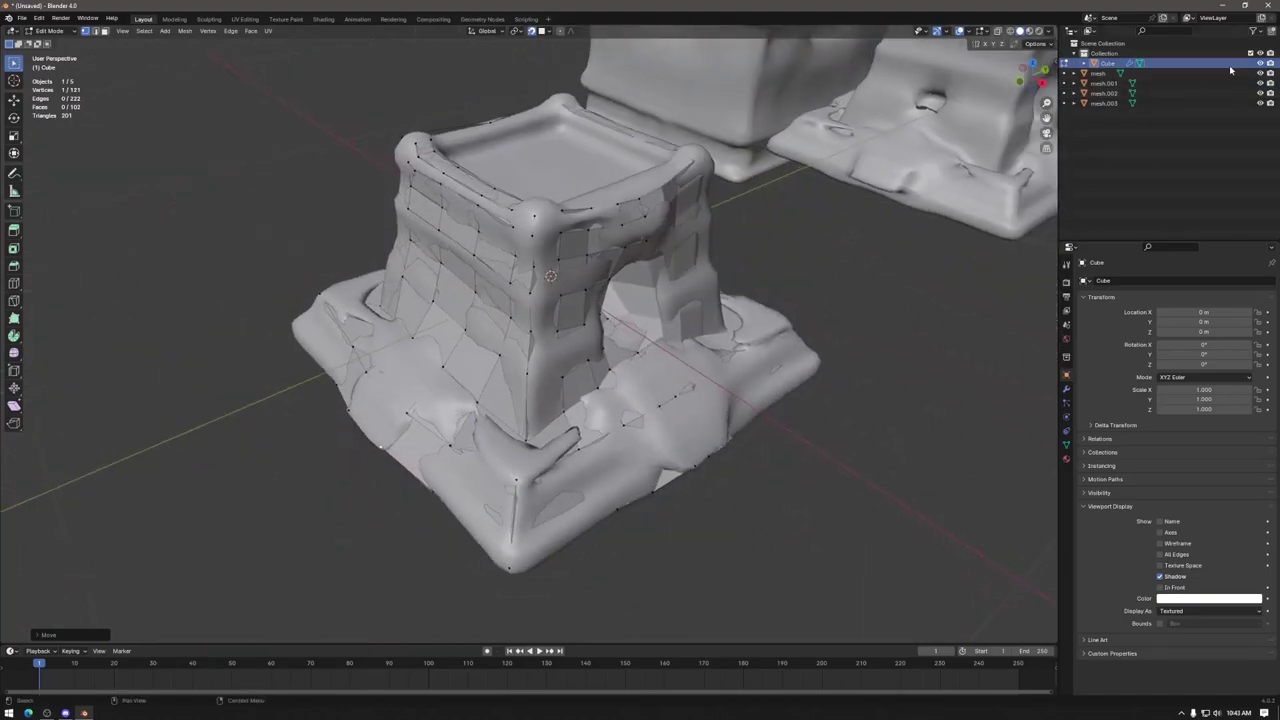
pyautogui.click(1260, 62)
pyautogui.moveTo(620, 340); pyautogui.dragTo(484, 327, button='middle')
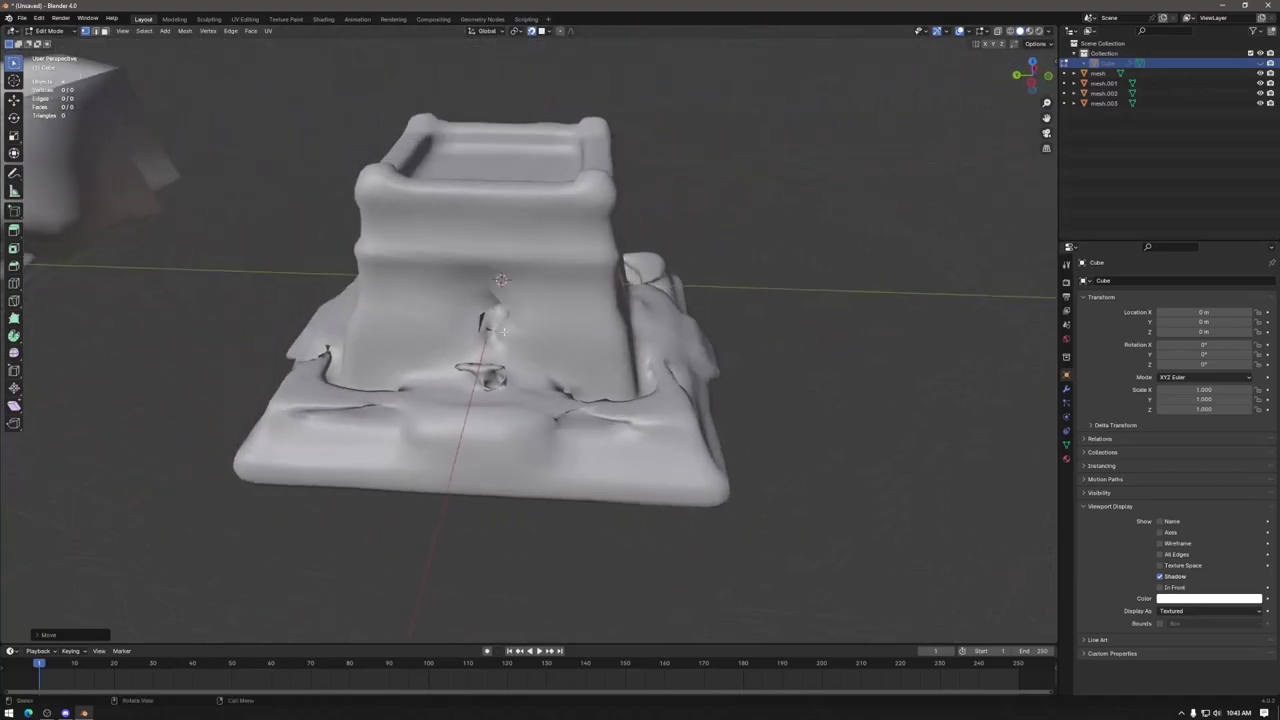
pyautogui.moveTo(652, 383); pyautogui.dragTo(560, 383, button='middle')
pyautogui.moveTo(548, 316); pyautogui.dragTo(490, 318, button='middle')
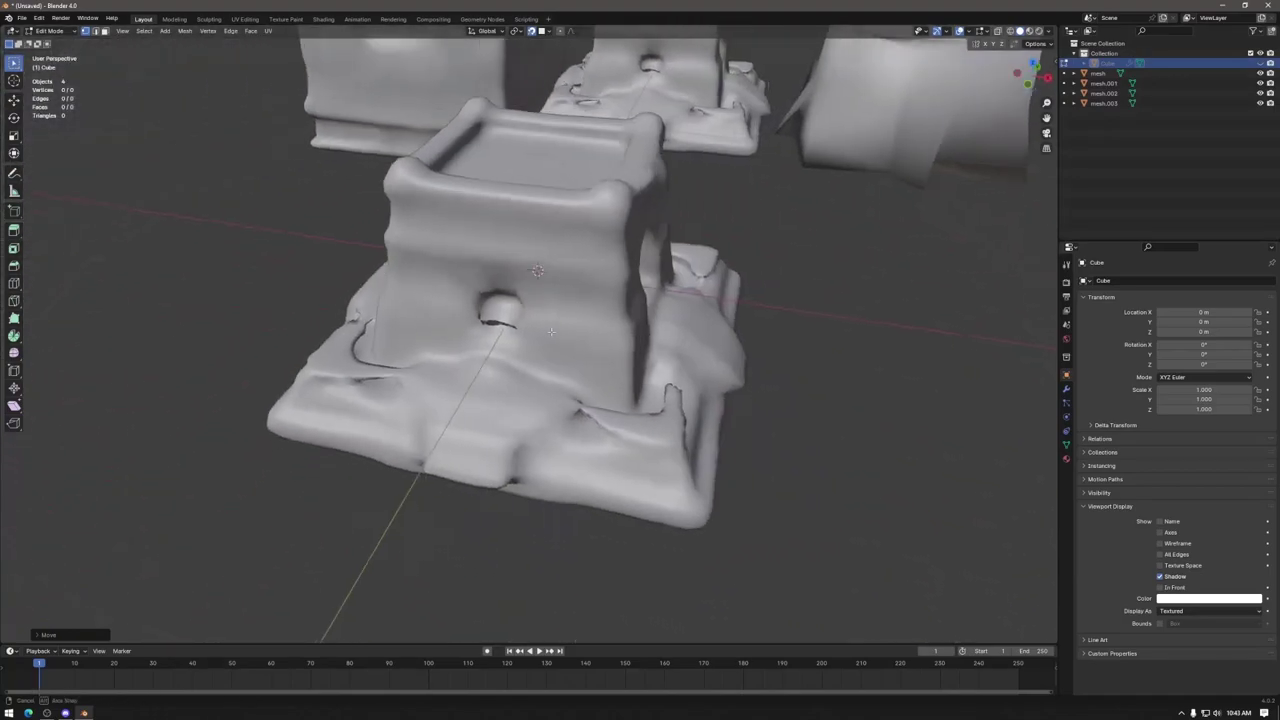
# Step: Switch the viewport to textured Material Preview shading and examine the reference building's doorways, stairs and base
pyautogui.click(1029, 31)
pyautogui.moveTo(570, 340)
pyautogui.mouseDown(button='middle')
pyautogui.moveTo(486, 338)
pyautogui.moveTo(521, 380)
pyautogui.moveTo(517, 441)
pyautogui.moveTo(475, 306)
pyautogui.moveTo(539, 300)
pyautogui.mouseUp(button='middle')
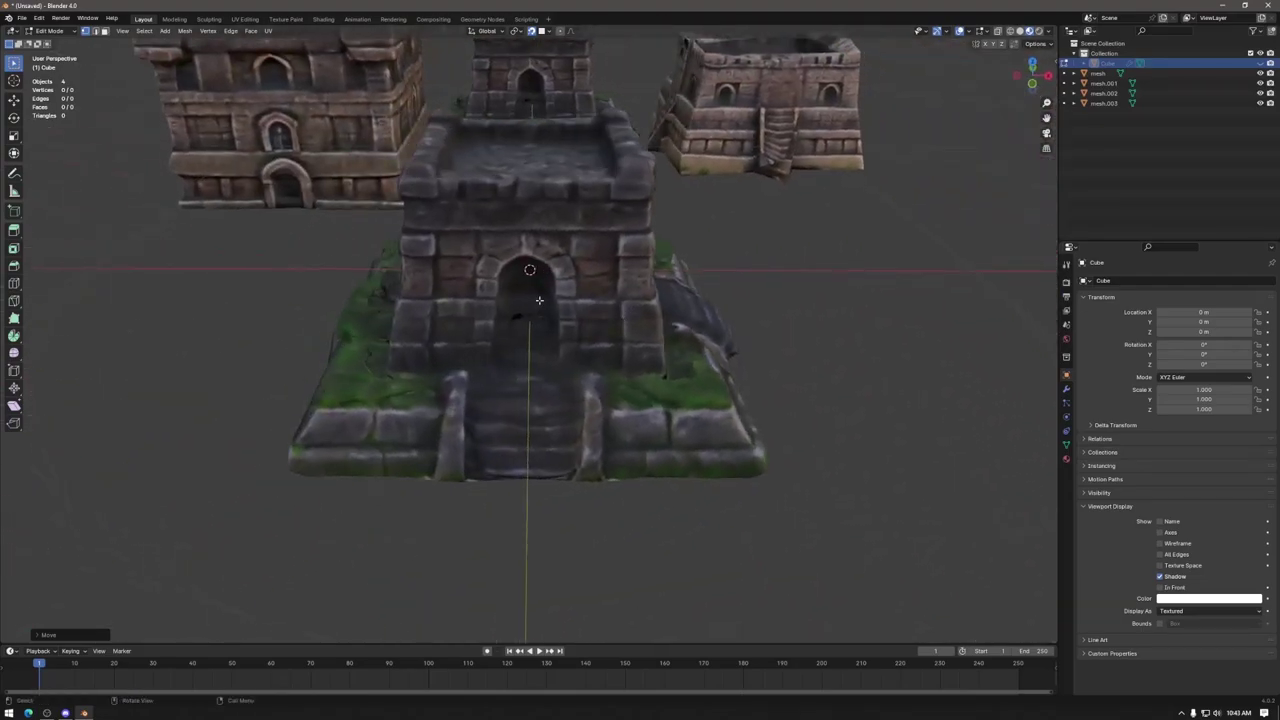
pyautogui.moveTo(670, 341); pyautogui.dragTo(684, 379, button='middle')
pyautogui.moveTo(587, 327); pyautogui.dragTo(523, 251, button='middle')
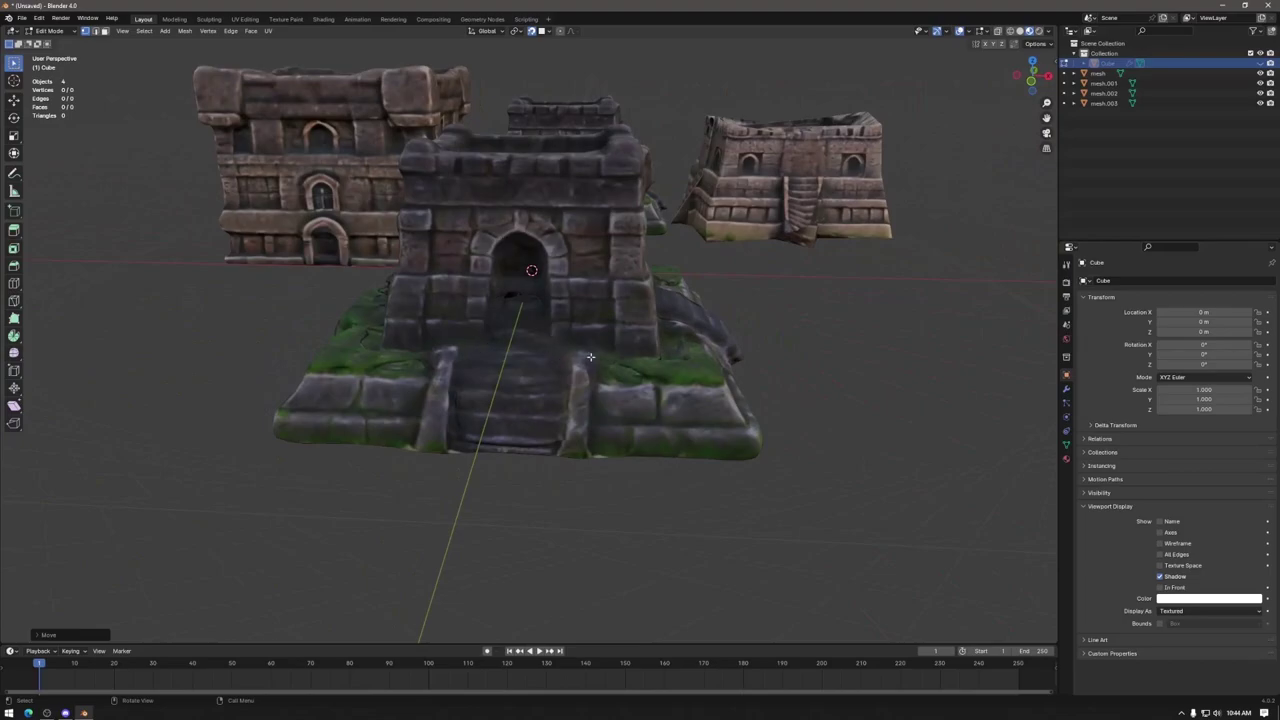
pyautogui.moveTo(612, 355); pyautogui.dragTo(589, 298, button='middle')
pyautogui.moveTo(512, 325); pyautogui.dragTo(767, 291, button='middle')
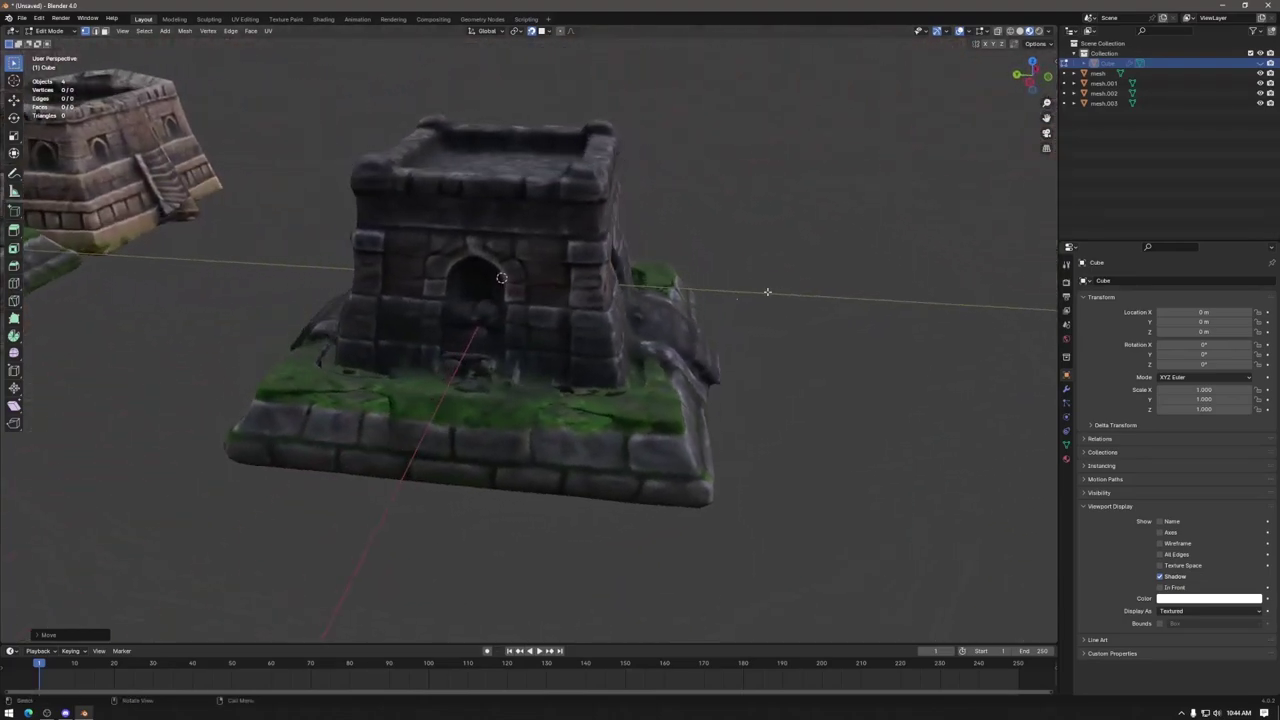
pyautogui.moveTo(460, 307); pyautogui.dragTo(484, 333, button='middle')
pyautogui.moveTo(740, 343); pyautogui.dragTo(520, 300, button='middle')
# Step: Show the Cube mesh again and lower the doorway arch's top centre vertex along Z to flatten the lintel
pyautogui.scroll(6, 575, 238)
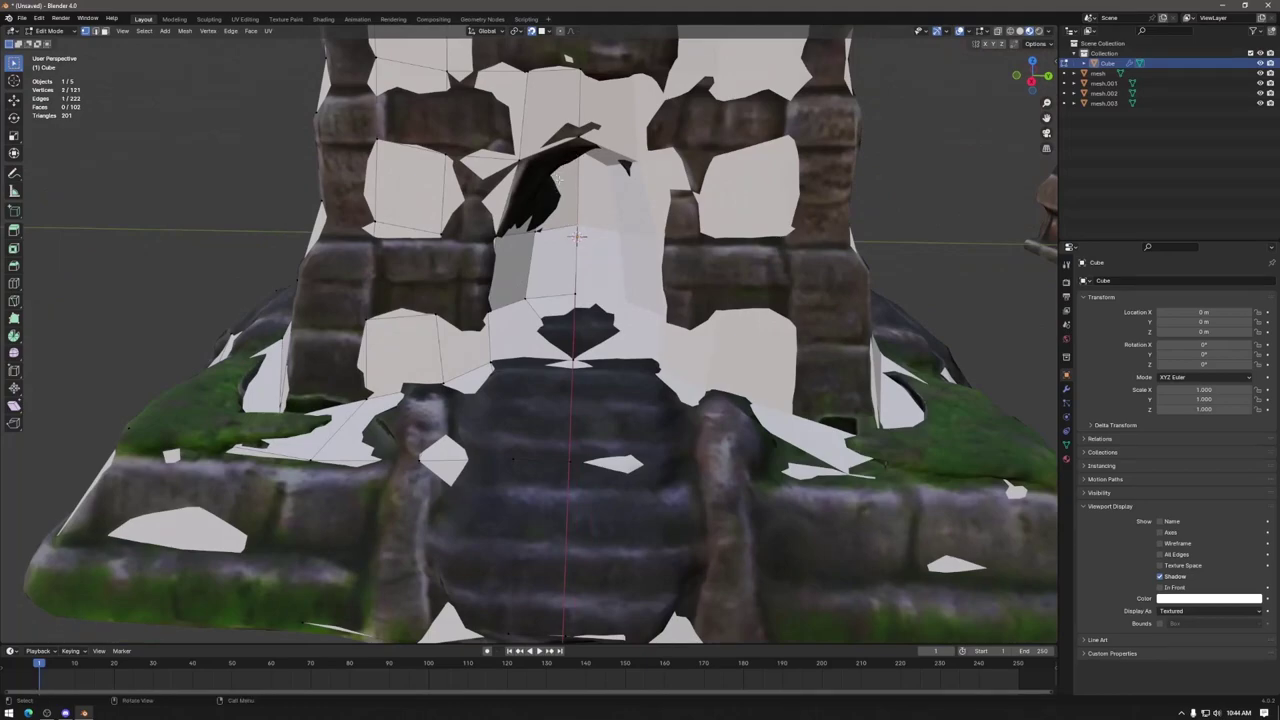
pyautogui.click(577, 142)
pyautogui.hotkey('alt', 'a')
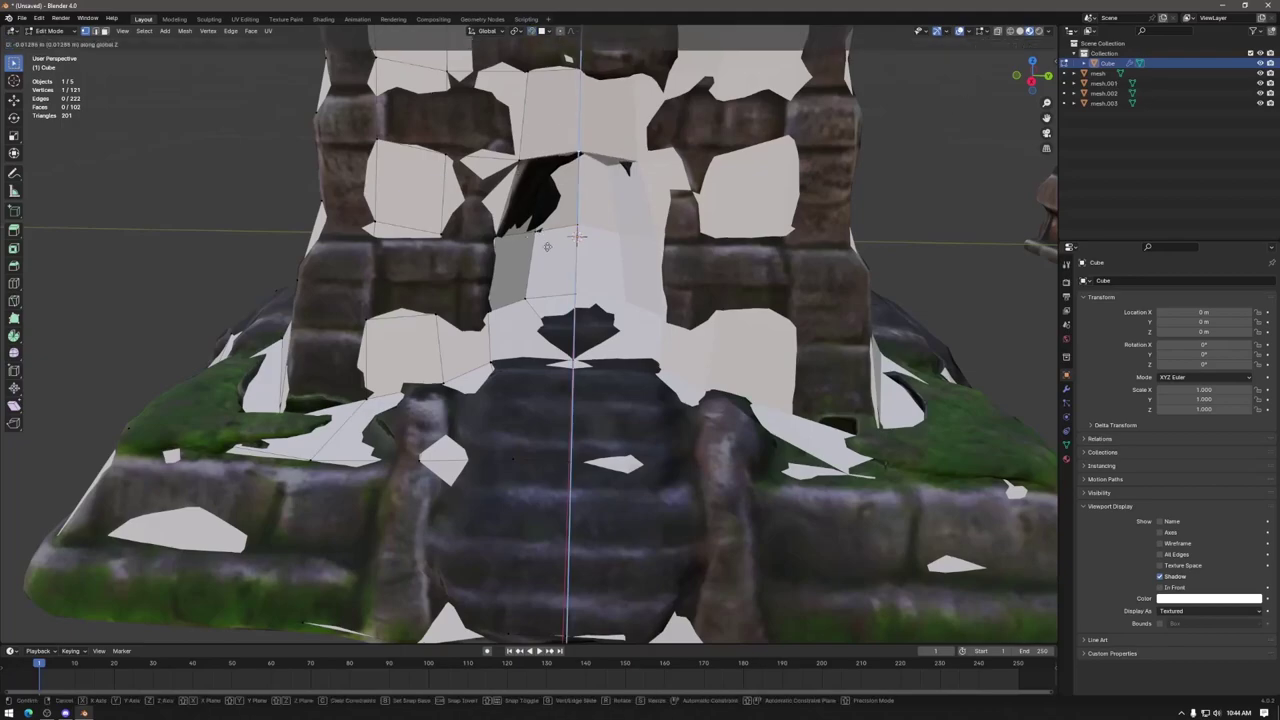
pyautogui.moveTo(577, 236); pyautogui.dragTo(573, 158, button='middle')
pyautogui.click(573, 158)
# Step: Select the recessed faces inside the doorway and delete them
pyautogui.keyDown('shift'); pyautogui.click(558, 118); pyautogui.keyUp('shift')
pyautogui.keyDown('shift'); pyautogui.click(540, 148); pyautogui.keyUp('shift')
pyautogui.keyDown('shift'); pyautogui.click(520, 232); pyautogui.keyUp('shift')
pyautogui.keyDown('shift'); pyautogui.click(555, 225); pyautogui.keyUp('shift')
pyautogui.keyDown('shift'); pyautogui.click(545, 255); pyautogui.keyUp('shift')
pyautogui.keyDown('shift'); pyautogui.click(570, 278); pyautogui.keyUp('shift')
pyautogui.moveTo(570, 278); pyautogui.dragTo(595, 310, button='middle')
pyautogui.press('x')
pyautogui.click(626, 333)
# Step: Add two flat quads down the doorway opening, from the lintel to just above the threshold
pyautogui.press('1')
pyautogui.click(528, 186)
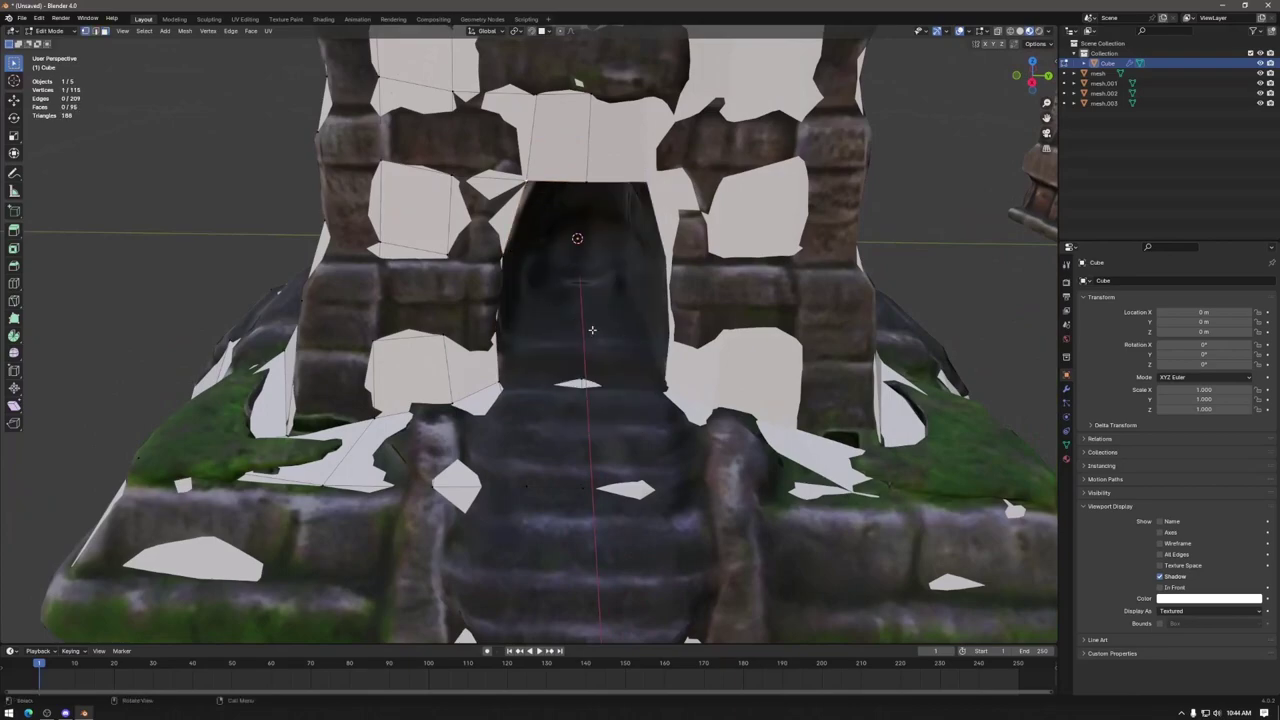
pyautogui.press('g')
pyautogui.click(499, 262)
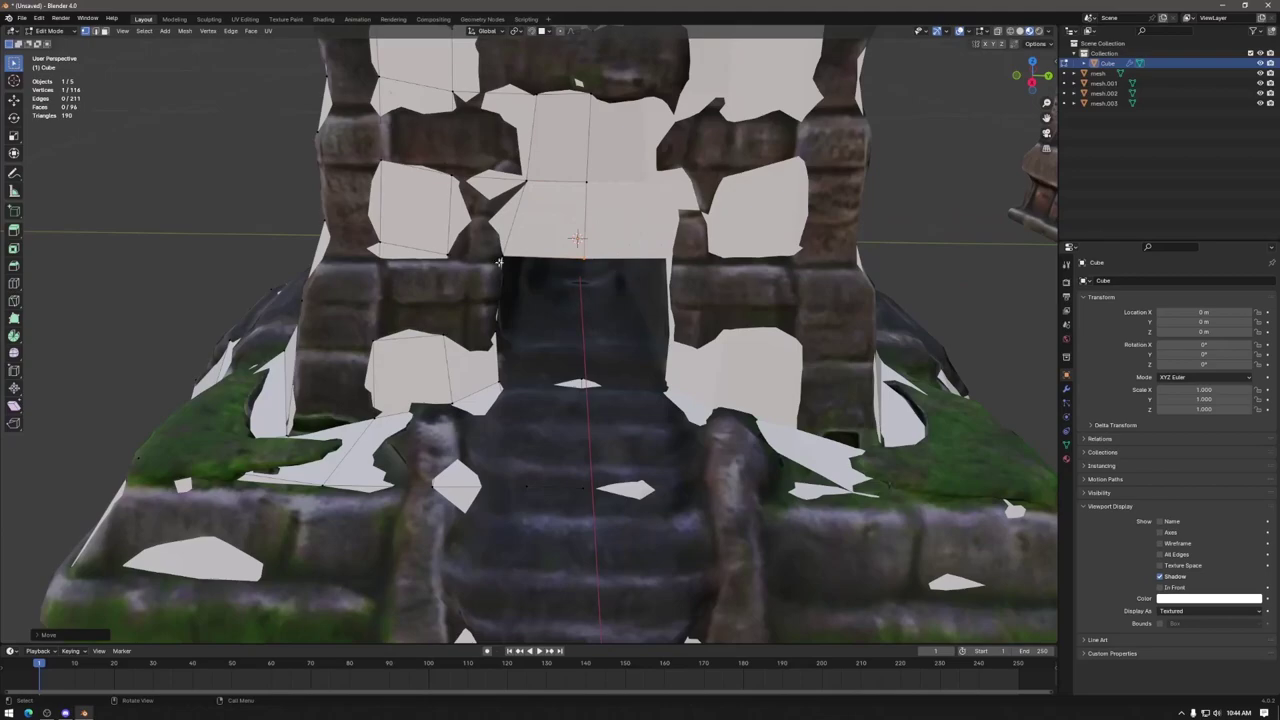
pyautogui.press('e')
pyautogui.click(557, 340)
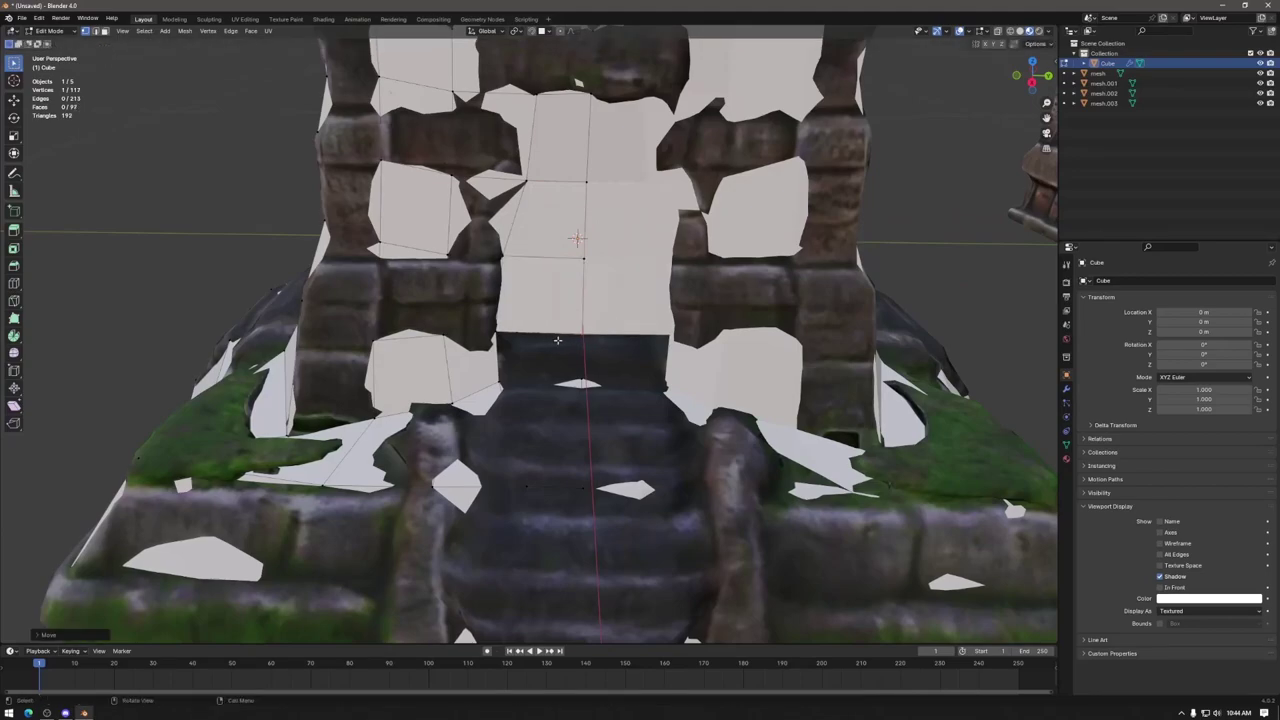
# Step: Fill the gap between the doorway panel's lower edge and the threshold with a quad, hiding the reference meshes while working
pyautogui.moveTo(557, 340); pyautogui.dragTo(553, 412, button='middle')
pyautogui.press('2')
pyautogui.keyDown('alt'); pyautogui.click(529, 420); pyautogui.keyUp('alt')
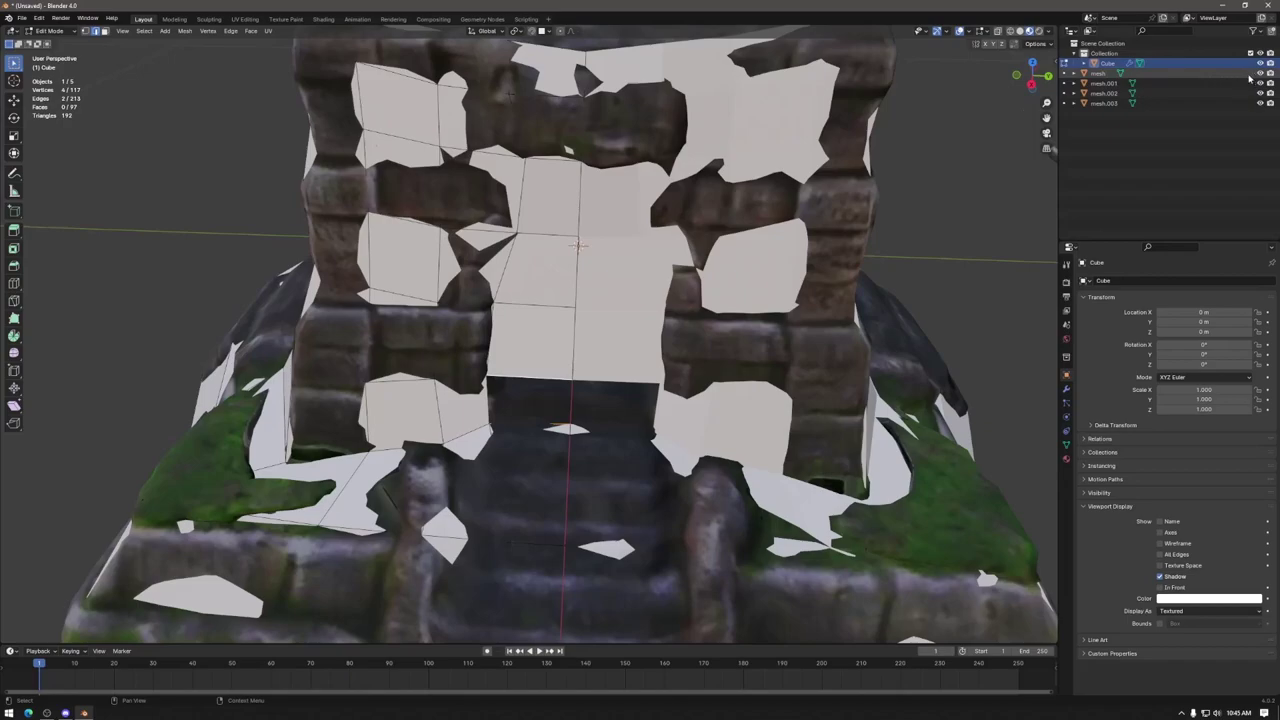
pyautogui.moveTo(1260, 73); pyautogui.dragTo(1260, 103)
pyautogui.moveTo(560, 350)
pyautogui.mouseDown(button='middle')
pyautogui.moveTo(540, 330)
pyautogui.moveTo(549, 342)
pyautogui.mouseUp(button='middle')
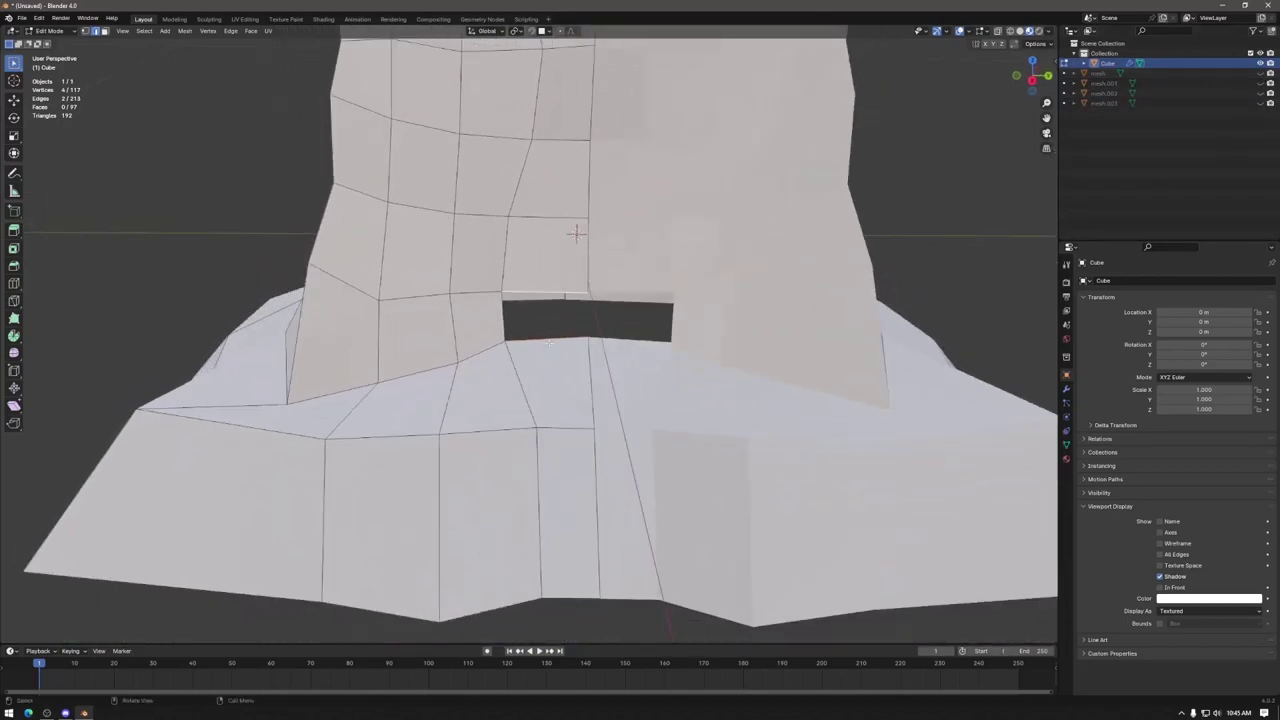
pyautogui.press('f')
pyautogui.moveTo(630, 341); pyautogui.dragTo(585, 325, button='middle')
pyautogui.scroll(-3, 585, 325)
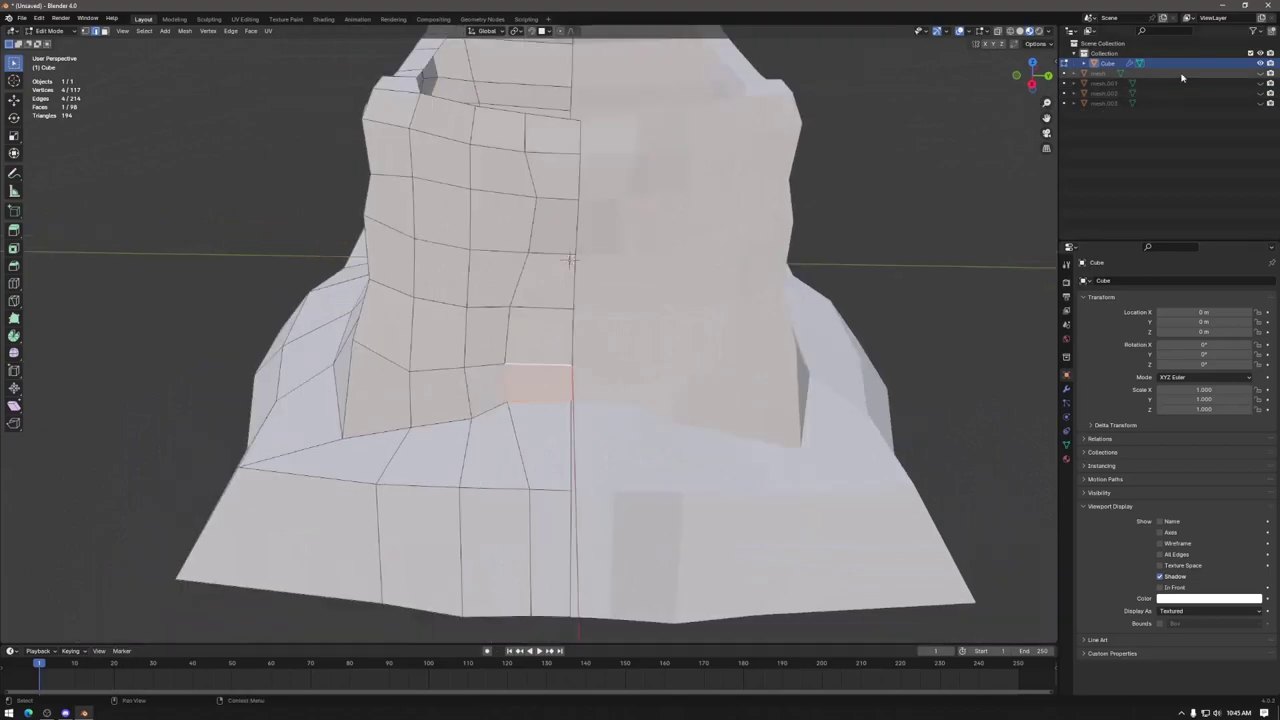
pyautogui.moveTo(1260, 73); pyautogui.dragTo(1260, 103)
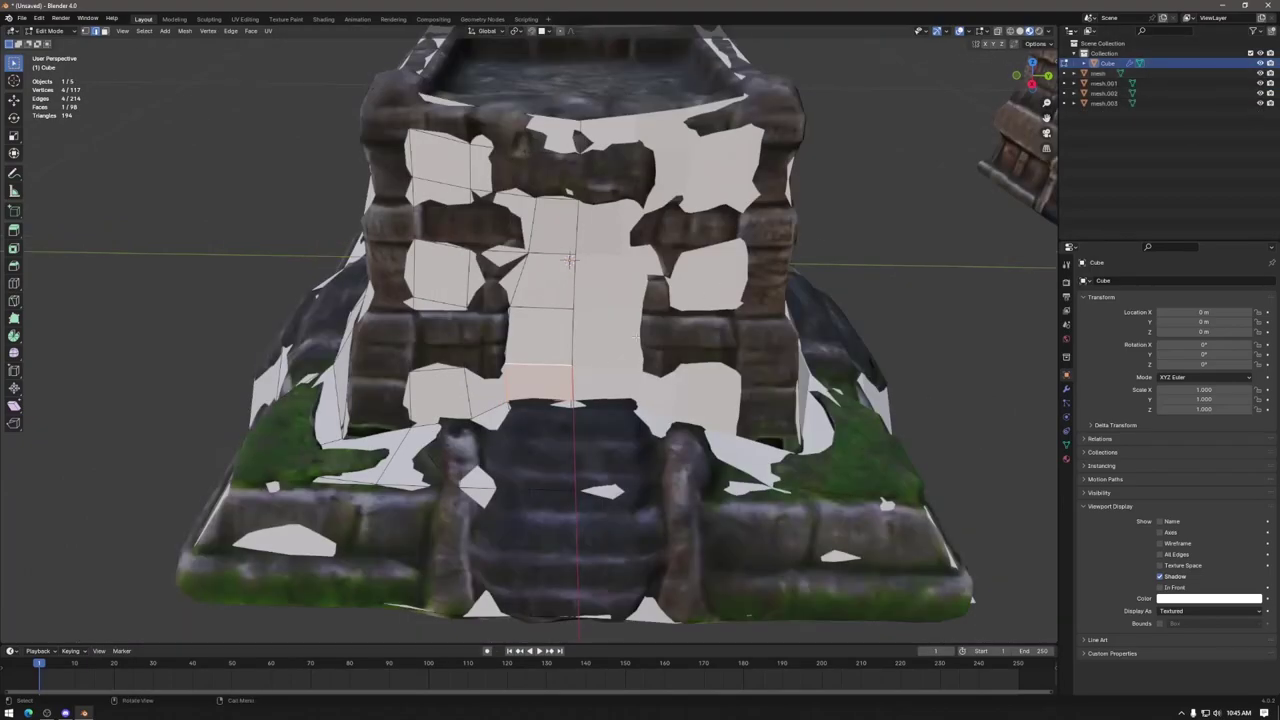
# Step: Compare the low-poly mesh with the reference building in Object Mode, and isolate the Cube mesh for editing
pyautogui.moveTo(529, 300); pyautogui.dragTo(638, 369, button='middle')
pyautogui.press('Tab')
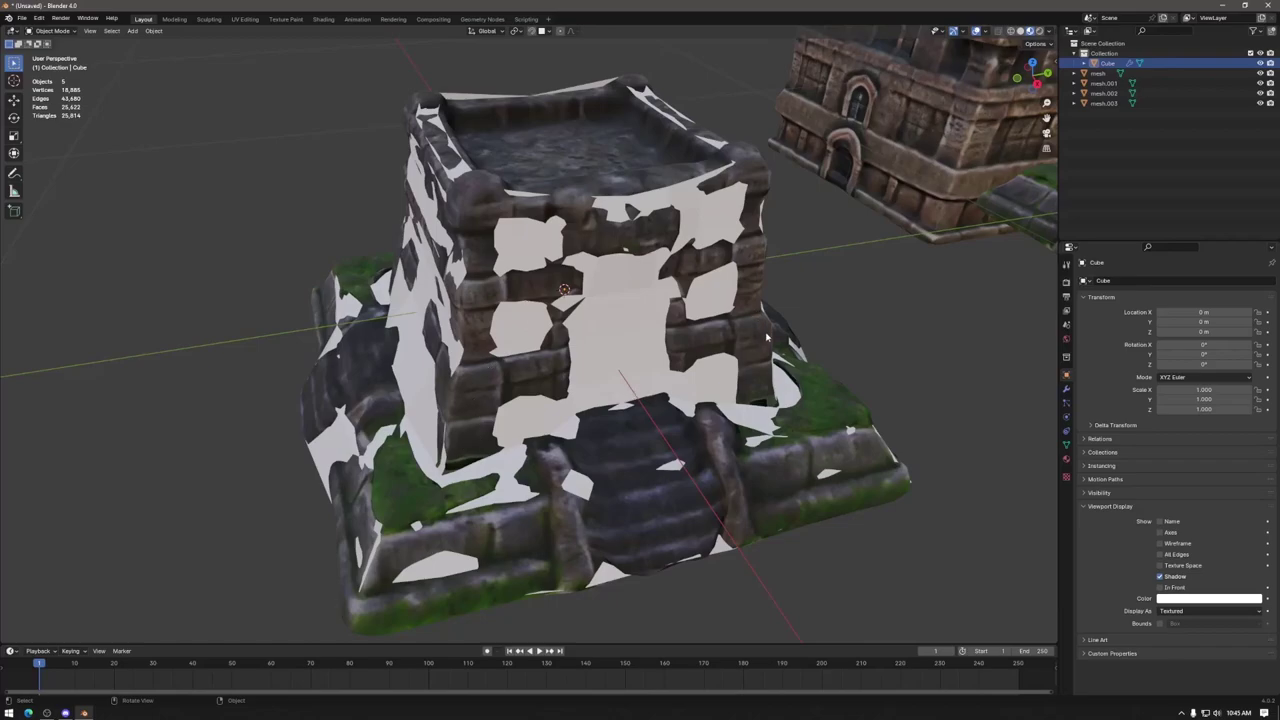
pyautogui.moveTo(622, 404); pyautogui.dragTo(621, 415, button='middle')
pyautogui.moveTo(754, 411); pyautogui.dragTo(713, 416, button='middle')
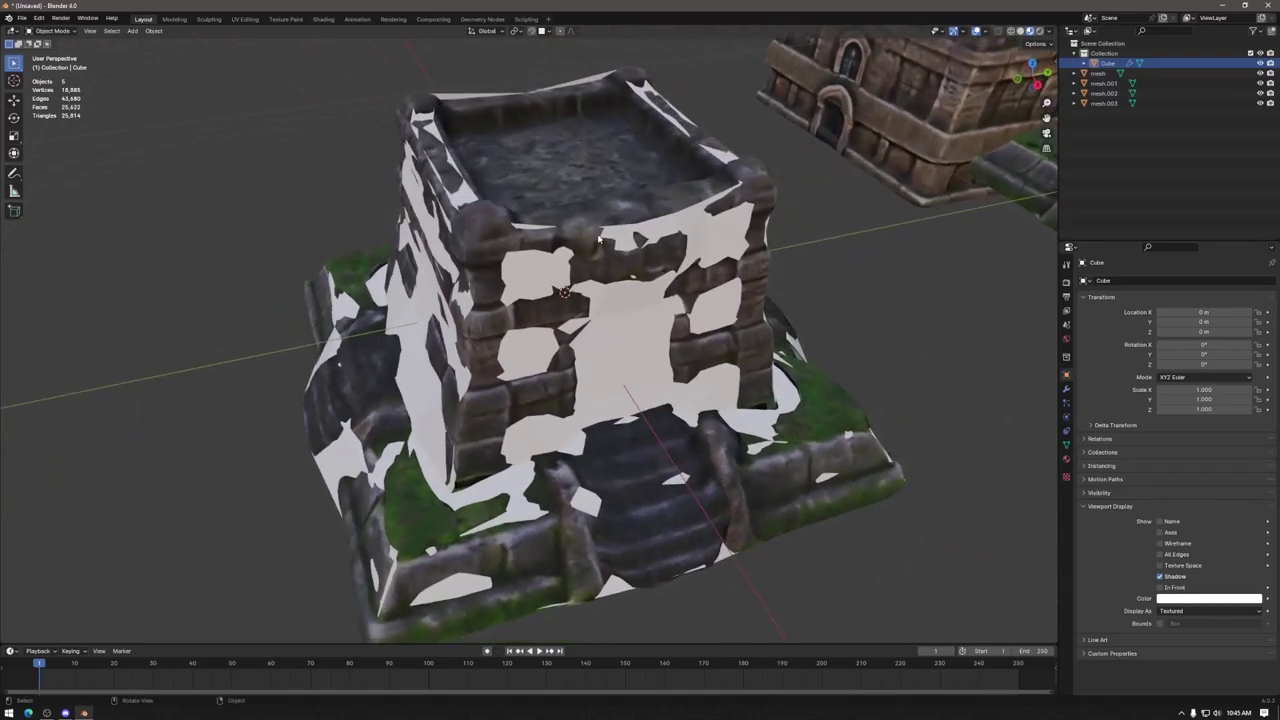
pyautogui.moveTo(562, 241); pyautogui.dragTo(605, 320, button='middle')
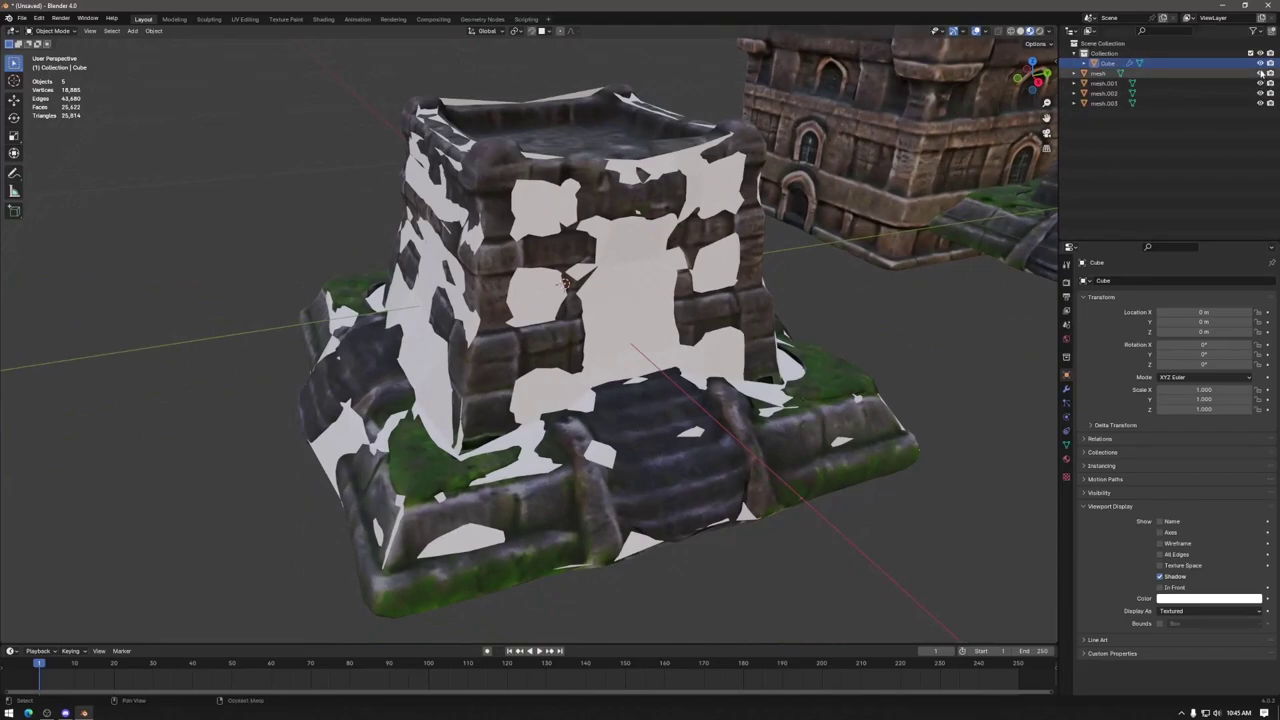
pyautogui.hotkey('shift', 'h')
pyautogui.press('Tab')
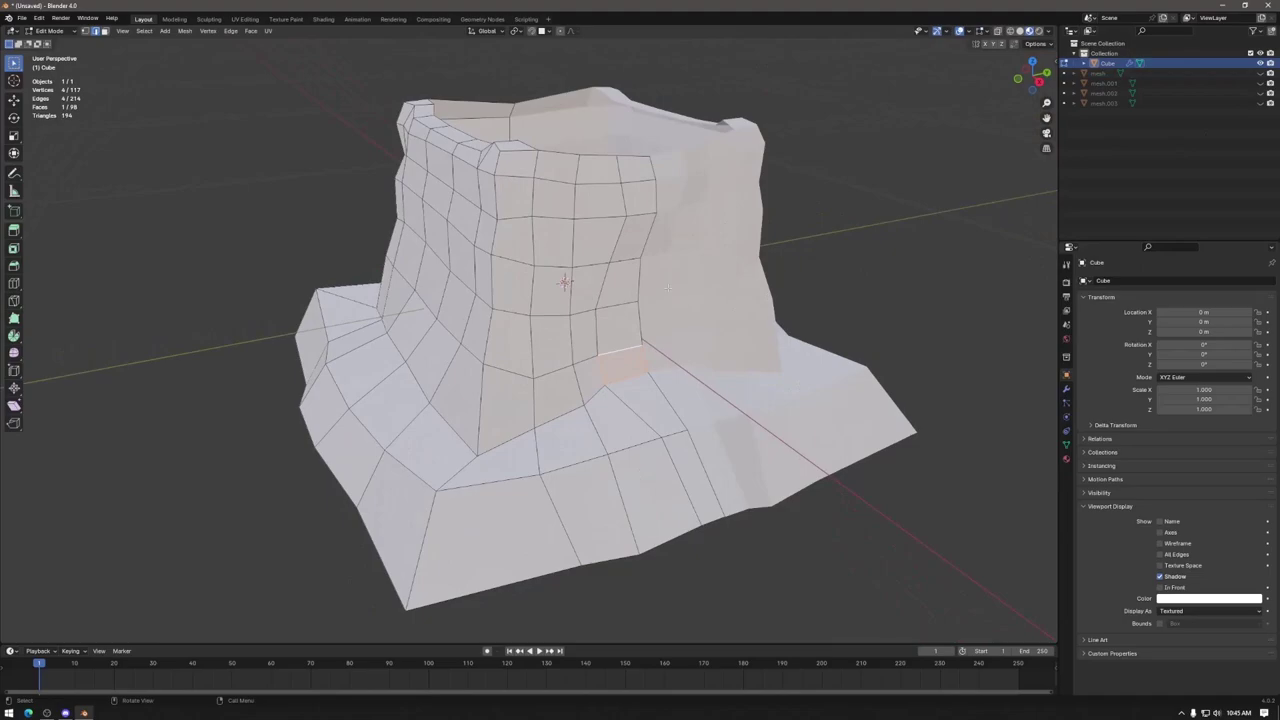
# Step: Dissolve alternate horizontal edge loops around the walls and the vertical loops through the middle of the side wall
pyautogui.keyDown('alt'); pyautogui.click(596, 220); pyautogui.keyUp('alt')
pyautogui.moveTo(596, 220); pyautogui.dragTo(540, 257, button='middle')
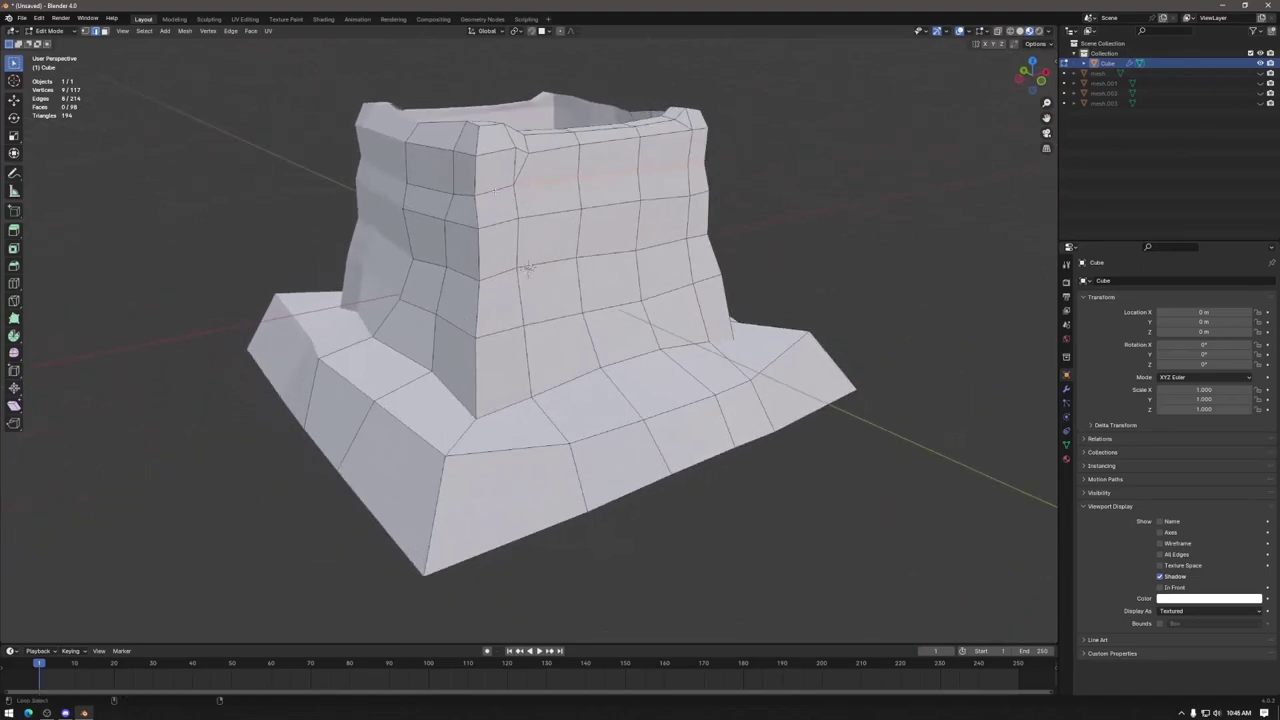
pyautogui.keyDown('alt'); pyautogui.keyDown('shift'); pyautogui.click(556, 215); pyautogui.keyUp('shift'); pyautogui.keyUp('alt')
pyautogui.keyDown('alt'); pyautogui.keyDown('shift'); pyautogui.click(585, 305); pyautogui.keyUp('shift'); pyautogui.keyUp('alt')
pyautogui.moveTo(585, 305); pyautogui.dragTo(600, 322, button='middle')
pyautogui.keyDown('alt'); pyautogui.keyDown('shift'); pyautogui.click(596, 317); pyautogui.keyUp('shift'); pyautogui.keyUp('alt')
pyautogui.keyDown('alt'); pyautogui.keyDown('shift'); pyautogui.click(520, 330); pyautogui.keyUp('shift'); pyautogui.keyUp('alt')
pyautogui.moveTo(520, 330); pyautogui.dragTo(576, 356, button='middle')
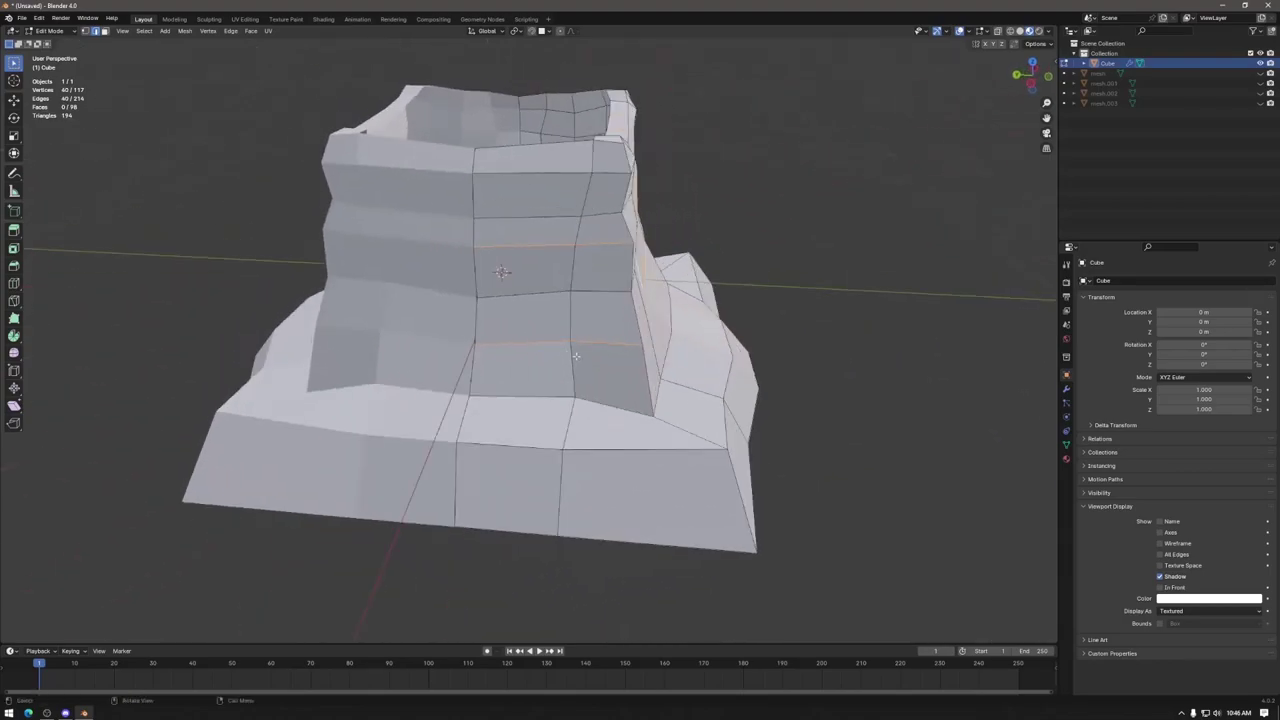
pyautogui.moveTo(738, 390); pyautogui.dragTo(845, 455, button='middle')
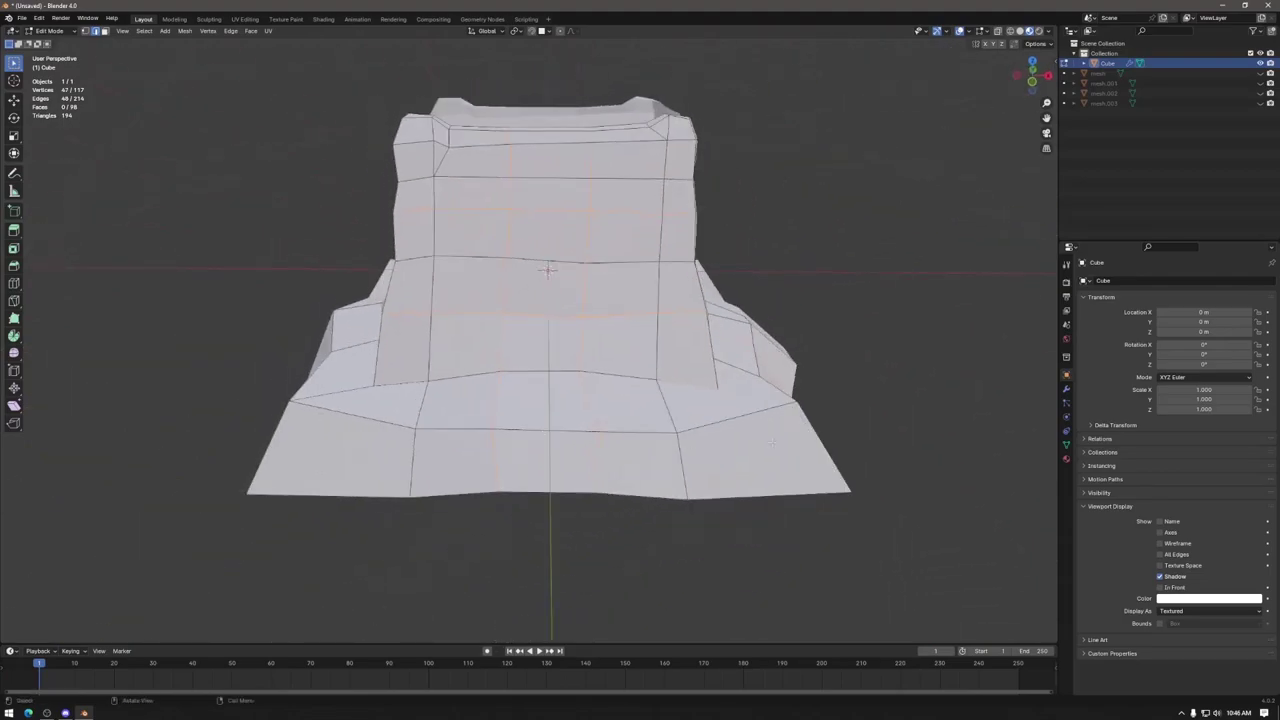
pyautogui.press('x')
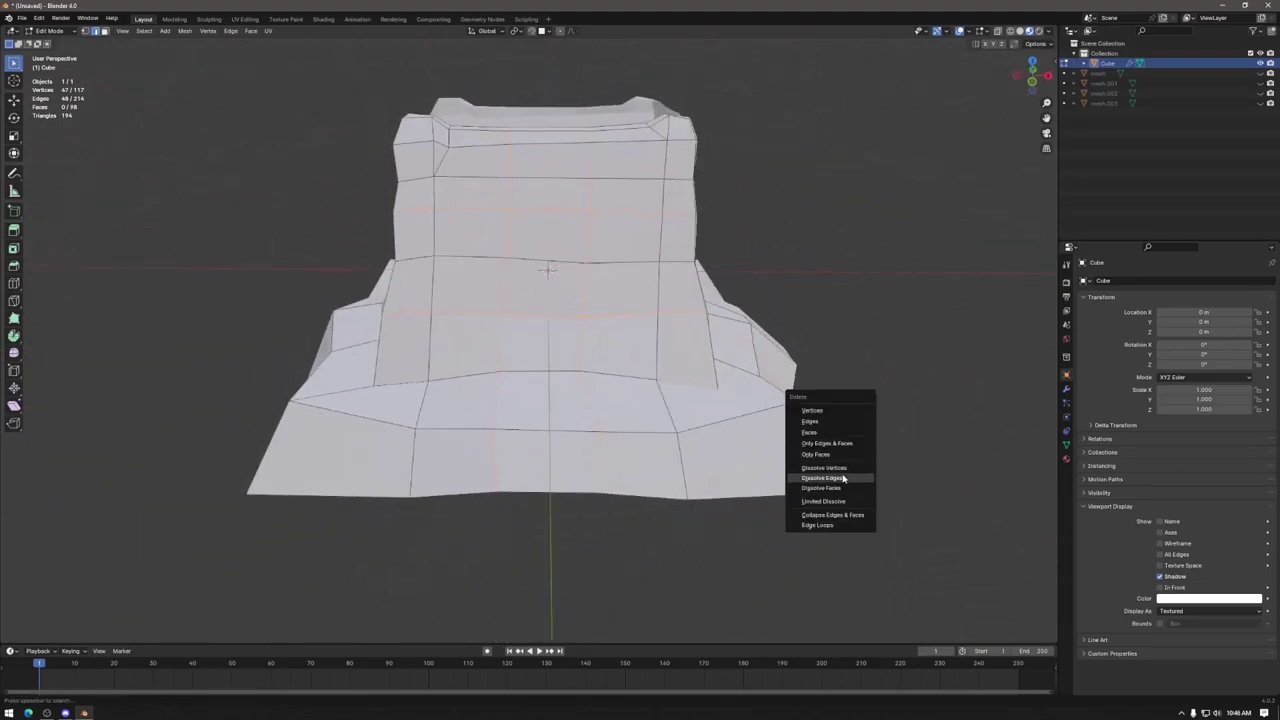
pyautogui.click(845, 478)
pyautogui.moveTo(845, 478); pyautogui.dragTo(652, 386, button='middle')
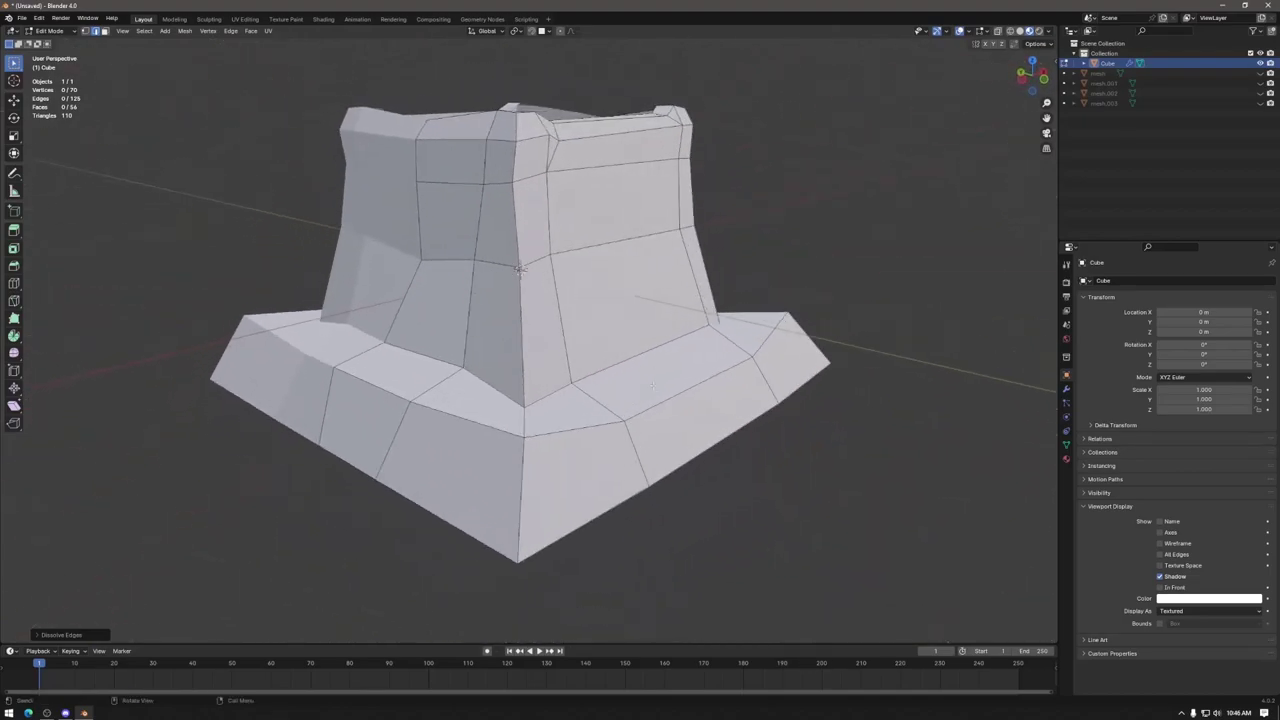
# Step: Dissolve the remaining horizontal edge loop at mid-height around the walls
pyautogui.moveTo(650, 277)
pyautogui.mouseDown(button='middle')
pyautogui.moveTo(700, 275)
pyautogui.moveTo(640, 270)
pyautogui.mouseUp(button='middle')
pyautogui.keyDown('alt'); pyautogui.click(500, 244); pyautogui.keyUp('alt')
pyautogui.press('x')
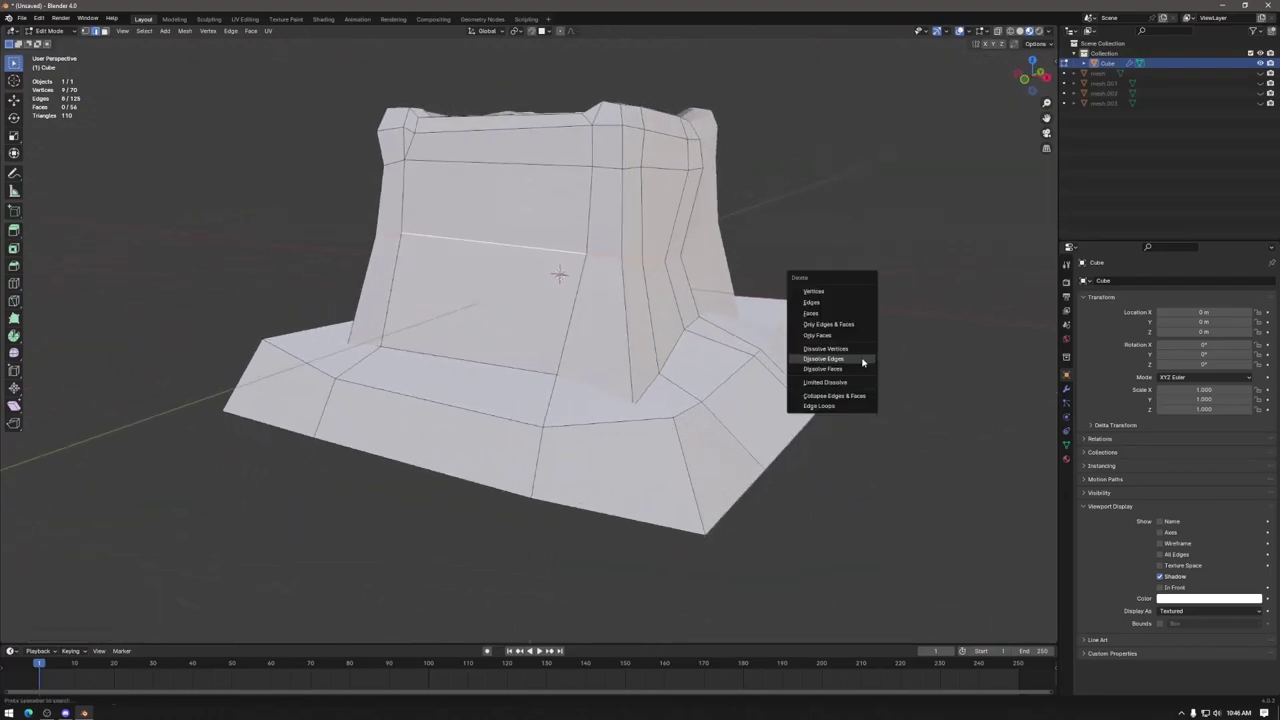
pyautogui.click(862, 362)
pyautogui.moveTo(680, 400); pyautogui.dragTo(580, 450, button='middle')
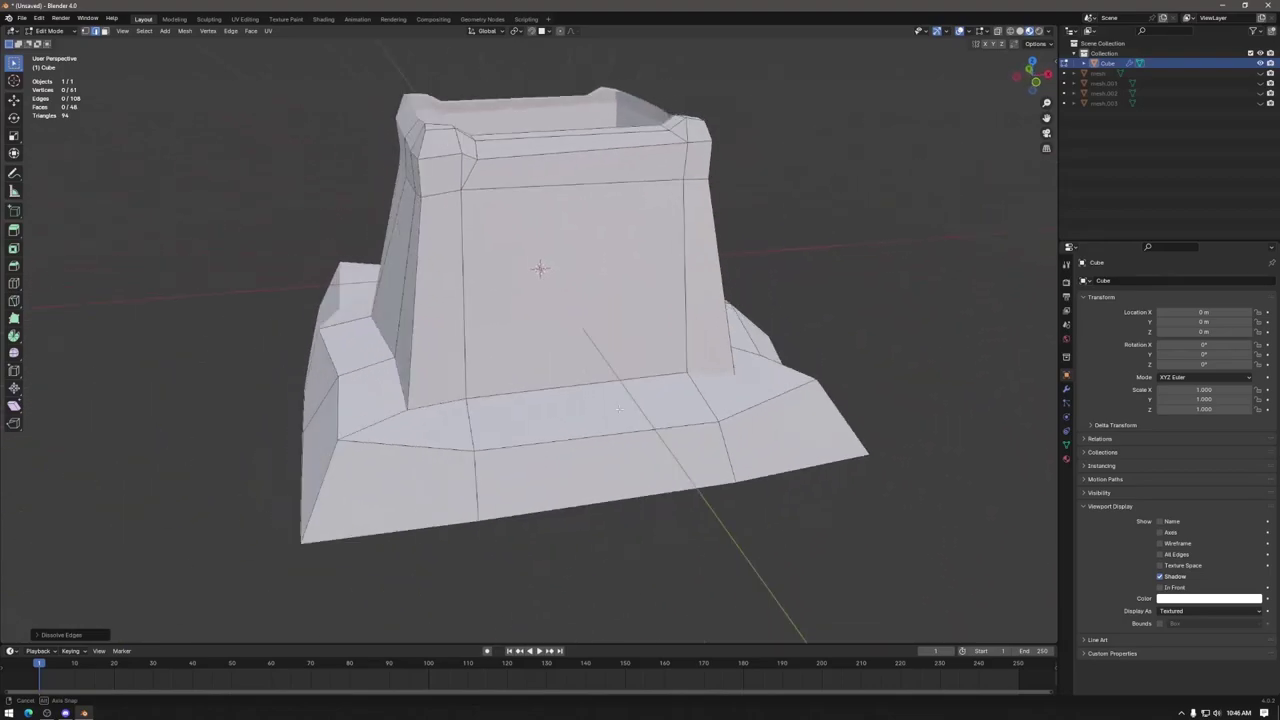
# Step: Inspect the simplified silhouette from a distance and undo the edge-loop dissolves
pyautogui.scroll(-5, 629, 483)
pyautogui.scroll(-2, 634, 508)
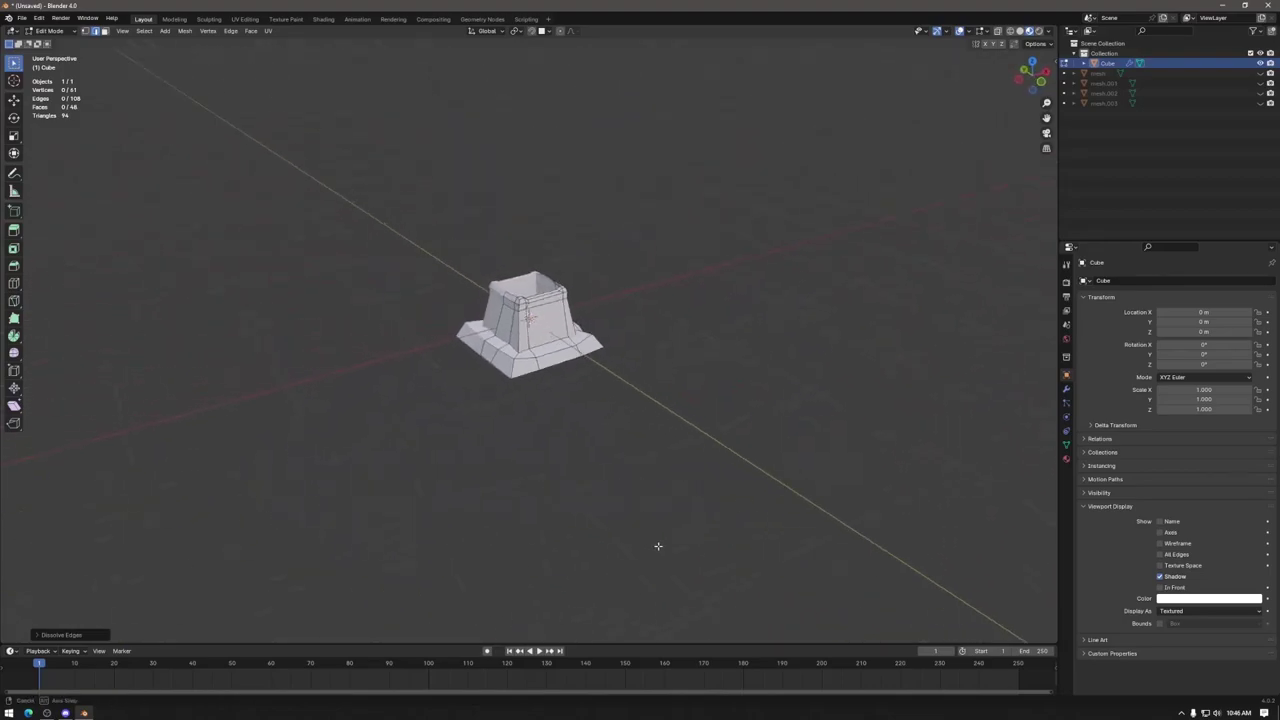
pyautogui.scroll(4, 625, 515)
pyautogui.scroll(2, 625, 515)
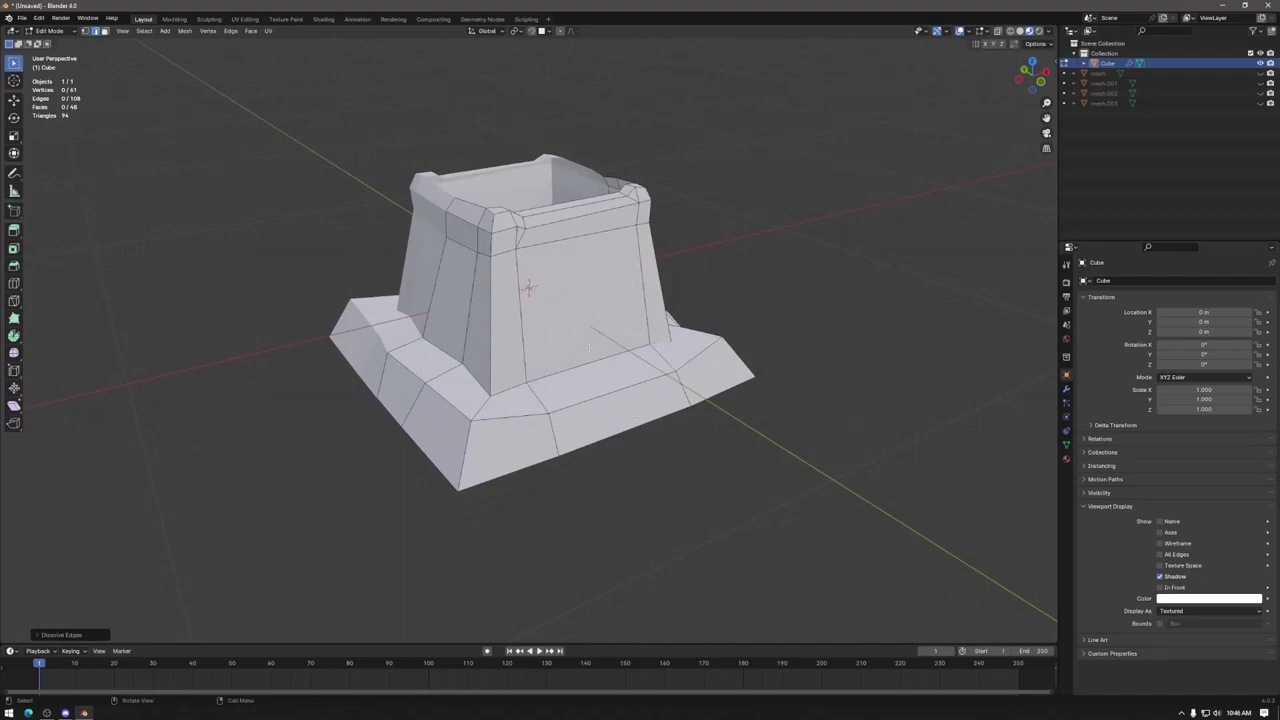
pyautogui.hotkey('ctrl', 'z')
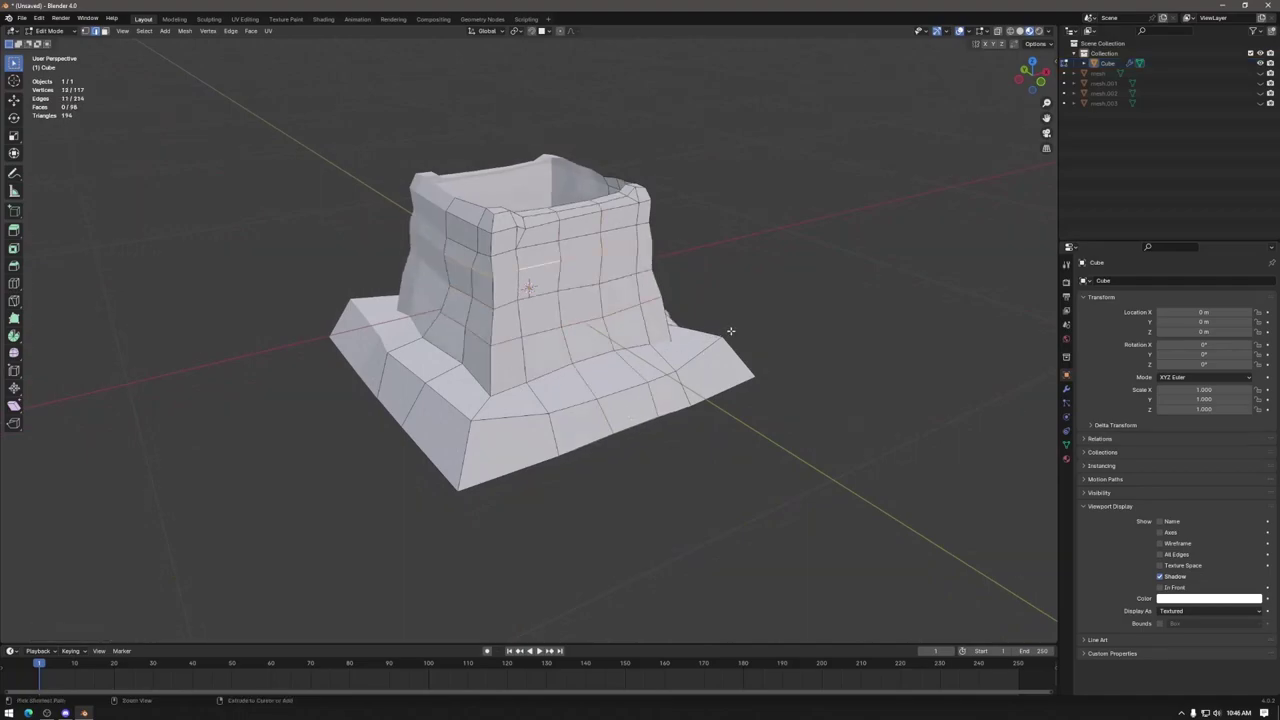
# Step: Add a vertical edge loop through the back wall between the centre line and the corner, and show the reference meshes again
pyautogui.moveTo(737, 329); pyautogui.dragTo(794, 354, button='middle')
pyautogui.hotkey('alt', 'a')
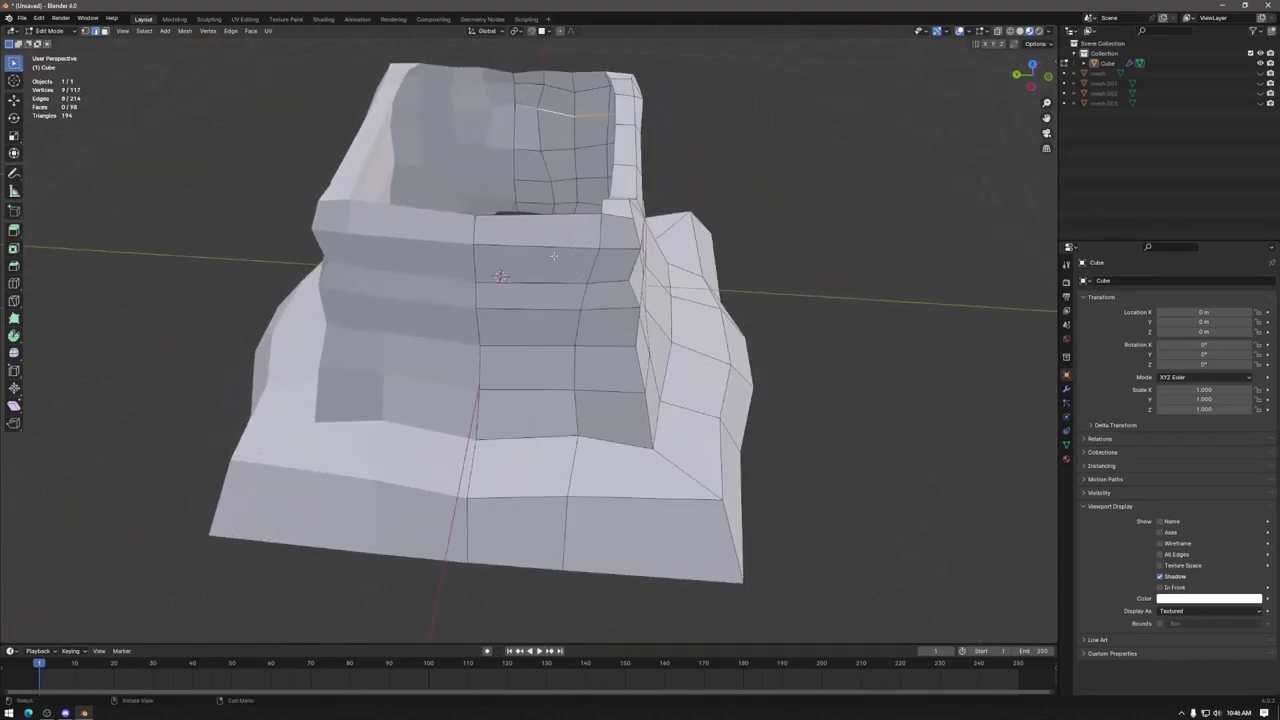
pyautogui.hotkey('ctrl', 'r')
pyautogui.click(540, 257)
pyautogui.moveTo(540, 257); pyautogui.dragTo(790, 240, button='middle')
pyautogui.moveTo(1262, 74); pyautogui.dragTo(1262, 104)
pyautogui.moveTo(580, 330)
pyautogui.mouseDown(button='middle')
pyautogui.moveTo(625, 333)
pyautogui.moveTo(600, 340)
pyautogui.mouseUp(button='middle')
pyautogui.scroll(4, 600, 340)
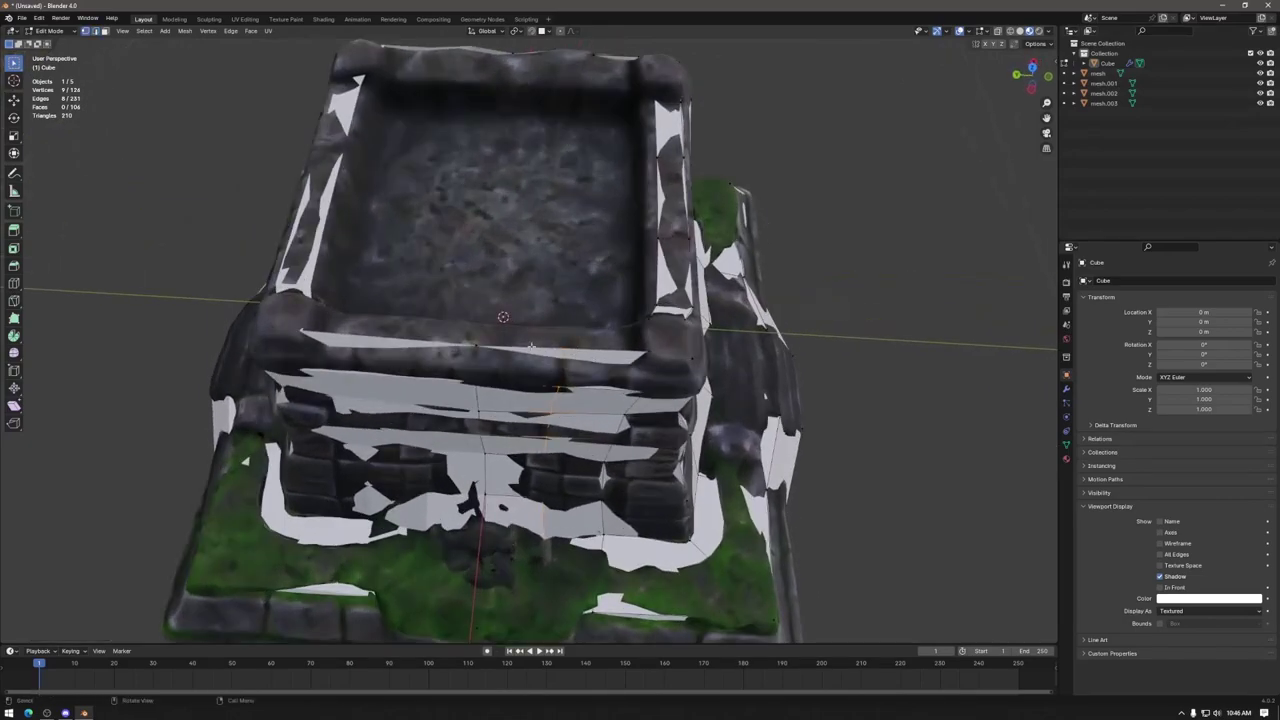
# Step: Try to bridge the roof opening with faces between opposite rim edges, and undo the attempt
pyautogui.press('2')
pyautogui.moveTo(592, 271); pyautogui.dragTo(469, 284, button='middle')
pyautogui.keyDown('shift'); pyautogui.click(469, 284); pyautogui.keyUp('shift')
pyautogui.moveTo(460, 241); pyautogui.dragTo(600, 300, button='middle')
pyautogui.press('f')
pyautogui.keyDown('shift'); pyautogui.click(505, 287); pyautogui.keyUp('shift')
pyautogui.moveTo(505, 287); pyautogui.dragTo(636, 323, button='middle')
pyautogui.hotkey('ctrl', 'z')
pyautogui.hotkey('ctrl', 'z')
# Step: Bevel the back wall's new vertical edge loop to split it into two parallel loops
pyautogui.keyDown('alt'); pyautogui.click(541, 285); pyautogui.keyUp('alt')
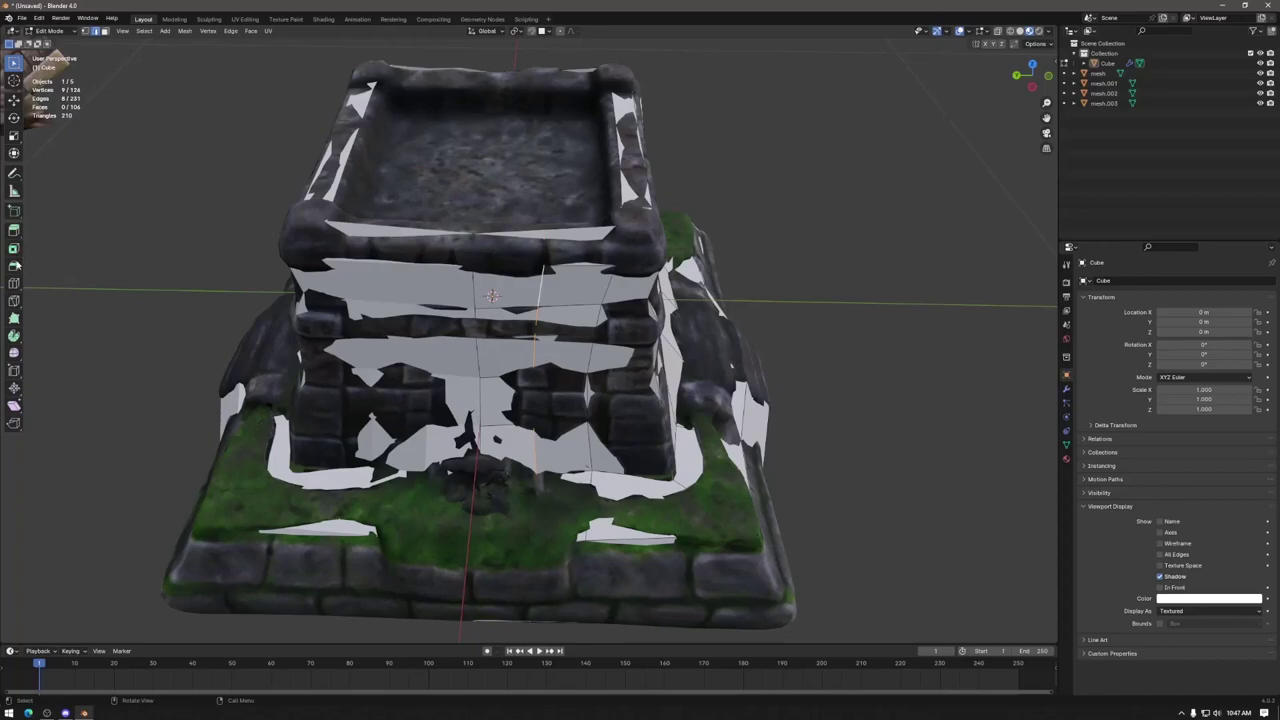
pyautogui.click(14, 265)
pyautogui.moveTo(536, 427)
pyautogui.mouseDown()
pyautogui.moveTo(546, 453)
pyautogui.moveTo(538, 416)
pyautogui.mouseUp()
# Step: Fill three adjoining face strips across the roof opening between the front and back rim edges
pyautogui.click(507, 230)
pyautogui.keyDown('shift'); pyautogui.rightClick(507, 230); pyautogui.keyUp('shift')
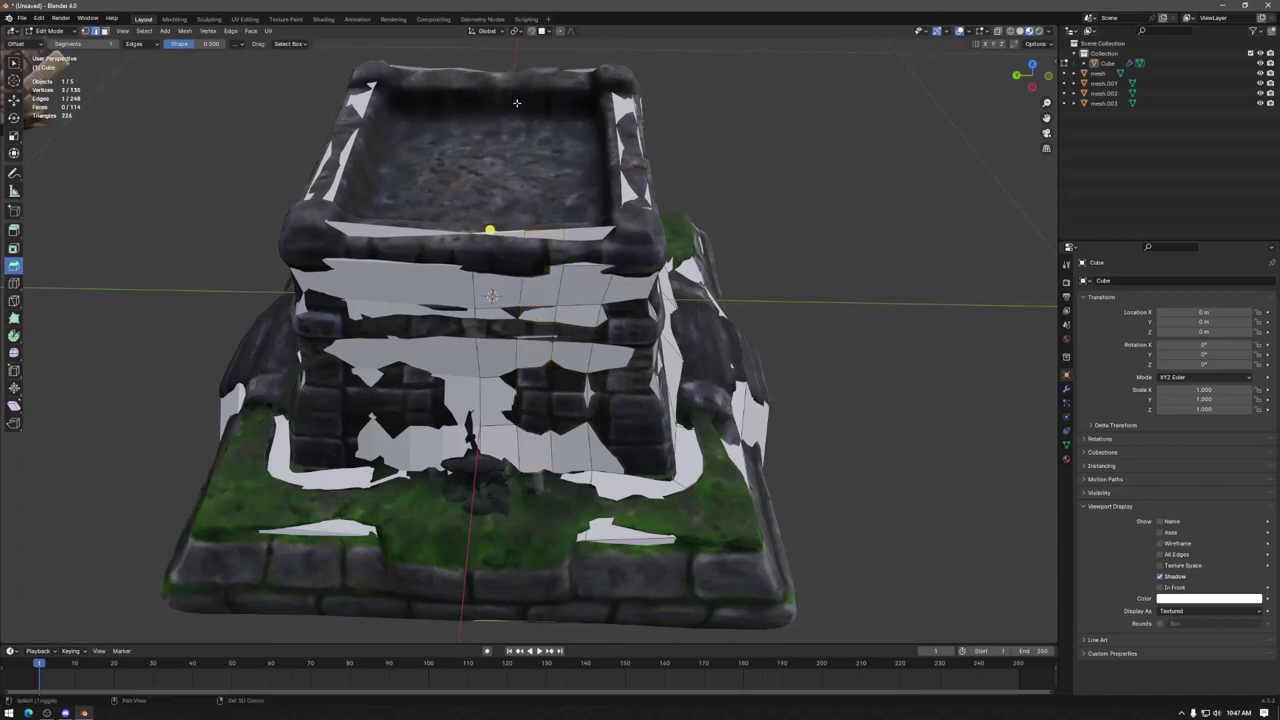
pyautogui.keyDown('shift'); pyautogui.click(516, 72); pyautogui.keyUp('shift')
pyautogui.moveTo(516, 72); pyautogui.dragTo(573, 297, button='middle')
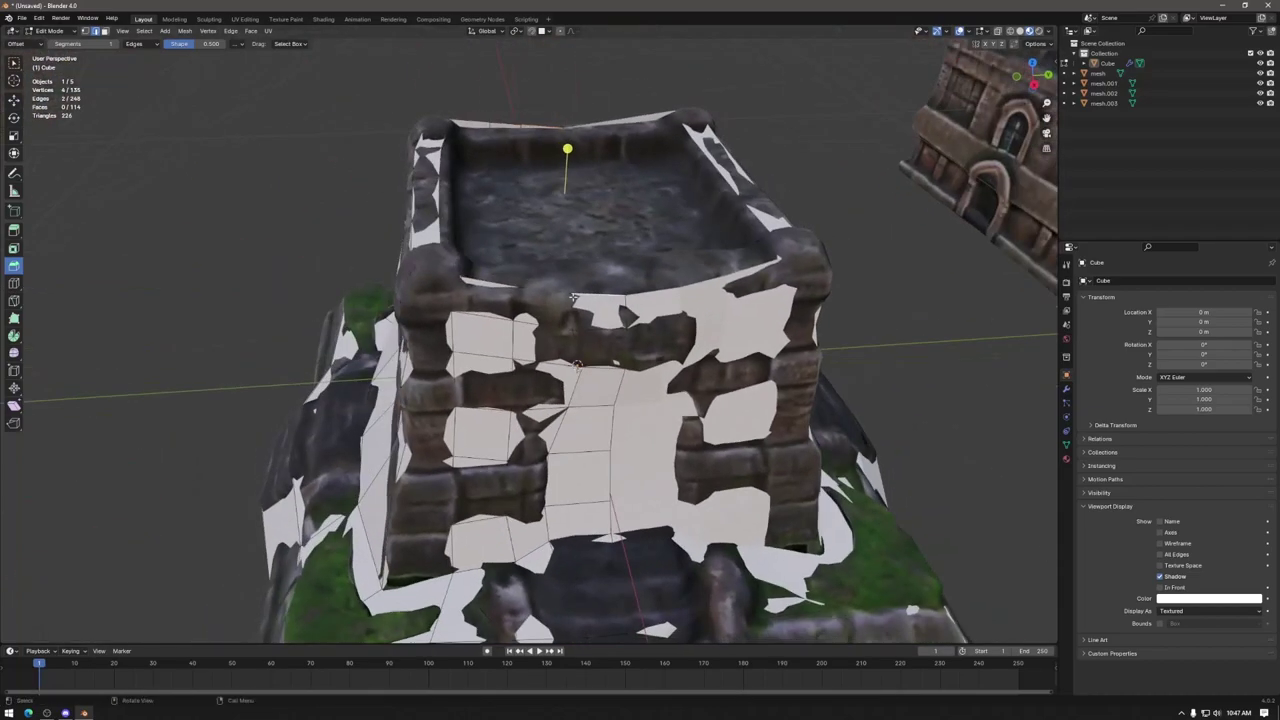
pyautogui.press('f')
pyautogui.click(540, 292)
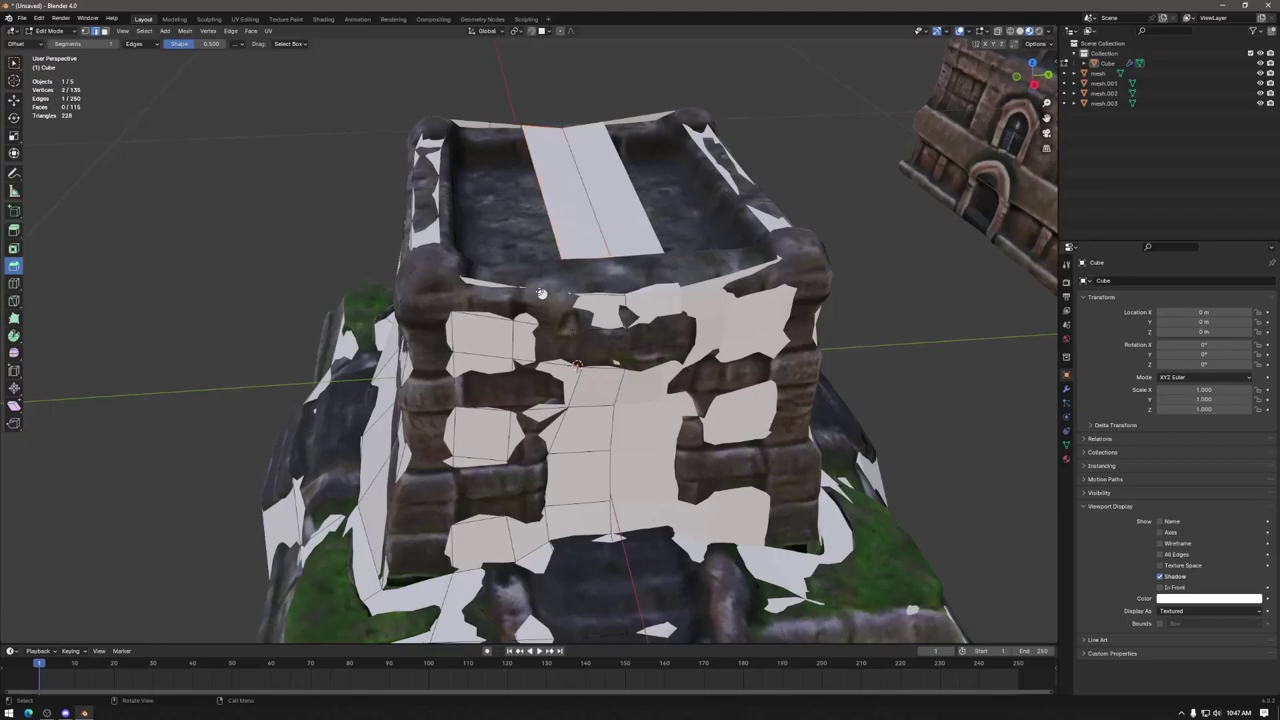
pyautogui.press('f')
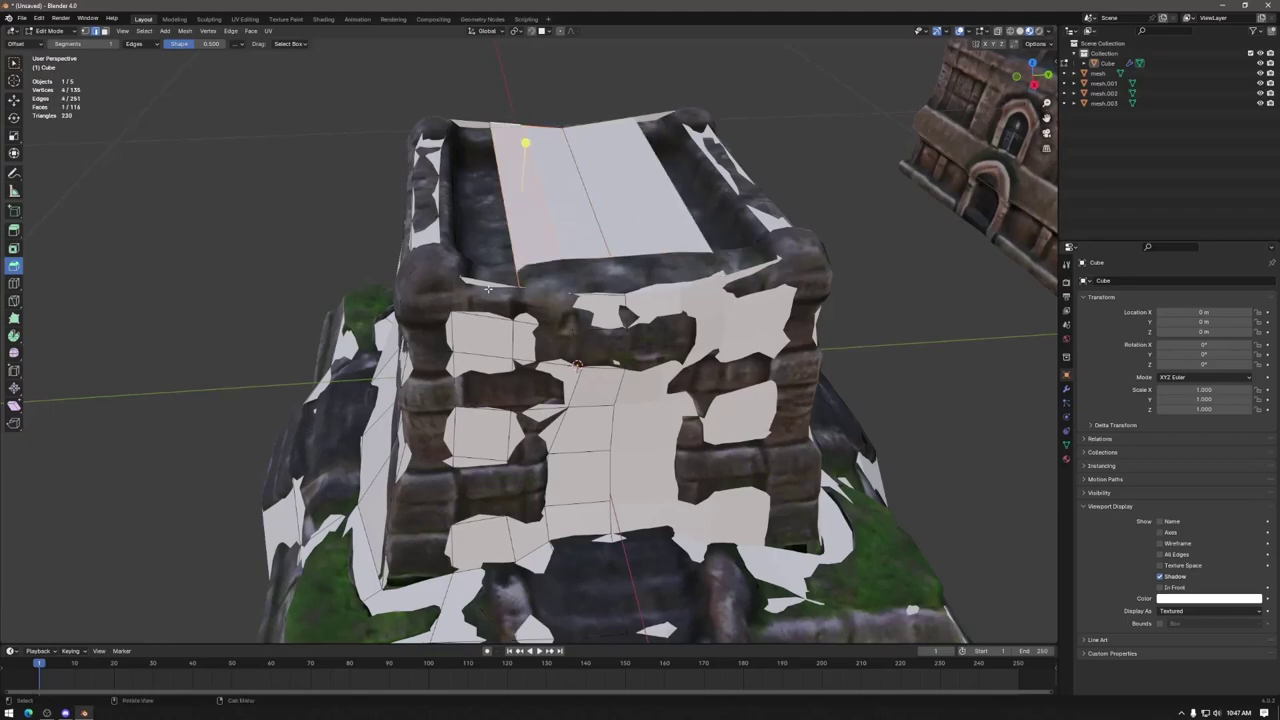
pyautogui.click(490, 283)
pyautogui.press('f')
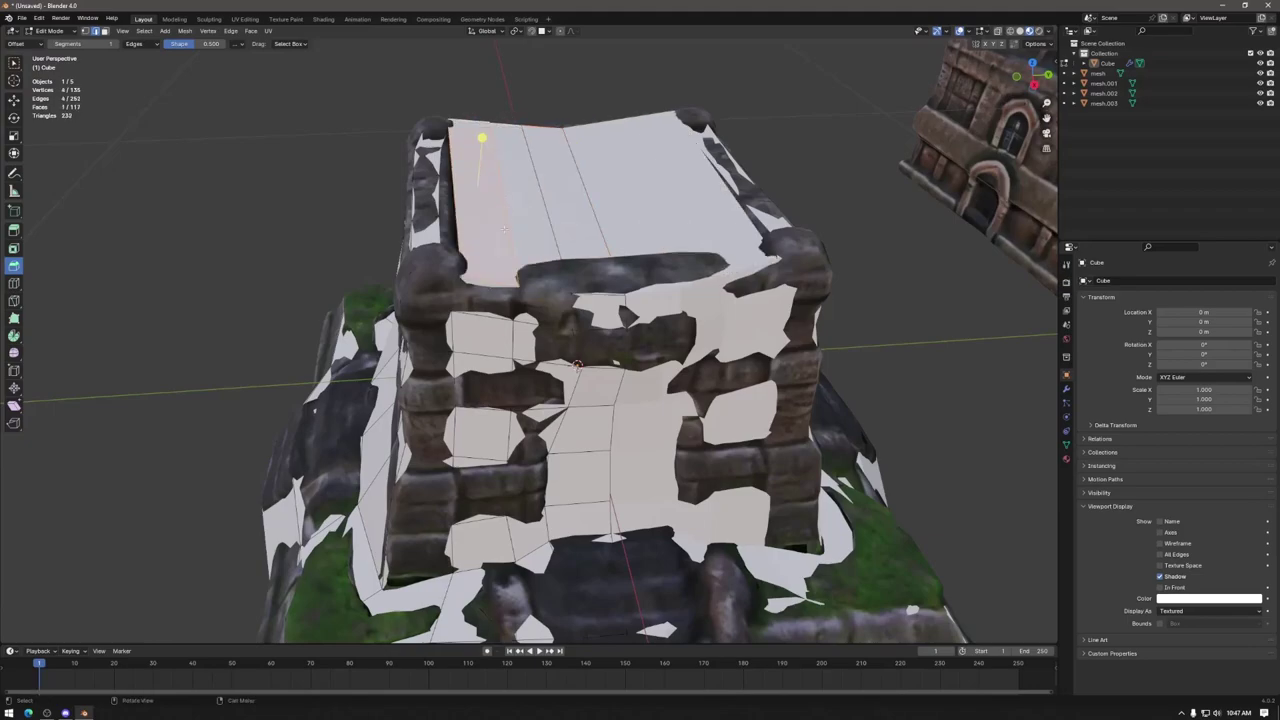
# Step: Add four loop cuts across the roof strips to divide them into a grid
pyautogui.moveTo(484, 228); pyautogui.dragTo(685, 260, button='middle')
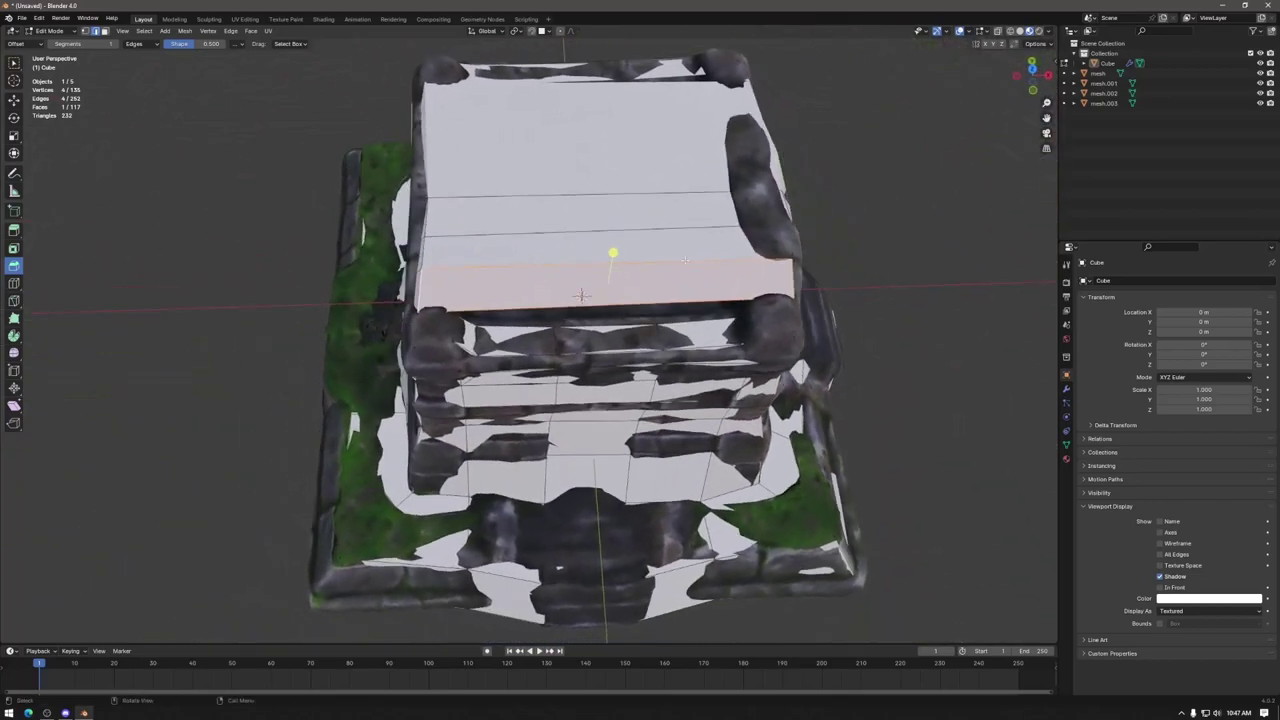
pyautogui.keyDown('alt'); pyautogui.click(547, 475); pyautogui.keyUp('alt')
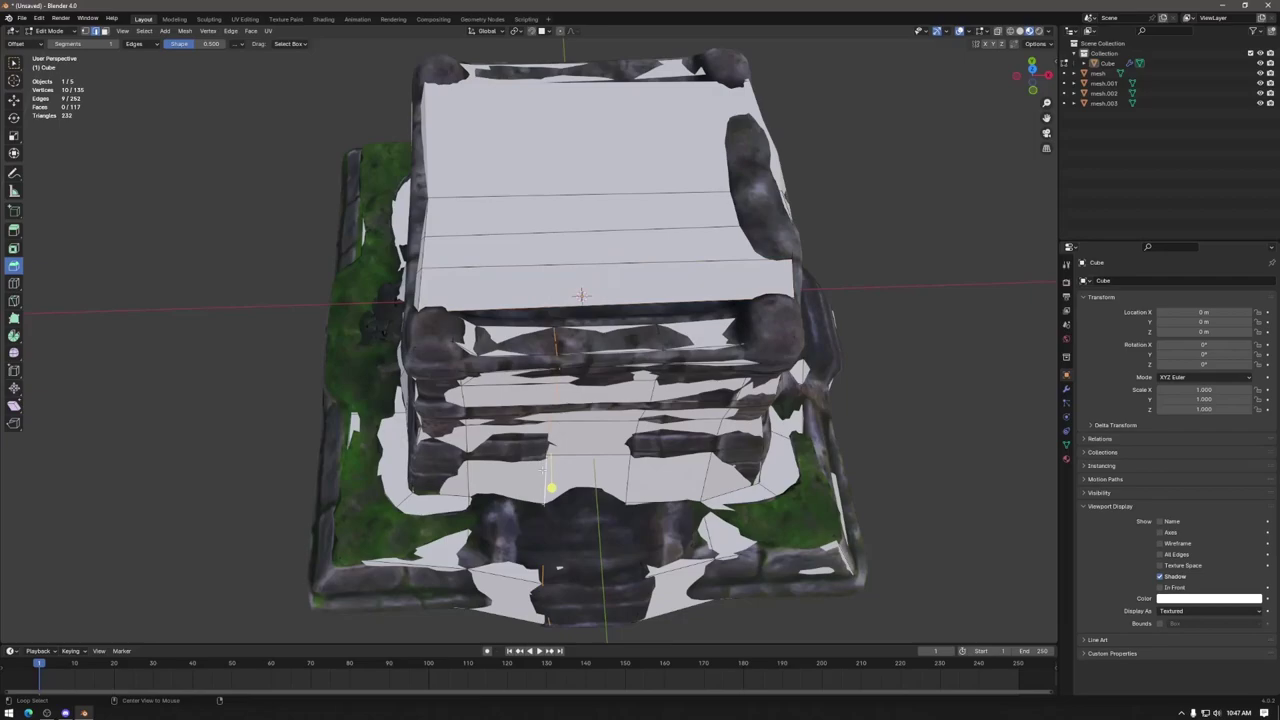
pyautogui.moveTo(551, 487); pyautogui.dragTo(581, 451, button='middle')
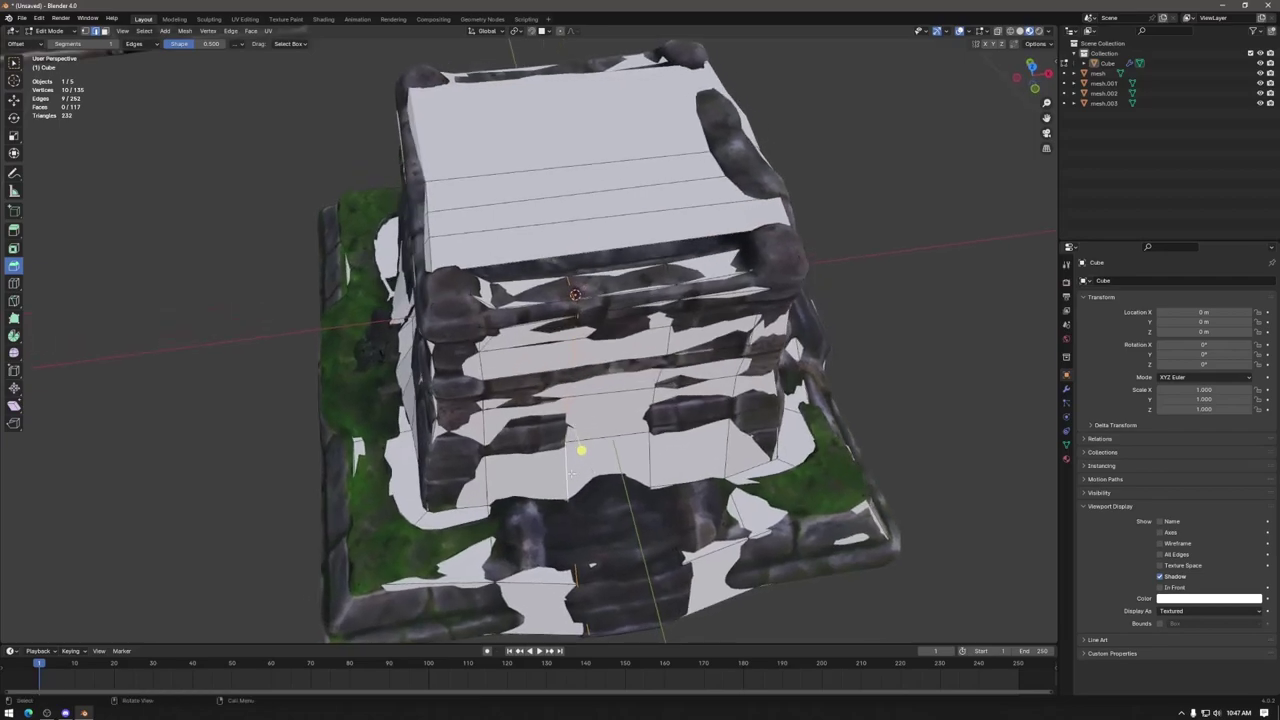
pyautogui.moveTo(581, 451)
pyautogui.mouseDown(button='middle')
pyautogui.moveTo(491, 434)
pyautogui.moveTo(622, 458)
pyautogui.moveTo(579, 473)
pyautogui.mouseUp(button='middle')
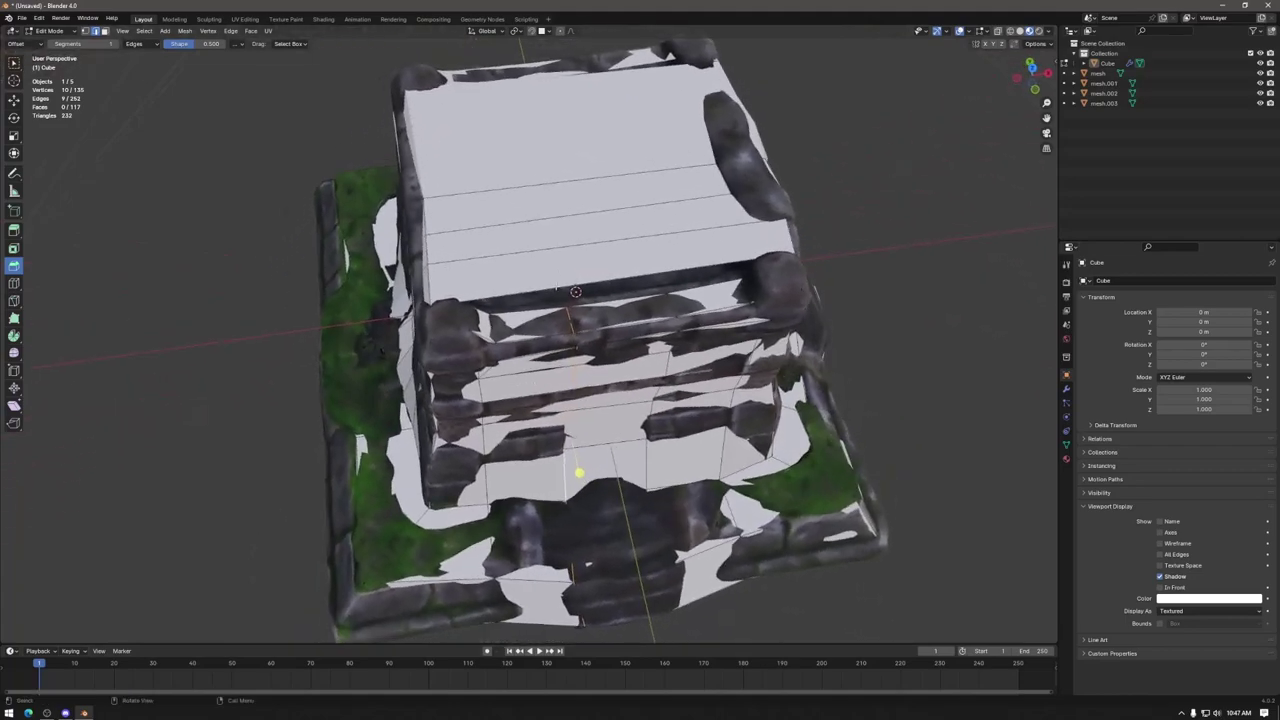
pyautogui.hotkey('ctrl', 'r')
pyautogui.click(611, 190)
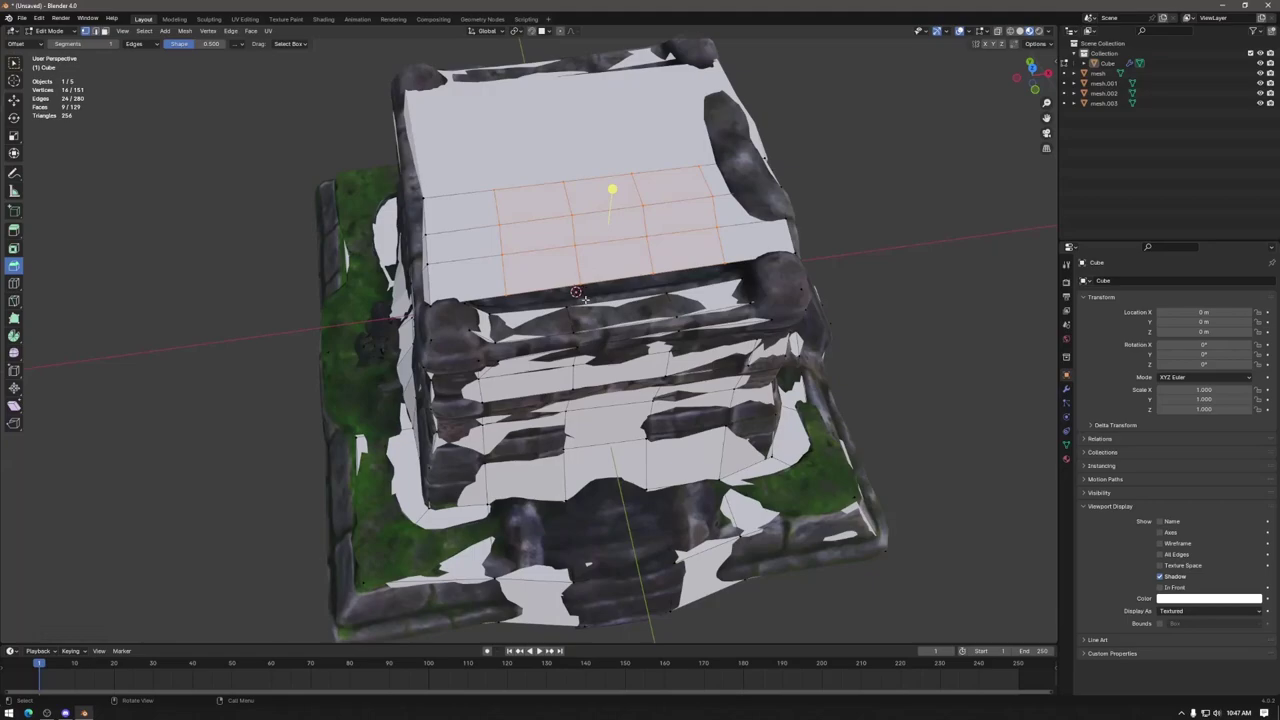
# Step: Bridge the gap between the roof grid's outer edge and the side parapet with quads, and hide the reference meshes
pyautogui.keyDown('alt'); pyautogui.click(620, 292); pyautogui.keyUp('alt')
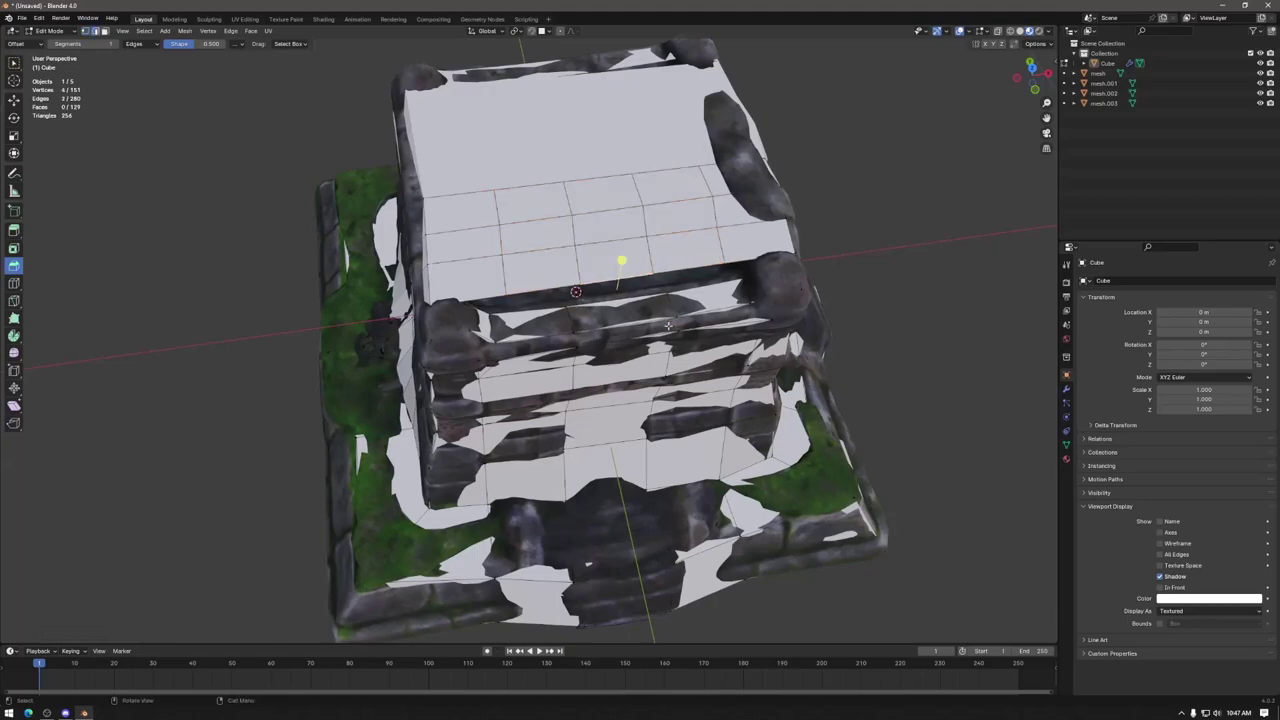
pyautogui.moveTo(655, 322); pyautogui.dragTo(568, 297)
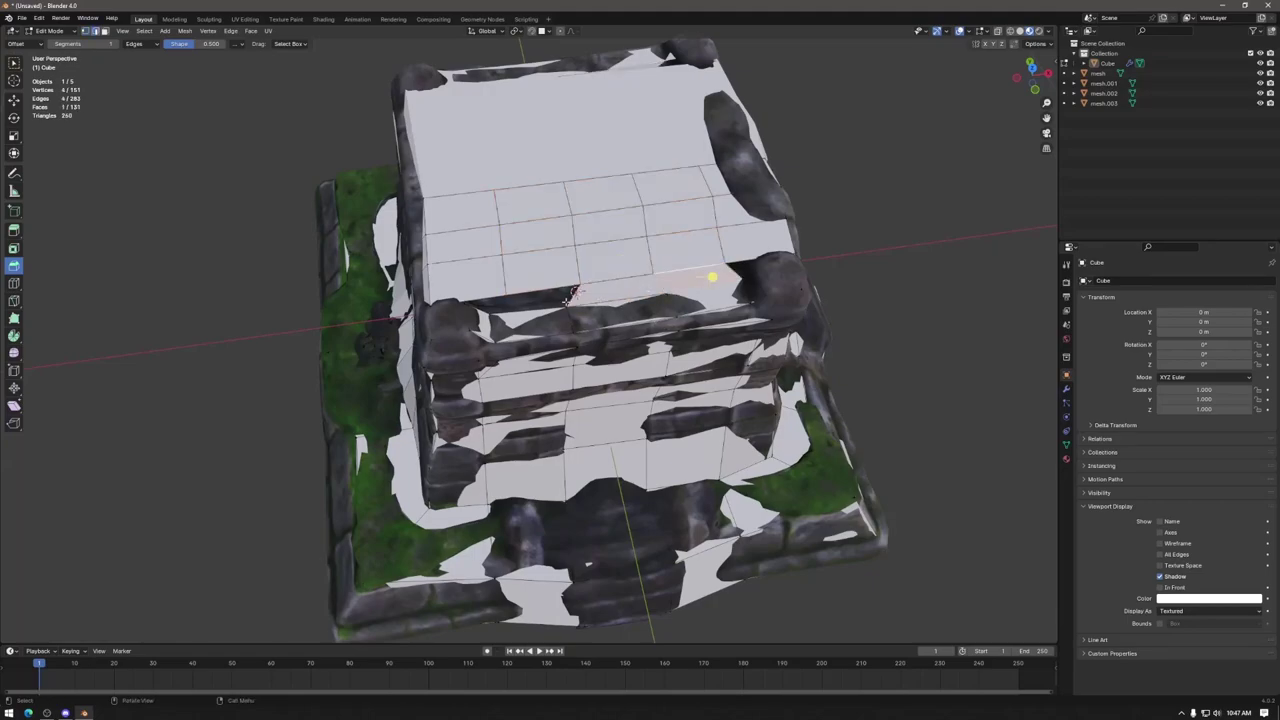
pyautogui.moveTo(568, 297); pyautogui.dragTo(560, 360, button='middle')
pyautogui.moveTo(1260, 73); pyautogui.dragTo(1260, 93)
pyautogui.click(1262, 103)
# Step: Fill the small triangular hole between the roof grid and the parapet at one corner
pyautogui.moveTo(600, 300); pyautogui.dragTo(660, 278, button='middle')
pyautogui.moveTo(467, 304); pyautogui.dragTo(579, 275, button='middle')
pyautogui.click(503, 276)
pyautogui.click(829, 272)
pyautogui.click(833, 262)
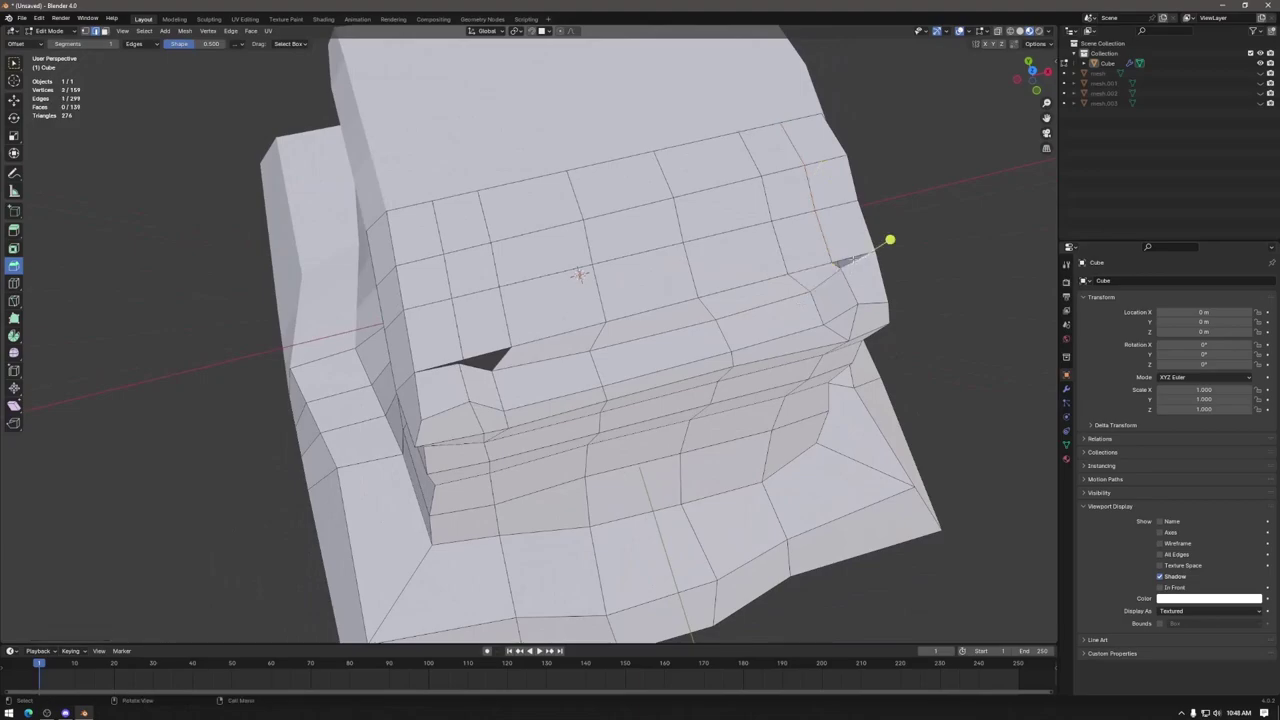
# Step: Fill the matching triangular hole at the opposite end of the parapet and knife-cut the corner faces to match
pyautogui.click(492, 357)
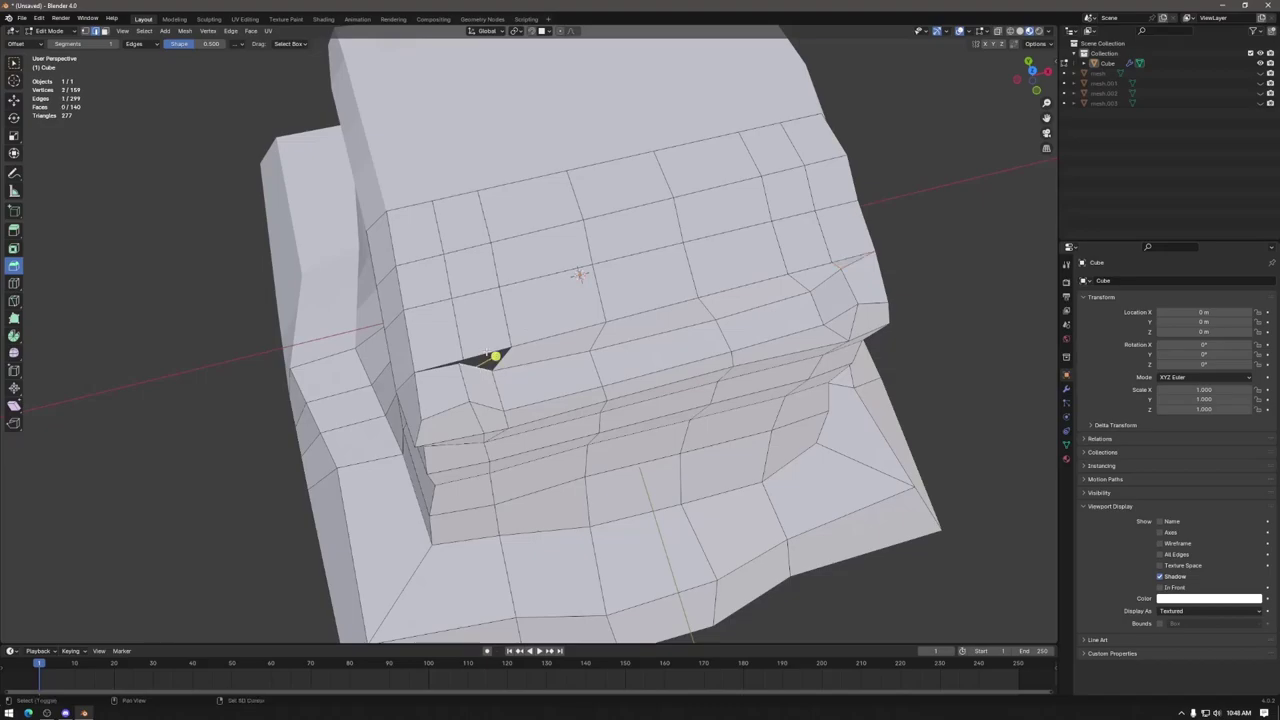
pyautogui.keyDown('shift'); pyautogui.click(454, 403); pyautogui.keyUp('shift')
pyautogui.hotkey('alt', 'a')
pyautogui.moveTo(449, 371); pyautogui.dragTo(477, 400)
pyautogui.moveTo(773, 572); pyautogui.dragTo(593, 556, button='middle')
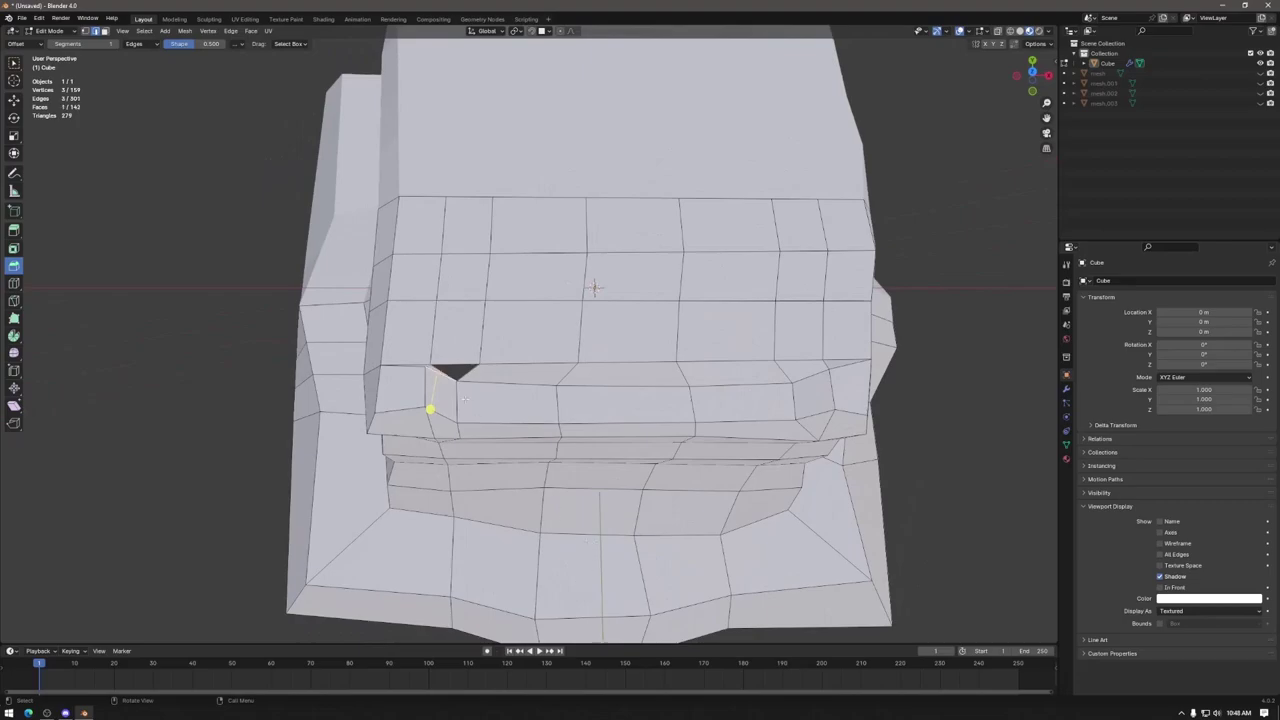
pyautogui.press('f')
pyautogui.press('k')
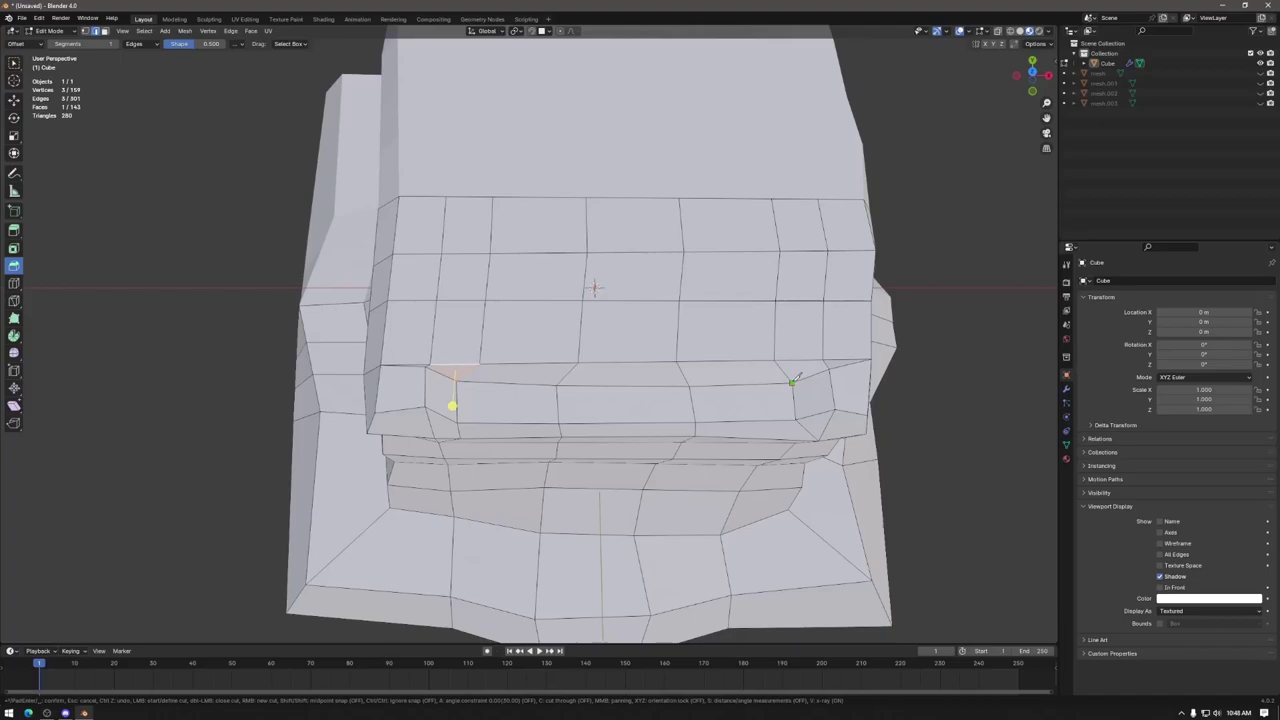
pyautogui.moveTo(826, 356); pyautogui.dragTo(665, 362, button='middle')
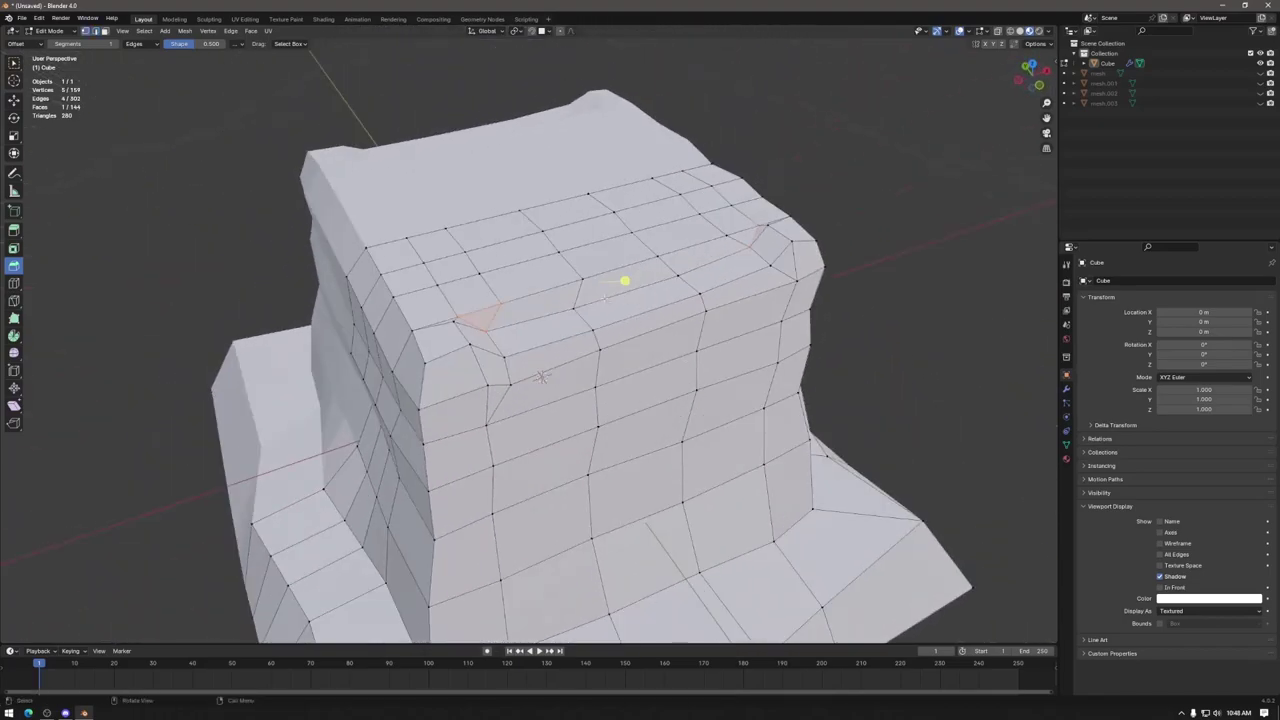
# Step: Unhide the four reference meshes, enable snapping and start fitting the roof row nearest the parapet to the reference
pyautogui.moveTo(1260, 73); pyautogui.dragTo(1260, 103)
pyautogui.moveTo(620, 360); pyautogui.dragTo(600, 300, button='middle')
pyautogui.press('g')
pyautogui.click(426, 413)
pyautogui.rightClick(428, 400)
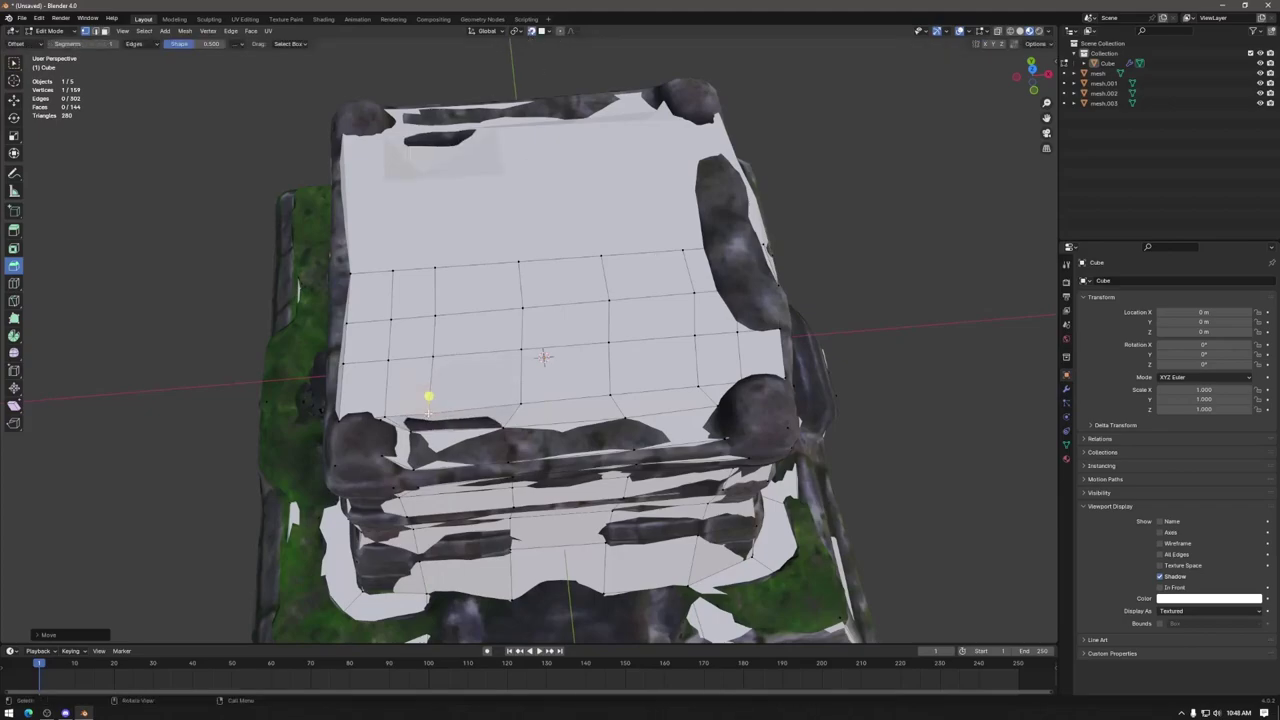
# Step: Snap the remaining vertices of the roof row along the near parapet to its inner edge
pyautogui.press('g')
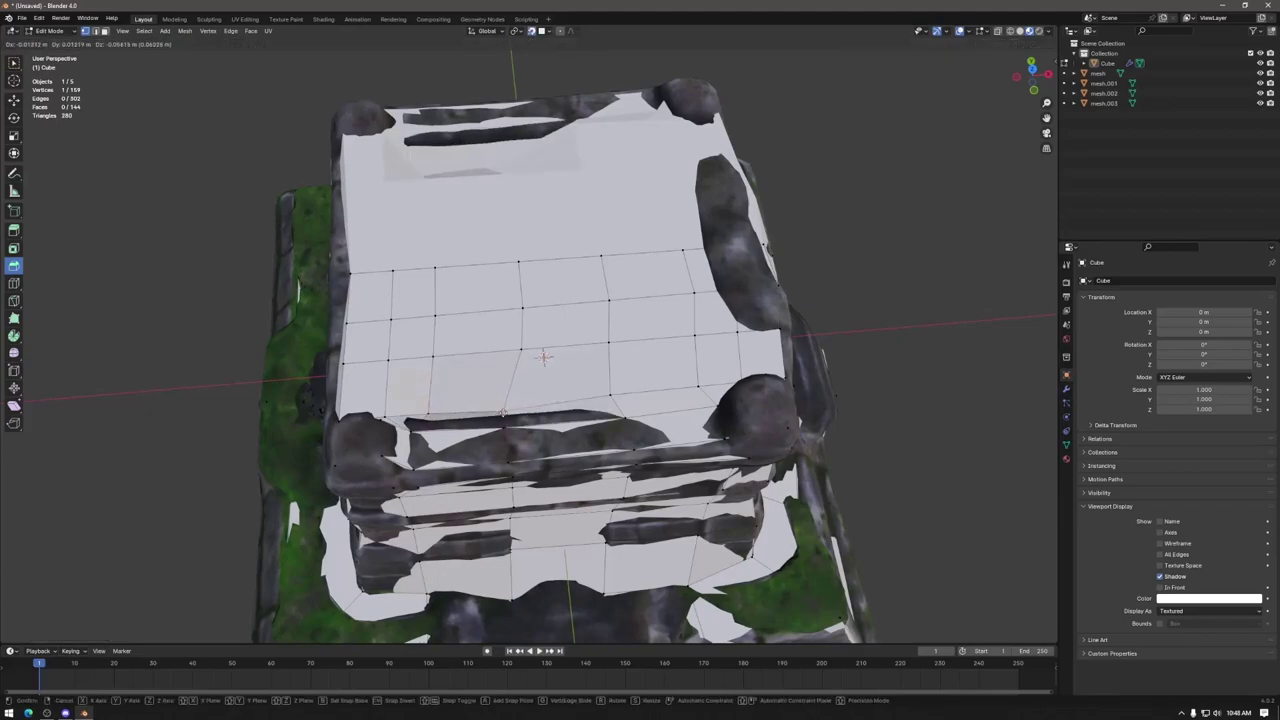
pyautogui.click(493, 405)
pyautogui.press('g')
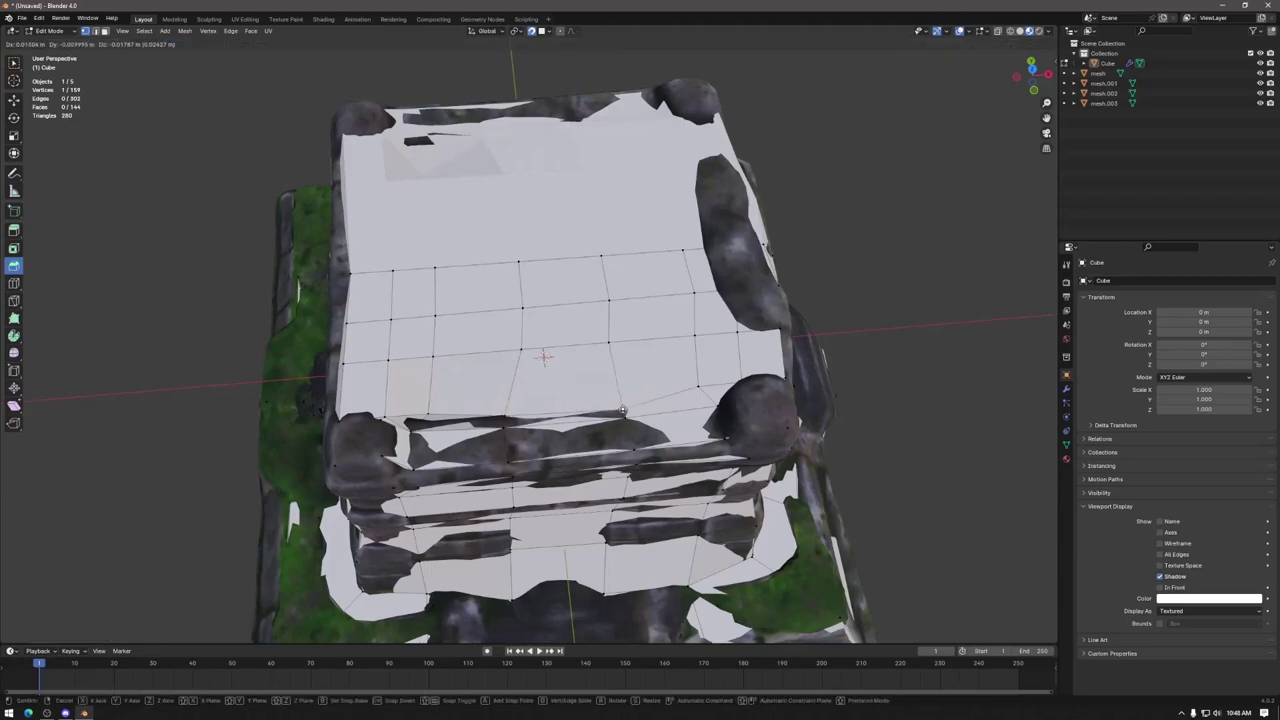
pyautogui.click(624, 391)
pyautogui.click(429, 412)
pyautogui.press('g')
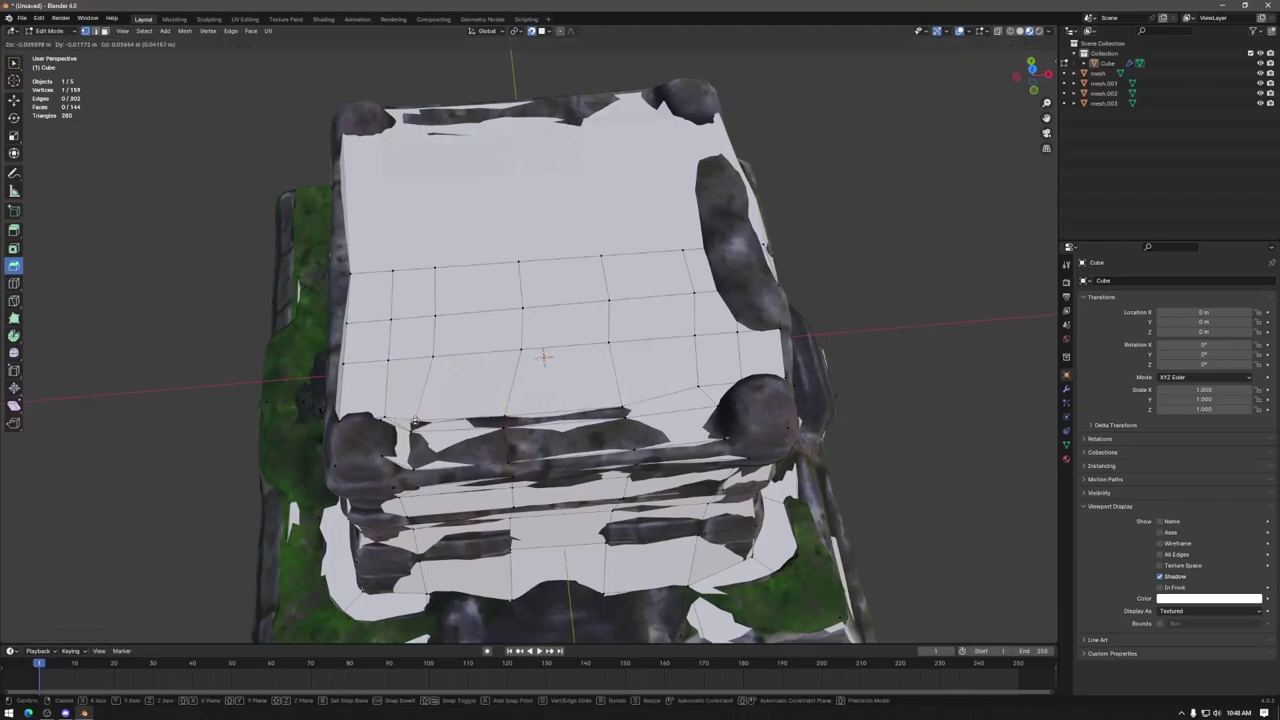
pyautogui.click(420, 402)
pyautogui.click(698, 383)
pyautogui.press('g')
pyautogui.click(706, 374)
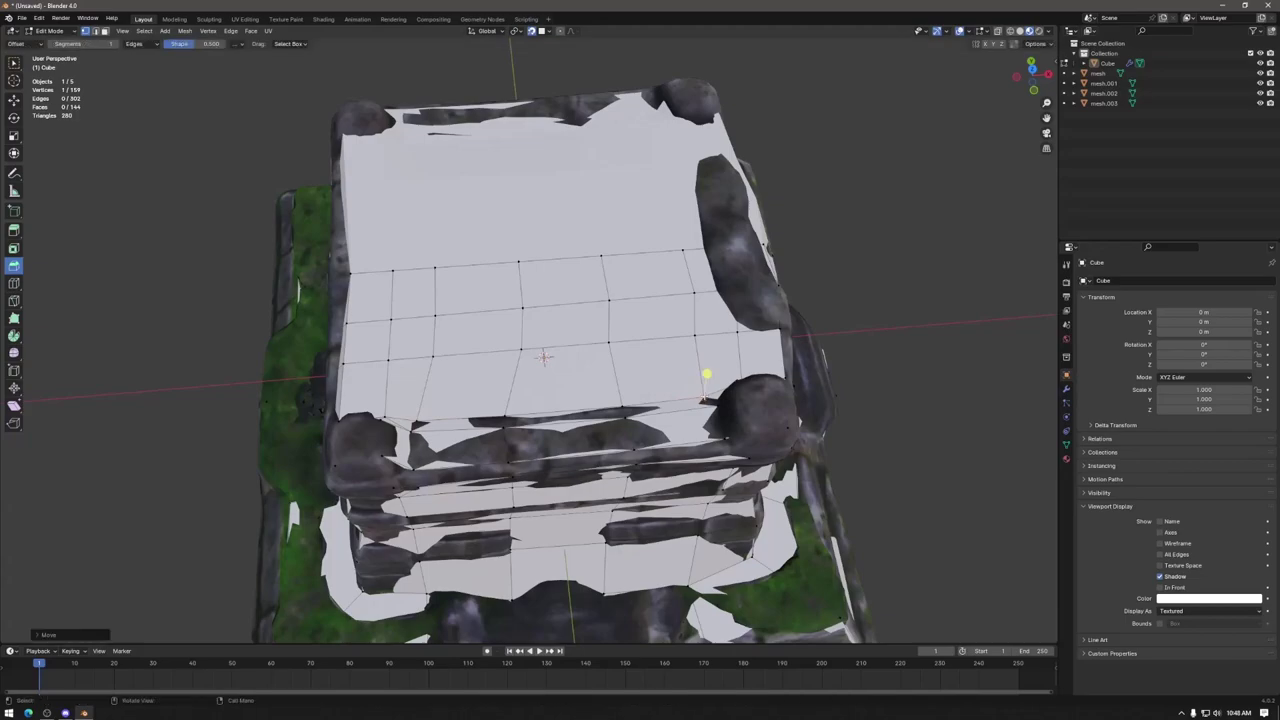
# Step: Pull the roof vertices beside the bulging side parapet inward onto the reference surface
pyautogui.click(697, 323)
pyautogui.press('g')
pyautogui.click(687, 283)
pyautogui.click(684, 251)
pyautogui.press('g')
pyautogui.click(679, 241)
# Step: Snap the next column of roof vertices, one in from the side parapet, onto the reference roof
pyautogui.click(601, 258)
pyautogui.press('g')
pyautogui.click(609, 229)
pyautogui.click(607, 300)
pyautogui.press('g')
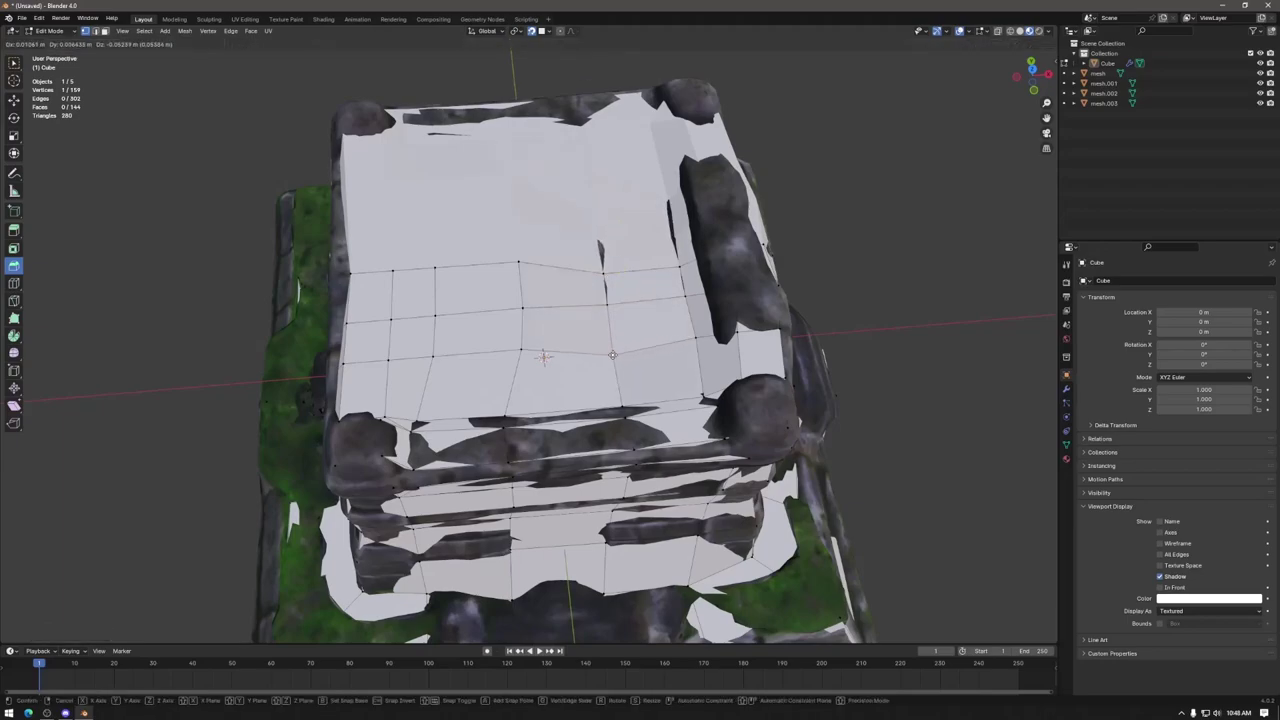
pyautogui.click(621, 331)
# Step: Adjust the middle column of roof vertices to the reference roof, undoing a misplaced vertex move
pyautogui.click(531, 326)
pyautogui.press('g')
pyautogui.click(514, 348)
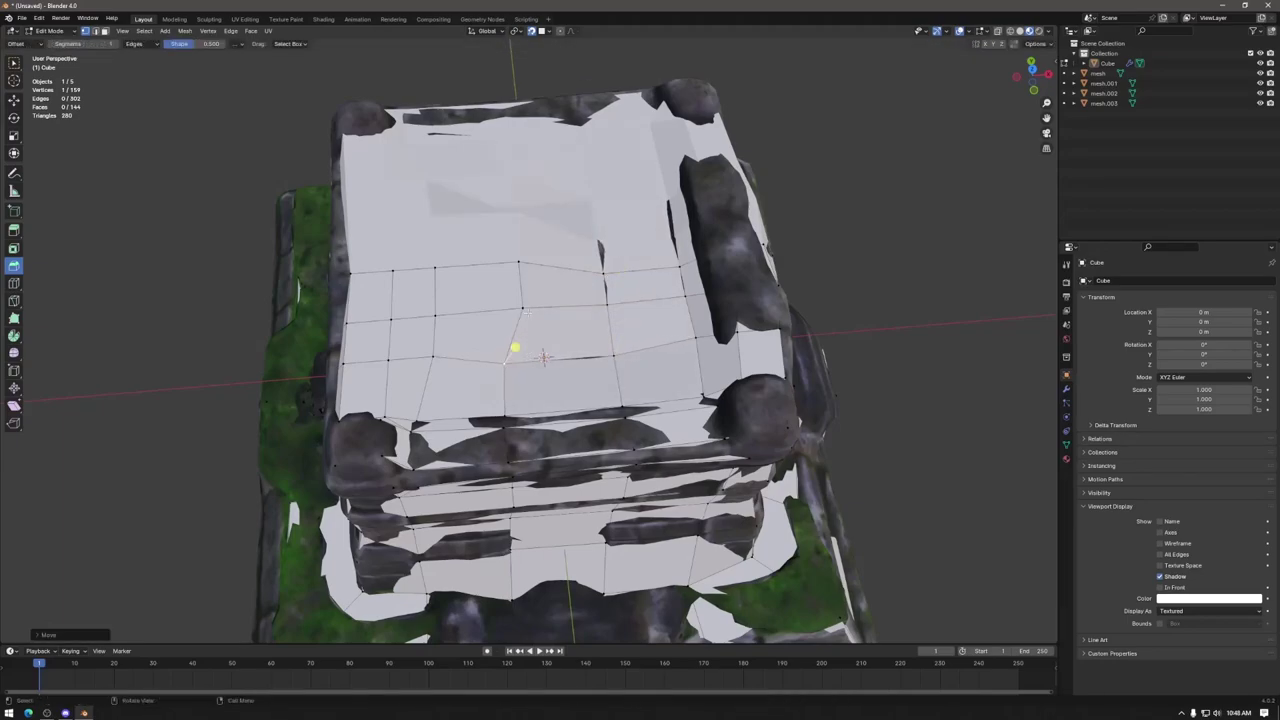
pyautogui.press('g')
pyautogui.click(516, 301)
pyautogui.hotkey('ctrl', 'z')
pyautogui.click(508, 251)
pyautogui.press('g')
# Step: Snap the column of roof vertices nearest the opposite side parapet onto the reference roof
pyautogui.click(431, 246)
pyautogui.press('g')
pyautogui.click(438, 293)
pyautogui.press('g')
pyautogui.click(433, 342)
pyautogui.moveTo(433, 342); pyautogui.dragTo(623, 285, button='middle')
# Step: Pull the roof edge vertices inward from the opposite side parapet to expose its inner face
pyautogui.moveTo(659, 404); pyautogui.dragTo(651, 350, button='middle')
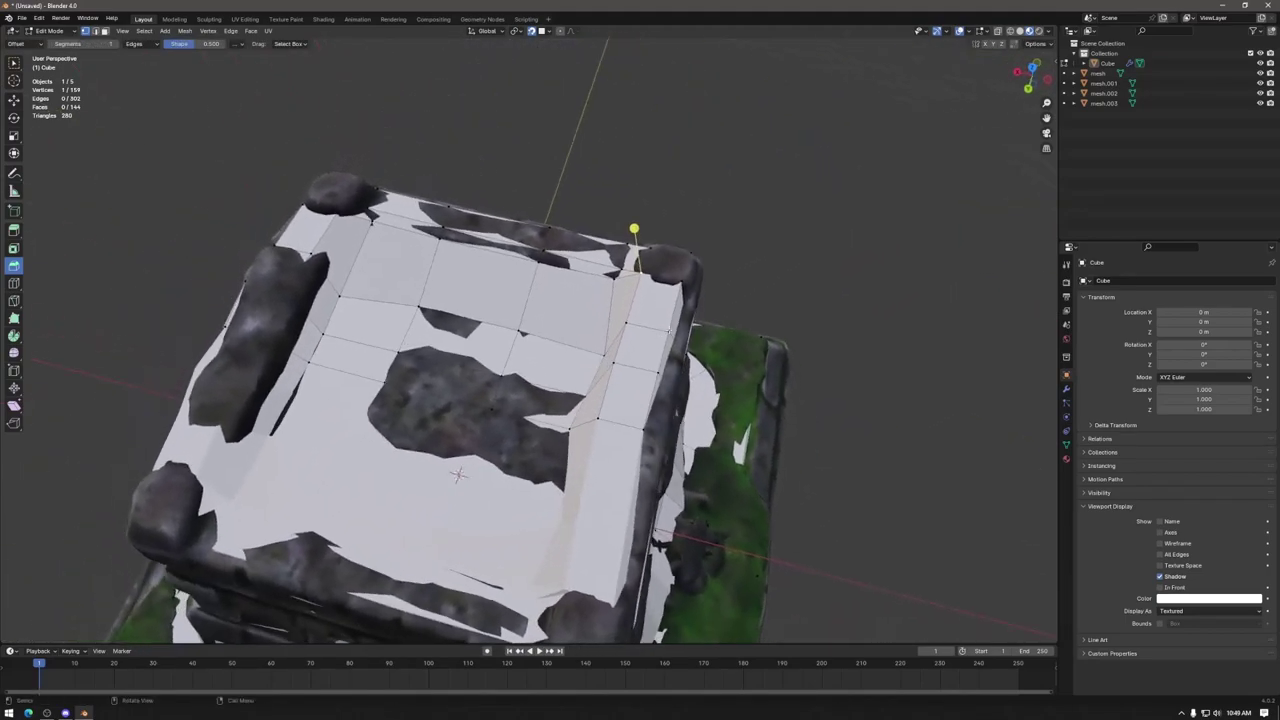
pyautogui.moveTo(605, 298); pyautogui.dragTo(620, 309)
pyautogui.hotkey('ctrl', 'z')
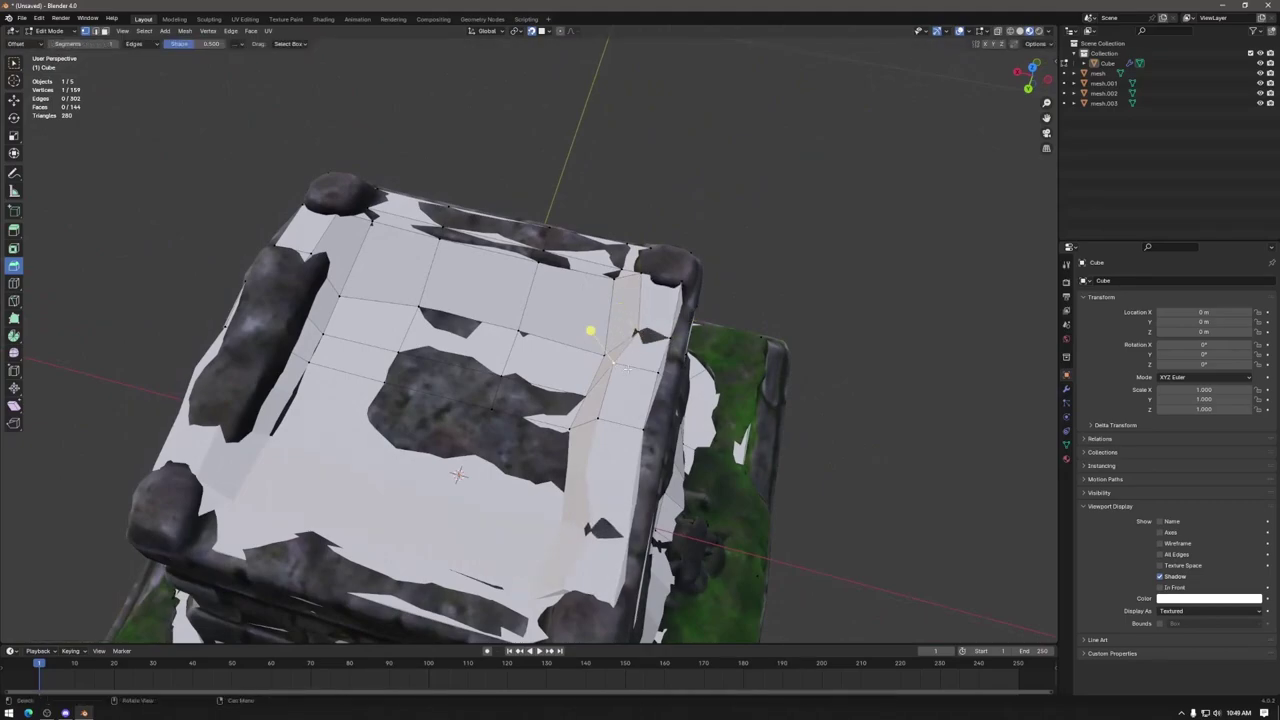
pyautogui.moveTo(662, 381); pyautogui.dragTo(615, 420)
pyautogui.hotkey('alt', 'a')
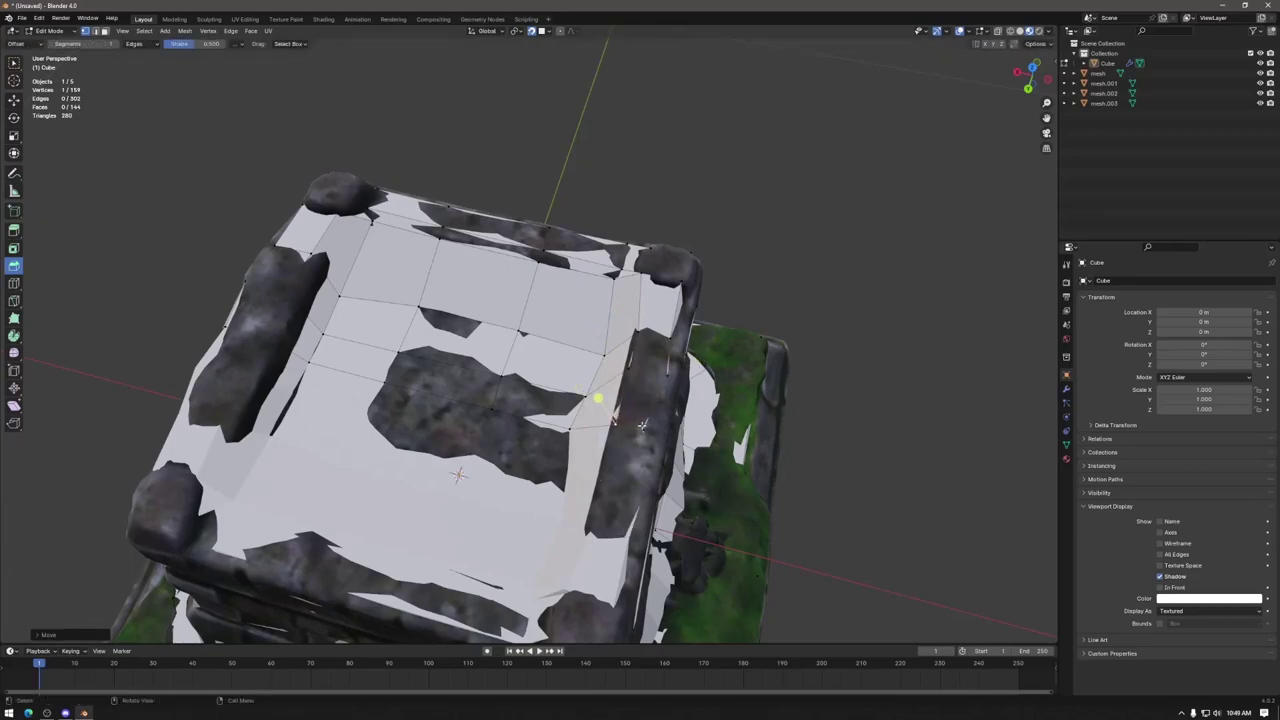
pyautogui.moveTo(642, 424); pyautogui.dragTo(645, 338, button='middle')
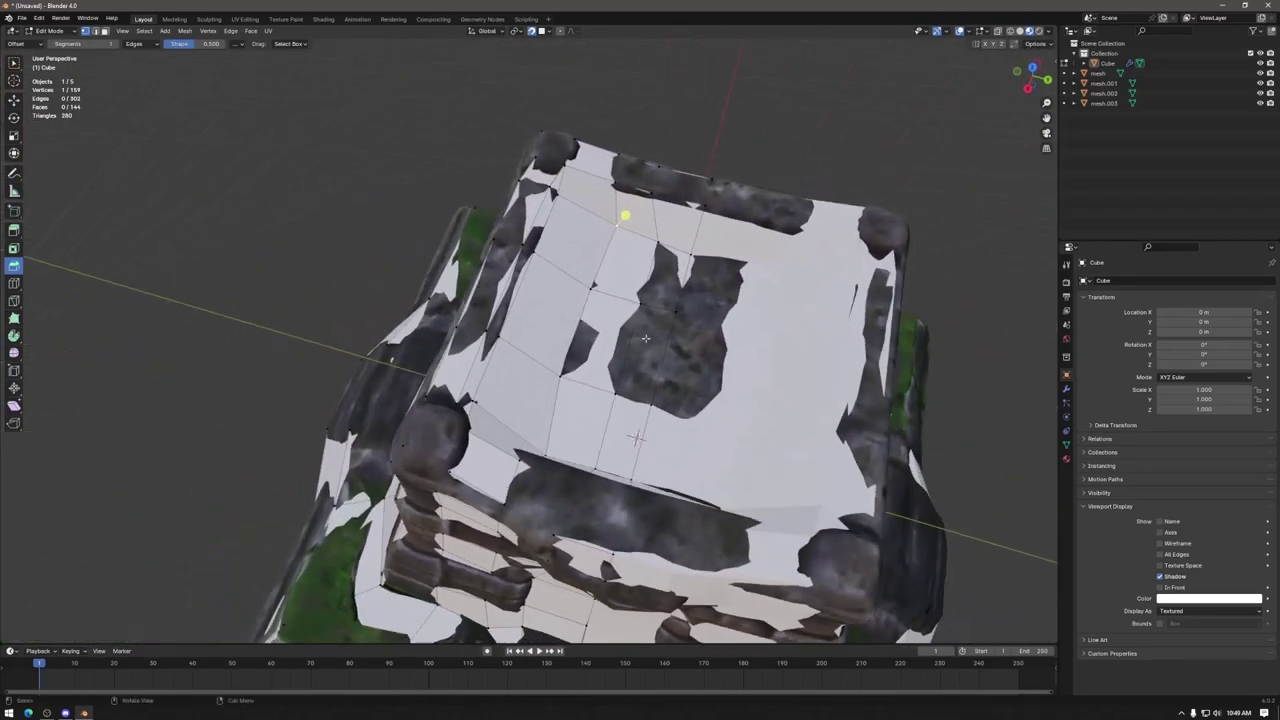
pyautogui.moveTo(575, 357); pyautogui.dragTo(508, 297, button='middle')
# Step: Snap the roof edge vertices along one parapet's inner foot, continuing into the adjoining corner
pyautogui.press('g')
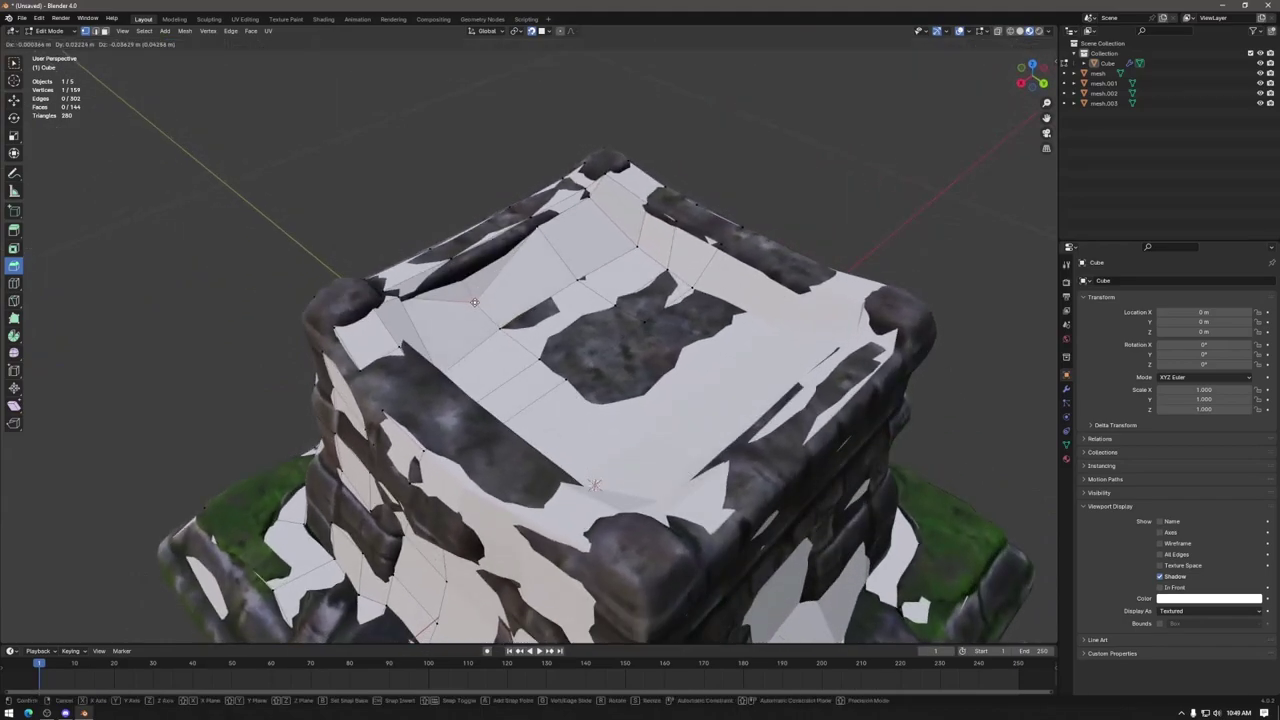
pyautogui.click(466, 291)
pyautogui.click(543, 240)
pyautogui.press('g')
pyautogui.click(560, 222)
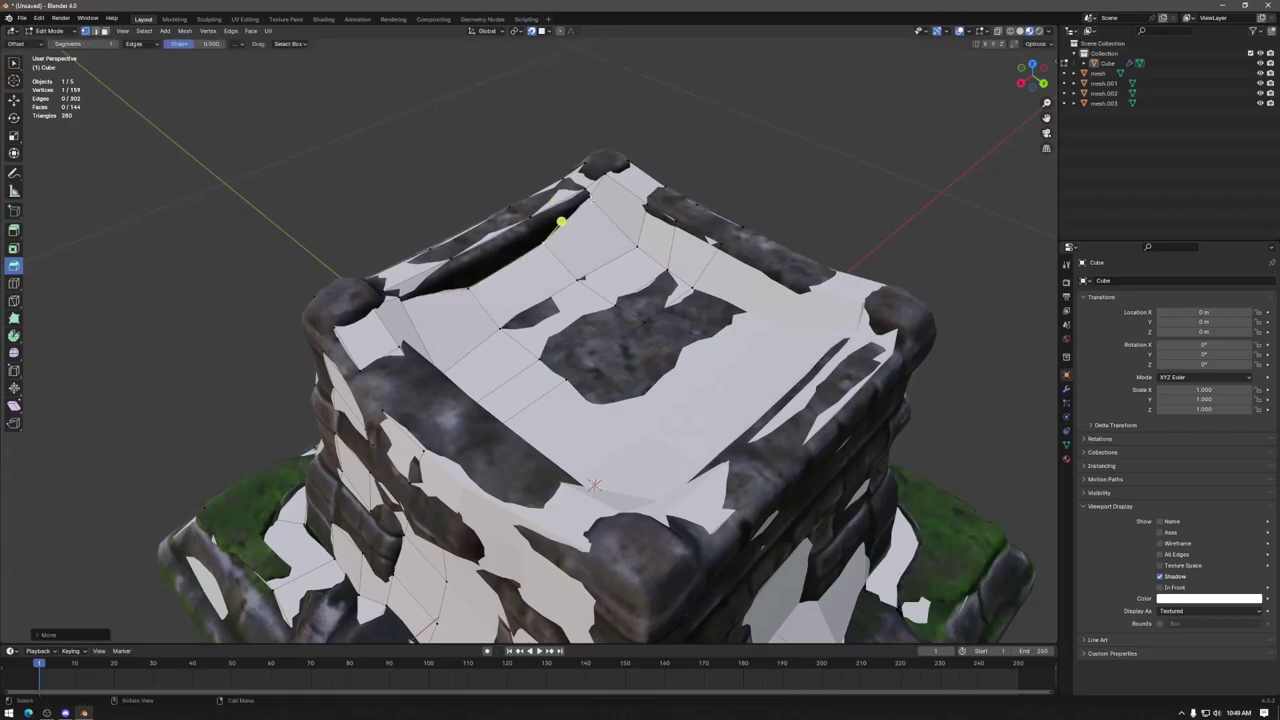
pyautogui.press('g')
pyautogui.click(607, 204)
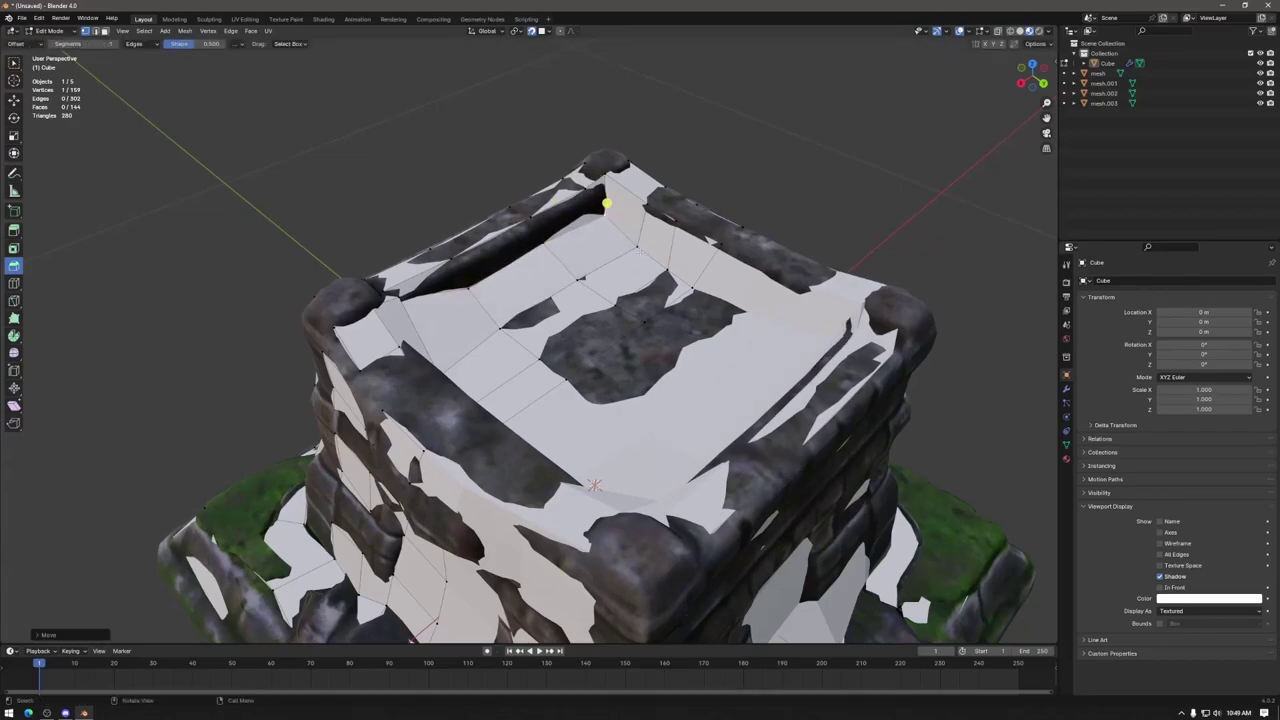
pyautogui.click(623, 214)
pyautogui.press('g')
pyautogui.click(621, 208)
# Step: Snap the roof edge vertices beyond that corner to the foot of the adjoining parapet
pyautogui.click(659, 239)
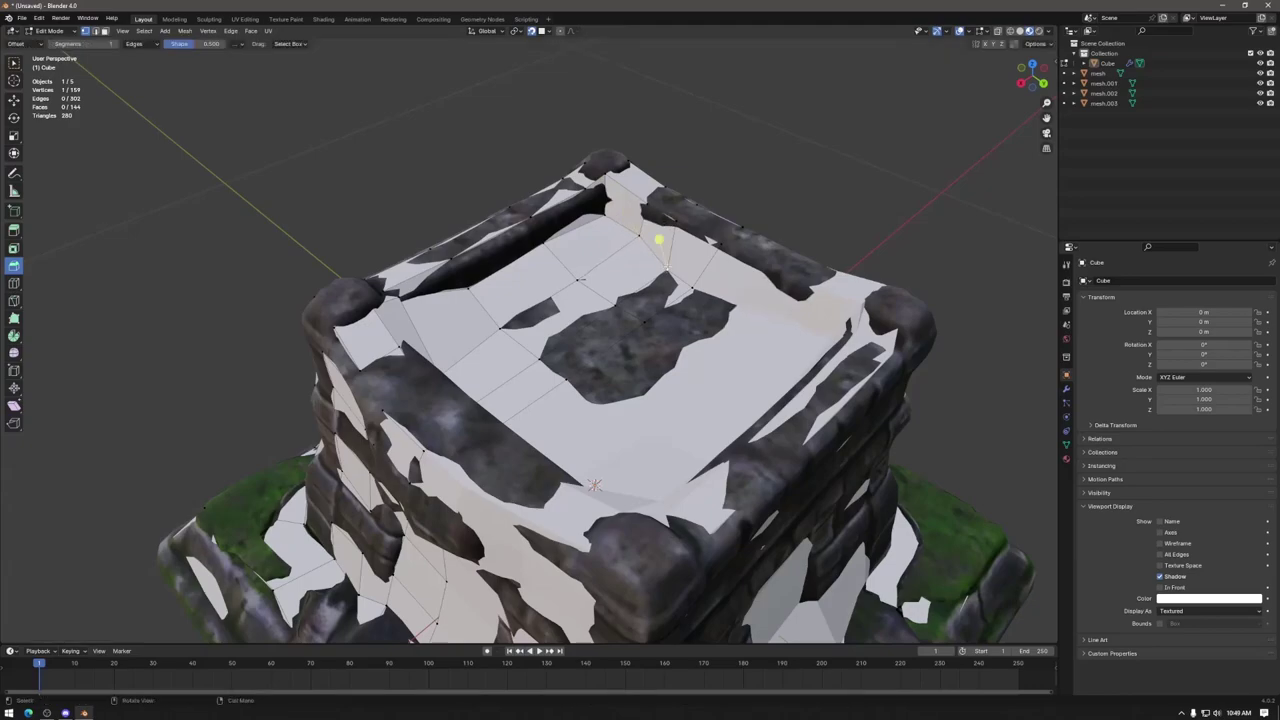
pyautogui.press('g')
pyautogui.click(667, 253)
pyautogui.click(686, 256)
pyautogui.press('g')
pyautogui.click(701, 279)
pyautogui.moveTo(701, 279); pyautogui.dragTo(651, 415, button='middle')
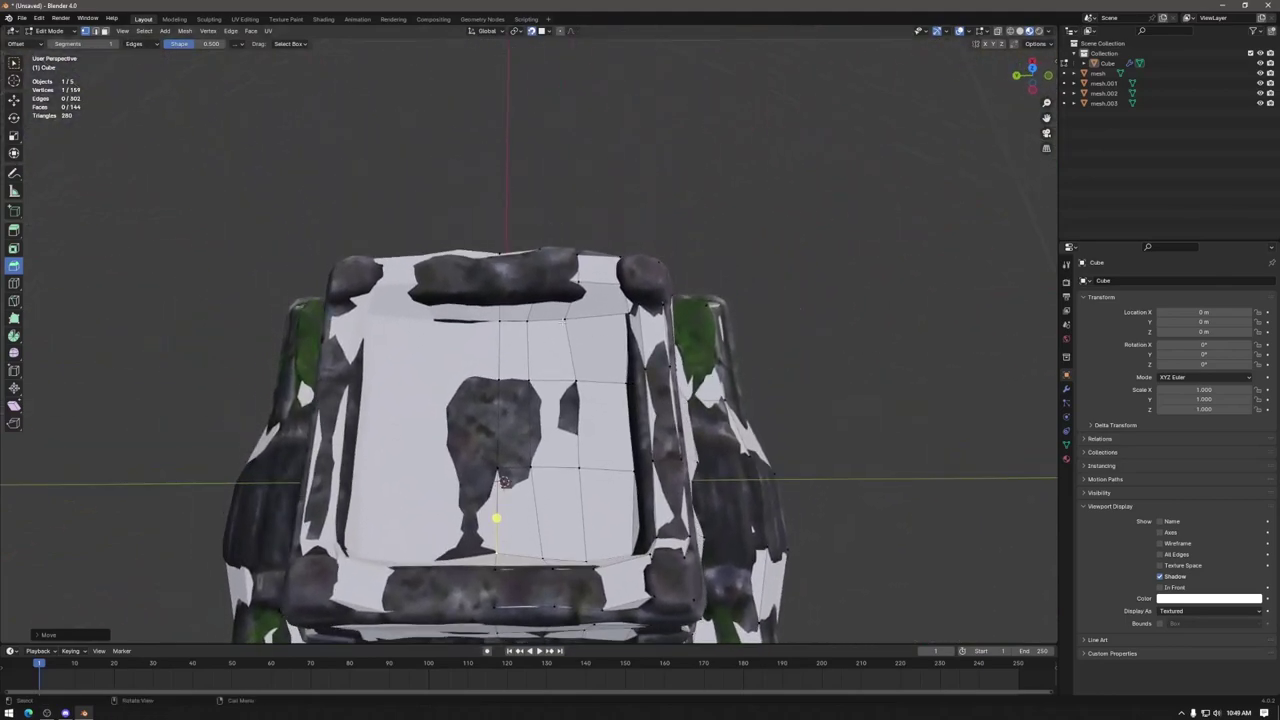
# Step: Move the roof edge vertices at the far side parapet to its inner foot, up to the mirror centre line
pyautogui.click(562, 318)
pyautogui.press('g')
pyautogui.click(593, 312)
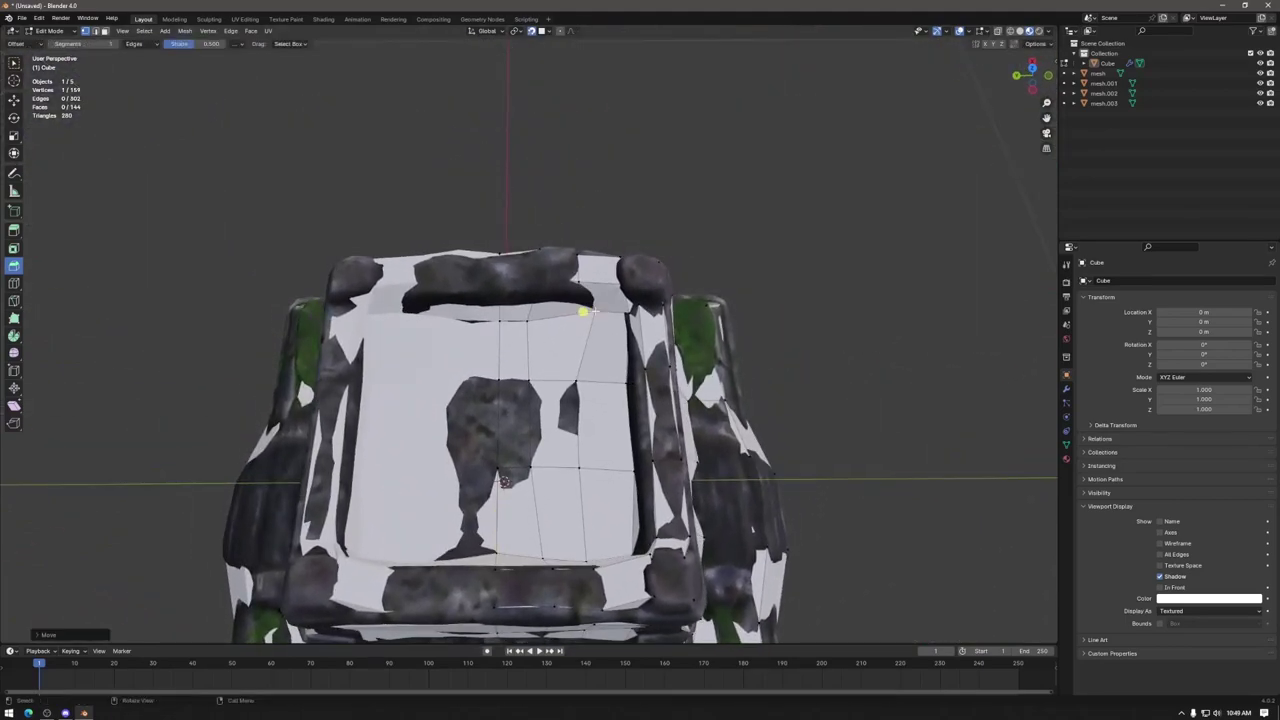
pyautogui.press('g')
pyautogui.click(546, 312)
pyautogui.press('g')
pyautogui.click(497, 310)
# Step: Reposition the interior roof vertices to even out the grid over the reference surface
pyautogui.click(529, 363)
pyautogui.press('g')
pyautogui.click(588, 399)
pyautogui.click(578, 467)
pyautogui.press('g')
pyautogui.click(594, 450)
pyautogui.press('g')
pyautogui.rightClick(543, 449)
pyautogui.click(526, 363)
pyautogui.press('g')
pyautogui.click(550, 381)
pyautogui.moveTo(550, 381); pyautogui.dragTo(587, 313, button='middle')
pyautogui.scroll(3, 606, 380)
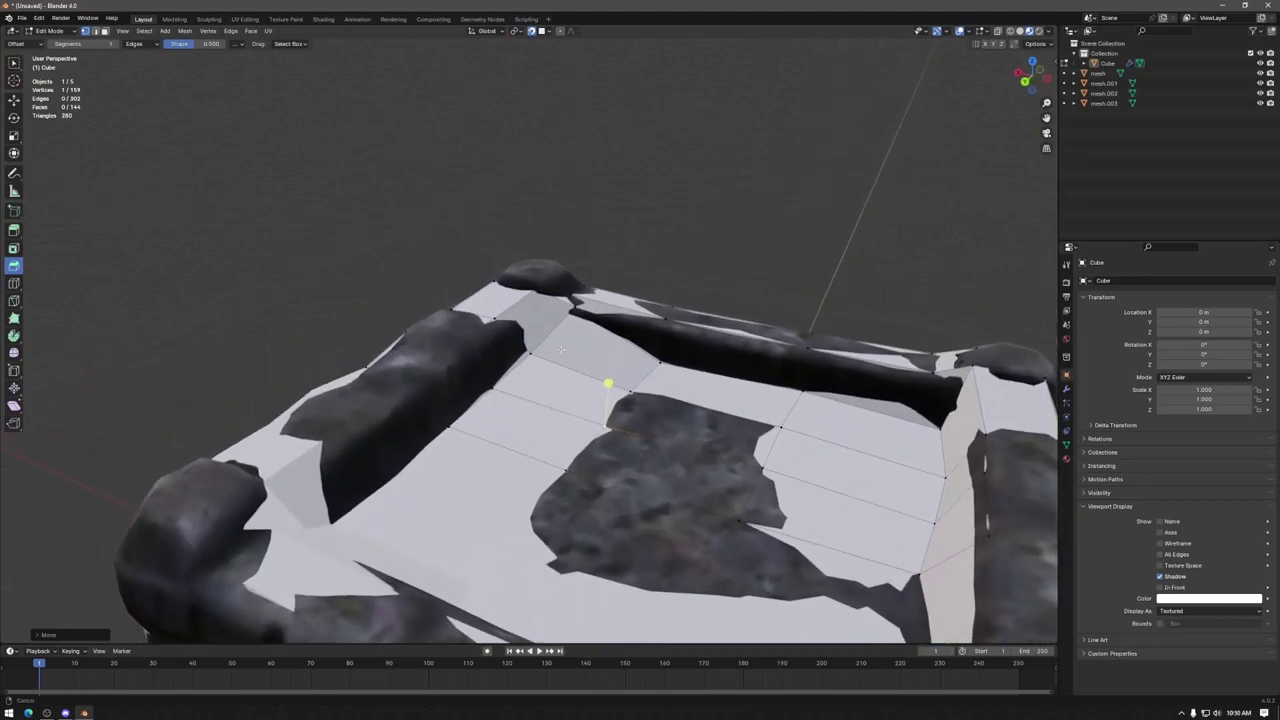
# Step: Lower the roof's inner corner vertex and its neighbour to the foot of the parapet
pyautogui.moveTo(606, 380); pyautogui.dragTo(603, 400, button='middle')
pyautogui.click(574, 292)
pyautogui.press('g')
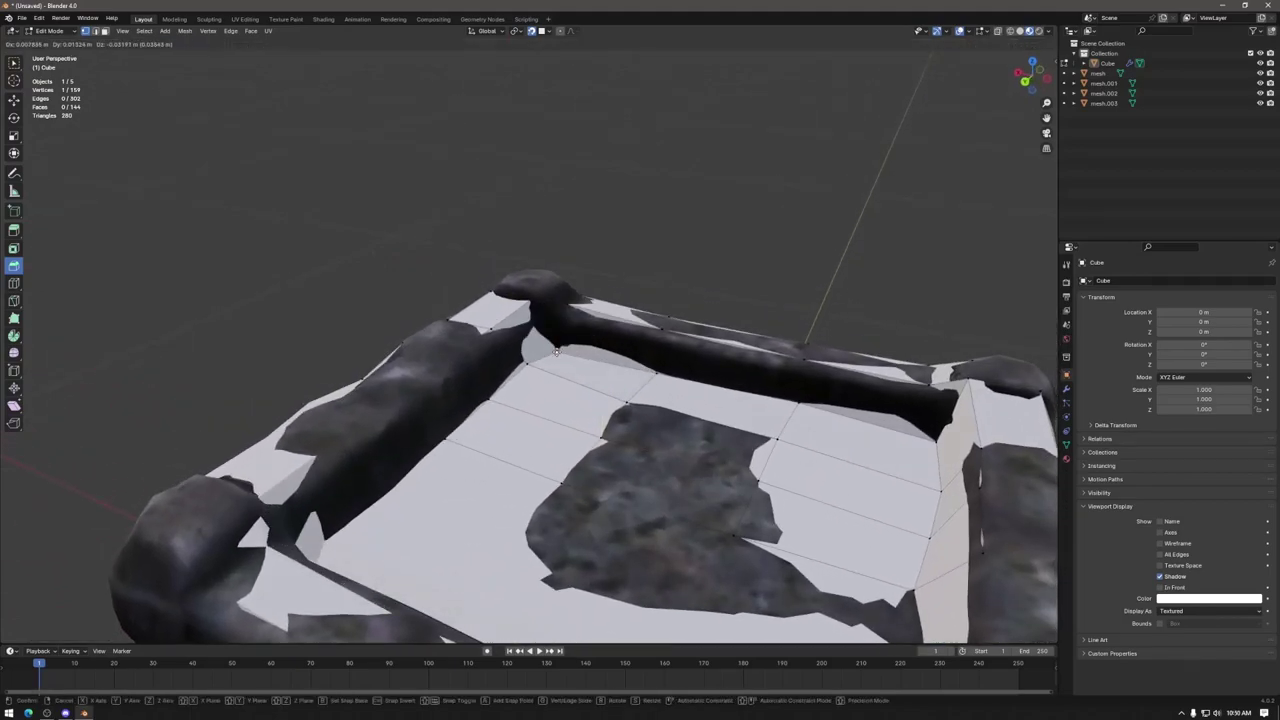
pyautogui.click(566, 329)
pyautogui.click(548, 340)
pyautogui.press('g')
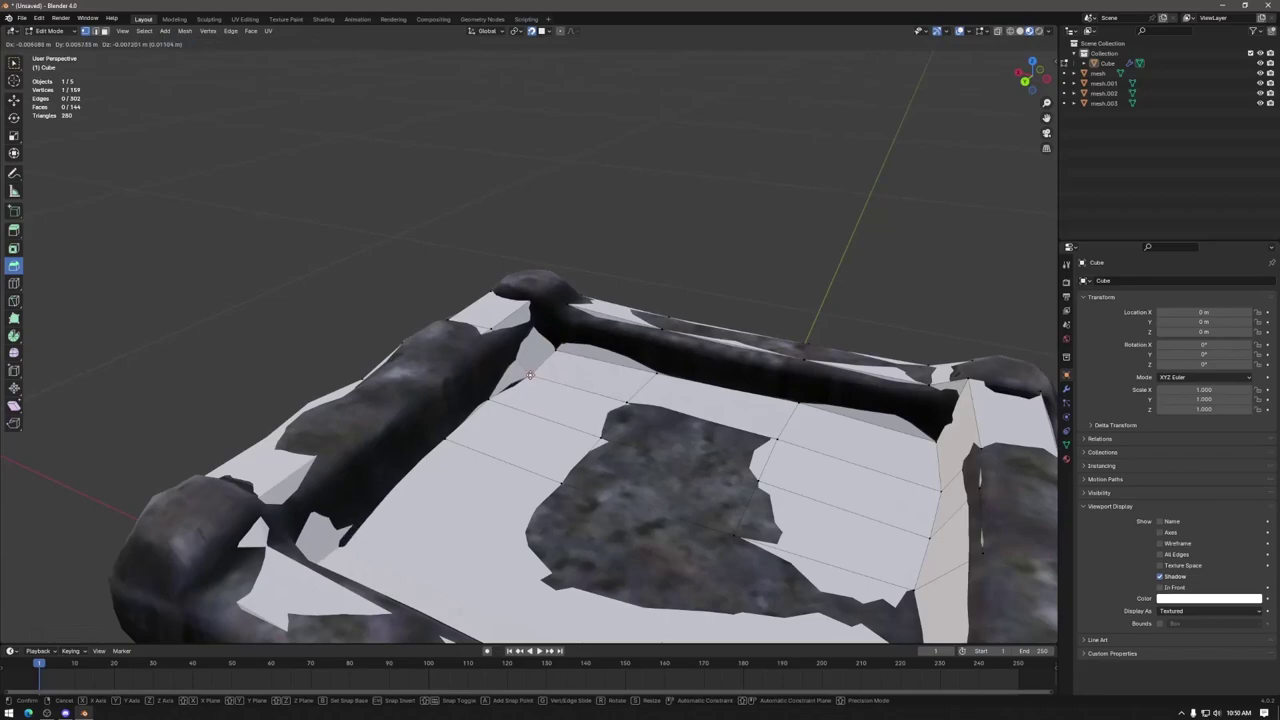
pyautogui.click(530, 375)
# Step: Snap the next two roof edge vertices toward the centre line to the side parapet's foot
pyautogui.click(512, 372)
pyautogui.press('g')
pyautogui.click(510, 373)
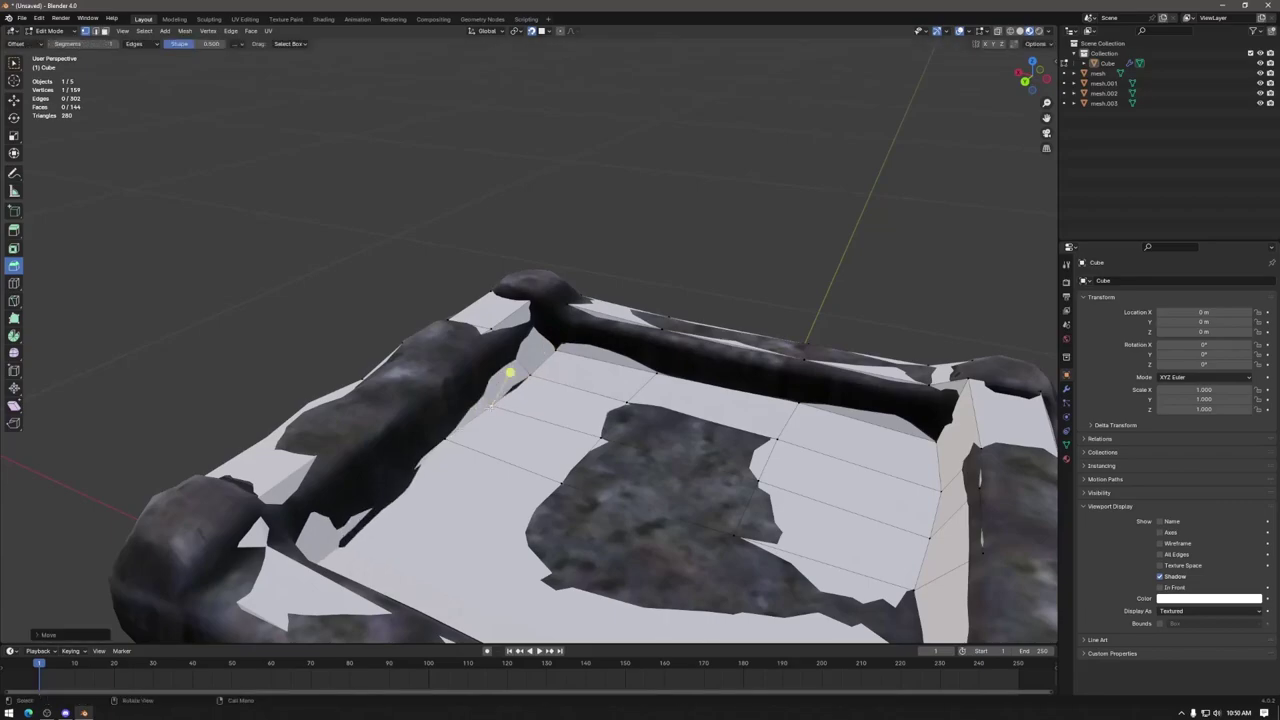
pyautogui.press('g')
pyautogui.click(466, 409)
pyautogui.moveTo(466, 409); pyautogui.dragTo(690, 440, button='middle')
# Step: Fine-tune the position of the interior roof vertex near the corner on the reference surface
pyautogui.click(488, 352)
pyautogui.press('g')
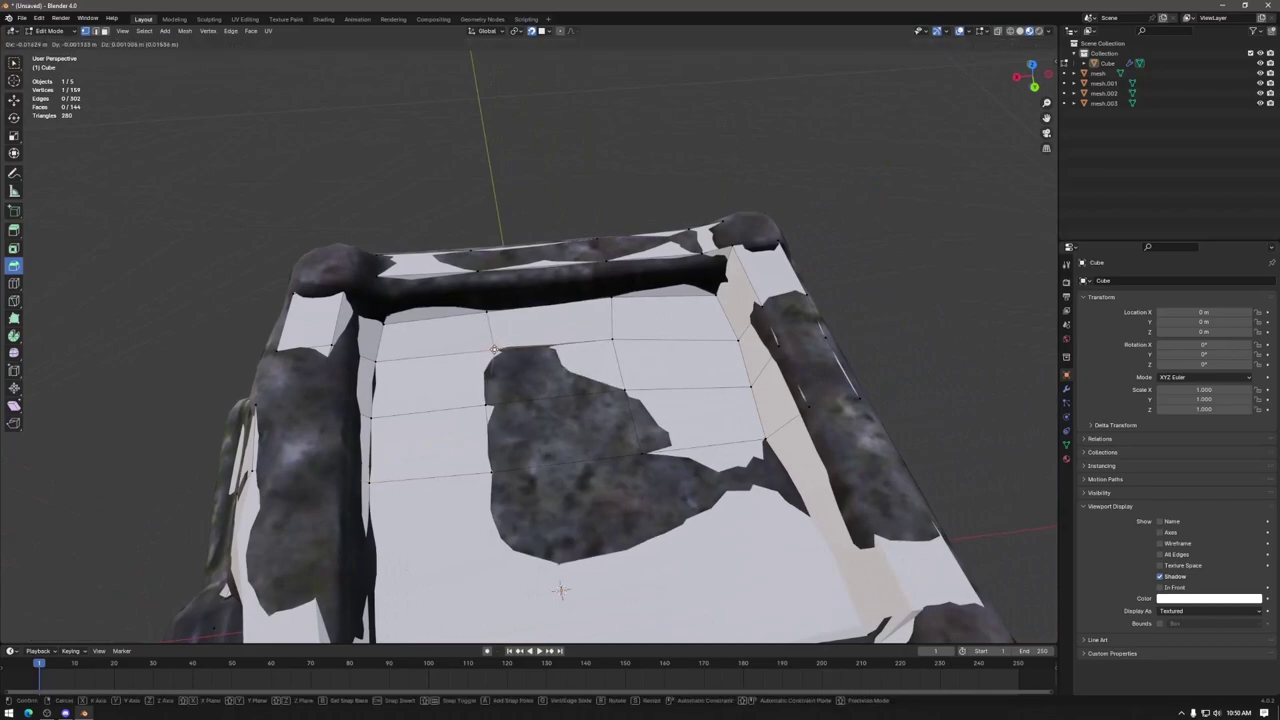
pyautogui.click(490, 403)
pyautogui.press('g')
pyautogui.click(489, 350)
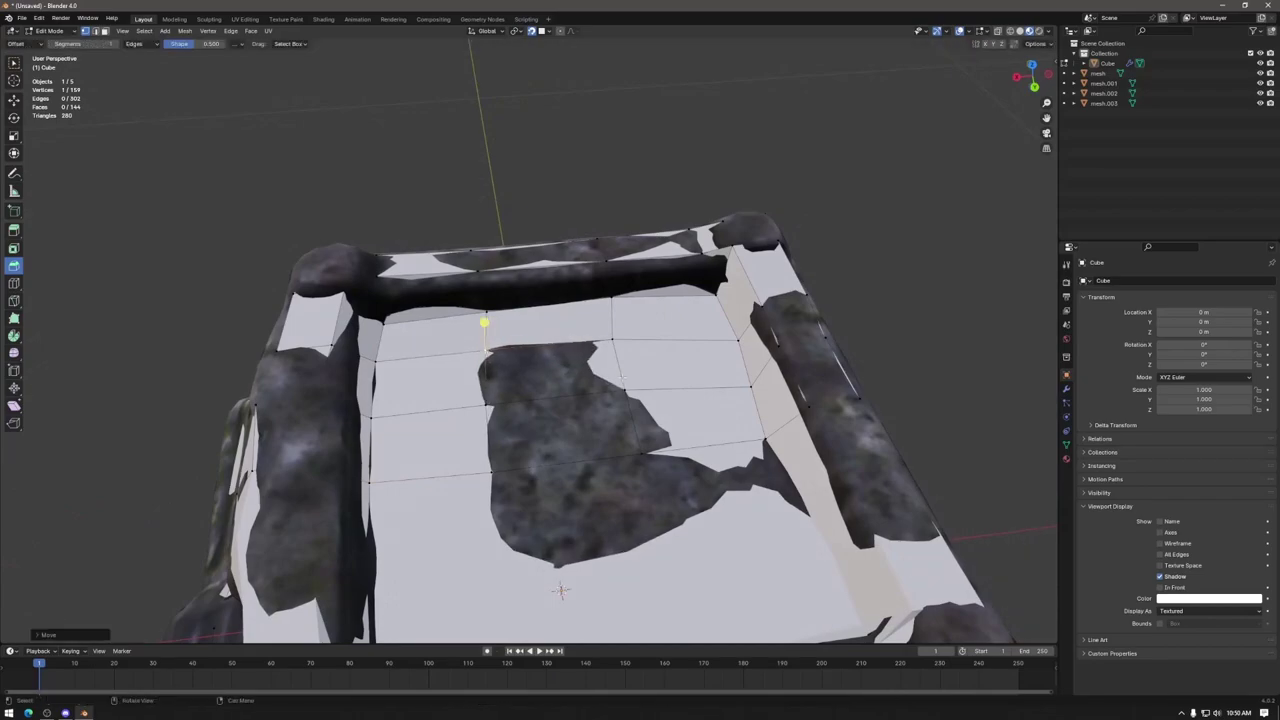
# Step: Adjust the parapet rim vertices to the reference and inspect the whole building for fit
pyautogui.click(717, 206)
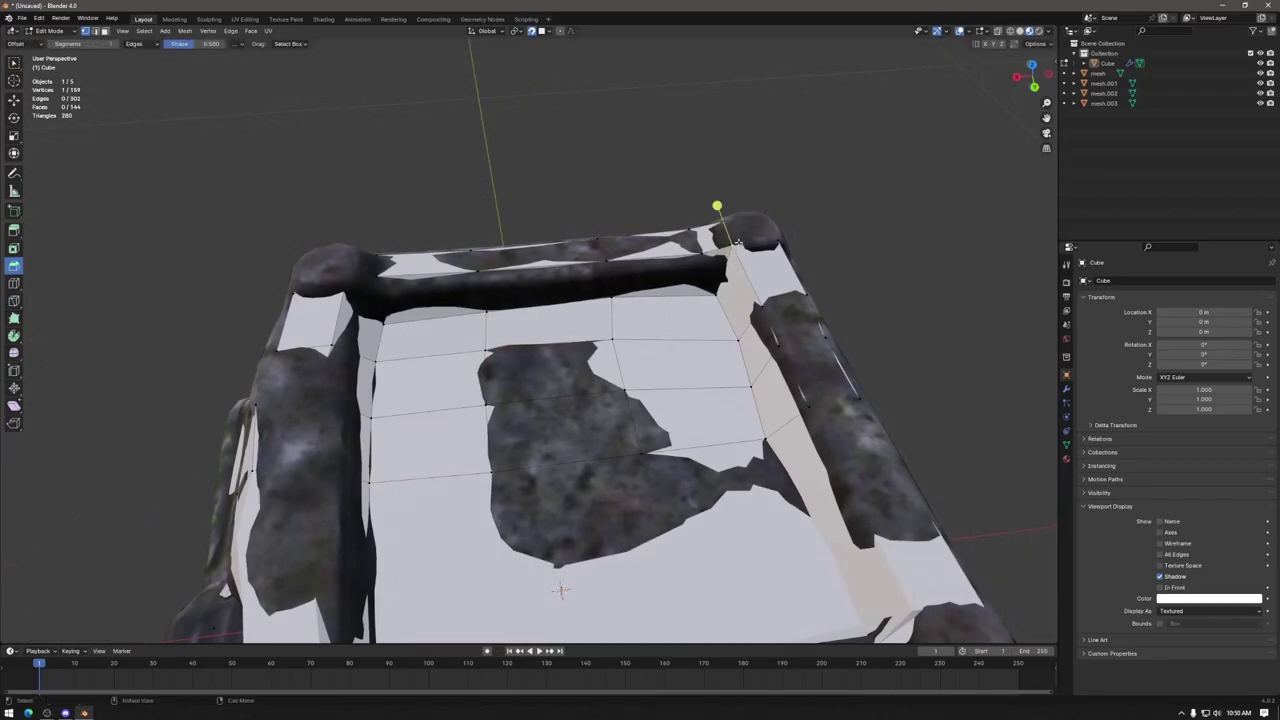
pyautogui.moveTo(737, 242); pyautogui.dragTo(598, 380, button='middle')
pyautogui.moveTo(548, 363); pyautogui.dragTo(557, 352)
pyautogui.moveTo(620, 356); pyautogui.dragTo(647, 384, button='middle')
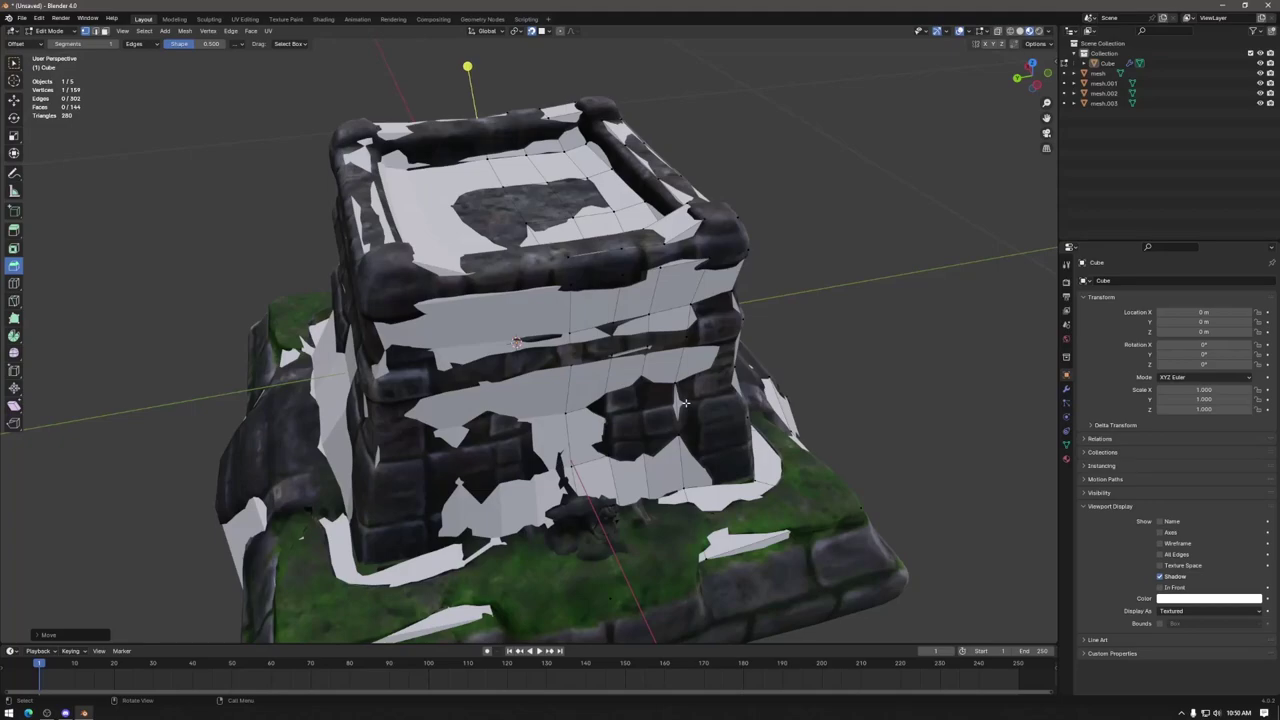
pyautogui.moveTo(440, 280); pyautogui.dragTo(816, 235, button='middle')
# Step: Return to Object Mode and apply the Mirror modifier to the low-poly mesh
pyautogui.press('Tab')
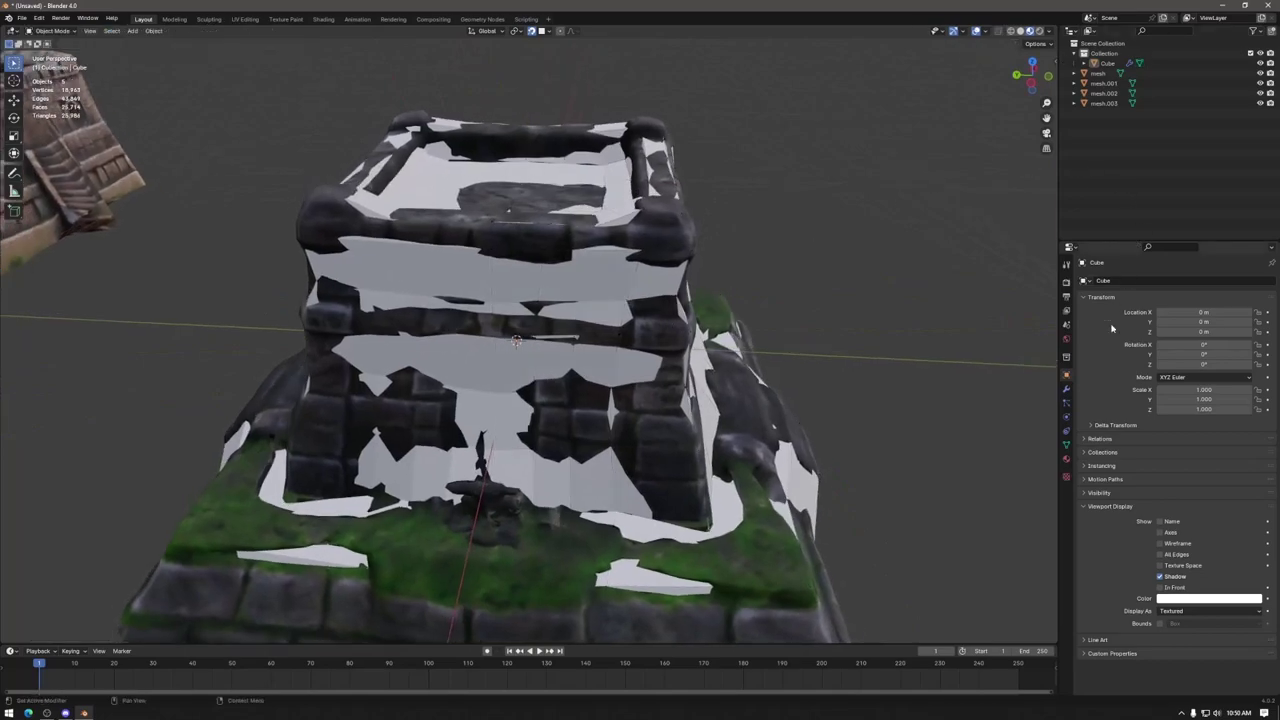
pyautogui.click(1066, 389)
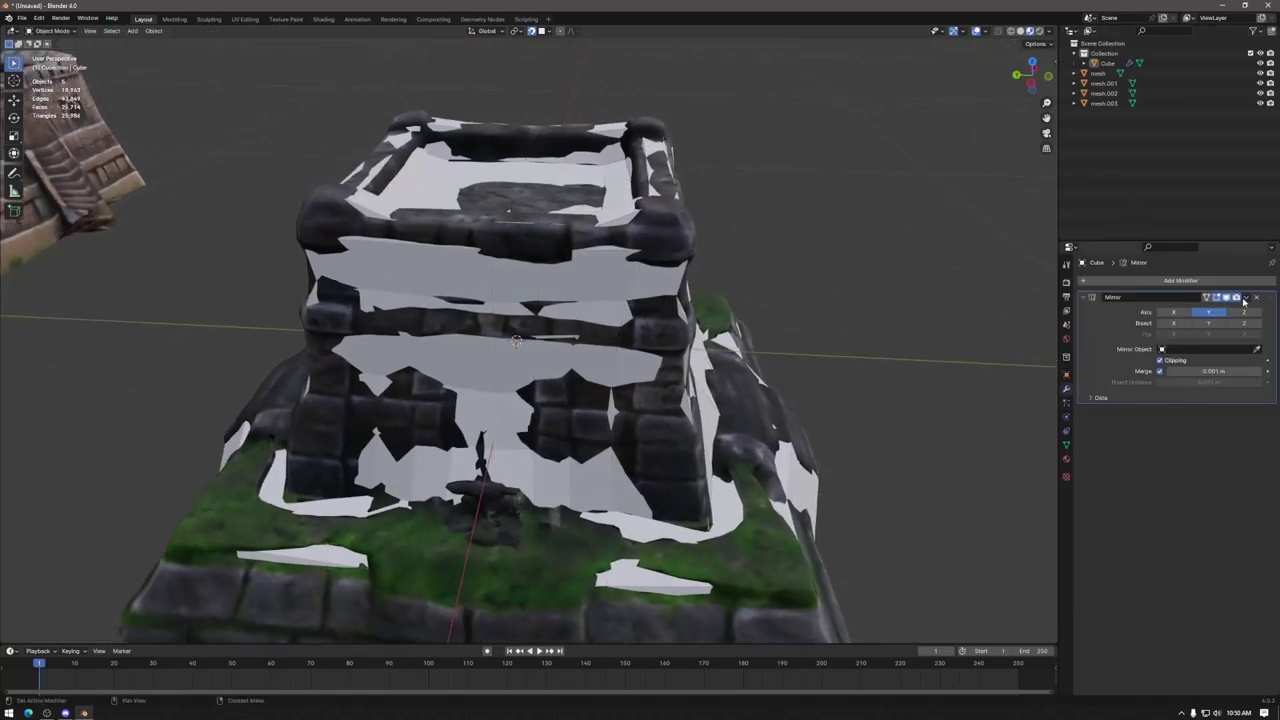
pyautogui.click(1246, 298)
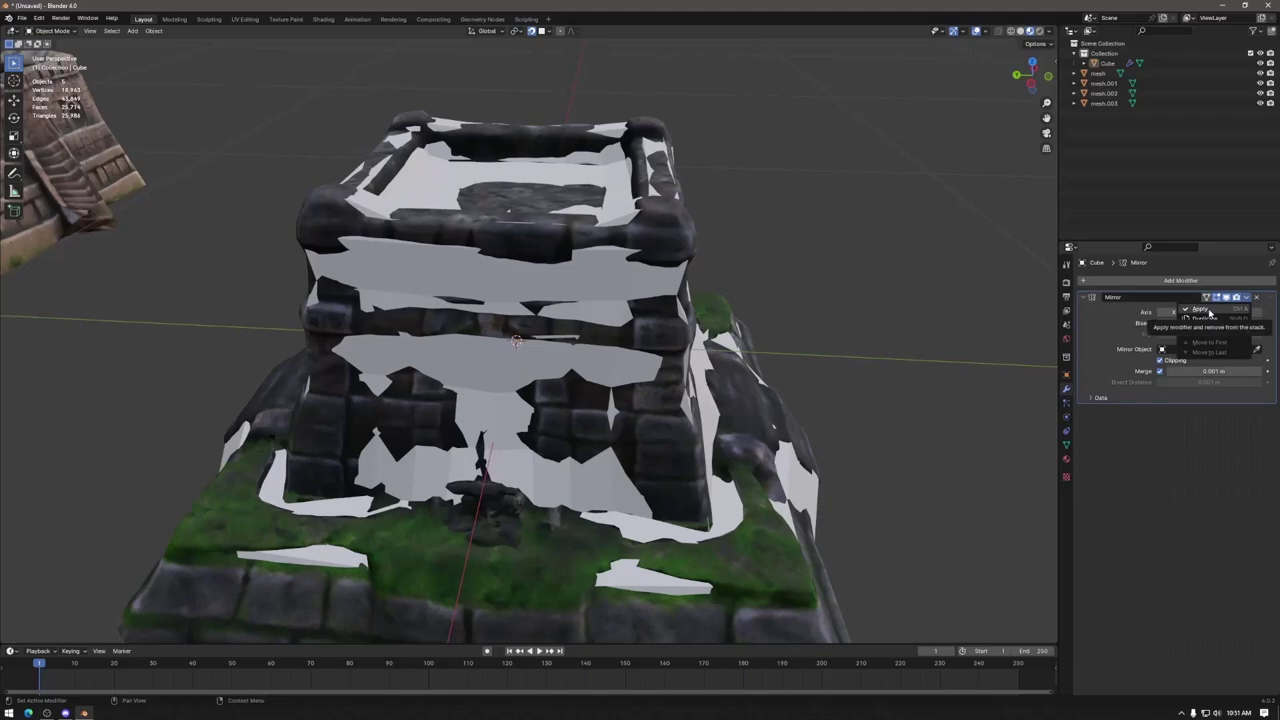
pyautogui.click(1232, 309)
pyautogui.moveTo(620, 345); pyautogui.dragTo(540, 286, button='middle')
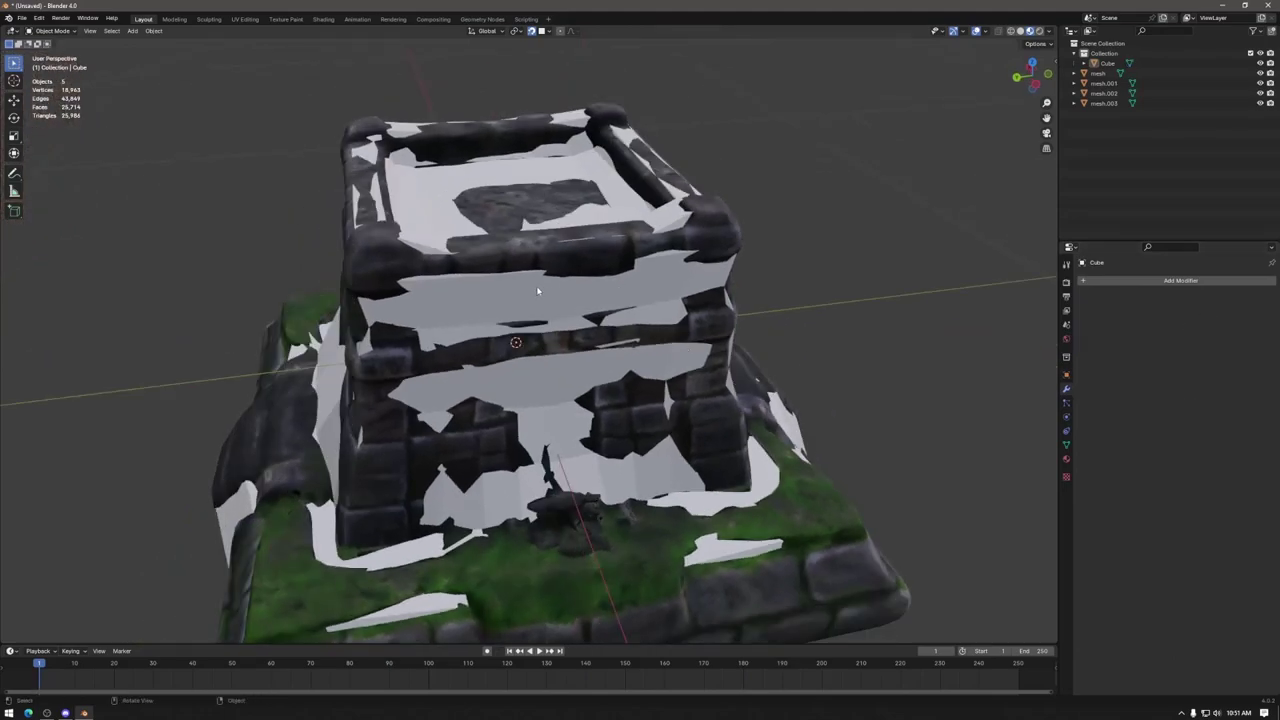
# Step: Shade the low-poly building mesh smooth and hide all the reference meshes so only it remains visible
pyautogui.click(506, 275)
pyautogui.click(152, 31)
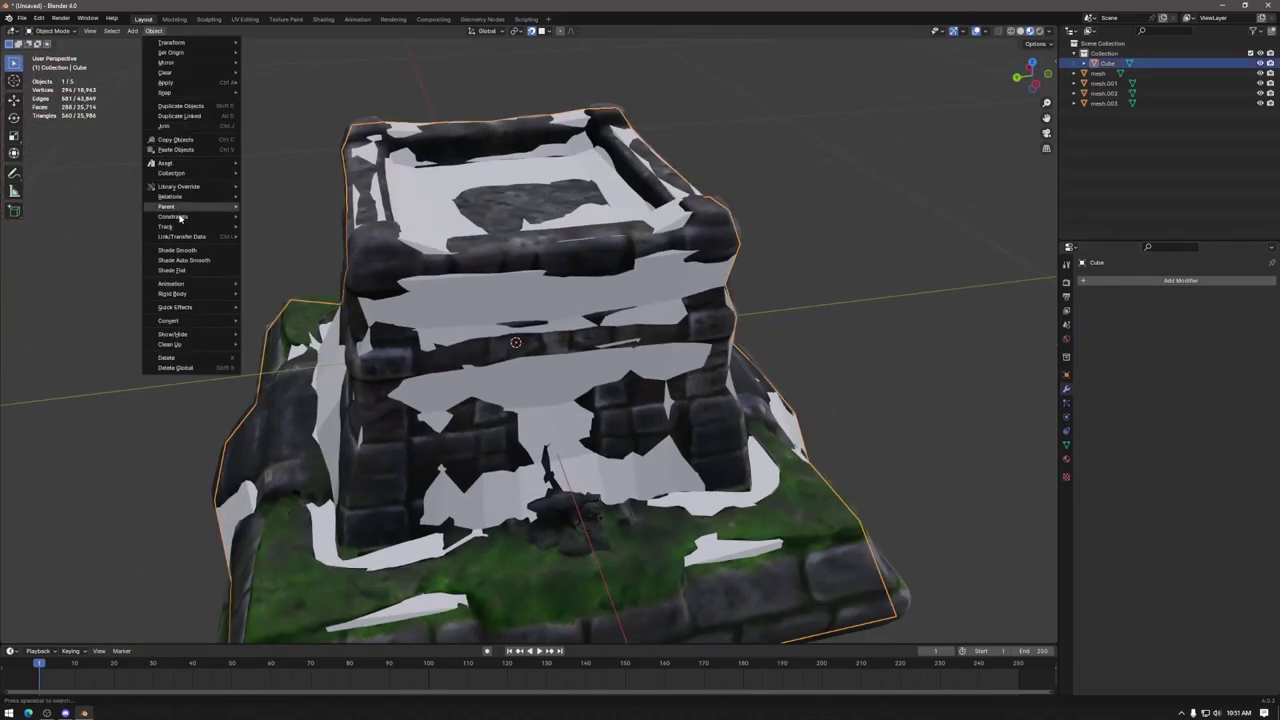
pyautogui.click(178, 254)
pyautogui.scroll(-4, 635, 298)
pyautogui.moveTo(635, 298); pyautogui.dragTo(601, 312, button='middle')
pyautogui.hotkey('shift', 'h')
# Step: Select the closed edge path along the outer rim of the roof parapet and mark it as a seam
pyautogui.press('Tab')
pyautogui.press('2')
pyautogui.keyDown('ctrl'); pyautogui.click(434, 166); pyautogui.keyUp('ctrl')
pyautogui.moveTo(434, 166); pyautogui.dragTo(654, 196, button='middle')
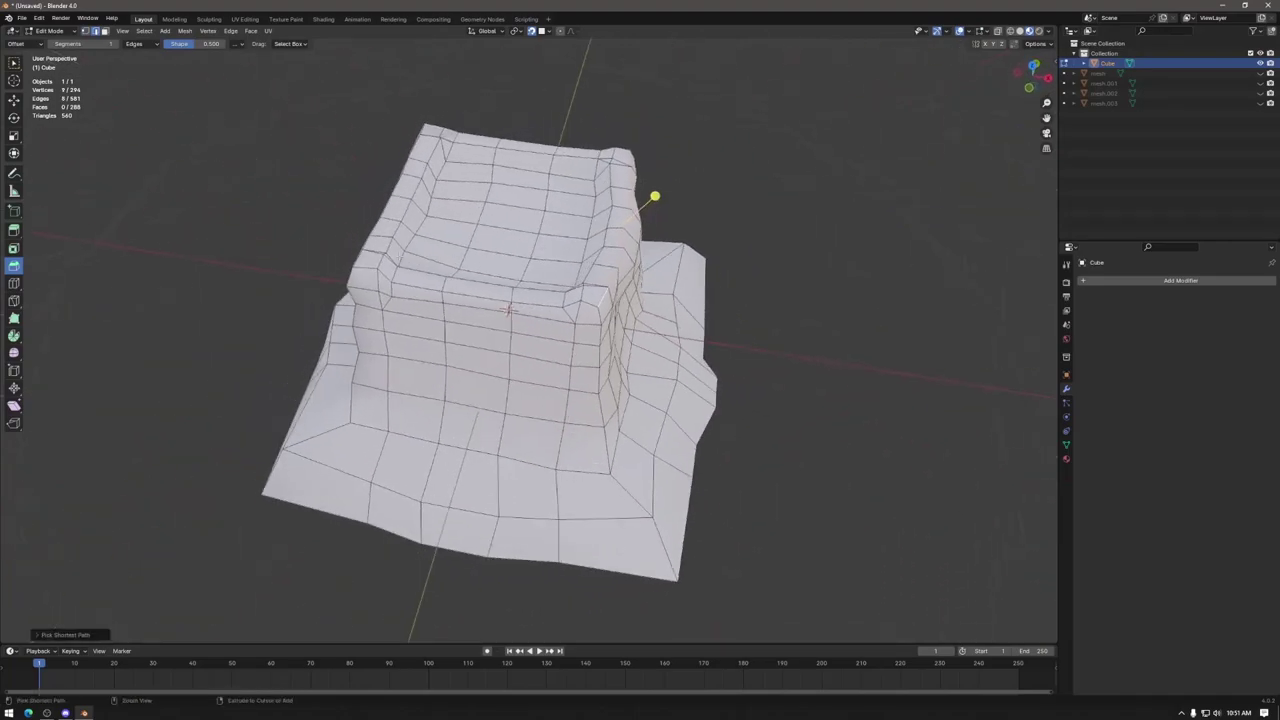
pyautogui.keyDown('ctrl'); pyautogui.click(600, 295); pyautogui.keyUp('ctrl')
pyautogui.moveTo(600, 295); pyautogui.dragTo(520, 289, button='middle')
pyautogui.keyDown('ctrl'); pyautogui.click(462, 288); pyautogui.keyUp('ctrl')
pyautogui.keyDown('ctrl'); pyautogui.click(660, 230); pyautogui.keyUp('ctrl')
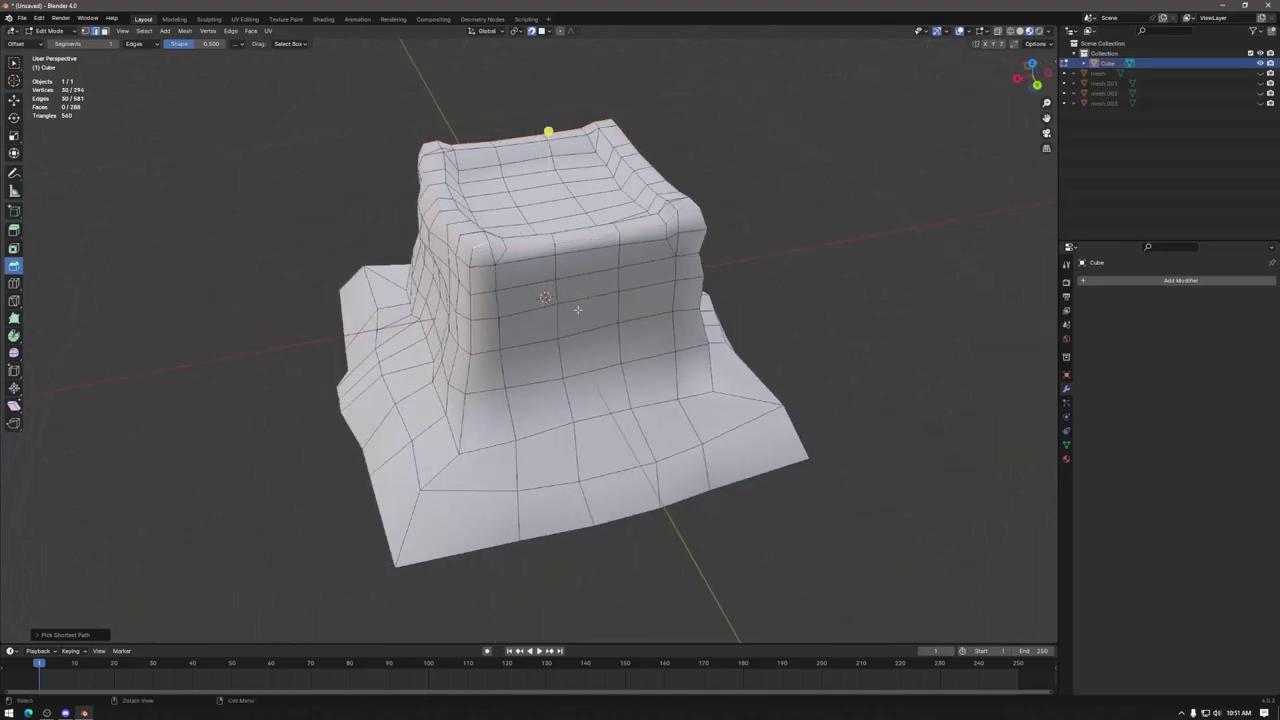
pyautogui.rightClick(546, 298)
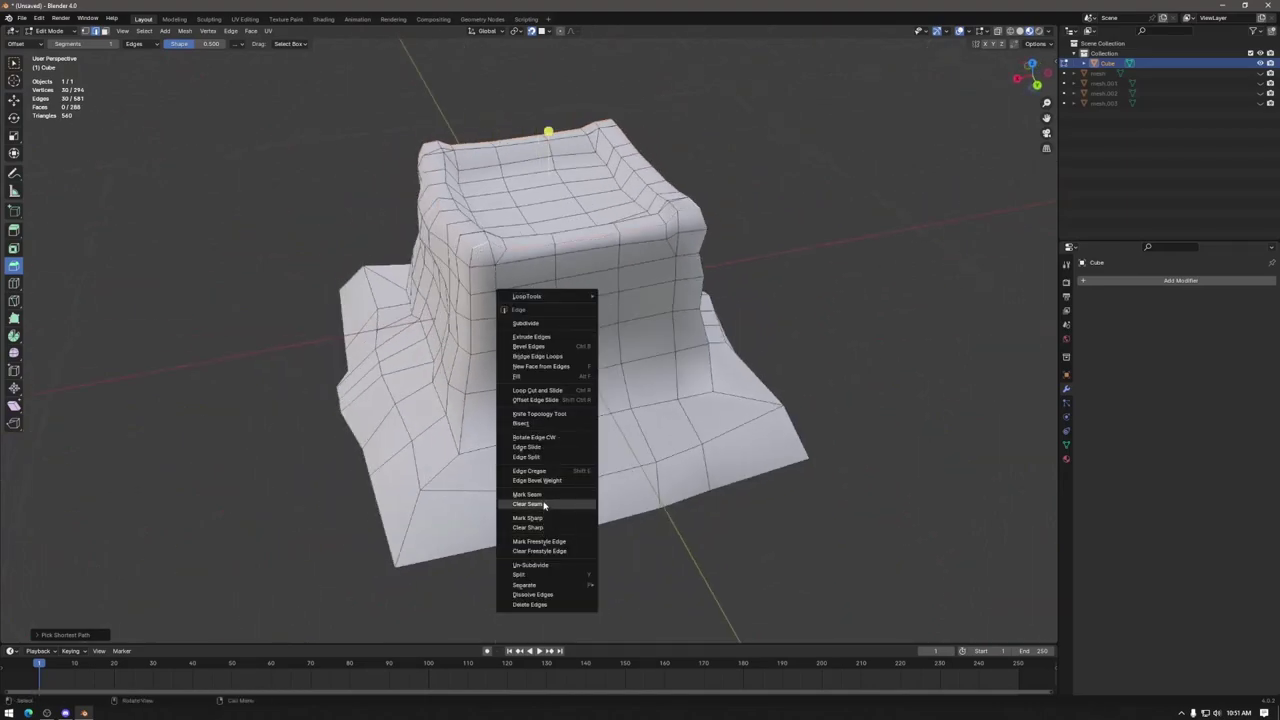
pyautogui.click(528, 494)
# Step: Mark seams down two of the building's vertical corners, from the parapet rim to the outer edge of the base
pyautogui.click(447, 259)
pyautogui.keyDown('ctrl'); pyautogui.click(431, 380); pyautogui.keyUp('ctrl')
pyautogui.rightClick(531, 523)
pyautogui.click(534, 523)
pyautogui.moveTo(325, 314); pyautogui.dragTo(605, 290, button='middle')
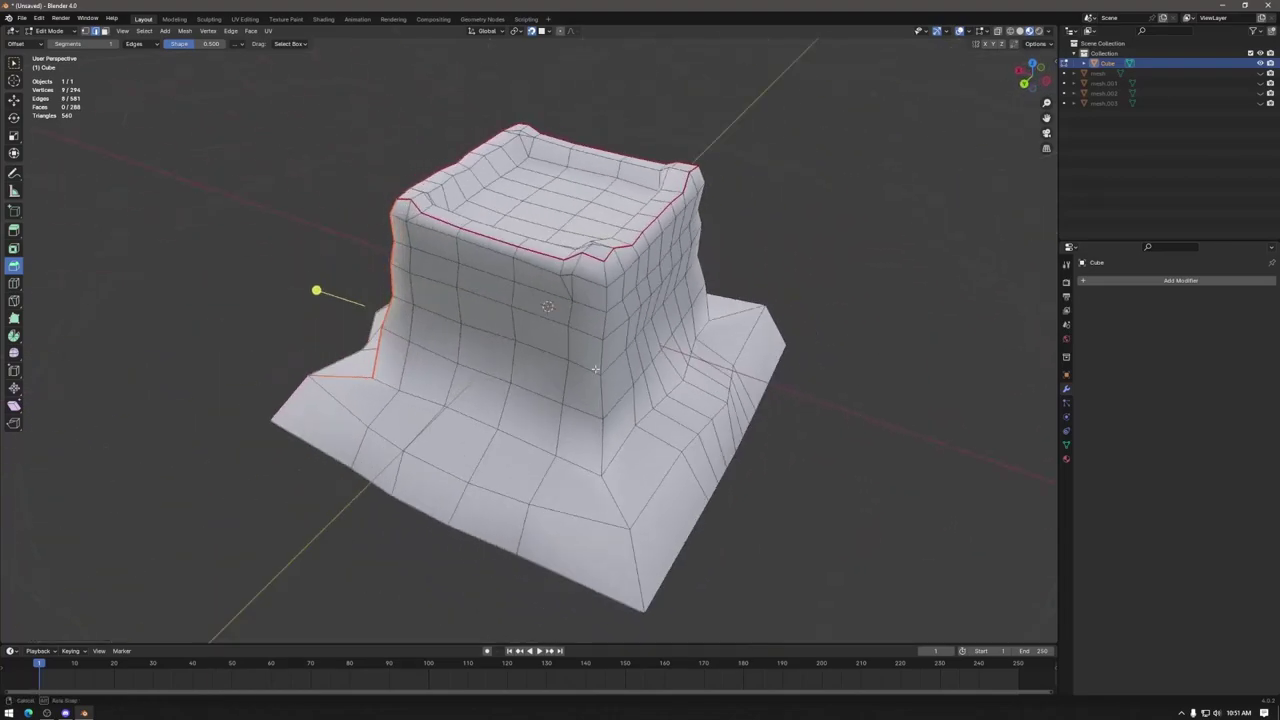
pyautogui.click(605, 276)
pyautogui.keyDown('ctrl'); pyautogui.click(629, 420); pyautogui.keyUp('ctrl')
pyautogui.rightClick(637, 545)
pyautogui.click(637, 545)
# Step: Mark seams down the remaining two corners of the building, from the parapet rim to the base's outer edge
pyautogui.moveTo(794, 443); pyautogui.dragTo(298, 313, button='middle')
pyautogui.click(651, 220)
pyautogui.keyDown('ctrl'); pyautogui.click(666, 366); pyautogui.keyUp('ctrl')
pyautogui.rightClick(714, 525)
pyautogui.click(714, 525)
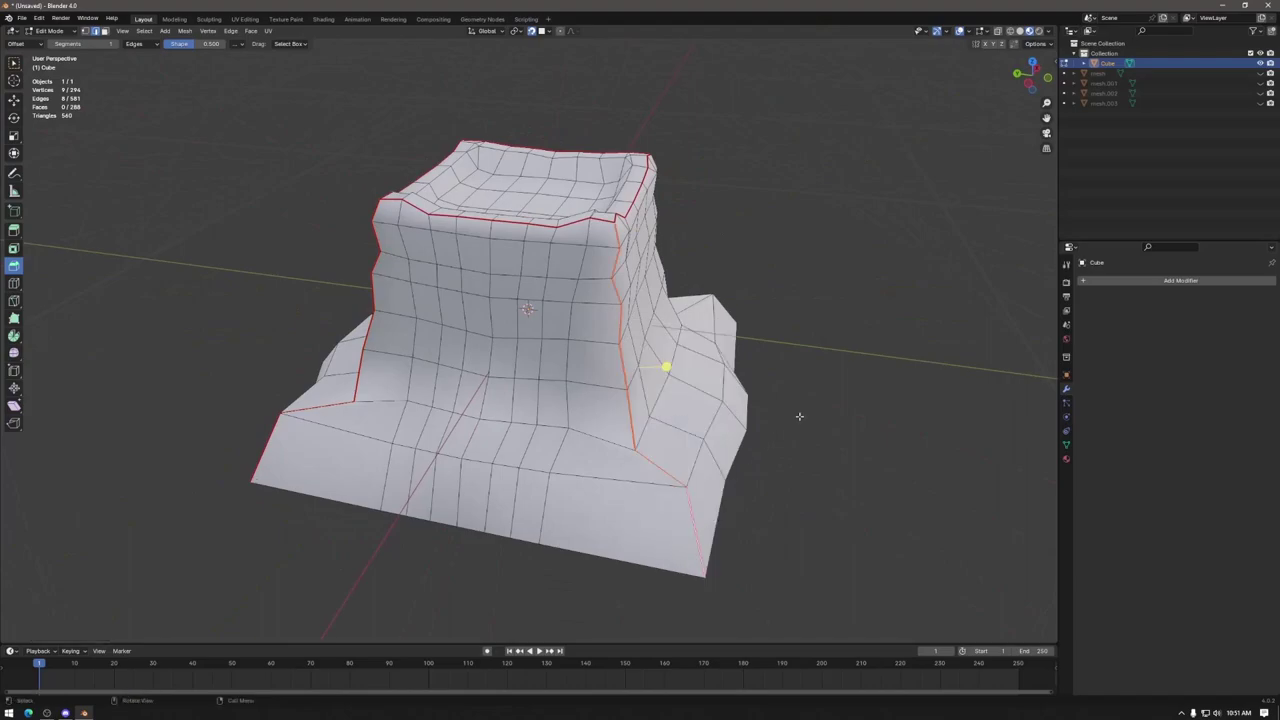
pyautogui.moveTo(799, 416); pyautogui.dragTo(662, 403, button='middle')
pyautogui.click(577, 206)
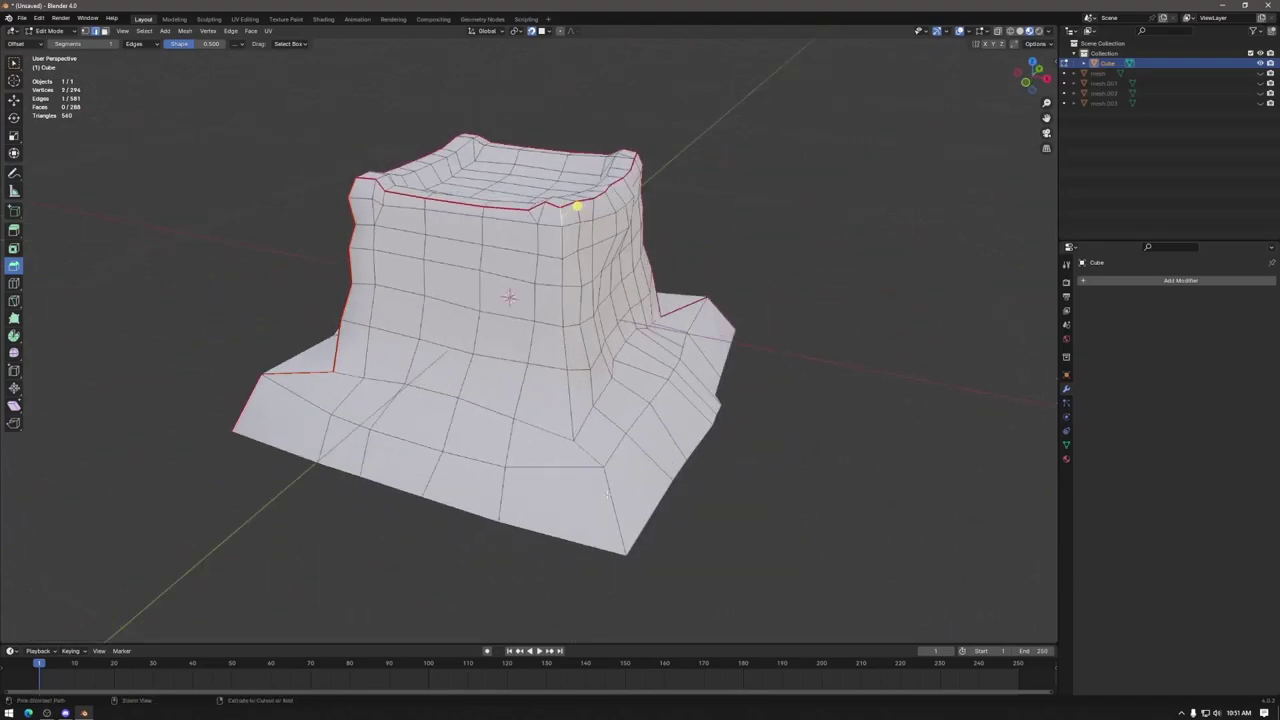
pyautogui.keyDown('ctrl'); pyautogui.click(566, 377); pyautogui.keyUp('ctrl')
pyautogui.rightClick(662, 528)
pyautogui.click(661, 525)
pyautogui.moveTo(661, 525); pyautogui.dragTo(703, 480, button='middle')
# Step: Switch to the UV Editing workspace, select the whole building mesh and unwrap it along the marked seams
pyautogui.press('Tab')
pyautogui.scroll(-2, 623, 394)
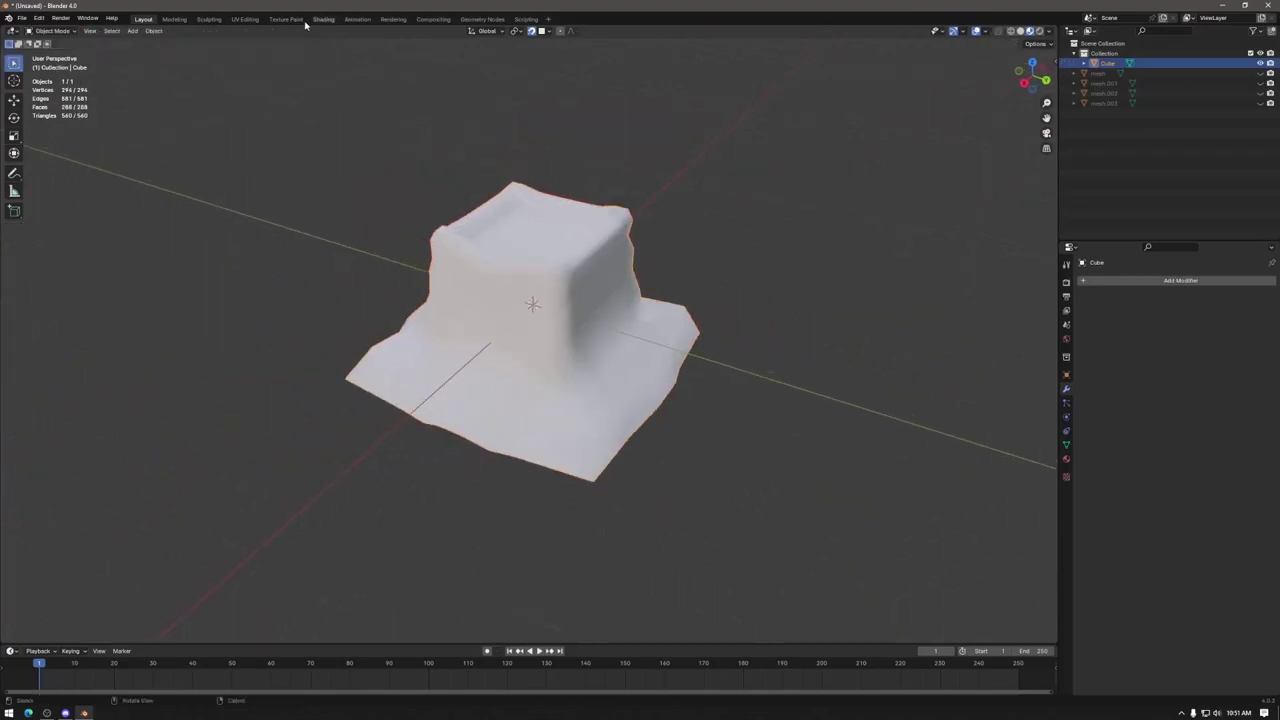
pyautogui.click(245, 19)
pyautogui.scroll(5, 800, 365)
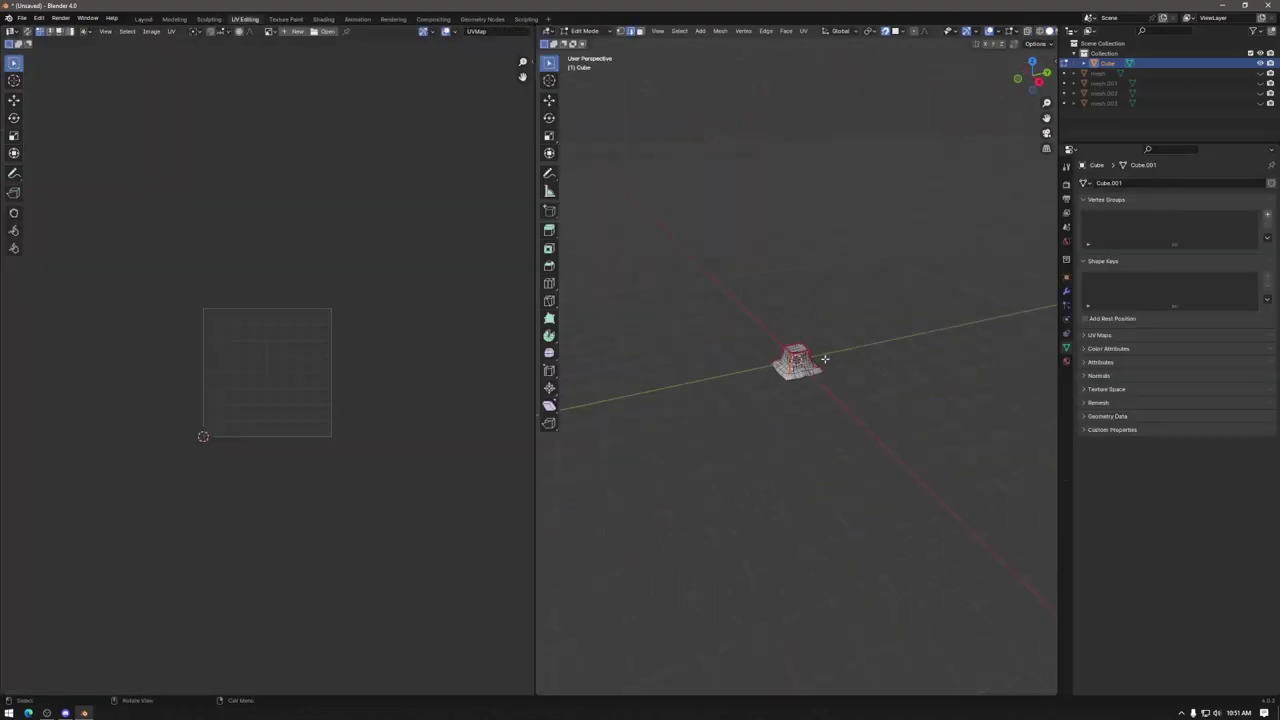
pyautogui.click(1025, 33)
pyautogui.moveTo(700, 268); pyautogui.dragTo(967, 545)
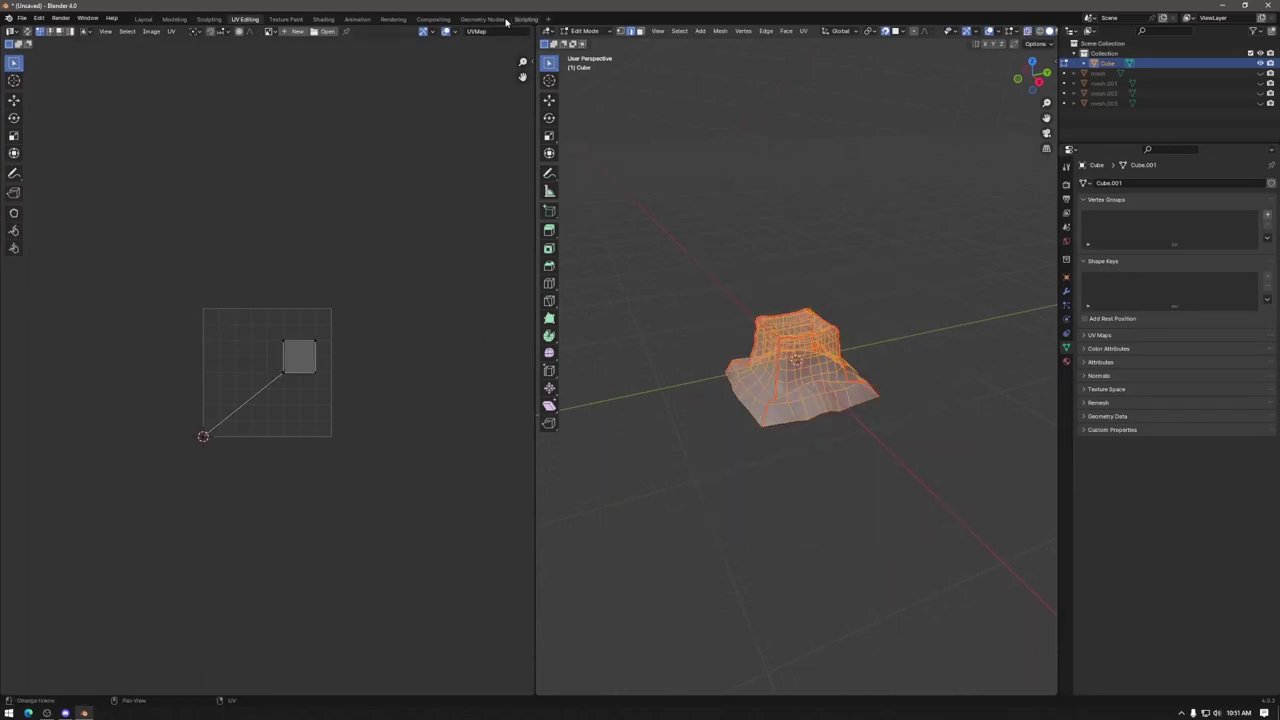
pyautogui.click(804, 31)
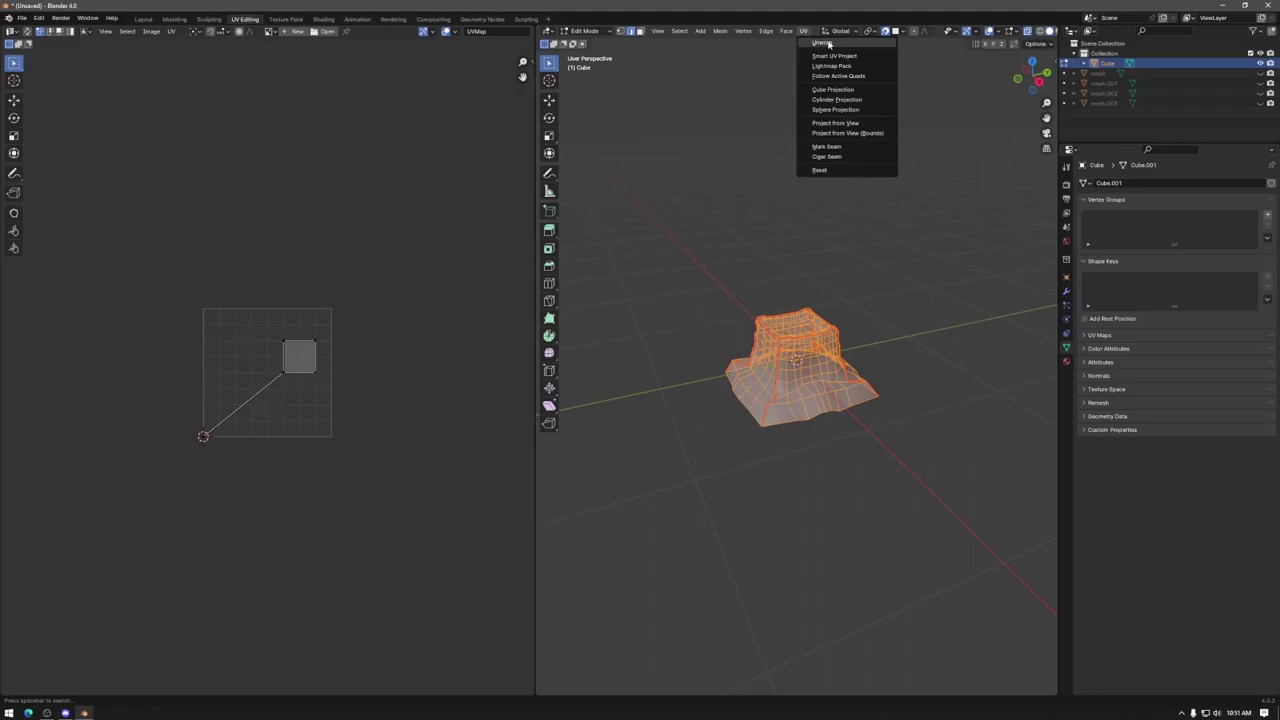
pyautogui.click(828, 43)
pyautogui.scroll(5, 423, 366)
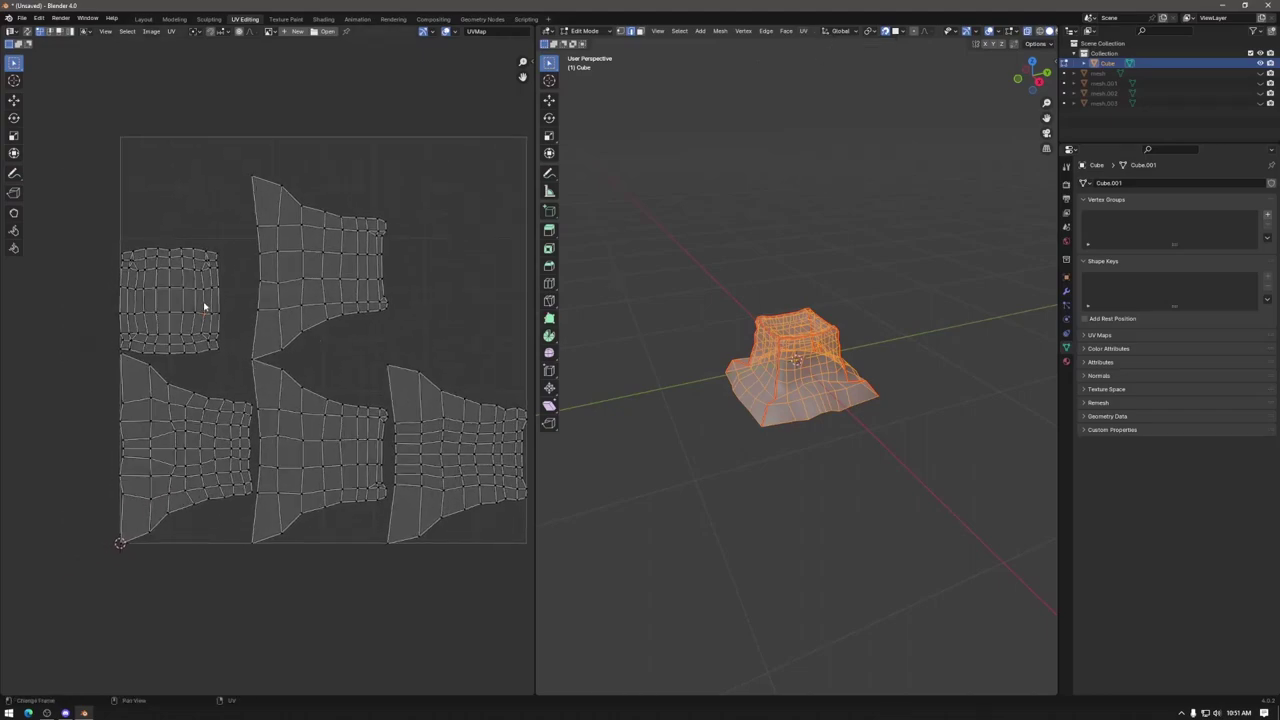
# Step: Select the whole roof UV island and move it into the upper left corner of the UV square
pyautogui.press('3')
pyautogui.click(175, 308)
pyautogui.moveTo(104, 222); pyautogui.dragTo(226, 358)
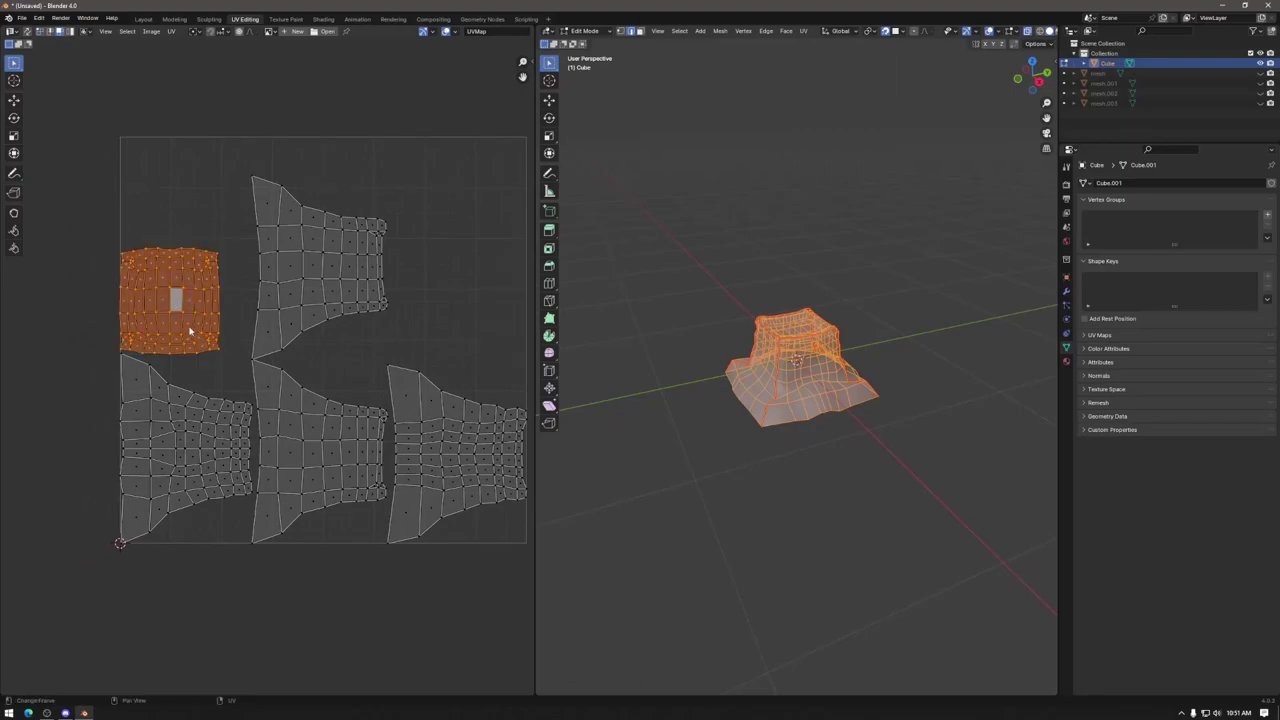
pyautogui.press('g')
pyautogui.click(194, 222)
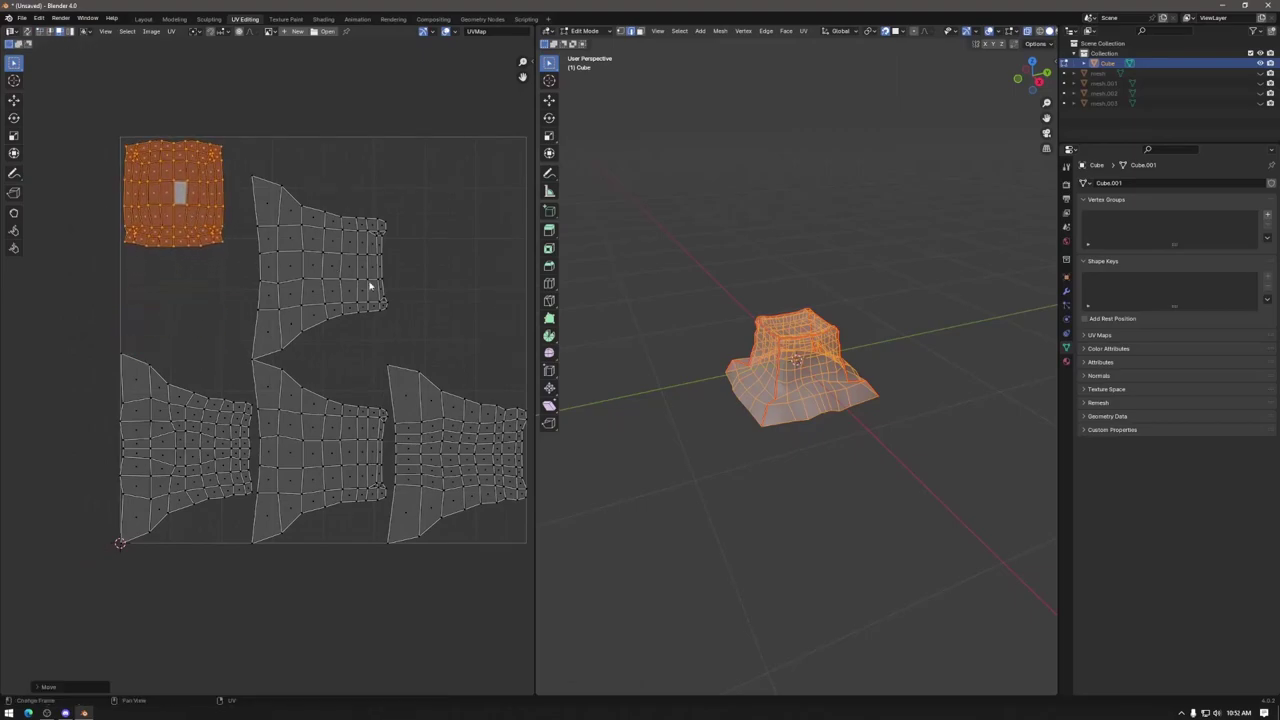
# Step: Apply all transforms to the building mesh in Object Mode and return to Edit Mode
pyautogui.press('Tab')
pyautogui.rightClick(830, 361)
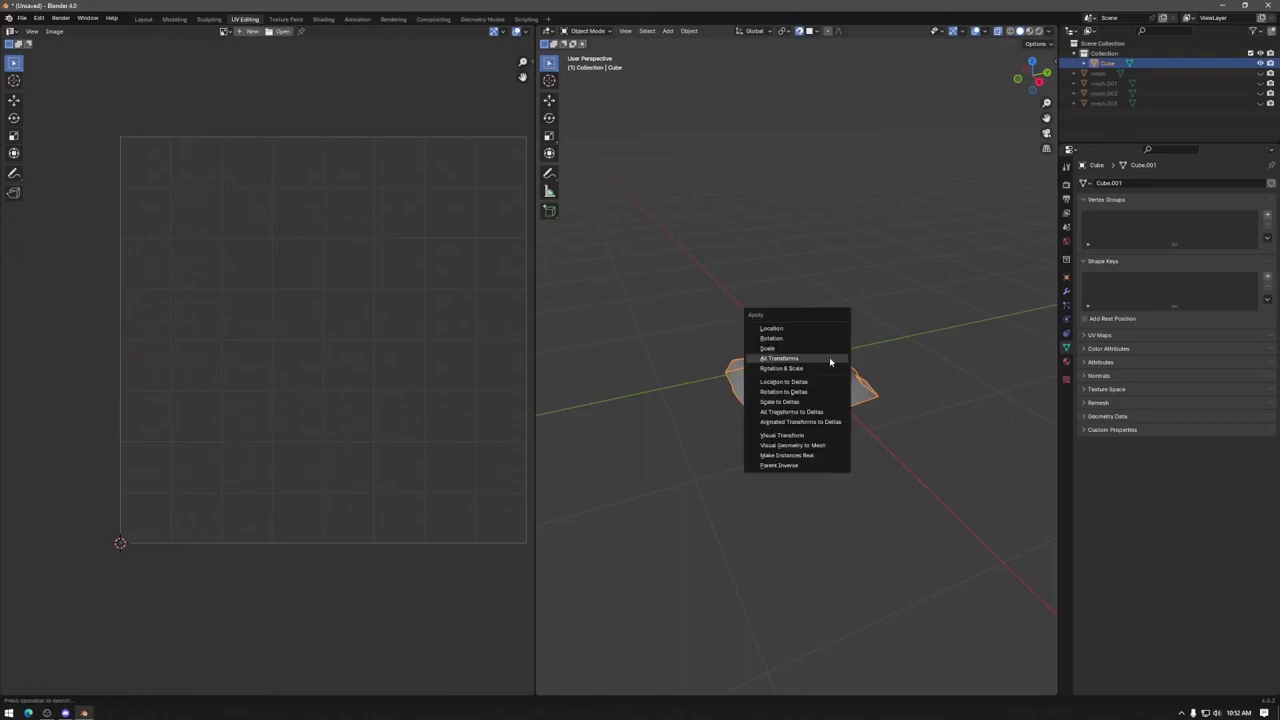
pyautogui.press('Tab')
# Step: Rotate the uppermost wall UV island upright with a slight tilt and place it close beside the roof island
pyautogui.click(291, 267)
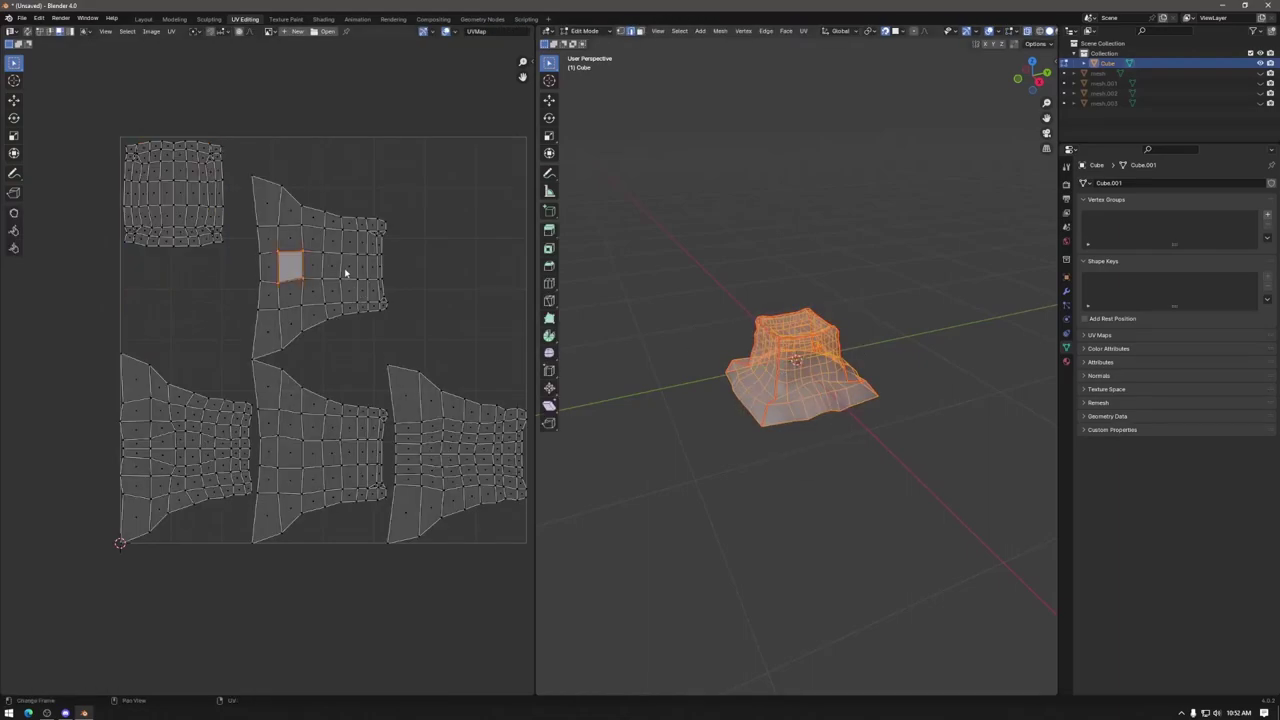
pyautogui.hotkey('ctrl', 'l')
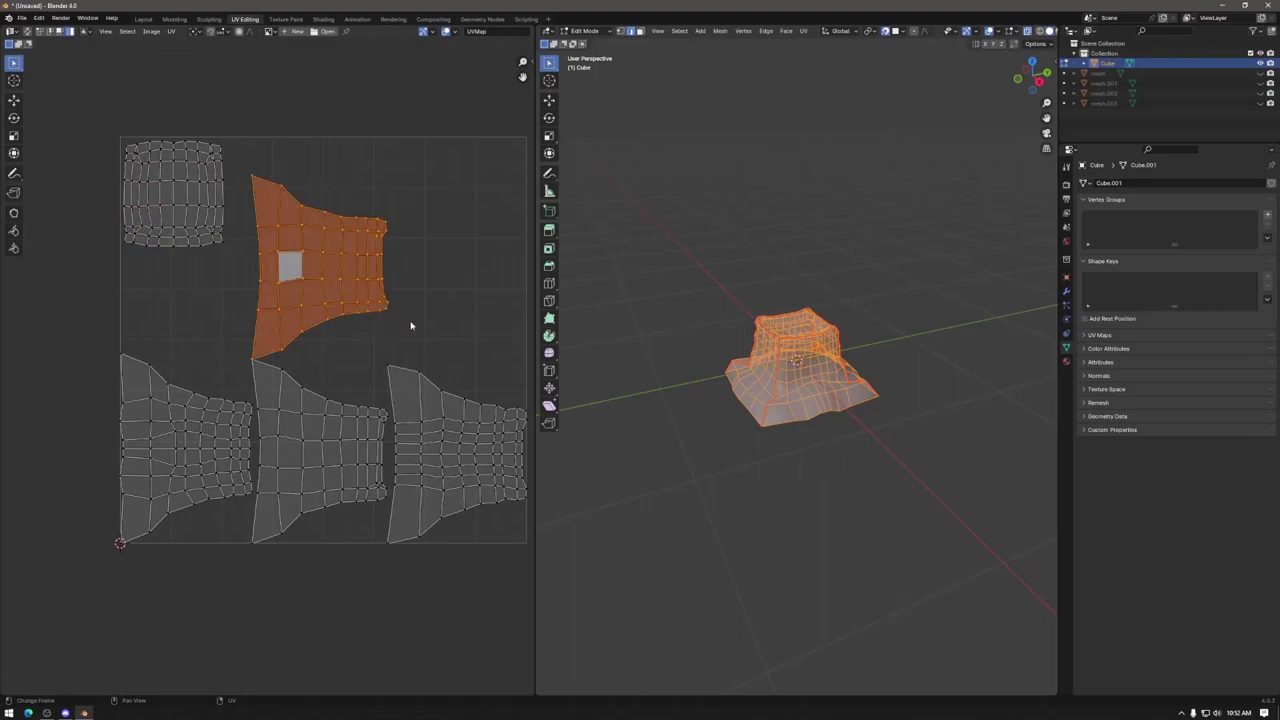
pyautogui.press('r')
pyautogui.click(352, 289)
pyautogui.press('g')
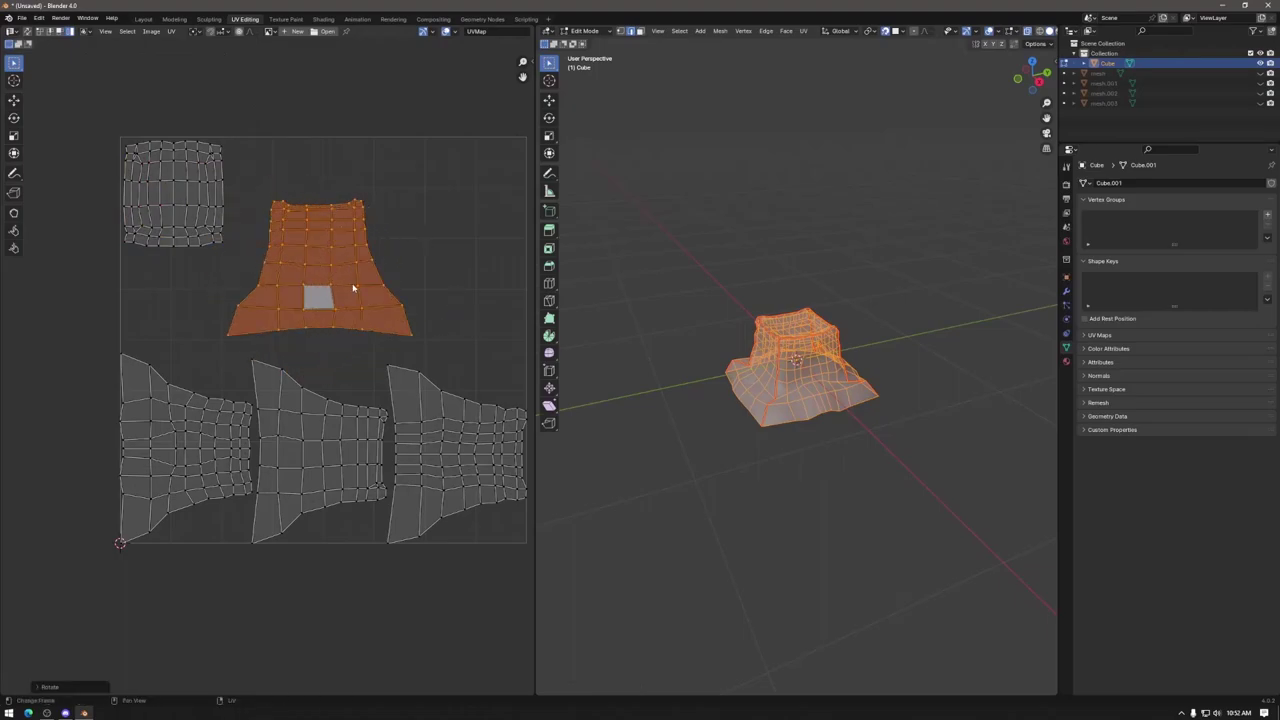
pyautogui.click(334, 237)
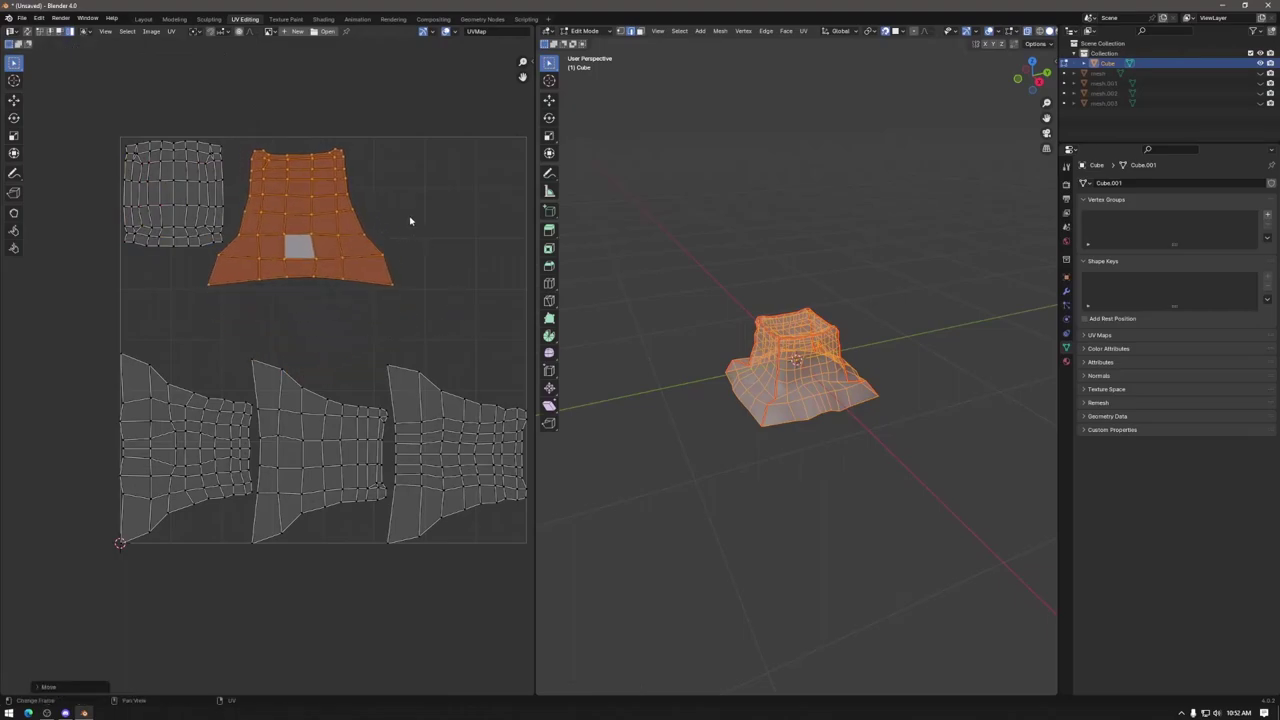
pyautogui.press('r')
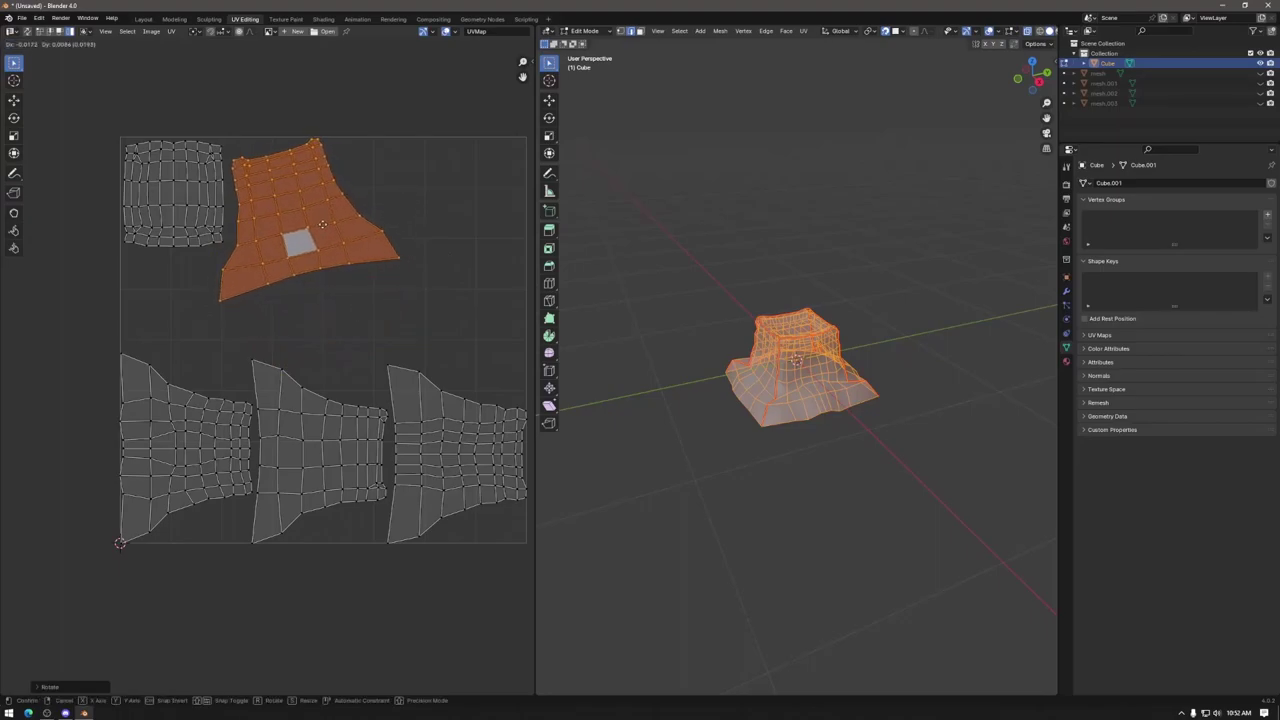
pyautogui.hotkey('ctrl', 'z')
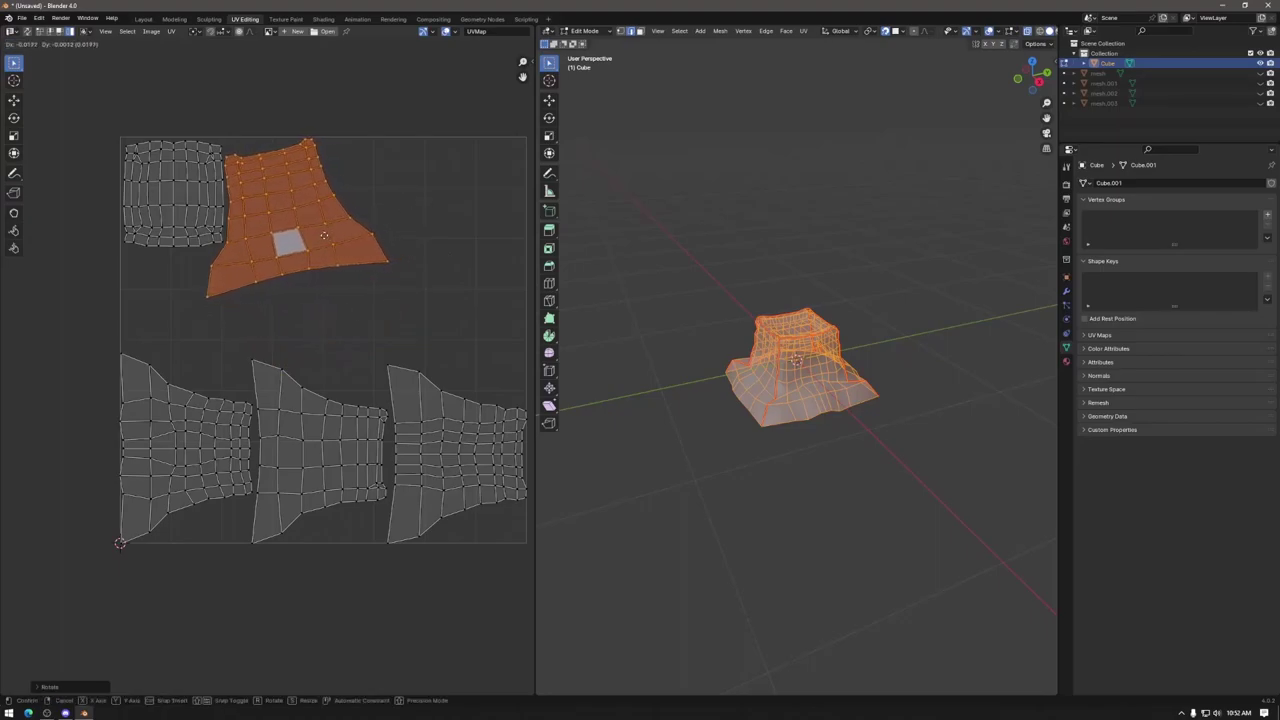
# Step: Rotate the lower middle wall UV island and fit it beneath the tilted wall island
pyautogui.click(388, 450)
pyautogui.press('g')
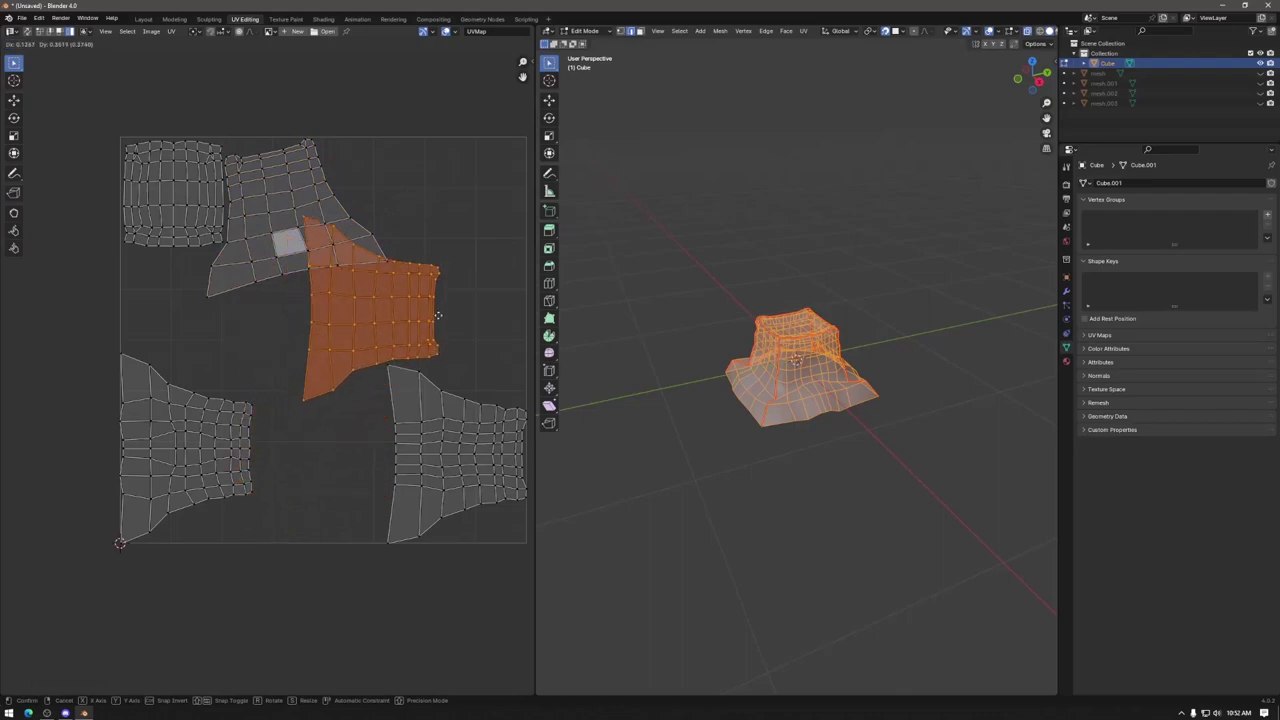
pyautogui.press('r')
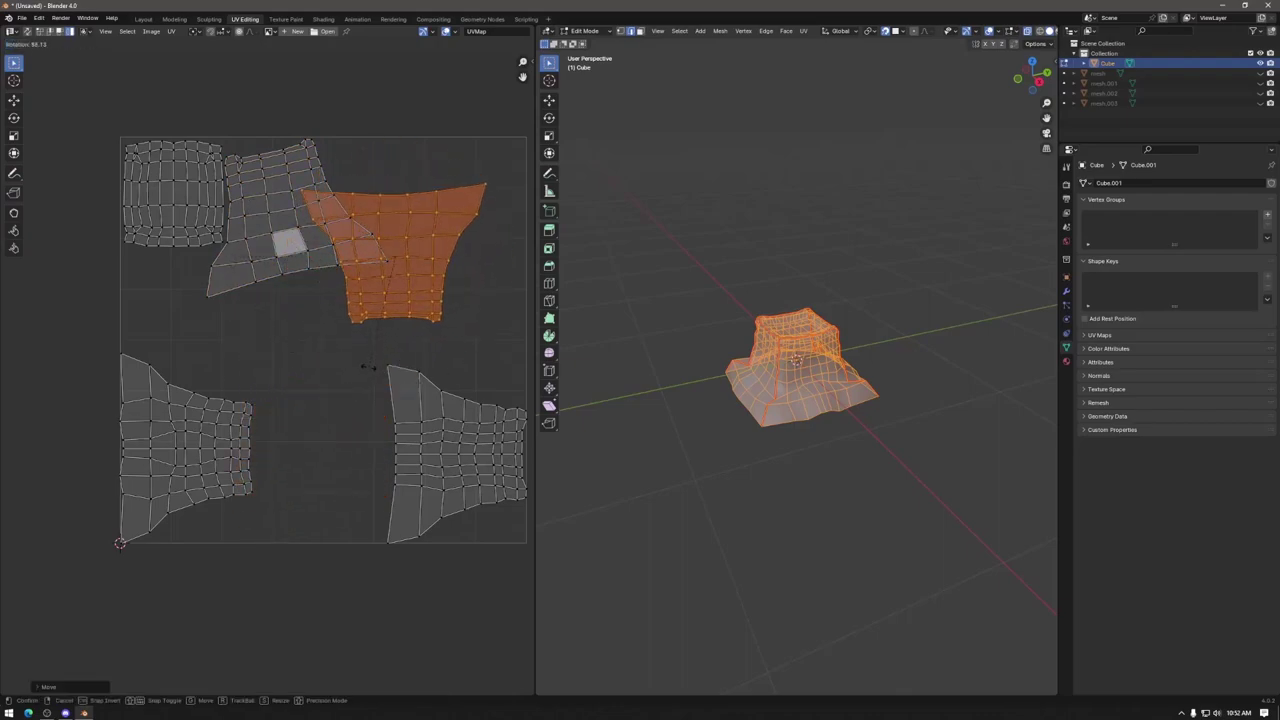
pyautogui.click(413, 260)
pyautogui.press('g')
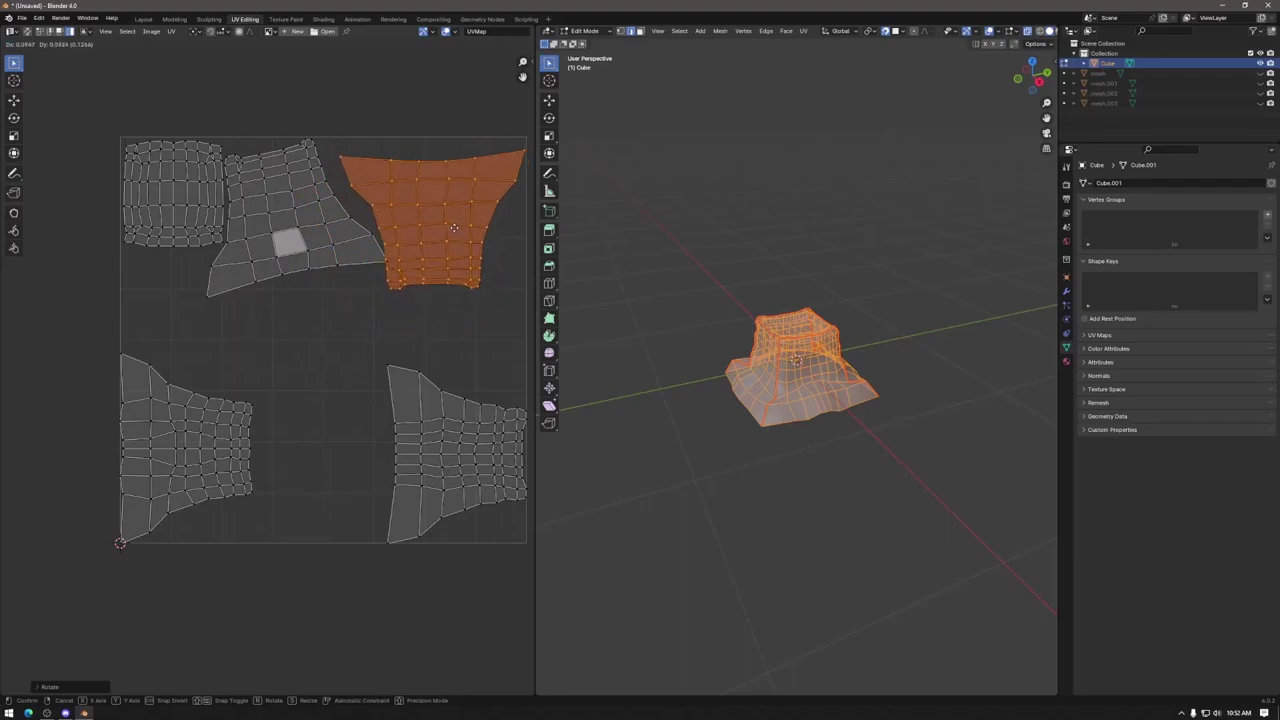
pyautogui.press('r')
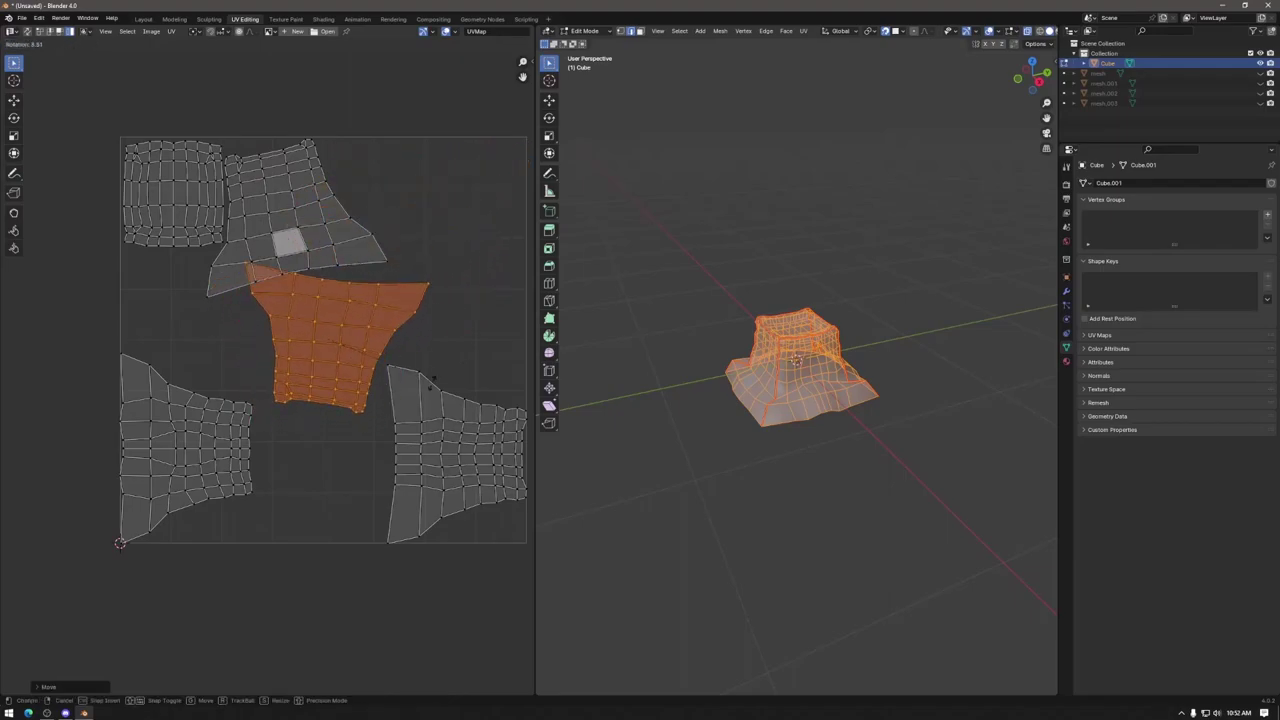
pyautogui.click(326, 338)
pyautogui.press('g')
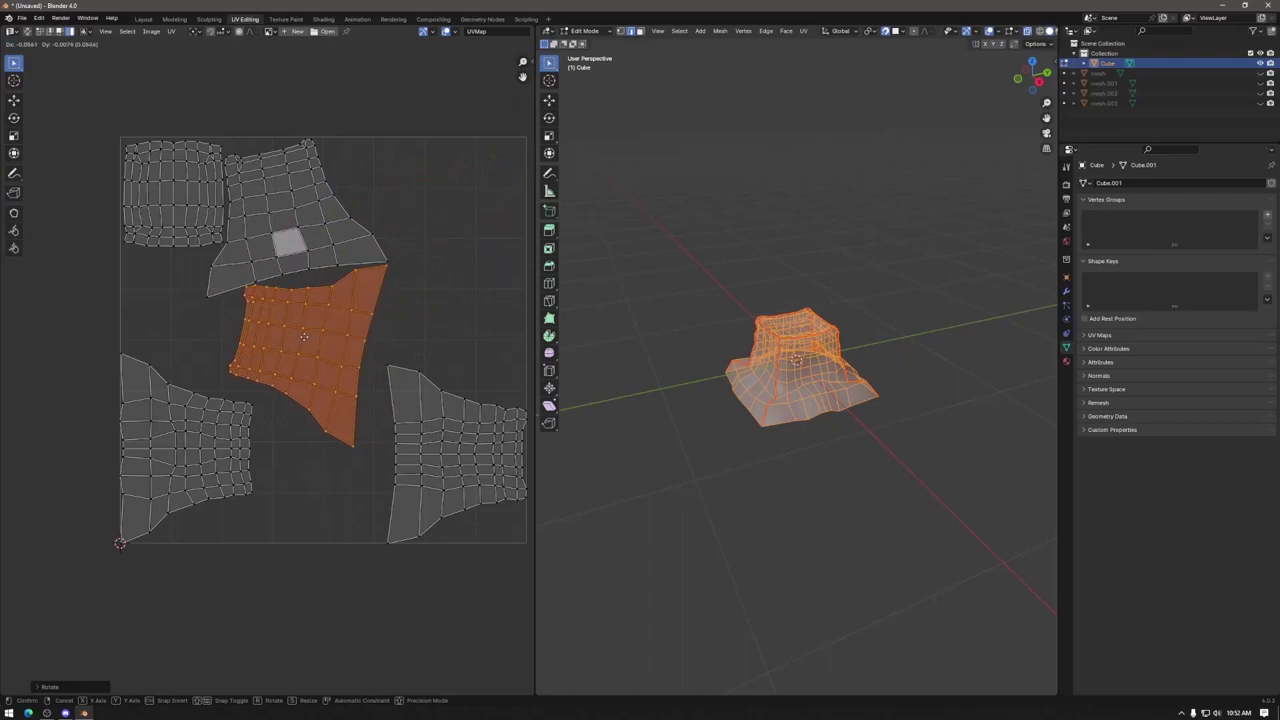
pyautogui.click(304, 338)
# Step: Move the lower left wall UV island up so its narrow end faces the narrow end of the second wall island
pyautogui.click(220, 429)
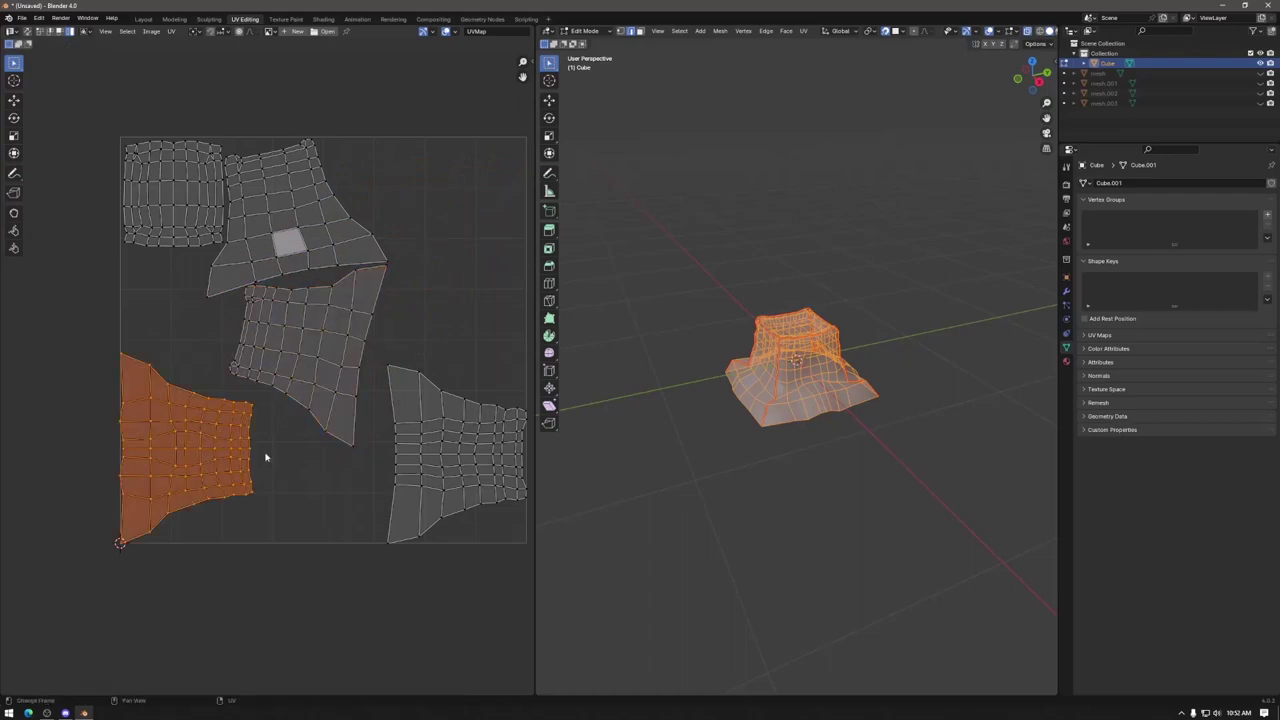
pyautogui.click(446, 450)
pyautogui.click(211, 455)
pyautogui.press('g')
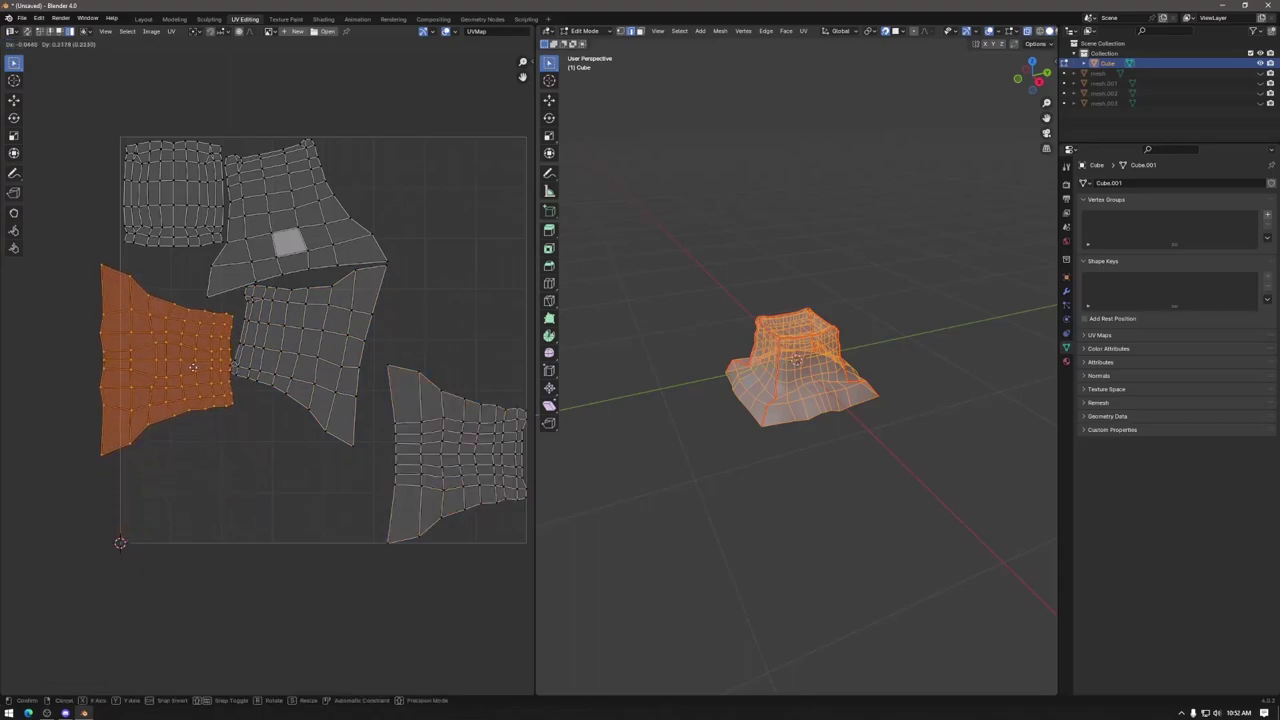
pyautogui.click(190, 360)
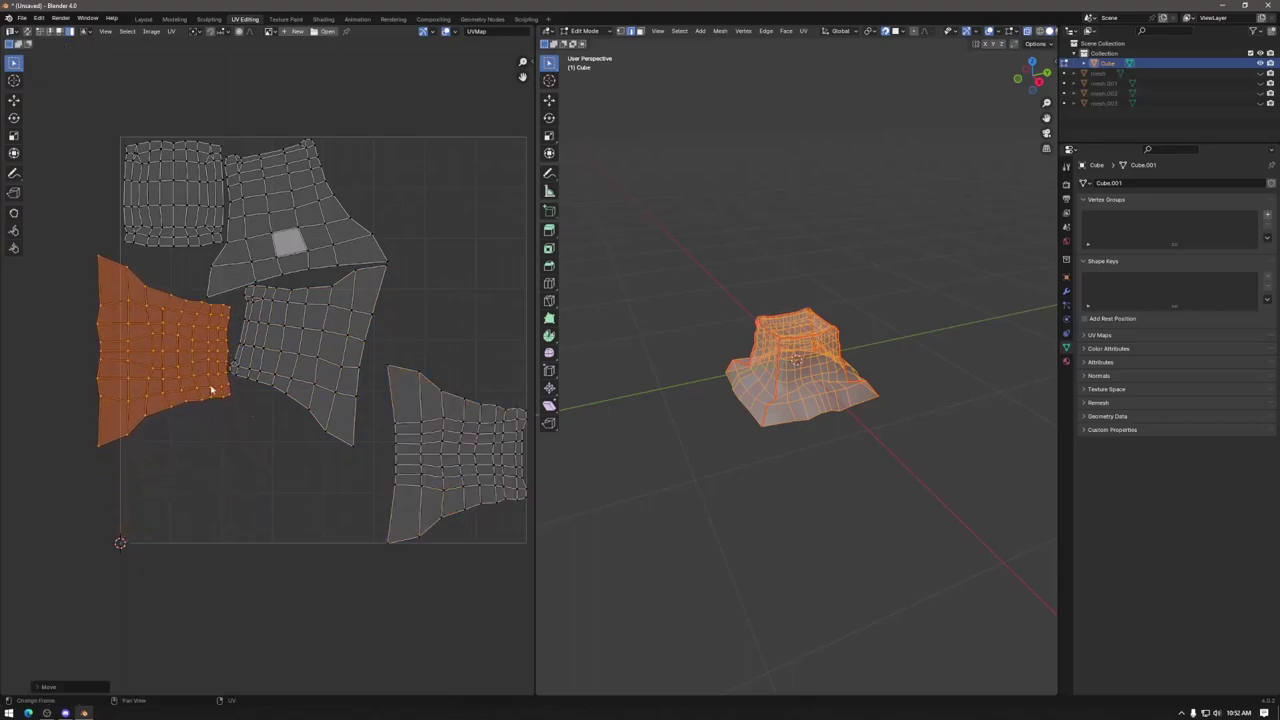
# Step: Swap the last wall UV island into the upper left area and move the roof island to the upper right
pyautogui.click(429, 400)
pyautogui.press('g')
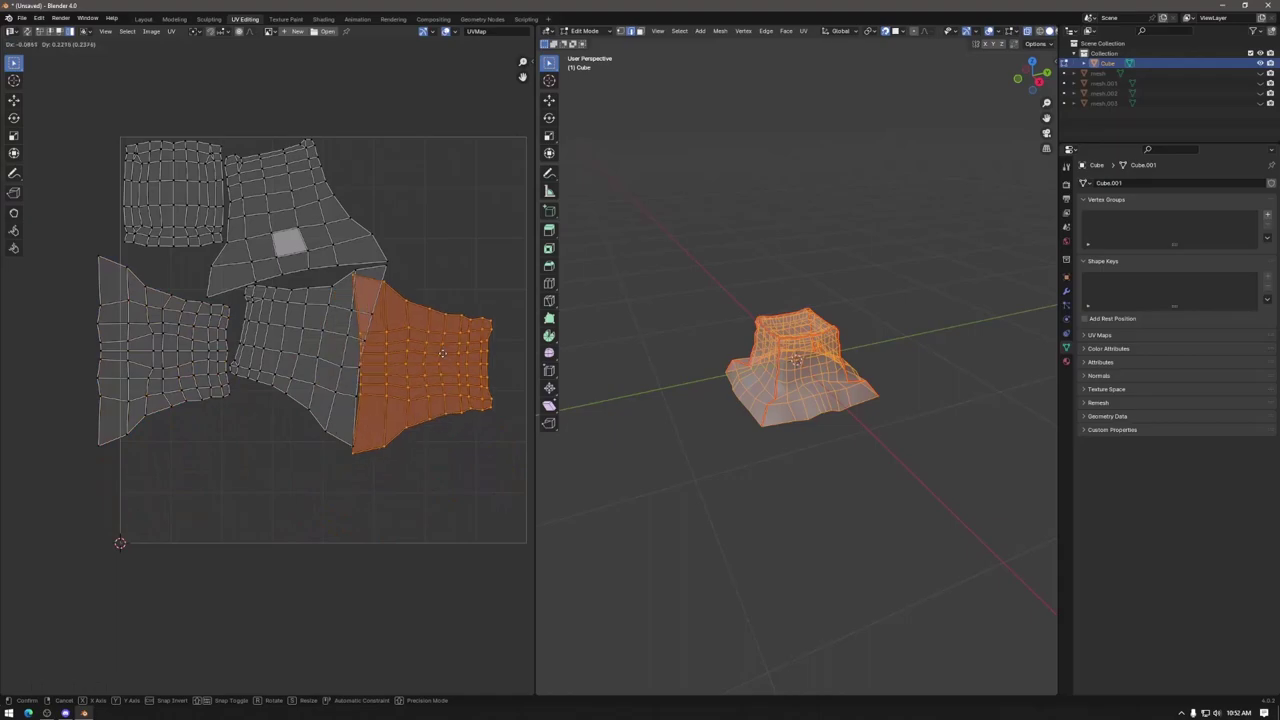
pyautogui.click(132, 132)
pyautogui.click(173, 210)
pyautogui.press('g')
pyautogui.click(415, 180)
# Step: Rotate the last wall UV island so its wide base faces the tilted wall island, and fit it closely alongside
pyautogui.click(149, 175)
pyautogui.press('r')
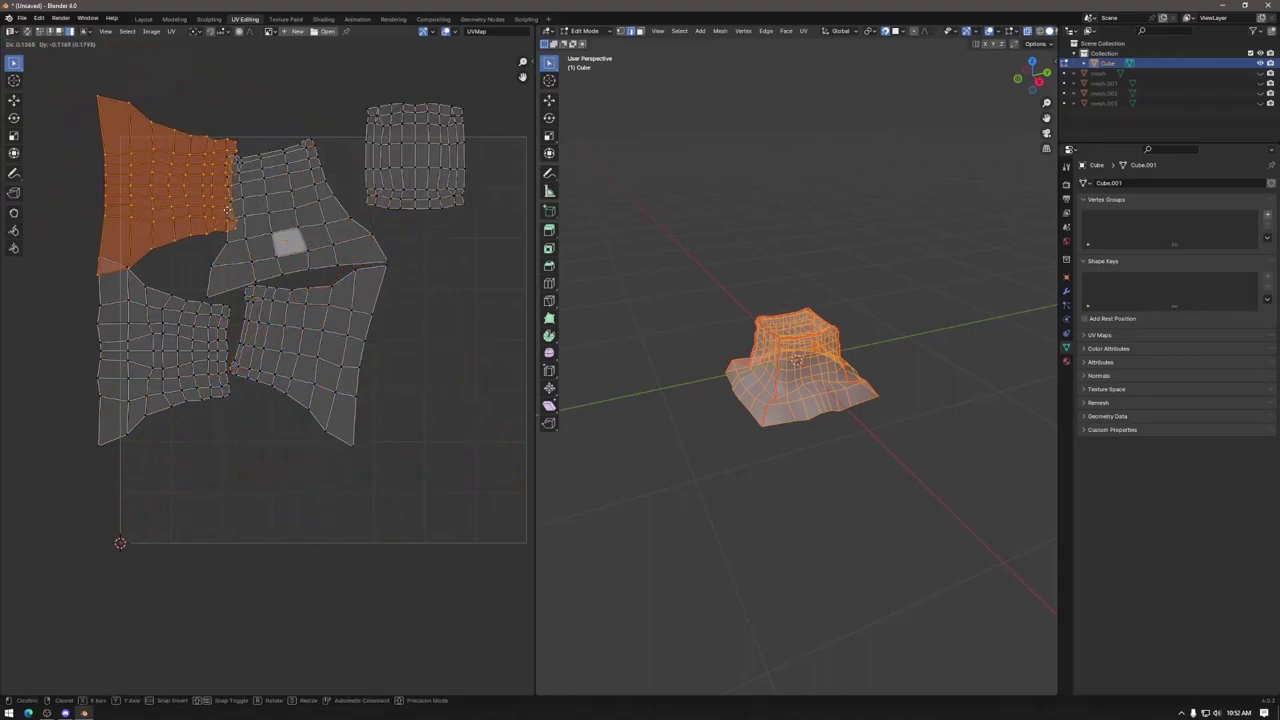
pyautogui.click(103, 128)
pyautogui.press('g')
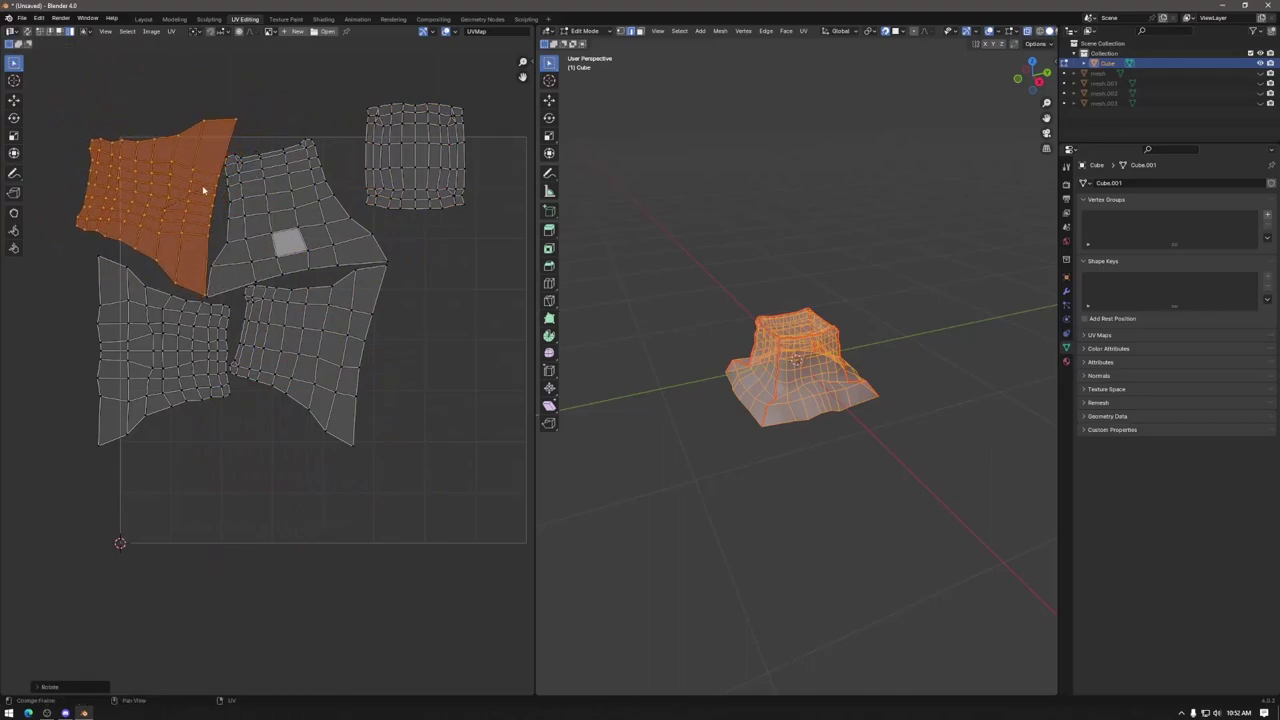
pyautogui.press('y')
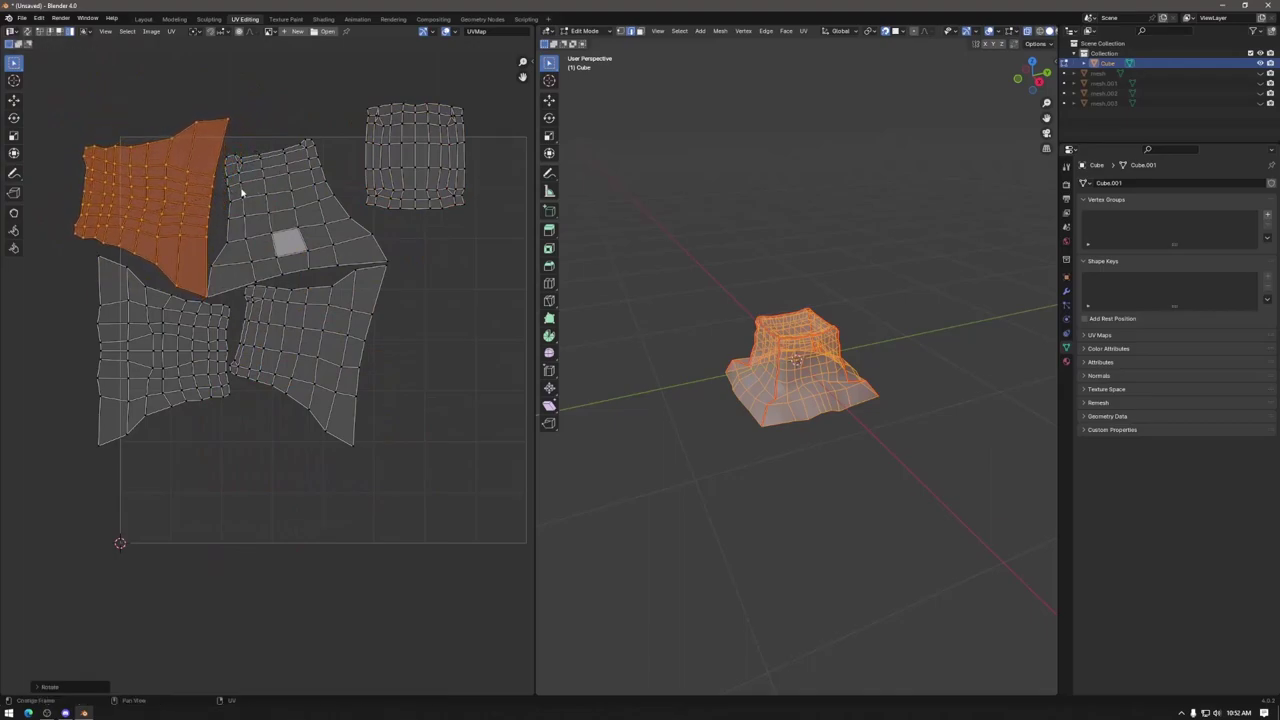
pyautogui.click(240, 192)
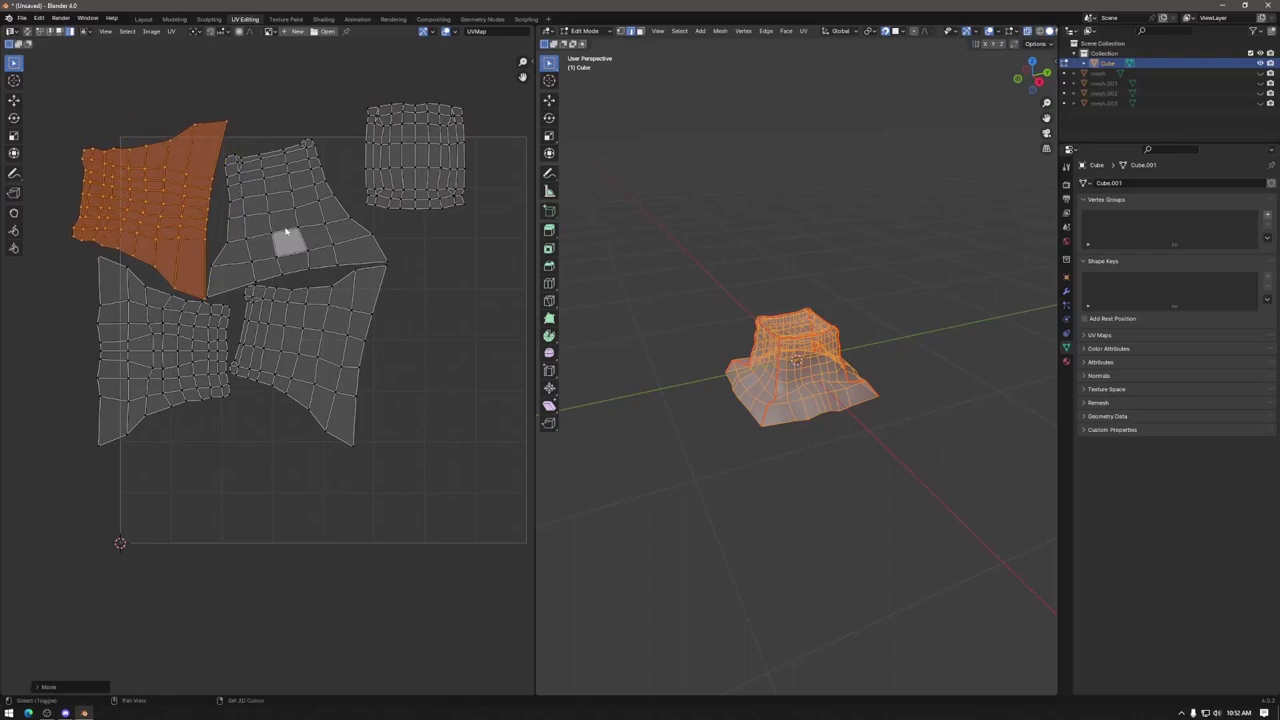
# Step: Select all five UV islands and move them together down into the UV square
pyautogui.keyDown('shift'); pyautogui.click(242, 196); pyautogui.keyUp('shift')
pyautogui.keyDown('shift'); pyautogui.click(240, 330); pyautogui.keyUp('shift')
pyautogui.keyDown('shift'); pyautogui.click(197, 333); pyautogui.keyUp('shift')
pyautogui.keyDown('shift'); pyautogui.click(415, 152); pyautogui.keyUp('shift')
pyautogui.press('g')
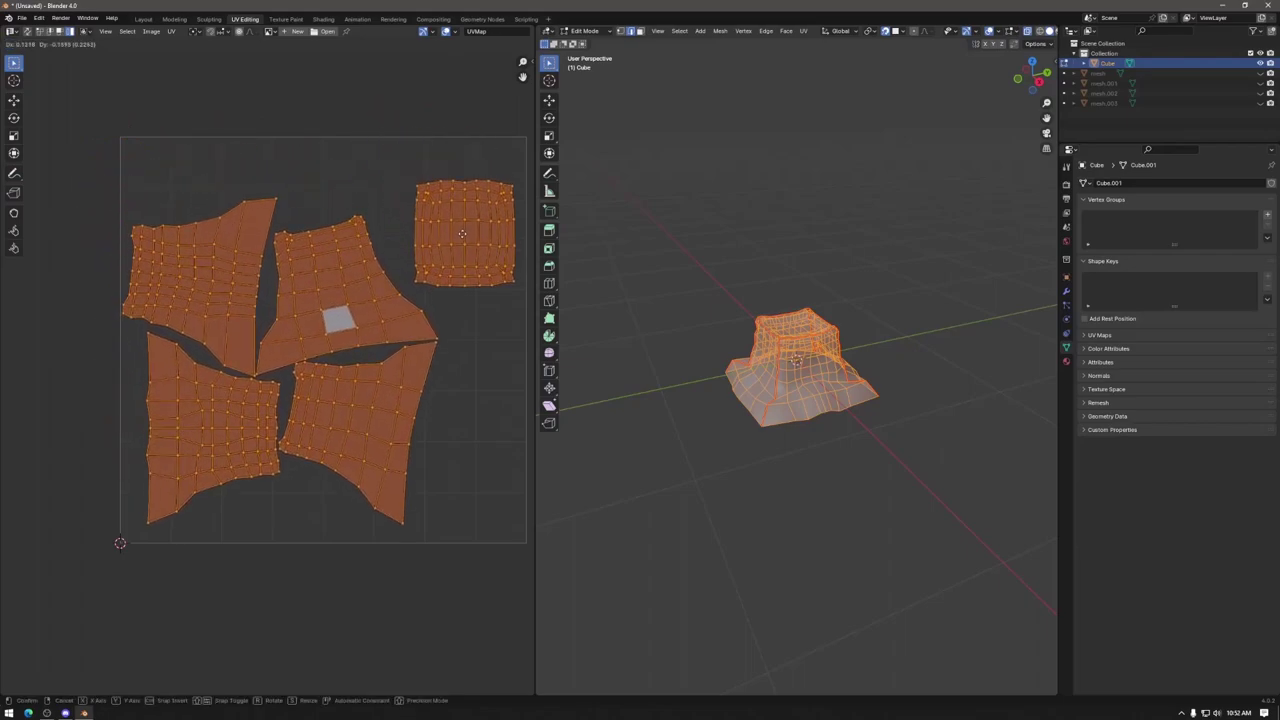
pyautogui.click(461, 249)
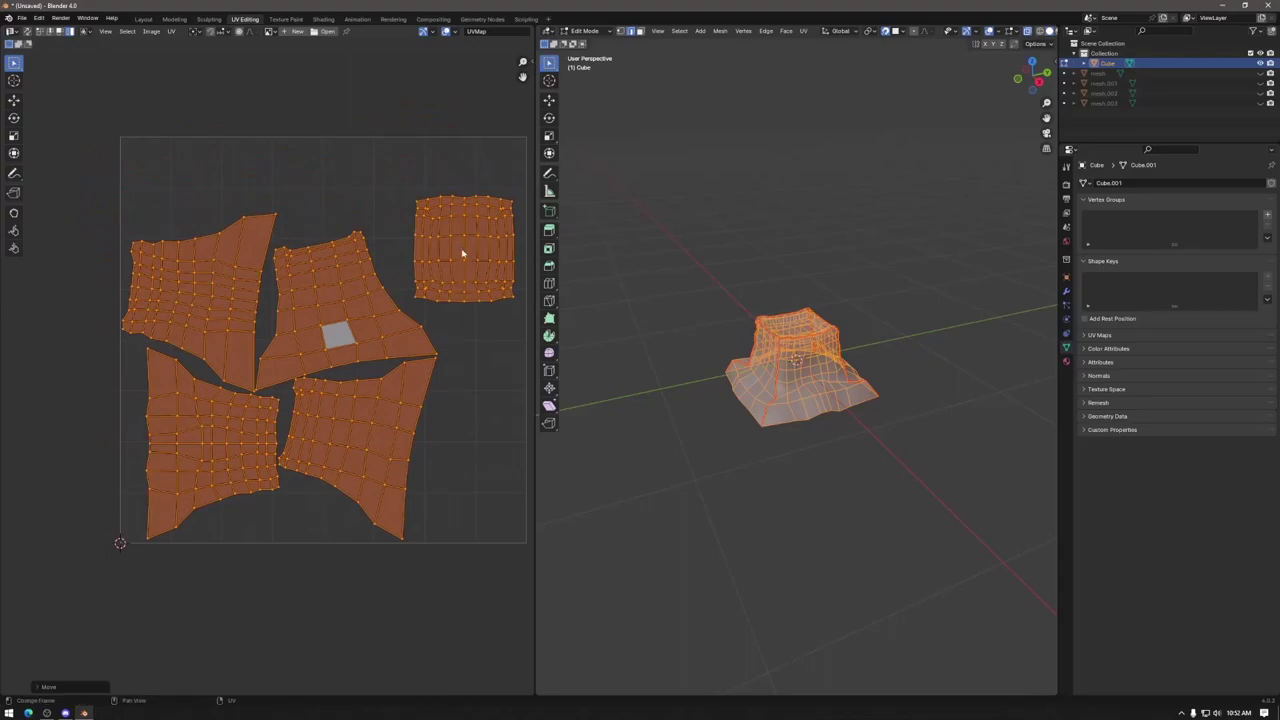
# Step: Rotate the roof UV island to match the slanted side of the tilted wall island and move it close alongside
pyautogui.click(480, 254)
pyautogui.press('l')
pyautogui.press('r')
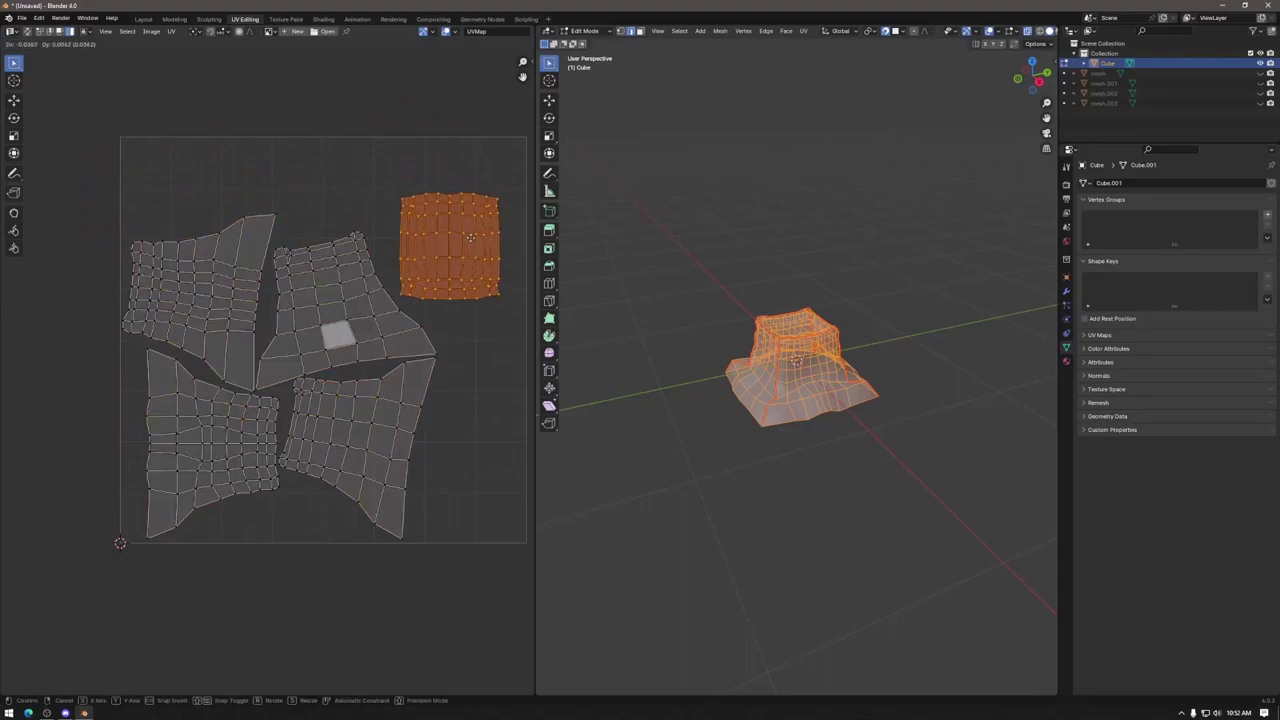
pyautogui.click(494, 200)
pyautogui.press('g')
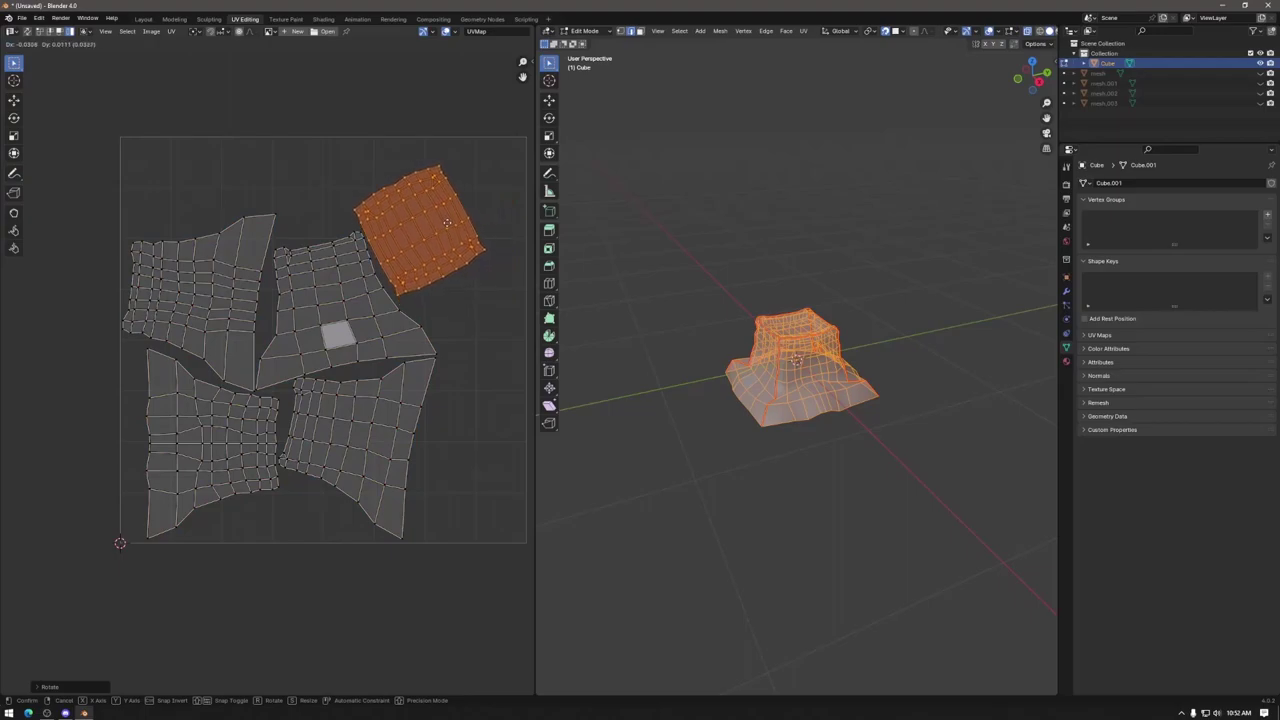
pyautogui.click(449, 220)
# Step: Scale all UV islands up slightly together and reposition them inside the UV square
pyautogui.moveTo(79, 165); pyautogui.dragTo(514, 608)
pyautogui.scroll(-1, 418, 443)
pyautogui.press('s')
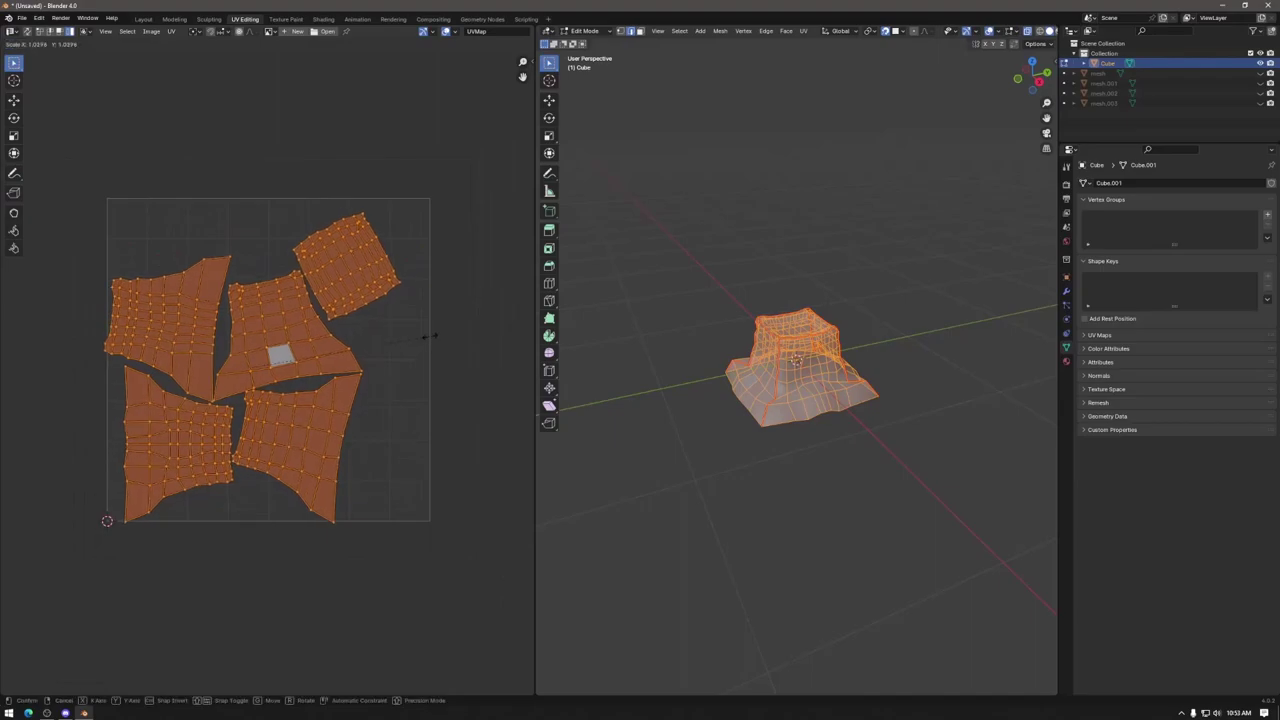
pyautogui.click(400, 335)
pyautogui.press('g')
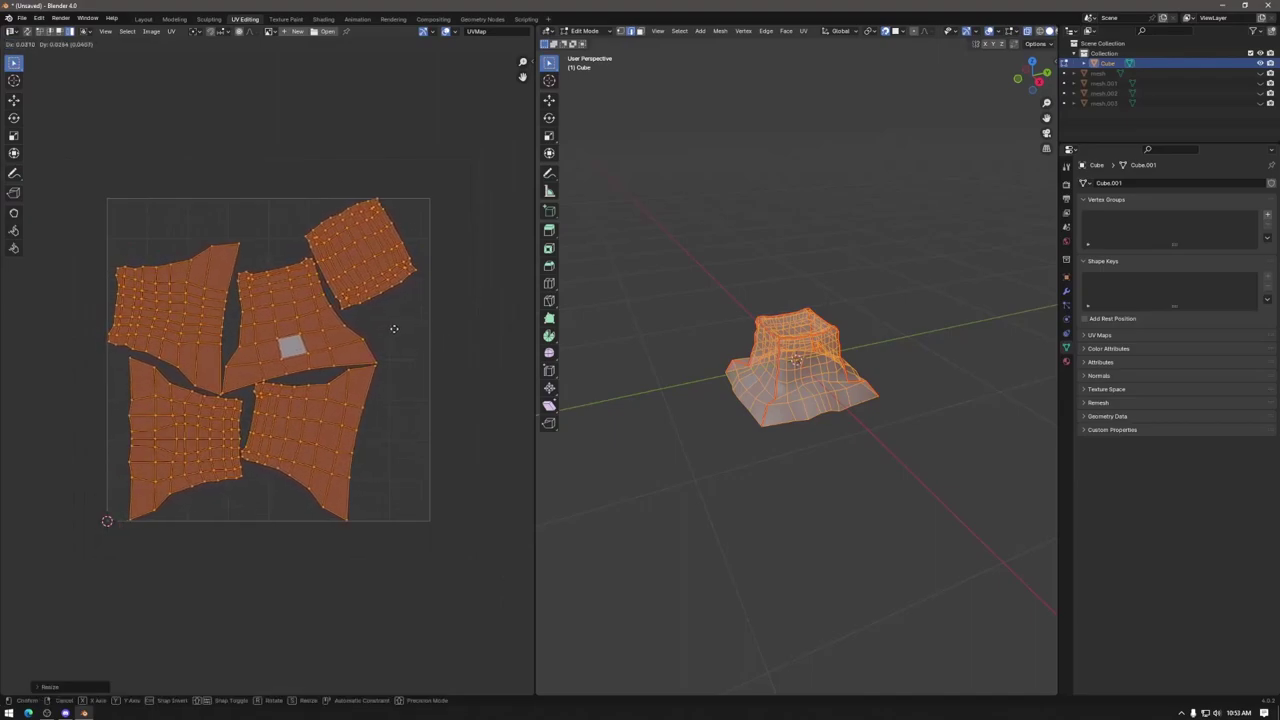
pyautogui.click(394, 330)
# Step: Shift the roof UV island slightly down along the tilted wall island, away from the UV square's upper edge
pyautogui.click(372, 265)
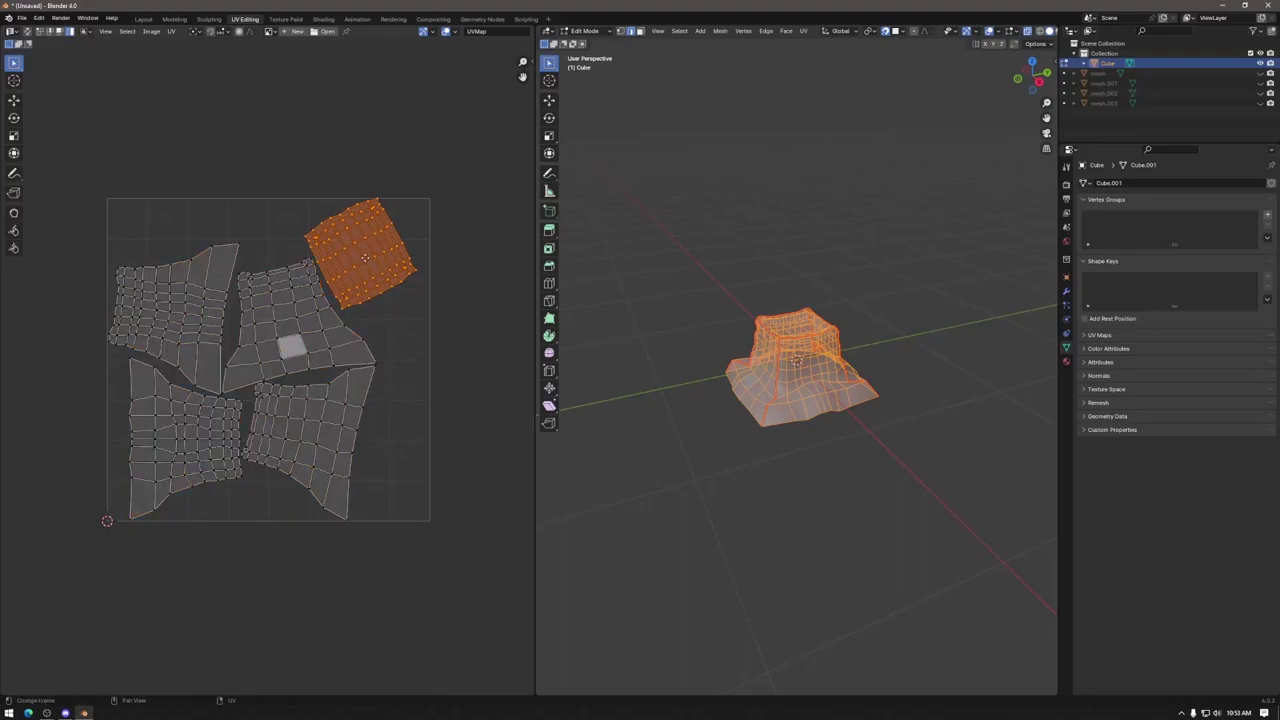
pyautogui.press('g')
pyautogui.click(373, 279)
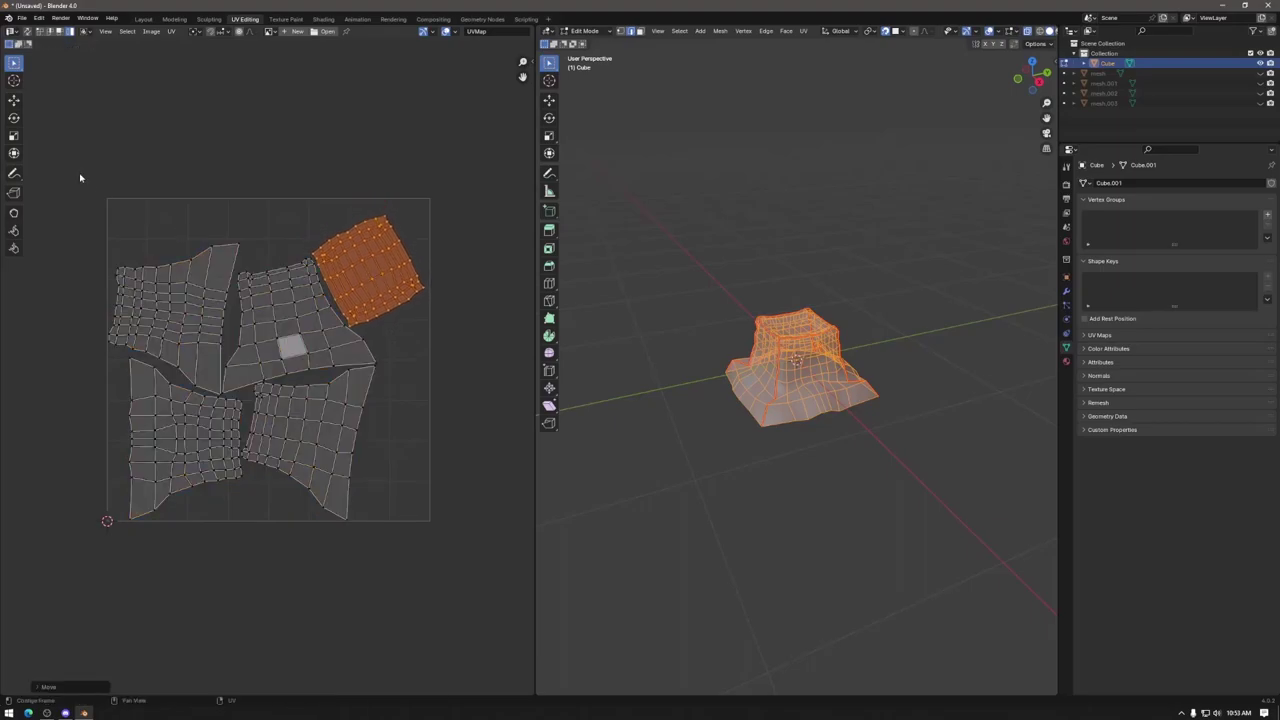
# Step: Enlarge all UV islands a little more and adjust their position and scale to fill the UV square
pyautogui.press('a')
pyautogui.press('s')
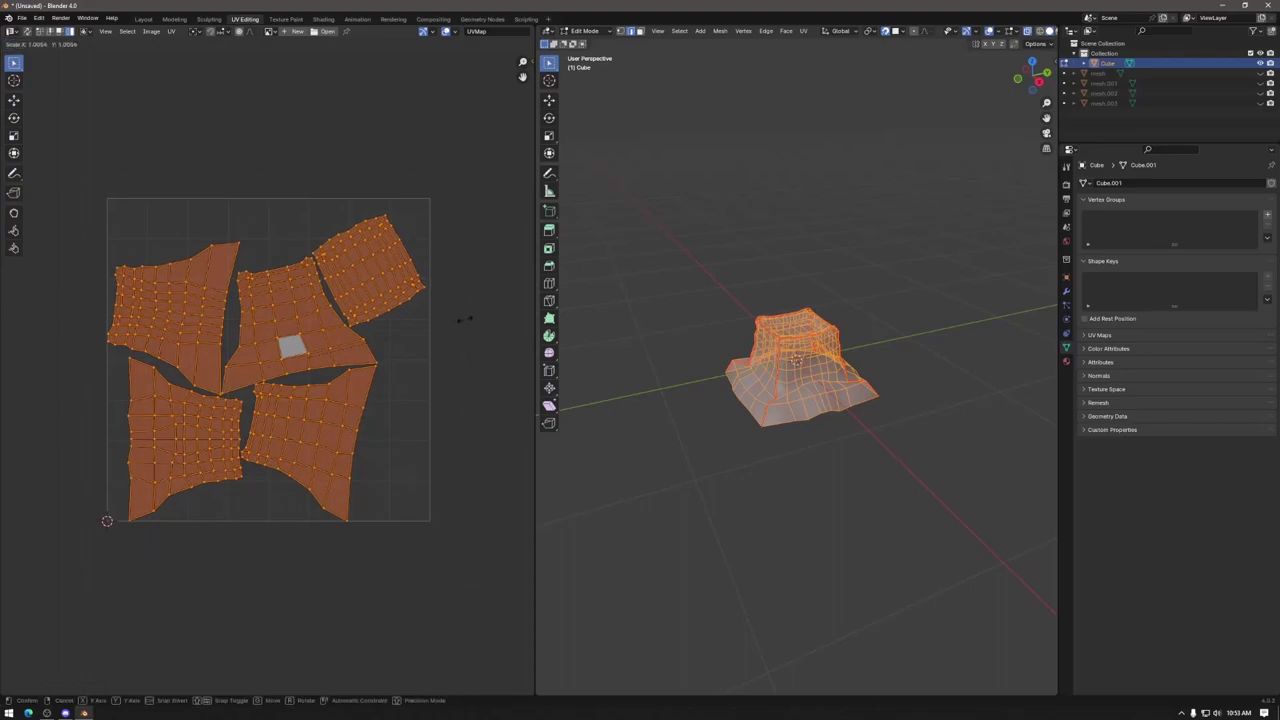
pyautogui.click(418, 325)
pyautogui.press('g')
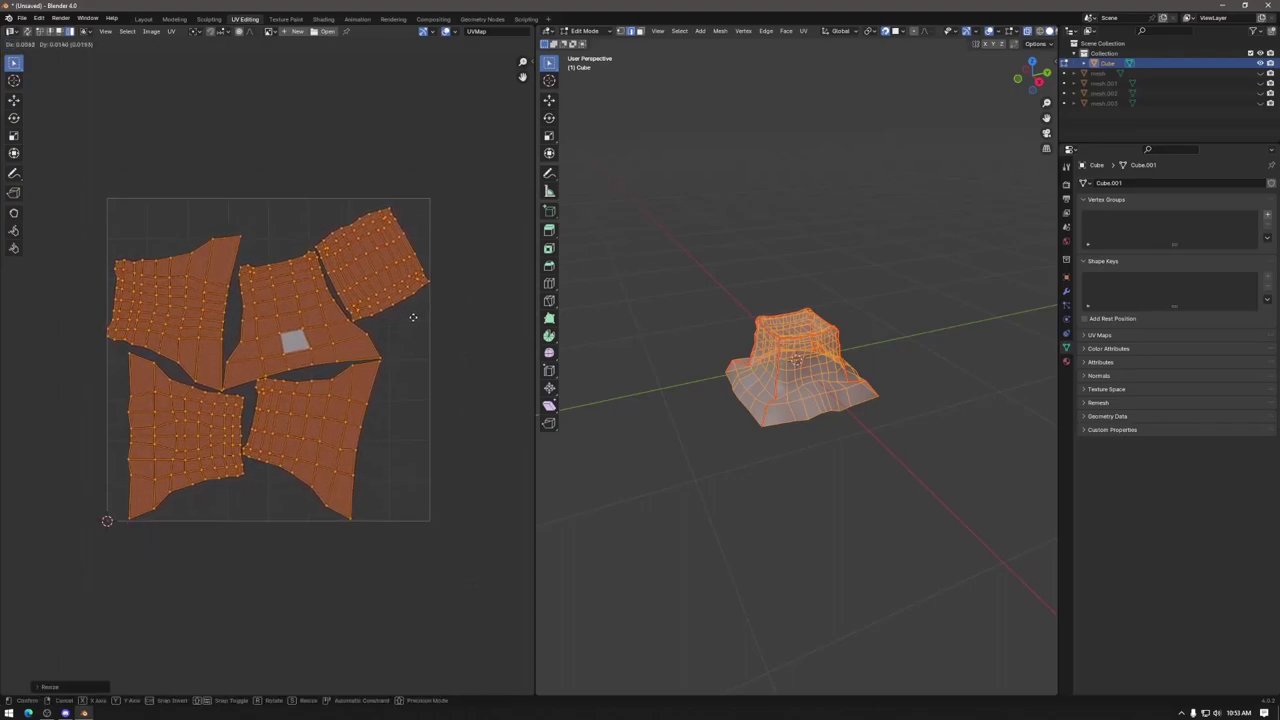
pyautogui.click(441, 319)
pyautogui.press('s')
pyautogui.click(440, 319)
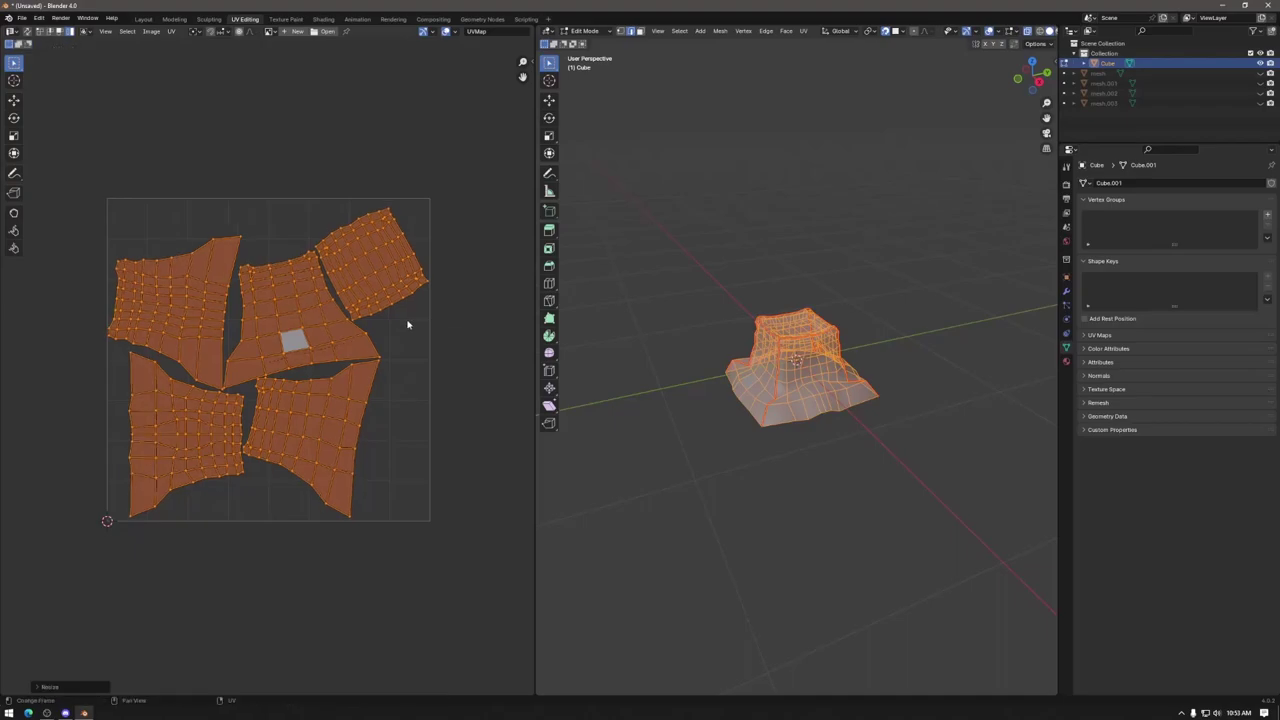
pyautogui.click(390, 404)
pyautogui.scroll(1, 360, 397)
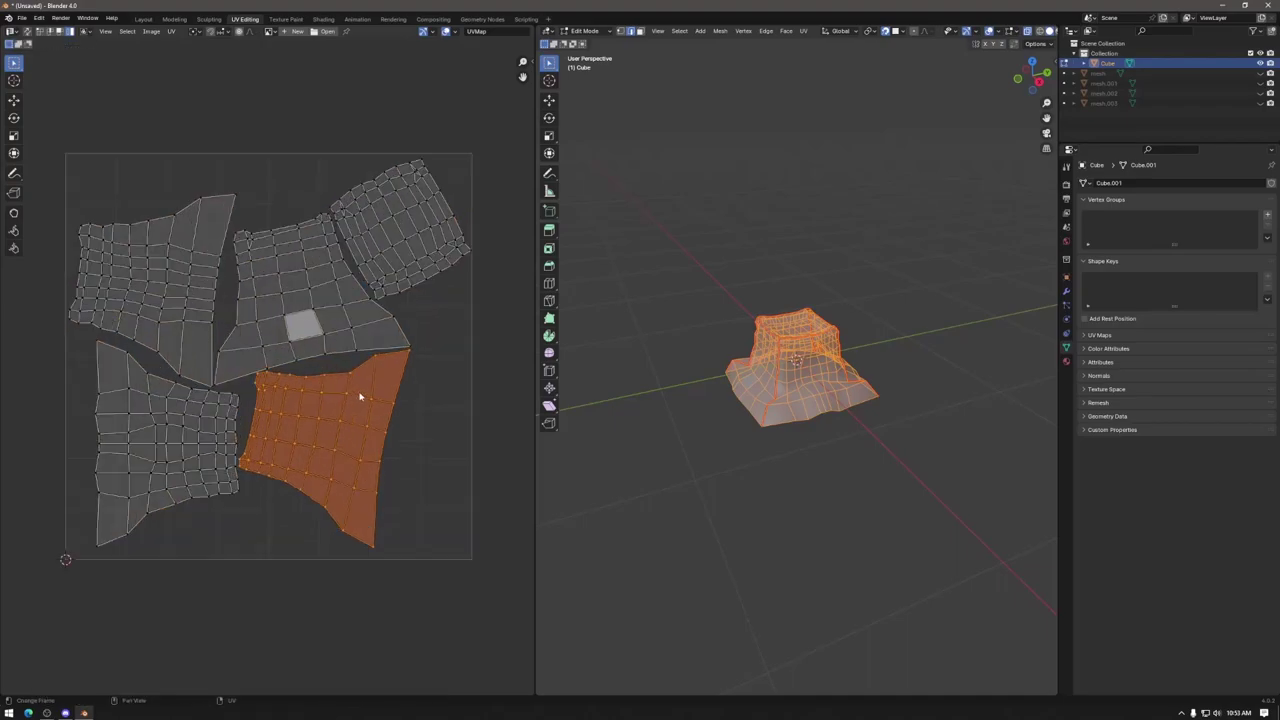
pyautogui.click(319, 352)
pyautogui.keyDown('shift'); pyautogui.click(260, 377); pyautogui.keyUp('shift')
pyautogui.click(197, 409)
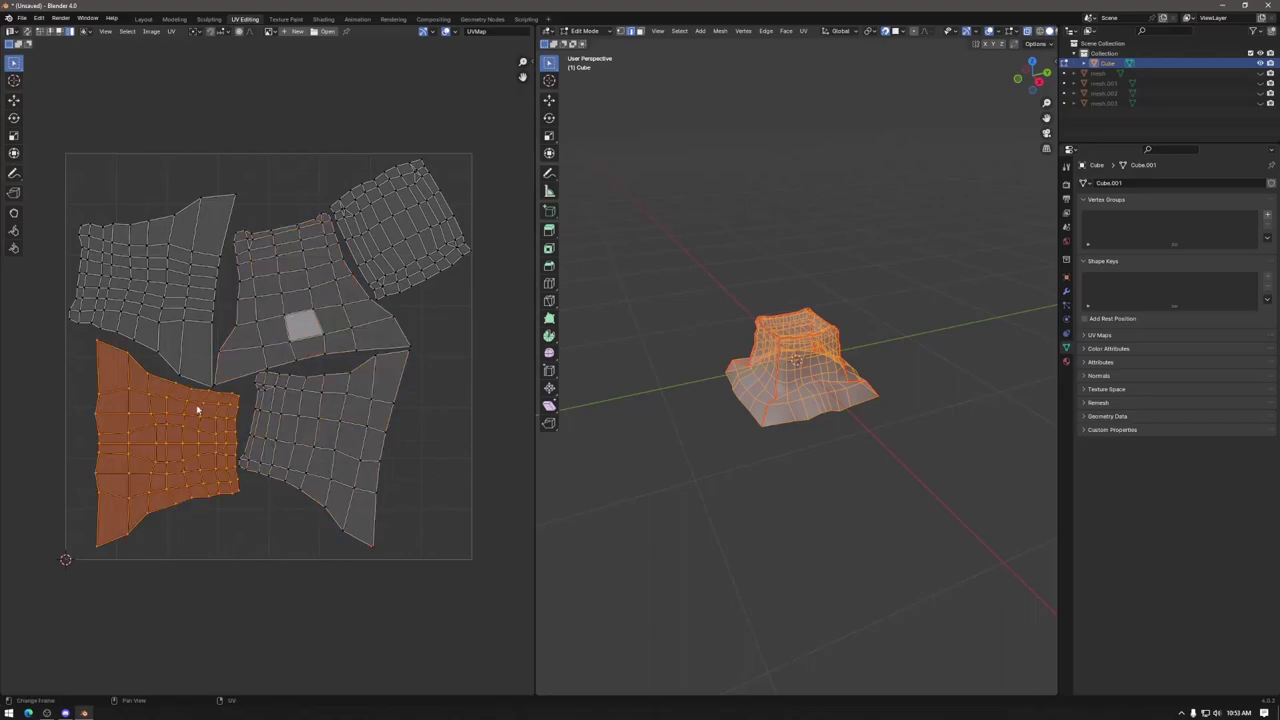
pyautogui.keyDown('shift'); pyautogui.click(163, 352); pyautogui.keyUp('shift')
pyautogui.keyDown('shift'); pyautogui.click(309, 352); pyautogui.keyUp('shift')
pyautogui.keyDown('shift'); pyautogui.click(317, 430); pyautogui.keyUp('shift')
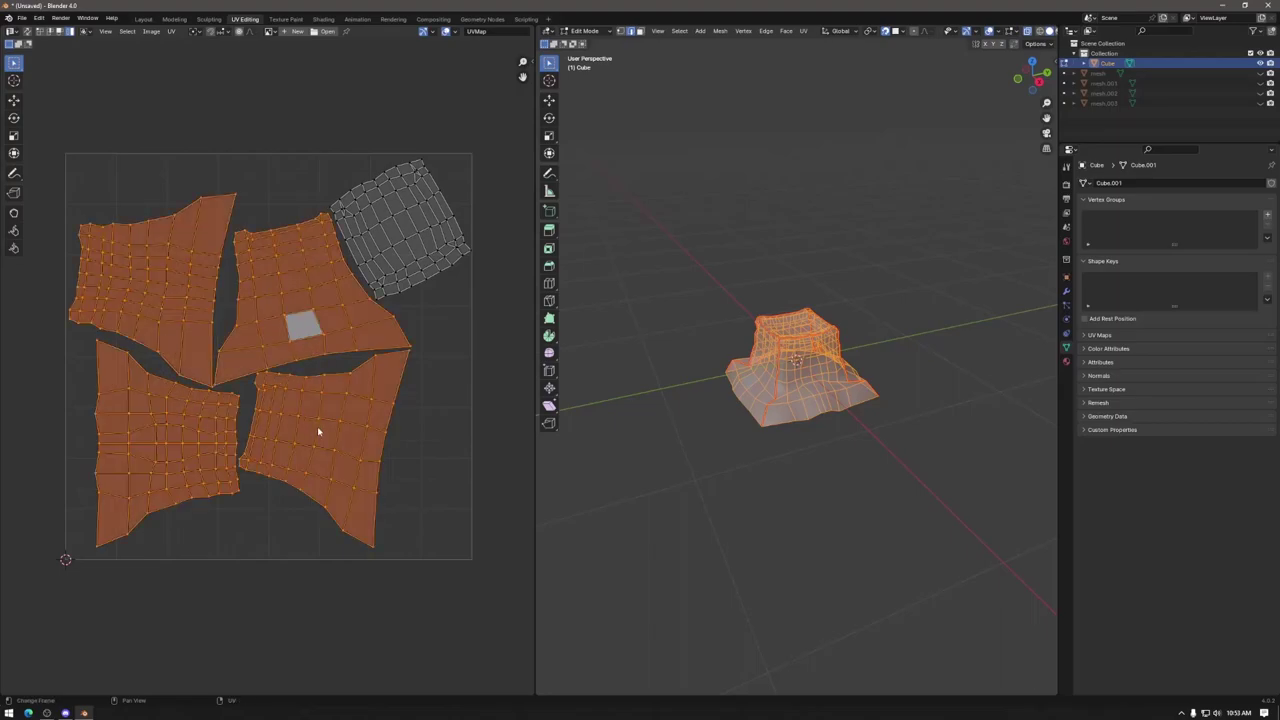
pyautogui.hotkey('ctrl', 'i')
# Step: Leave Edit Mode, return to the Layout workspace and show the textured mesh.003 together with the low-poly mesh
pyautogui.press('Tab')
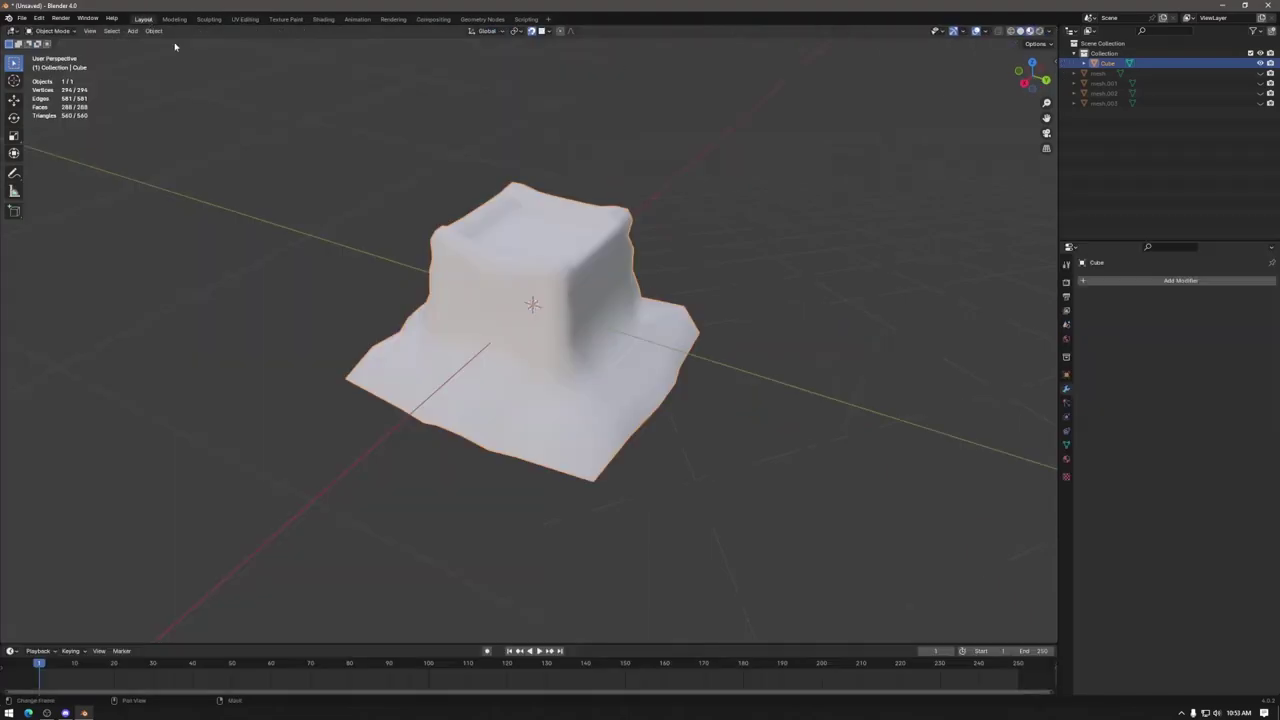
pyautogui.click(143, 19)
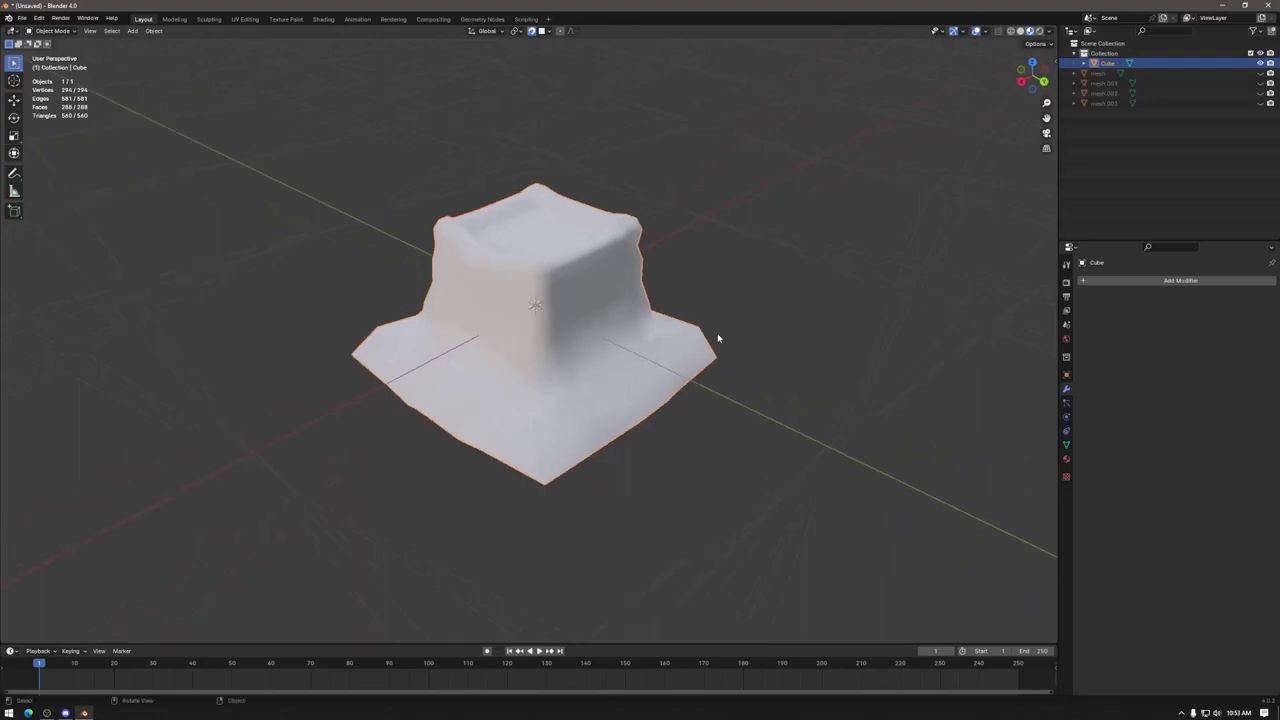
pyautogui.click(1260, 74)
pyautogui.click(1260, 74)
pyautogui.click(1260, 84)
pyautogui.click(1260, 93)
pyautogui.click(1260, 103)
pyautogui.moveTo(694, 467); pyautogui.dragTo(670, 410, button='middle')
pyautogui.scroll(3, 676, 404)
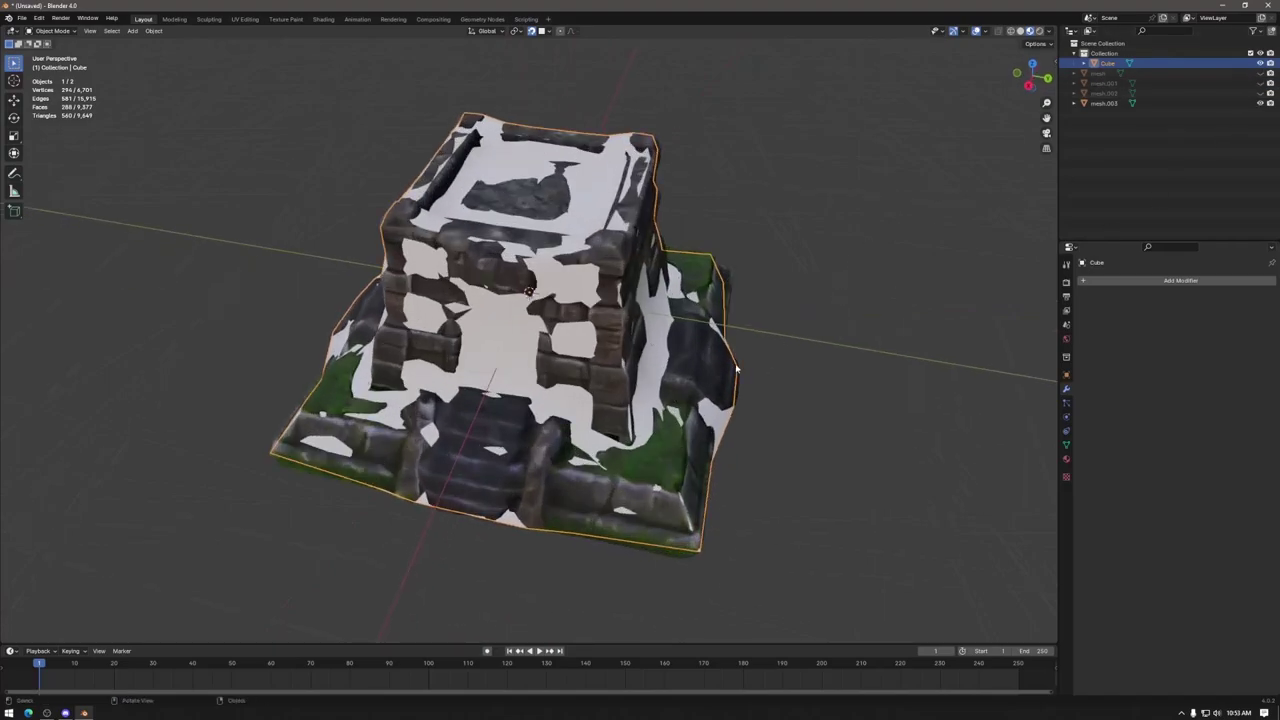
pyautogui.moveTo(793, 347); pyautogui.dragTo(860, 322, button='middle')
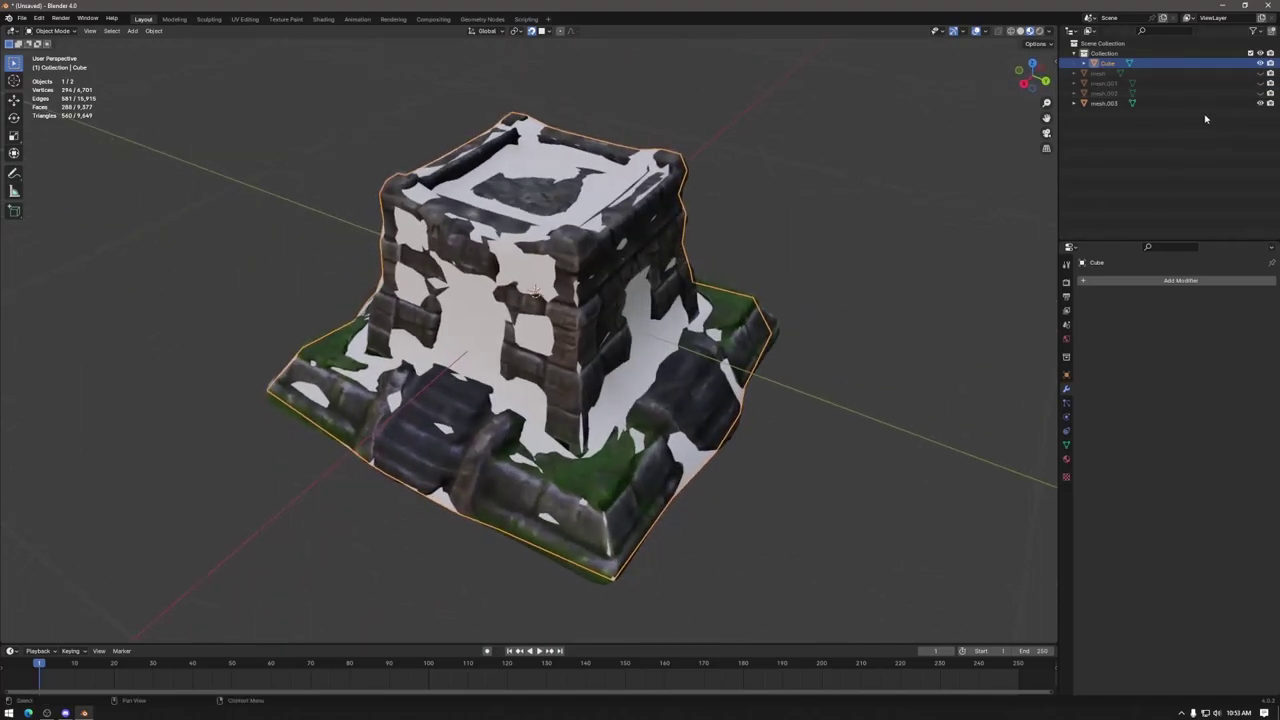
# Step: Rename the low-poly Cube object as Temple_LOD1
pyautogui.doubleClick(1107, 63)
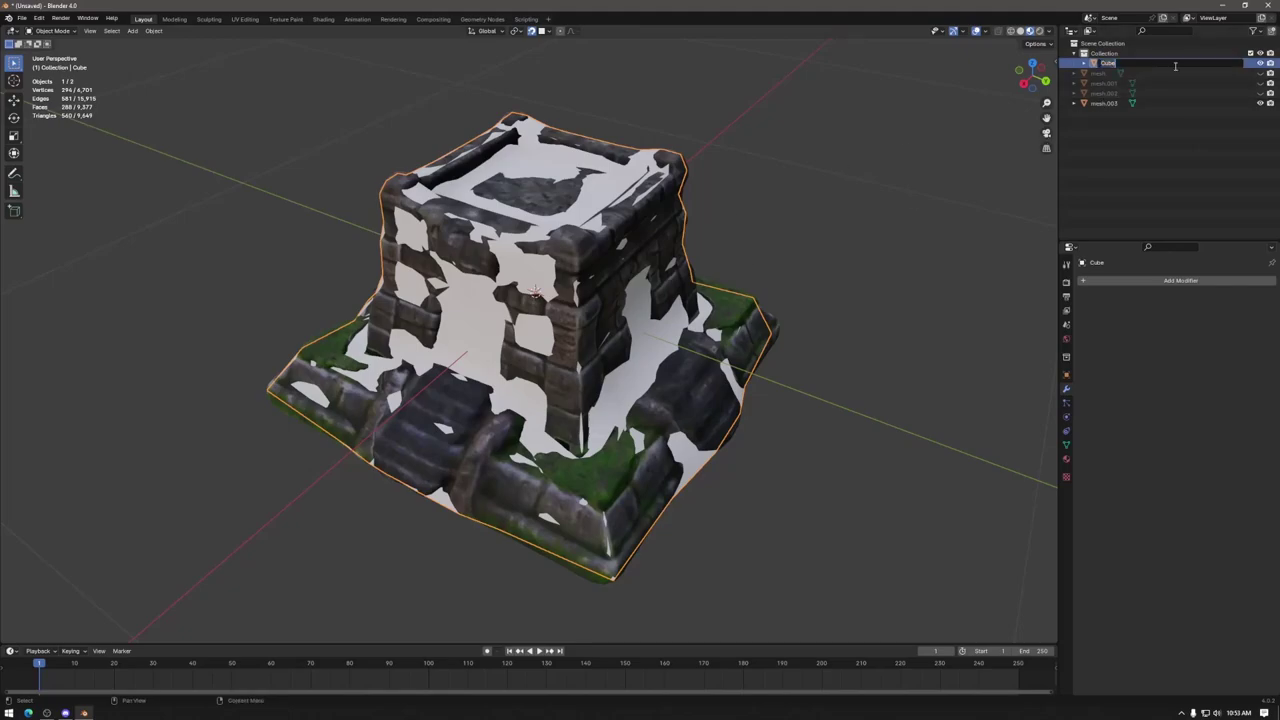
pyautogui.write('Mesh')
pyautogui.press('BackSpace')
pyautogui.press('BackSpace')
pyautogui.press('BackSpace')
pyautogui.write('Temple')
pyautogui.write('D')
pyautogui.press('Return')
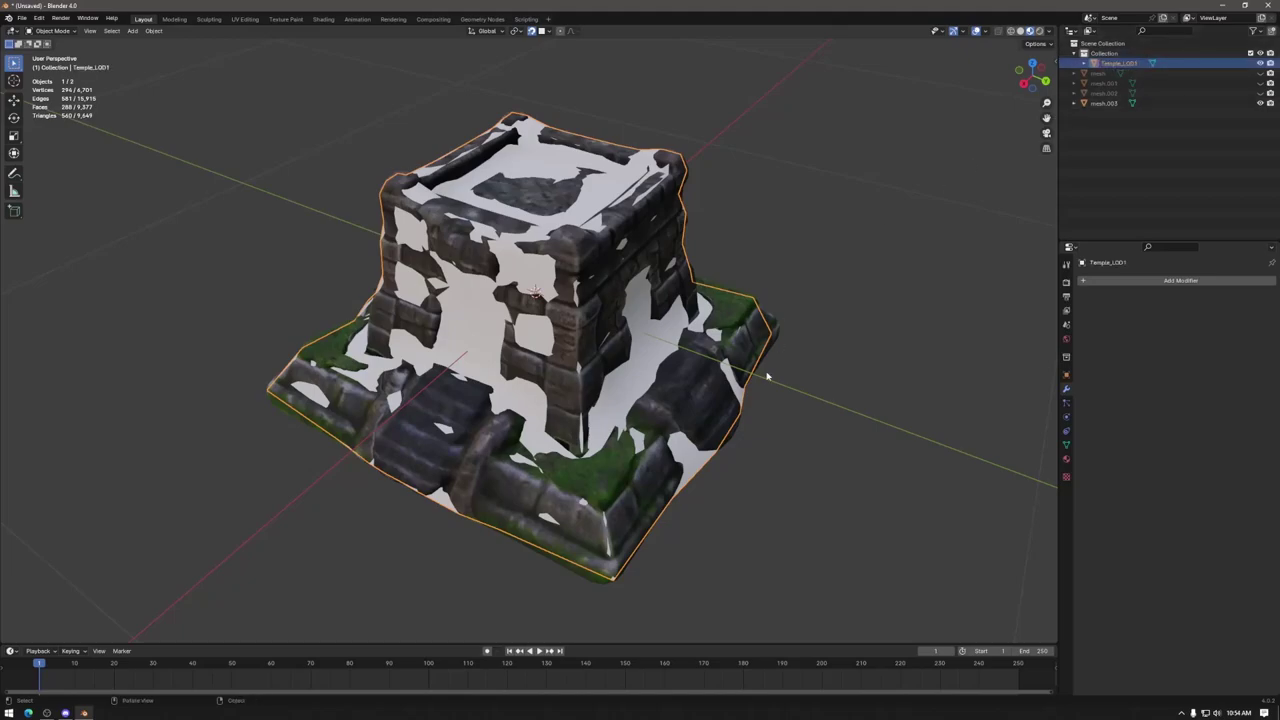
# Step: Duplicate Temple_LOD1 in place and rename the copy as Temple_LOD2
pyautogui.hotkey('shift', 'd')
pyautogui.rightClick(767, 347)
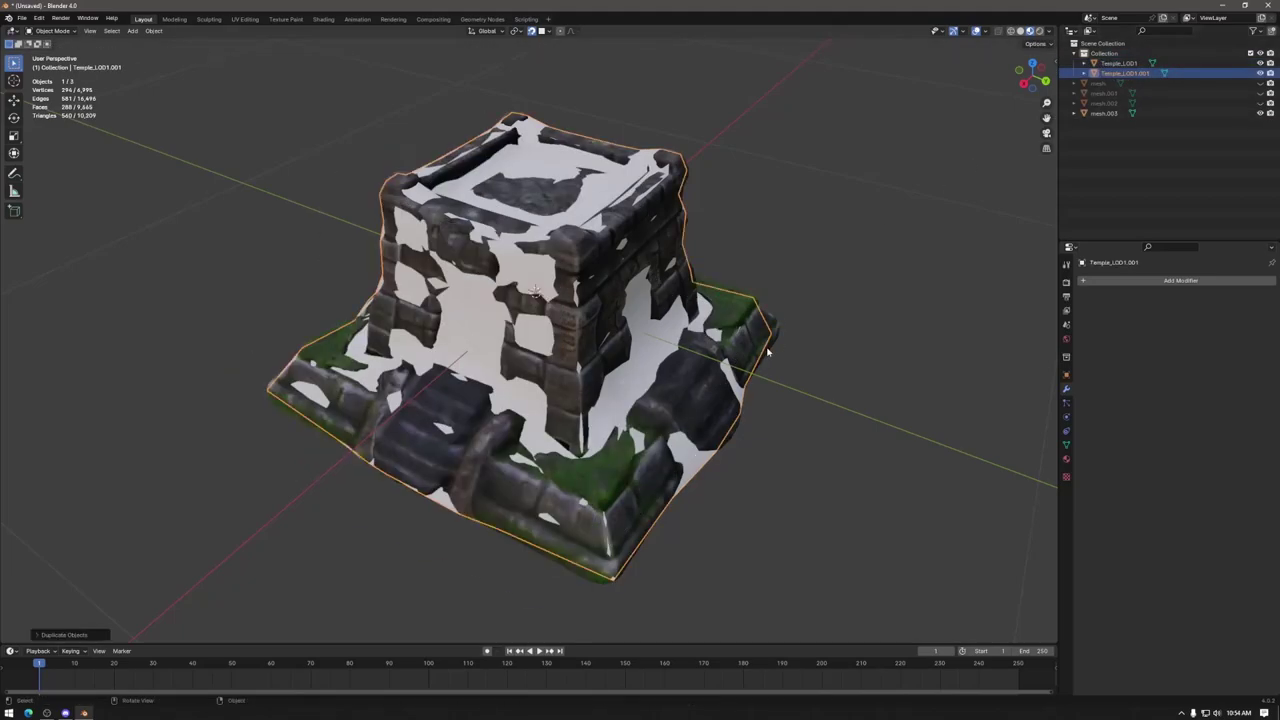
pyautogui.doubleClick(1125, 73)
pyautogui.press('BackSpace')
pyautogui.press('BackSpace')
pyautogui.press('BackSpace')
pyautogui.press('BackSpace')
pyautogui.press('BackSpace')
pyautogui.write('2')
pyautogui.press('Return')
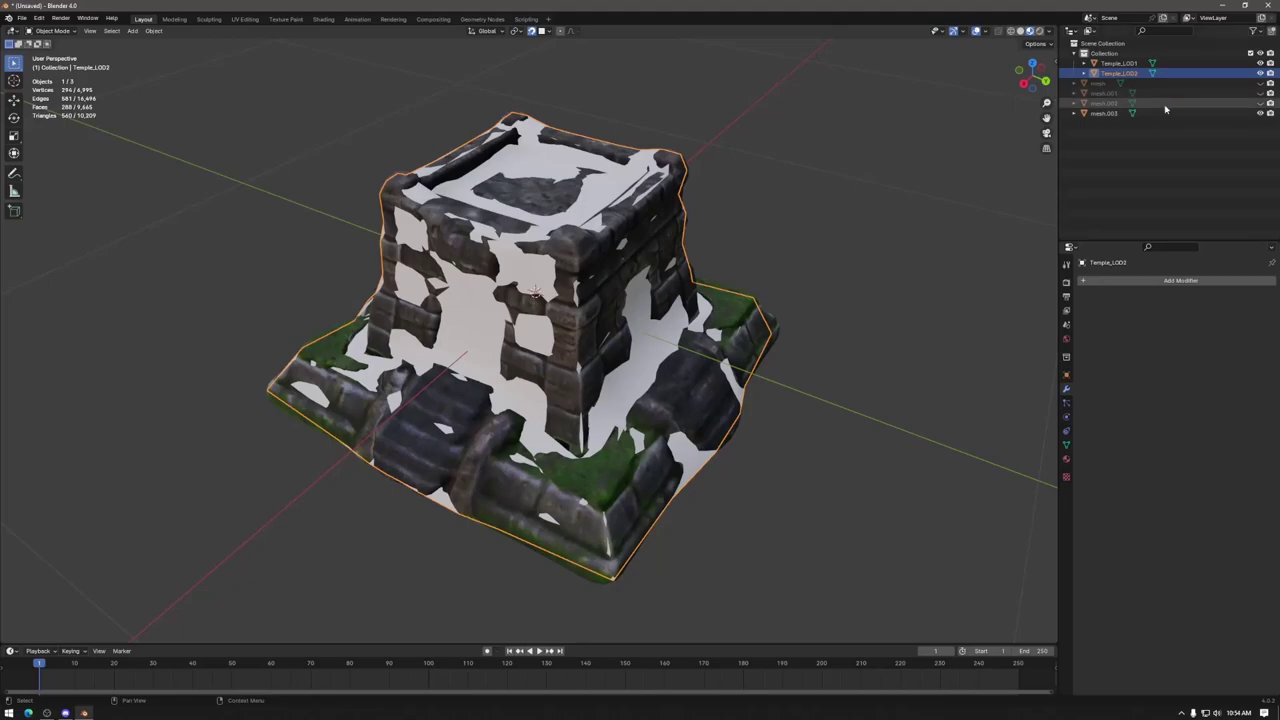
# Step: Hide mesh.003 and alternate the selection between Temple_LOD1 and its copy to compare the two LOD objects
pyautogui.click(1260, 113)
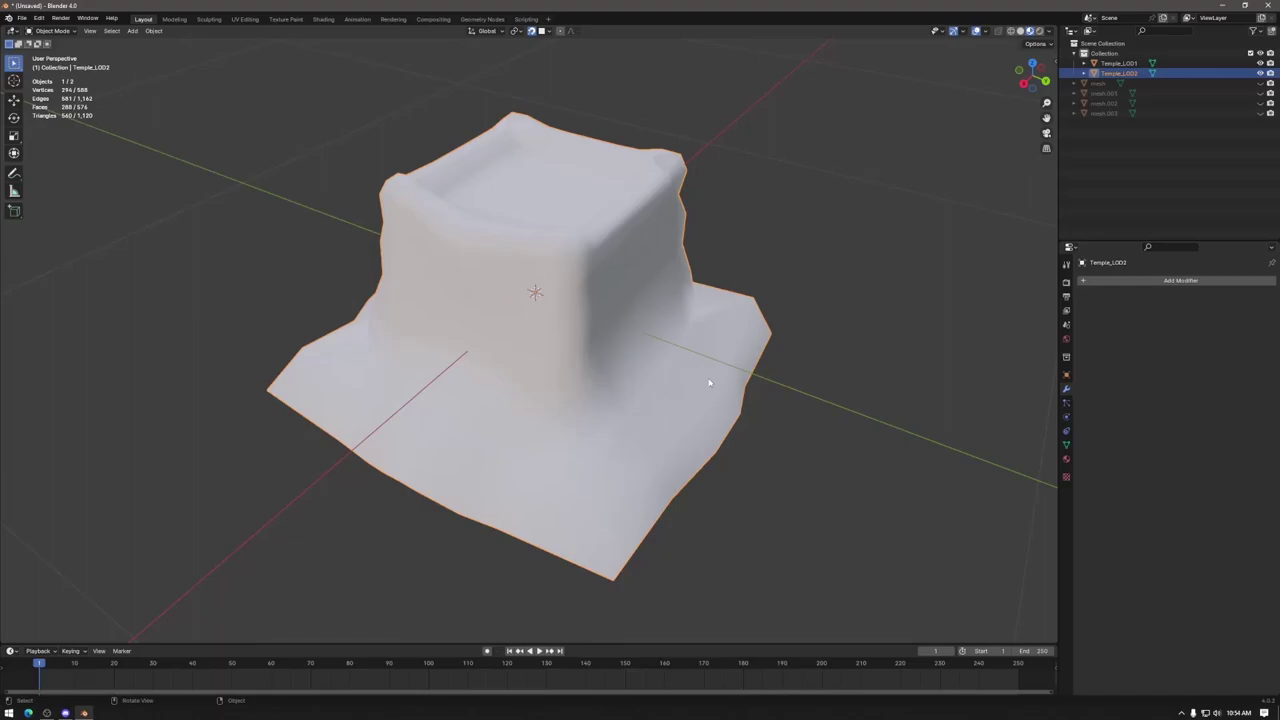
pyautogui.click(1115, 64)
pyautogui.click(1115, 73)
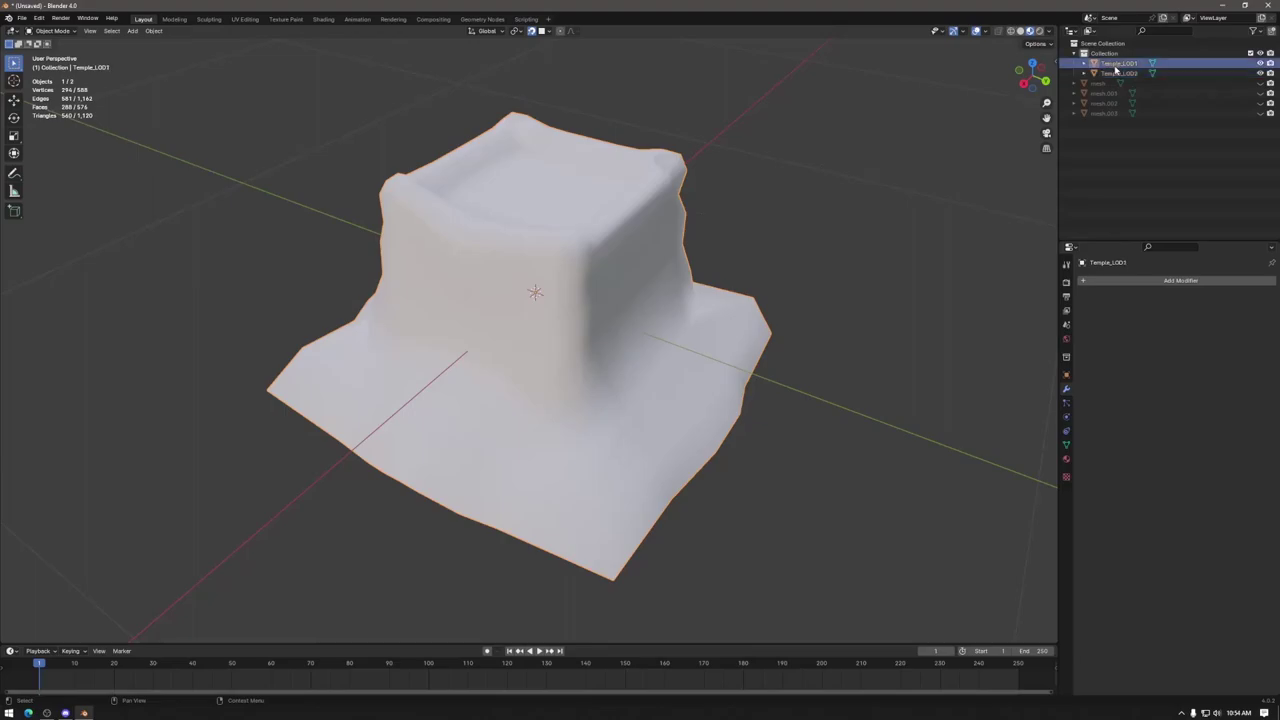
pyautogui.click(1116, 64)
pyautogui.click(1115, 73)
pyautogui.click(1115, 64)
pyautogui.click(1115, 73)
pyautogui.click(1115, 64)
pyautogui.click(1115, 73)
pyautogui.click(1115, 64)
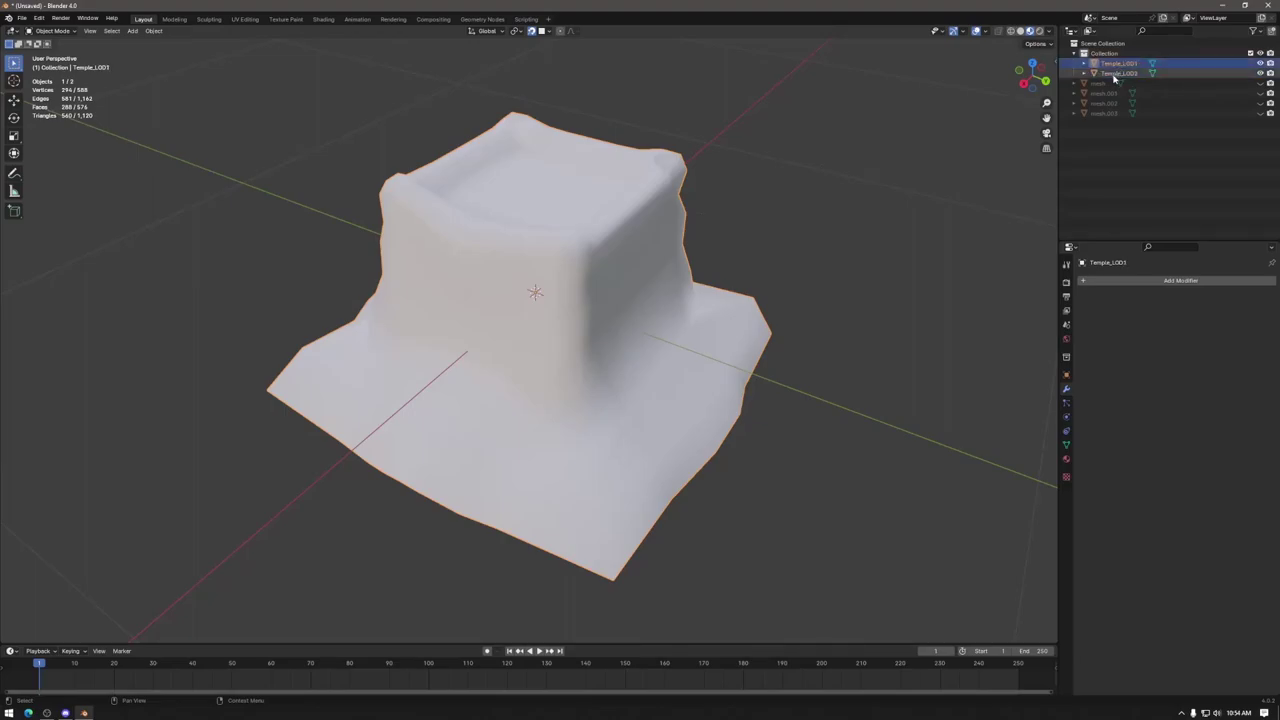
# Step: Delete the Temple_LOD1 duplicate and select Temple_LOD1 again
pyautogui.click(1128, 74)
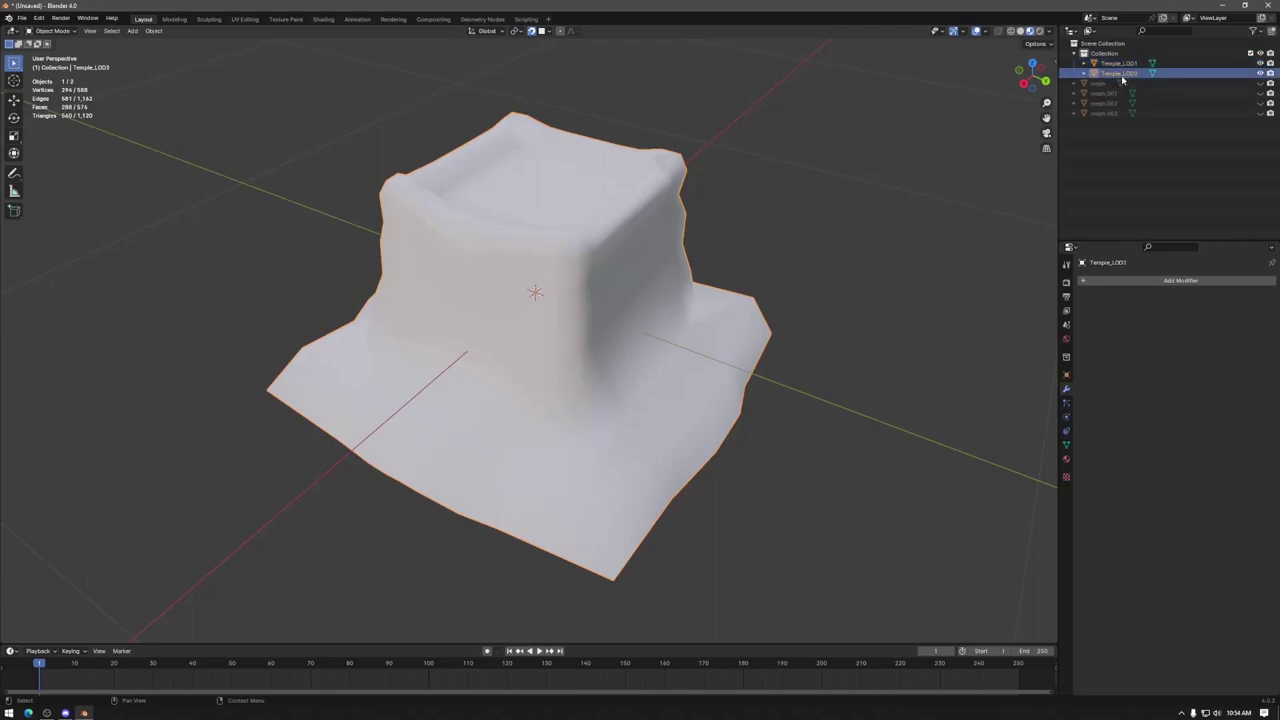
pyautogui.press('Delete')
pyautogui.click(1126, 66)
pyautogui.moveTo(570, 380); pyautogui.dragTo(651, 346, button='middle')
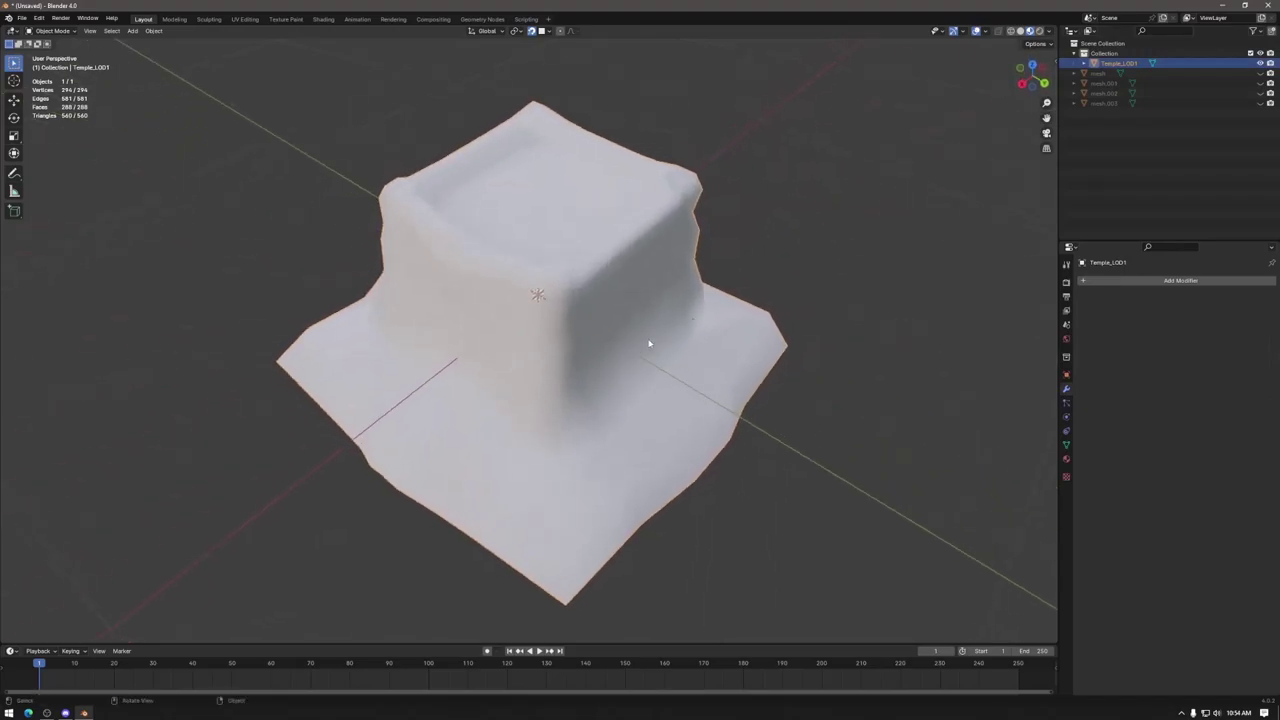
# Step: Show mesh.003 over Temple_LOD1 again and compare how the two surfaces overlap from several angles
pyautogui.click(1260, 103)
pyautogui.moveTo(650, 441); pyautogui.dragTo(469, 326, button='middle')
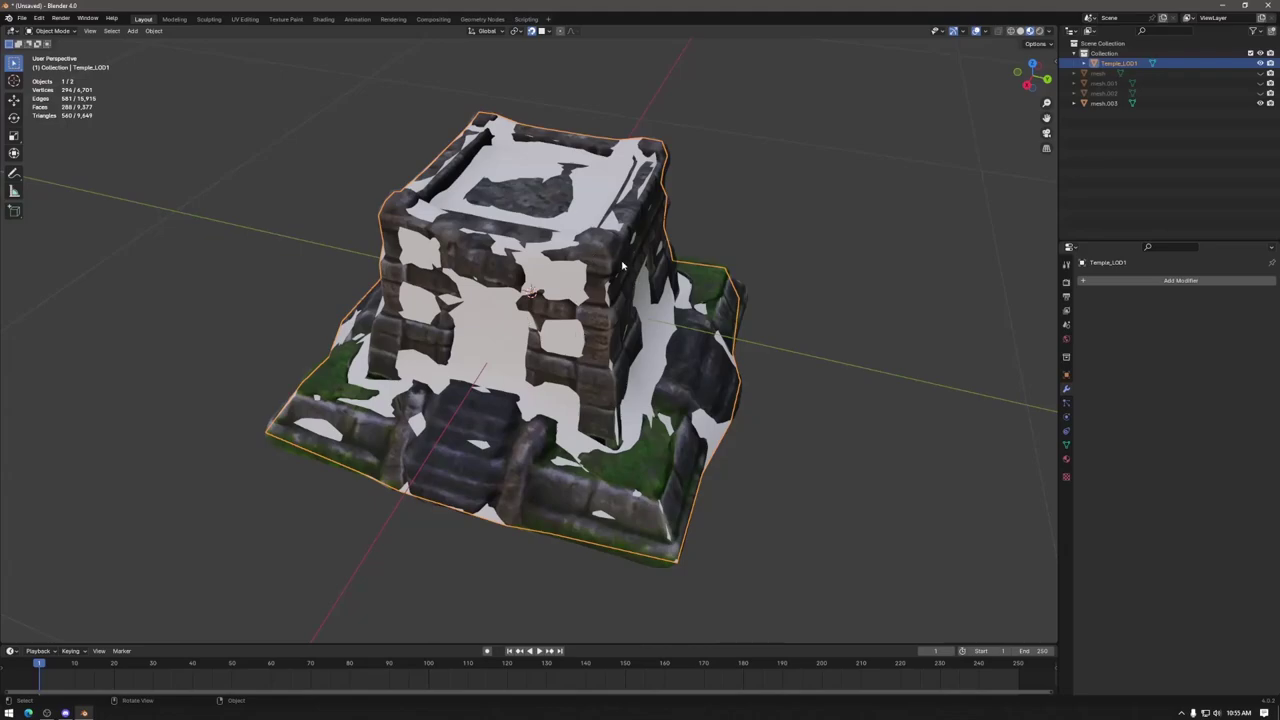
pyautogui.moveTo(604, 302); pyautogui.dragTo(612, 335, button='middle')
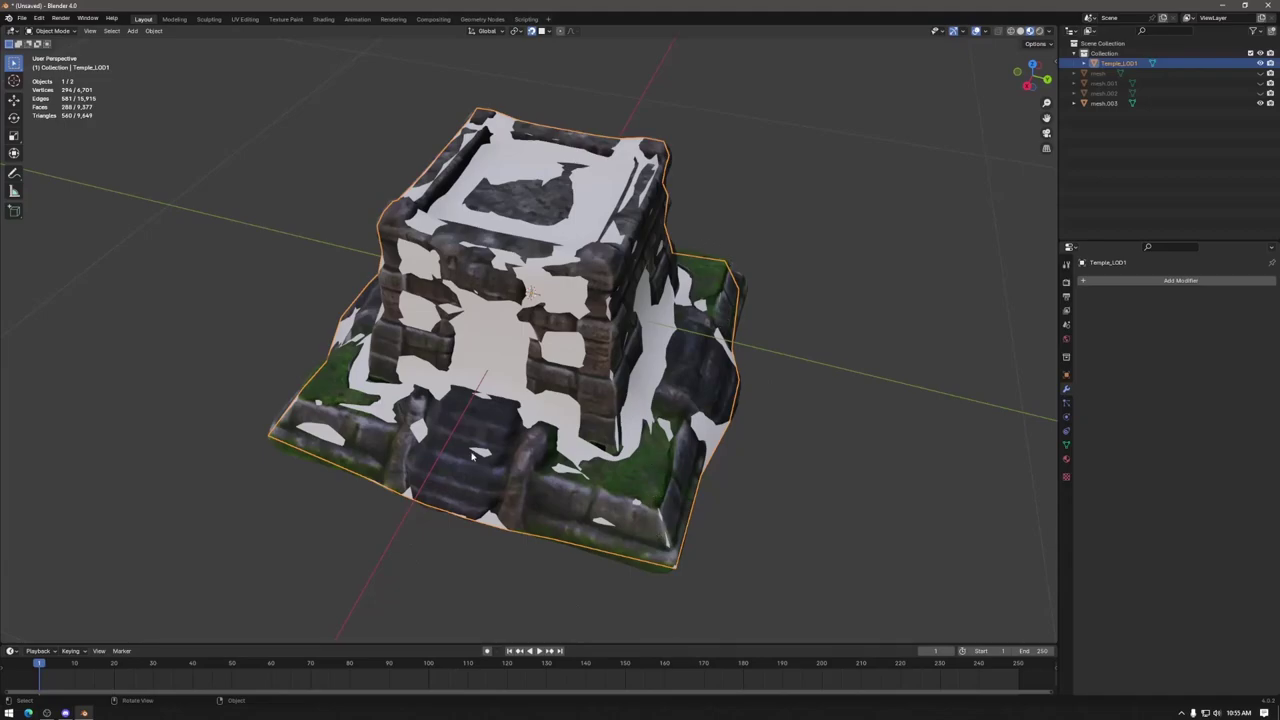
pyautogui.moveTo(557, 470); pyautogui.dragTo(461, 322, button='middle')
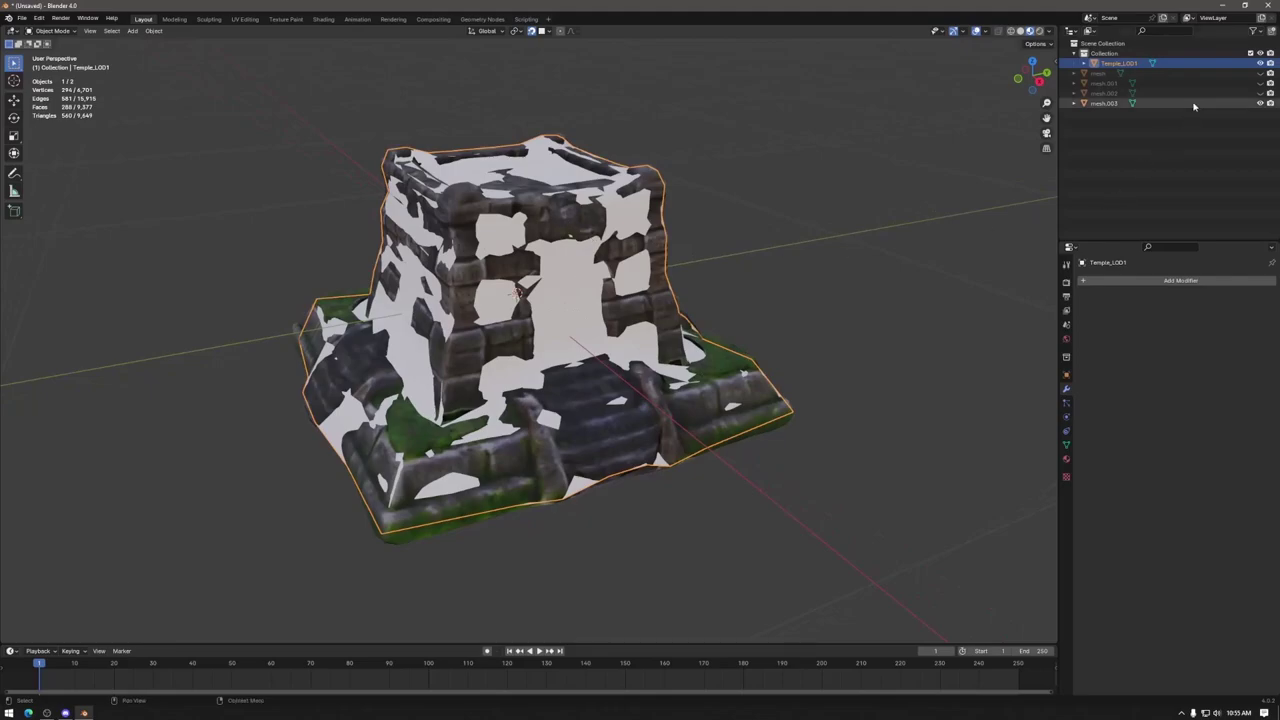
# Step: Hide Temple_LOD1 to examine the textured temple's arches and stairs, and show it again over mesh.003
pyautogui.click(1260, 63)
pyautogui.moveTo(466, 284); pyautogui.dragTo(530, 282, button='middle')
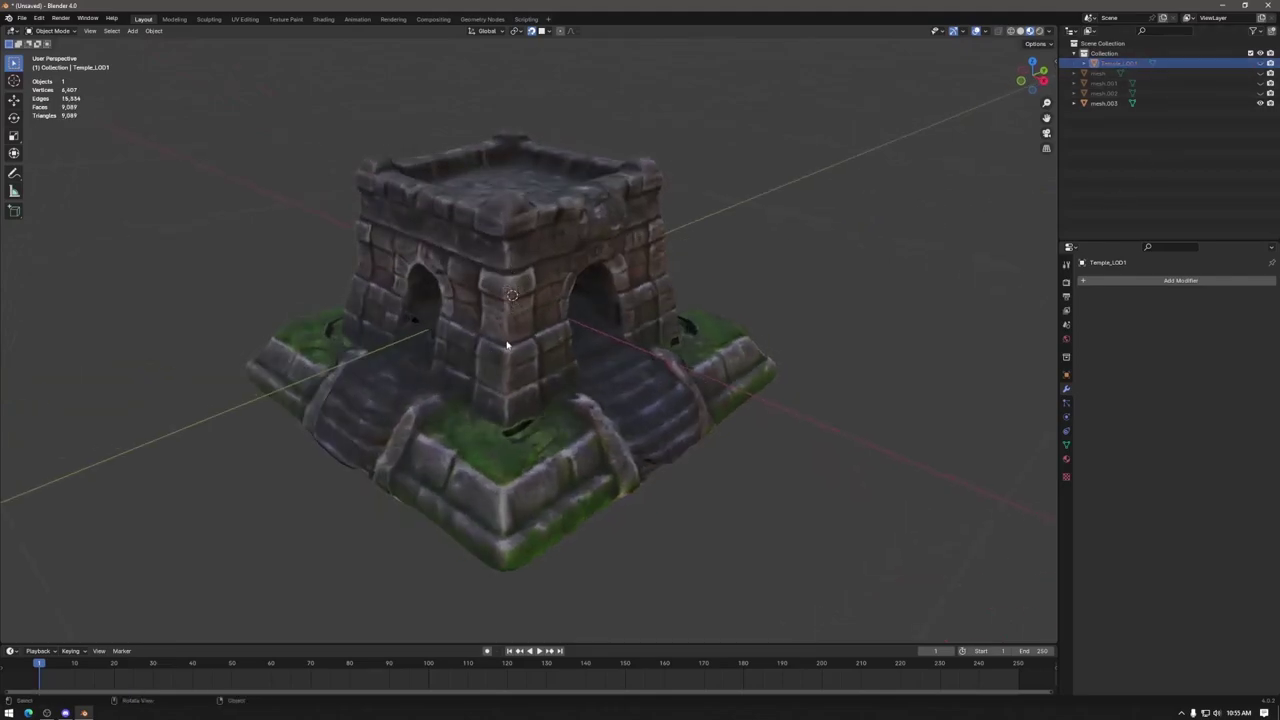
pyautogui.moveTo(464, 387); pyautogui.dragTo(538, 246, button='middle')
pyautogui.moveTo(579, 258); pyautogui.dragTo(597, 429, button='middle')
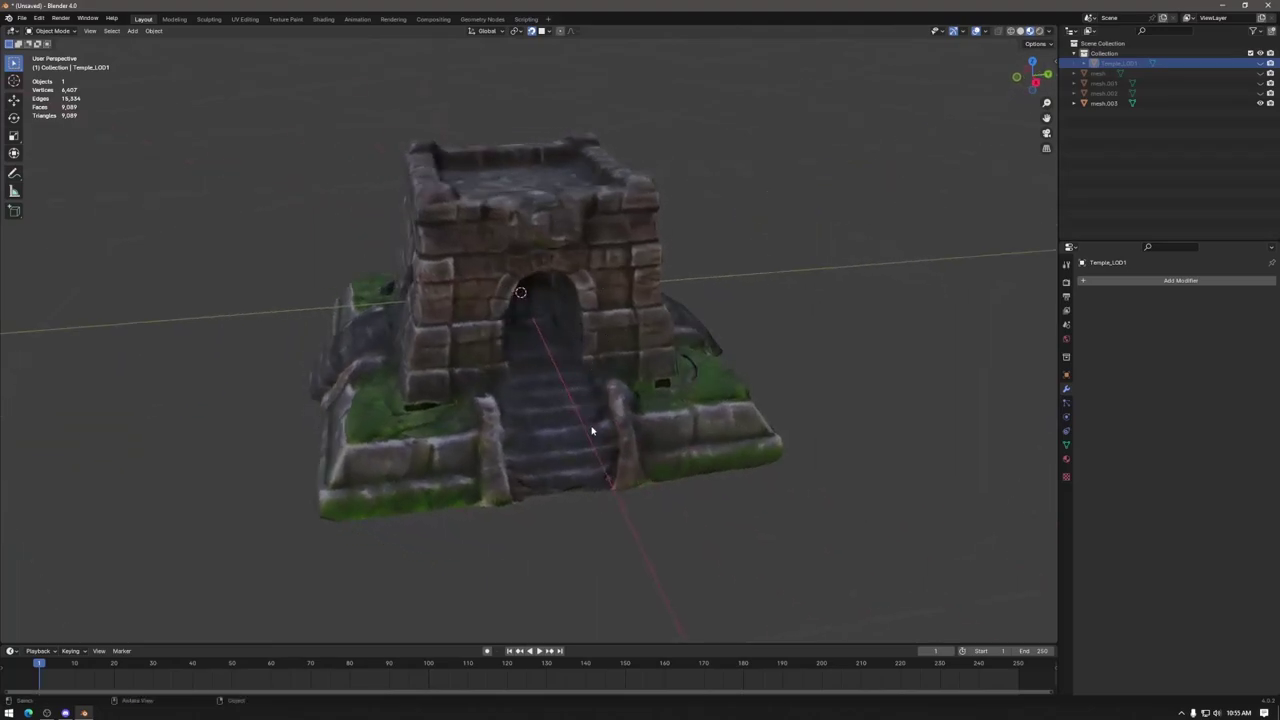
pyautogui.moveTo(606, 478); pyautogui.dragTo(558, 477, button='middle')
pyautogui.click(1260, 64)
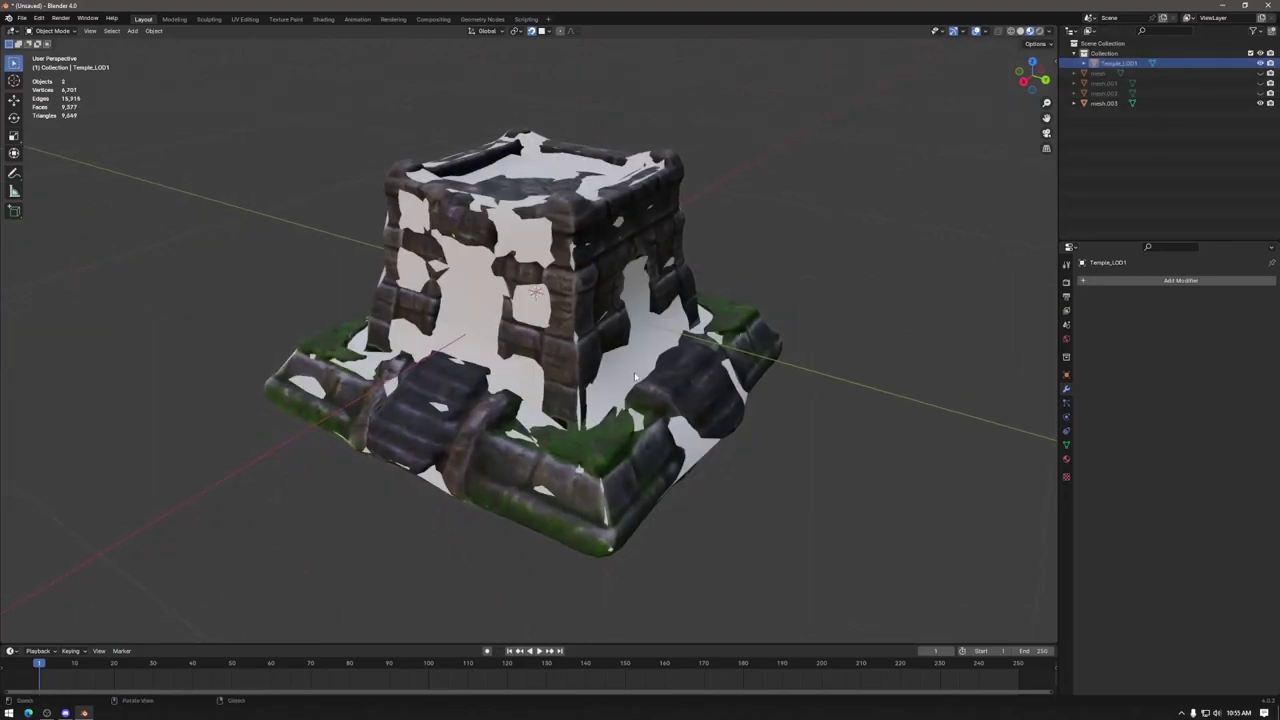
pyautogui.moveTo(655, 330); pyautogui.dragTo(642, 400, button='middle')
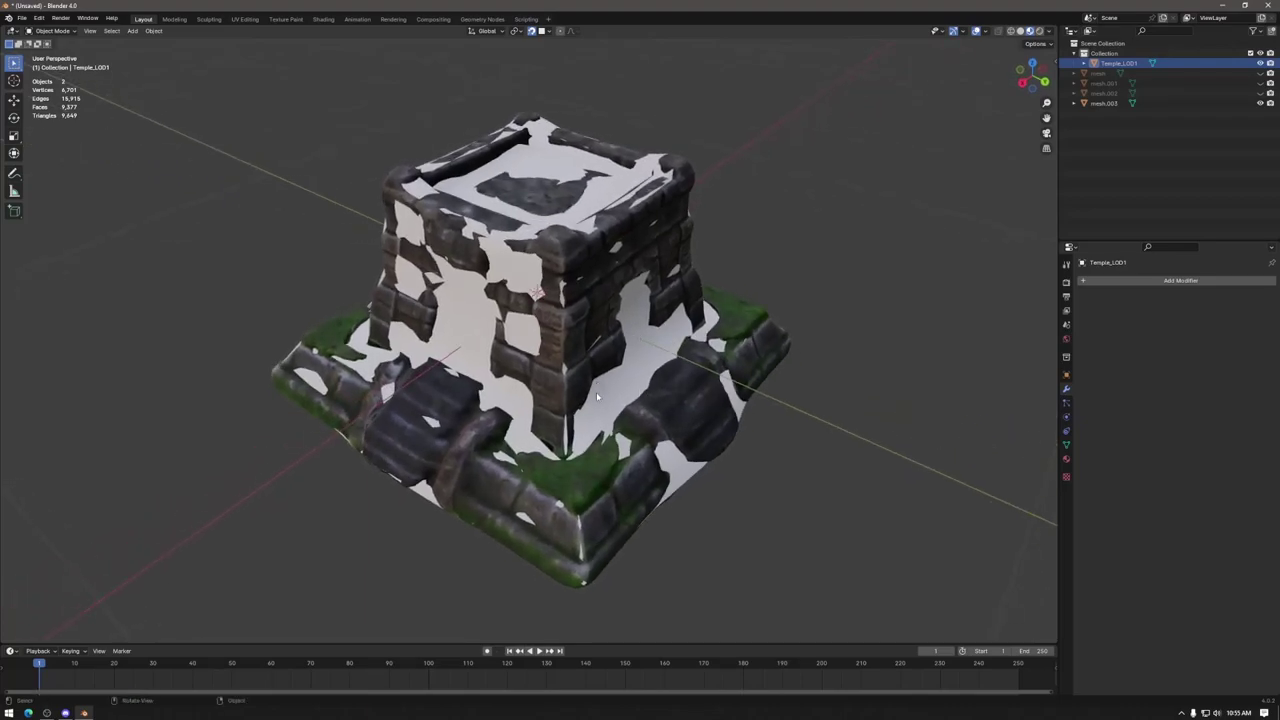
pyautogui.scroll(1, 597, 397)
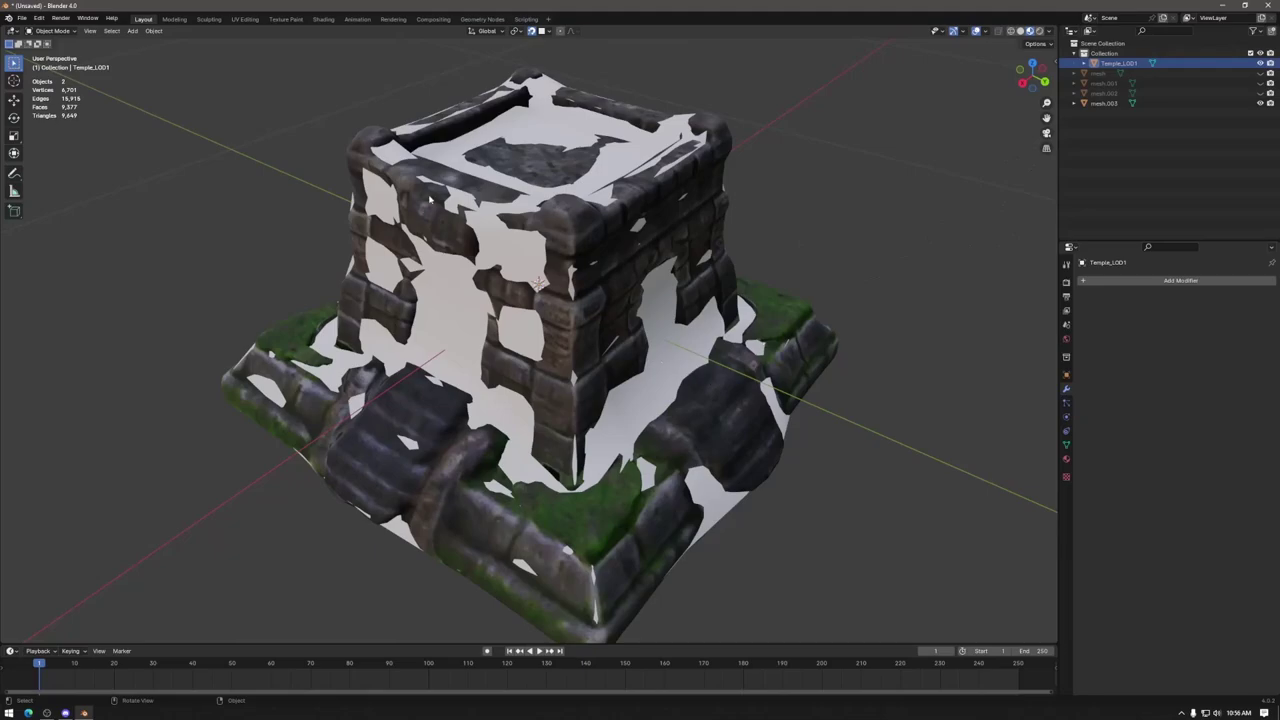
# Step: Add a new material to Temple_LOD1 and name it Temple
pyautogui.click(245, 19)
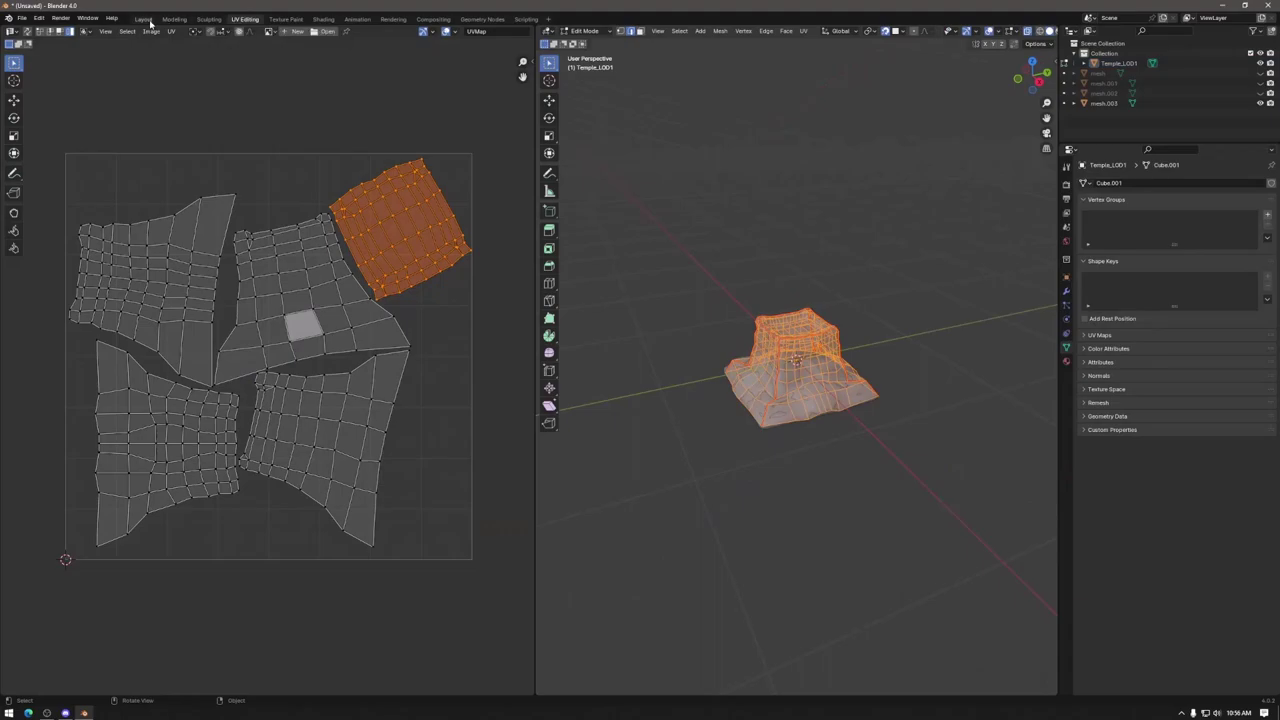
pyautogui.click(146, 19)
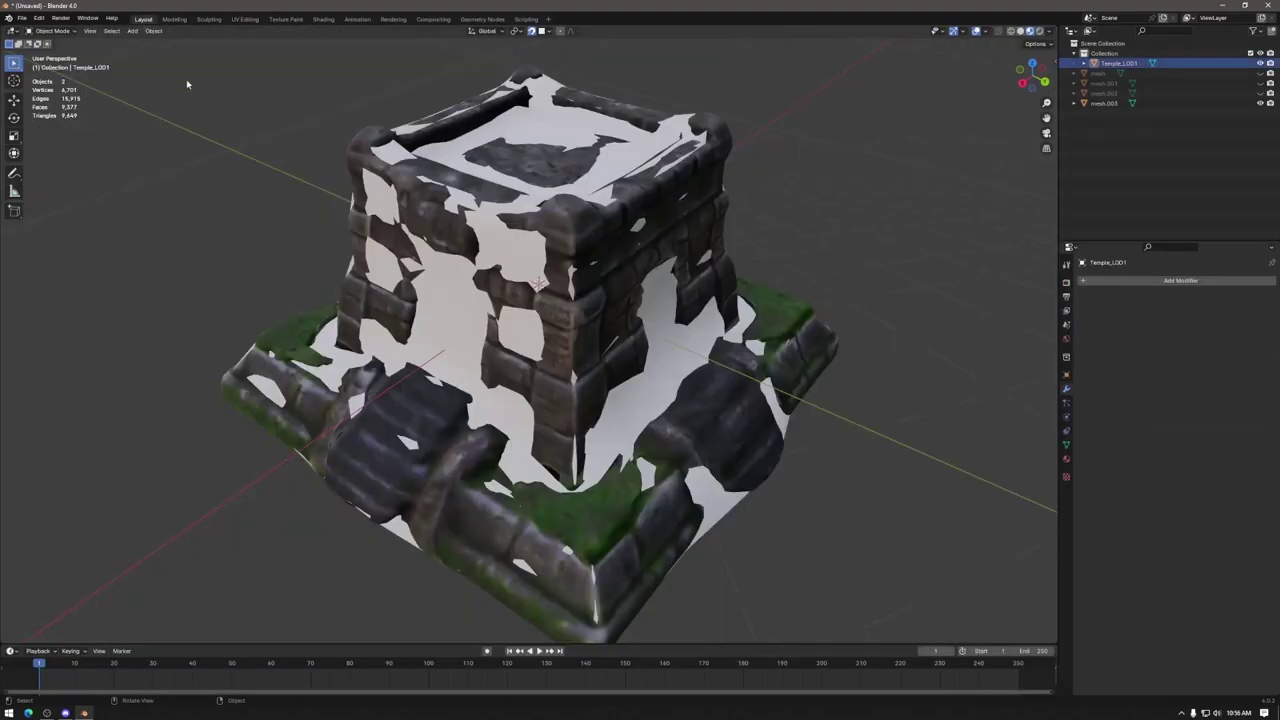
pyautogui.click(1066, 460)
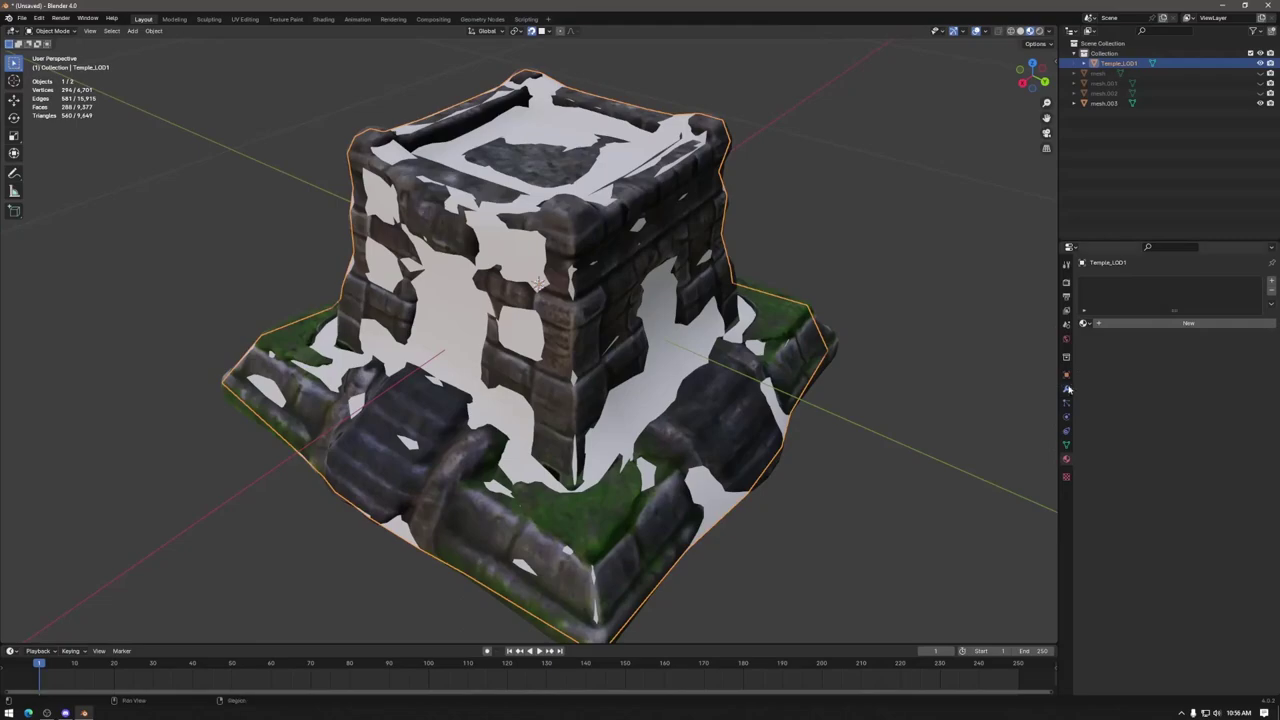
pyautogui.click(1180, 324)
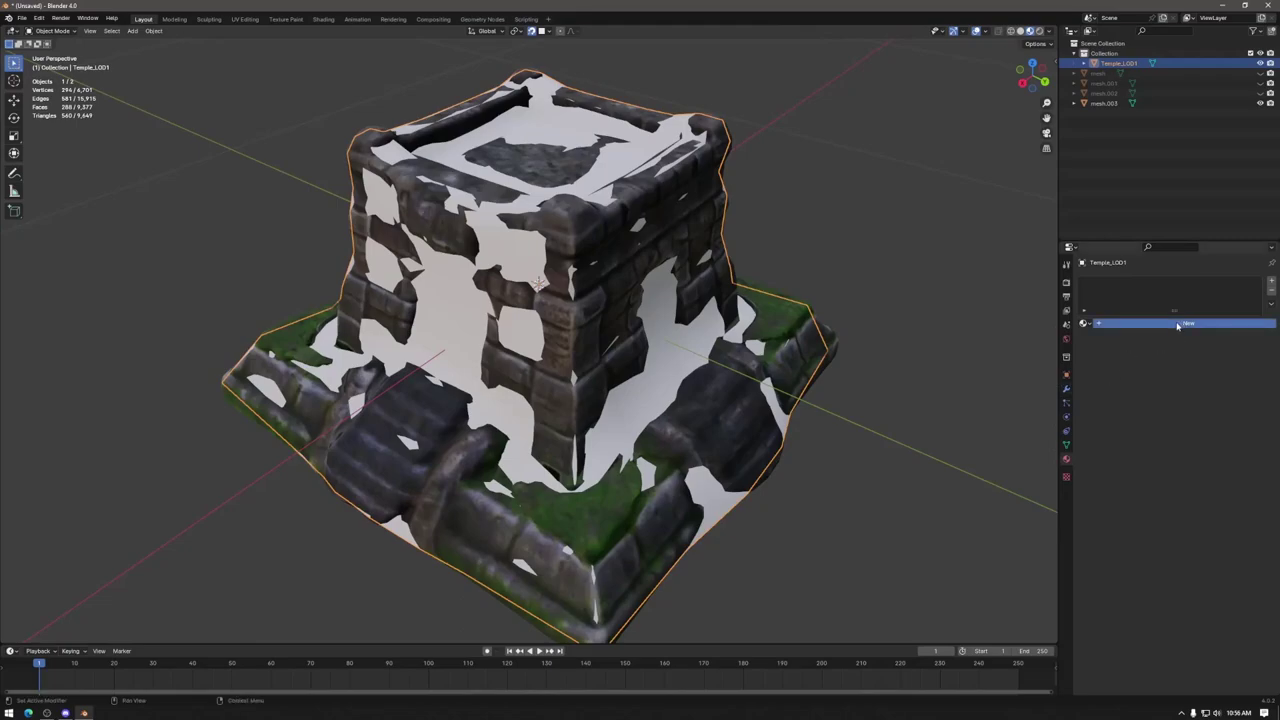
pyautogui.click(1148, 326)
pyautogui.doubleClick(1109, 283)
pyautogui.write('Temple')
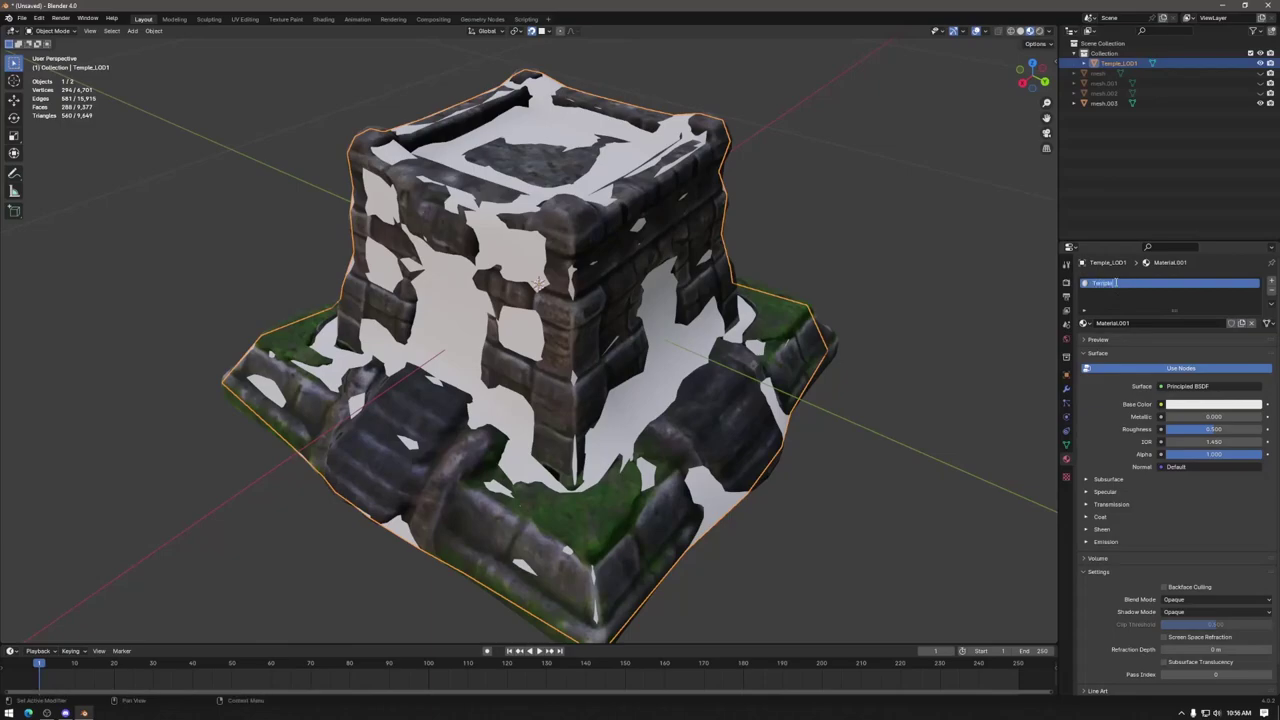
pyautogui.press('Return')
# Step: Add an Image Texture node to the Temple material's shader graph and create a new blank image named Untitled in it
pyautogui.click(323, 19)
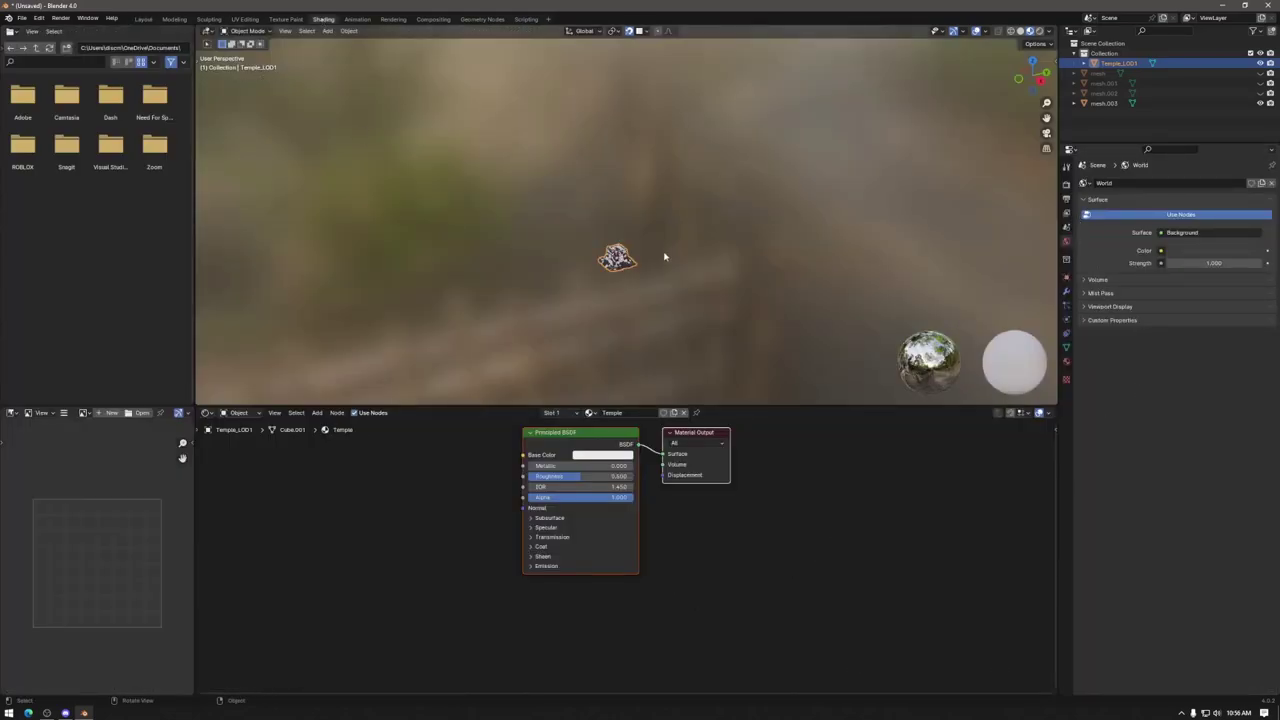
pyautogui.click(1066, 361)
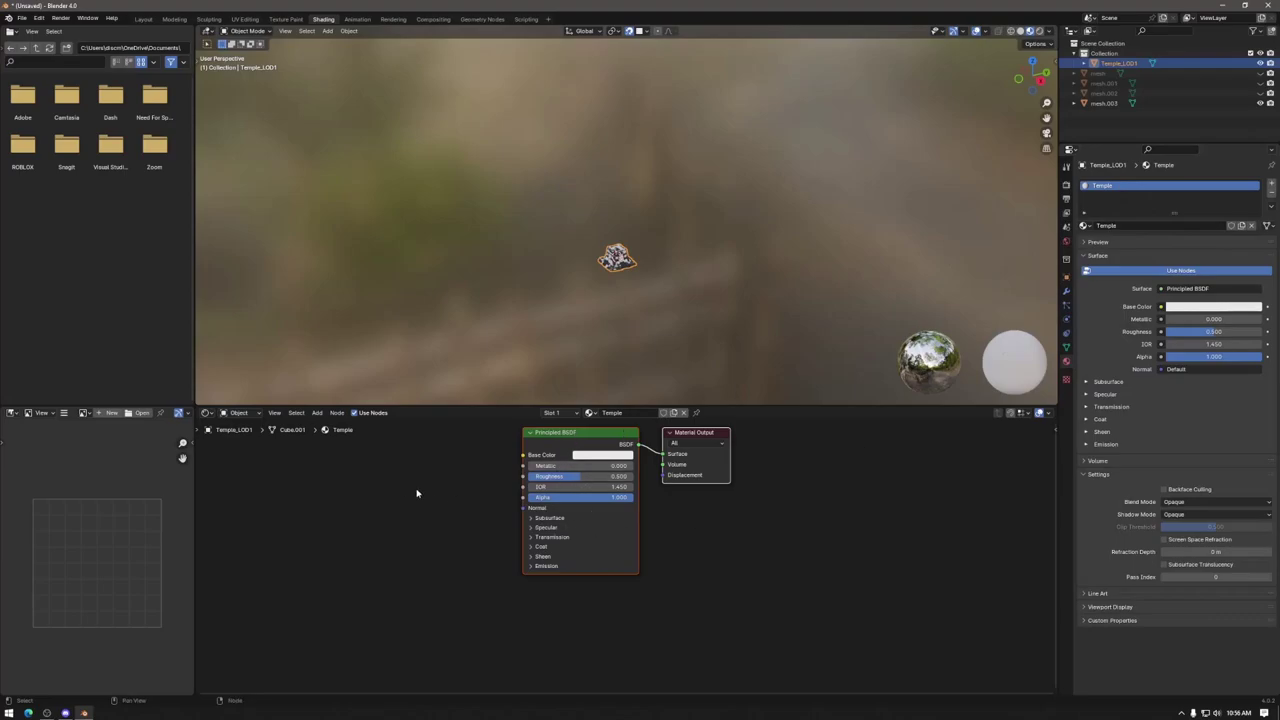
pyautogui.rightClick(355, 480)
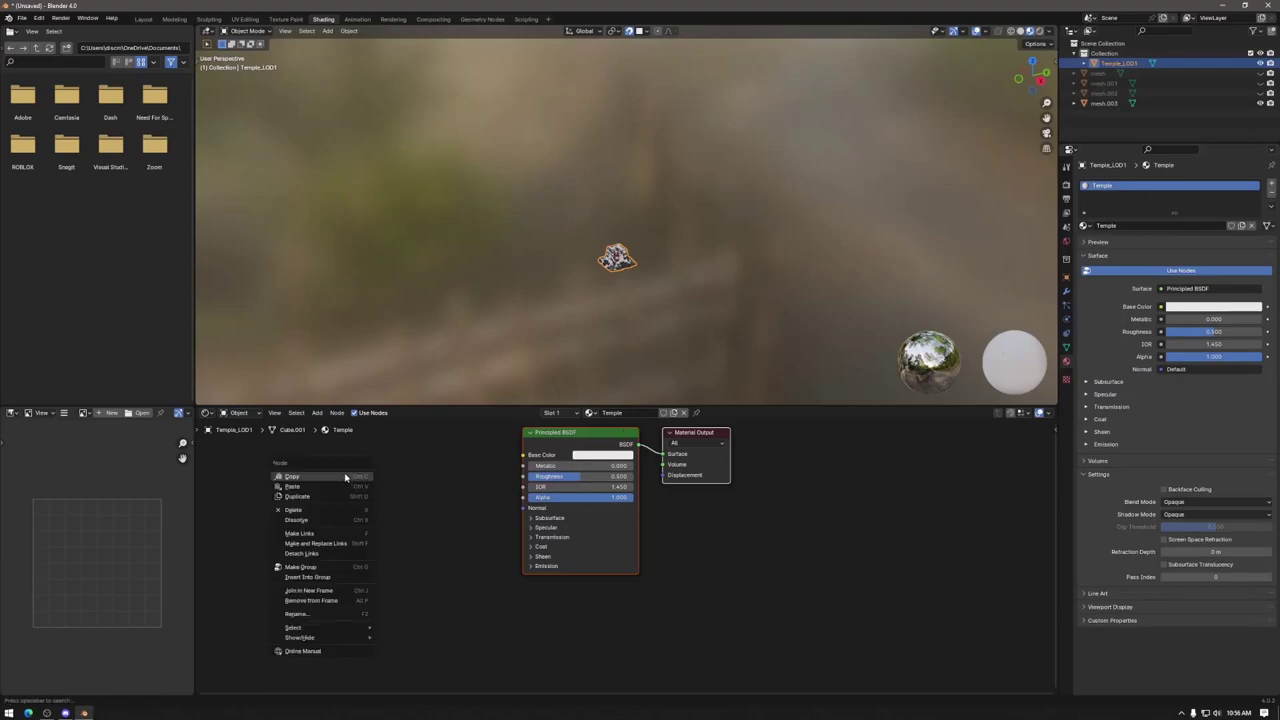
pyautogui.click(317, 412)
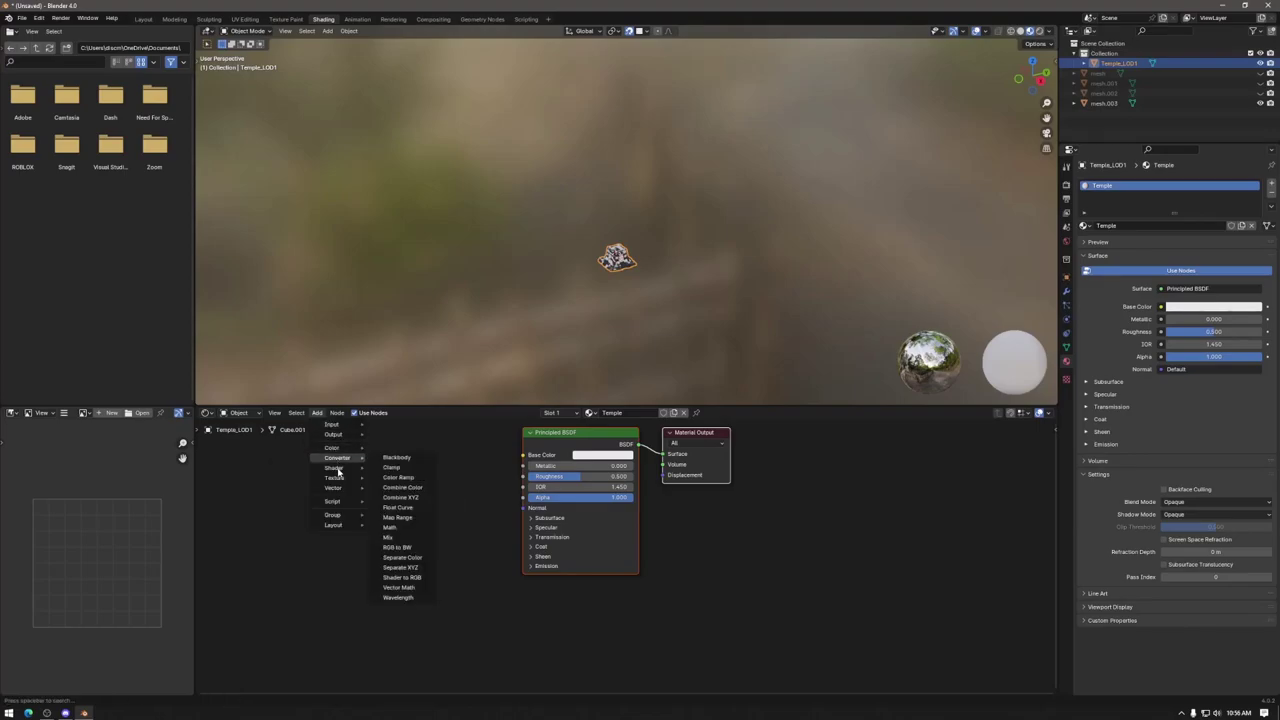
pyautogui.moveTo(338, 479)
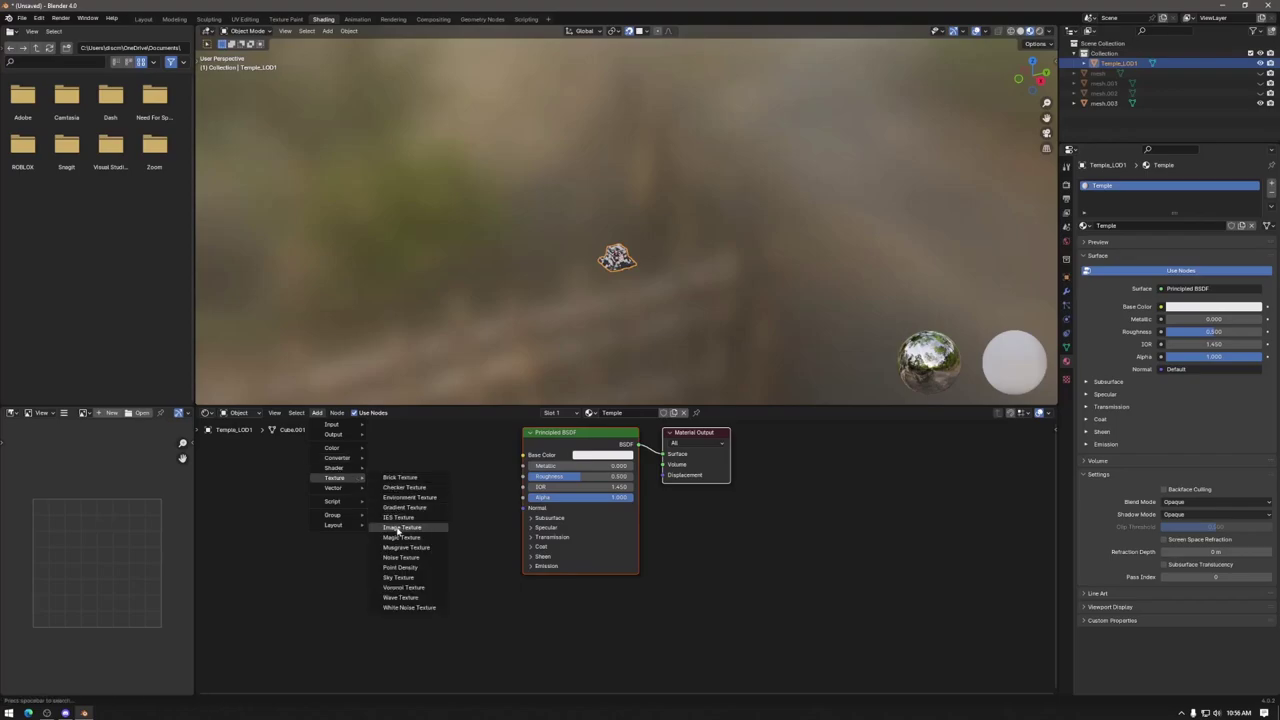
pyautogui.click(393, 530)
pyautogui.click(322, 456)
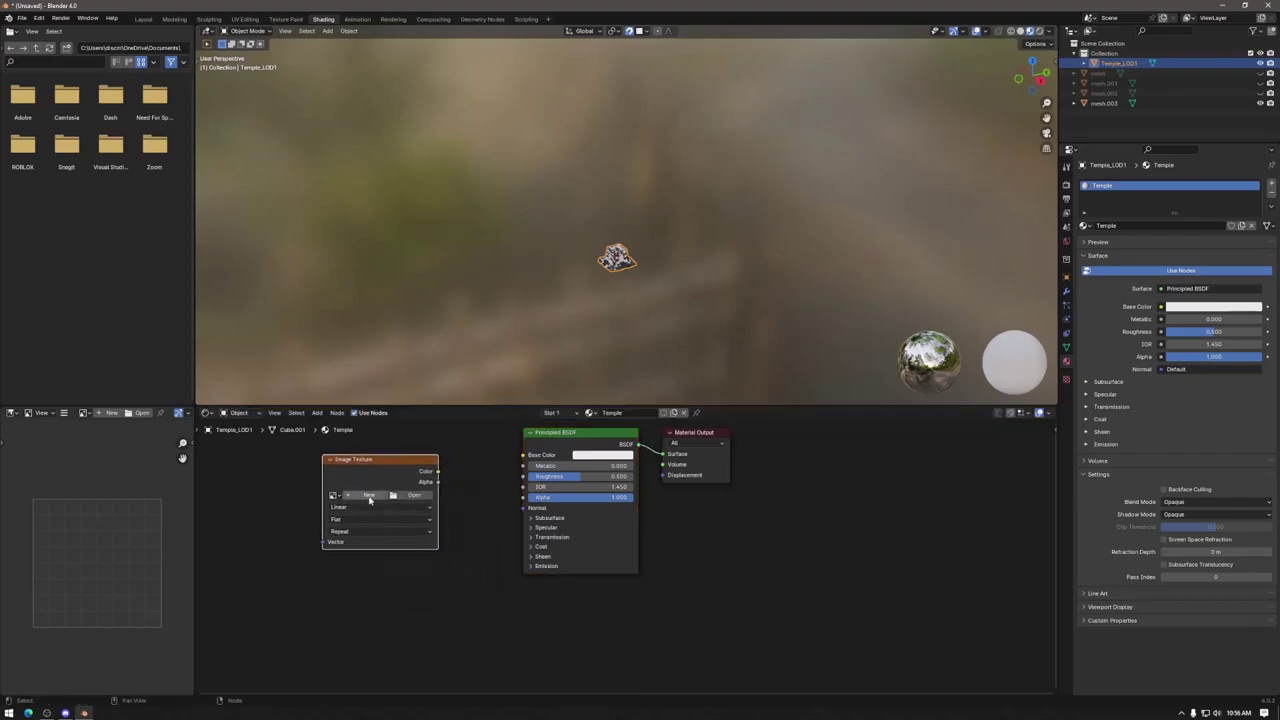
pyautogui.click(368, 497)
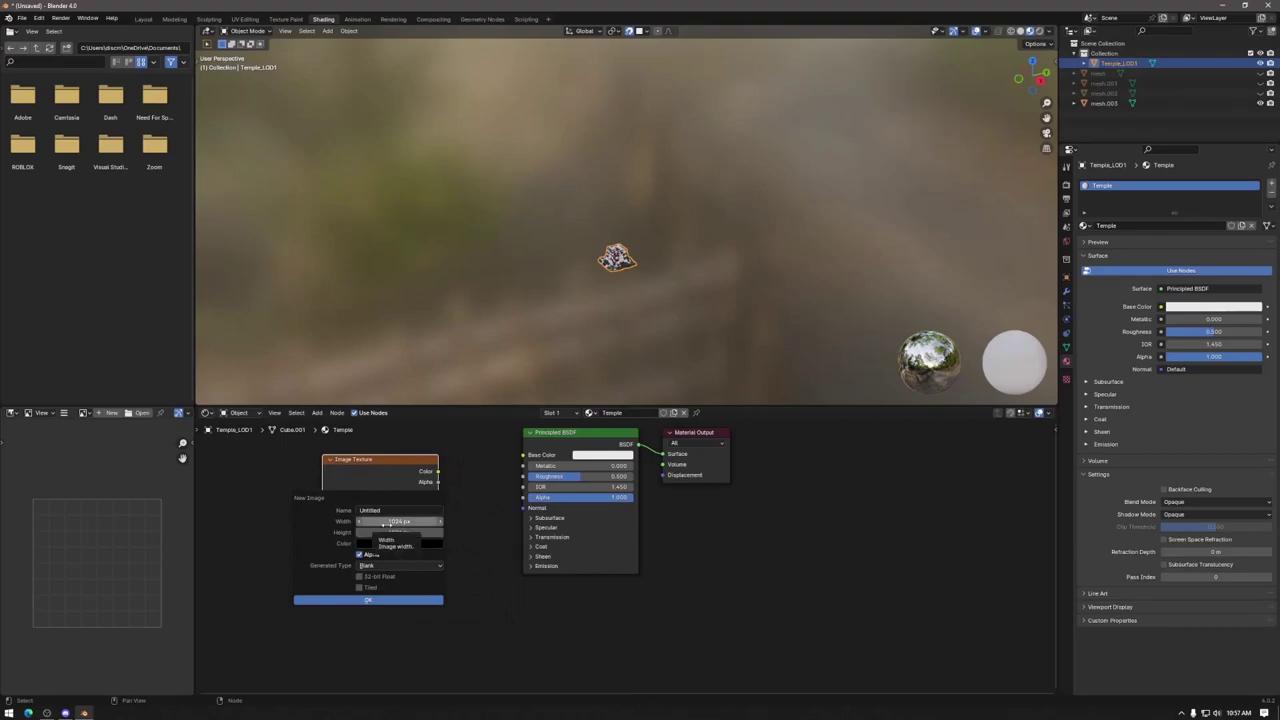
pyautogui.click(370, 600)
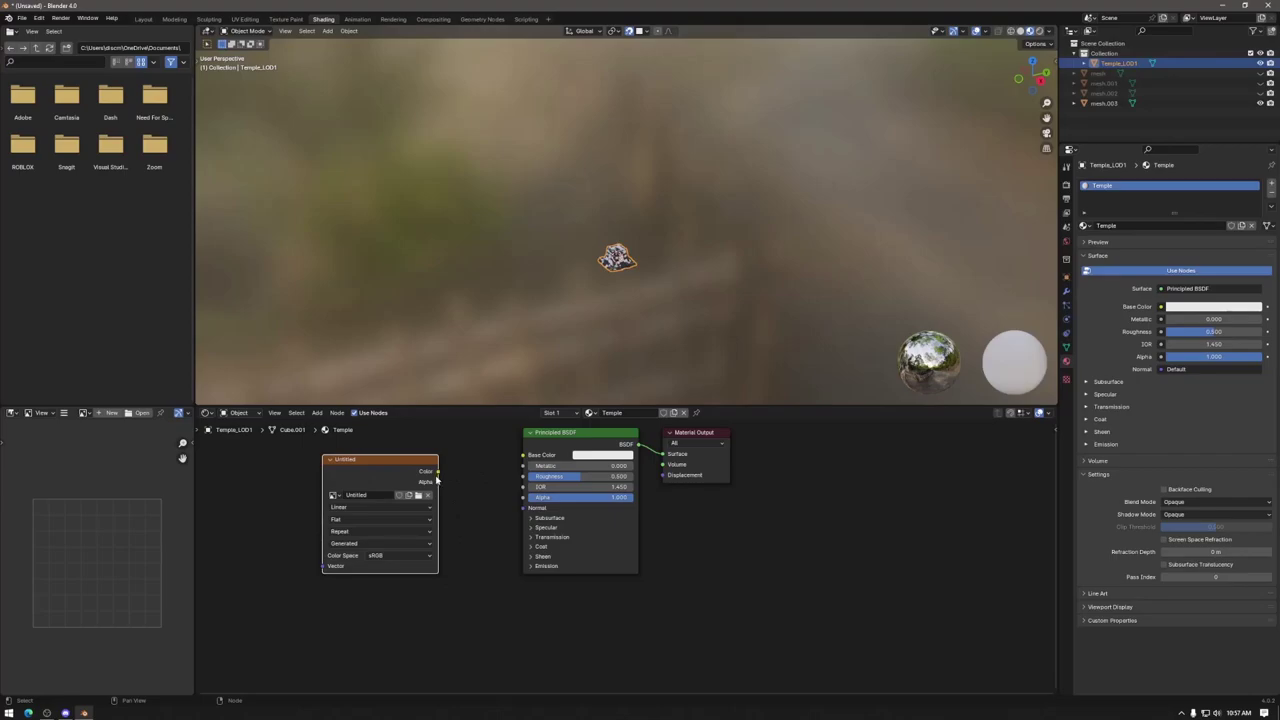
# Step: Switch the scene's render engine to Cycles
pyautogui.scroll(4, 620, 300)
pyautogui.scroll(8, 628, 313)
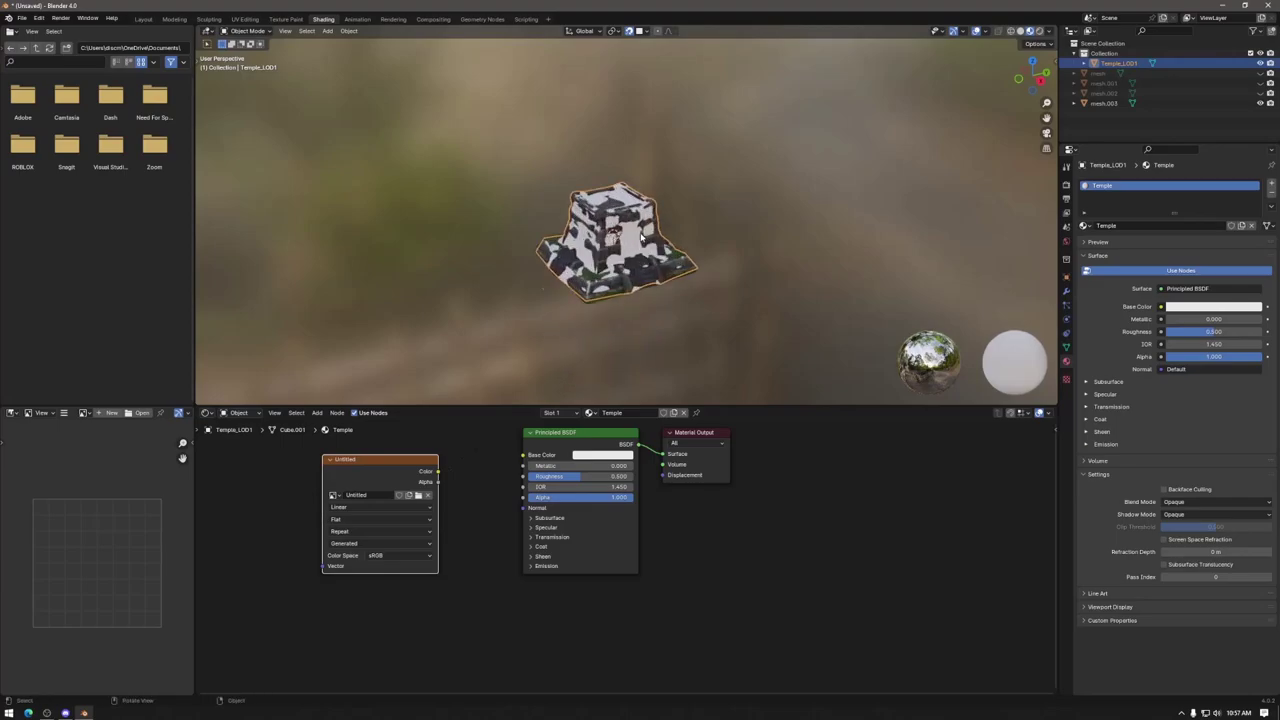
pyautogui.scroll(-2, 683, 226)
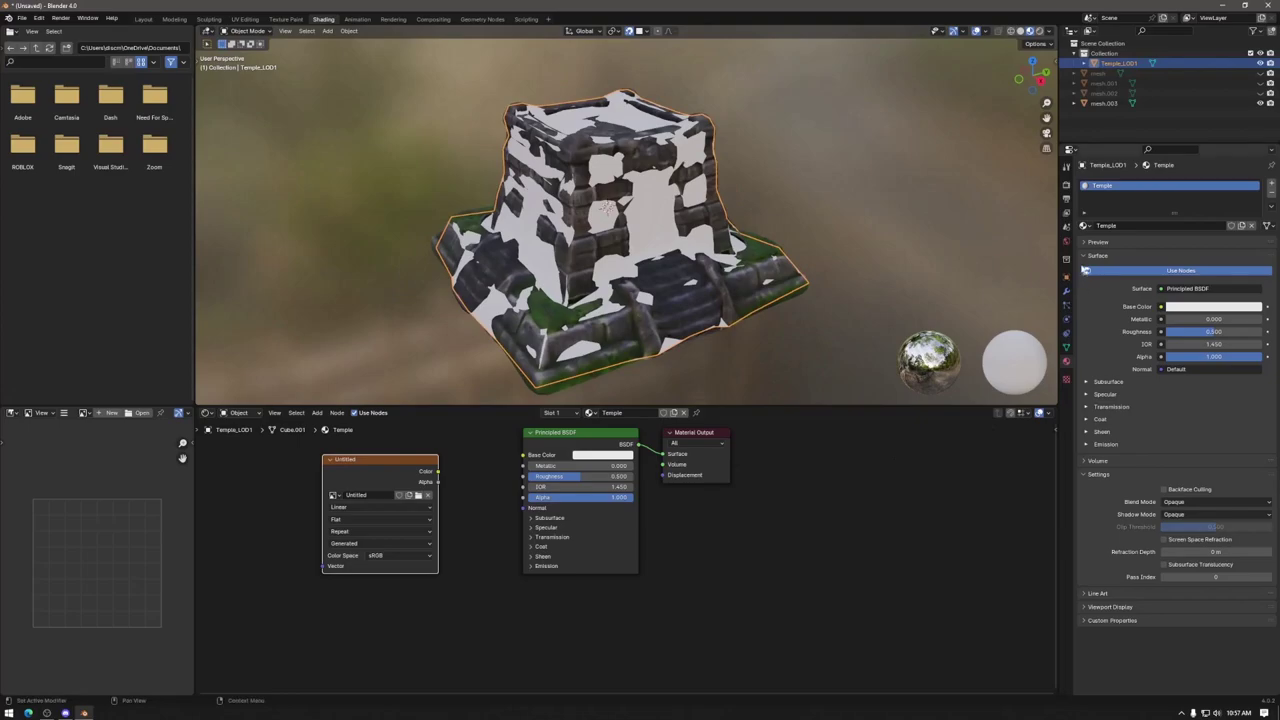
pyautogui.click(1066, 185)
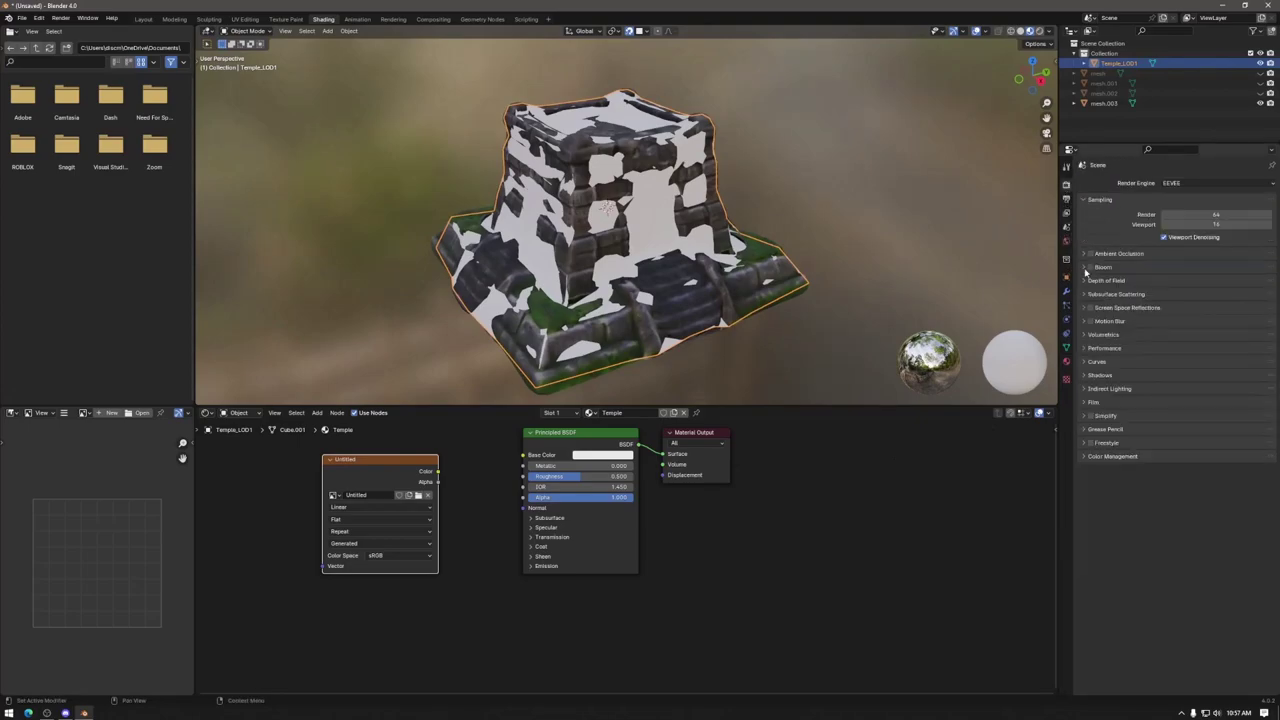
pyautogui.click(1178, 184)
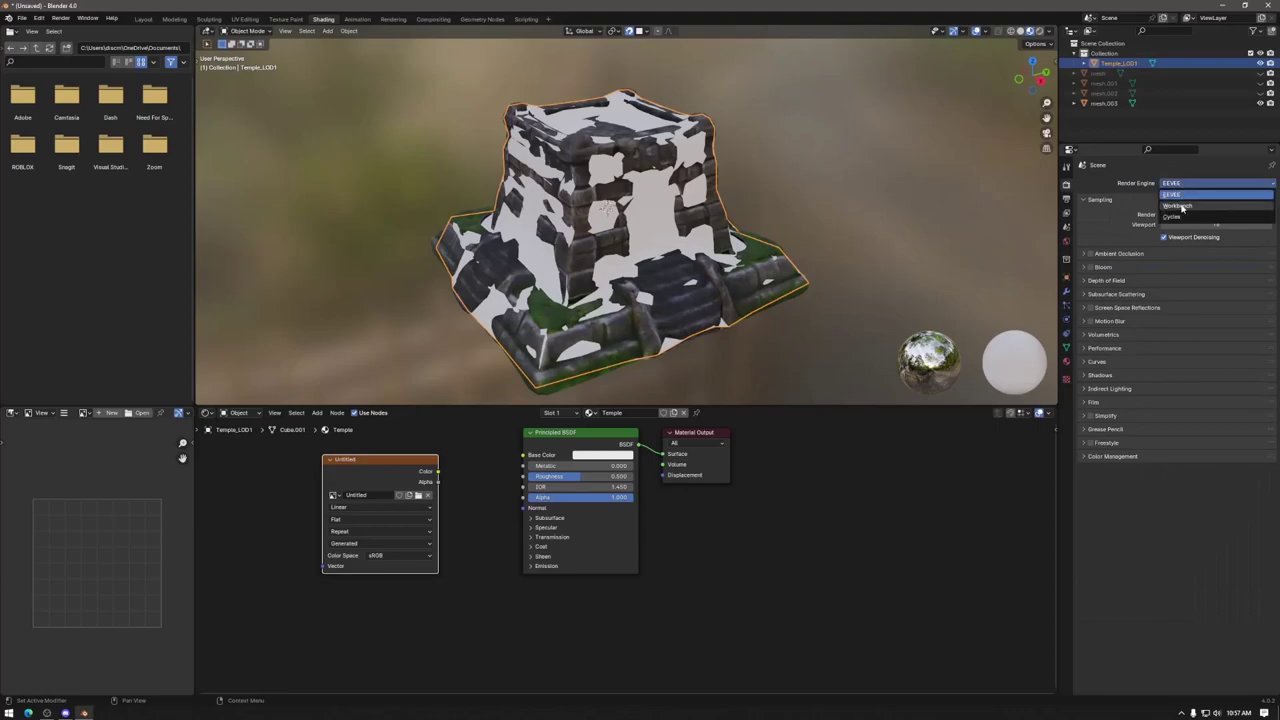
pyautogui.click(1181, 217)
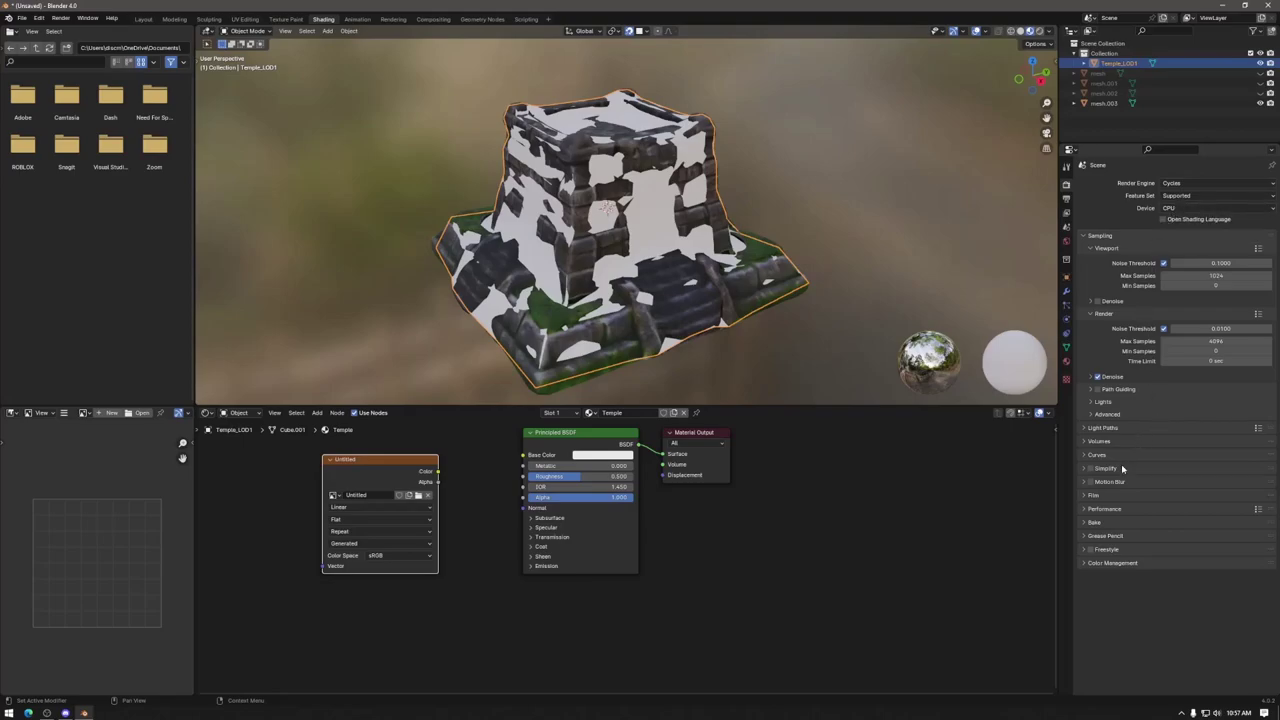
# Step: Open the bake settings and set the bake type to Normal
pyautogui.click(1105, 523)
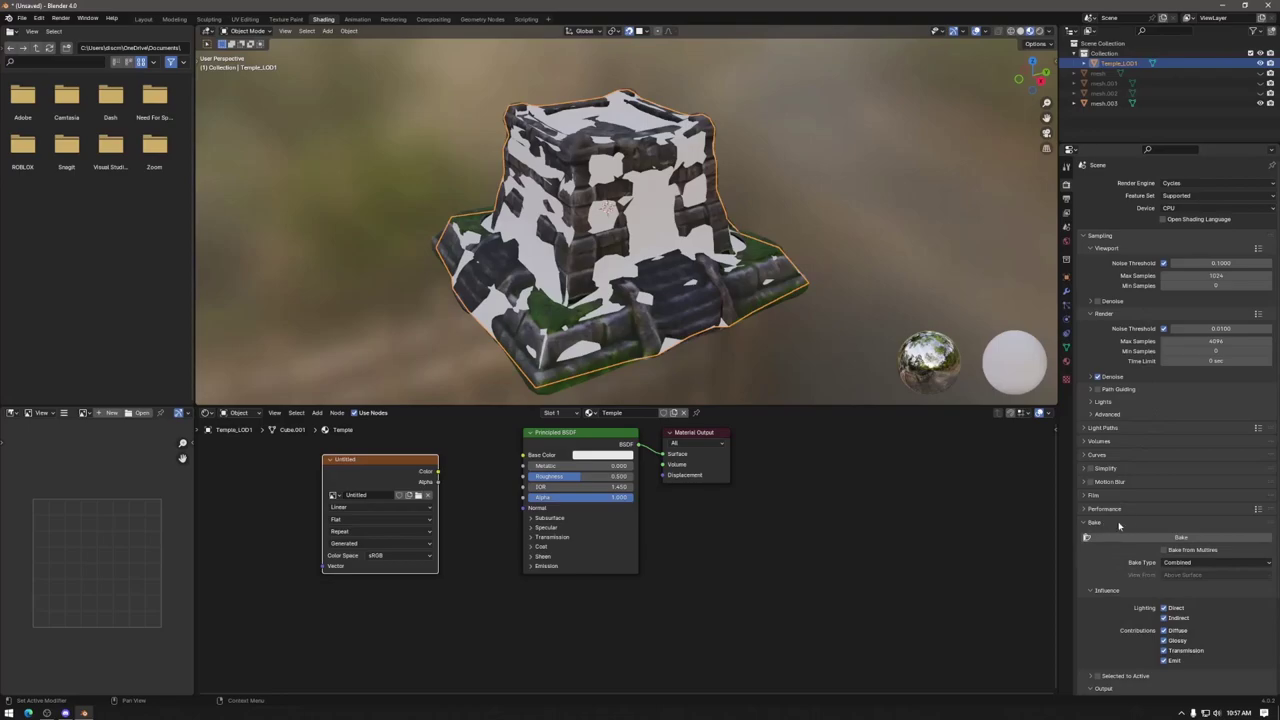
pyautogui.scroll(-5, 1119, 526)
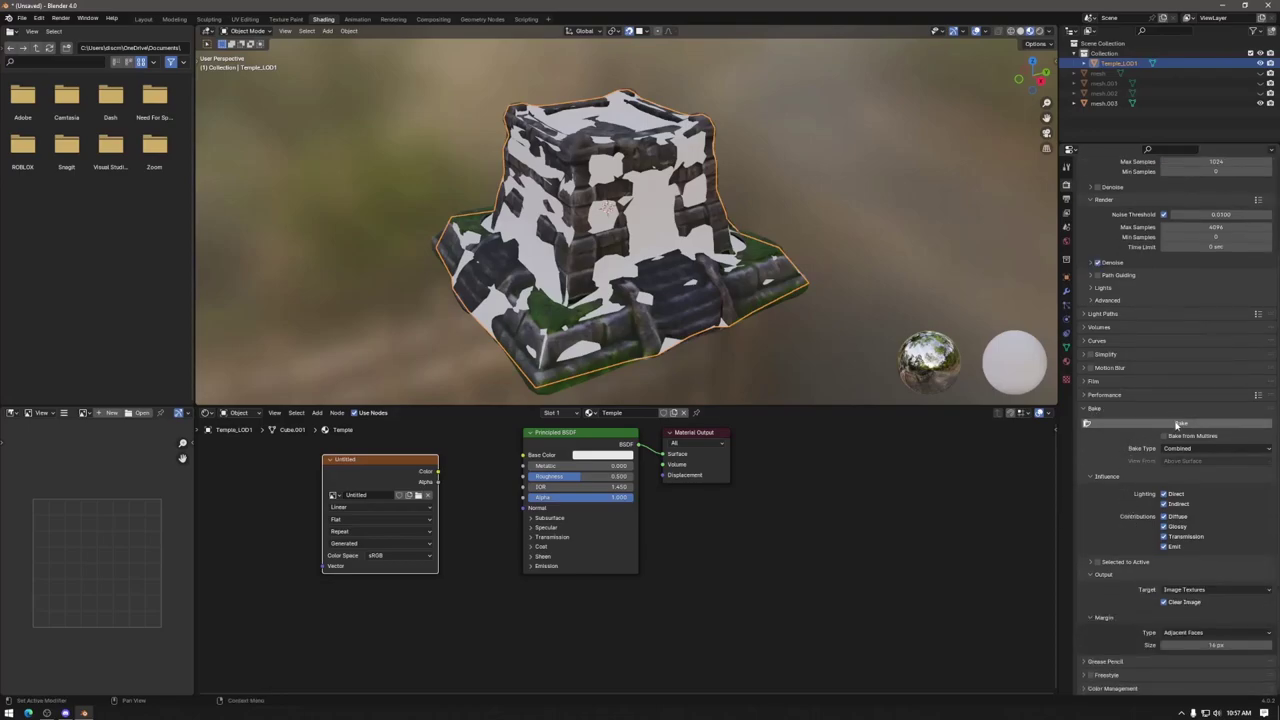
pyautogui.click(1195, 450)
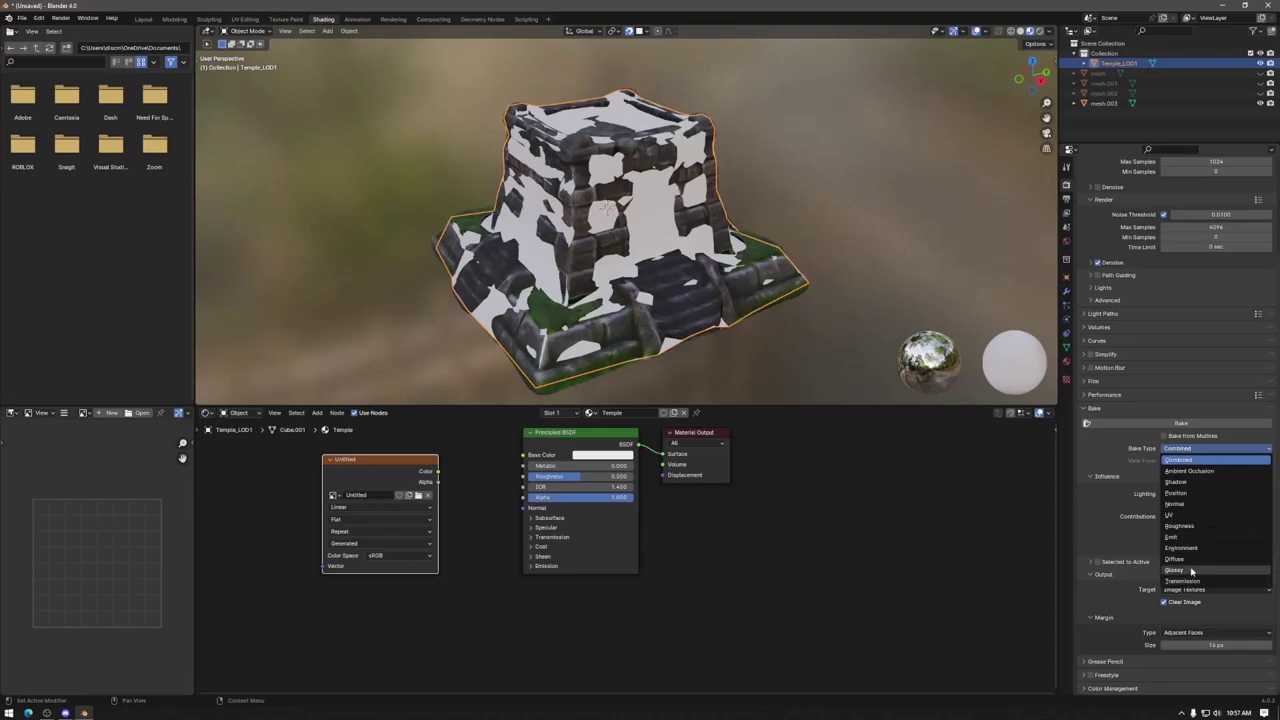
pyautogui.click(1187, 505)
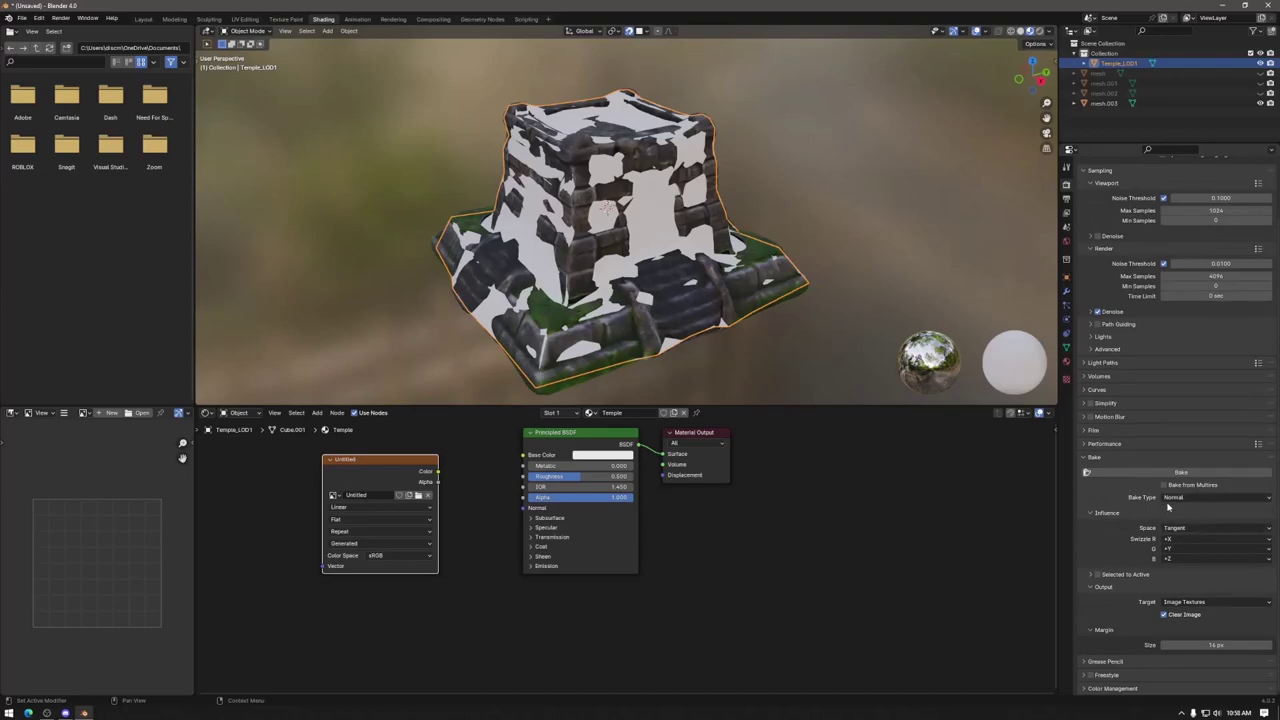
# Step: Enable Selected to Active baking and expand its settings, leaving the Cage option off
pyautogui.click(1098, 575)
pyautogui.click(1090, 575)
pyautogui.scroll(-2, 1120, 595)
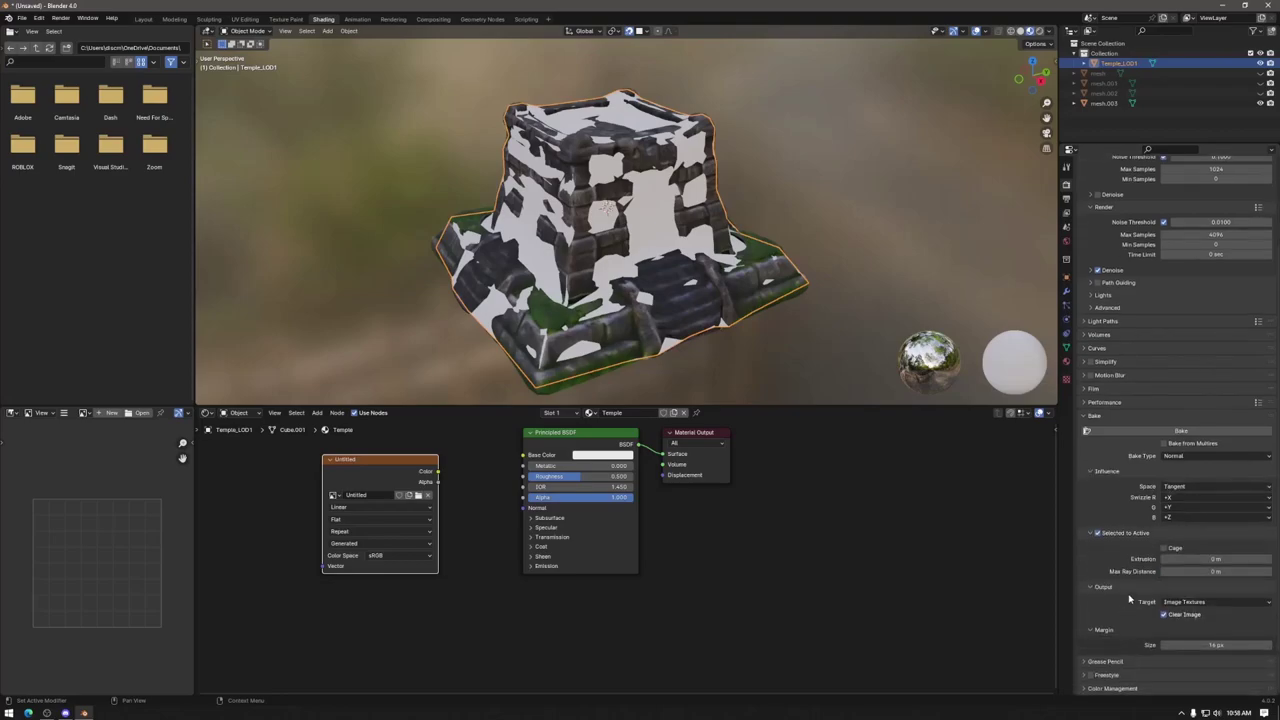
pyautogui.click(1164, 549)
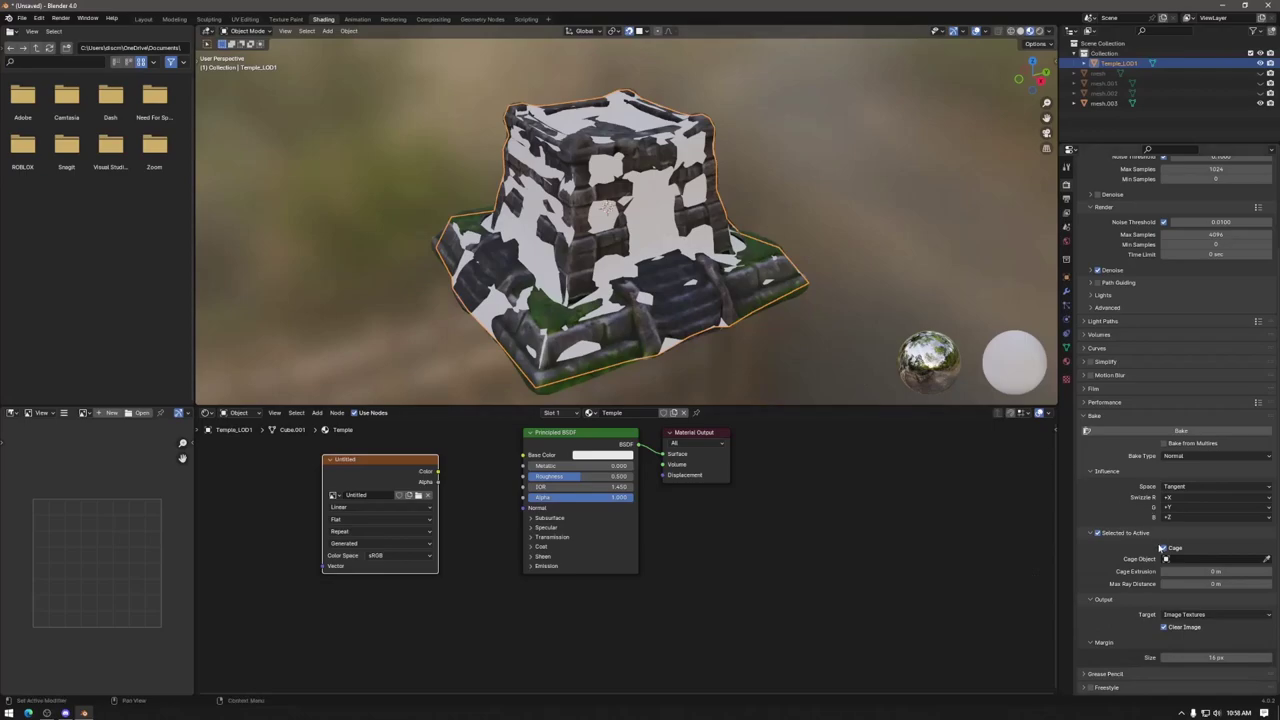
pyautogui.click(1164, 549)
# Step: Set both the bake extrusion and the max ray distance to 0.1 m
pyautogui.click(1210, 559)
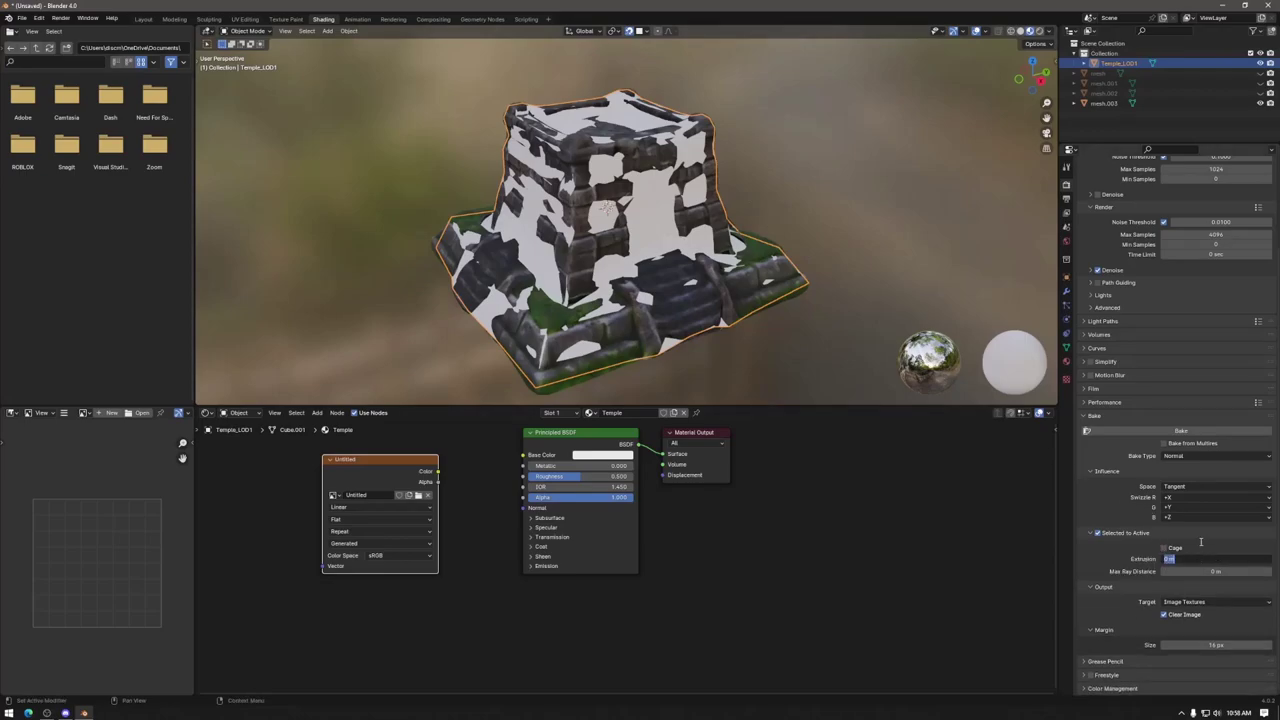
pyautogui.write('0.1')
pyautogui.press('Return')
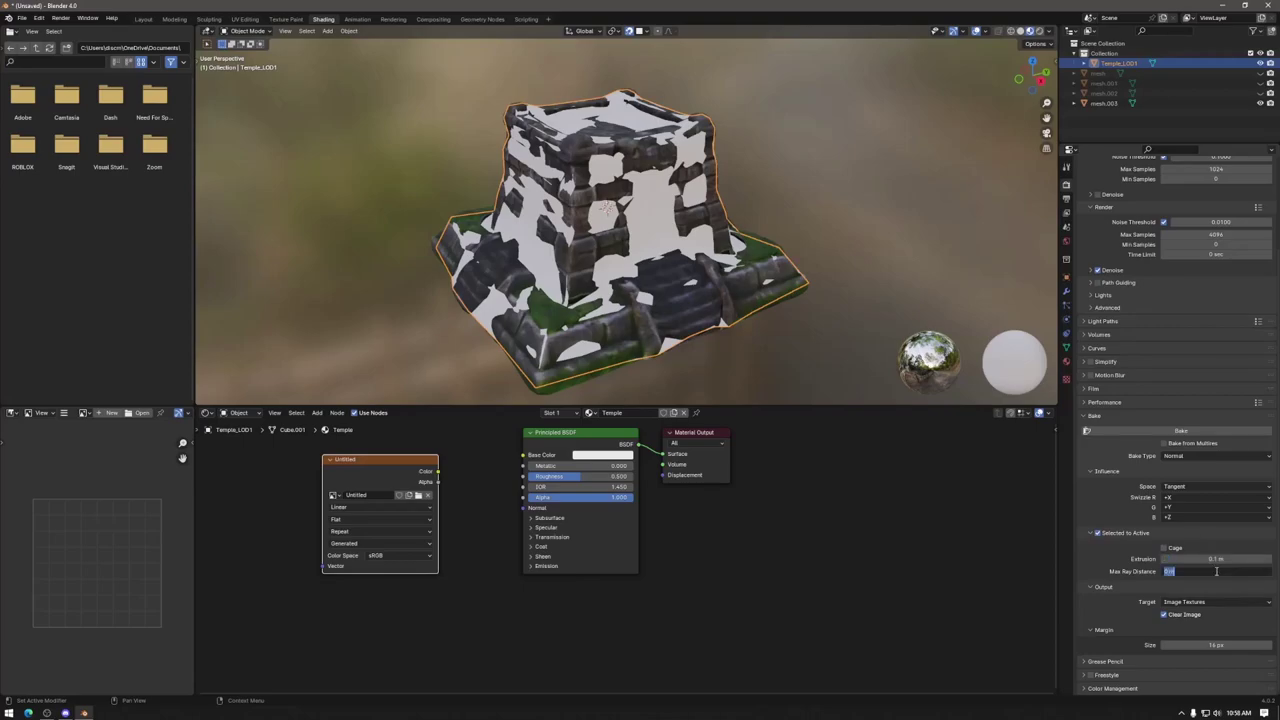
pyautogui.click(1213, 570)
pyautogui.write('0.1')
pyautogui.press('Return')
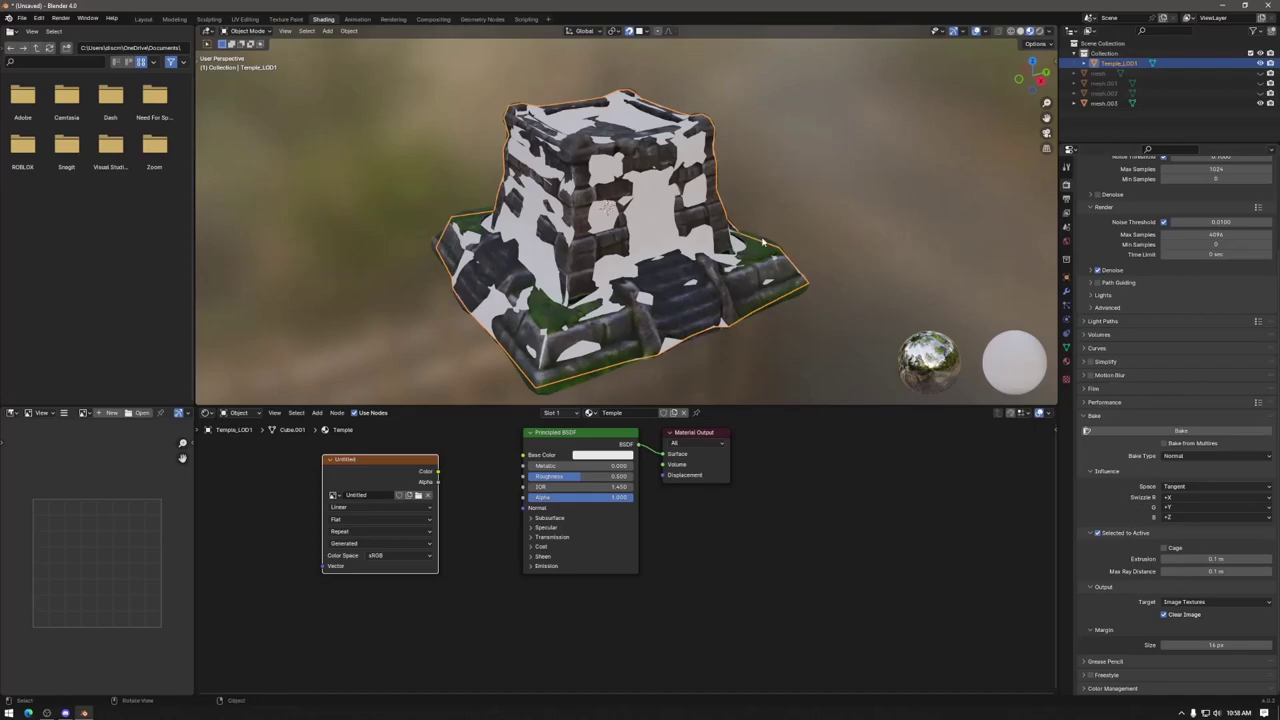
# Step: Select mesh.003, add Temple_LOD1 as the active object, and bake the normal map into the Untitled image
pyautogui.click(762, 242)
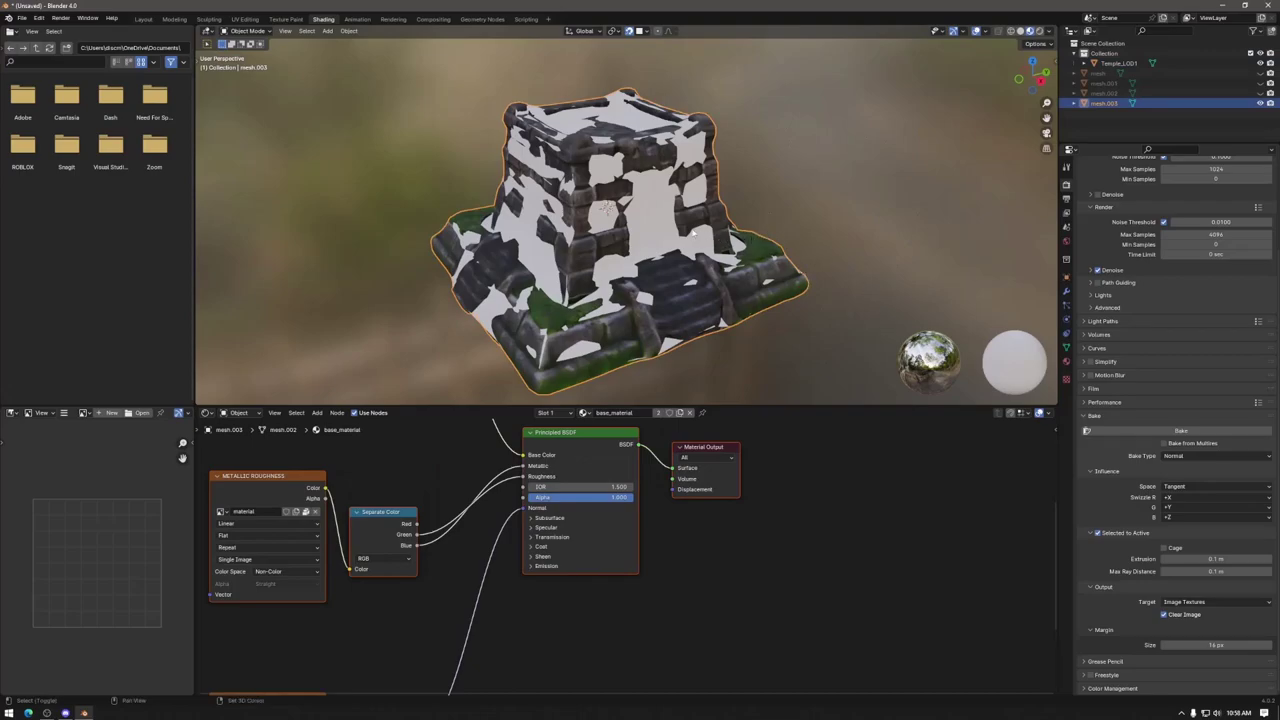
pyautogui.keyDown('shift'); pyautogui.click(653, 221); pyautogui.keyUp('shift')
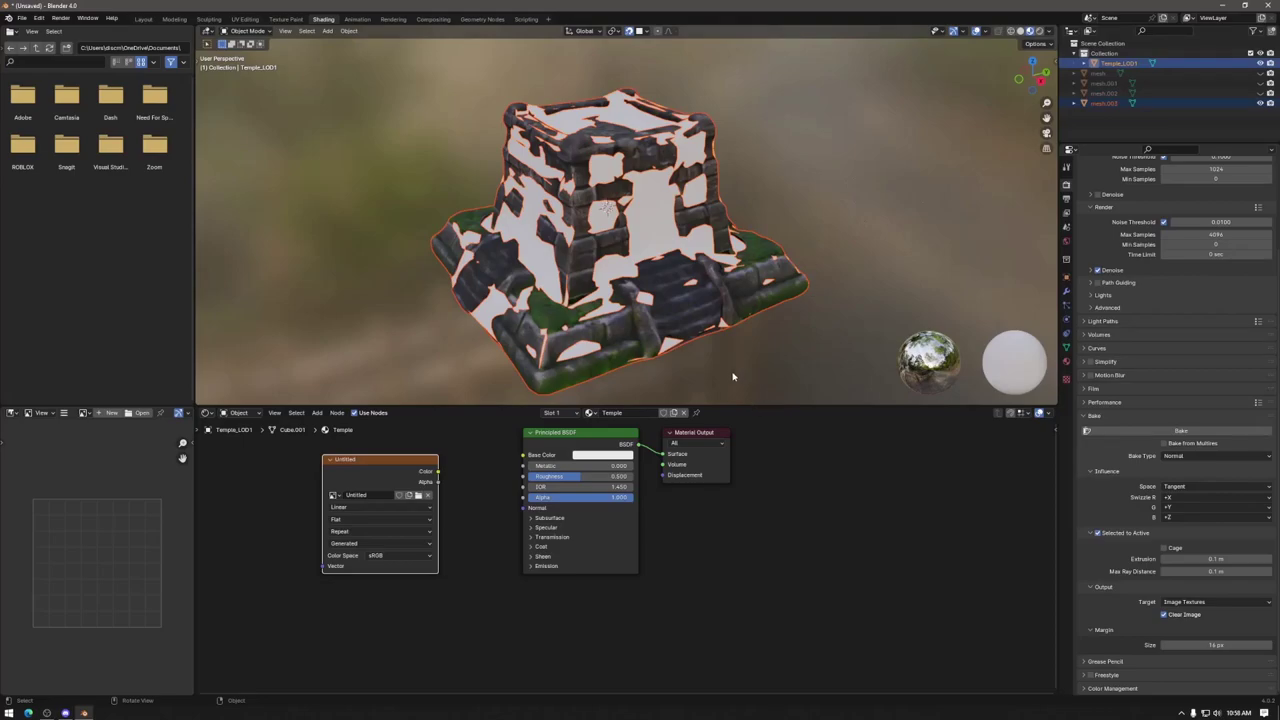
pyautogui.click(1181, 432)
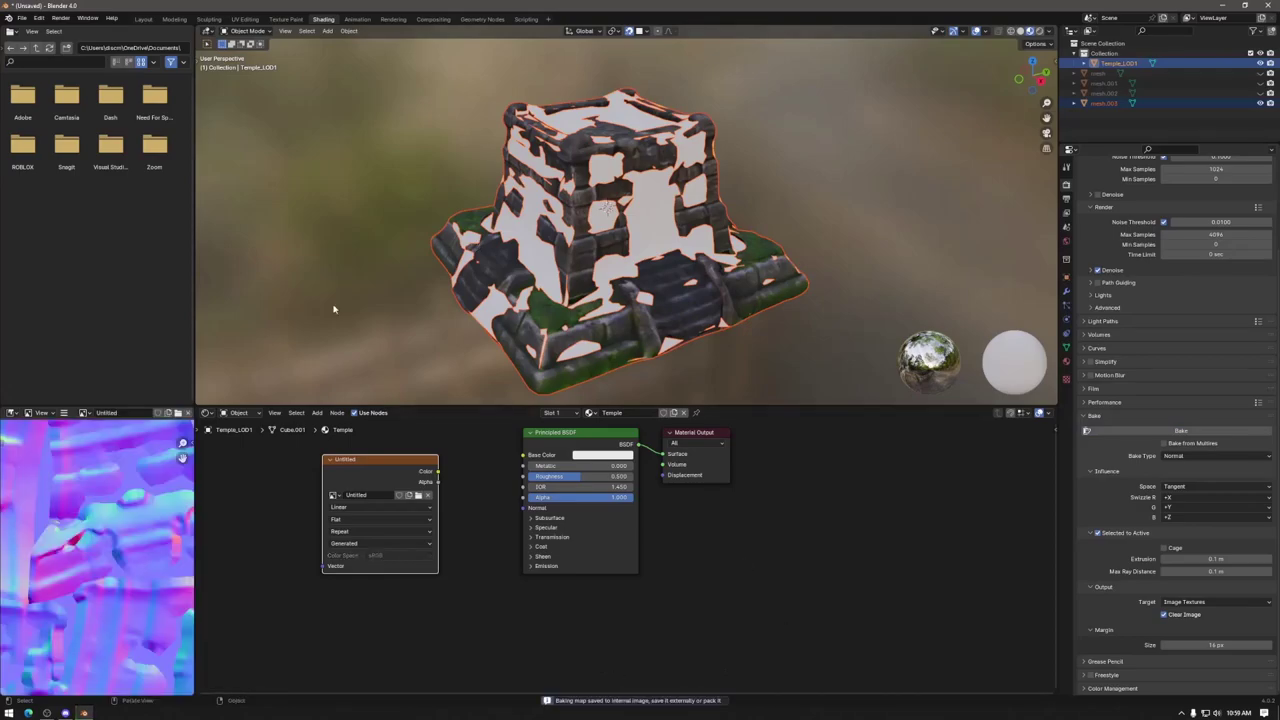
# Step: Enlarge the image and node editors and examine the baked normal map alongside the temple
pyautogui.scroll(-5, 85, 557)
pyautogui.scroll(3, 85, 557)
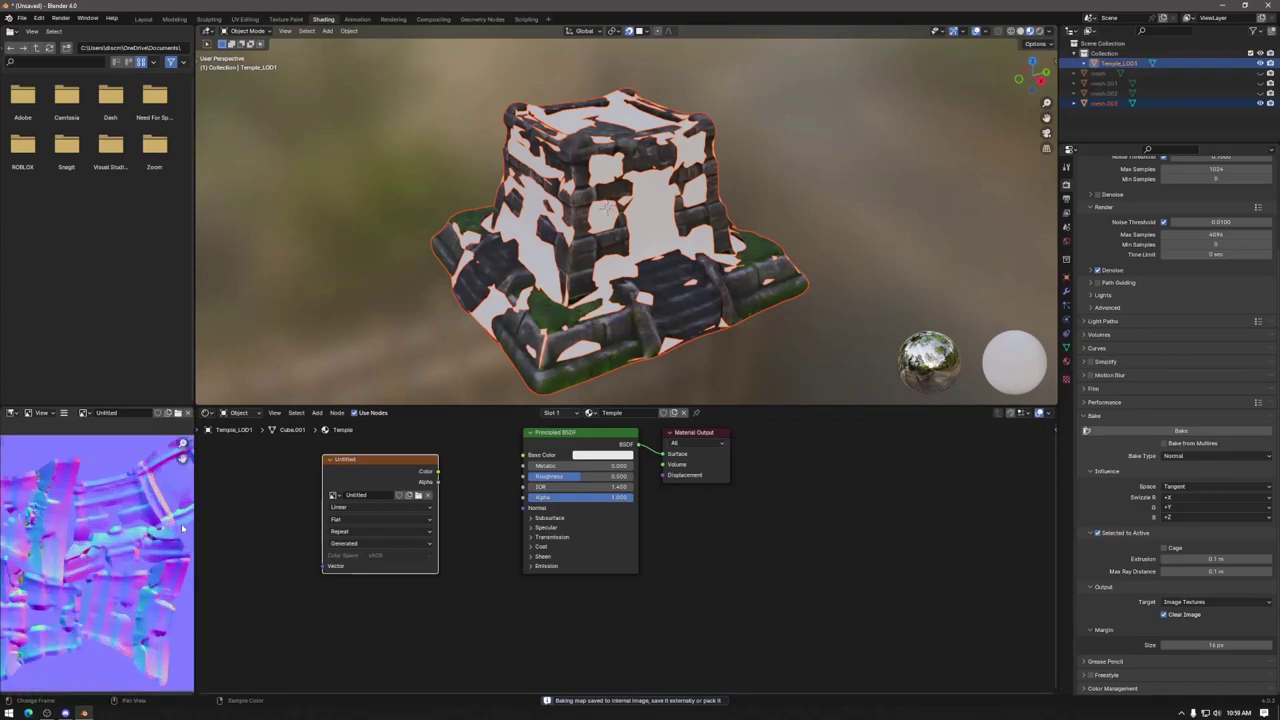
pyautogui.moveTo(196, 529); pyautogui.dragTo(397, 529)
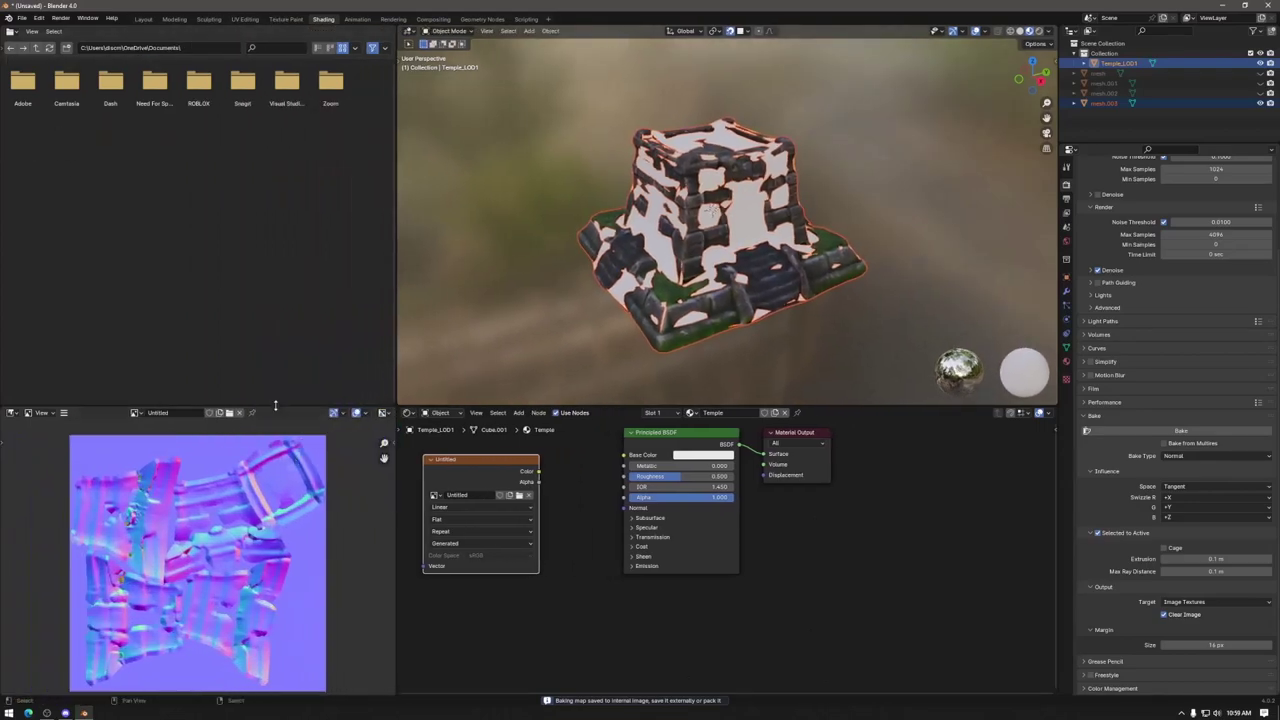
pyautogui.moveTo(278, 406); pyautogui.dragTo(344, 199)
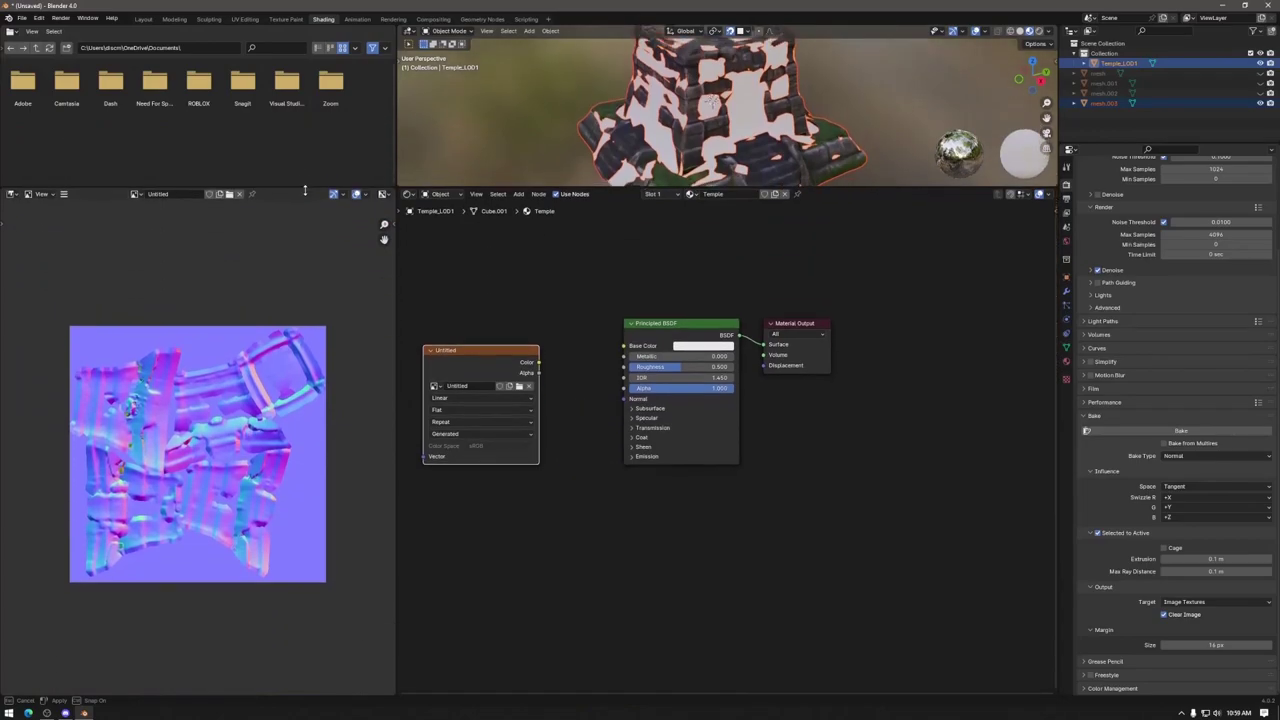
pyautogui.moveTo(628, 199); pyautogui.dragTo(626, 322)
pyautogui.scroll(5, 627, 287)
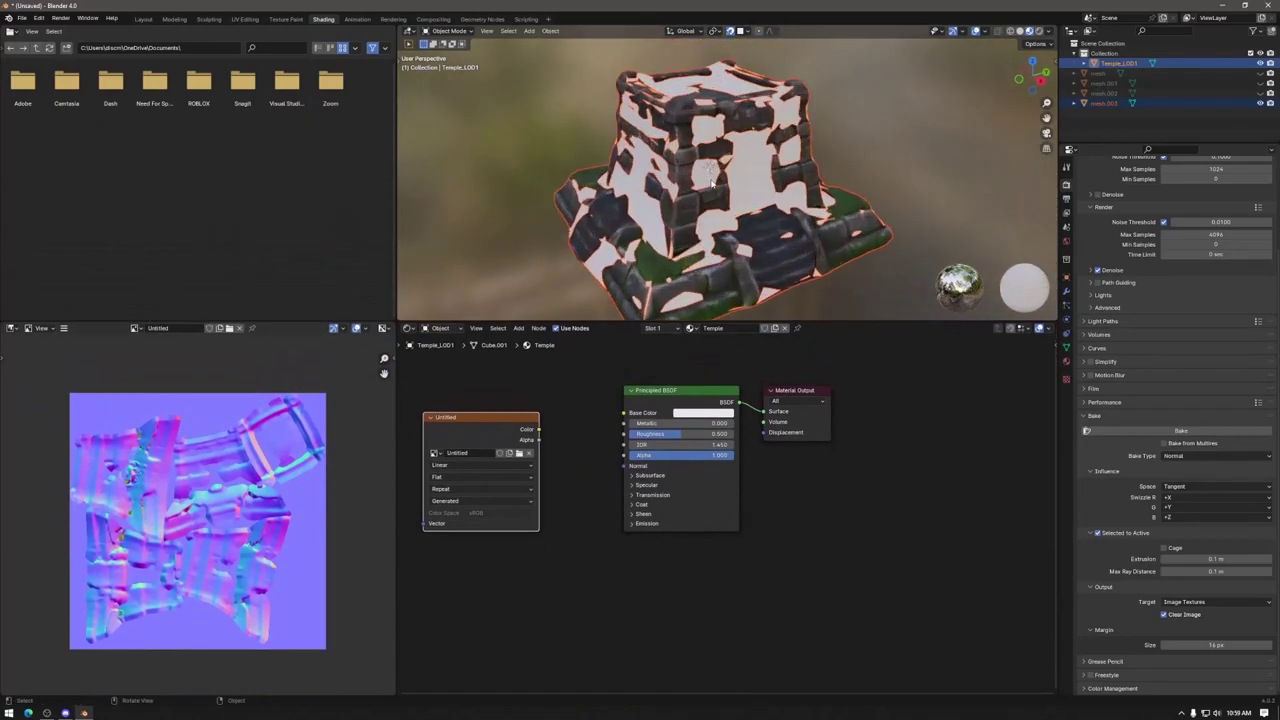
pyautogui.scroll(4, 241, 508)
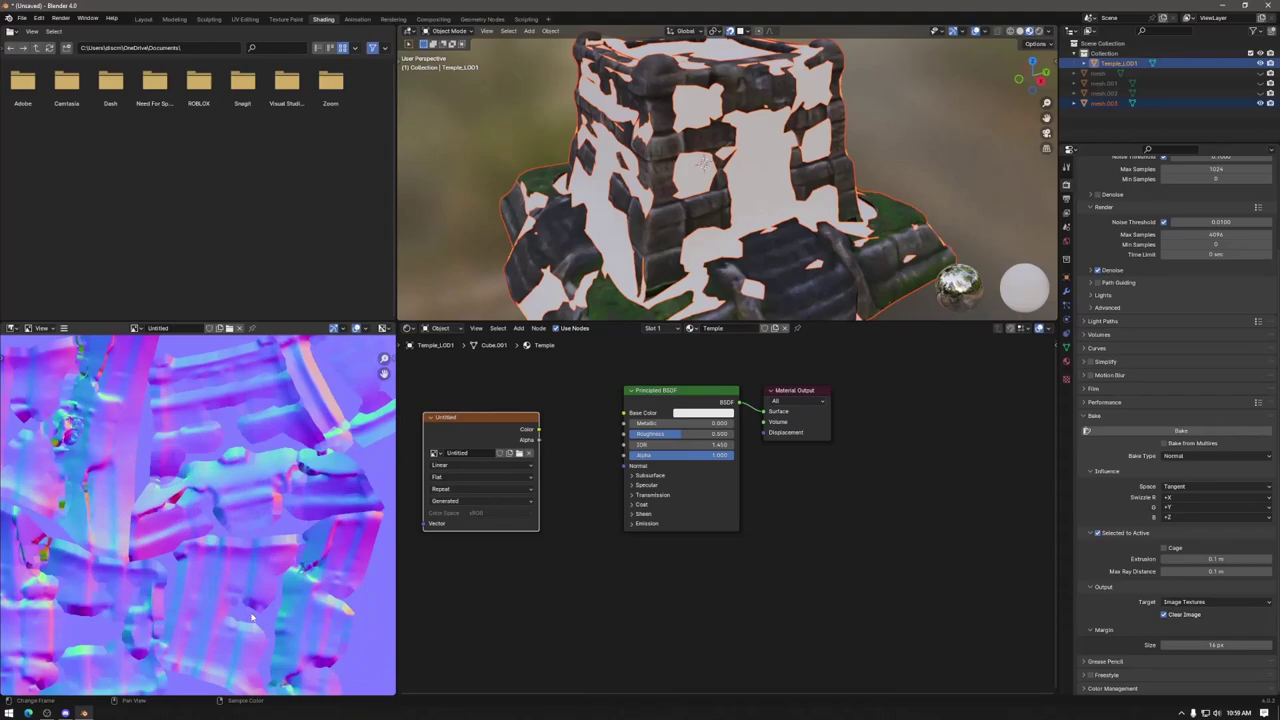
# Step: Set the max ray distance to 0.5 m and rebake the normal map
pyautogui.scroll(-2, 240, 594)
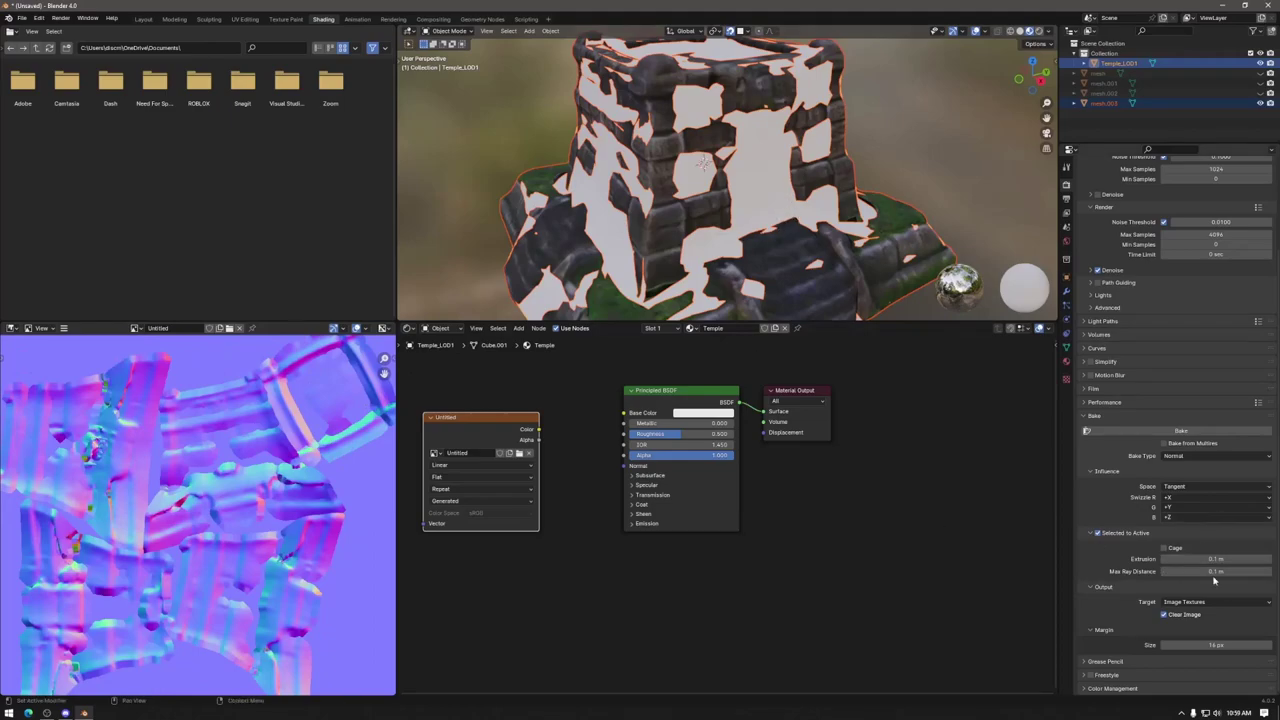
pyautogui.click(1227, 575)
pyautogui.write('0.5')
pyautogui.press('Return')
pyautogui.click(1178, 433)
# Step: Set both the bake extrusion and the max ray distance to 1 m and bake the normal map again
pyautogui.click(1215, 559)
pyautogui.write('1')
pyautogui.press('Return')
pyautogui.click(1222, 572)
pyautogui.write('1')
pyautogui.press('Return')
pyautogui.click(1178, 432)
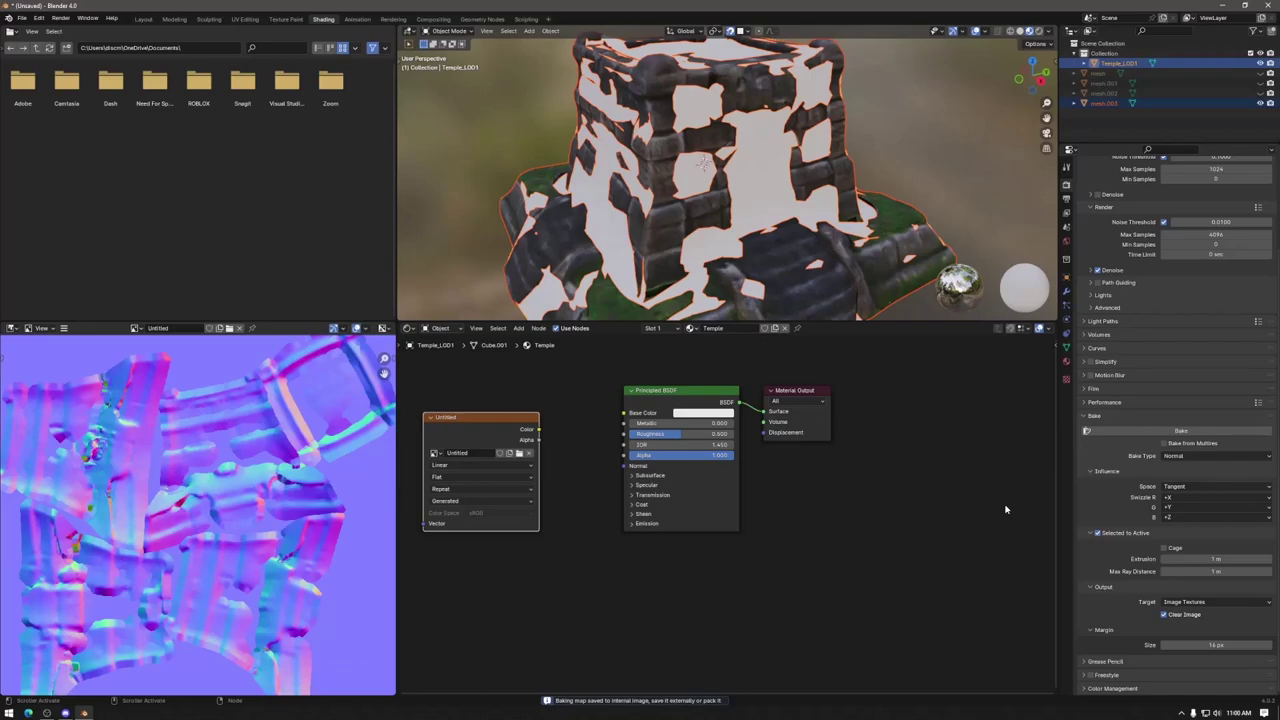
# Step: Edit Temple_LOD1 alone and pull the vertices on the upper left of the front wall outward past the original stone
pyautogui.moveTo(720, 210); pyautogui.dragTo(637, 175, button='middle')
pyautogui.moveTo(731, 190); pyautogui.dragTo(590, 235, button='middle')
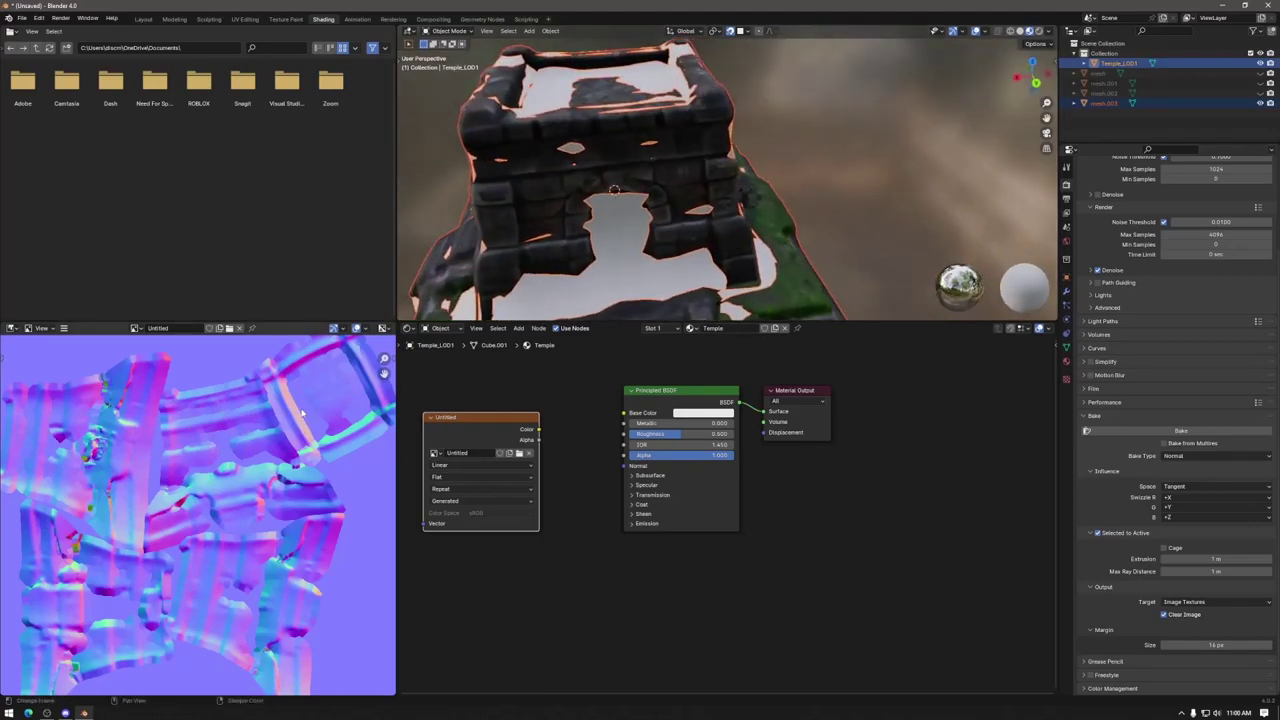
pyautogui.moveTo(560, 300); pyautogui.dragTo(563, 286, button='middle')
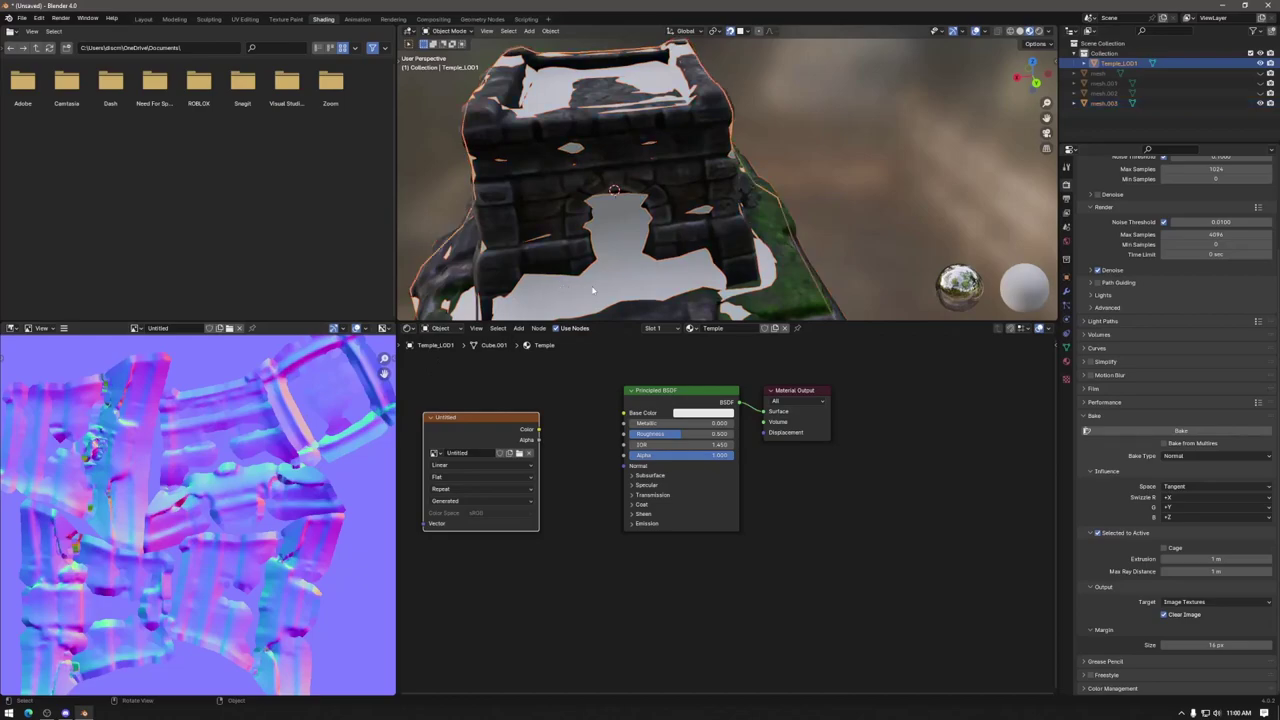
pyautogui.press('Tab')
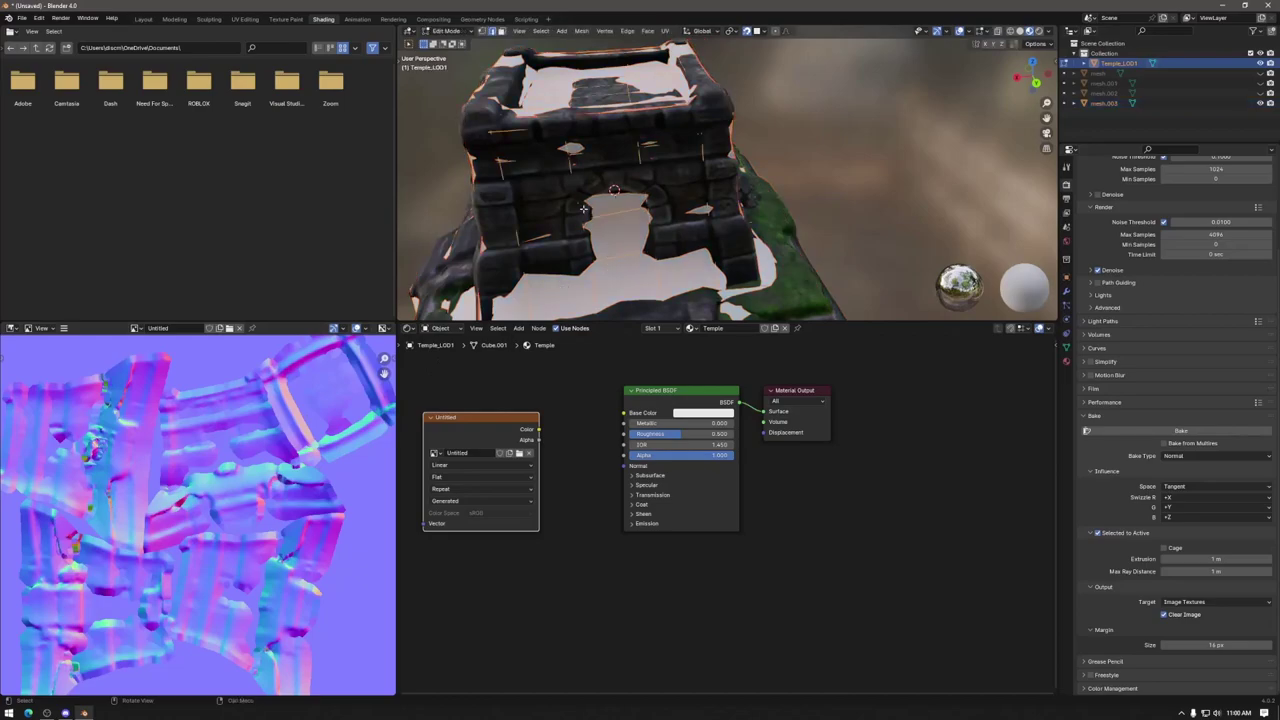
pyautogui.hotkey('alt', 'a')
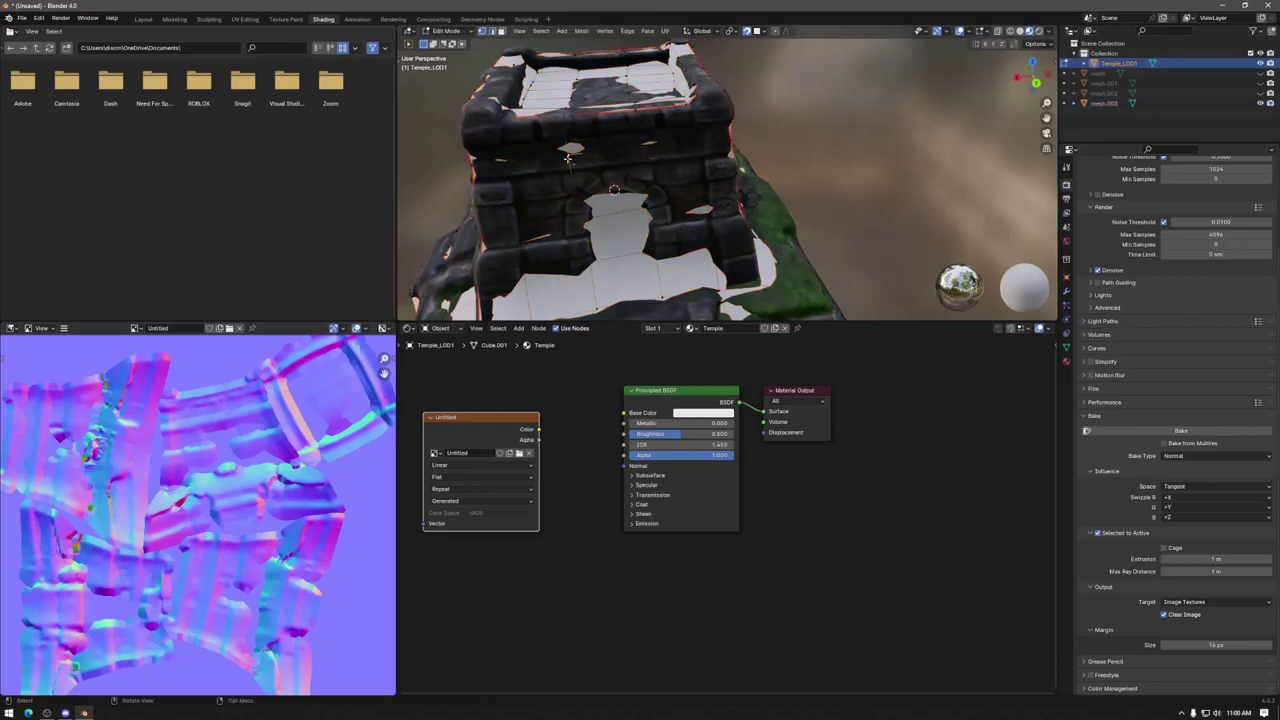
pyautogui.press('g')
pyautogui.click(567, 157)
pyautogui.click(503, 164)
pyautogui.press('g')
pyautogui.click(503, 164)
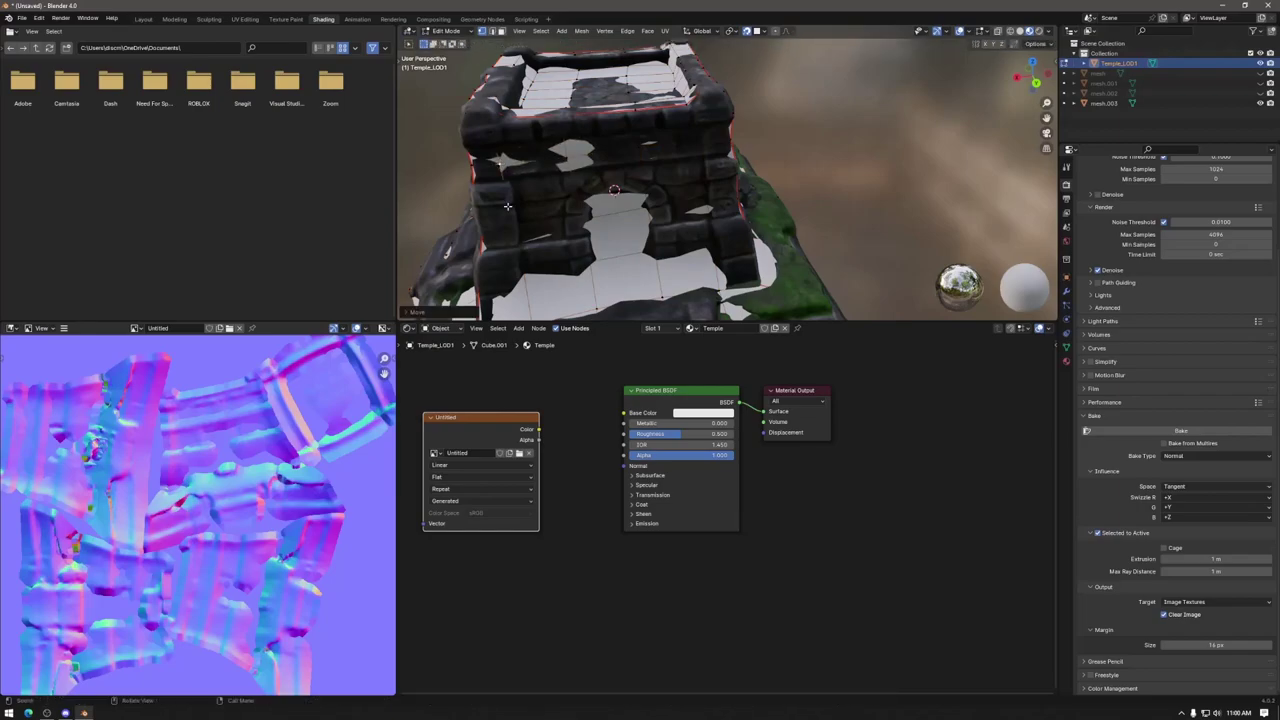
# Step: Pull the front wall vertices to the left of and around the doorway outward from the original mesh
pyautogui.press('g')
pyautogui.click(566, 224)
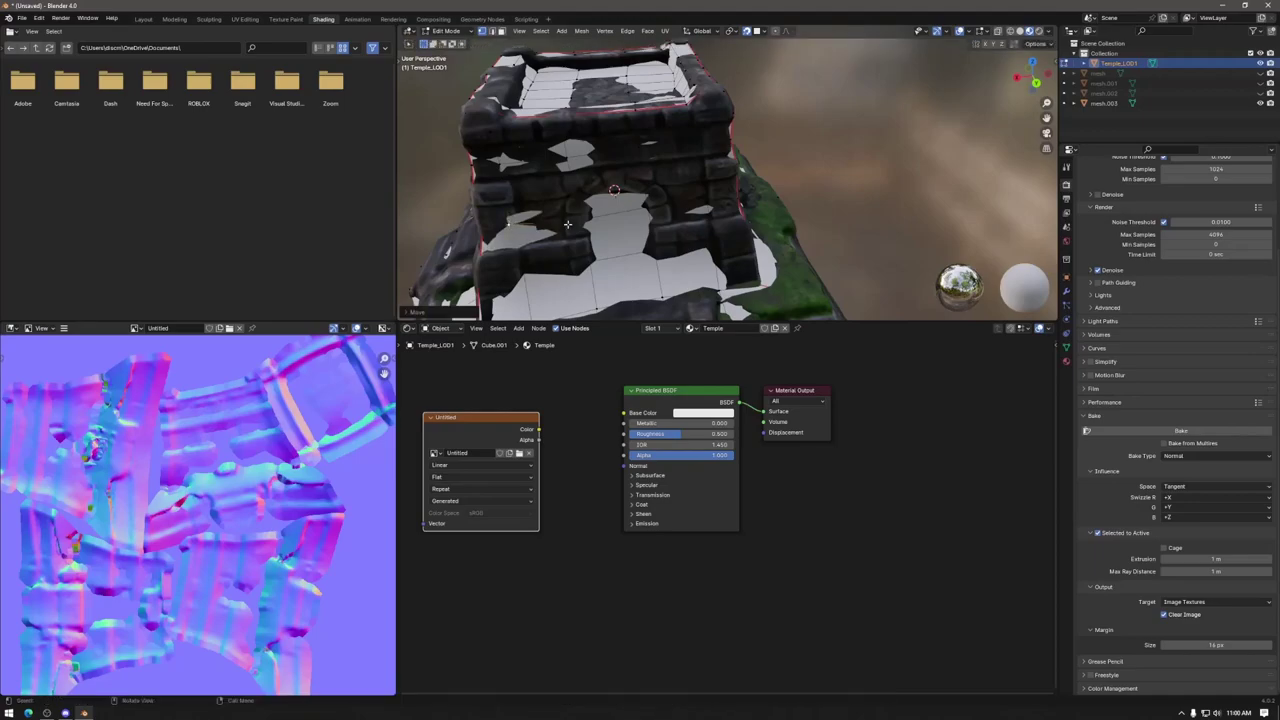
pyautogui.press('g')
pyautogui.click(581, 226)
pyautogui.press('g')
pyautogui.click(650, 206)
# Step: Move the vertices on the upper right of the front wall and right of the doorway outward
pyautogui.press('g')
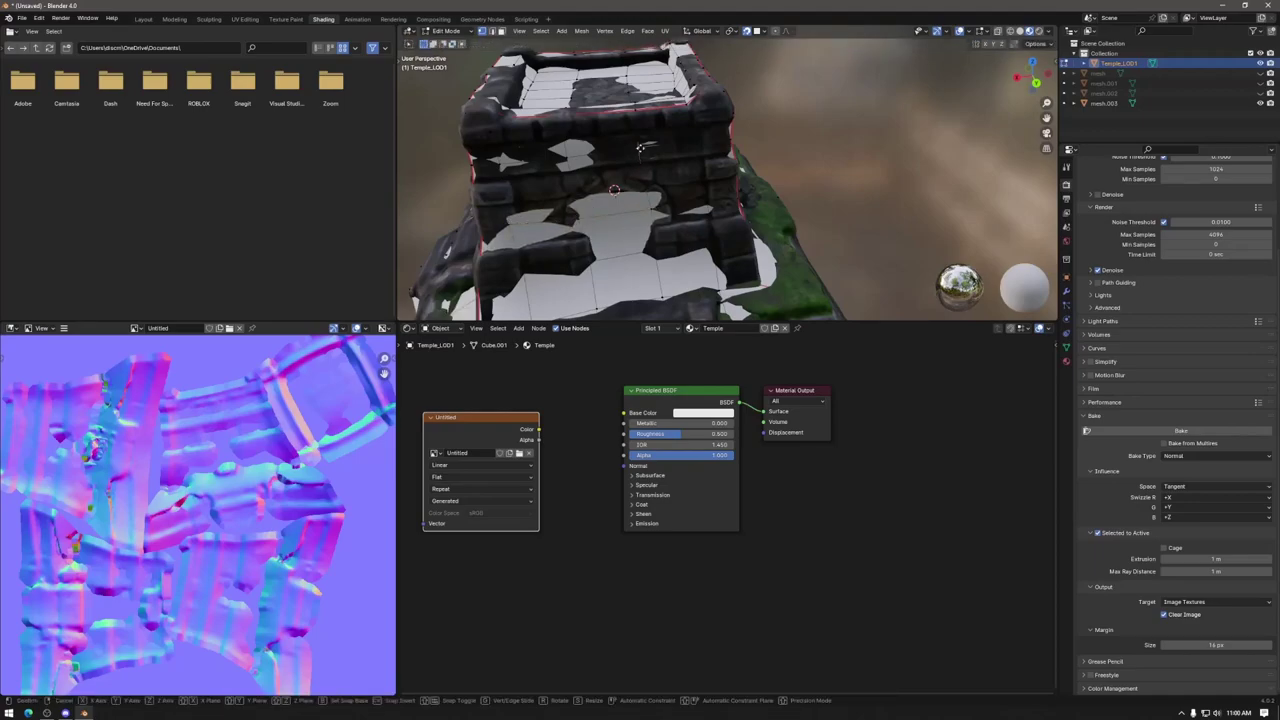
pyautogui.click(640, 148)
pyautogui.press('g')
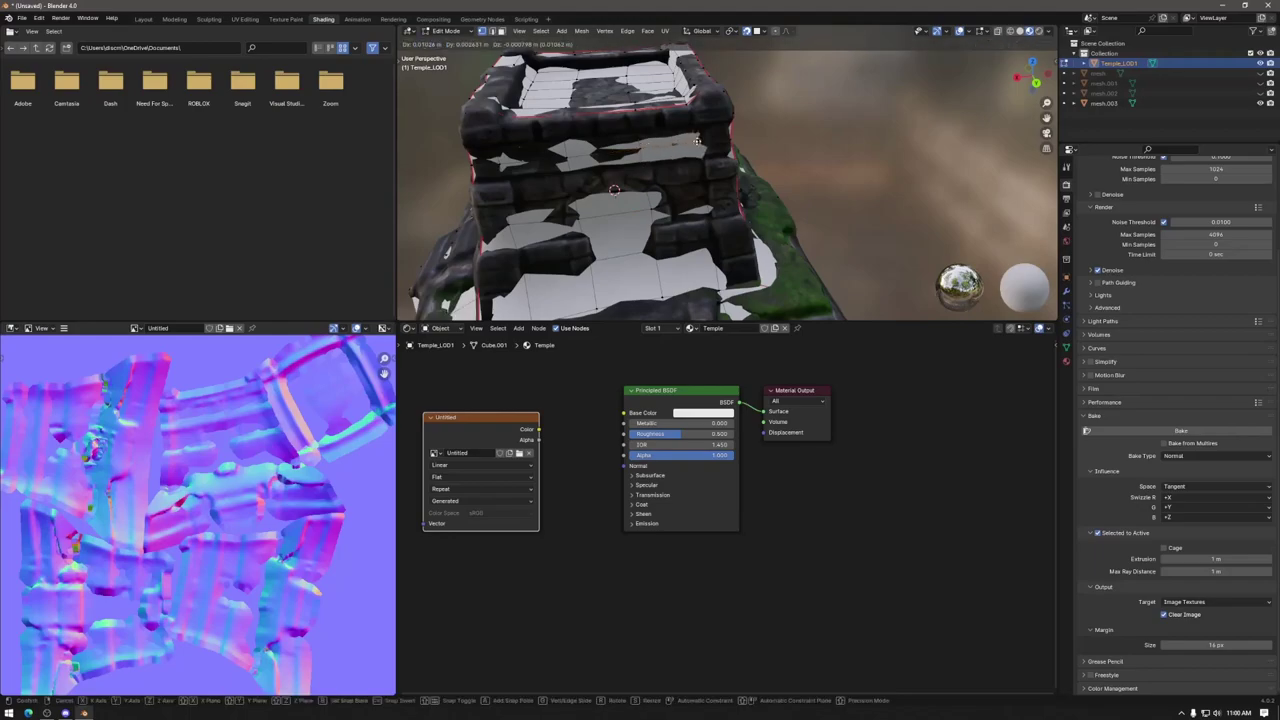
pyautogui.click(698, 155)
pyautogui.press('g')
pyautogui.click(700, 200)
pyautogui.press('g')
pyautogui.click(657, 251)
# Step: Reposition the vertices along the lower left part of the temple's front, below the doorway
pyautogui.press('g')
pyautogui.click(587, 259)
pyautogui.press('g')
pyautogui.click(521, 273)
pyautogui.press('g')
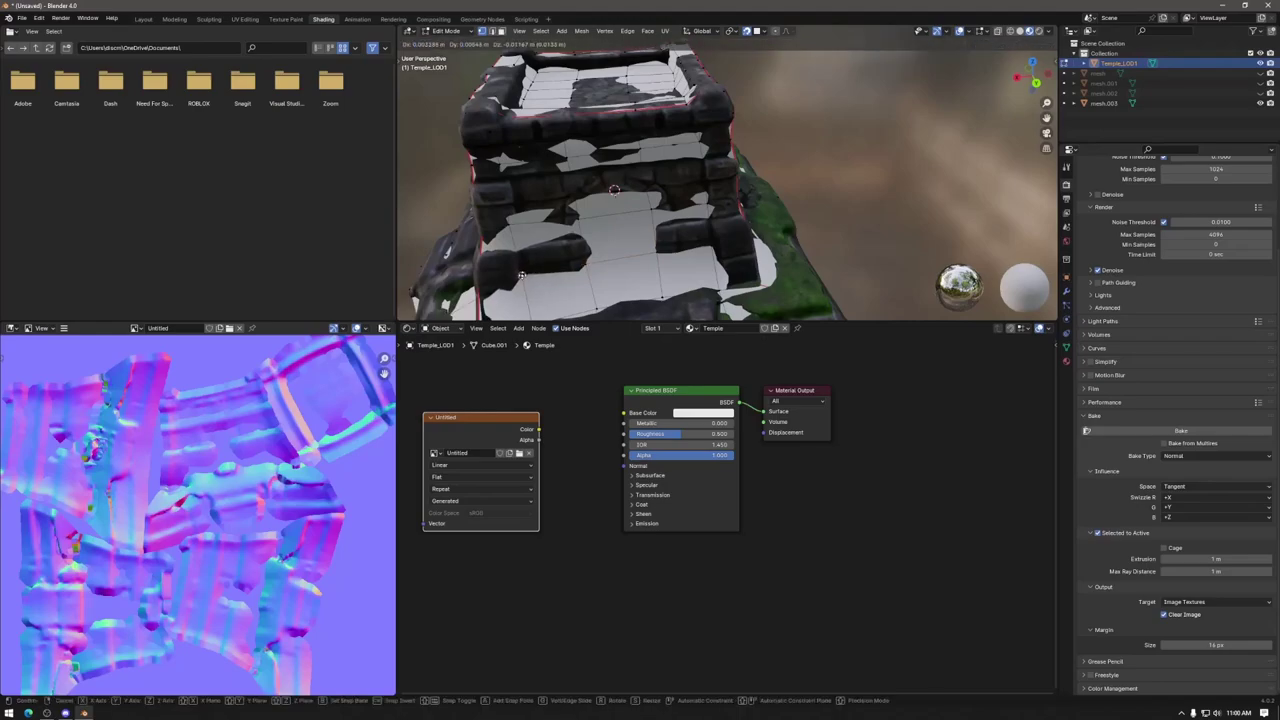
pyautogui.click(521, 273)
pyautogui.moveTo(521, 273); pyautogui.dragTo(555, 248, button='middle')
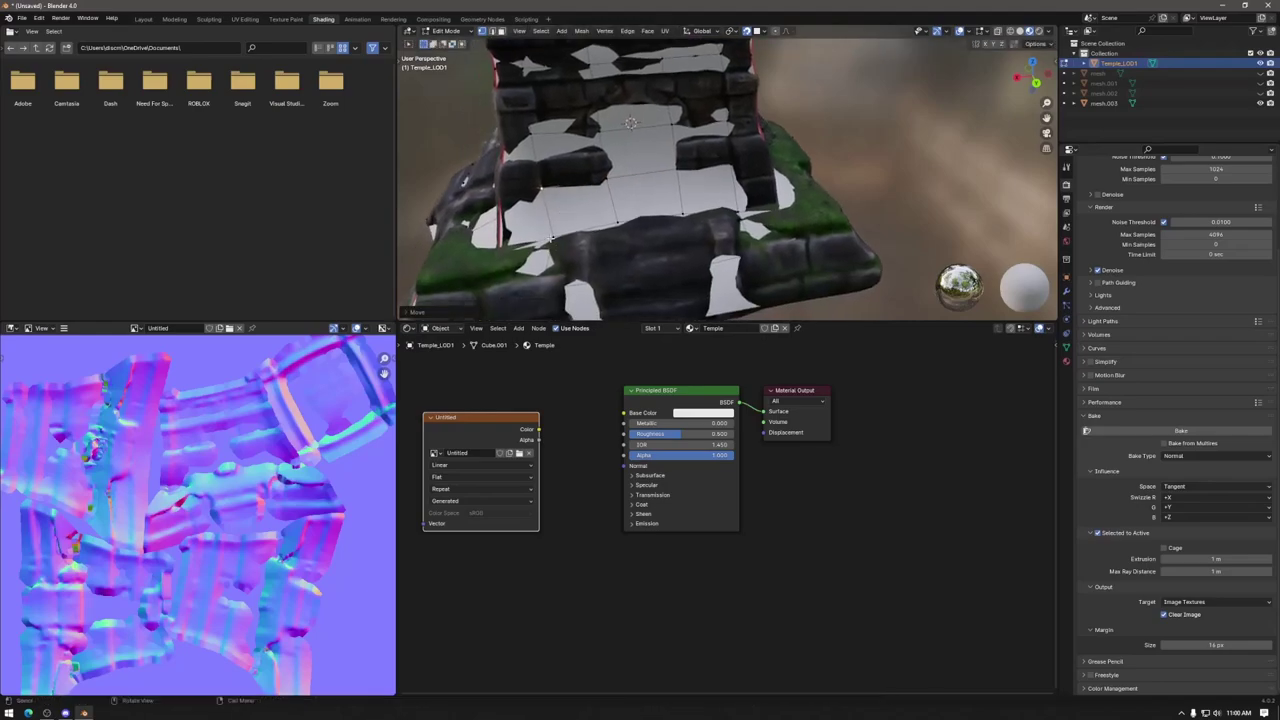
# Step: Adjust the row of vertices where the front floor meets the top edge of the base
pyautogui.press('g')
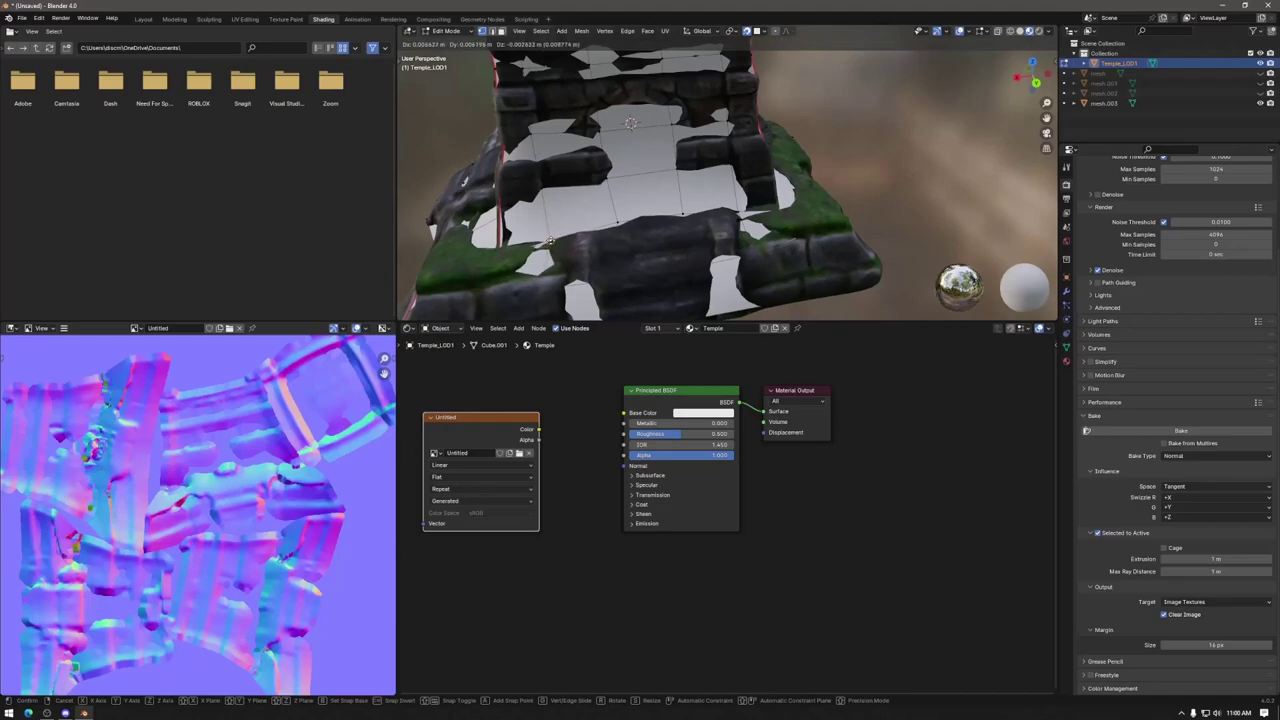
pyautogui.click(612, 221)
pyautogui.press('g')
pyautogui.click(684, 216)
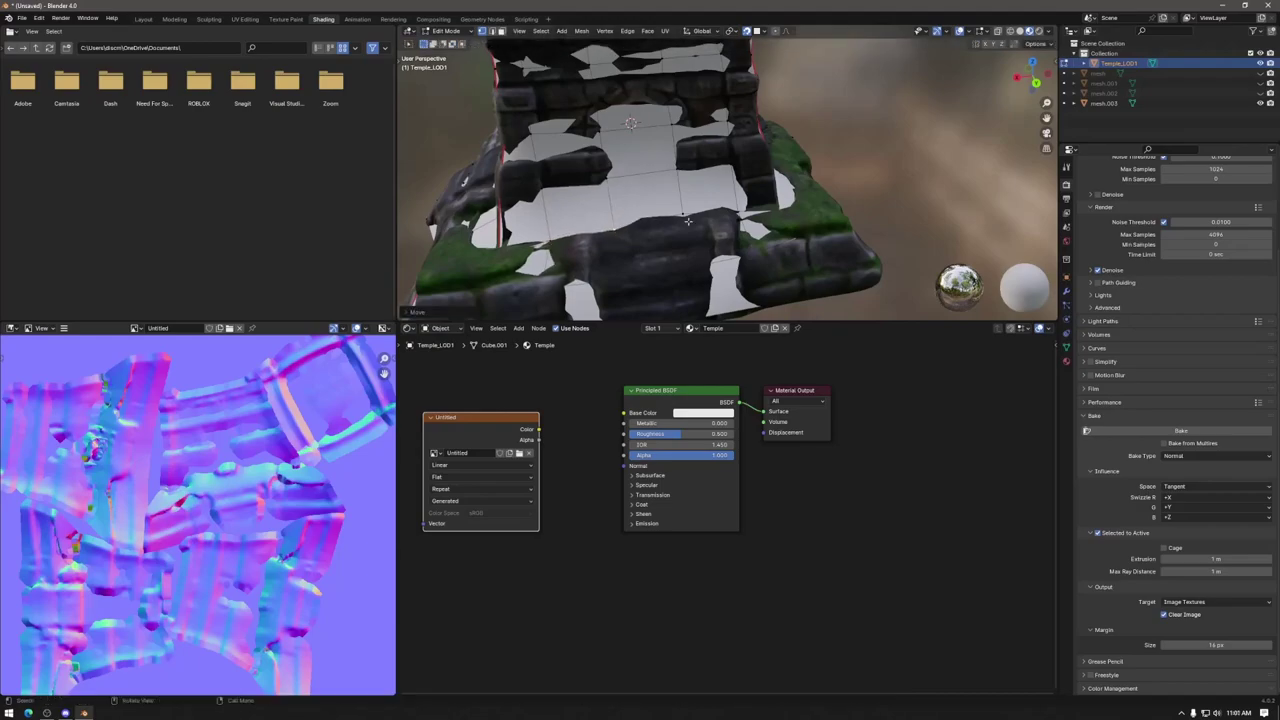
pyautogui.press('g')
pyautogui.click(739, 211)
# Step: Nudge the remaining vertices on the front floor and doorway area outward
pyautogui.moveTo(739, 211)
pyautogui.mouseDown(button='middle')
pyautogui.moveTo(695, 214)
pyautogui.moveTo(725, 215)
pyautogui.mouseUp(button='middle')
pyautogui.click(660, 229)
pyautogui.press('g')
pyautogui.click(667, 203)
pyautogui.click(663, 188)
pyautogui.press('g')
pyautogui.click(668, 162)
# Step: Select all of Temple_LOD1's geometry and inflate it along its normals by about 0.026 m with Shrink/Fatten
pyautogui.moveTo(668, 162); pyautogui.dragTo(740, 205, button='middle')
pyautogui.scroll(-3, 720, 180)
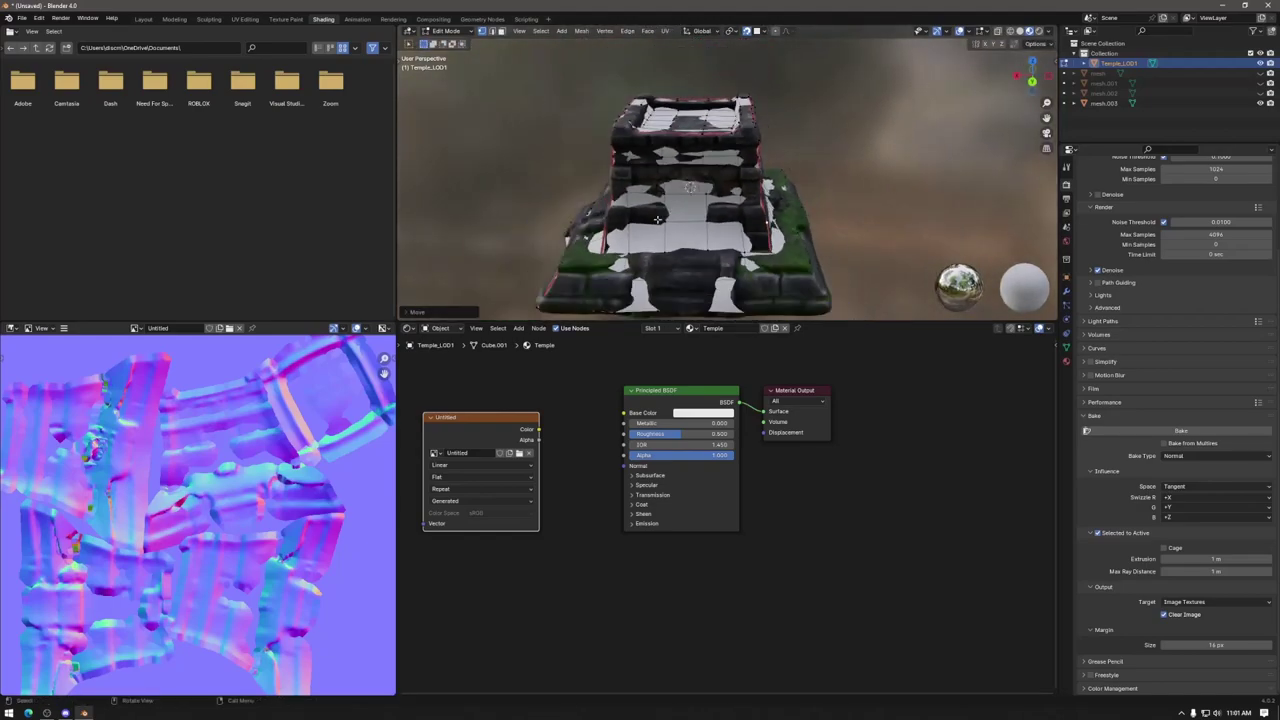
pyautogui.moveTo(550, 62); pyautogui.dragTo(882, 298)
pyautogui.moveTo(515, 80); pyautogui.dragTo(848, 307)
pyautogui.moveTo(848, 307); pyautogui.dragTo(838, 268, button='middle')
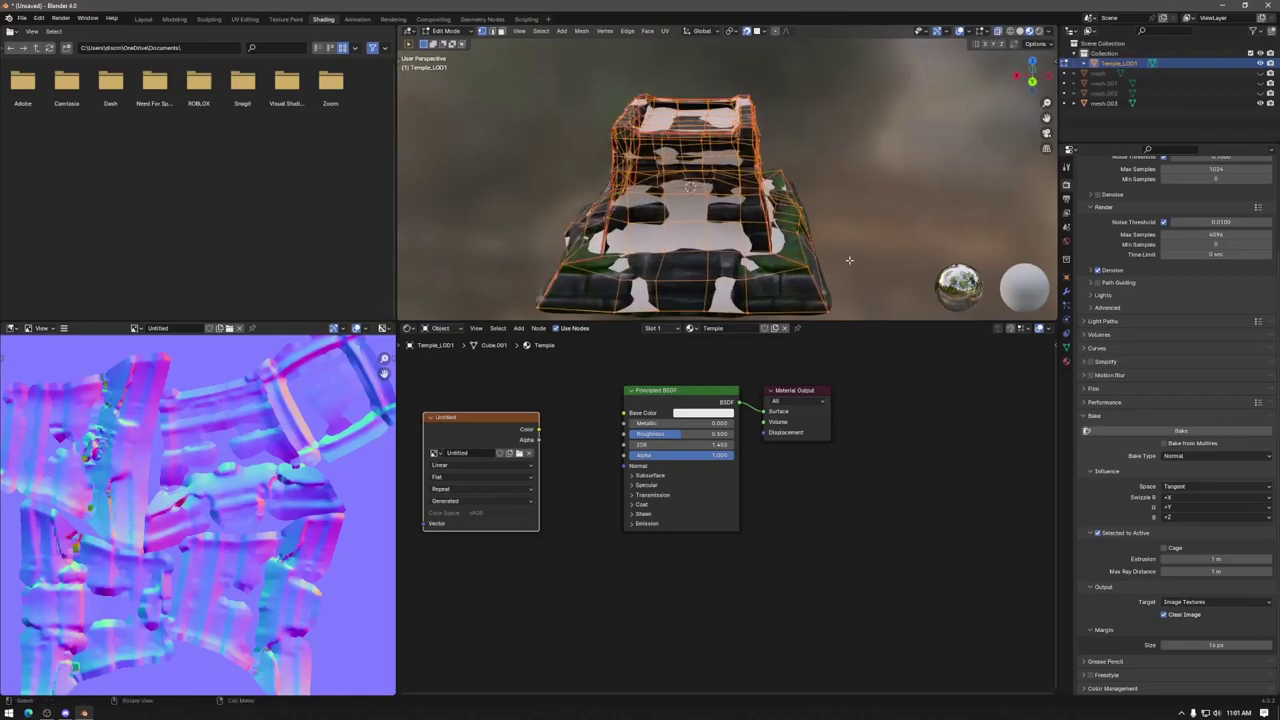
pyautogui.hotkey('alt', 's')
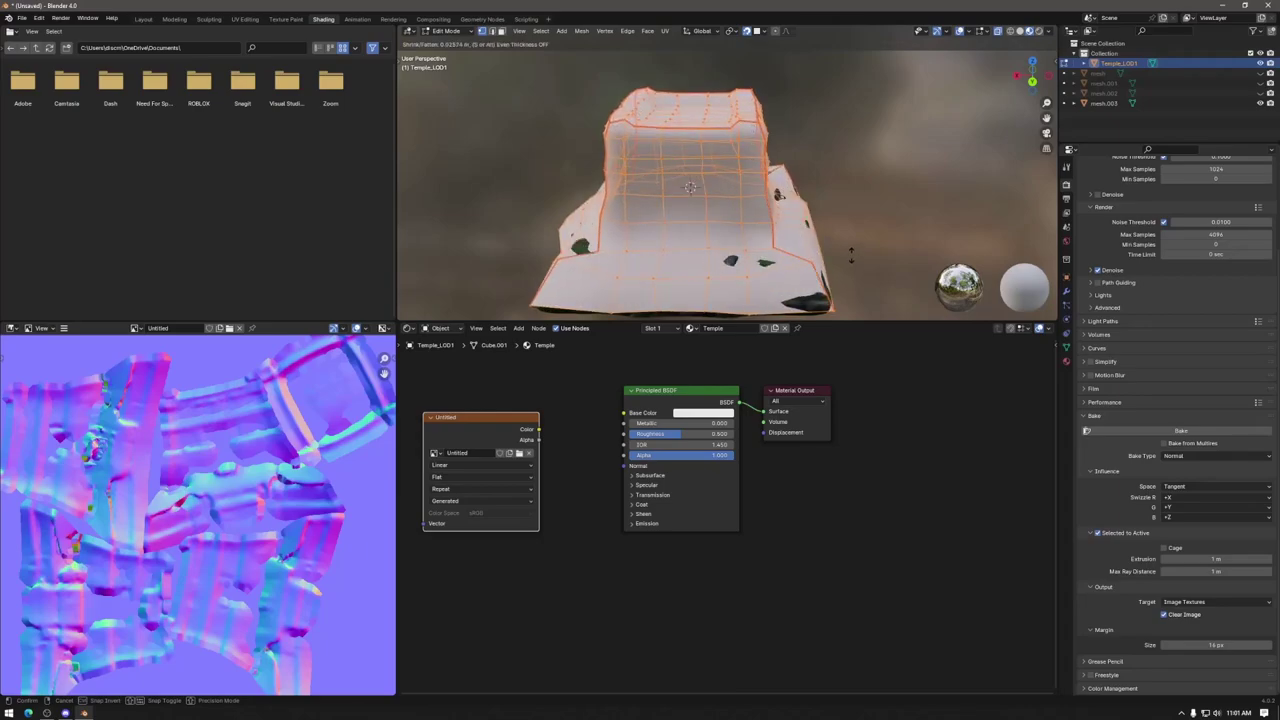
pyautogui.click(851, 256)
# Step: Add a Shrinkwrap modifier to Temple_LOD1 with mesh.003 as its target
pyautogui.moveTo(851, 256); pyautogui.dragTo(640, 242, button='middle')
pyautogui.click(1066, 291)
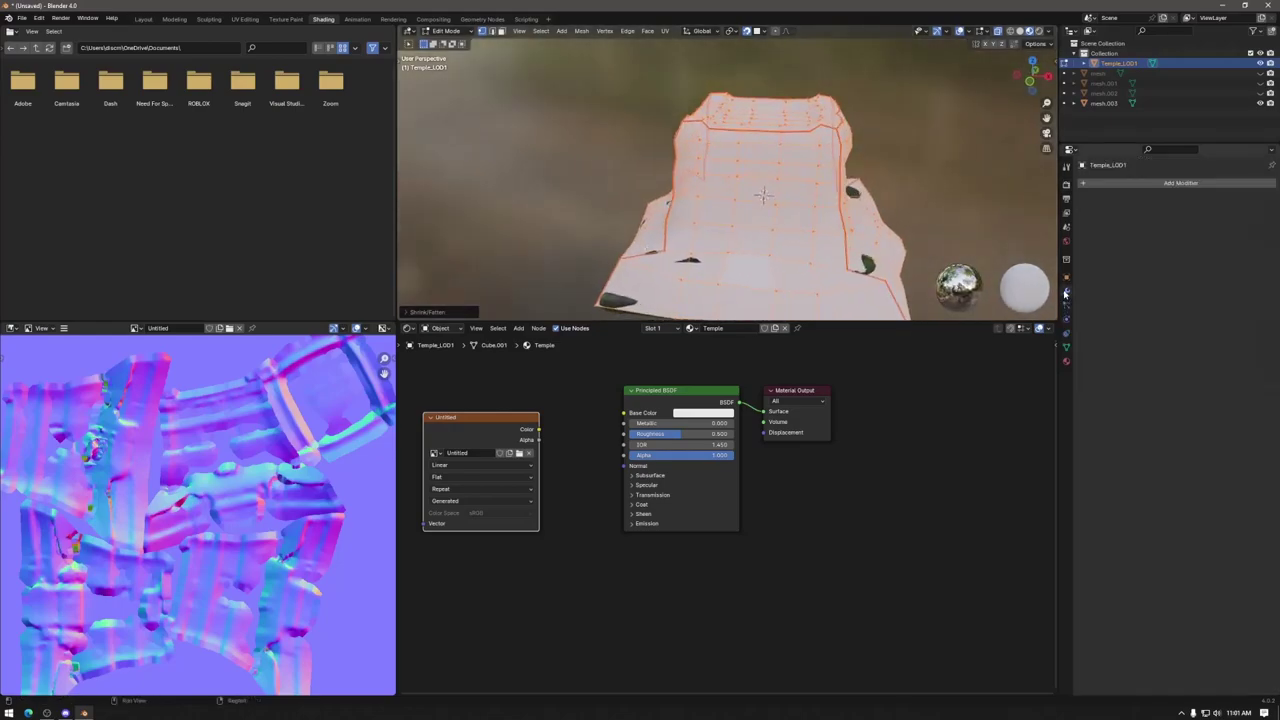
pyautogui.click(1118, 184)
pyautogui.moveTo(1100, 196)
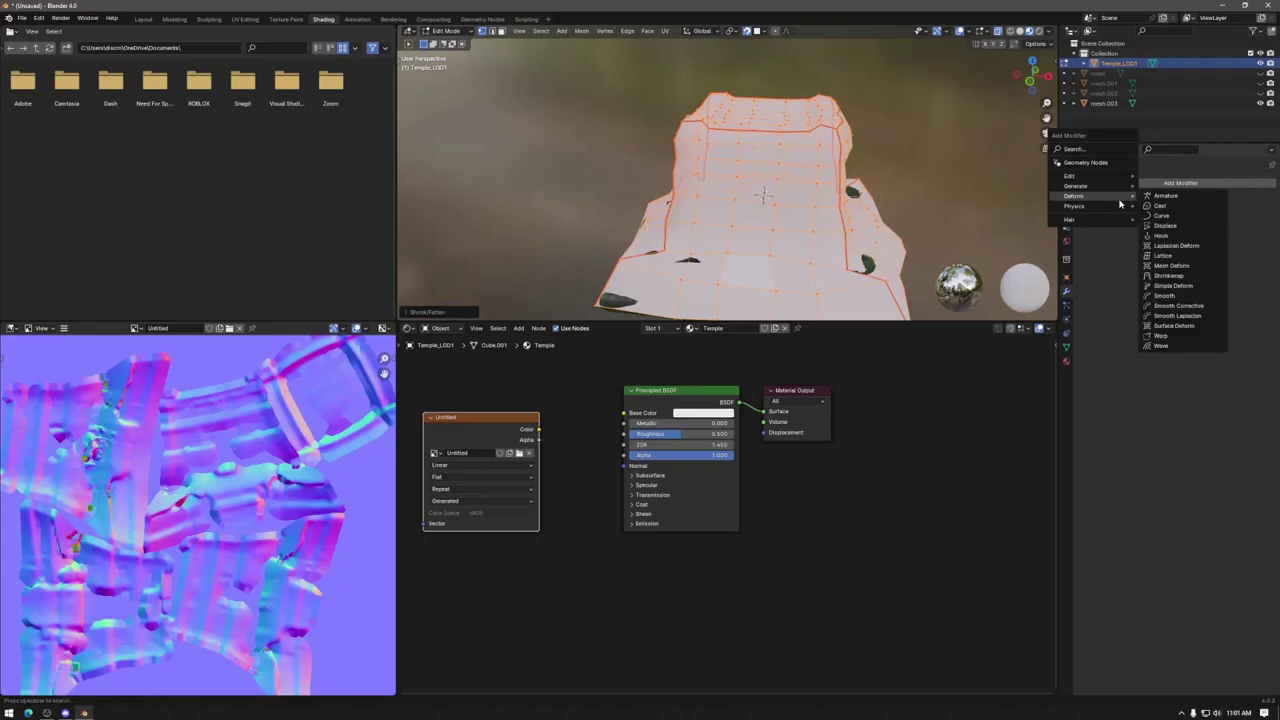
pyautogui.click(1176, 276)
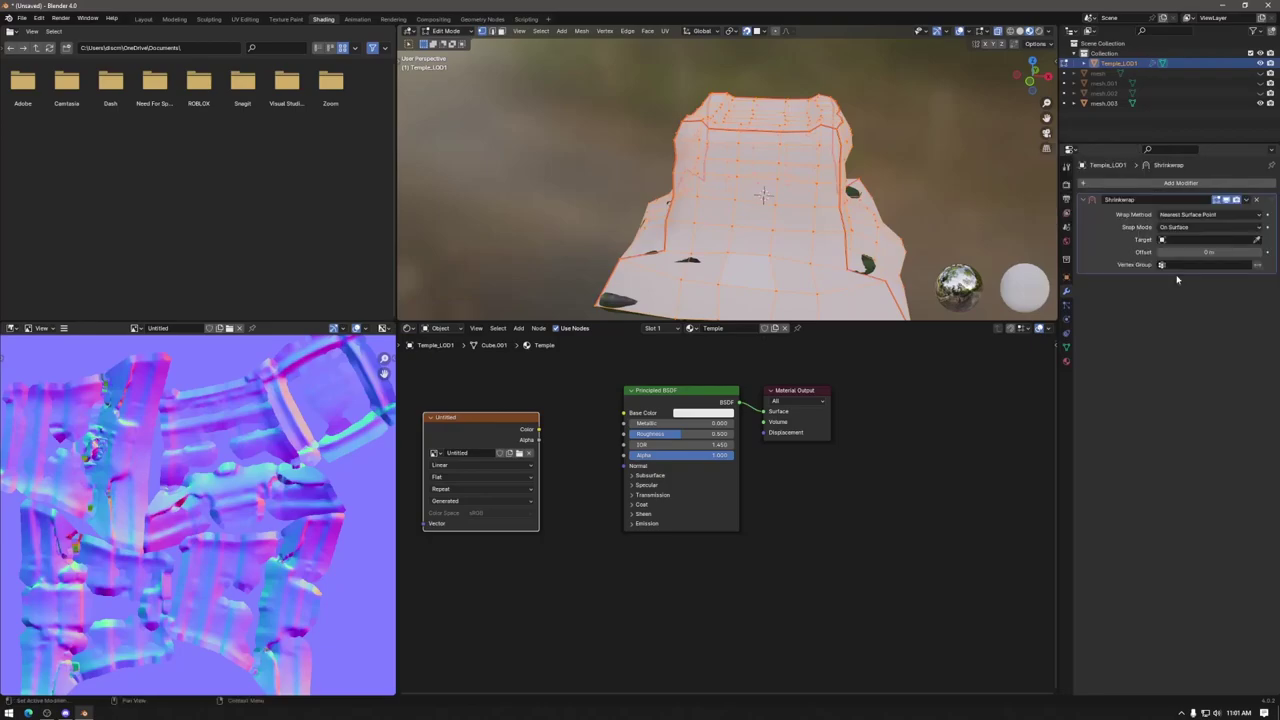
pyautogui.click(1257, 240)
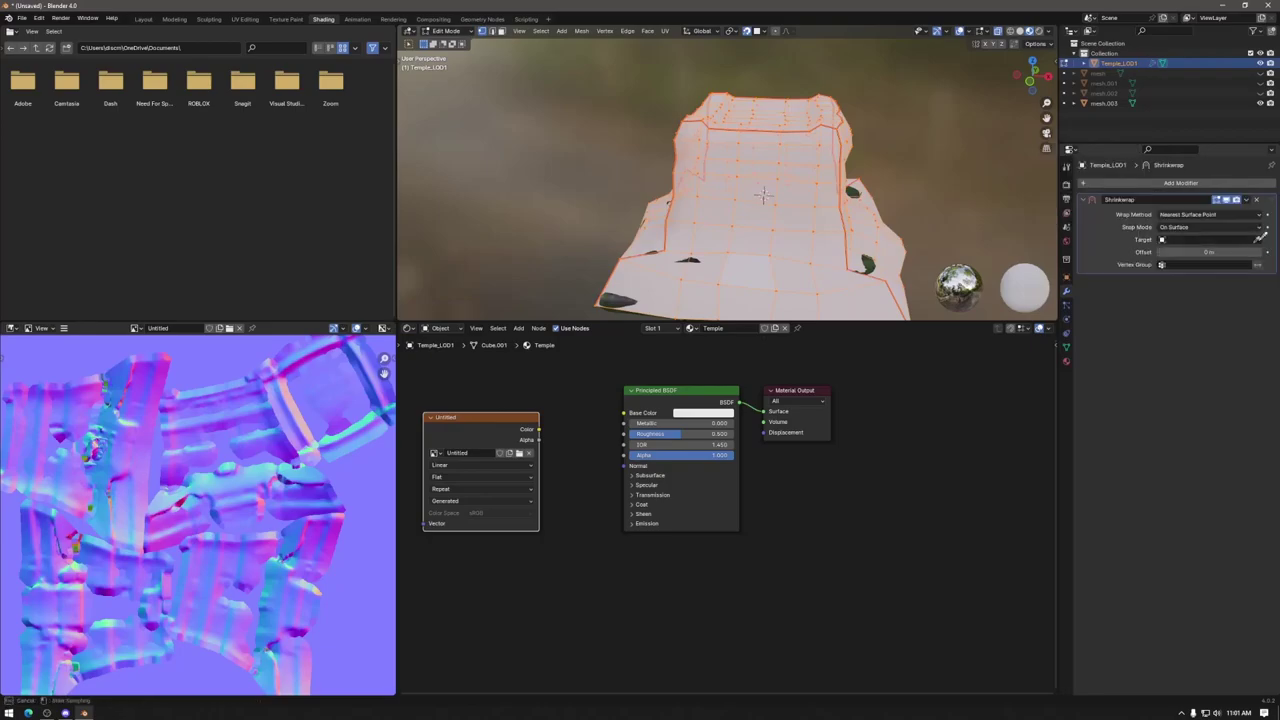
pyautogui.click(616, 294)
pyautogui.moveTo(700, 280); pyautogui.dragTo(730, 280, button='middle')
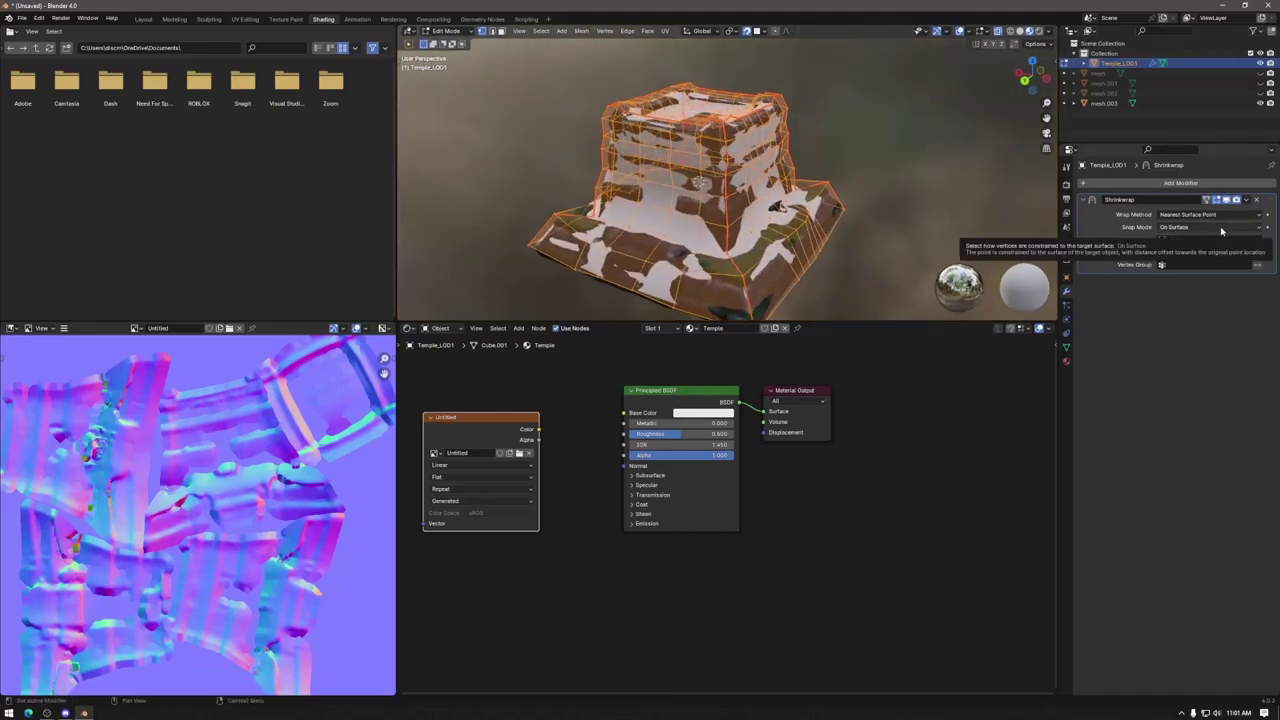
# Step: Set the Shrinkwrap offset to 0.01 m, return to Object Mode and apply the modifier
pyautogui.click(1260, 252)
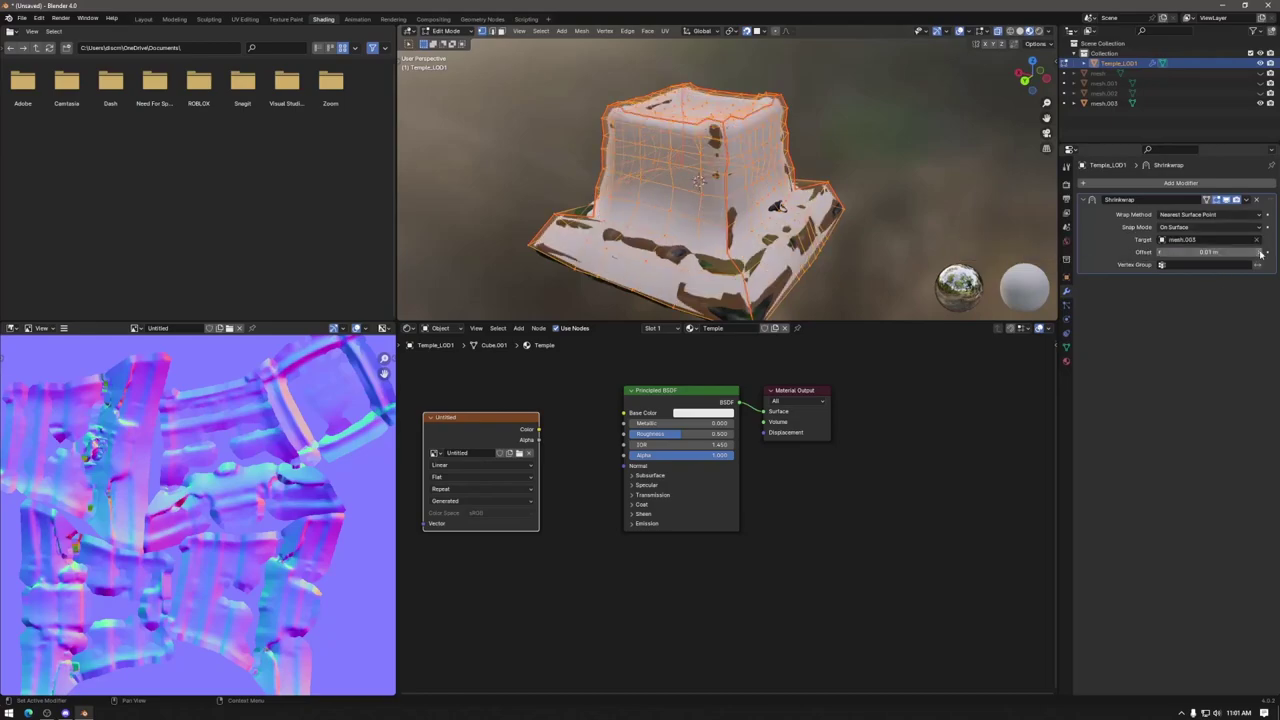
pyautogui.moveTo(950, 200); pyautogui.dragTo(840, 210, button='middle')
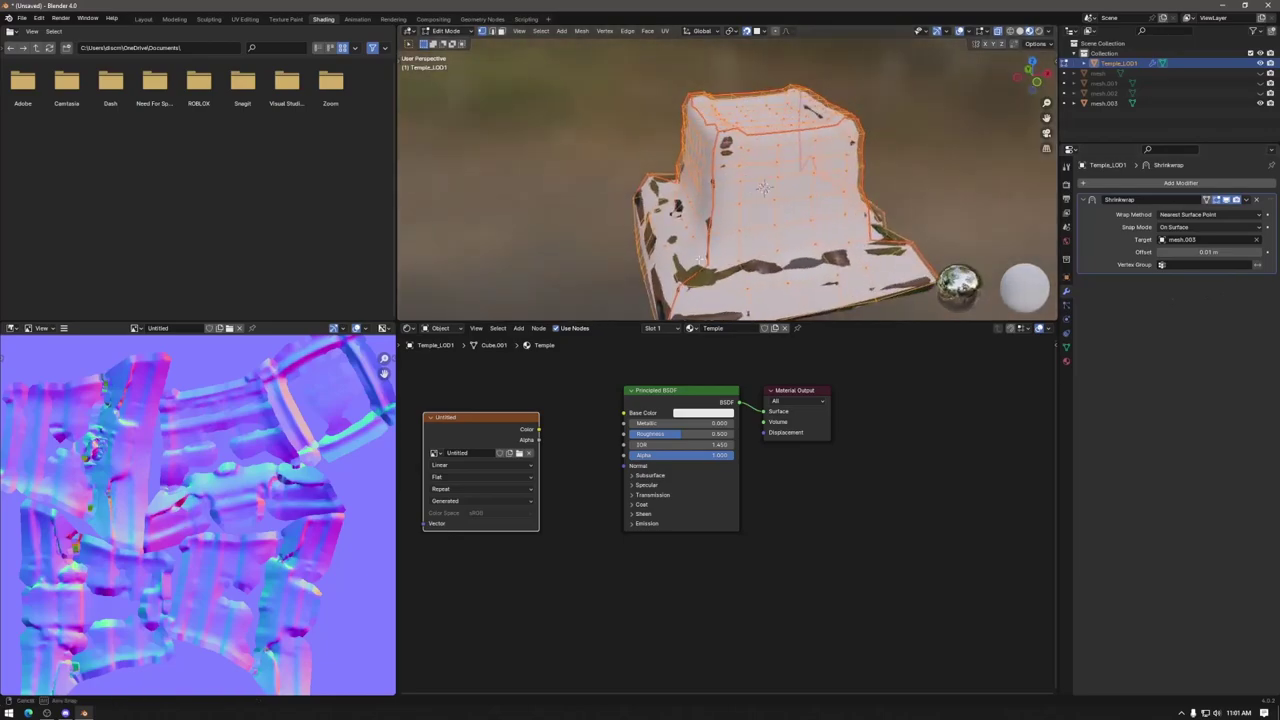
pyautogui.click(1218, 216)
pyautogui.press('Tab')
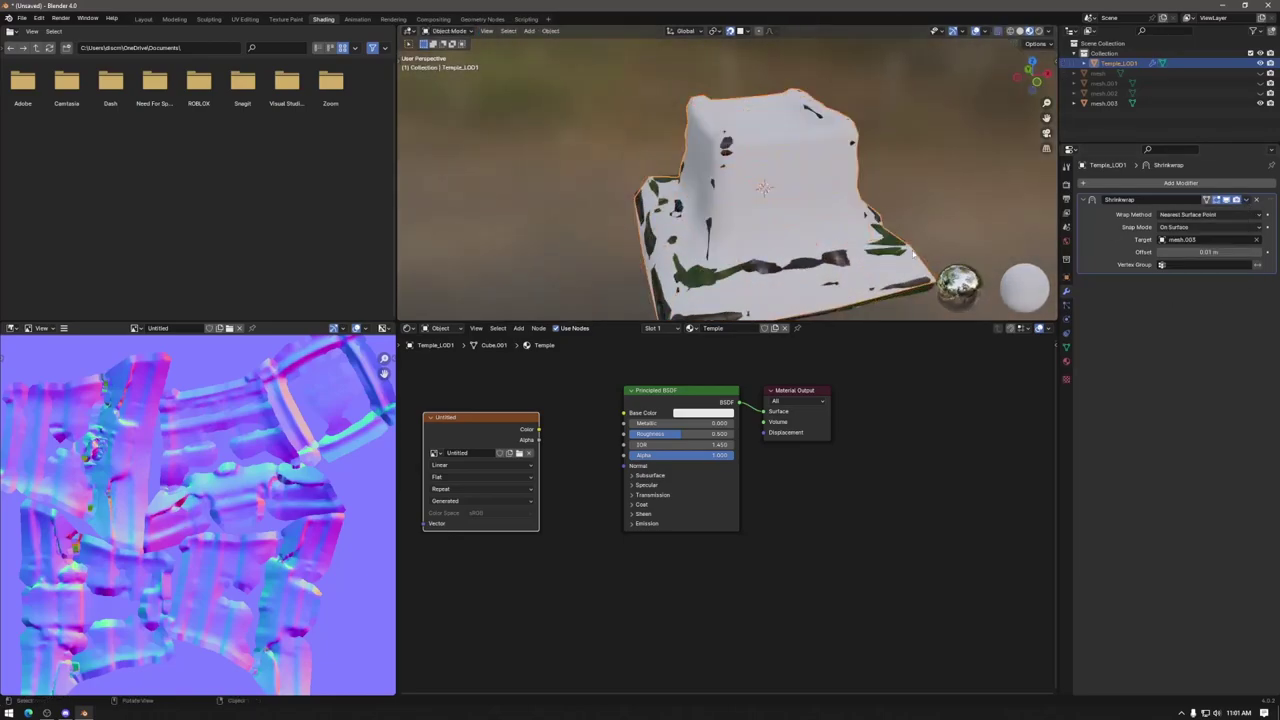
pyautogui.click(1246, 200)
pyautogui.click(1222, 214)
# Step: Select mesh.003 with Temple_LOD1 as the active object and rebake the normal map
pyautogui.moveTo(1000, 250); pyautogui.dragTo(735, 343, button='middle')
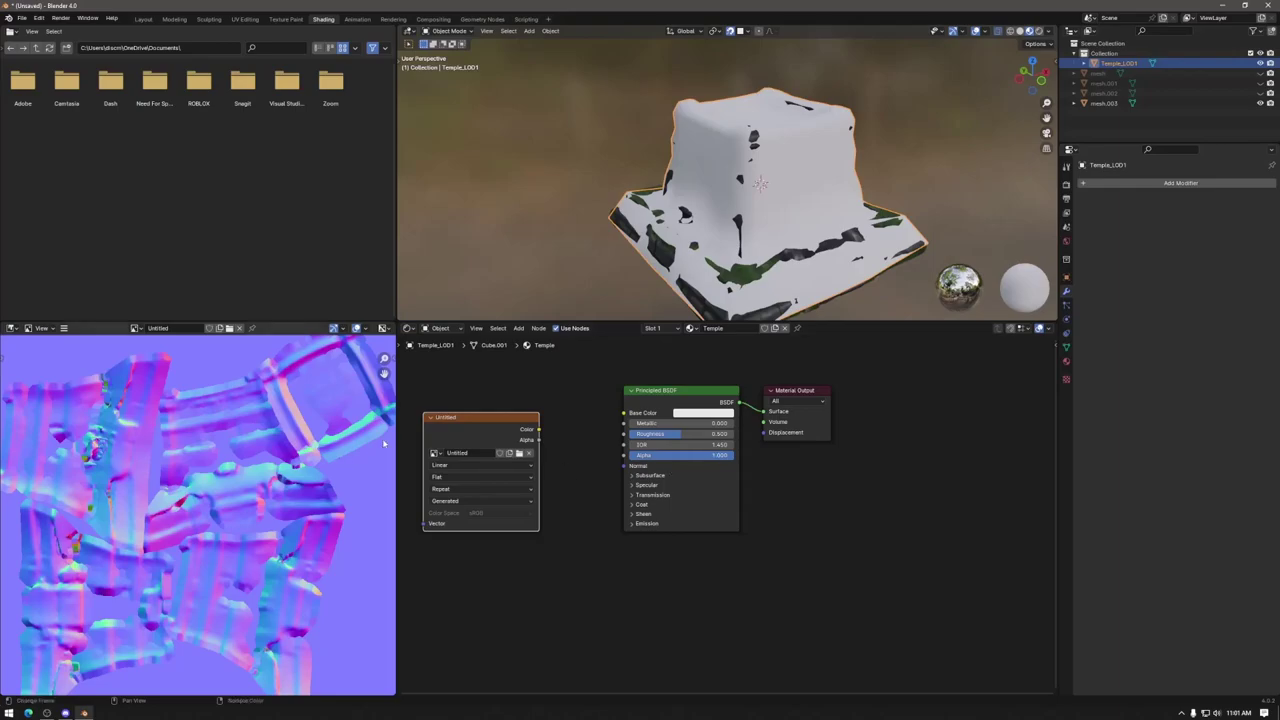
pyautogui.click(831, 244)
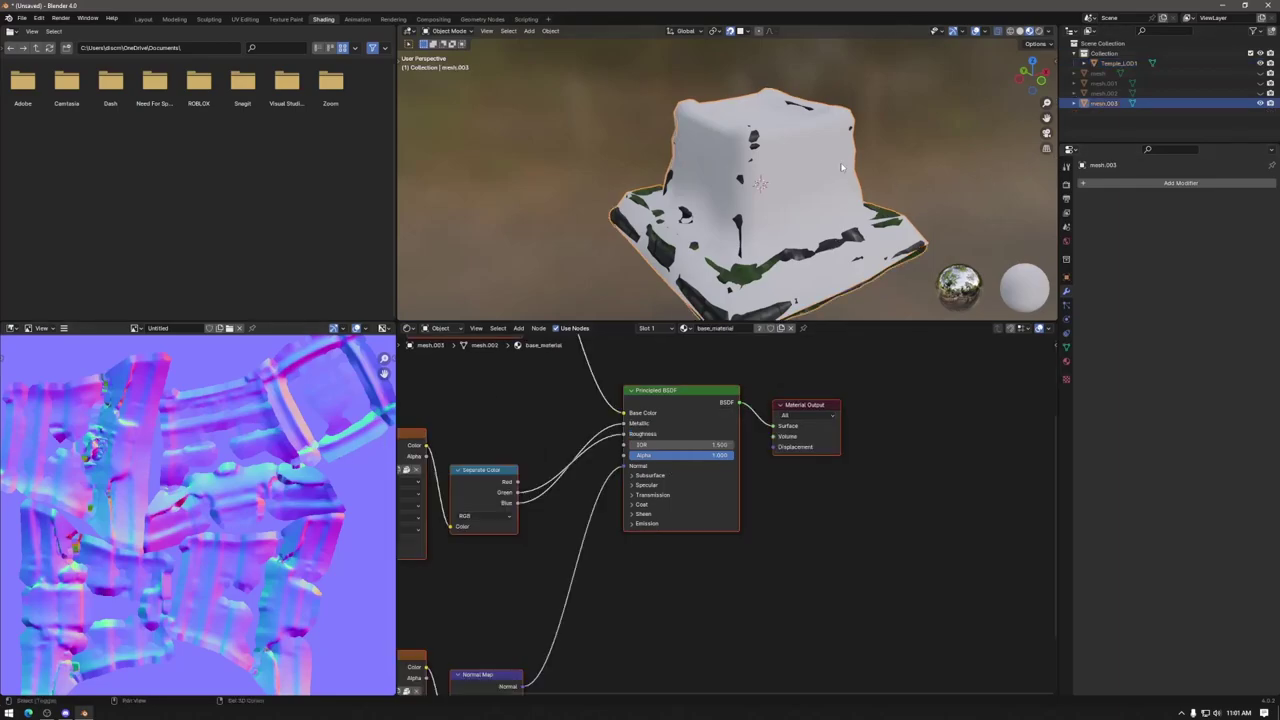
pyautogui.click(831, 244)
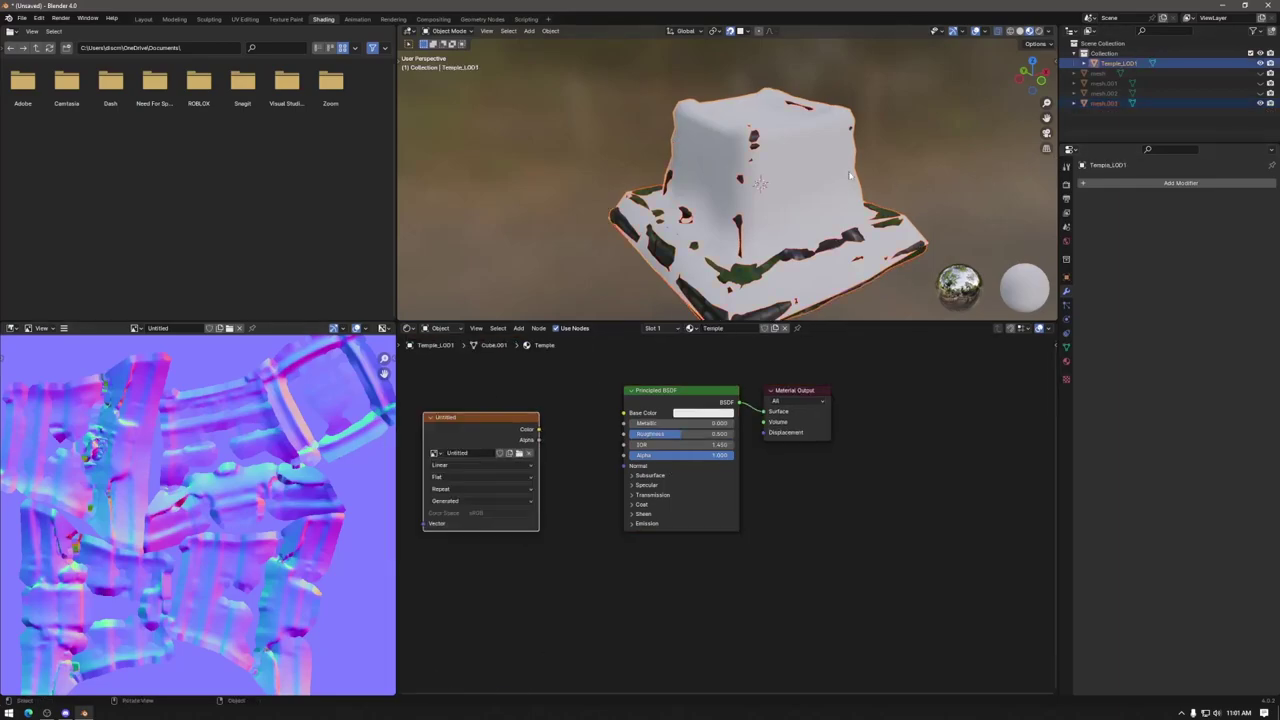
pyautogui.click(1066, 188)
pyautogui.click(1190, 538)
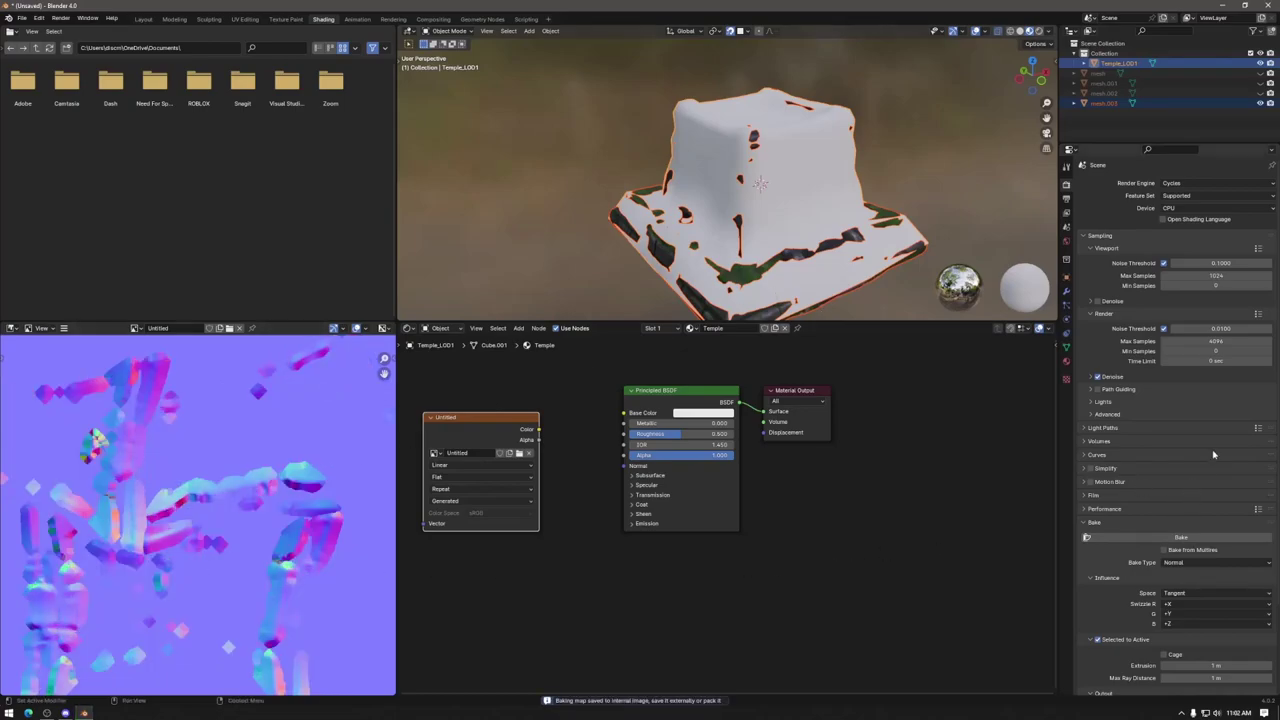
# Step: Set both the bake extrusion and the max ray distance to 0.1 m and rebake the normal map
pyautogui.scroll(-3, 1138, 568)
pyautogui.doubleClick(1215, 559)
pyautogui.write('0.1')
pyautogui.press('Return')
pyautogui.doubleClick(1223, 570)
pyautogui.write('0.1')
pyautogui.press('Return')
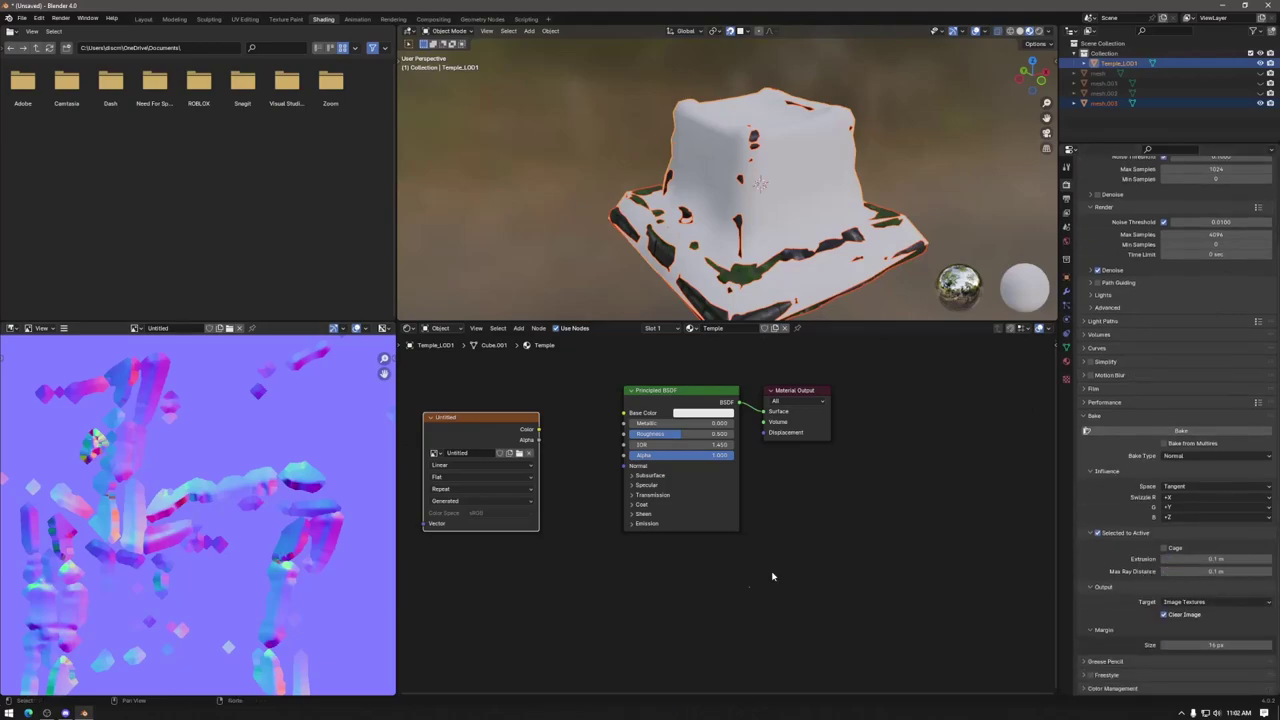
pyautogui.click(1185, 431)
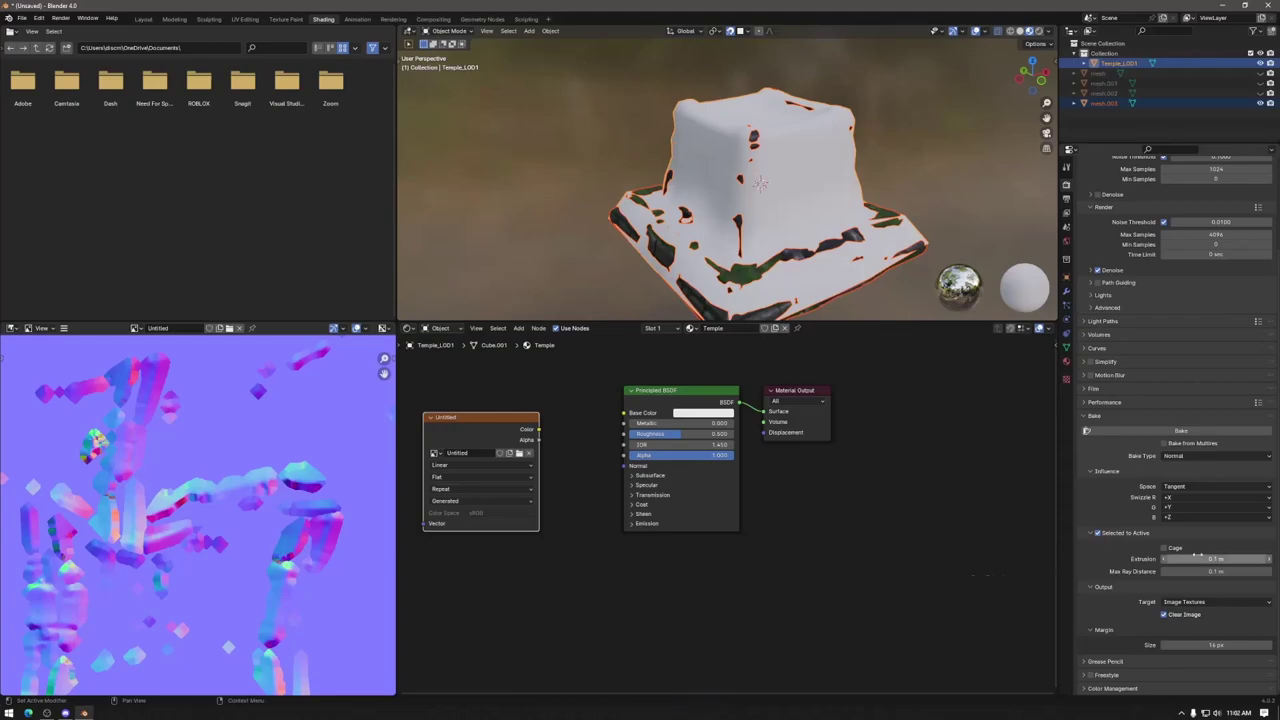
# Step: Show the object transform values, then apply all transforms to mesh.003 and to Temple_LOD1
pyautogui.click(868, 268)
pyautogui.click(1048, 57)
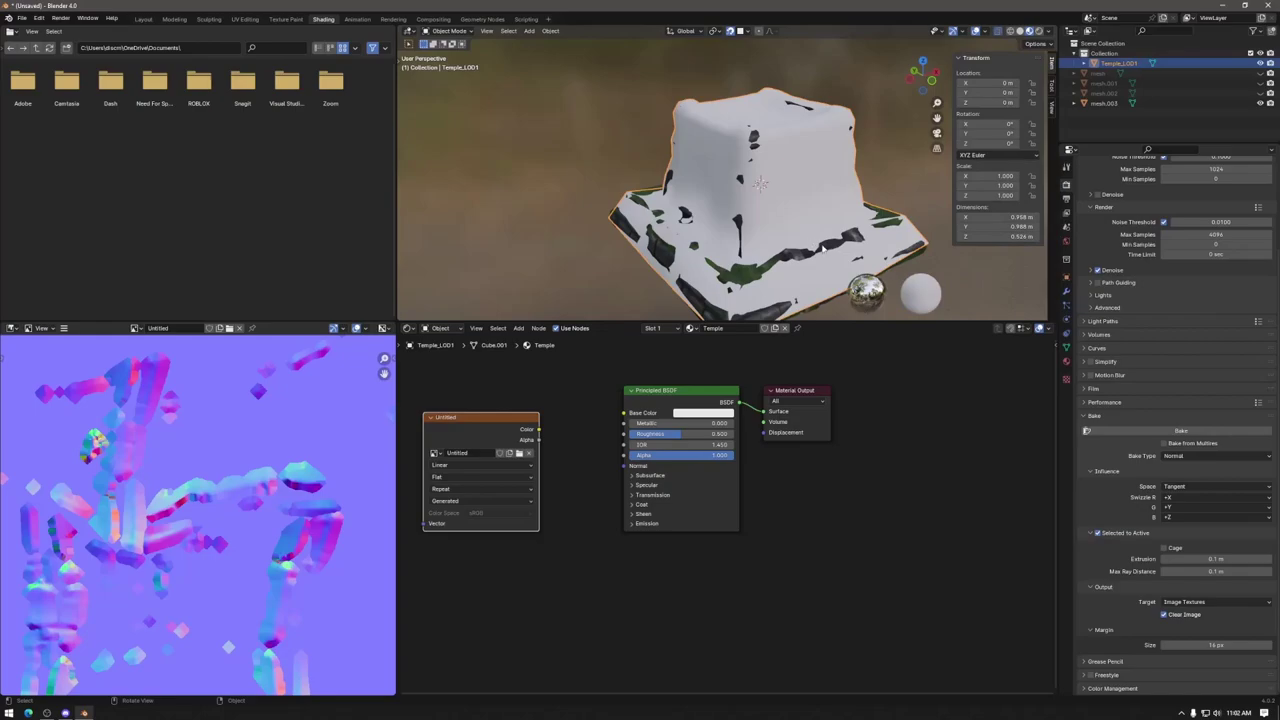
pyautogui.click(812, 239)
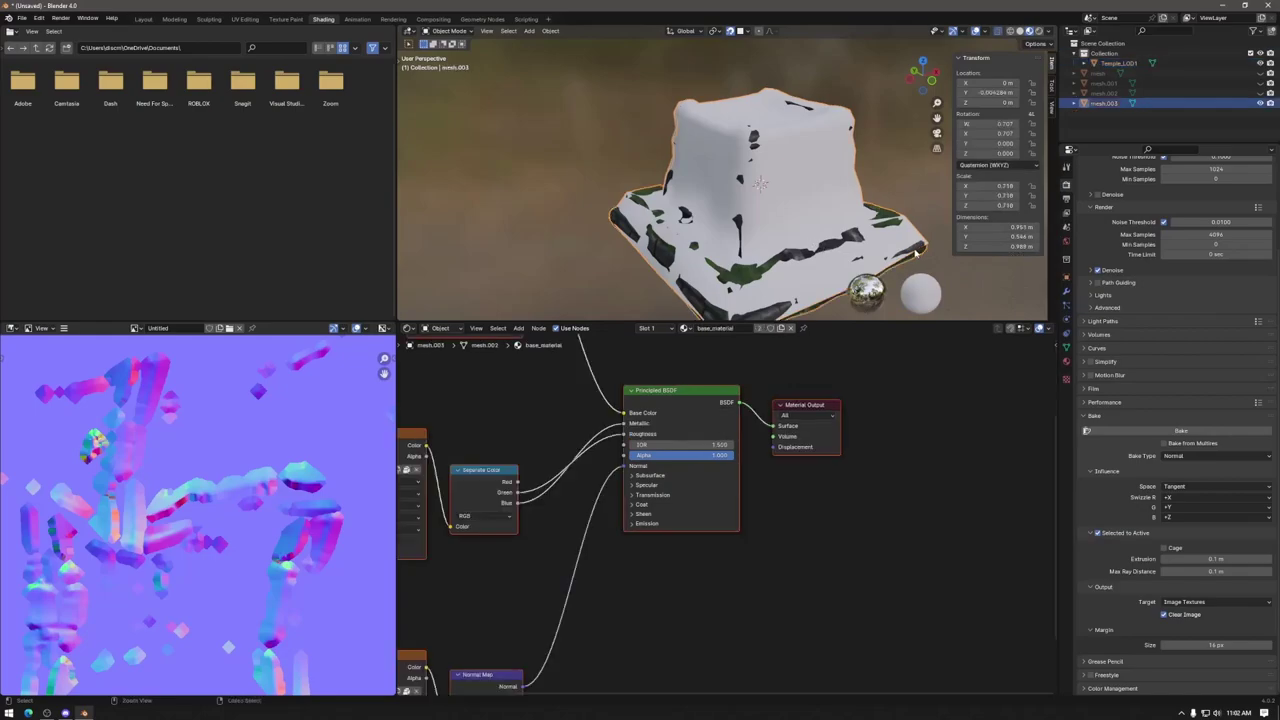
pyautogui.hotkey('ctrl', 'a')
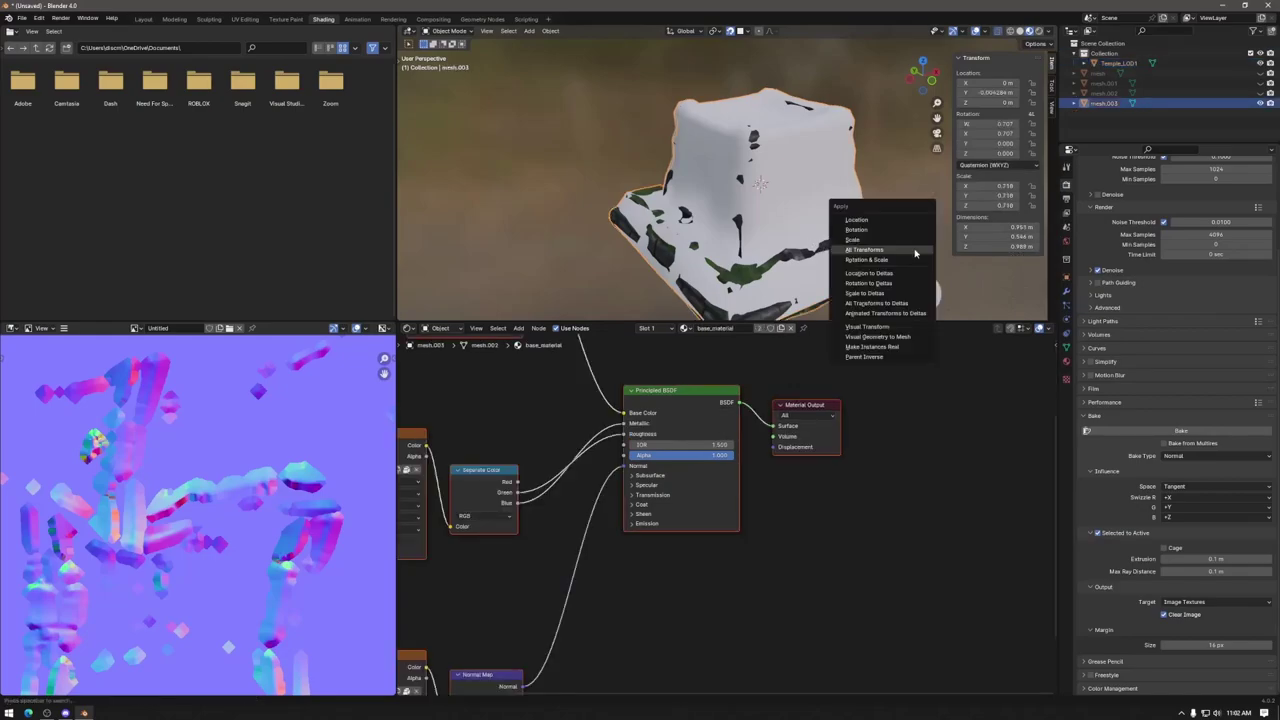
pyautogui.click(914, 250)
pyautogui.click(890, 250)
pyautogui.hotkey('ctrl', 'a')
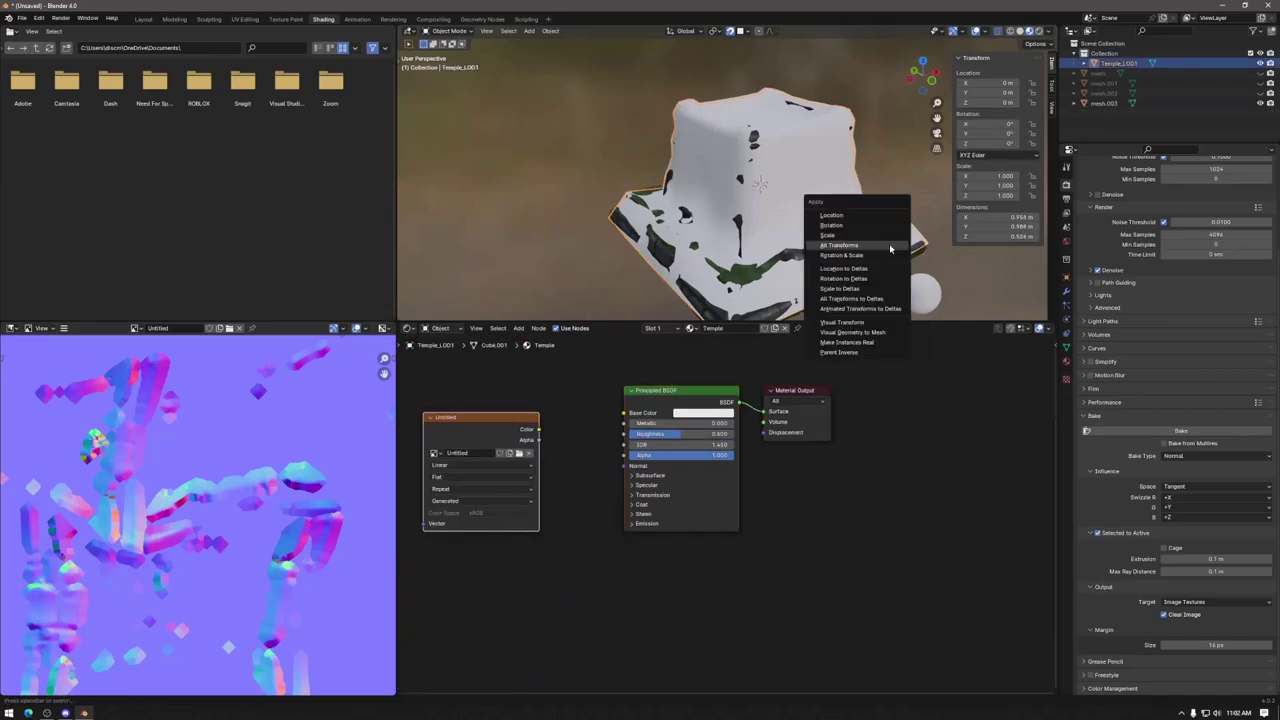
pyautogui.click(890, 246)
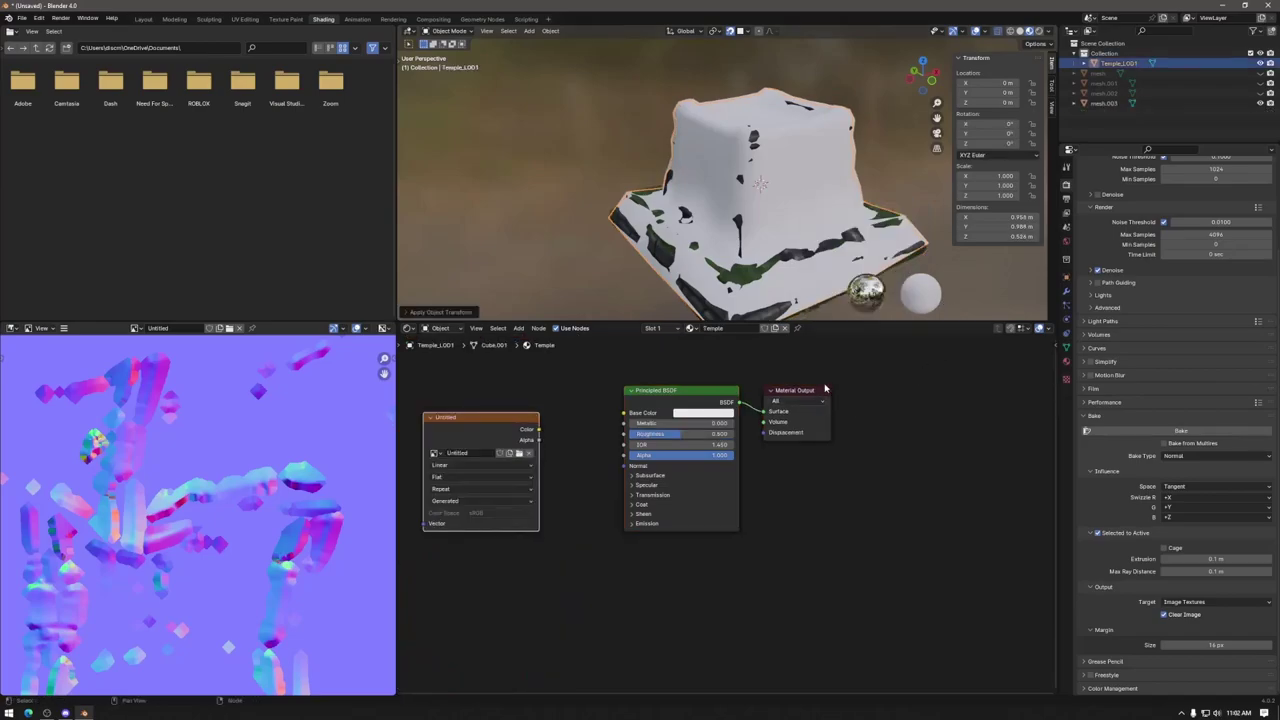
# Step: Select mesh.003 together with the active Temple_LOD1 and bake the normal map again with the transforms applied
pyautogui.click(889, 221)
pyautogui.keyDown('shift'); pyautogui.click(889, 221); pyautogui.keyUp('shift')
pyautogui.click(1196, 432)
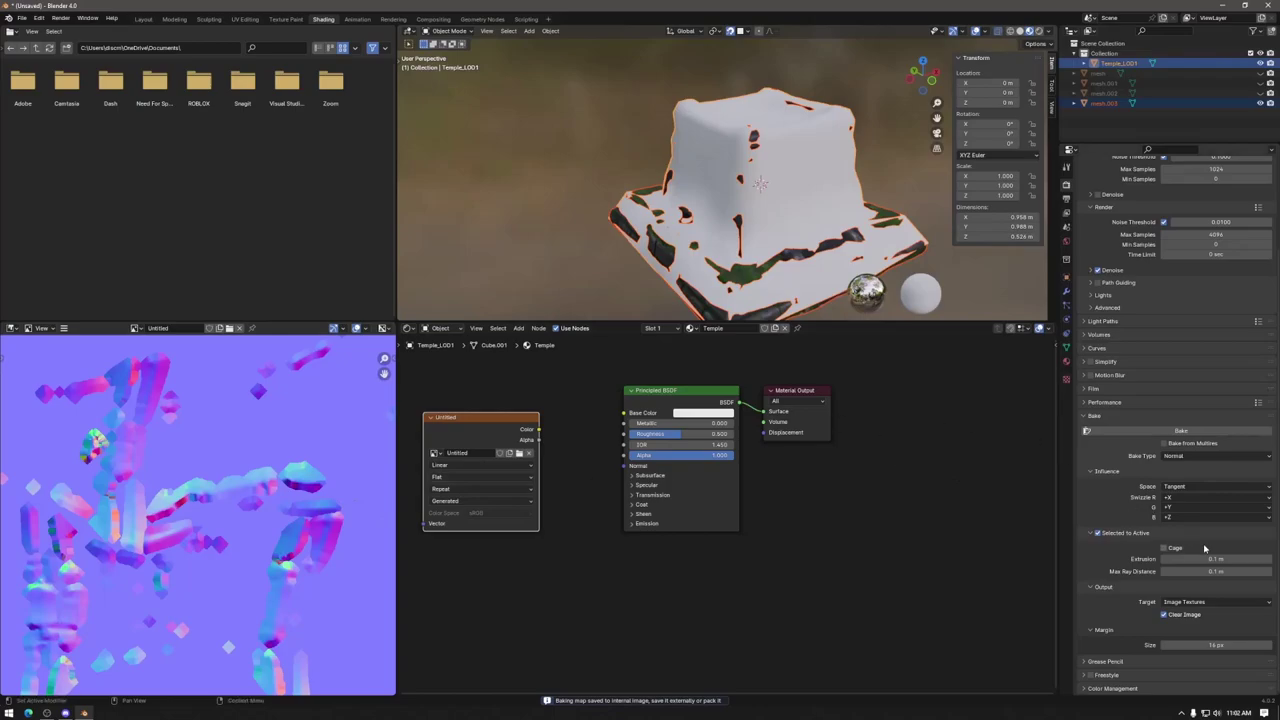
# Step: Set both the bake extrusion and the max ray distance to 1 m and rebake the normal map
pyautogui.moveTo(1165, 559); pyautogui.dragTo(1165, 571)
pyautogui.write('1')
pyautogui.press('Return')
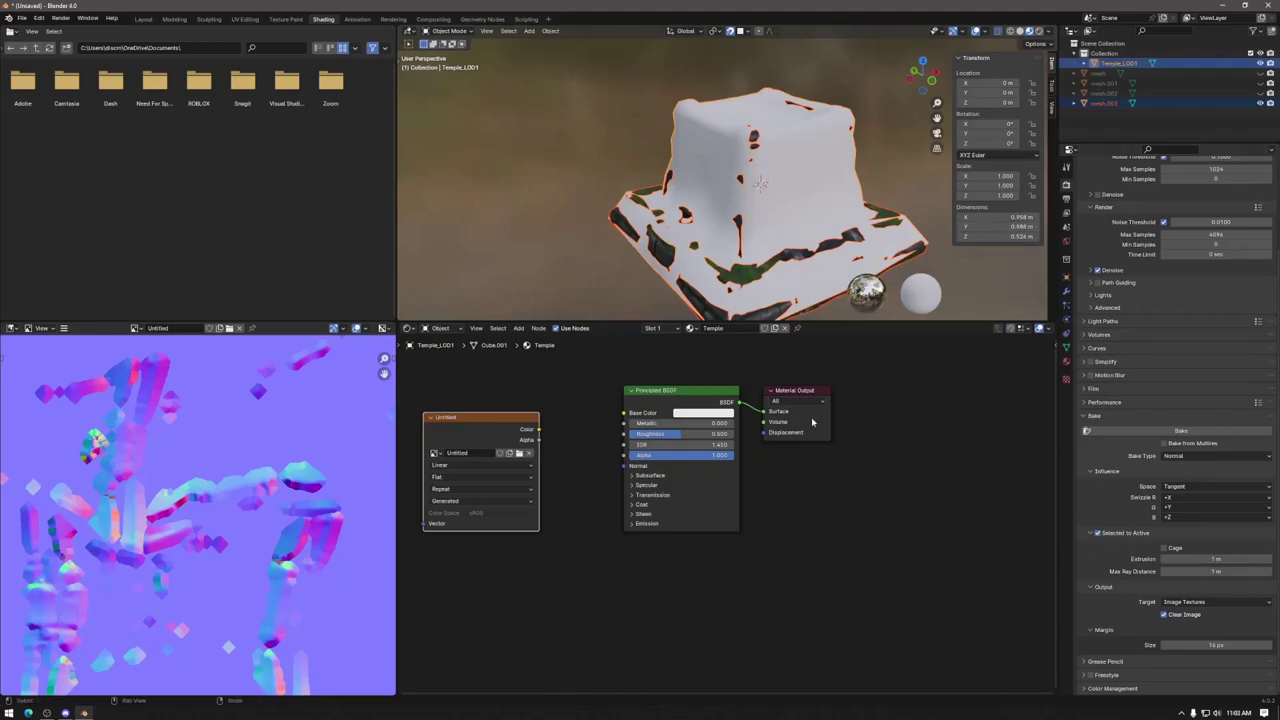
pyautogui.click(1150, 431)
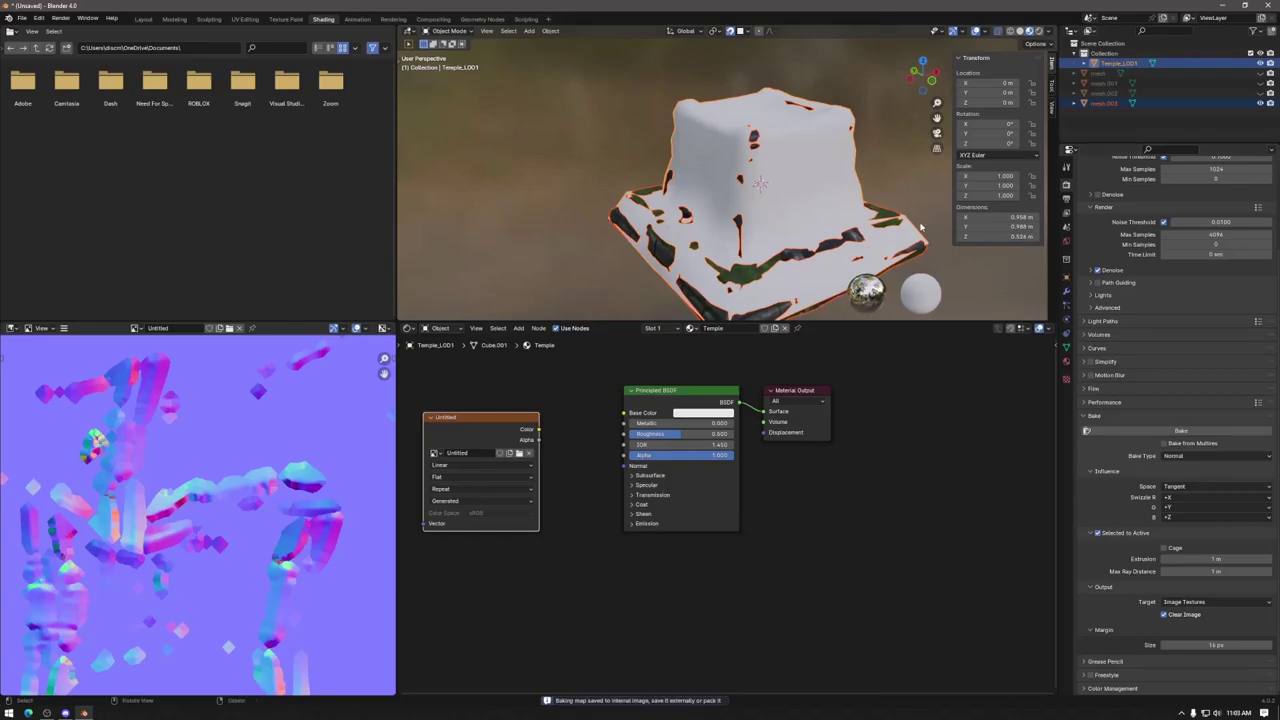
pyautogui.scroll(-3, 199, 487)
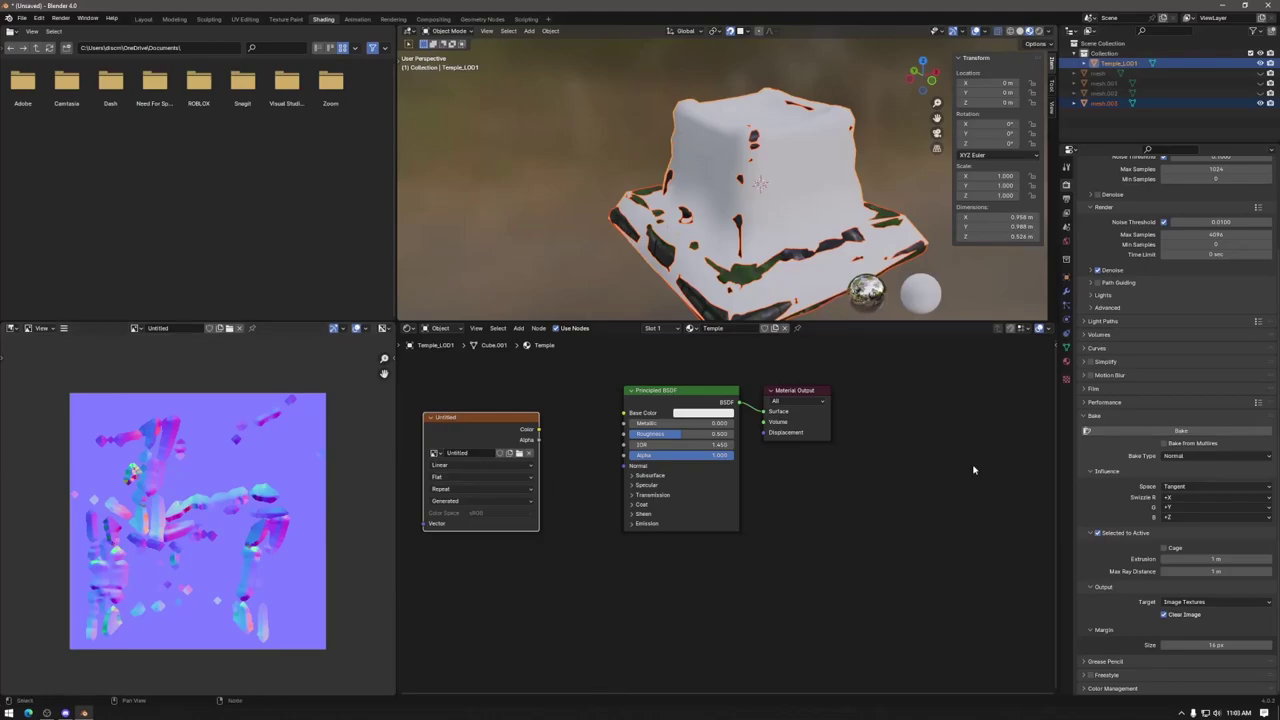
# Step: Switch to the Edge browser and open the Steam store website, store.steampowered.com
pyautogui.click(893, 197)
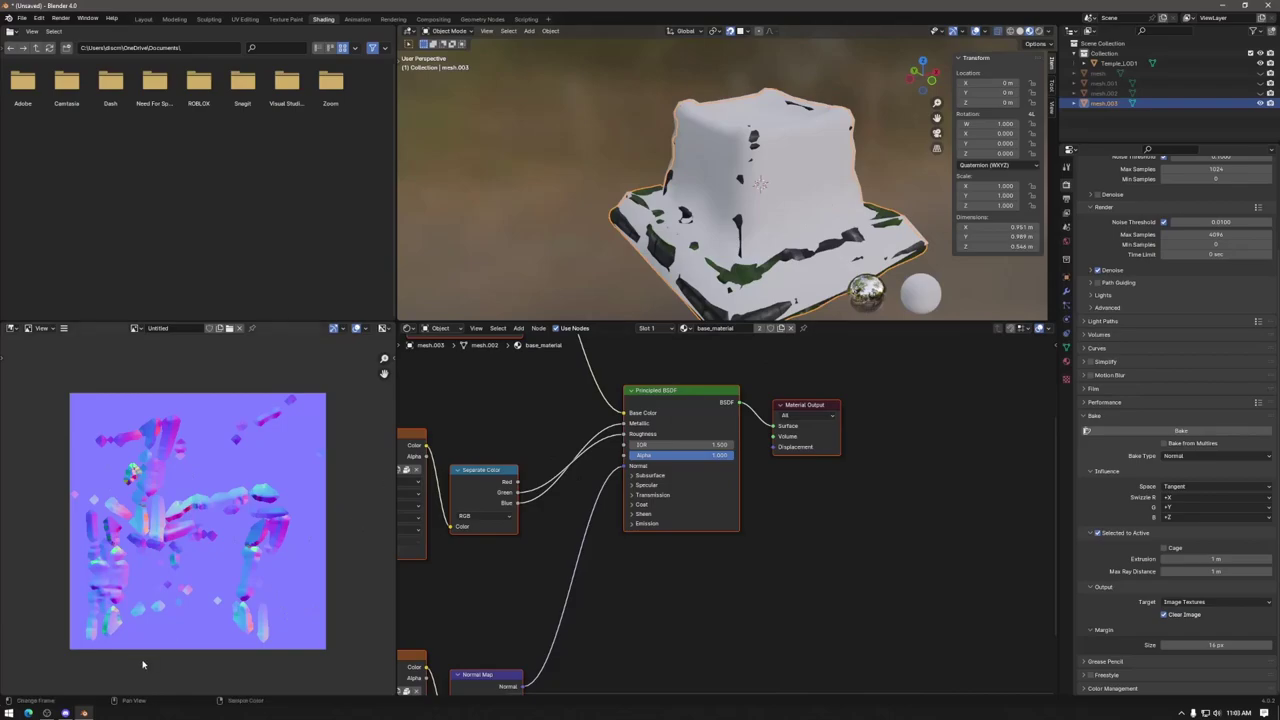
pyautogui.click(8, 712)
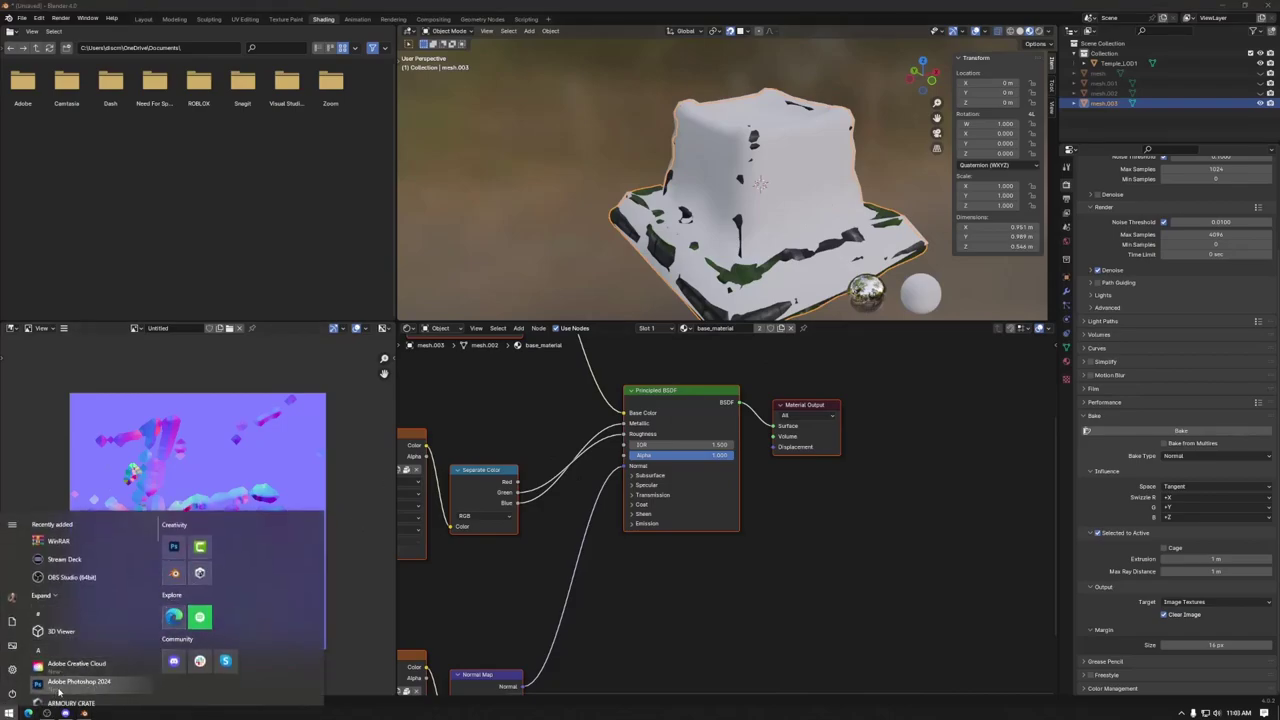
pyautogui.click(175, 617)
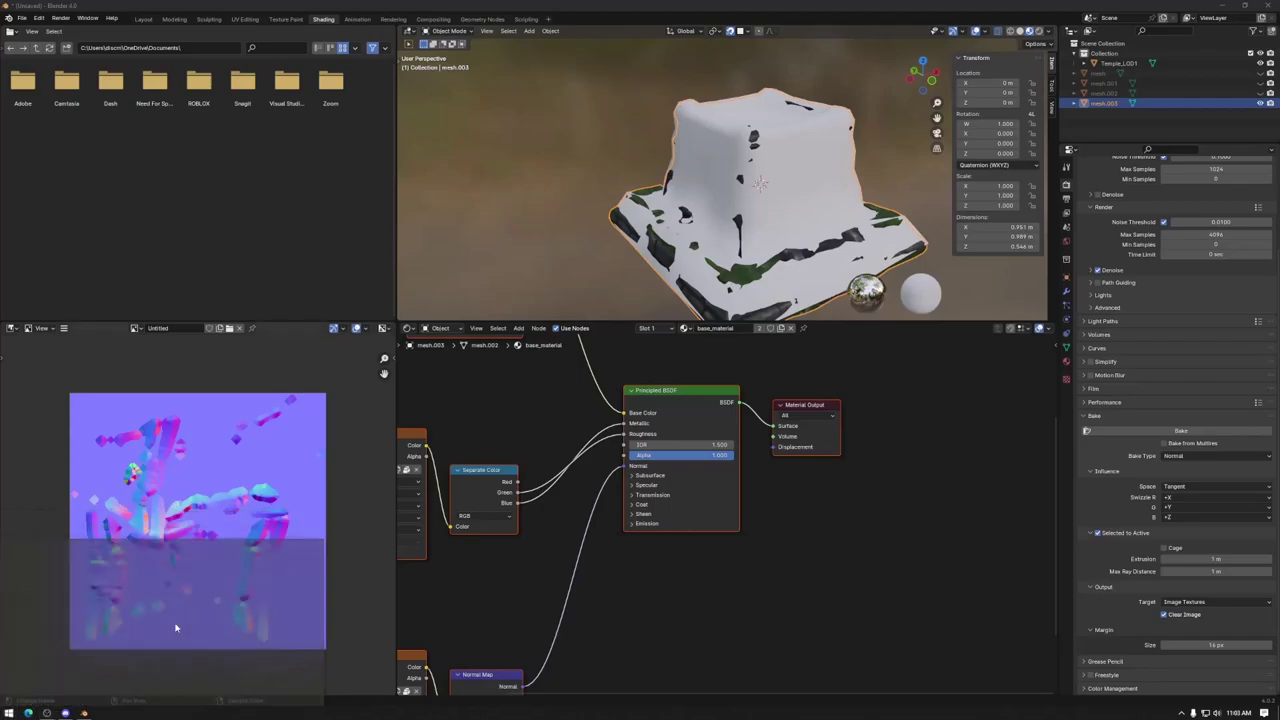
pyautogui.click(218, 56)
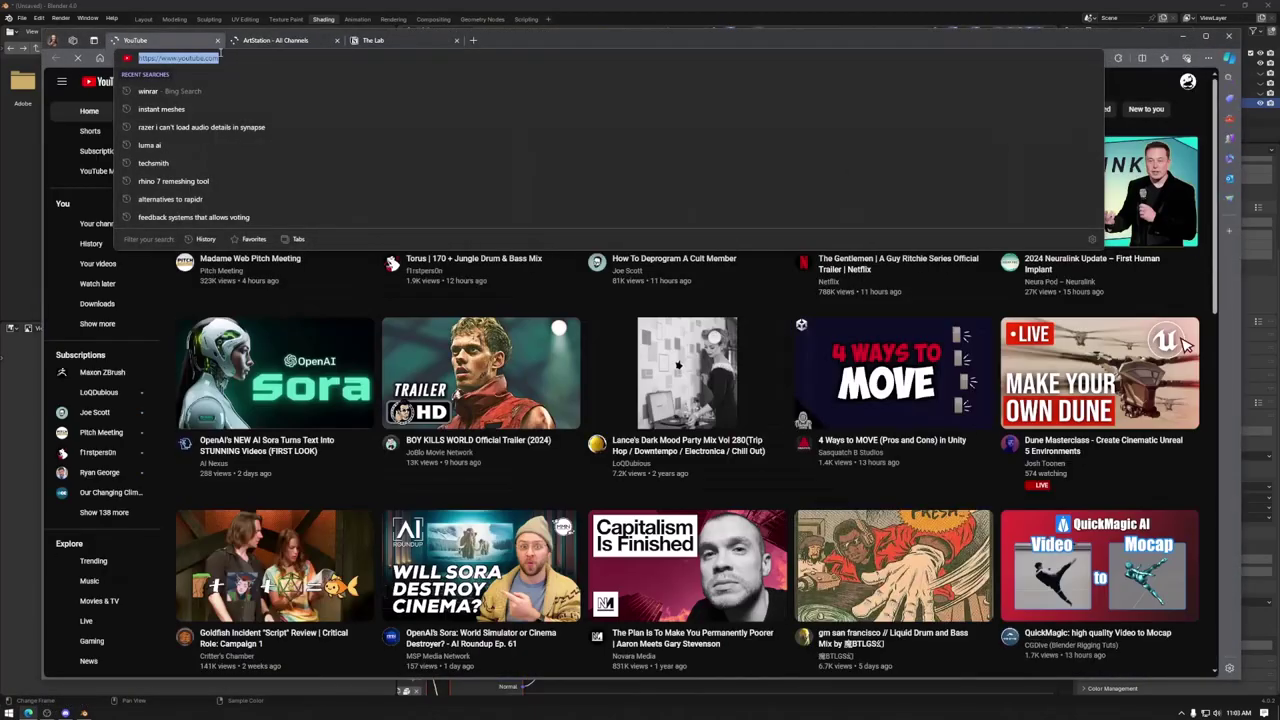
pyautogui.write('steampowered')
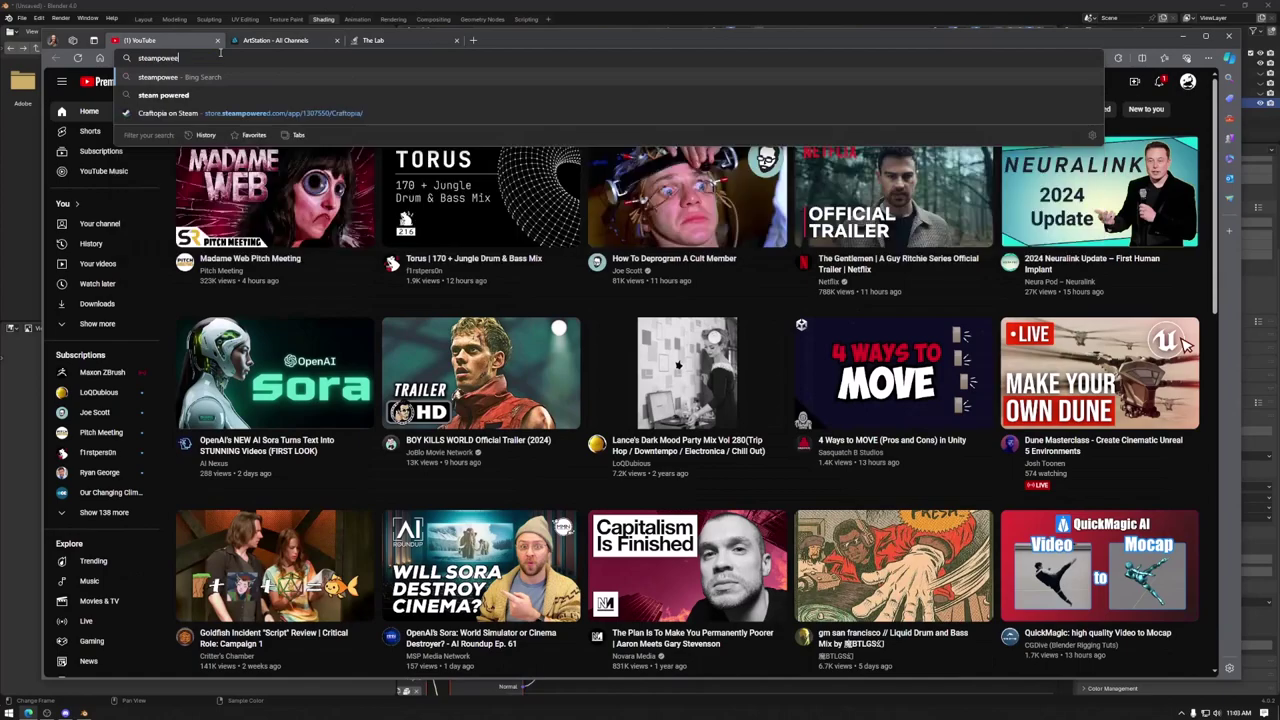
pyautogui.press('BackSpace')
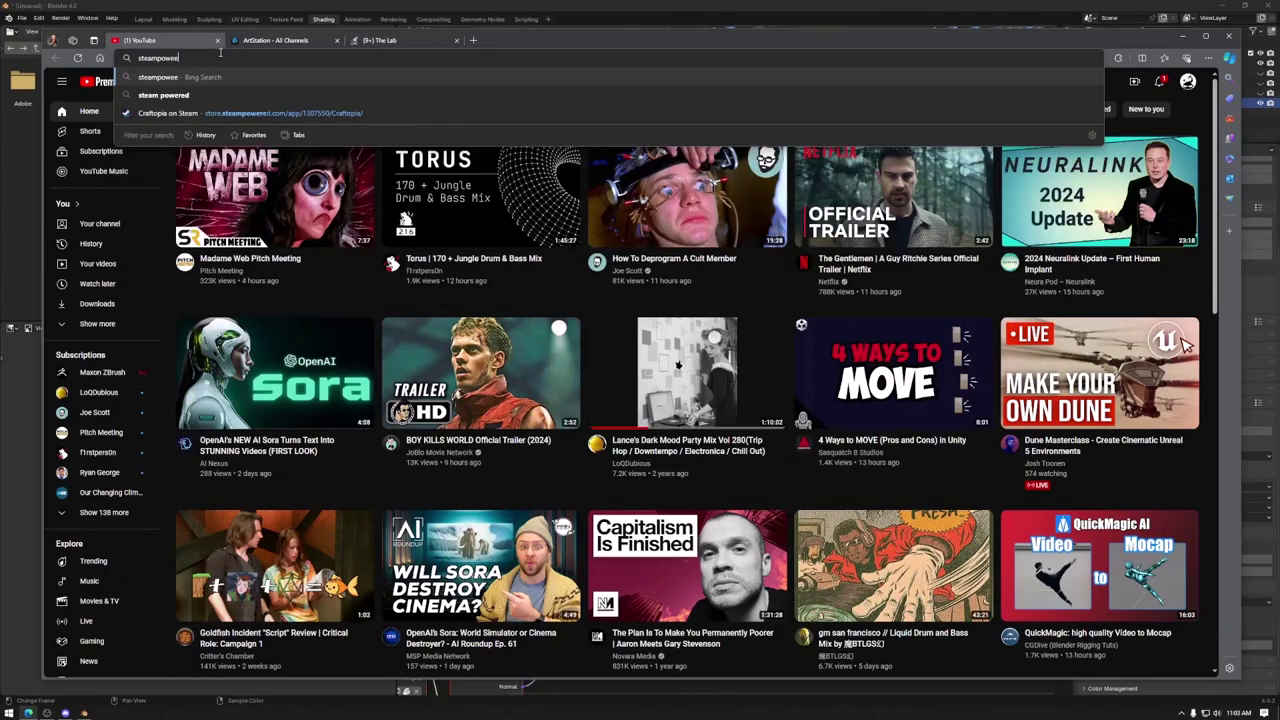
pyautogui.write('d')
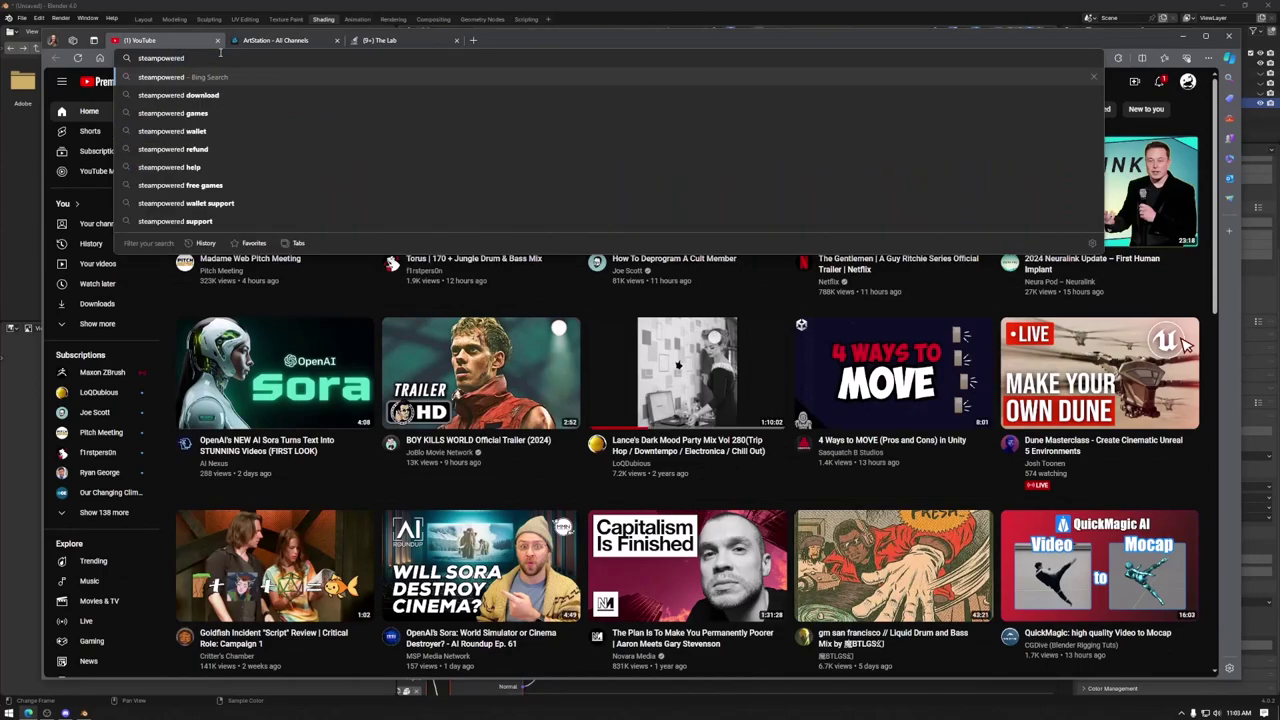
pyautogui.press('Return')
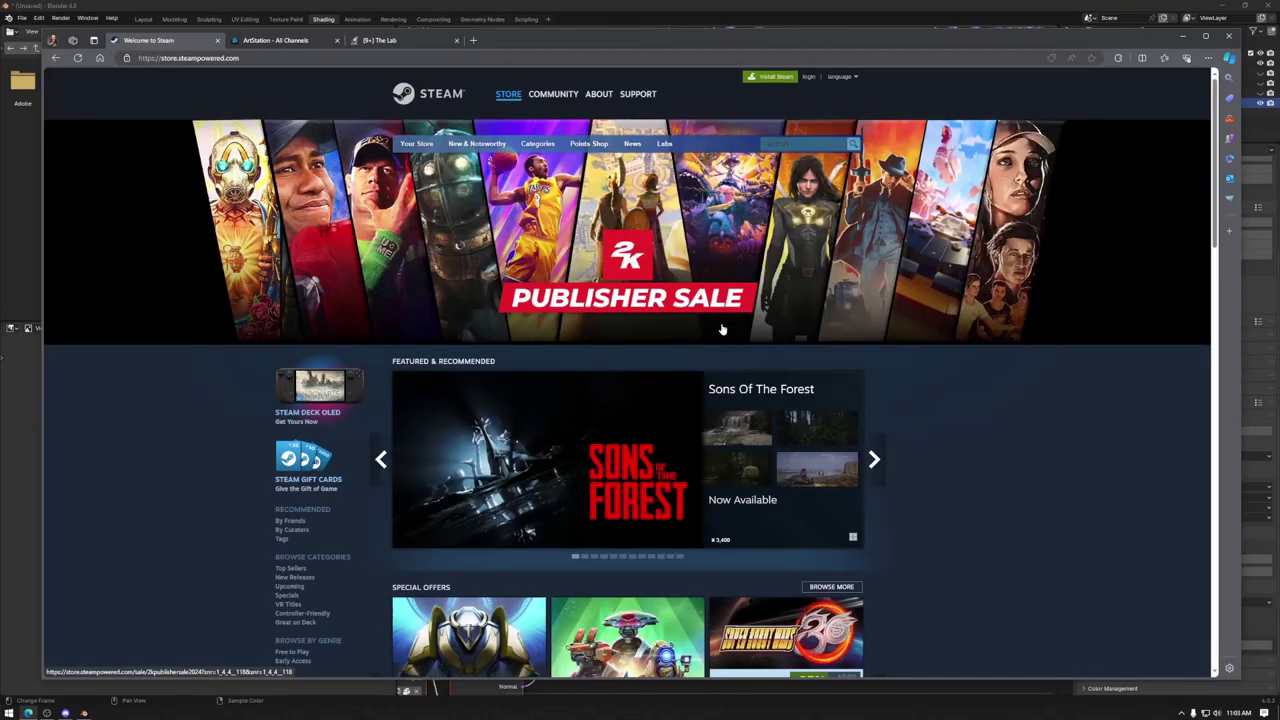
# Step: Download the Steam installer from the store website and install Steam in English to the default folder
pyautogui.scroll(-2, 740, 341)
pyautogui.scroll(-1, 774, 391)
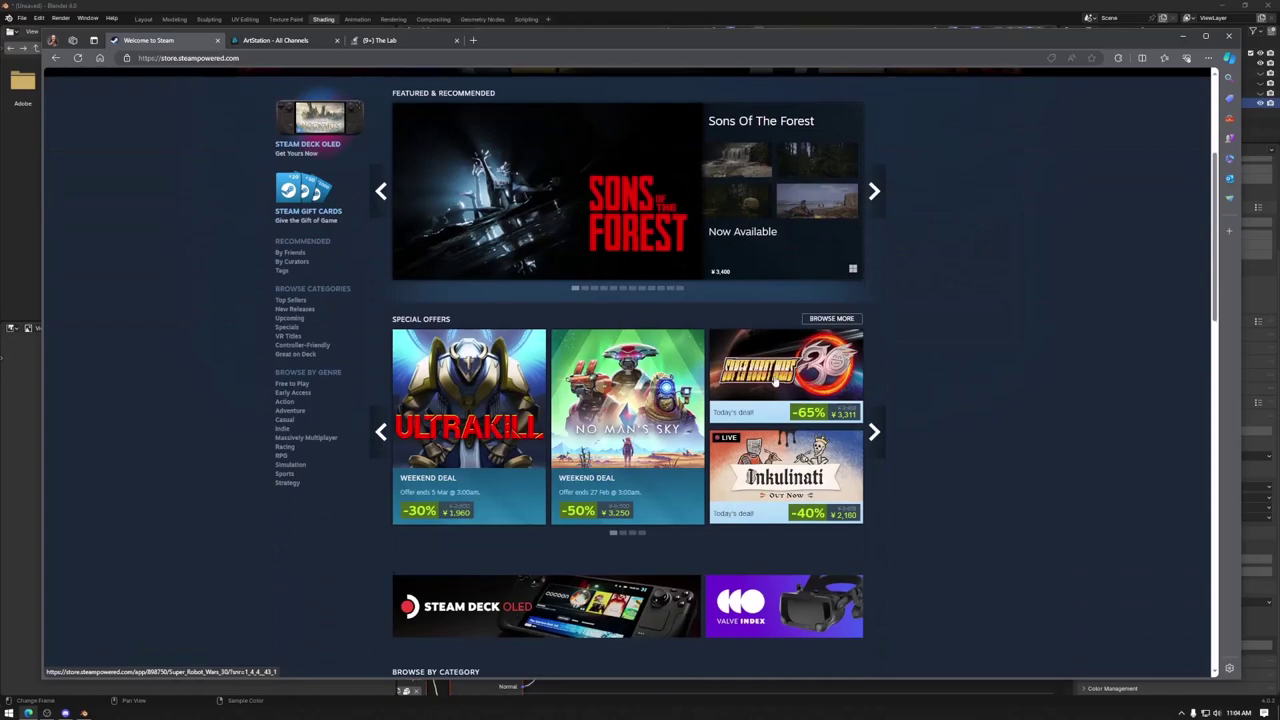
pyautogui.scroll(-1, 776, 418)
pyautogui.scroll(-8, 776, 418)
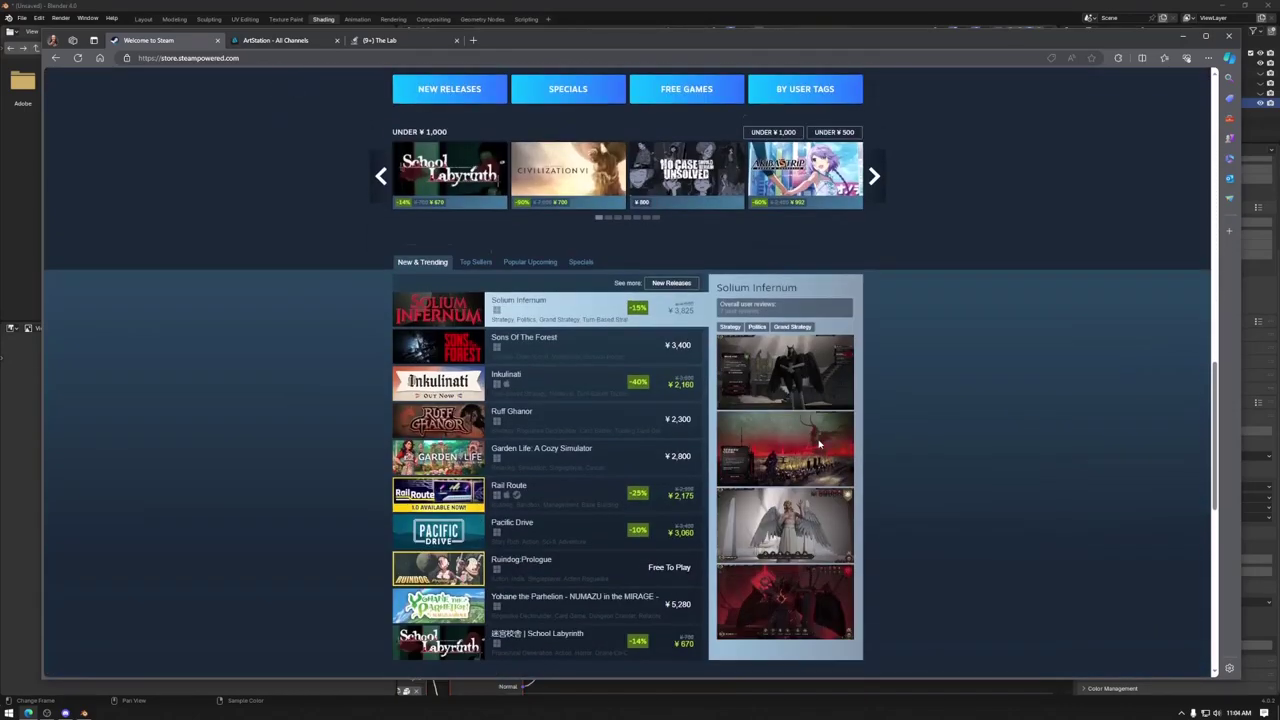
pyautogui.scroll(15, 828, 452)
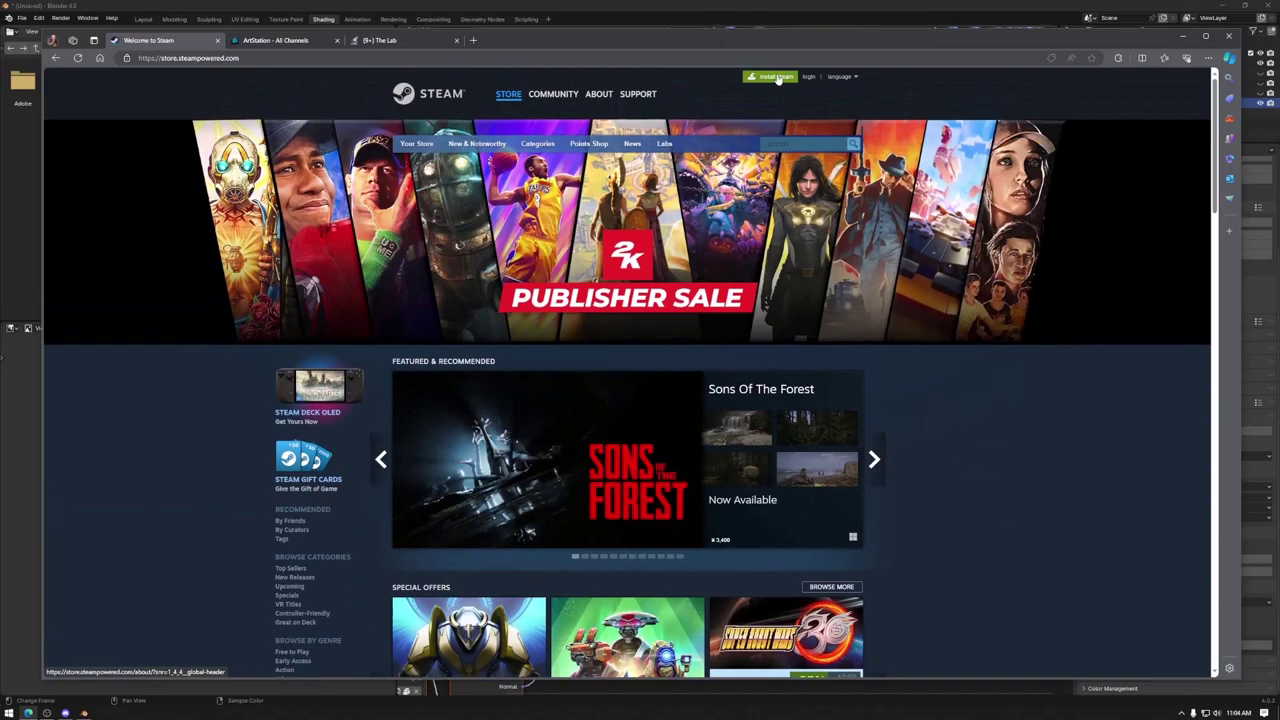
pyautogui.click(777, 77)
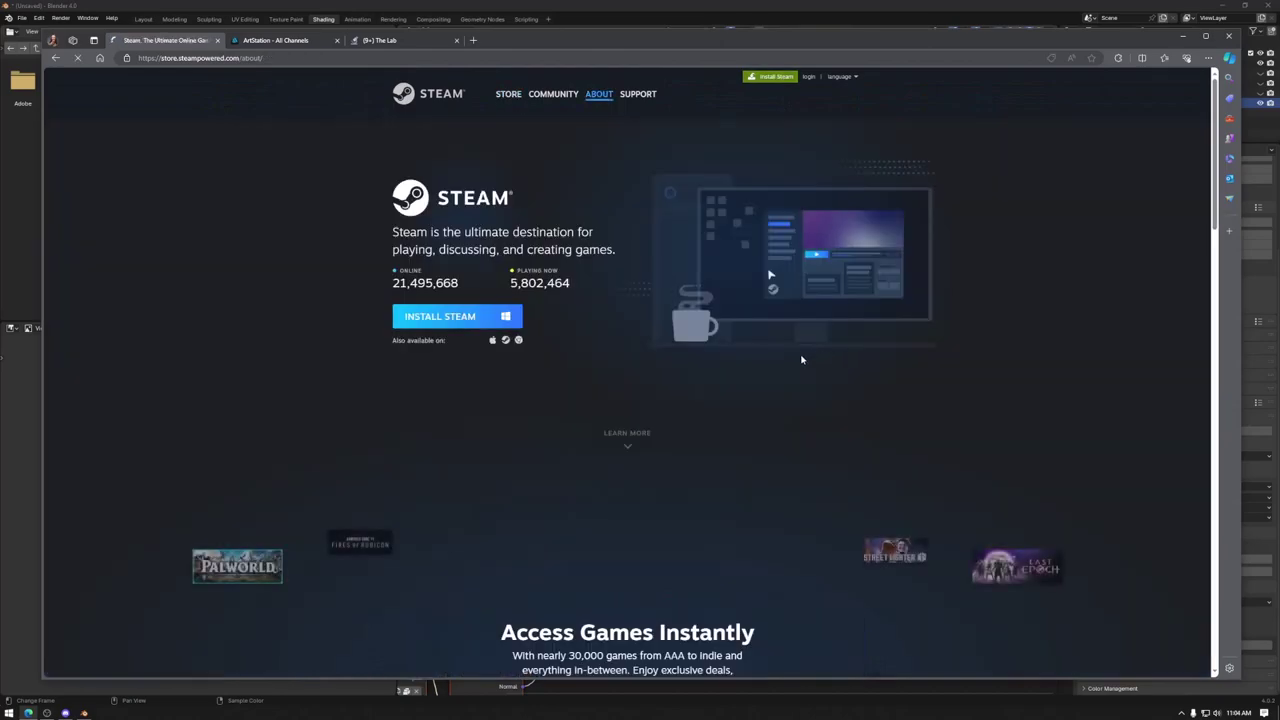
pyautogui.click(451, 317)
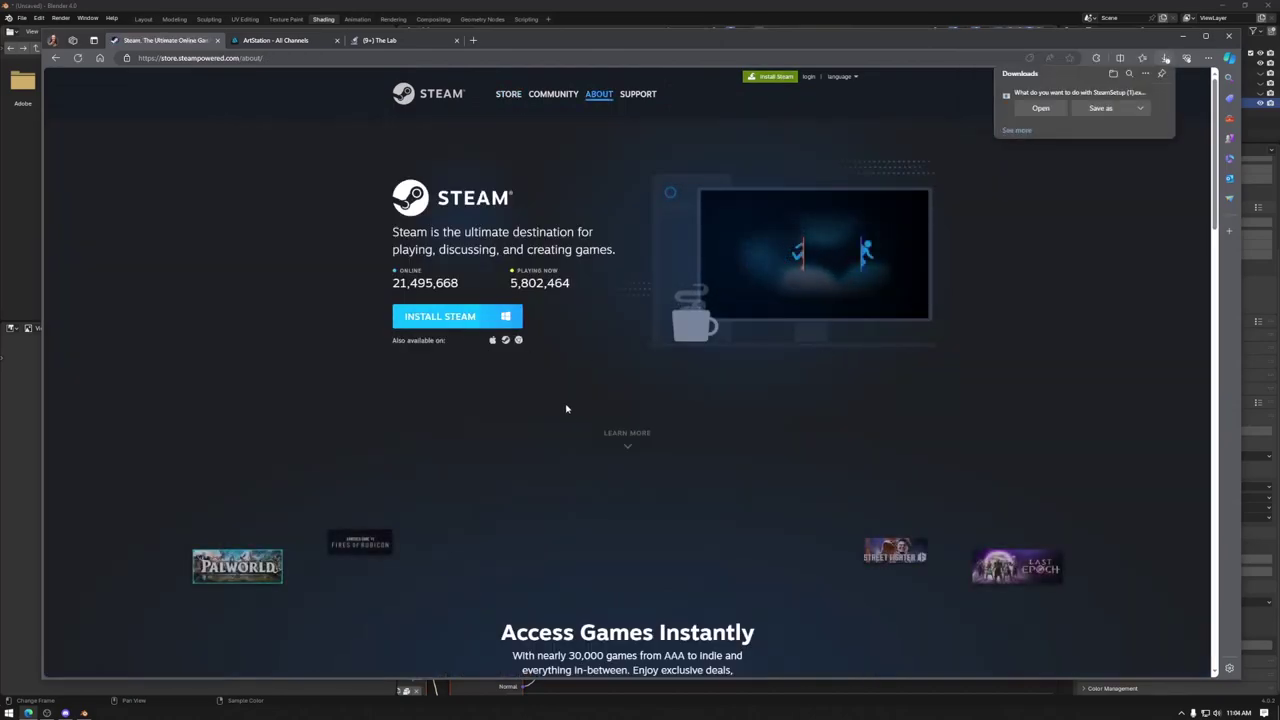
pyautogui.click(1041, 108)
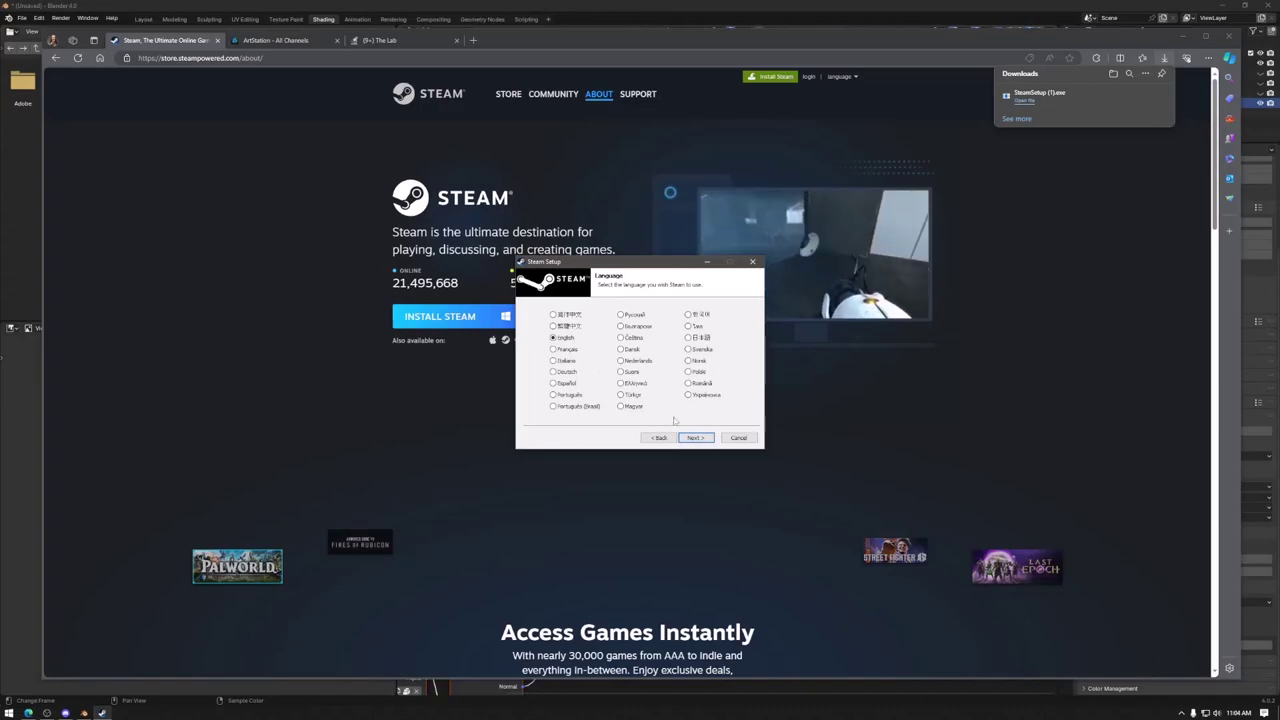
pyautogui.click(696, 437)
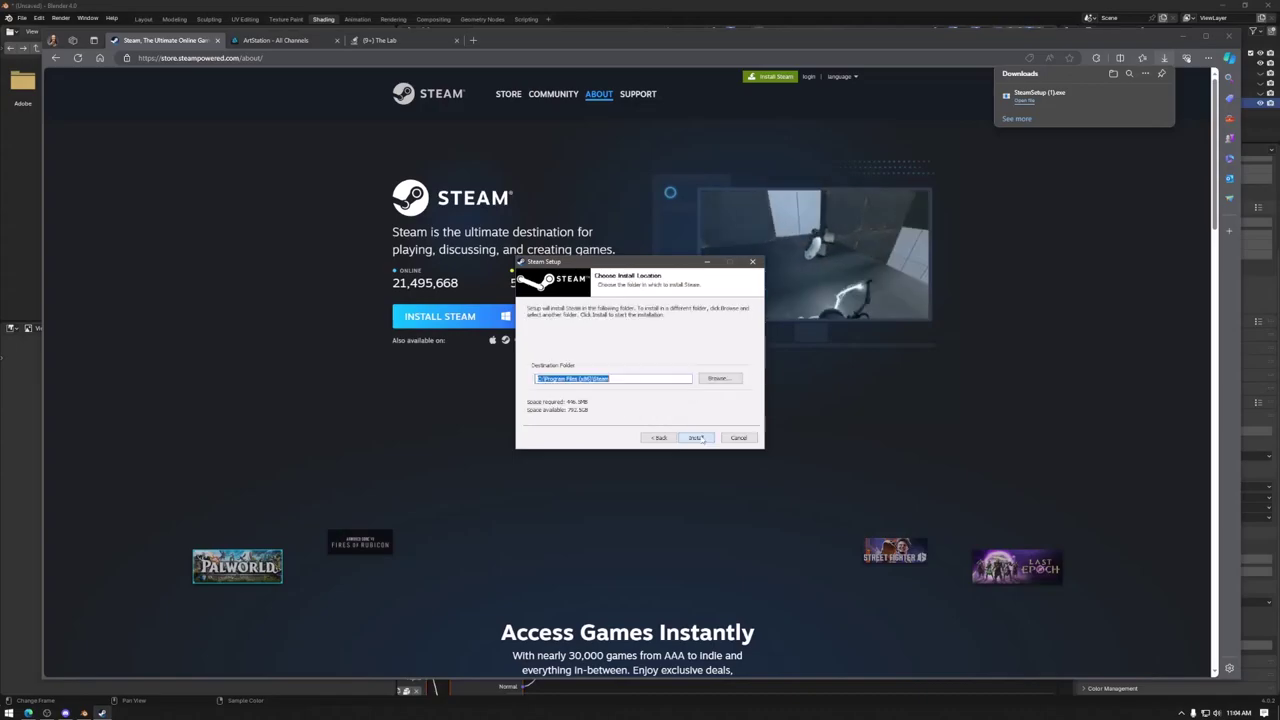
pyautogui.click(698, 438)
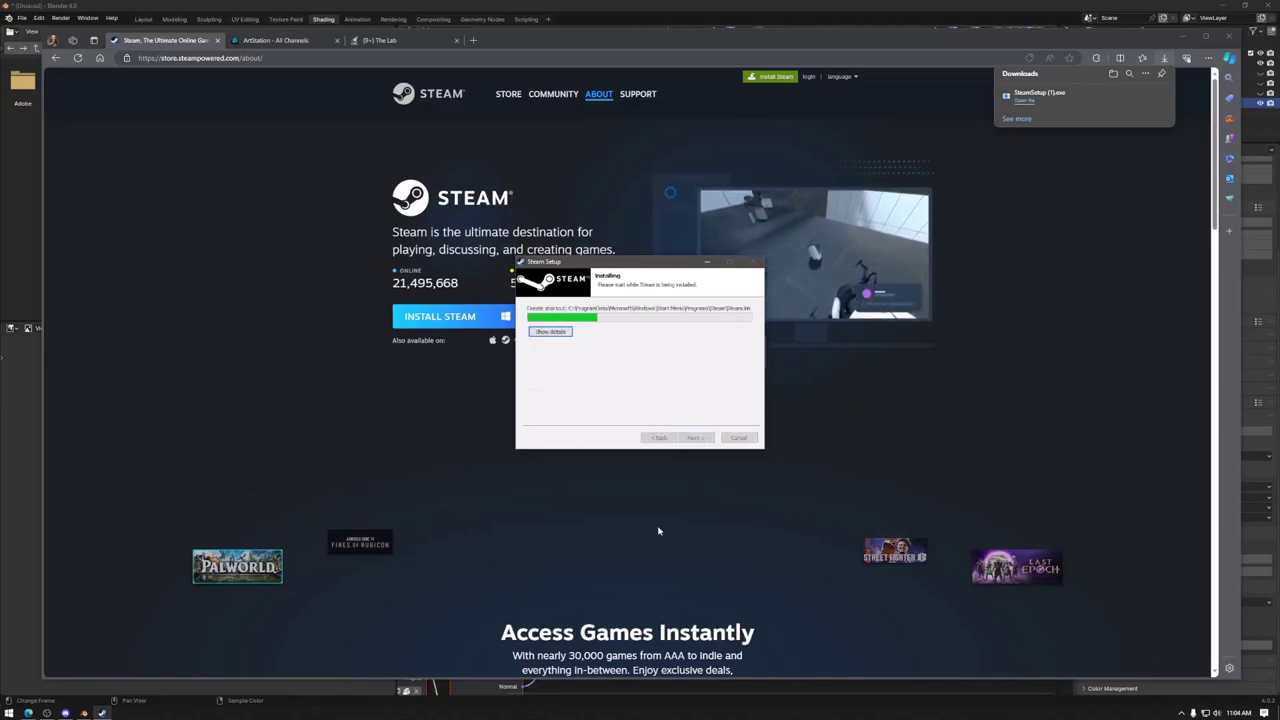
pyautogui.click(696, 437)
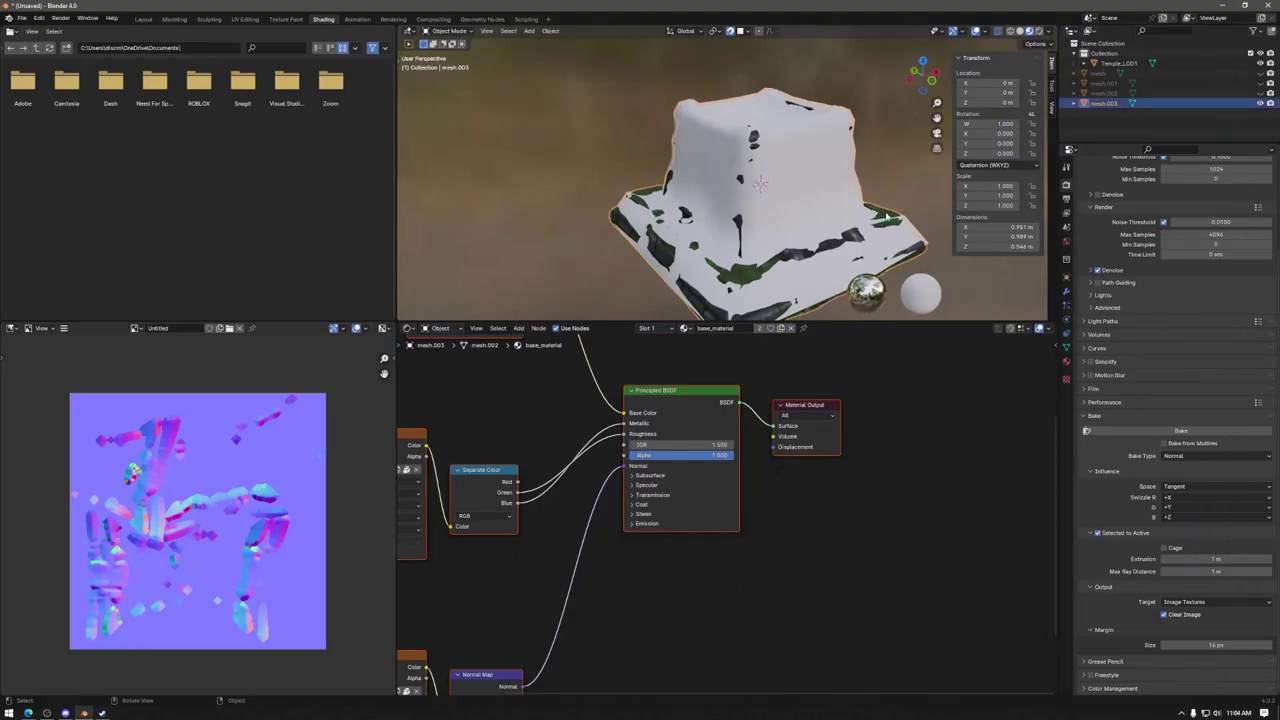
# Step: Select Temple_LOD1 in the viewport and move the Steam sign-in window out of the way
pyautogui.click(849, 211)
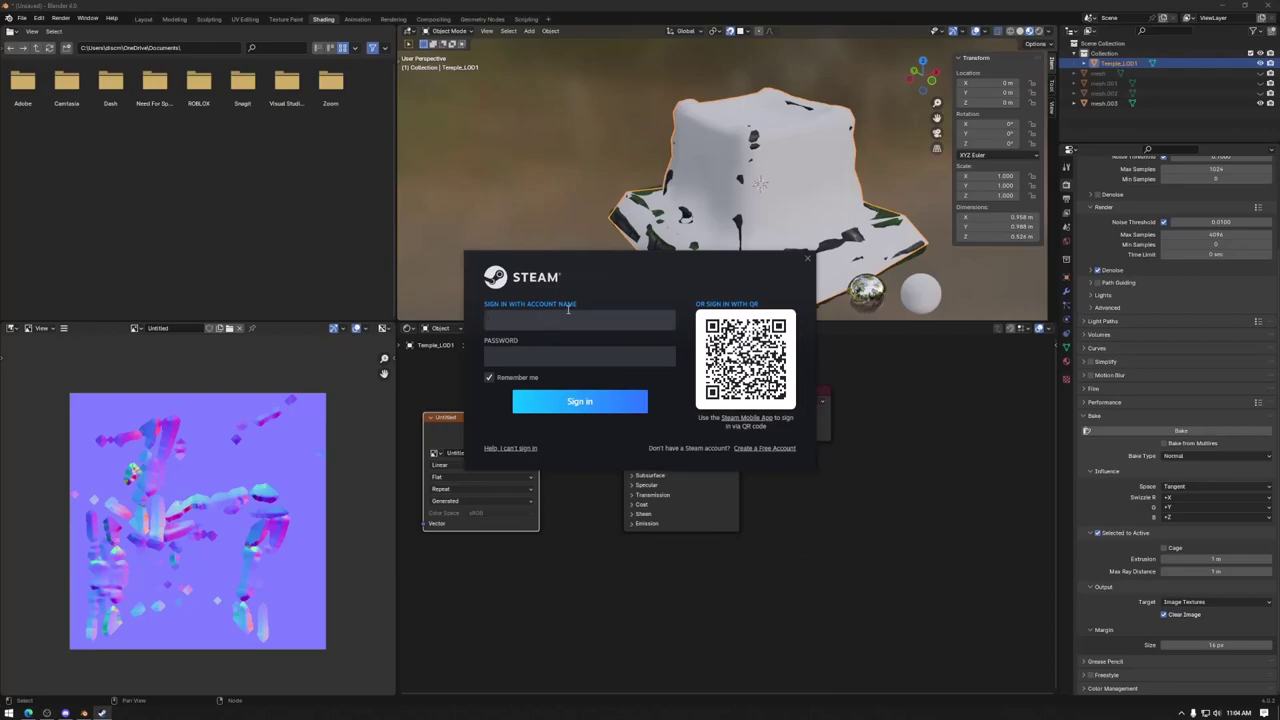
pyautogui.moveTo(611, 270); pyautogui.dragTo(0, 460)
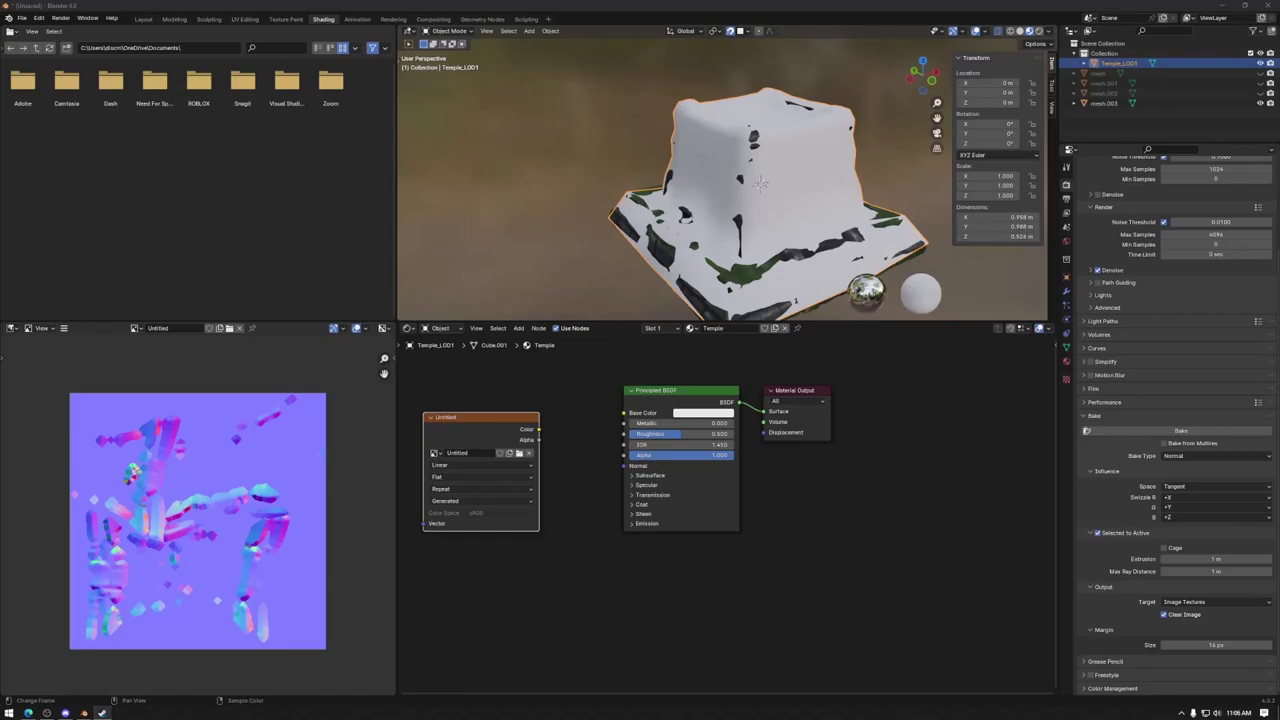
pyautogui.click(928, 487)
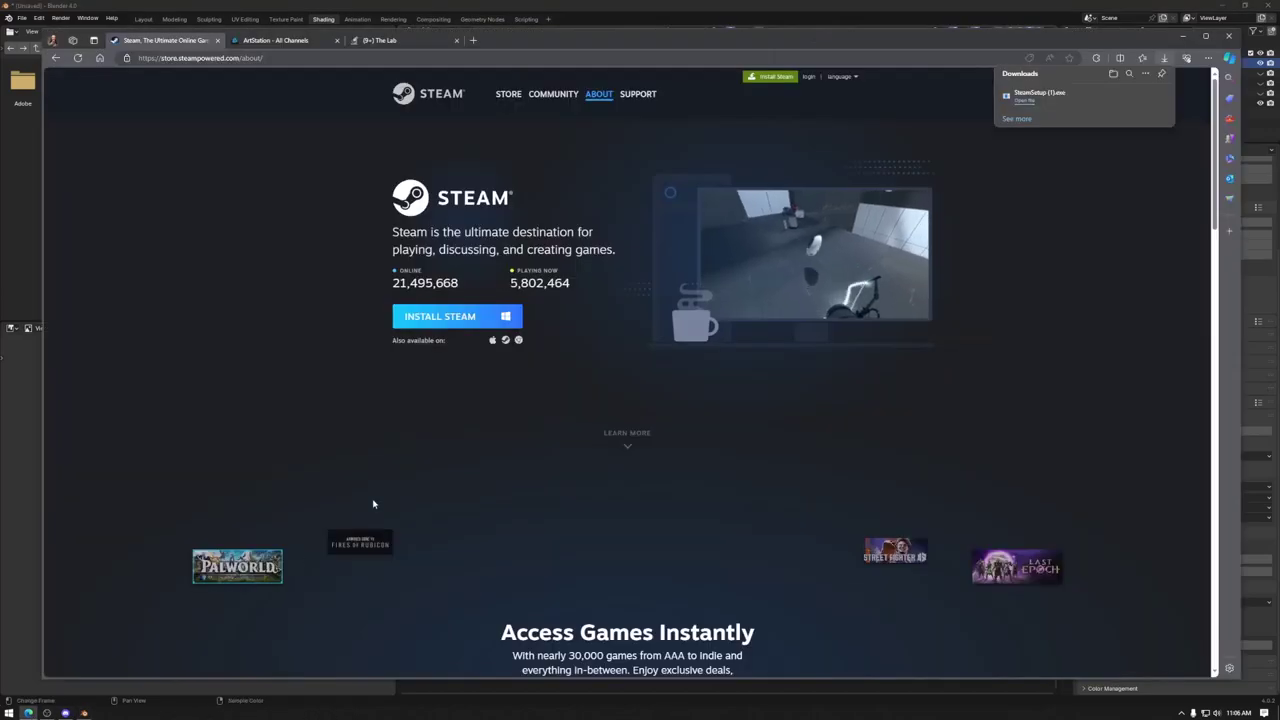
# Step: Switch back to the Edge browser and open the Mona documentation at docs.monaverse.com
pyautogui.click(28, 712)
pyautogui.click(193, 58)
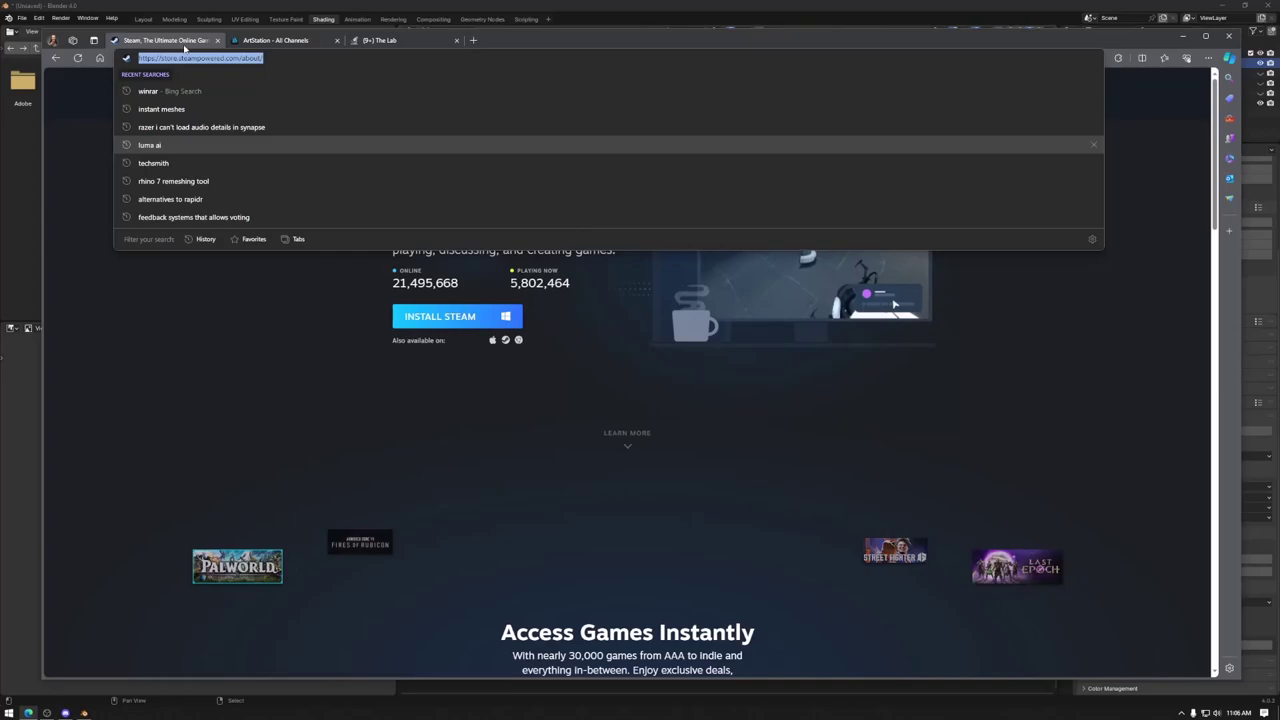
pyautogui.write('docs')
pyautogui.press('Return')
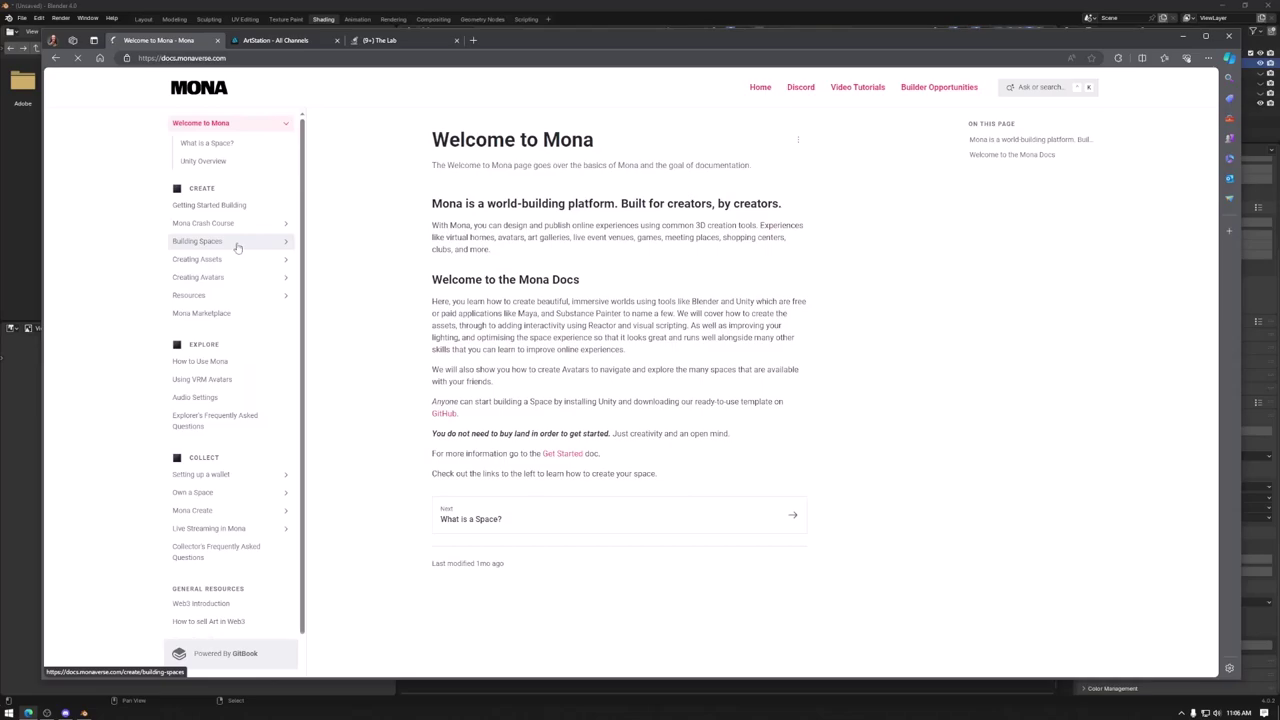
# Step: Look through the Creating Assets and Creating Avatars sections of the Mona documentation and open its Resources page
pyautogui.click(238, 259)
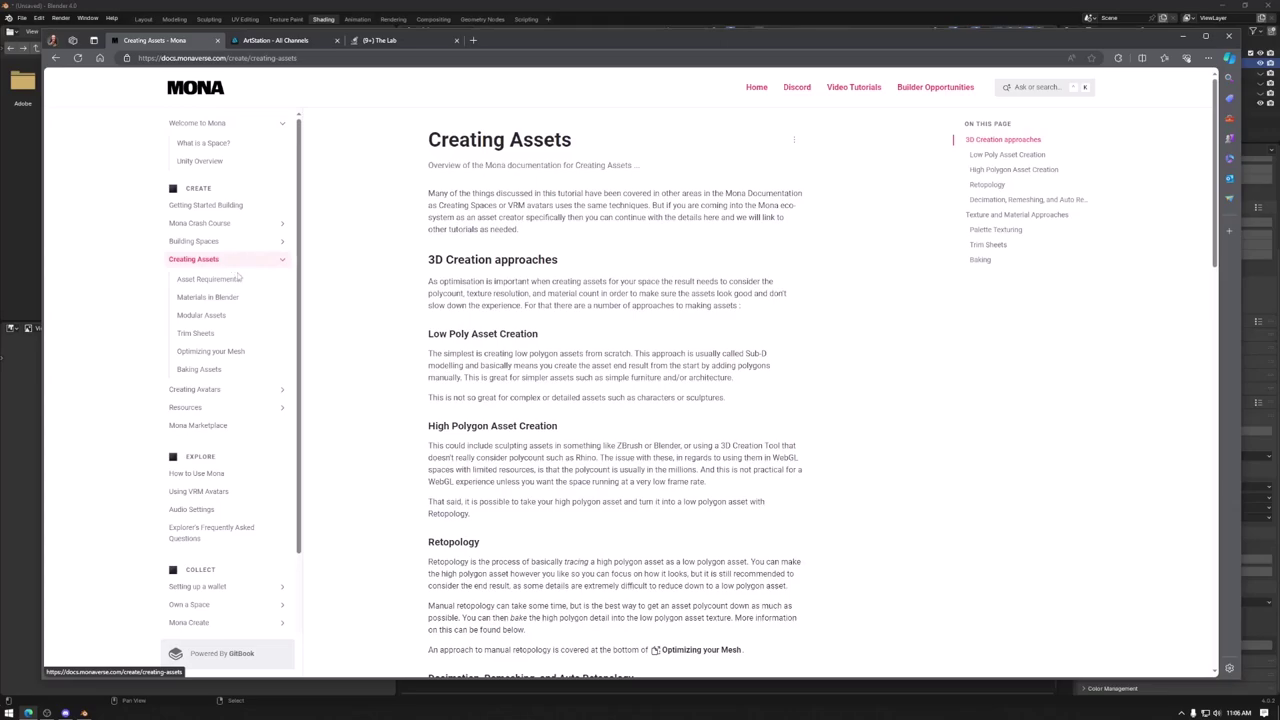
pyautogui.click(281, 261)
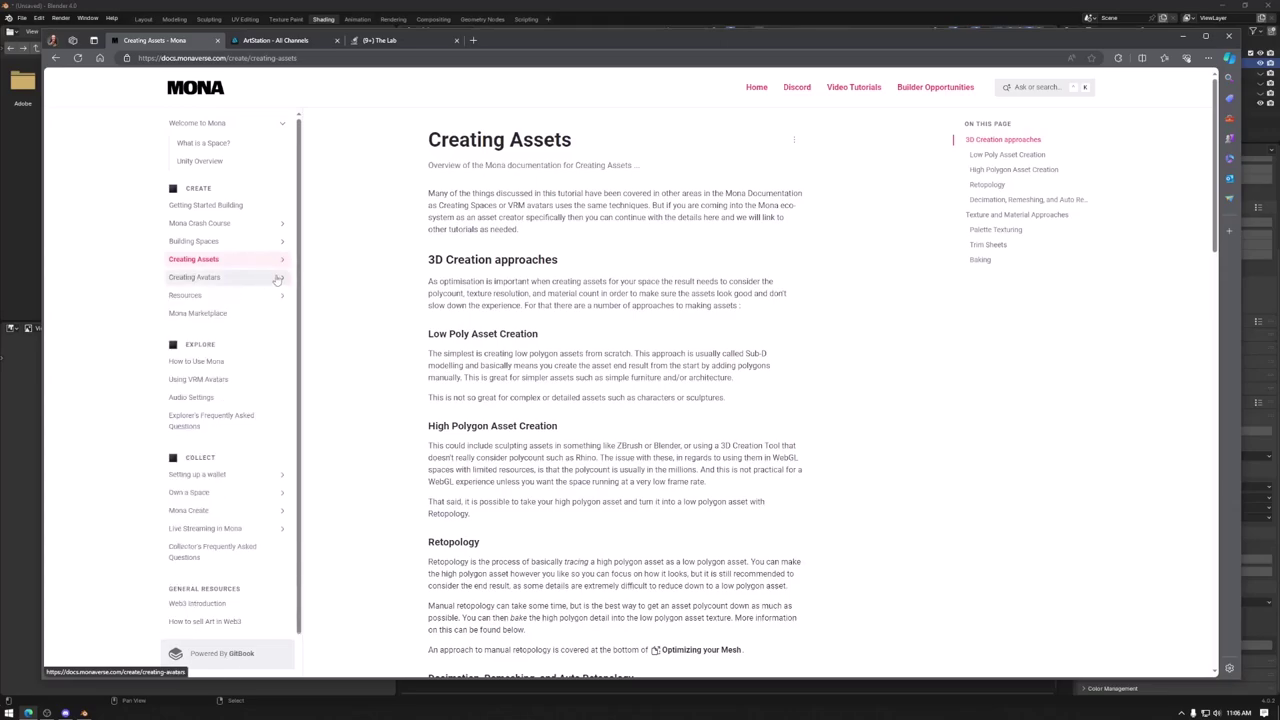
pyautogui.click(281, 279)
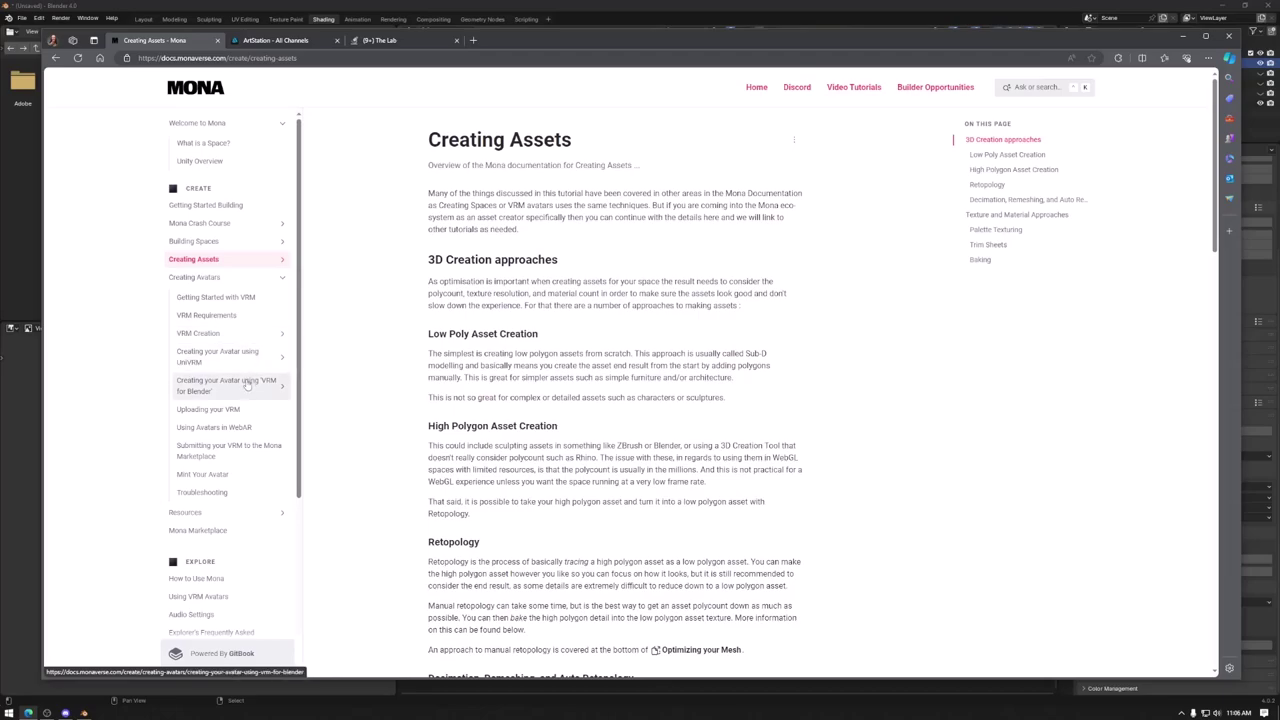
pyautogui.click(231, 514)
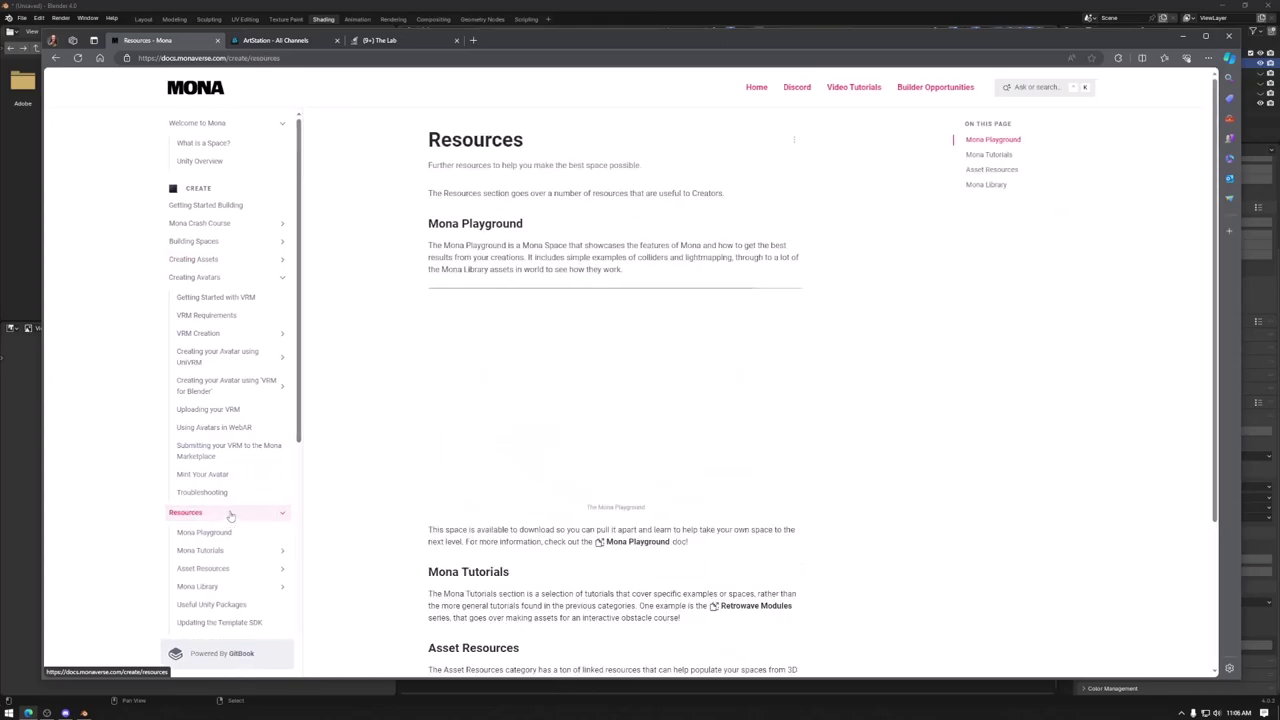
# Step: View the Getting Started with VRM and Creating Avatars pages, collapse Resources and expand the Creating Assets section
pyautogui.click(230, 299)
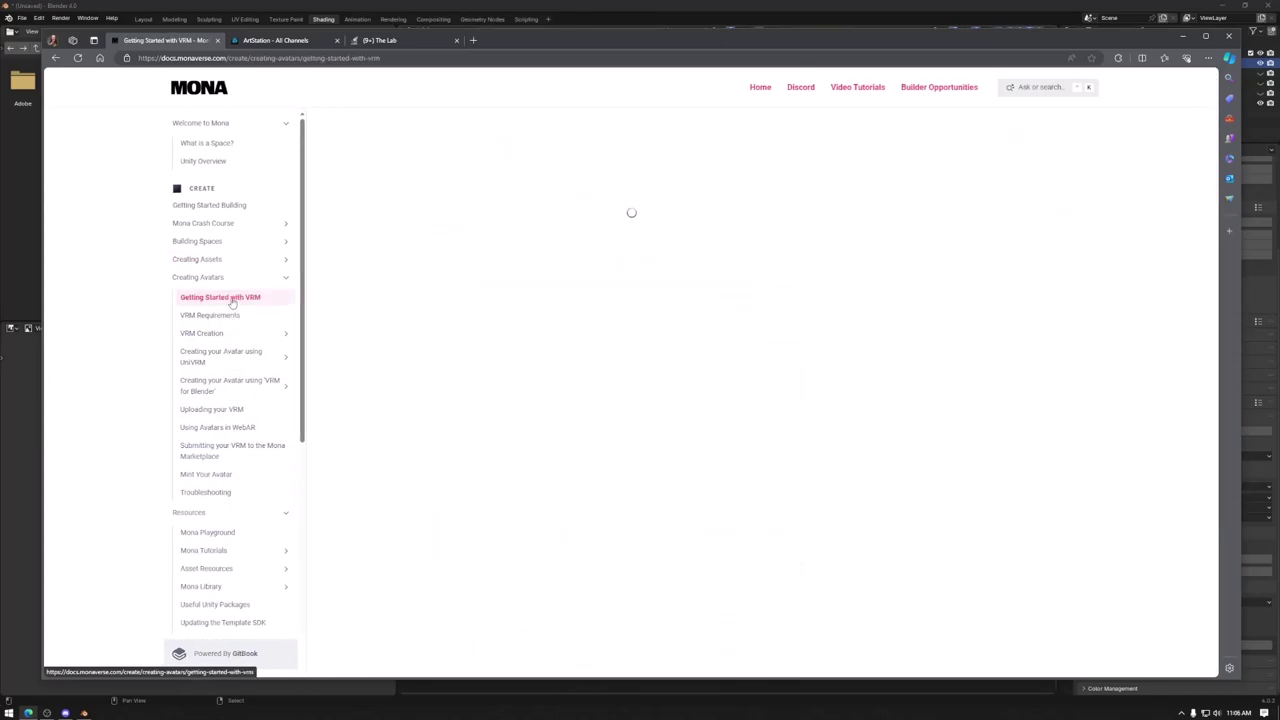
pyautogui.click(229, 277)
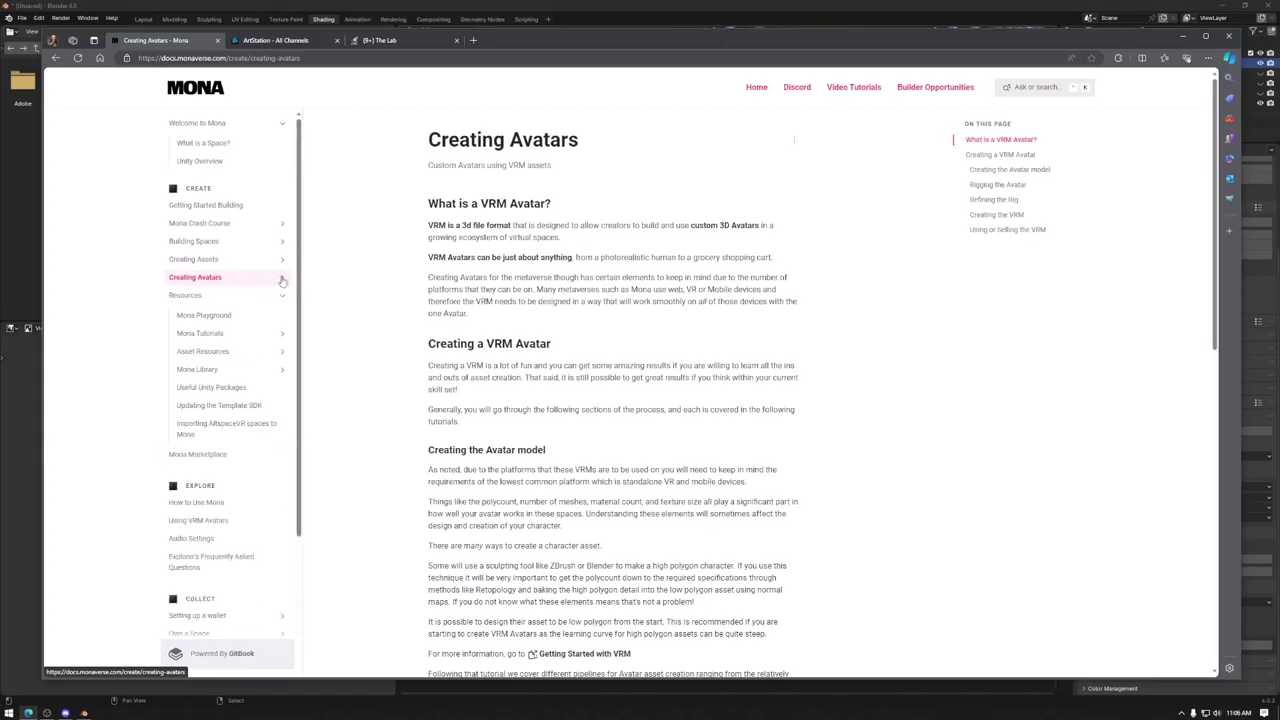
pyautogui.click(282, 295)
pyautogui.click(281, 261)
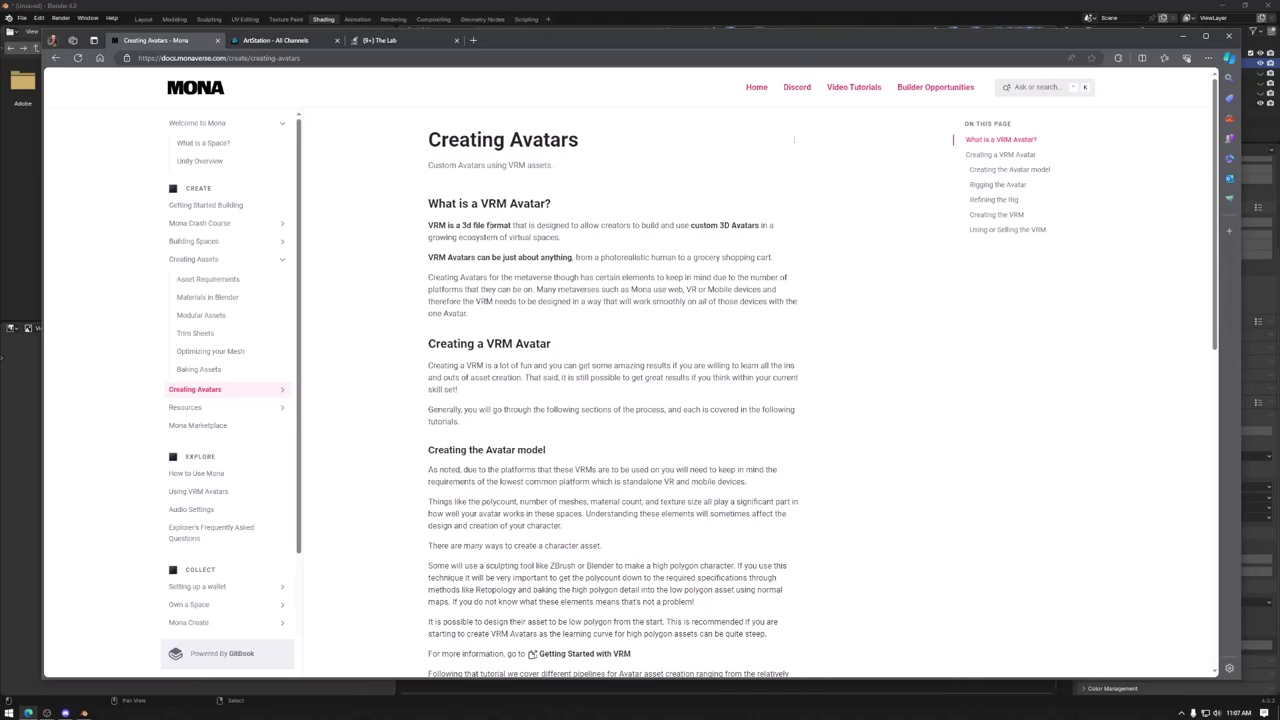
# Step: Maximize the browser window, search the web for "marmoset" and open the Marmoset website
pyautogui.doubleClick(522, 41)
pyautogui.click(230, 8)
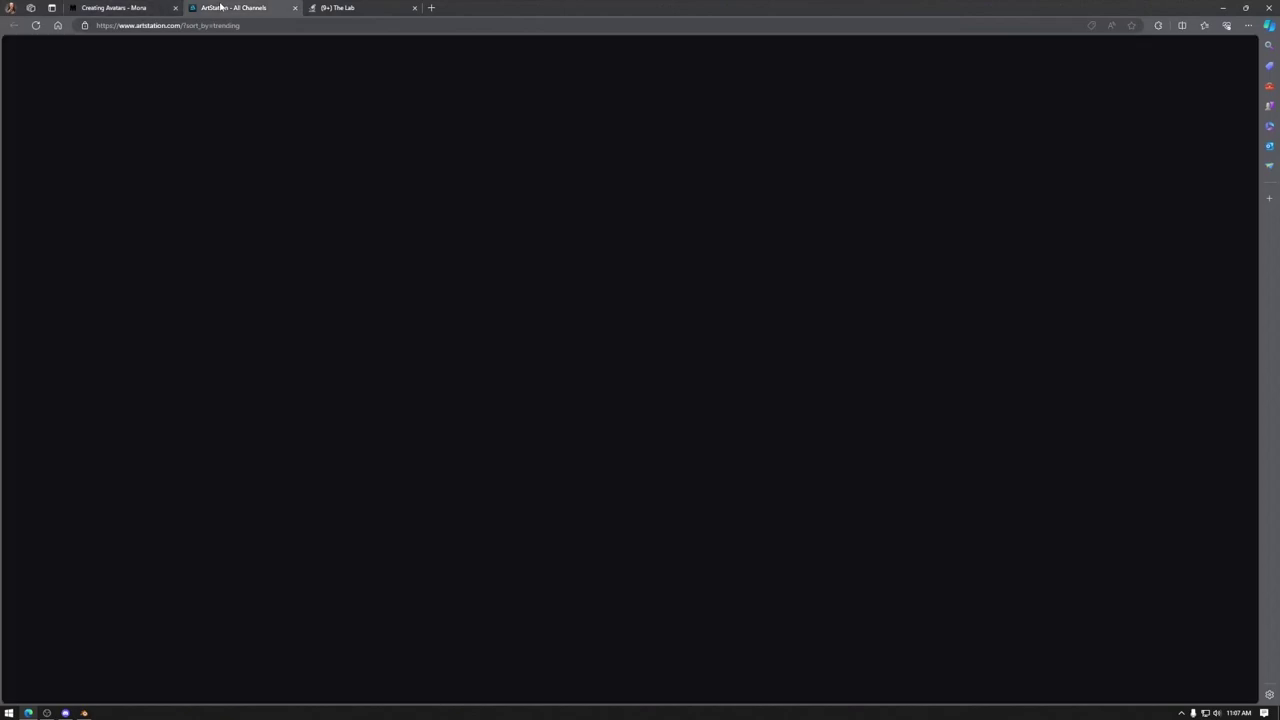
pyautogui.click(168, 25)
pyautogui.write('marmoset')
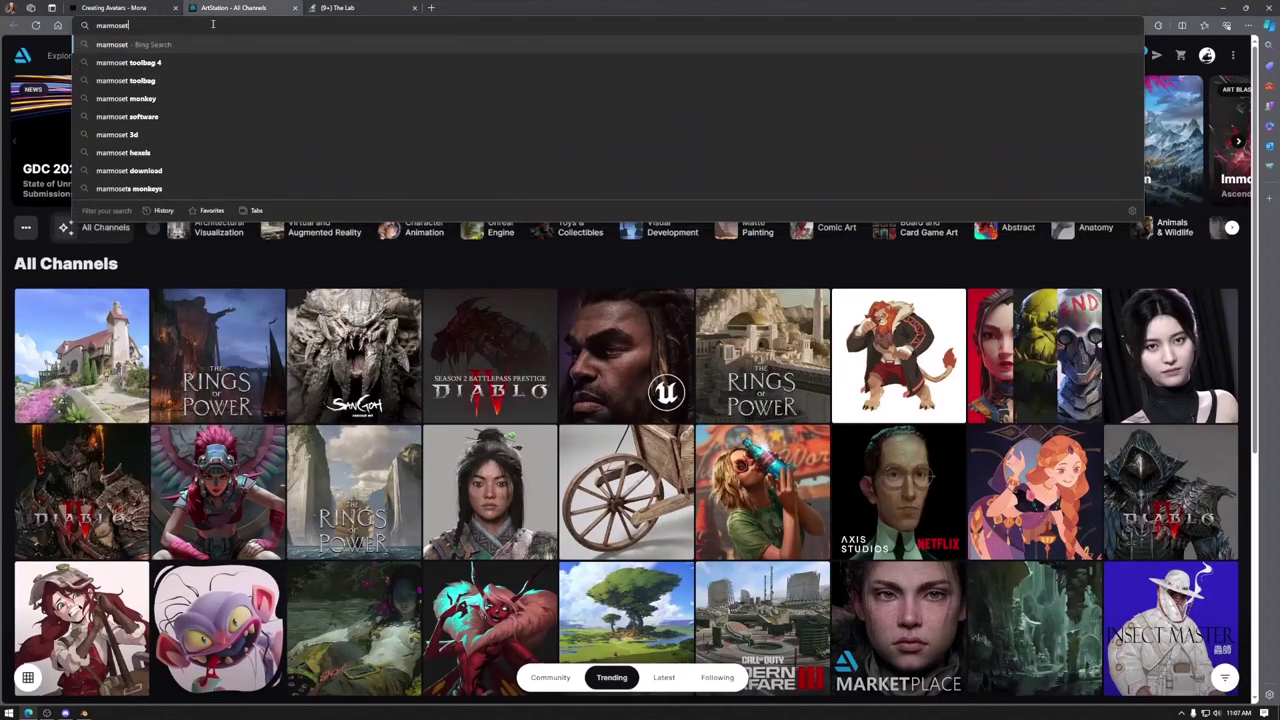
pyautogui.press('Return')
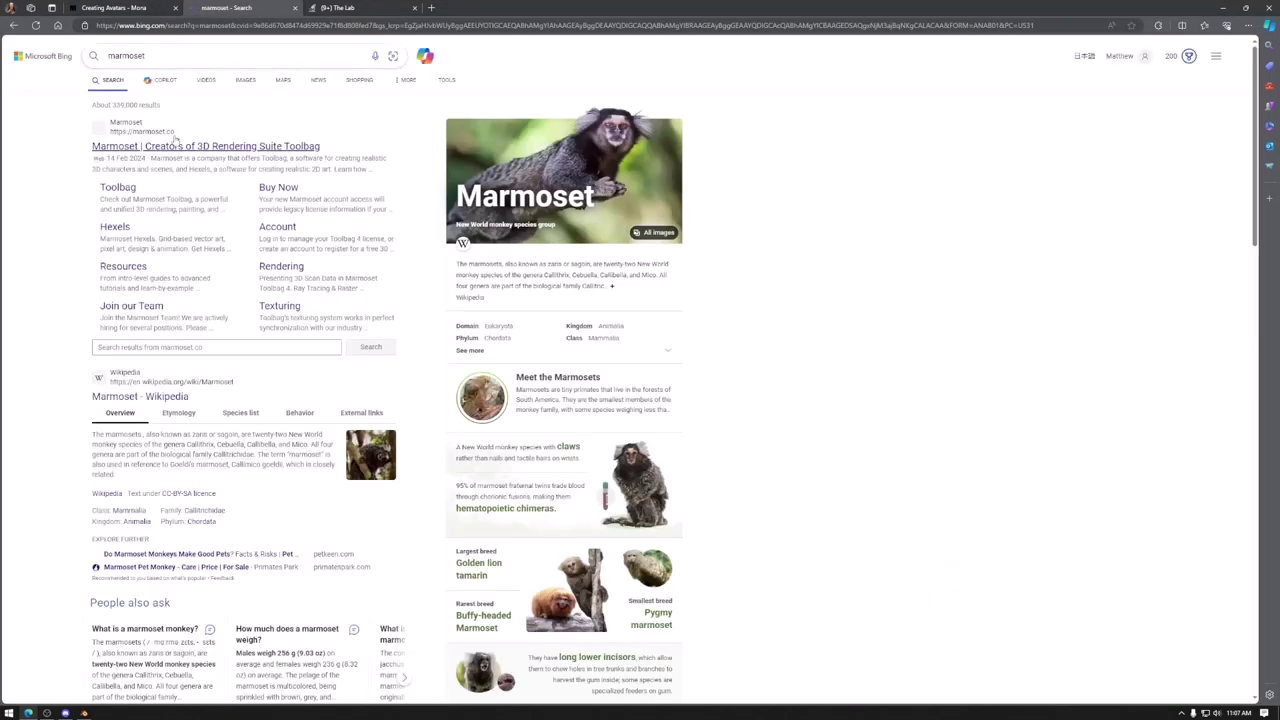
pyautogui.click(185, 148)
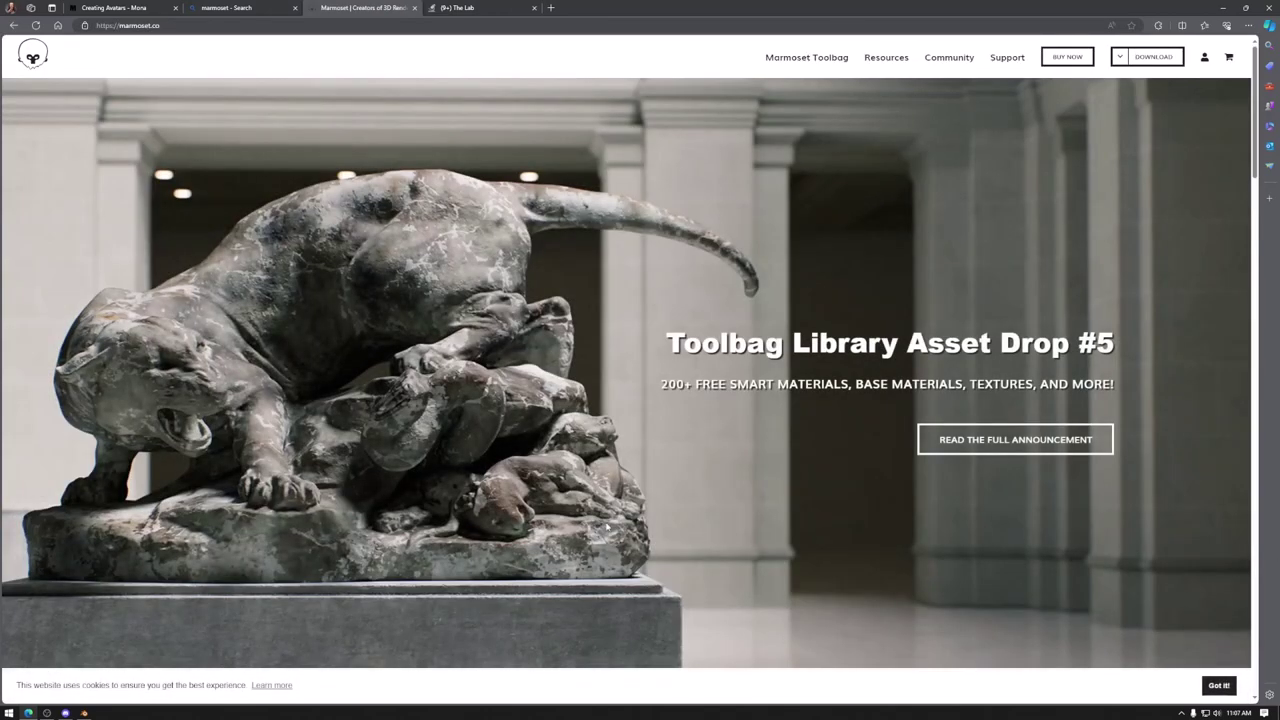
# Step: Examine the Marmoset homepage from the Toolbag 4 introduction through the recent articles to the download section
pyautogui.scroll(-8, 606, 526)
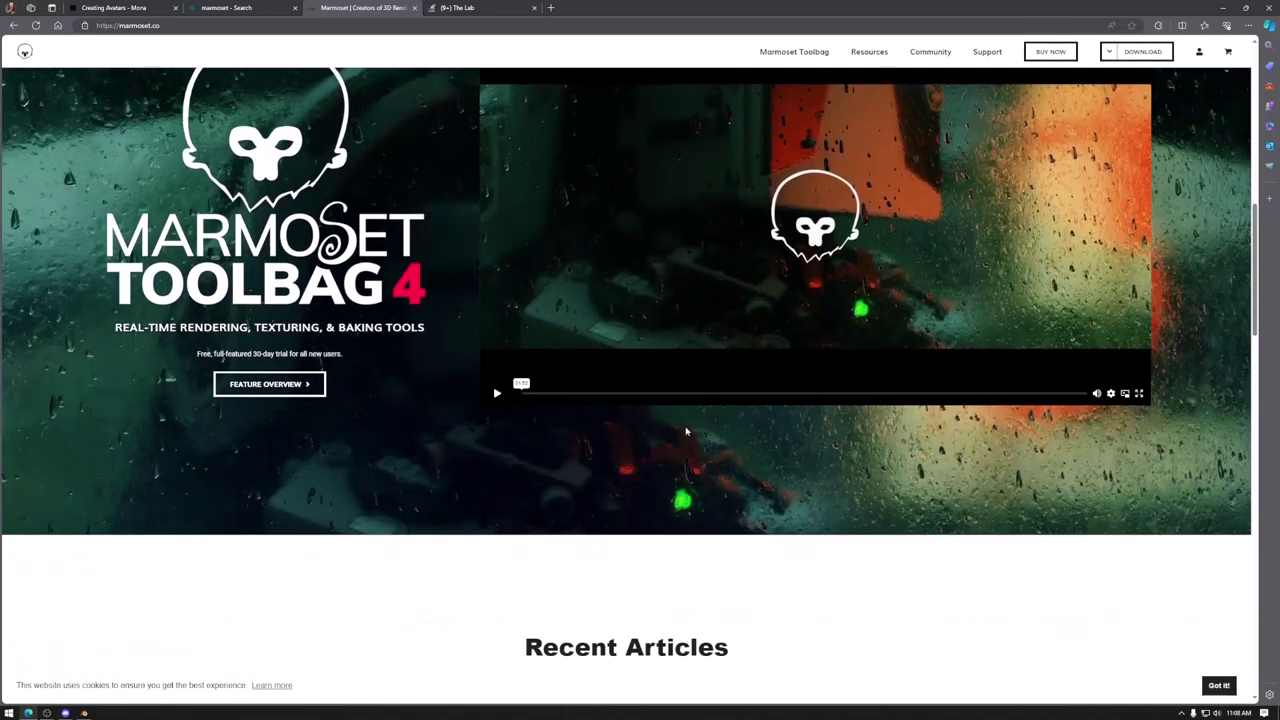
pyautogui.scroll(-4, 686, 431)
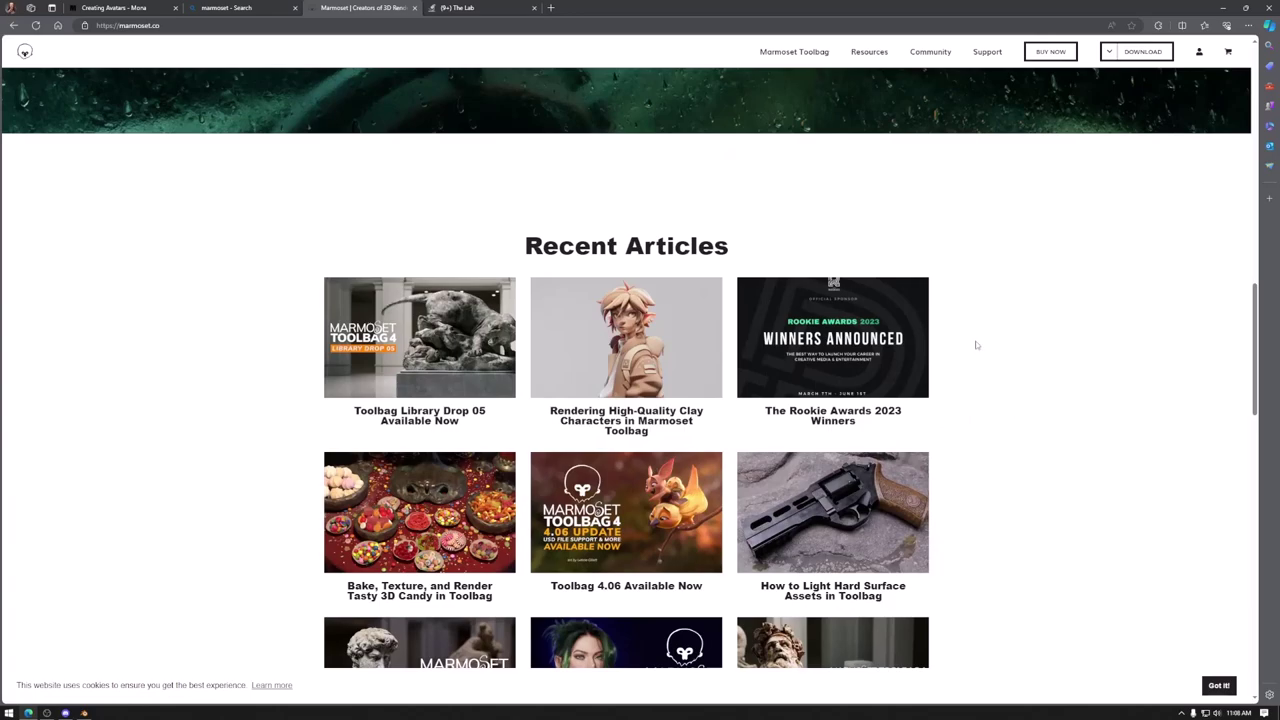
pyautogui.scroll(-4, 974, 343)
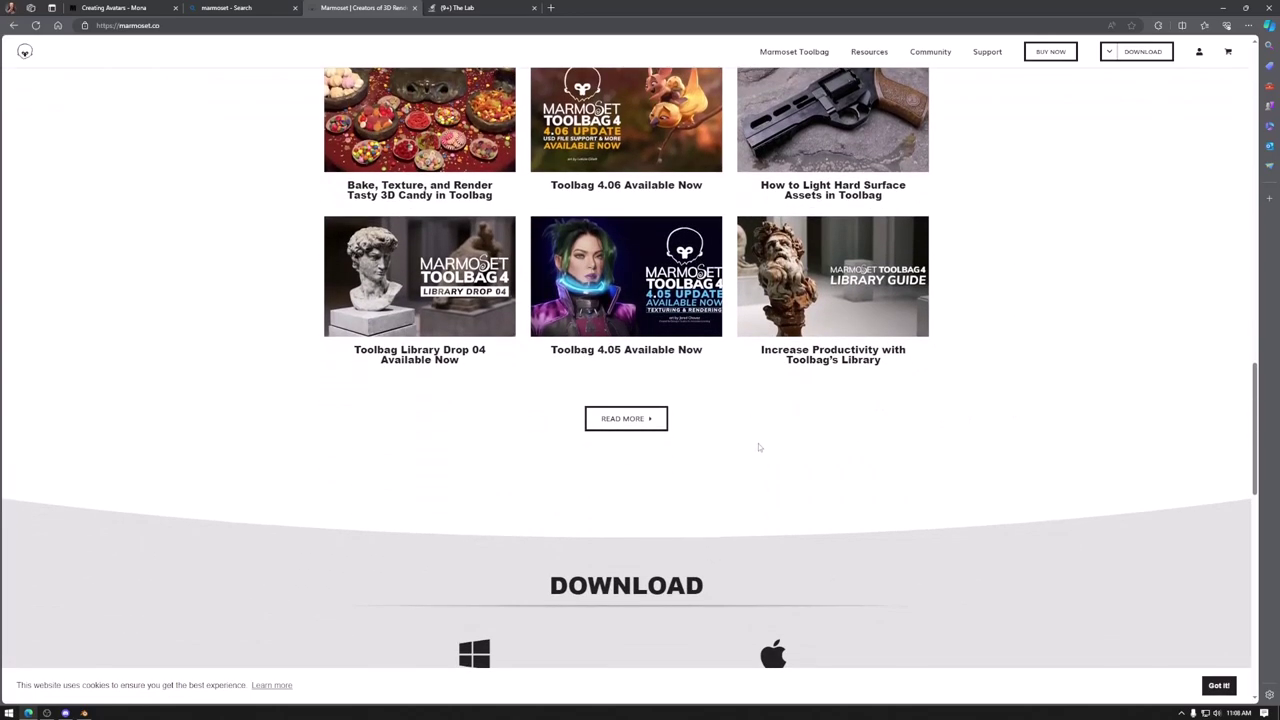
pyautogui.scroll(4, 757, 450)
pyautogui.scroll(5, 753, 445)
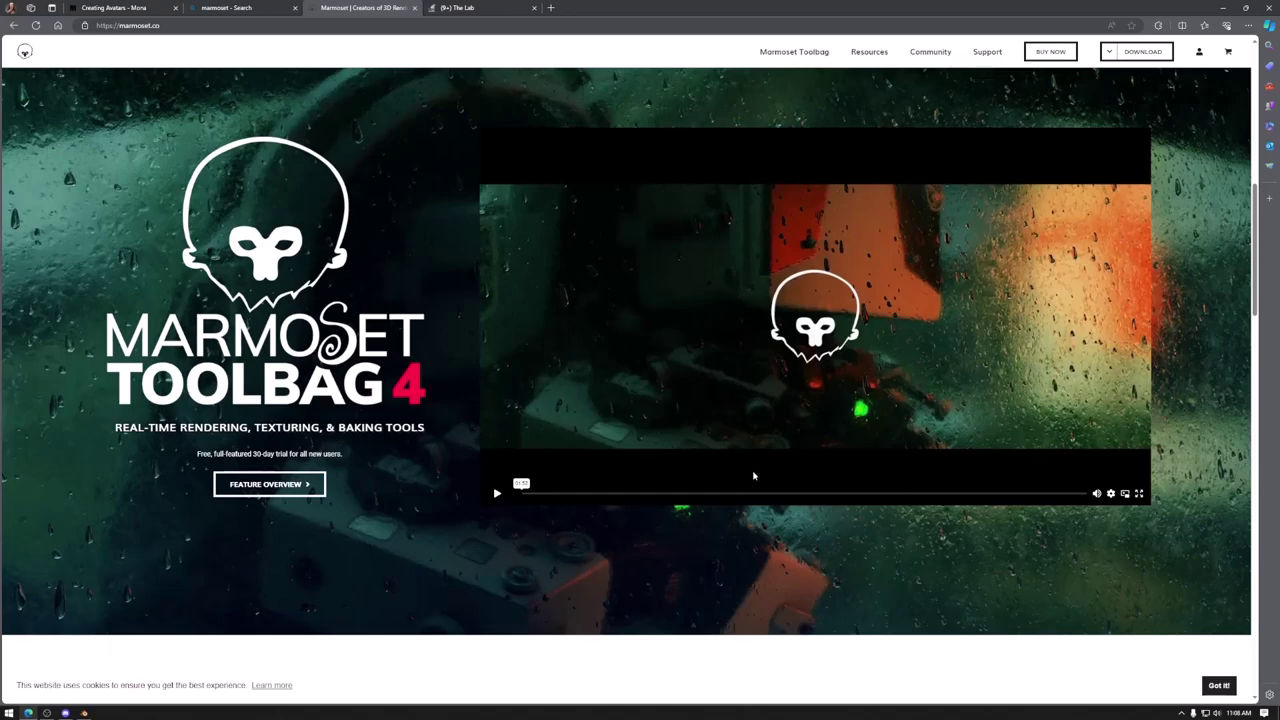
pyautogui.scroll(-3, 722, 480)
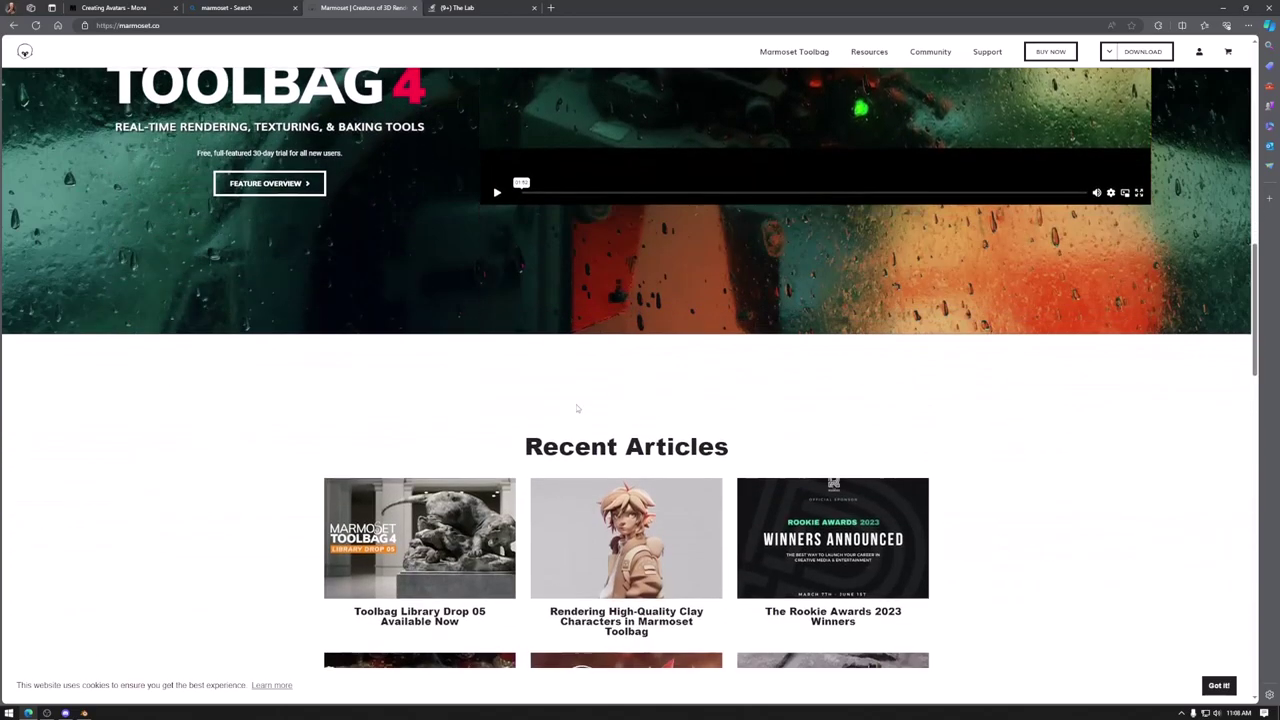
pyautogui.scroll(3, 576, 404)
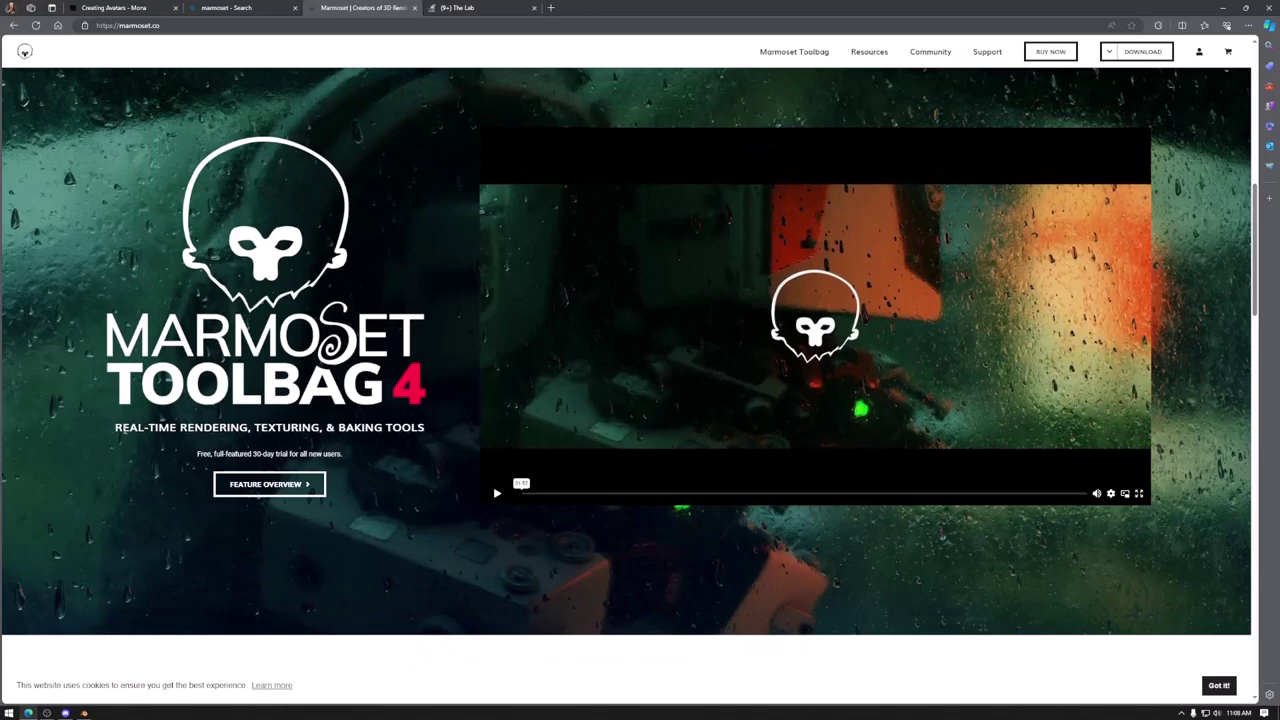
pyautogui.moveTo(115, 427); pyautogui.dragTo(327, 427)
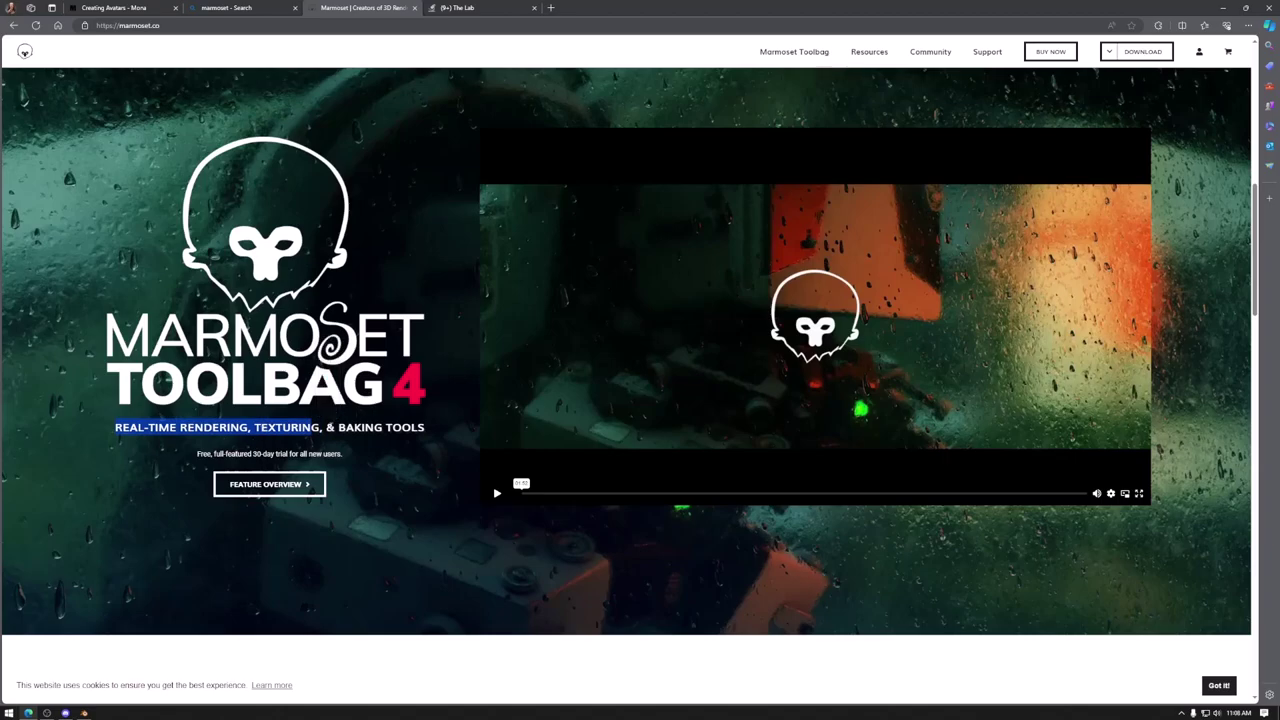
pyautogui.click(368, 427)
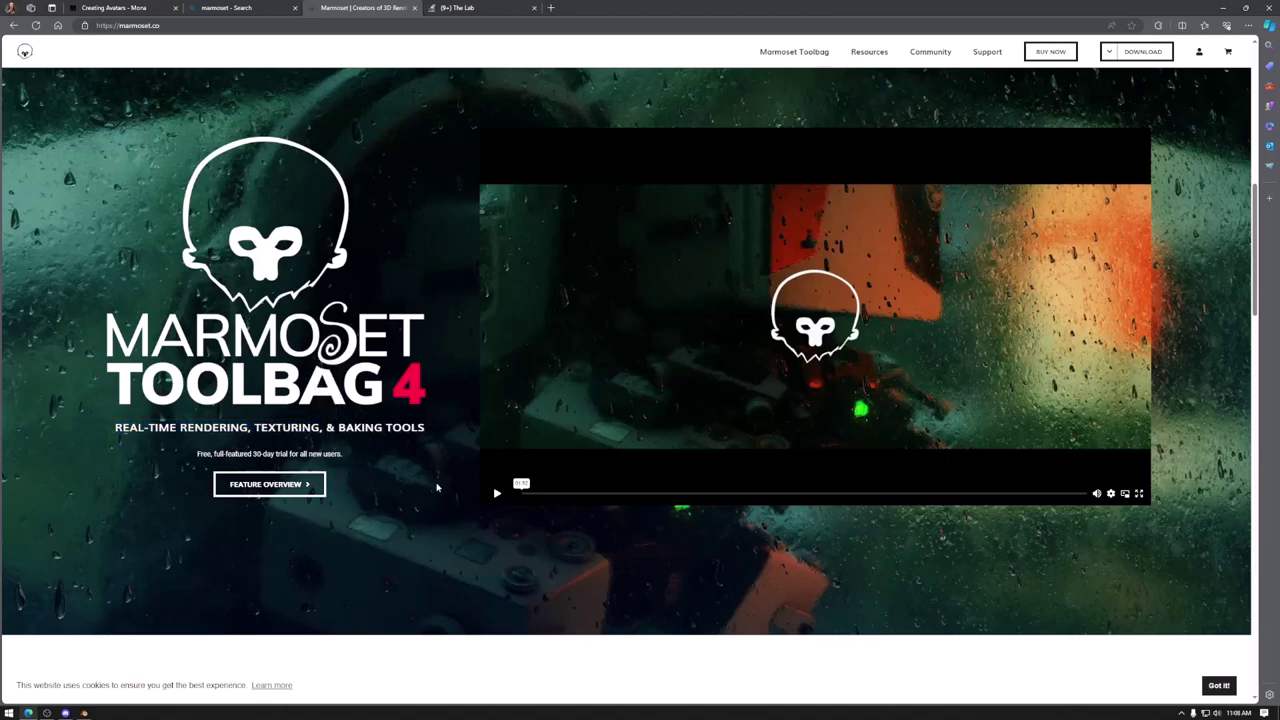
pyautogui.scroll(-8, 437, 487)
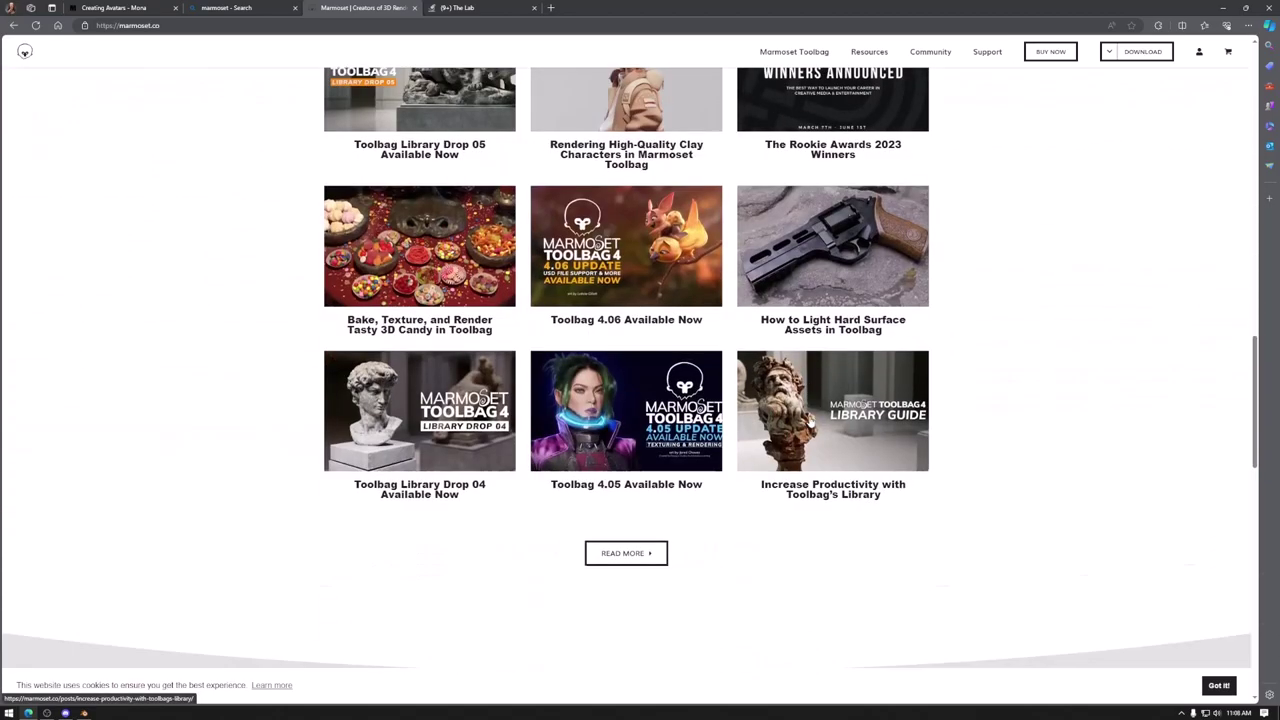
pyautogui.scroll(-5, 760, 438)
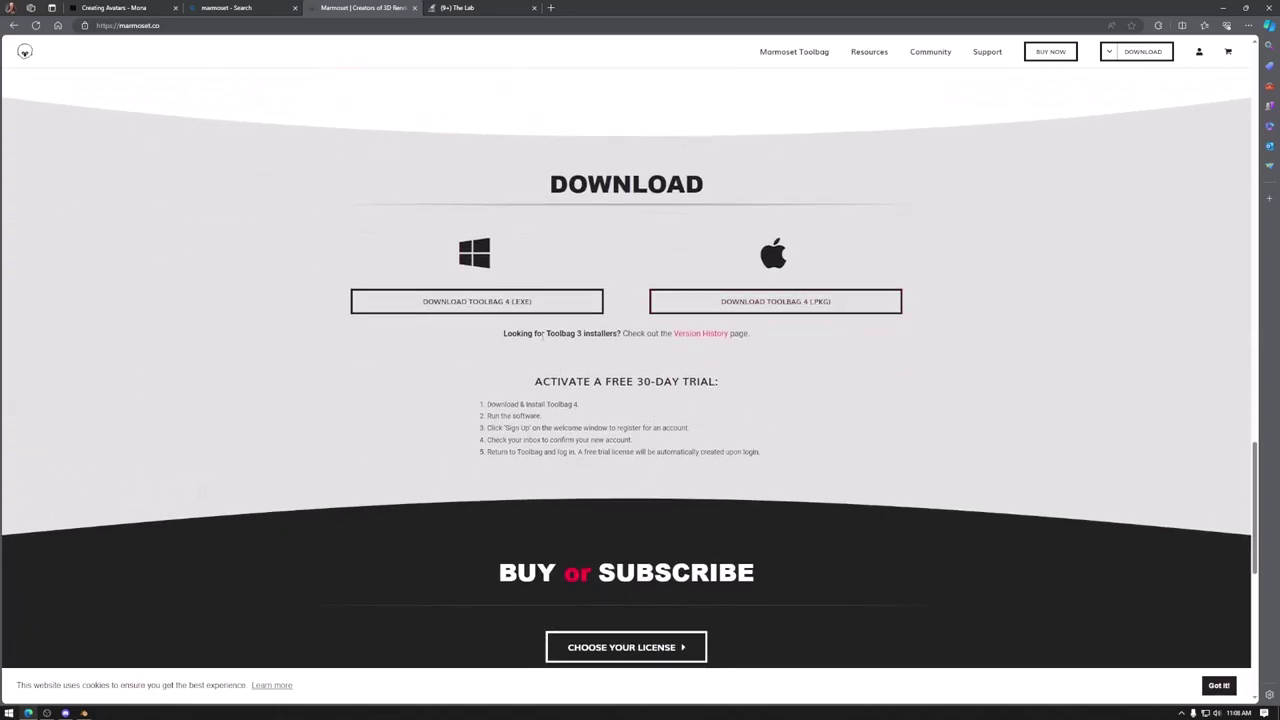
# Step: Open the Marmoset Toolbag 4 shop and compare the Individual, Studio and Academic license options
pyautogui.moveTo(826, 55)
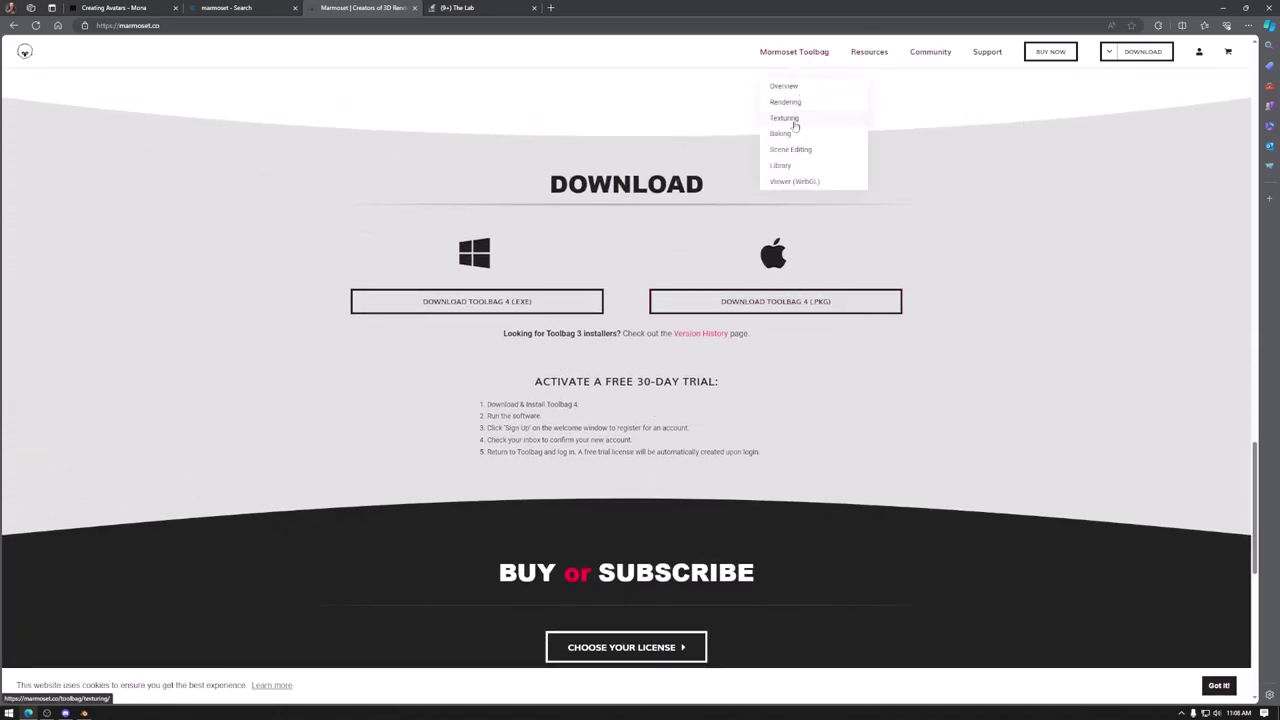
pyautogui.click(1057, 55)
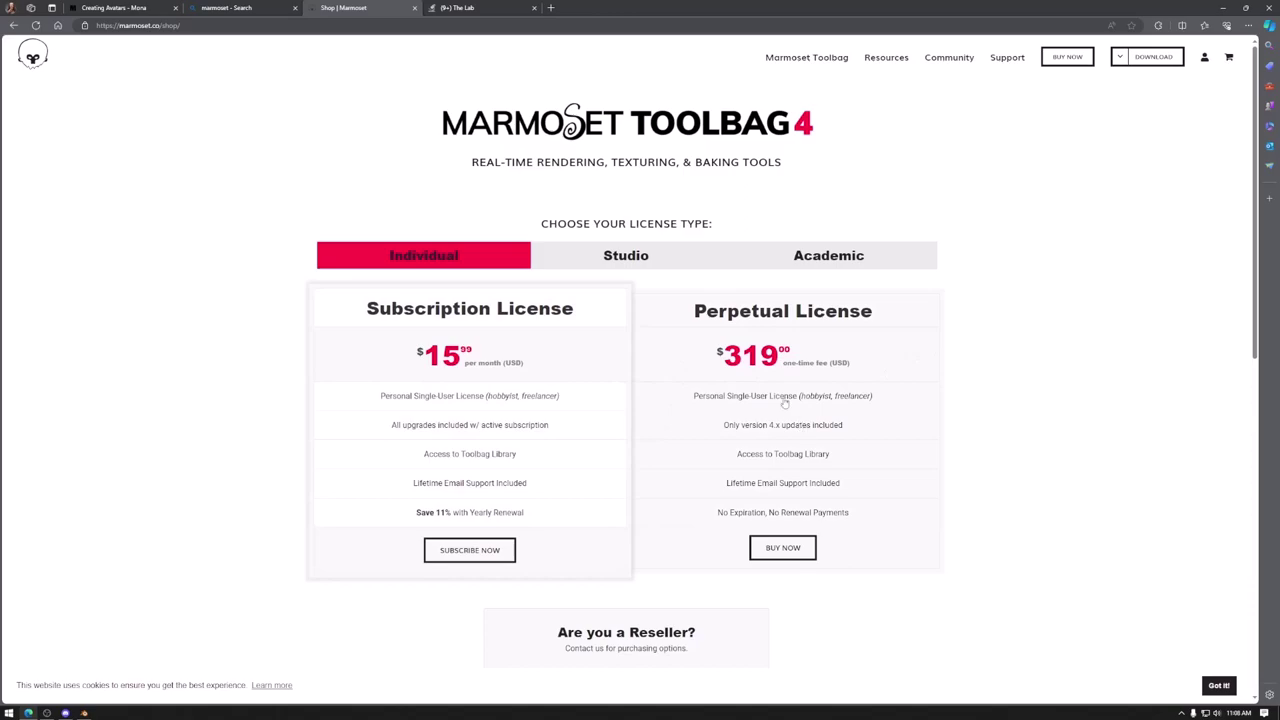
pyautogui.click(630, 255)
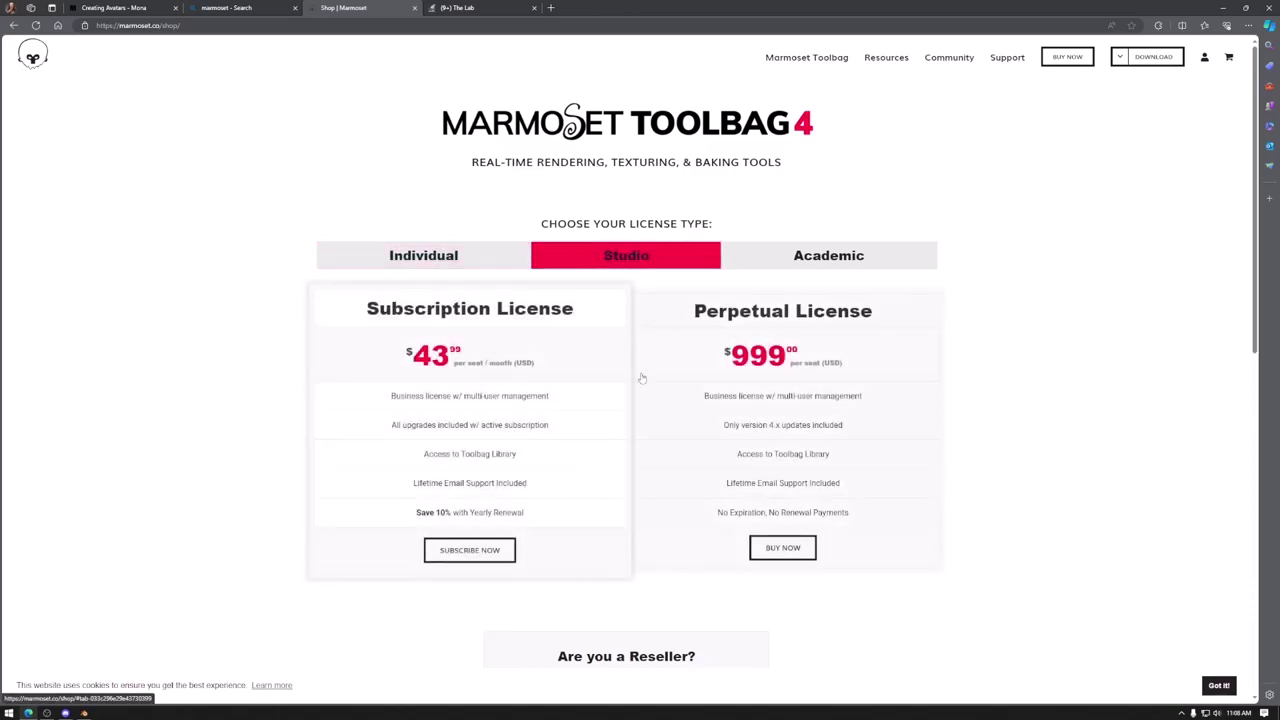
pyautogui.click(802, 254)
pyautogui.click(459, 256)
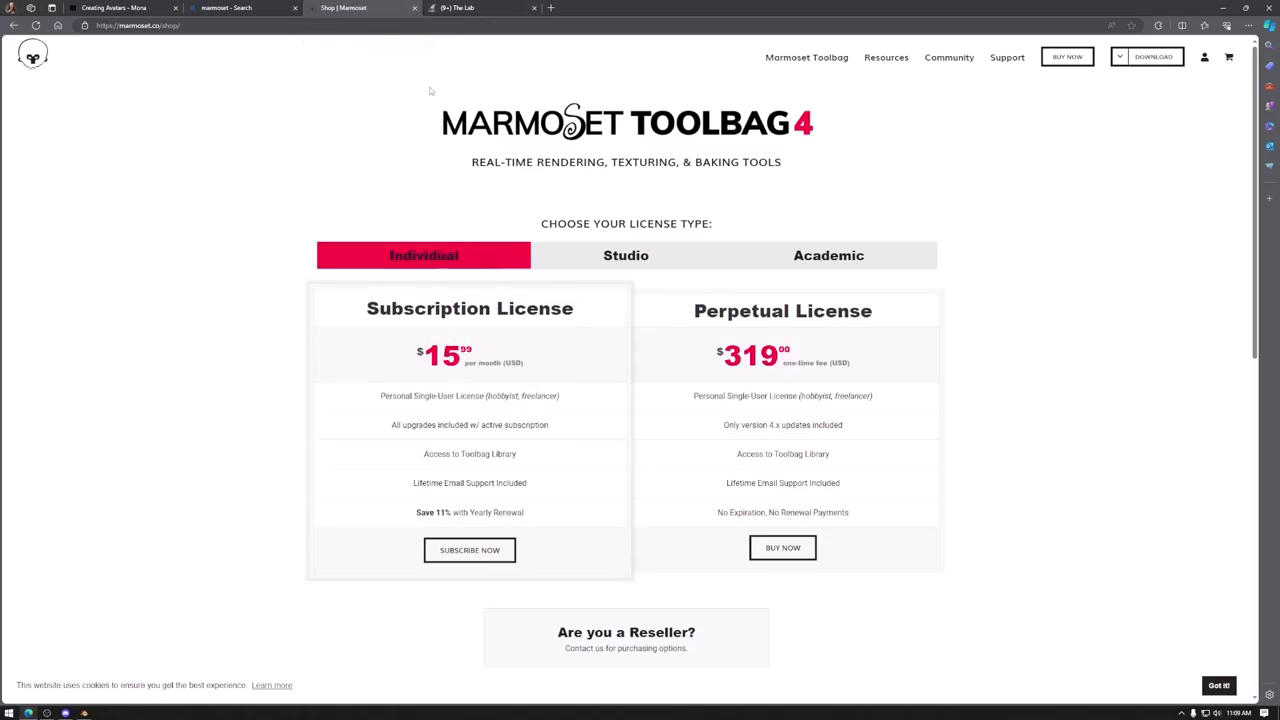
# Step: Close the Marmoset shop and search tabs and minimize the browser to return to Blender
pyautogui.click(414, 7)
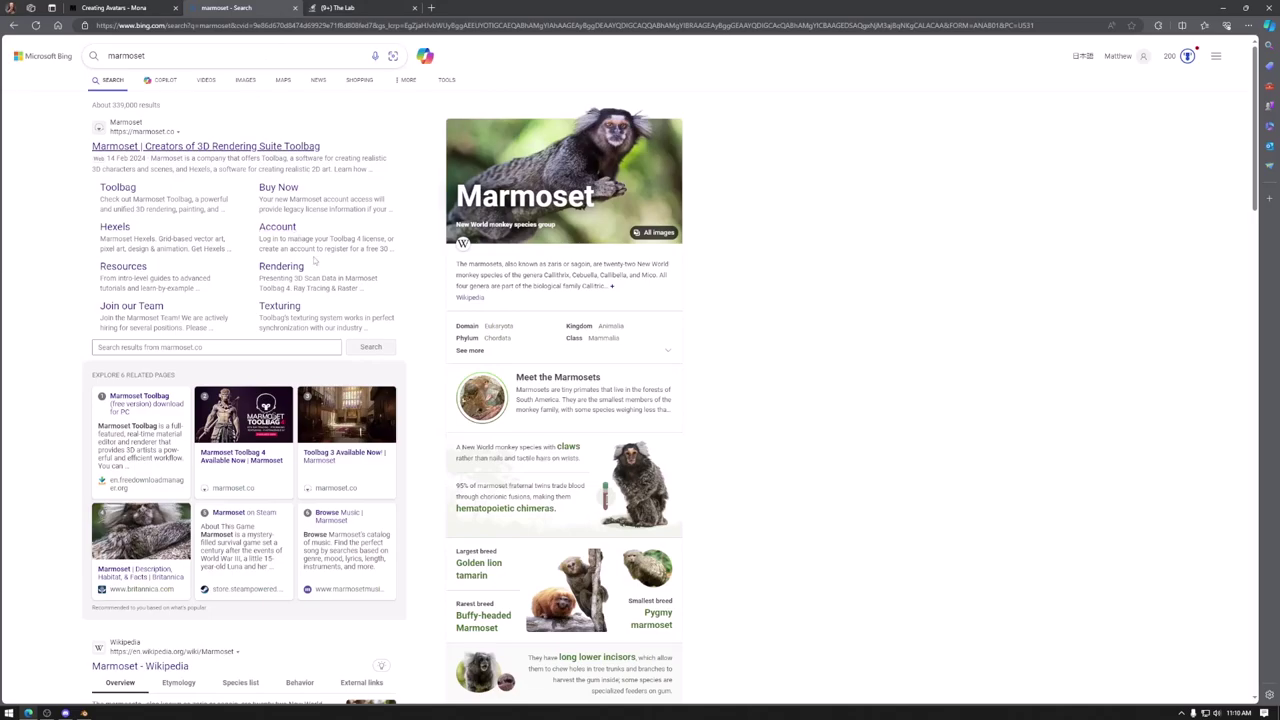
pyautogui.scroll(-2, 344, 285)
pyautogui.scroll(2, 318, 316)
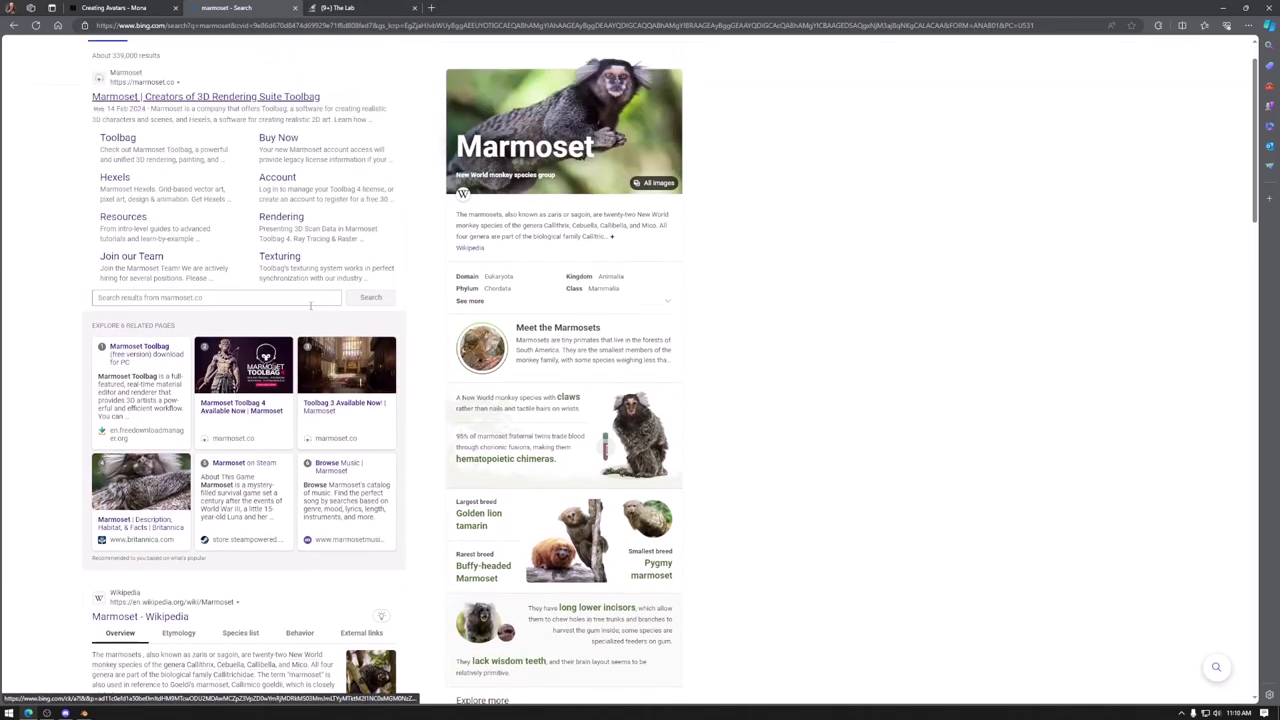
pyautogui.click(295, 8)
pyautogui.click(295, 8)
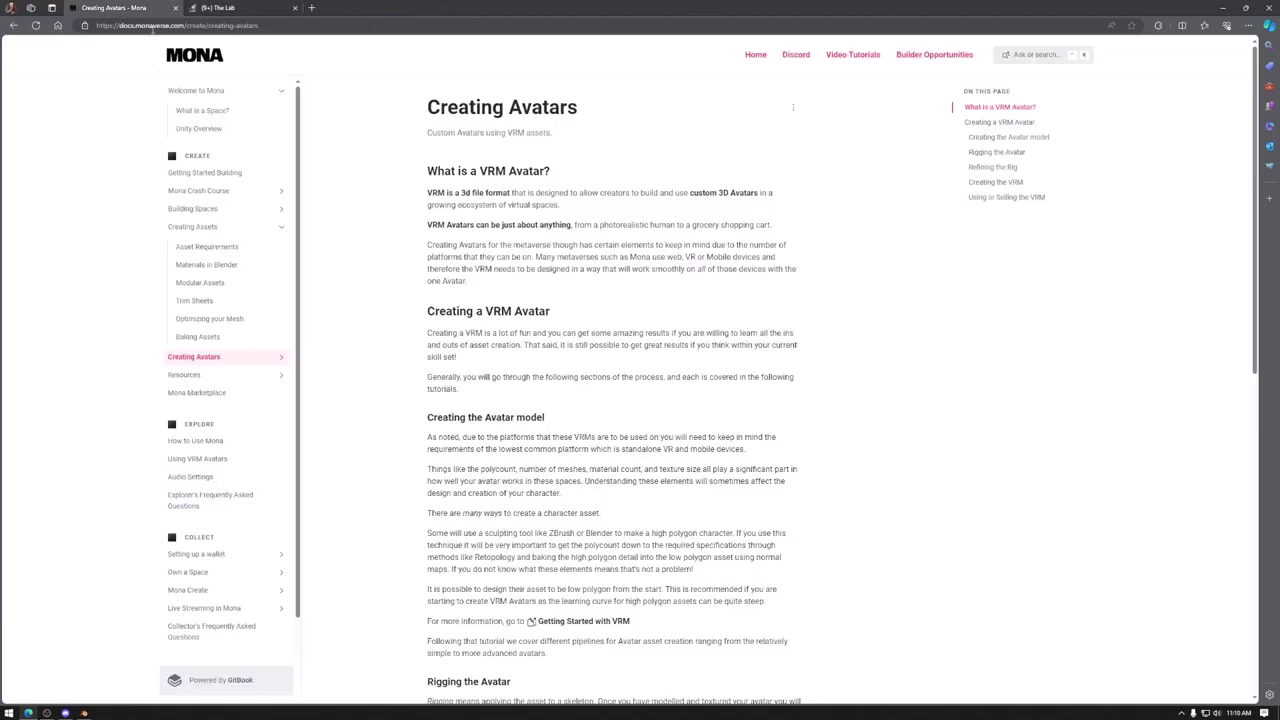
pyautogui.click(1223, 8)
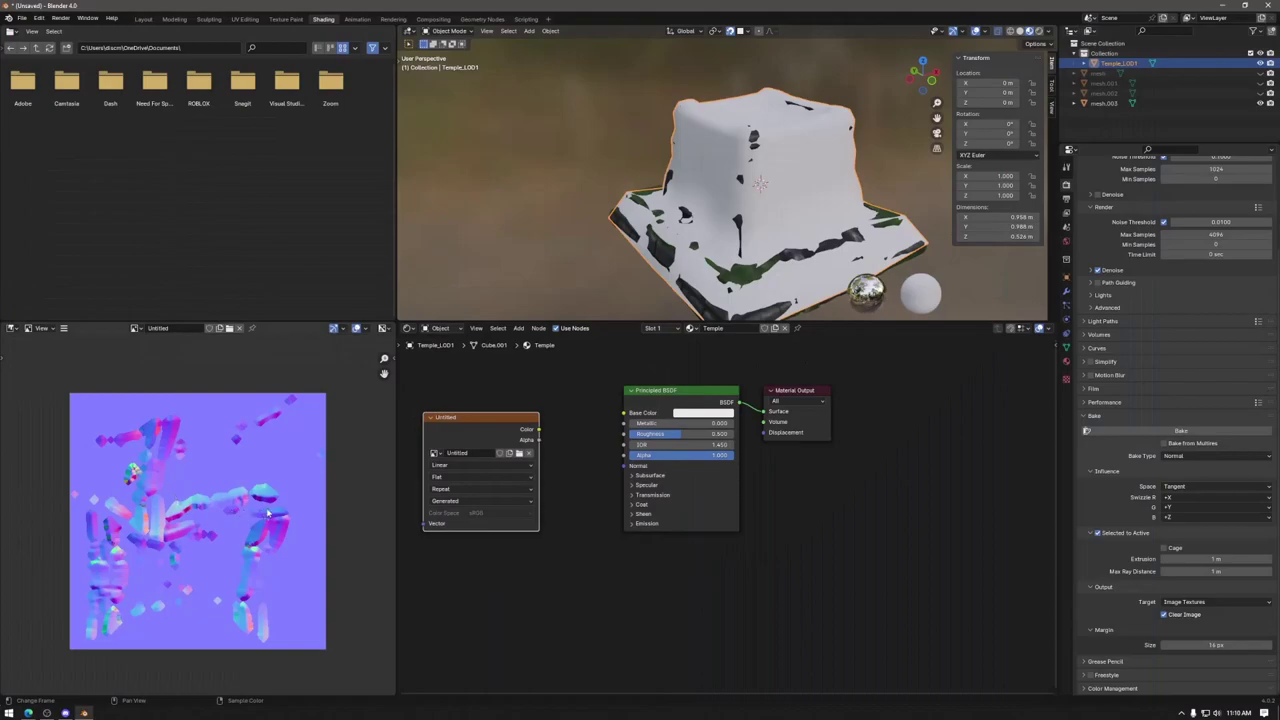
# Step: Set the bake type to Combined, try to bake, and select mesh.003 together with Temple_LOD1 as the active object
pyautogui.moveTo(812, 322); pyautogui.dragTo(812, 427)
pyautogui.moveTo(793, 298); pyautogui.dragTo(740, 292, button='middle')
pyautogui.scroll(3, 740, 292)
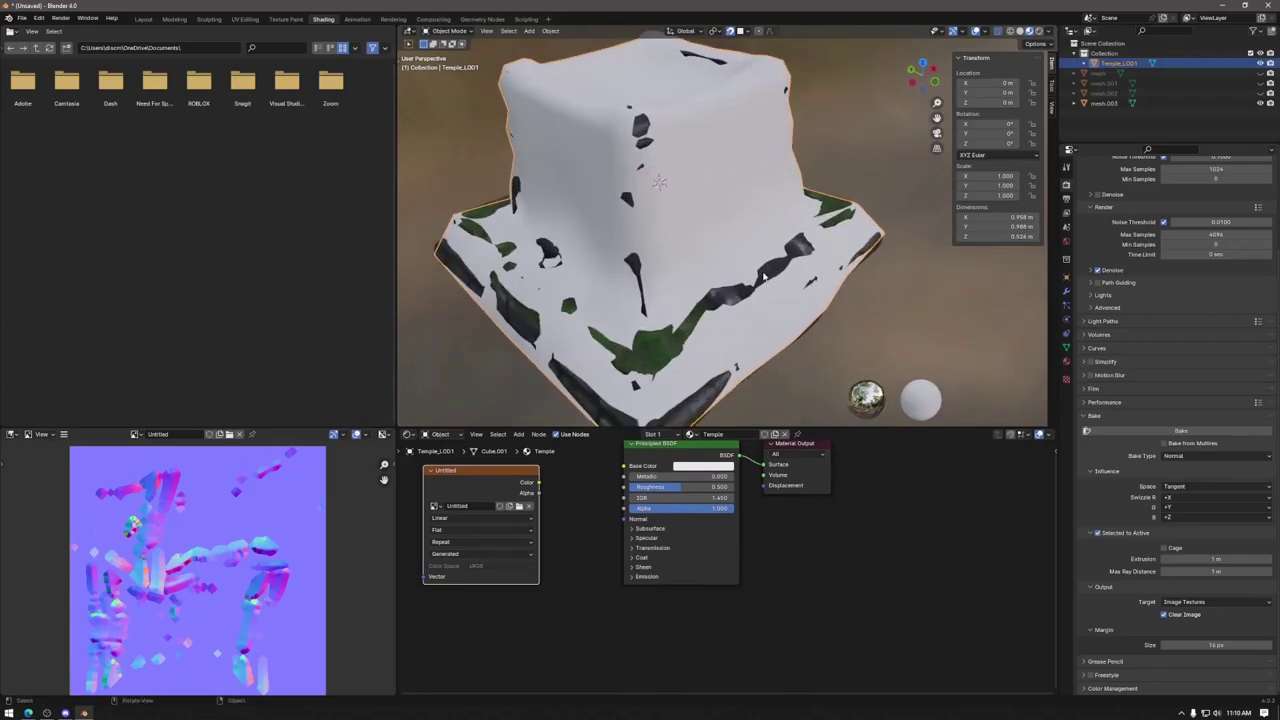
pyautogui.click(1212, 456)
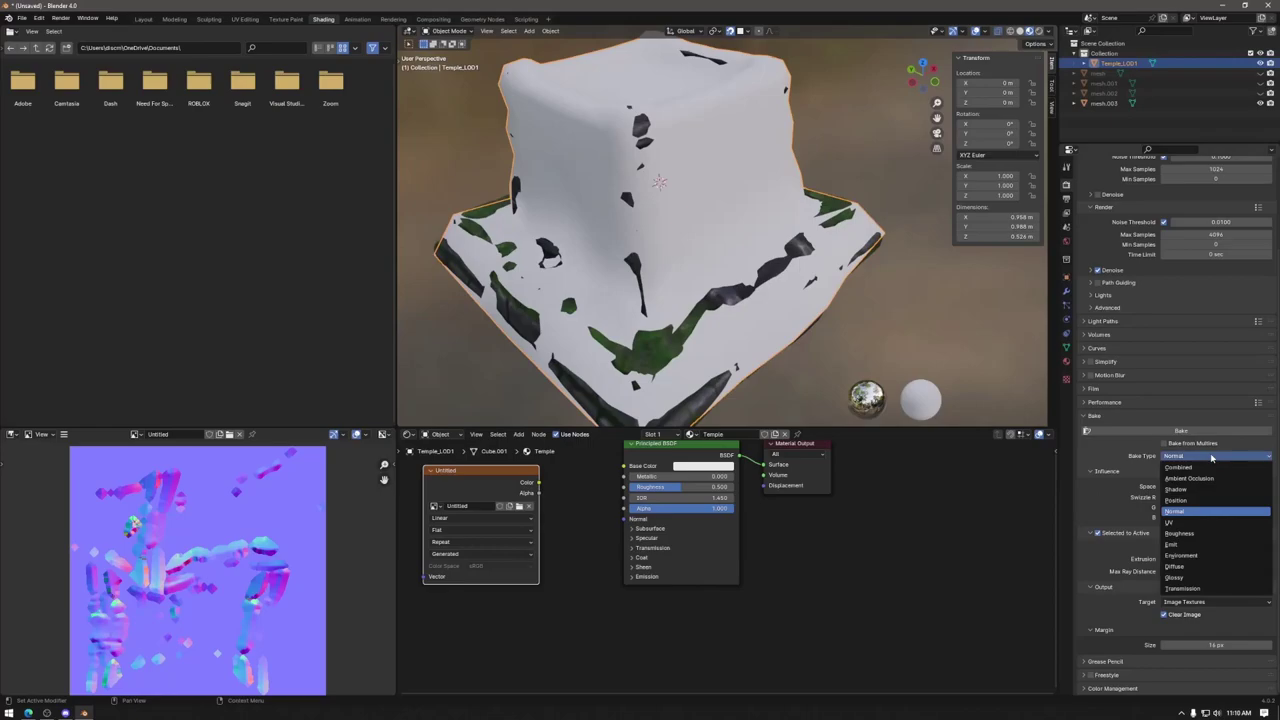
pyautogui.click(1180, 467)
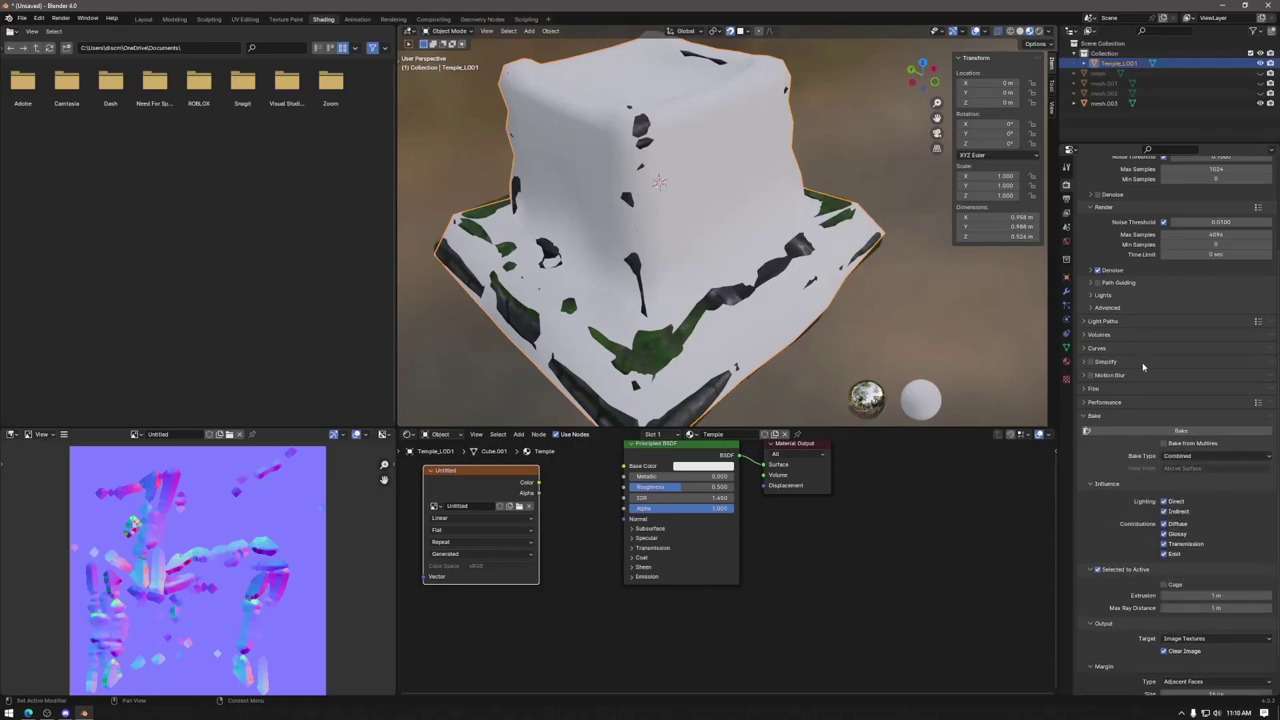
pyautogui.click(1186, 432)
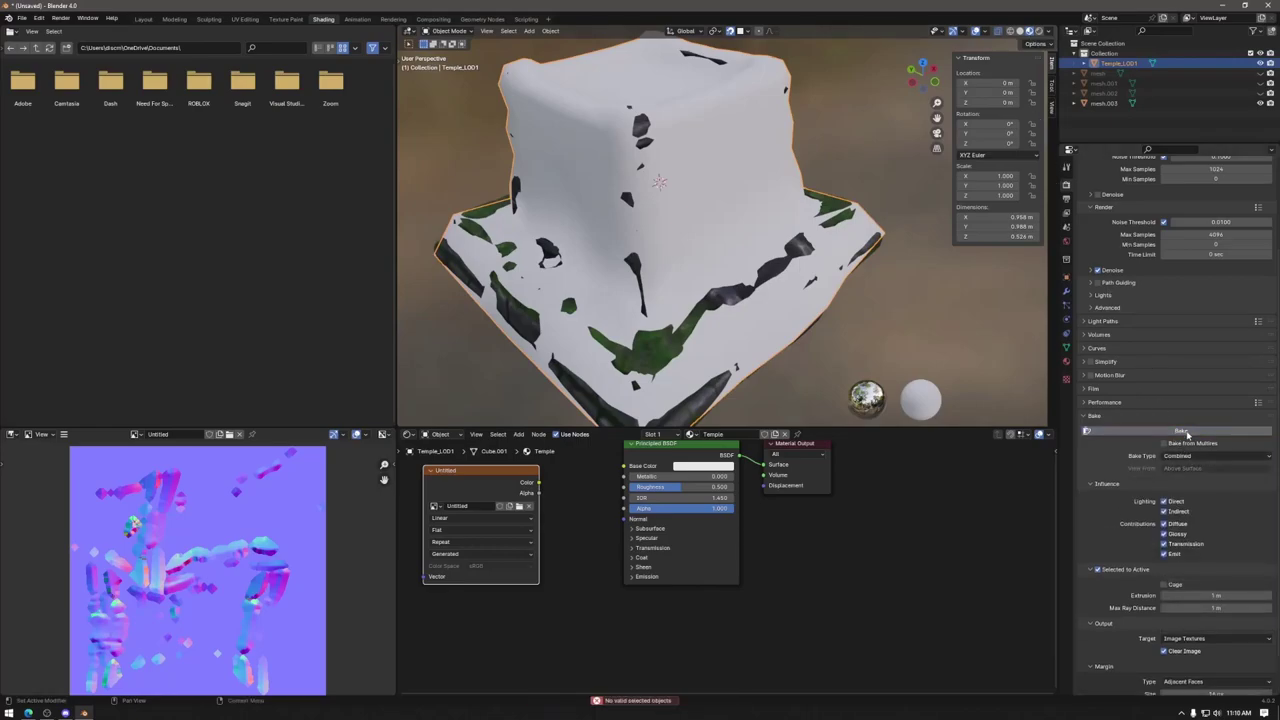
pyautogui.click(844, 202)
pyautogui.keyDown('ctrl'); pyautogui.click(1118, 63); pyautogui.keyUp('ctrl')
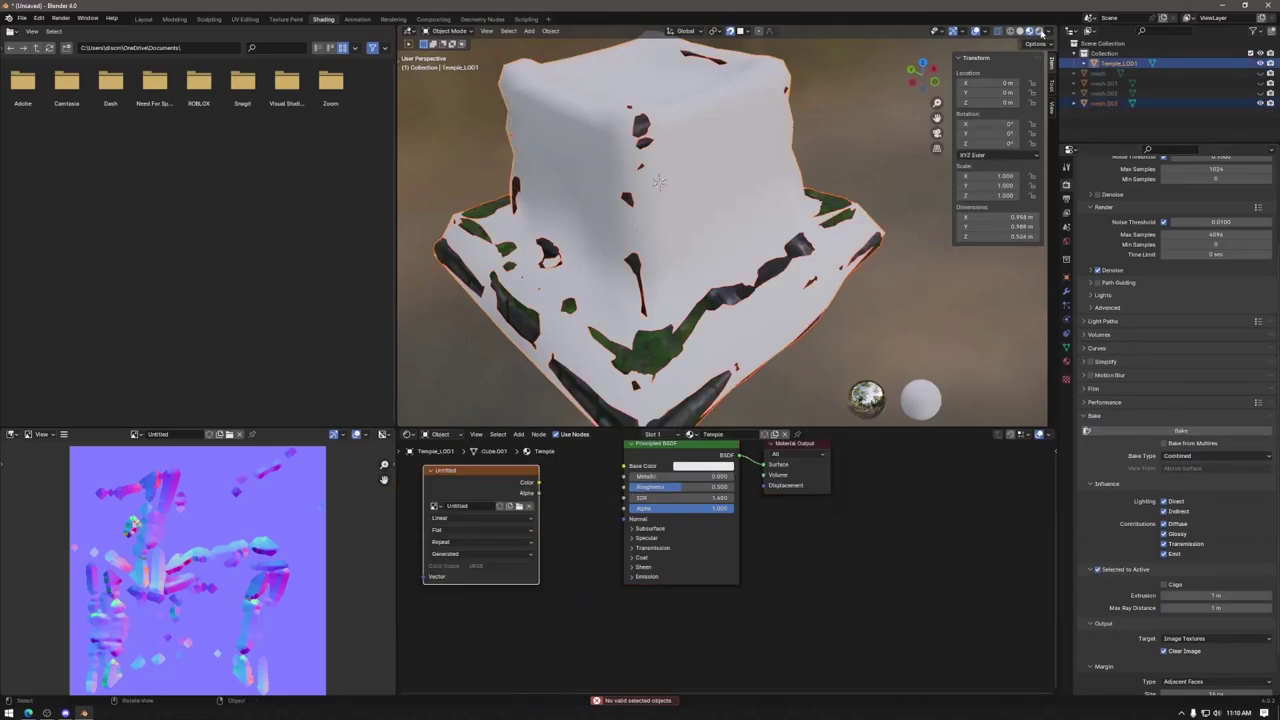
# Step: Switch the viewport to rendered shading and add a Sun light to the scene
pyautogui.click(1040, 31)
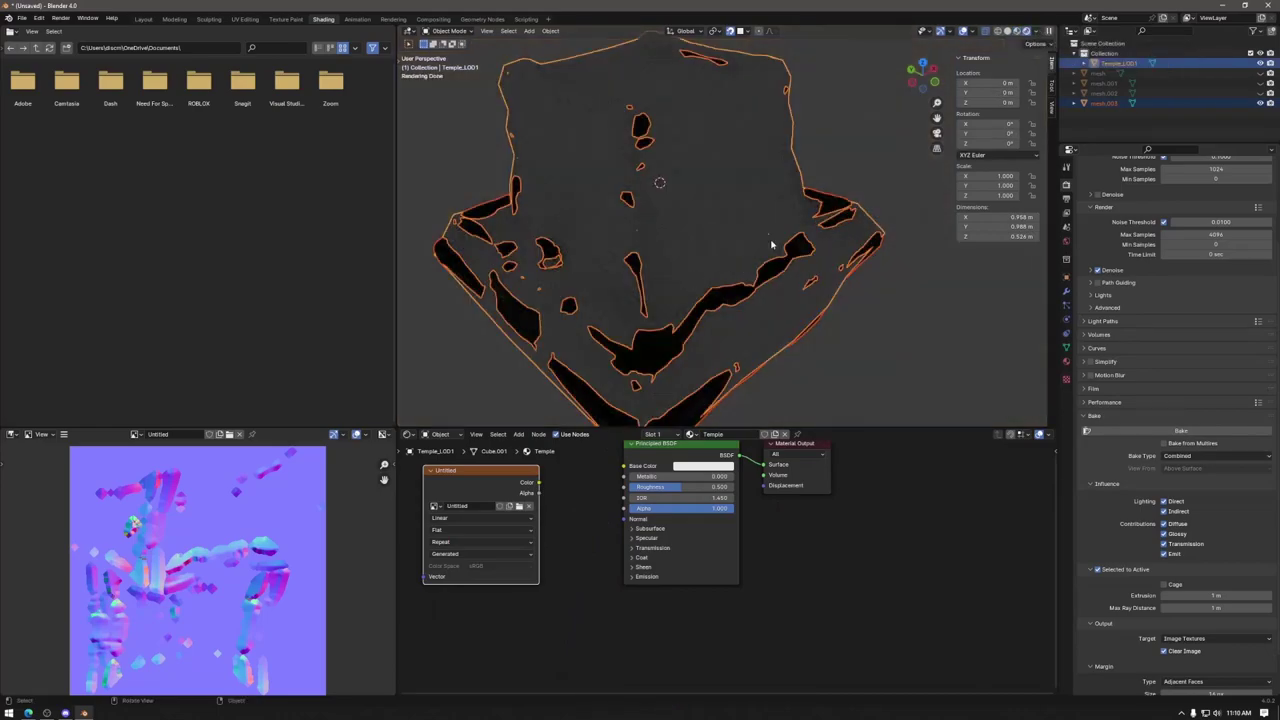
pyautogui.scroll(-4, 752, 248)
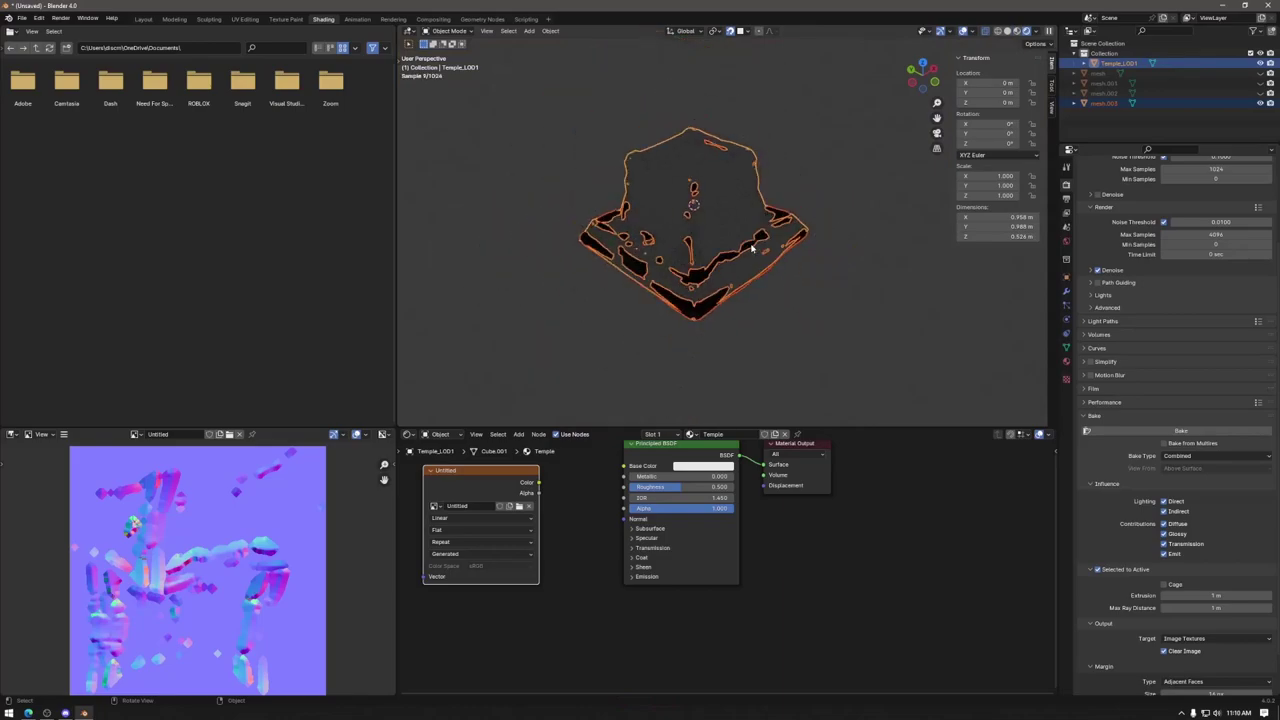
pyautogui.click(529, 31)
pyautogui.moveTo(540, 44)
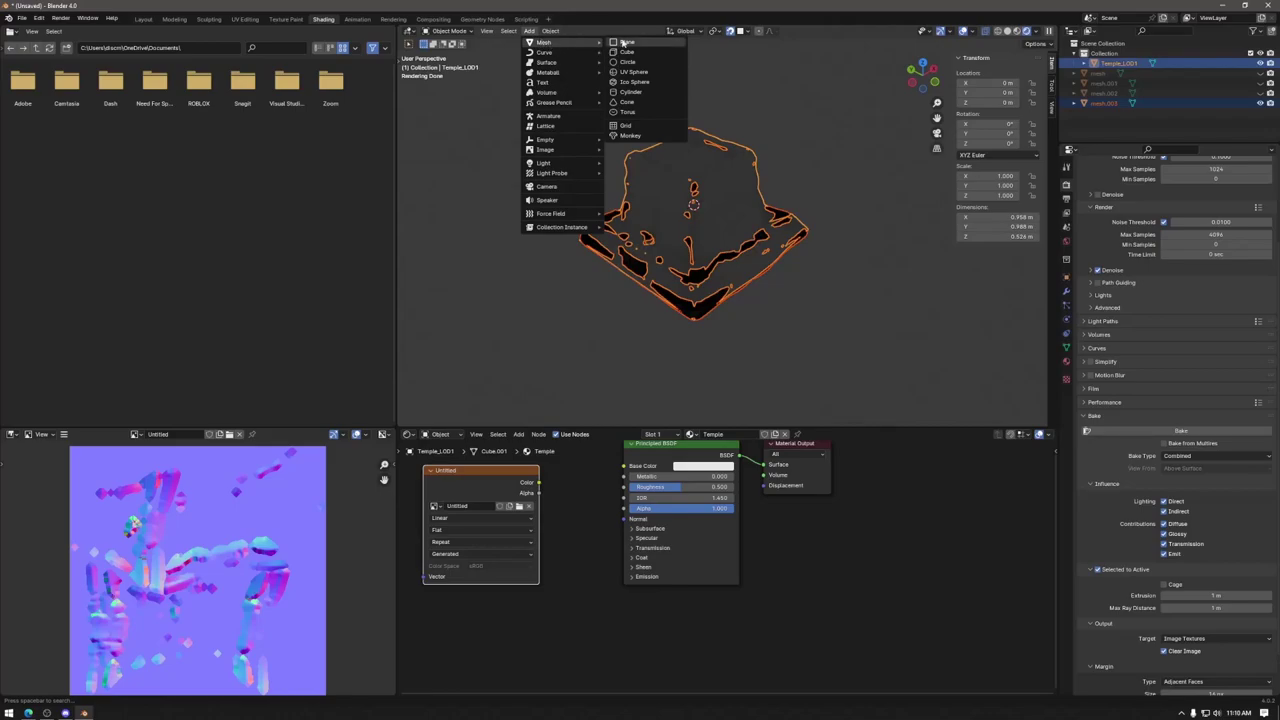
pyautogui.moveTo(553, 165)
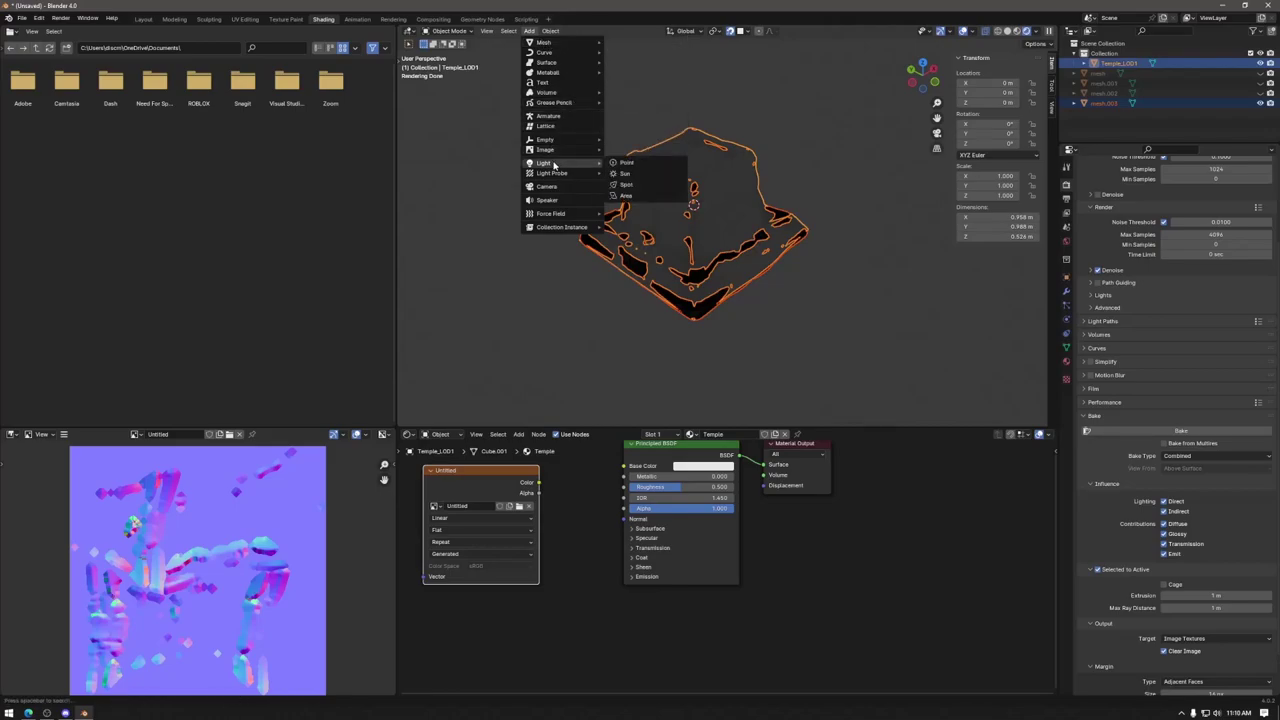
pyautogui.click(650, 175)
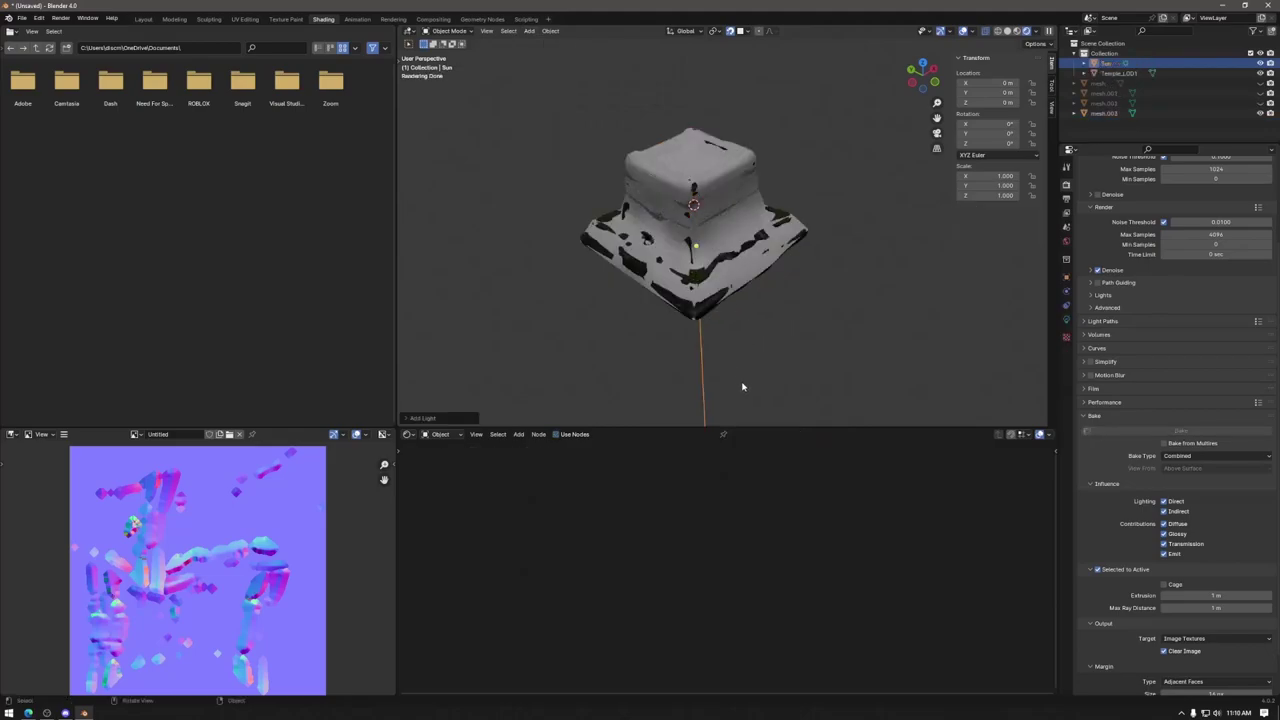
# Step: Raise the Sun light along the Z axis to about 1.08 m, above the temple
pyautogui.press('g')
pyautogui.press('z')
pyautogui.click(870, 232)
pyautogui.moveTo(870, 232); pyautogui.dragTo(829, 251, button='middle')
pyautogui.scroll(3, 840, 255)
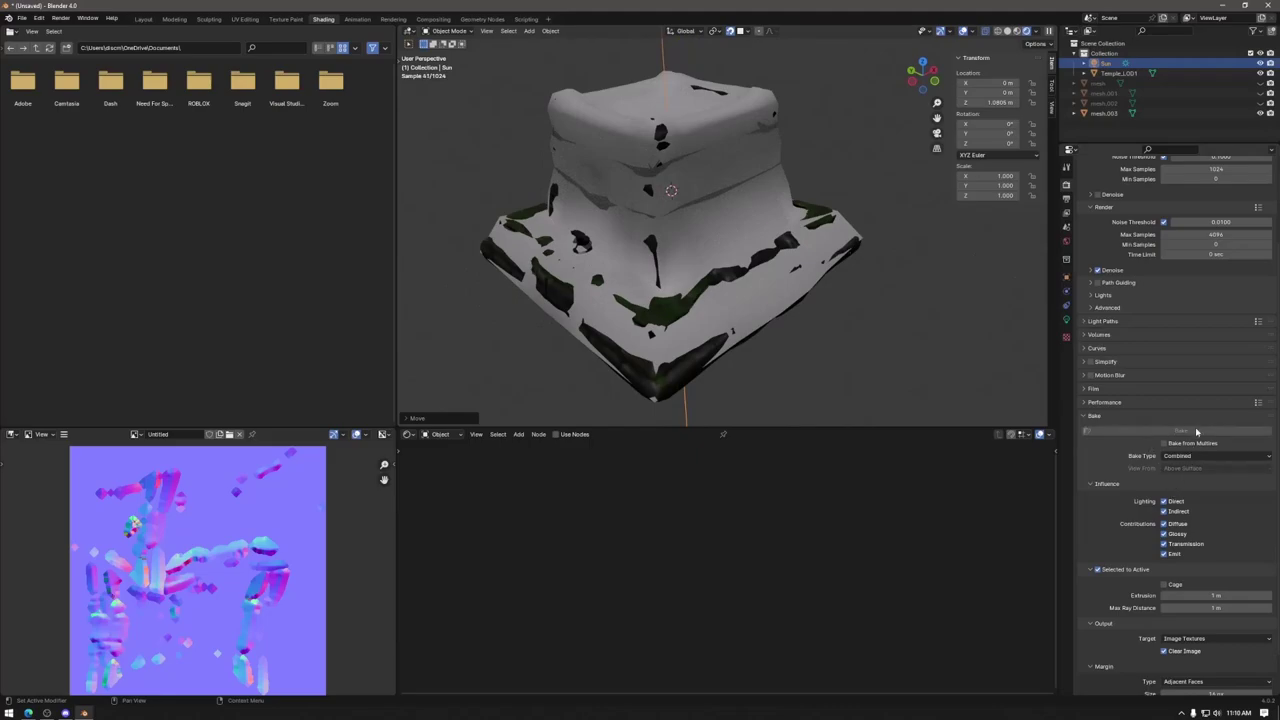
# Step: Set the Sun light's strength to 5 after trying 2 and 3
pyautogui.click(1066, 320)
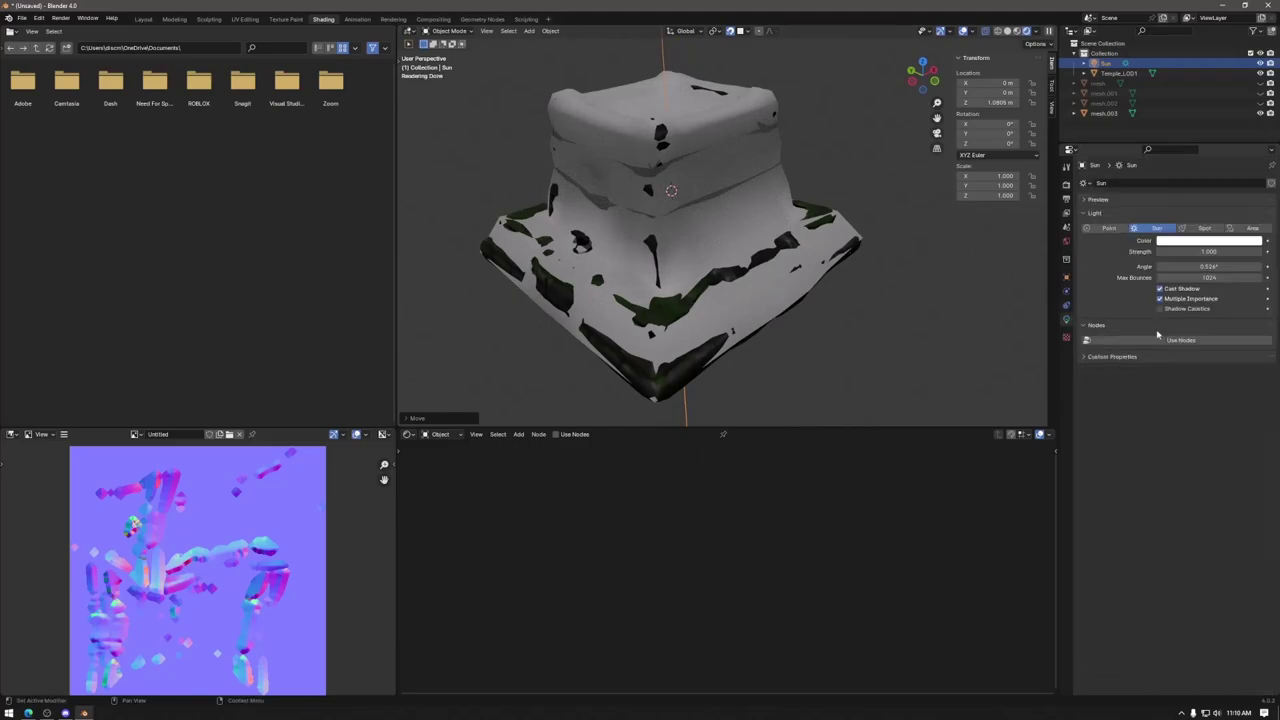
pyautogui.click(1218, 252)
pyautogui.write('2')
pyautogui.press('Return')
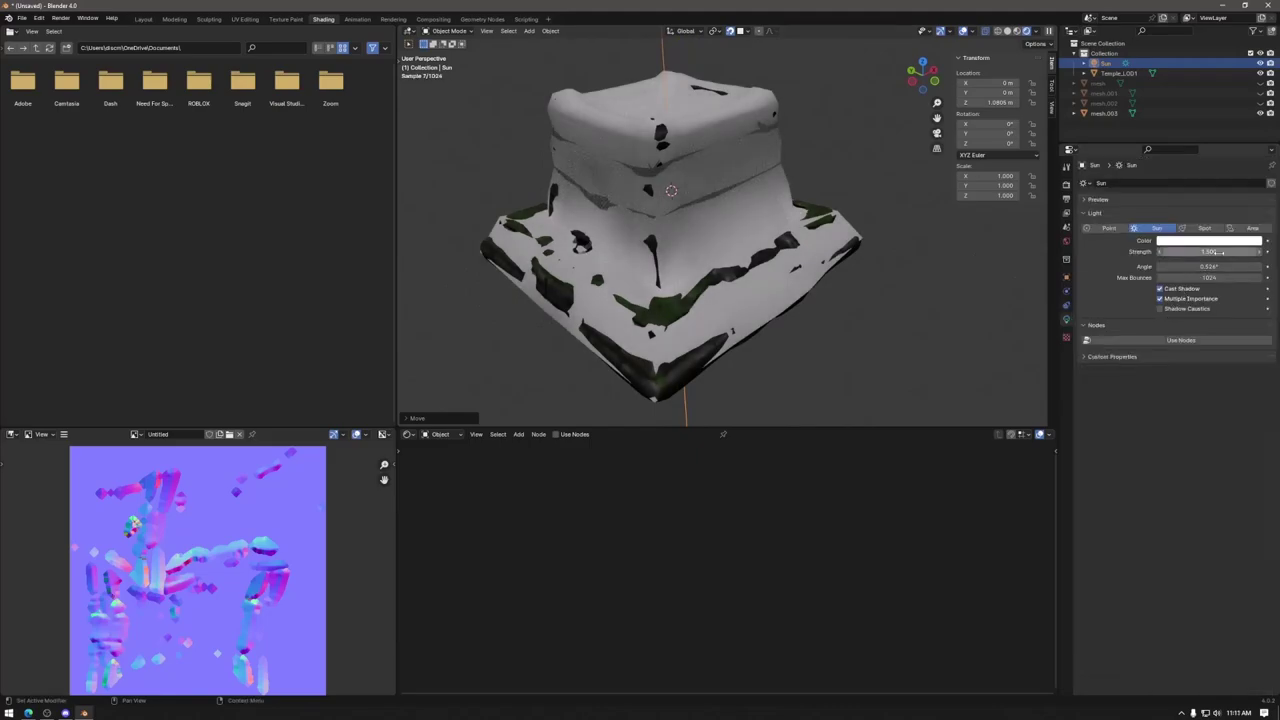
pyautogui.click(1218, 252)
pyautogui.write('3')
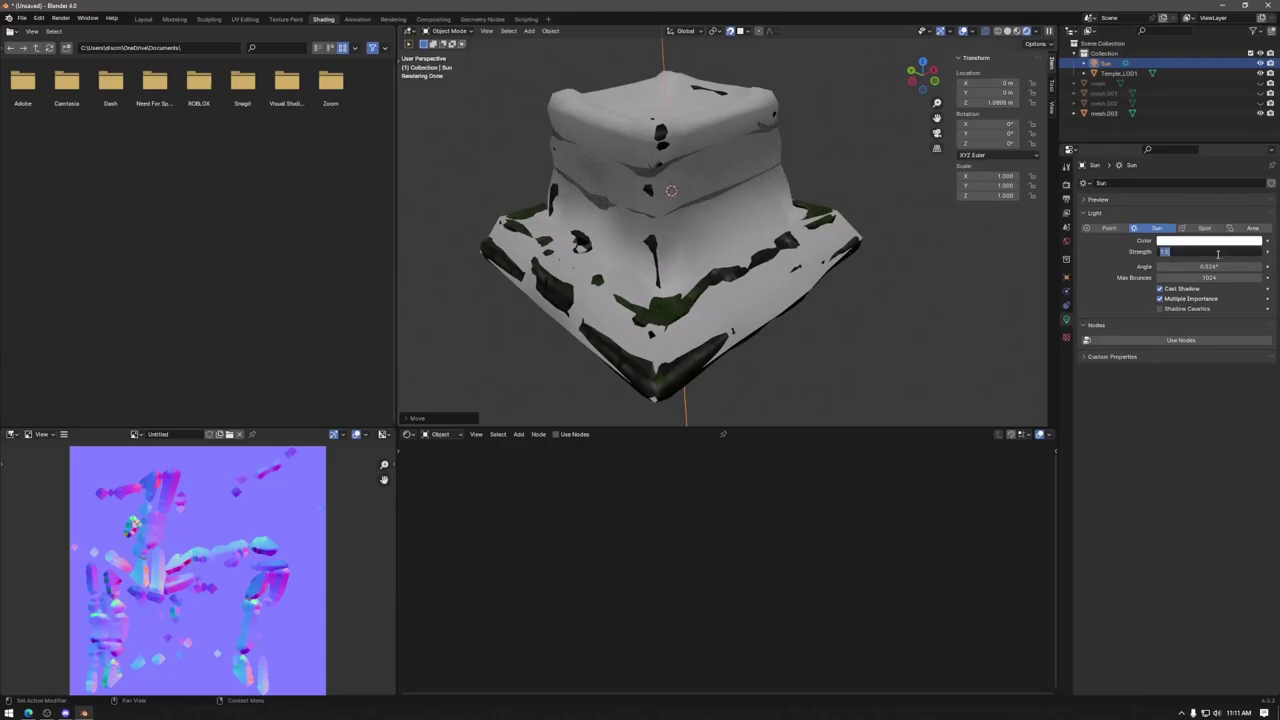
pyautogui.press('Return')
pyautogui.click(1218, 254)
pyautogui.write('5')
pyautogui.press('Return')
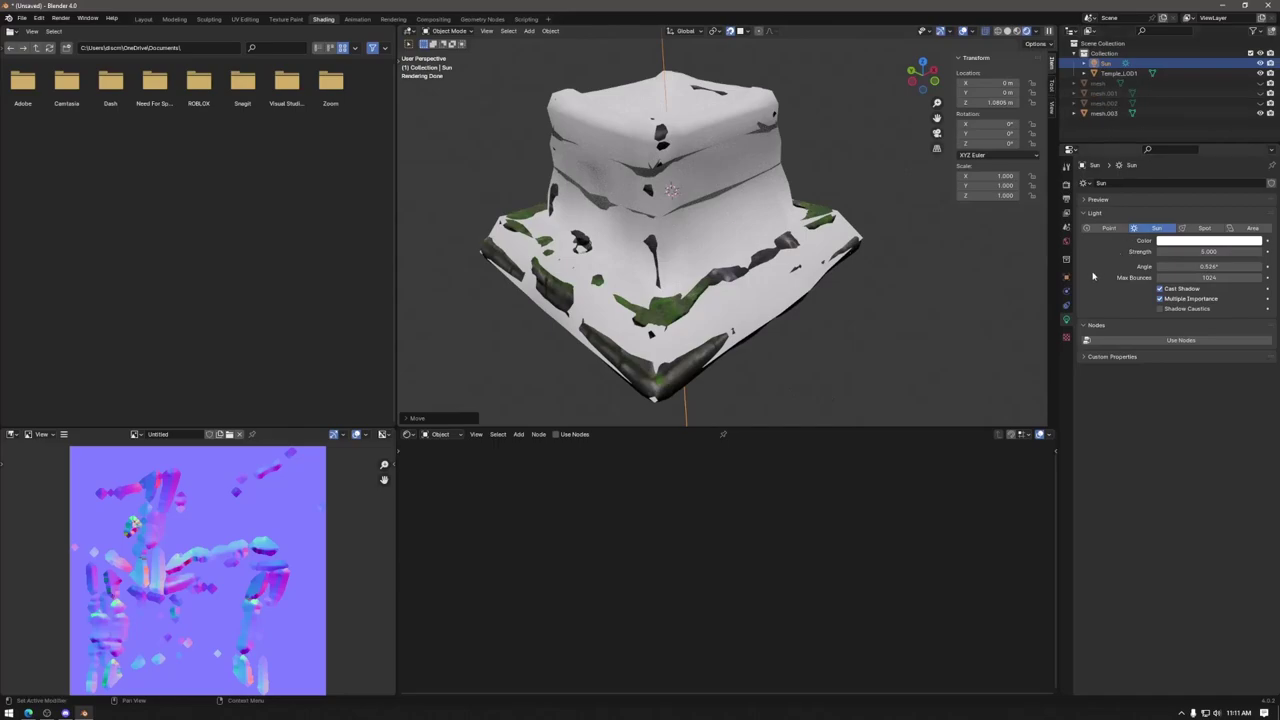
# Step: Select mesh.003 together with Temple_LOD1 as the active object and bake the Combined map into the Untitled image
pyautogui.click(830, 211)
pyautogui.keyDown('ctrl'); pyautogui.click(1118, 73); pyautogui.keyUp('ctrl')
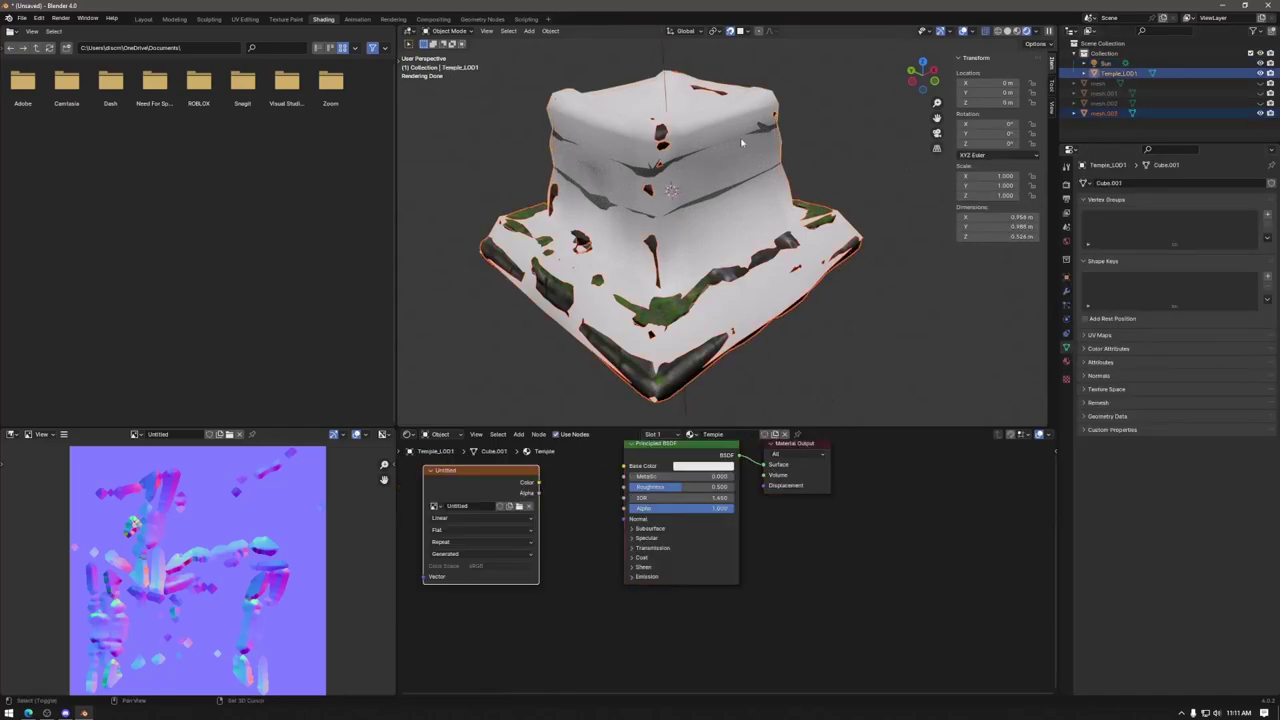
pyautogui.click(1067, 185)
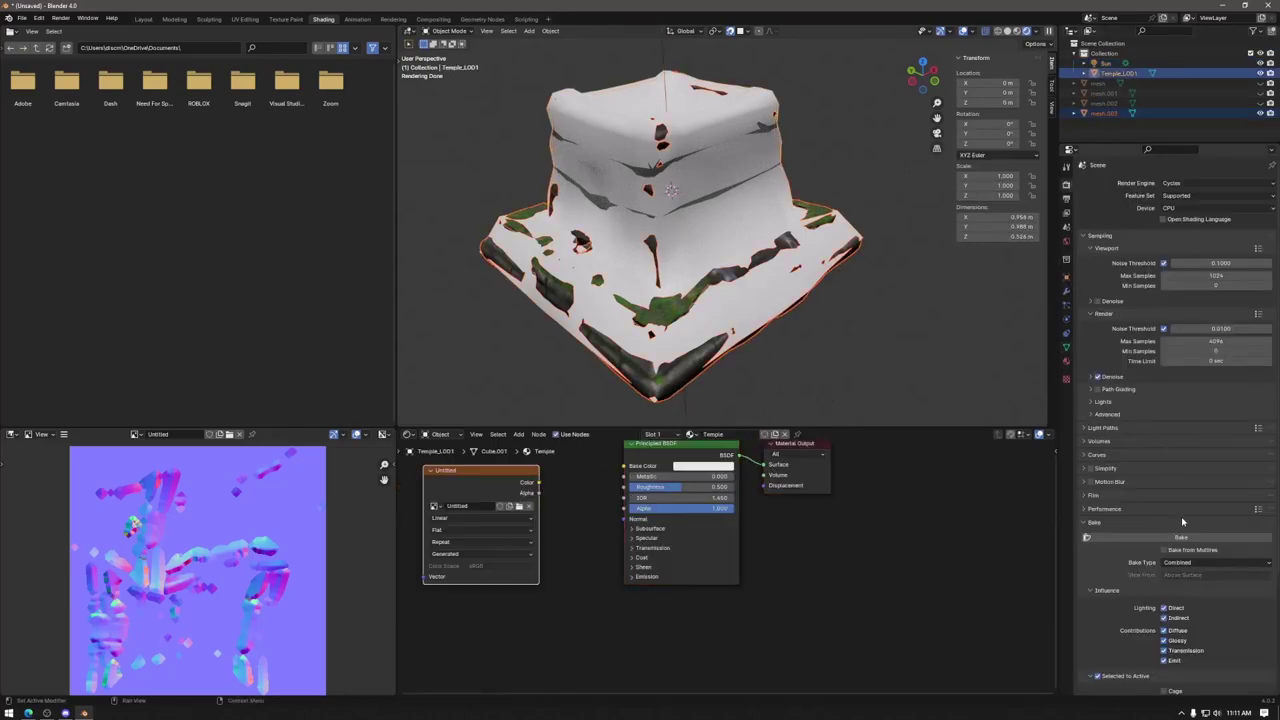
pyautogui.scroll(-3, 1178, 548)
pyautogui.scroll(-1, 1178, 548)
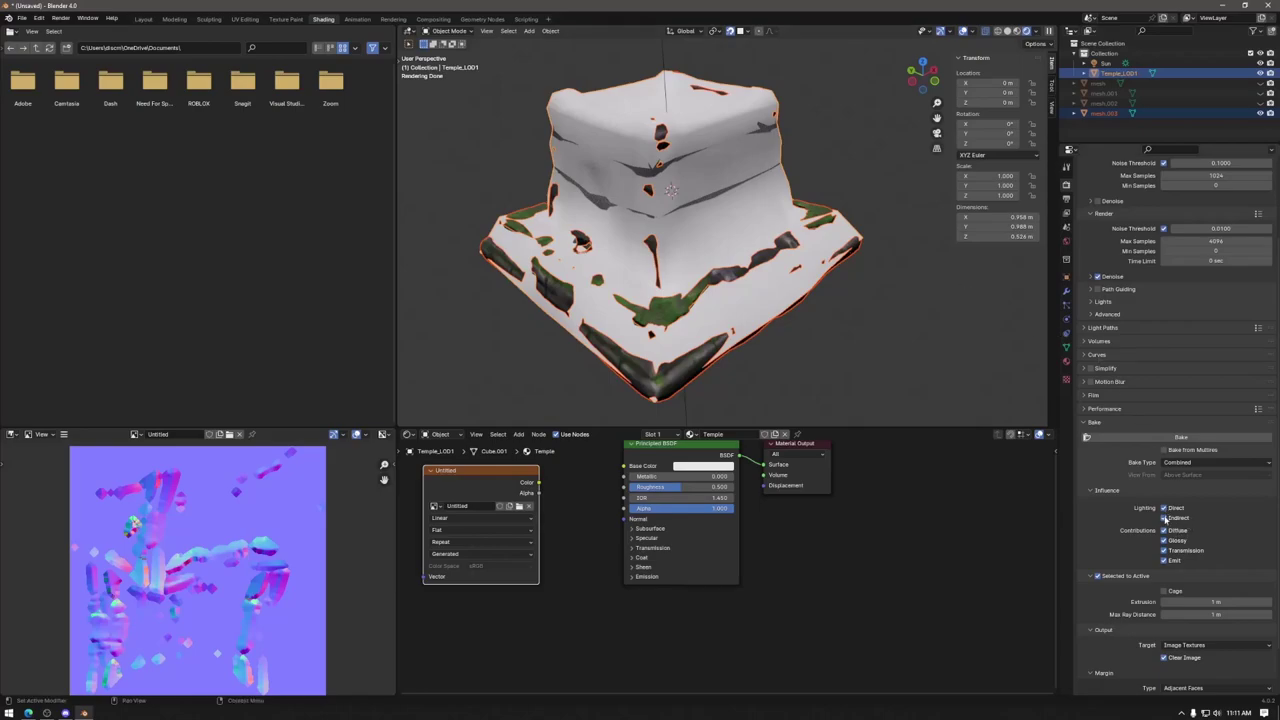
pyautogui.click(1175, 441)
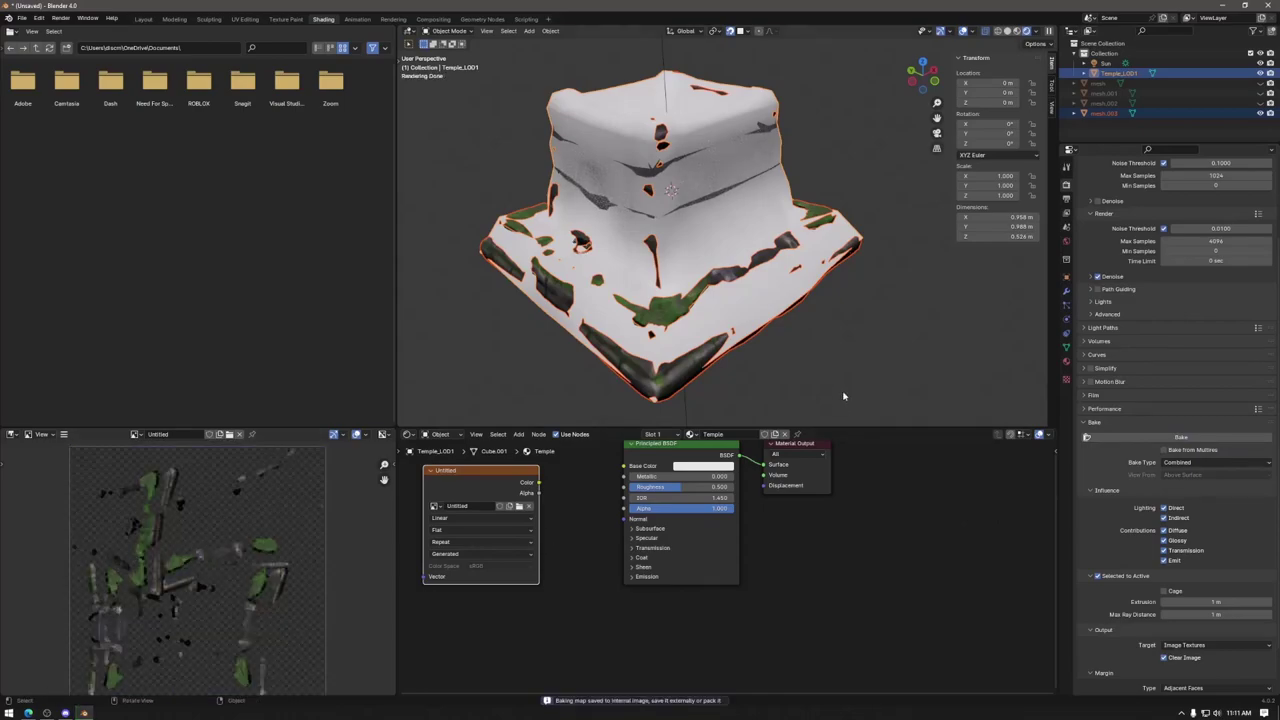
# Step: Shrink the whole Temple_LOD1 mesh slightly inward along its normals and apply the object's transform
pyautogui.click(756, 213)
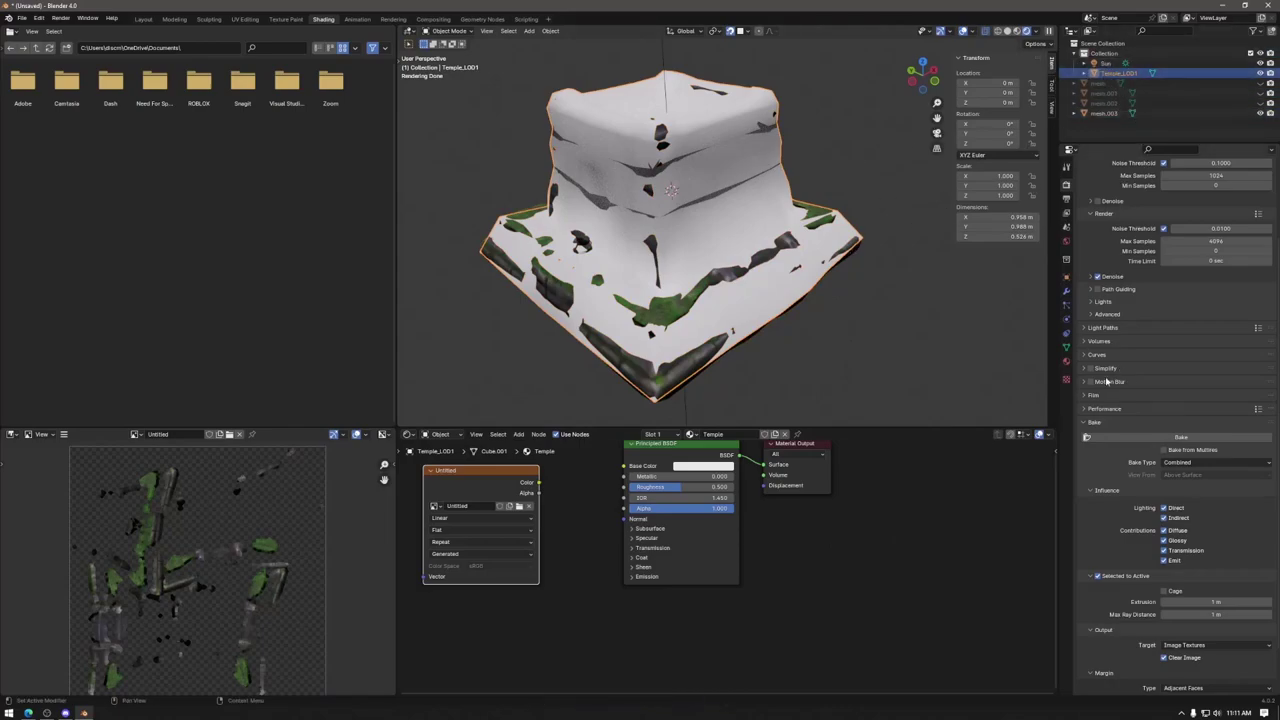
pyautogui.click(1066, 347)
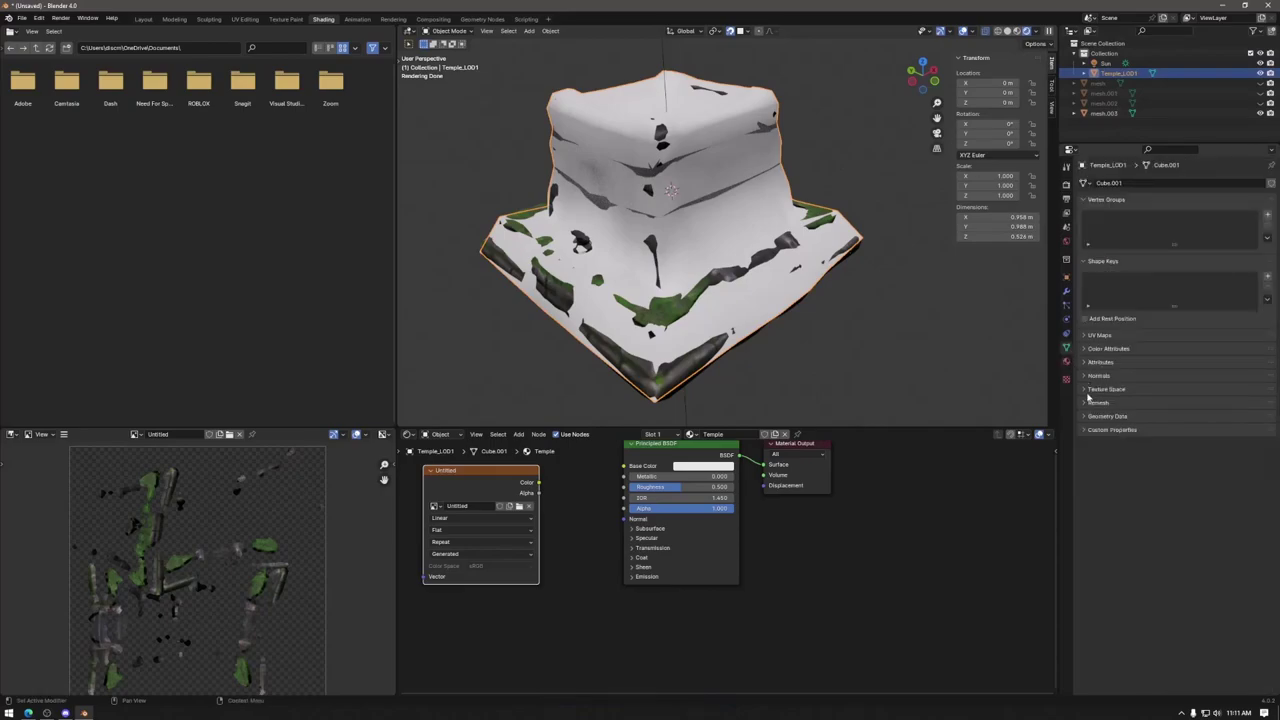
pyautogui.click(1066, 290)
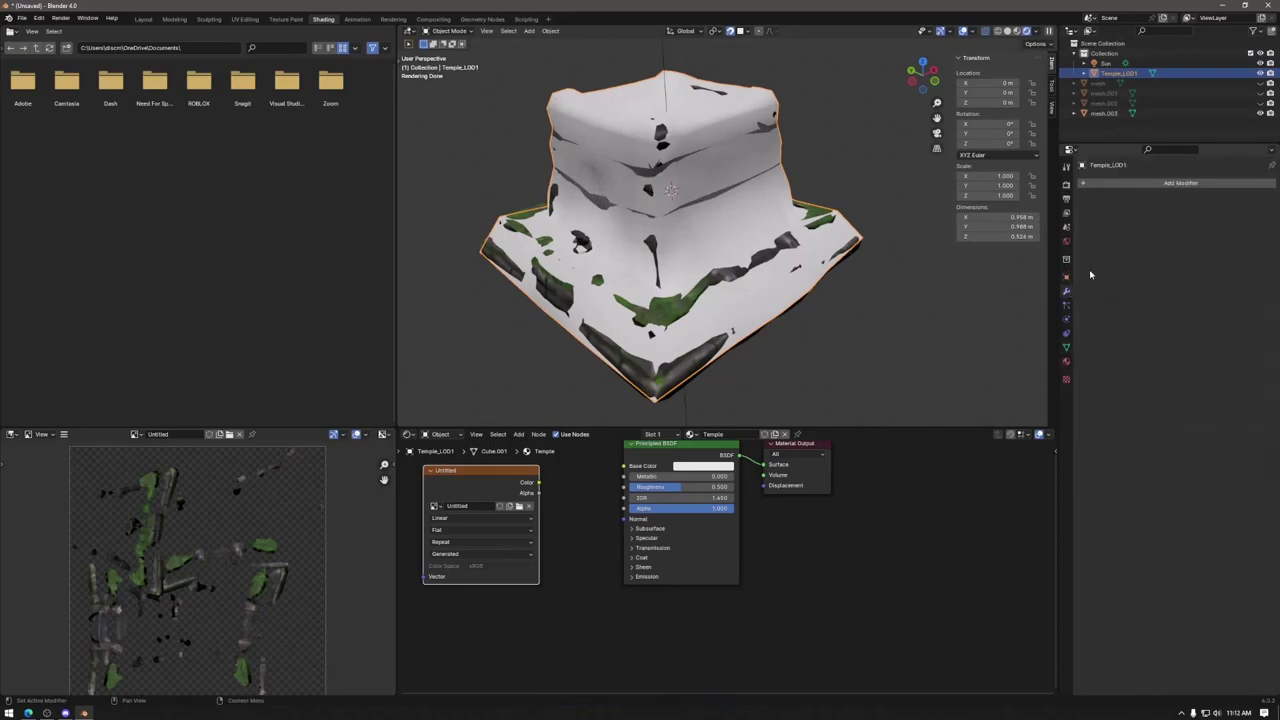
pyautogui.hotkey('alt', 's')
pyautogui.rightClick(862, 258)
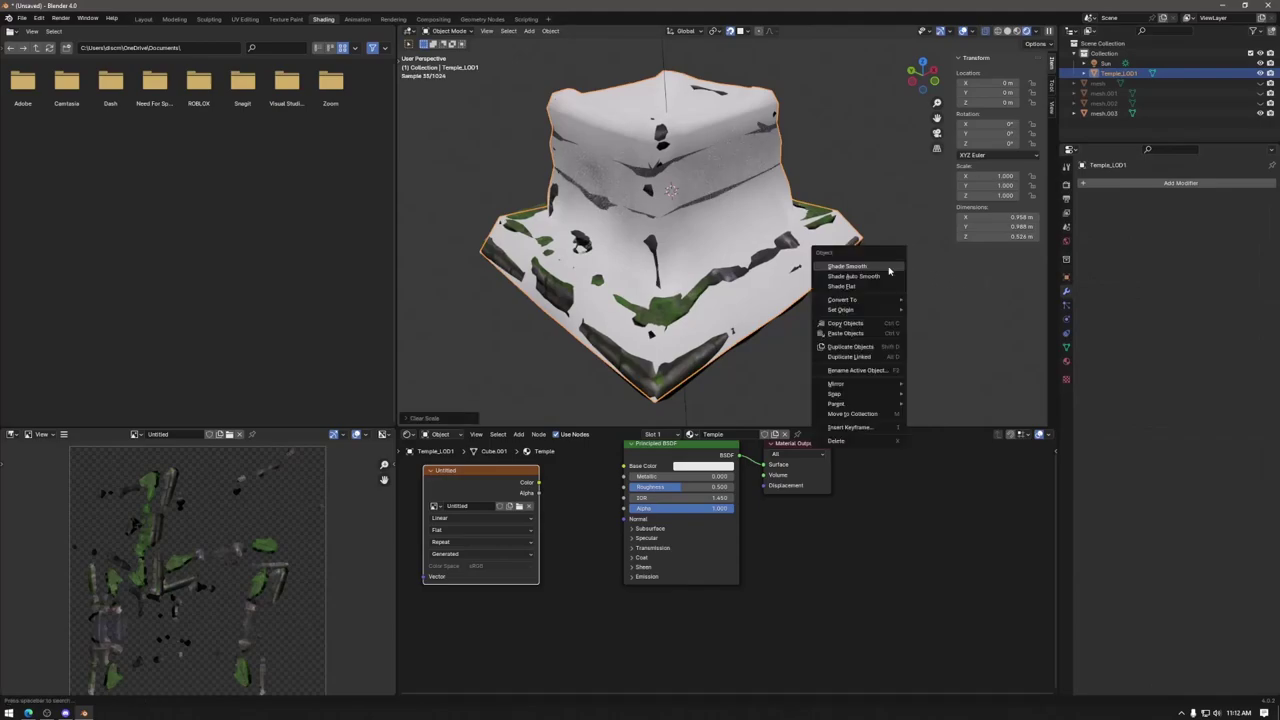
pyautogui.press('Tab')
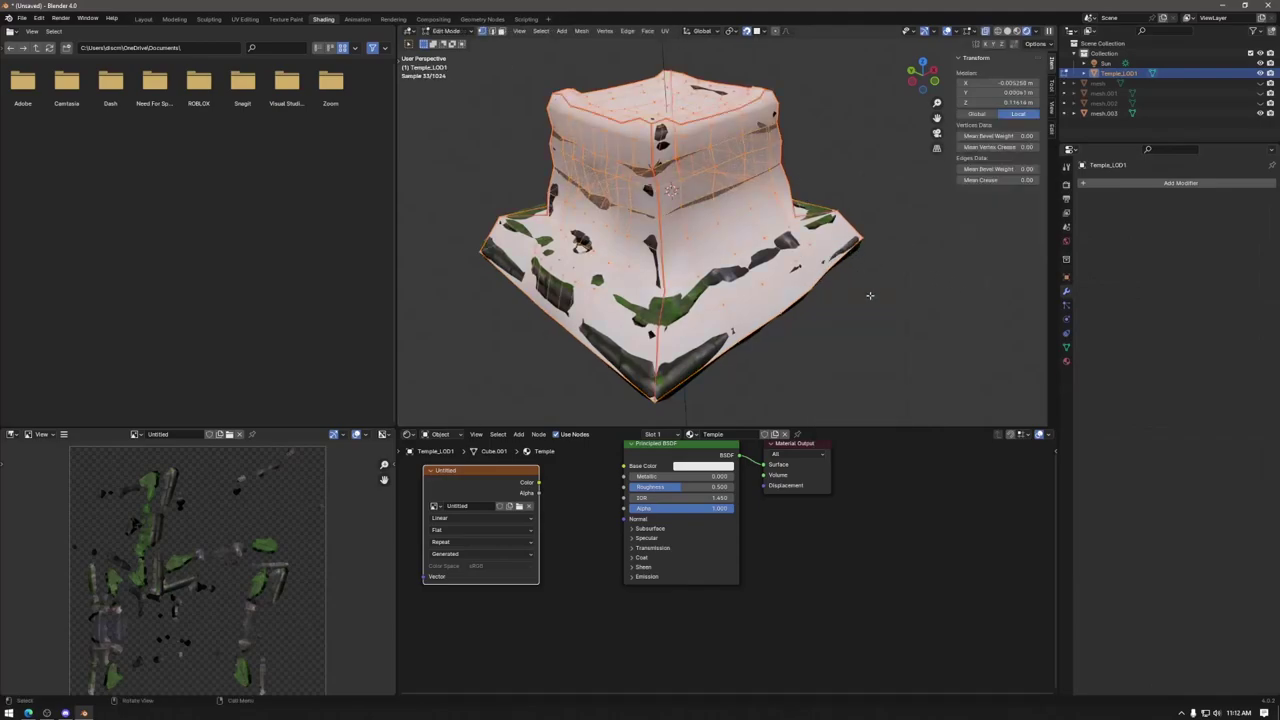
pyautogui.hotkey('alt', 's')
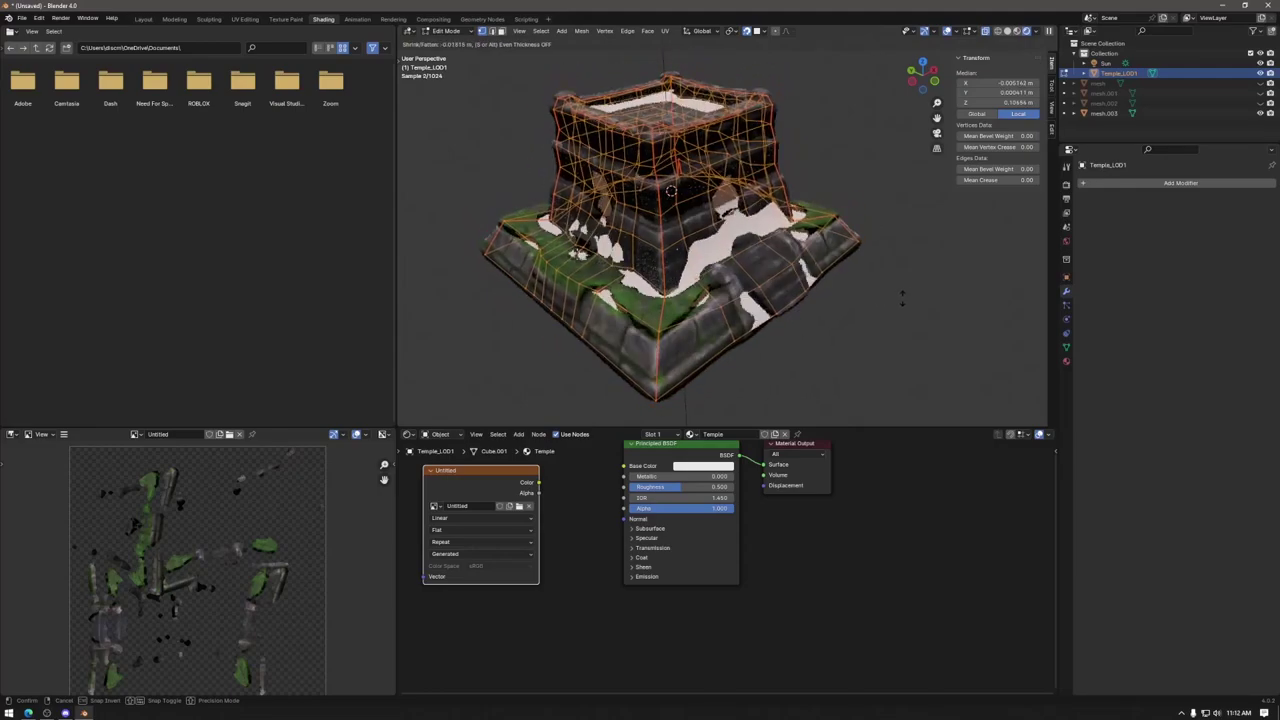
pyautogui.click(902, 298)
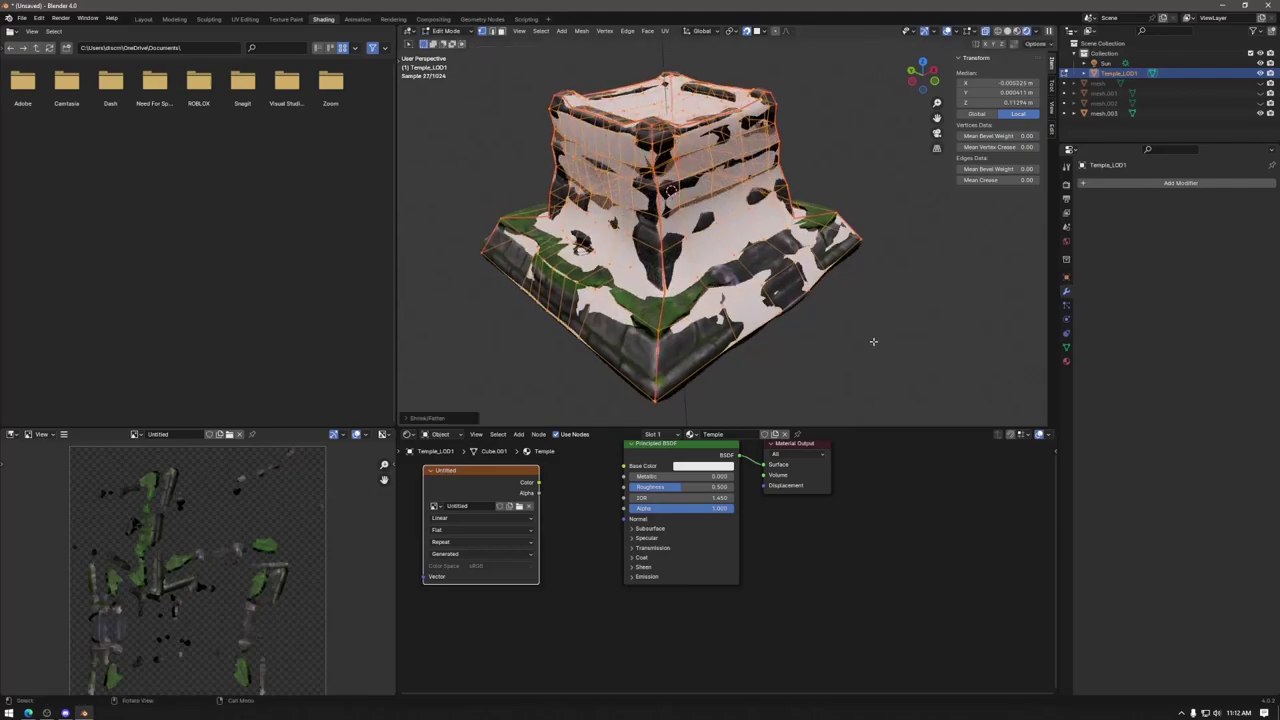
pyautogui.press('Tab')
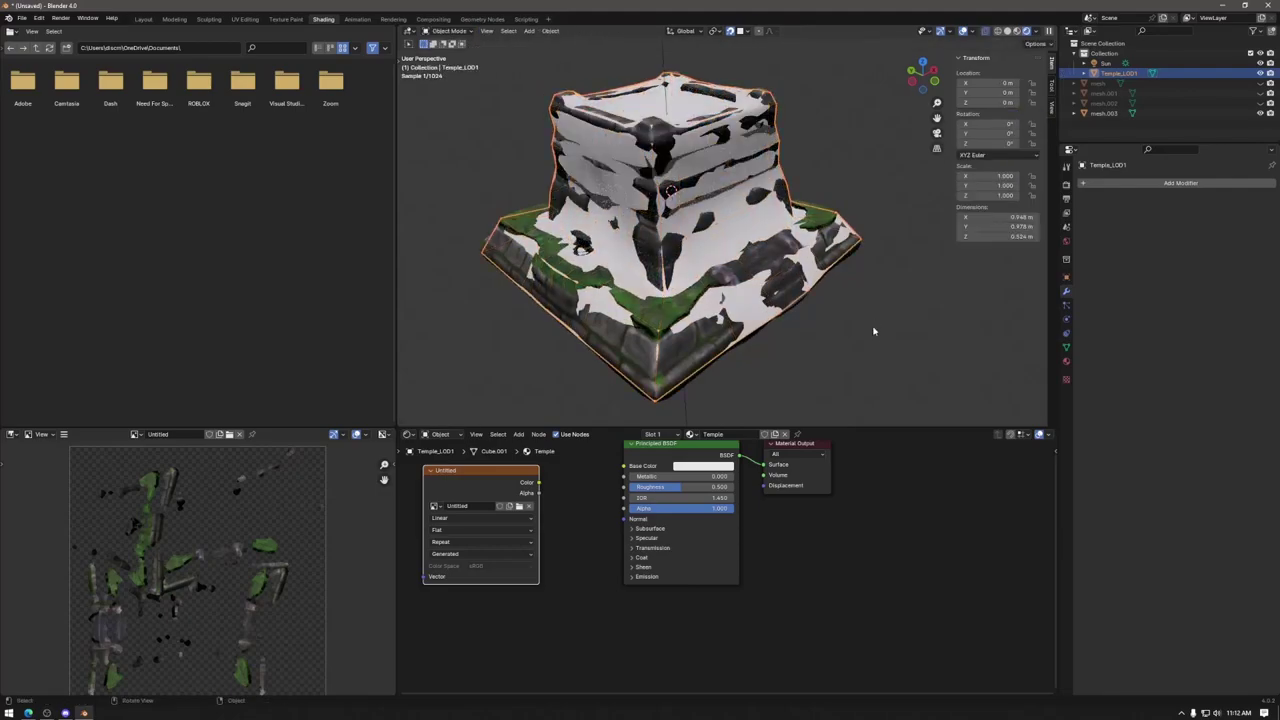
pyautogui.hotkey('ctrl', 'a')
pyautogui.click(873, 330)
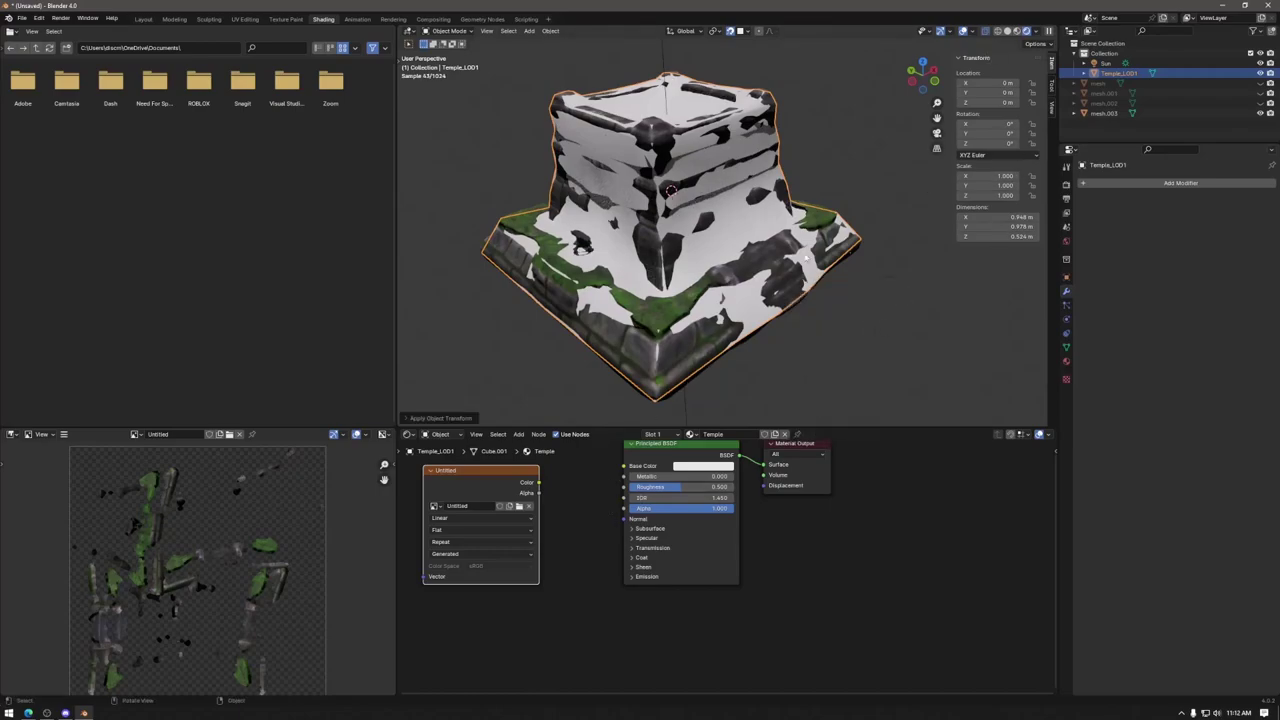
# Step: Select mesh.003 with Temple_LOD1 as the active object and set the bake extrusion to 0.1 m after trying 0.5 m
pyautogui.click(1104, 113)
pyautogui.keyDown('ctrl'); pyautogui.click(1118, 73); pyautogui.keyUp('ctrl')
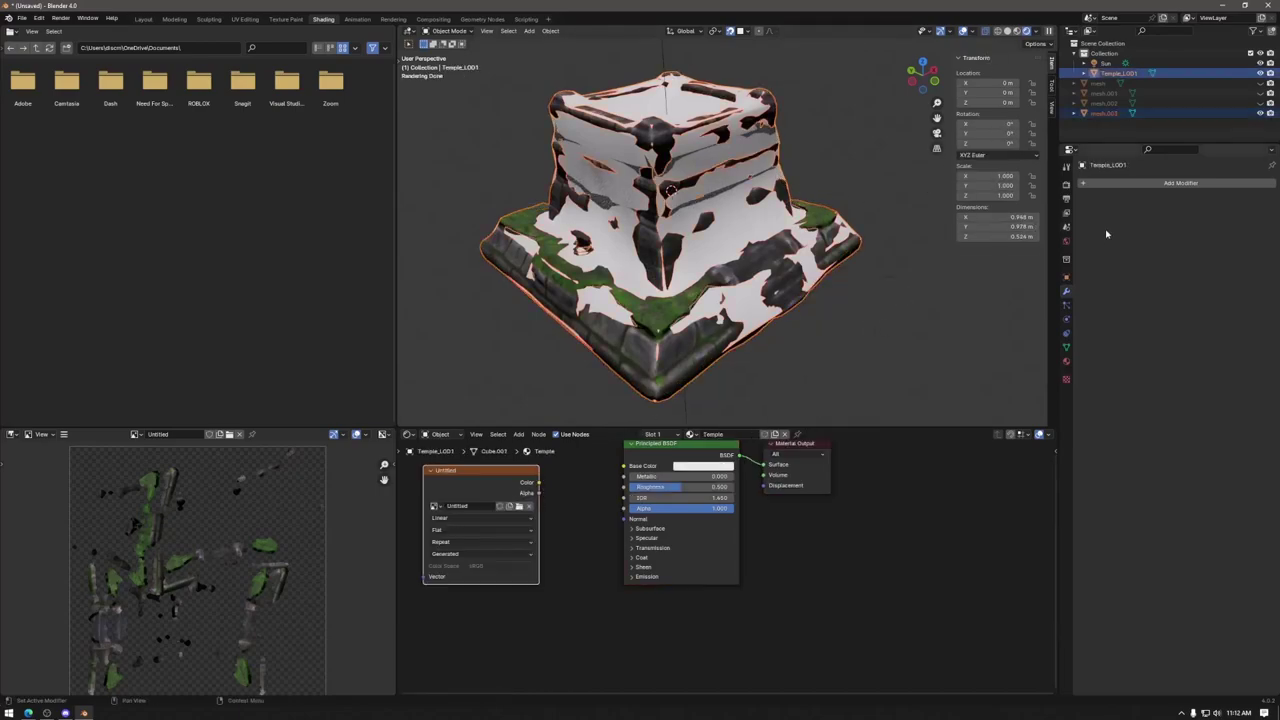
pyautogui.click(1066, 184)
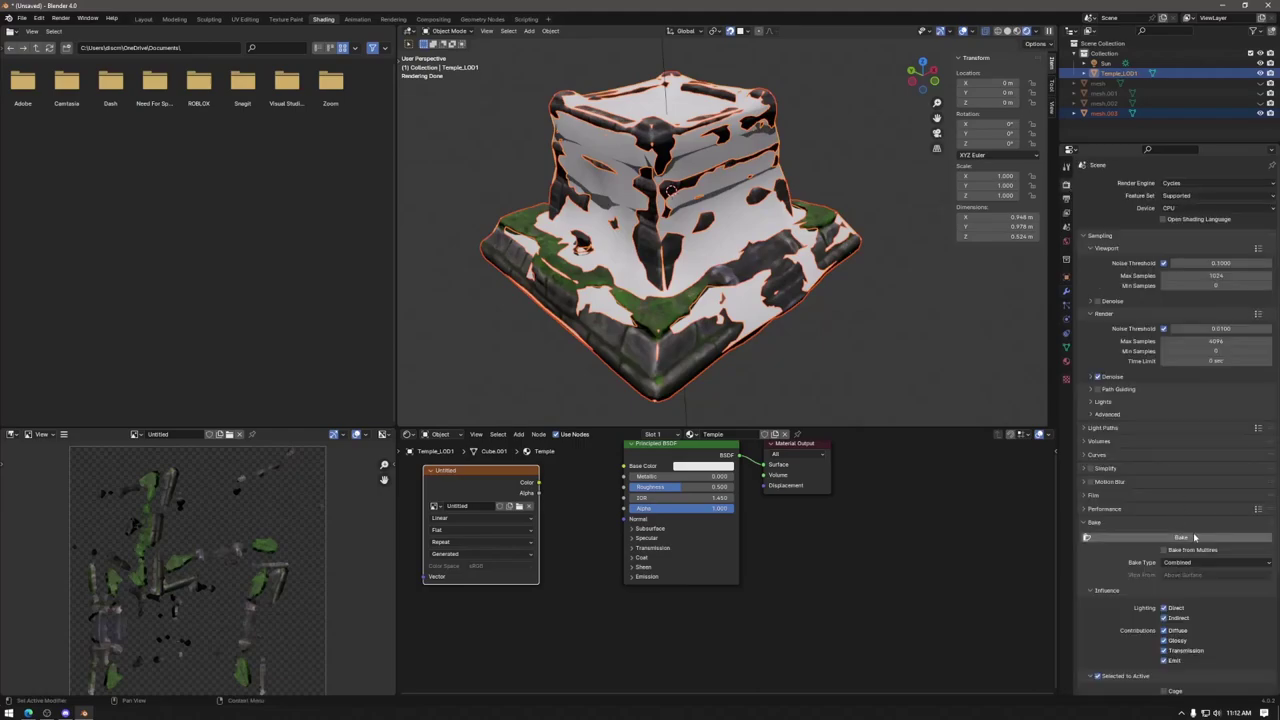
pyautogui.scroll(-3, 1195, 537)
pyautogui.click(1220, 621)
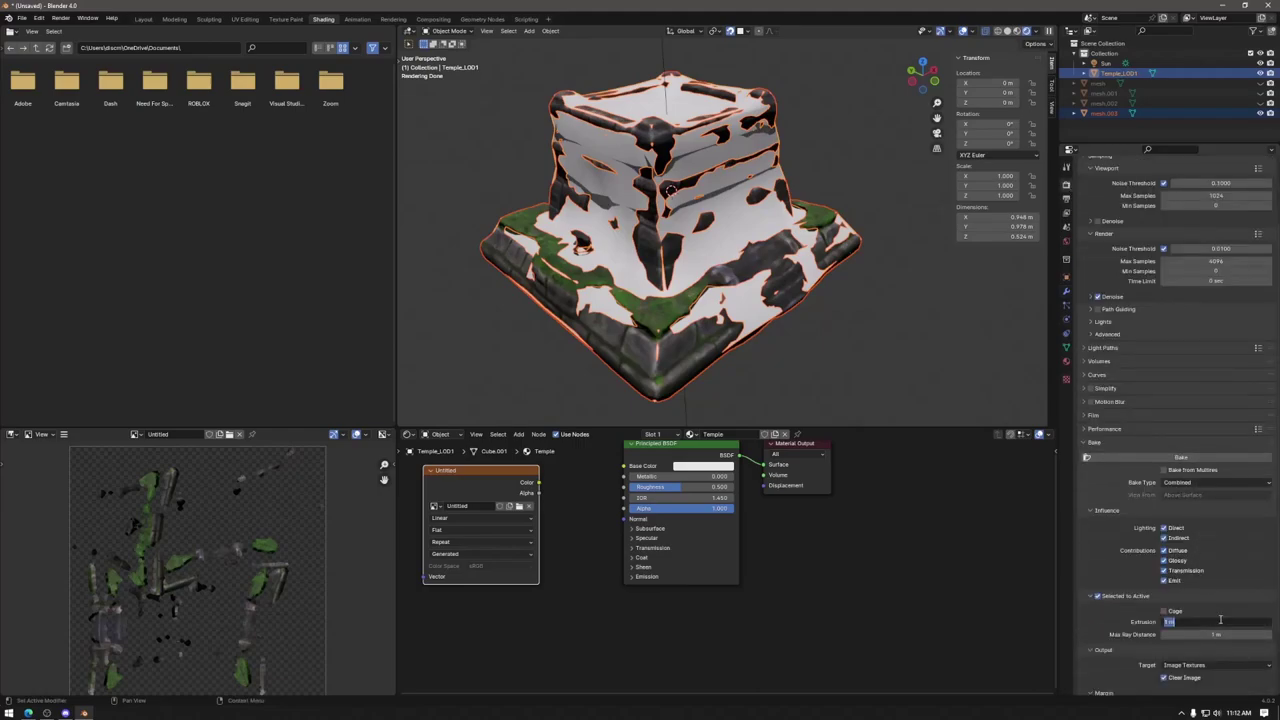
pyautogui.write('0.5')
pyautogui.press('Return')
pyautogui.click(1219, 621)
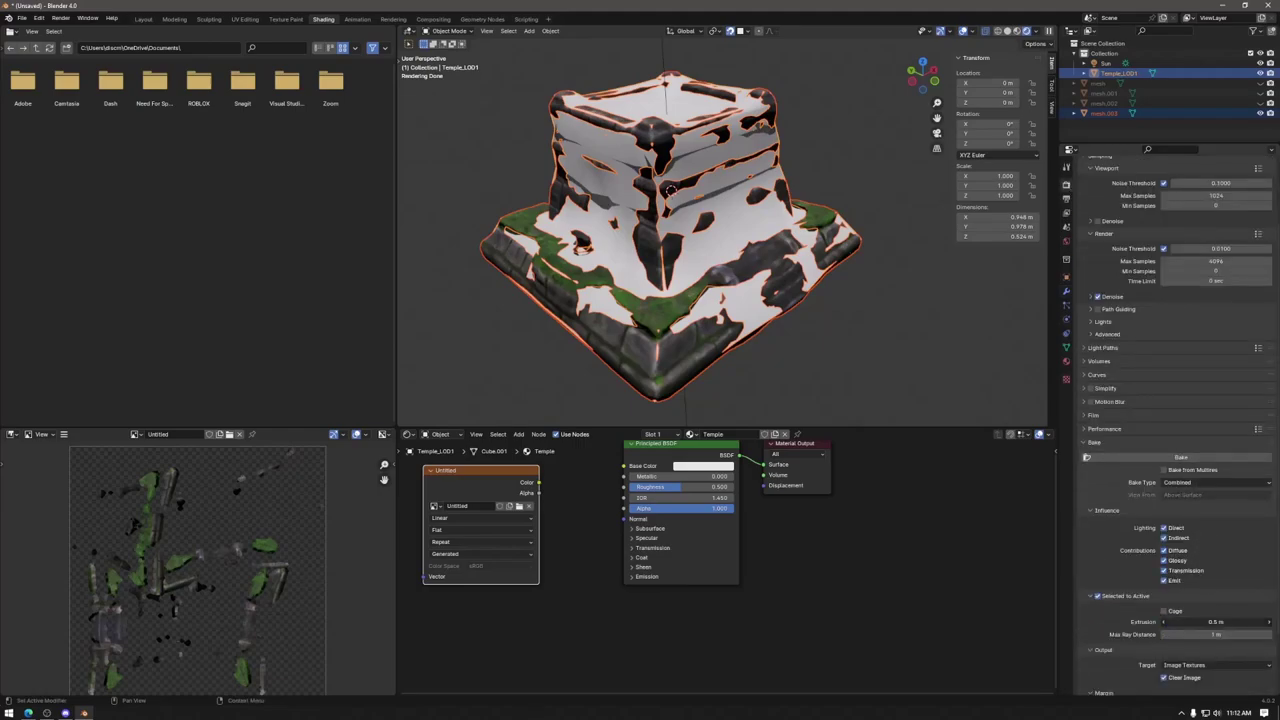
pyautogui.write('0.1')
pyautogui.press('Return')
# Step: Set the max ray distance to 0.2 m and bake the Combined map again
pyautogui.click(1217, 634)
pyautogui.write('0.2')
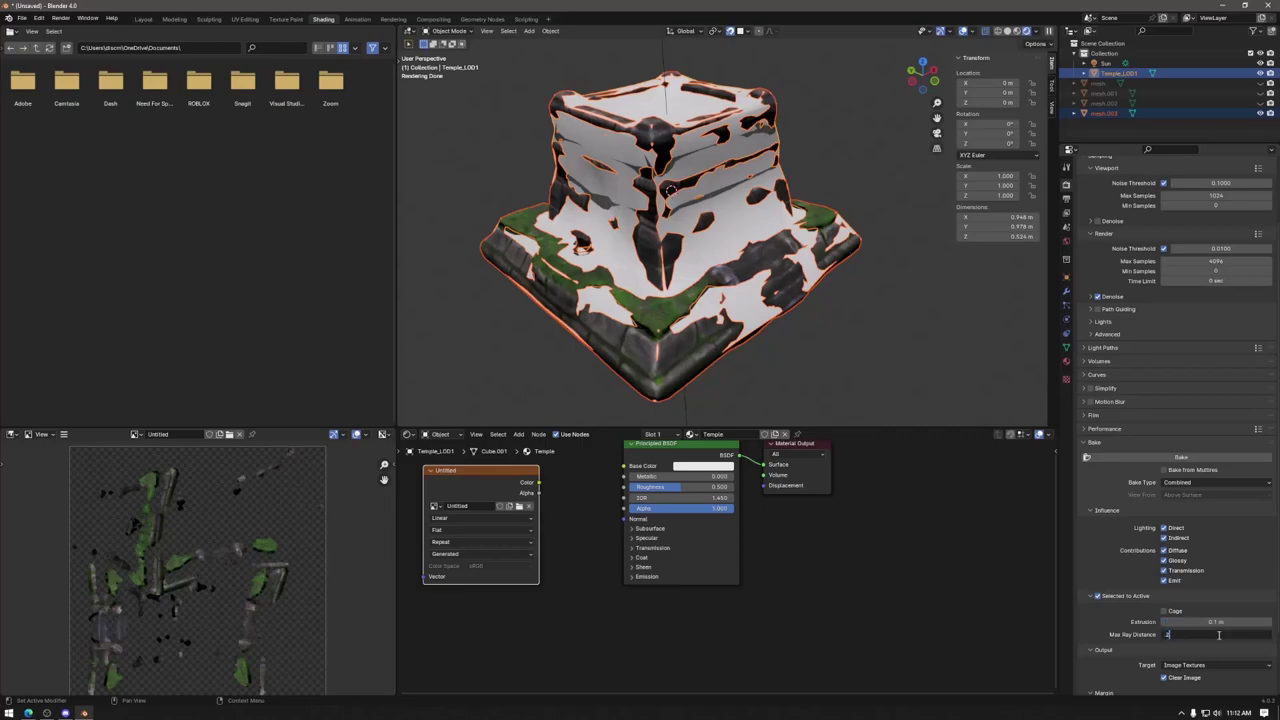
pyautogui.press('Return')
pyautogui.click(1179, 458)
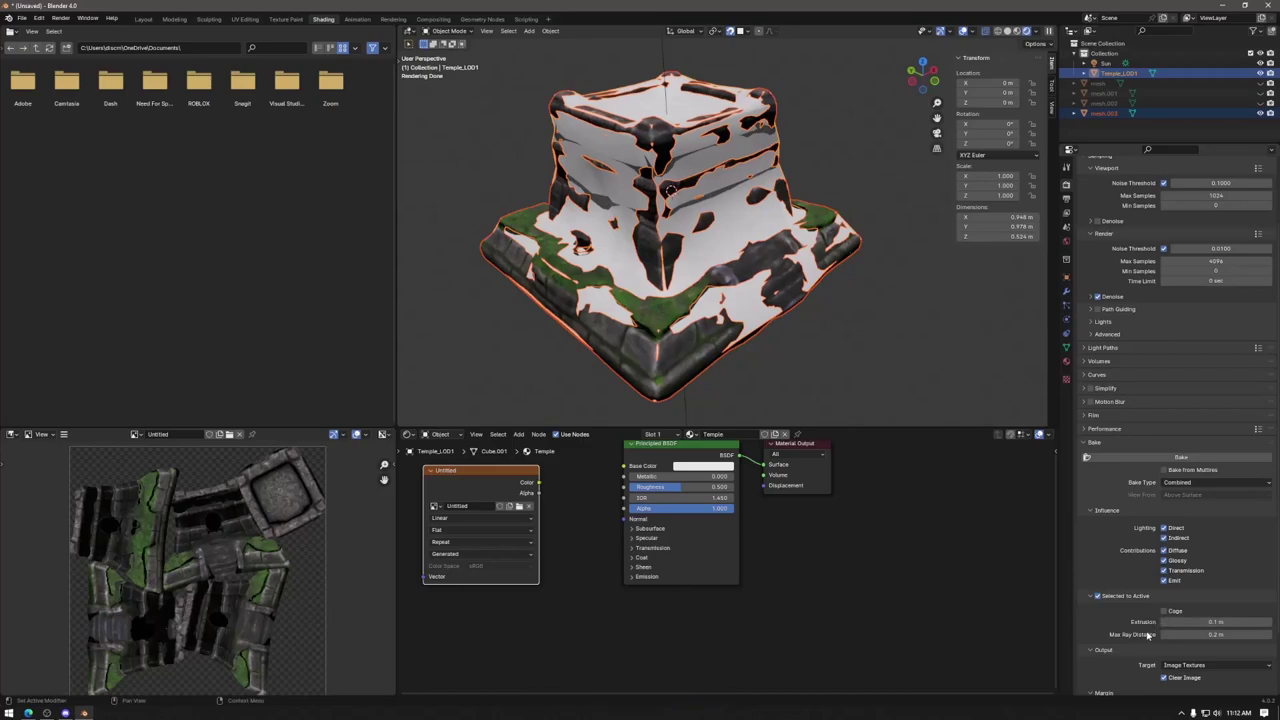
# Step: Set the max ray distance to 0.5 m and rebake, enlarging the image editor to inspect the texture
pyautogui.click(1210, 634)
pyautogui.write('8')
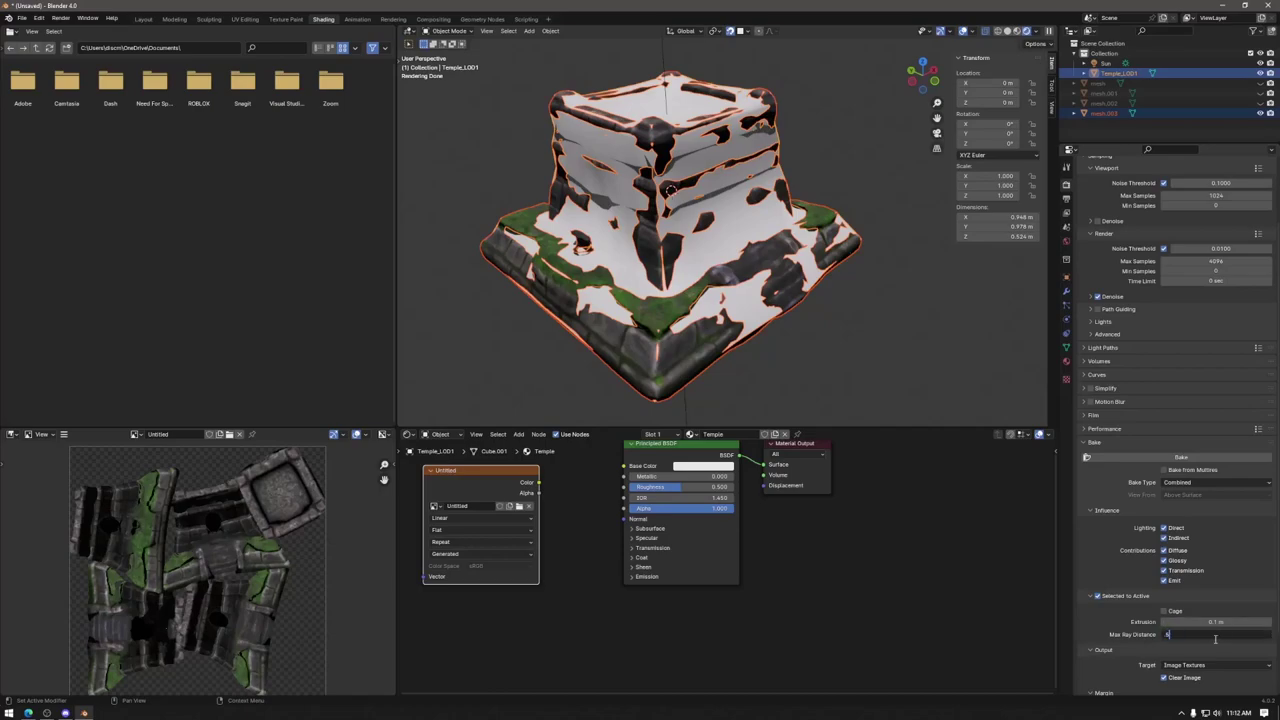
pyautogui.press('Return')
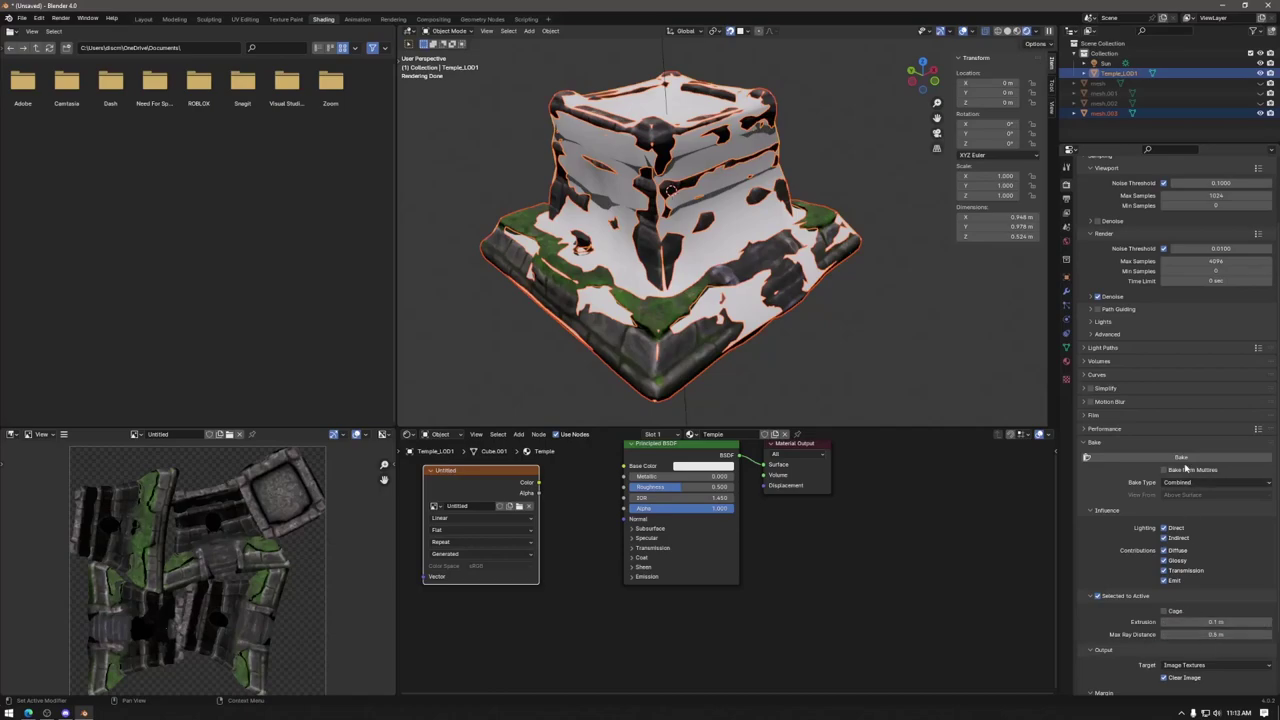
pyautogui.moveTo(232, 428); pyautogui.dragTo(231, 294)
pyautogui.scroll(3, 215, 490)
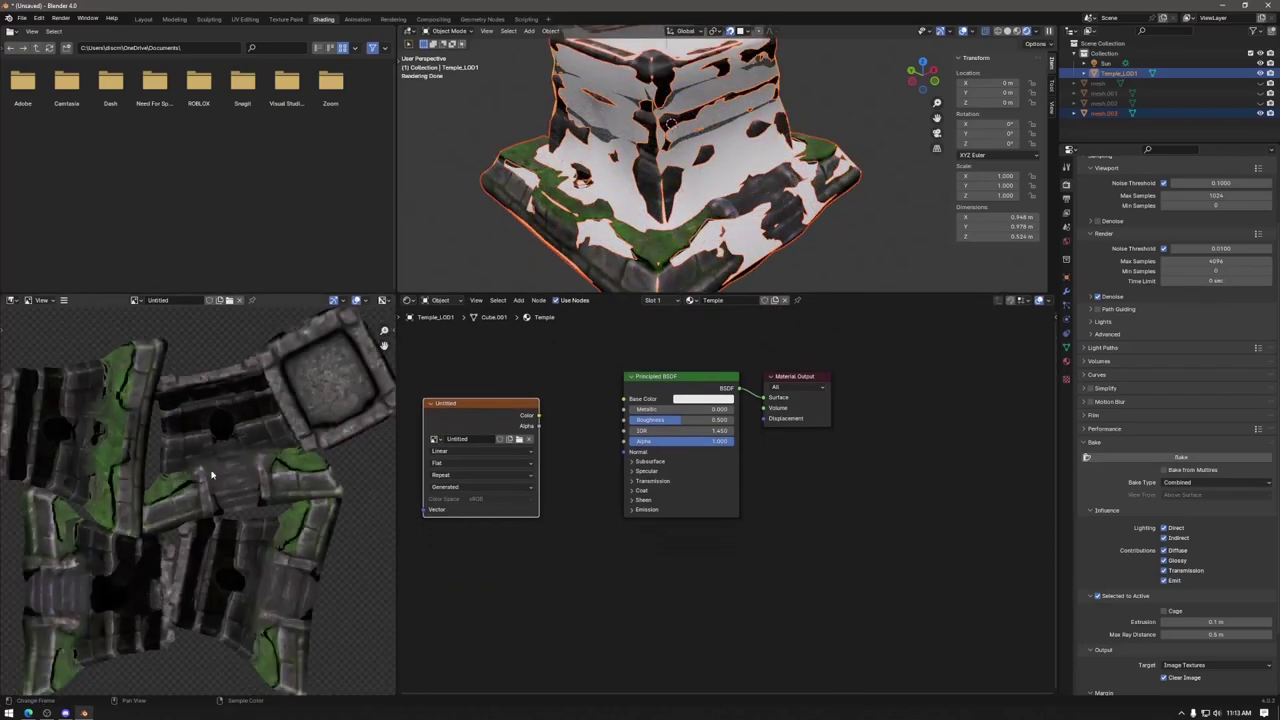
pyautogui.click(1200, 460)
pyautogui.moveTo(397, 453); pyautogui.dragTo(432, 452)
pyautogui.scroll(-1, 305, 476)
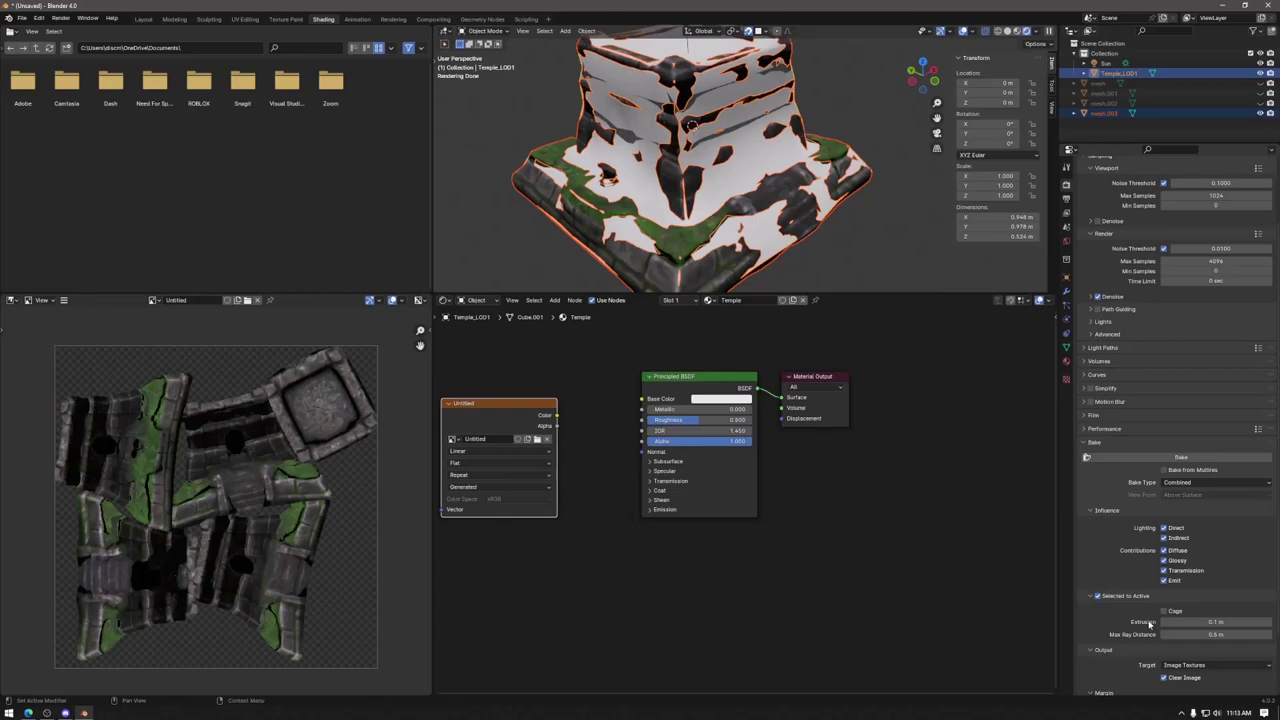
# Step: Set the max ray distance to 1 m and rebake the Combined map
pyautogui.click(1210, 635)
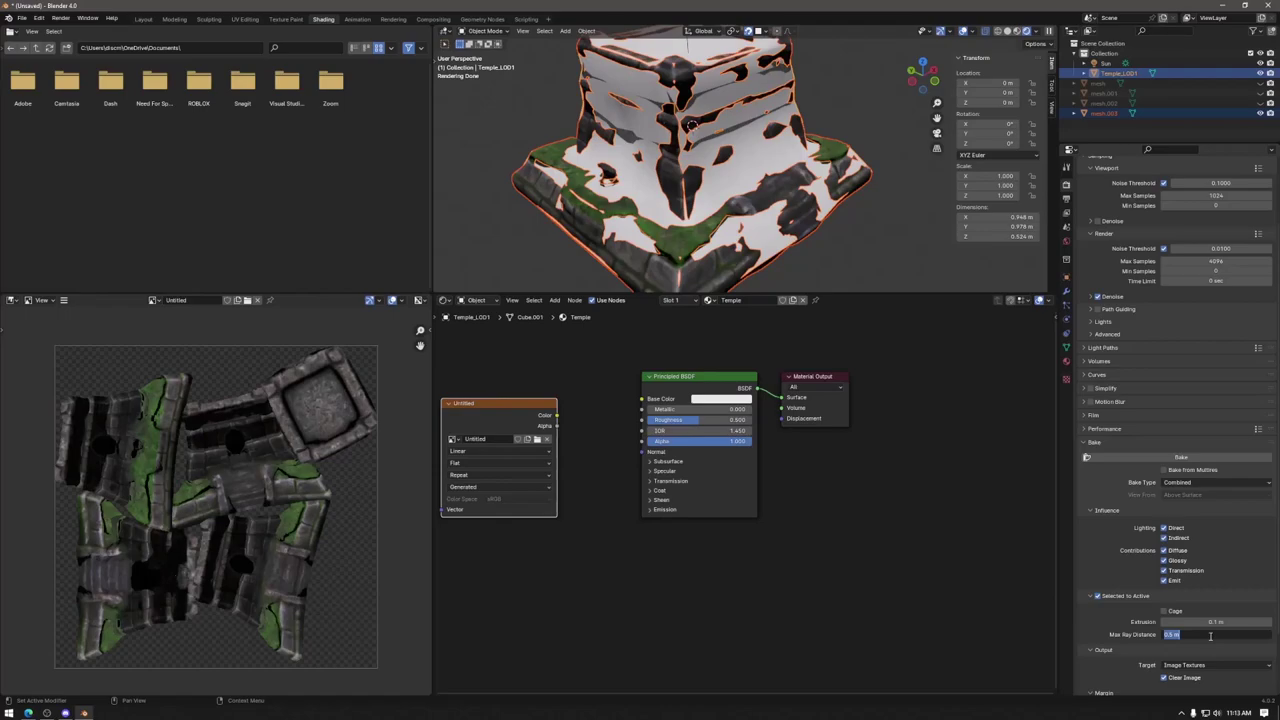
pyautogui.write('0')
pyautogui.press('Return')
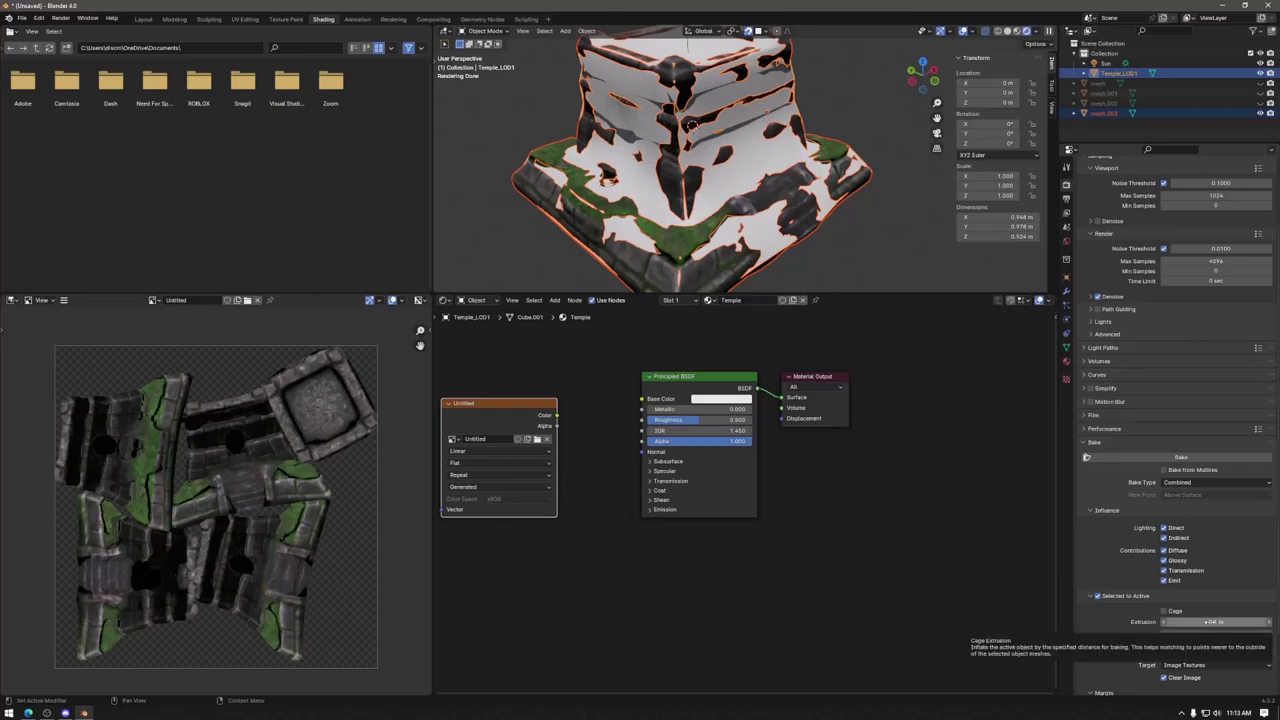
pyautogui.click(1181, 457)
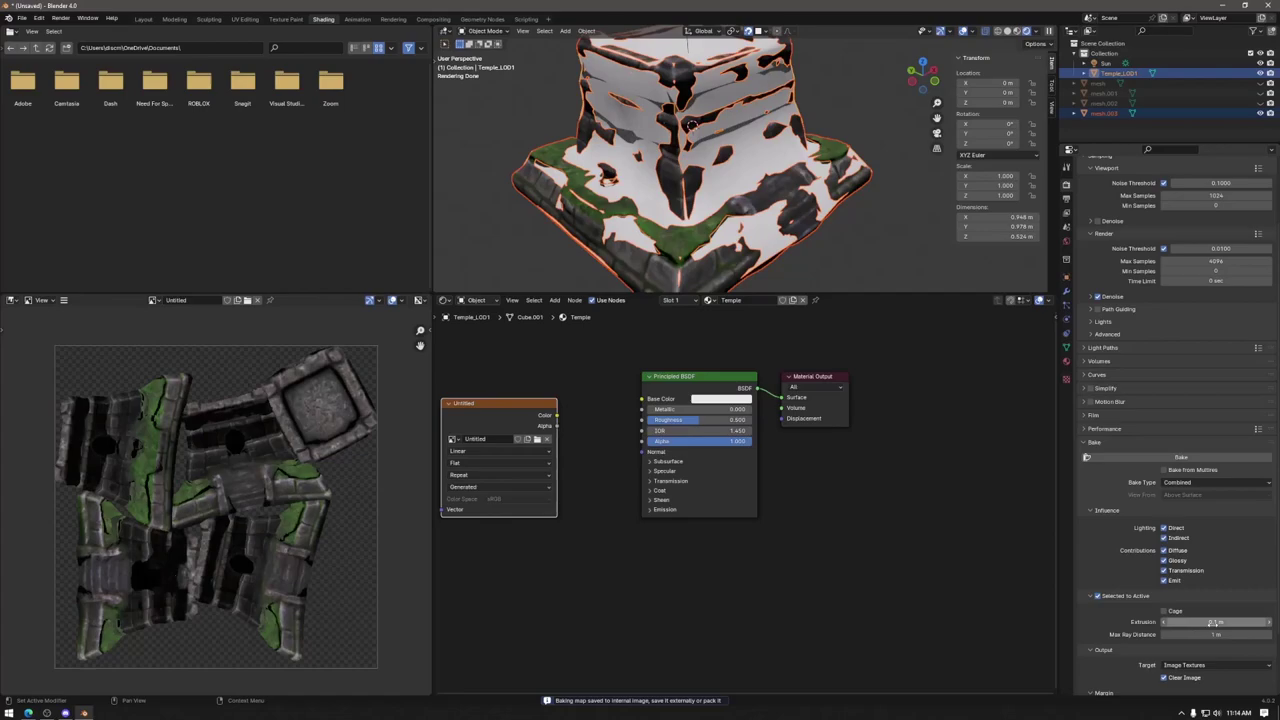
# Step: Set the bake extrusion to 1 m and the max ray distance to 0.1 m, and rebake the Combined map
pyautogui.hotkey('ctrl', 'v')
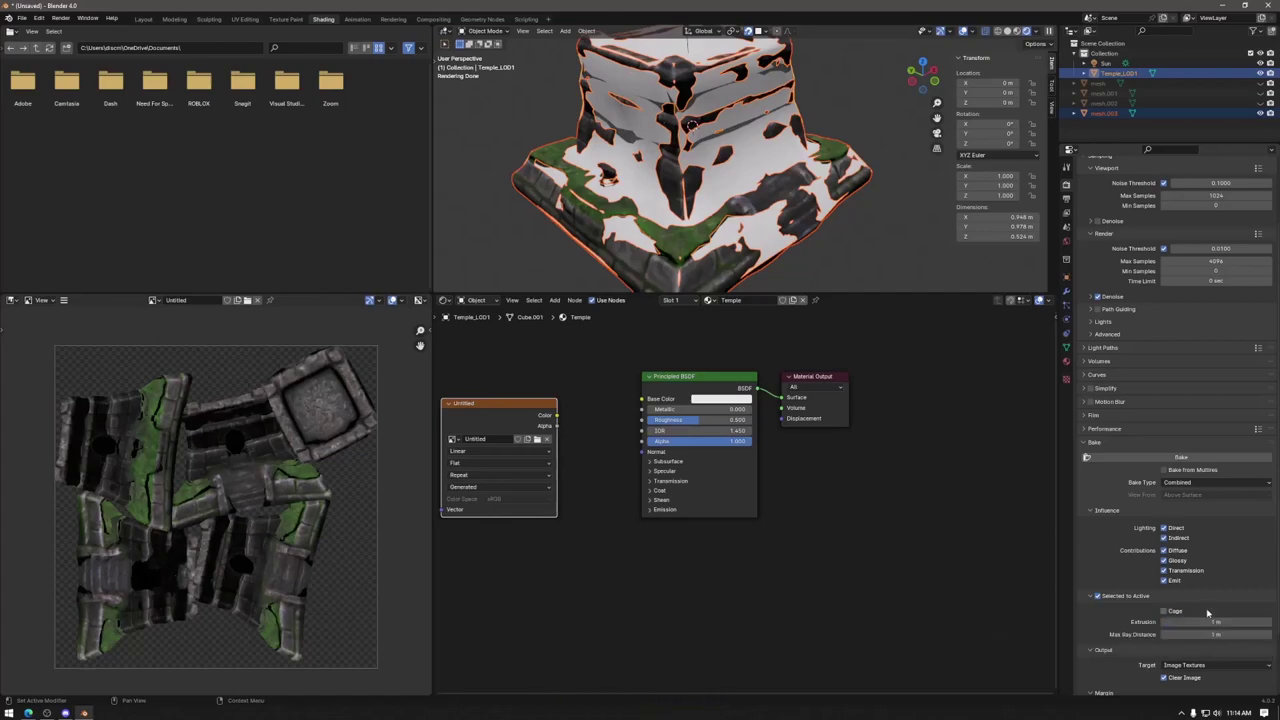
pyautogui.click(1212, 634)
pyautogui.press('BackSpace')
pyautogui.write('0.1')
pyautogui.press('Return')
pyautogui.click(1177, 459)
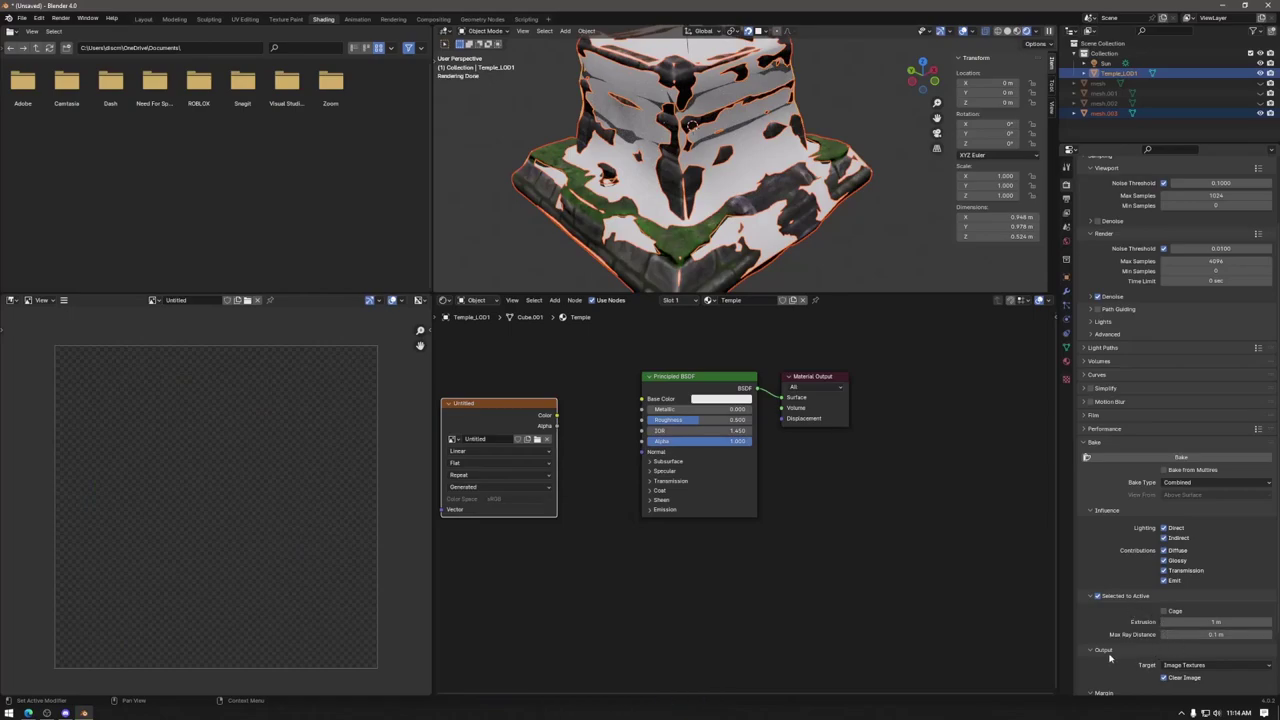
# Step: Set the bake extrusion to 0 m and the max ray distance to 0.5 m
pyautogui.click(1216, 621)
pyautogui.write('0')
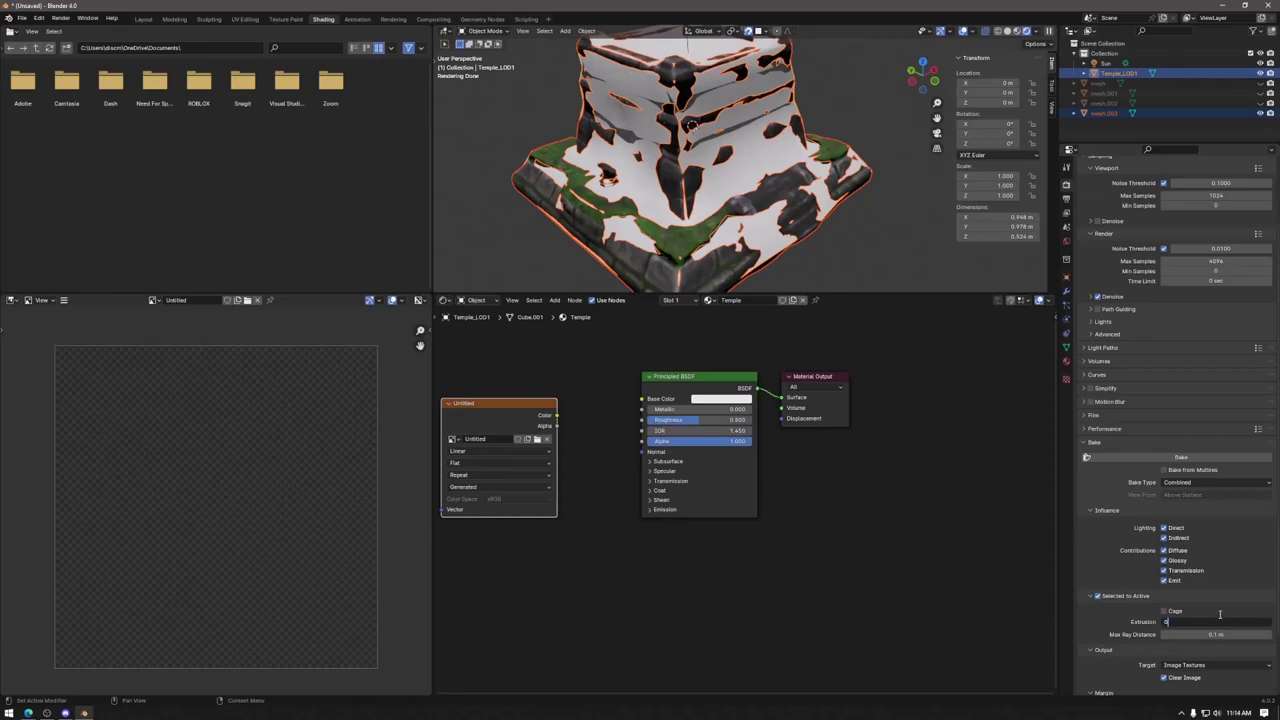
pyautogui.click(1215, 634)
pyautogui.write('0.5')
pyautogui.press('Return')
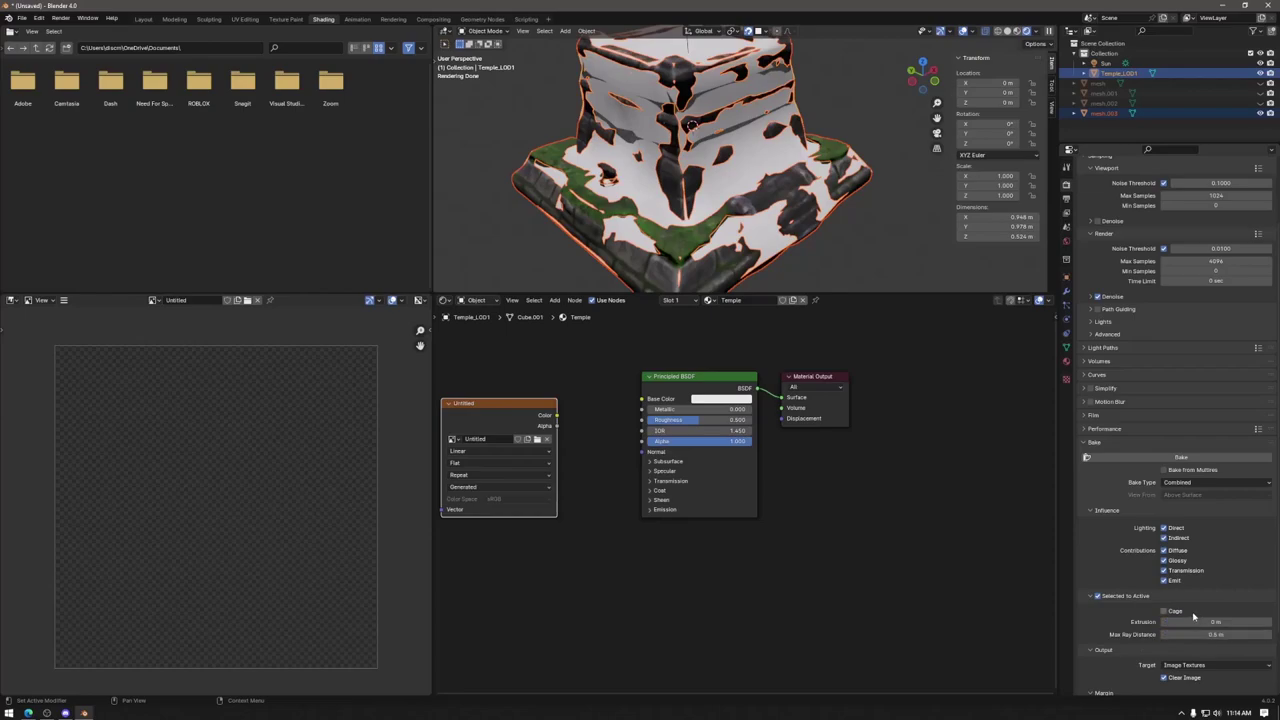
# Step: Switch the bake type to Normal and bake the map with the current extrusion and ray distance
pyautogui.click(1196, 484)
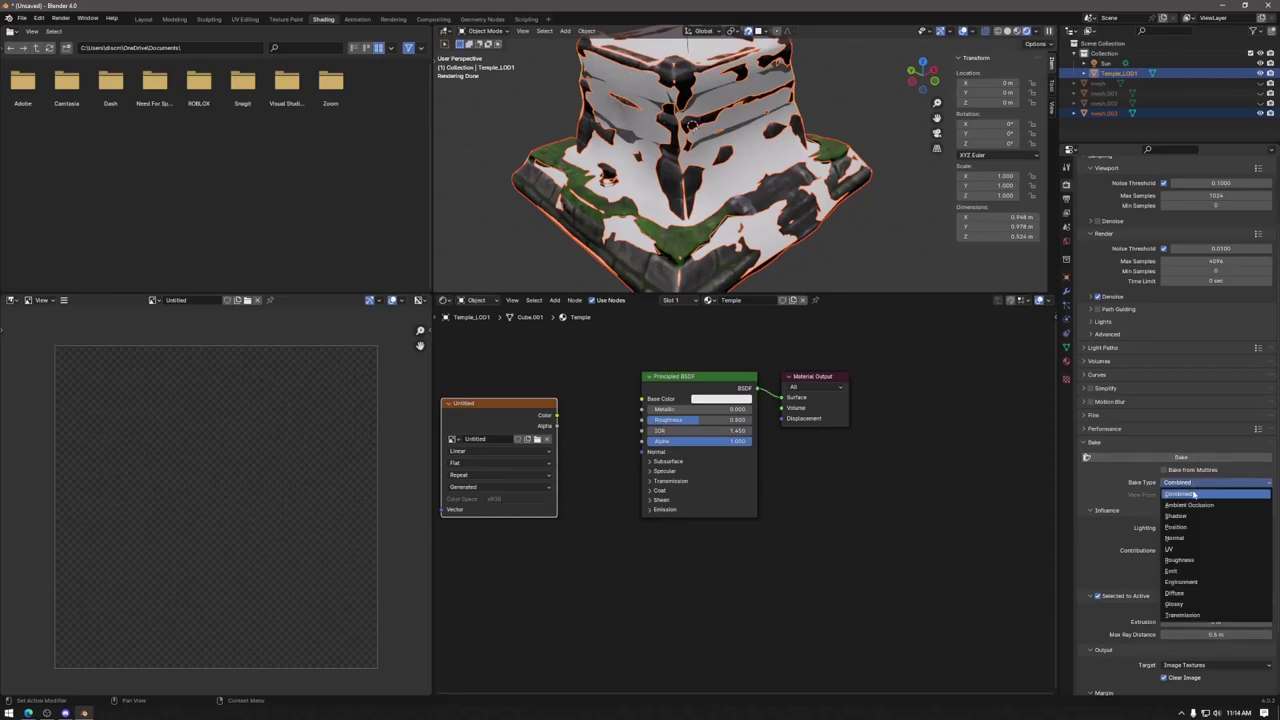
pyautogui.click(1191, 539)
pyautogui.click(1176, 457)
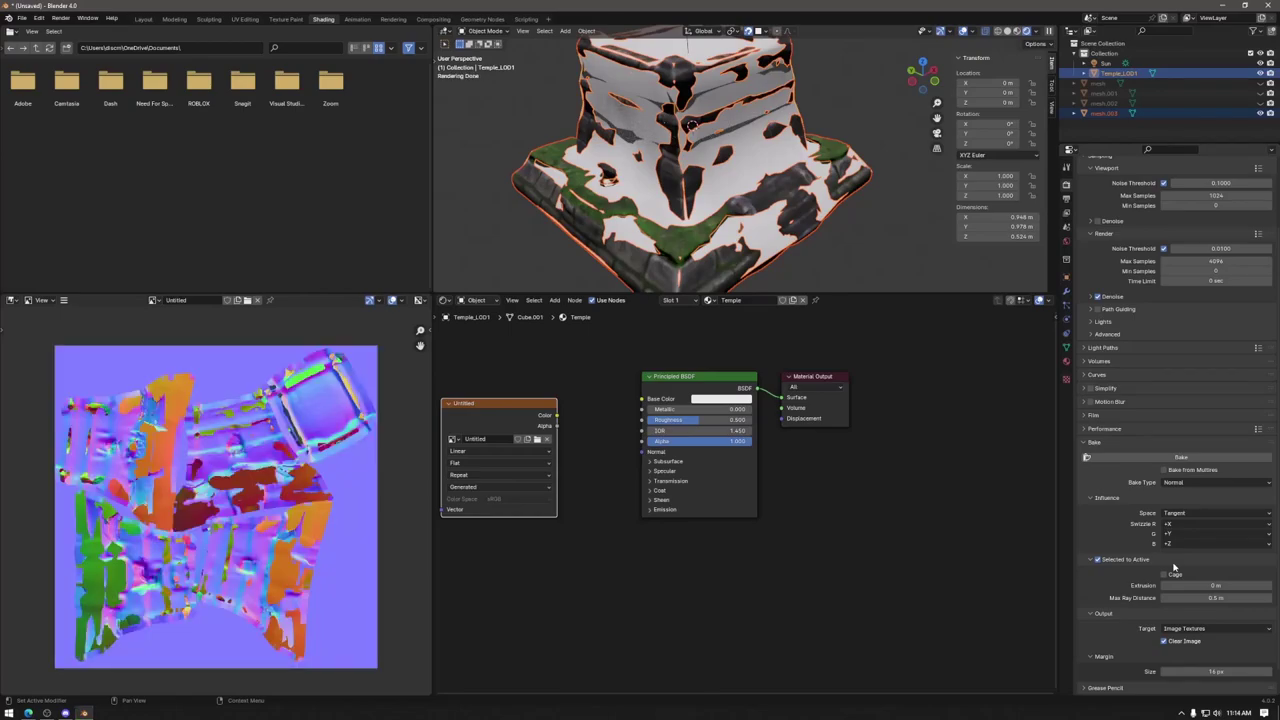
# Step: Set the bake extrusion to 0.2 m, rebake the Normal map and inspect the resulting texture up close
pyautogui.click(1208, 585)
pyautogui.write('0.2')
pyautogui.press('Return')
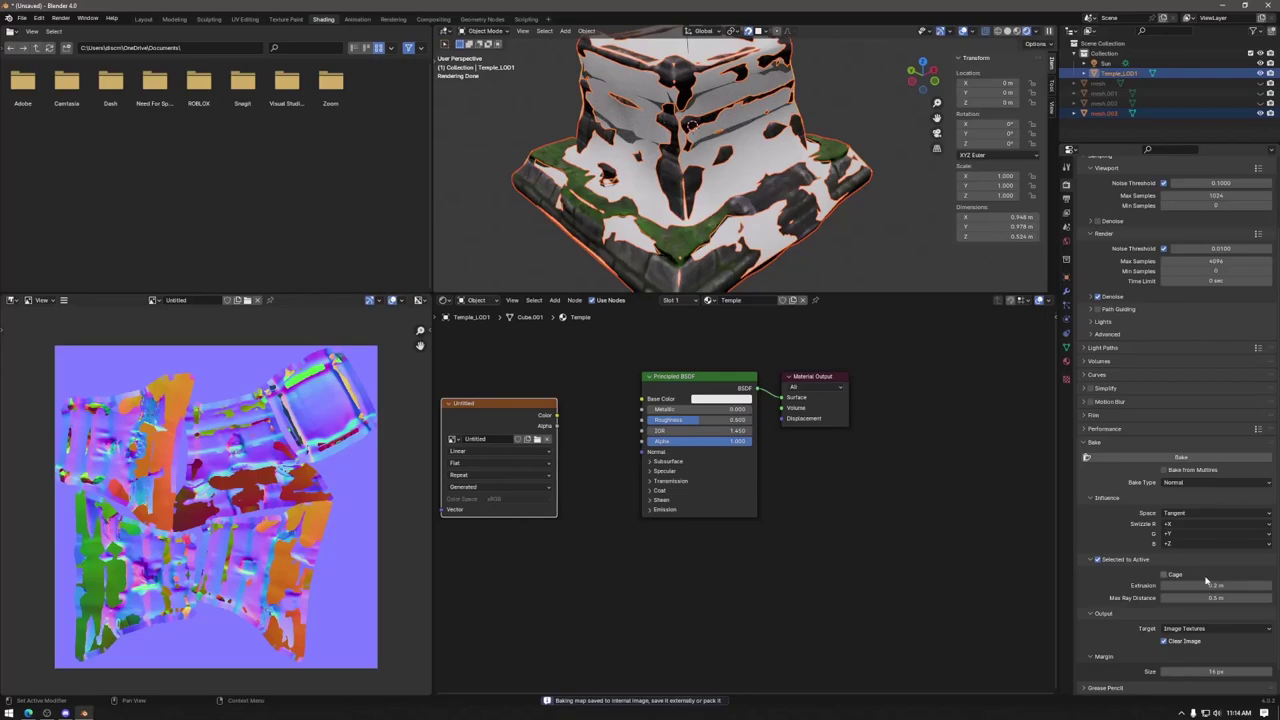
pyautogui.click(1182, 457)
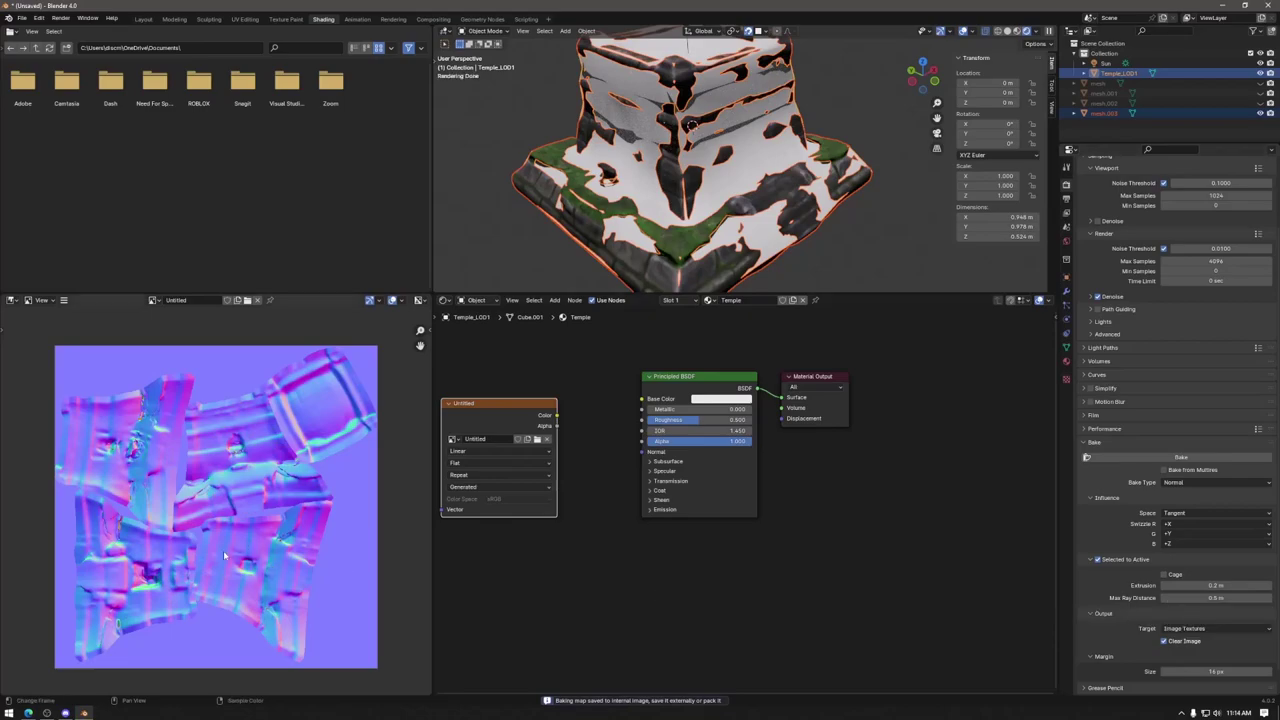
pyautogui.scroll(3, 225, 556)
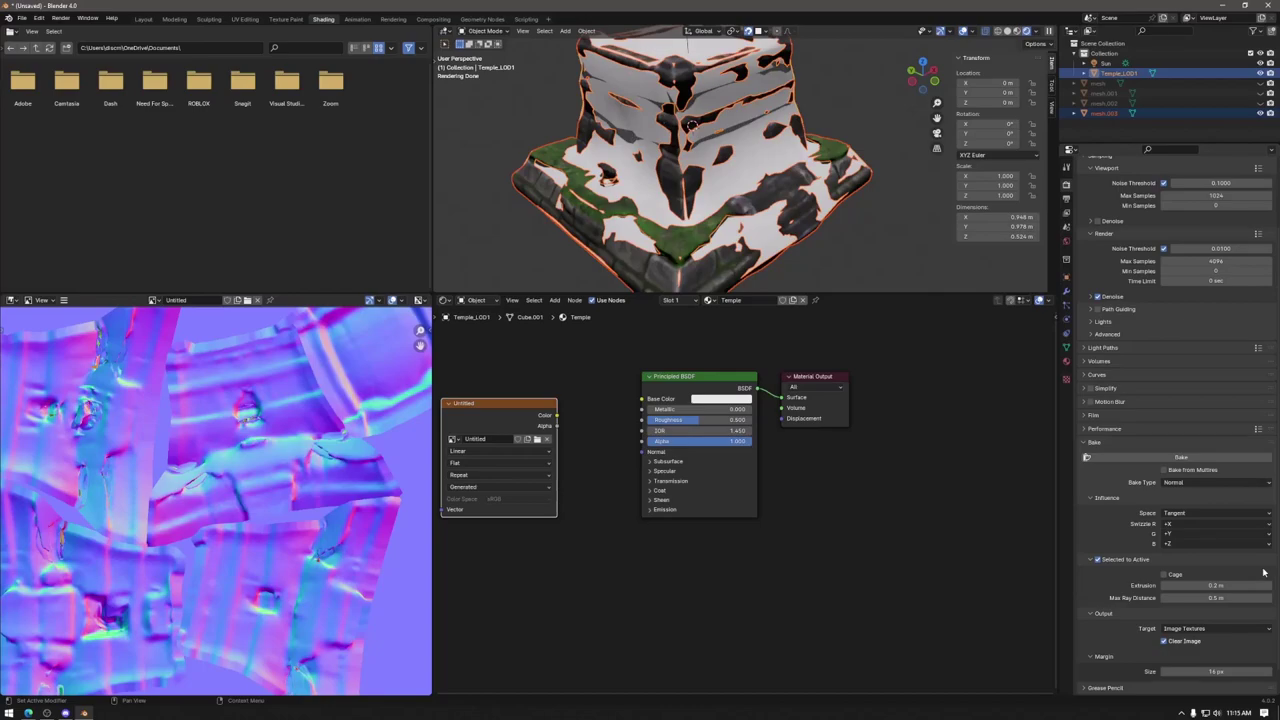
pyautogui.scroll(3, 58, 418)
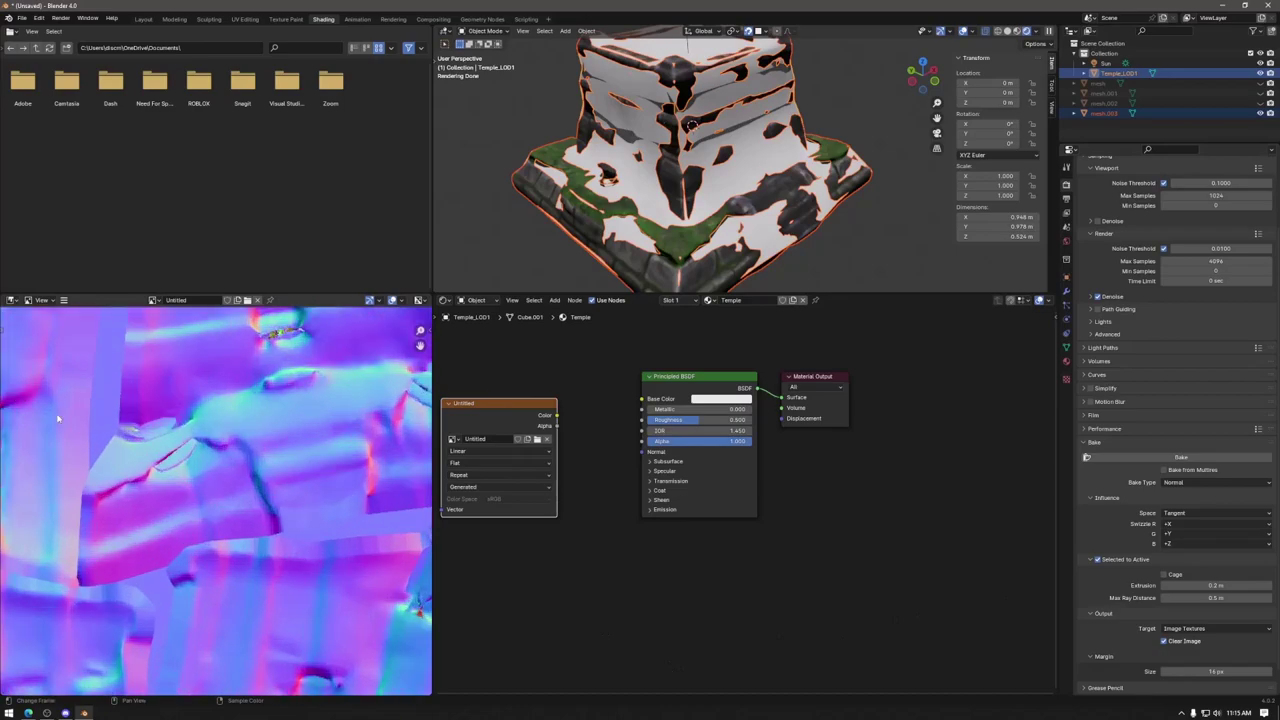
pyautogui.press('space')
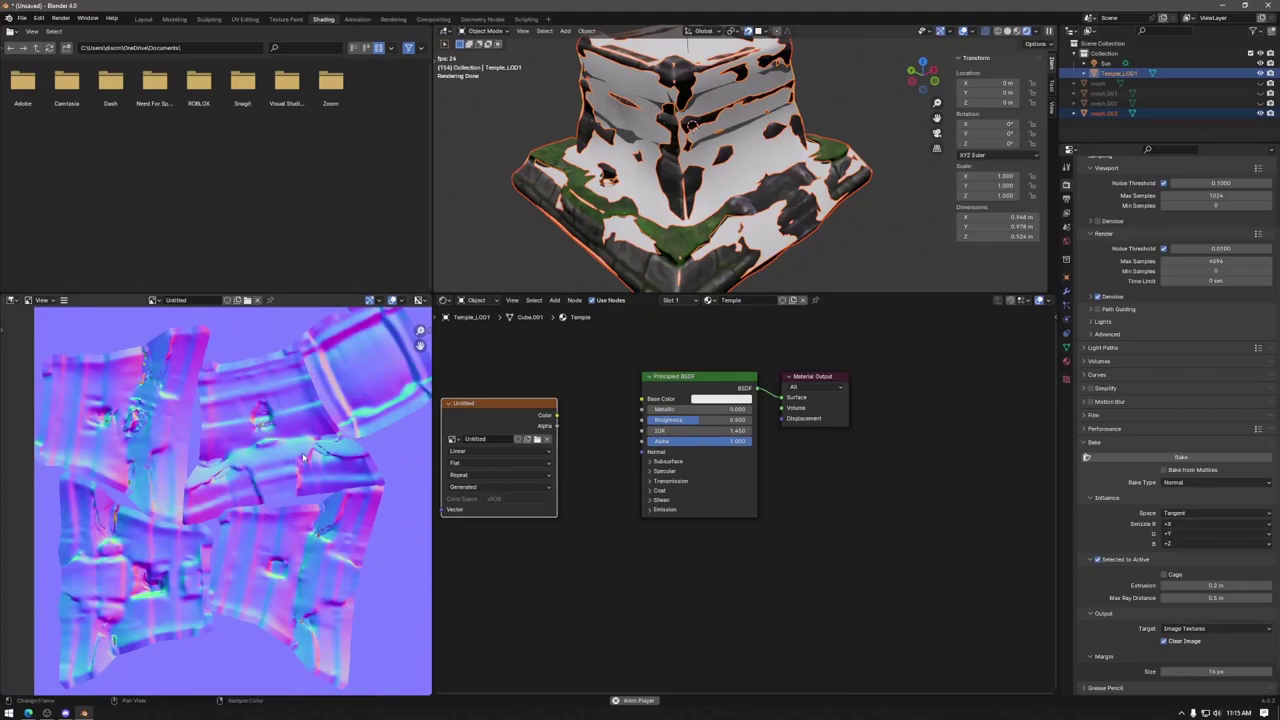
# Step: Start saving the baked normal map as a new image file and browse to K:\Mona\Tutorials\Workshops\52_AIAssets
pyautogui.click(63, 300)
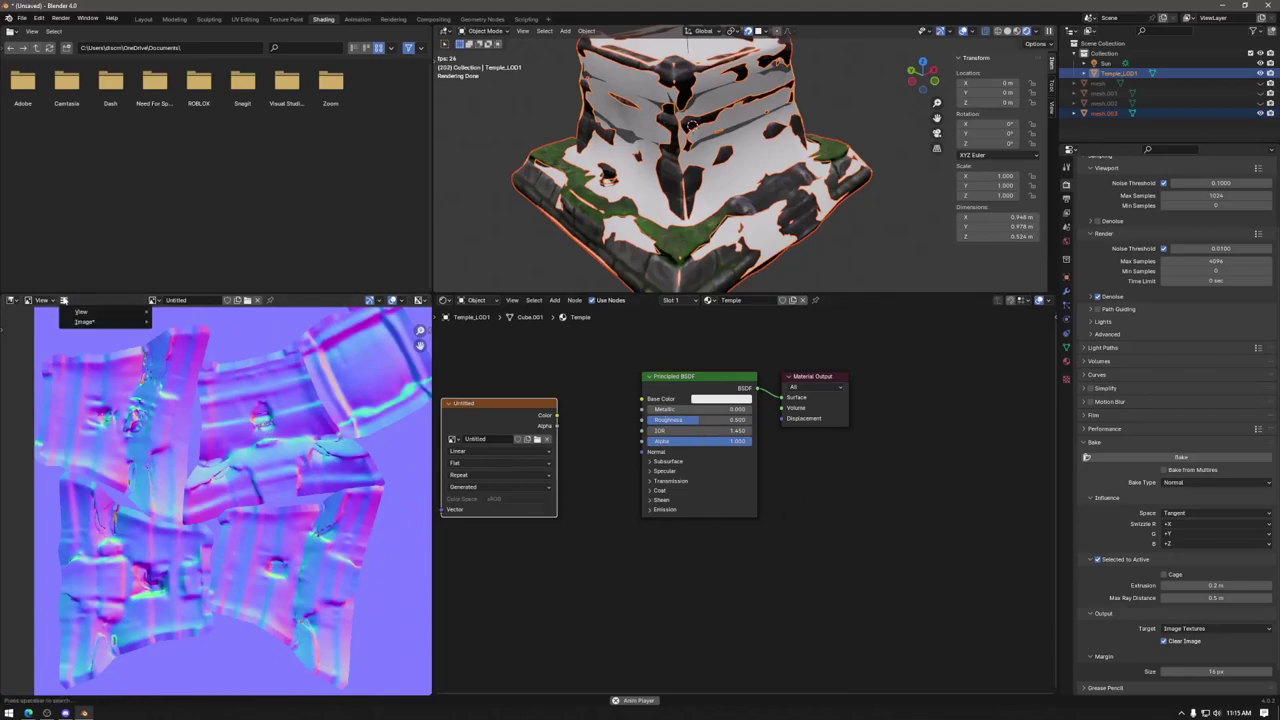
pyautogui.moveTo(110, 321)
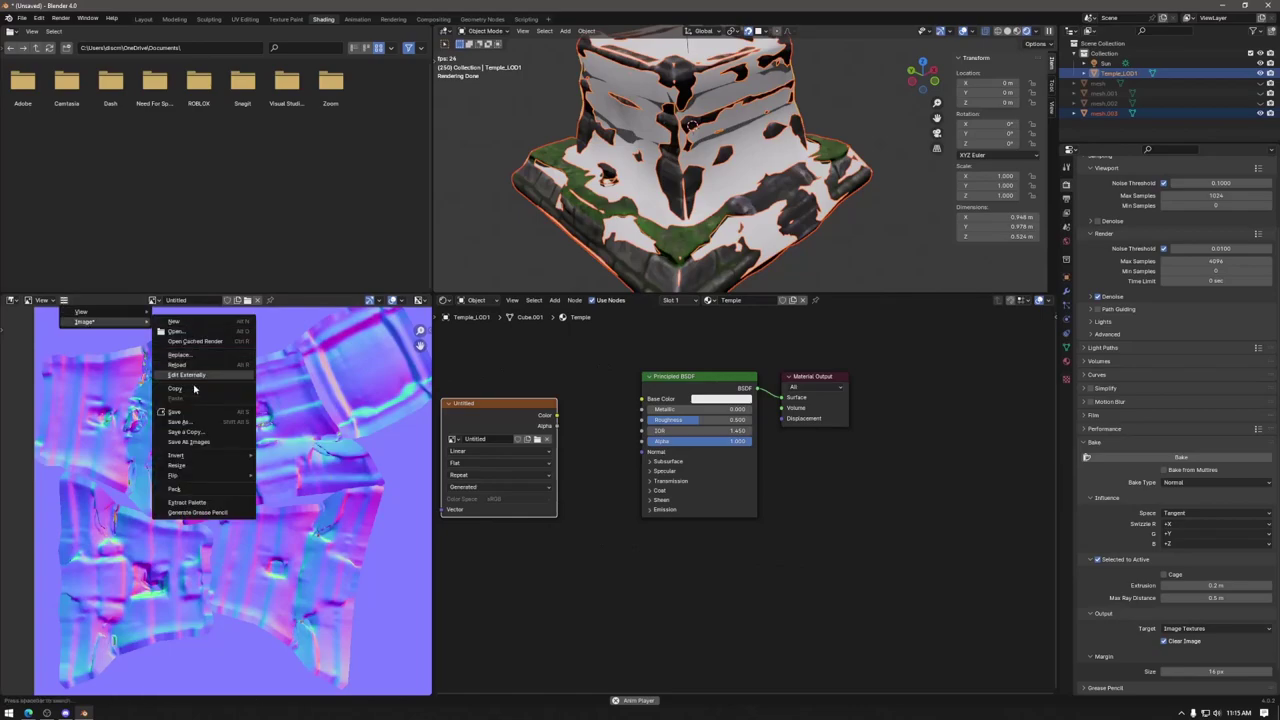
pyautogui.click(196, 423)
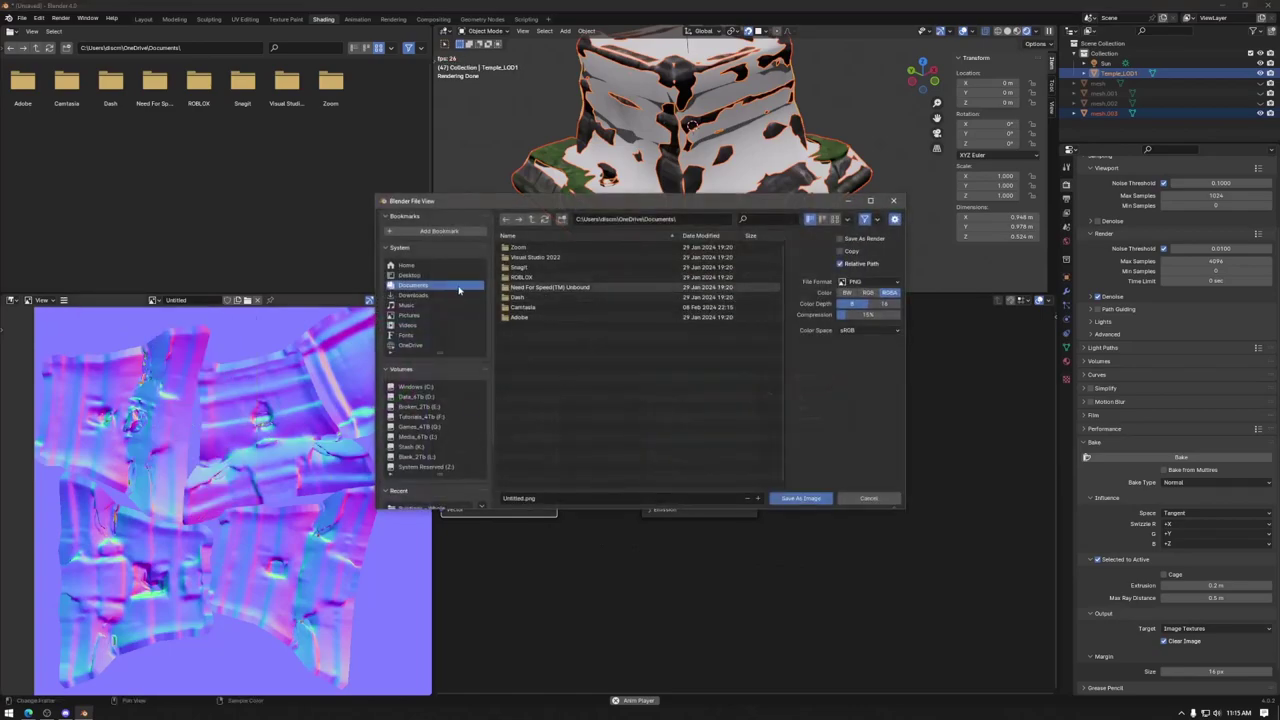
pyautogui.click(413, 448)
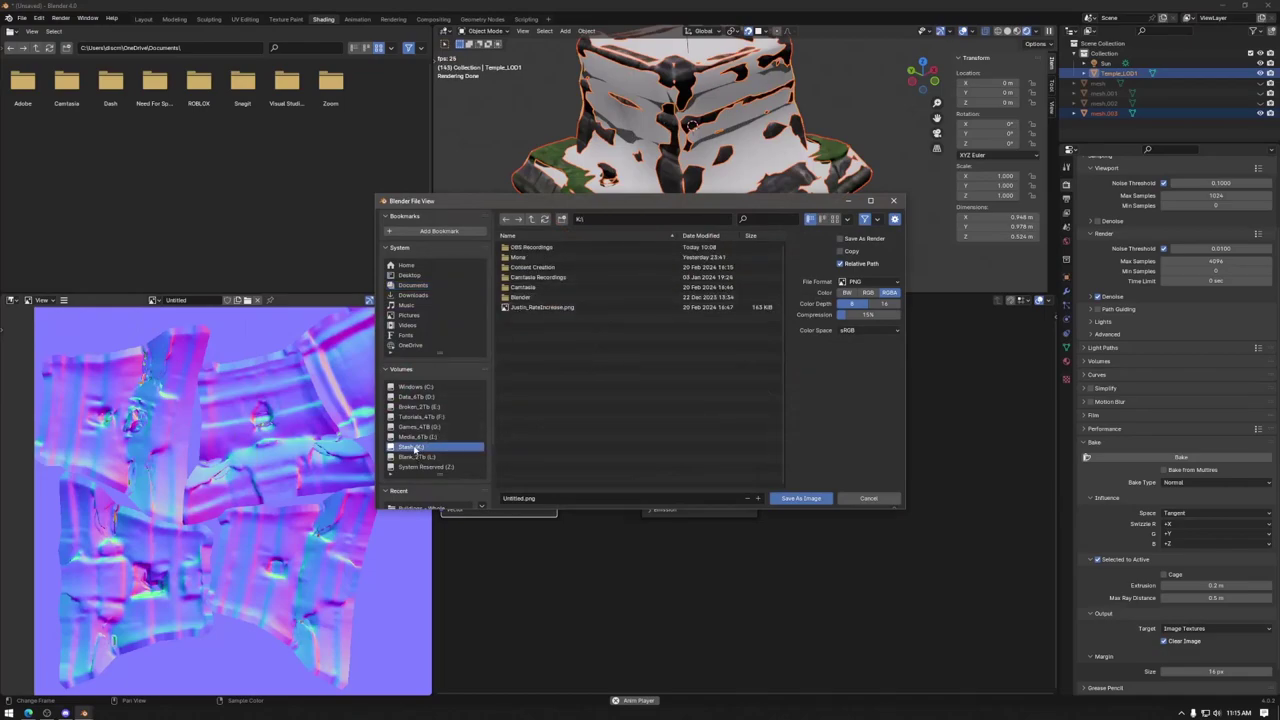
pyautogui.doubleClick(520, 257)
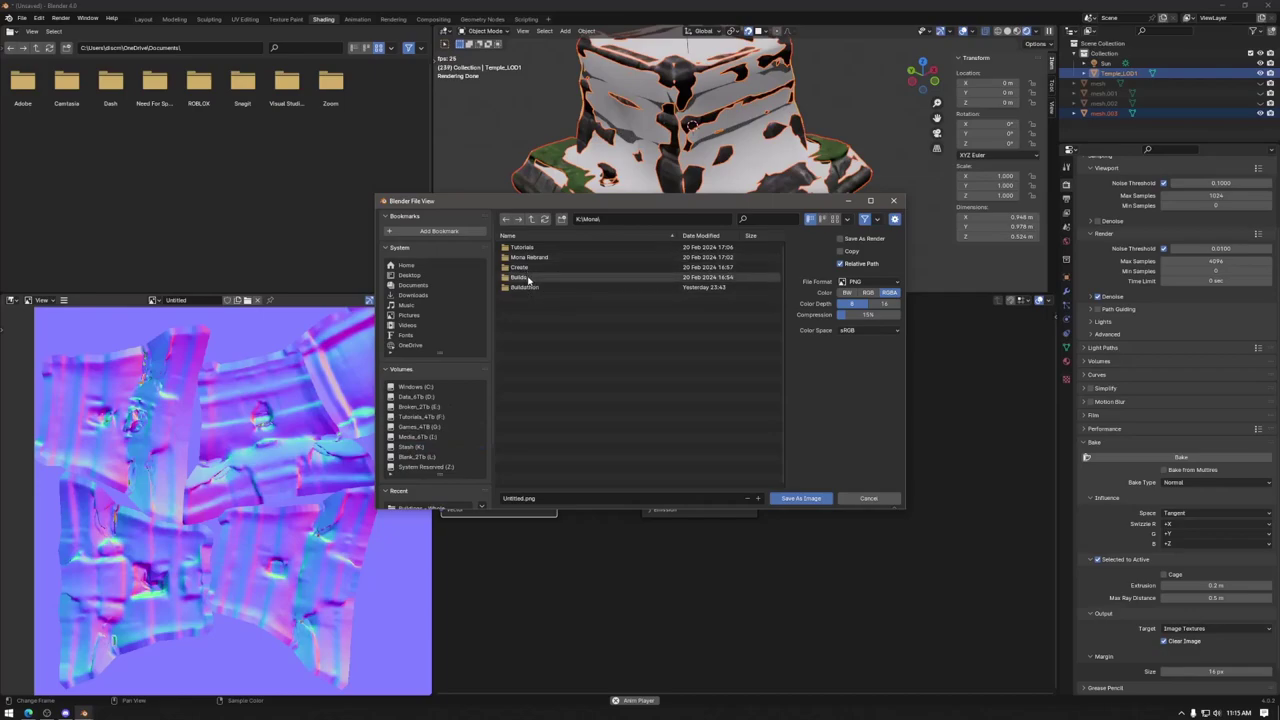
pyautogui.doubleClick(522, 247)
pyautogui.doubleClick(523, 257)
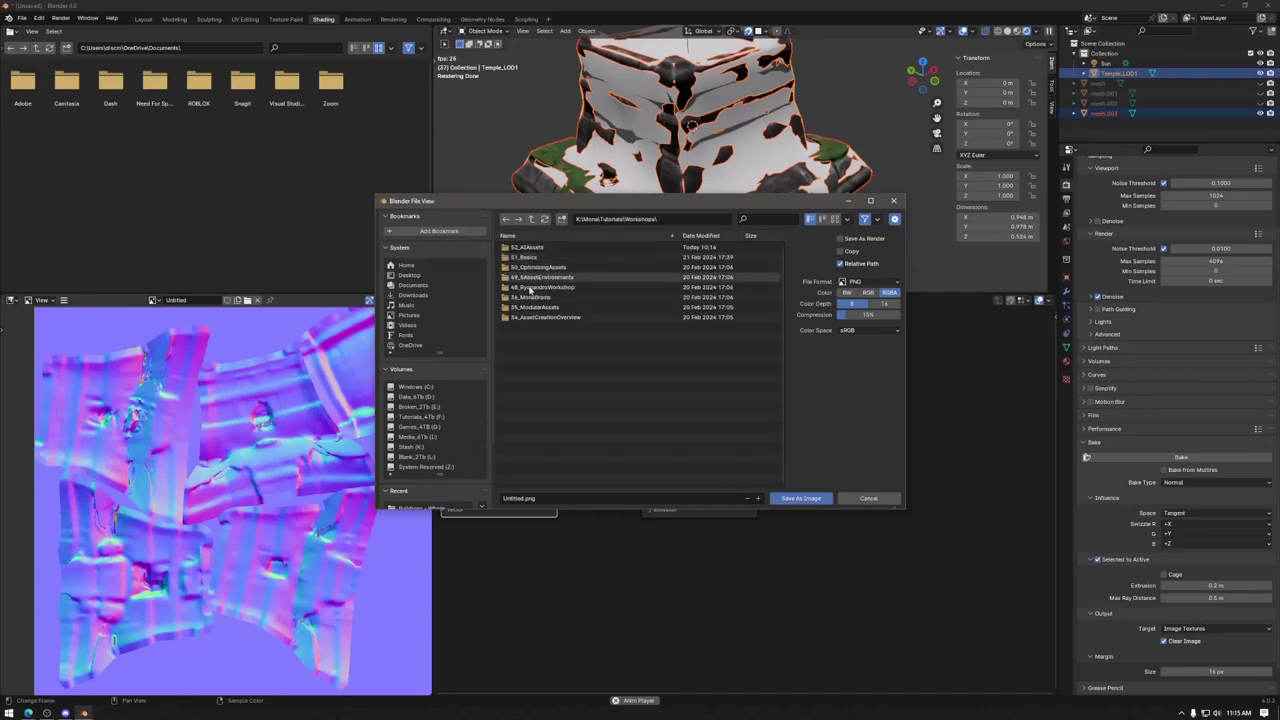
pyautogui.doubleClick(530, 317)
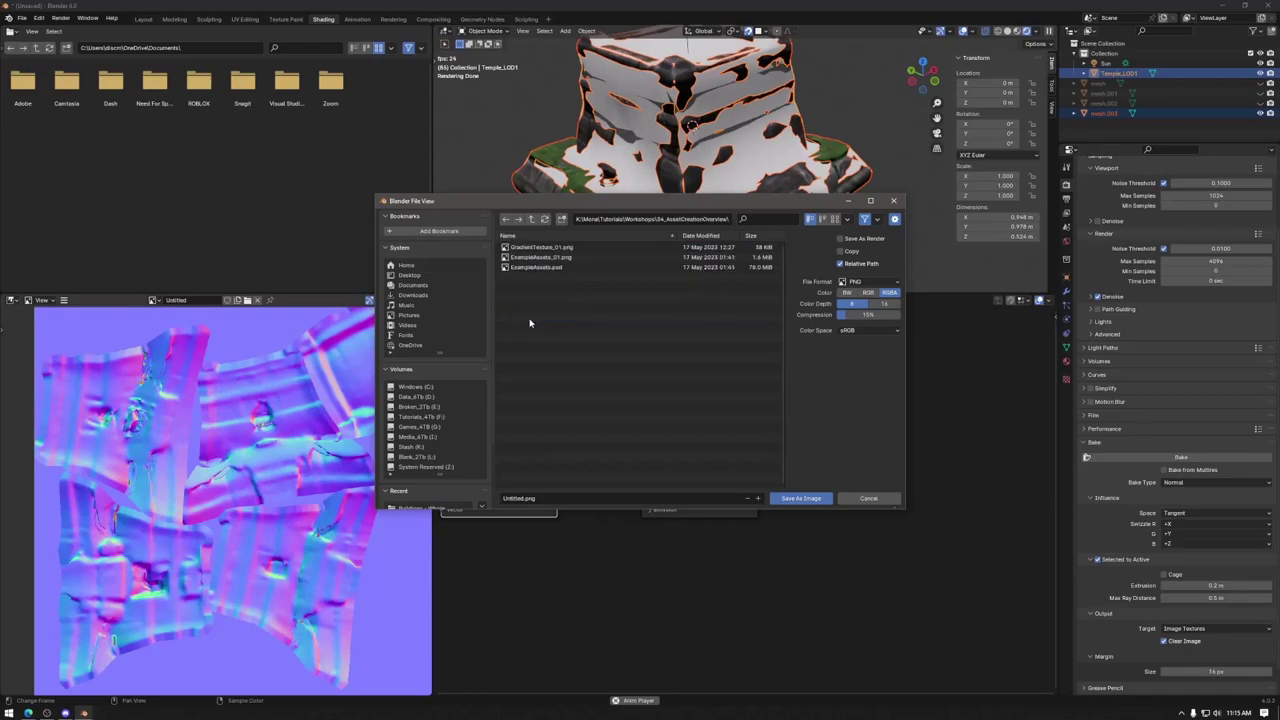
pyautogui.press('BackSpace')
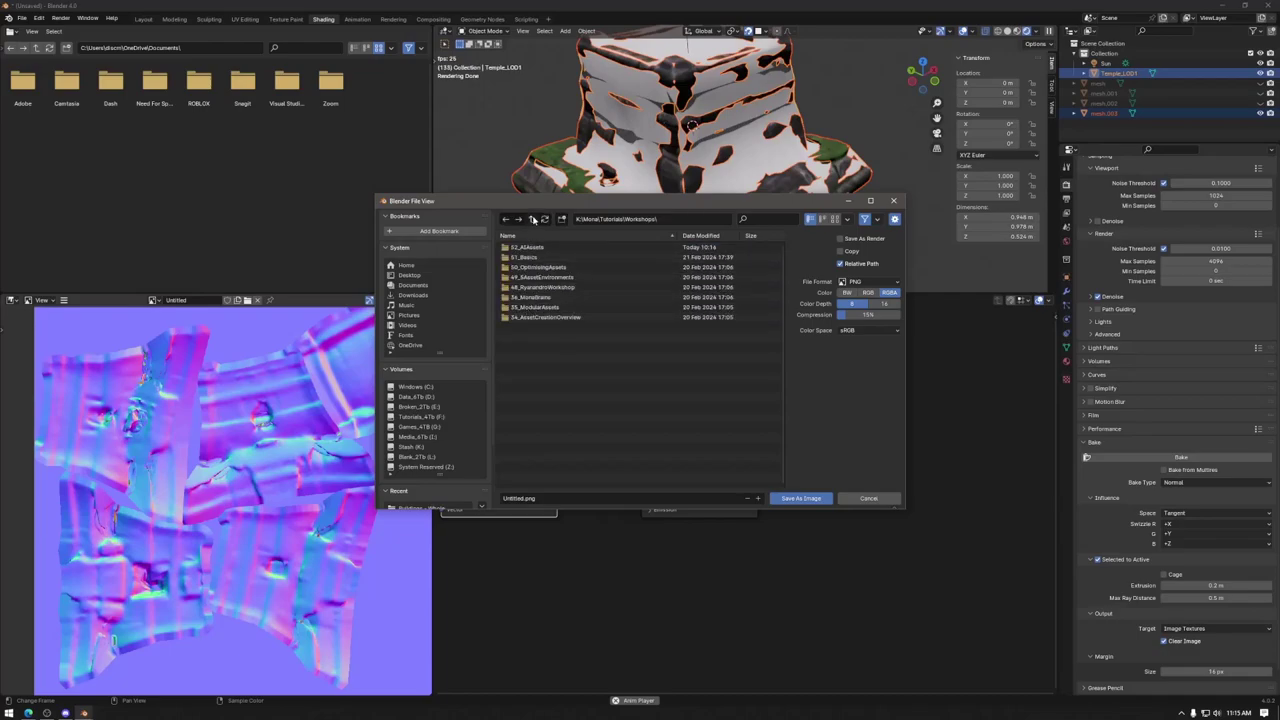
pyautogui.click(533, 219)
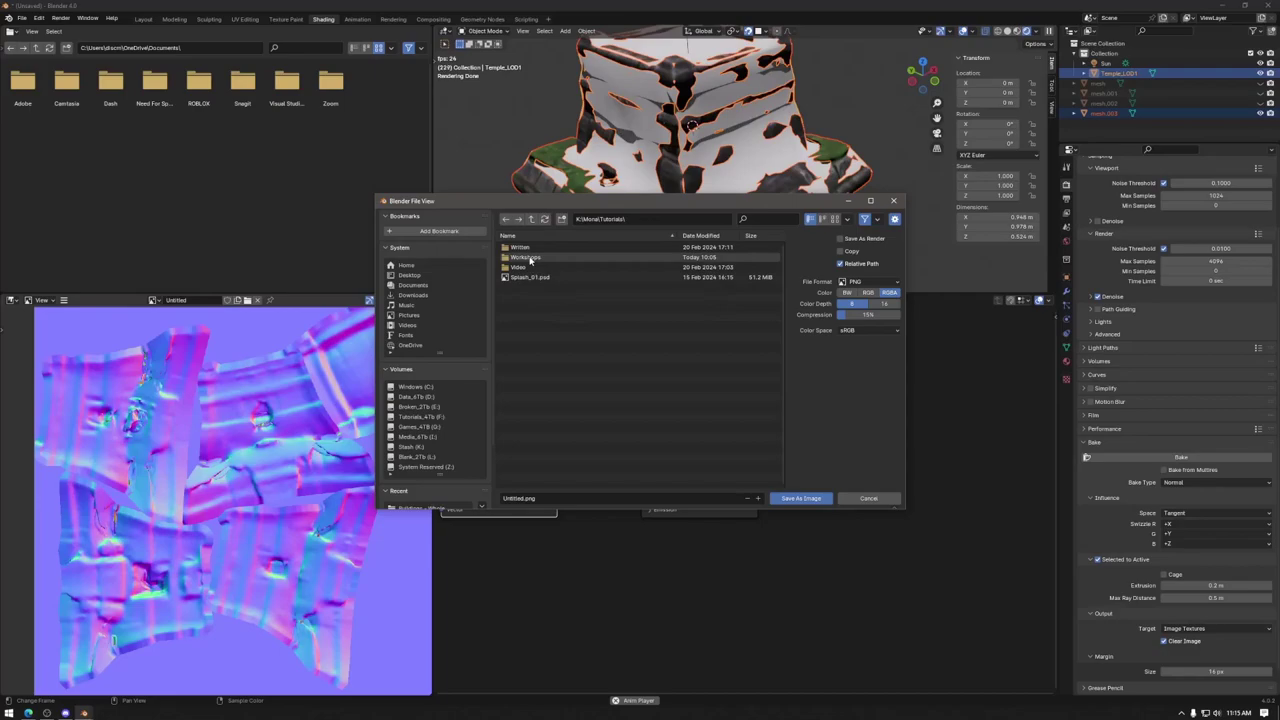
pyautogui.doubleClick(530, 259)
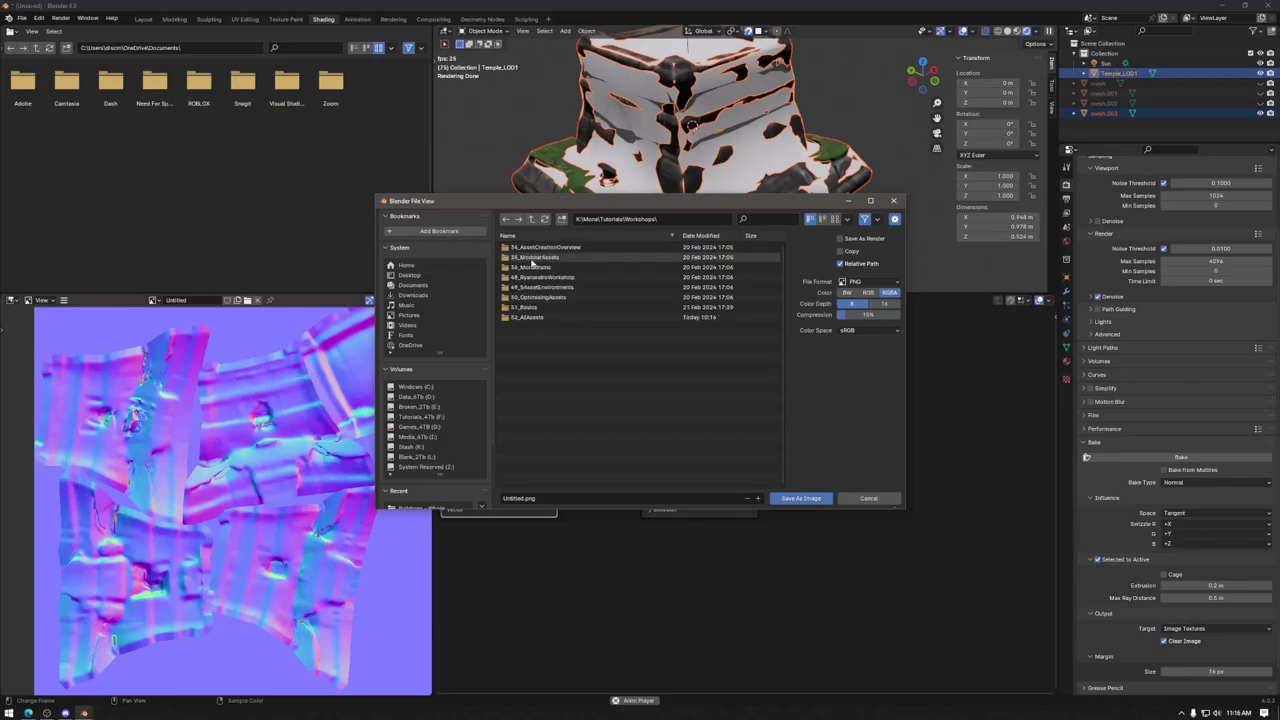
pyautogui.doubleClick(528, 317)
# Step: Name the image file Temple_Normal.png and save it
pyautogui.click(535, 497)
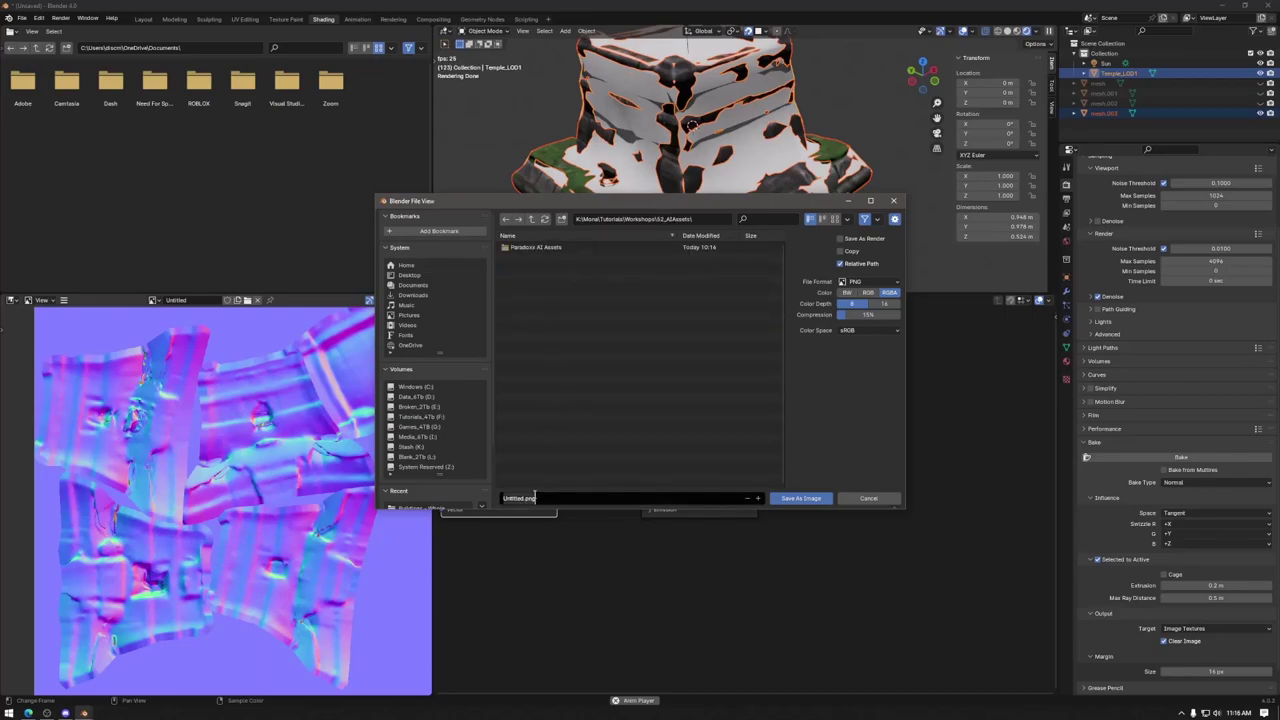
pyautogui.moveTo(526, 497); pyautogui.dragTo(488, 498)
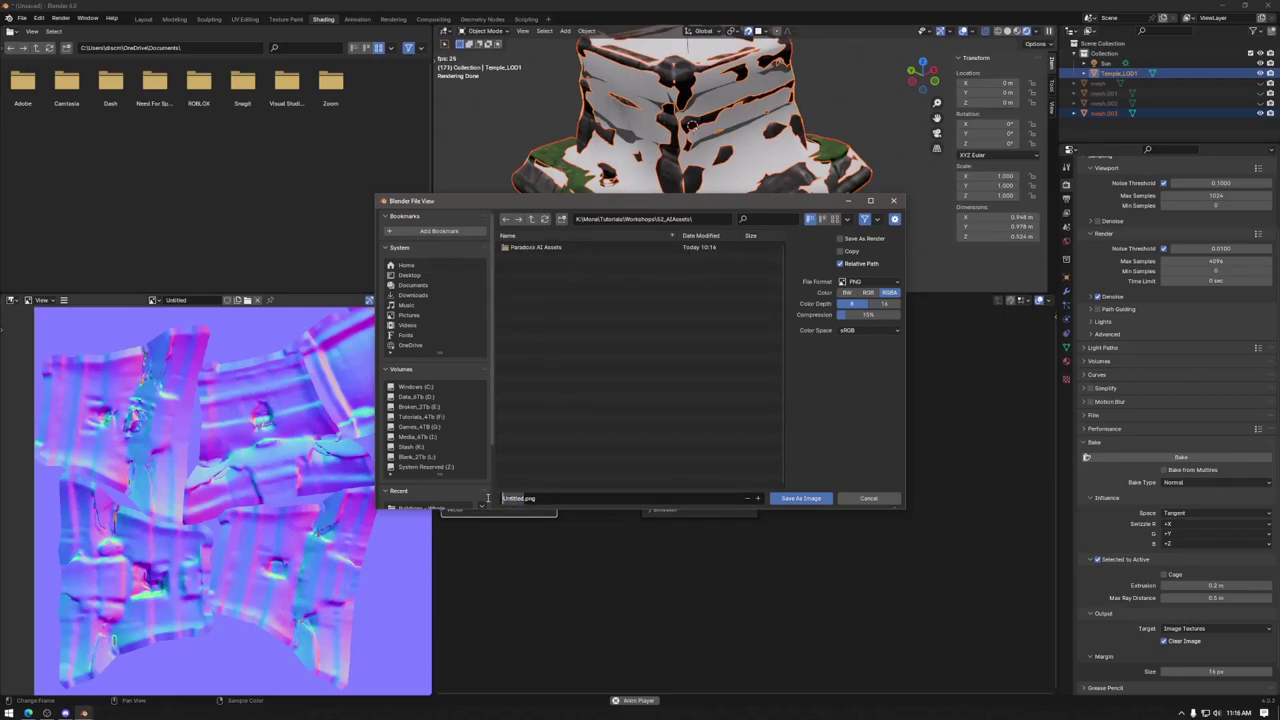
pyautogui.write('Temple_01')
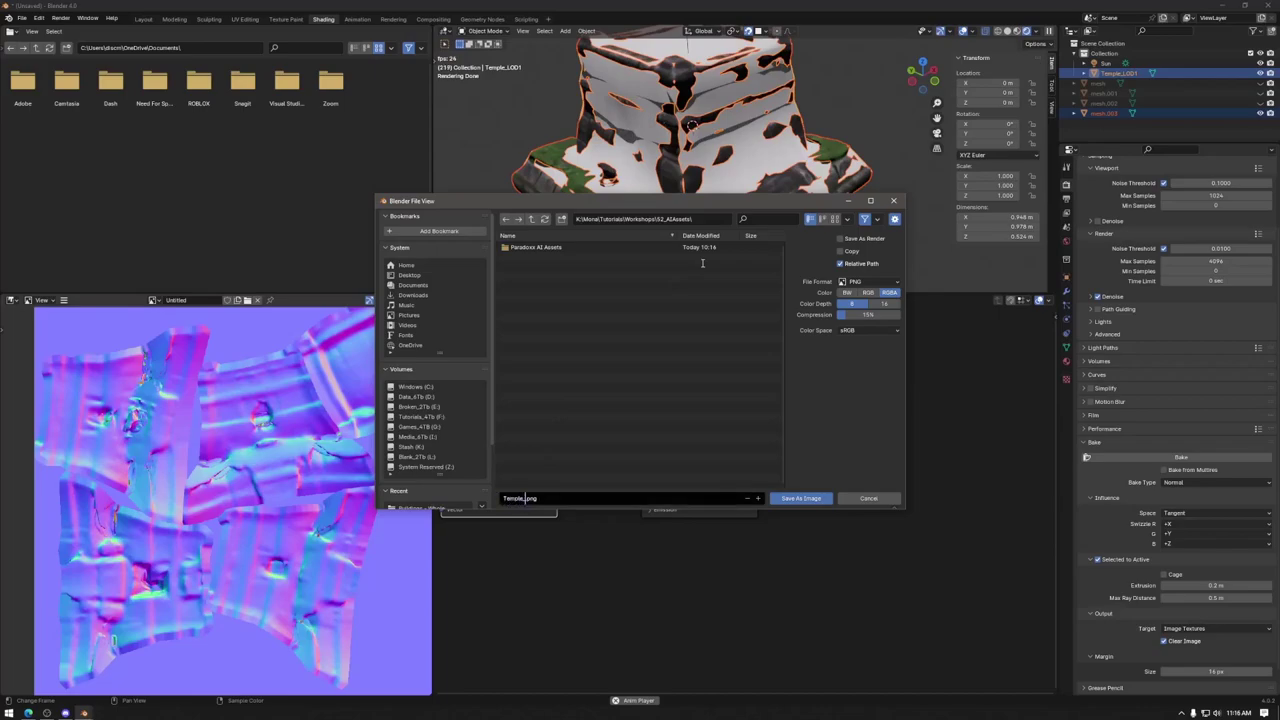
pyautogui.press('BackSpace')
pyautogui.press('BackSpace')
pyautogui.write('Normal')
pyautogui.click(800, 498)
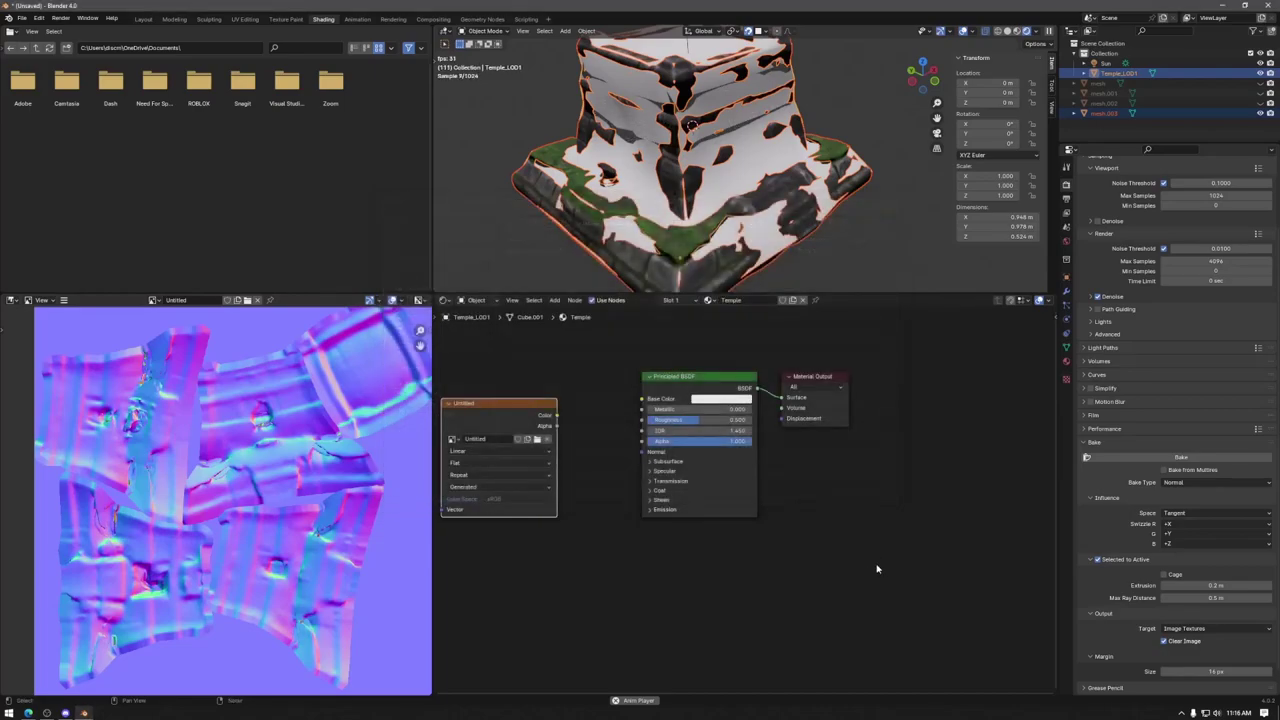
# Step: Set the bake type to Diffuse, exclude the direct and indirect contributions, and bake the color only
pyautogui.click(1192, 483)
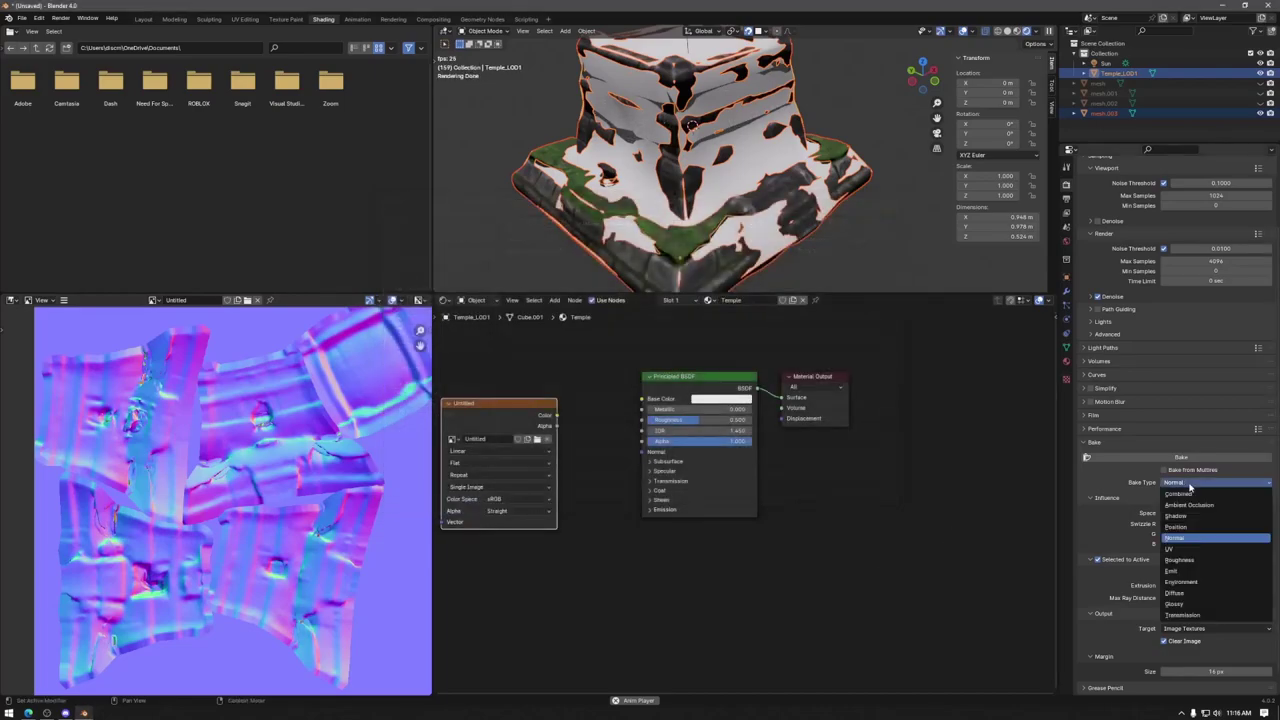
pyautogui.click(1193, 594)
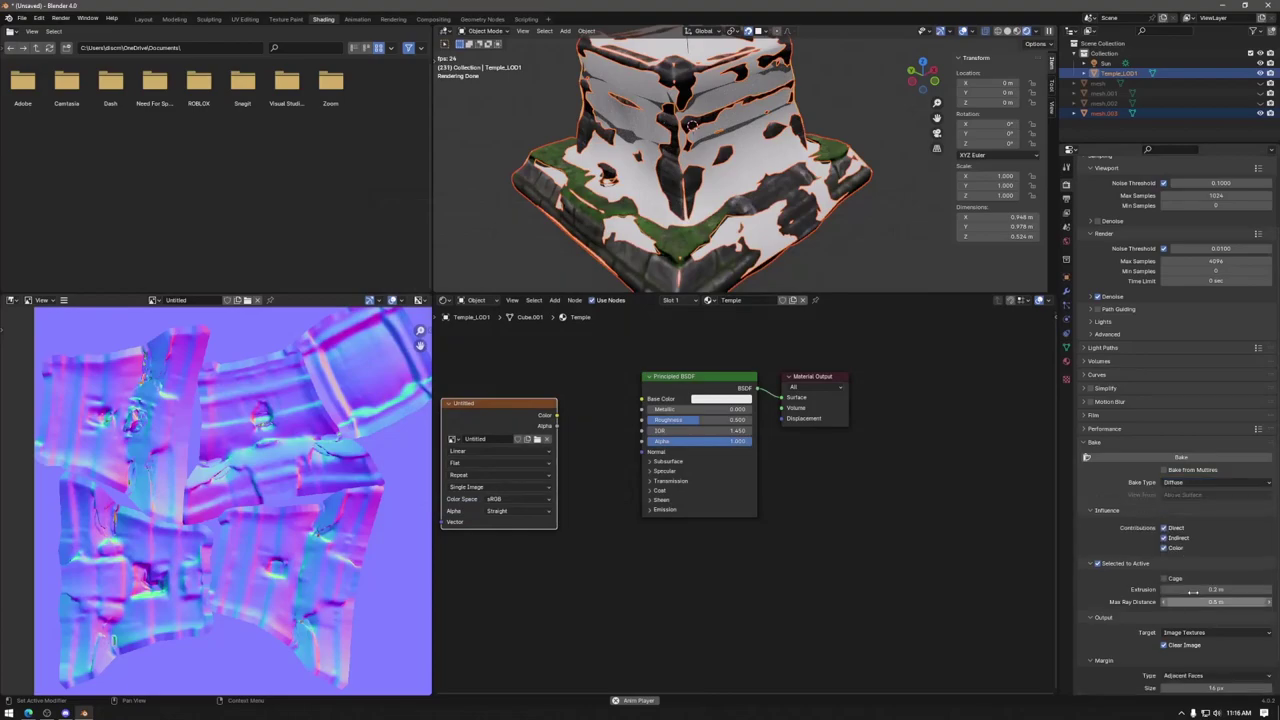
pyautogui.click(1165, 538)
pyautogui.click(1165, 527)
pyautogui.click(1195, 460)
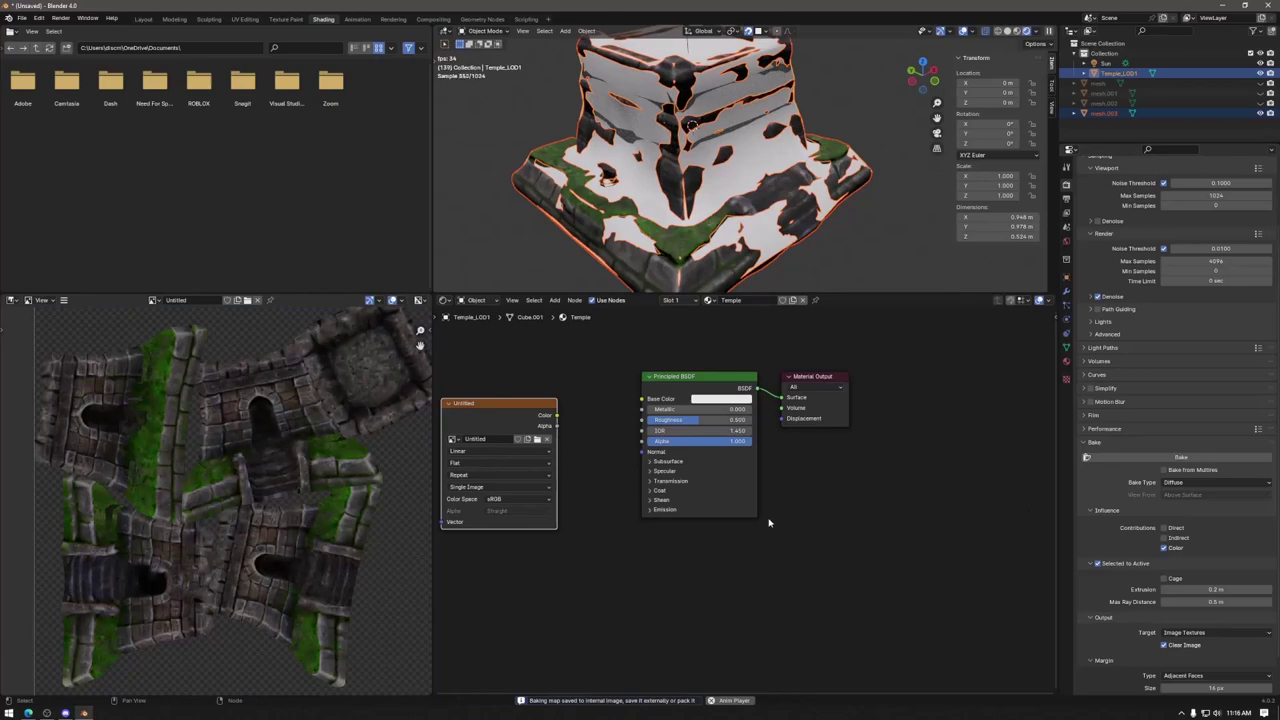
# Step: Re-enable the direct and indirect contributions, and save the baked color texture as Temple_Diffuse.png in the same folder
pyautogui.click(1165, 528)
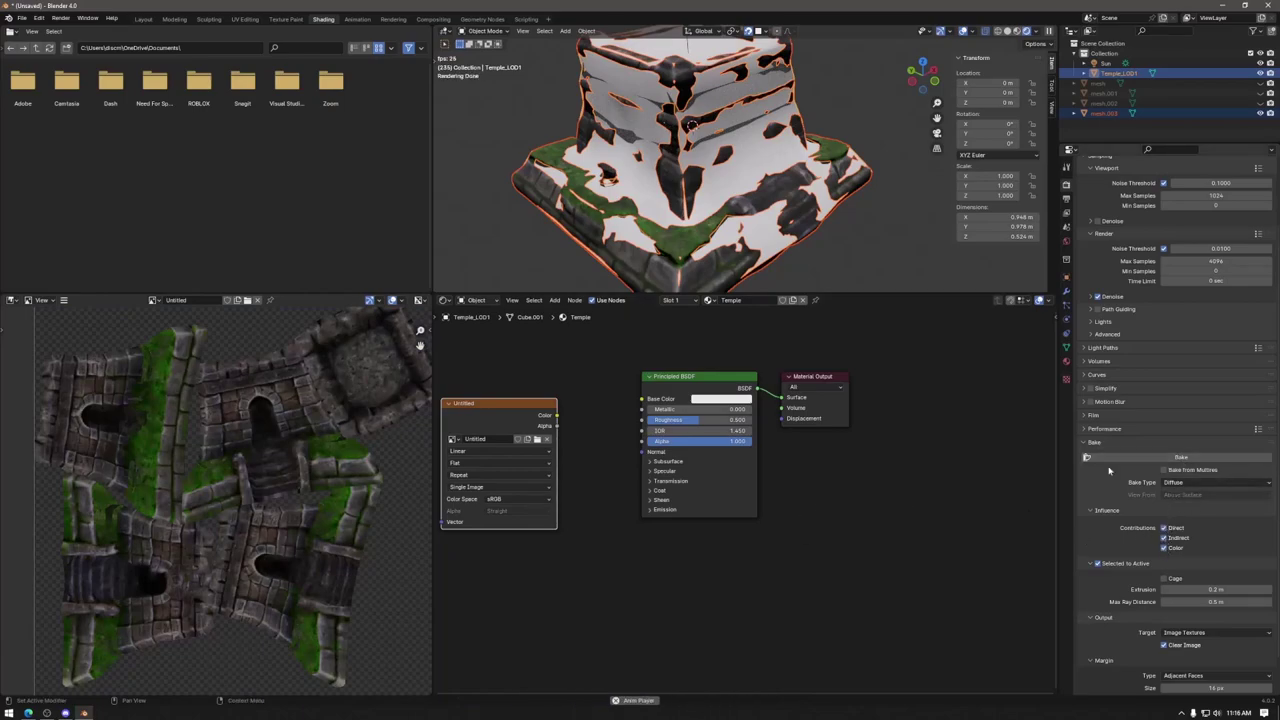
pyautogui.click(63, 300)
pyautogui.moveTo(78, 328)
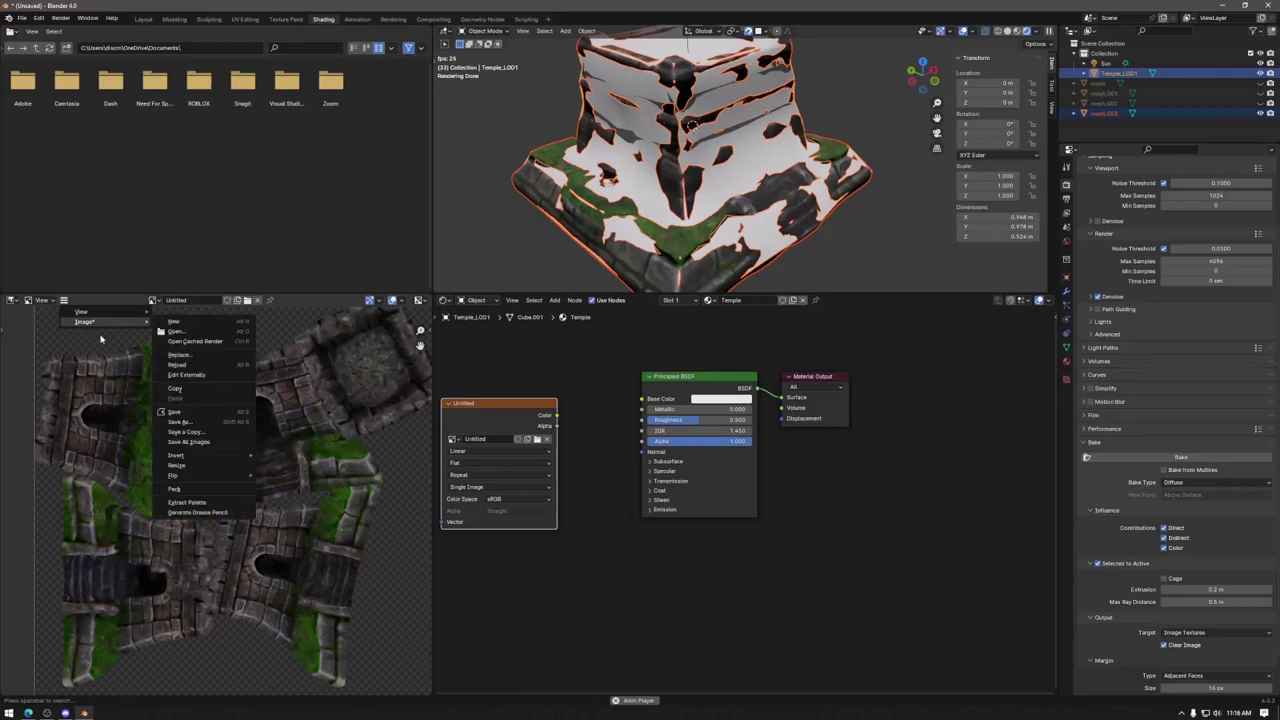
pyautogui.click(180, 421)
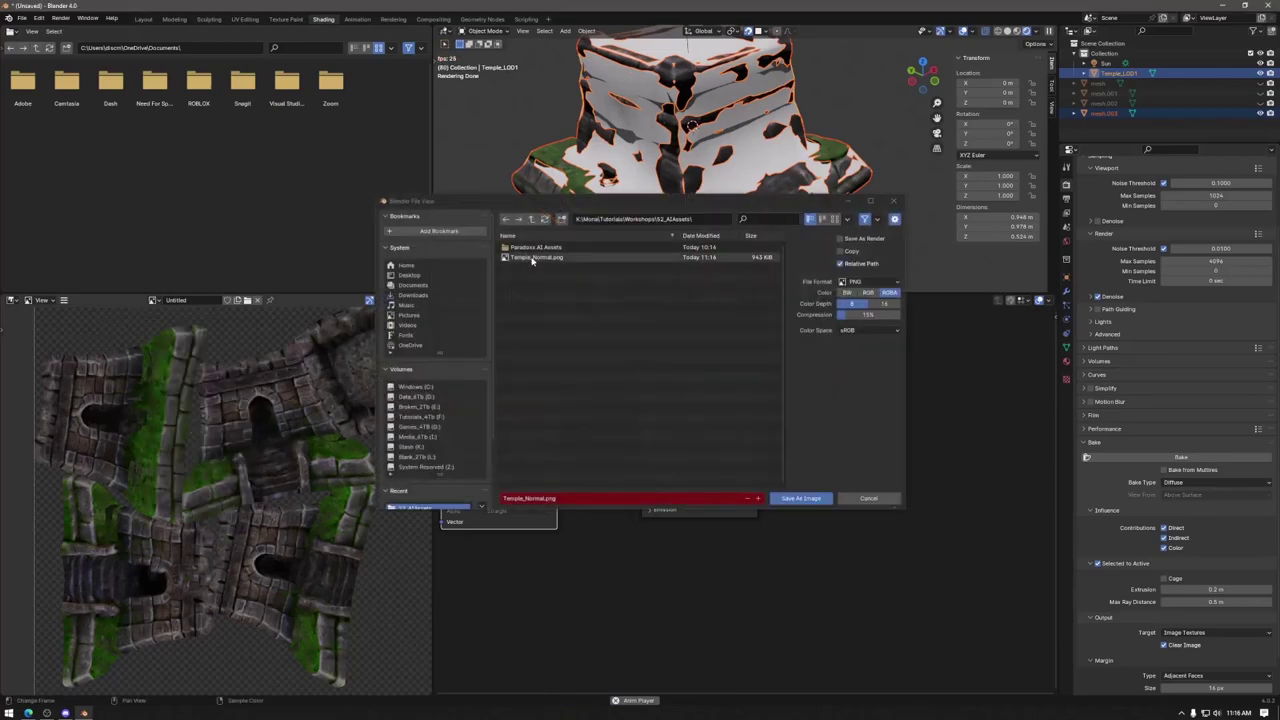
pyautogui.click(532, 258)
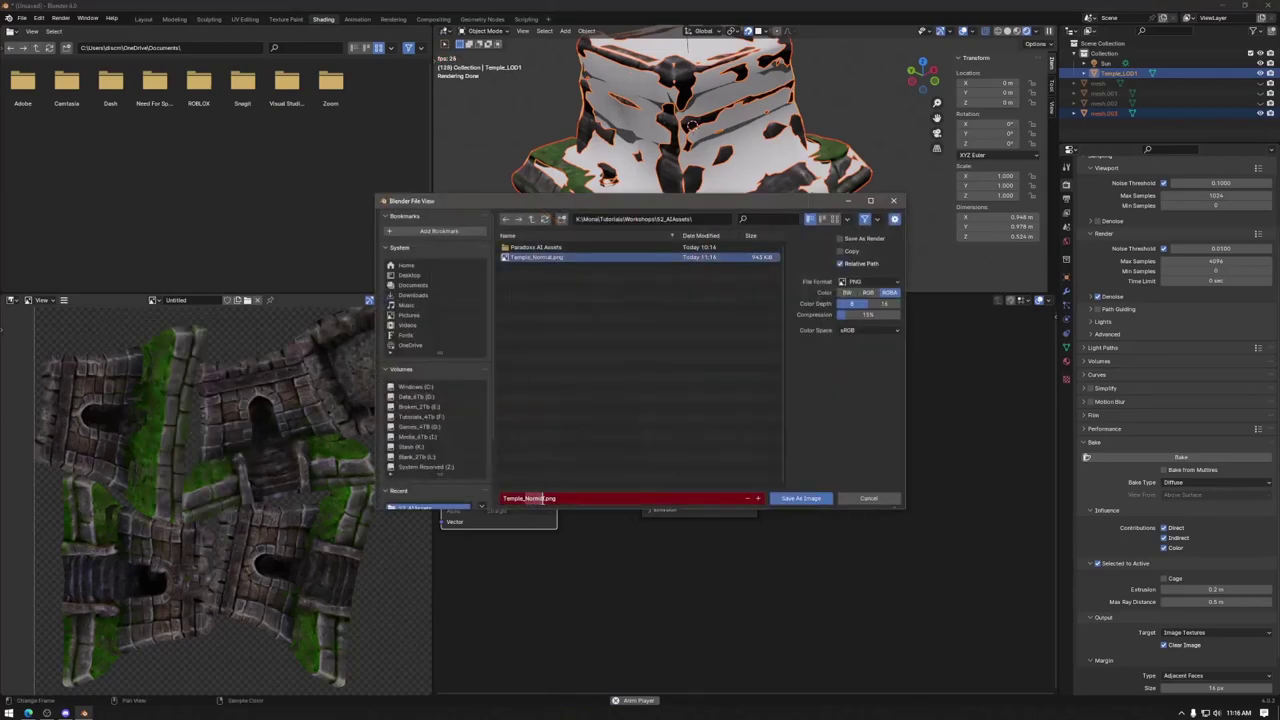
pyautogui.write('Diffuse.')
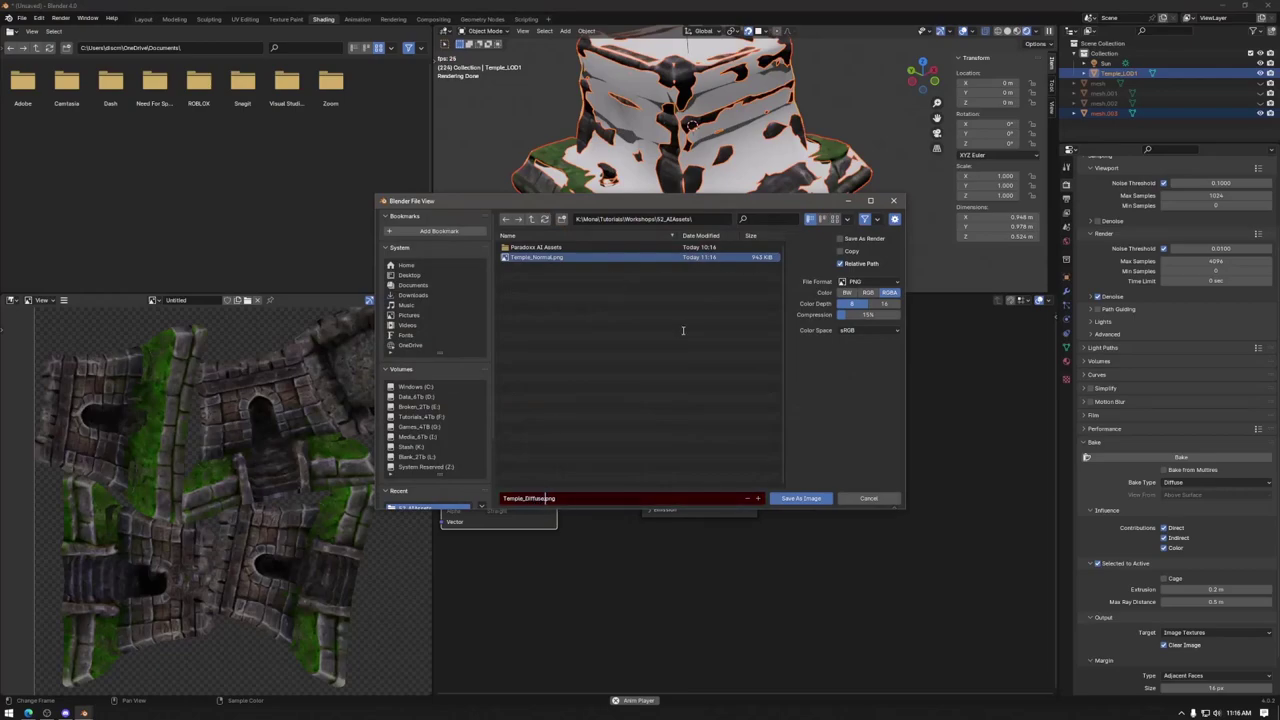
pyautogui.click(796, 498)
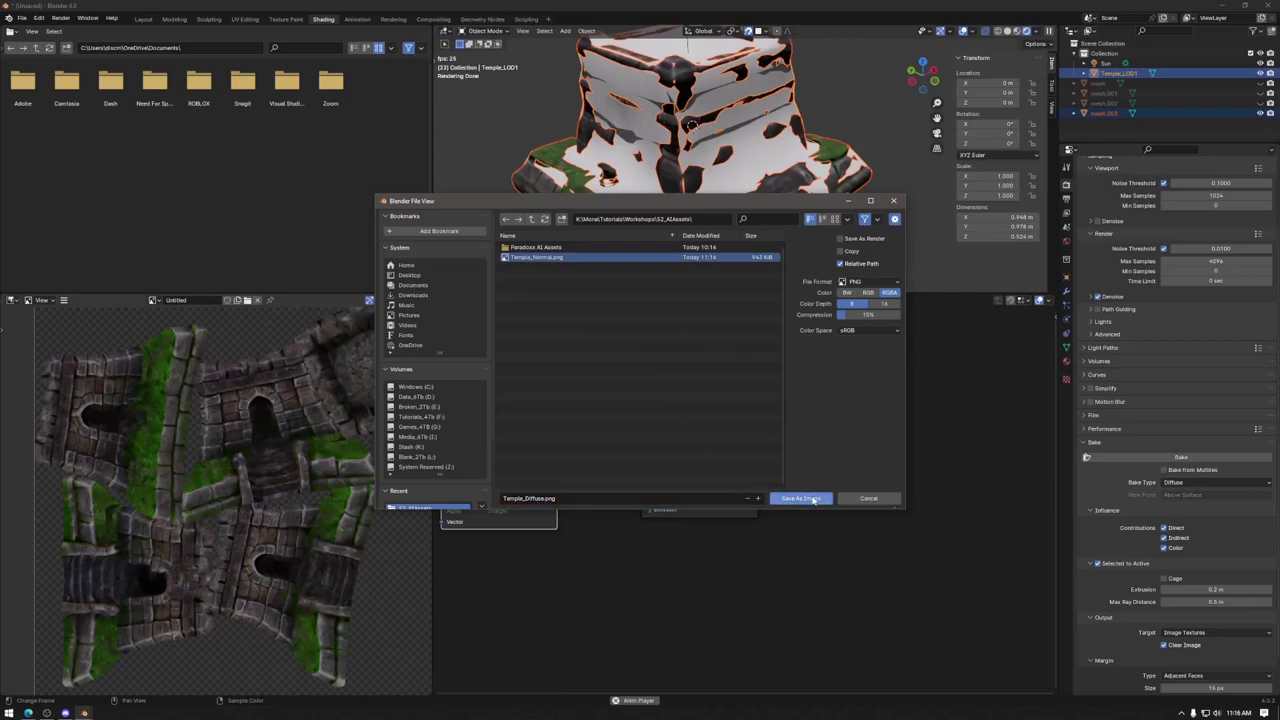
# Step: Save the baked texture as Temple_Diffuse.png
pyautogui.click(796, 498)
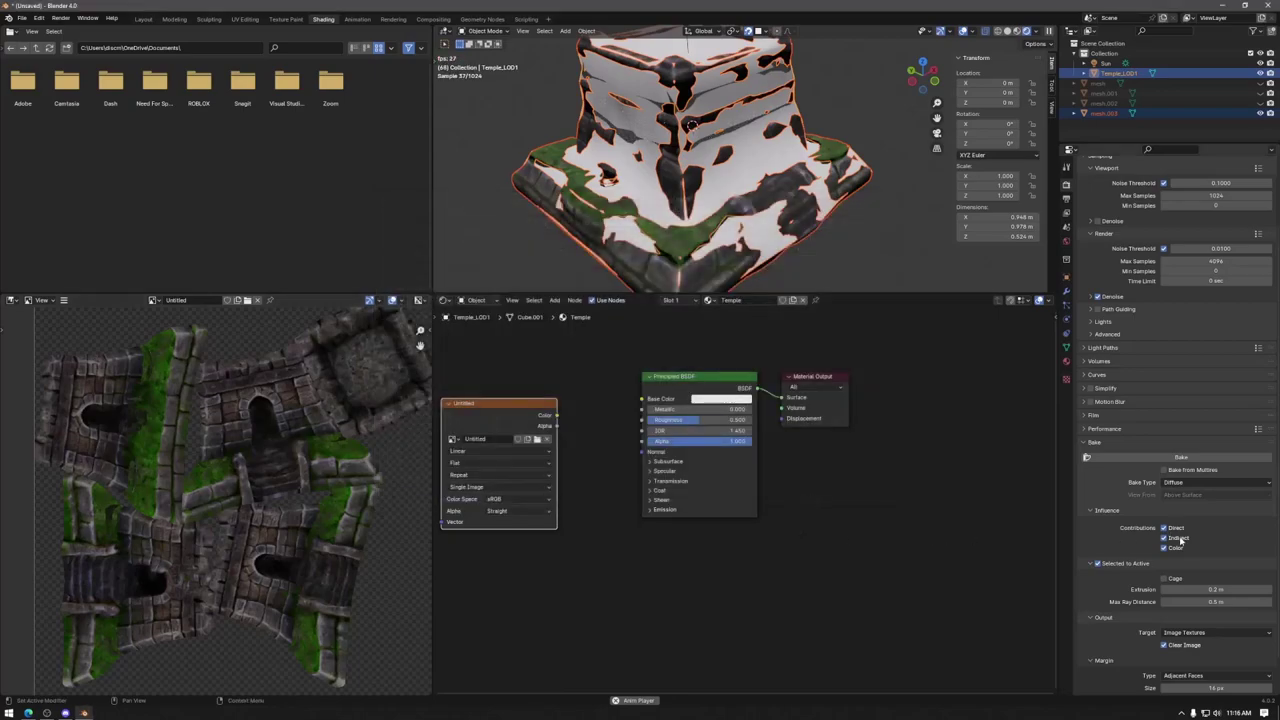
# Step: Bake the texture again as Diffuse, and once more with the bake type set to Combined
pyautogui.click(1182, 458)
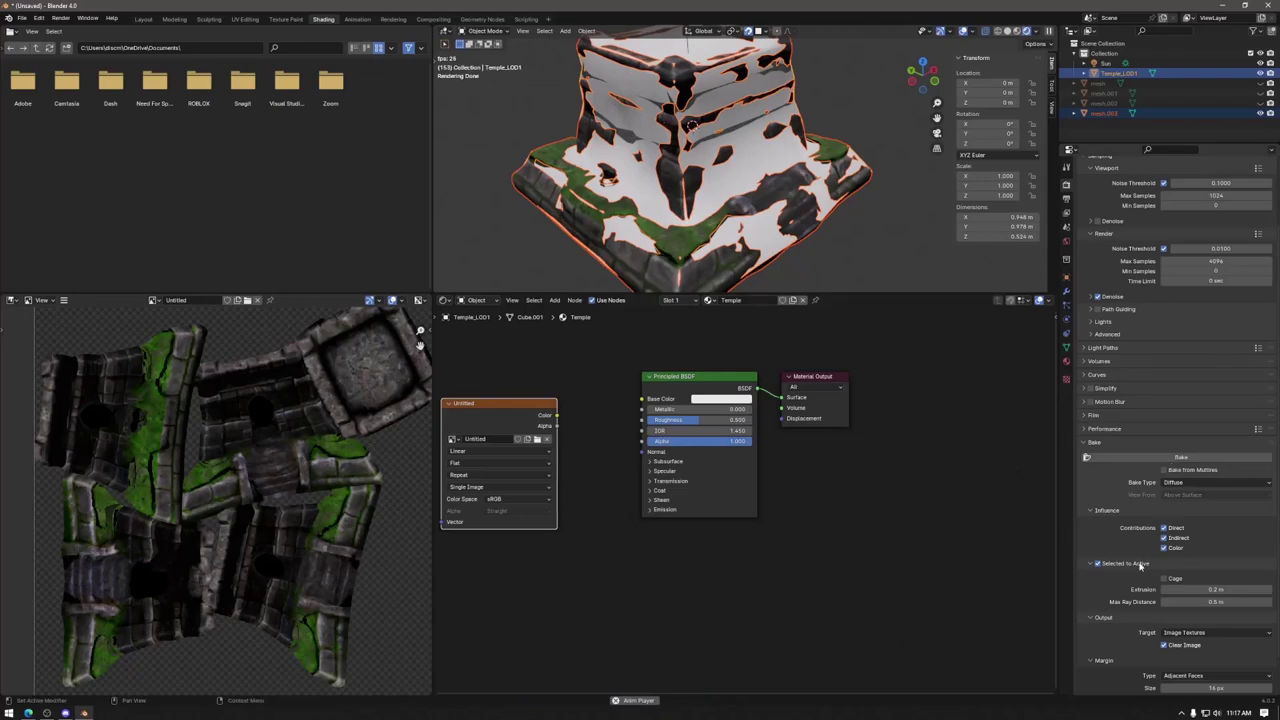
pyautogui.click(1197, 484)
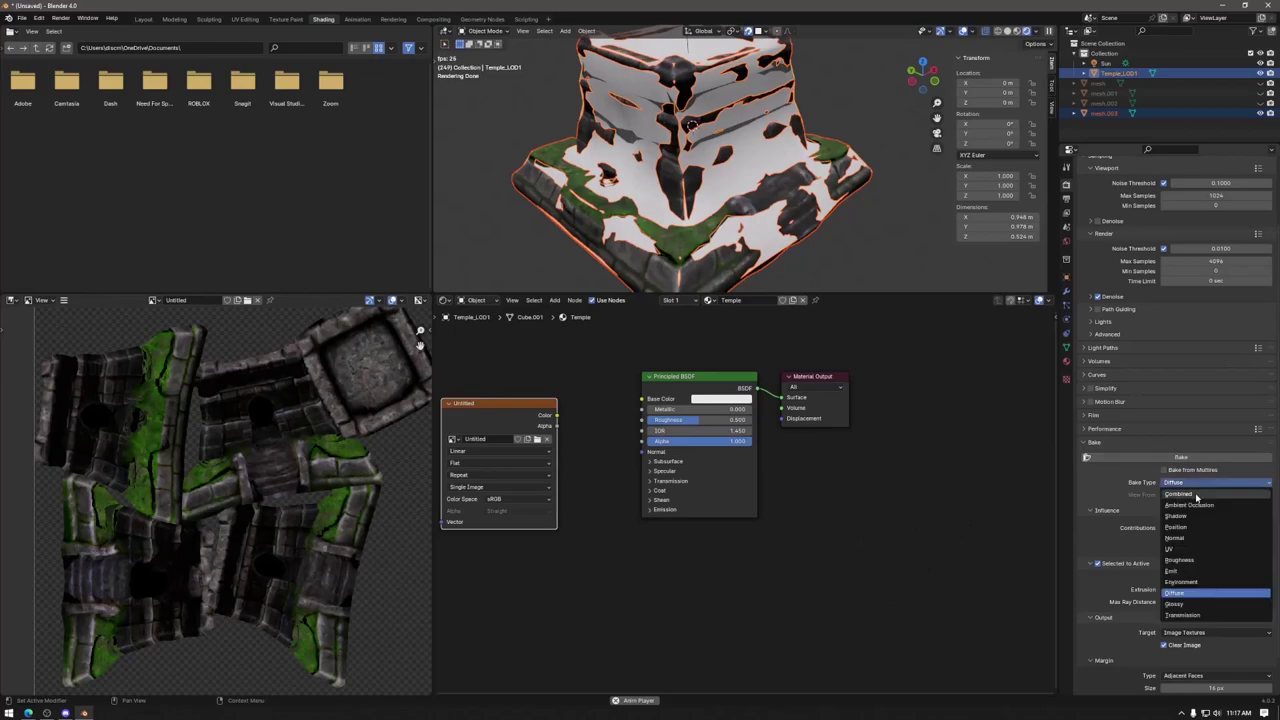
pyautogui.click(1180, 494)
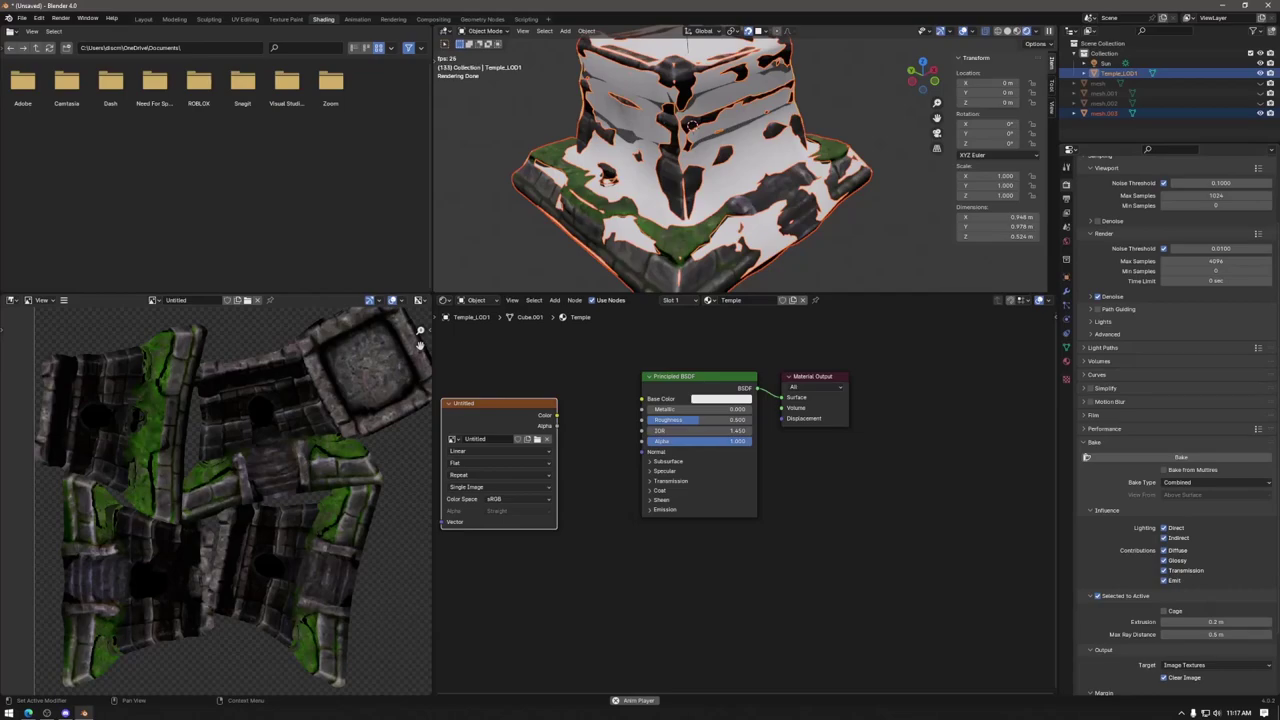
pyautogui.click(1230, 457)
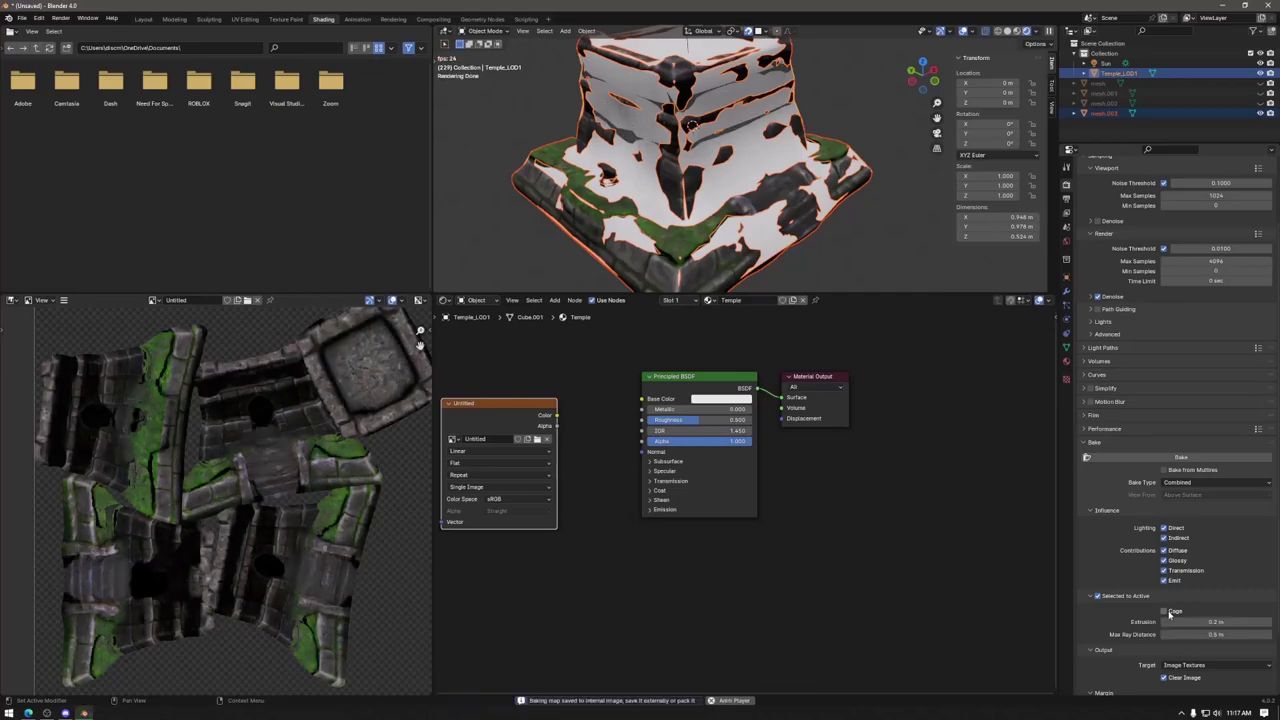
# Step: Hide the high-poly temple mesh.003 so that only Temple_LOD1 is displayed
pyautogui.press('KP_Decimal')
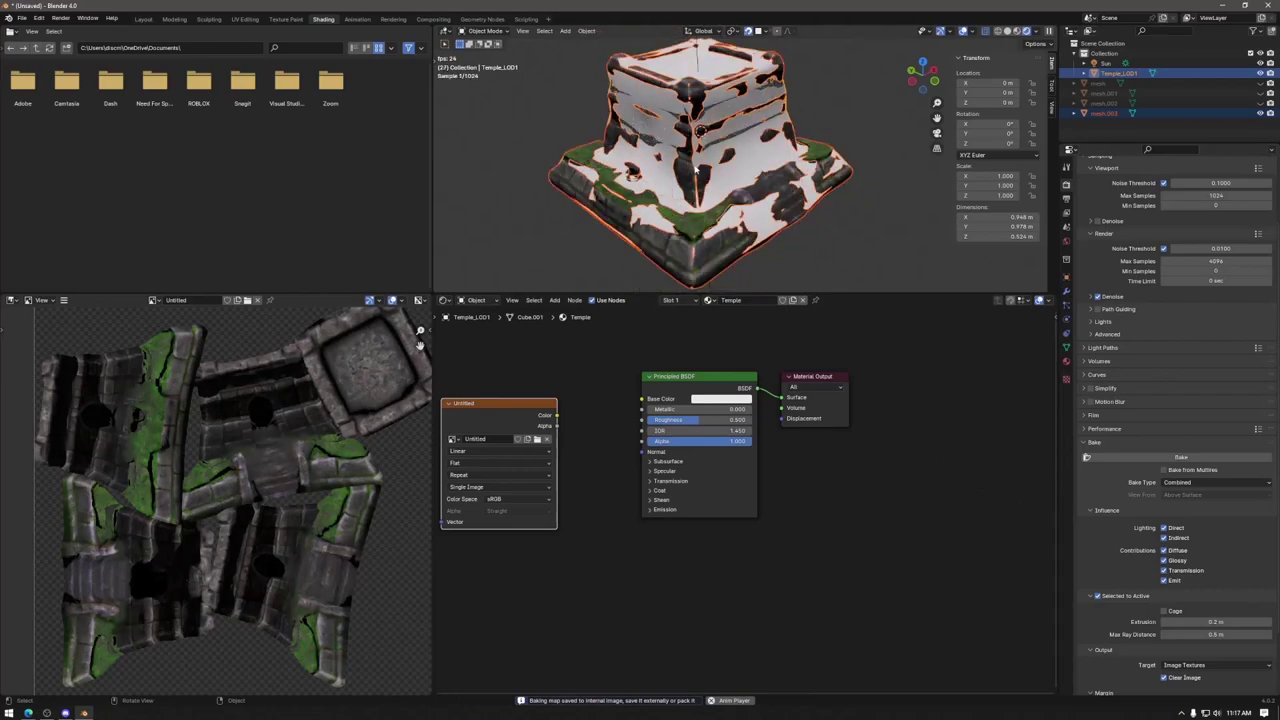
pyautogui.click(1259, 113)
pyautogui.moveTo(857, 161); pyautogui.dragTo(799, 187, button='middle')
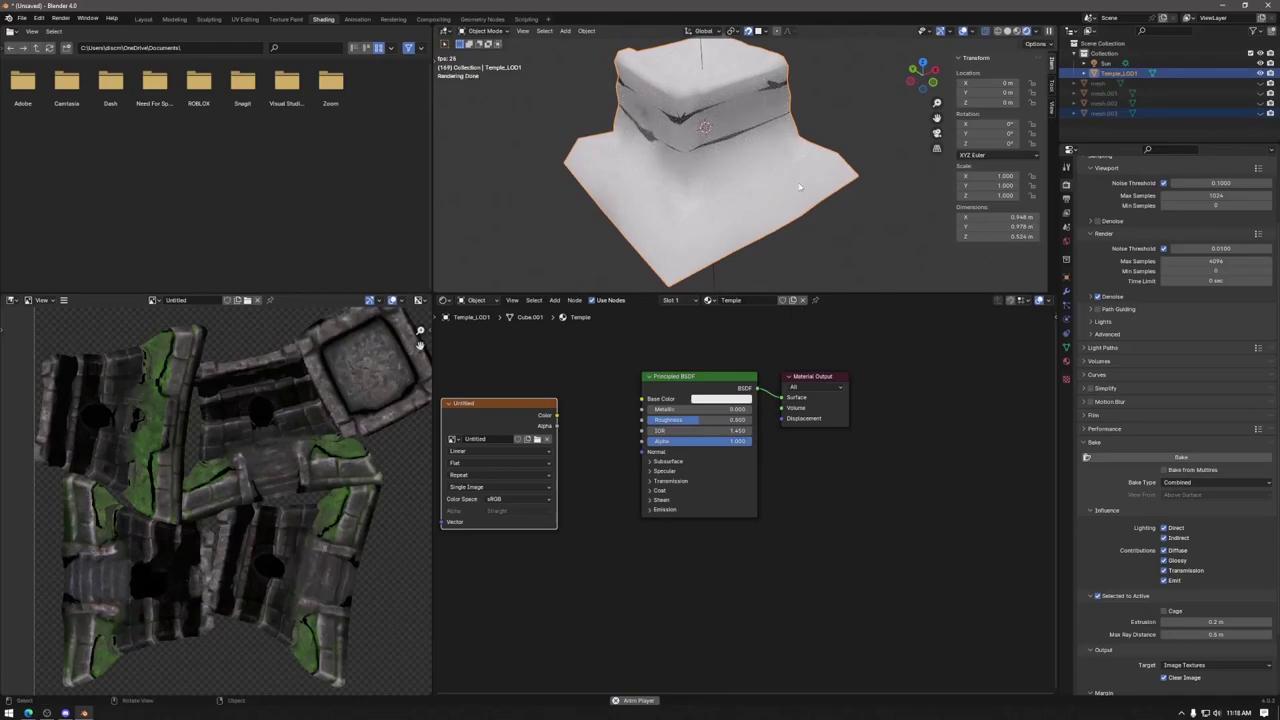
# Step: Load Temple_Diffuse.png into the image texture node and connect its Color to the Principled BSDF's Base Color
pyautogui.moveTo(520, 413); pyautogui.dragTo(553, 377)
pyautogui.click(570, 403)
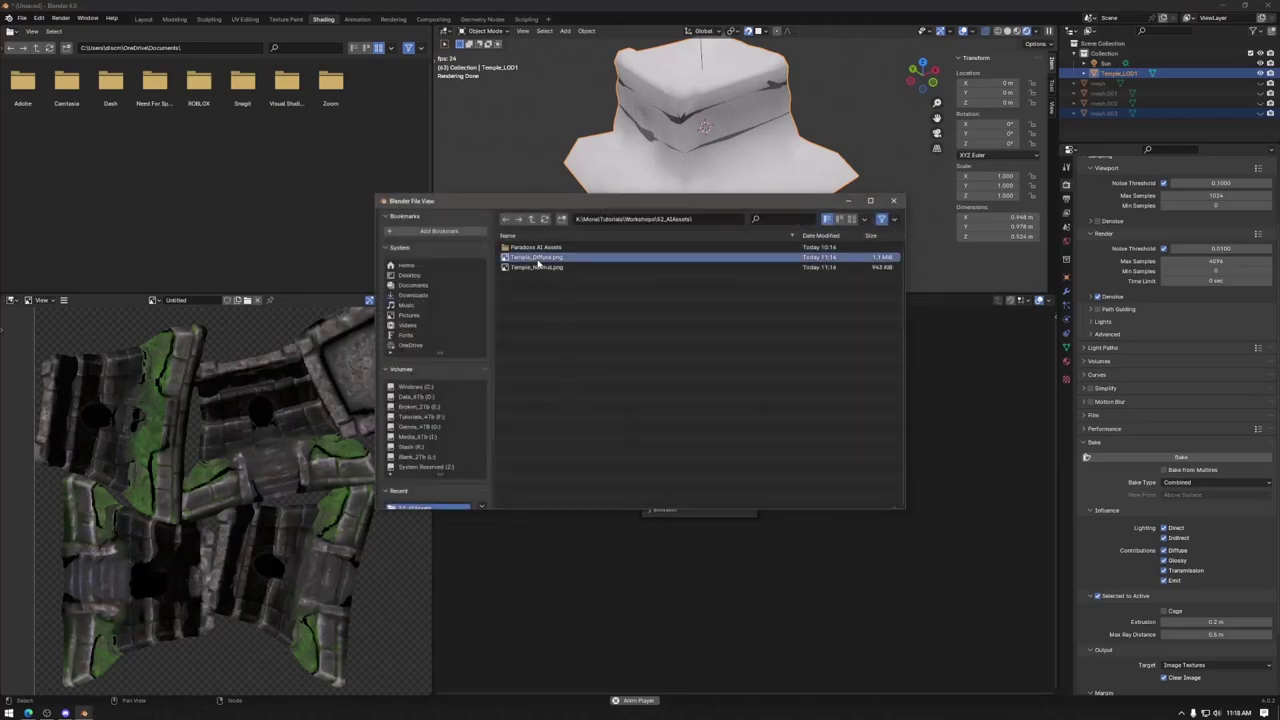
pyautogui.doubleClick(540, 258)
pyautogui.moveTo(592, 383); pyautogui.dragTo(633, 401)
pyautogui.moveTo(731, 244)
pyautogui.mouseDown(button='middle')
pyautogui.moveTo(705, 240)
pyautogui.moveTo(740, 234)
pyautogui.mouseUp(button='middle')
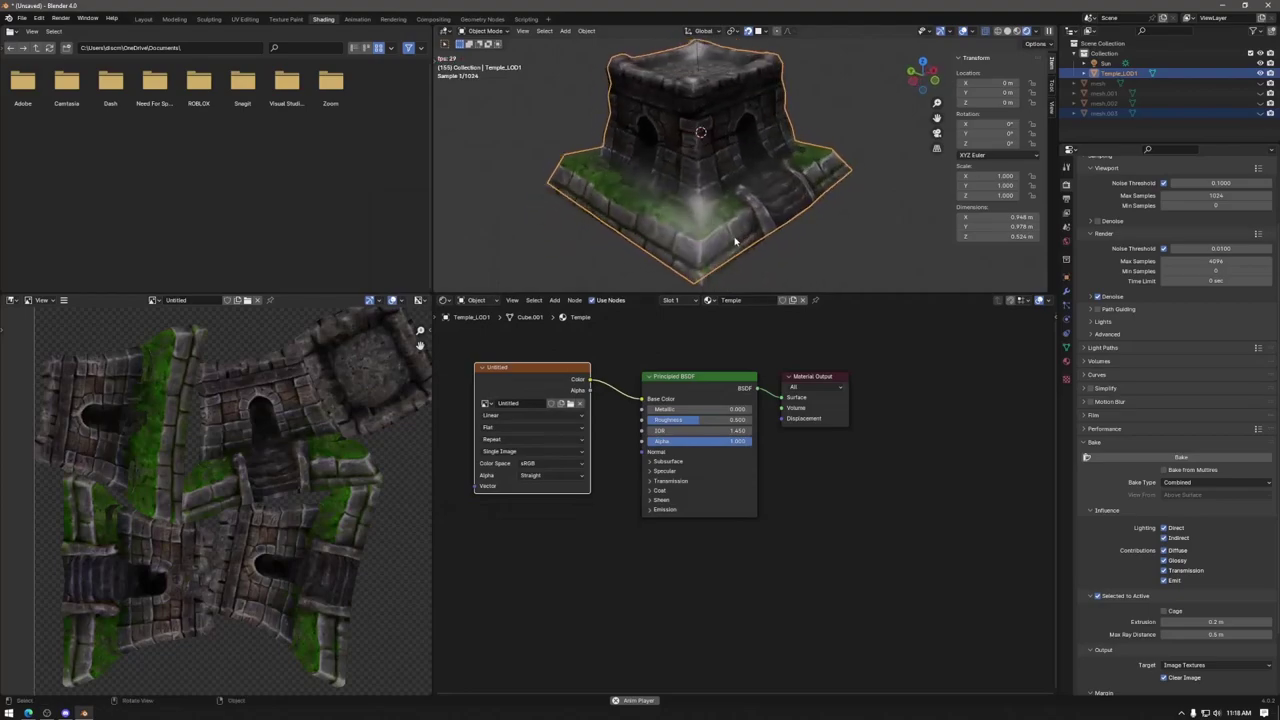
# Step: Duplicate the diffuse image texture node, place the copy below it and load Temple_Normal.png into it
pyautogui.moveTo(537, 378); pyautogui.dragTo(518, 368)
pyautogui.moveTo(525, 530); pyautogui.dragTo(714, 534, button='middle')
pyautogui.click(554, 300)
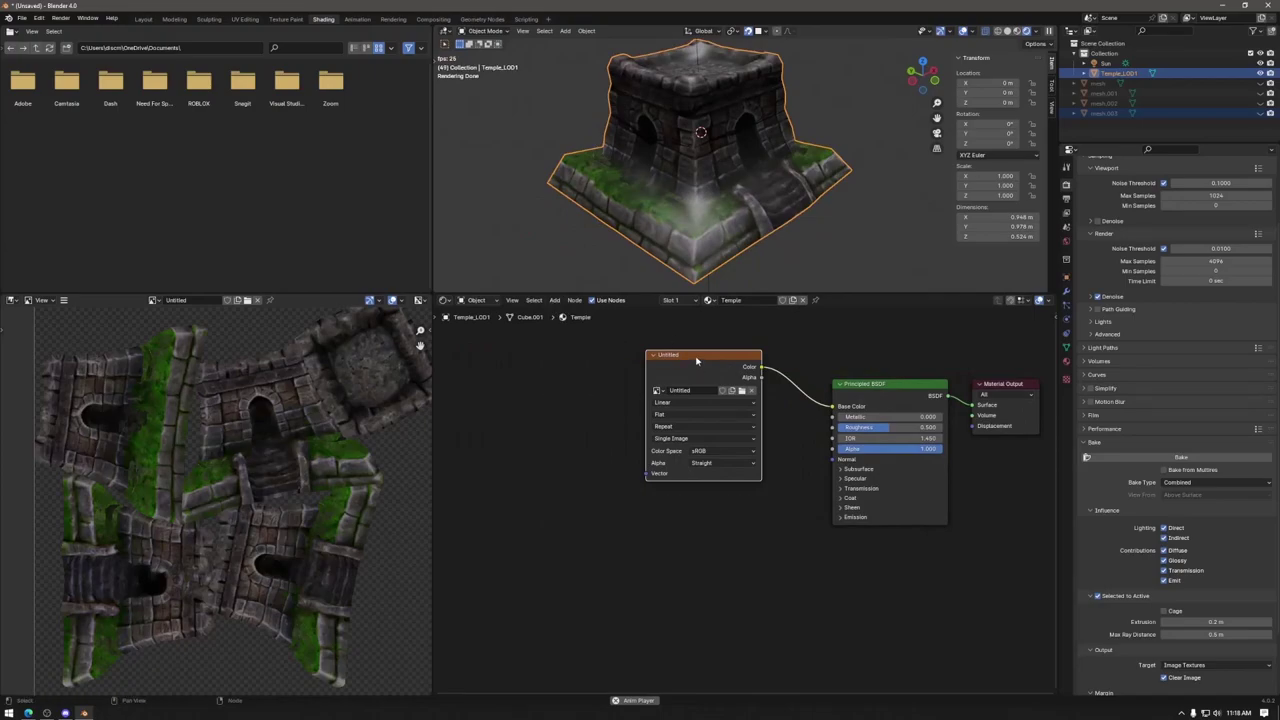
pyautogui.hotkey('shift', 'd')
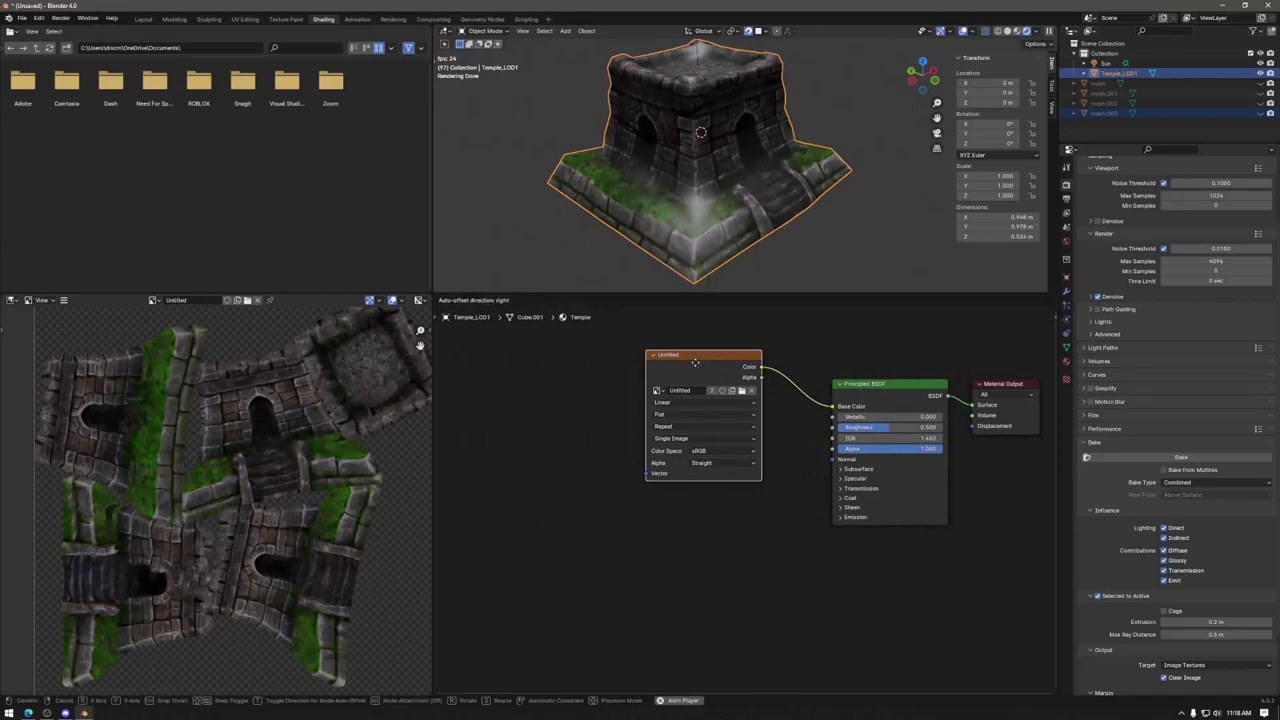
pyautogui.click(604, 548)
pyautogui.click(649, 572)
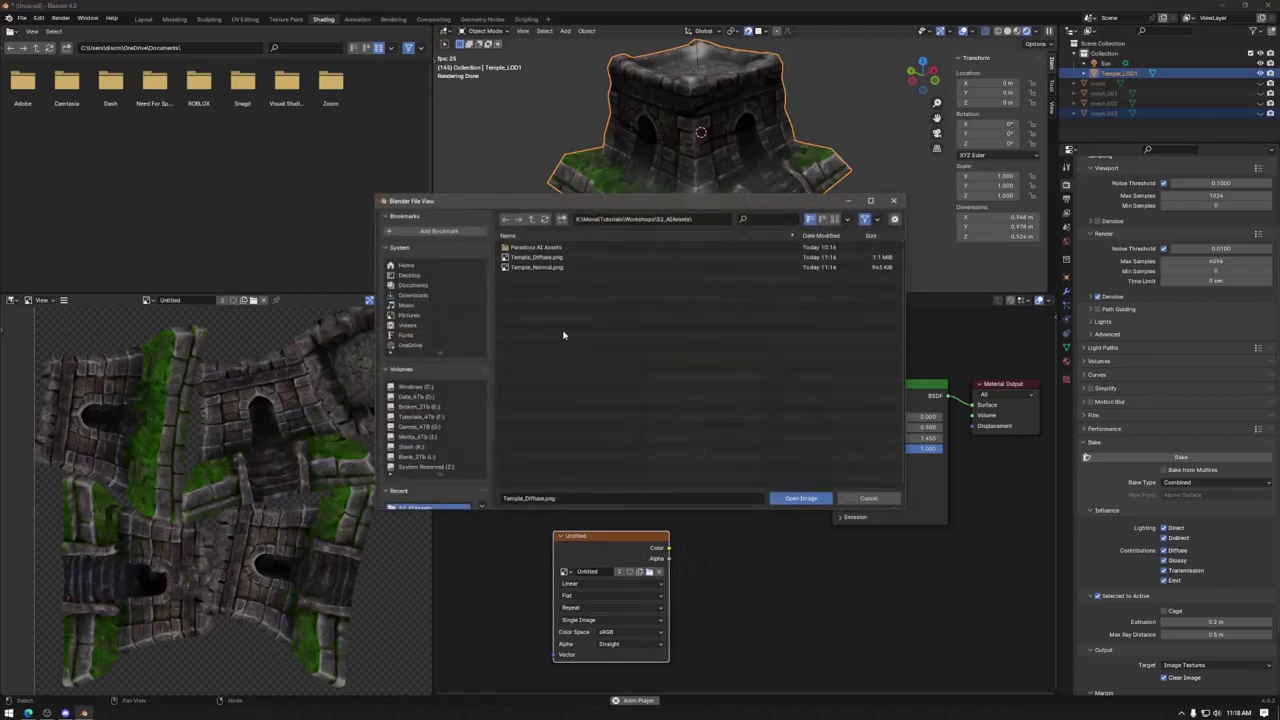
pyautogui.doubleClick(540, 268)
pyautogui.press('g')
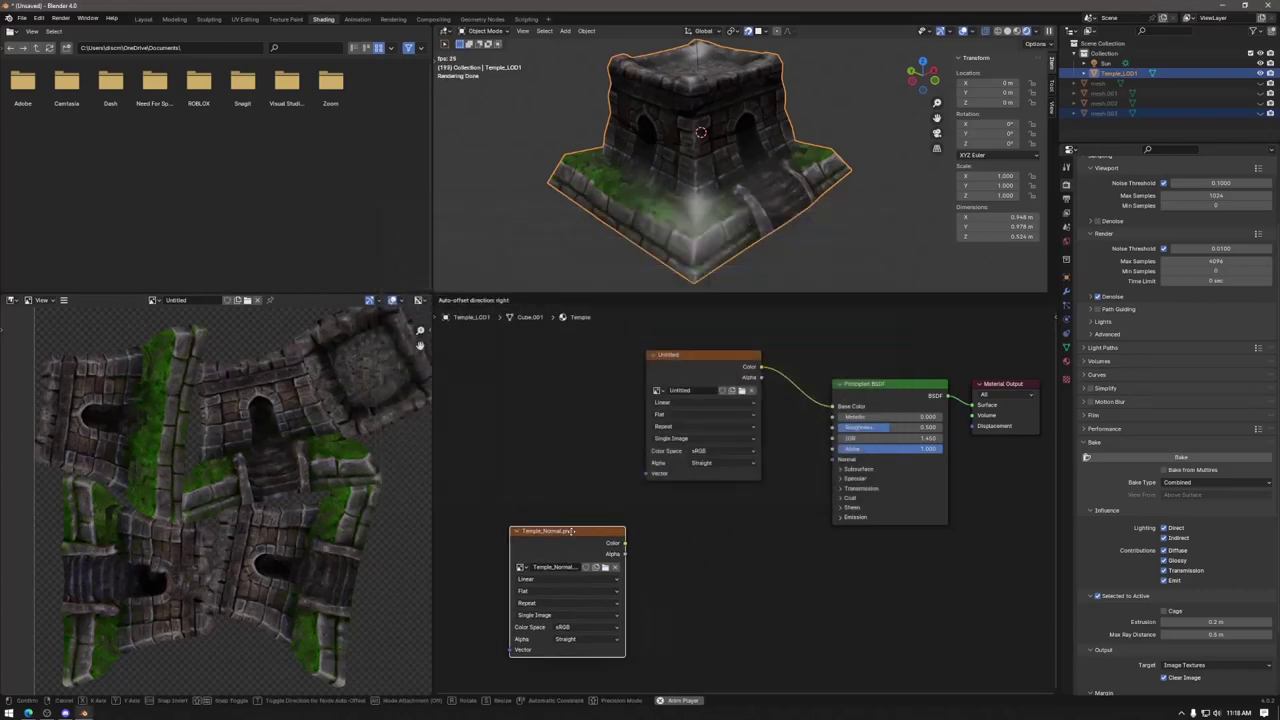
pyautogui.click(630, 574)
# Step: Add a Normal Map node between the Temple_Normal.png texture's Color and the Principled BSDF's Normal input
pyautogui.moveTo(611, 548); pyautogui.dragTo(688, 544)
pyautogui.write('normal')
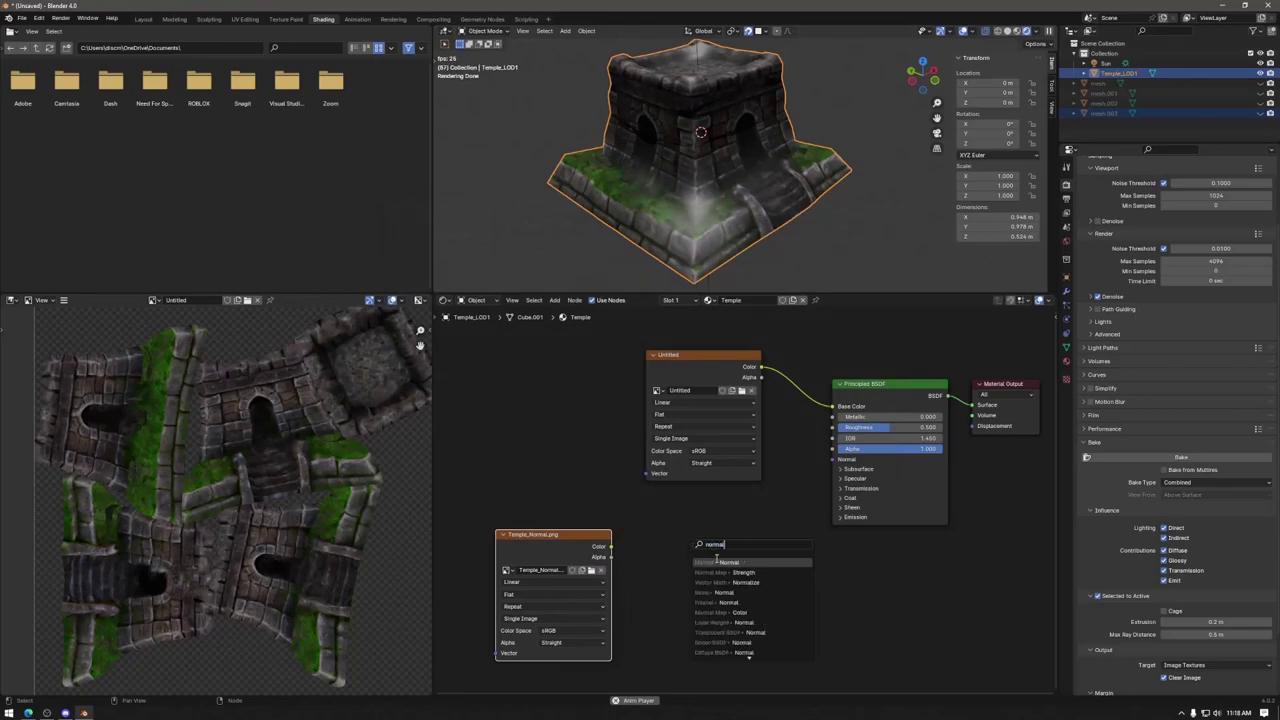
pyautogui.click(728, 612)
pyautogui.click(726, 596)
pyautogui.moveTo(580, 551); pyautogui.dragTo(606, 580)
pyautogui.moveTo(756, 531); pyautogui.dragTo(832, 459)
# Step: Inspect the textured temple from several sides and change the render engine to EEVEE
pyautogui.moveTo(728, 224); pyautogui.dragTo(700, 200, button='middle')
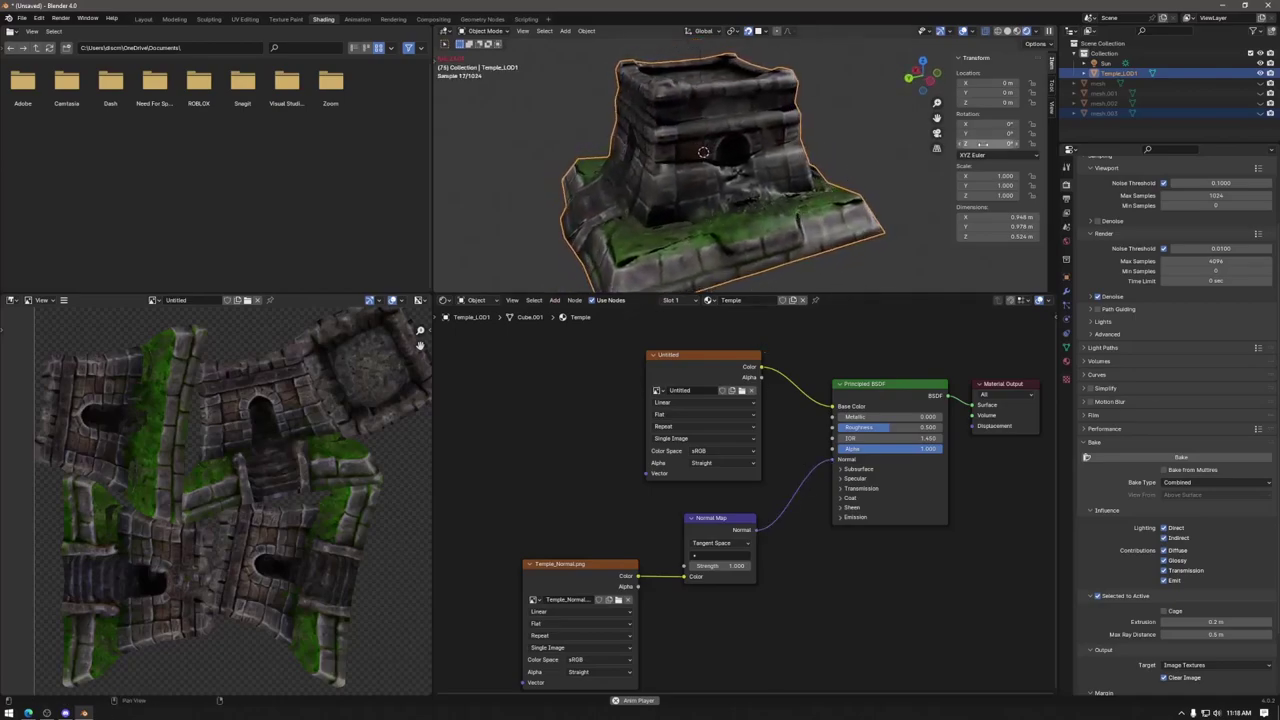
pyautogui.click(1067, 292)
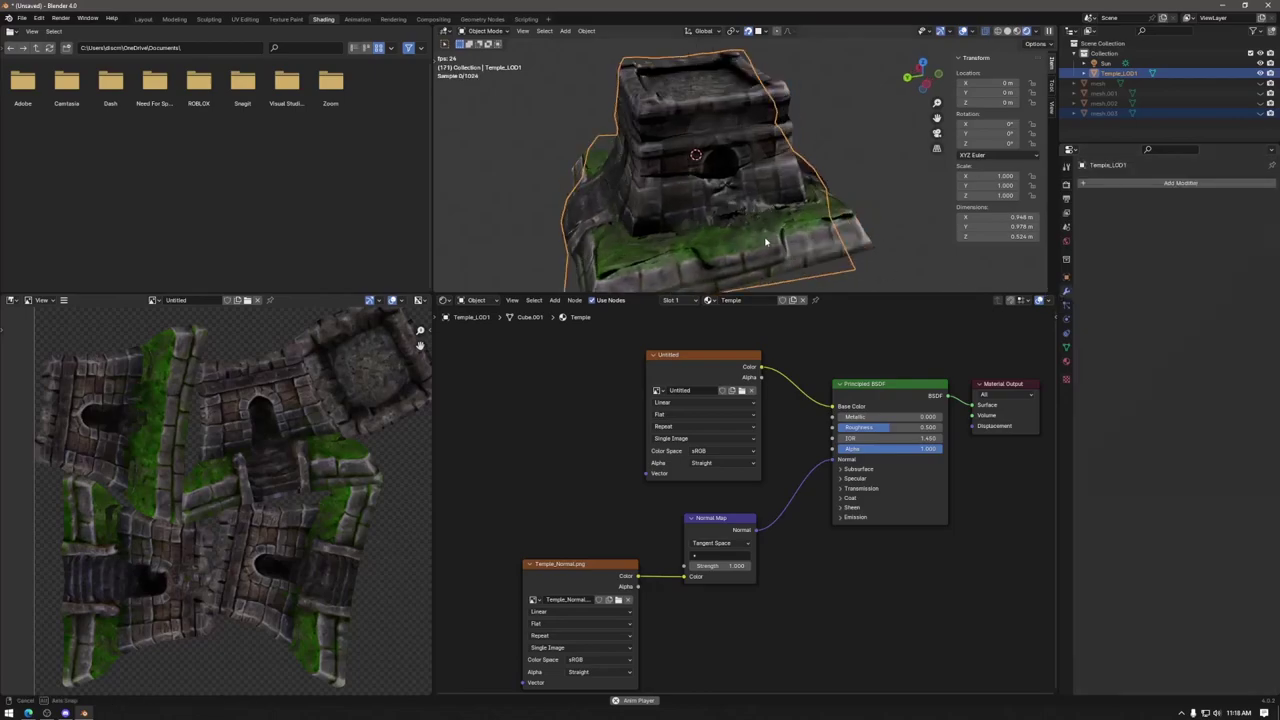
pyautogui.scroll(5, 708, 190)
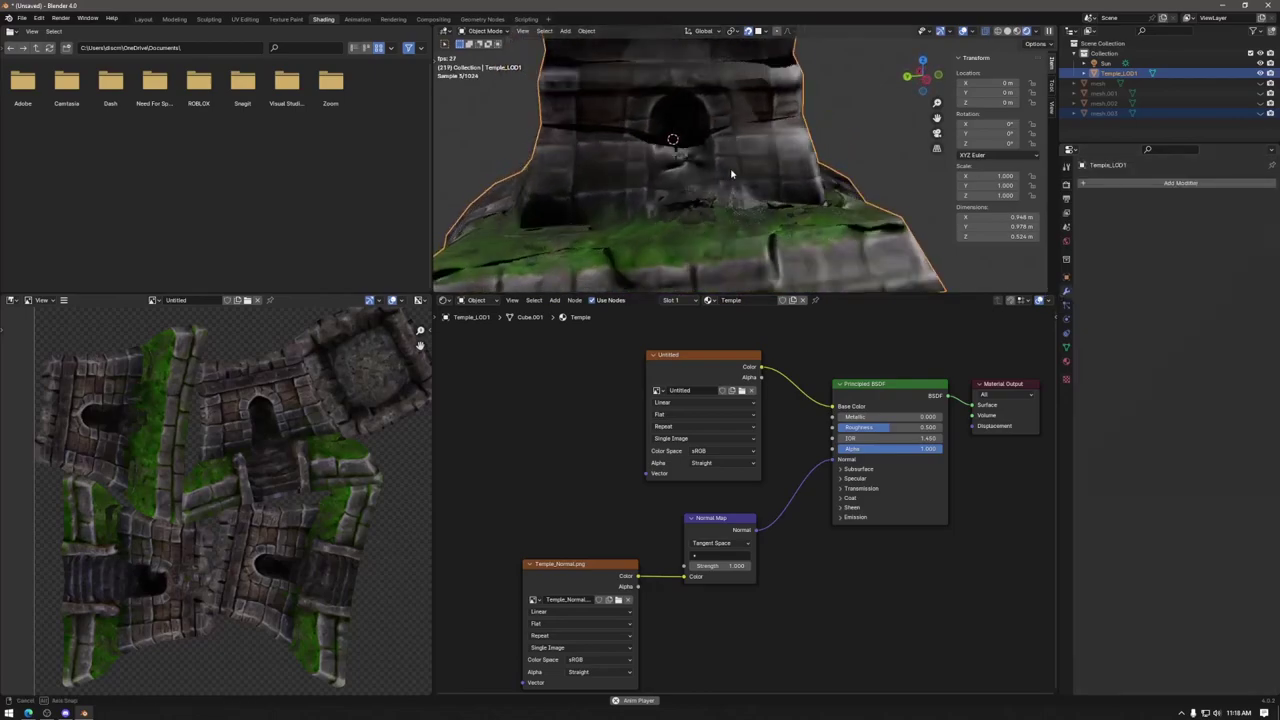
pyautogui.press('space')
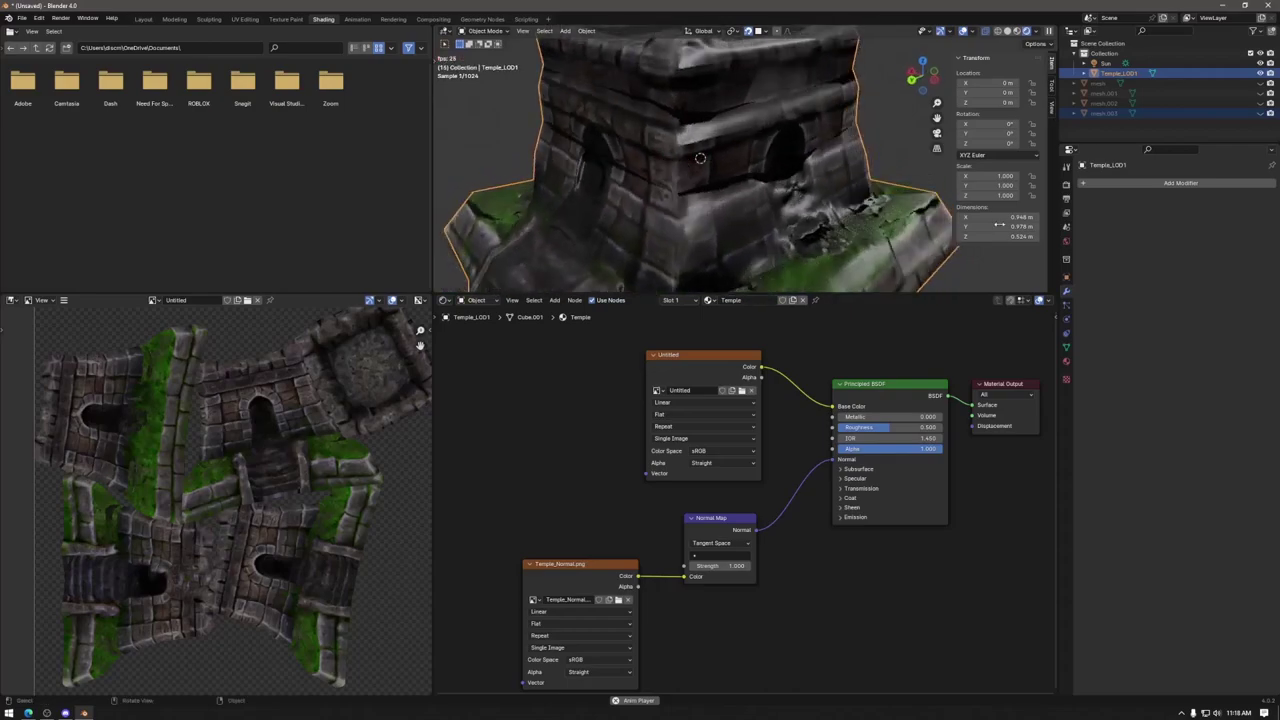
pyautogui.click(1066, 183)
pyautogui.click(1178, 185)
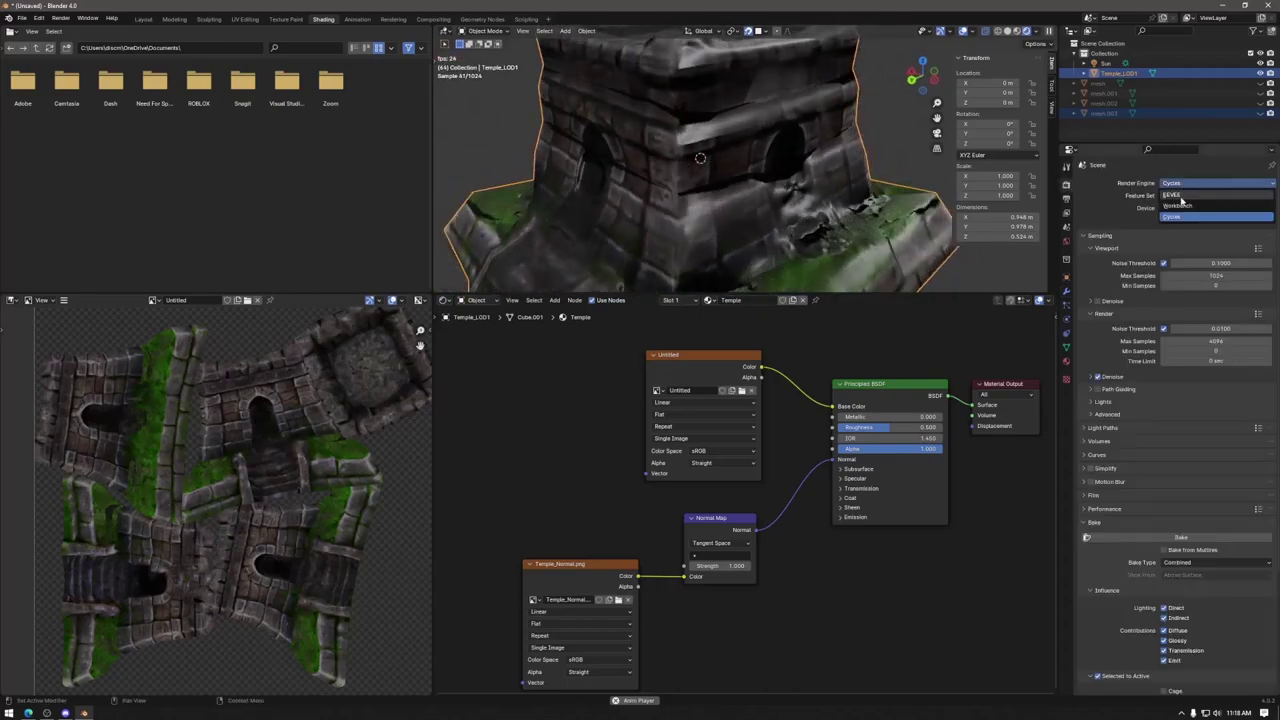
pyautogui.click(1180, 189)
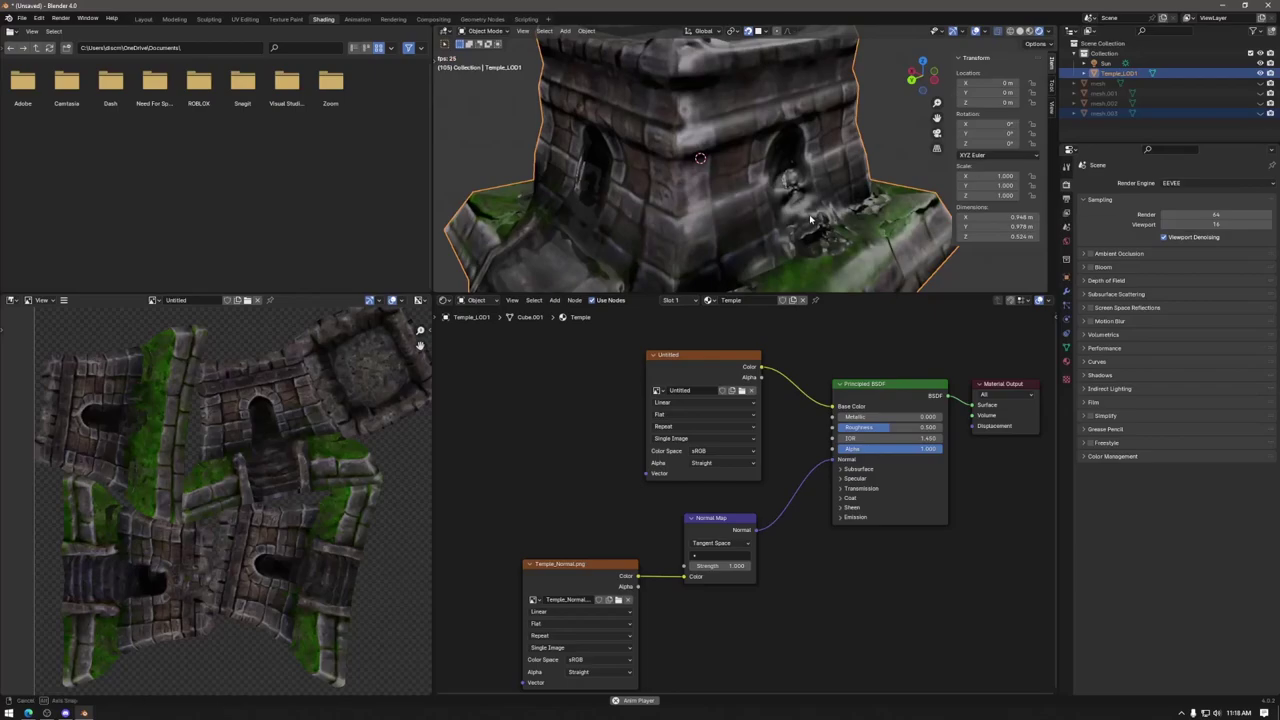
# Step: Delete the sun light and display the temple in Material Preview shading
pyautogui.scroll(-6, 805, 213)
pyautogui.moveTo(802, 253); pyautogui.dragTo(760, 248, button='middle')
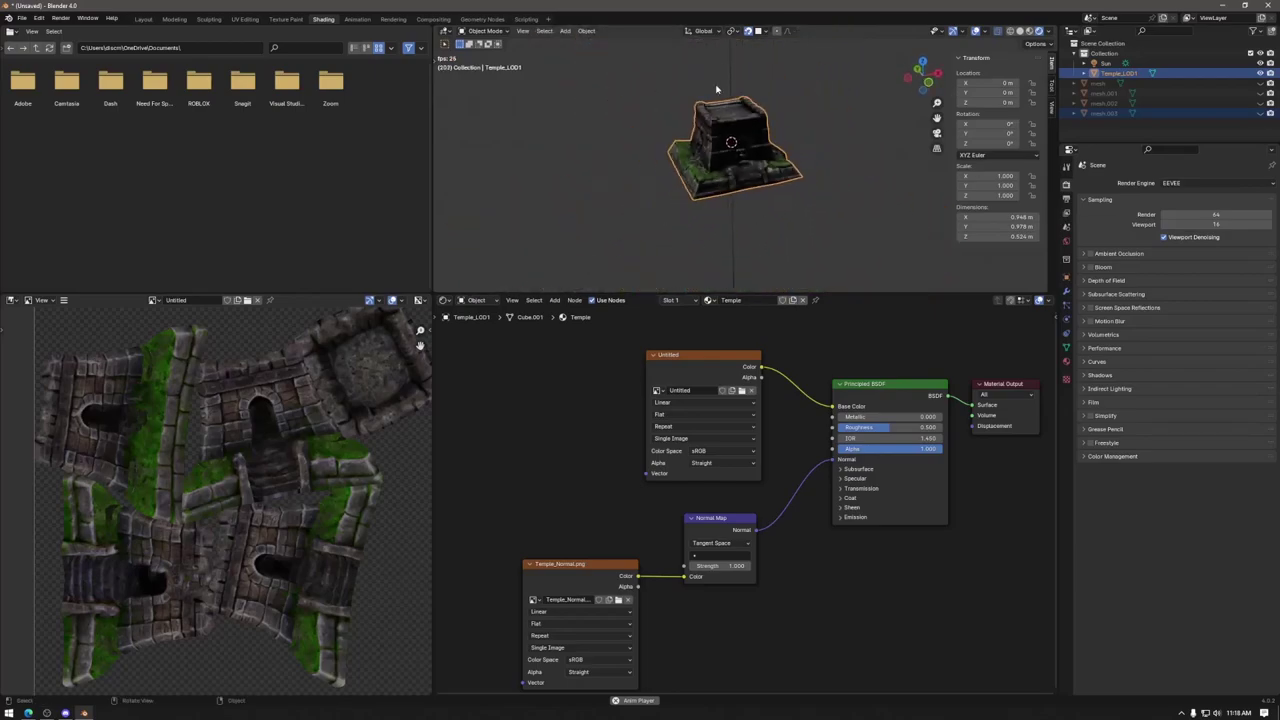
pyautogui.press('Delete')
pyautogui.moveTo(748, 176)
pyautogui.mouseDown(button='middle')
pyautogui.moveTo(837, 166)
pyautogui.moveTo(800, 180)
pyautogui.moveTo(826, 206)
pyautogui.moveTo(809, 209)
pyautogui.mouseUp(button='middle')
pyautogui.click(1030, 31)
pyautogui.click(730, 224)
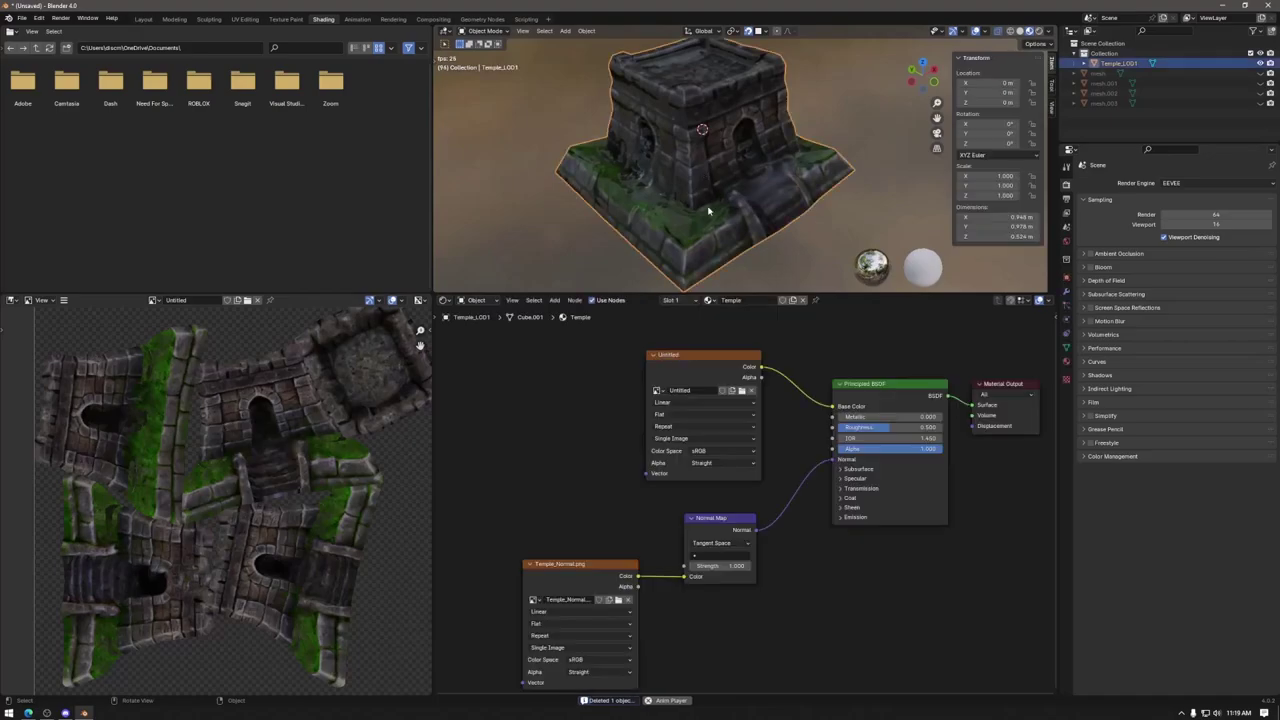
# Step: Set the Temple material's Roughness to 1.000 and stop the animation playback
pyautogui.moveTo(888, 427); pyautogui.dragTo(944, 427)
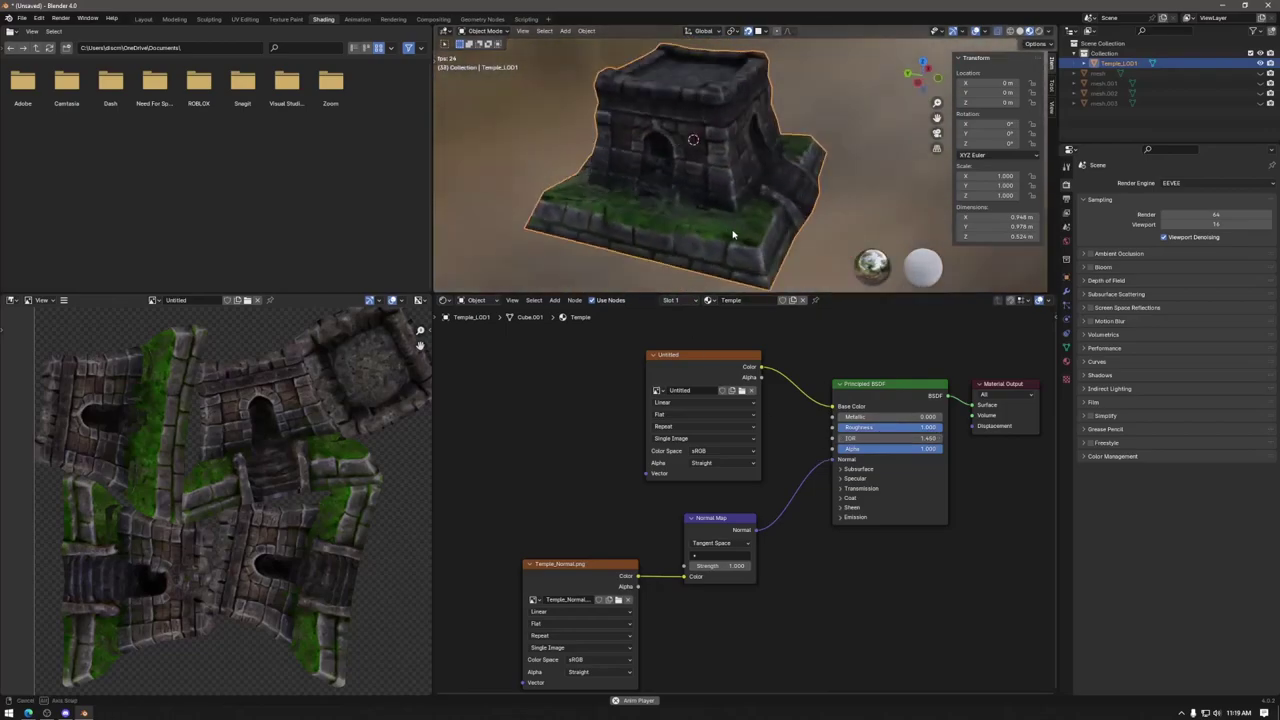
pyautogui.moveTo(549, 224); pyautogui.dragTo(768, 184, button='middle')
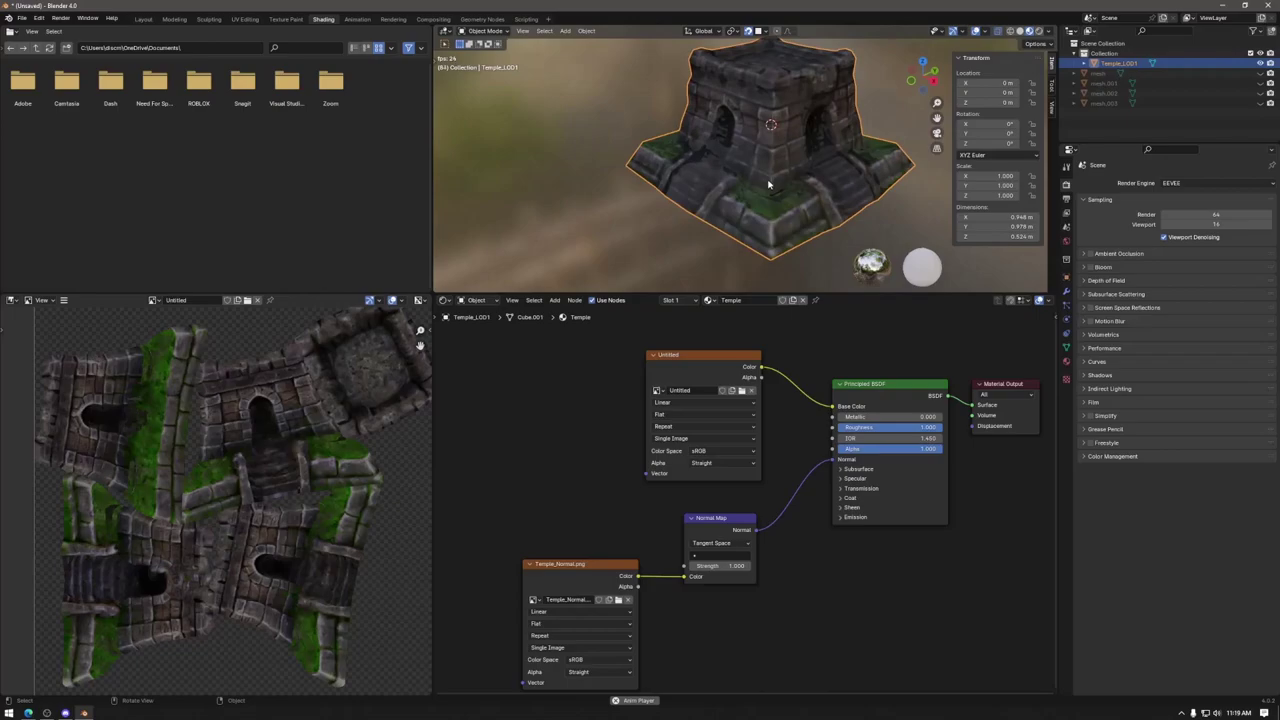
pyautogui.press('space')
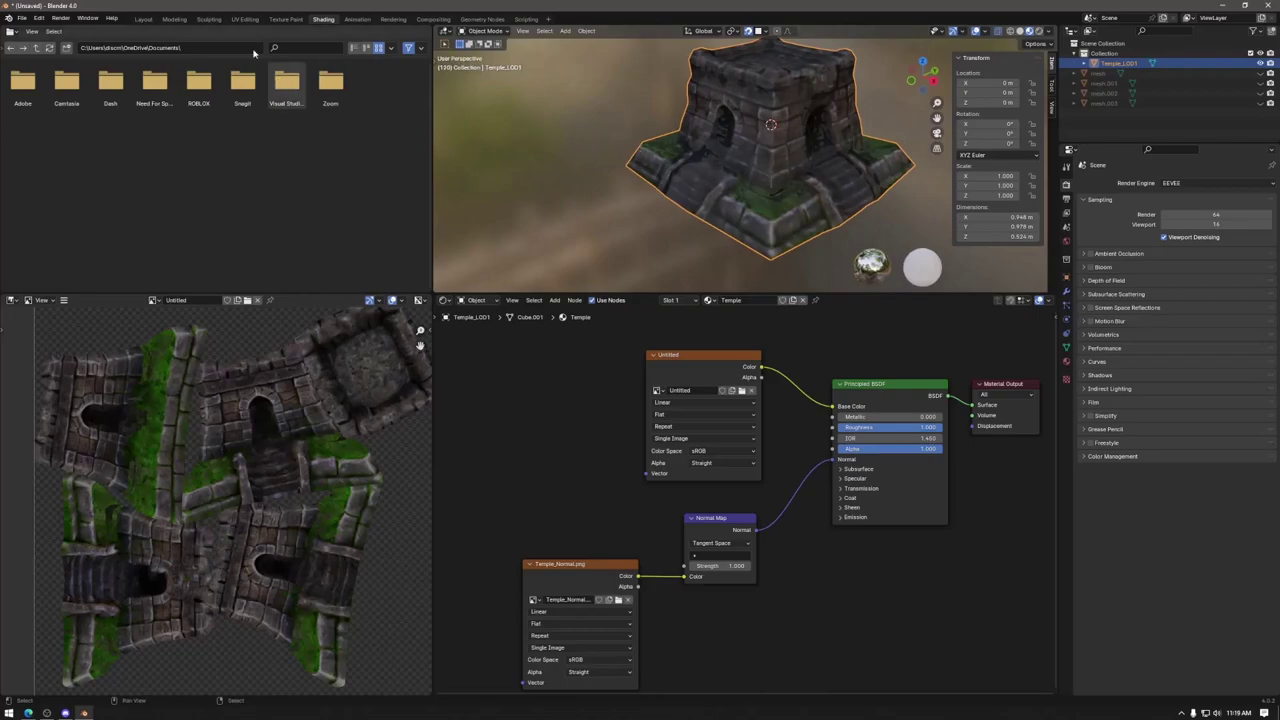
# Step: In the Layout workspace, unhide mesh.003 and toggle Temple_LOD1's visibility to compare the two temples
pyautogui.click(143, 18)
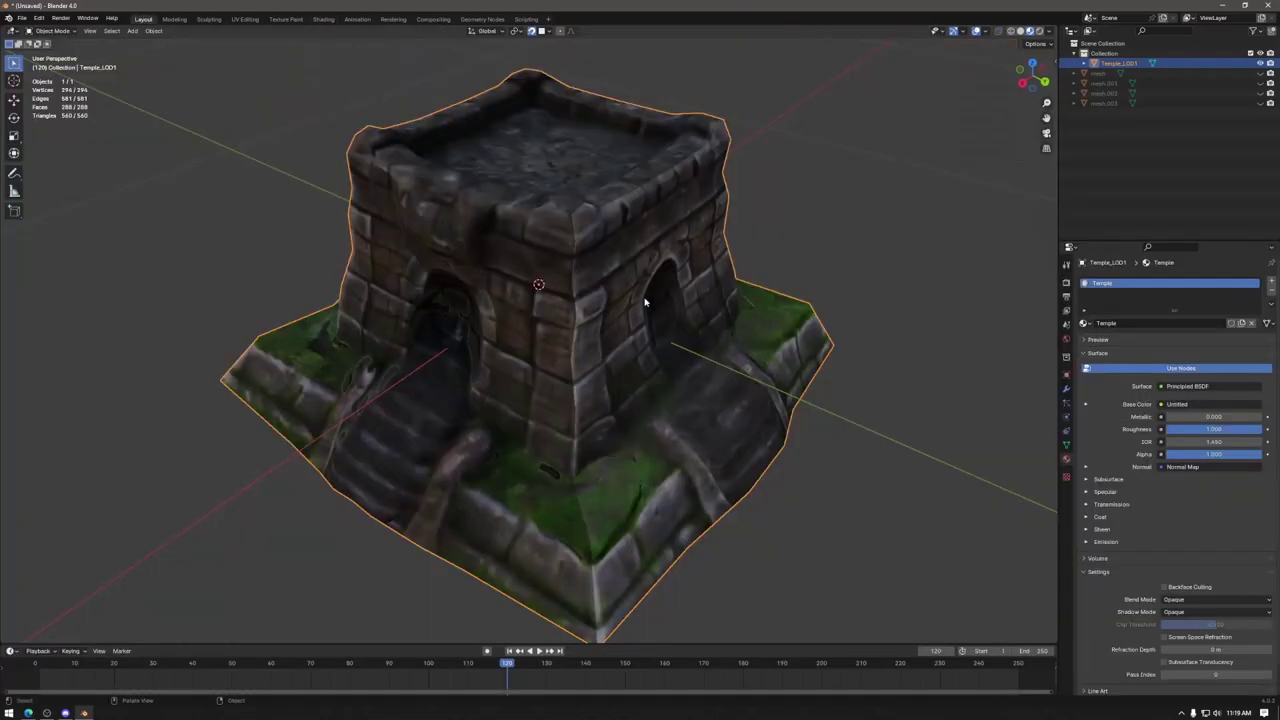
pyautogui.scroll(-3, 636, 343)
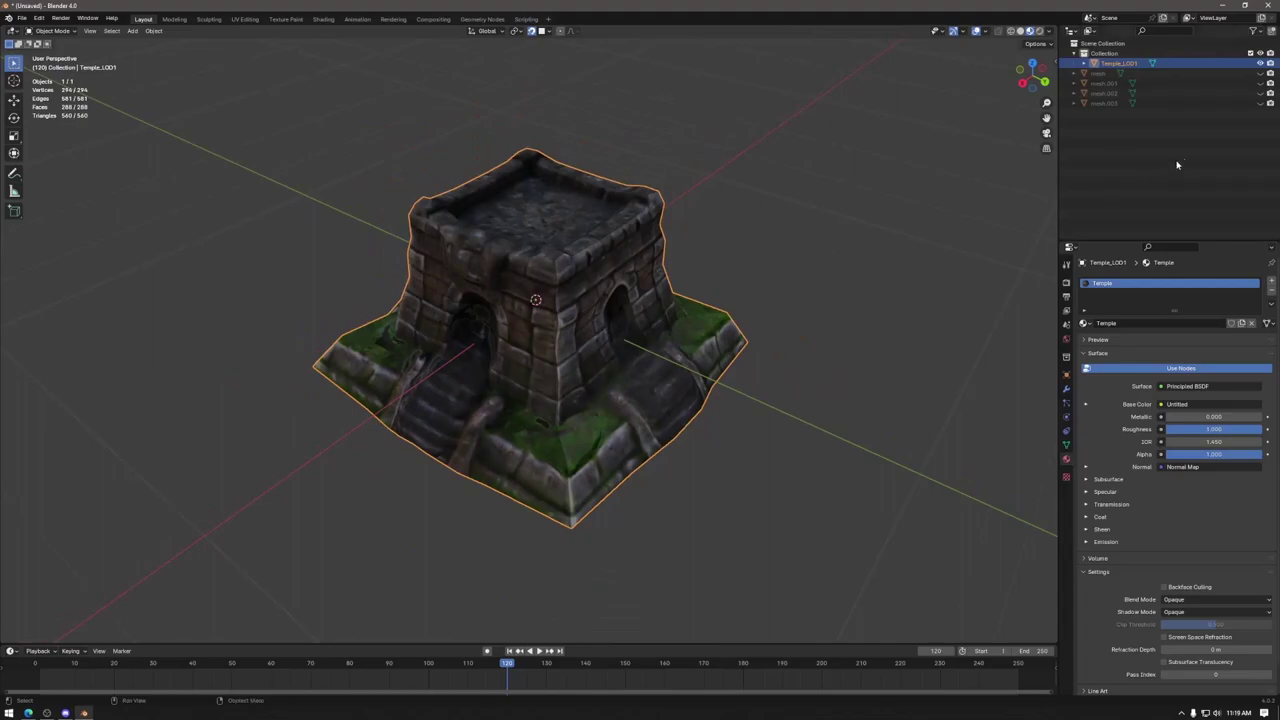
pyautogui.click(1259, 104)
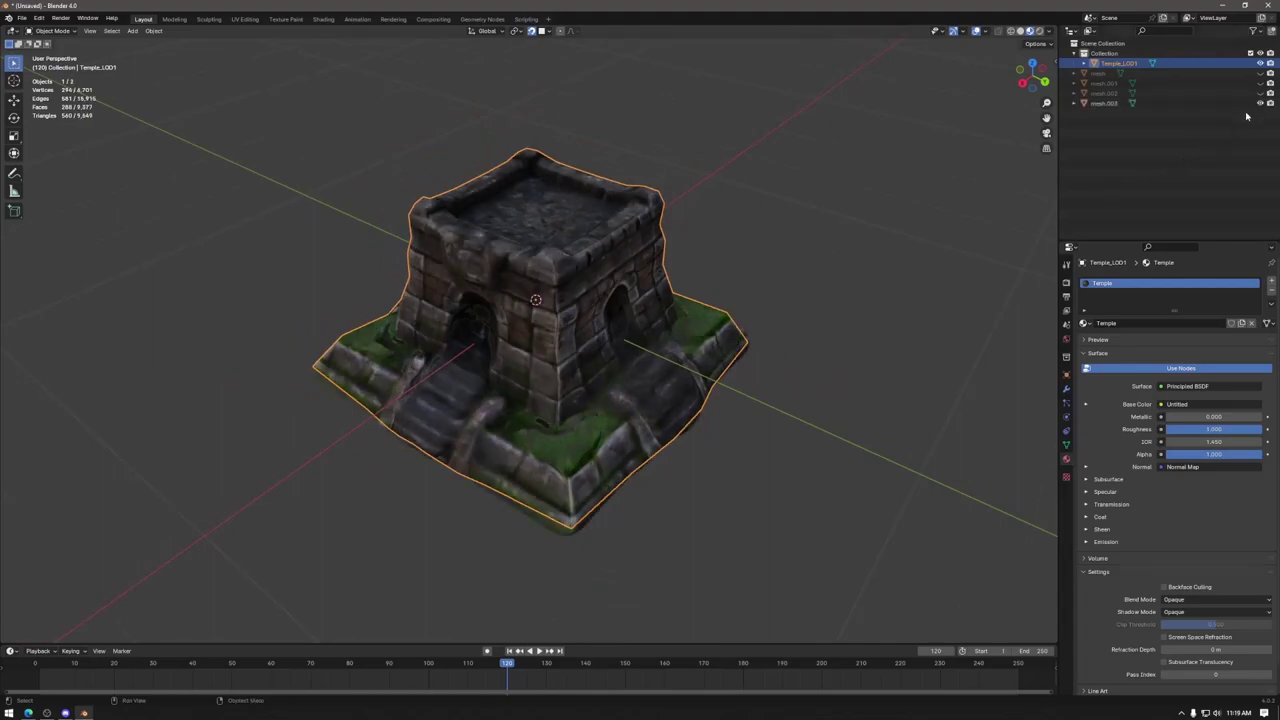
pyautogui.click(607, 265)
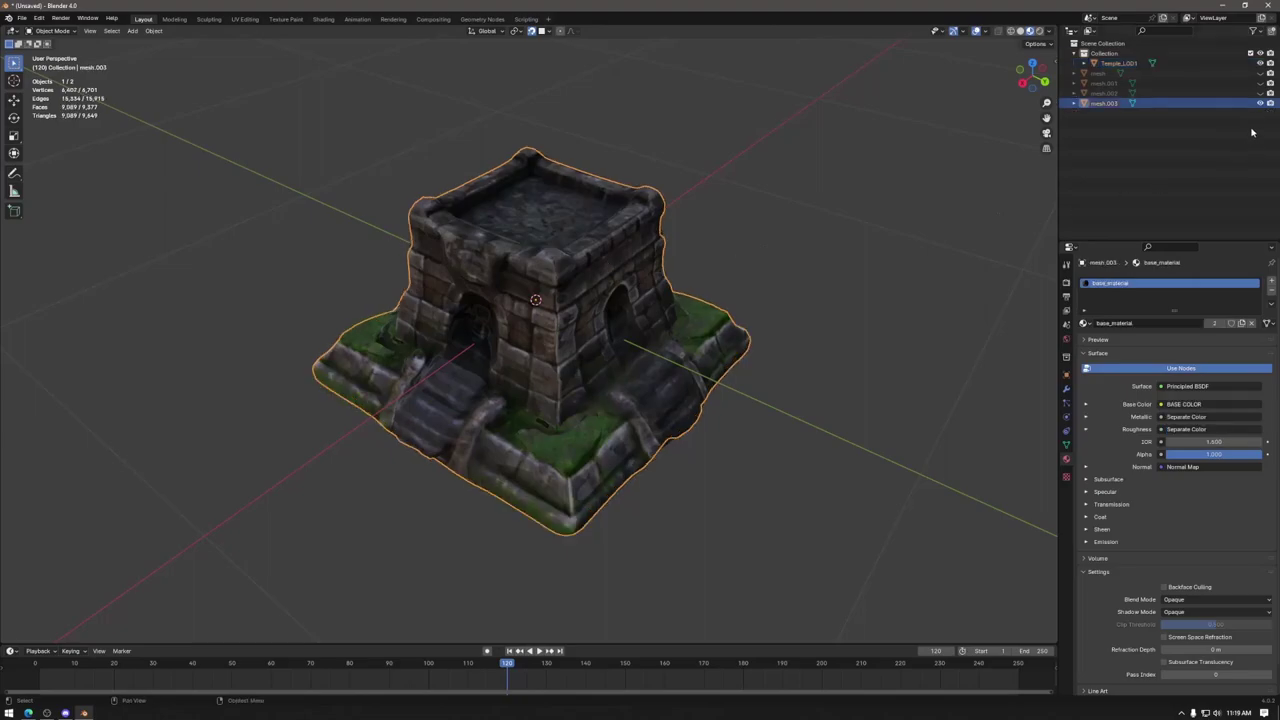
pyautogui.click(1259, 63)
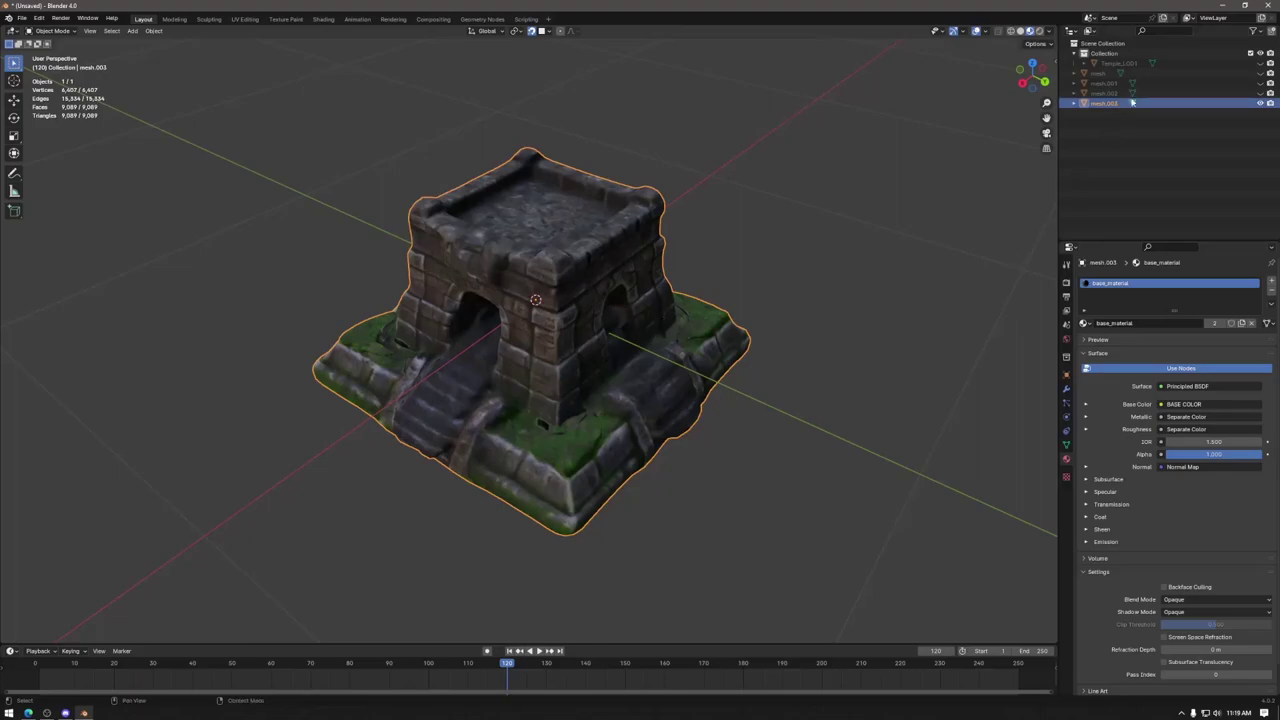
pyautogui.click(1259, 63)
# Step: Move Temple_LOD1 beside the high-poly temple and compare the two models from a distance
pyautogui.click(505, 355)
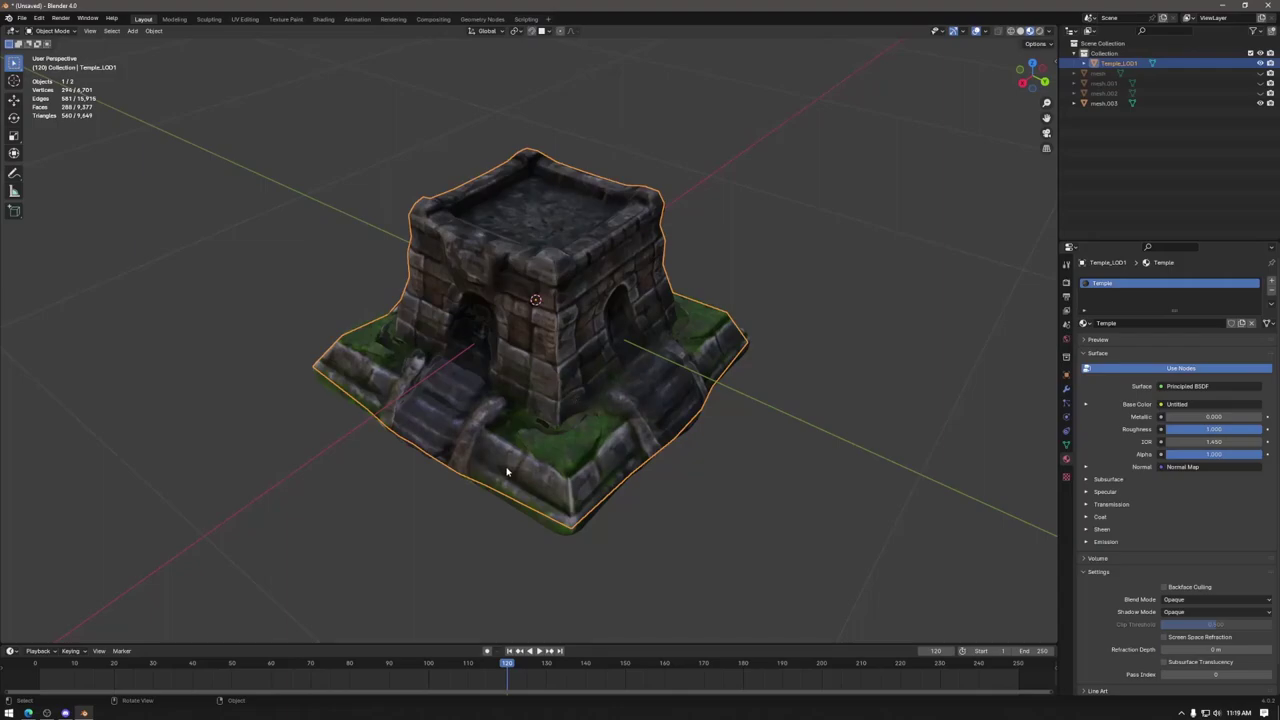
pyautogui.press('g')
pyautogui.click(700, 446)
pyautogui.scroll(2, 700, 446)
pyautogui.moveTo(700, 446); pyautogui.dragTo(629, 443, button='middle')
pyautogui.click(622, 463)
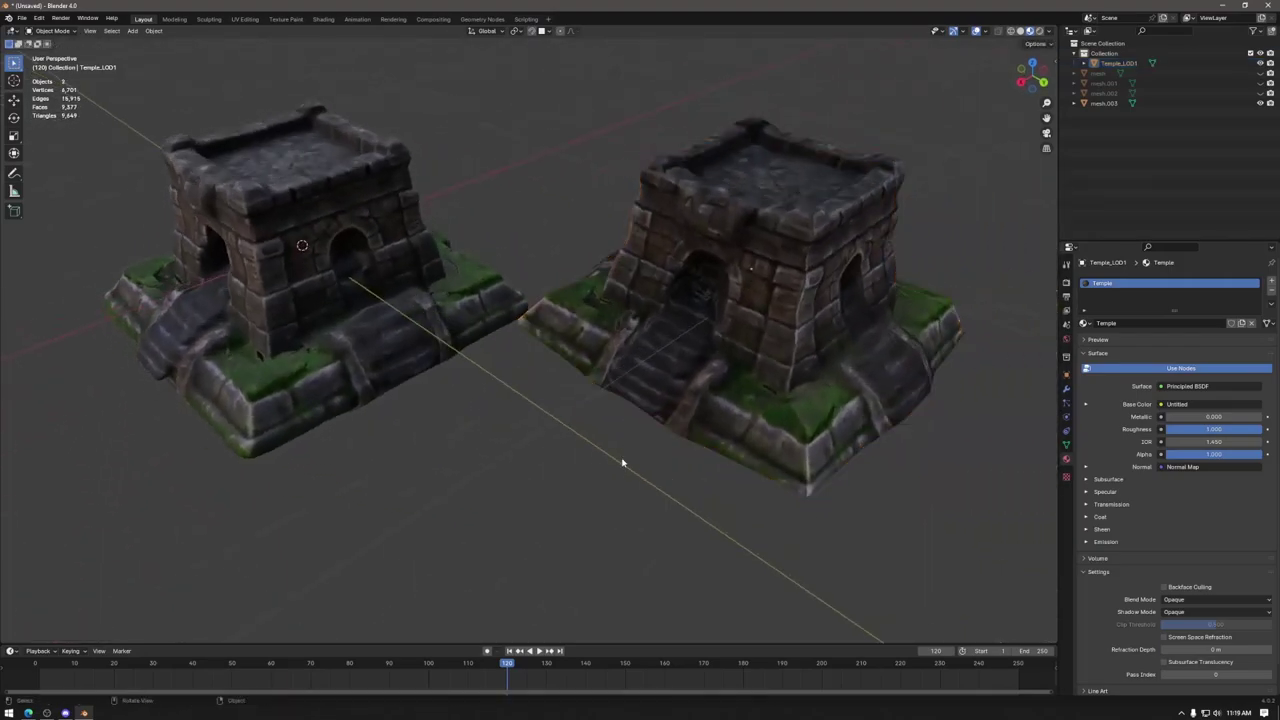
pyautogui.scroll(-7, 586, 486)
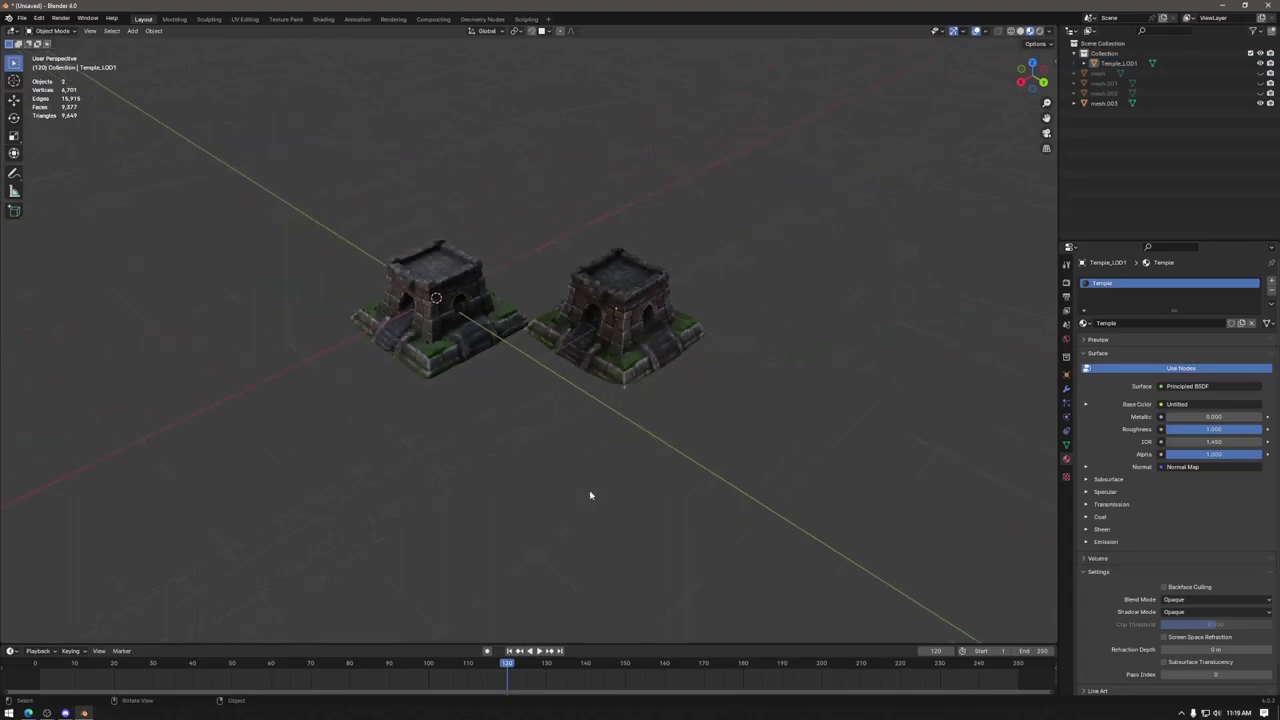
pyautogui.moveTo(584, 511); pyautogui.dragTo(609, 350, button='middle')
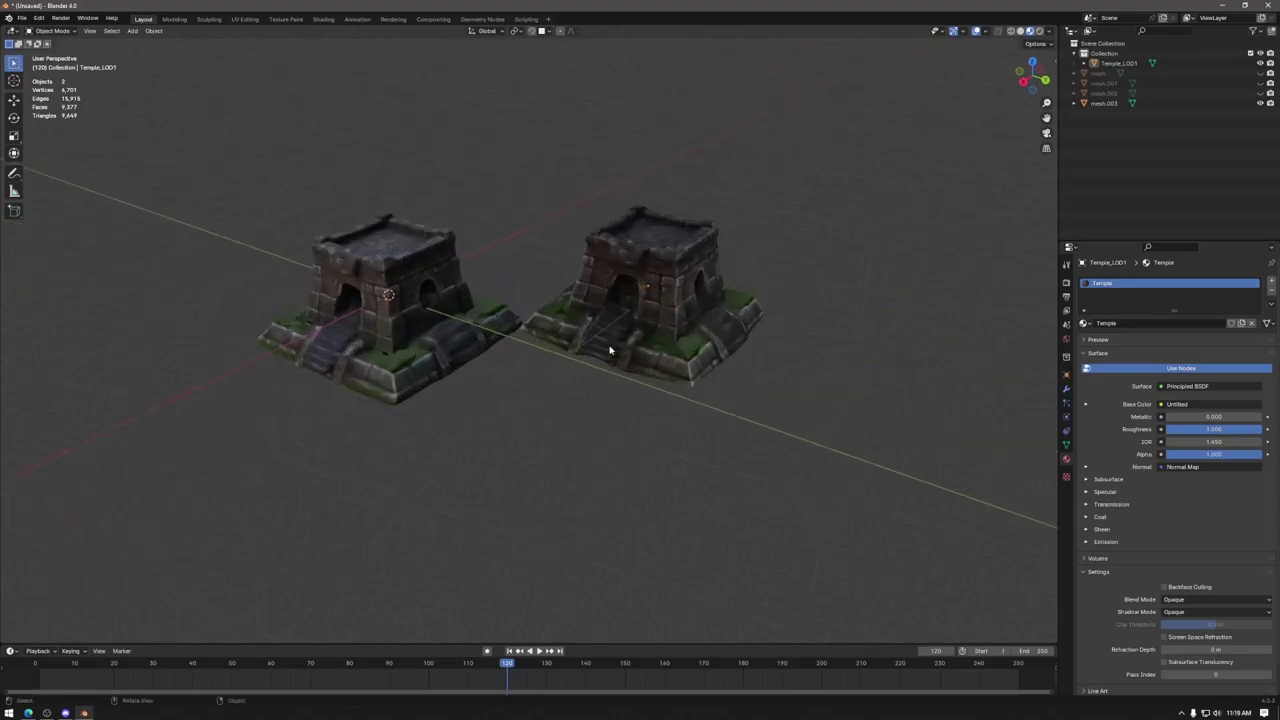
pyautogui.moveTo(675, 297); pyautogui.dragTo(655, 298, button='middle')
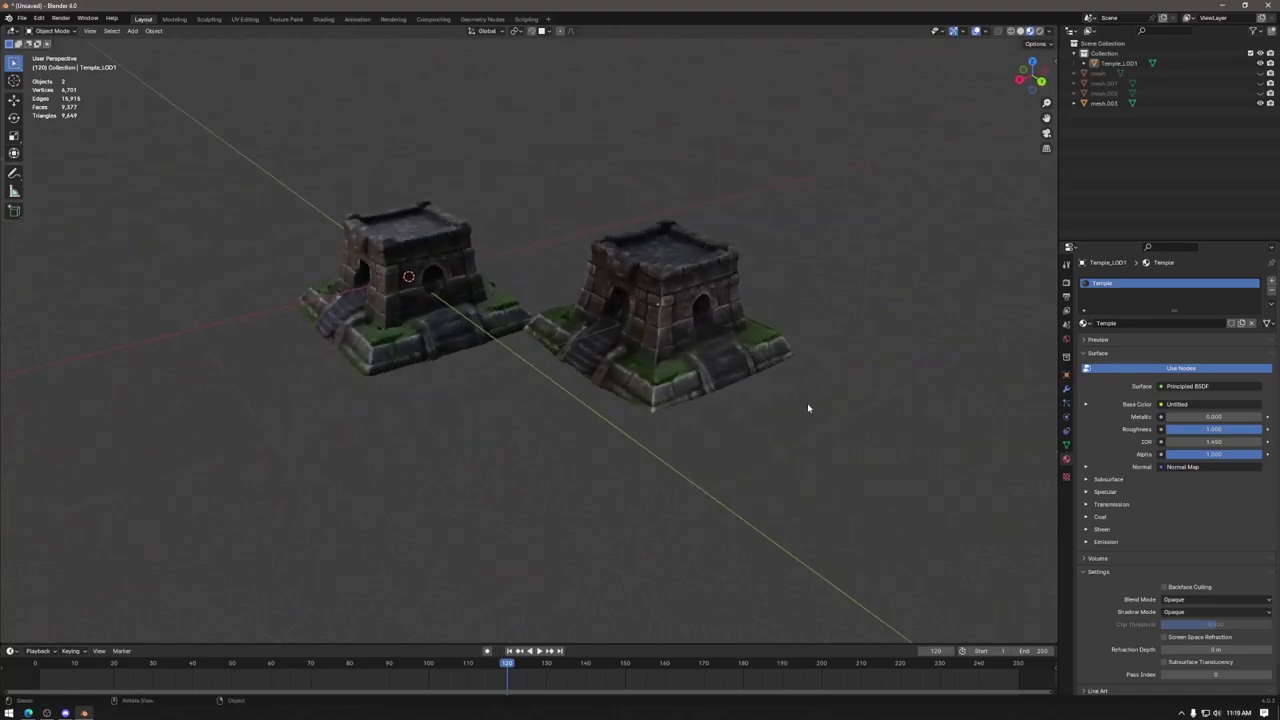
# Step: Open Temple_LOD1's material in the Shading workspace and set its Sheen Roughness to 1.000
pyautogui.click(683, 302)
pyautogui.click(323, 19)
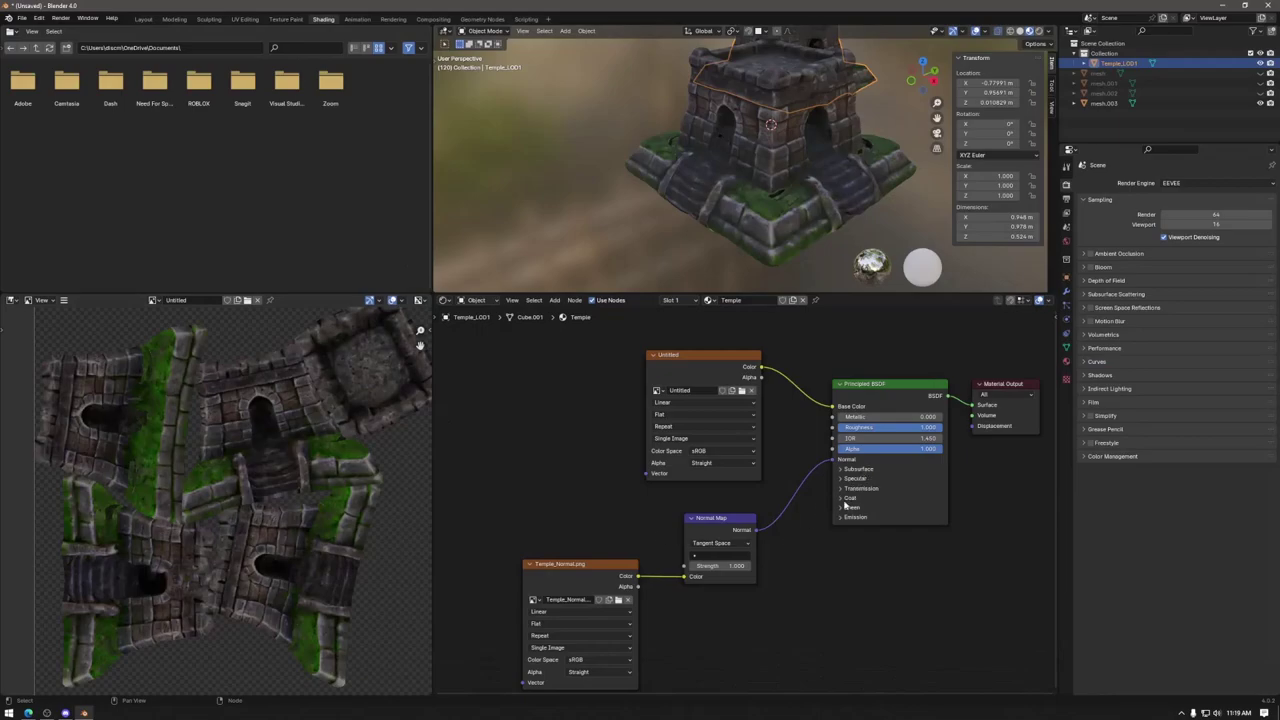
pyautogui.click(841, 508)
pyautogui.moveTo(886, 530); pyautogui.dragTo(940, 530)
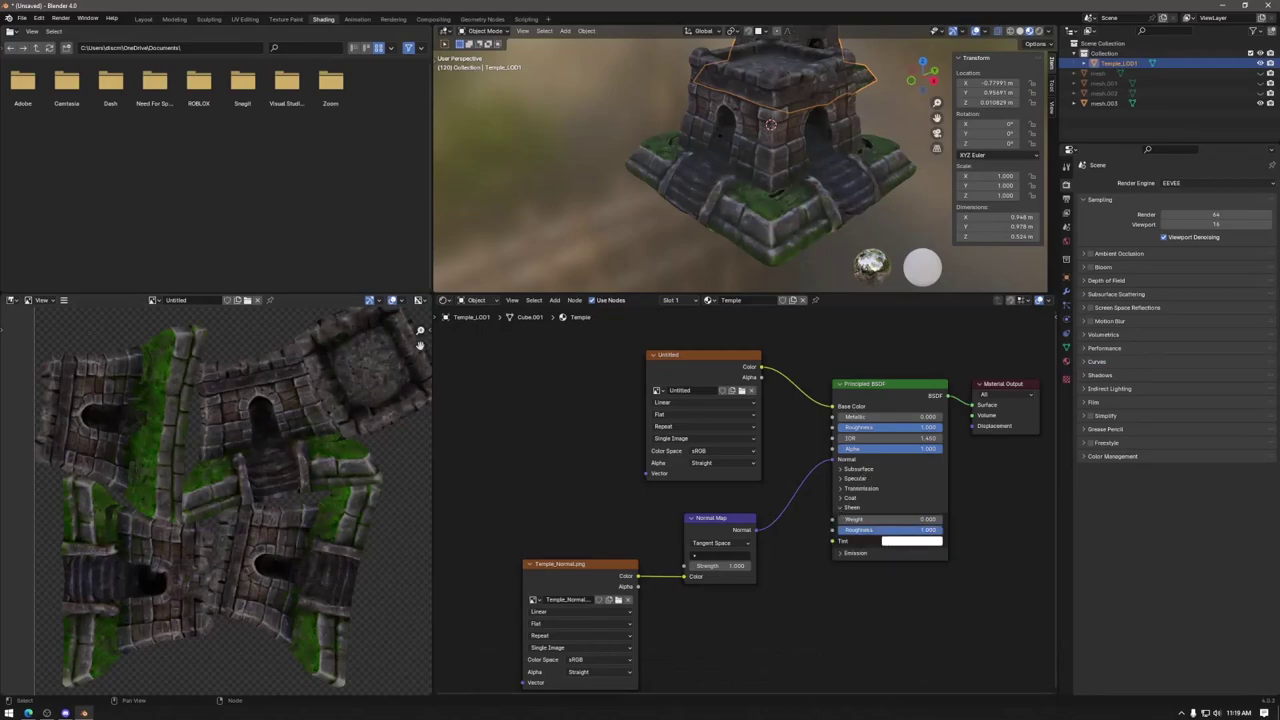
# Step: Test the Specular IOR Level at 0.000 and 1.000 while comparing the temples, ending at 0.000 with Multiscatter GGX kept
pyautogui.click(841, 479)
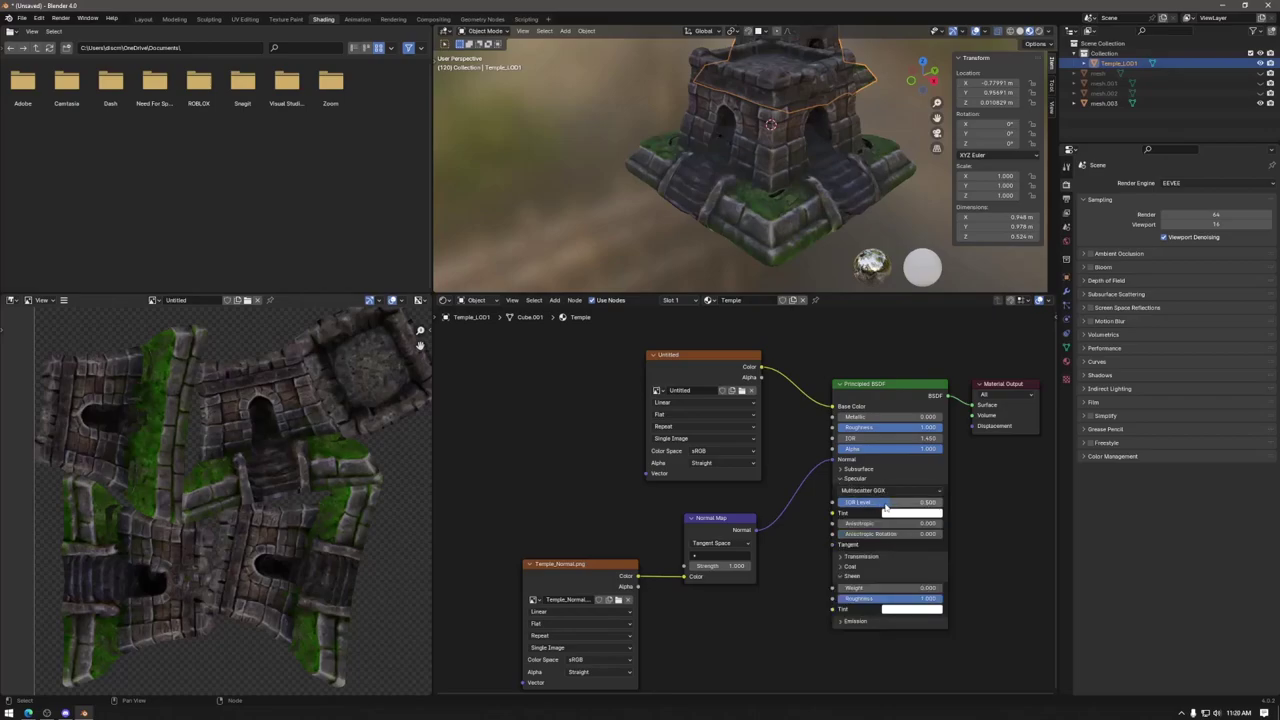
pyautogui.moveTo(888, 508); pyautogui.dragTo(838, 502)
pyautogui.moveTo(808, 194); pyautogui.dragTo(740, 232, button='middle')
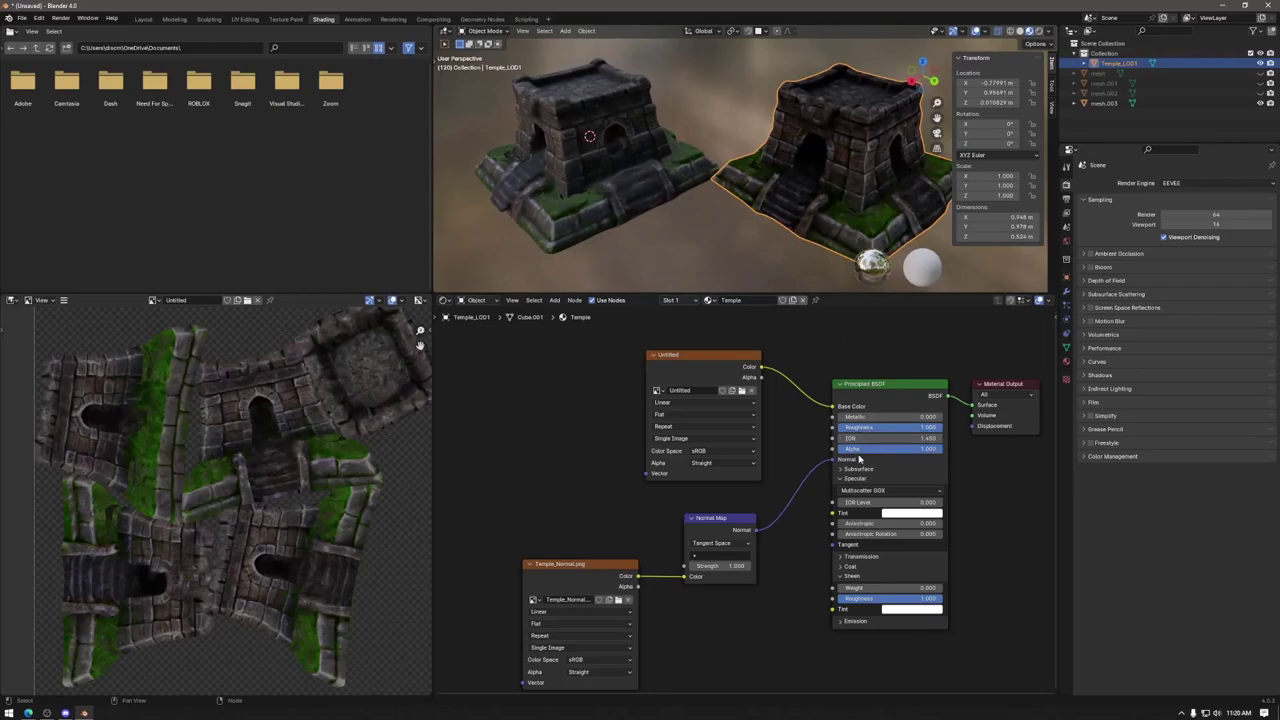
pyautogui.click(873, 494)
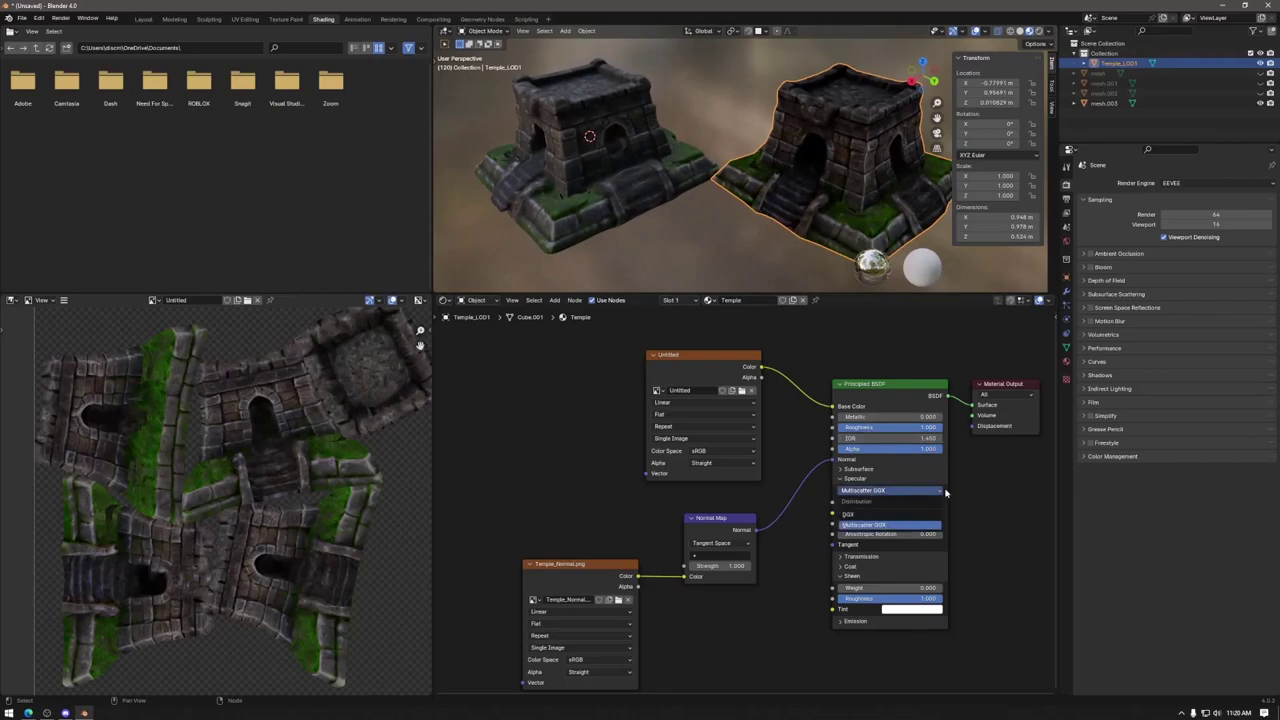
pyautogui.click(876, 494)
pyautogui.click(866, 524)
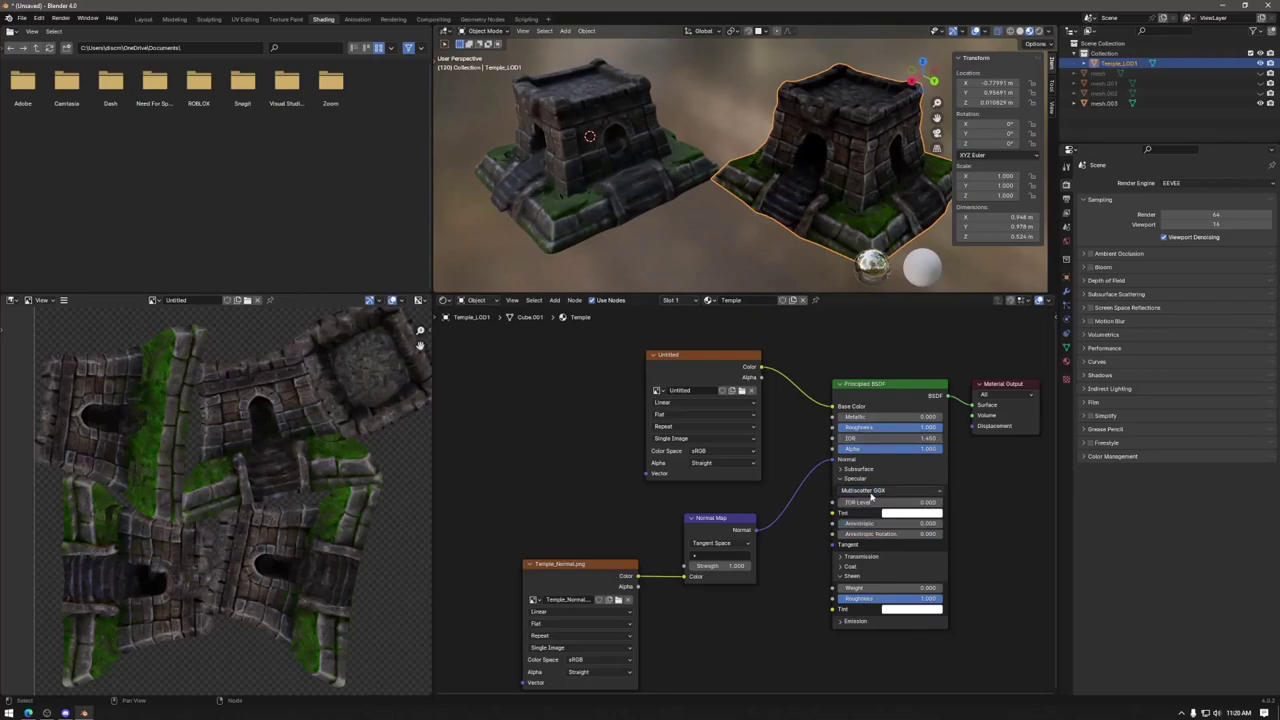
pyautogui.moveTo(771, 293); pyautogui.dragTo(771, 207, button='middle')
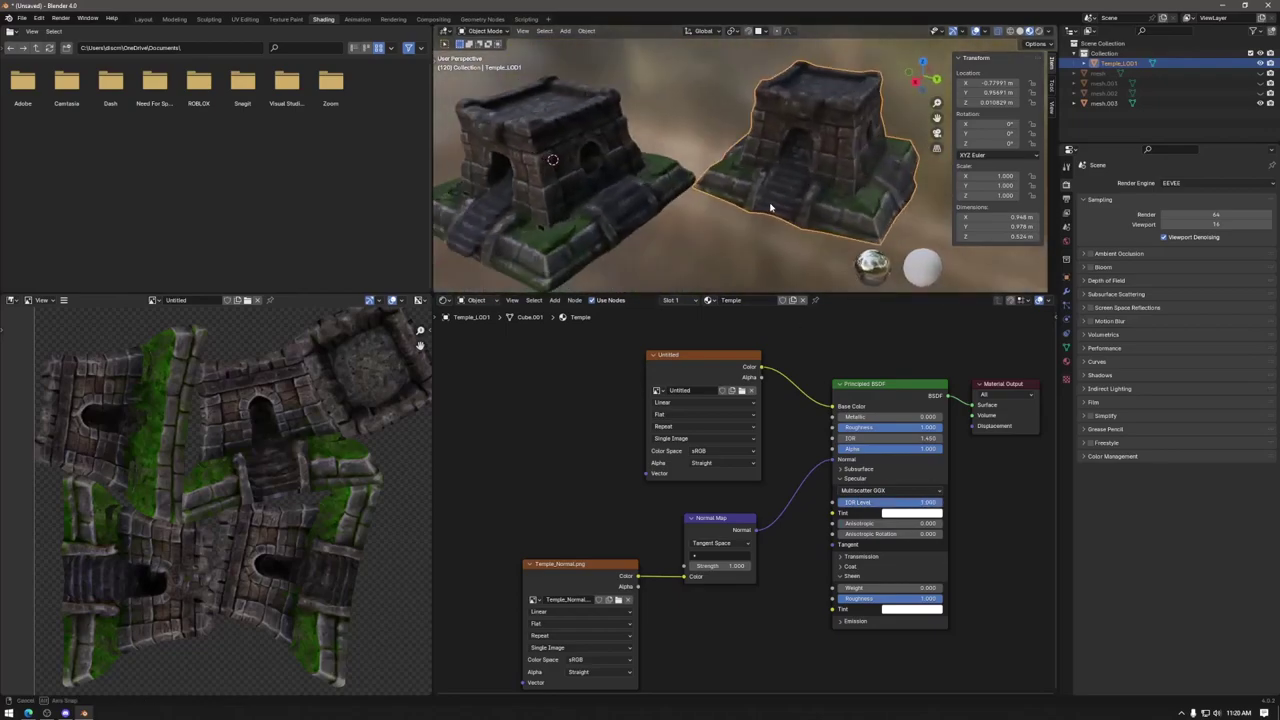
pyautogui.moveTo(912, 504); pyautogui.dragTo(830, 504)
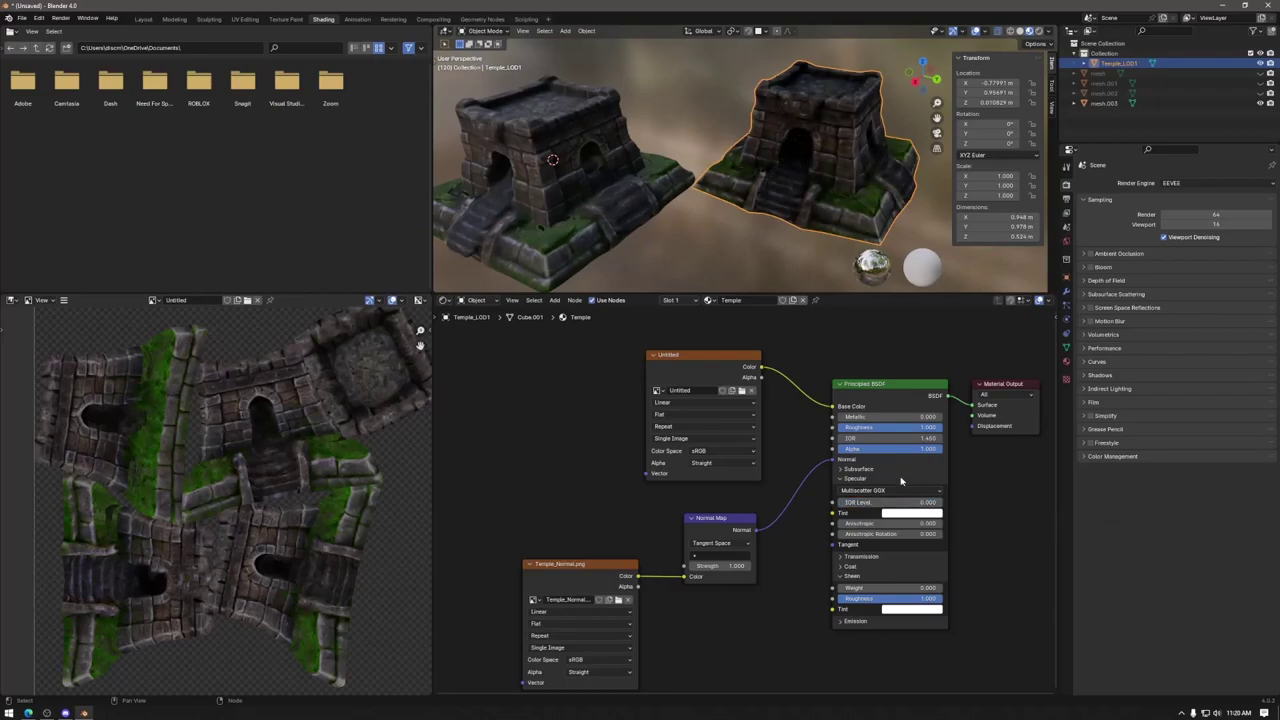
# Step: Review the Principled BSDF's Subsurface, Sheen and Emission settings while comparing the two temples' shading
pyautogui.click(841, 470)
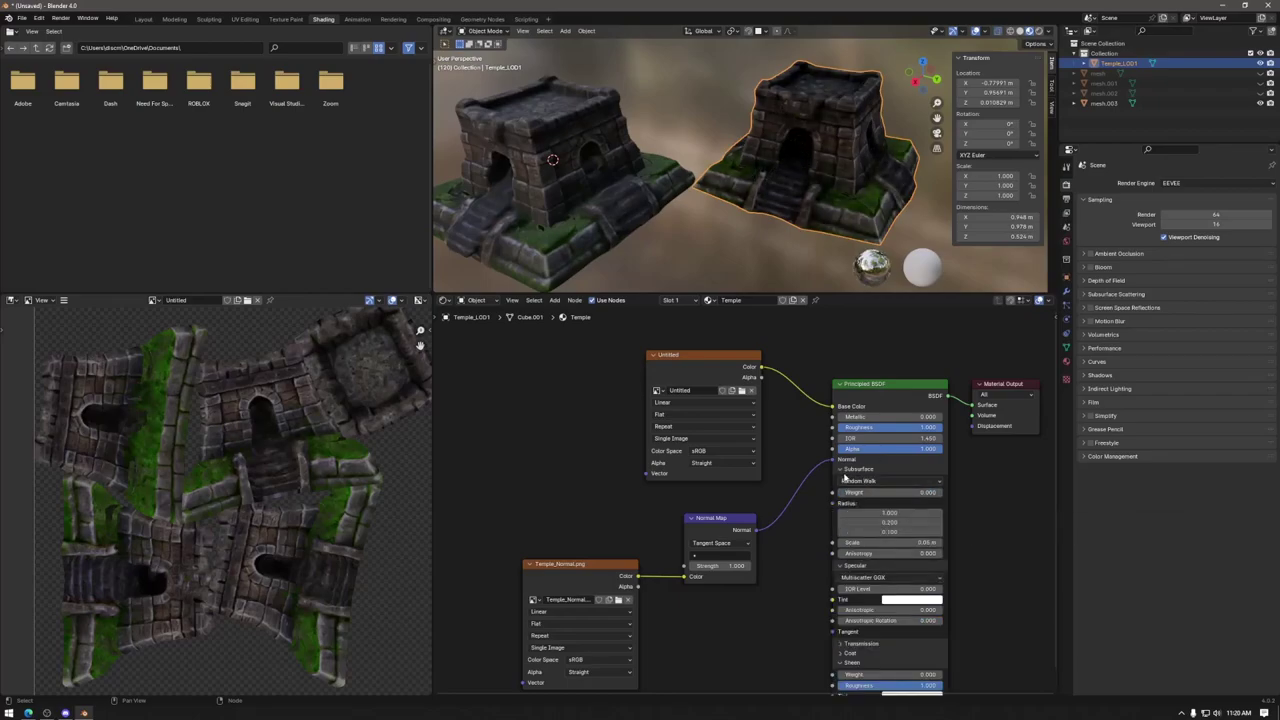
pyautogui.click(842, 472)
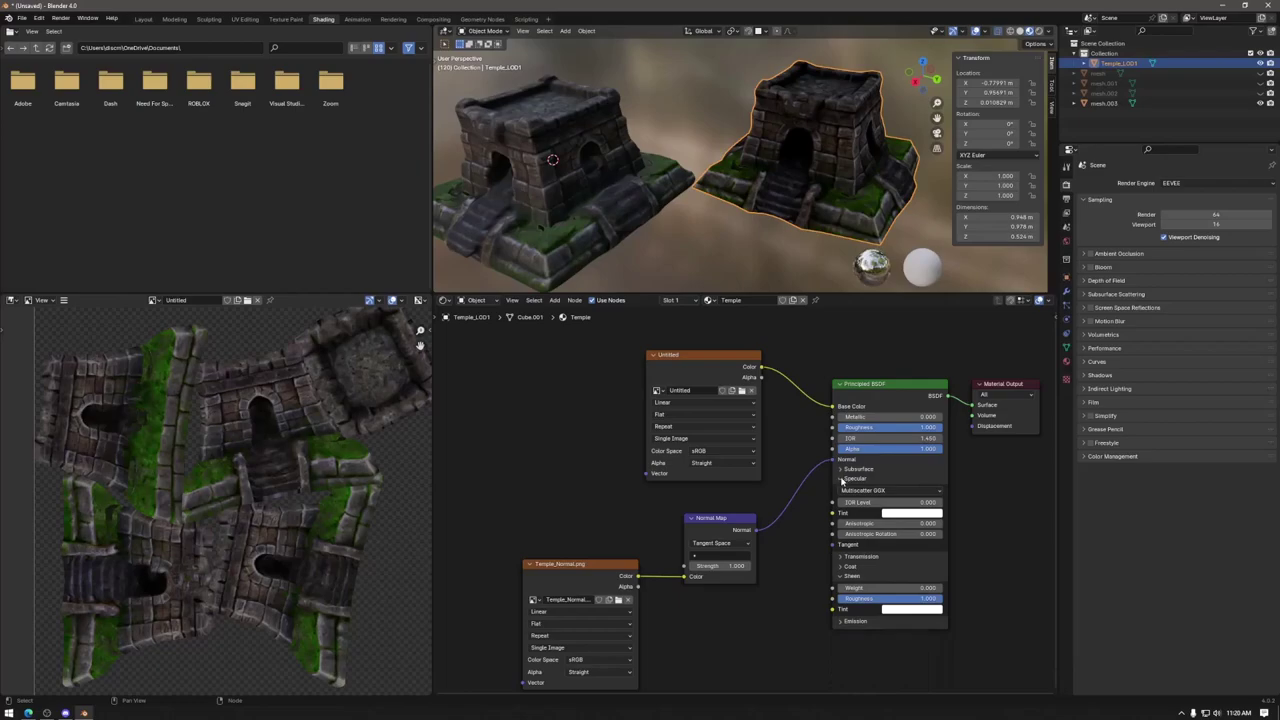
pyautogui.click(842, 479)
pyautogui.moveTo(796, 212); pyautogui.dragTo(742, 215, button='middle')
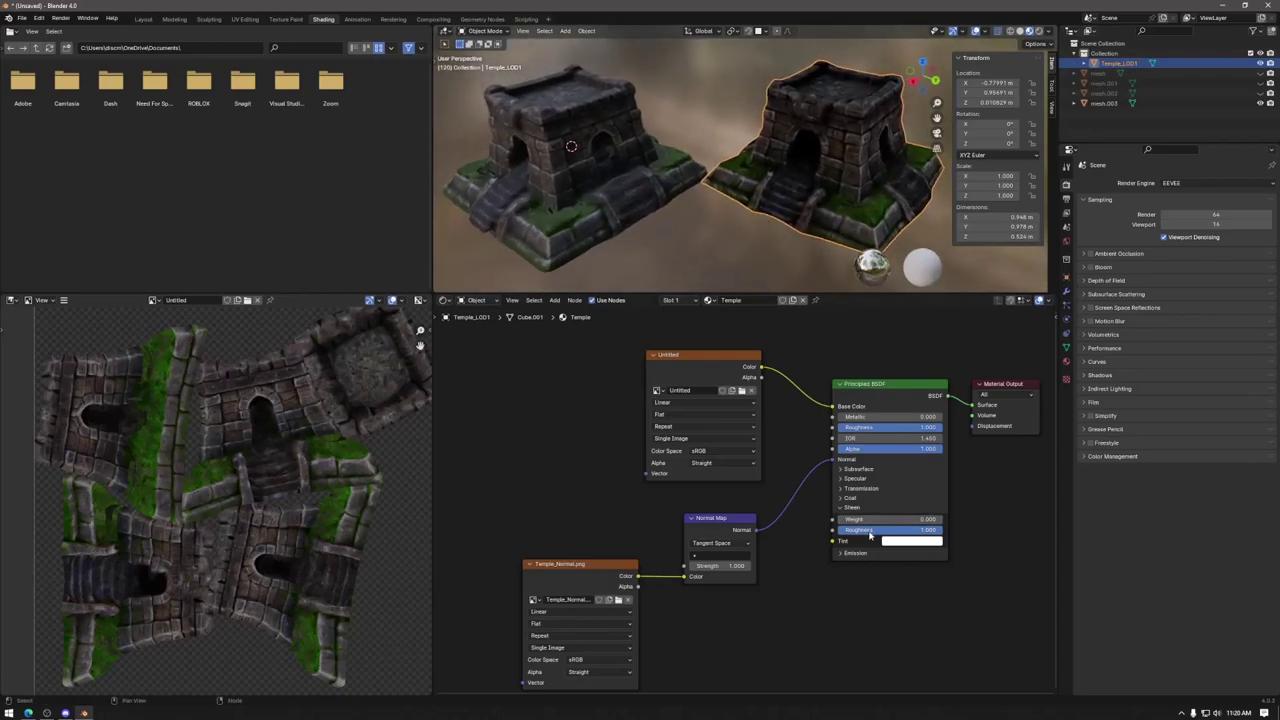
pyautogui.moveTo(897, 536)
pyautogui.mouseDown()
pyautogui.moveTo(791, 536)
pyautogui.moveTo(897, 536)
pyautogui.mouseUp()
pyautogui.click(845, 554)
pyautogui.click(843, 553)
pyautogui.moveTo(900, 427); pyautogui.dragTo(853, 458)
pyautogui.click(856, 469)
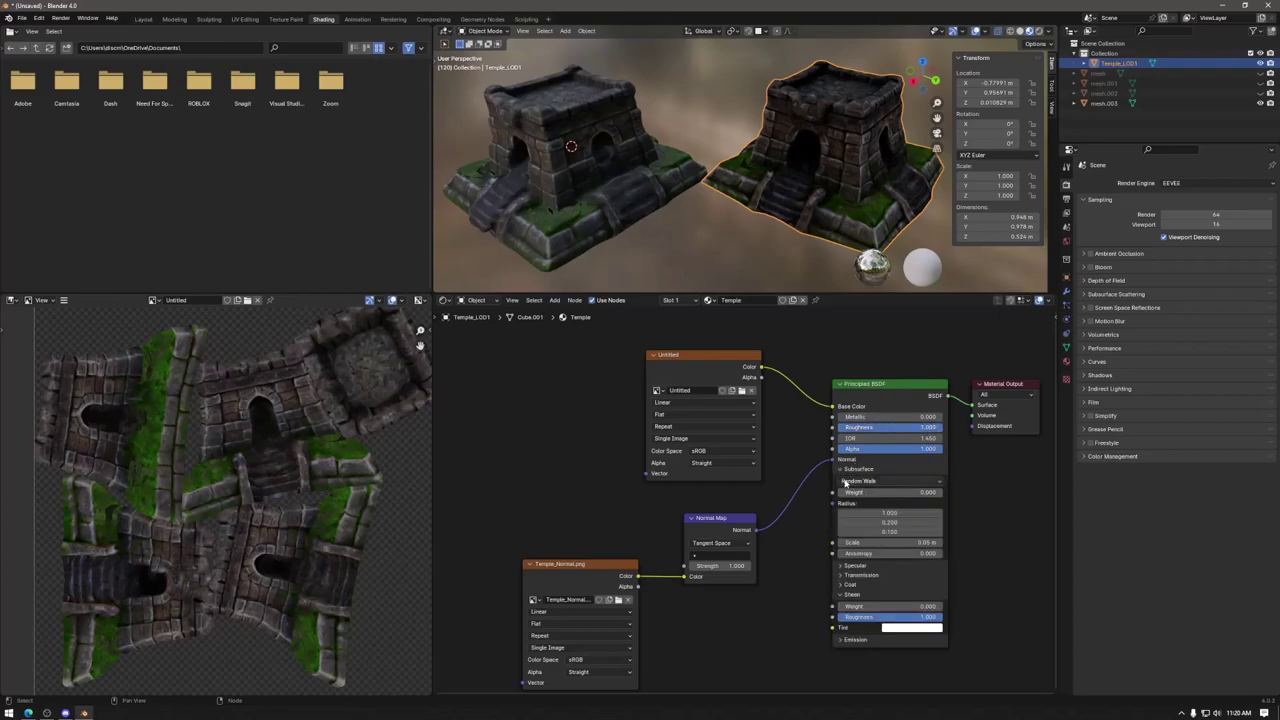
pyautogui.click(840, 470)
# Step: Set the Temple material's specular Tint to black, IOR Level to 1.000 and distribution to GGX
pyautogui.click(845, 479)
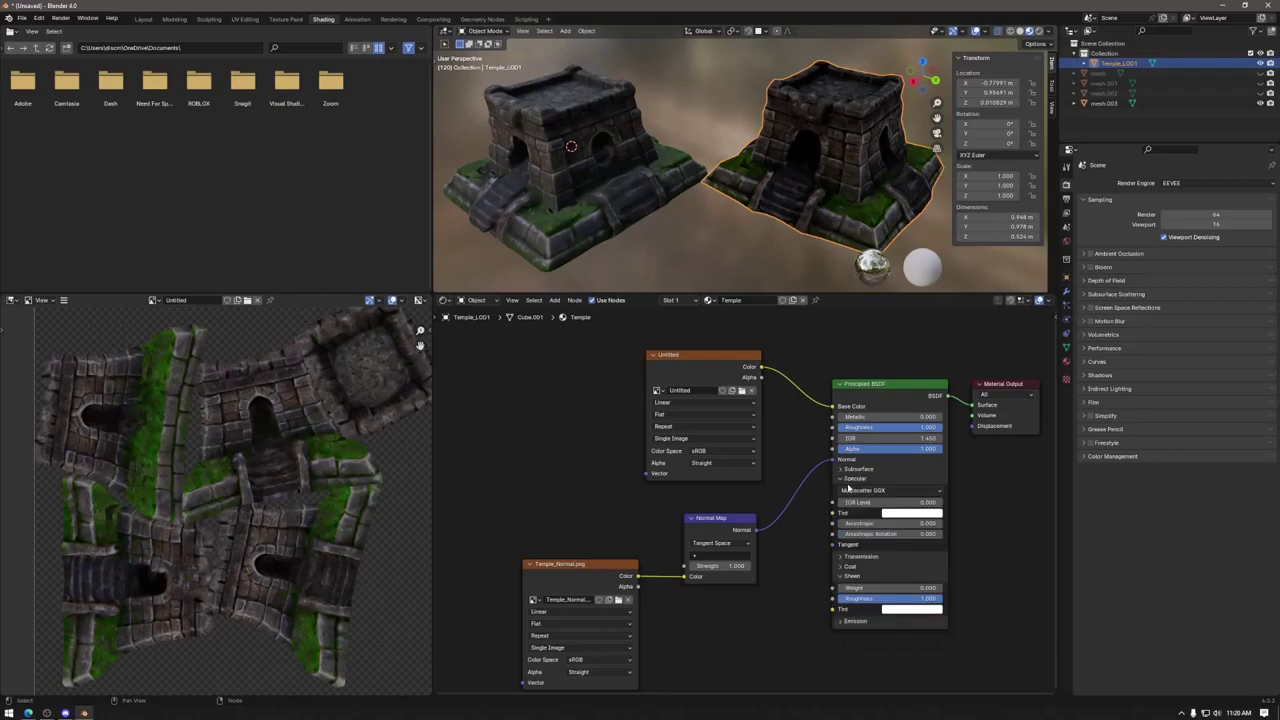
pyautogui.click(911, 513)
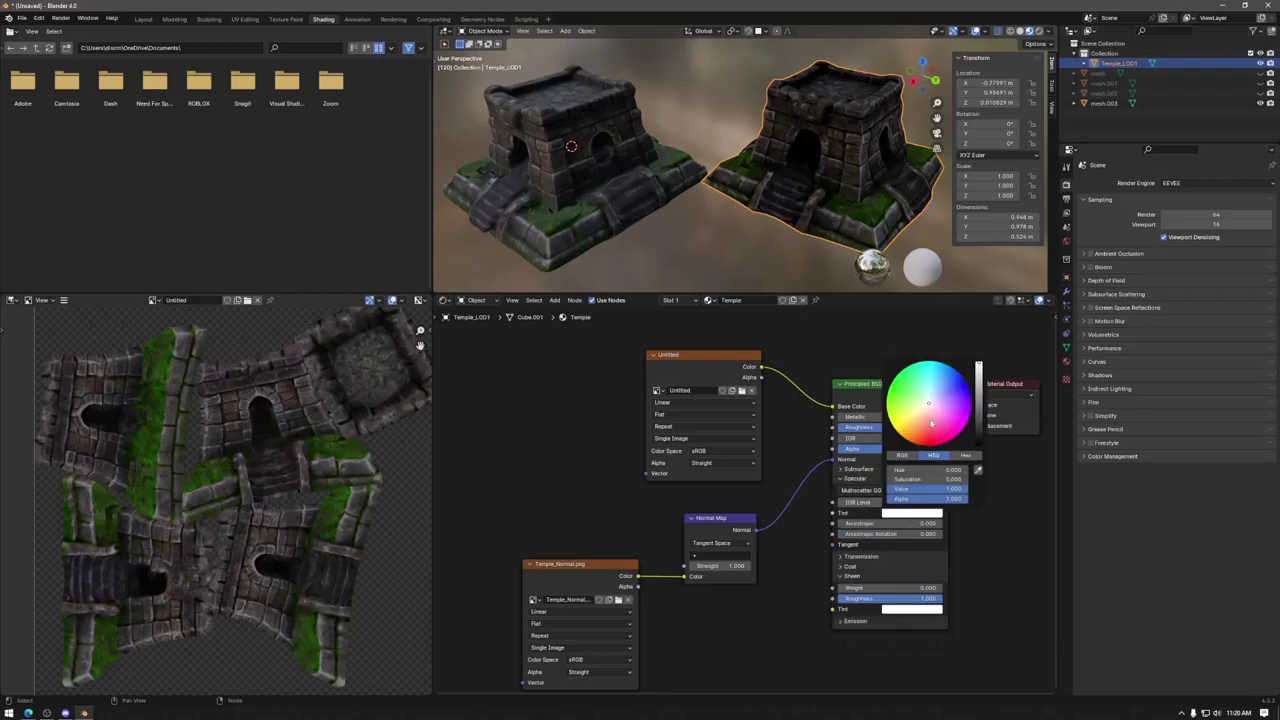
pyautogui.moveTo(982, 398); pyautogui.dragTo(980, 450)
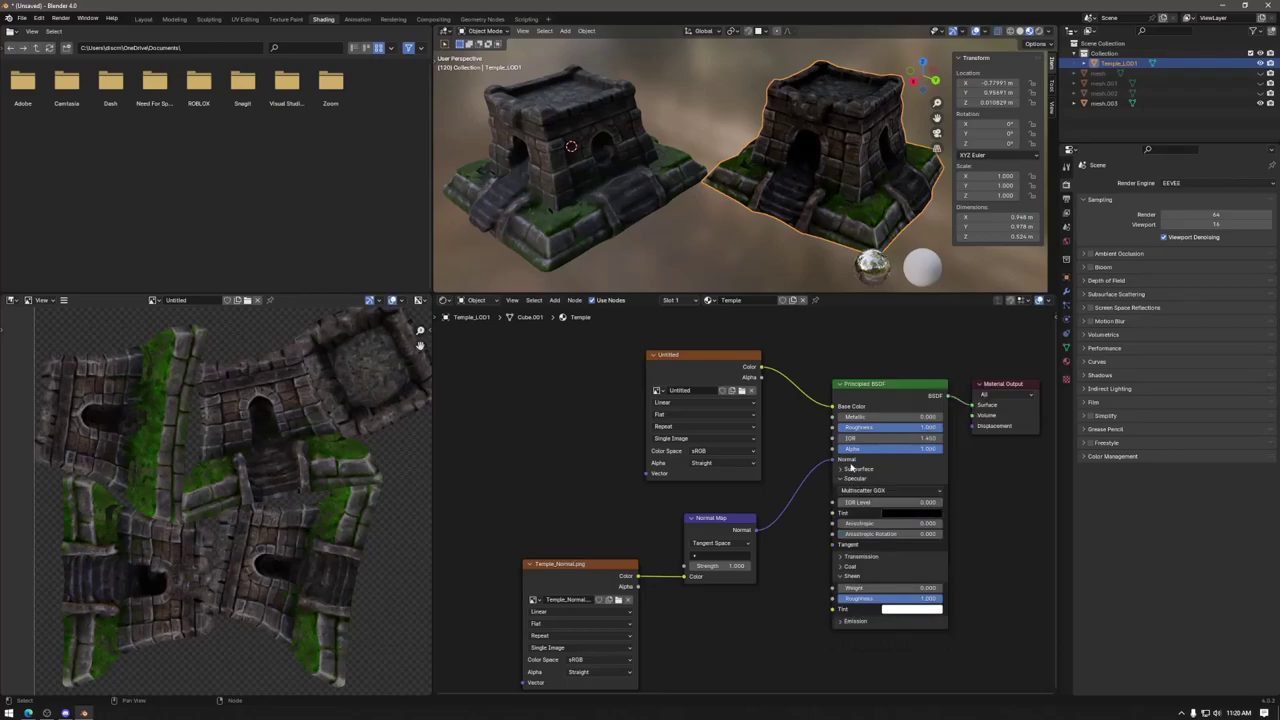
pyautogui.click(878, 502)
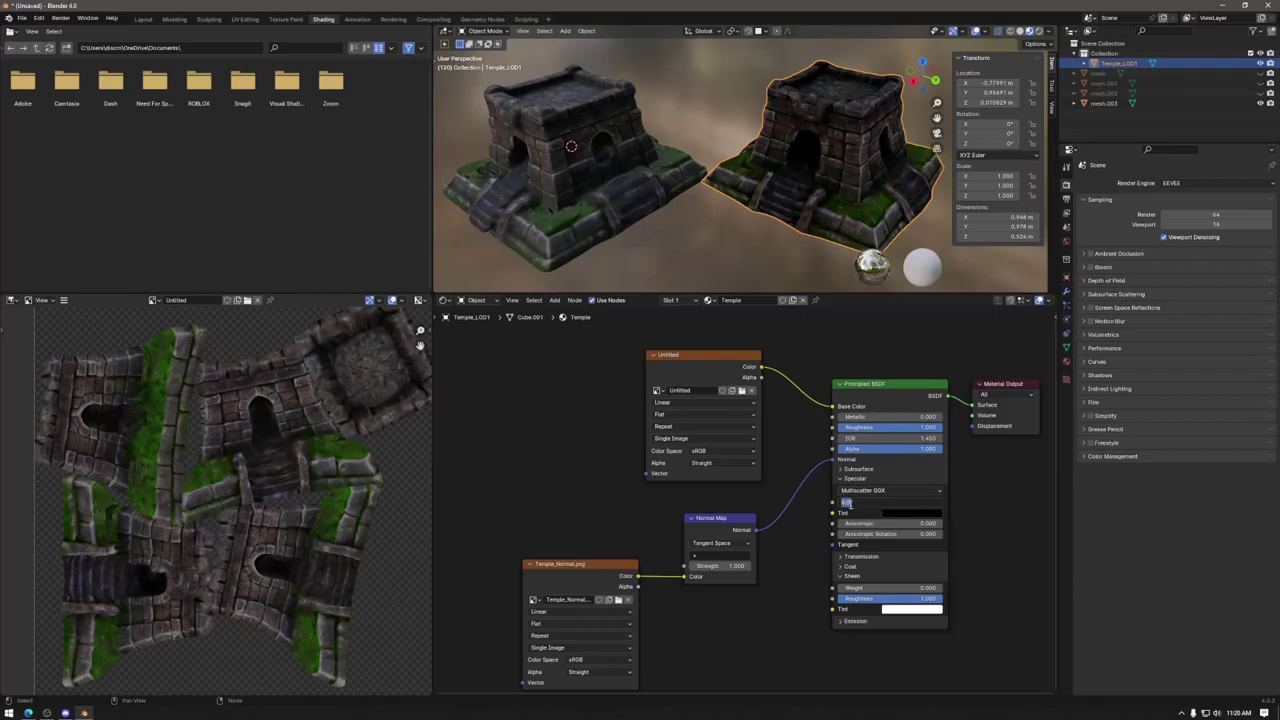
pyautogui.write('0.0')
pyautogui.press('Return')
pyautogui.moveTo(853, 502); pyautogui.dragTo(940, 502)
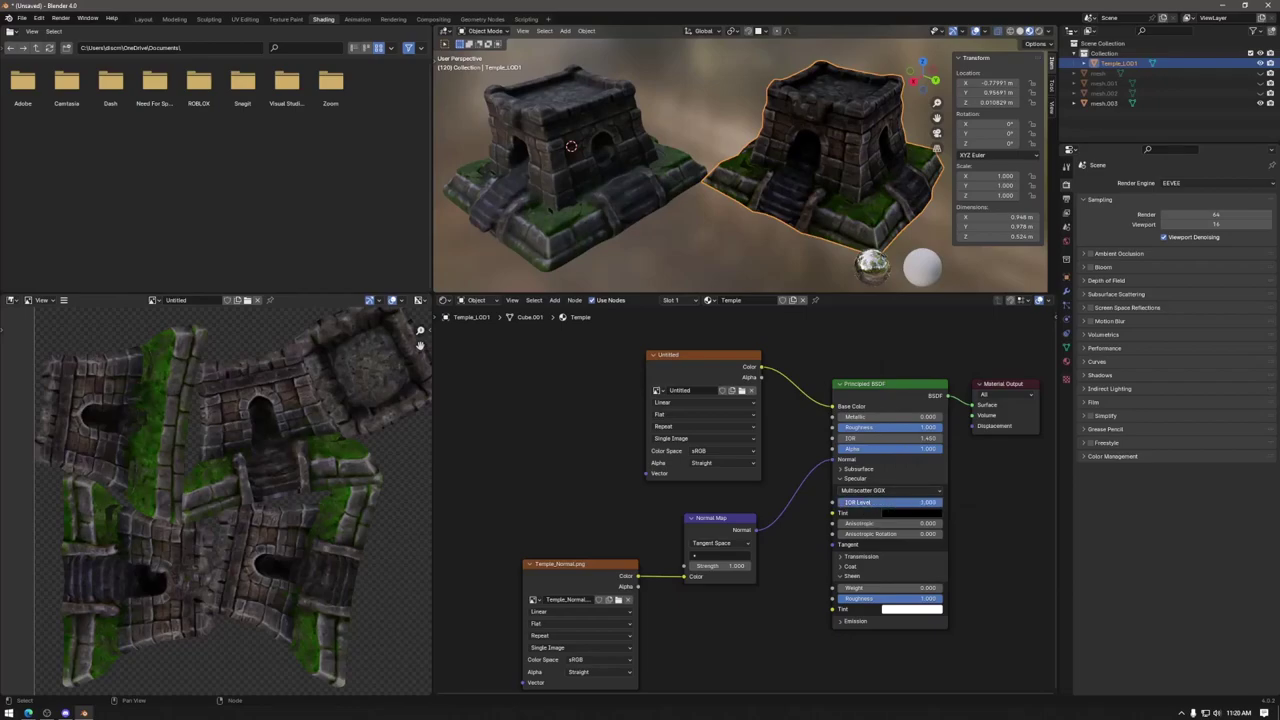
pyautogui.click(882, 491)
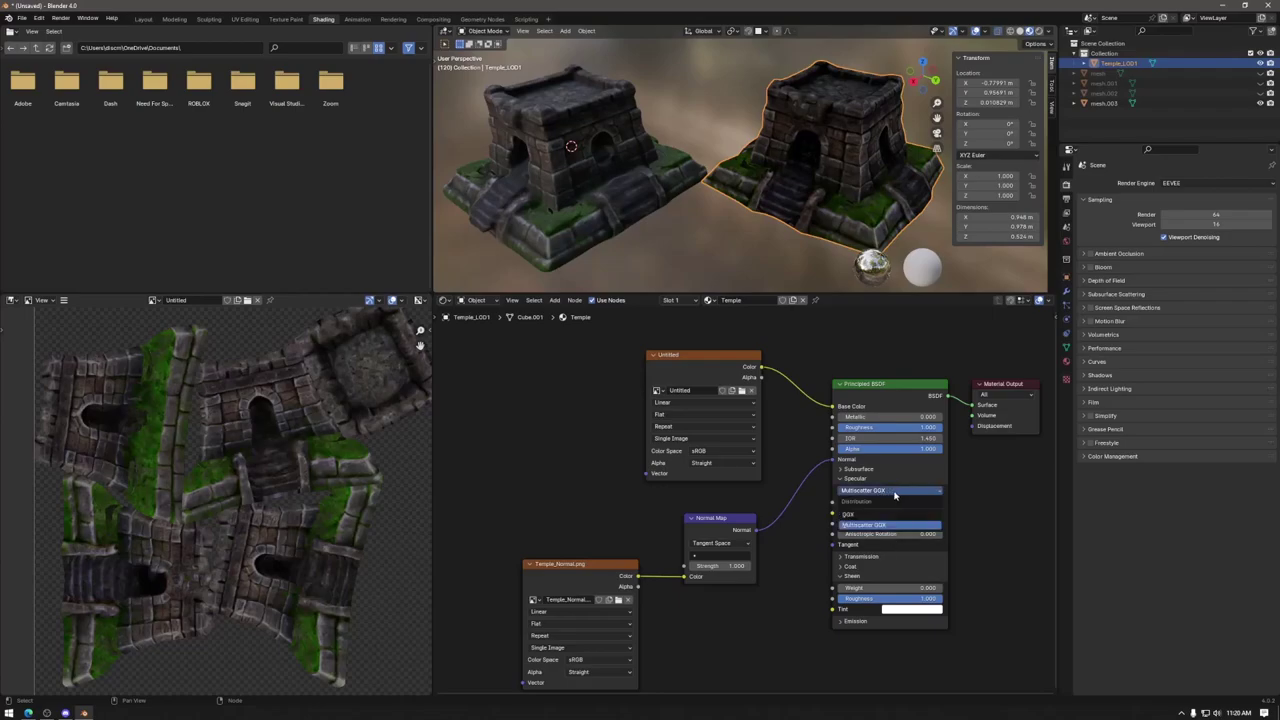
pyautogui.click(885, 513)
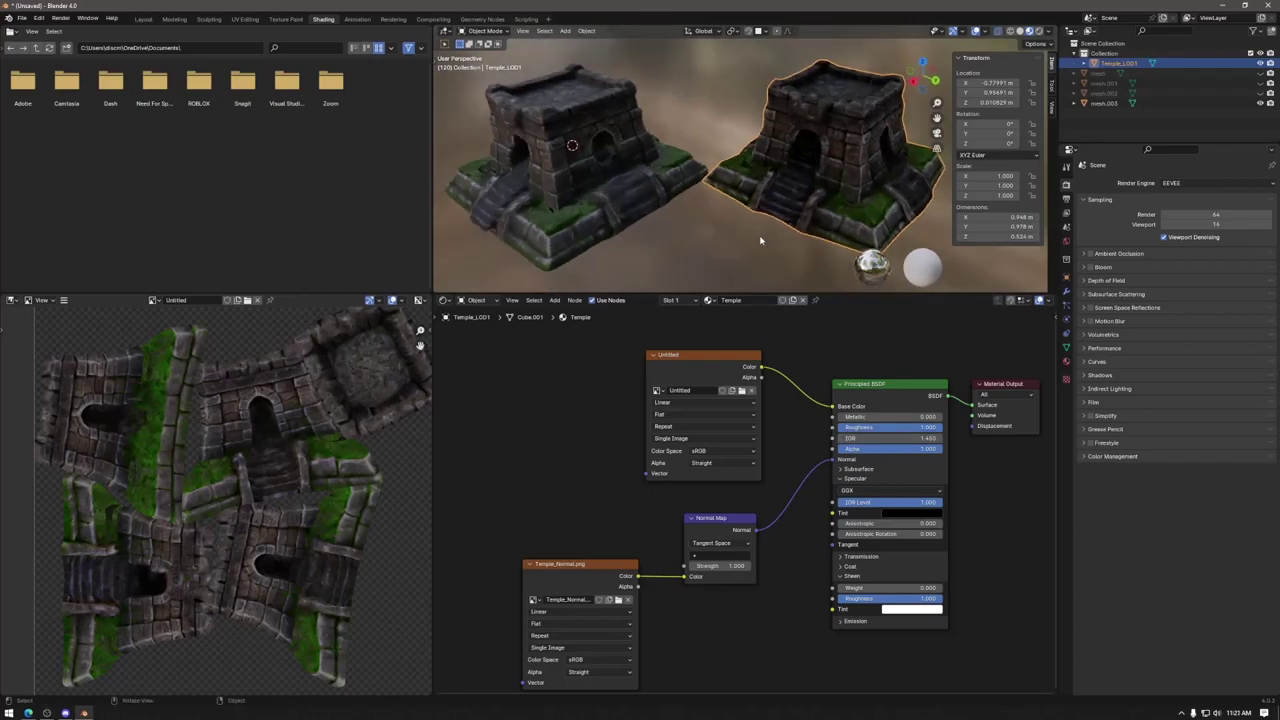
# Step: Compare both temples' meshes in Wireframe shading and enlarge the 3D viewport
pyautogui.scroll(-4, 760, 240)
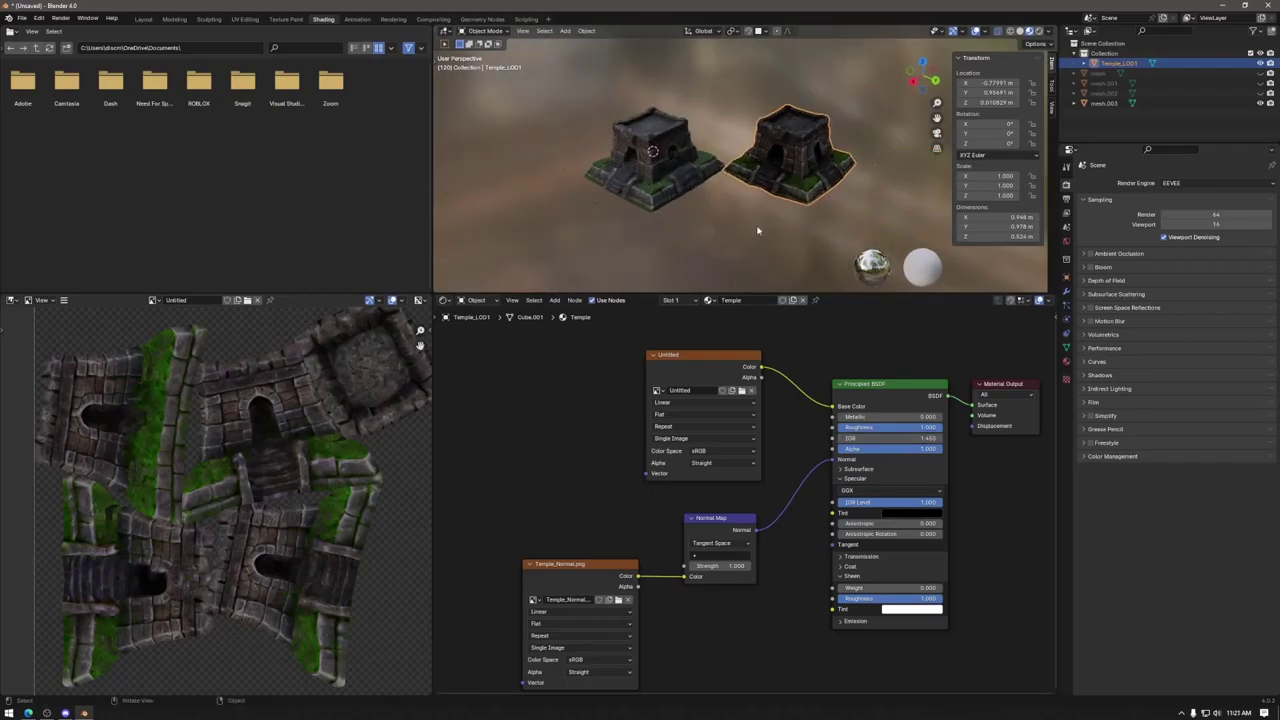
pyautogui.moveTo(757, 231); pyautogui.dragTo(795, 176, button='middle')
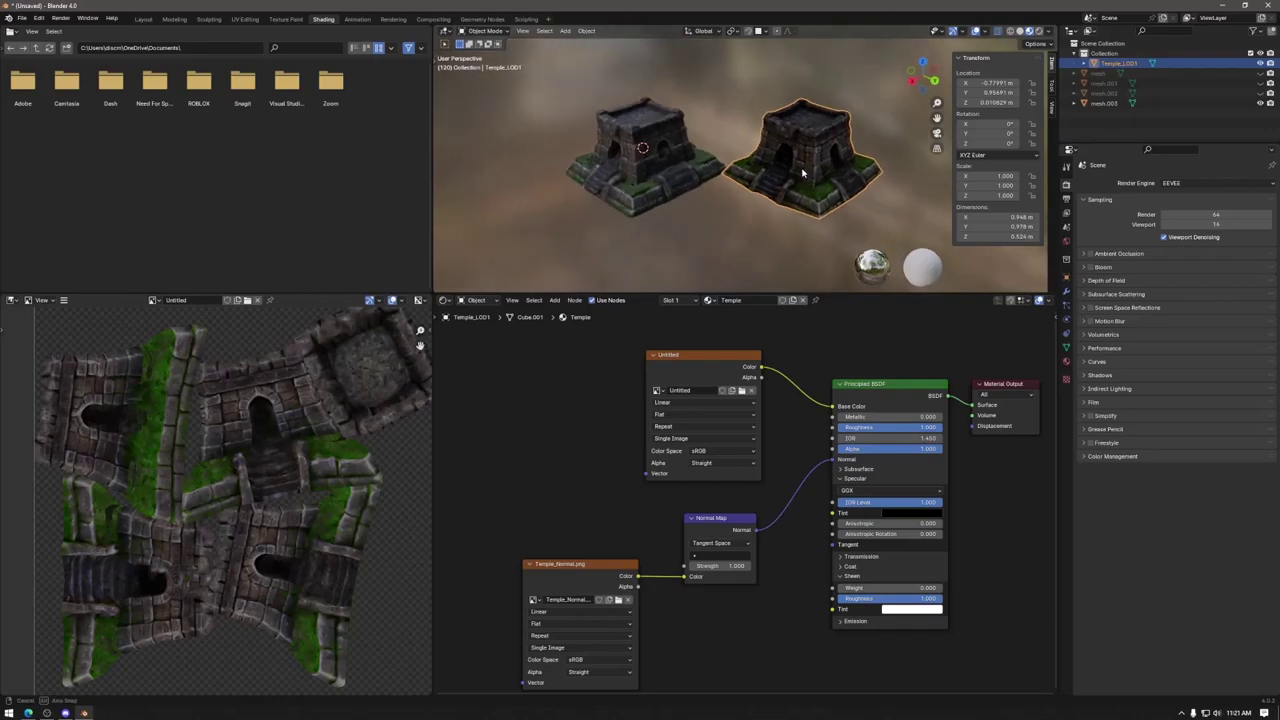
pyautogui.scroll(4, 805, 174)
pyautogui.moveTo(873, 197)
pyautogui.mouseDown(button='middle')
pyautogui.moveTo(866, 213)
pyautogui.moveTo(818, 201)
pyautogui.moveTo(843, 214)
pyautogui.moveTo(788, 236)
pyautogui.moveTo(756, 220)
pyautogui.moveTo(776, 184)
pyautogui.moveTo(792, 224)
pyautogui.moveTo(785, 203)
pyautogui.moveTo(800, 203)
pyautogui.mouseUp(button='middle')
pyautogui.click(1012, 31)
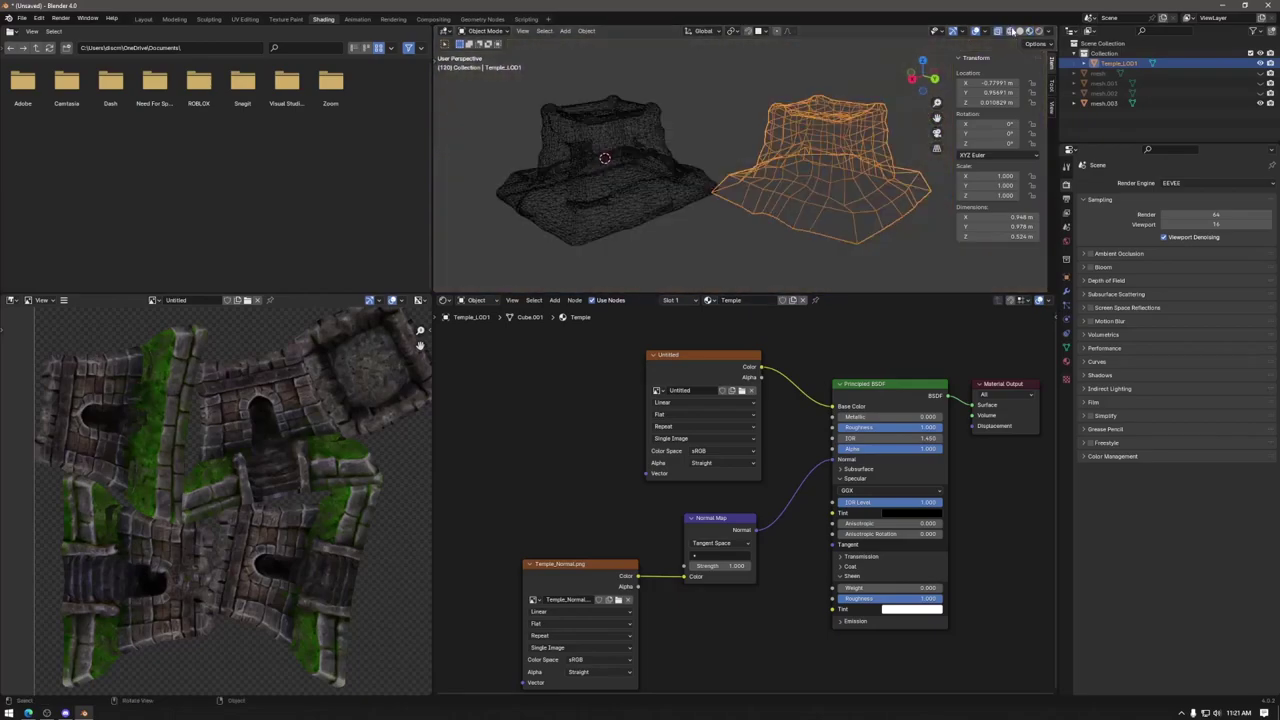
pyautogui.click(704, 230)
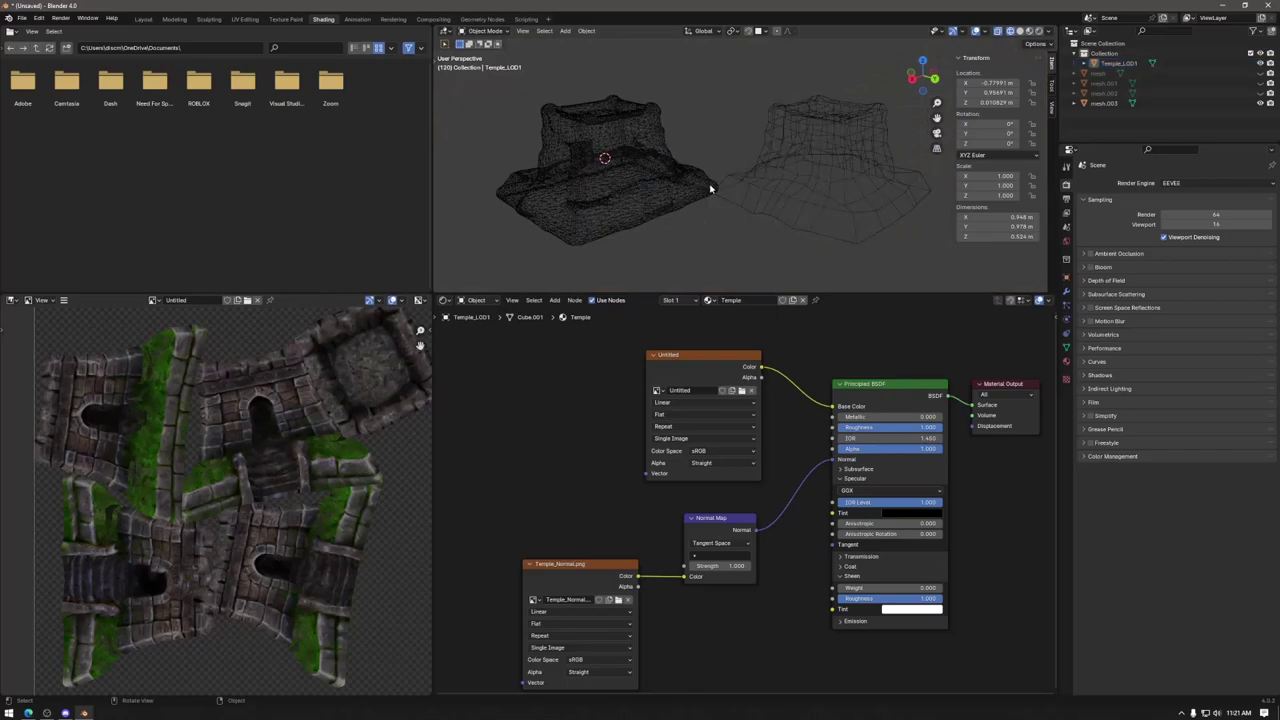
pyautogui.scroll(2, 729, 191)
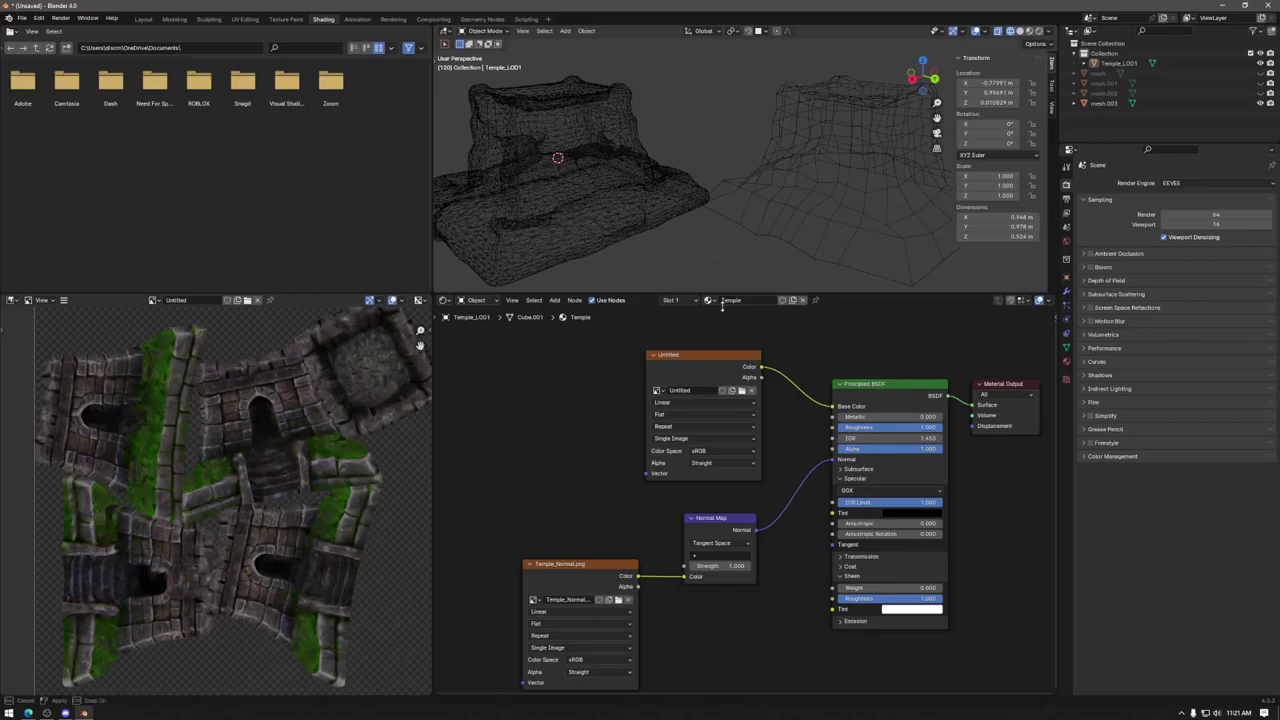
pyautogui.moveTo(722, 295); pyautogui.dragTo(722, 495)
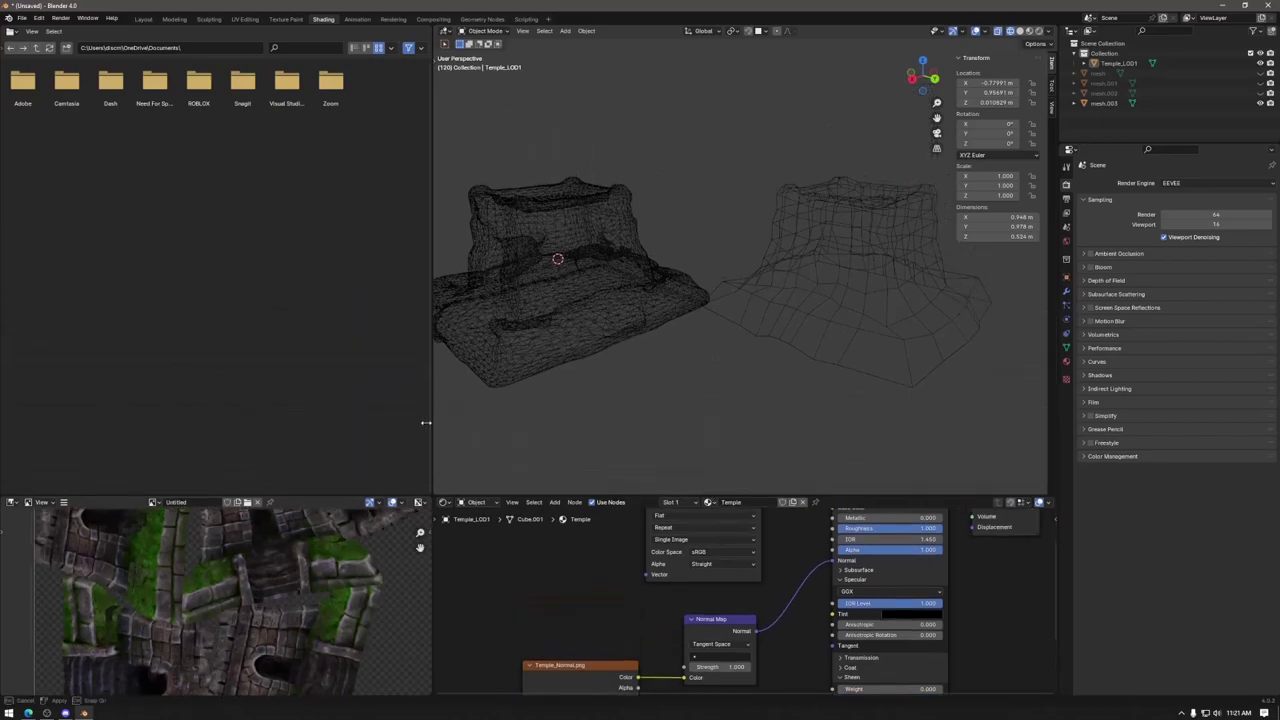
pyautogui.moveTo(434, 427); pyautogui.dragTo(312, 427)
# Step: Duplicate Temple_LOD1 in place and rename the copy Temple_LOD2
pyautogui.click(770, 331)
pyautogui.moveTo(829, 317); pyautogui.dragTo(884, 197, button='middle')
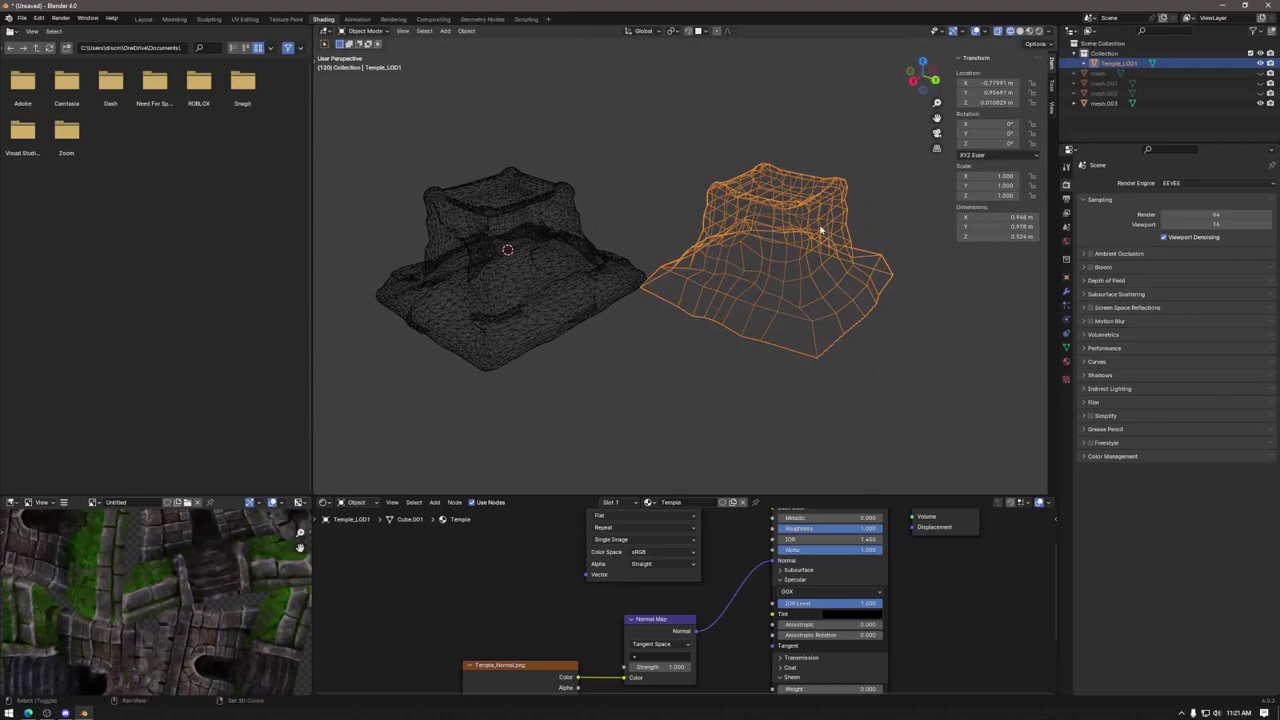
pyautogui.press('KP_Decimal')
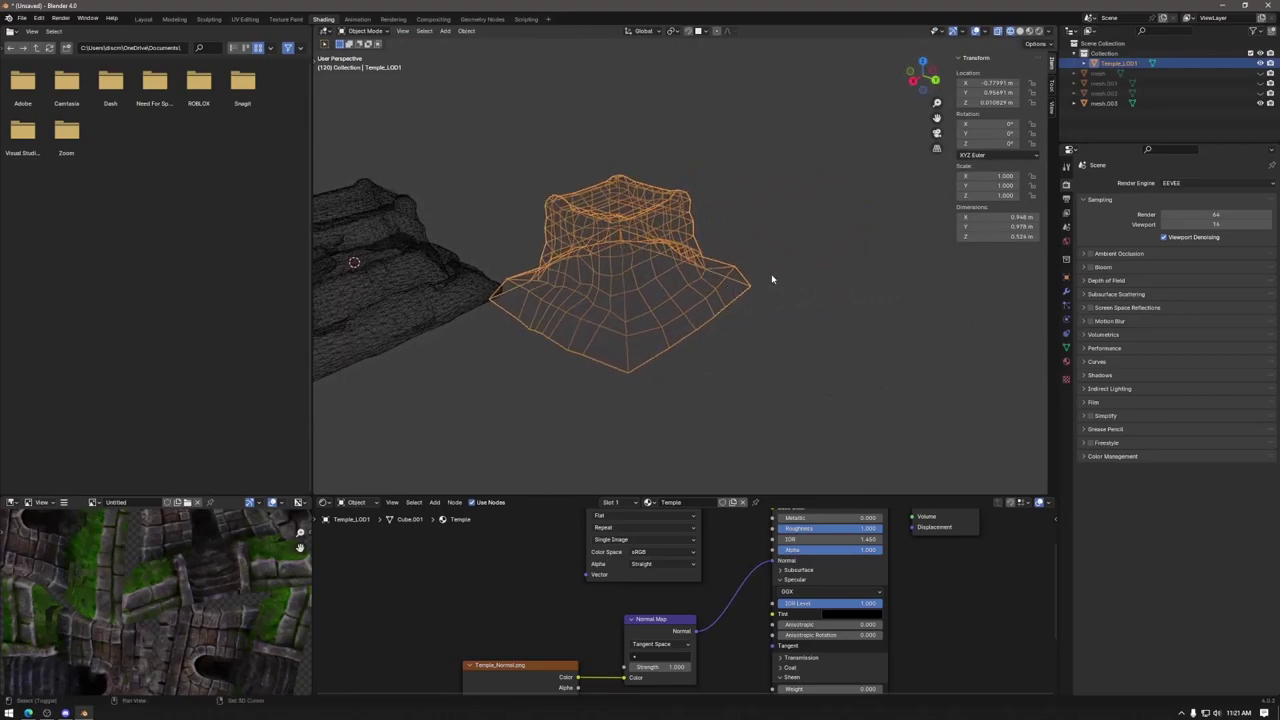
pyautogui.hotkey('shift', 'd')
pyautogui.rightClick(757, 303)
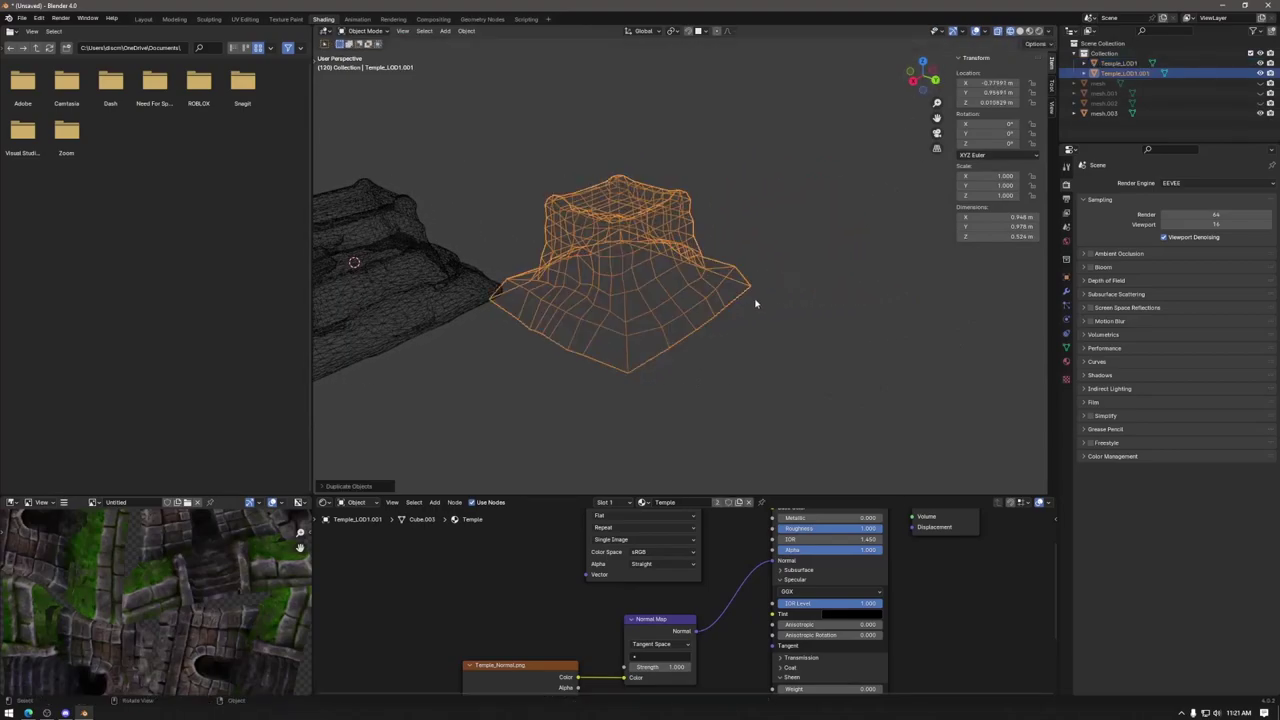
pyautogui.doubleClick(1130, 74)
pyautogui.press('End')
pyautogui.press('BackSpace')
pyautogui.press('BackSpace')
pyautogui.press('BackSpace')
pyautogui.press('BackSpace')
pyautogui.press('BackSpace')
pyautogui.write('2')
pyautogui.press('Return')
# Step: Hide Temple_LOD1 and mesh.003, and open Temple_LOD2 for mesh editing in Material Preview shading with nothing selected
pyautogui.click(1260, 63)
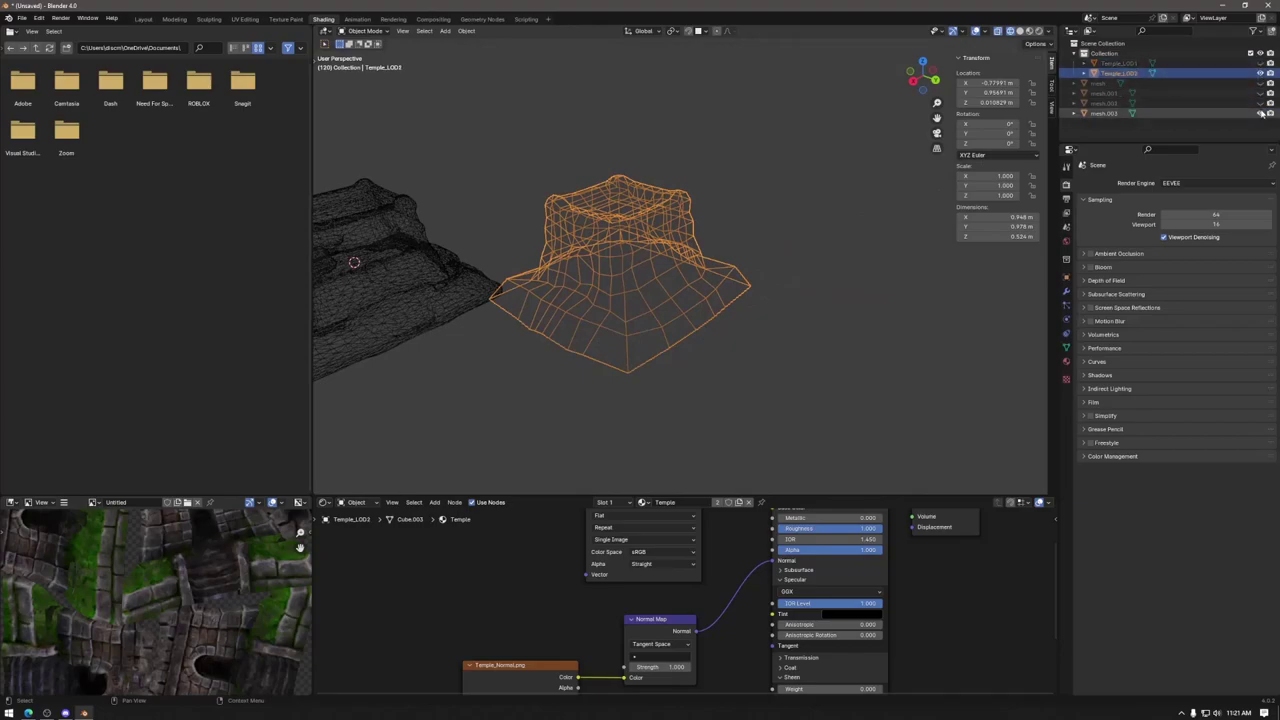
pyautogui.click(1261, 113)
pyautogui.moveTo(651, 337); pyautogui.dragTo(686, 280, button='middle')
pyautogui.press('Tab')
pyautogui.click(1030, 31)
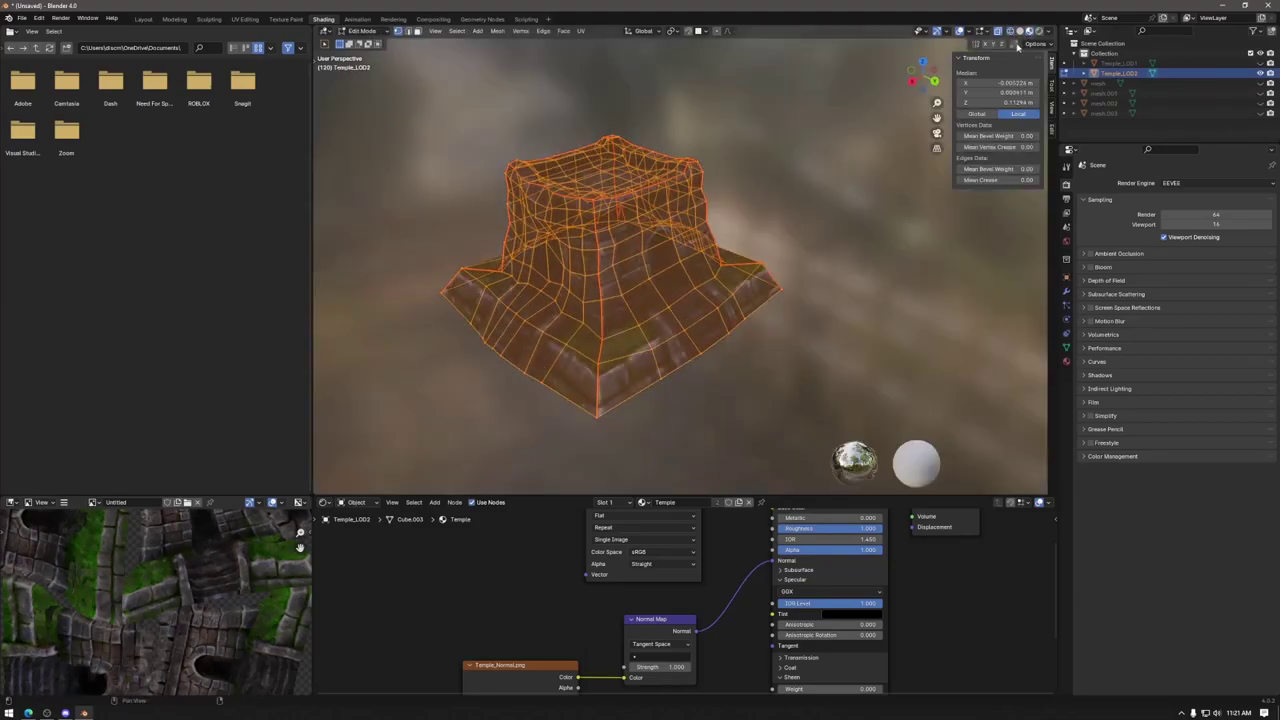
pyautogui.hotkey('alt', 'a')
# Step: Try to dissolve several horizontal and vertical edge loops running across Temple_LOD2's walls, doorways and stairs
pyautogui.moveTo(708, 288); pyautogui.dragTo(634, 206, button='middle')
pyautogui.keyDown('alt'); pyautogui.click(664, 292); pyautogui.keyUp('alt')
pyautogui.keyDown('alt'); pyautogui.keyDown('shift'); pyautogui.click(684, 243); pyautogui.keyUp('shift'); pyautogui.keyUp('alt')
pyautogui.keyDown('alt'); pyautogui.keyDown('shift'); pyautogui.click(685, 190); pyautogui.keyUp('shift'); pyautogui.keyUp('alt')
pyautogui.moveTo(750, 247); pyautogui.dragTo(650, 300, button='middle')
pyautogui.keyDown('alt'); pyautogui.keyDown('shift'); pyautogui.click(569, 241); pyautogui.keyUp('shift'); pyautogui.keyUp('alt')
pyautogui.scroll(3, 569, 241)
pyautogui.scroll(-5, 640, 230)
pyautogui.scroll(2, 680, 285)
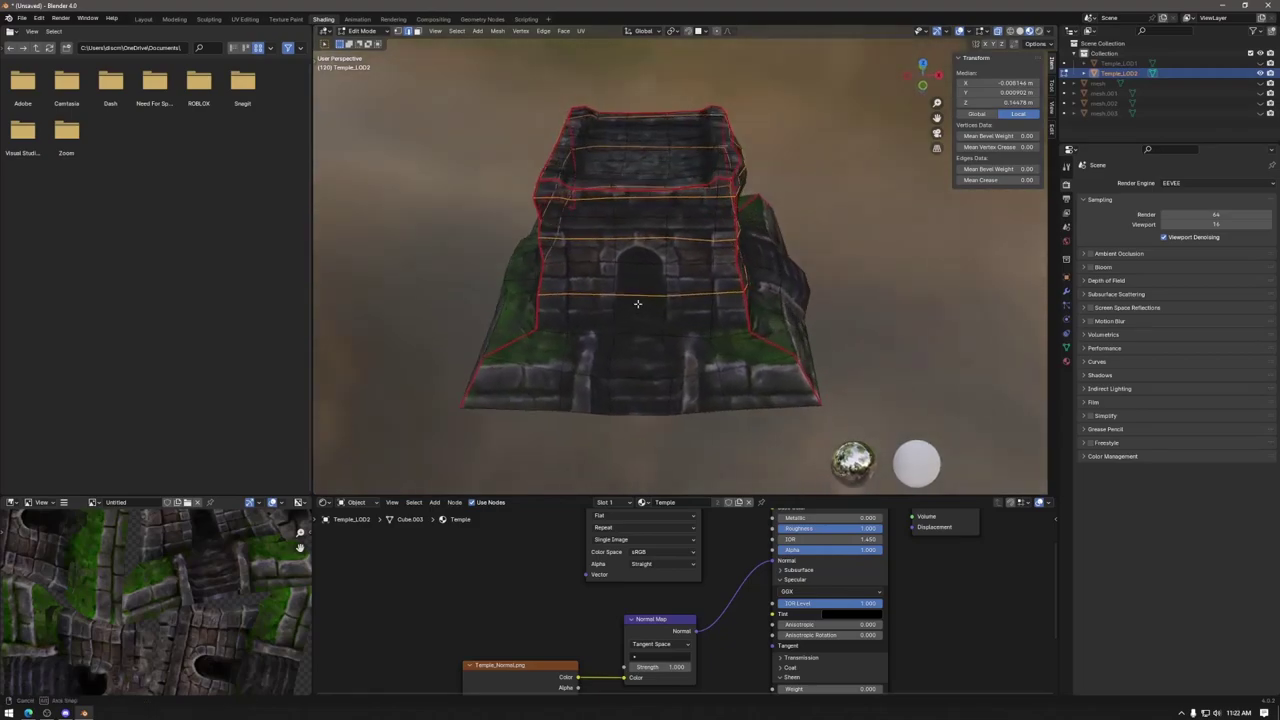
pyautogui.keyDown('alt'); pyautogui.keyDown('shift'); pyautogui.click(610, 330); pyautogui.keyUp('shift'); pyautogui.keyUp('alt')
pyautogui.keyDown('alt'); pyautogui.keyDown('shift'); pyautogui.click(665, 330); pyautogui.keyUp('shift'); pyautogui.keyUp('alt')
pyautogui.moveTo(891, 311); pyautogui.dragTo(664, 303, button='middle')
pyautogui.keyDown('alt'); pyautogui.keyDown('shift'); pyautogui.click(669, 293); pyautogui.keyUp('shift'); pyautogui.keyUp('alt')
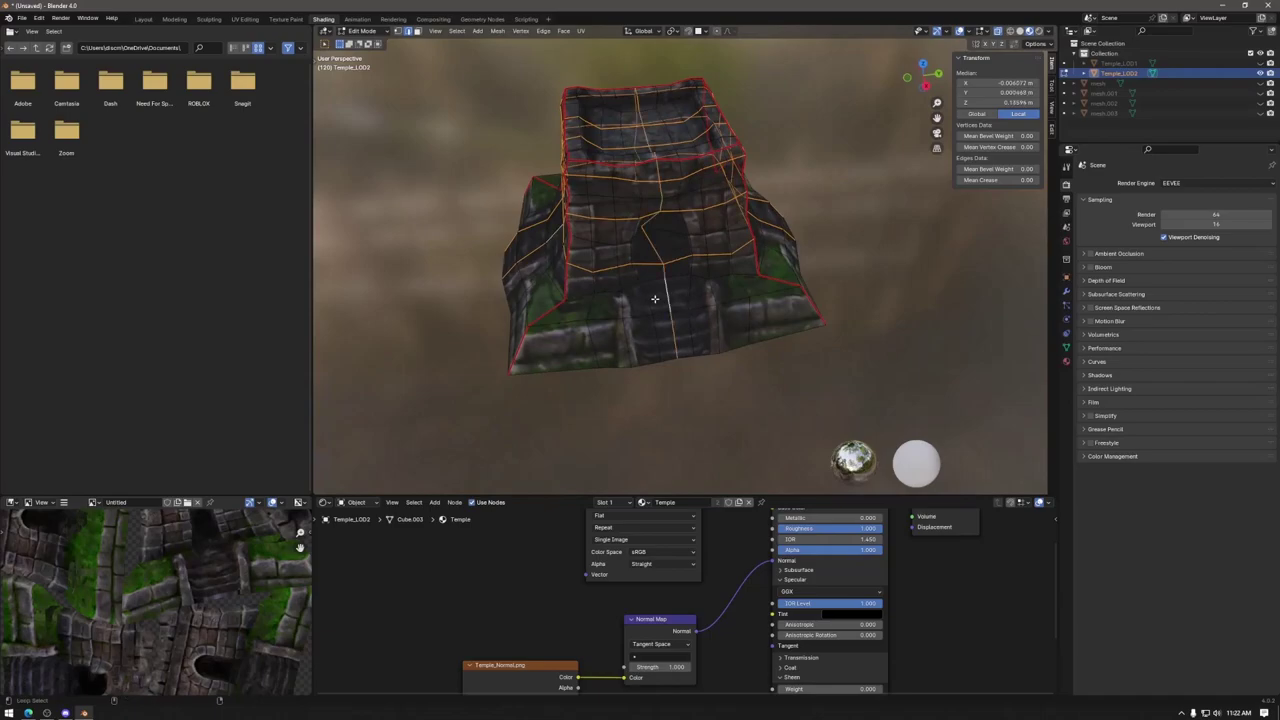
pyautogui.keyDown('alt'); pyautogui.keyDown('shift'); pyautogui.click(645, 292); pyautogui.keyUp('shift'); pyautogui.keyUp('alt')
pyautogui.keyDown('alt'); pyautogui.keyDown('shift'); pyautogui.click(688, 294); pyautogui.keyUp('shift'); pyautogui.keyUp('alt')
pyautogui.moveTo(688, 294); pyautogui.dragTo(861, 346, button='middle')
pyautogui.press('x')
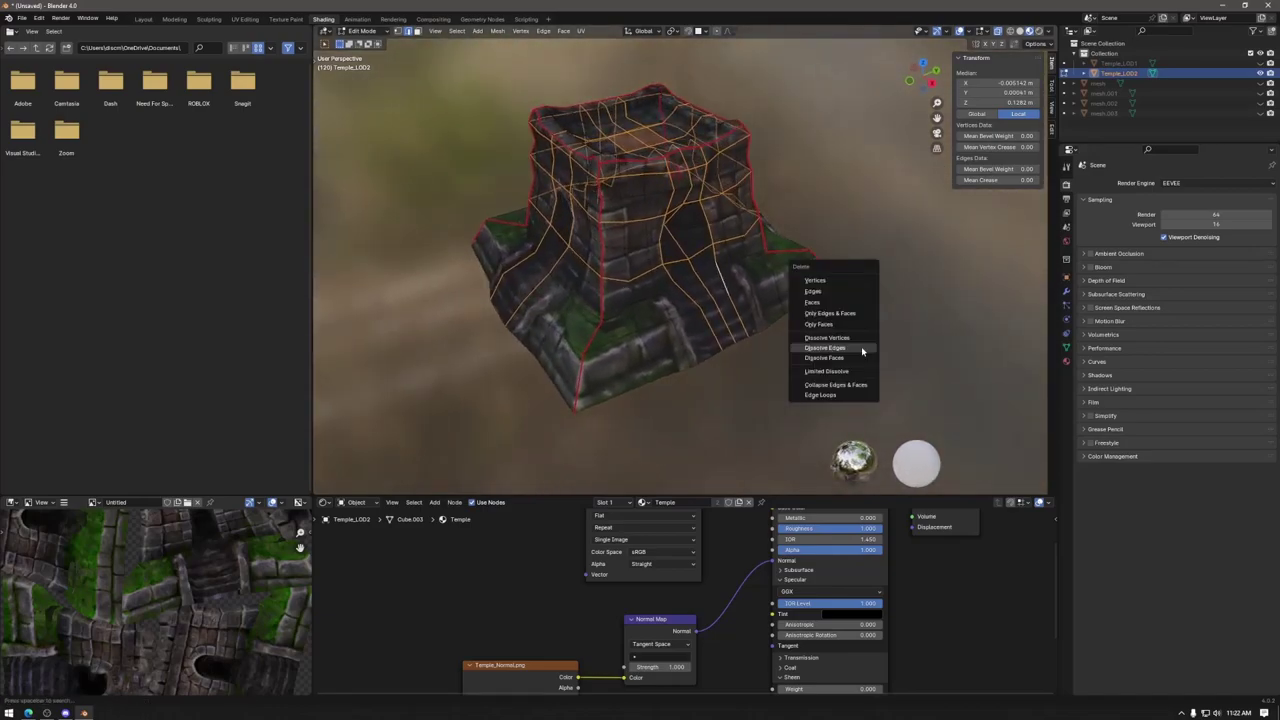
pyautogui.click(861, 346)
# Step: Examine Temple_LOD2's shape from a distance and its edges around the doorway up close
pyautogui.scroll(-6, 750, 342)
pyautogui.moveTo(734, 337); pyautogui.dragTo(675, 218, button='middle')
pyautogui.scroll(3, 750, 331)
pyautogui.press('Tab')
pyautogui.press('Tab')
pyautogui.scroll(5, 679, 223)
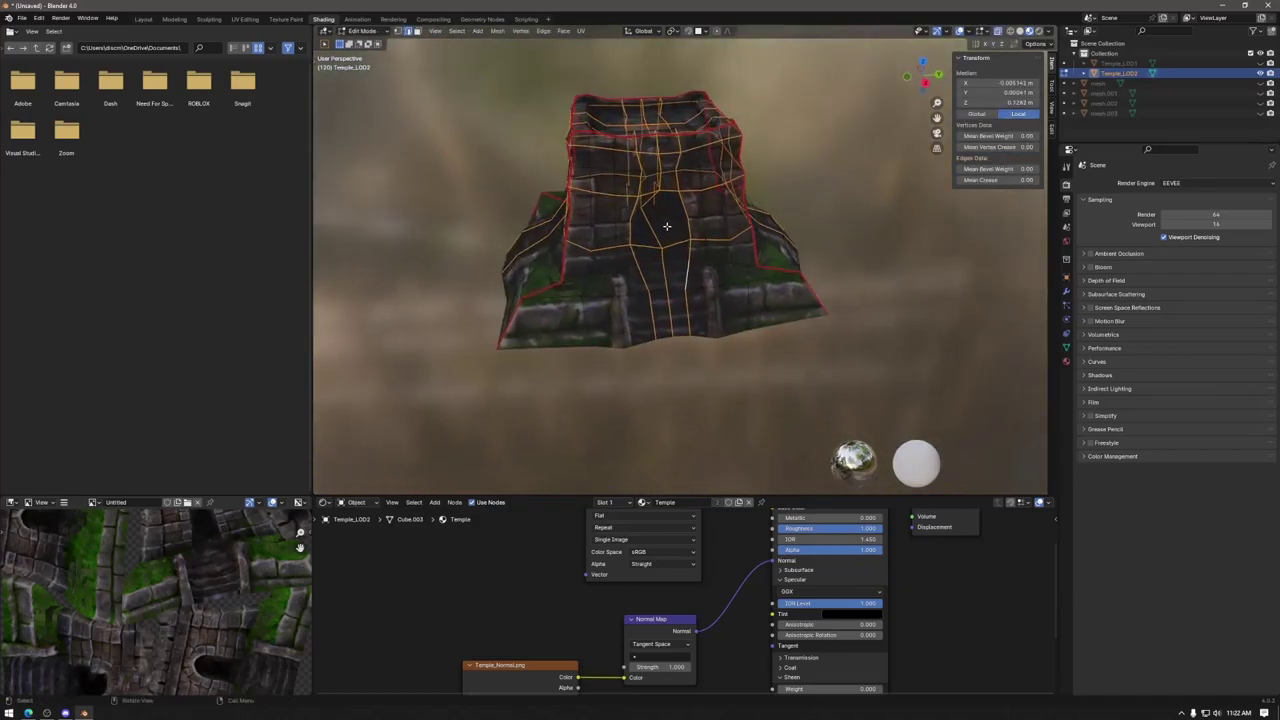
pyautogui.press('s')
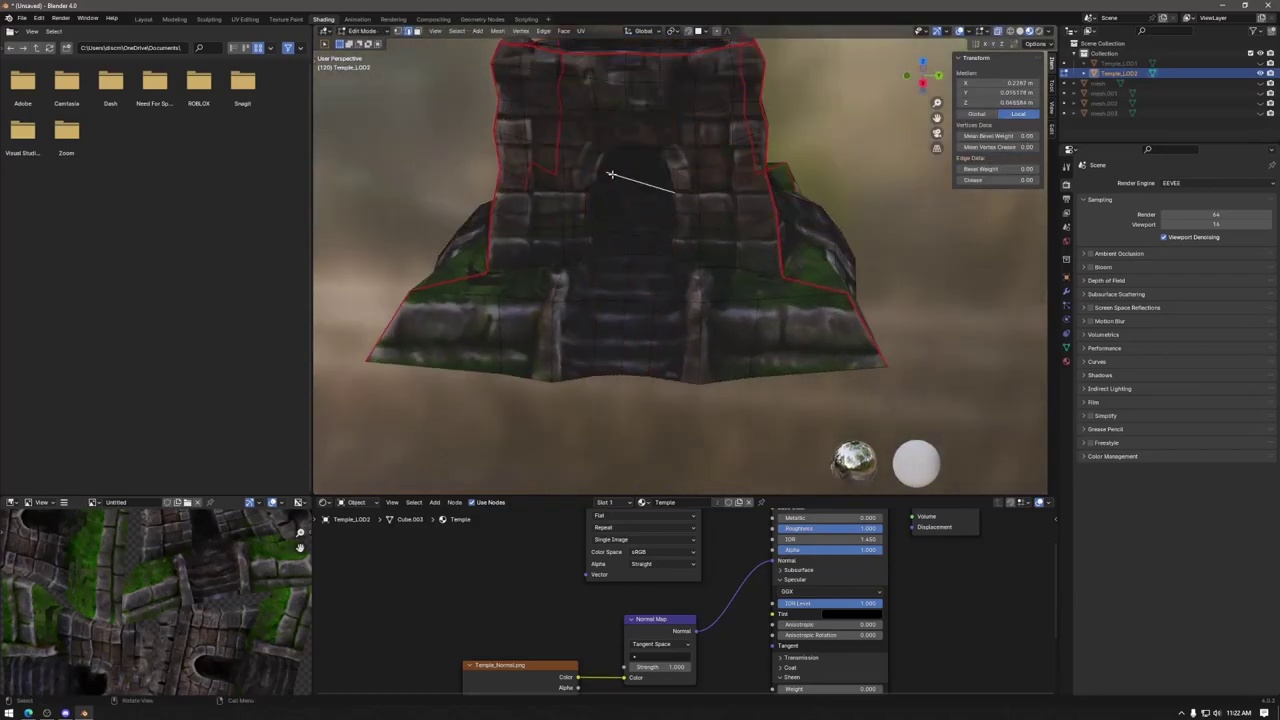
# Step: Try to slide the vertex at the side of the doorway arch along its connected edge
pyautogui.click(604, 174)
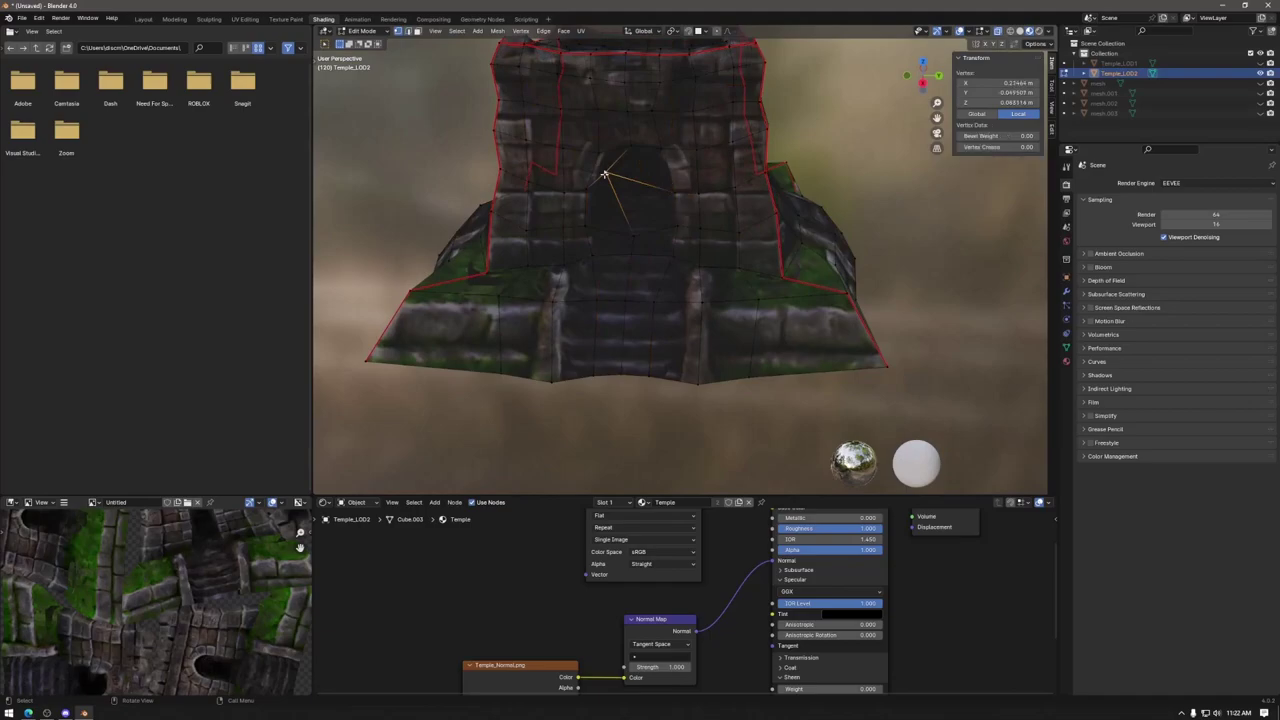
pyautogui.hotkey('shift', 'v')
pyautogui.click(659, 166)
# Step: Try to dissolve several complete horizontal edge loops running around Temple_LOD2's walls, including their edges inside the doorways
pyautogui.moveTo(605, 174); pyautogui.dragTo(752, 250, button='middle')
pyautogui.keyDown('alt'); pyautogui.click(744, 246); pyautogui.keyUp('alt')
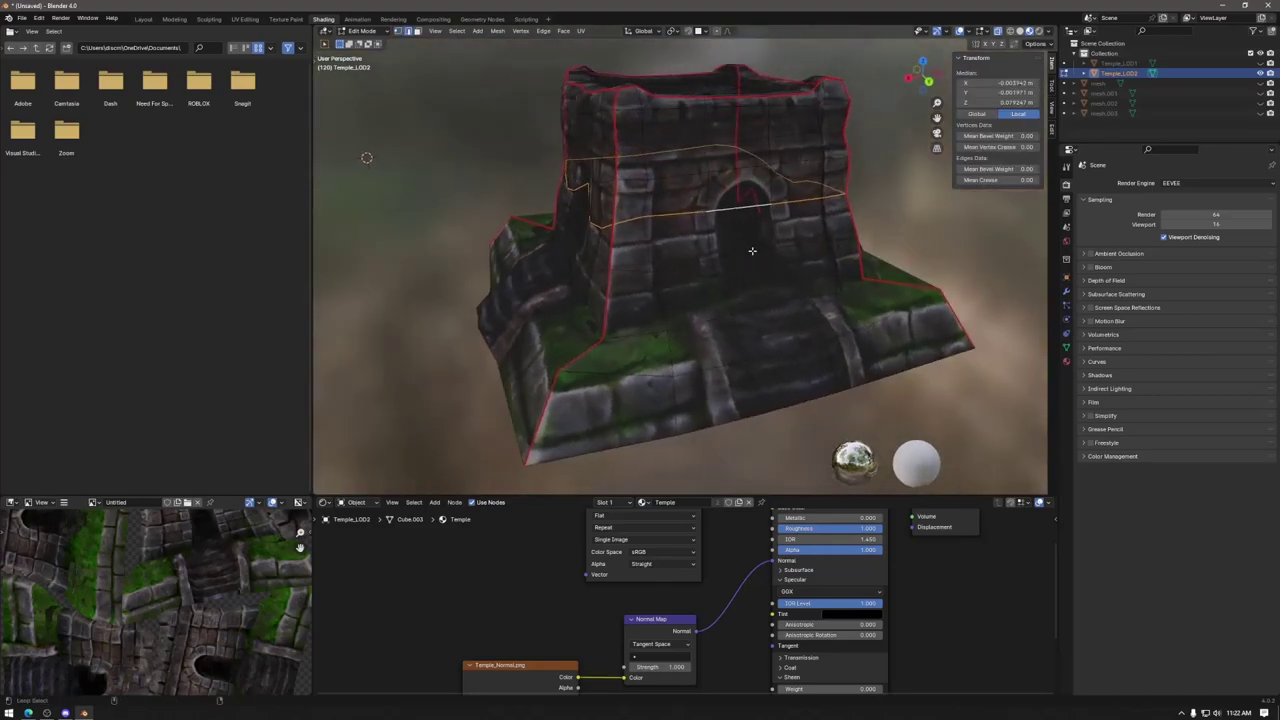
pyautogui.moveTo(724, 169); pyautogui.dragTo(846, 268, button='middle')
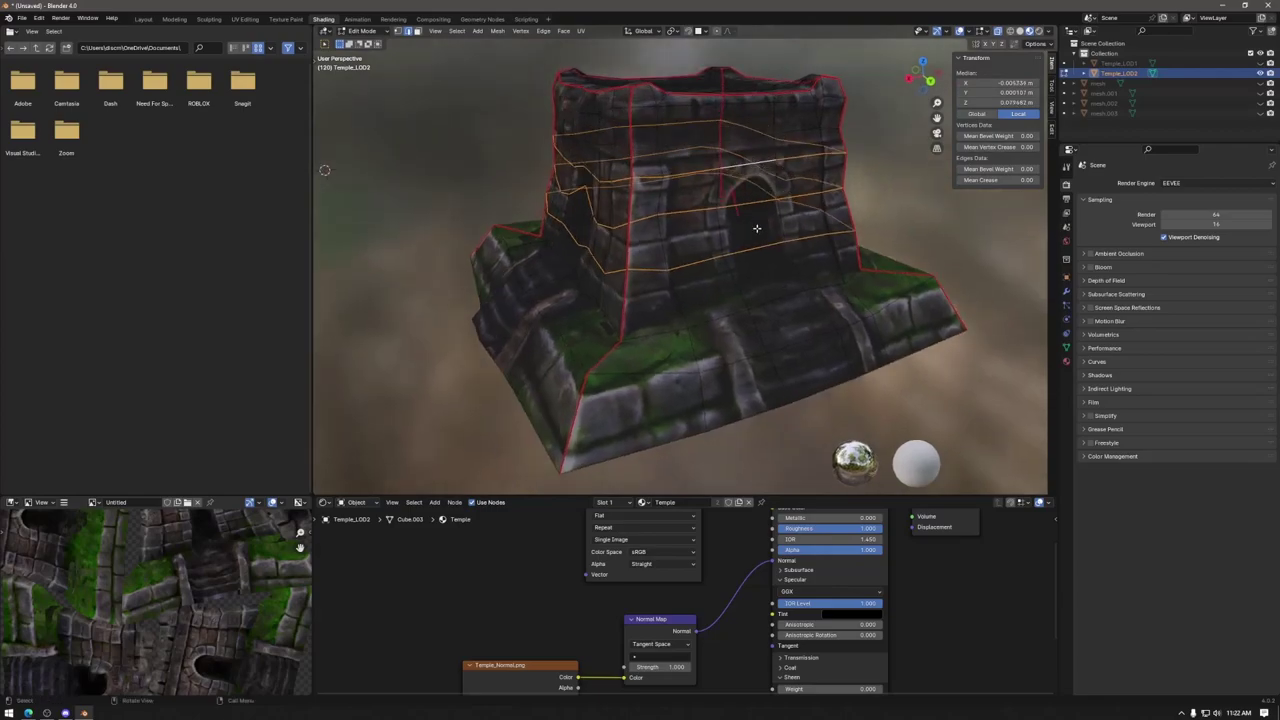
pyautogui.press('x')
pyautogui.click(846, 266)
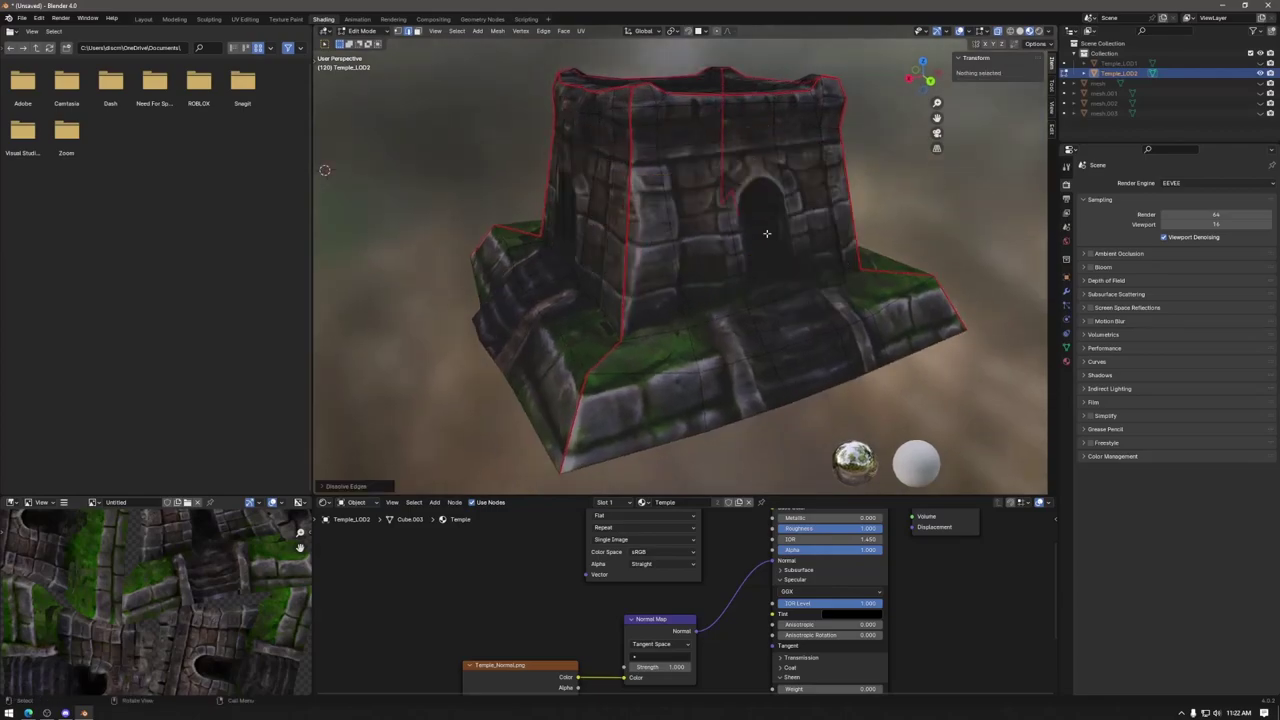
pyautogui.moveTo(767, 233); pyautogui.dragTo(663, 246, button='middle')
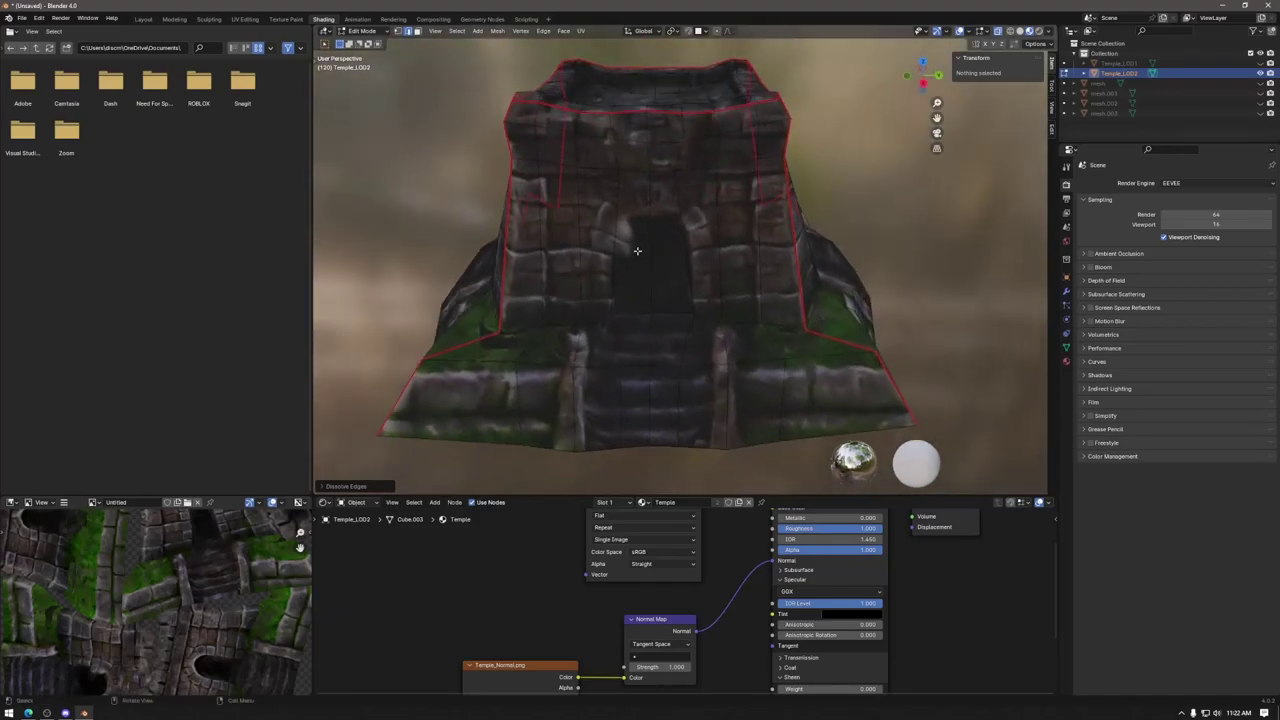
# Step: Try to dissolve only the horizontal edge loop that circles the walls at doorway-arch height
pyautogui.keyDown('ctrl'); pyautogui.keyDown('alt'); pyautogui.click(645, 260); pyautogui.keyUp('alt'); pyautogui.keyUp('ctrl')
pyautogui.moveTo(651, 266); pyautogui.dragTo(782, 294, button='middle')
pyautogui.keyDown('alt'); pyautogui.click(766, 269); pyautogui.keyUp('alt')
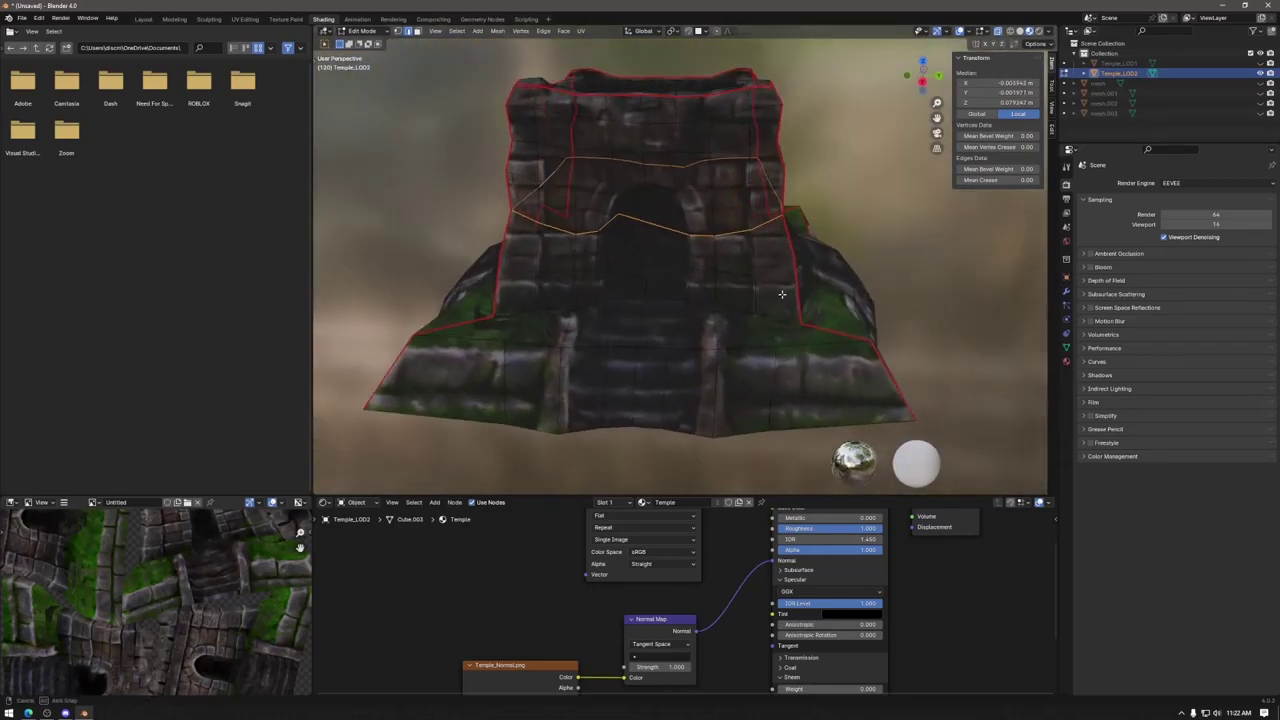
pyautogui.keyDown('alt'); pyautogui.click(663, 283); pyautogui.keyUp('alt')
pyautogui.keyDown('alt'); pyautogui.keyDown('shift'); pyautogui.click(690, 237); pyautogui.keyUp('shift'); pyautogui.keyUp('alt')
pyautogui.press('x')
pyautogui.click(822, 276)
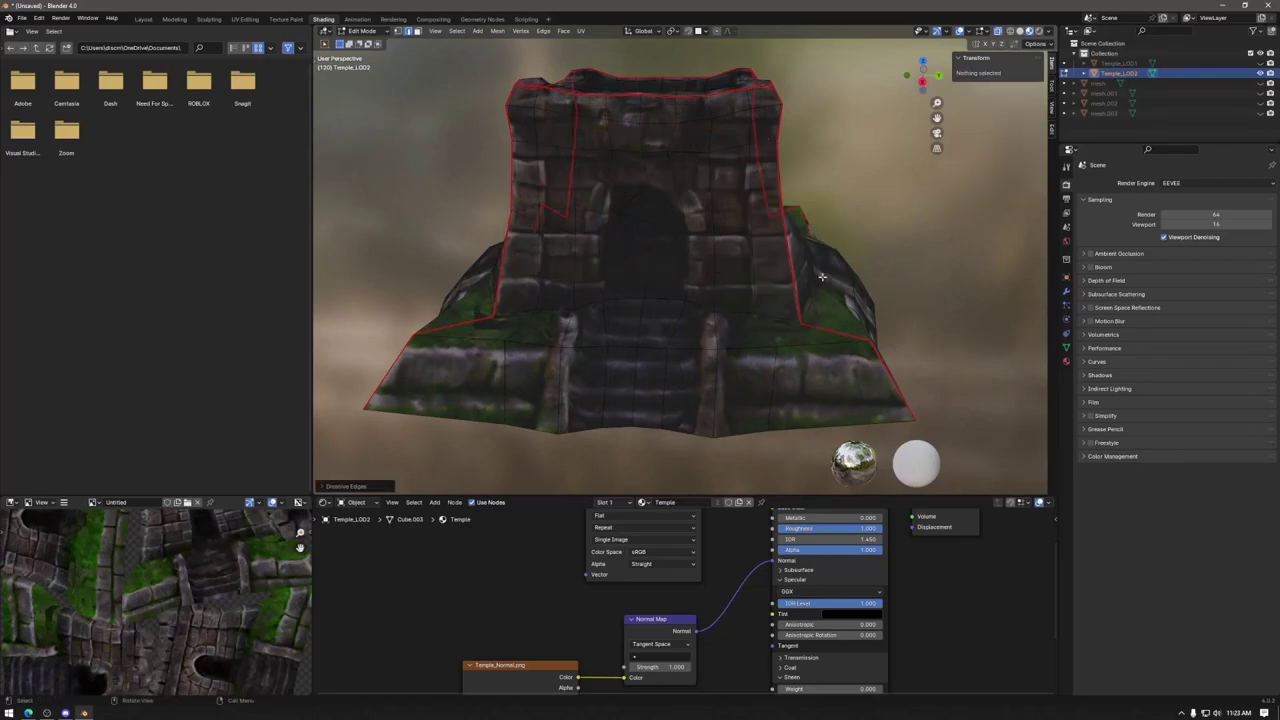
pyautogui.moveTo(648, 217); pyautogui.dragTo(738, 295, button='middle')
pyautogui.keyDown('alt'); pyautogui.click(740, 261); pyautogui.keyUp('alt')
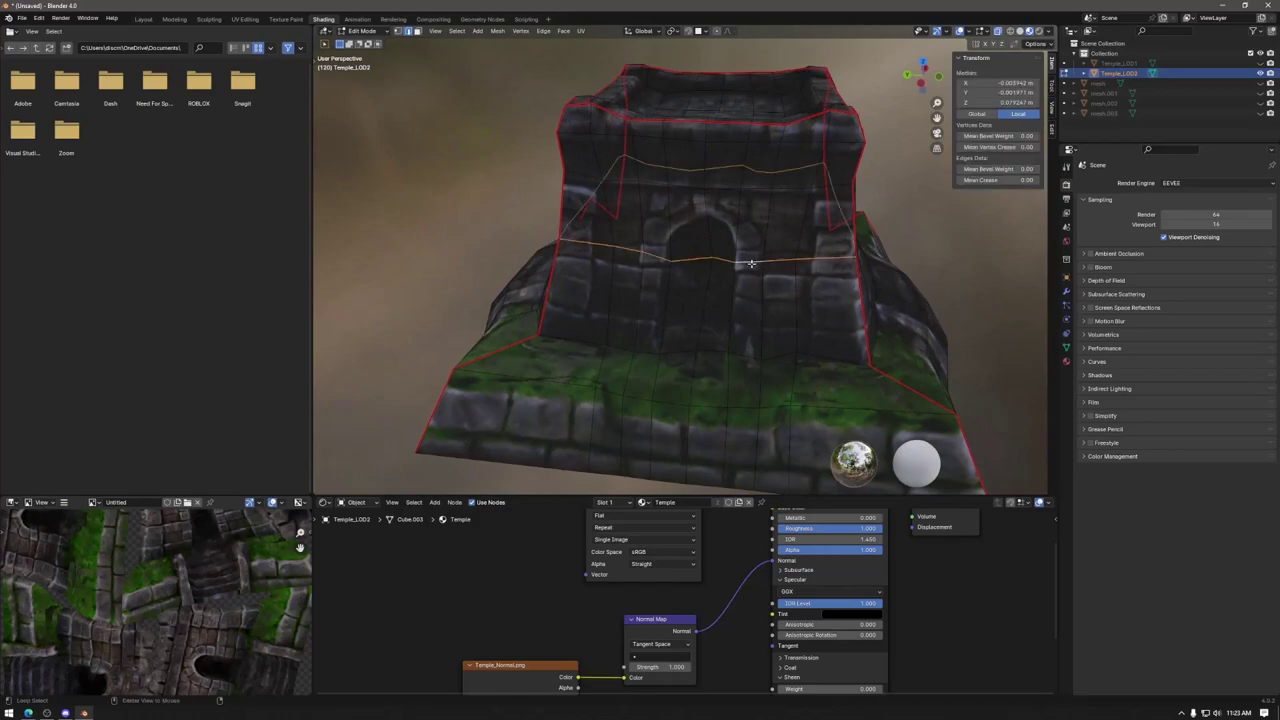
pyautogui.press('x')
pyautogui.click(845, 308)
pyautogui.moveTo(845, 308); pyautogui.dragTo(655, 296, button='middle')
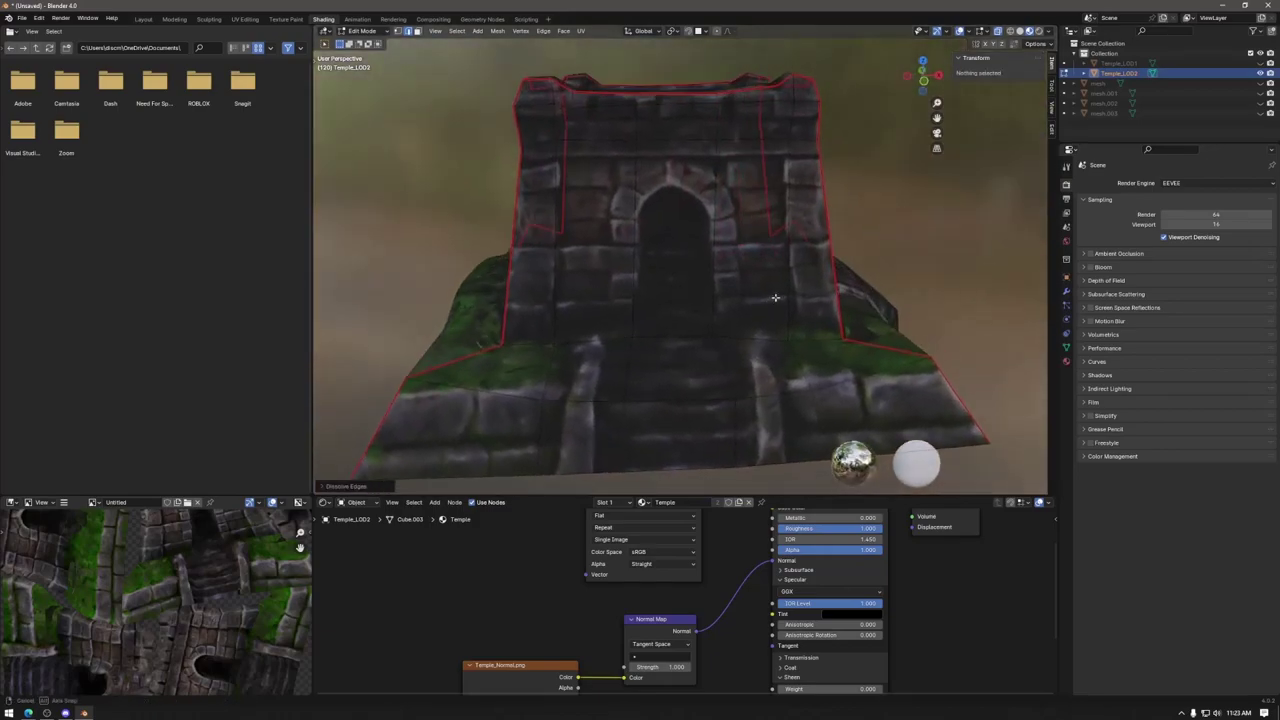
# Step: Try to cut new edges around the doorway arch with the Knife tool, and undo the cut
pyautogui.keyDown('alt'); pyautogui.click(697, 205); pyautogui.keyUp('alt')
pyautogui.keyDown('alt'); pyautogui.keyDown('shift'); pyautogui.click(762, 277); pyautogui.keyUp('shift'); pyautogui.keyUp('alt')
pyautogui.scroll(2, 741, 286)
pyautogui.press('k')
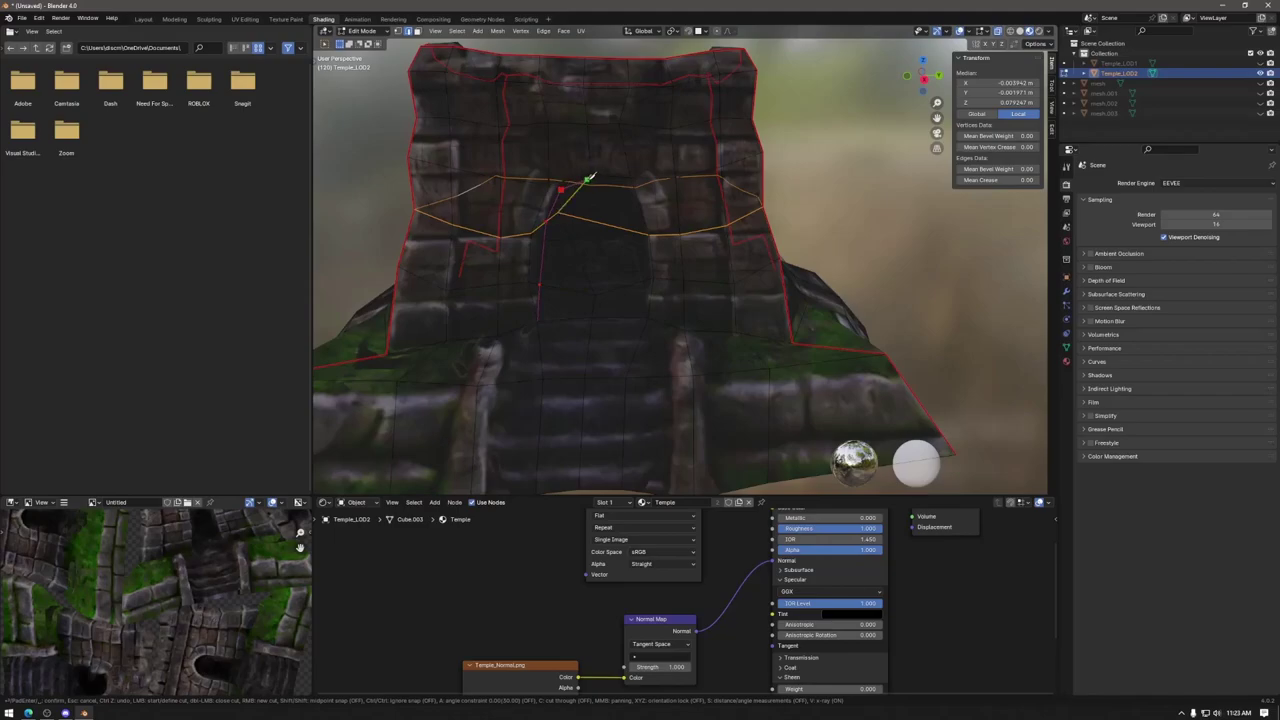
pyautogui.moveTo(628, 187); pyautogui.dragTo(612, 214, button='middle')
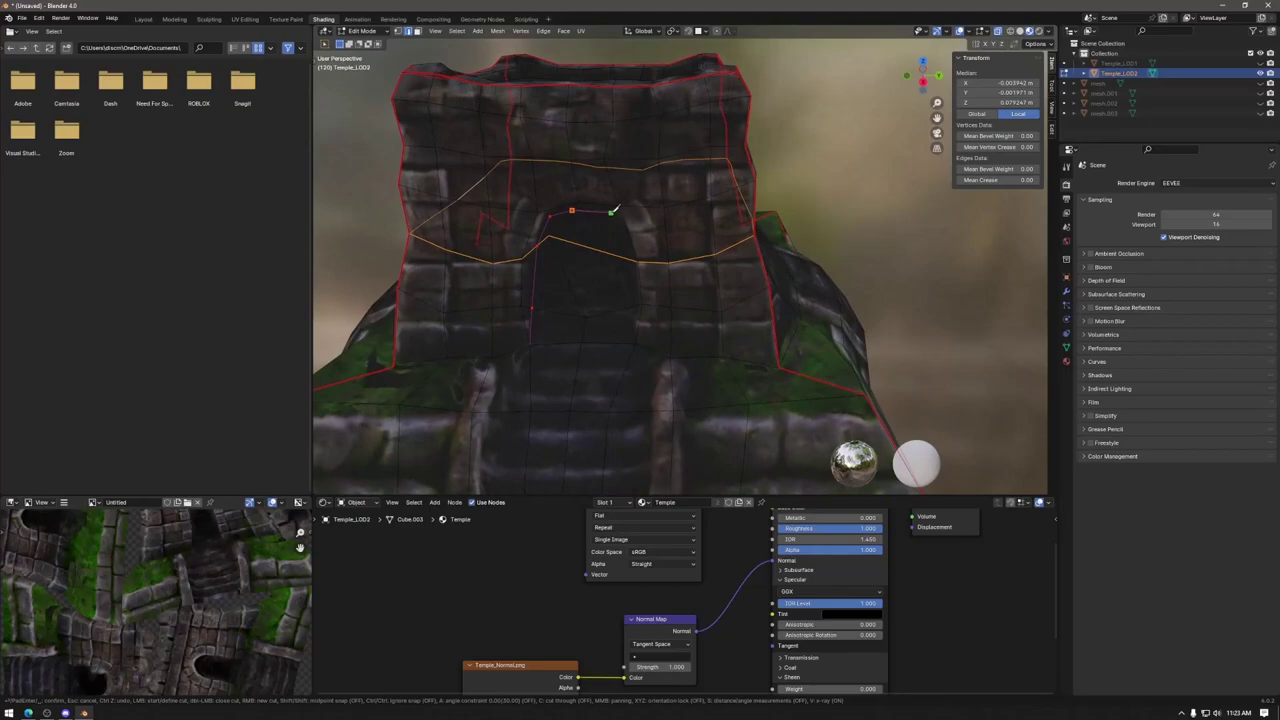
pyautogui.click(635, 305)
pyautogui.press('Return')
pyautogui.moveTo(657, 327); pyautogui.dragTo(612, 319, button='middle')
pyautogui.hotkey('ctrl', 'z')
# Step: Try again to dissolve the loop through the doorway arch, test individual edge and vertex selections beside it, and clear the selection
pyautogui.press('x')
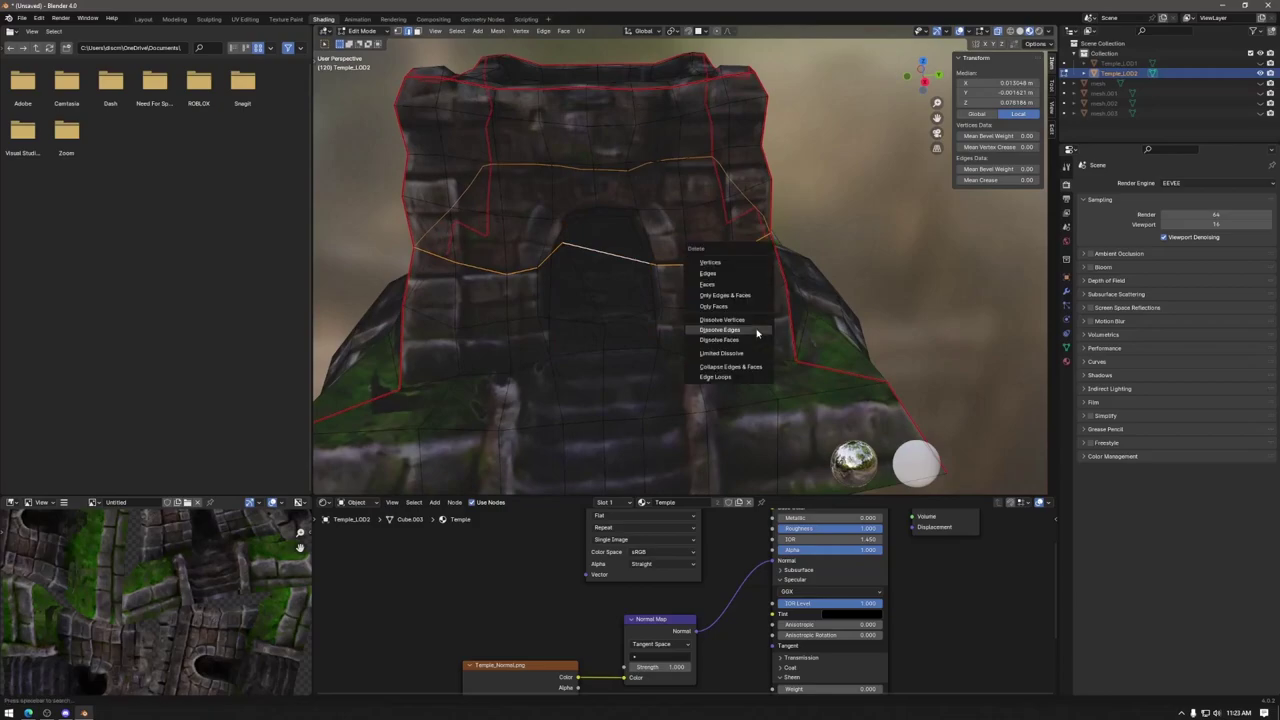
pyautogui.click(756, 329)
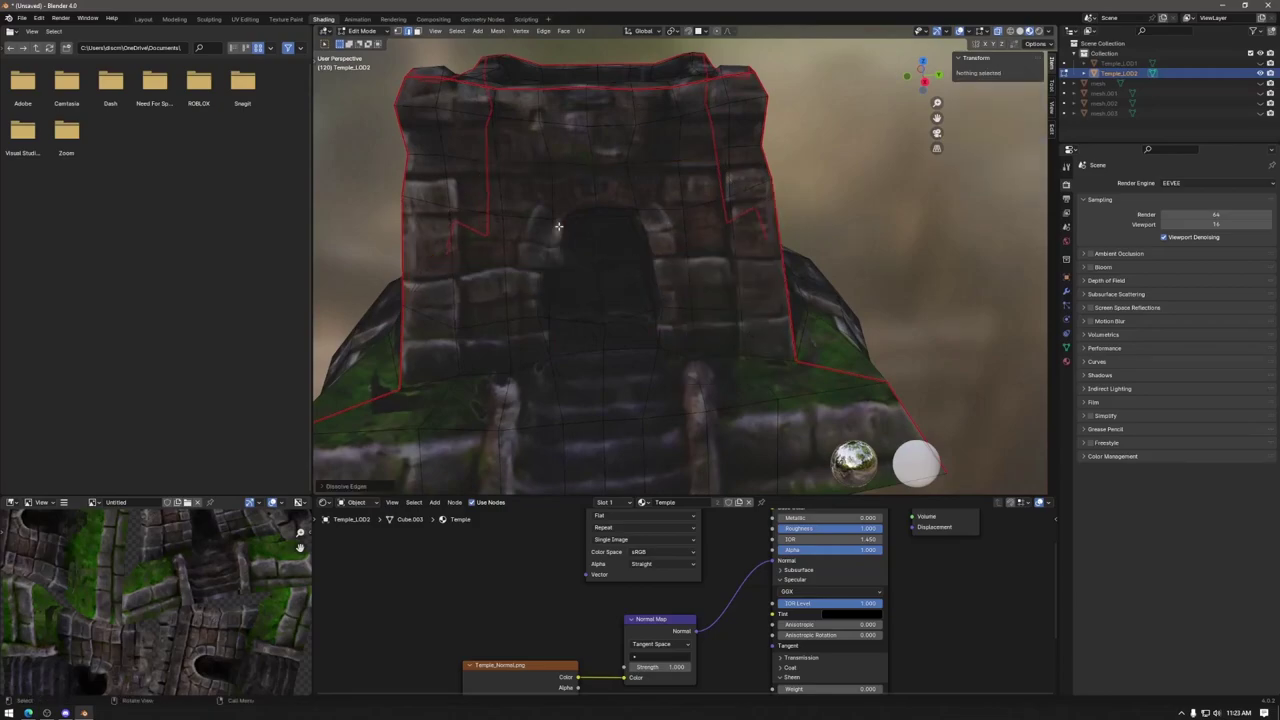
pyautogui.keyDown('alt'); pyautogui.click(584, 285); pyautogui.keyUp('alt')
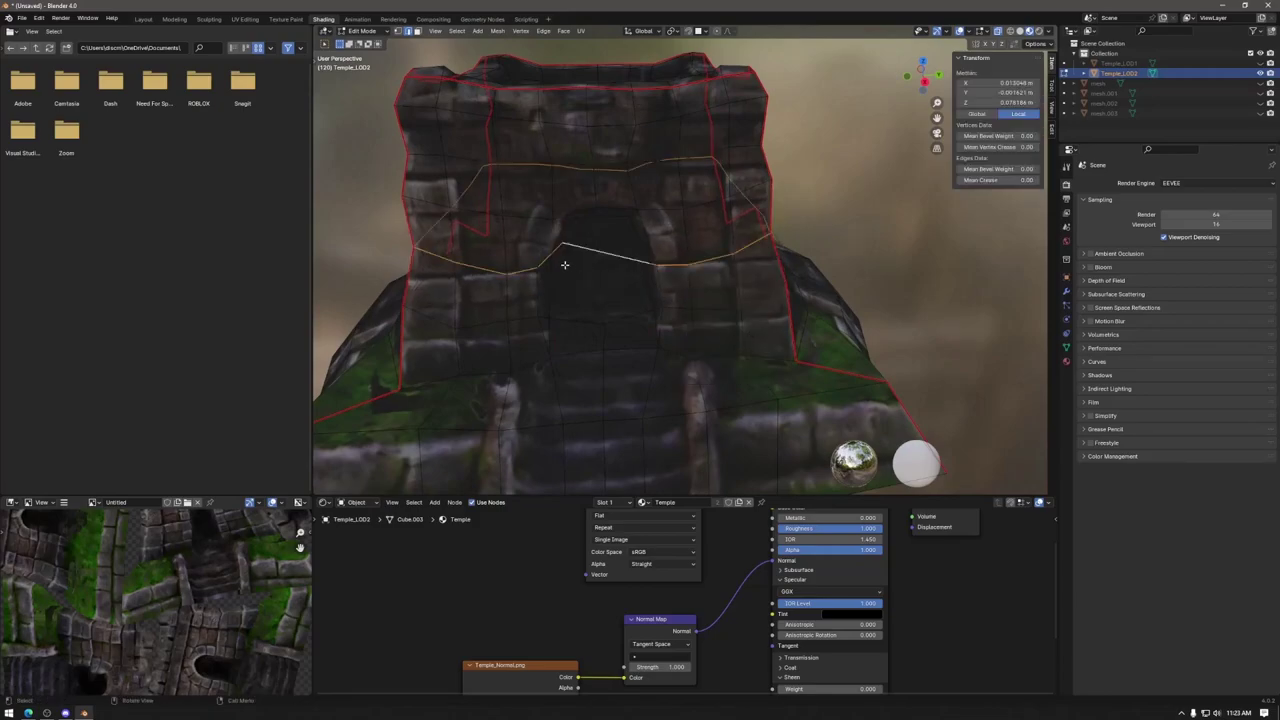
pyautogui.moveTo(564, 265); pyautogui.dragTo(560, 252, button='middle')
pyautogui.keyDown('alt'); pyautogui.keyDown('shift'); pyautogui.click(542, 246); pyautogui.keyUp('shift'); pyautogui.keyUp('alt')
pyautogui.keyDown('alt'); pyautogui.keyDown('shift'); pyautogui.click(538, 248); pyautogui.keyUp('shift'); pyautogui.keyUp('alt')
pyautogui.keyDown('shift'); pyautogui.click(530, 246); pyautogui.keyUp('shift')
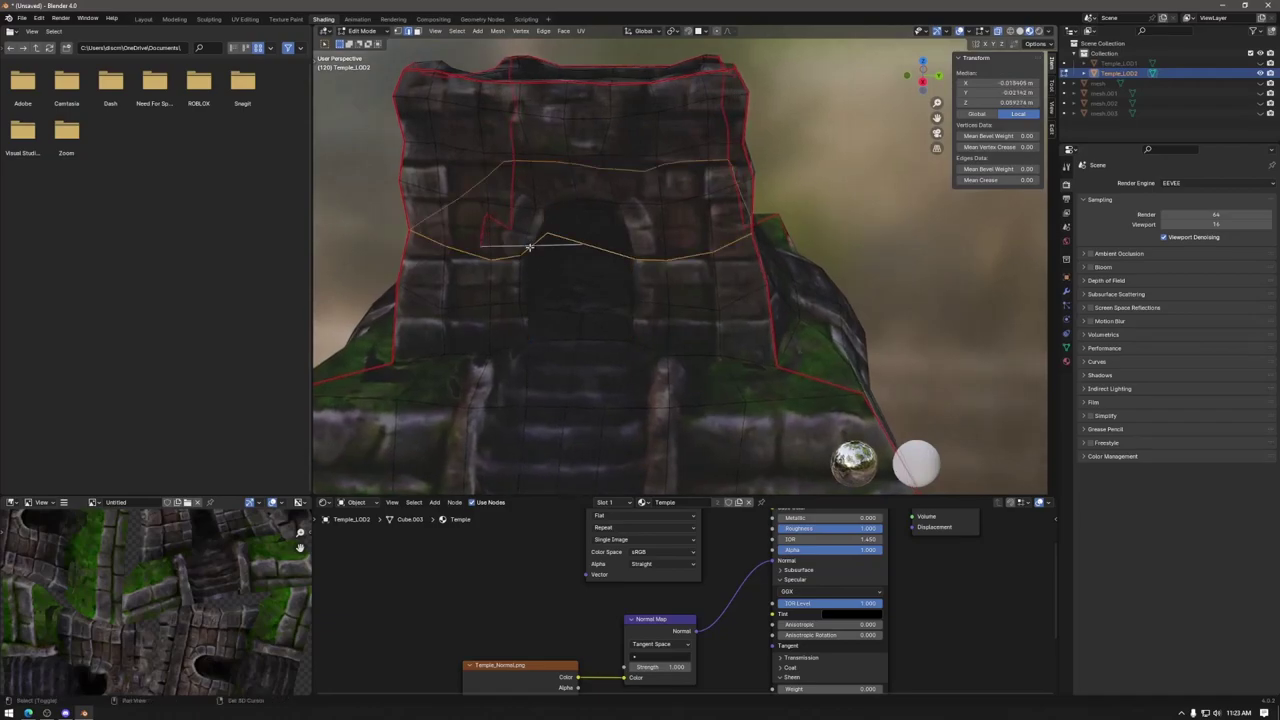
pyautogui.keyDown('shift'); pyautogui.click(543, 238); pyautogui.keyUp('shift')
pyautogui.keyDown('shift'); pyautogui.click(527, 247); pyautogui.keyUp('shift')
pyautogui.hotkey('alt', 'a')
pyautogui.click(548, 234)
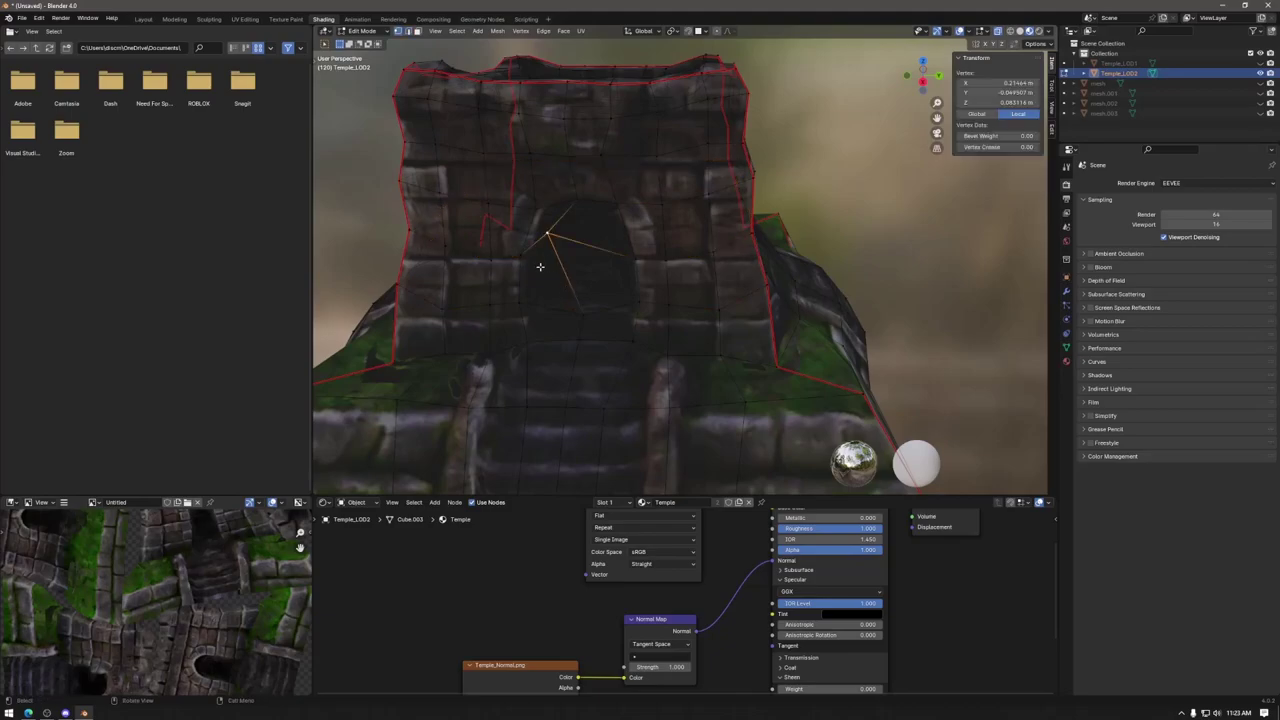
pyautogui.hotkey('alt', 'a')
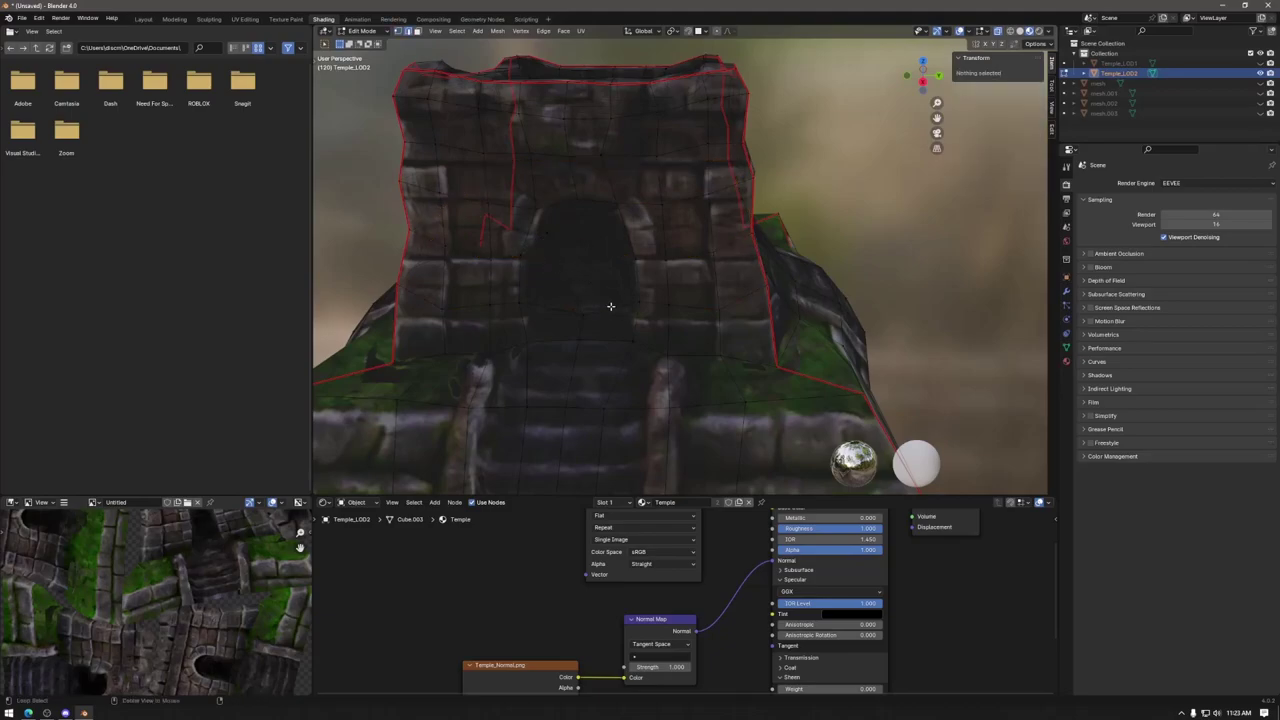
# Step: Dissolve the horizontal edge loops around the temple walls, leaving out the edges that shape the upper part of the doorway
pyautogui.keyDown('alt'); pyautogui.click(608, 306); pyautogui.keyUp('alt')
pyautogui.keyDown('alt'); pyautogui.keyDown('shift'); pyautogui.click(604, 253); pyautogui.keyUp('shift'); pyautogui.keyUp('alt')
pyautogui.keyDown('alt'); pyautogui.keyDown('shift'); pyautogui.click(597, 200); pyautogui.keyUp('shift'); pyautogui.keyUp('alt')
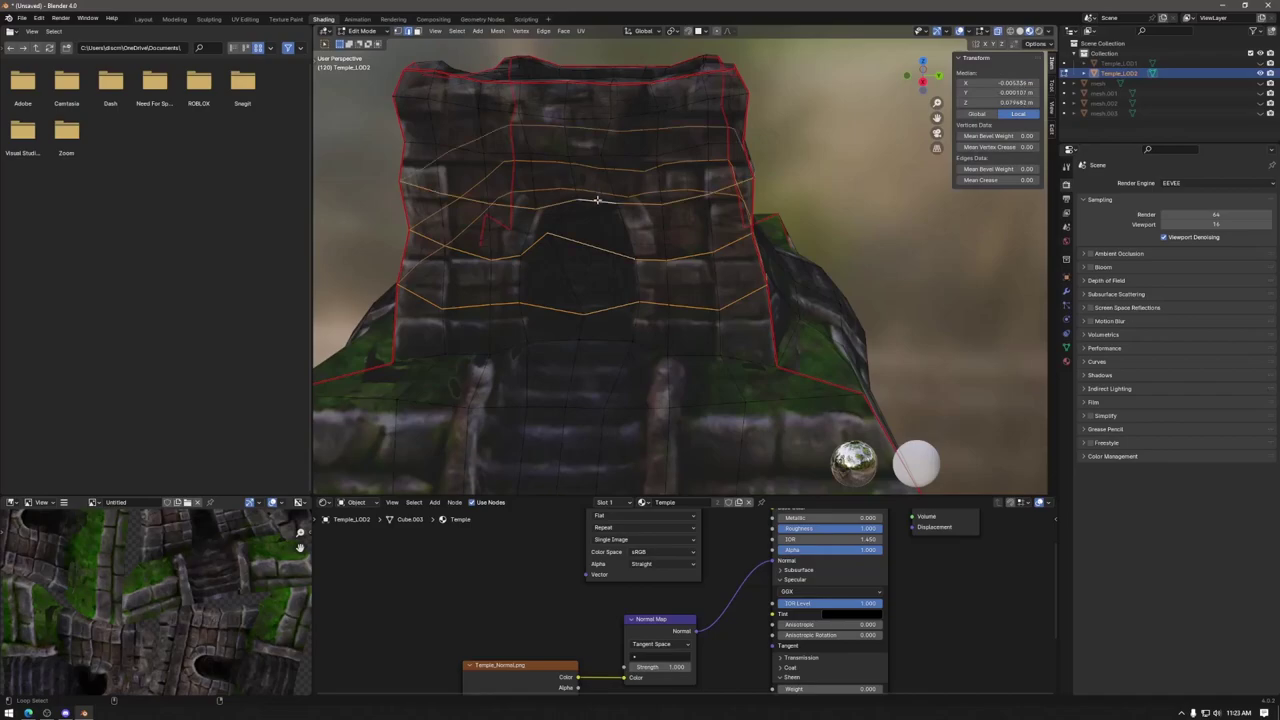
pyautogui.keyDown('alt'); pyautogui.keyDown('shift'); pyautogui.click(590, 151); pyautogui.keyUp('shift'); pyautogui.keyUp('alt')
pyautogui.moveTo(596, 206); pyautogui.dragTo(553, 252, button='middle')
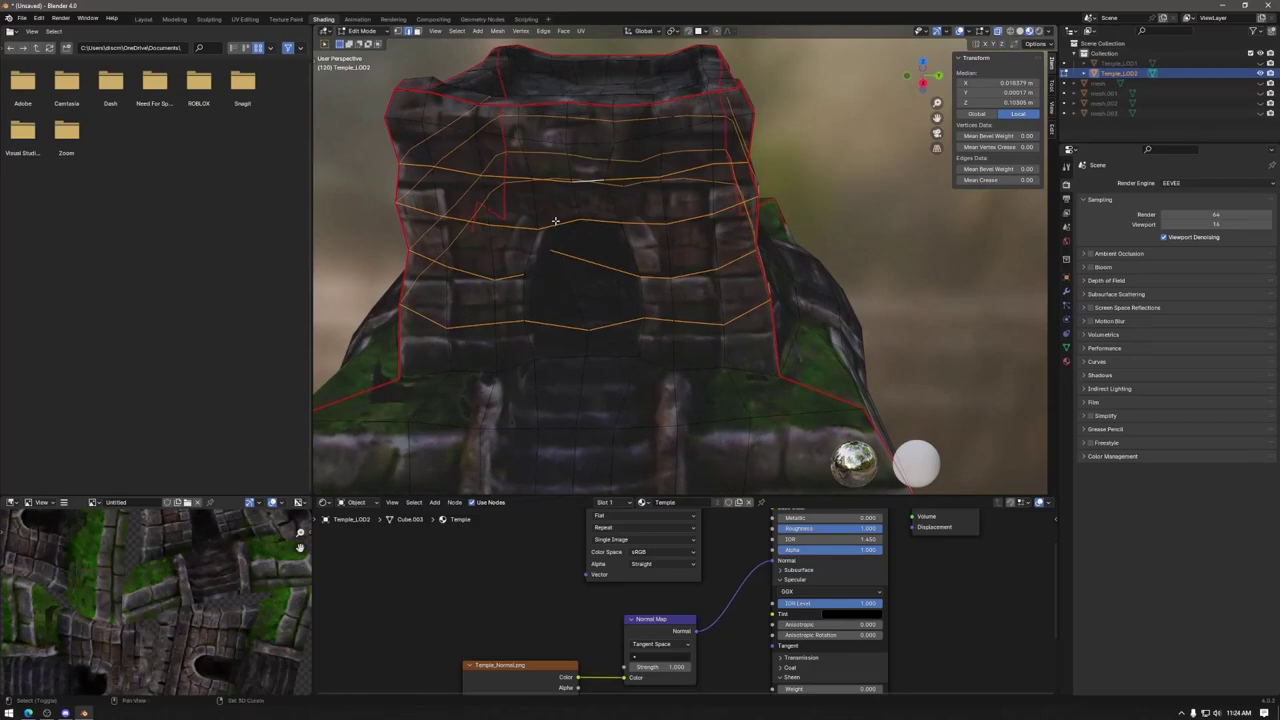
pyautogui.keyDown('shift'); pyautogui.click(520, 229); pyautogui.keyUp('shift')
pyautogui.keyDown('shift'); pyautogui.click(519, 229); pyautogui.keyUp('shift')
pyautogui.keyDown('shift'); pyautogui.click(519, 229); pyautogui.keyUp('shift')
pyautogui.keyDown('shift'); pyautogui.click(519, 229); pyautogui.keyUp('shift')
pyautogui.keyDown('shift'); pyautogui.moveTo(519, 229); pyautogui.dragTo(519, 239, button='middle'); pyautogui.keyUp('shift')
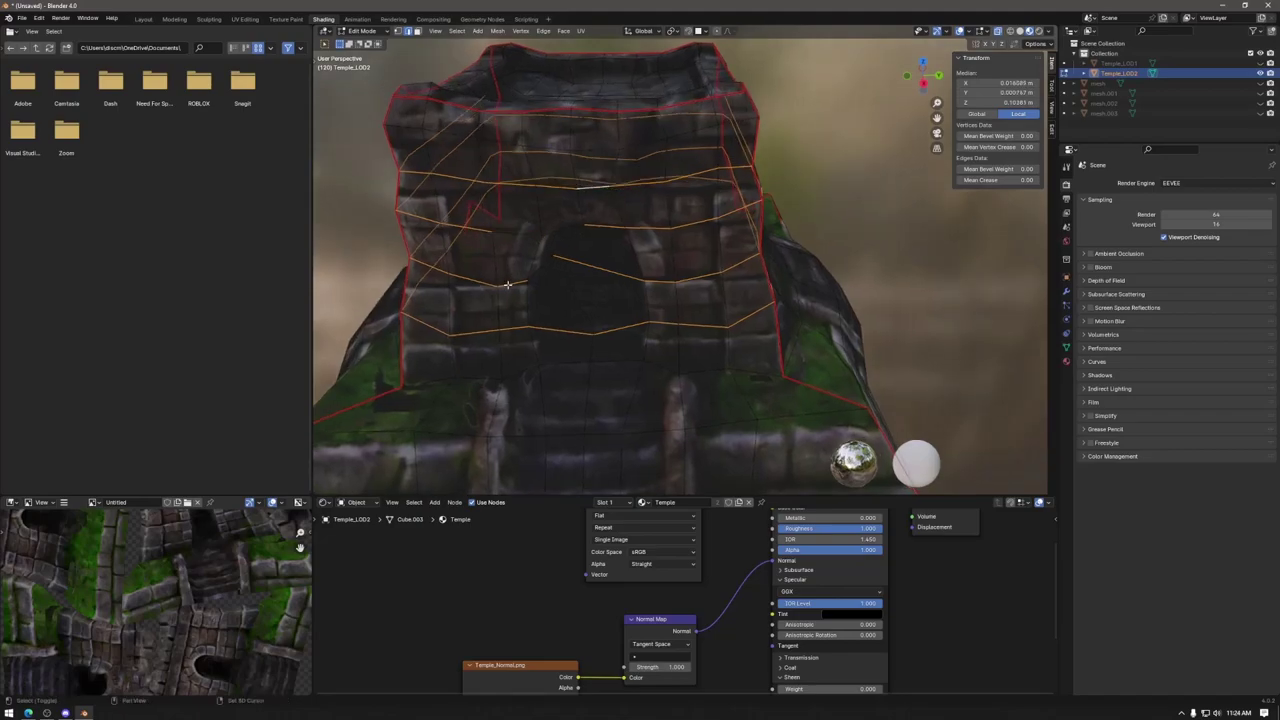
pyautogui.keyDown('shift'); pyautogui.click(575, 261); pyautogui.keyUp('shift')
pyautogui.moveTo(626, 231); pyautogui.dragTo(620, 239, button='middle')
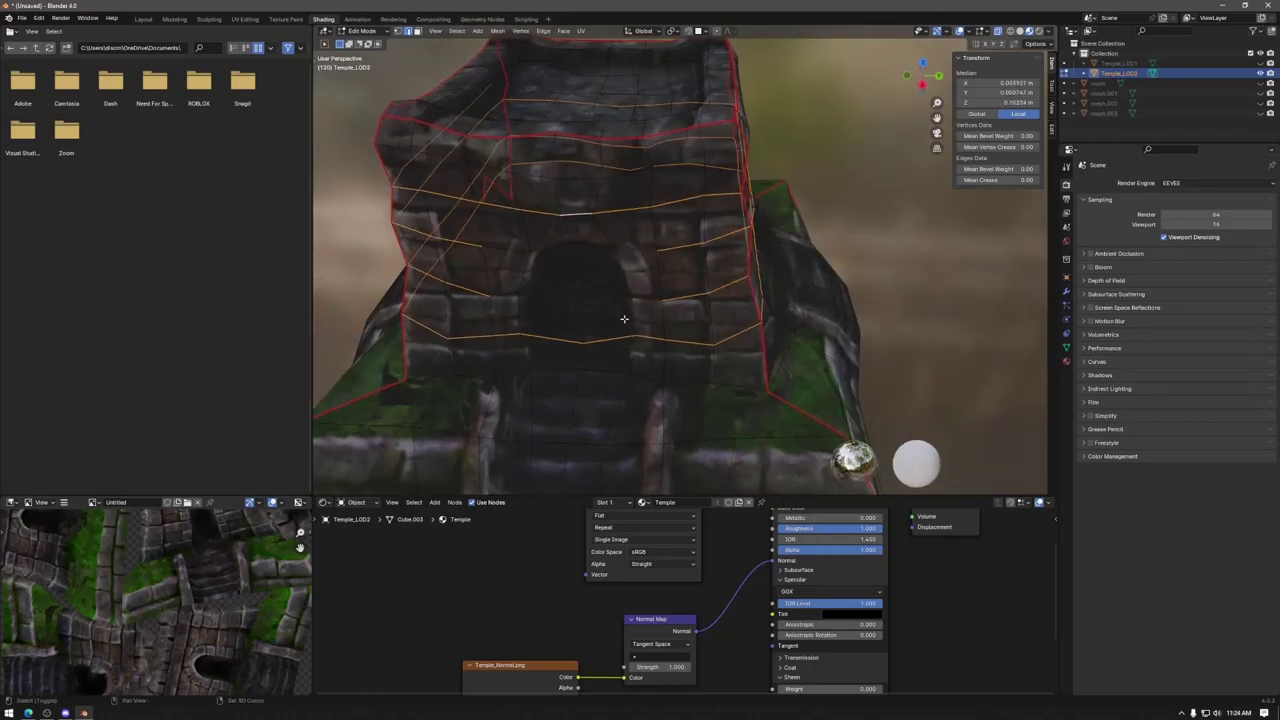
pyautogui.press('x')
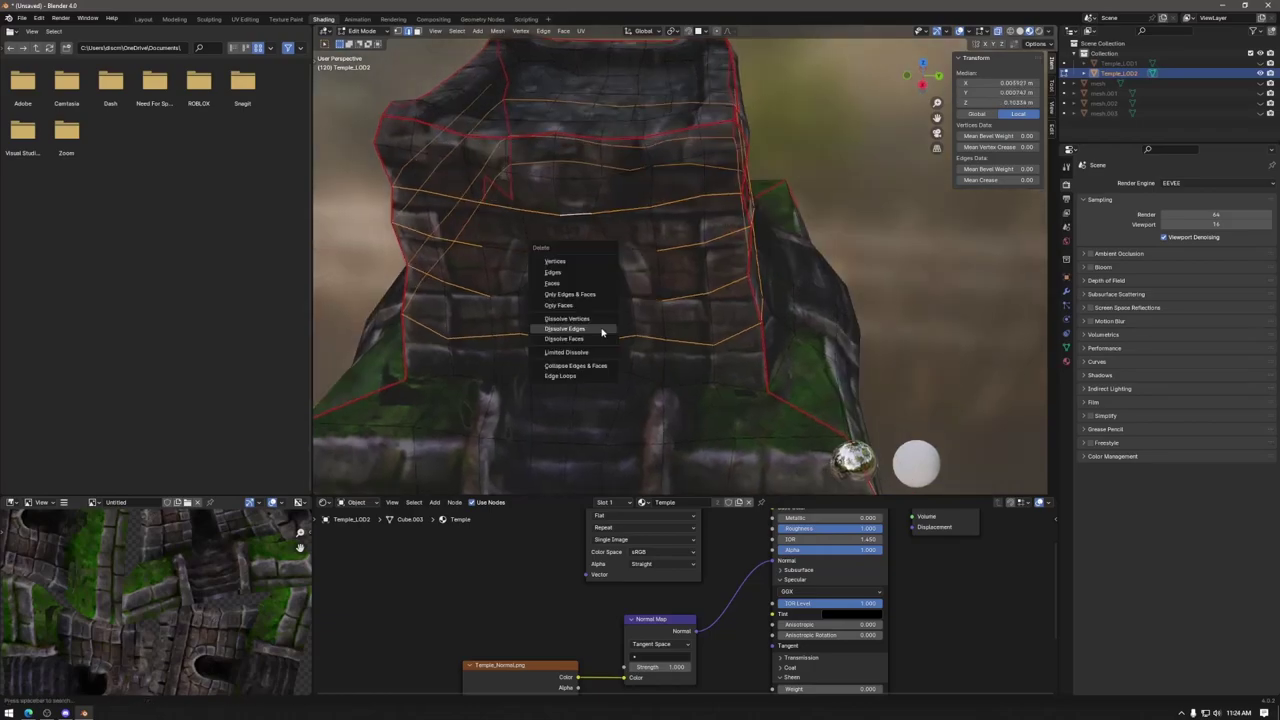
pyautogui.click(602, 330)
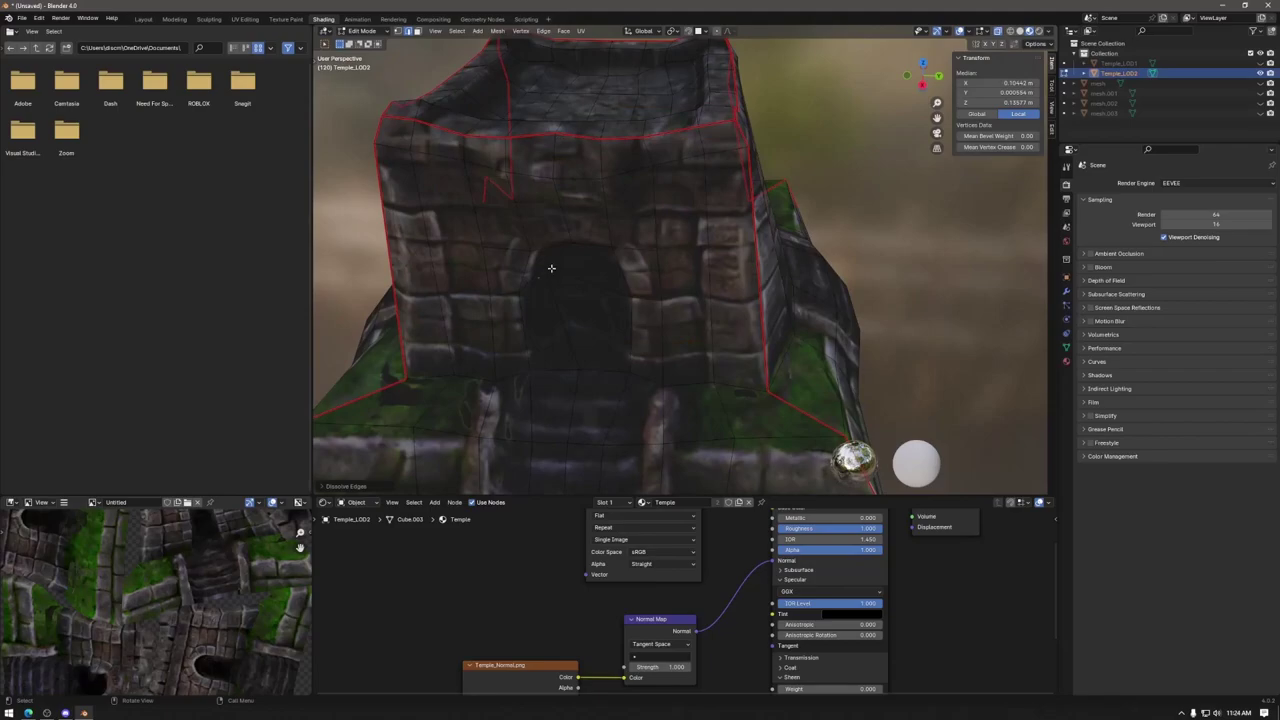
# Step: Dissolve the vertical edge loops running through the middle of the walls and stairs, leaving out the edges inside the doorway
pyautogui.scroll(-5, 580, 300)
pyautogui.moveTo(600, 320); pyautogui.dragTo(760, 320, button='middle')
pyautogui.scroll(4, 700, 280)
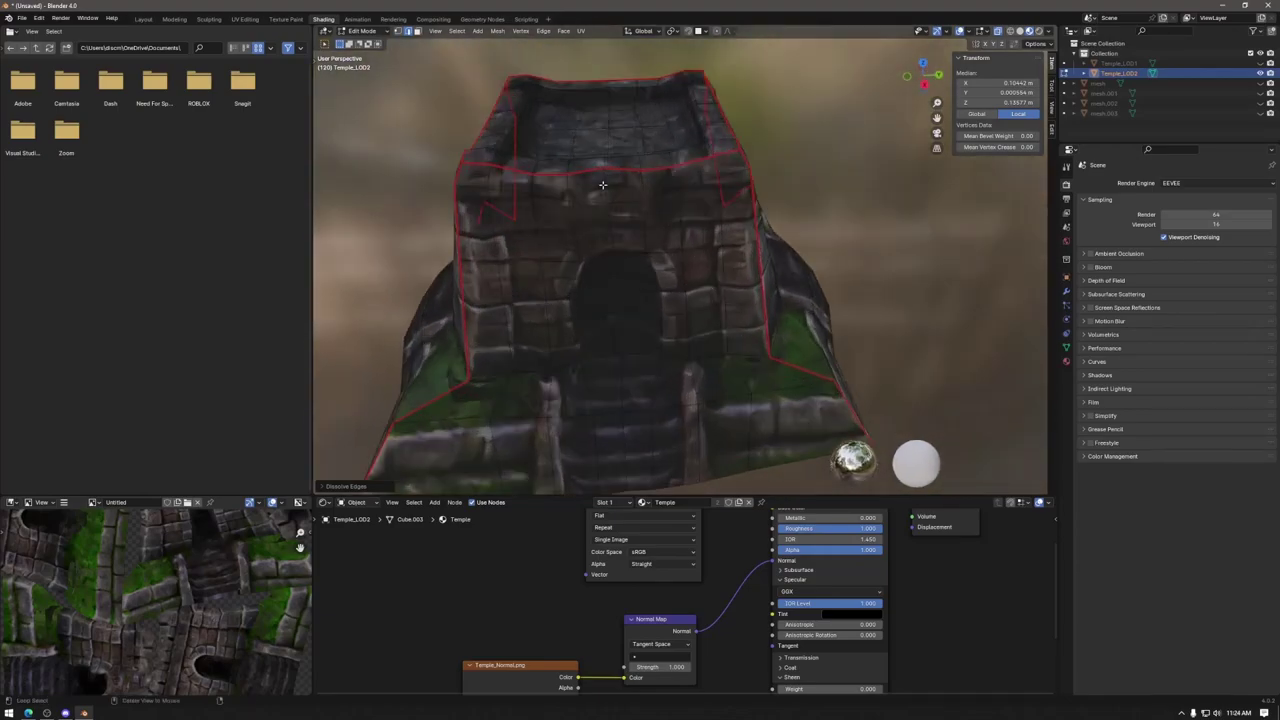
pyautogui.keyDown('alt'); pyautogui.click(603, 184); pyautogui.keyUp('alt')
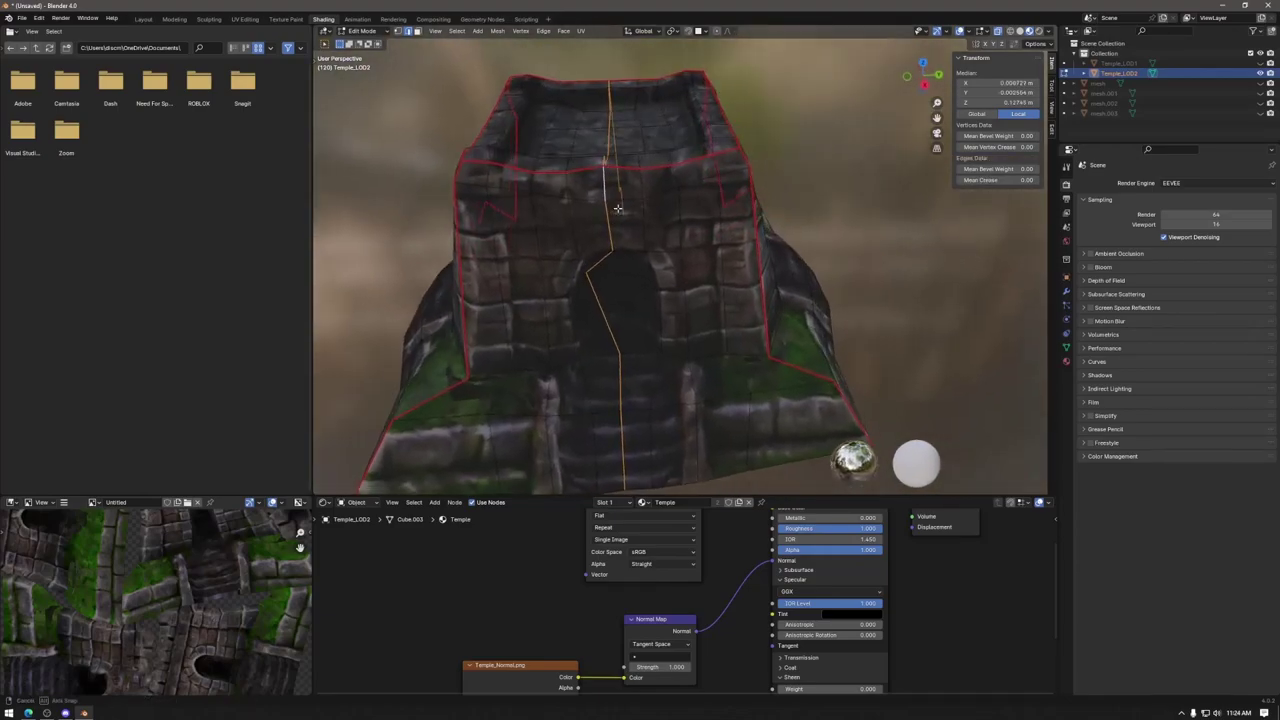
pyautogui.keyDown('alt'); pyautogui.keyDown('shift'); pyautogui.click(638, 219); pyautogui.keyUp('shift'); pyautogui.keyUp('alt')
pyautogui.keyDown('alt'); pyautogui.keyDown('shift'); pyautogui.click(567, 234); pyautogui.keyUp('shift'); pyautogui.keyUp('alt')
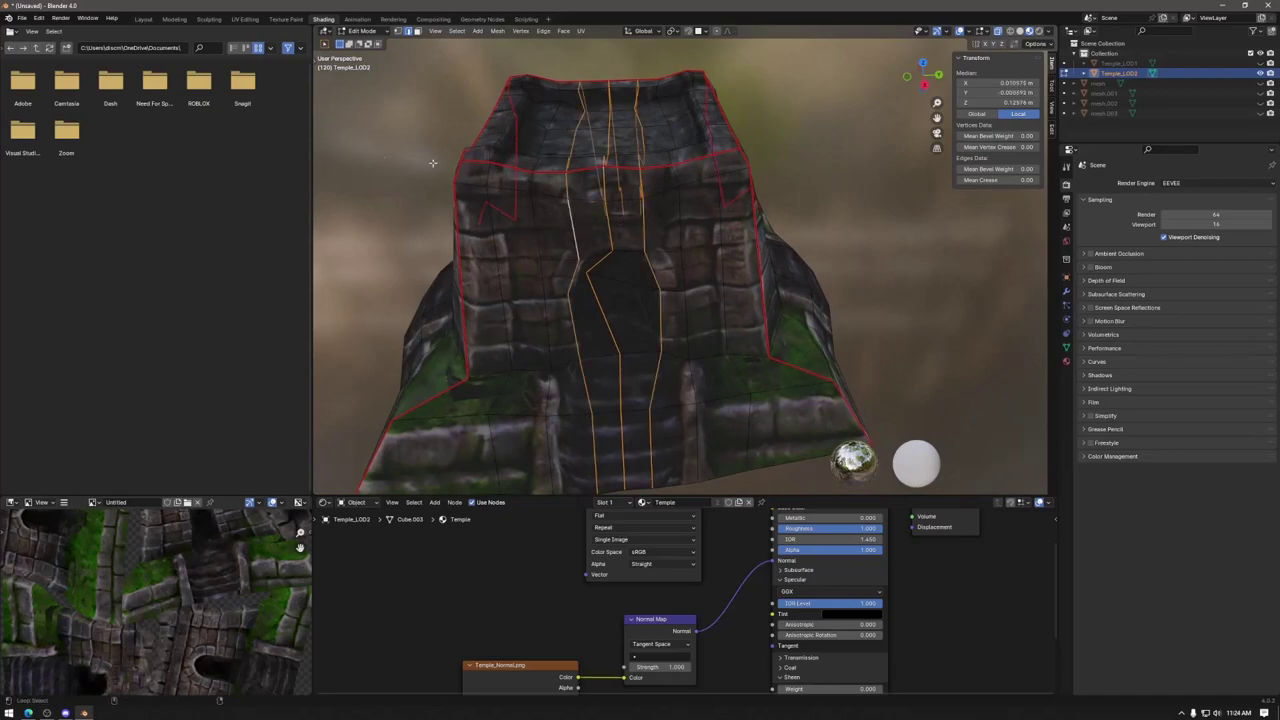
pyautogui.moveTo(709, 125); pyautogui.dragTo(685, 240, button='middle')
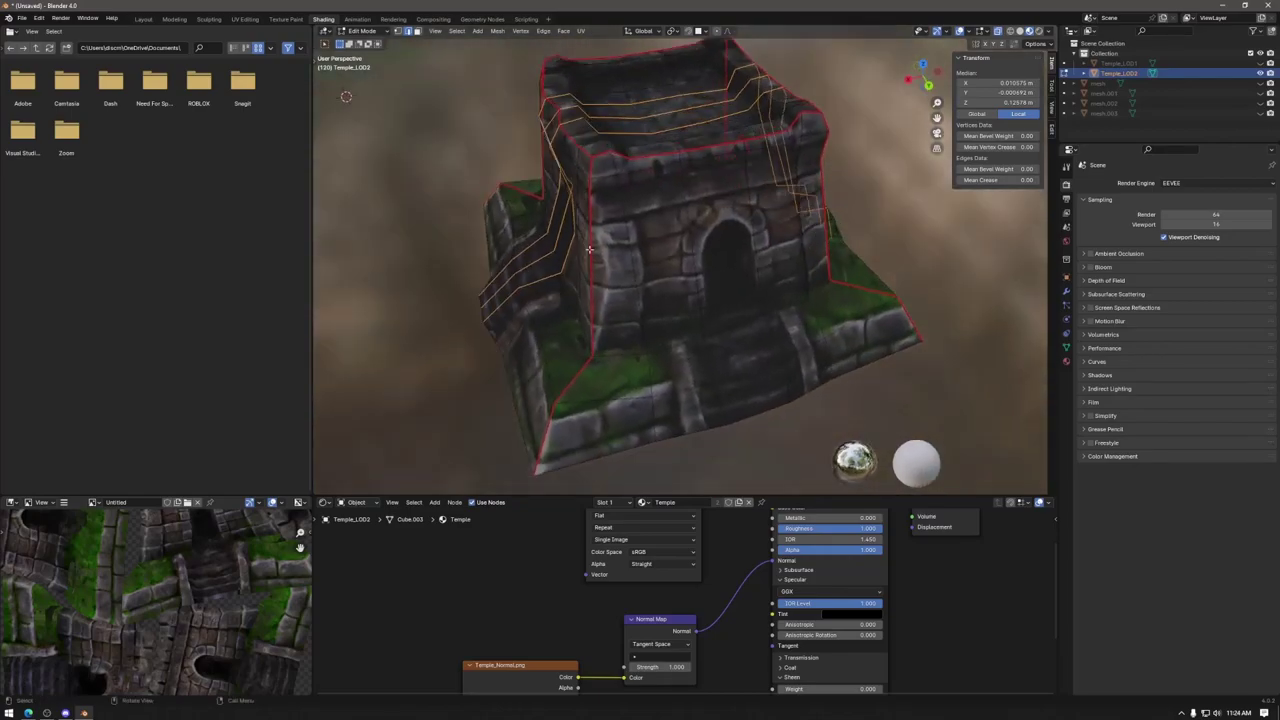
pyautogui.keyDown('alt'); pyautogui.keyDown('shift'); pyautogui.click(698, 238); pyautogui.keyUp('shift'); pyautogui.keyUp('alt')
pyautogui.keyDown('alt'); pyautogui.keyDown('shift'); pyautogui.click(747, 227); pyautogui.keyUp('shift'); pyautogui.keyUp('alt')
pyautogui.moveTo(747, 227); pyautogui.dragTo(613, 305, button='middle')
pyautogui.keyDown('shift'); pyautogui.click(613, 305); pyautogui.keyUp('shift')
pyautogui.keyDown('shift'); pyautogui.click(606, 248); pyautogui.keyUp('shift')
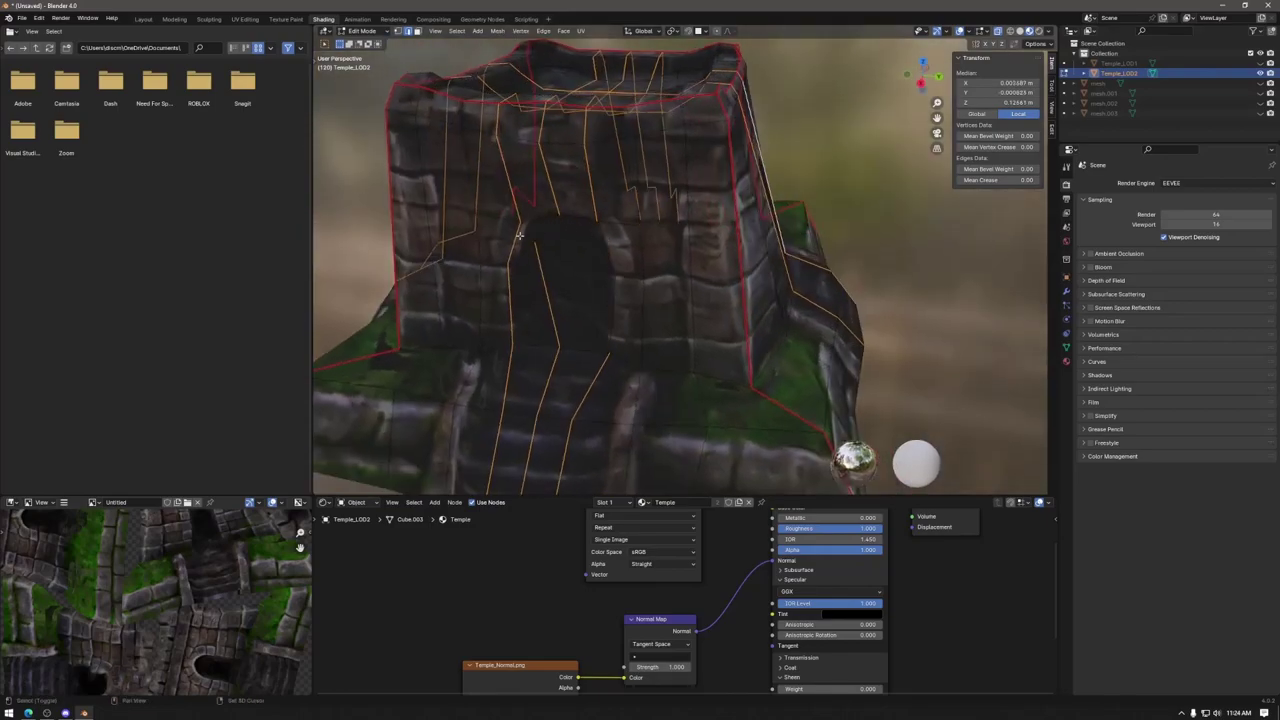
pyautogui.keyDown('shift'); pyautogui.click(549, 292); pyautogui.keyUp('shift')
pyautogui.keyDown('shift'); pyautogui.click(515, 298); pyautogui.keyUp('shift')
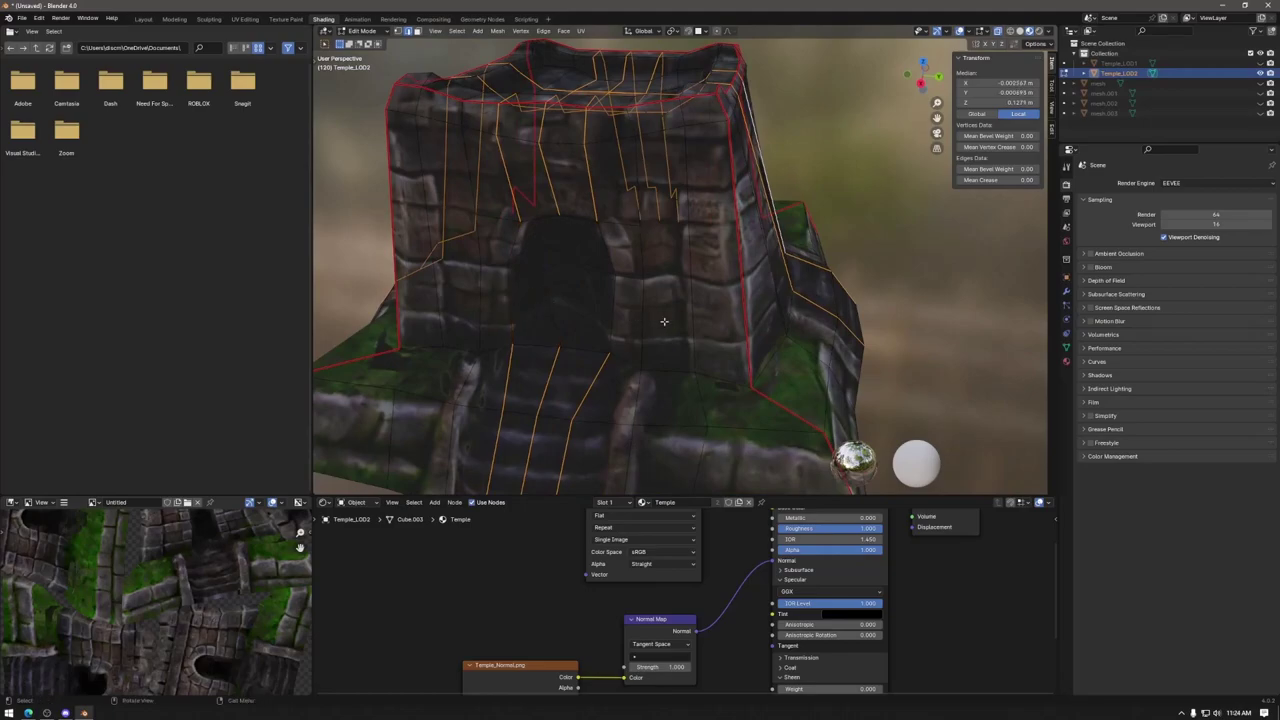
pyautogui.press('x')
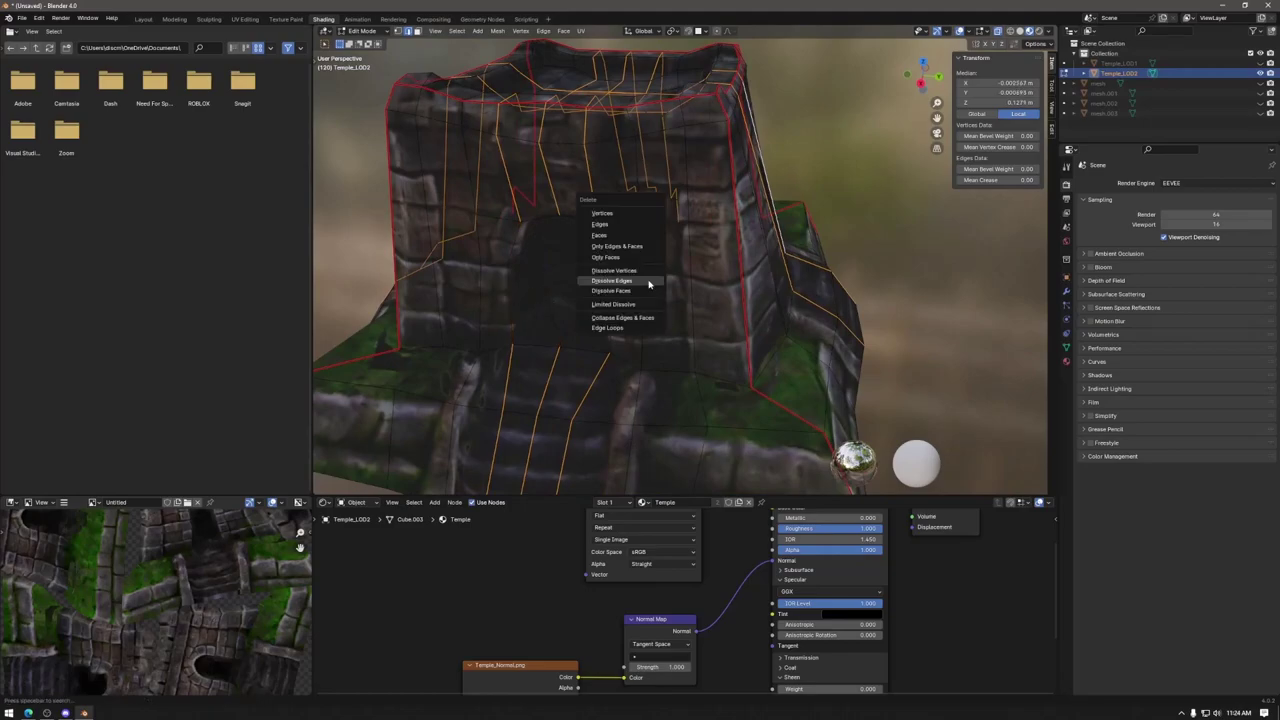
pyautogui.click(648, 283)
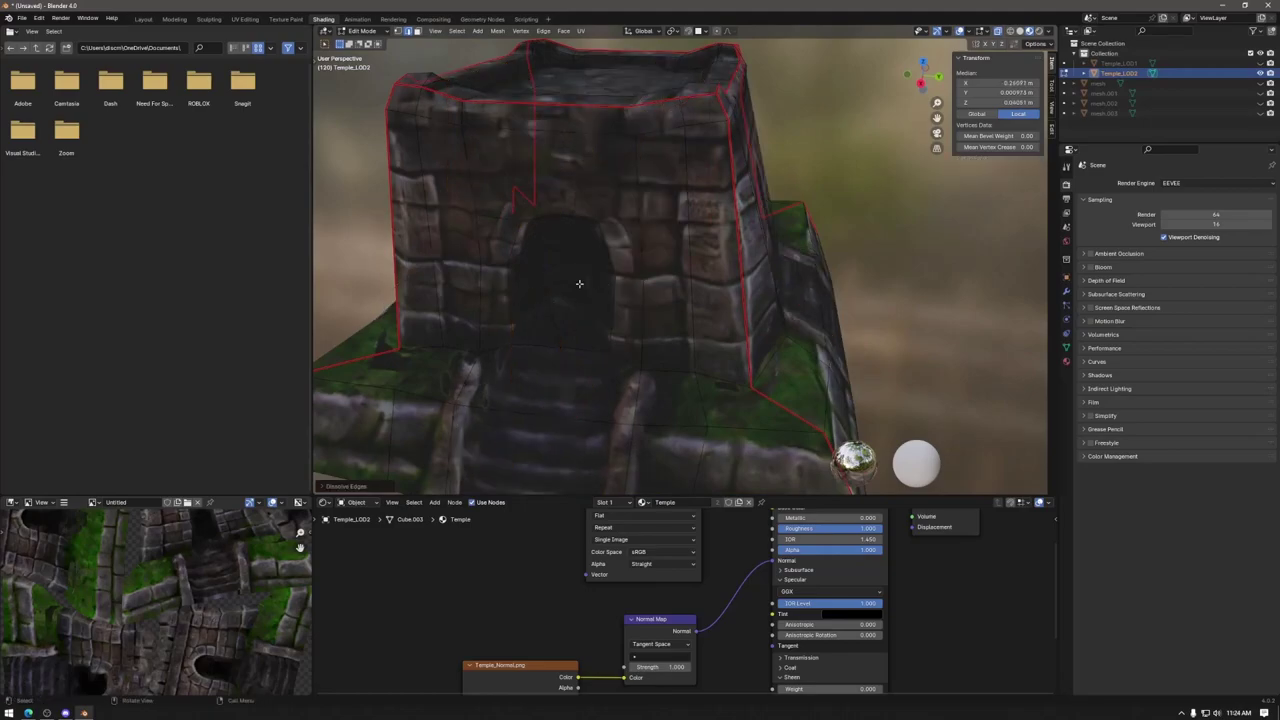
# Step: Return to Object Mode and examine the reduced Temple_LOD2 from a distance and from different sides
pyautogui.scroll(-5, 579, 284)
pyautogui.moveTo(579, 284); pyautogui.dragTo(853, 354, button='middle')
pyautogui.press('Tab')
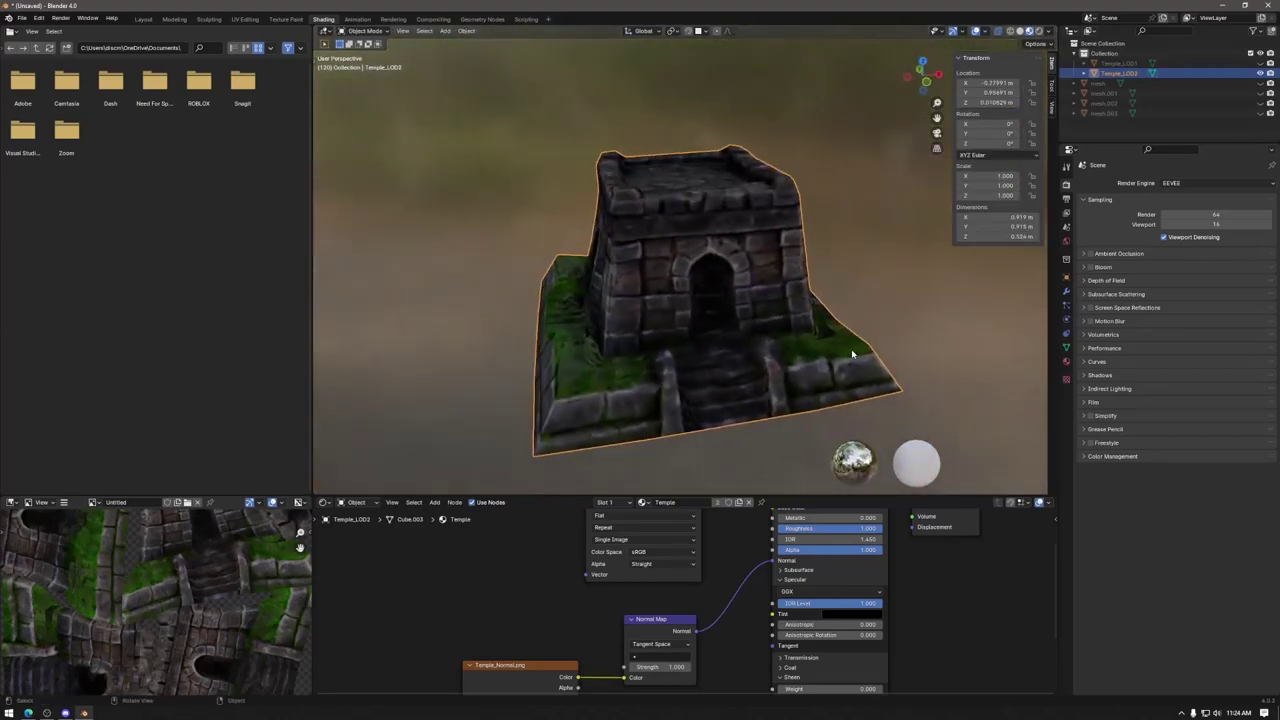
pyautogui.scroll(-10, 800, 358)
pyautogui.moveTo(689, 366)
pyautogui.mouseDown(button='middle')
pyautogui.moveTo(884, 362)
pyautogui.moveTo(674, 363)
pyautogui.mouseUp(button='middle')
pyautogui.scroll(6, 694, 357)
pyautogui.moveTo(797, 376)
pyautogui.mouseDown(button='middle')
pyautogui.moveTo(766, 380)
pyautogui.moveTo(774, 366)
pyautogui.mouseUp(button='middle')
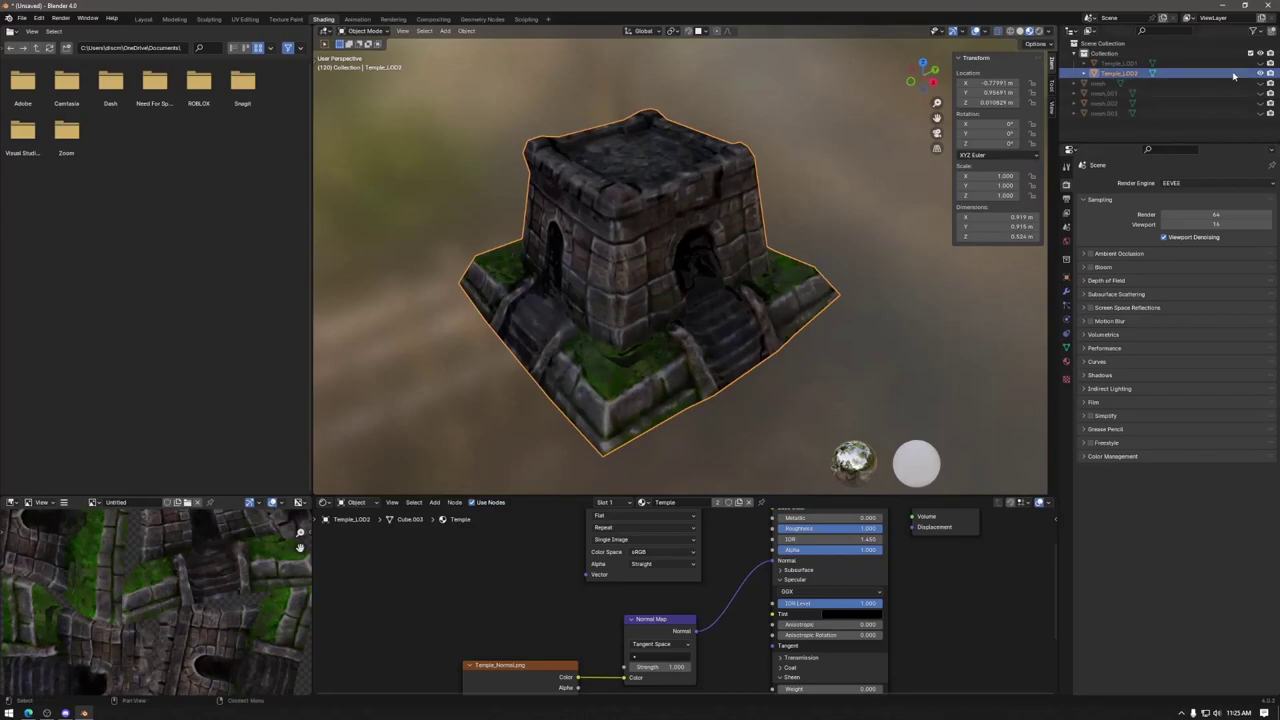
# Step: Unhide Temple_LOD1 and select it together with Temple_LOD2
pyautogui.click(1261, 63)
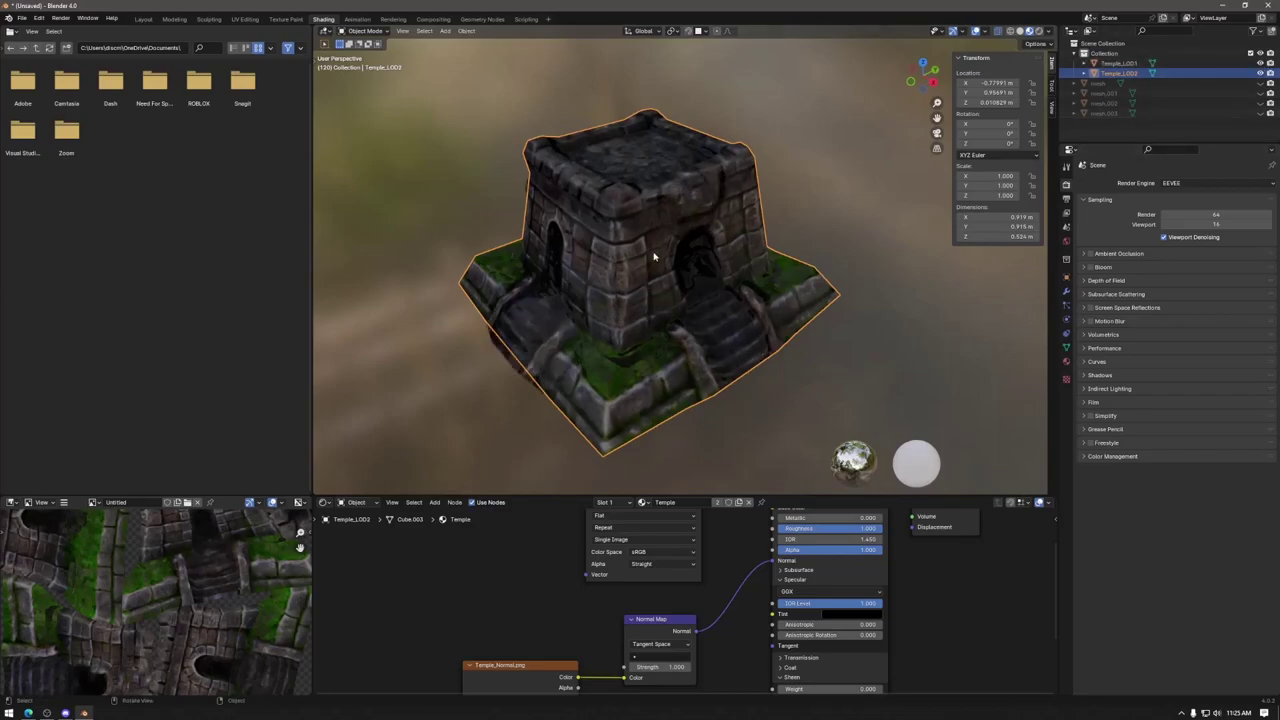
pyautogui.keyDown('shift'); pyautogui.click(660, 217); pyautogui.keyUp('shift')
pyautogui.keyDown('shift'); pyautogui.click(660, 217); pyautogui.keyUp('shift')
pyautogui.keyDown('shift'); pyautogui.click(738, 268); pyautogui.keyUp('shift')
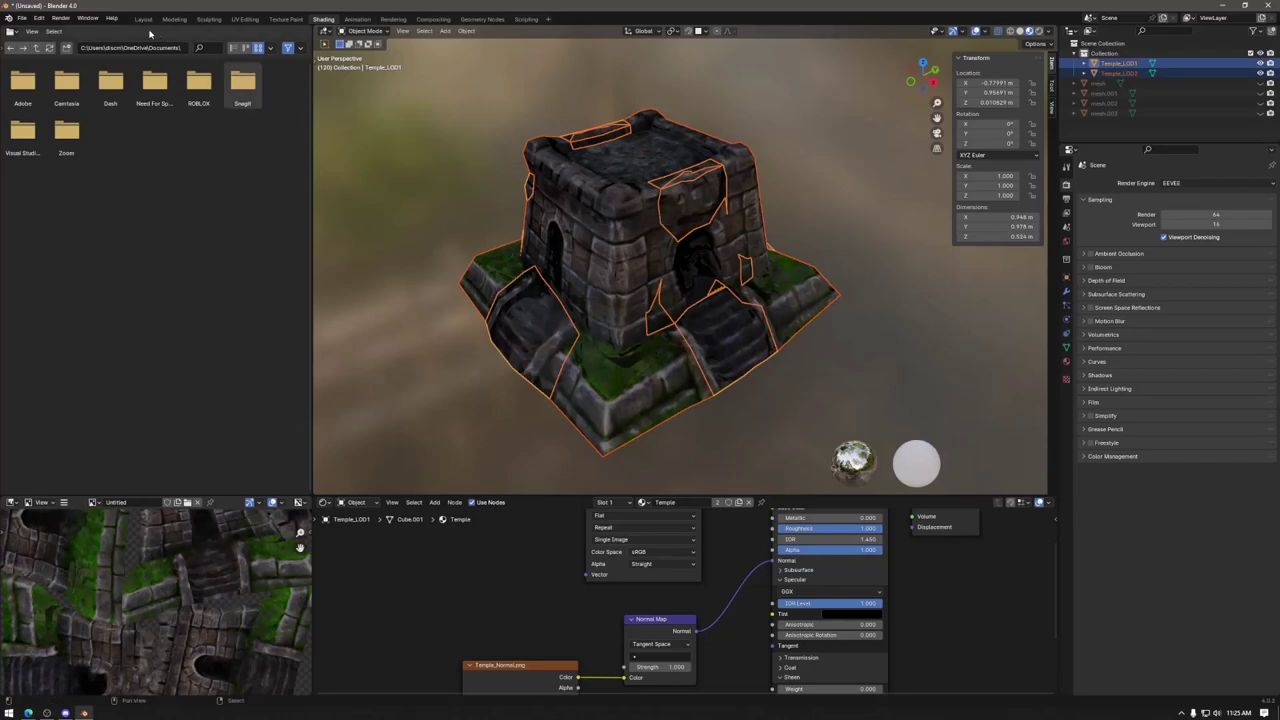
# Step: Start an FBX export and choose the folder Mona\Tutorials\Workshops\52_AIAssets on the Stash (K:) drive as destination
pyautogui.click(24, 18)
pyautogui.moveTo(46, 172)
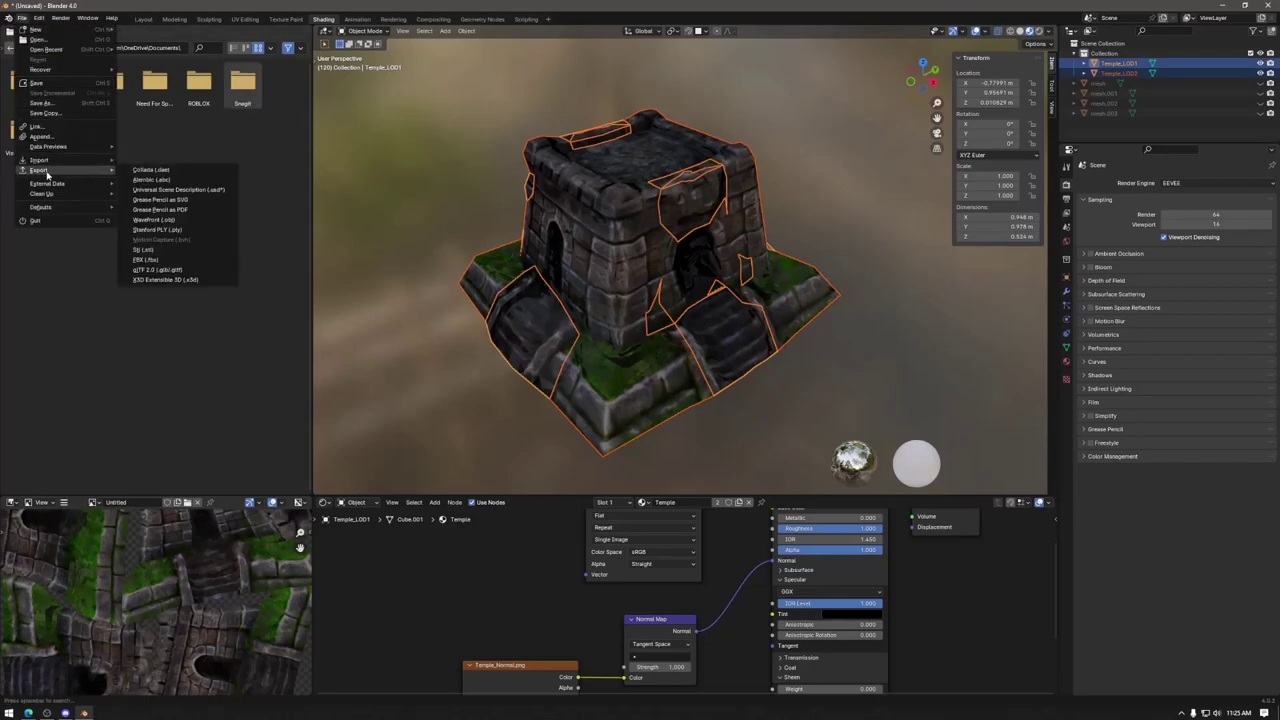
pyautogui.click(165, 259)
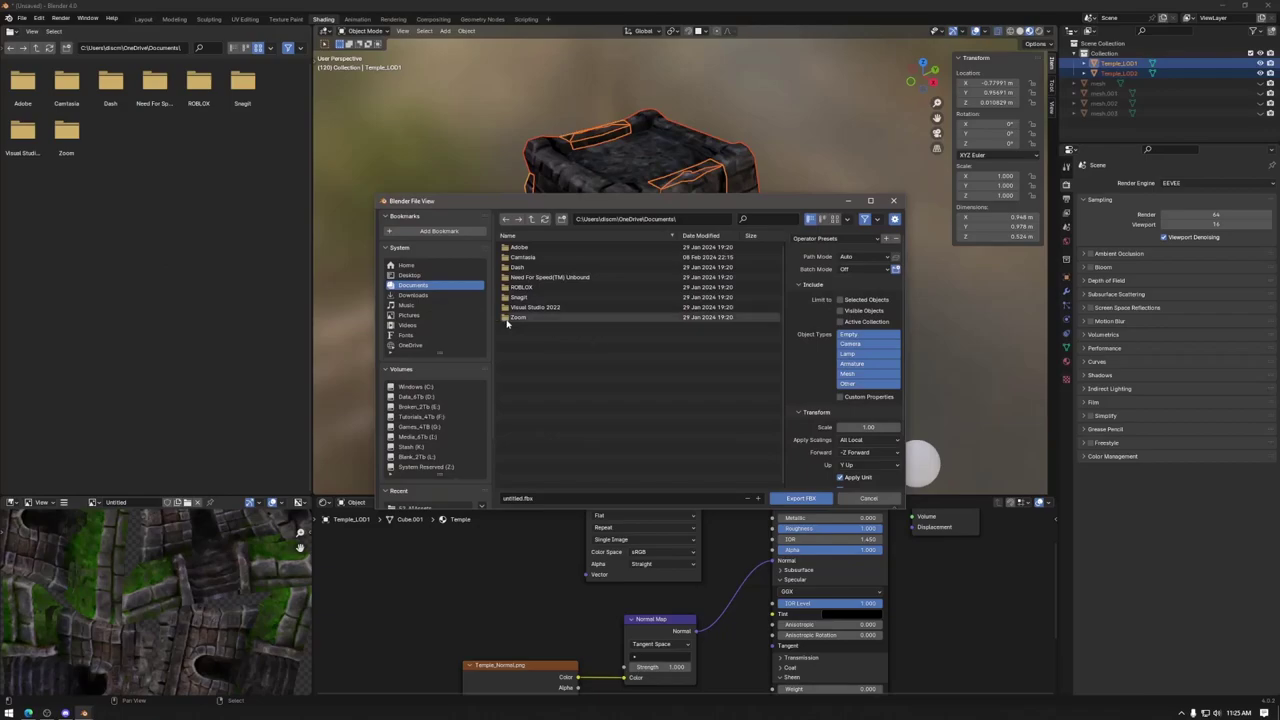
pyautogui.click(415, 446)
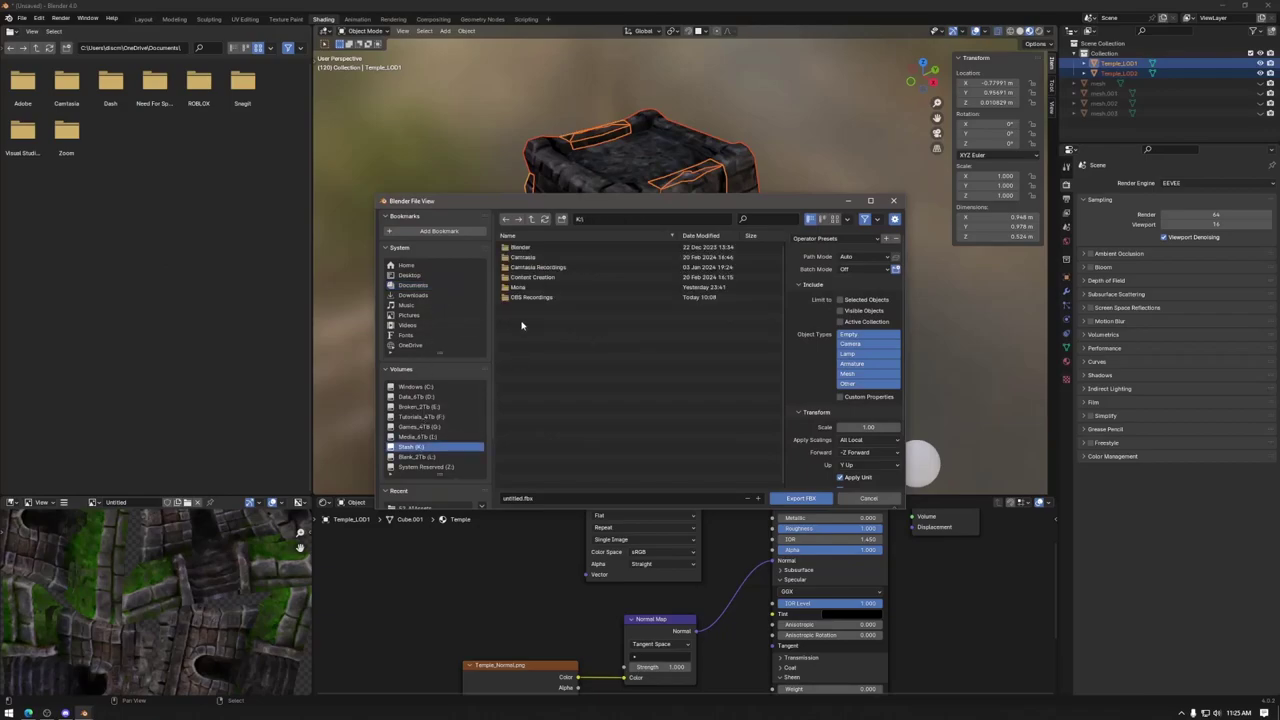
pyautogui.click(523, 288)
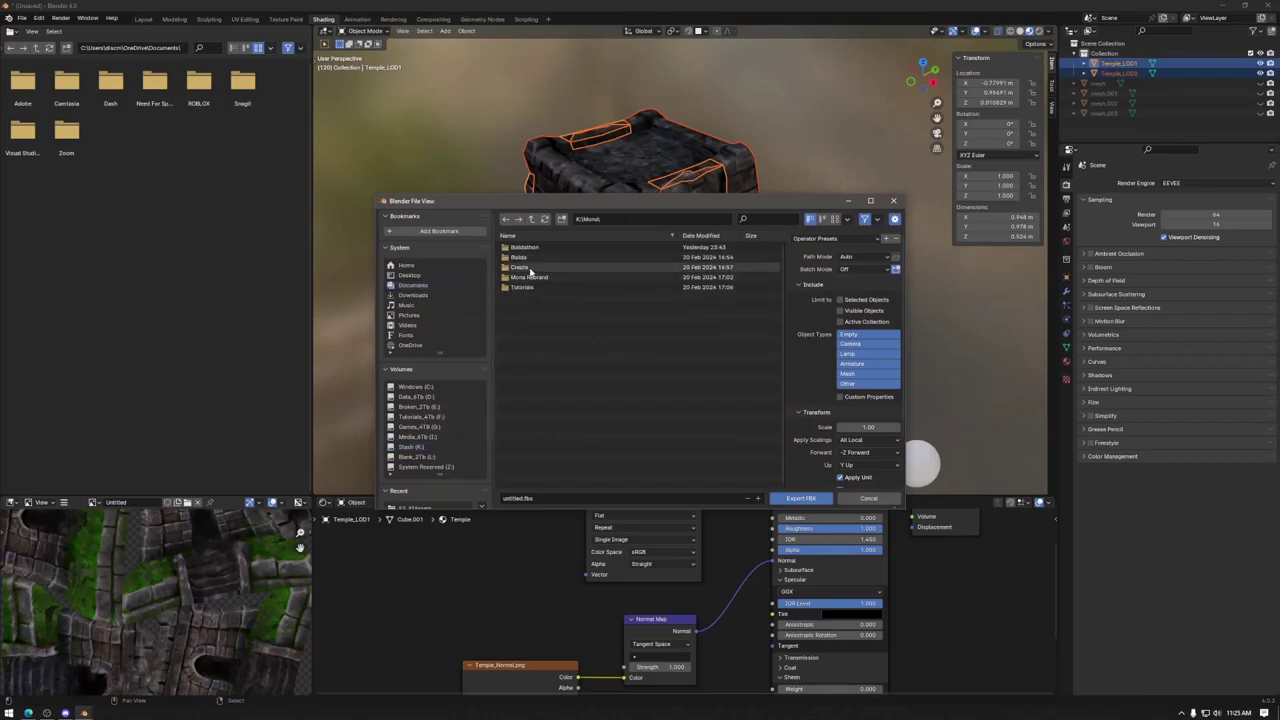
pyautogui.click(526, 287)
pyautogui.click(528, 258)
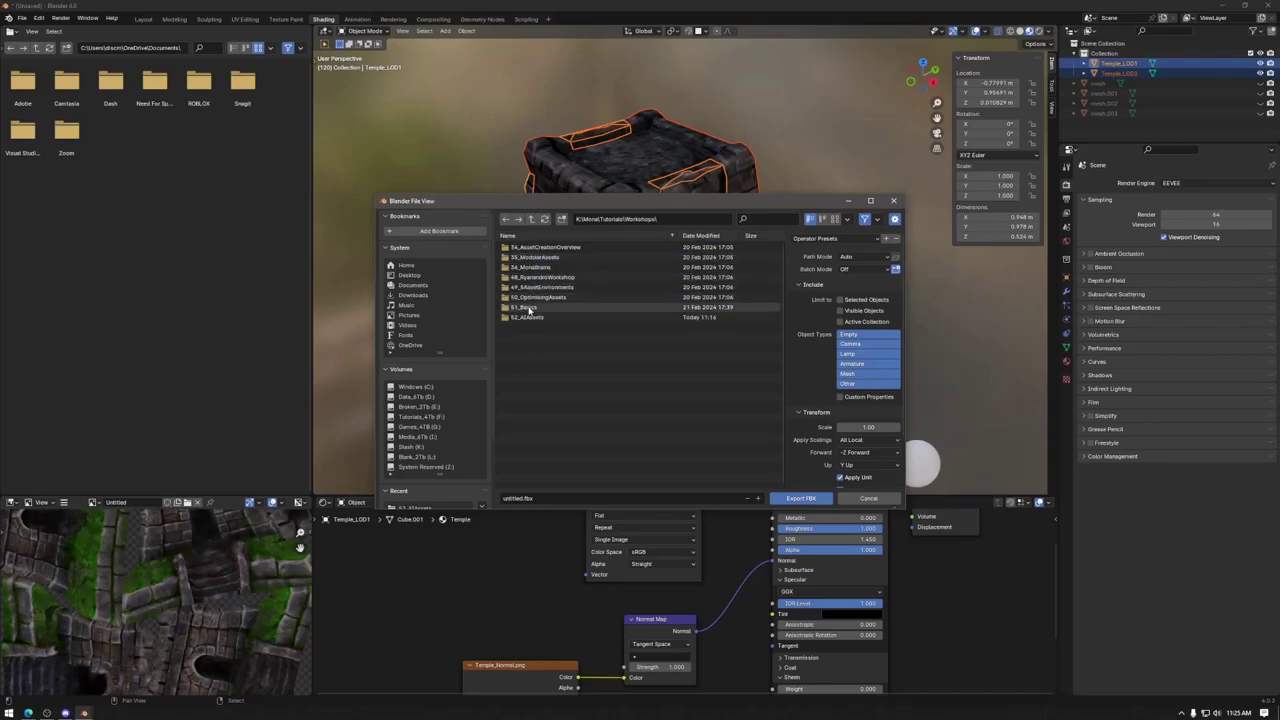
pyautogui.click(531, 318)
# Step: Name the file Temple_01, limit the export to selected objects, and export the FBX
pyautogui.click(528, 498)
pyautogui.write('Temple_01')
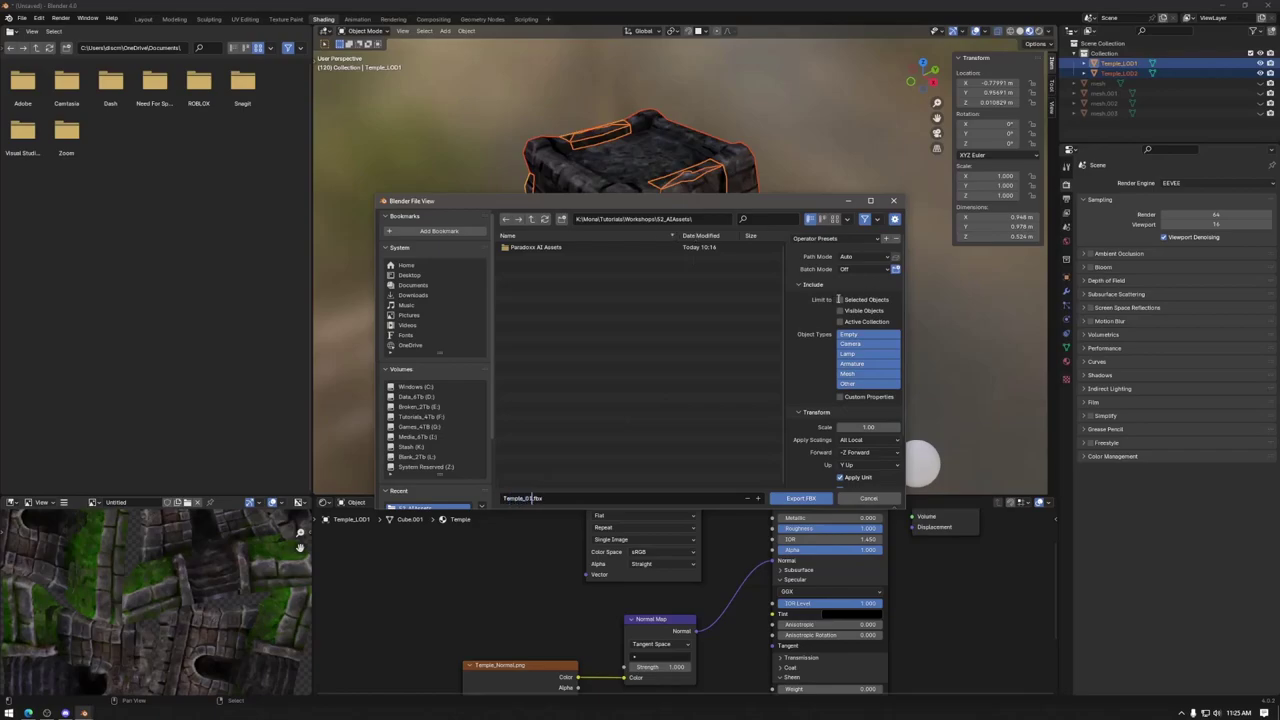
pyautogui.click(841, 300)
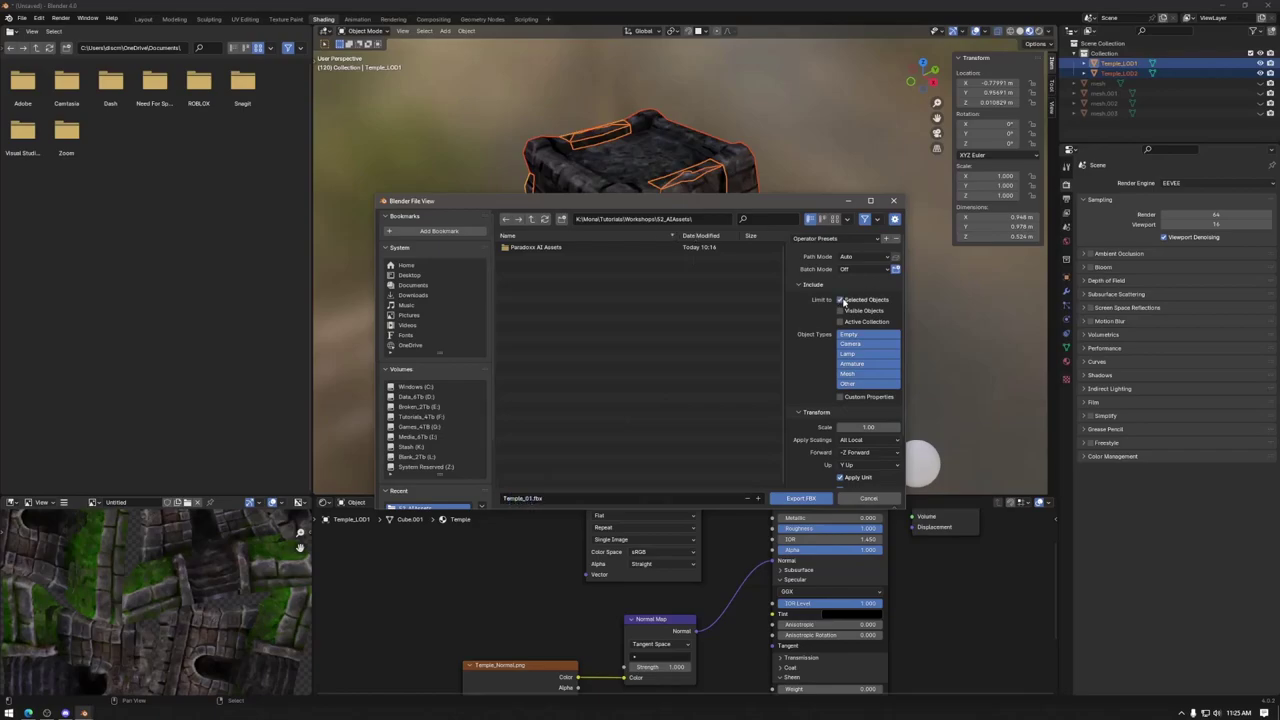
pyautogui.click(808, 497)
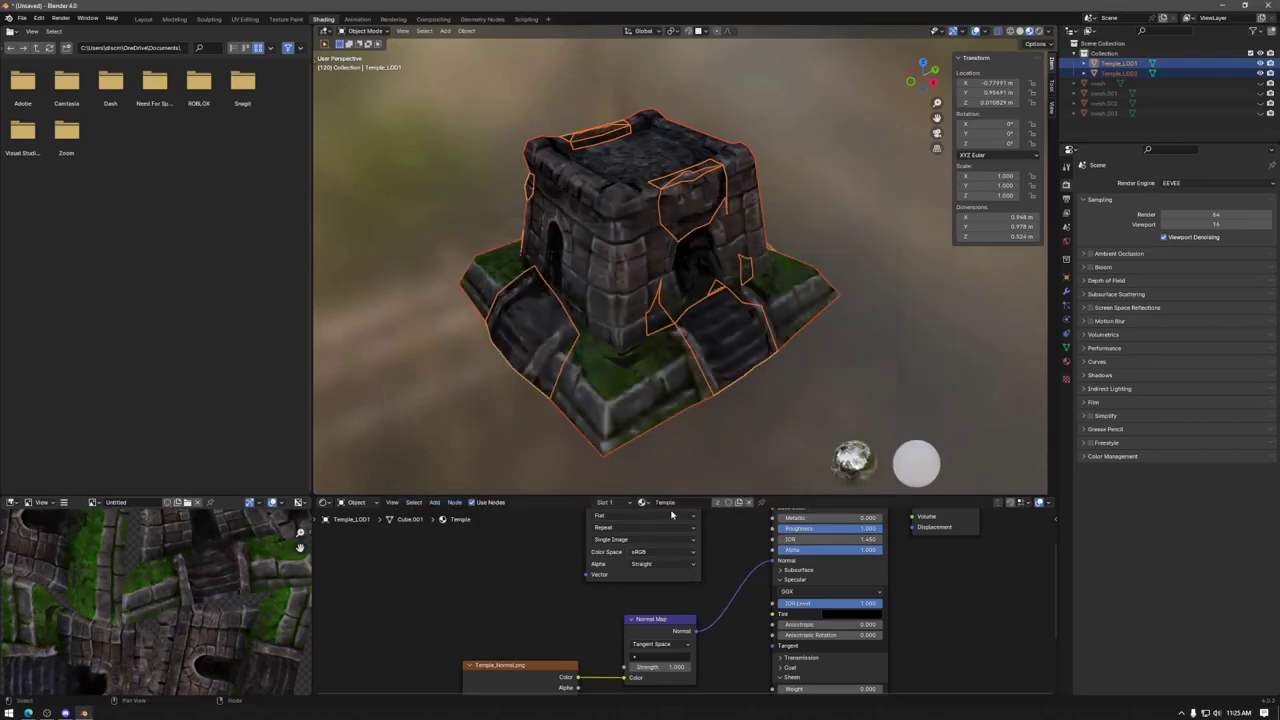
# Step: Minimize Blender and open the 52_AIAssets folder under Mona\Tutorials\Workshops on the Stash (K:) drive in File Explorer
pyautogui.click(1222, 5)
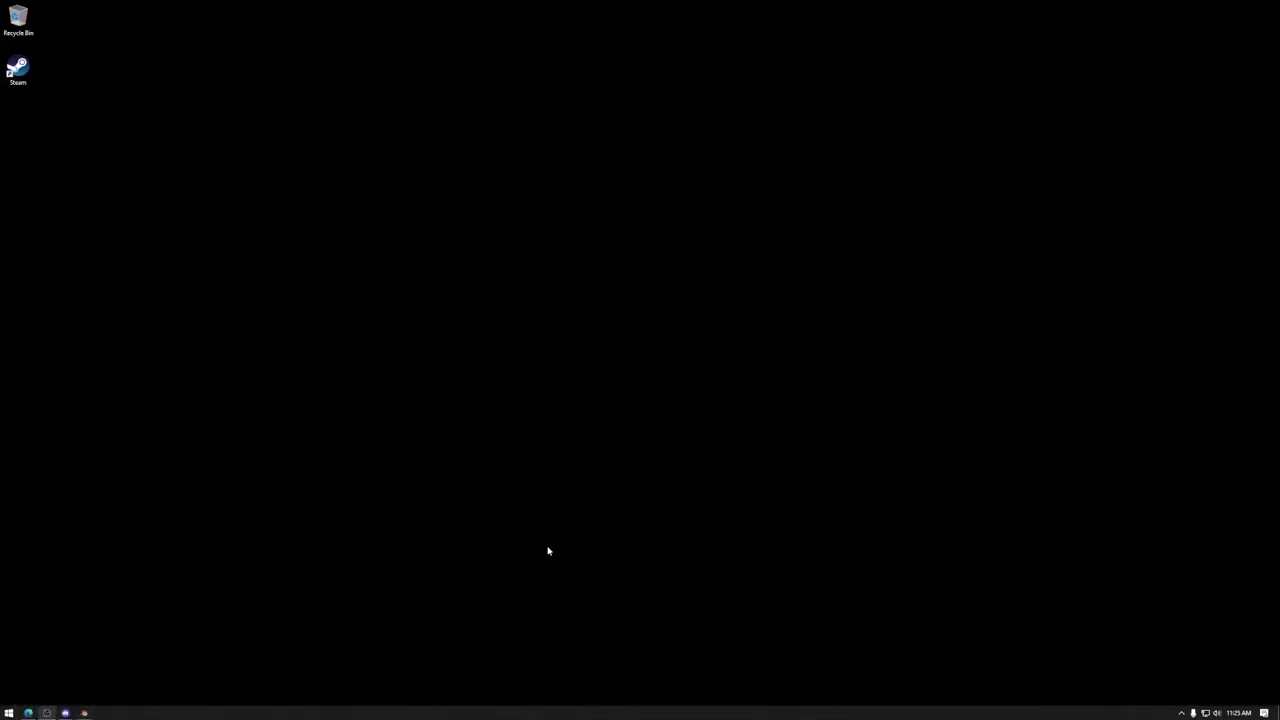
pyautogui.press('super+e')
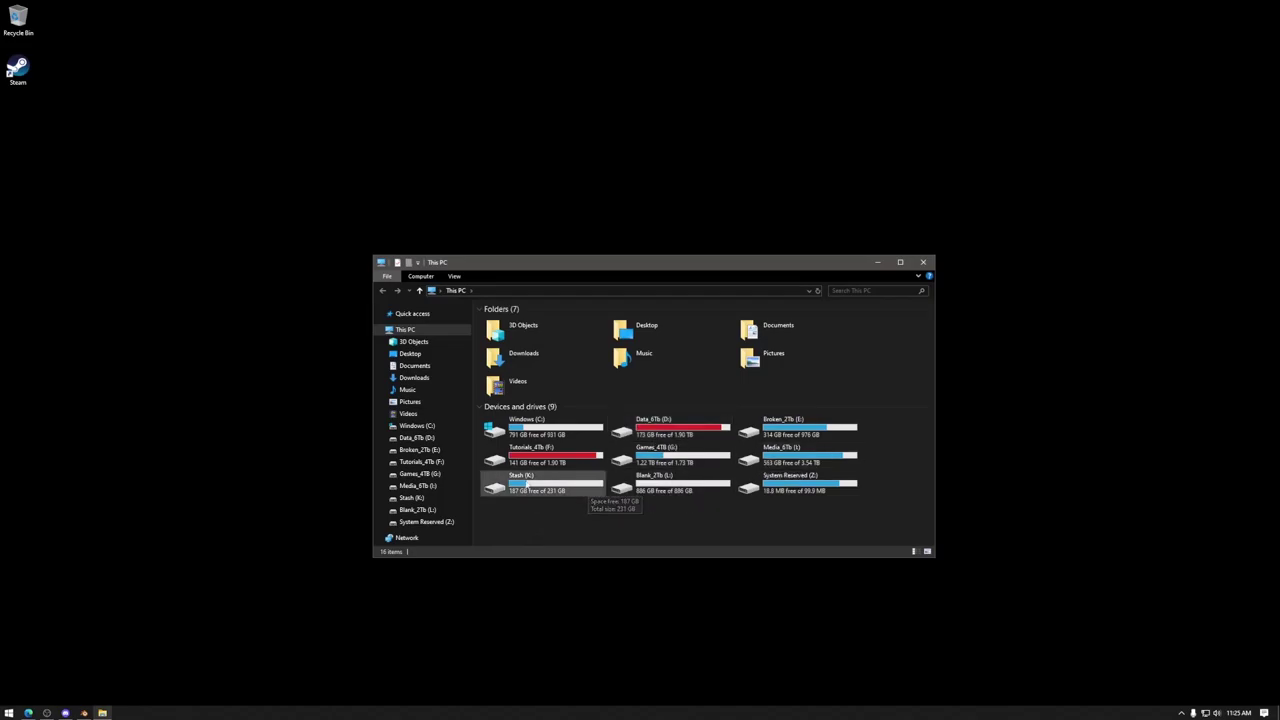
pyautogui.doubleClick(526, 485)
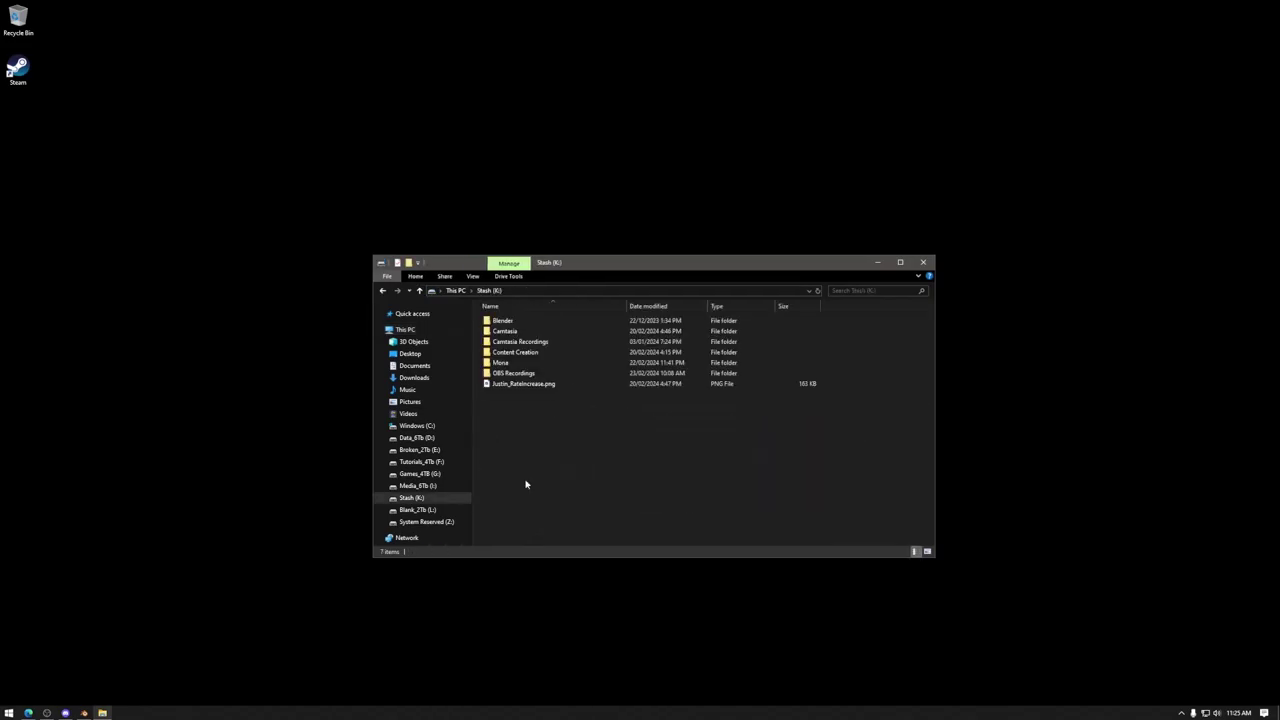
pyautogui.doubleClick(512, 362)
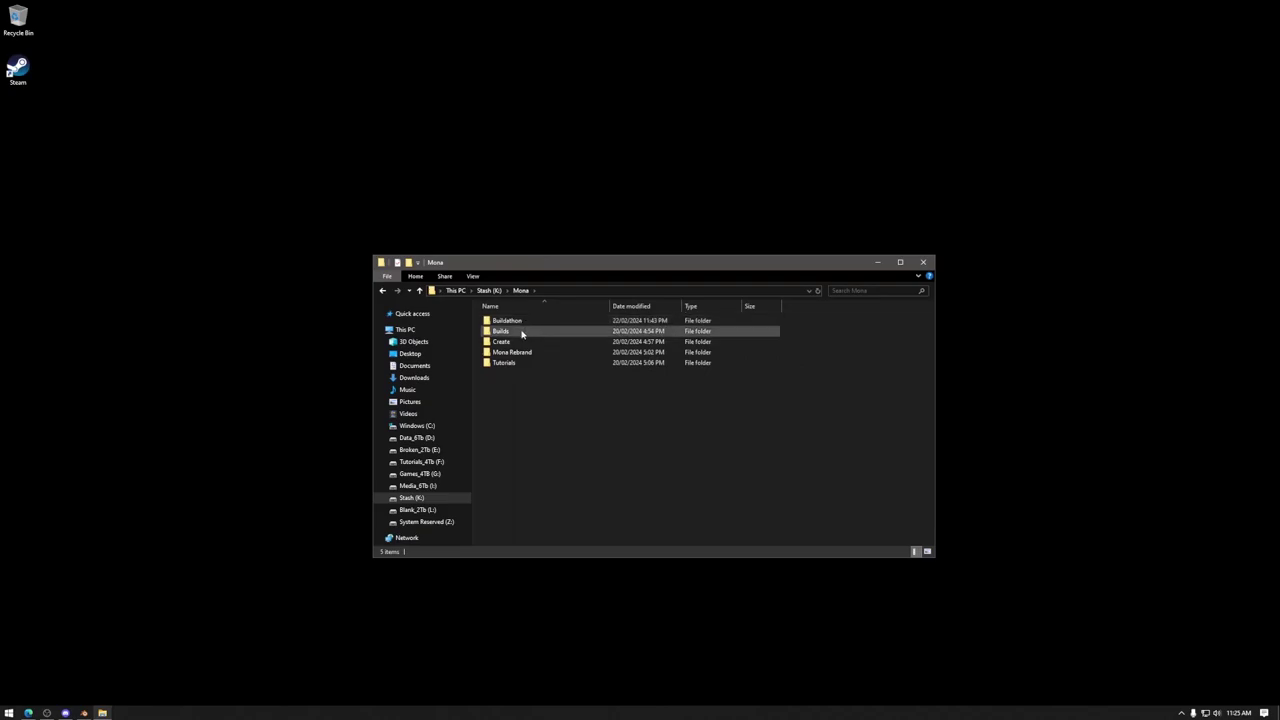
pyautogui.doubleClick(519, 366)
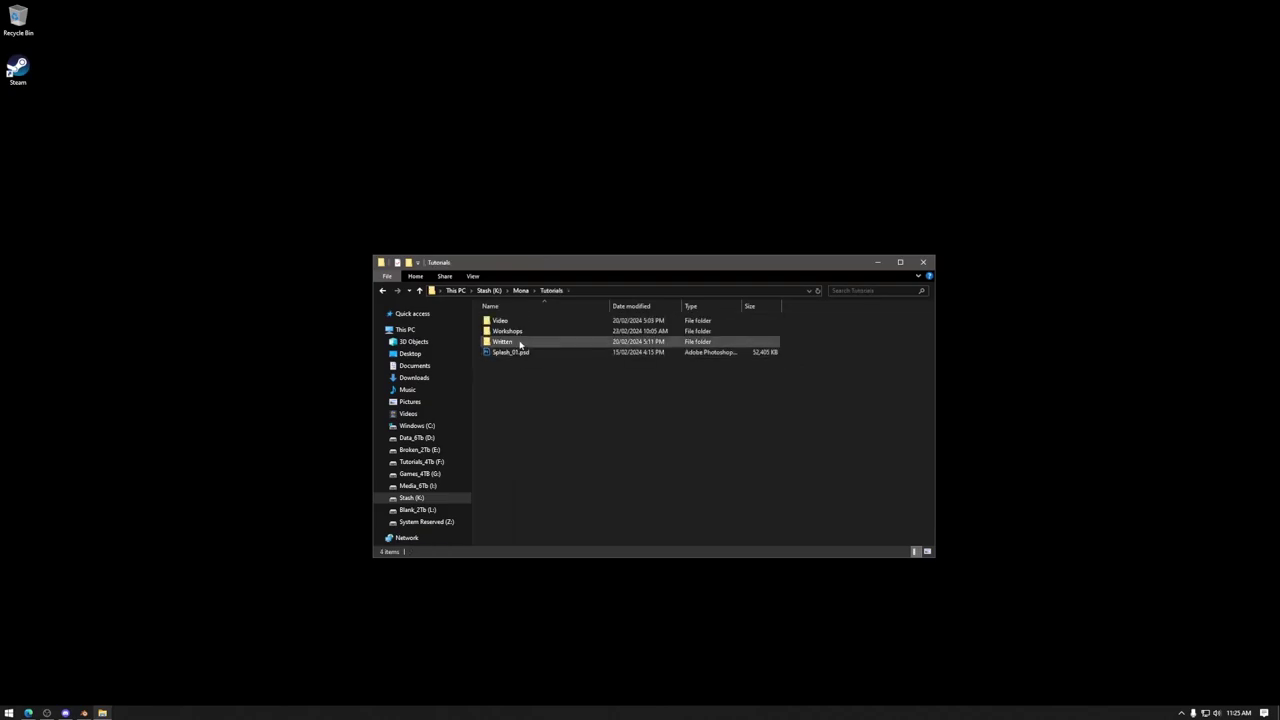
pyautogui.doubleClick(522, 337)
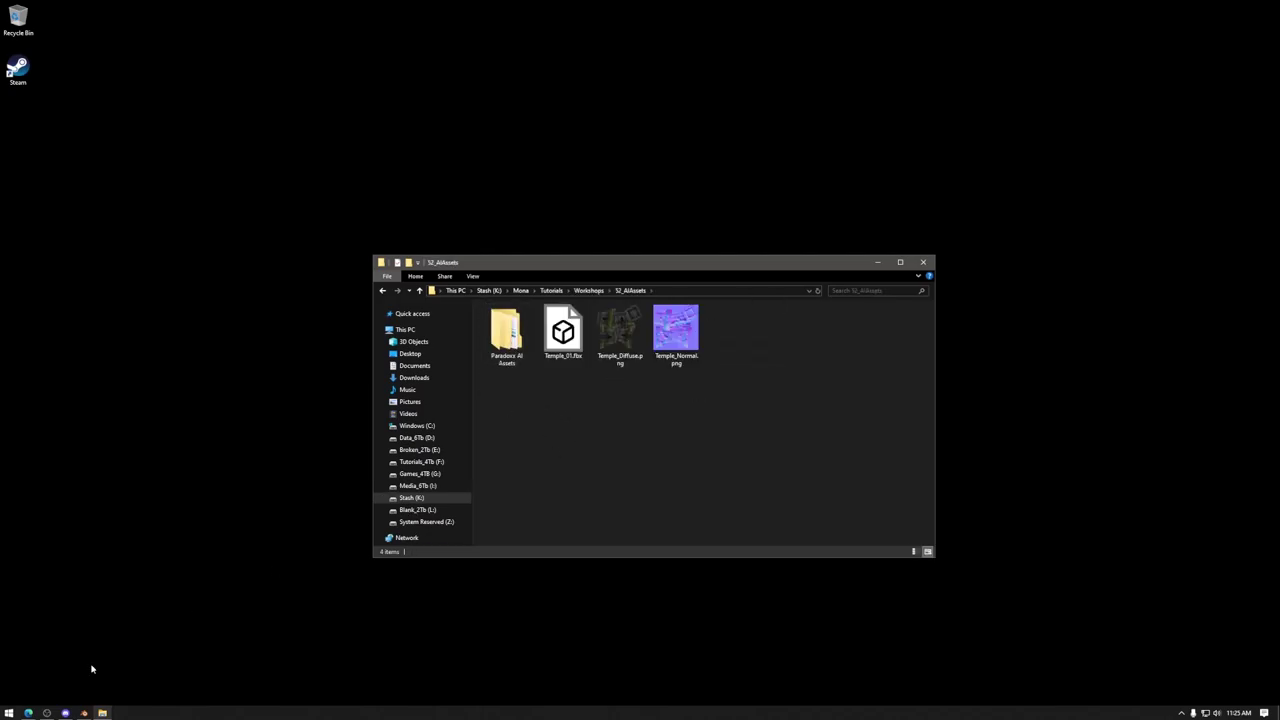
# Step: Look through the subfolders of the Mona folder on Stash (K:) in a second File Explorer window, and close that window
pyautogui.click(535, 611)
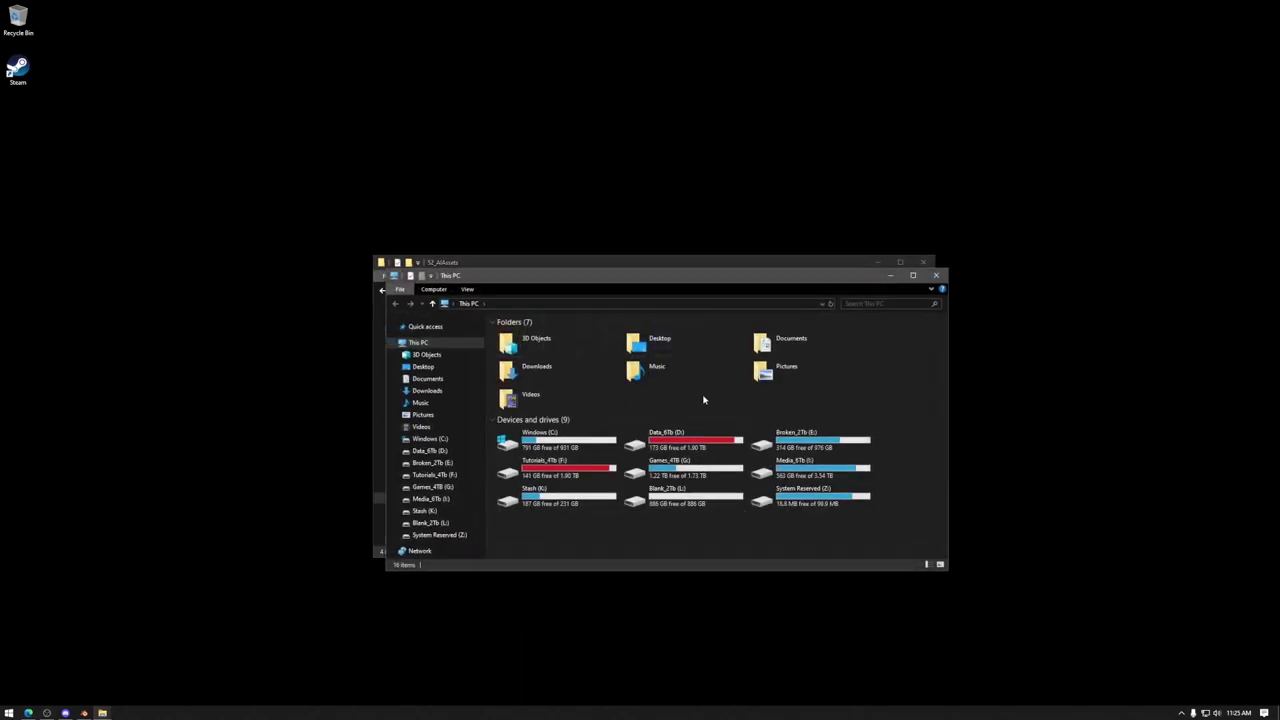
pyautogui.moveTo(706, 266); pyautogui.dragTo(985, 245)
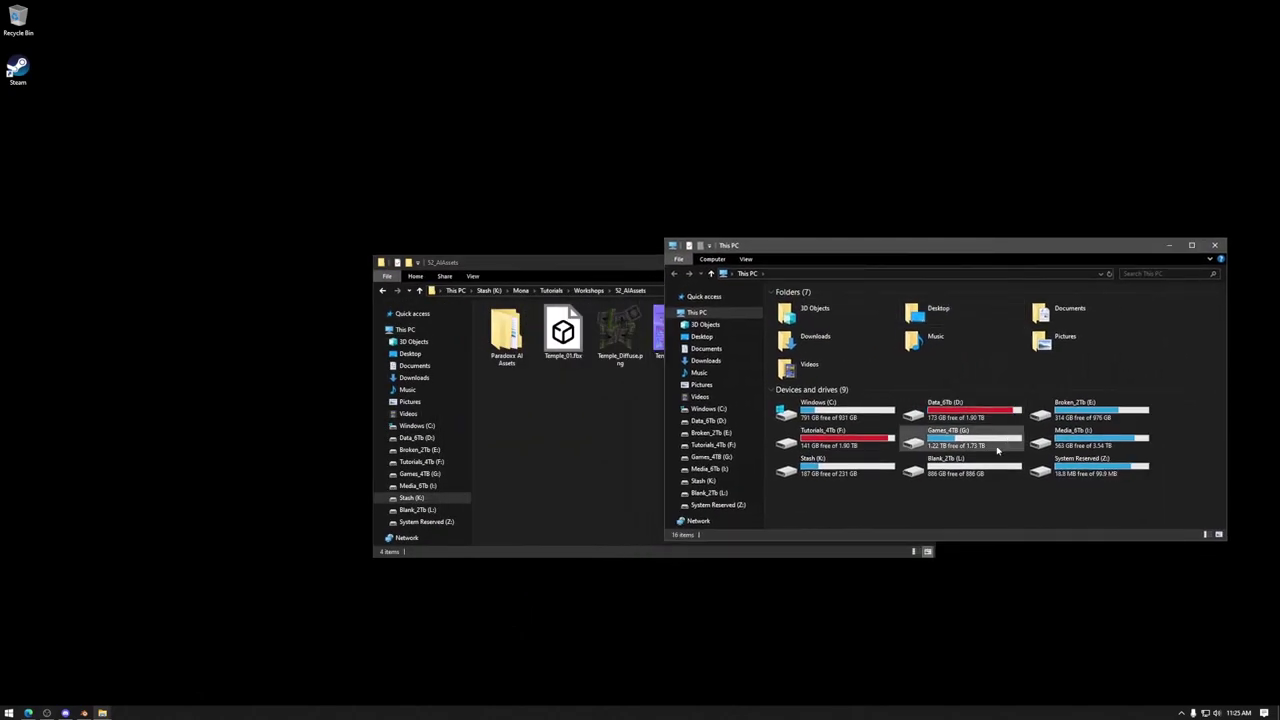
pyautogui.doubleClick(848, 472)
pyautogui.doubleClick(815, 345)
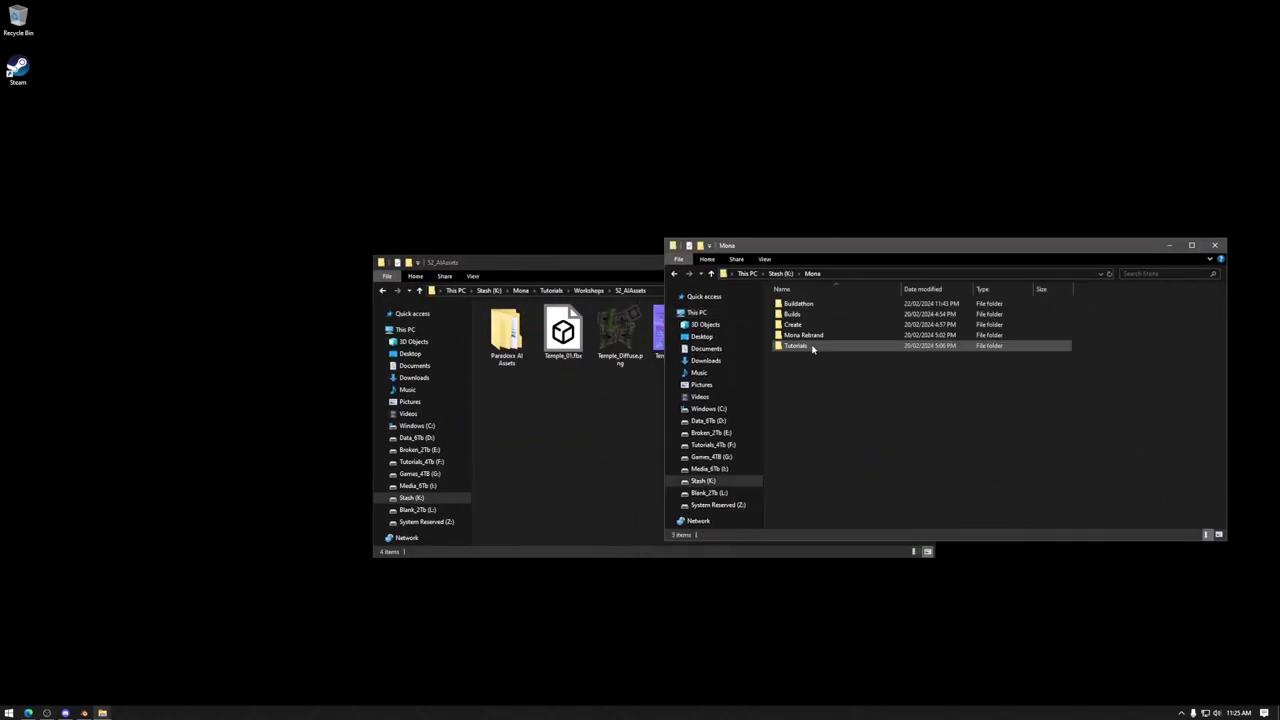
pyautogui.click(815, 347)
pyautogui.doubleClick(815, 346)
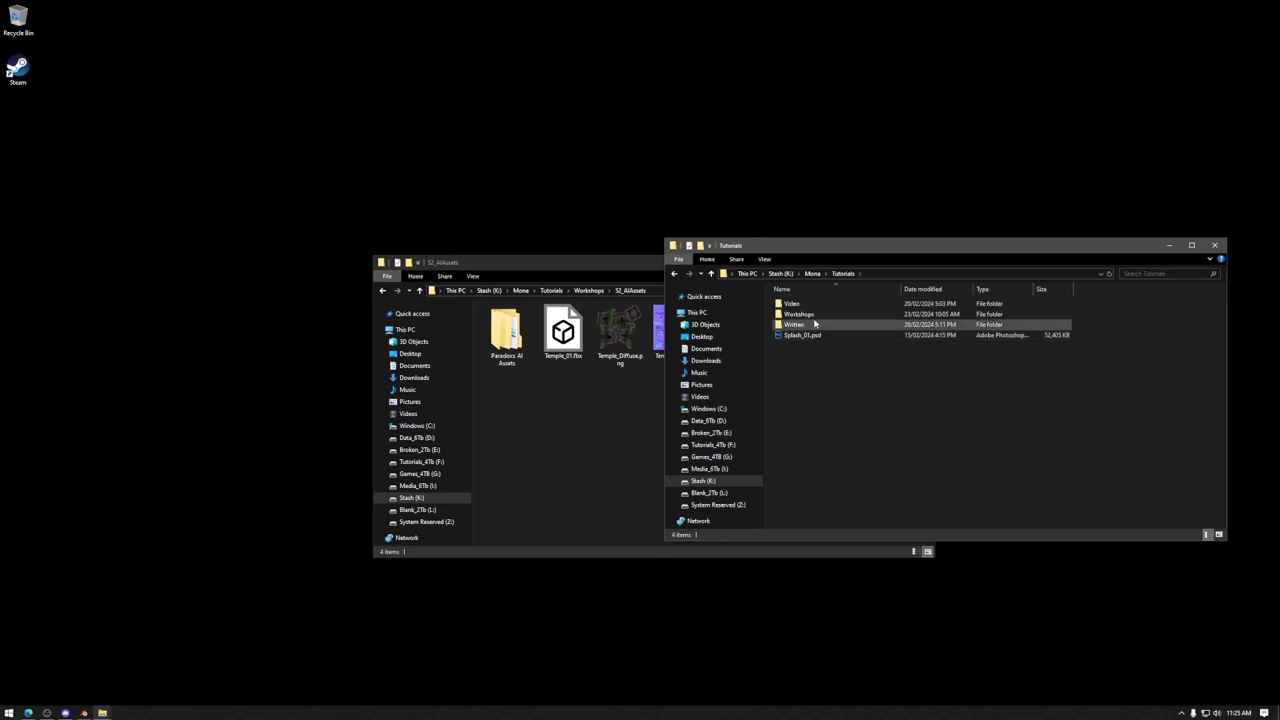
pyautogui.hotkey('alt', 'Left')
pyautogui.doubleClick(813, 304)
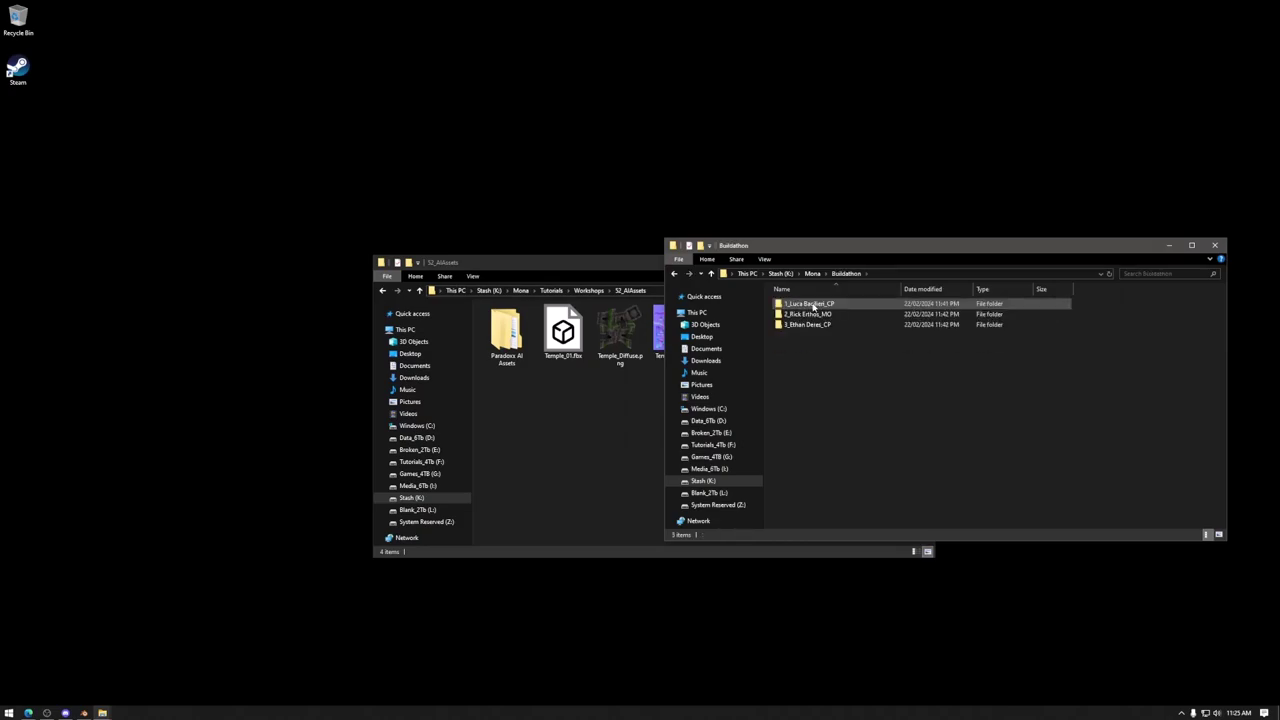
pyautogui.hotkey('alt', 'Left')
pyautogui.doubleClick(812, 314)
pyautogui.hotkey('alt', 'Left')
pyautogui.doubleClick(811, 325)
pyautogui.hotkey('alt', 'Left')
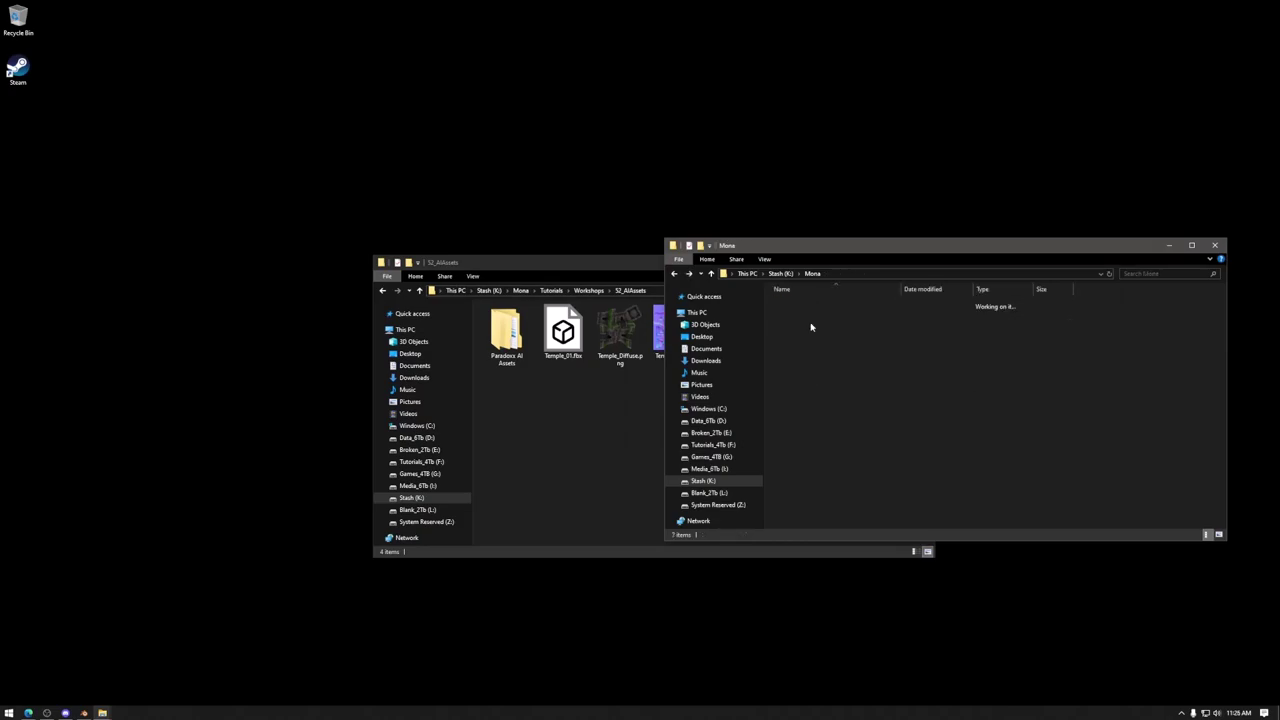
pyautogui.doubleClick(811, 335)
pyautogui.hotkey('alt', 'Left')
pyautogui.doubleClick(812, 347)
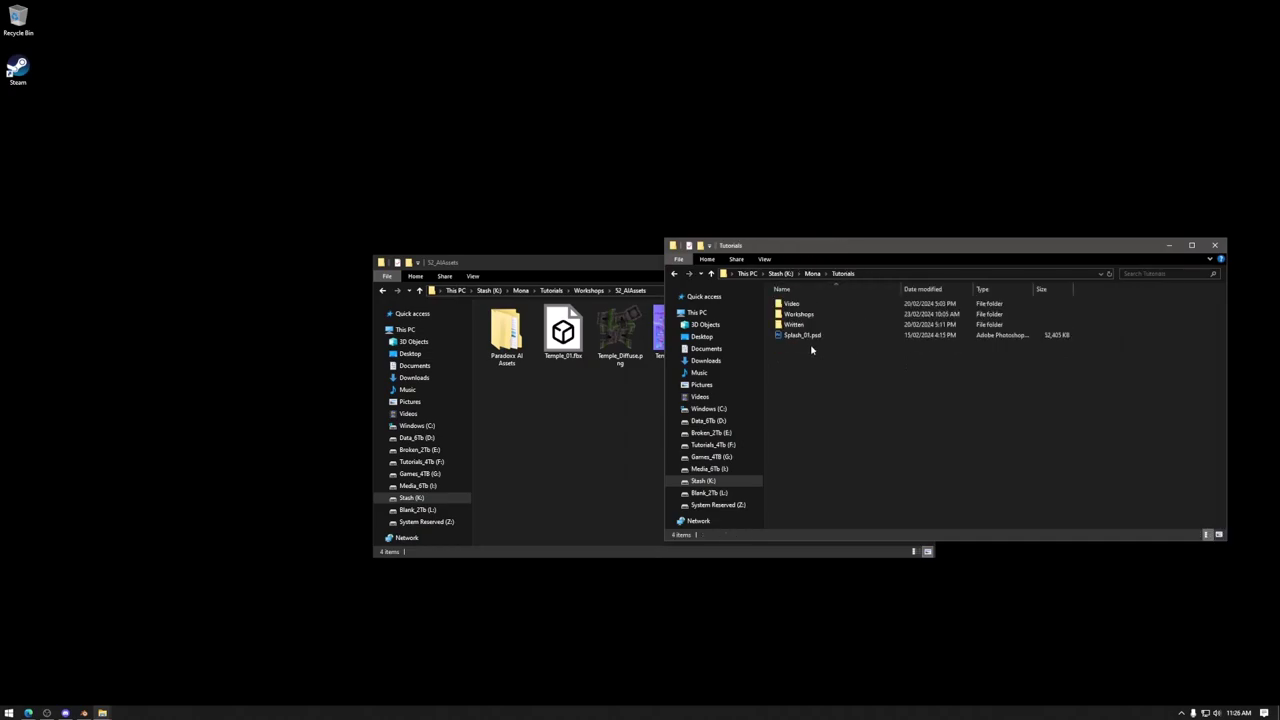
pyautogui.click(813, 326)
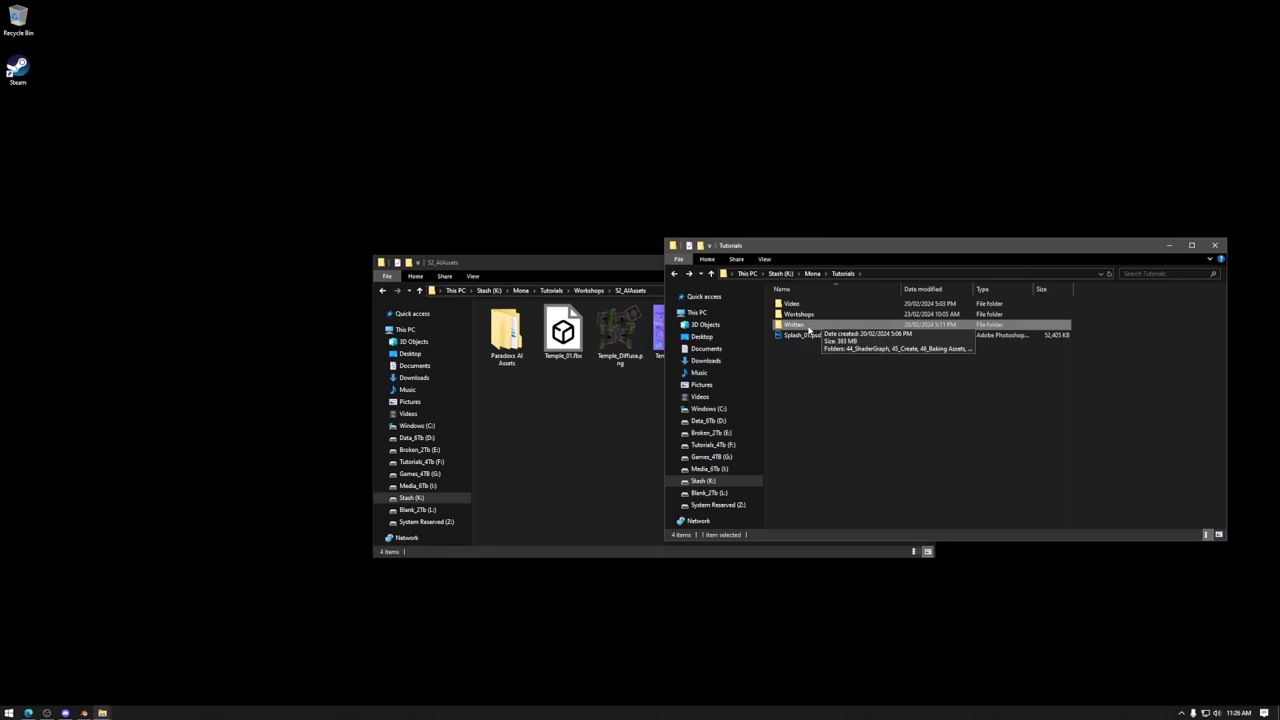
pyautogui.click(1215, 245)
# Step: Switch to the browser, show the Getting Started Building page of the Mona docs, and follow its template SDK download link
pyautogui.click(28, 713)
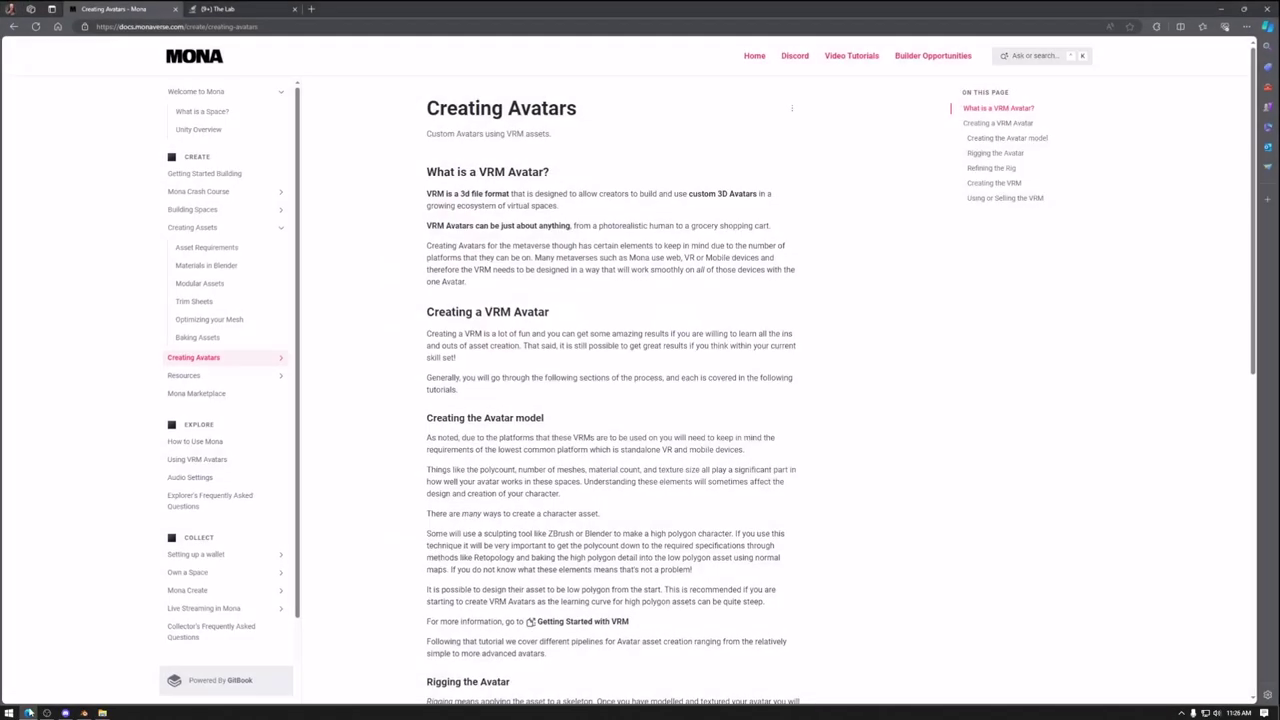
pyautogui.click(210, 172)
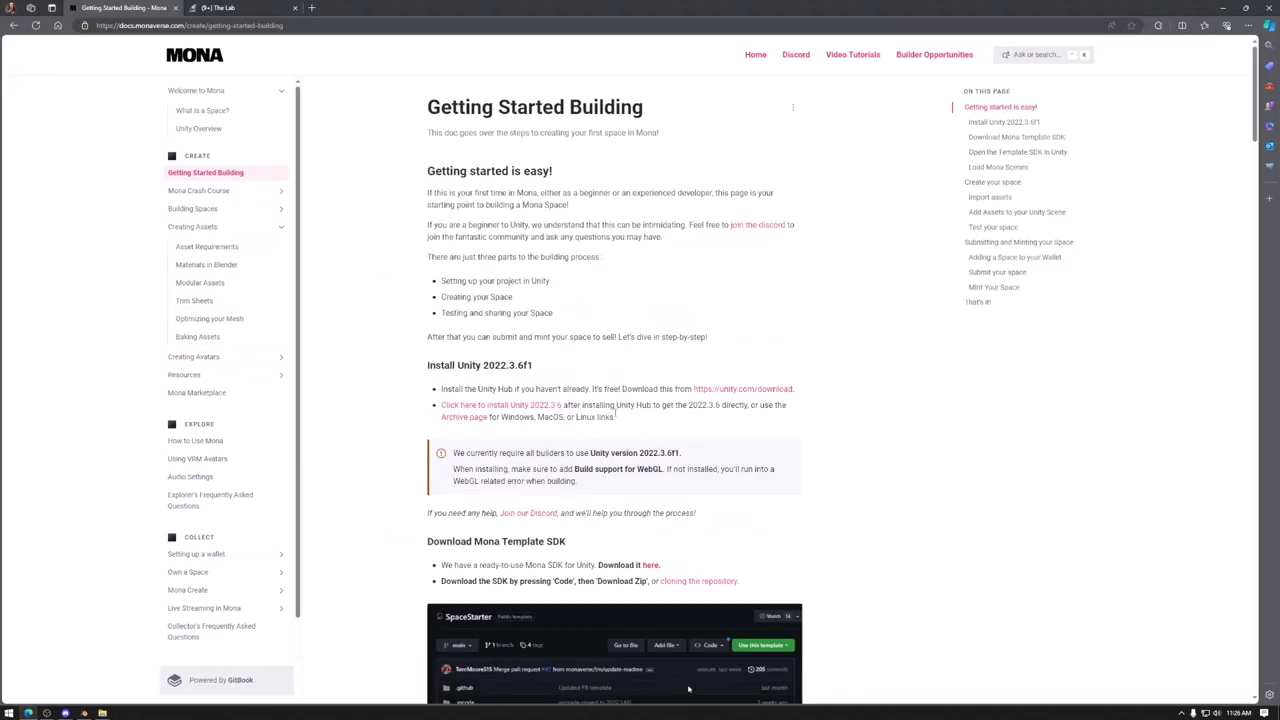
pyautogui.scroll(-2, 688, 691)
pyautogui.click(648, 367)
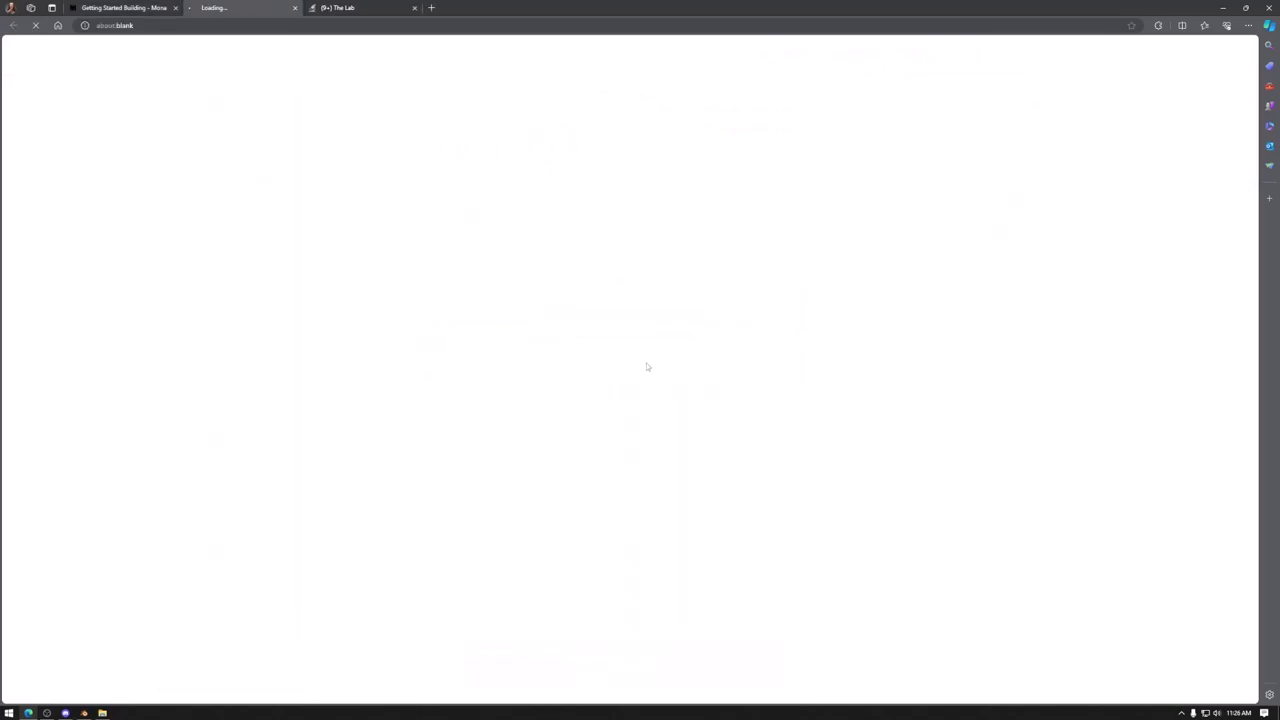
# Step: Download the SpaceStarter repository as a ZIP and save SpaceStarter-main.zip in the 52_AIAssets folder
pyautogui.click(742, 146)
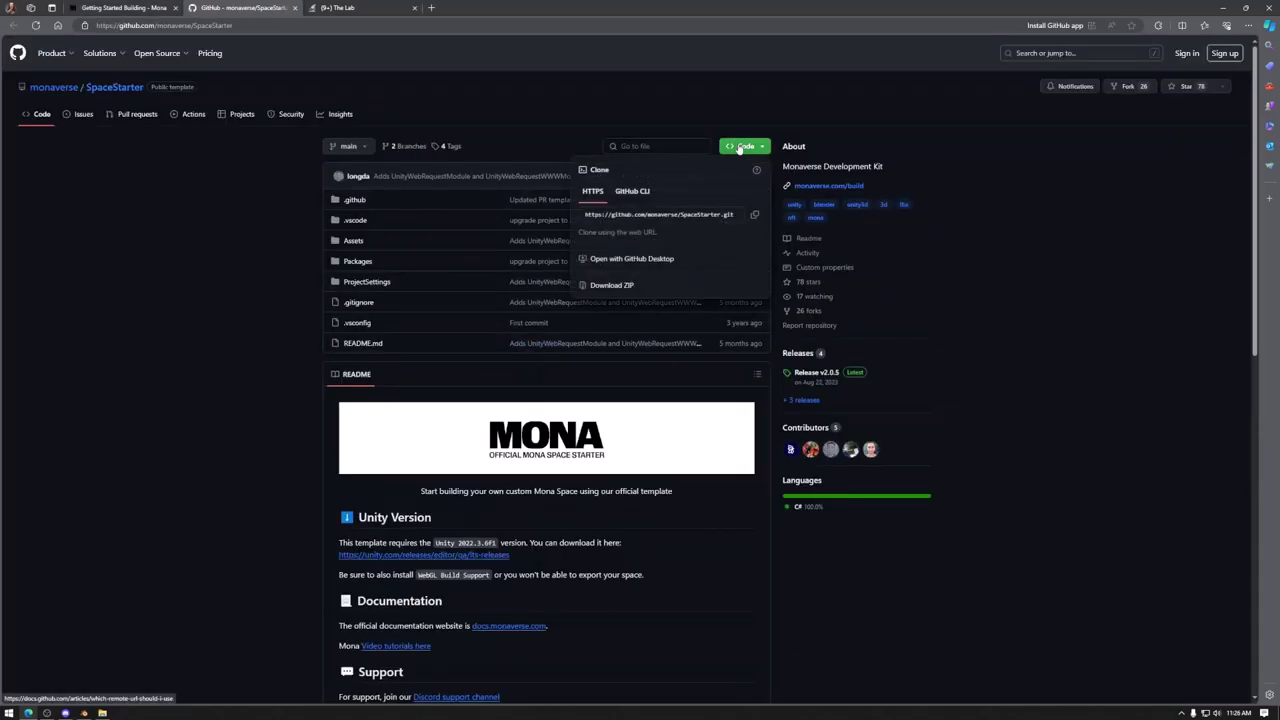
pyautogui.click(614, 284)
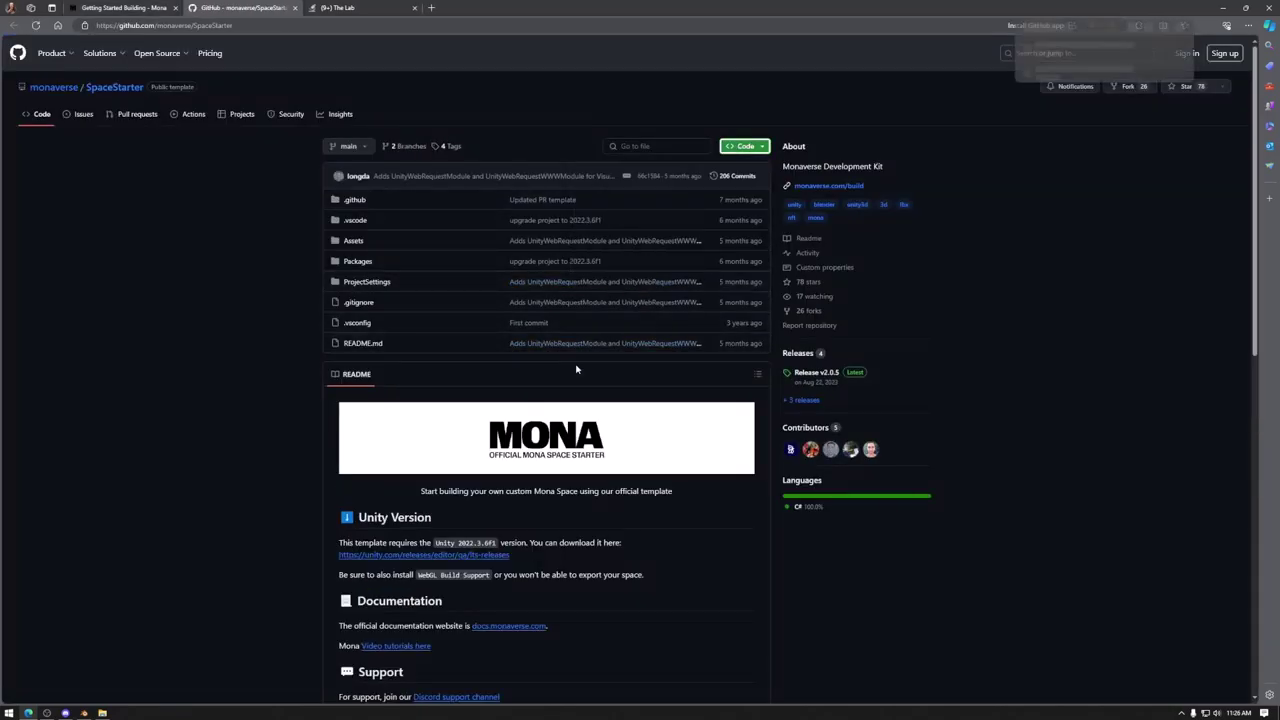
pyautogui.click(1138, 76)
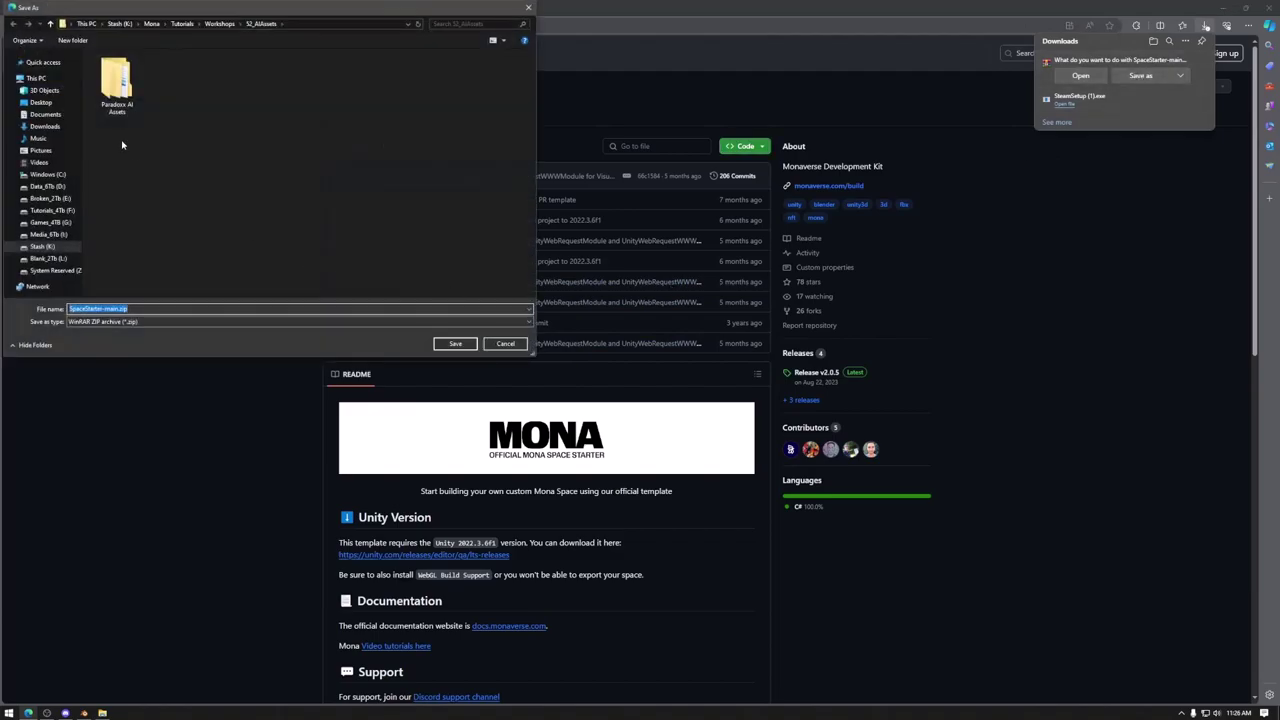
pyautogui.click(455, 343)
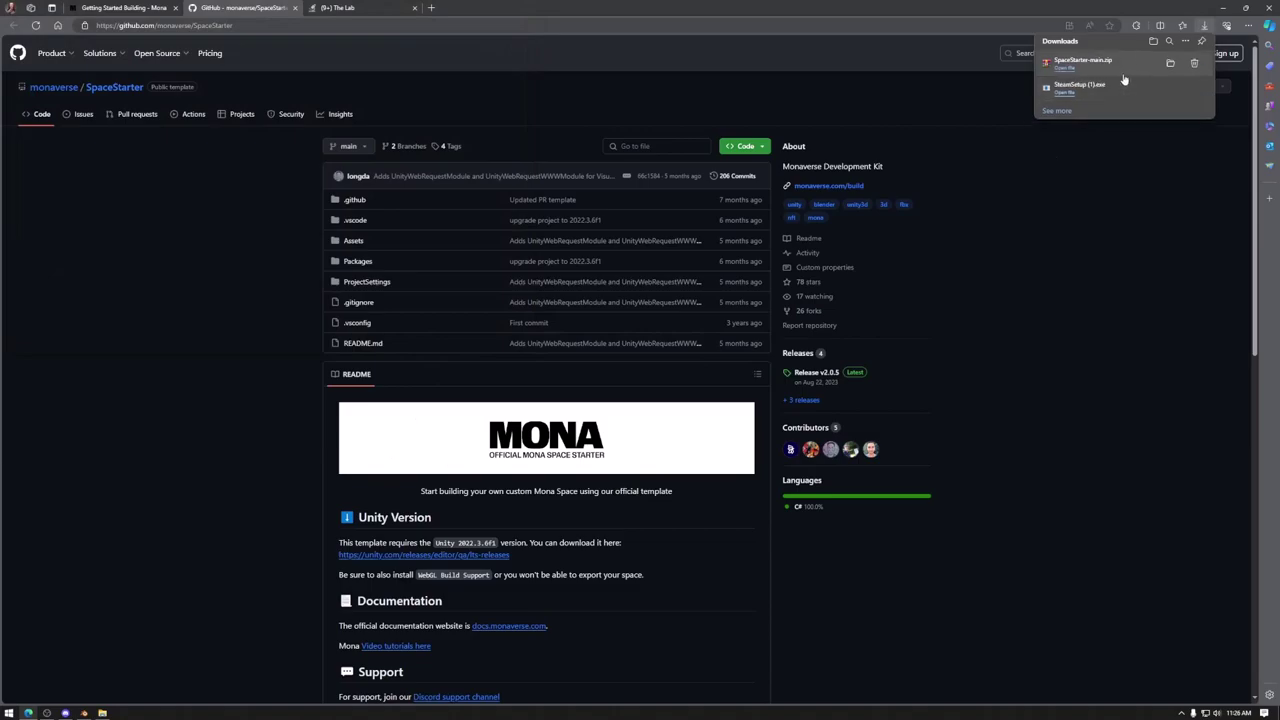
# Step: Show the downloaded SpaceStarter-main.zip in its folder, extract it there, and close the folder window
pyautogui.click(1172, 64)
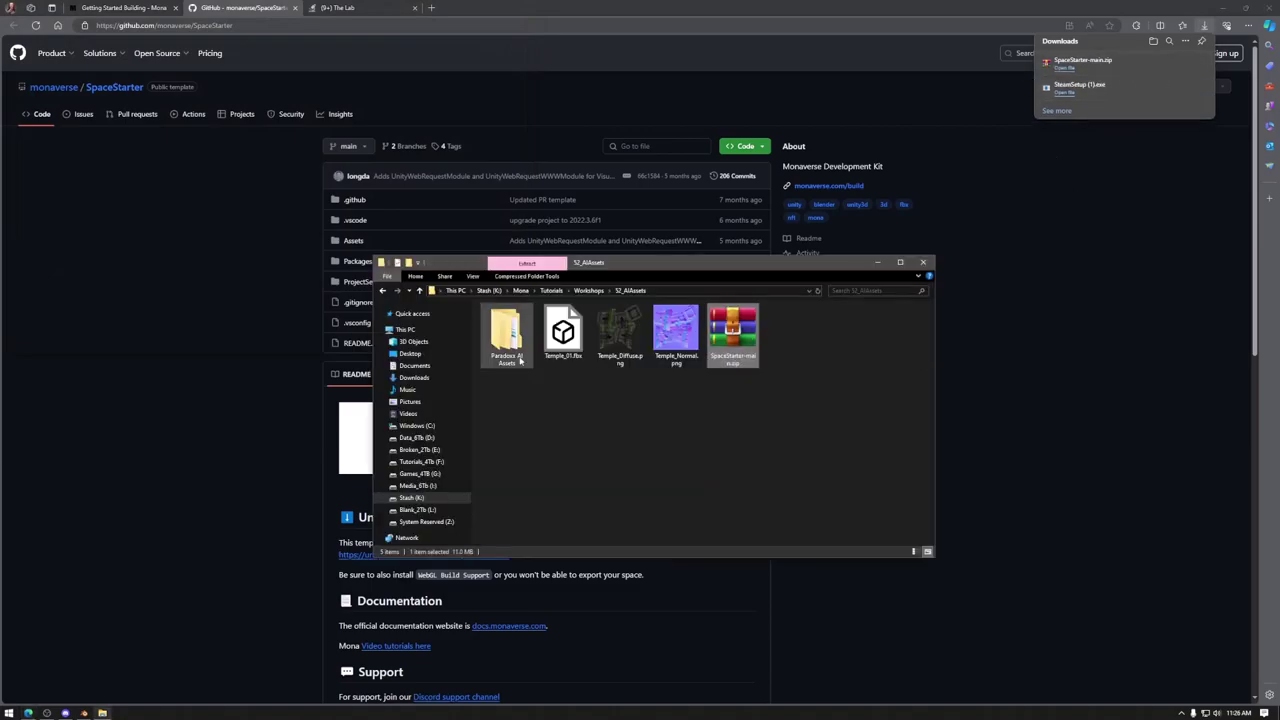
pyautogui.rightClick(733, 329)
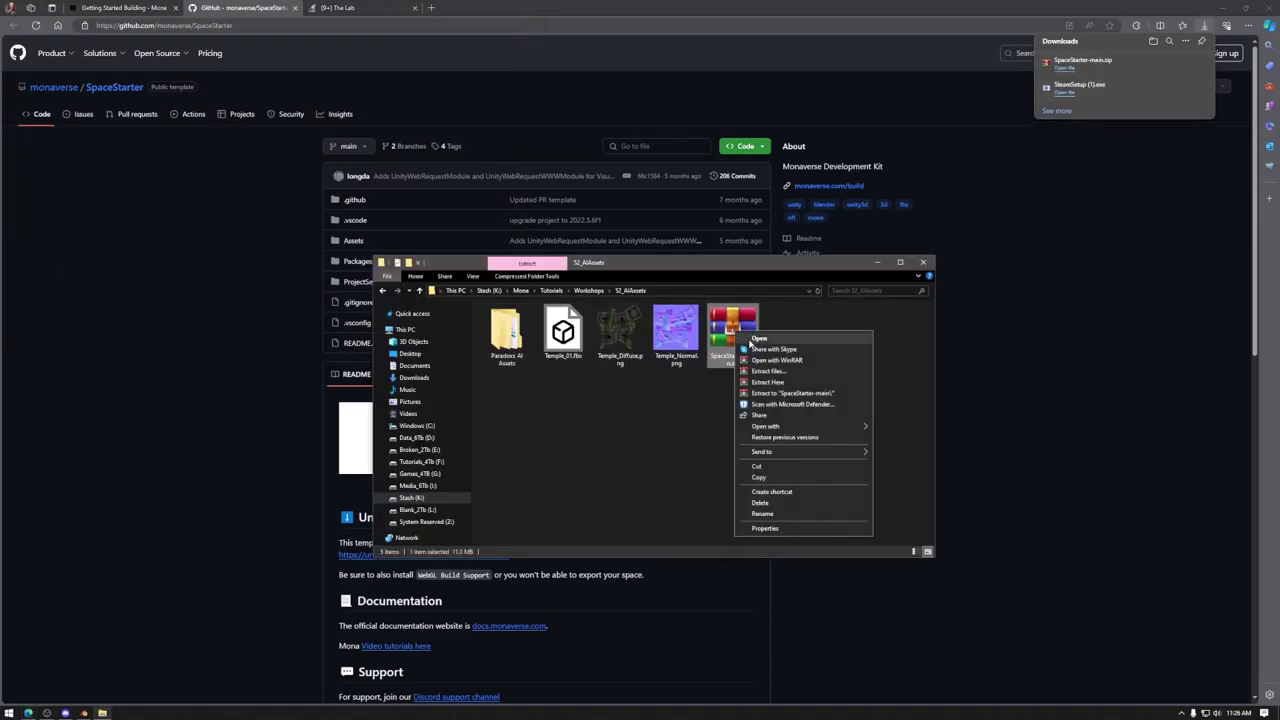
pyautogui.click(770, 387)
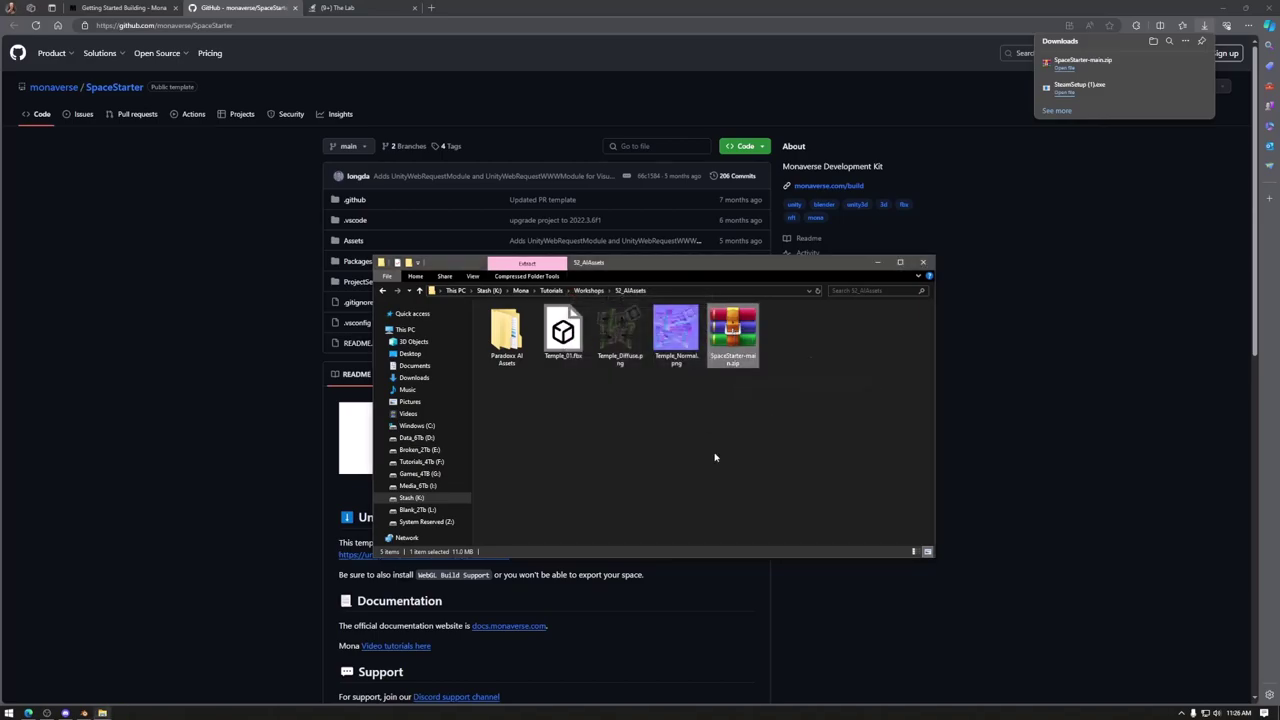
pyautogui.click(922, 262)
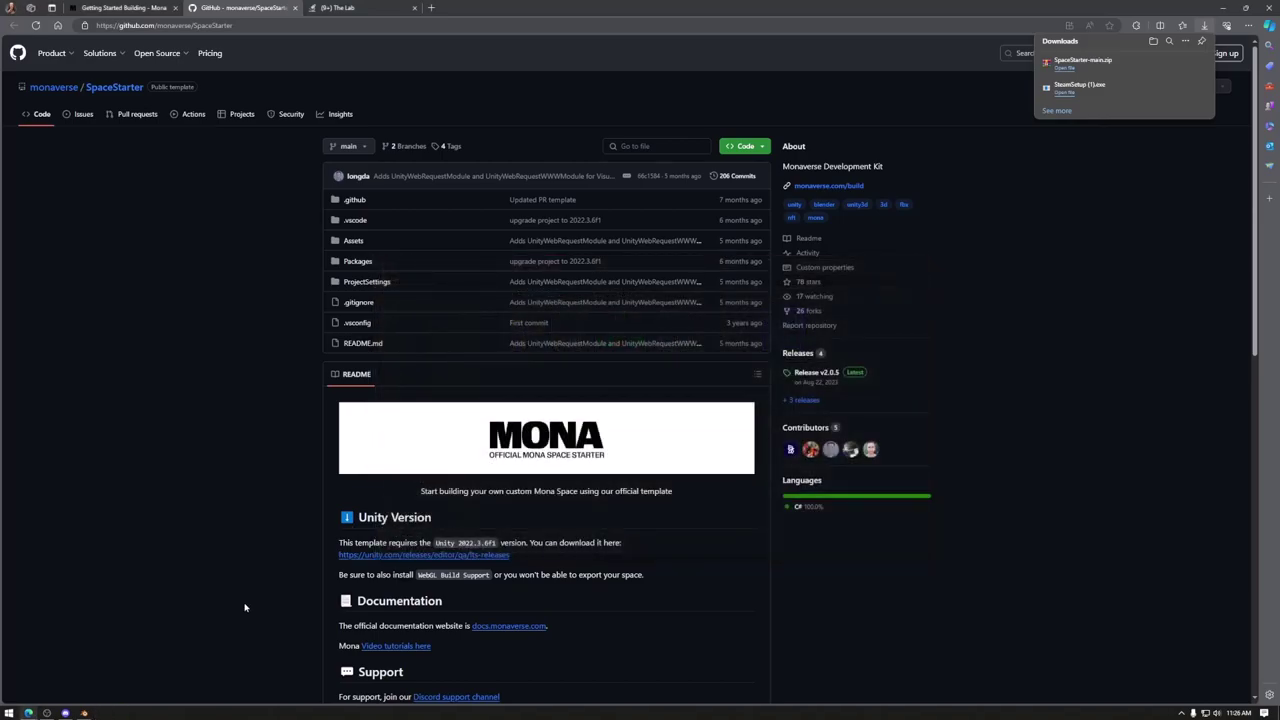
# Step: Launch Unity Hub and close the GitHub and The Lab browser tabs
pyautogui.click(8, 712)
pyautogui.click(199, 571)
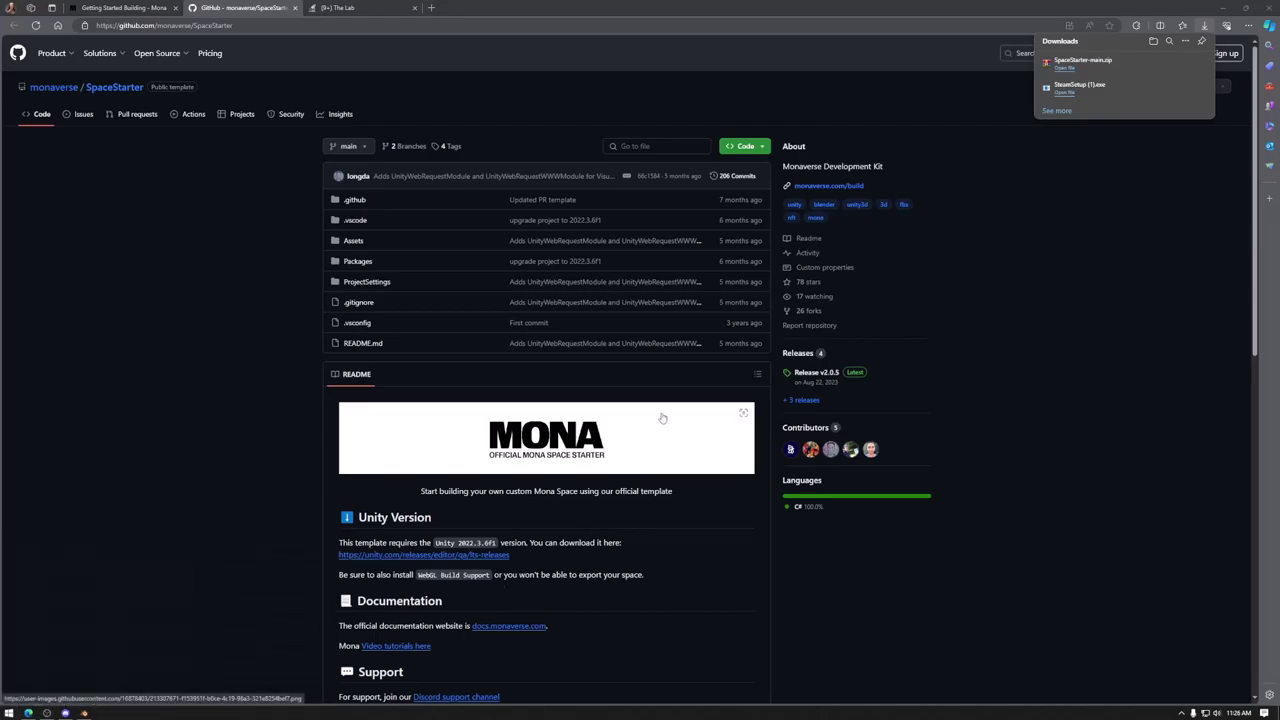
pyautogui.click(295, 8)
pyautogui.click(295, 8)
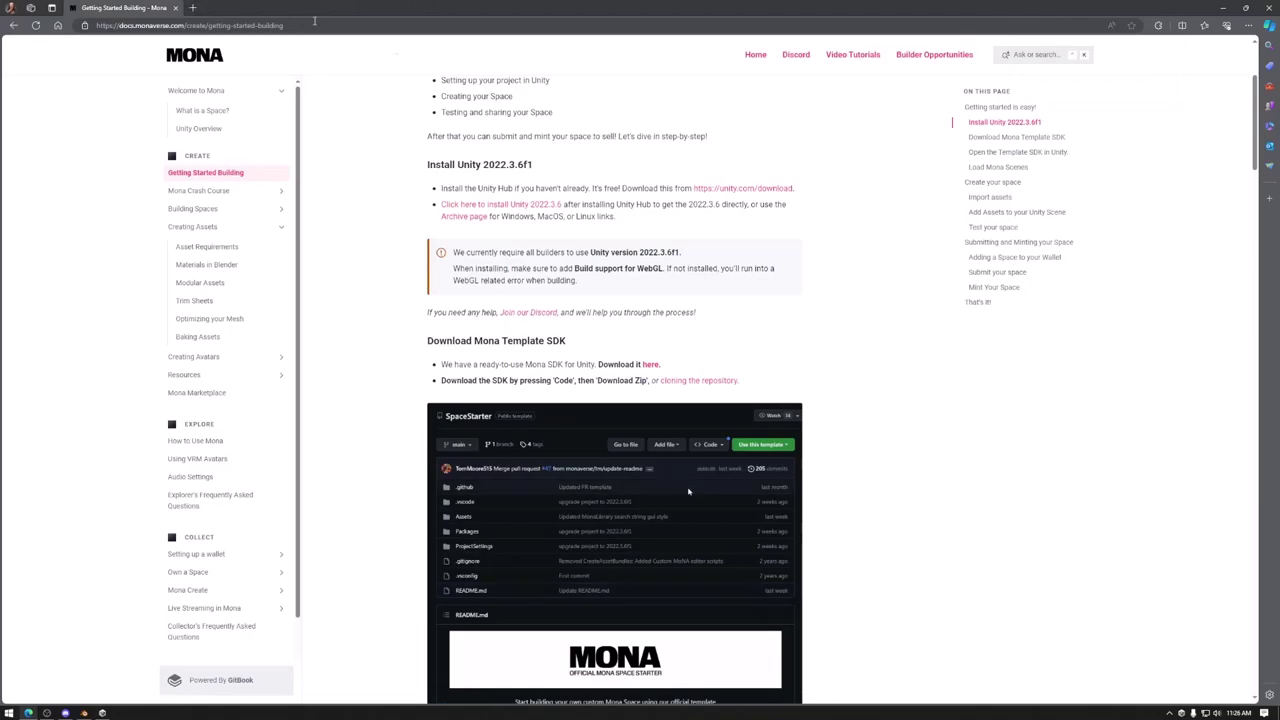
# Step: Switch to Unity Hub and add the SpaceStarter-main project from the K: drive's Mona\Tutorials\Workshops\52_AIAssets folder to the project list
pyautogui.click(1220, 7)
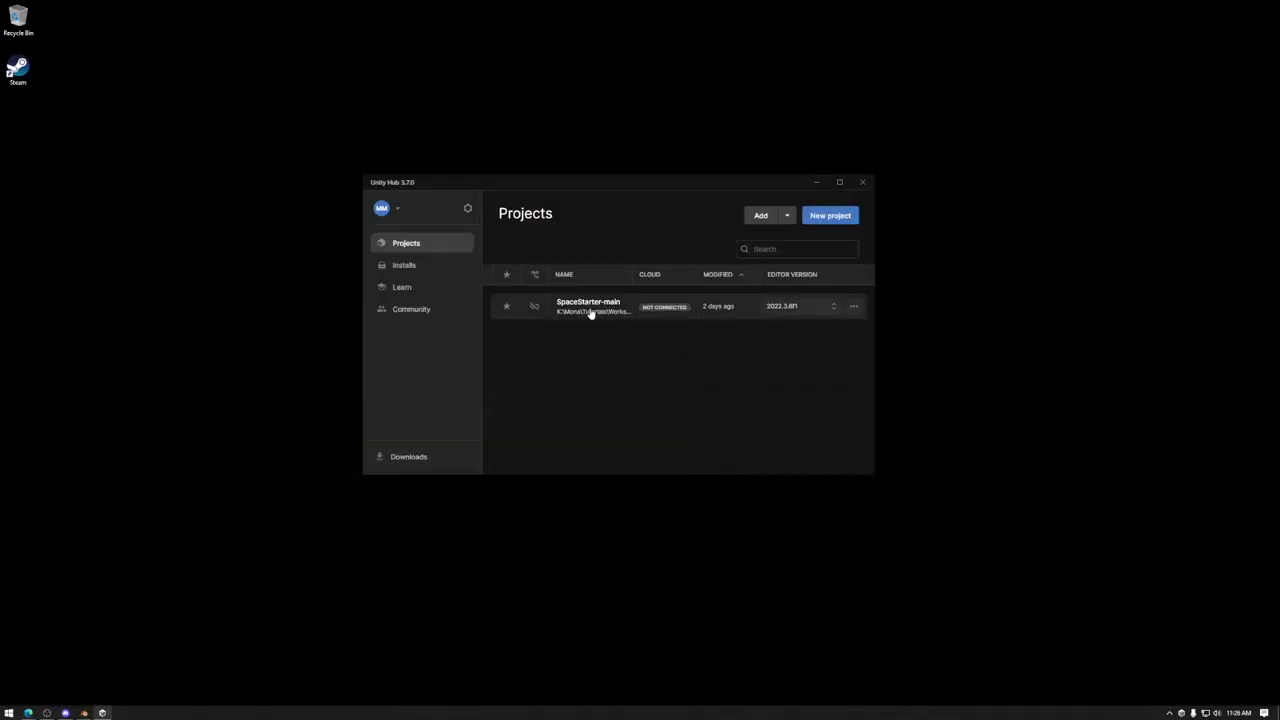
pyautogui.click(760, 215)
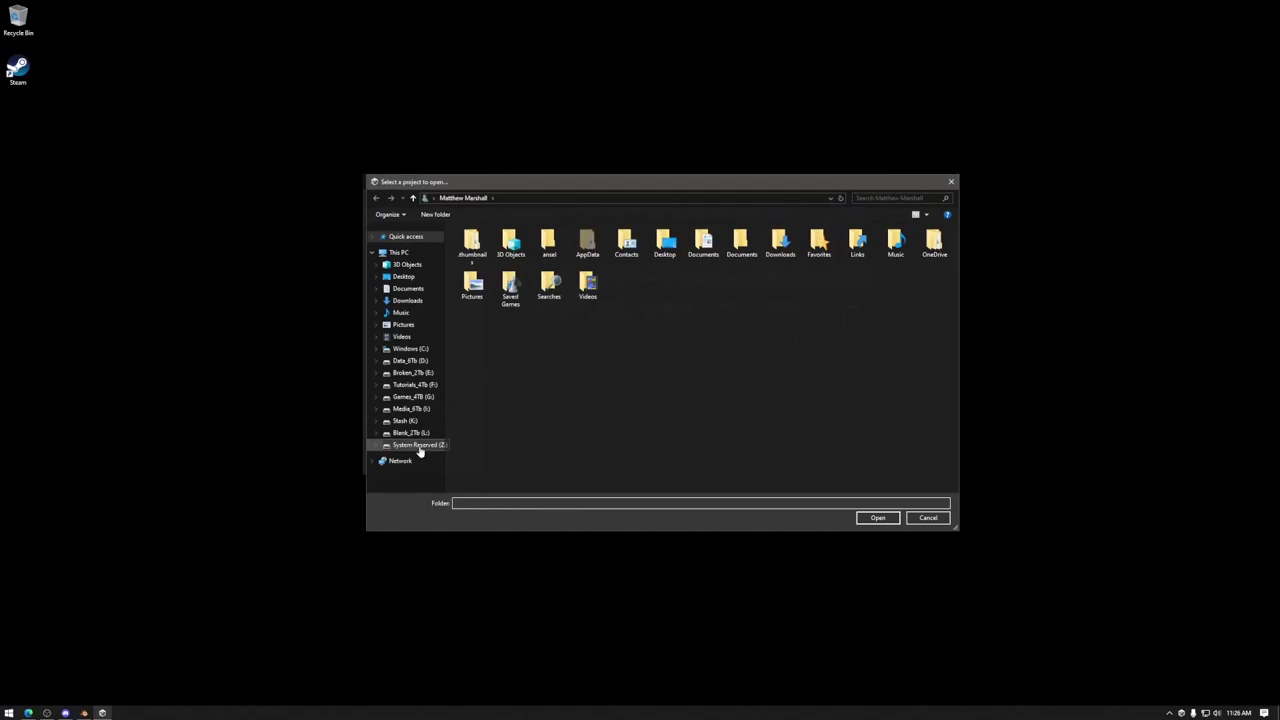
pyautogui.click(405, 421)
pyautogui.doubleClick(473, 285)
pyautogui.click(476, 288)
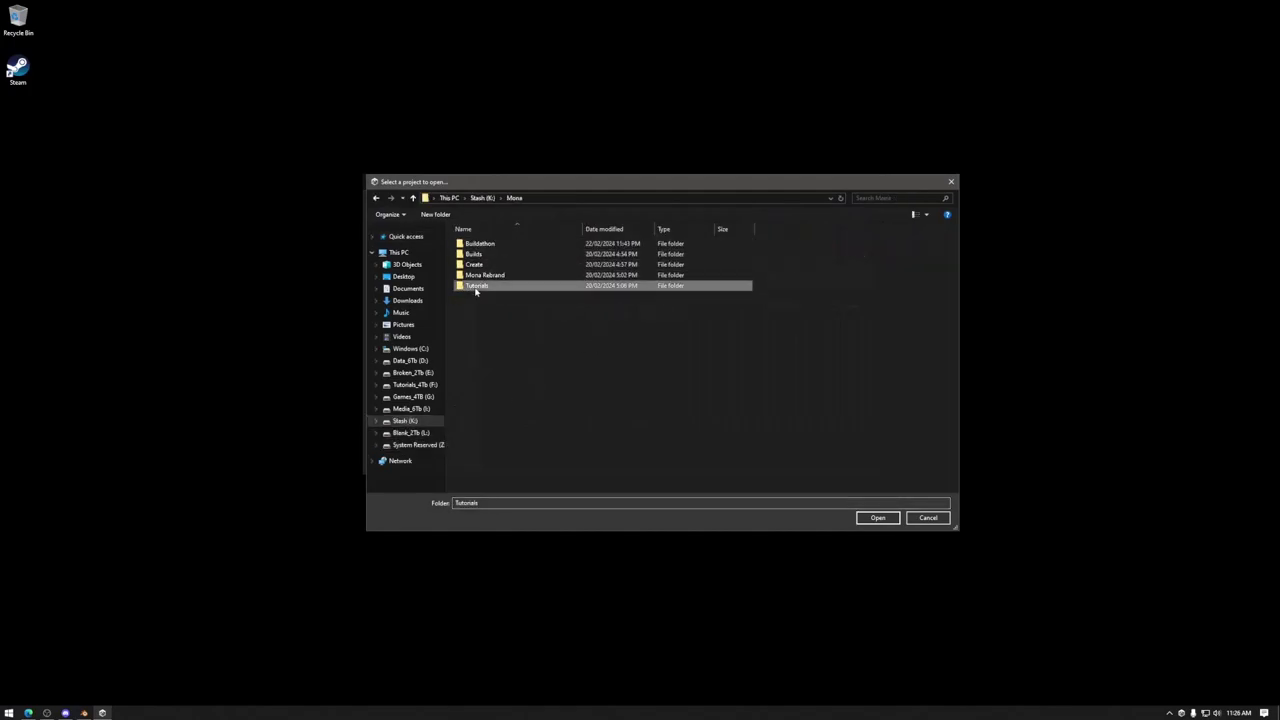
pyautogui.doubleClick(481, 286)
pyautogui.doubleClick(490, 254)
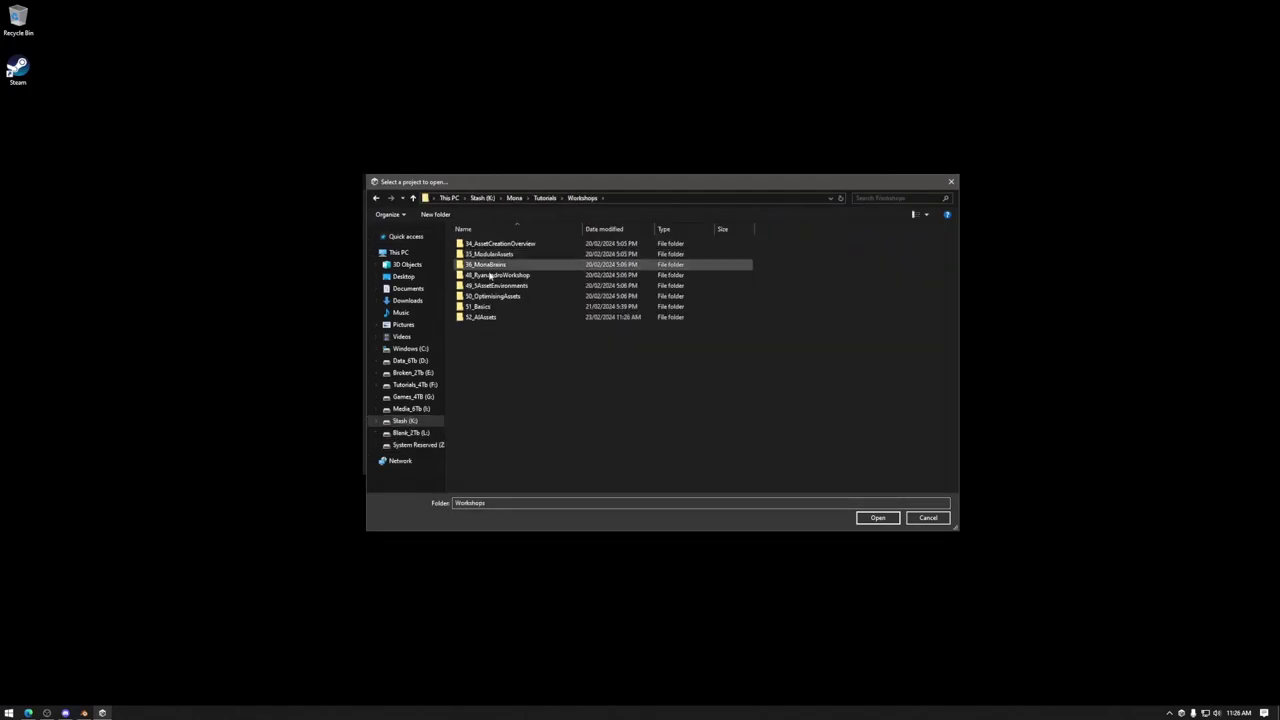
pyautogui.doubleClick(489, 318)
pyautogui.doubleClick(535, 255)
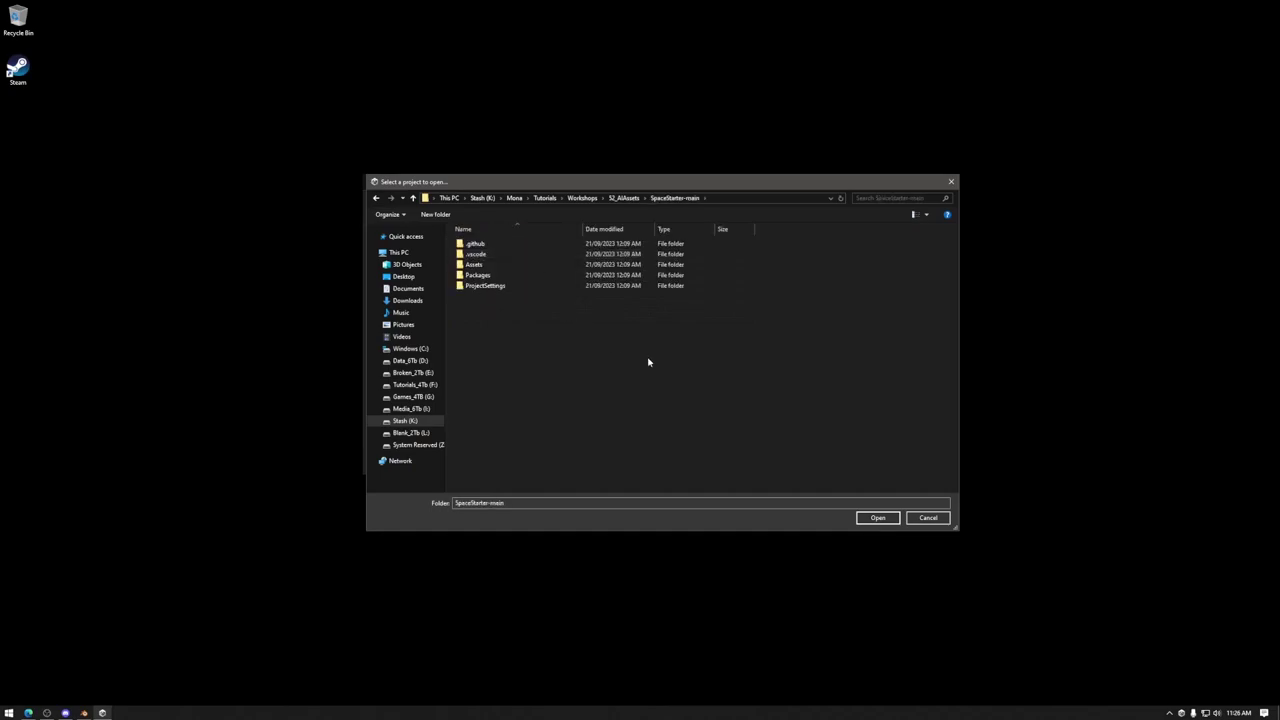
pyautogui.click(877, 517)
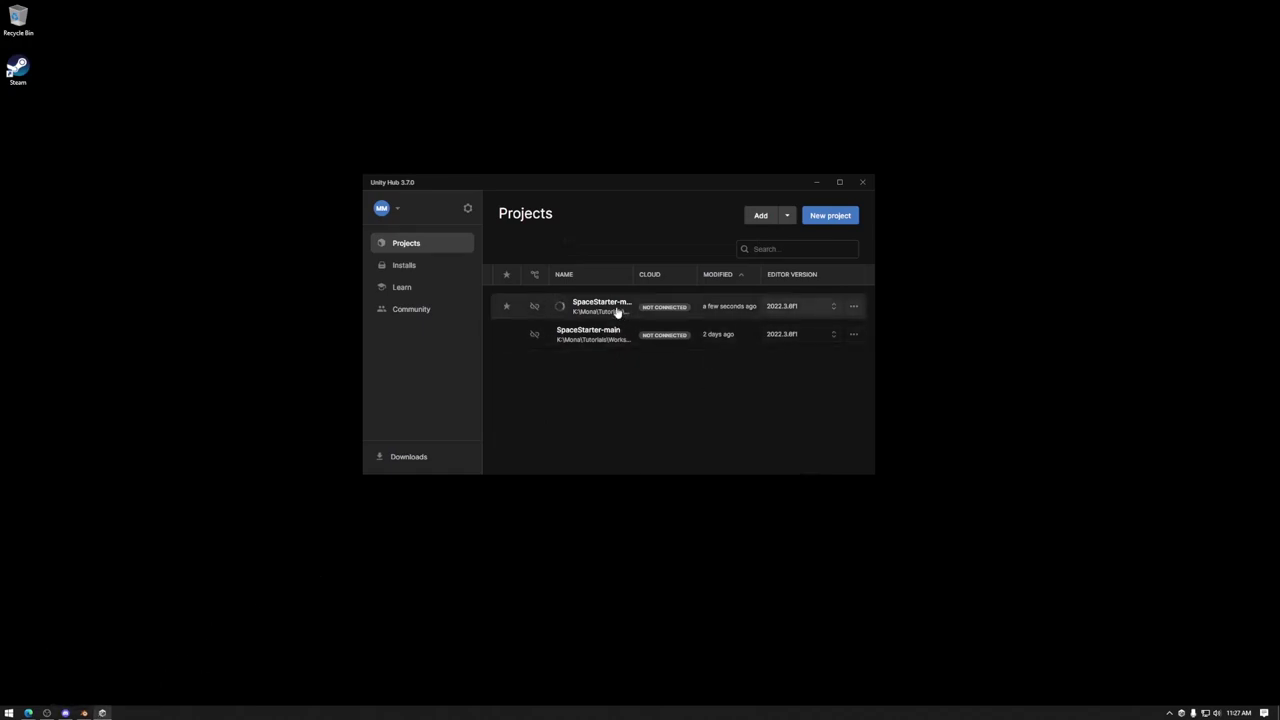
# Step: Try to launch the Unity 2022.3.6f1 editor directly from the installed programs and dismiss the error dialogs
pyautogui.click(8, 712)
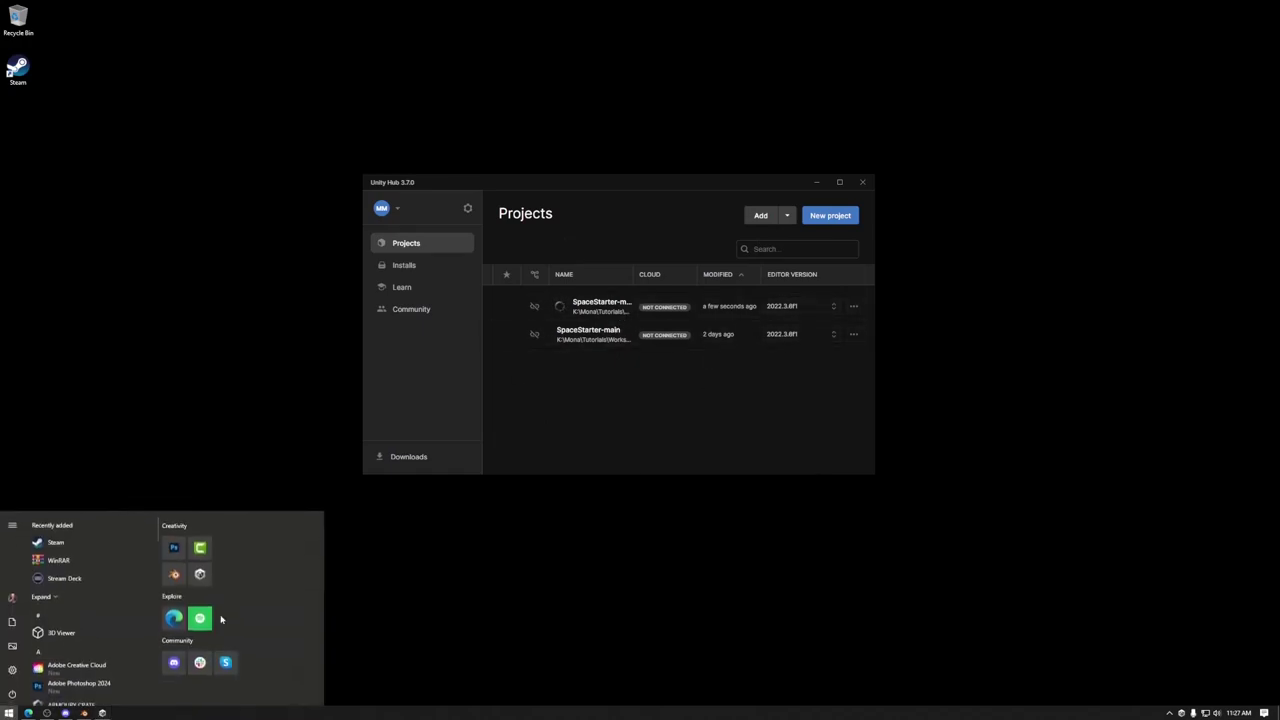
pyautogui.scroll(-5, 101, 604)
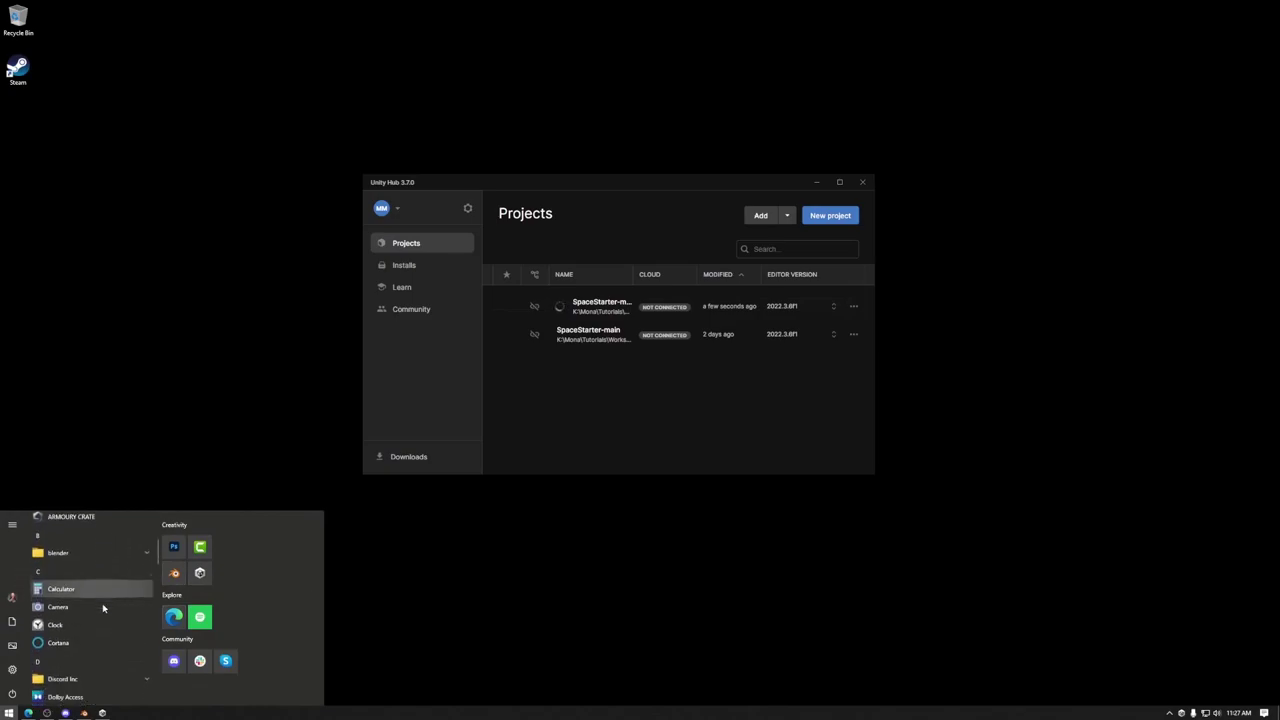
pyautogui.scroll(-10, 101, 604)
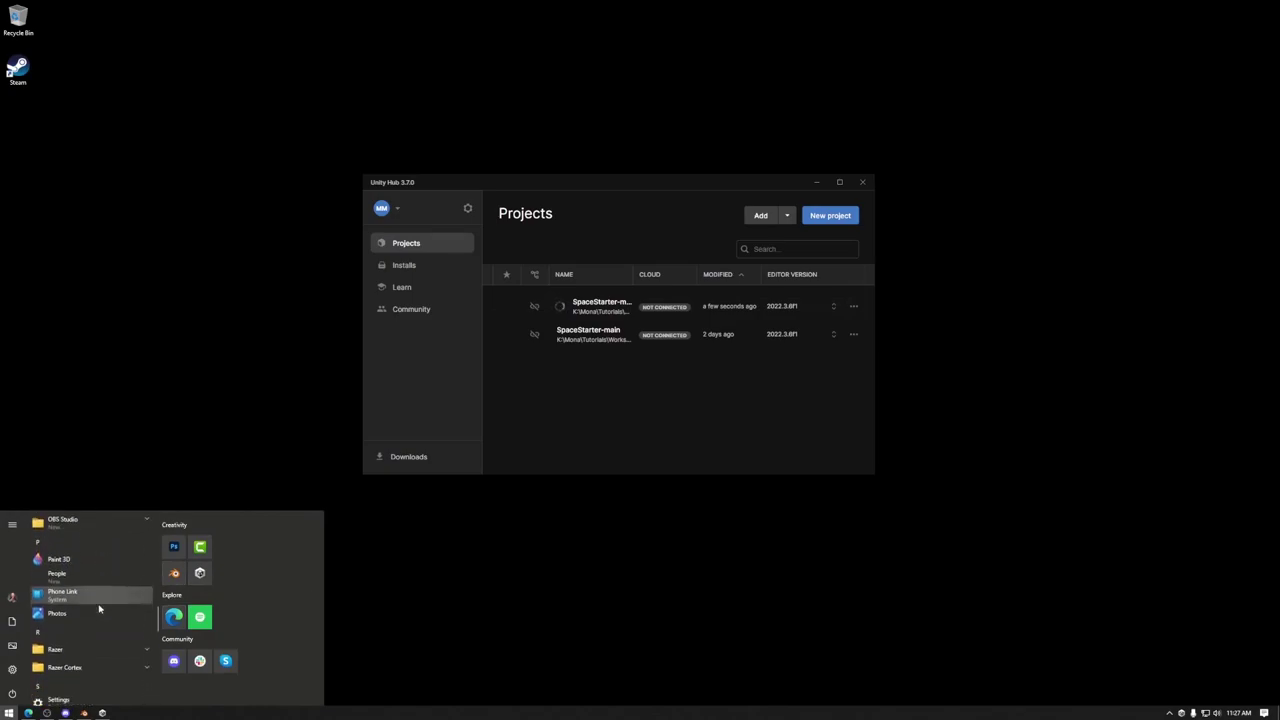
pyautogui.scroll(-3, 99, 611)
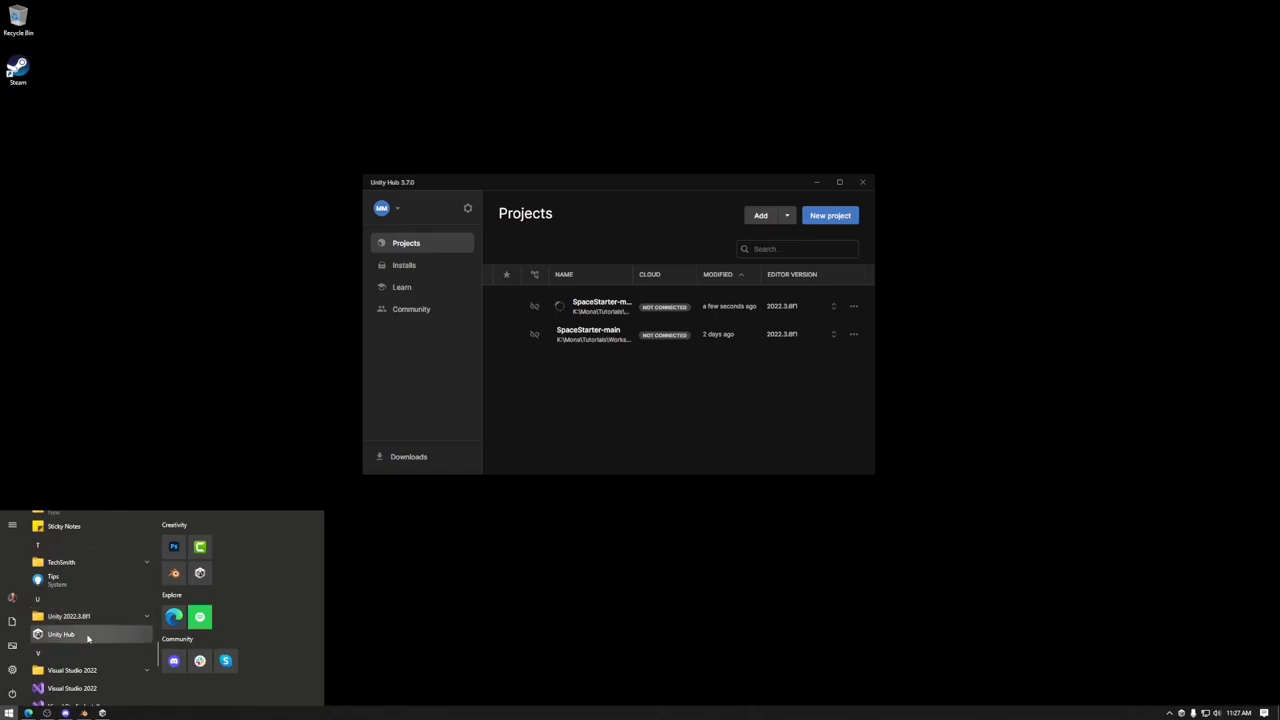
pyautogui.click(86, 616)
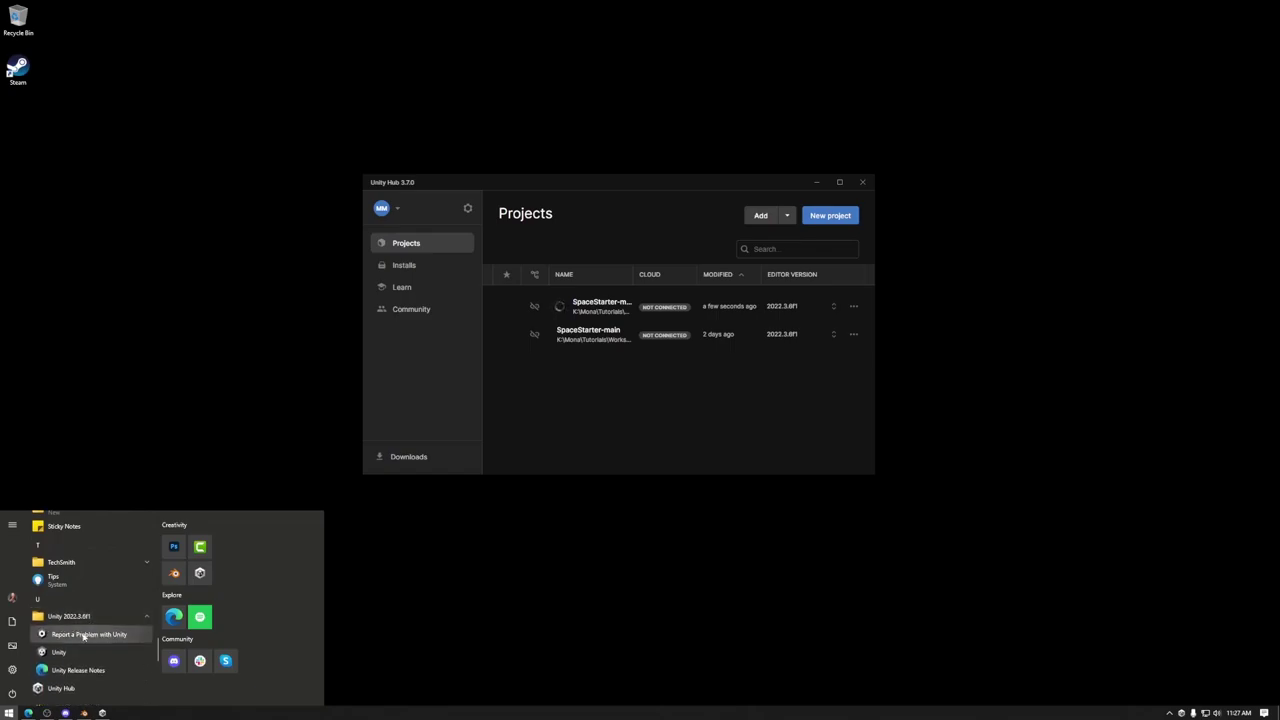
pyautogui.click(74, 654)
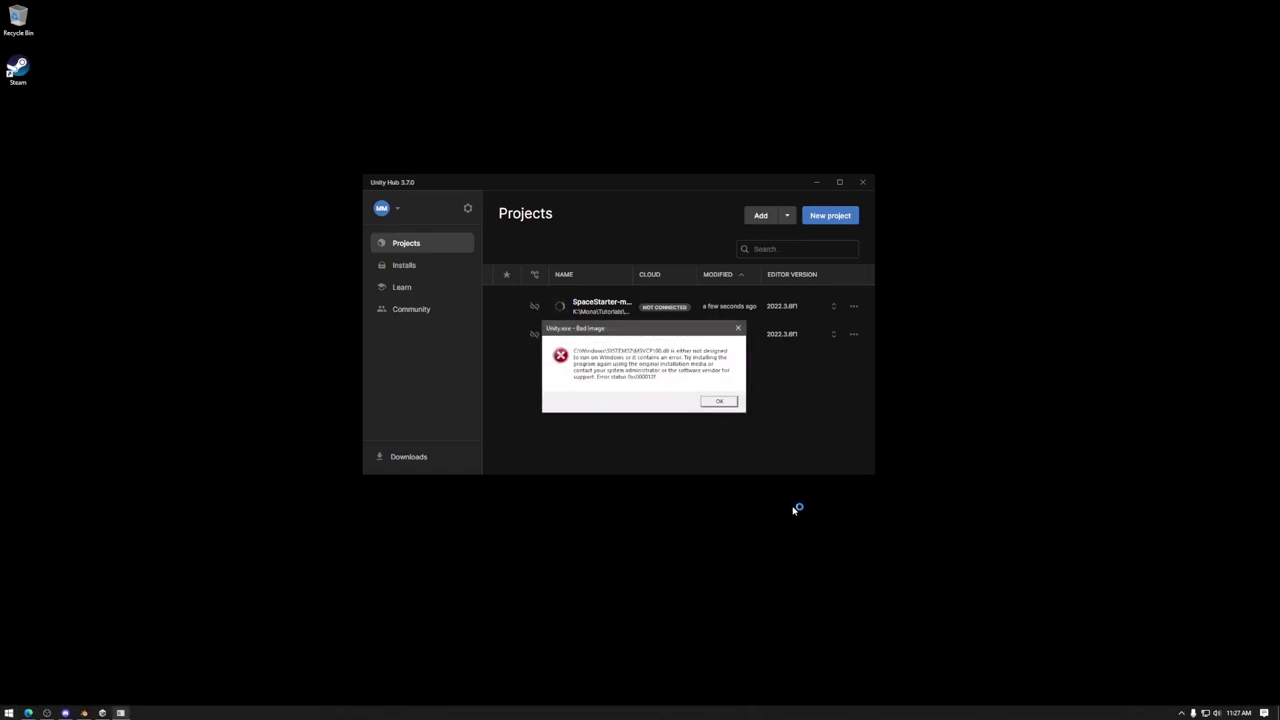
pyautogui.click(719, 402)
pyautogui.click(719, 402)
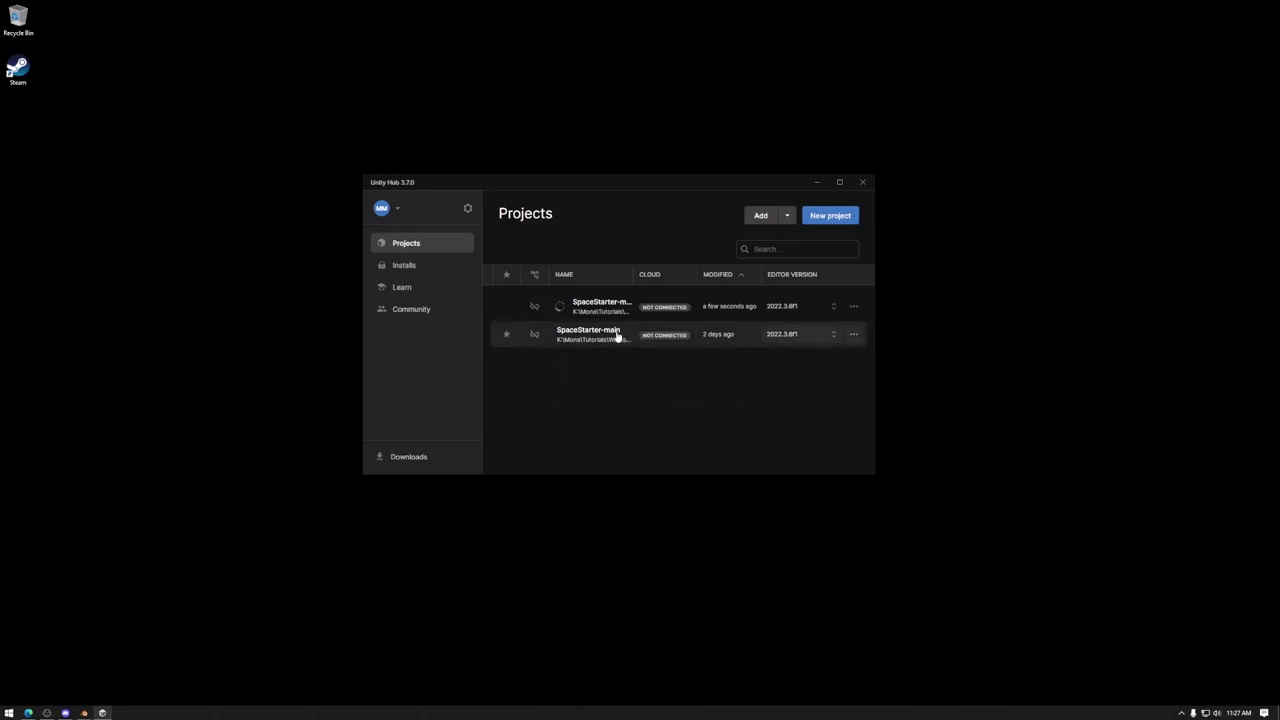
# Step: Remove both SpaceStarter-main projects from the Unity Hub project list
pyautogui.click(856, 310)
pyautogui.click(786, 390)
pyautogui.click(703, 371)
pyautogui.click(856, 306)
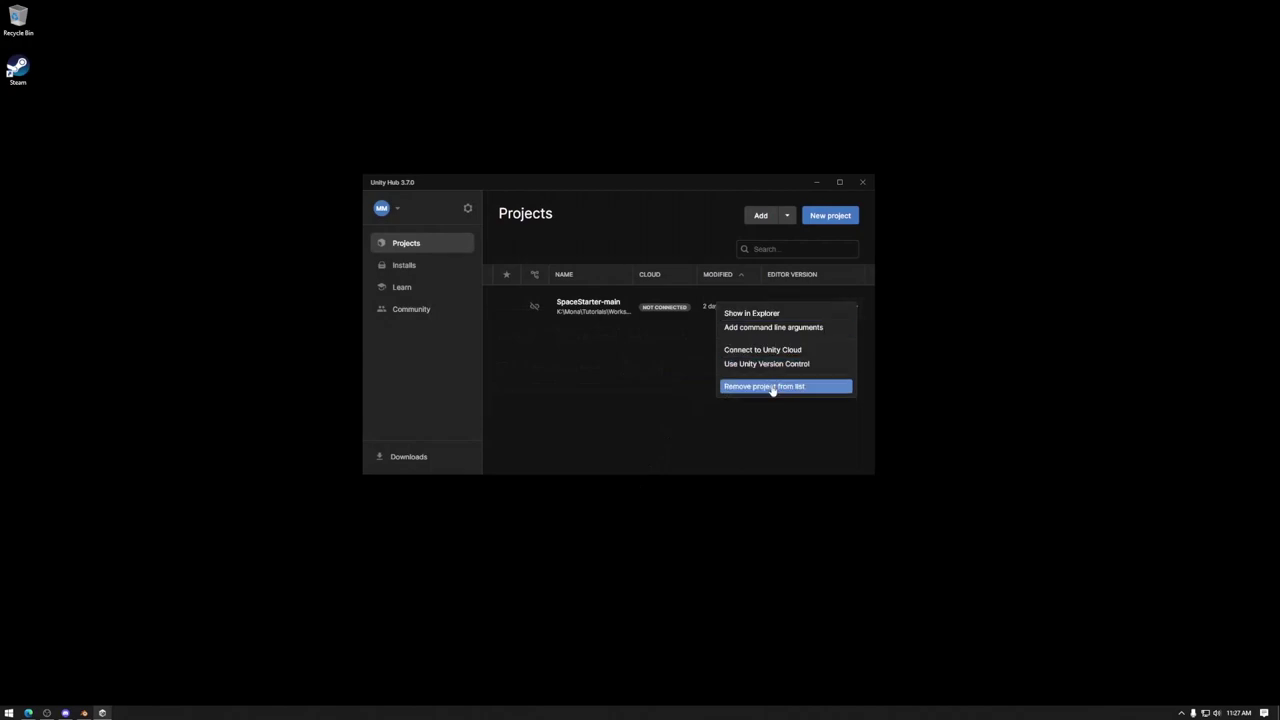
pyautogui.click(772, 388)
pyautogui.click(703, 371)
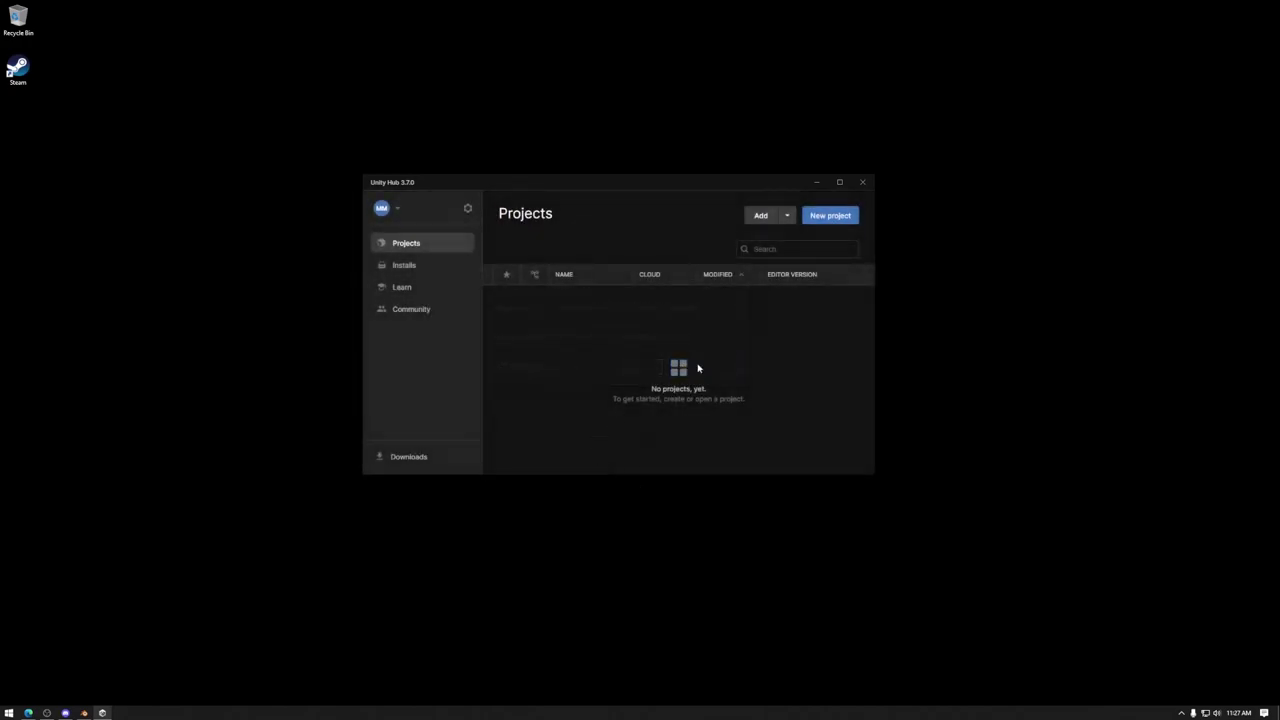
# Step: Show the 2022.3.6f1 editor install in its folder, try to run Unity.exe, and close the folder and Unity Hub
pyautogui.click(420, 266)
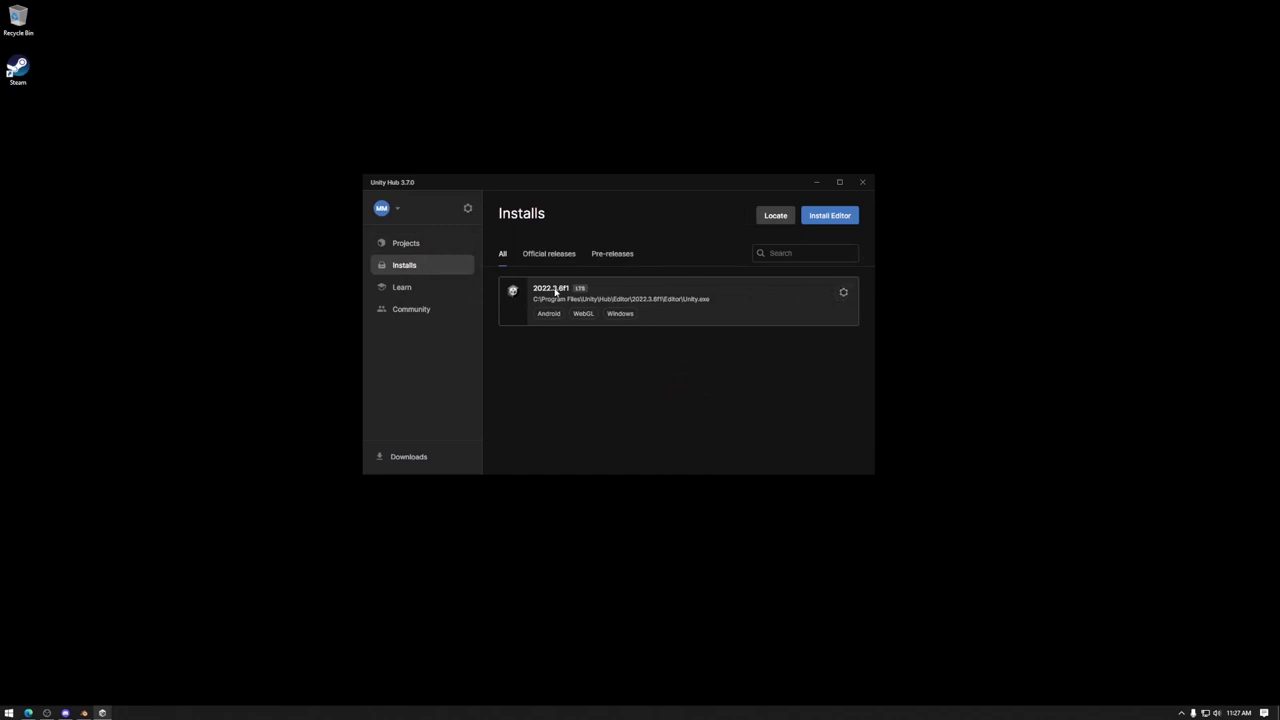
pyautogui.click(843, 292)
pyautogui.click(764, 316)
pyautogui.doubleClick(800, 523)
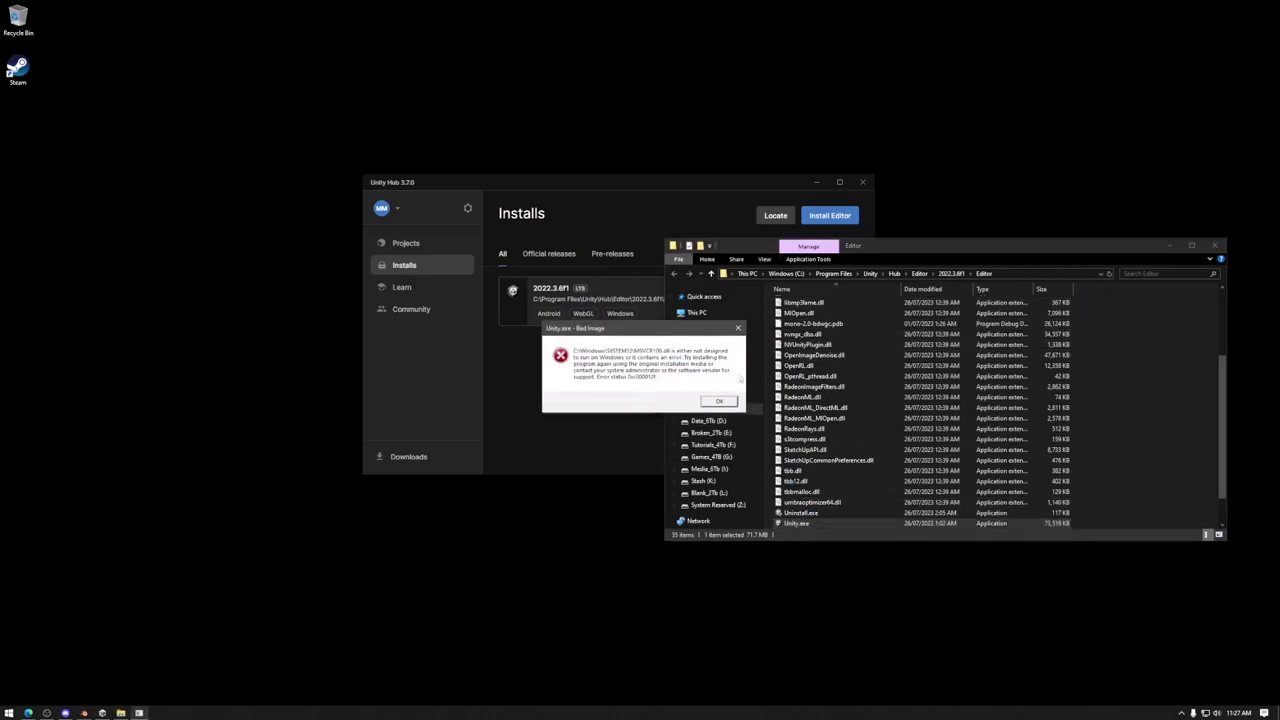
pyautogui.click(719, 401)
pyautogui.click(1215, 245)
pyautogui.click(862, 182)
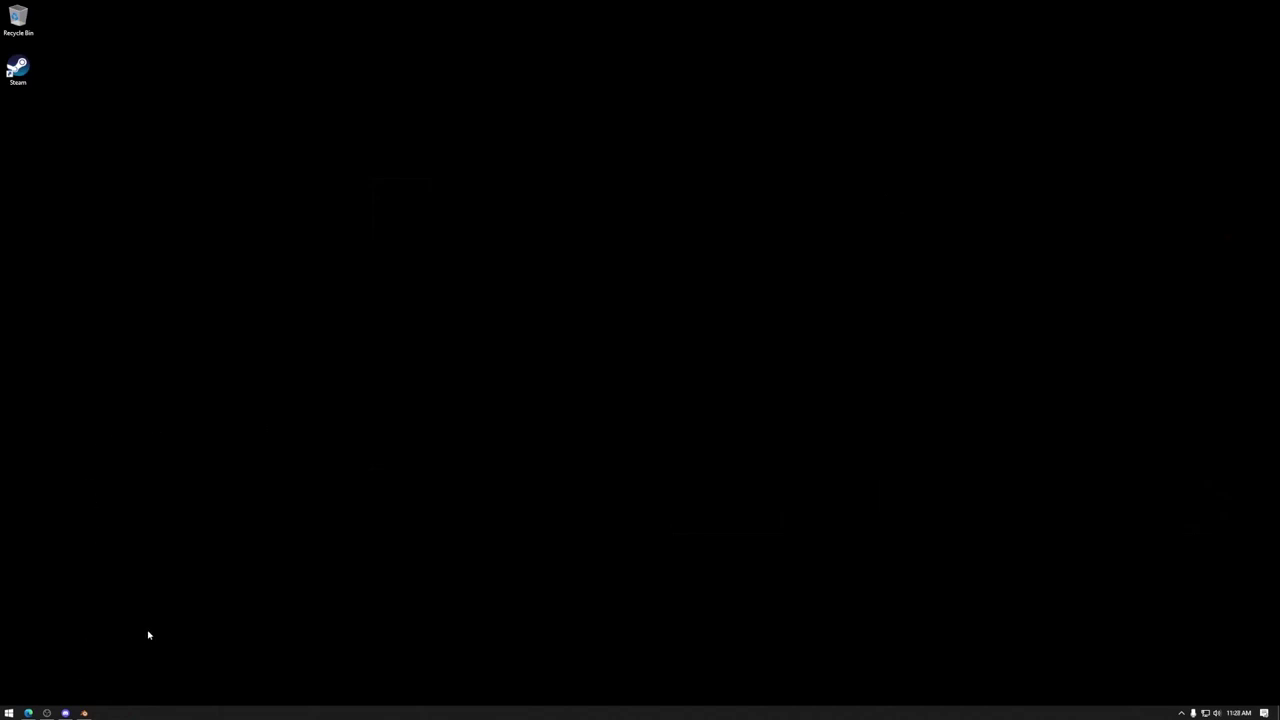
# Step: Switch to Blender and move the Untitled image texture node farther from the Principled BSDF node in the Temple material
pyautogui.click(84, 713)
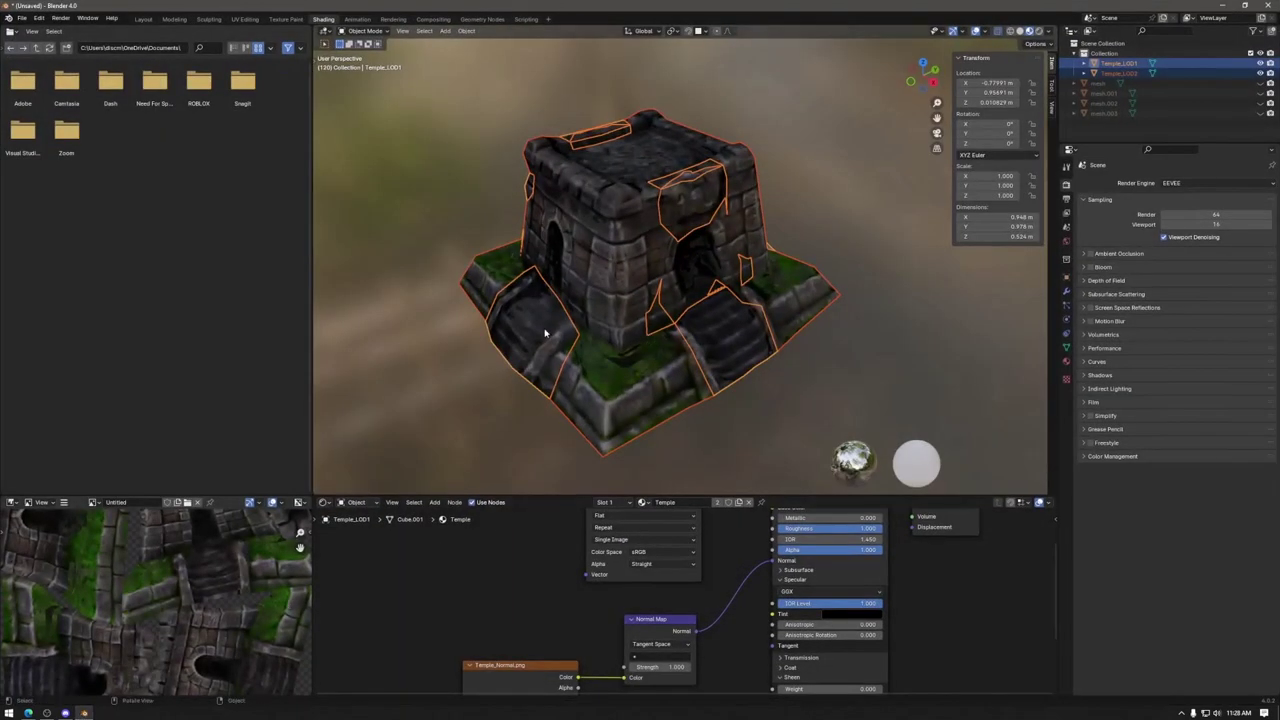
pyautogui.moveTo(600, 493); pyautogui.dragTo(630, 322)
pyautogui.scroll(-1, 640, 470)
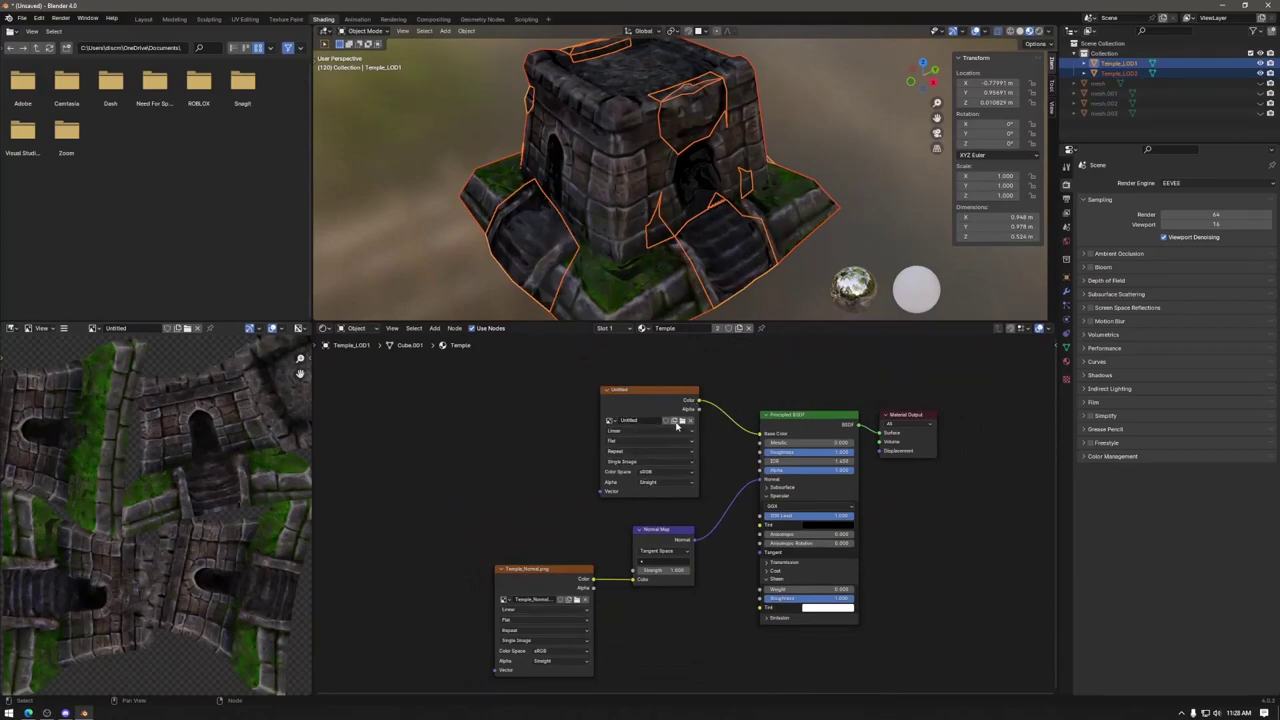
pyautogui.moveTo(671, 384); pyautogui.dragTo(614, 392)
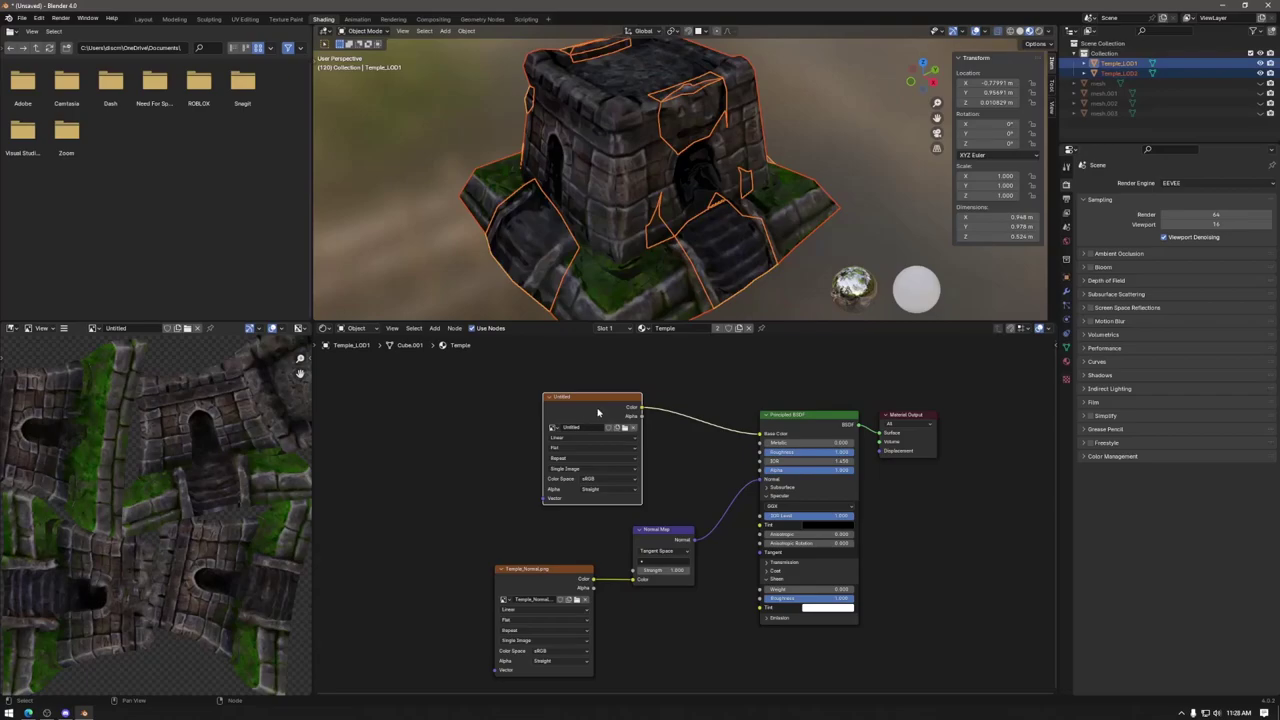
pyautogui.moveTo(698, 323); pyautogui.dragTo(702, 472)
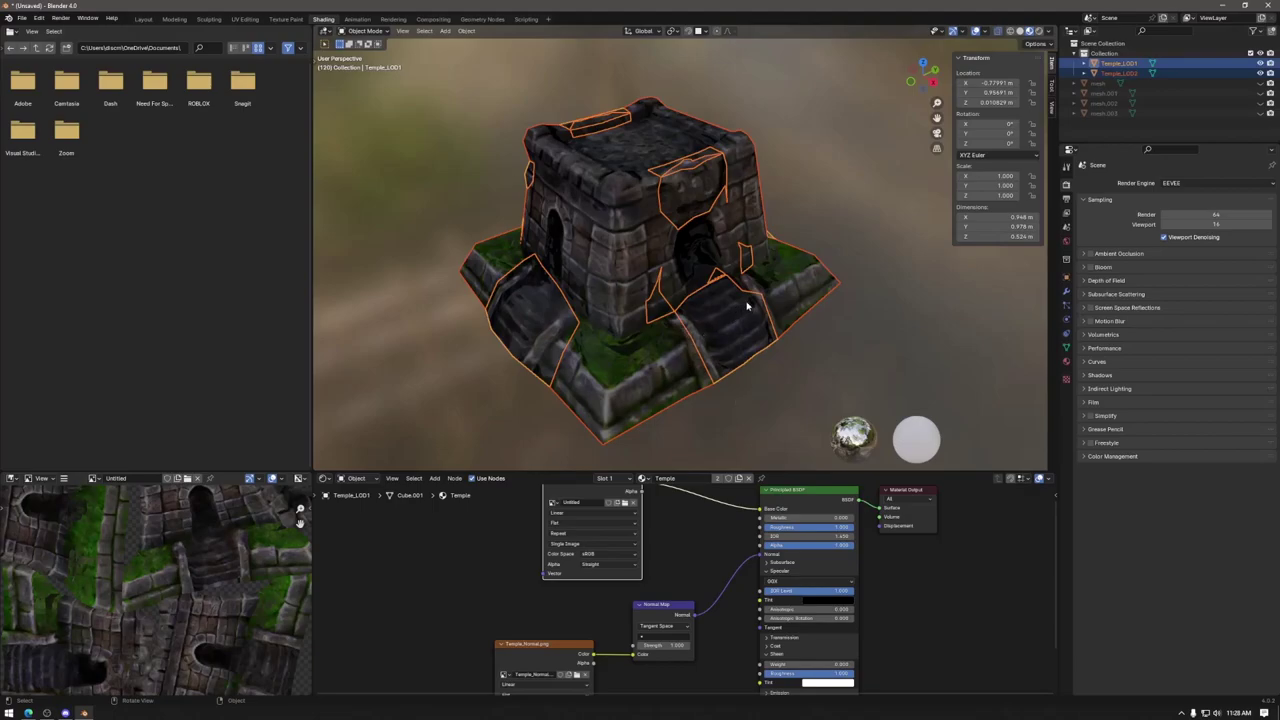
pyautogui.scroll(-4, 760, 300)
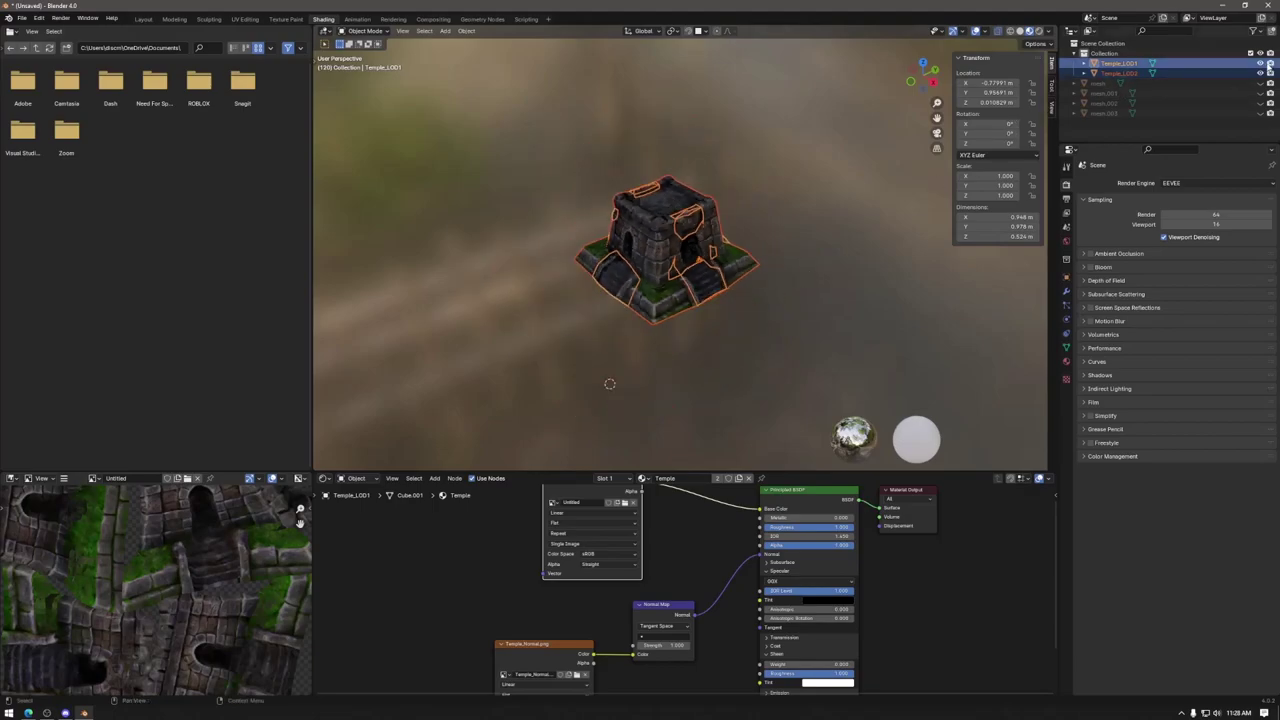
pyautogui.click(733, 268)
pyautogui.keyDown('shift'); pyautogui.click(733, 268); pyautogui.keyUp('shift')
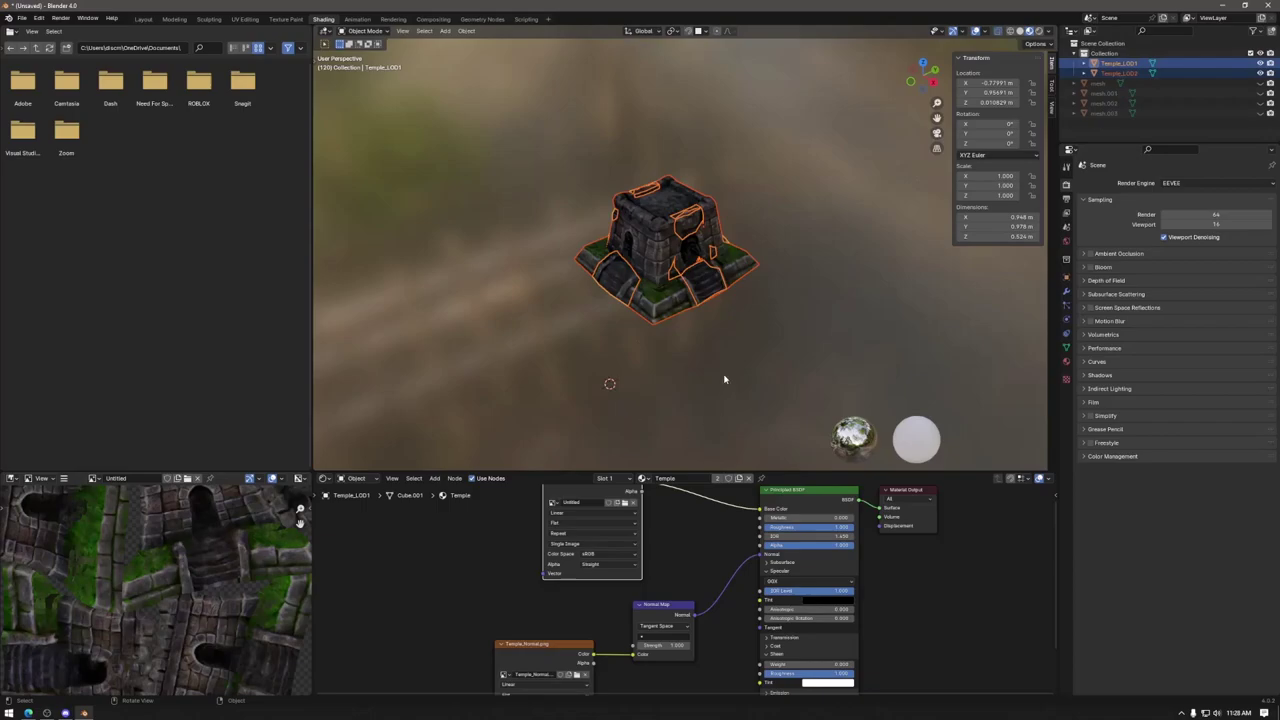
pyautogui.scroll(4, 729, 332)
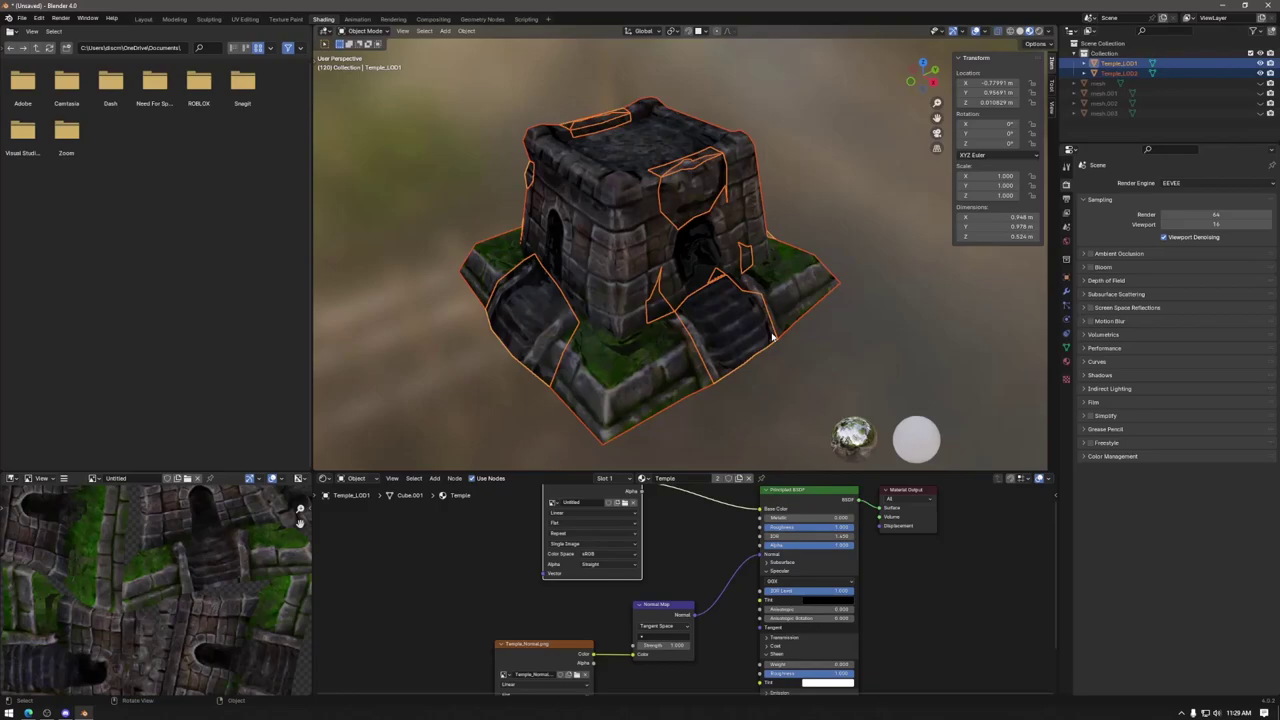
# Step: Duplicate Temple_LOD2 in place with Temple_LOD1 hidden, and rename the copy Temple_LOD3
pyautogui.click(1232, 72)
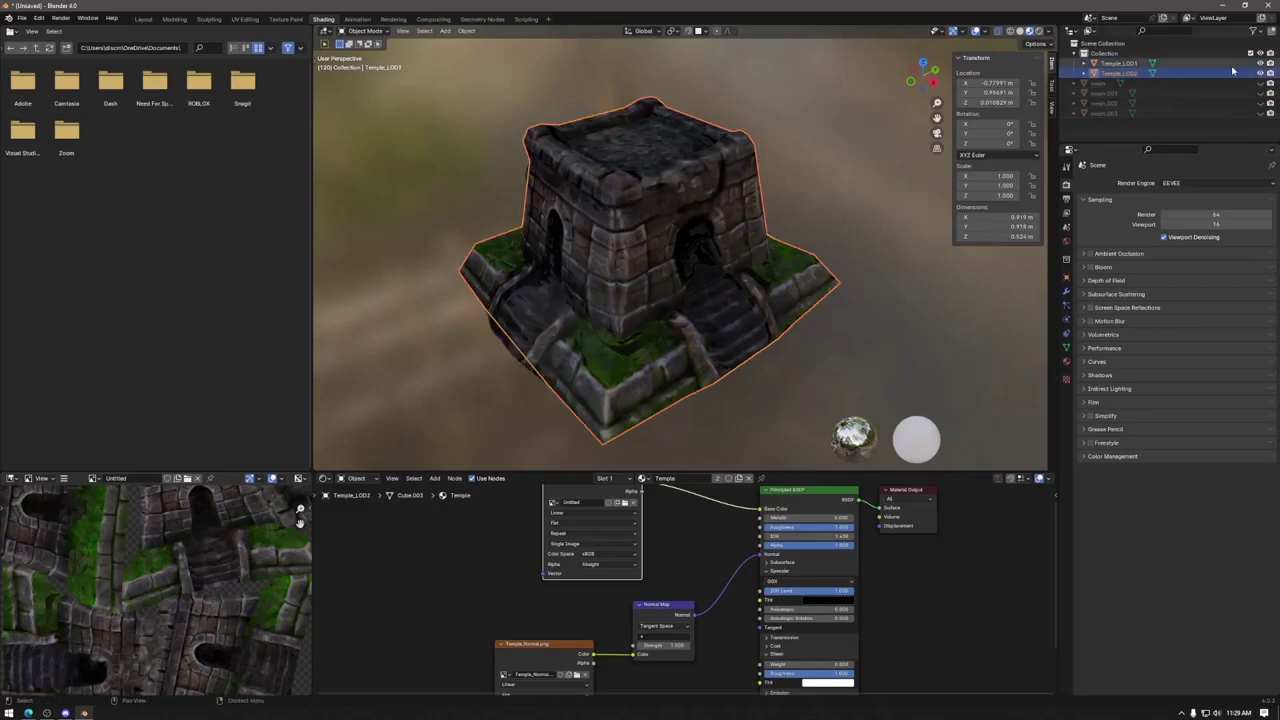
pyautogui.click(1260, 63)
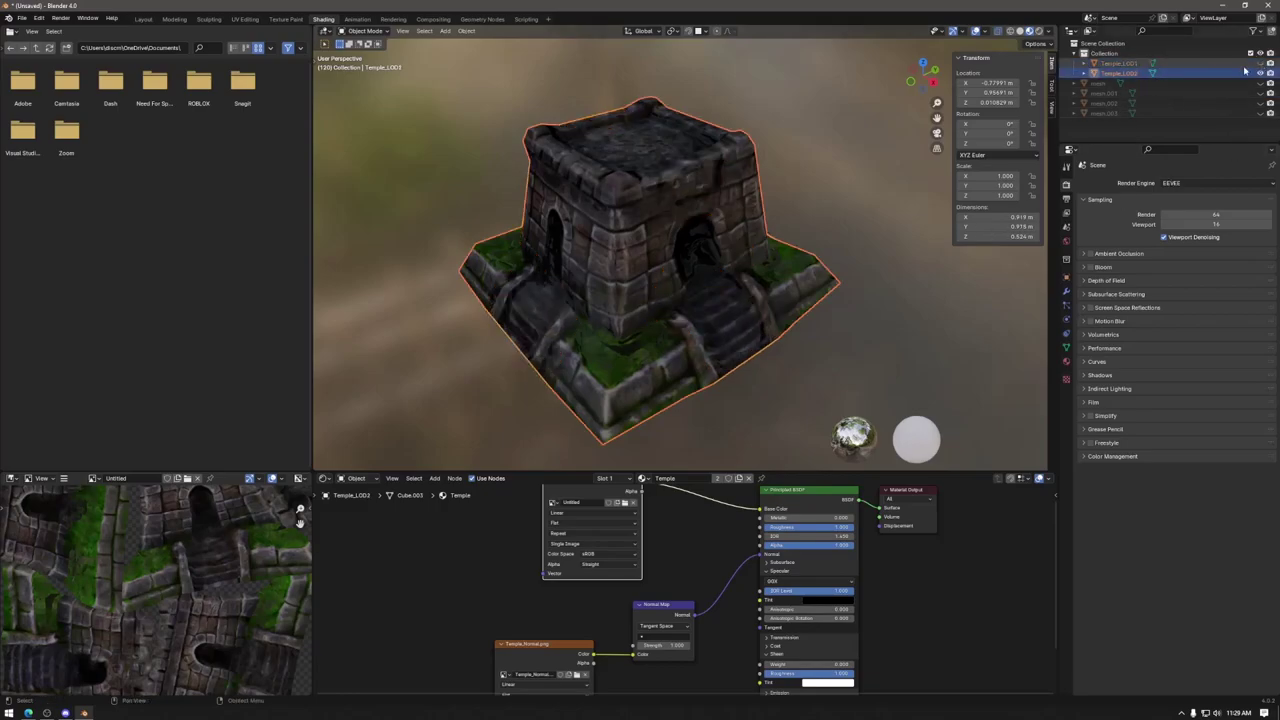
pyautogui.hotkey('shift', 'd')
pyautogui.press('Escape')
pyautogui.doubleClick(1130, 83)
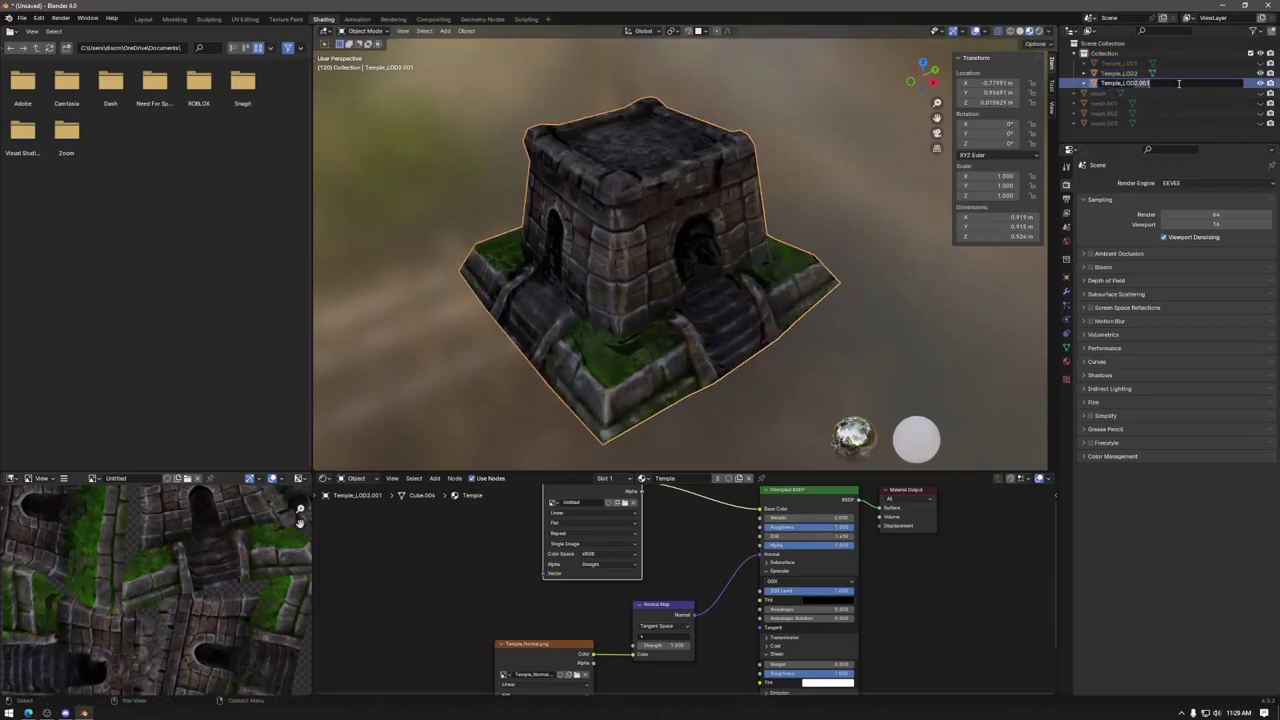
pyautogui.write('Temple_LOD3')
pyautogui.press('Return')
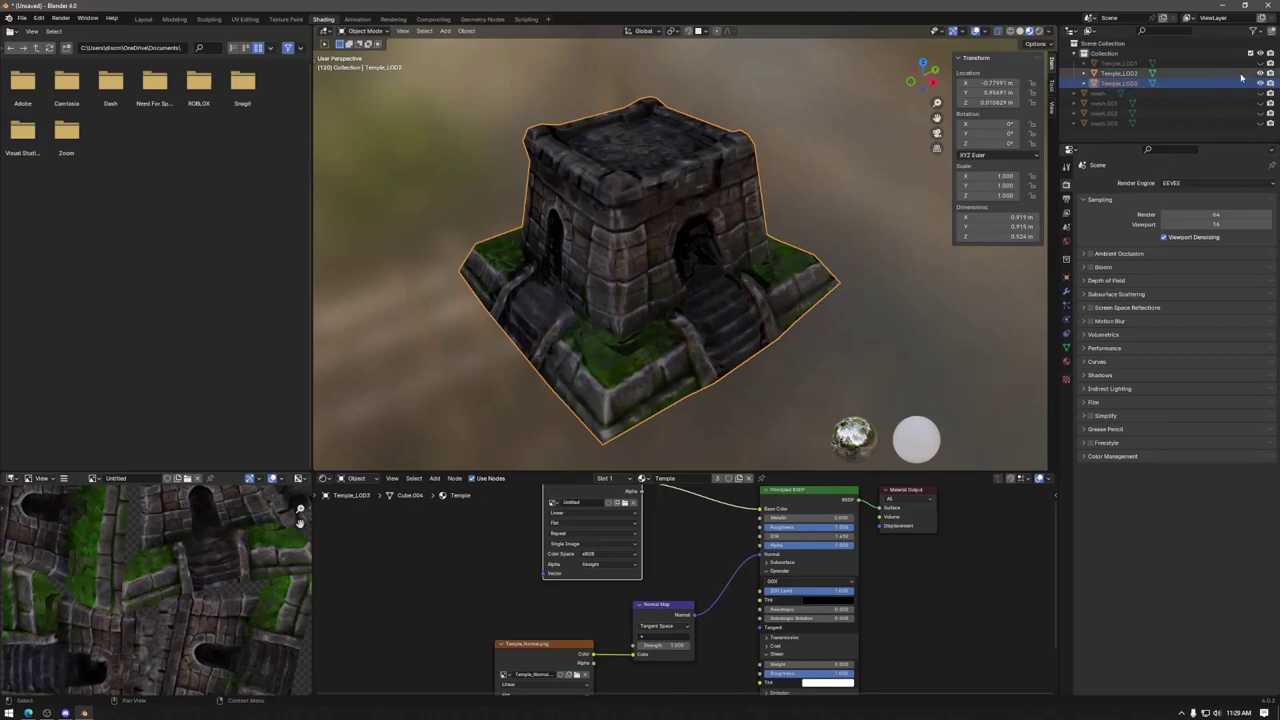
# Step: Enter Edit Mode on Temple_LOD3 and select the edge loops beside the wall corners and beneath the roof parapet
pyautogui.press('Tab')
pyautogui.moveTo(698, 228); pyautogui.dragTo(710, 247, button='middle')
pyautogui.hotkey('ctrl', 'r')
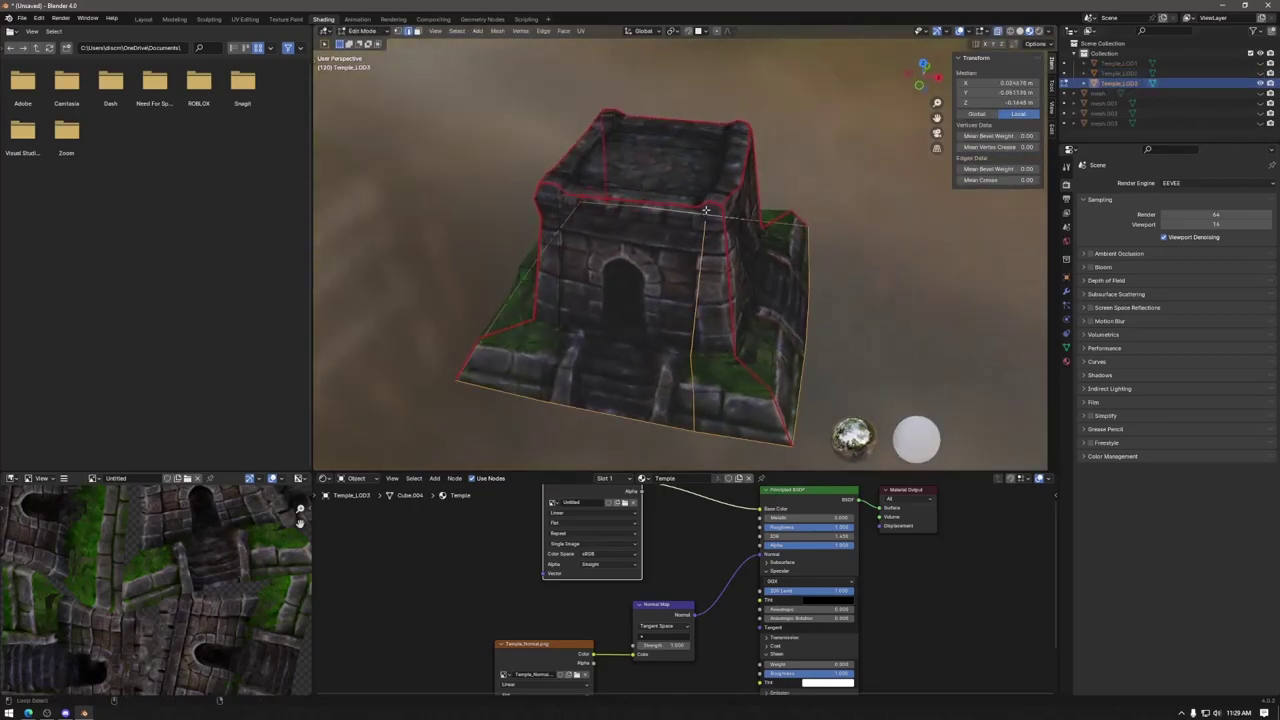
pyautogui.click(717, 215)
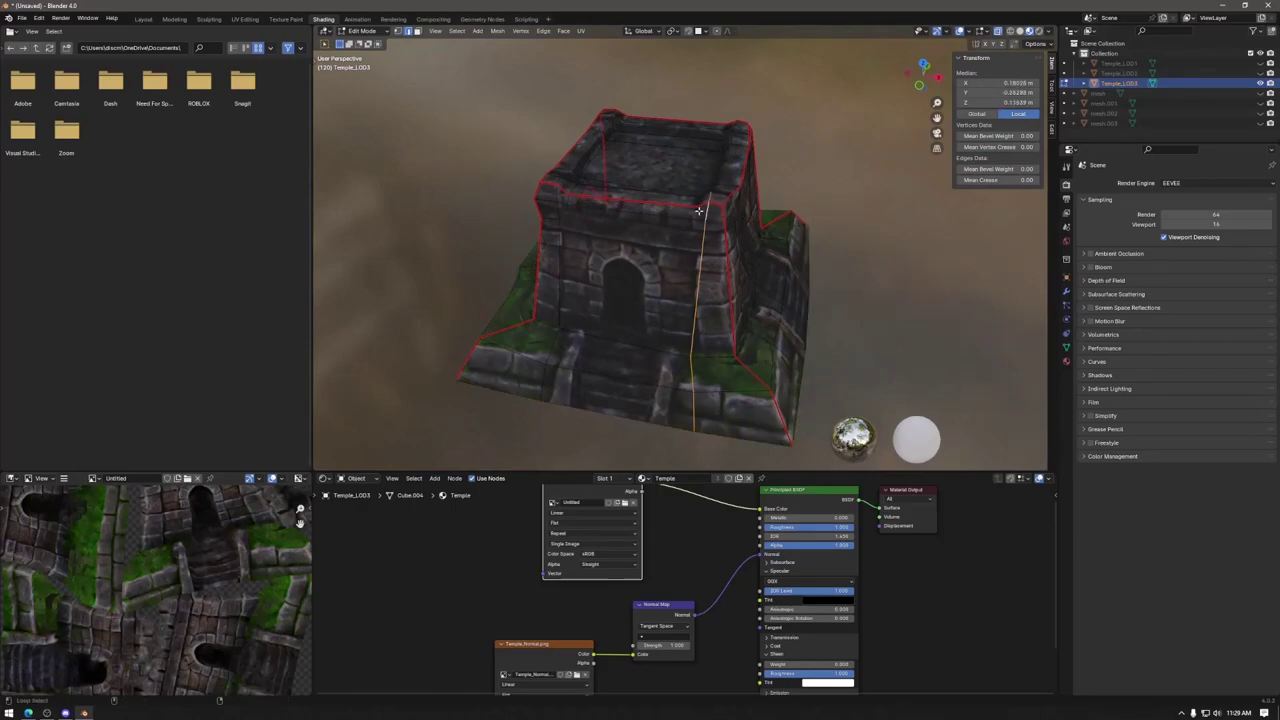
pyautogui.keyDown('alt'); pyautogui.keyDown('shift'); pyautogui.click(563, 205); pyautogui.keyUp('shift'); pyautogui.keyUp('alt')
pyautogui.keyDown('alt'); pyautogui.keyDown('shift'); pyautogui.click(557, 232); pyautogui.keyUp('shift'); pyautogui.keyUp('alt')
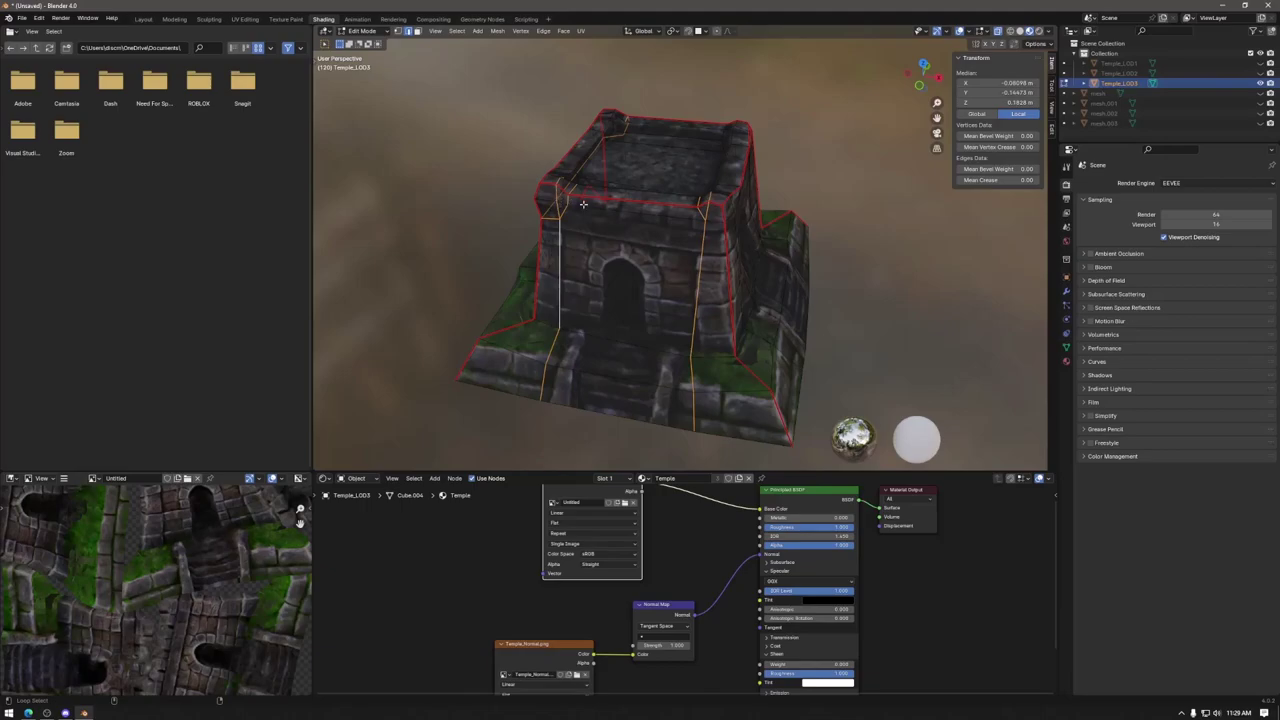
pyautogui.keyDown('alt'); pyautogui.keyDown('shift'); pyautogui.click(601, 211); pyautogui.keyUp('shift'); pyautogui.keyUp('alt')
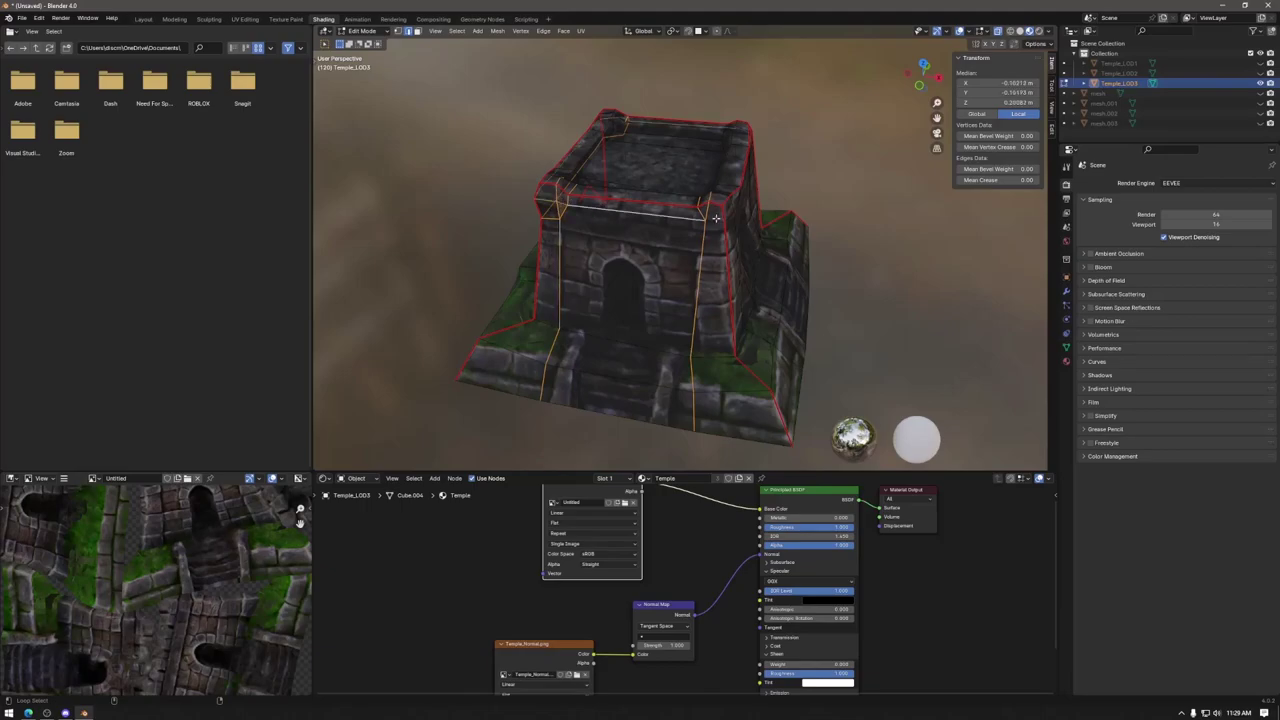
# Step: Add the edges framing the stair-side doorway and running down both sides of its staircase to the selection
pyautogui.moveTo(716, 217); pyautogui.dragTo(684, 223, button='middle')
pyautogui.keyDown('shift'); pyautogui.click(598, 220); pyautogui.keyUp('shift')
pyautogui.keyDown('shift'); pyautogui.click(590, 250); pyautogui.keyUp('shift')
pyautogui.keyDown('shift'); pyautogui.click(677, 255); pyautogui.keyUp('shift')
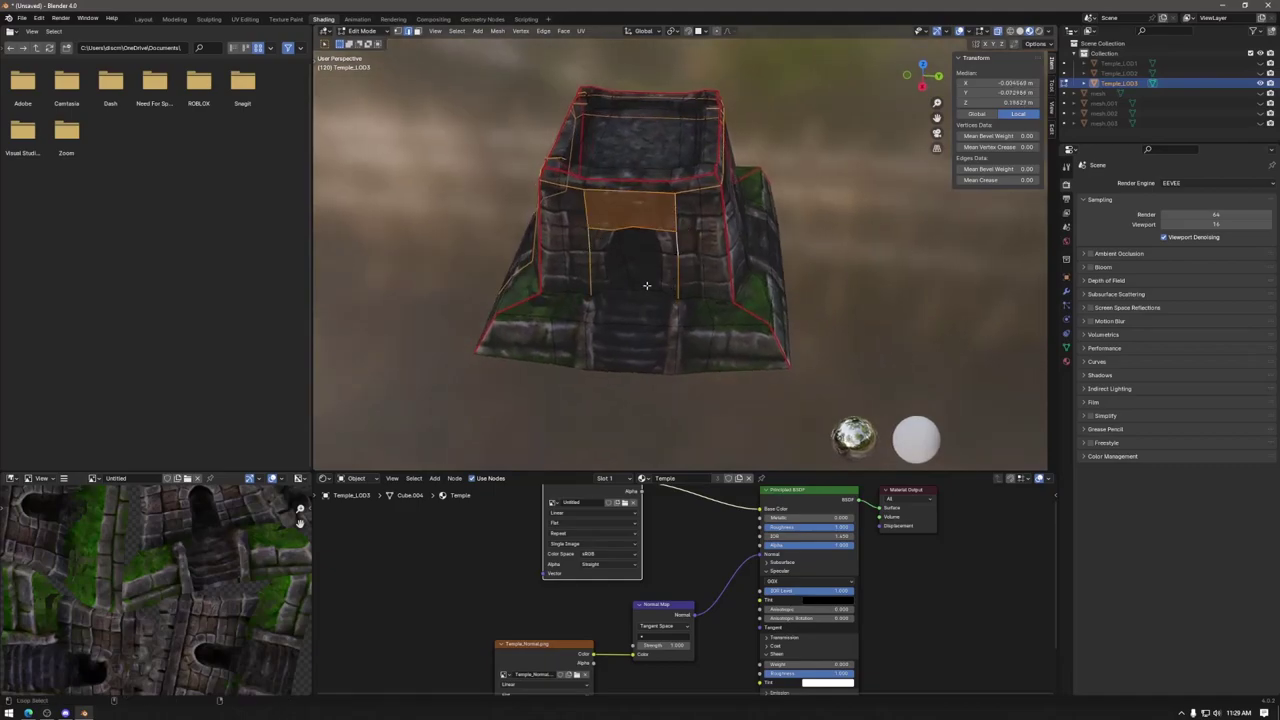
pyautogui.scroll(3, 660, 270)
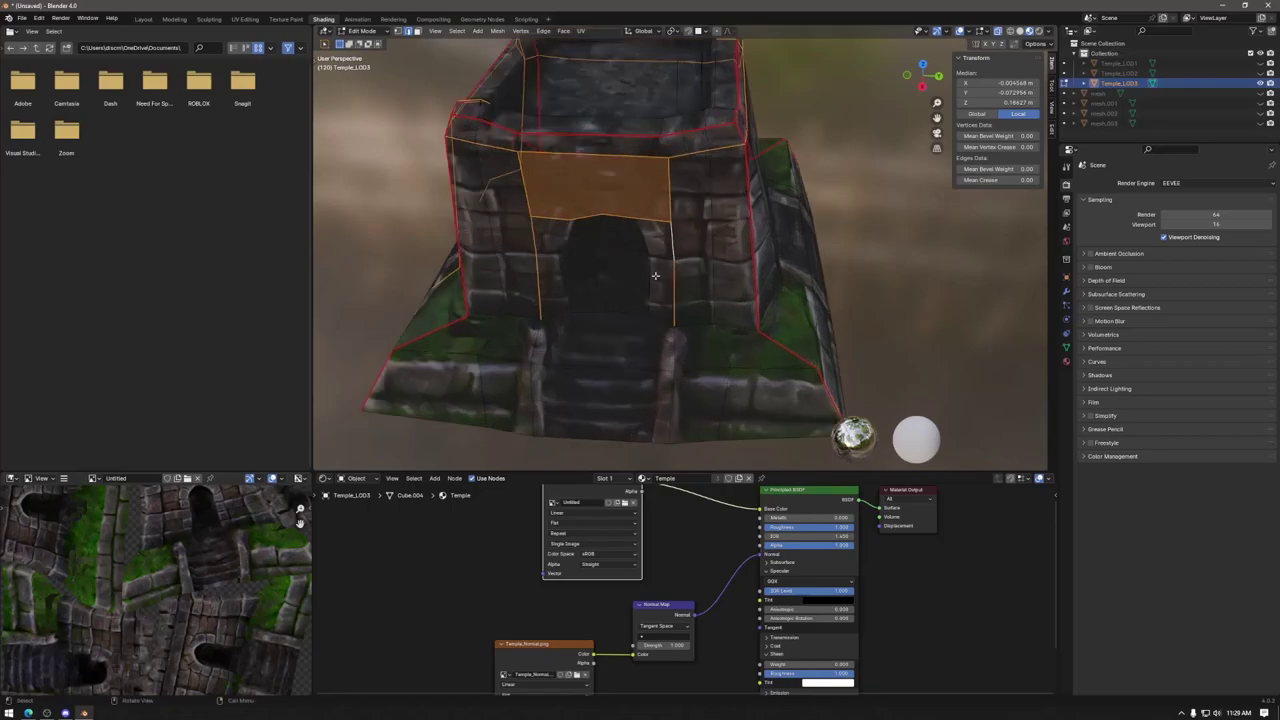
pyautogui.keyDown('shift'); pyautogui.click(674, 348); pyautogui.keyUp('shift')
pyautogui.keyDown('shift'); pyautogui.click(673, 400); pyautogui.keyUp('shift')
pyautogui.keyDown('shift'); pyautogui.click(530, 400); pyautogui.keyUp('shift')
pyautogui.keyDown('shift'); pyautogui.click(537, 345); pyautogui.keyUp('shift')
# Step: Extend the selection with the vertical edge loops near the wall corners around the temple
pyautogui.keyDown('alt'); pyautogui.keyDown('shift'); pyautogui.click(493, 326); pyautogui.keyUp('shift'); pyautogui.keyUp('alt')
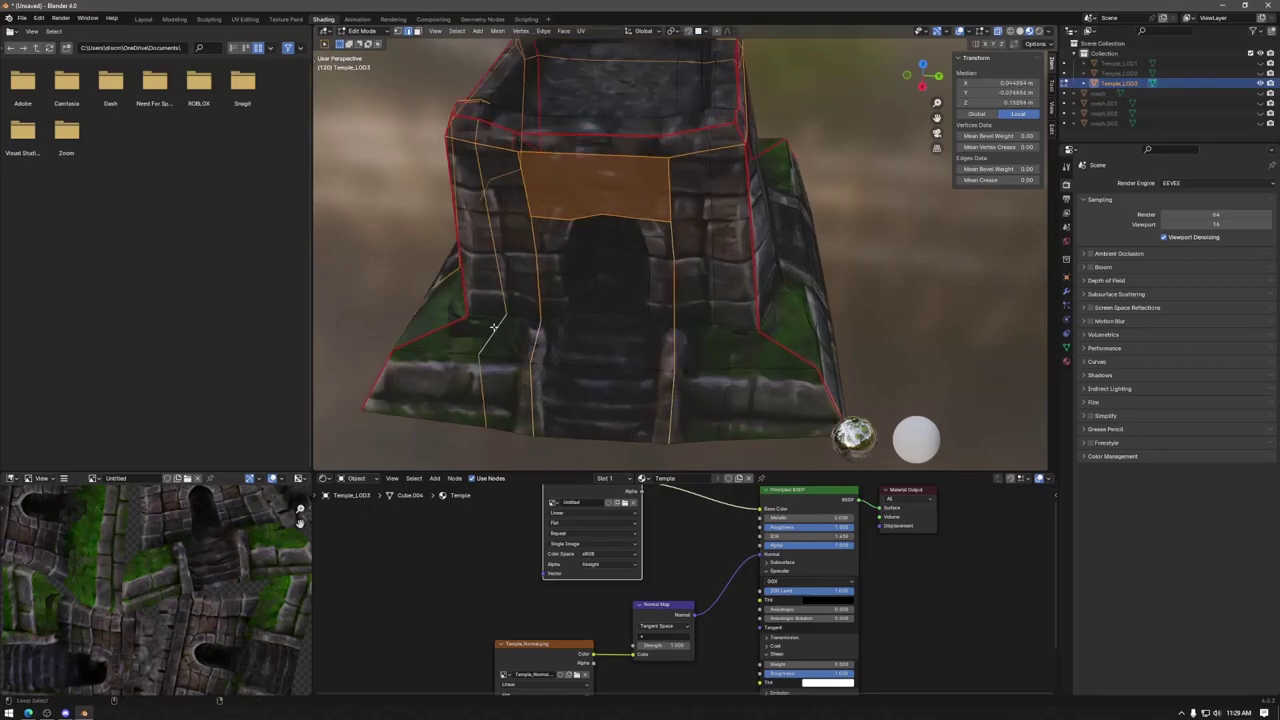
pyautogui.keyDown('alt'); pyautogui.keyDown('shift'); pyautogui.click(725, 358); pyautogui.keyUp('shift'); pyautogui.keyUp('alt')
pyautogui.moveTo(750, 316); pyautogui.dragTo(800, 288, button='middle')
pyautogui.keyDown('alt'); pyautogui.keyDown('shift'); pyautogui.click(748, 240); pyautogui.keyUp('shift'); pyautogui.keyUp('alt')
pyautogui.moveTo(748, 240); pyautogui.dragTo(636, 262, button='middle')
pyautogui.keyDown('alt'); pyautogui.keyDown('shift'); pyautogui.click(728, 291); pyautogui.keyUp('shift'); pyautogui.keyUp('alt')
pyautogui.keyDown('alt'); pyautogui.keyDown('shift'); pyautogui.click(634, 262); pyautogui.keyUp('shift'); pyautogui.keyUp('alt')
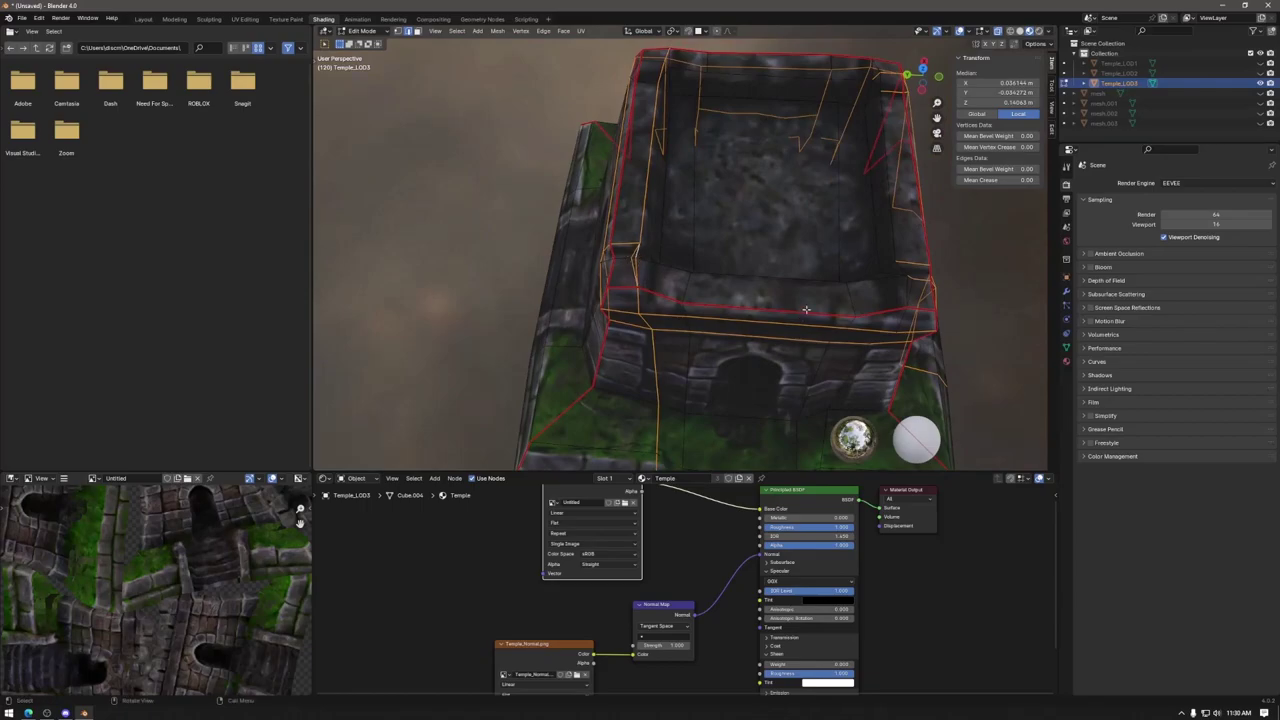
# Step: Add the parapet's inner edge loops and the edges bordering the recessed roof floor to the selection
pyautogui.moveTo(806, 310); pyautogui.dragTo(815, 312, button='middle')
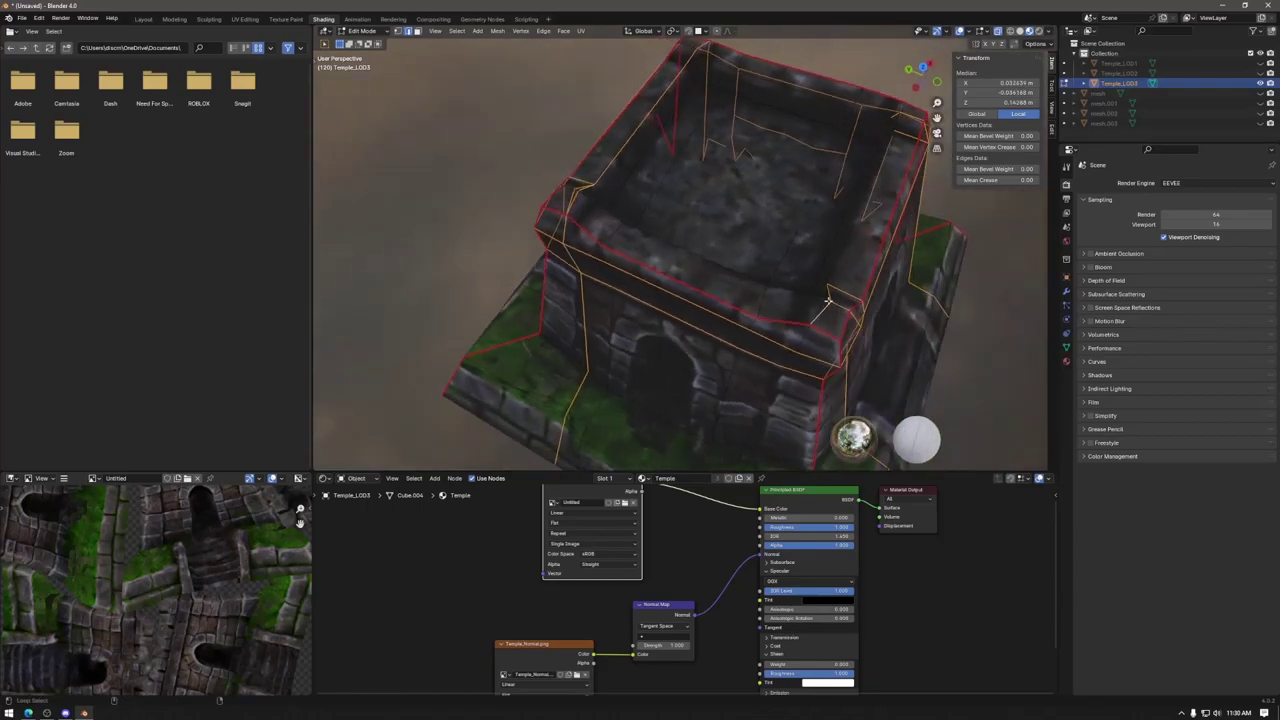
pyautogui.moveTo(826, 300); pyautogui.dragTo(831, 282, button='middle')
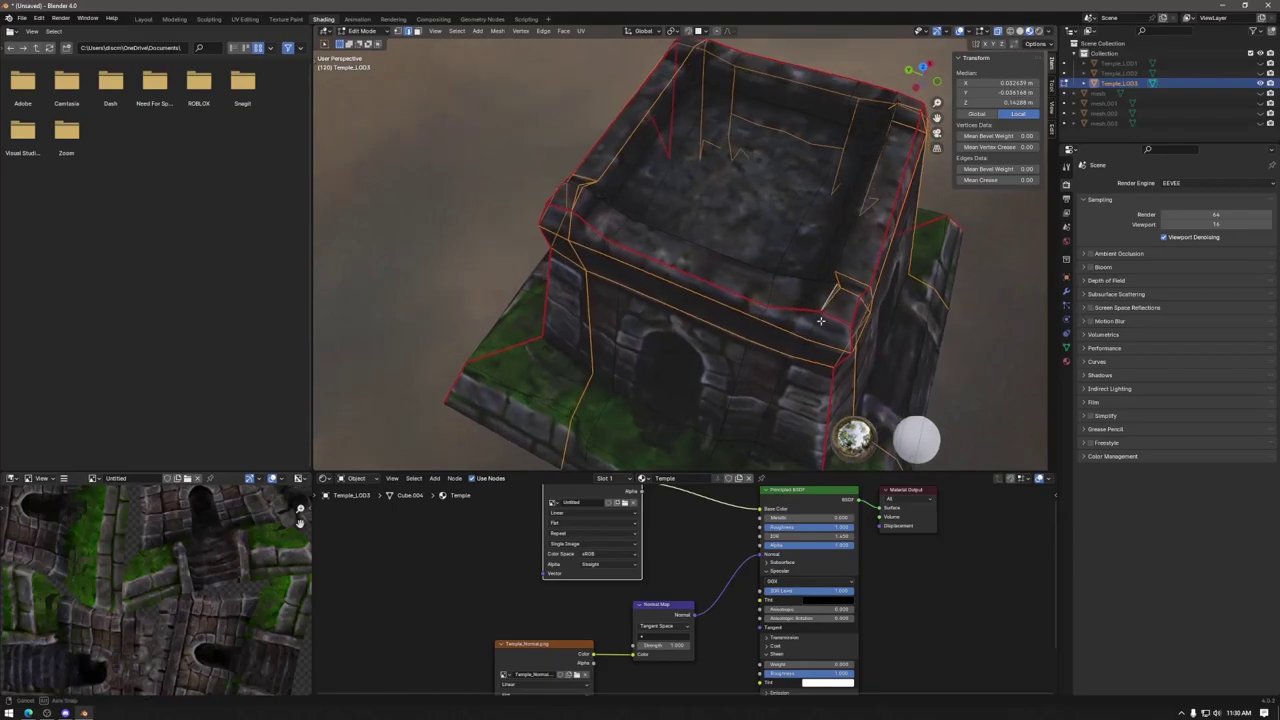
pyautogui.moveTo(813, 329); pyautogui.dragTo(668, 376, button='middle')
pyautogui.keyDown('alt'); pyautogui.keyDown('shift'); pyautogui.click(668, 376); pyautogui.keyUp('shift'); pyautogui.keyUp('alt')
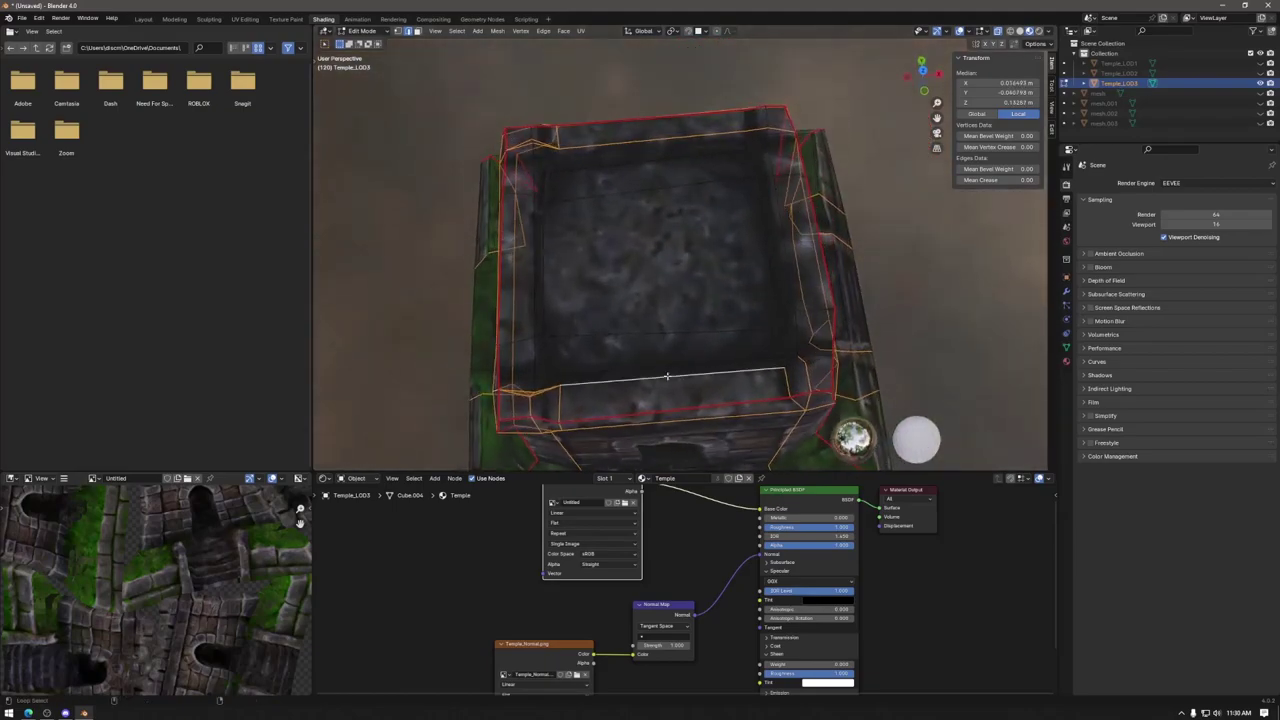
pyautogui.keyDown('alt'); pyautogui.keyDown('shift'); pyautogui.click(553, 367); pyautogui.keyUp('shift'); pyautogui.keyUp('alt')
pyautogui.keyDown('alt'); pyautogui.keyDown('shift'); pyautogui.click(534, 355); pyautogui.keyUp('shift'); pyautogui.keyUp('alt')
pyautogui.keyDown('alt'); pyautogui.keyDown('shift'); pyautogui.click(530, 337); pyautogui.keyUp('shift'); pyautogui.keyUp('alt')
pyautogui.moveTo(552, 335); pyautogui.dragTo(517, 158, button='middle')
pyautogui.keyDown('alt'); pyautogui.keyDown('shift'); pyautogui.click(683, 343); pyautogui.keyUp('shift'); pyautogui.keyUp('alt')
pyautogui.moveTo(681, 267); pyautogui.dragTo(752, 226, button='middle')
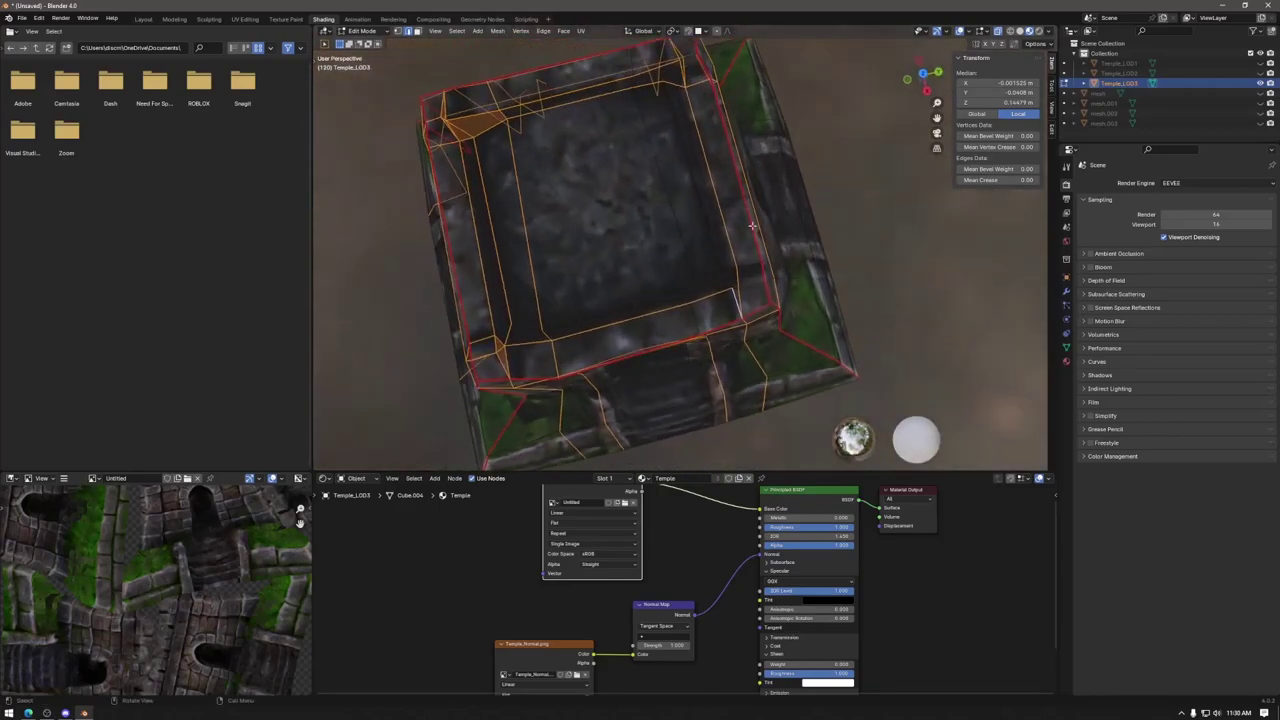
pyautogui.keyDown('alt'); pyautogui.click(725, 275); pyautogui.keyUp('alt')
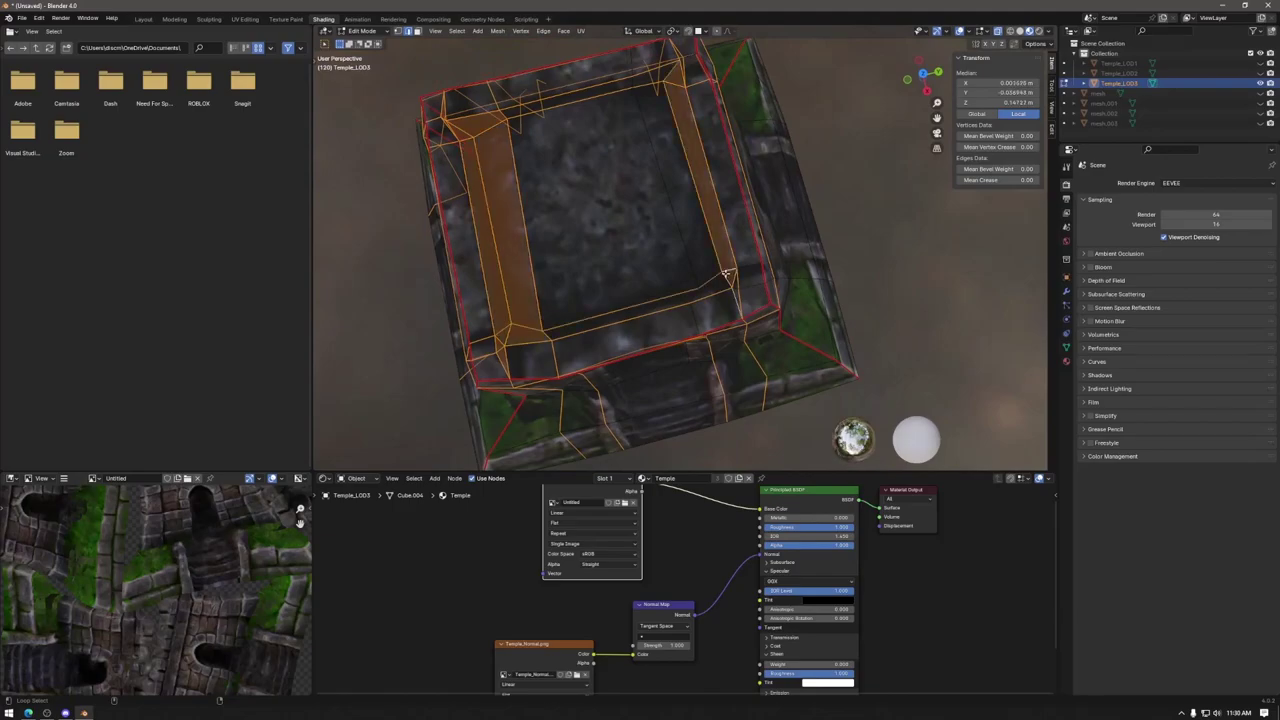
# Step: Add the vertical edge loops on the remaining walls, including those beside the doorways and across the roof, to the selection
pyautogui.moveTo(614, 155); pyautogui.dragTo(802, 204, button='middle')
pyautogui.keyDown('alt'); pyautogui.keyDown('shift'); pyautogui.click(804, 205); pyautogui.keyUp('shift'); pyautogui.keyUp('alt')
pyautogui.keyDown('alt'); pyautogui.keyDown('shift'); pyautogui.click(593, 198); pyautogui.keyUp('shift'); pyautogui.keyUp('alt')
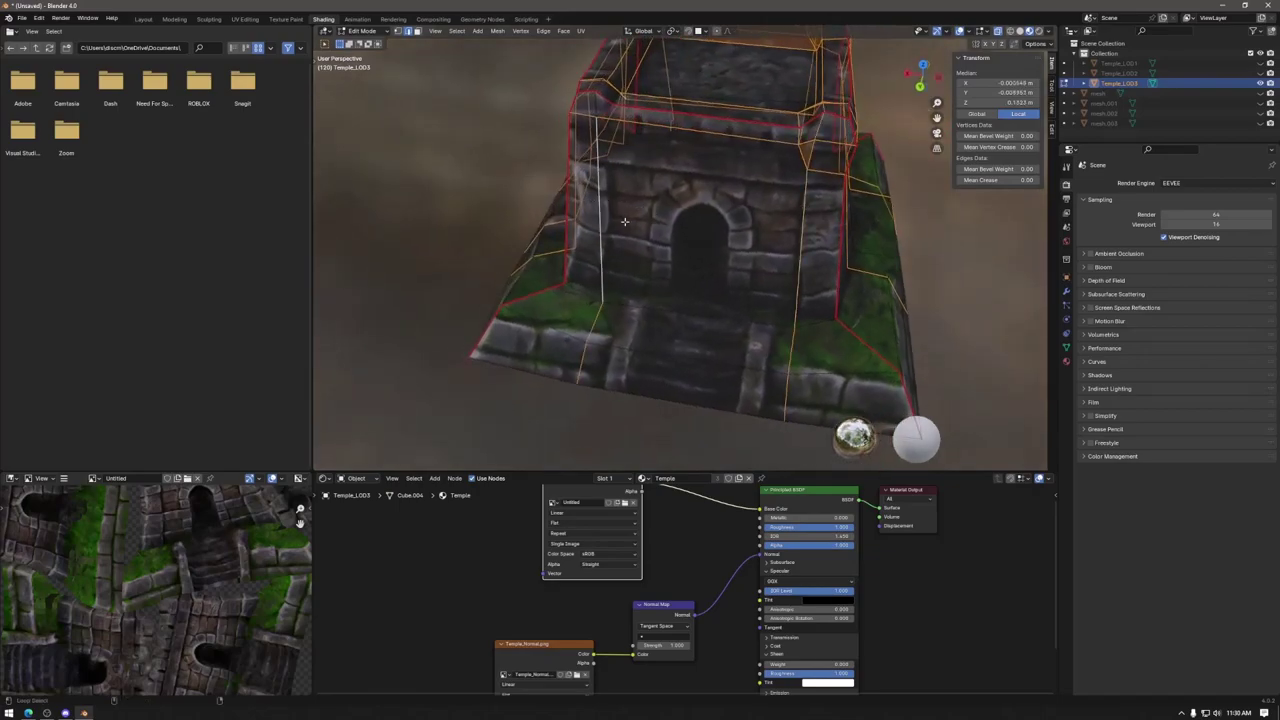
pyautogui.keyDown('alt'); pyautogui.keyDown('shift'); pyautogui.click(598, 101); pyautogui.keyUp('shift'); pyautogui.keyUp('alt')
pyautogui.moveTo(598, 101); pyautogui.dragTo(679, 374, button='middle')
pyautogui.keyDown('alt'); pyautogui.keyDown('shift'); pyautogui.click(679, 374); pyautogui.keyUp('shift'); pyautogui.keyUp('alt')
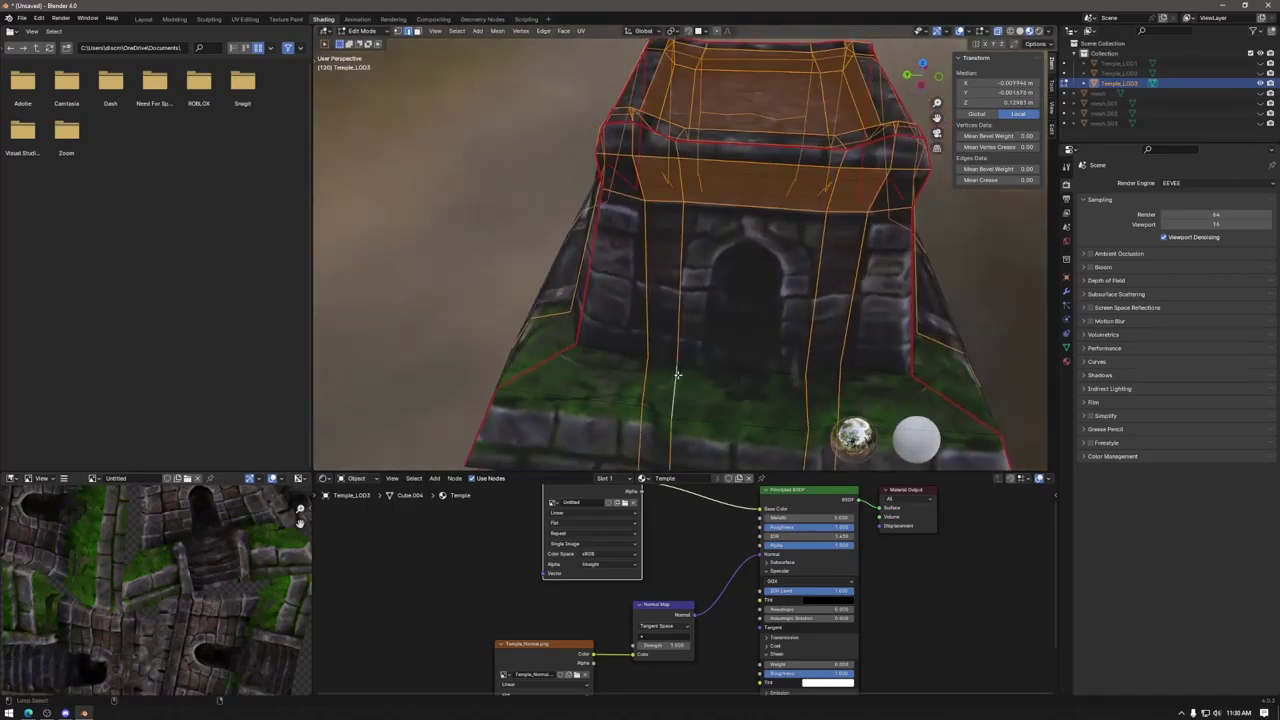
# Step: Deselect the horizontal edges running across the top of the stair-side doorway
pyautogui.moveTo(750, 320); pyautogui.dragTo(619, 222, button='middle')
pyautogui.keyDown('shift'); pyautogui.click(619, 222); pyautogui.keyUp('shift')
pyautogui.keyDown('shift'); pyautogui.click(632, 222); pyautogui.keyUp('shift')
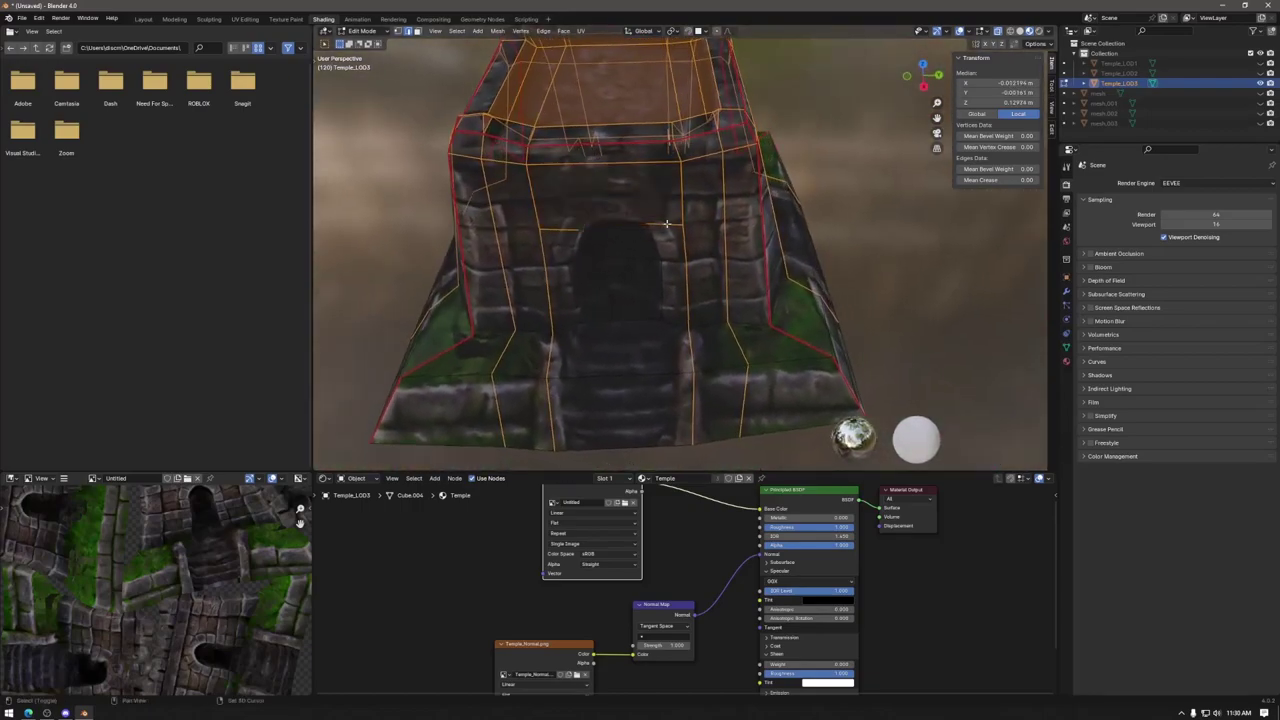
pyautogui.keyDown('shift'); pyautogui.click(655, 226); pyautogui.keyUp('shift')
pyautogui.keyDown('shift'); pyautogui.click(567, 230); pyautogui.keyUp('shift')
pyautogui.press('x')
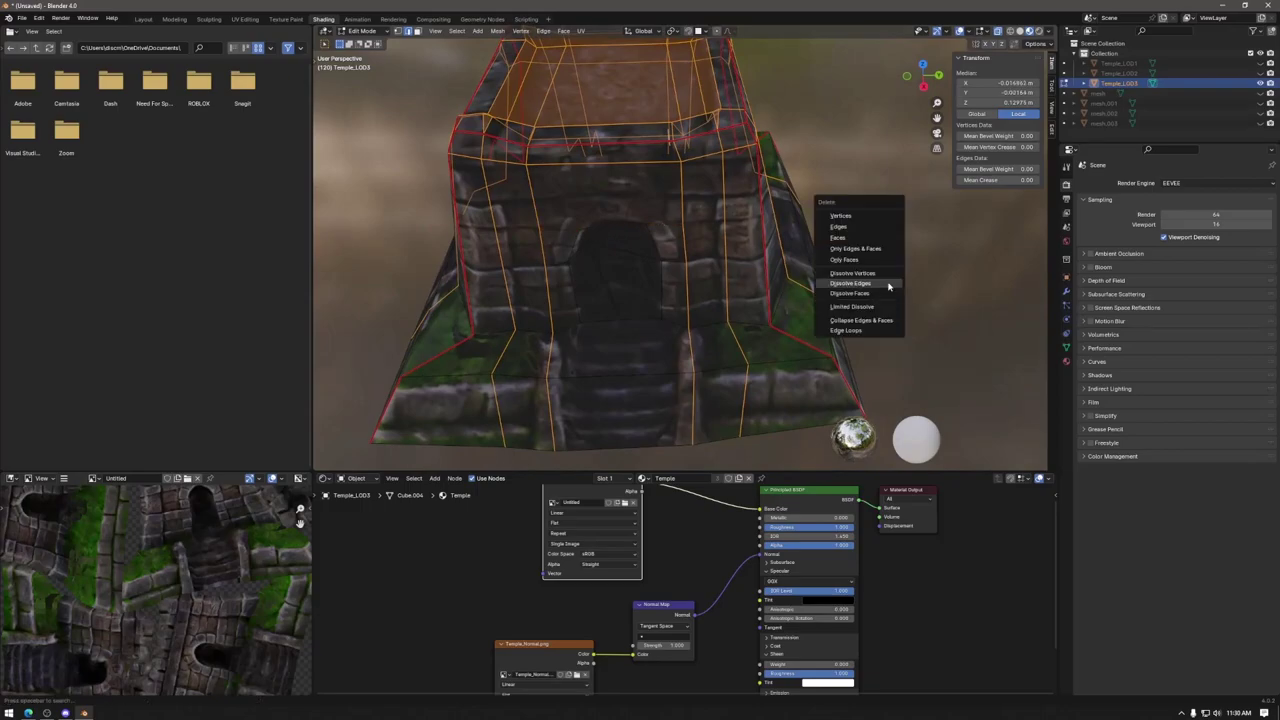
pyautogui.click(888, 285)
# Step: Deselect the vertical wall edges flanking the stair-side doorway and dissolve all remaining selected edges
pyautogui.moveTo(645, 292); pyautogui.dragTo(542, 240, button='middle')
pyautogui.keyDown('ctrl'); pyautogui.keyDown('alt'); pyautogui.click(588, 185); pyautogui.keyUp('alt'); pyautogui.keyUp('ctrl')
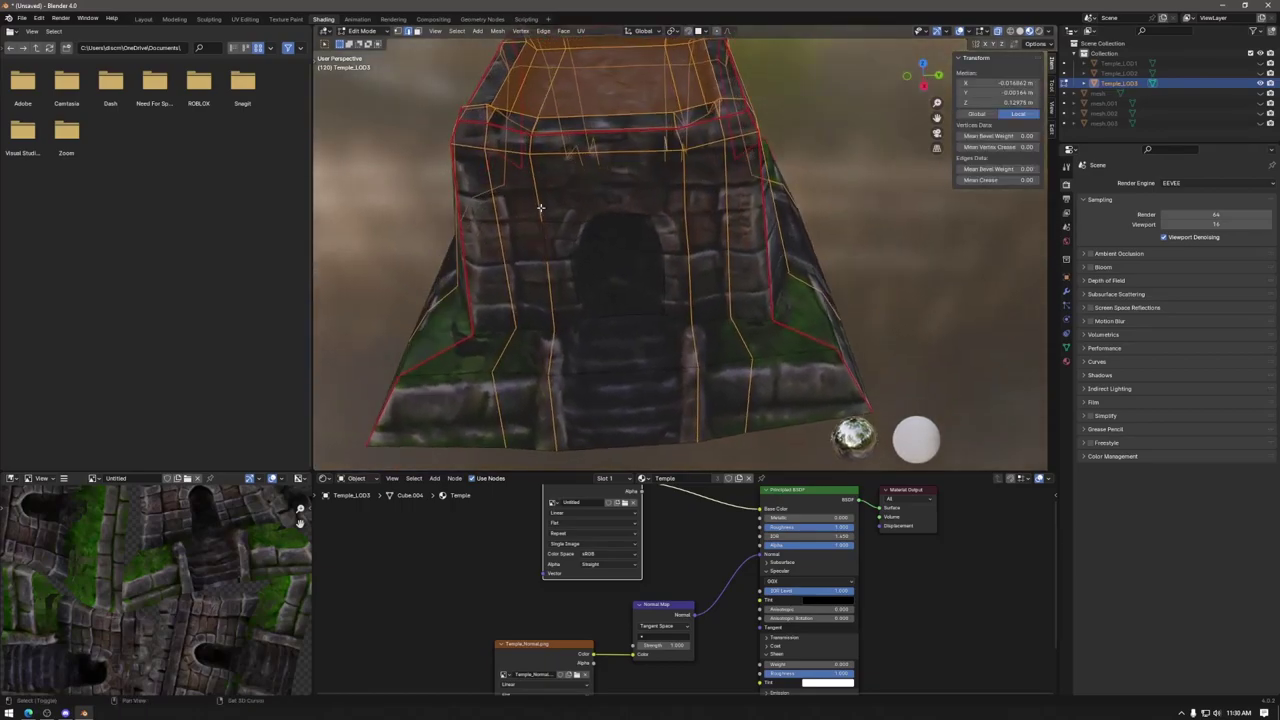
pyautogui.keyDown('alt'); pyautogui.keyDown('shift'); pyautogui.click(685, 195); pyautogui.keyUp('shift'); pyautogui.keyUp('alt')
pyautogui.keyDown('shift'); pyautogui.click(552, 296); pyautogui.keyUp('shift')
pyautogui.press('x')
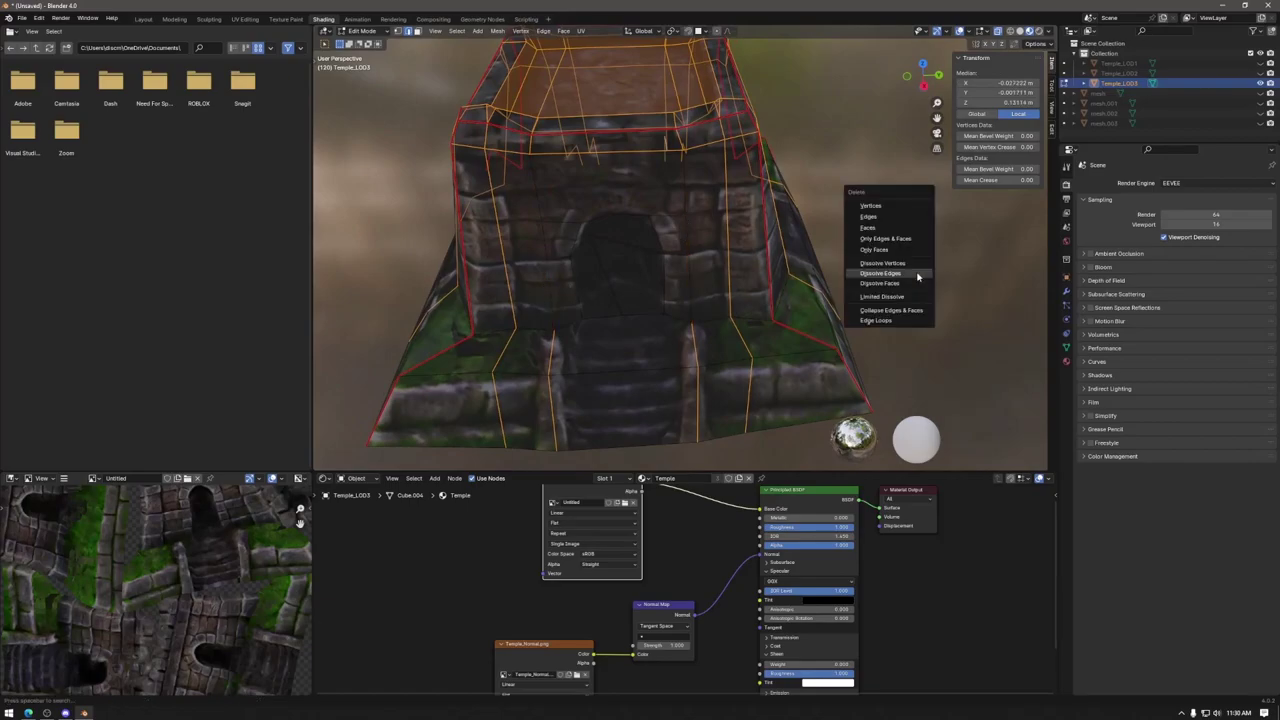
pyautogui.click(881, 273)
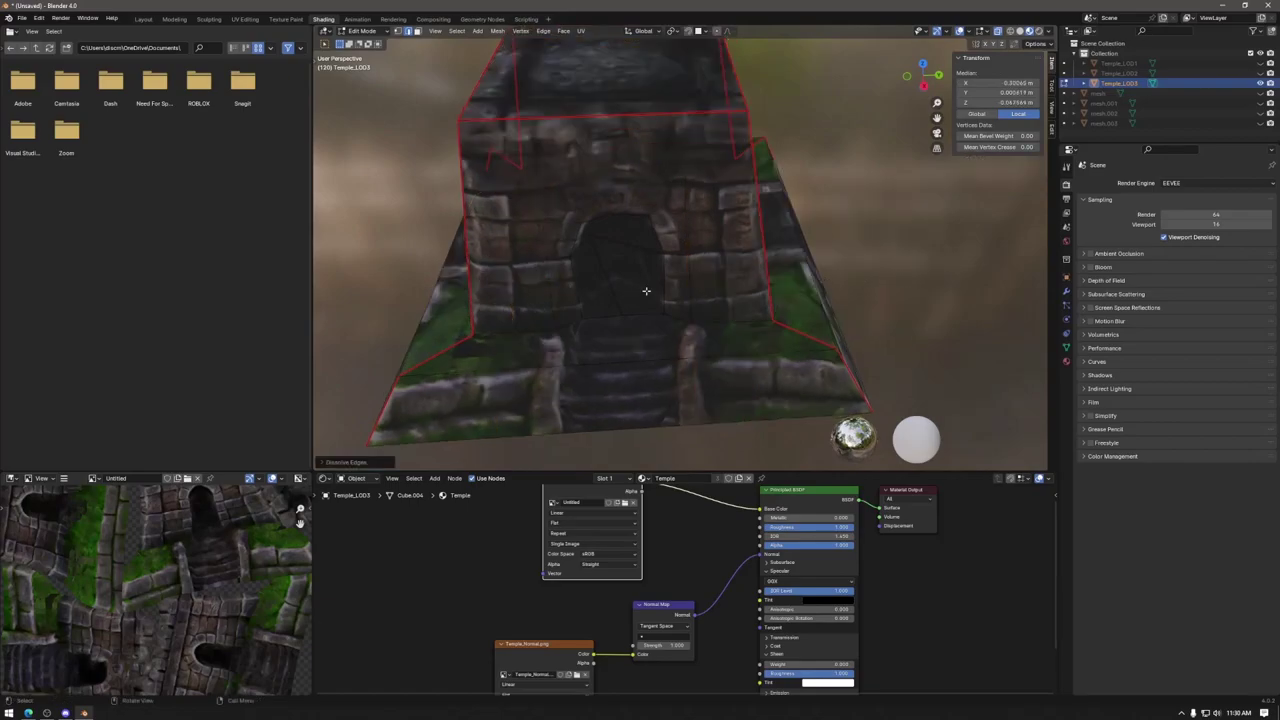
# Step: Examine the simplified temple from a distance and up close, checking the doorways, stairs and roof
pyautogui.moveTo(646, 290); pyautogui.dragTo(640, 291, button='middle')
pyautogui.scroll(-4, 634, 292)
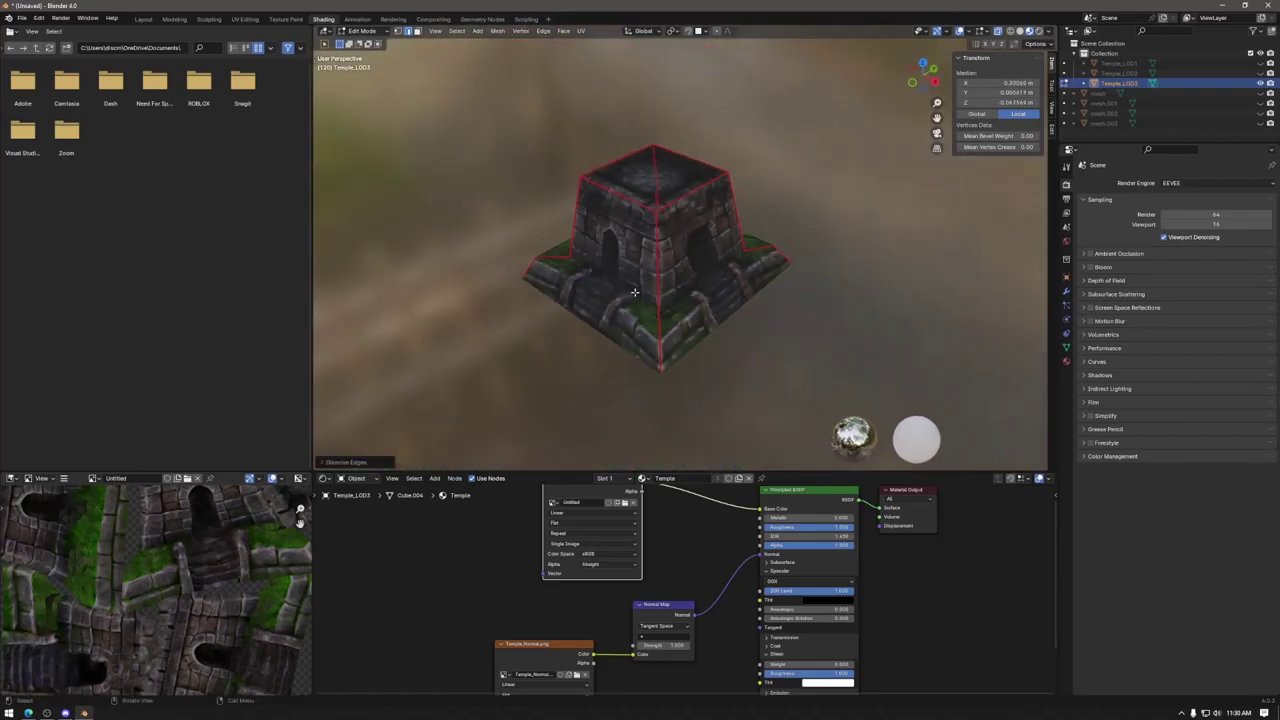
pyautogui.scroll(-8, 778, 312)
pyautogui.scroll(-2, 788, 318)
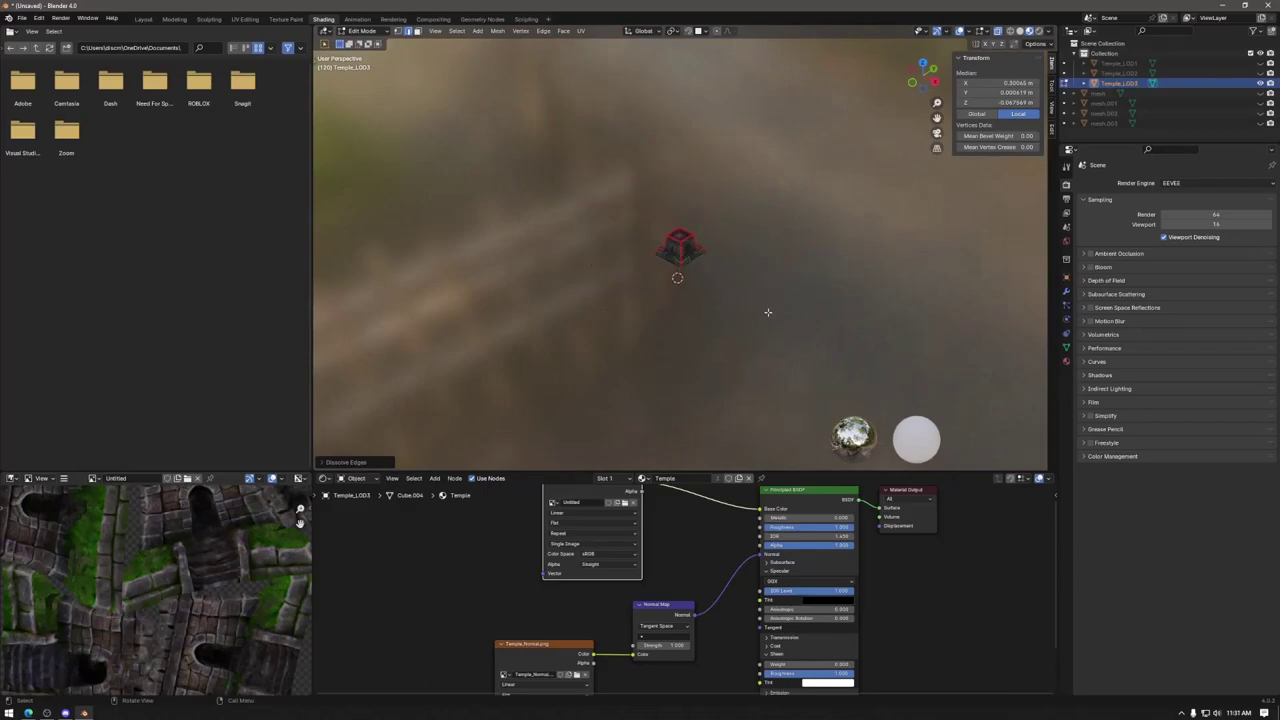
pyautogui.click(768, 312)
pyautogui.scroll(10, 740, 295)
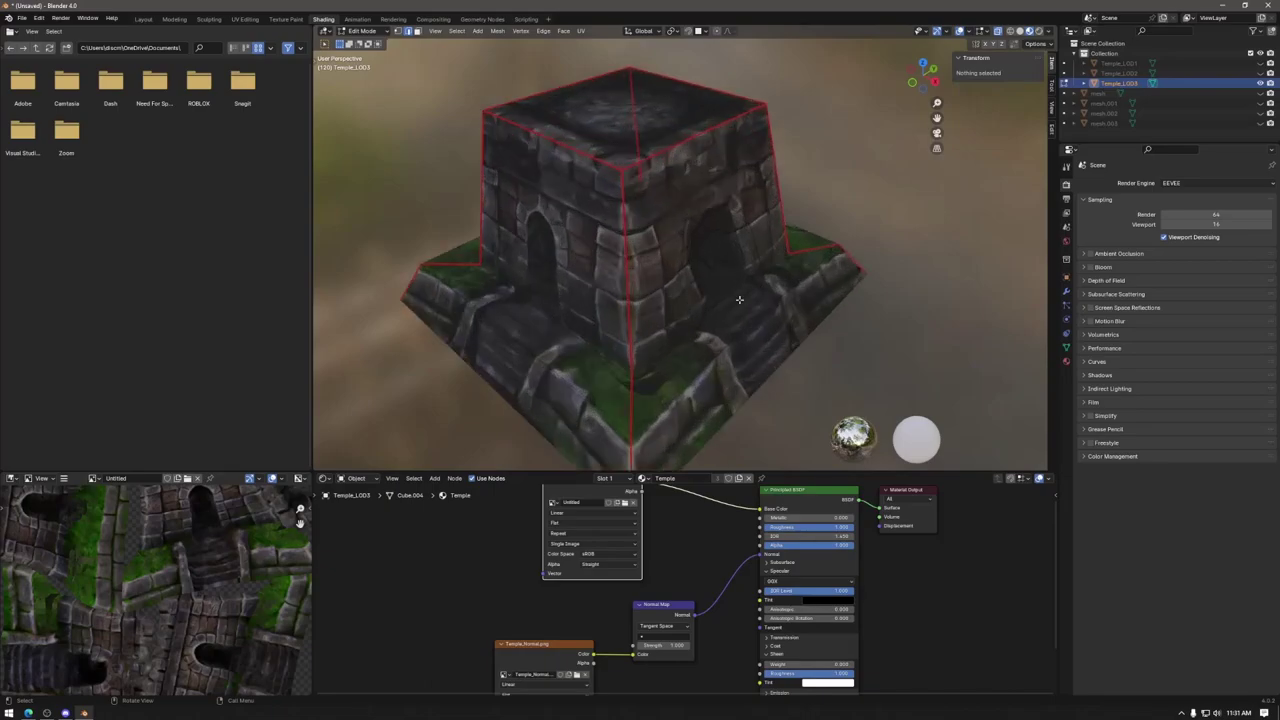
pyautogui.moveTo(740, 299); pyautogui.dragTo(570, 265, button='middle')
pyautogui.scroll(5, 724, 276)
pyautogui.scroll(-3, 724, 276)
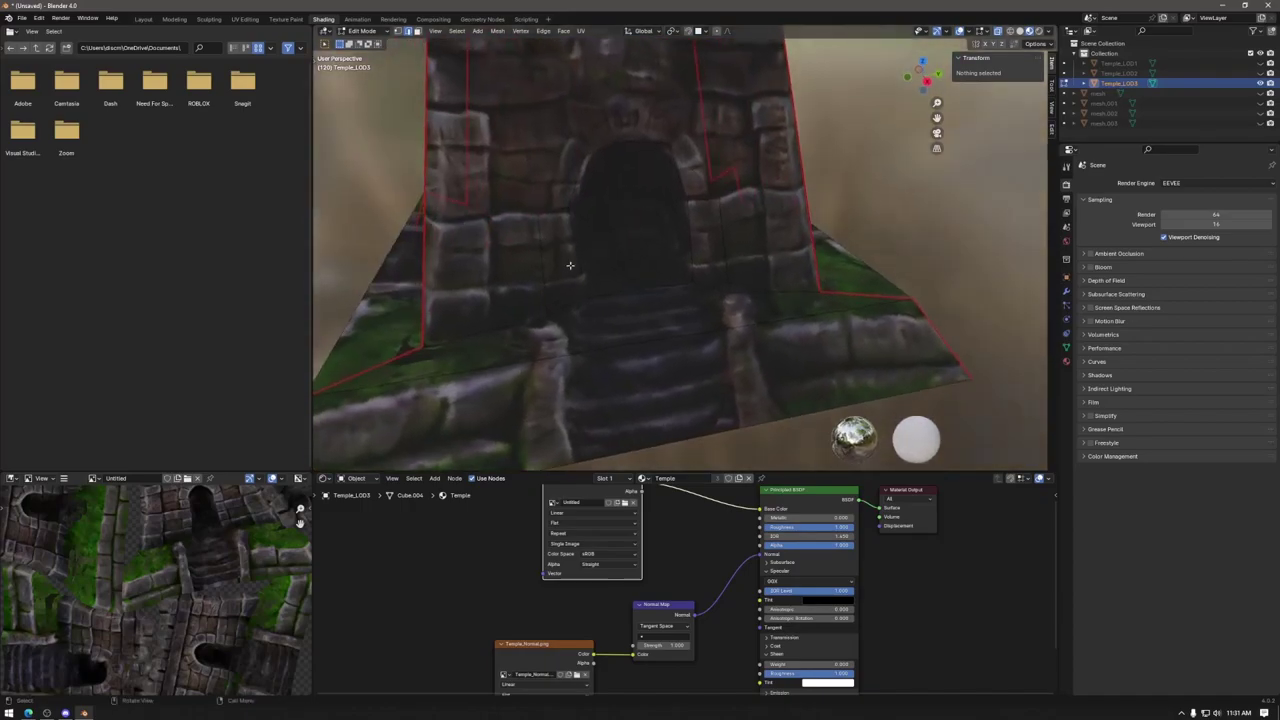
pyautogui.moveTo(592, 178); pyautogui.dragTo(592, 189, button='middle')
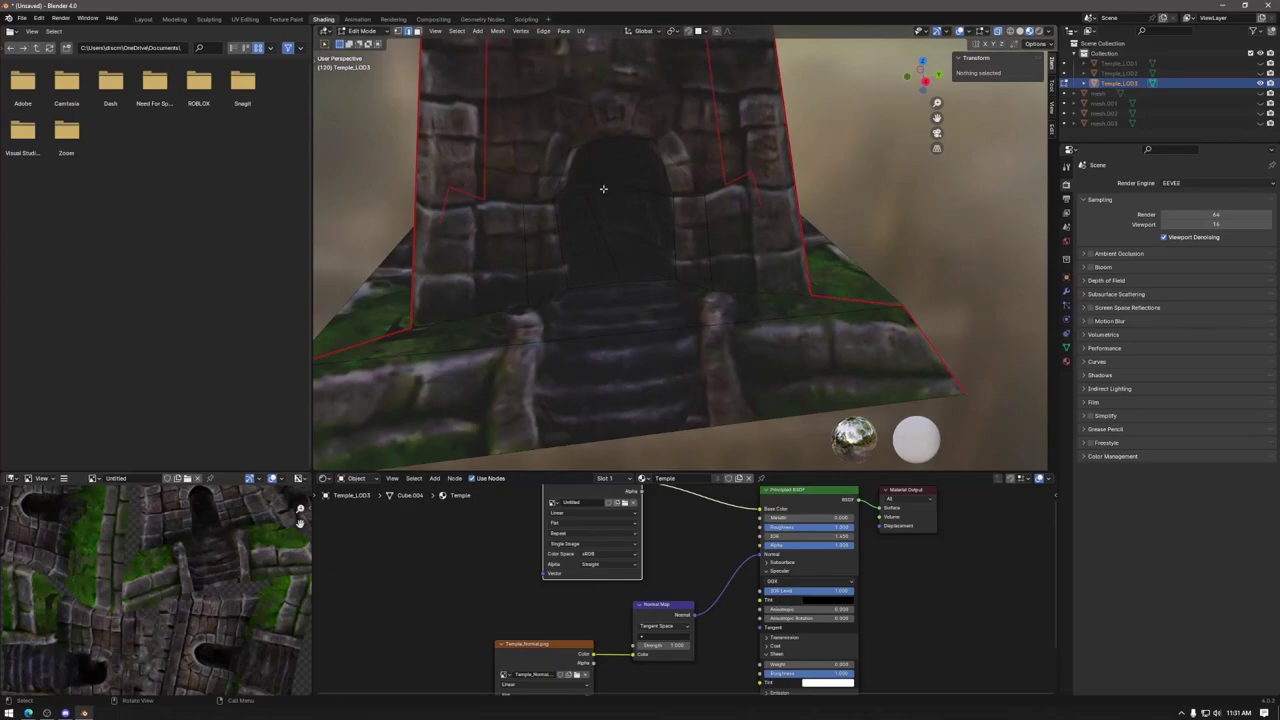
pyautogui.scroll(-3, 603, 188)
pyautogui.moveTo(603, 188); pyautogui.dragTo(558, 250, button='middle')
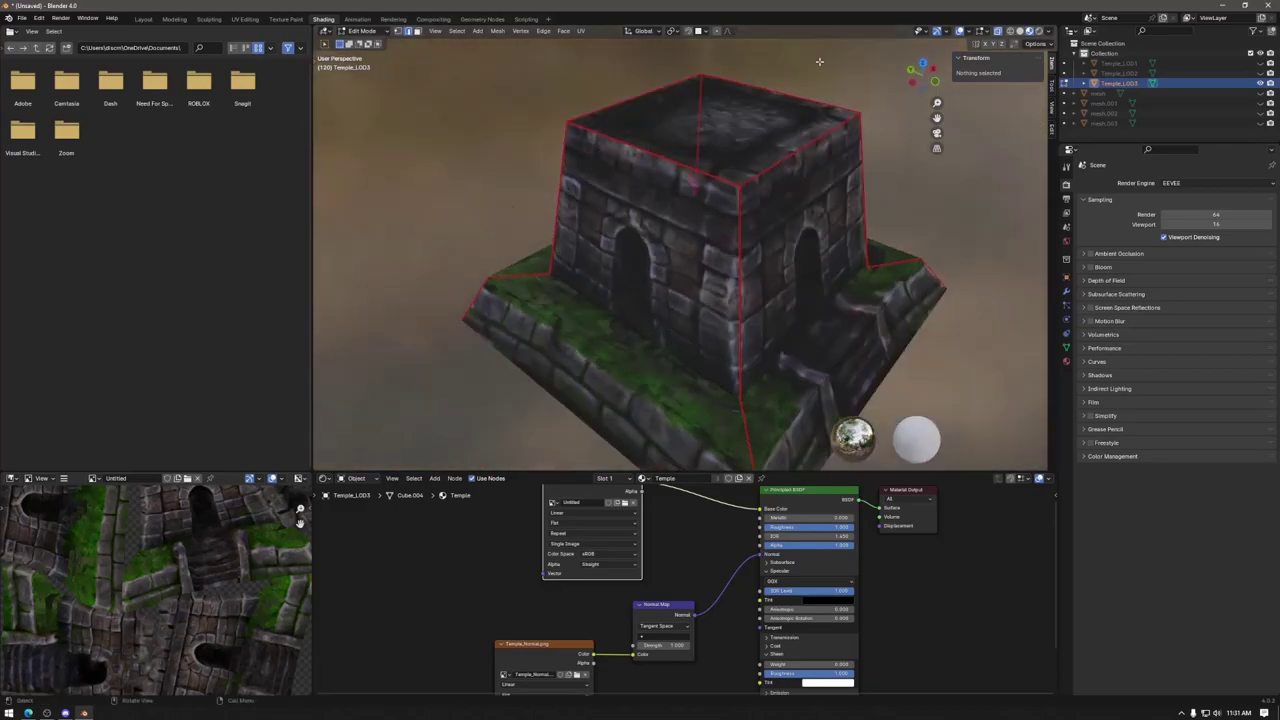
# Step: Switch to the Layout workspace, check Temple_LOD3 from several sides, and return to Object Mode
pyautogui.click(143, 19)
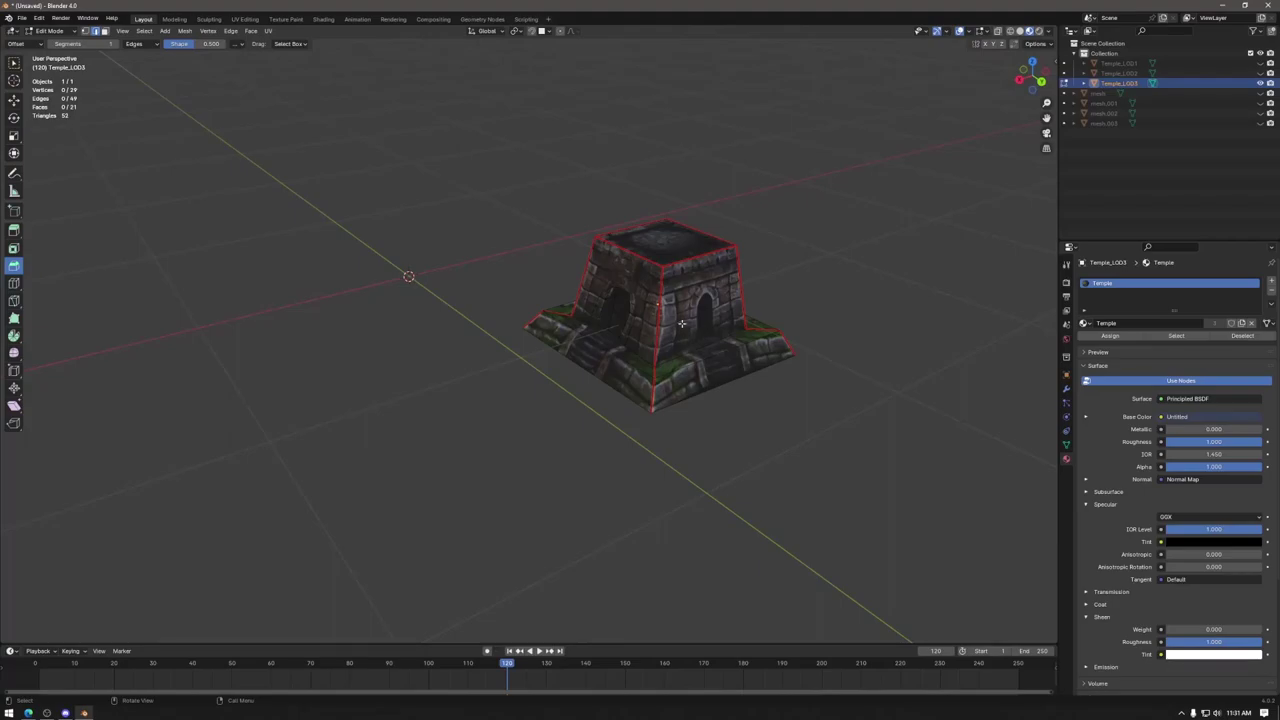
pyautogui.scroll(4, 688, 325)
pyautogui.moveTo(688, 325); pyautogui.dragTo(595, 329, button='middle')
pyautogui.scroll(-3, 789, 328)
pyautogui.moveTo(740, 387); pyautogui.dragTo(586, 374, button='middle')
pyautogui.scroll(-3, 718, 362)
pyautogui.press('Tab')
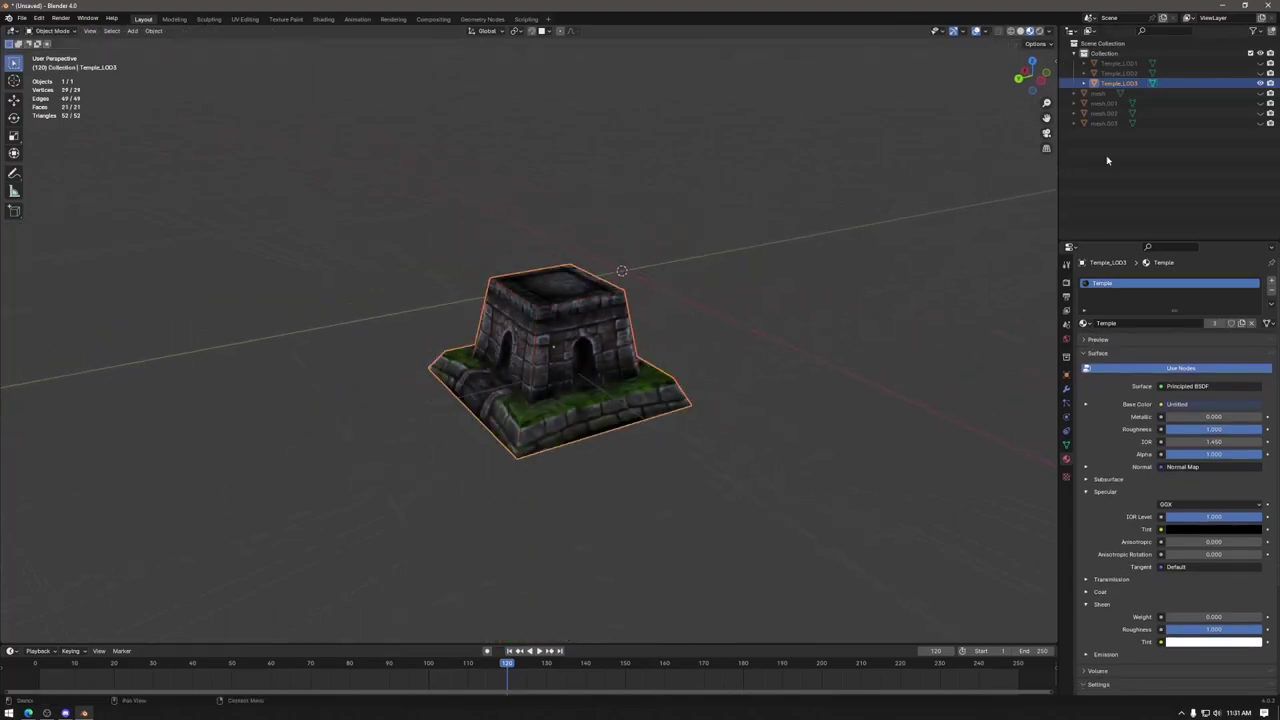
# Step: Unhide Temple_LOD1 and Temple_LOD2, and move Temple_LOD1 about 1 m in the positive Y direction
pyautogui.moveTo(1259, 73); pyautogui.dragTo(1259, 63)
pyautogui.moveTo(740, 300); pyautogui.dragTo(834, 280, button='middle')
pyautogui.click(1124, 64)
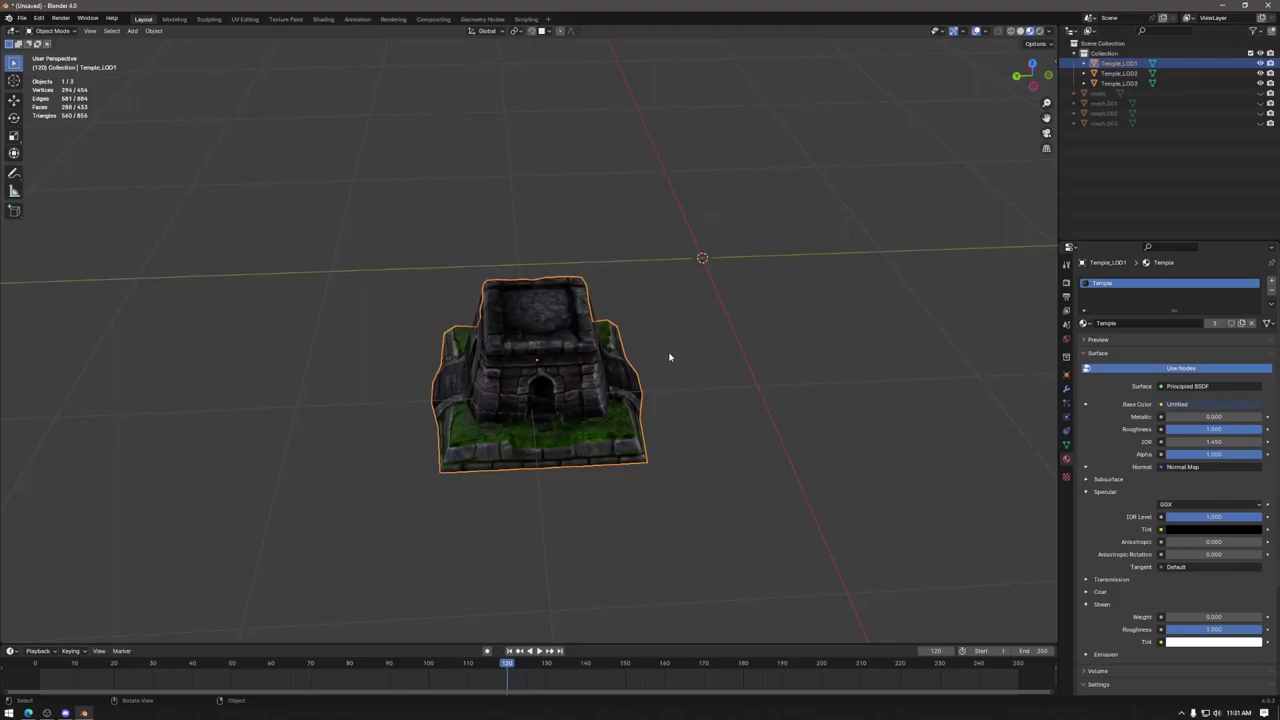
pyautogui.press('g')
pyautogui.press('x')
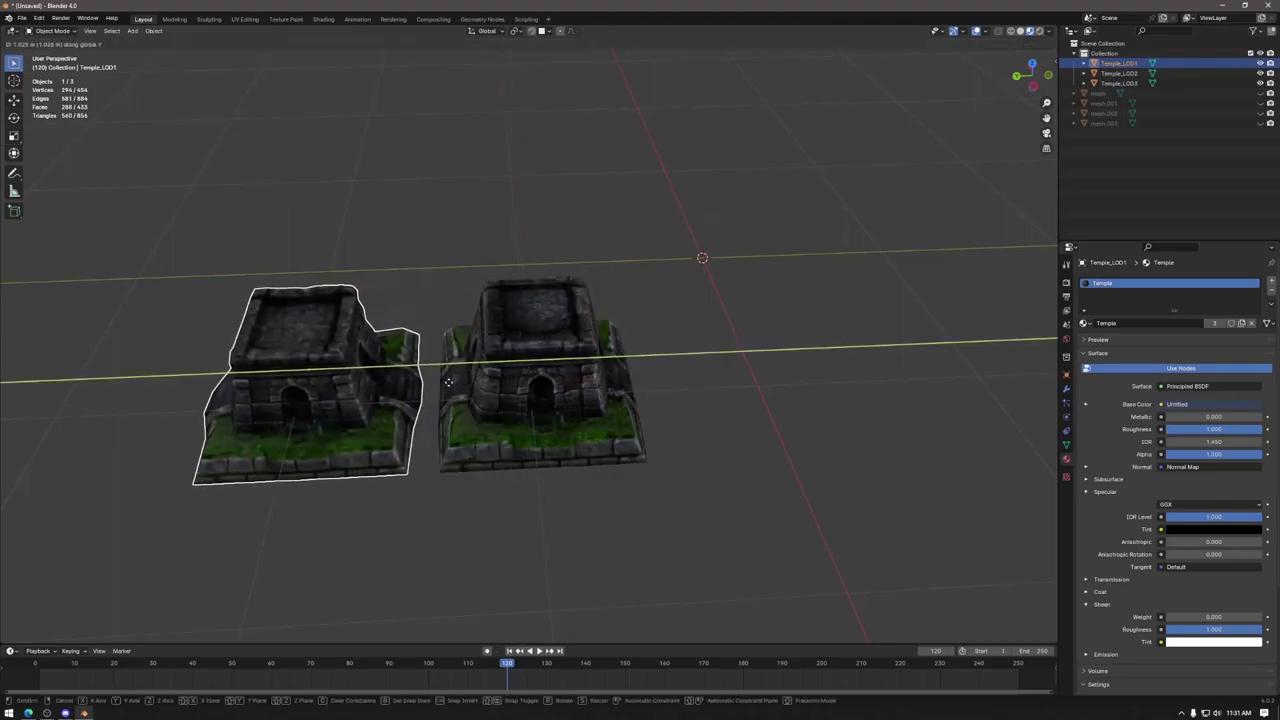
pyautogui.click(420, 358)
# Step: Move Temple_LOD3 about 1 m in the negative Y direction, to the other side of Temple_LOD2, and clear the selection
pyautogui.click(1118, 73)
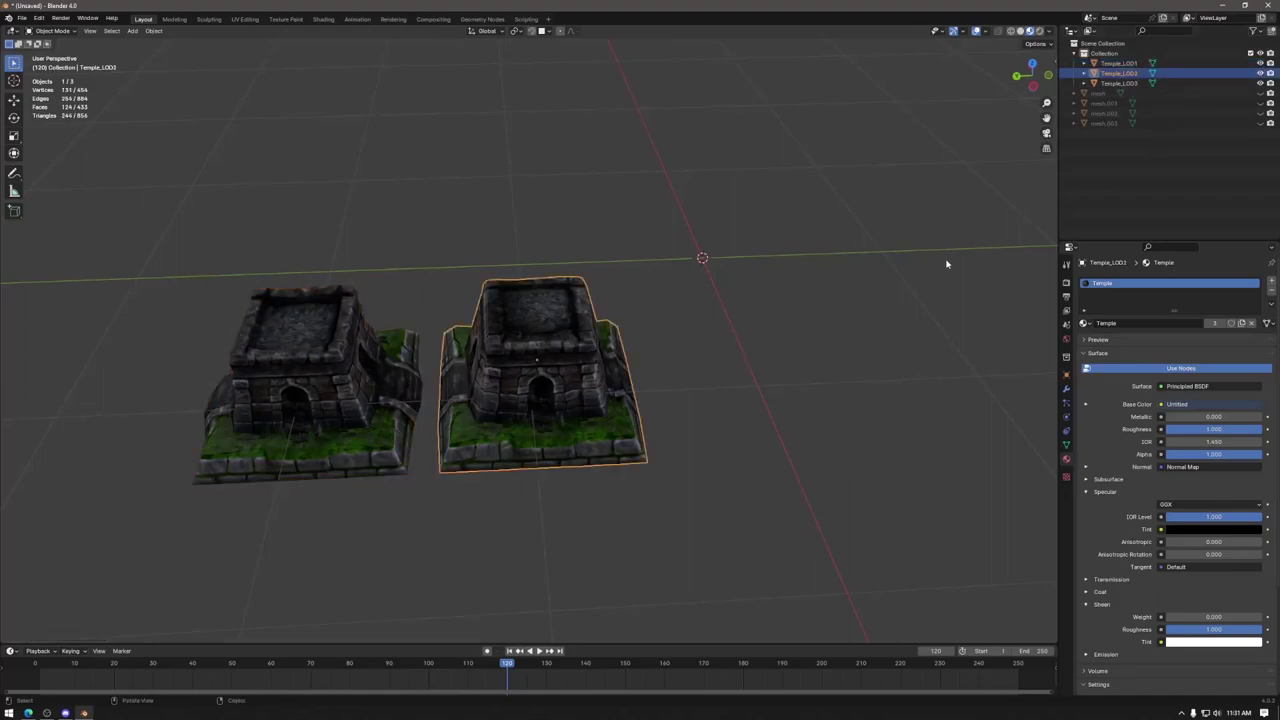
pyautogui.click(1120, 83)
pyautogui.press('g')
pyautogui.press('y')
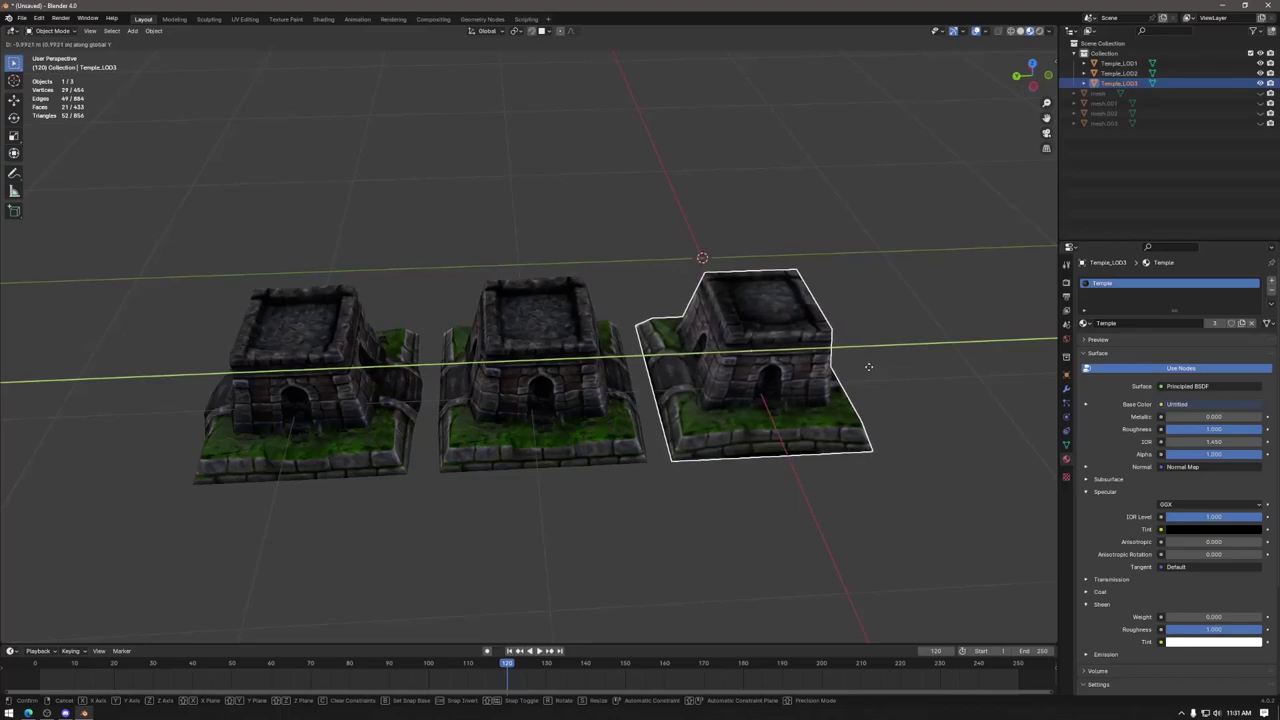
pyautogui.click(868, 368)
pyautogui.click(626, 516)
# Step: Compare the detail of the three temple LODs side by side from close up and far away
pyautogui.moveTo(717, 517); pyautogui.dragTo(777, 451, button='middle')
pyautogui.scroll(8, 777, 451)
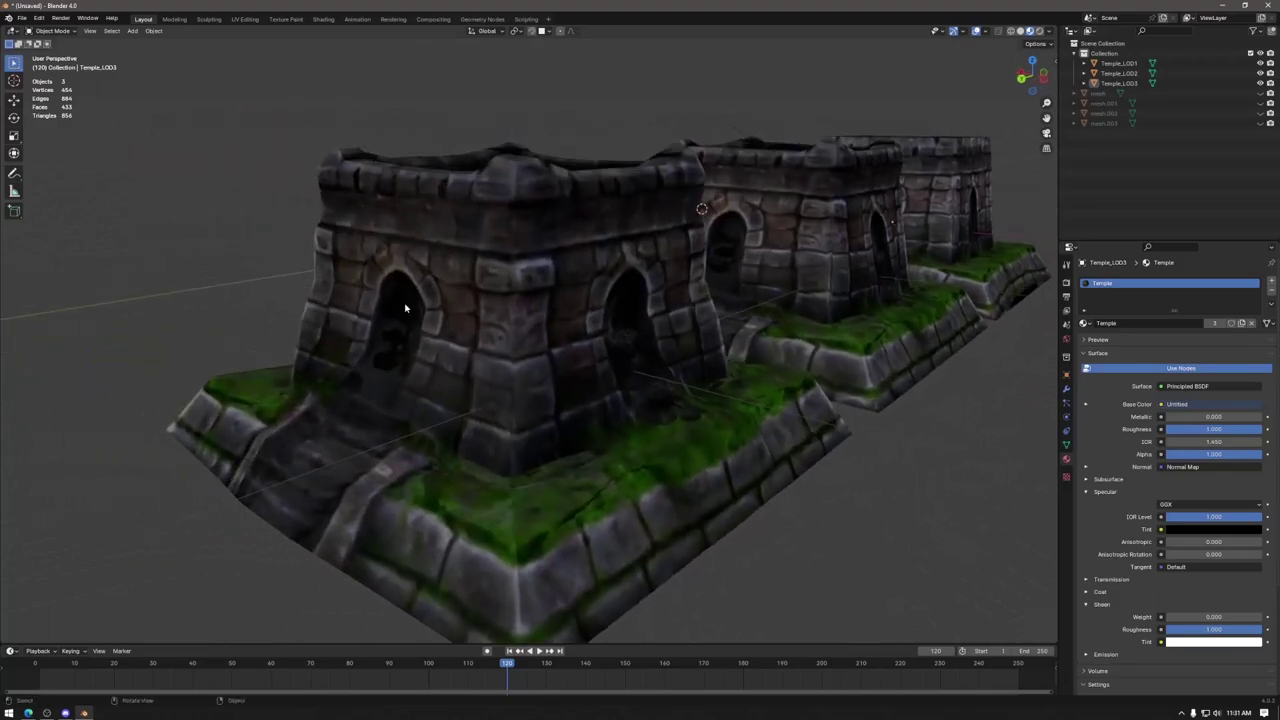
pyautogui.scroll(-10, 805, 363)
pyautogui.moveTo(789, 400); pyautogui.dragTo(695, 345, button='middle')
pyautogui.moveTo(593, 302)
pyautogui.mouseDown(button='middle')
pyautogui.moveTo(663, 383)
pyautogui.moveTo(634, 366)
pyautogui.moveTo(634, 406)
pyautogui.moveTo(606, 391)
pyautogui.moveTo(586, 296)
pyautogui.mouseUp(button='middle')
pyautogui.scroll(-4, 668, 432)
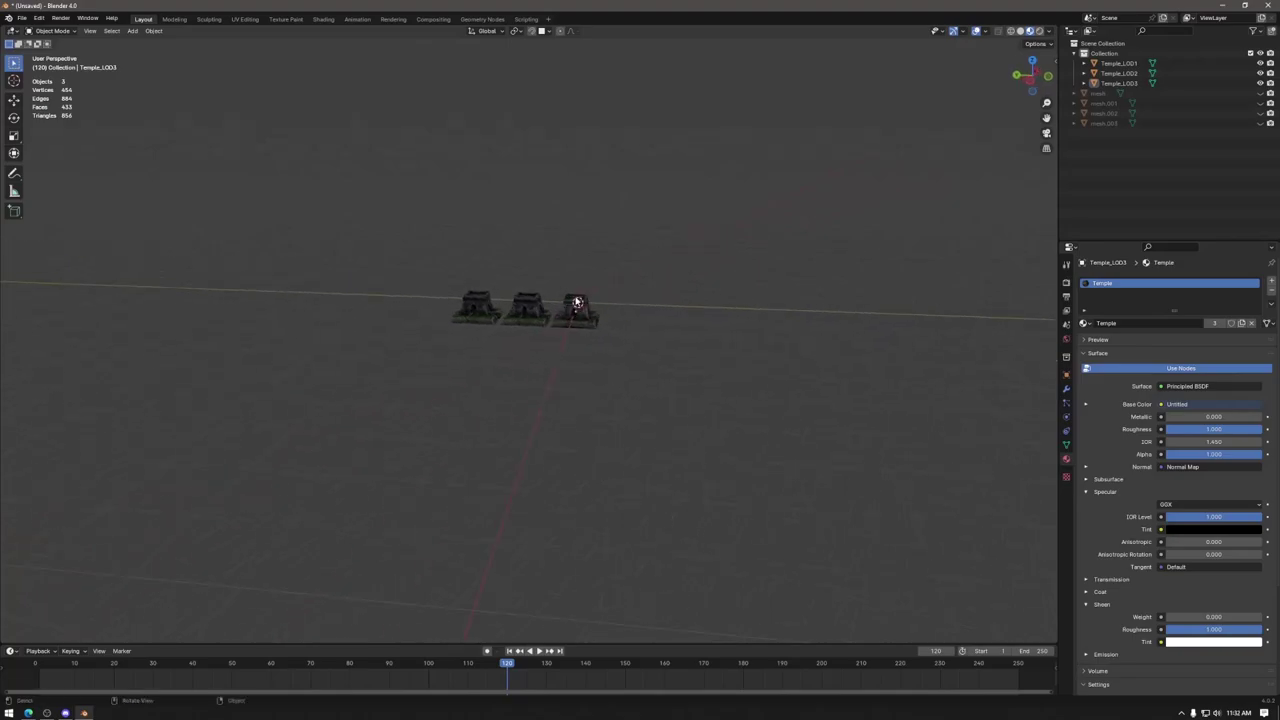
pyautogui.moveTo(562, 347); pyautogui.dragTo(548, 369, button='middle')
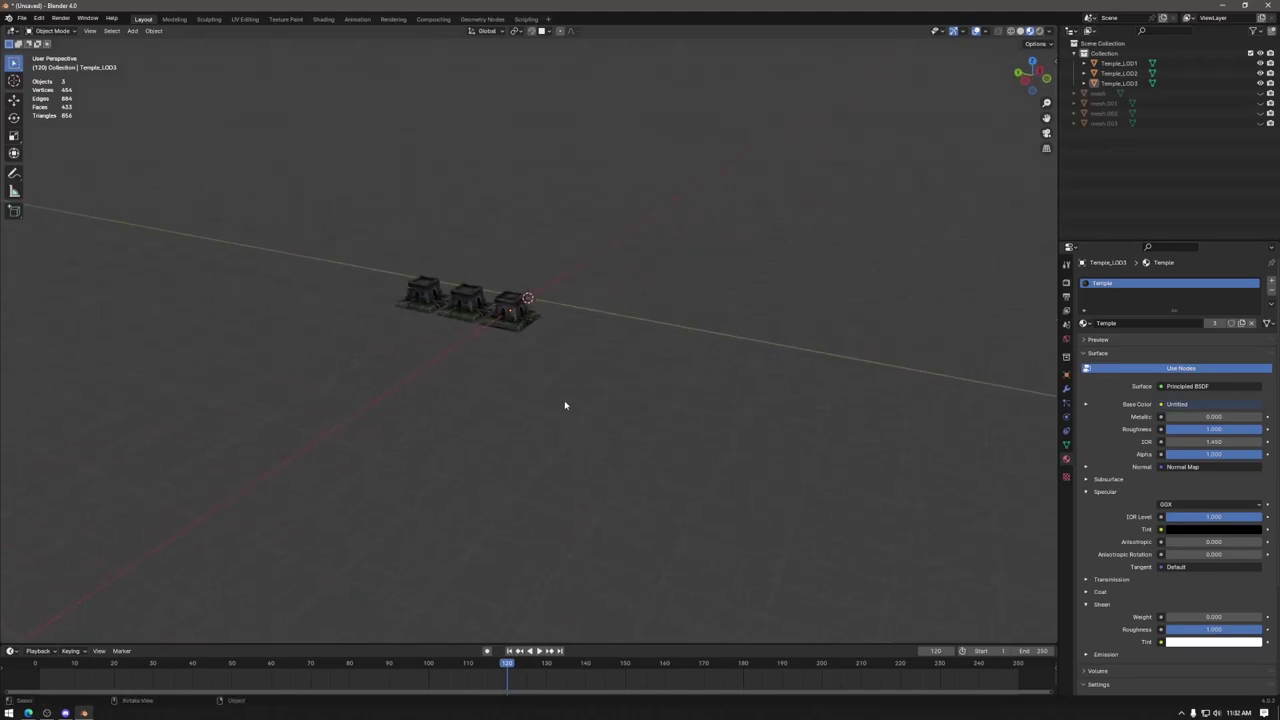
# Step: View the three temples in Wireframe and Solid shading, return to Material Preview, and inspect them up close
pyautogui.click(1010, 31)
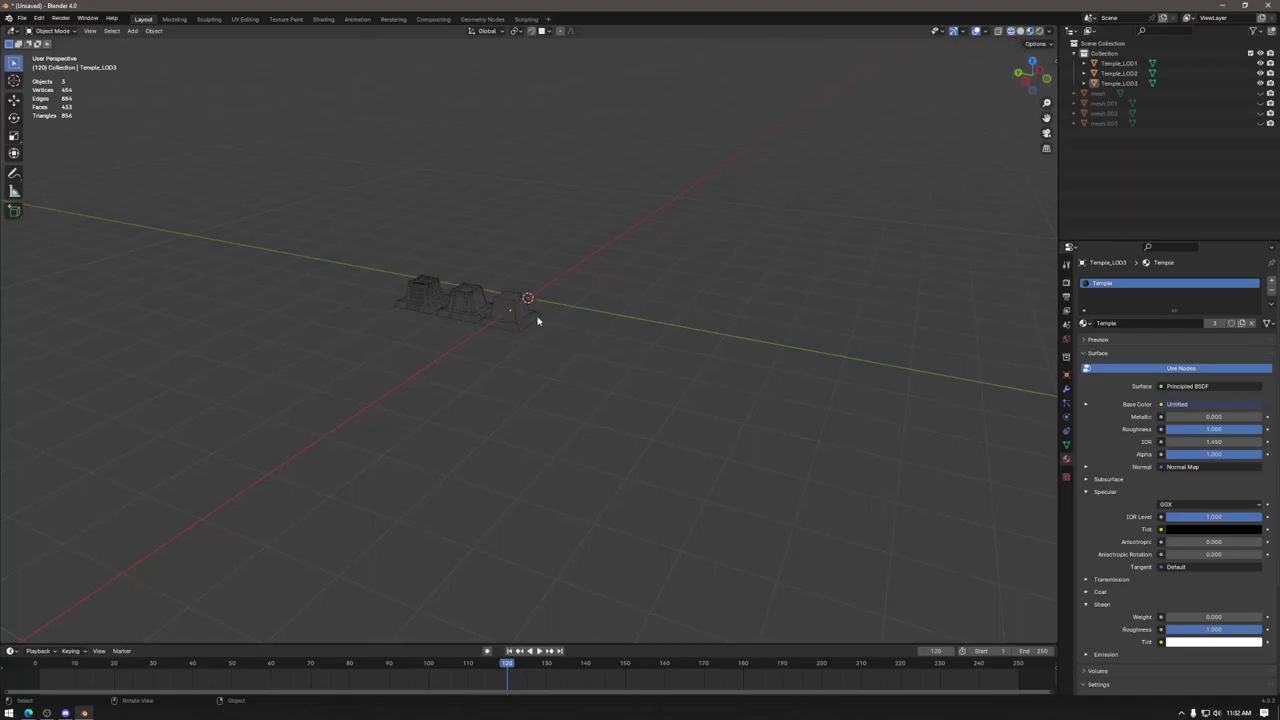
pyautogui.click(1020, 31)
pyautogui.click(1030, 31)
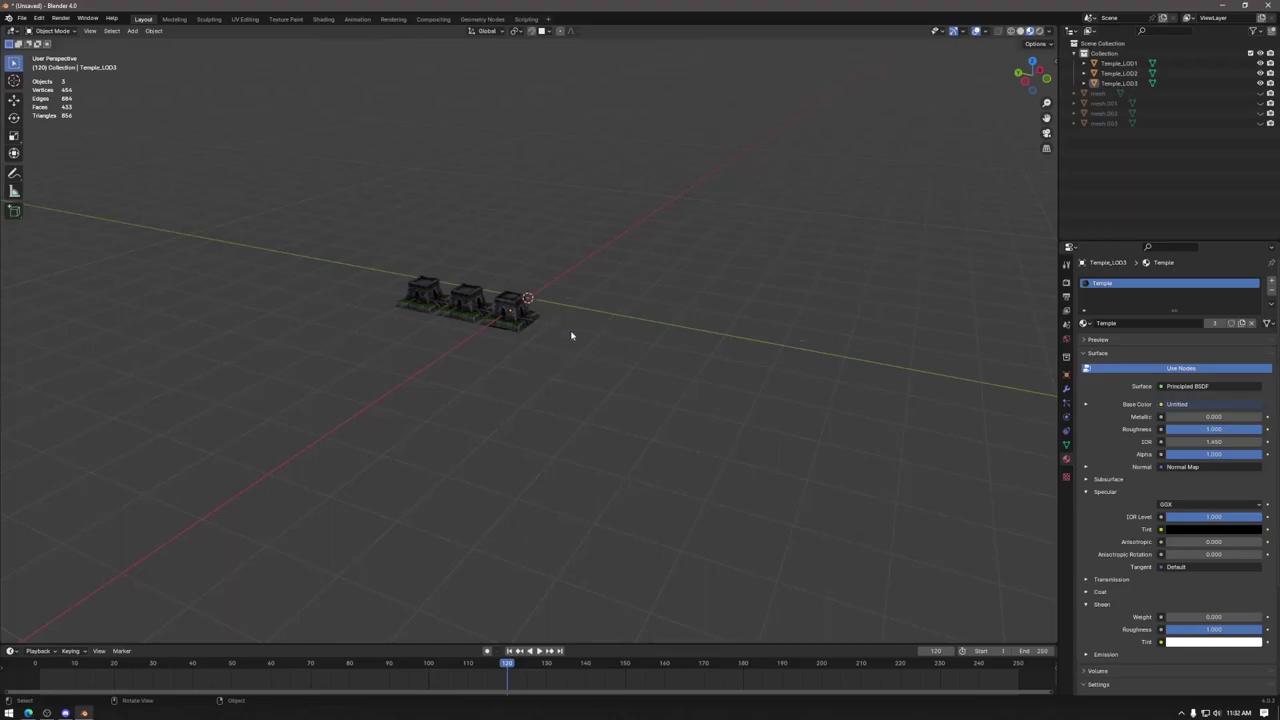
pyautogui.scroll(10, 571, 334)
pyautogui.scroll(-2, 695, 350)
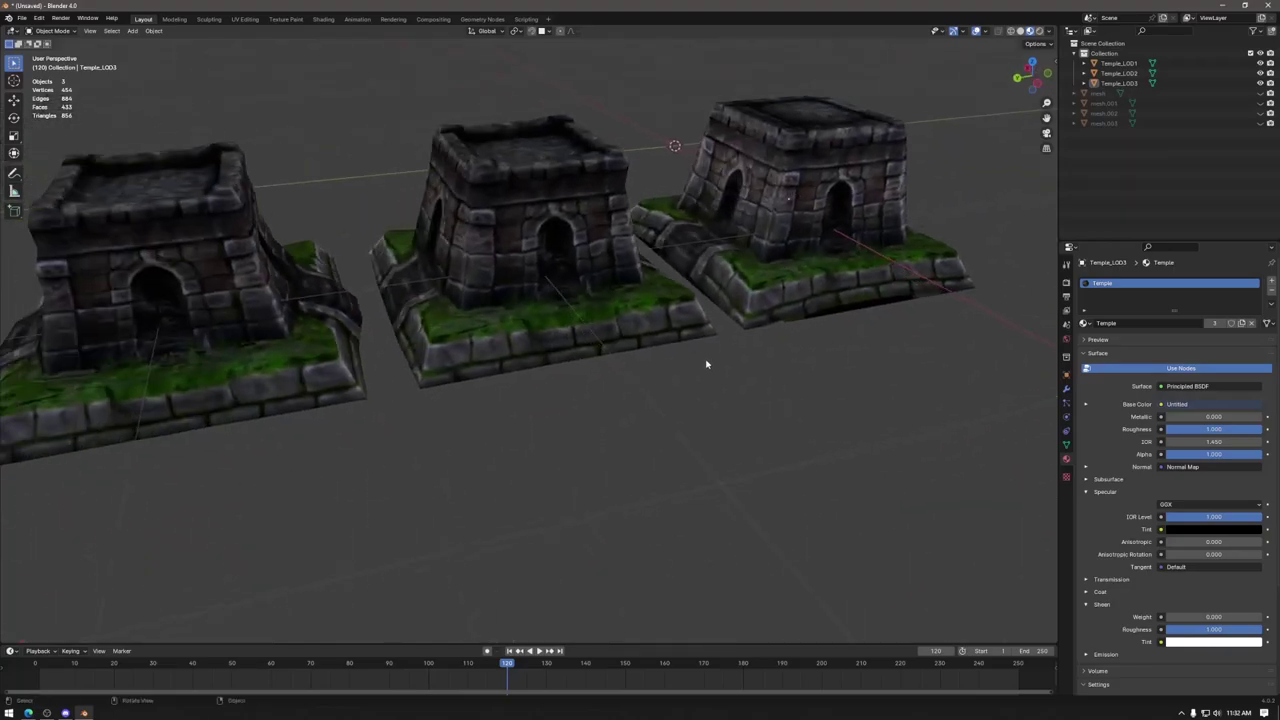
pyautogui.scroll(-2, 706, 362)
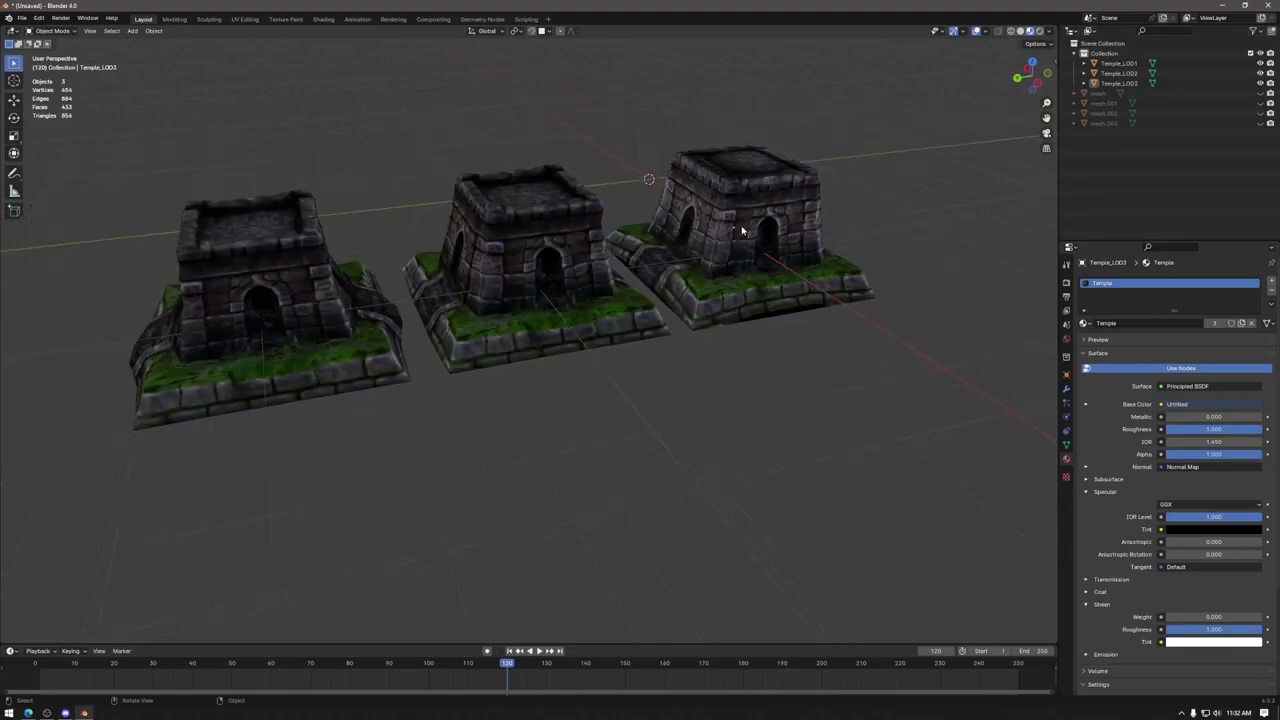
# Step: Duplicate Temple_LOD3 and place the copy about 0.9 m away in the negative Y direction
pyautogui.moveTo(773, 244); pyautogui.dragTo(611, 286, button='middle')
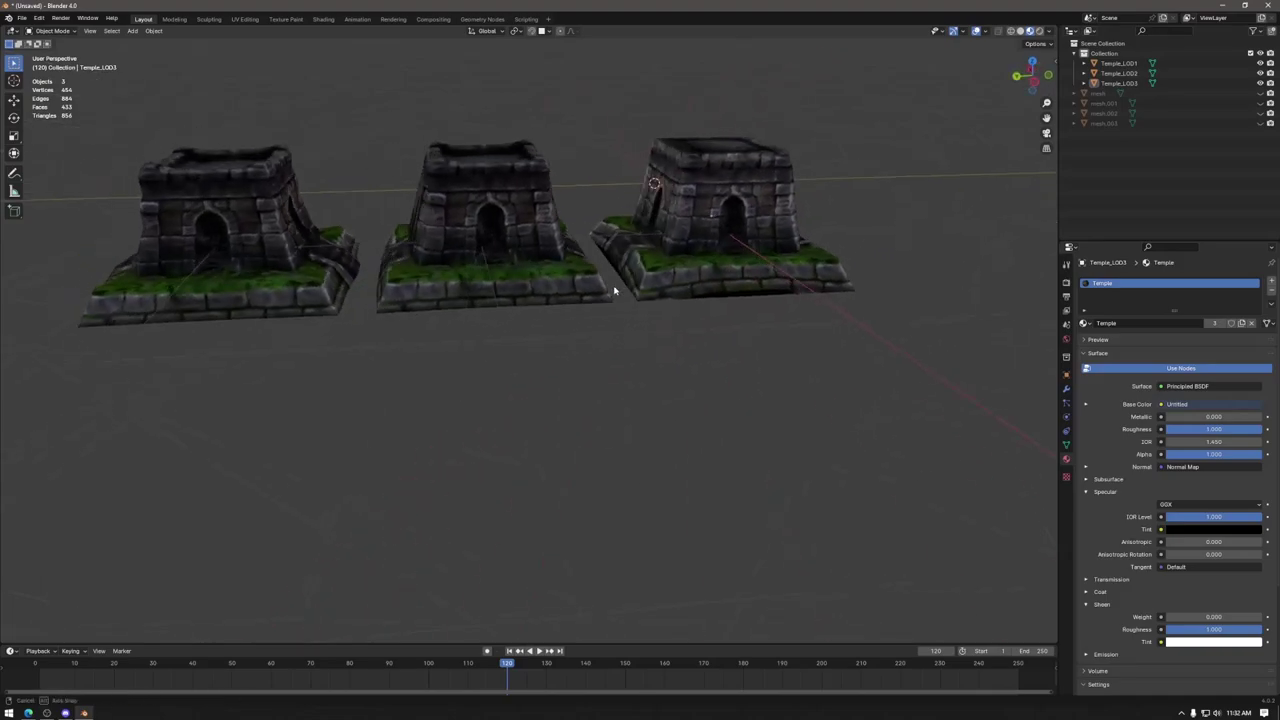
pyautogui.moveTo(452, 311); pyautogui.dragTo(543, 363, button='middle')
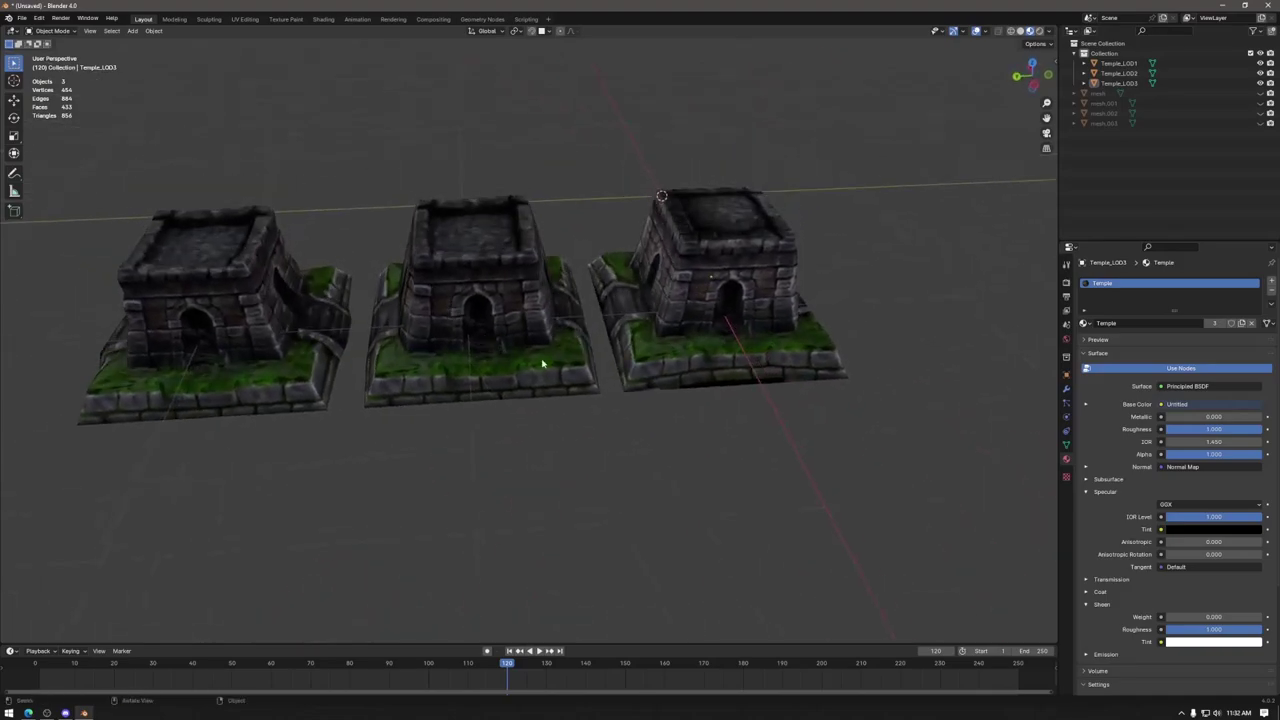
pyautogui.scroll(4, 618, 344)
pyautogui.moveTo(743, 355); pyautogui.dragTo(698, 347, button='middle')
pyautogui.click(698, 347)
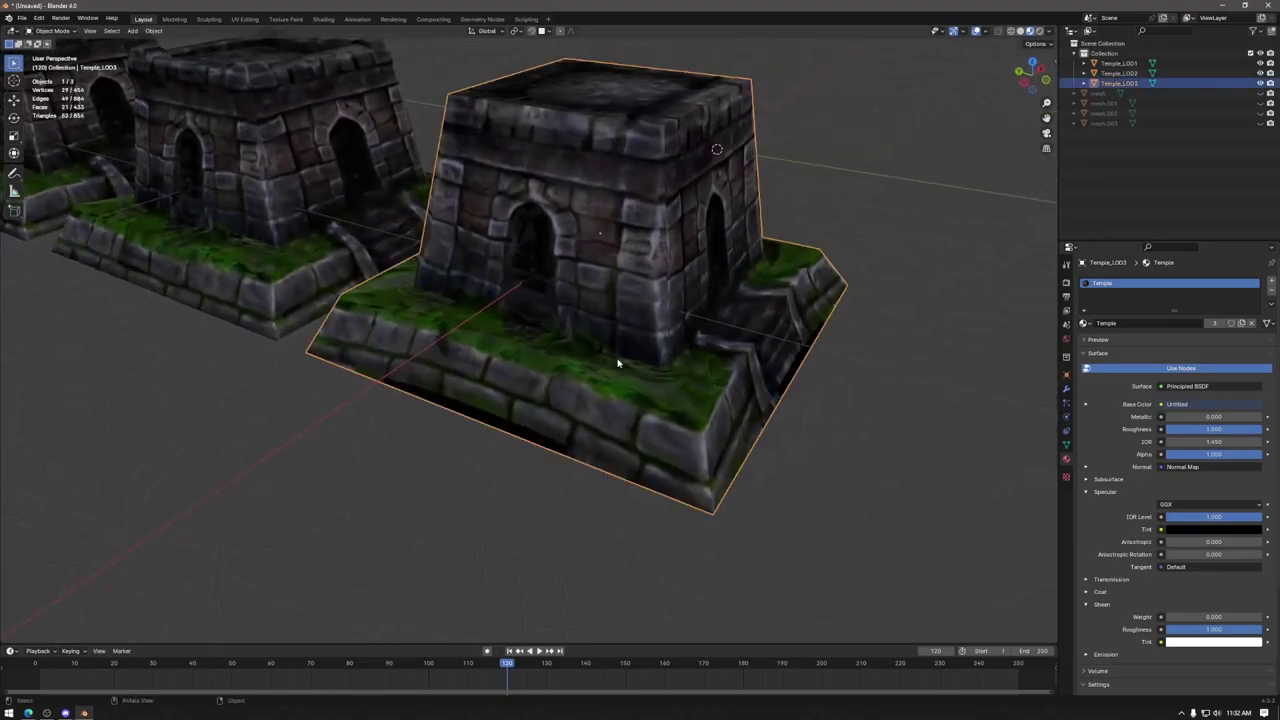
pyautogui.hotkey('shift', 'd')
pyautogui.press('y')
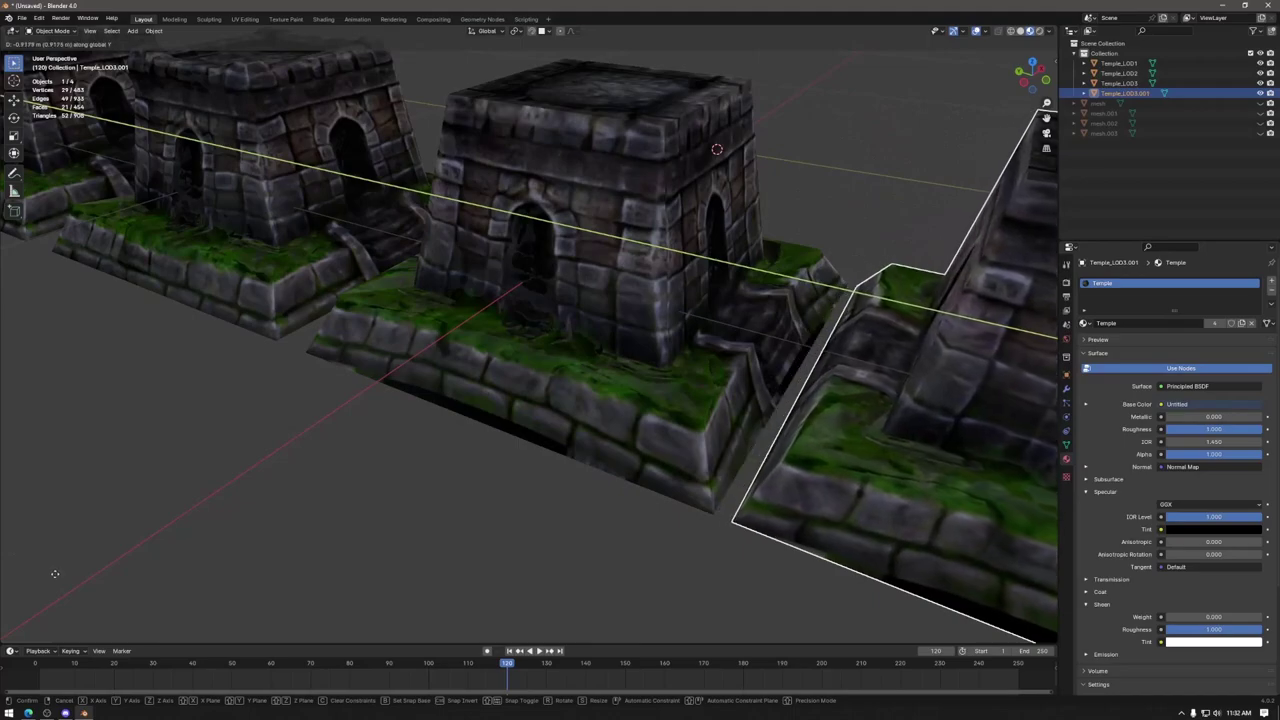
pyautogui.click(55, 573)
# Step: Hide Temple_LOD1, Temple_LOD2 and Temple_LOD3, and select only the duplicated temple
pyautogui.scroll(-6, 431, 334)
pyautogui.click(470, 320)
pyautogui.keyDown('shift'); pyautogui.click(356, 265); pyautogui.keyUp('shift')
pyautogui.keyDown('shift'); pyautogui.click(247, 227); pyautogui.keyUp('shift')
pyautogui.moveTo(1260, 63); pyautogui.dragTo(1260, 84)
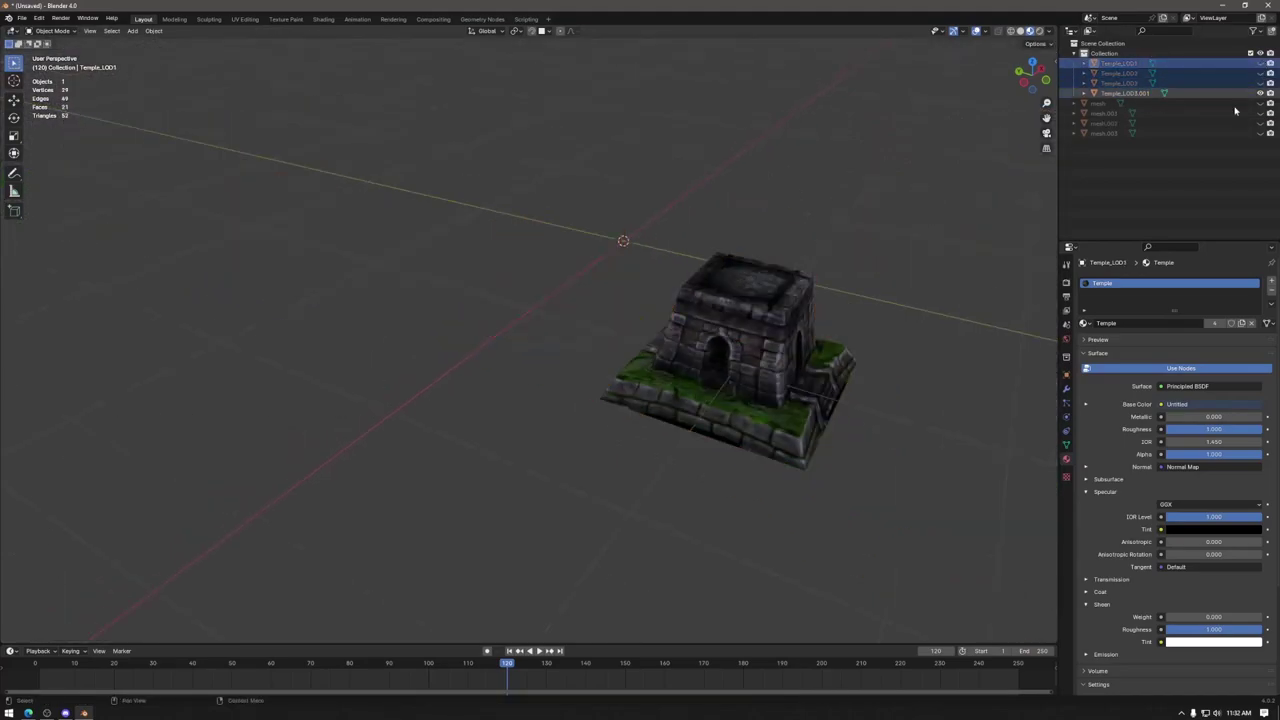
pyautogui.click(1125, 93)
# Step: In Edit Mode, knife a cut along the outer edge of one stair border, from the temple wall over the ledge to the base
pyautogui.scroll(5, 514, 380)
pyautogui.moveTo(514, 380); pyautogui.dragTo(515, 348, button='middle')
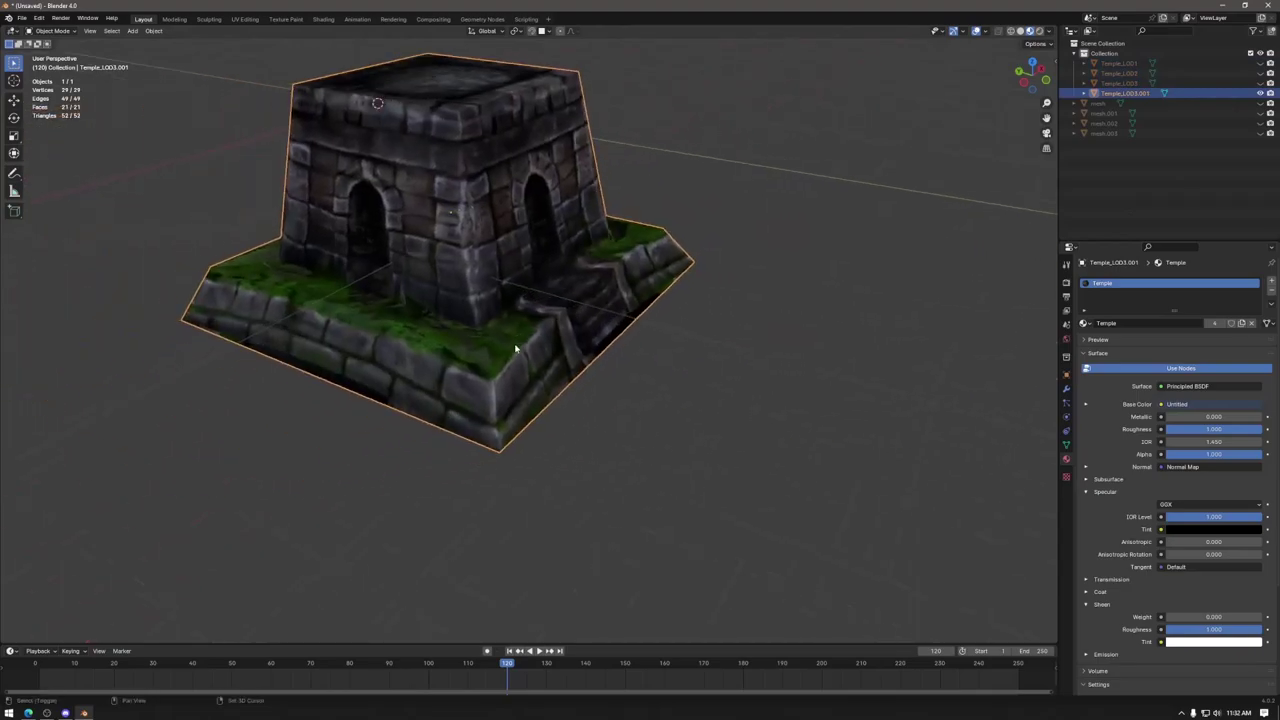
pyautogui.scroll(3, 516, 348)
pyautogui.press('Tab')
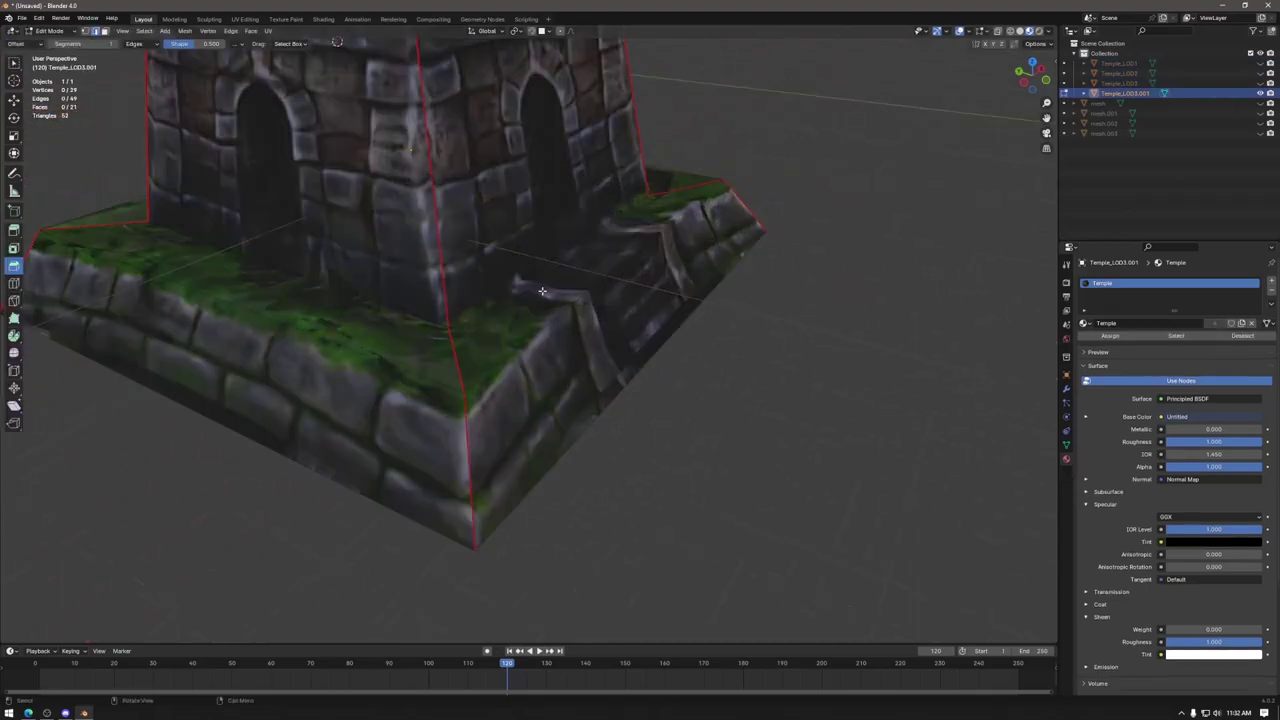
pyautogui.press('k')
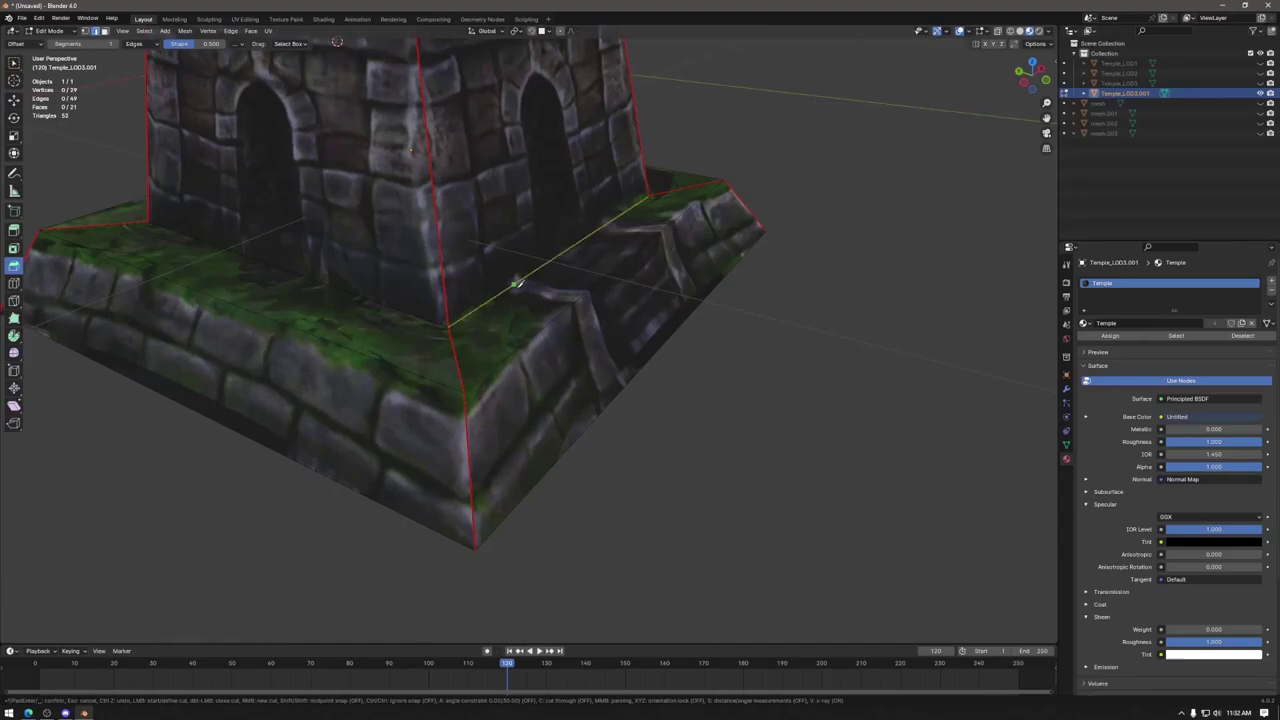
pyautogui.click(509, 287)
pyautogui.click(573, 303)
pyautogui.click(601, 410)
# Step: Knife two more cuts down the same stair border, one along its inner edge and one just inside the outer cut
pyautogui.moveTo(601, 410); pyautogui.dragTo(420, 437, button='middle')
pyautogui.click(445, 354)
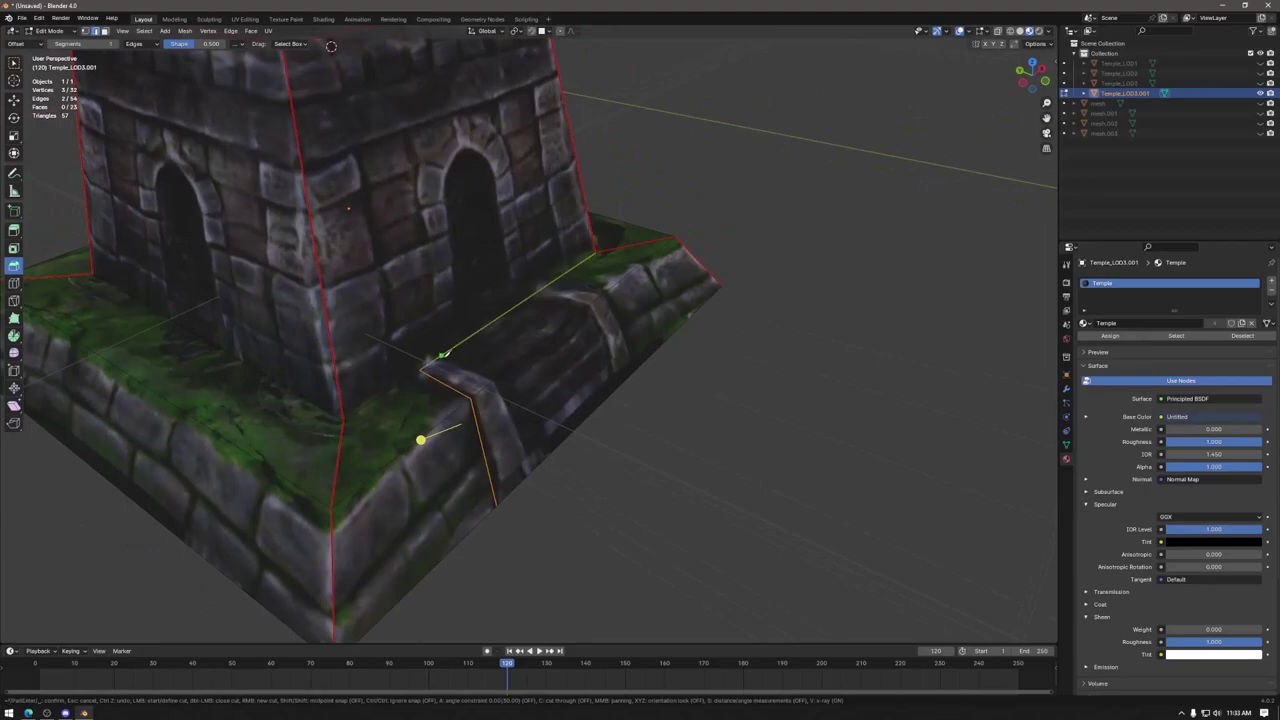
pyautogui.click(493, 380)
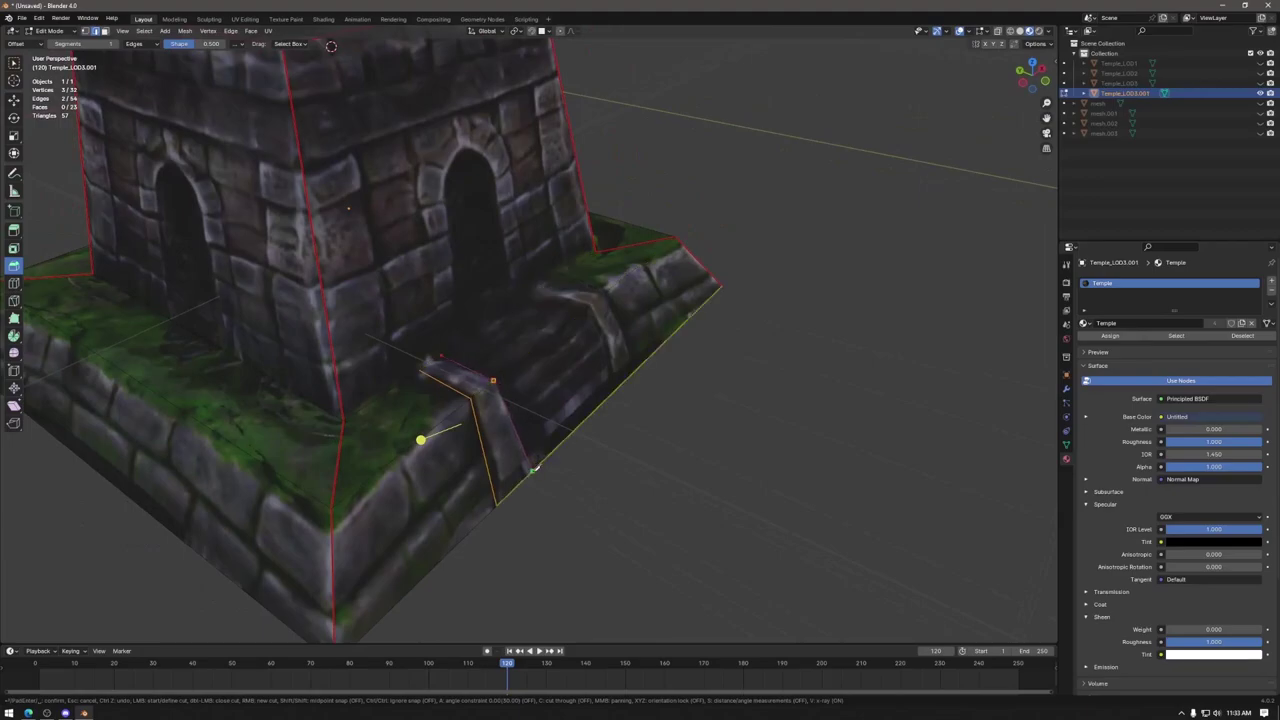
pyautogui.click(497, 397)
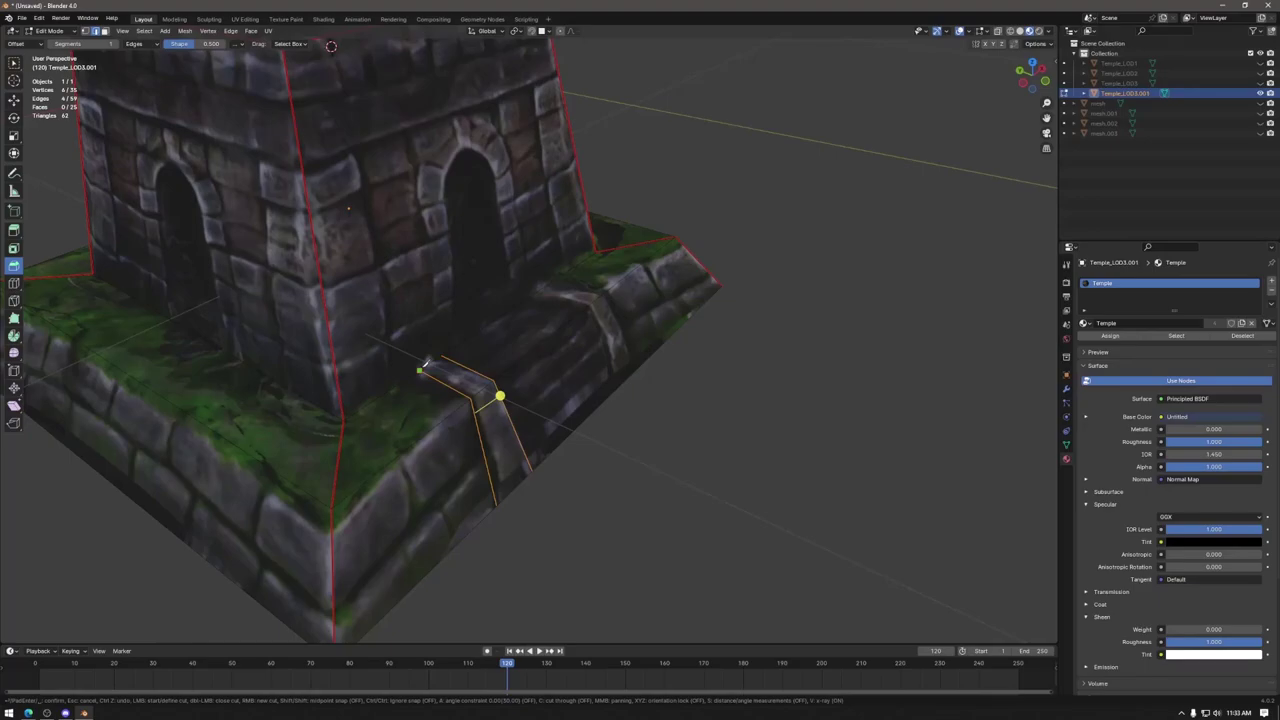
pyautogui.click(474, 396)
pyautogui.click(499, 503)
pyautogui.press('Return')
# Step: Knife a fourth cut just inside the stair border's inner edge to complete a narrow strip of faces along its top
pyautogui.moveTo(441, 361); pyautogui.dragTo(524, 401, button='middle')
pyautogui.press('KP_Decimal')
pyautogui.moveTo(429, 451); pyautogui.dragTo(630, 378, button='middle')
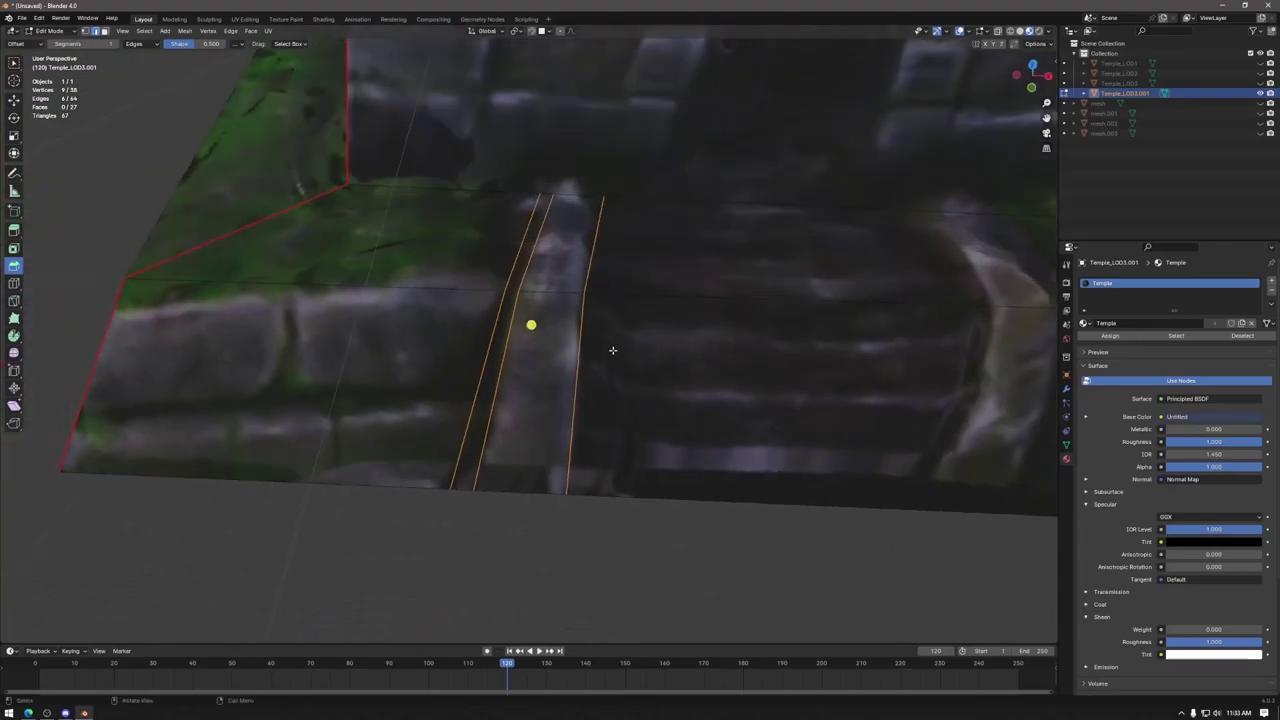
pyautogui.press('k')
pyautogui.click(594, 197)
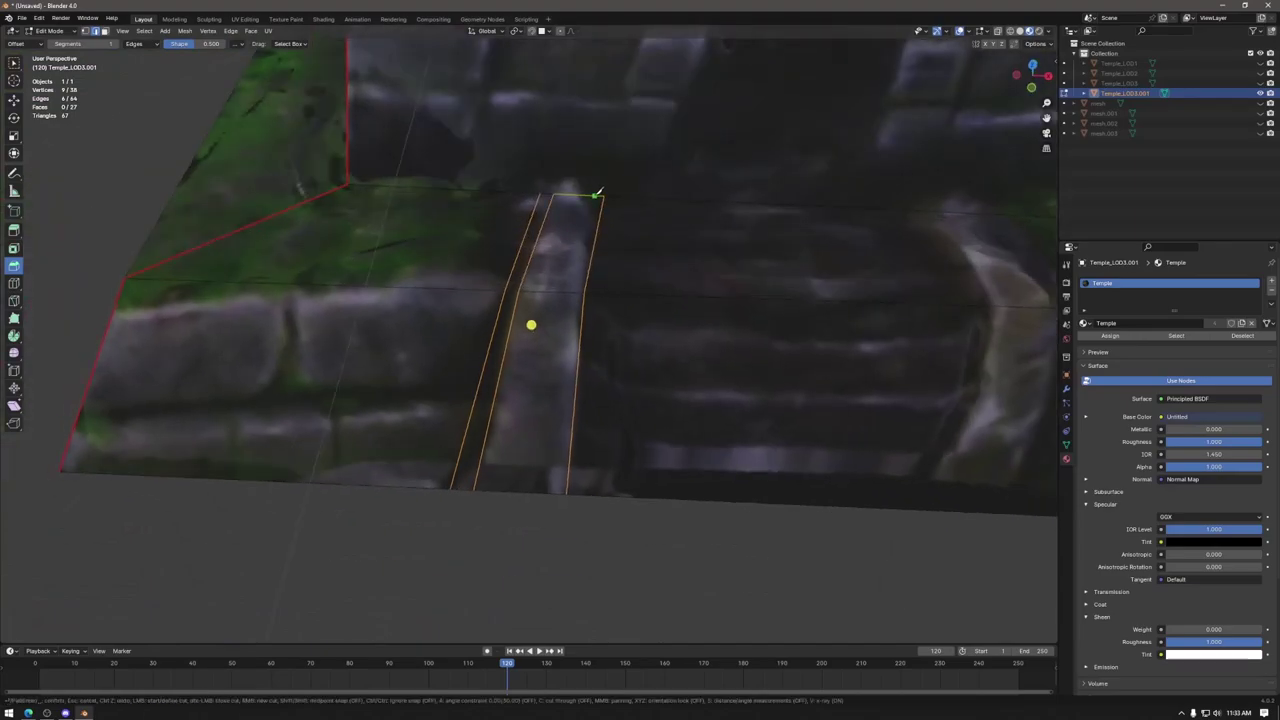
pyautogui.click(580, 291)
pyautogui.click(558, 491)
pyautogui.press('Return')
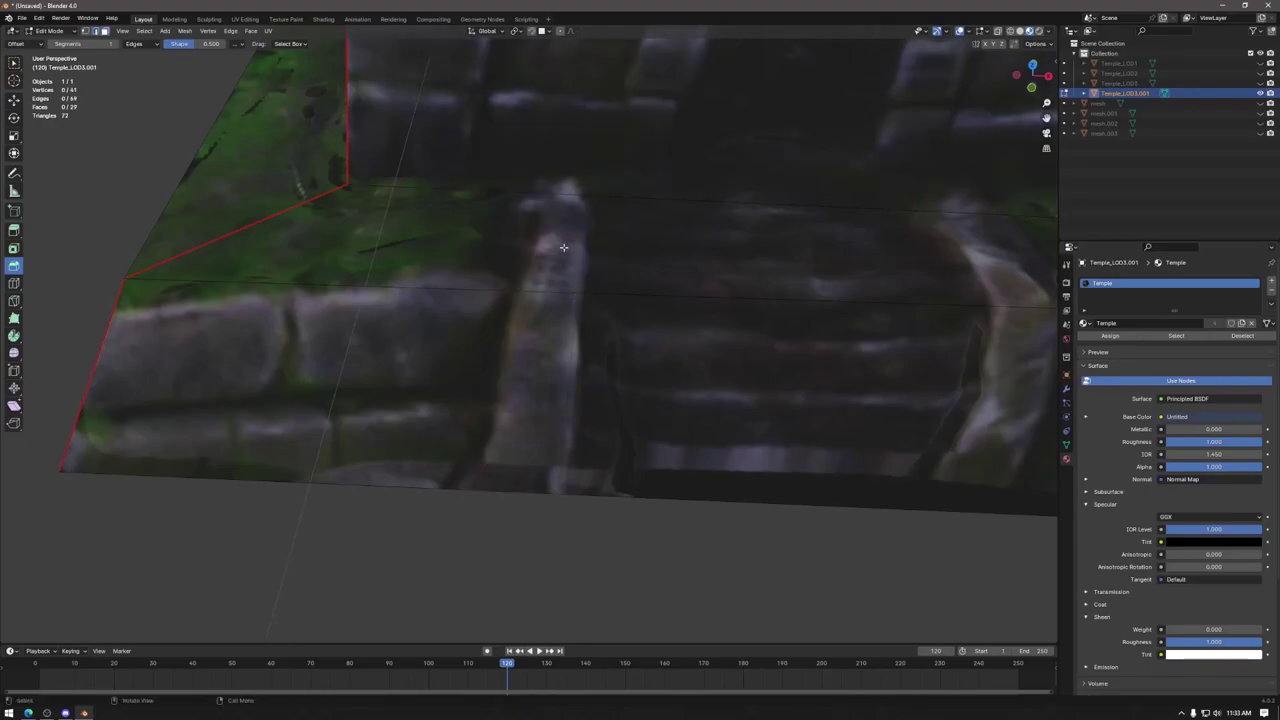
# Step: Raise the upper face of the stair border strip about 0.01 m along Z
pyautogui.click(562, 250)
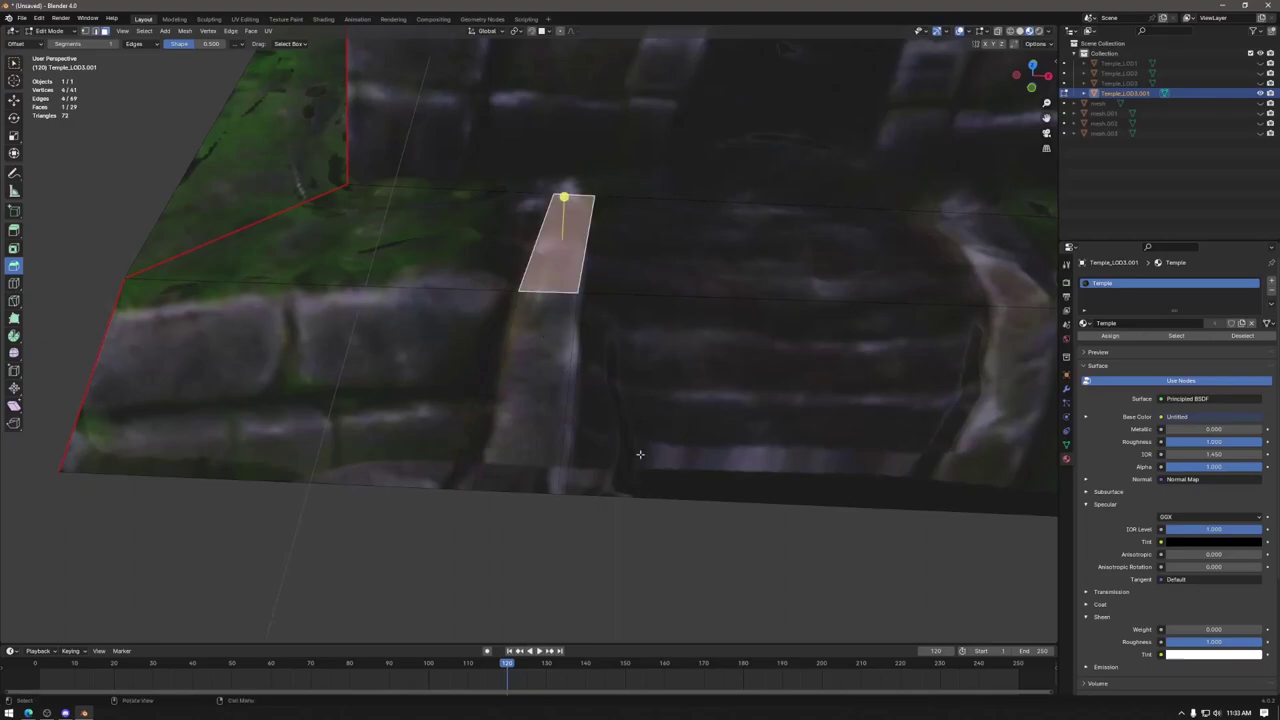
pyautogui.press('g')
pyautogui.press('z')
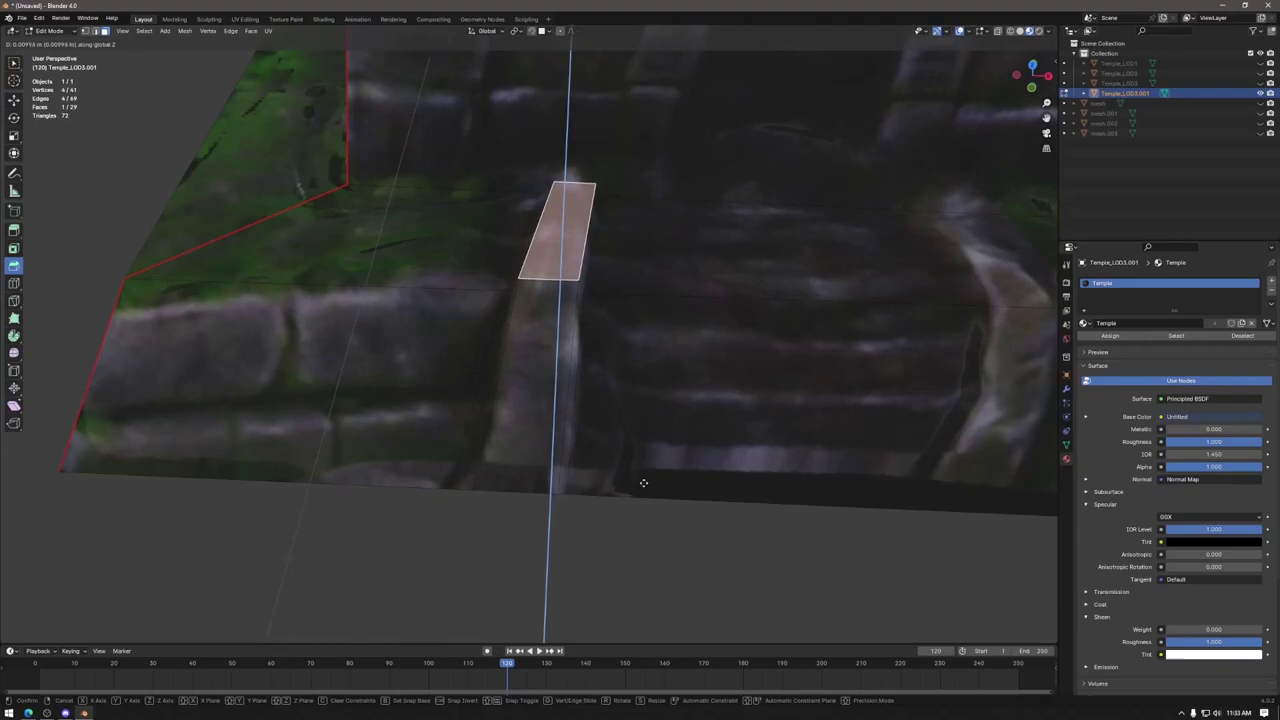
pyautogui.click(643, 483)
pyautogui.hotkey('ctrl', 'z')
# Step: Move the sloping lower face of the stair border strip slightly outward along Y
pyautogui.press('g')
pyautogui.press('y')
pyautogui.press('x')
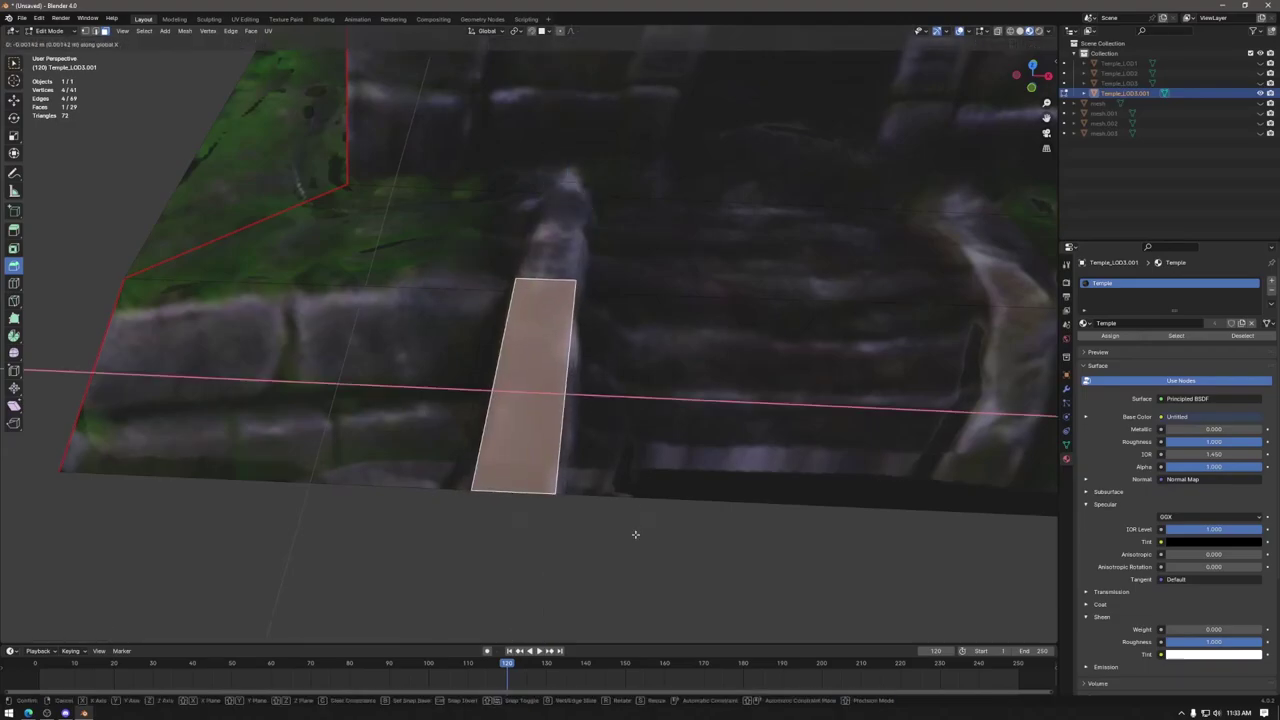
pyautogui.press('Escape')
pyautogui.press('g')
pyautogui.press('y')
pyautogui.click(624, 522)
# Step: Return to Object Mode and inspect the reshaped stair border from several sides of the temple
pyautogui.moveTo(624, 522); pyautogui.dragTo(559, 491, button='middle')
pyautogui.scroll(-10, 574, 486)
pyautogui.press('Tab')
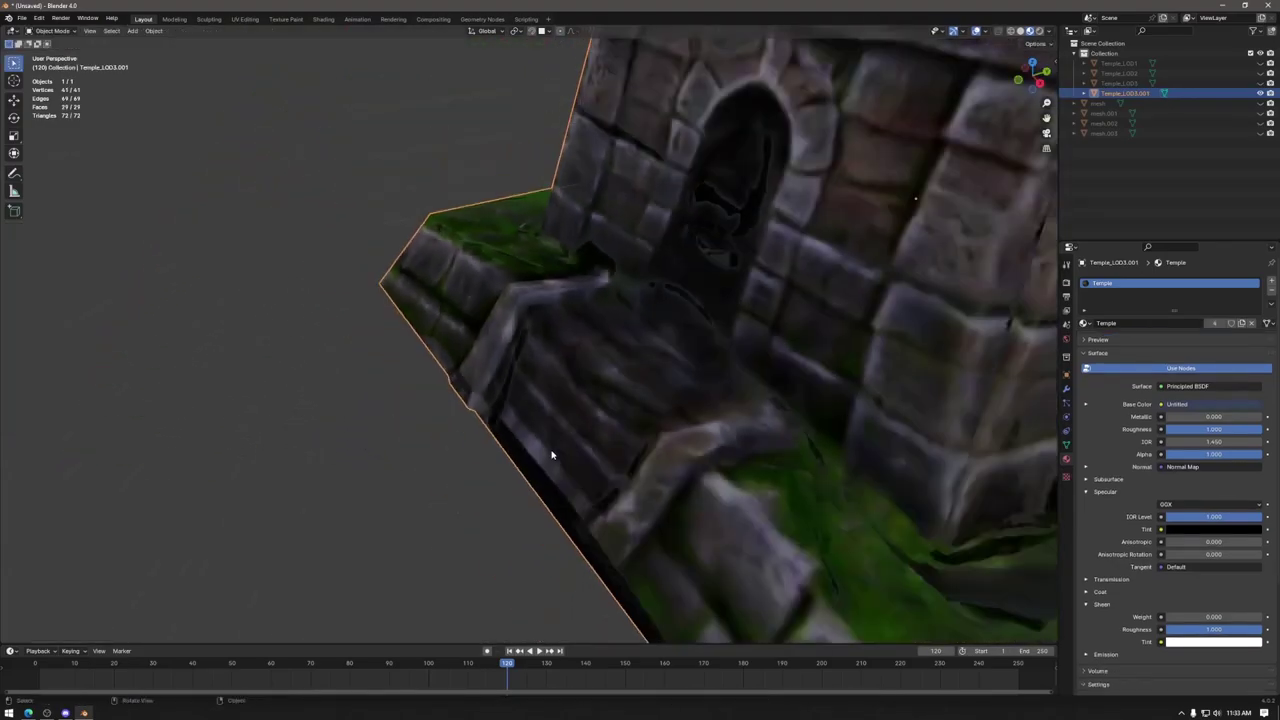
pyautogui.moveTo(644, 396); pyautogui.dragTo(562, 432, button='middle')
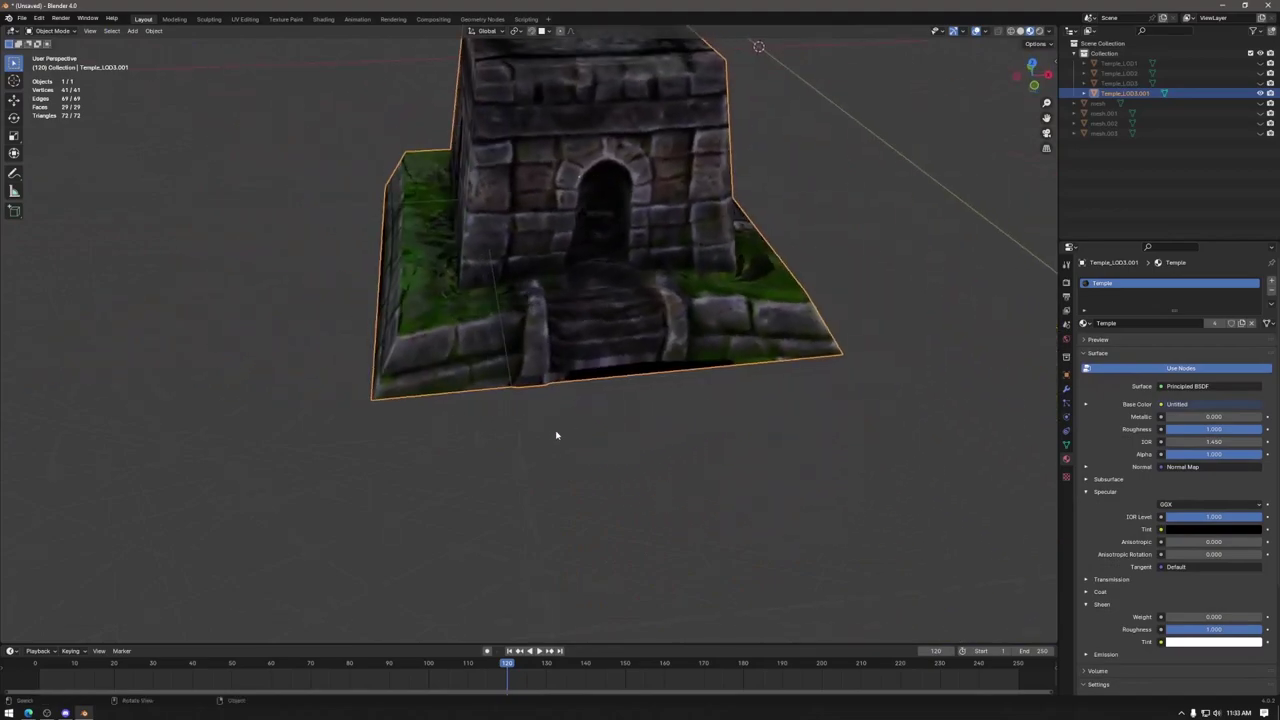
pyautogui.moveTo(594, 325); pyautogui.dragTo(646, 464, button='middle')
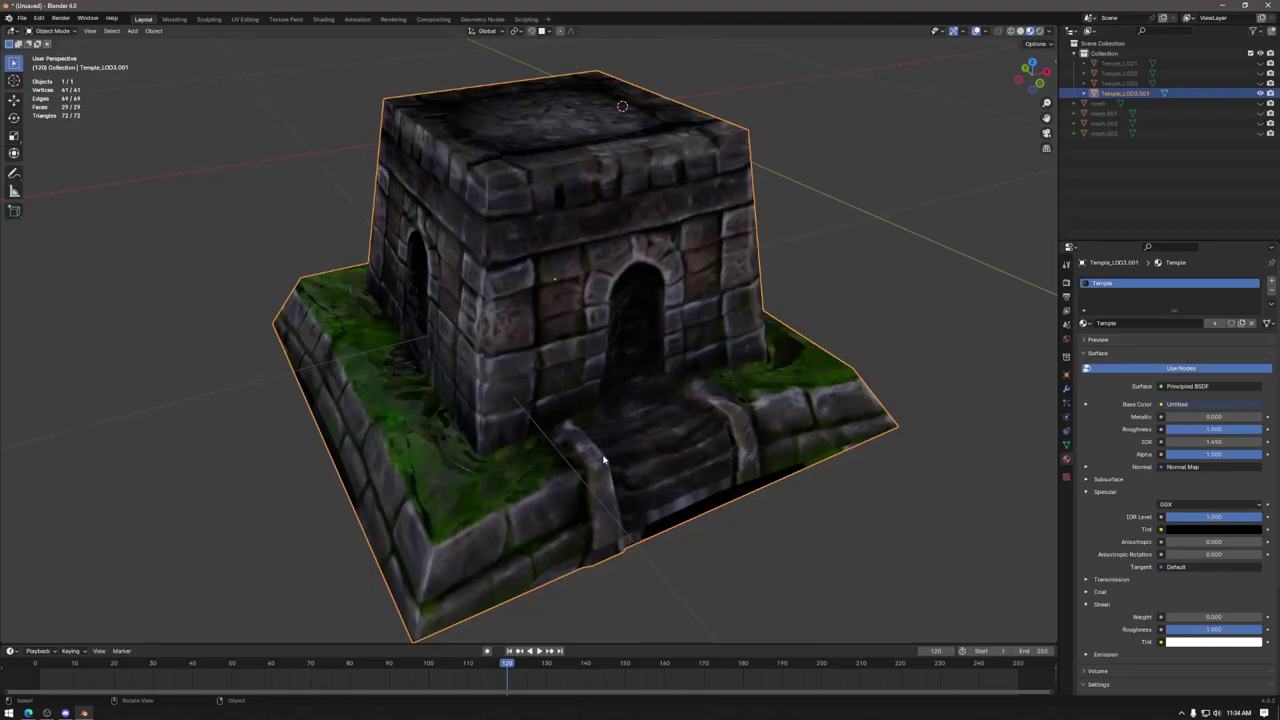
pyautogui.moveTo(475, 430); pyautogui.dragTo(556, 375, button='middle')
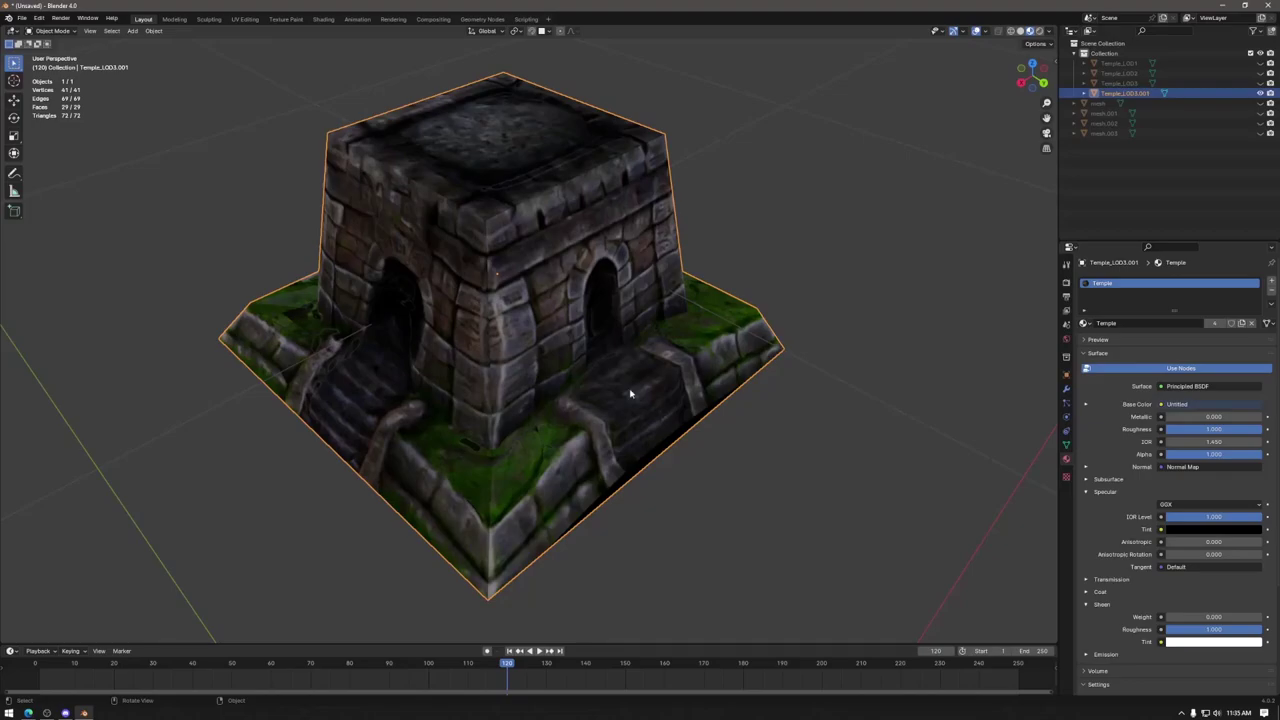
# Step: Switch to Photoshop and browse the computer's files to the Stash (K:) drive for opening an image
pyautogui.click(9, 713)
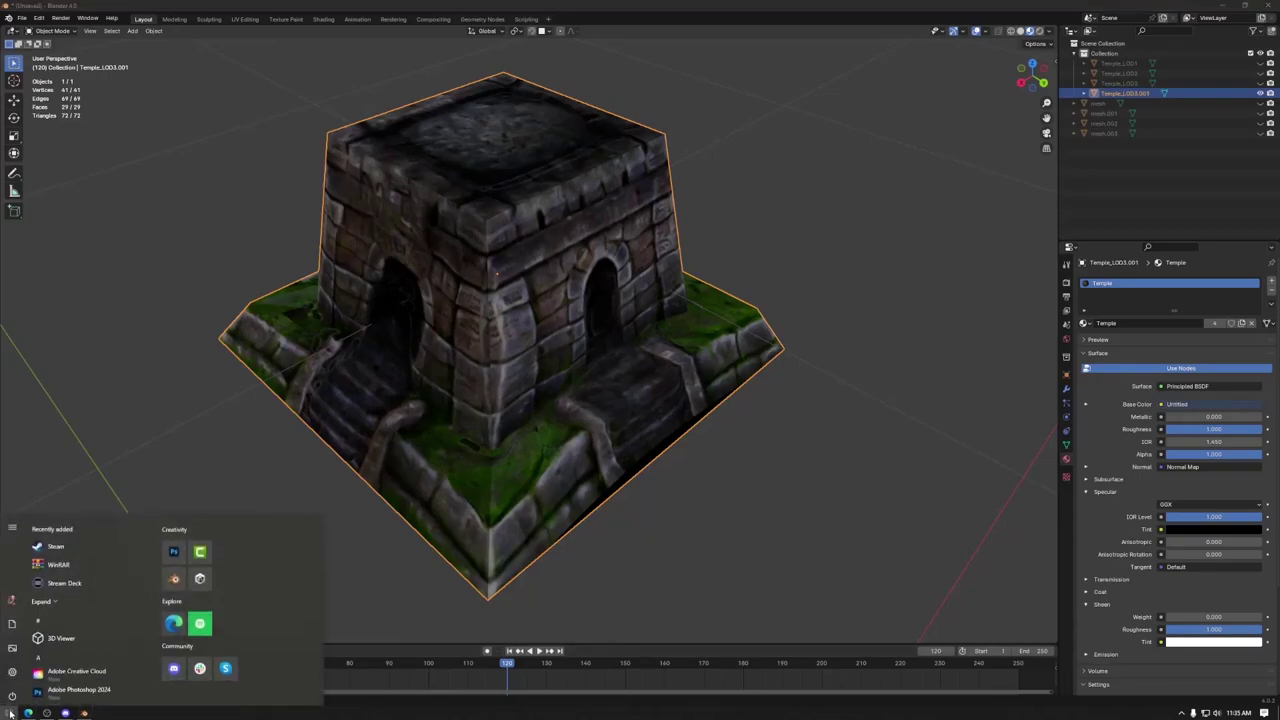
pyautogui.click(172, 548)
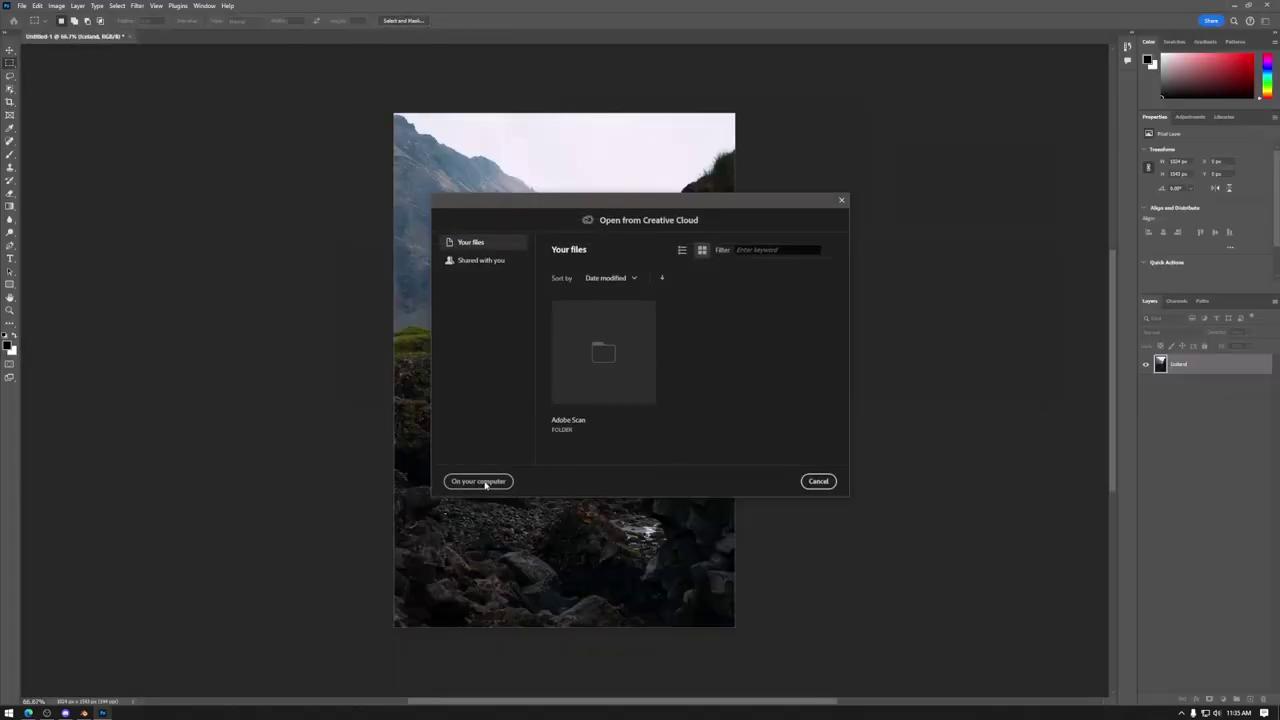
pyautogui.click(479, 481)
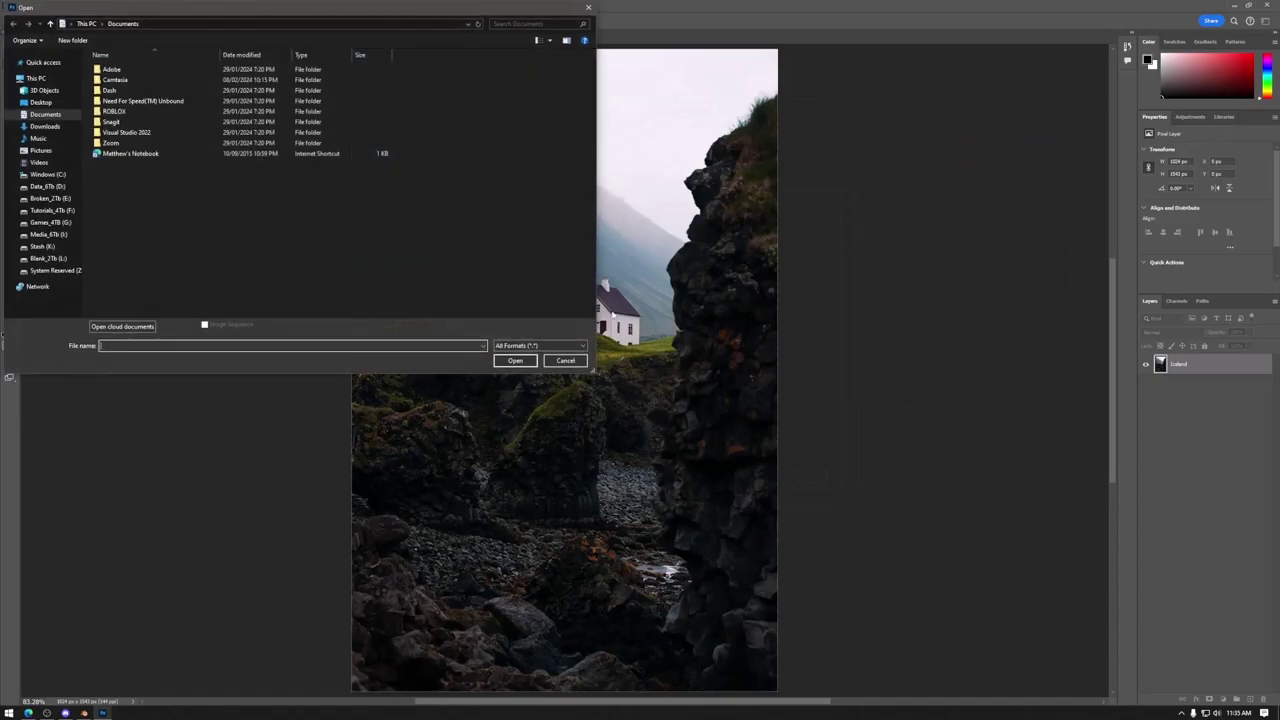
pyautogui.click(47, 186)
pyautogui.click(47, 248)
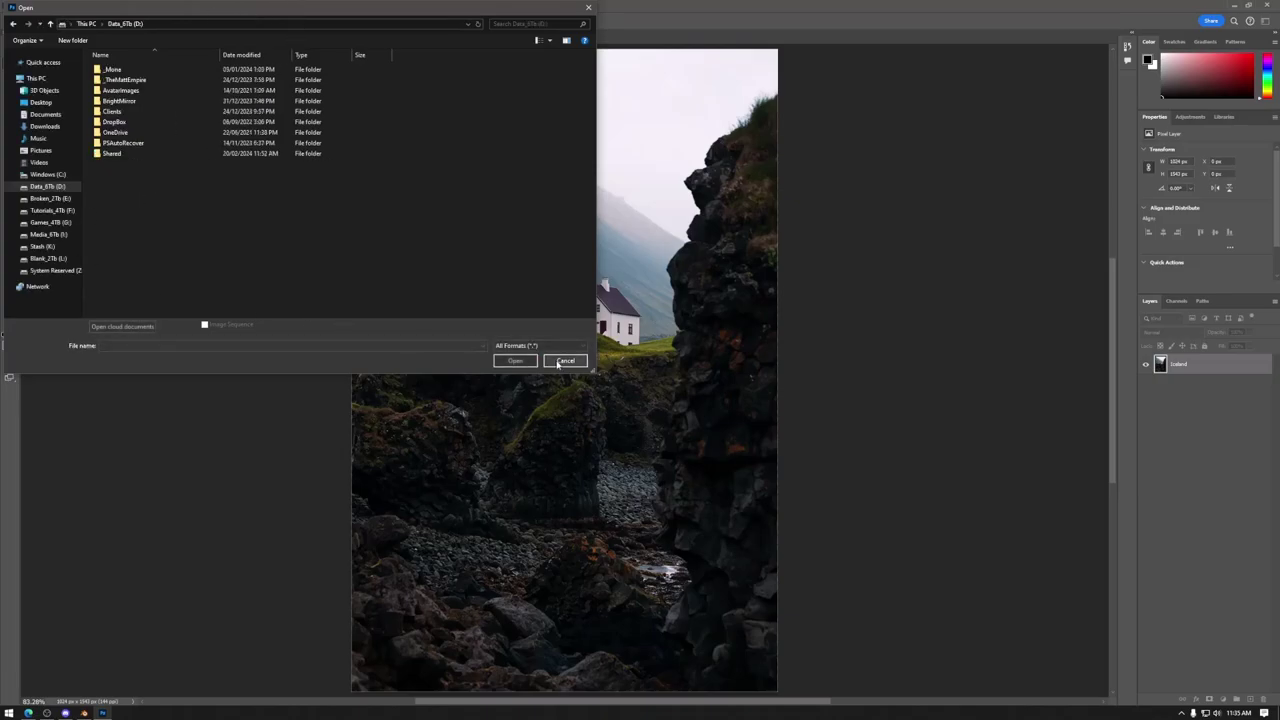
pyautogui.click(48, 246)
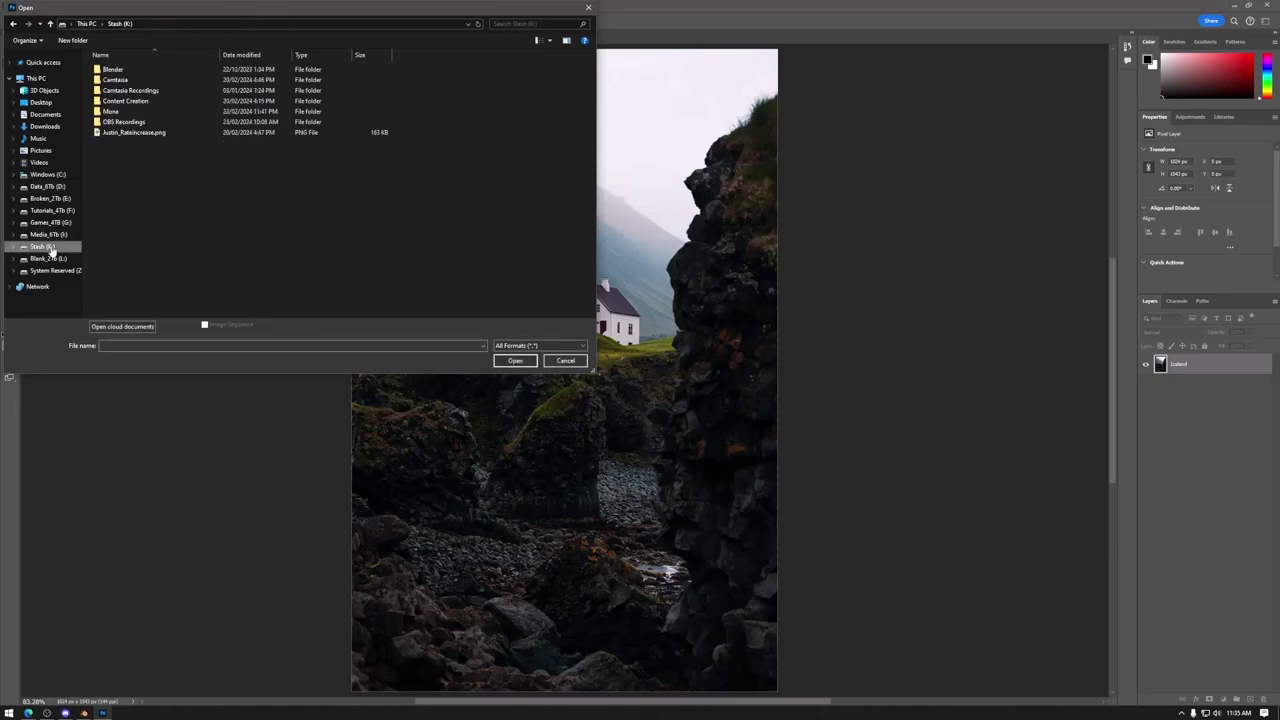
# Step: Open Temple_Normal.png from the Mona > Tutorials > Workshops > 52_AIAssets folder
pyautogui.doubleClick(136, 112)
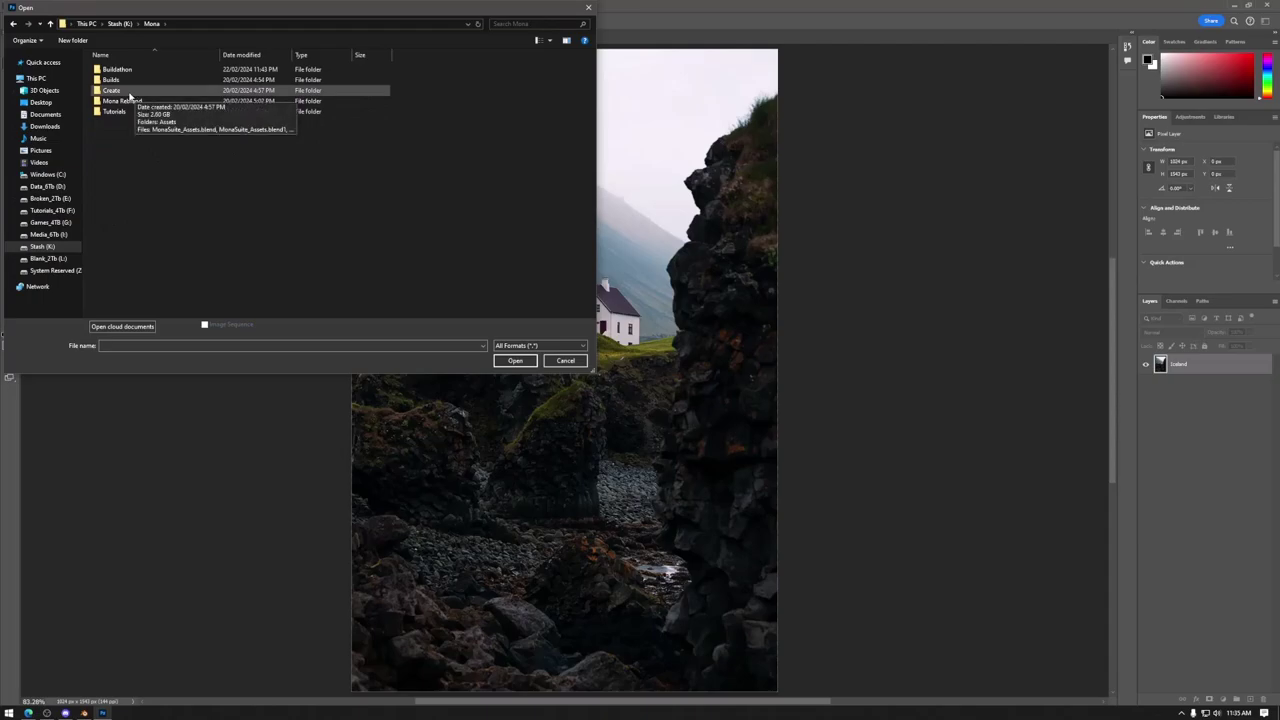
pyautogui.doubleClick(115, 111)
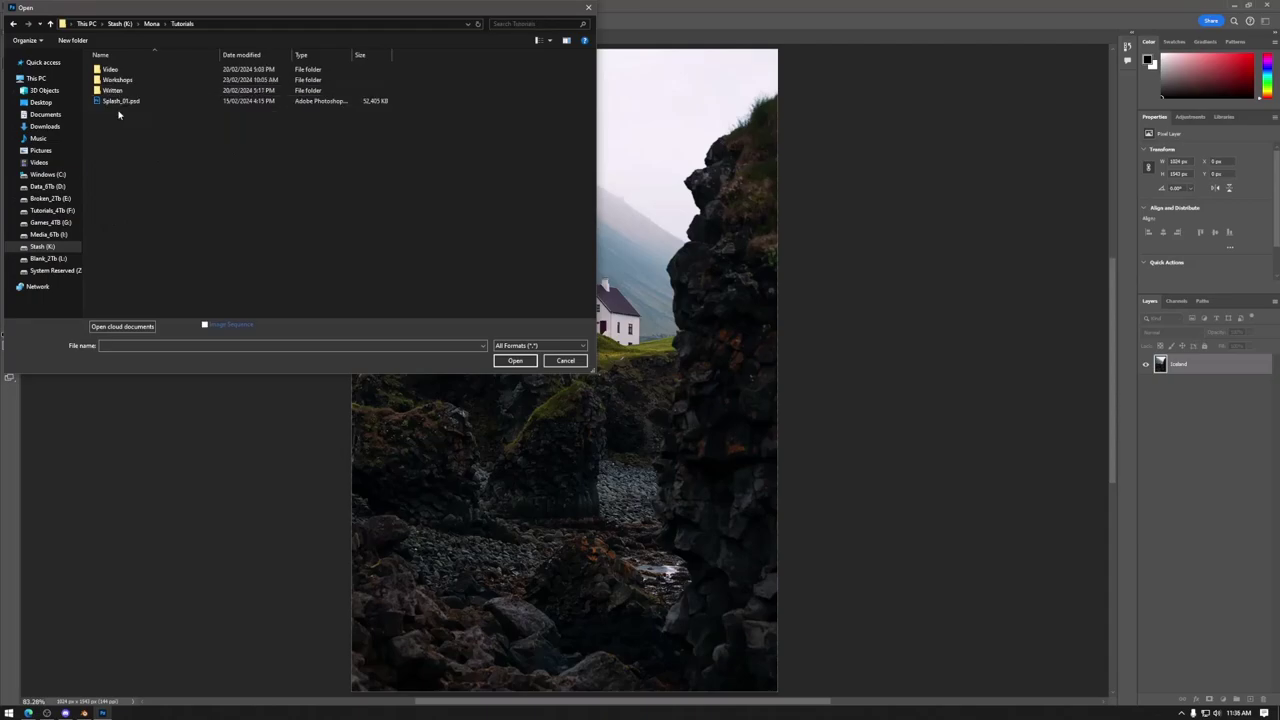
pyautogui.doubleClick(127, 87)
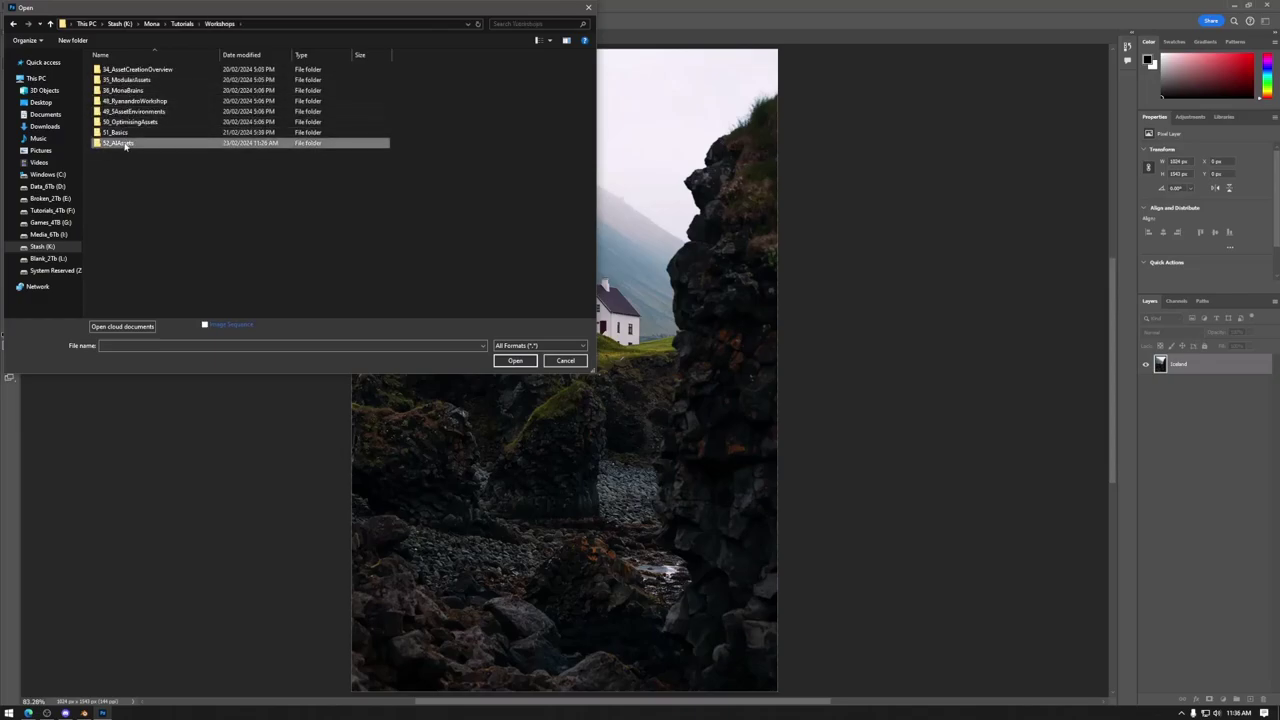
pyautogui.doubleClick(124, 140)
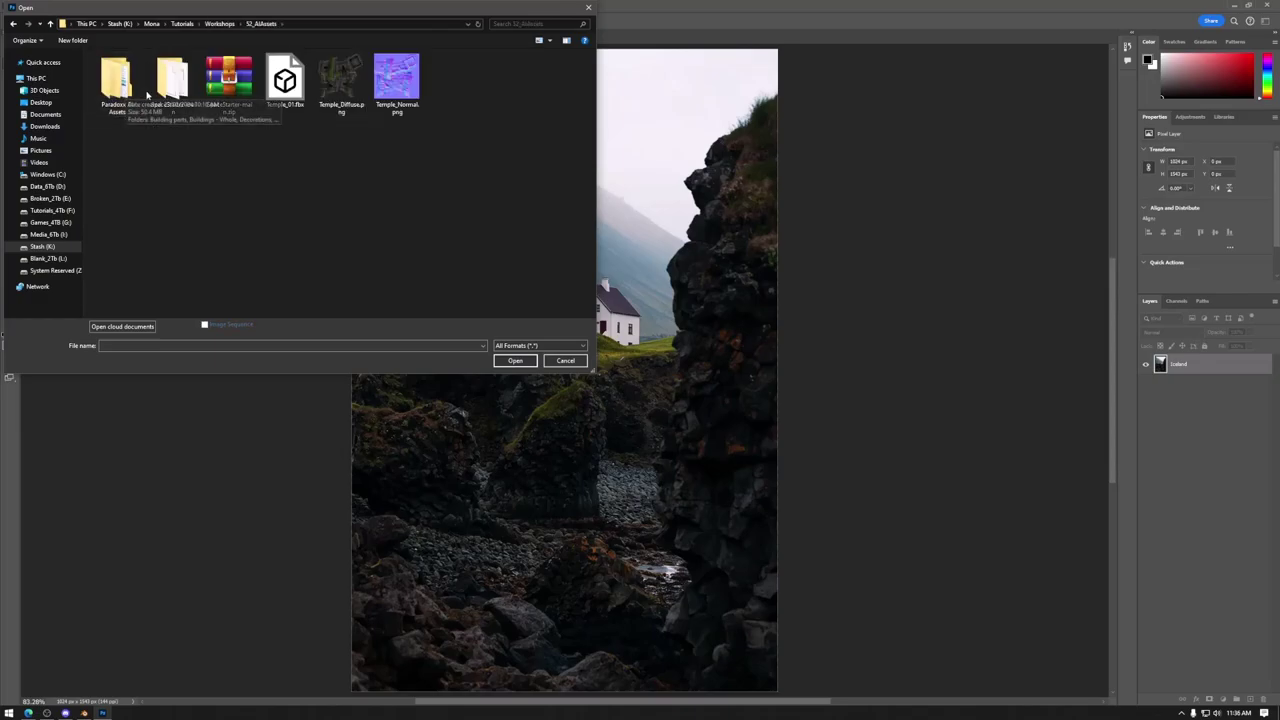
pyautogui.click(396, 80)
pyautogui.click(515, 360)
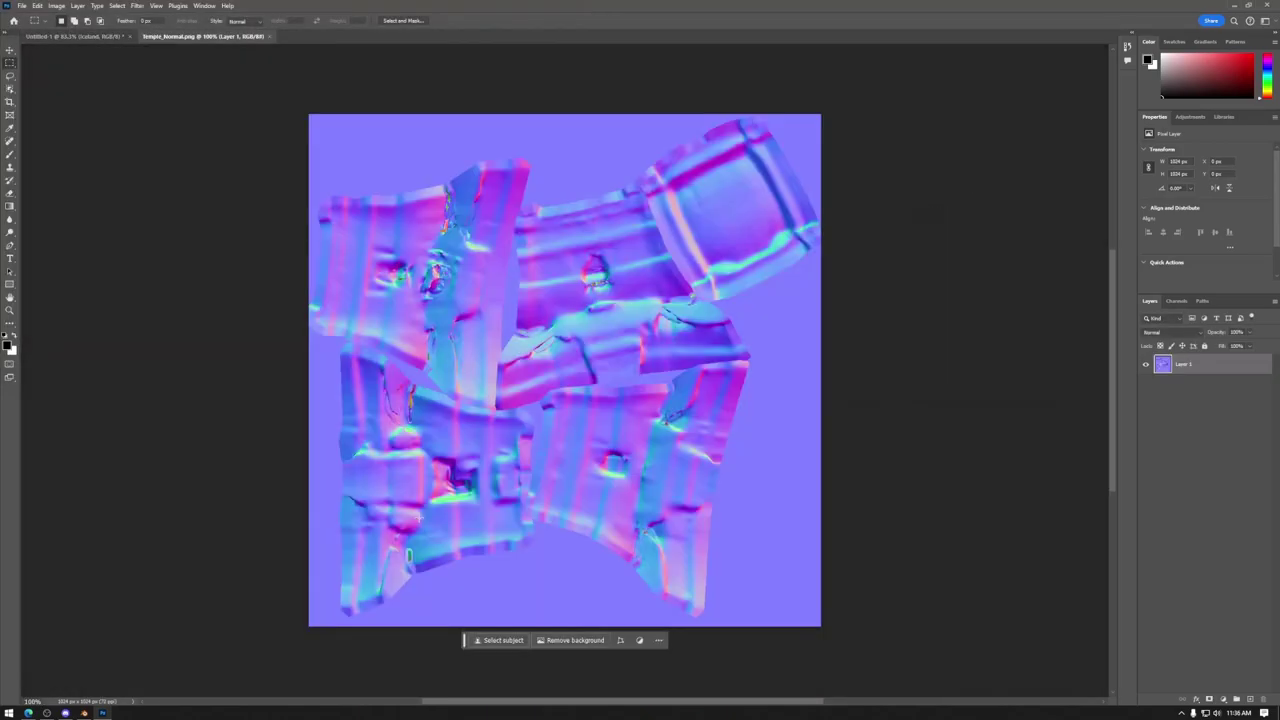
# Step: Examine the doorway areas of the temple's normal map up close for faulty pixels
pyautogui.click(10, 297)
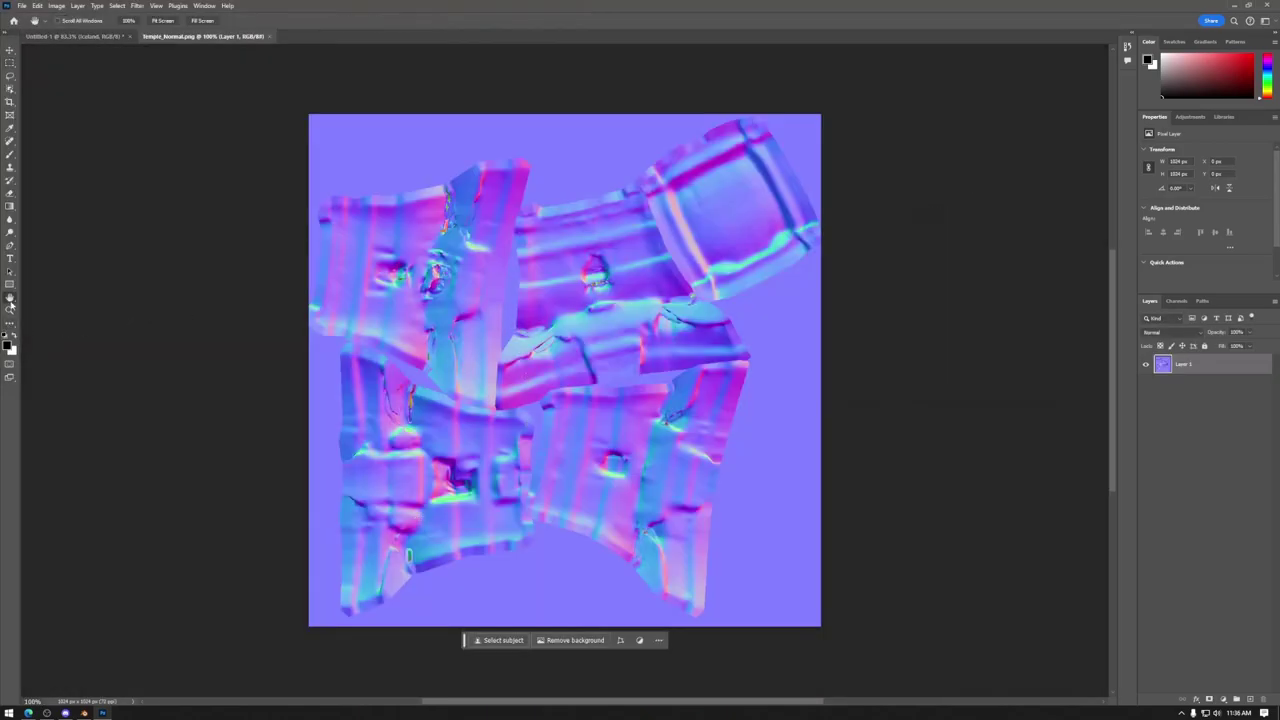
pyautogui.click(10, 310)
pyautogui.moveTo(436, 283); pyautogui.dragTo(490, 253)
pyautogui.scroll(-1, 574, 386)
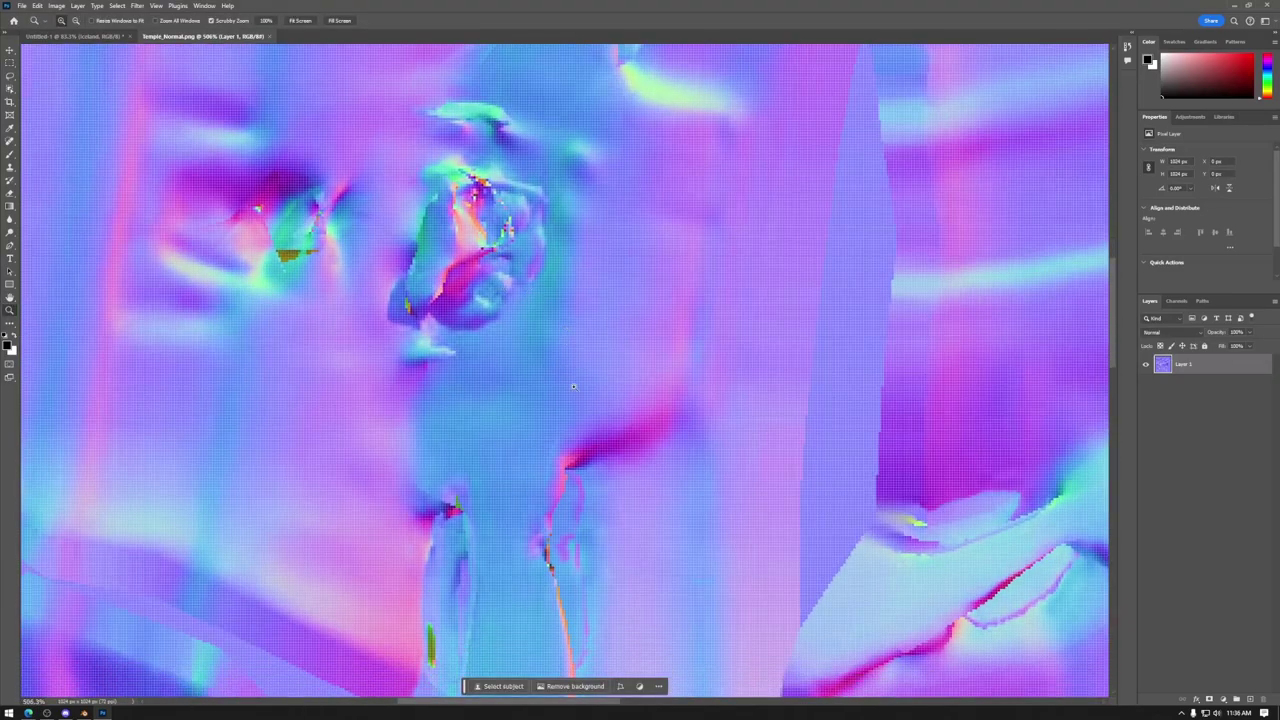
pyautogui.keyDown('alt'); pyautogui.scroll(-6, 832, 376); pyautogui.keyUp('alt')
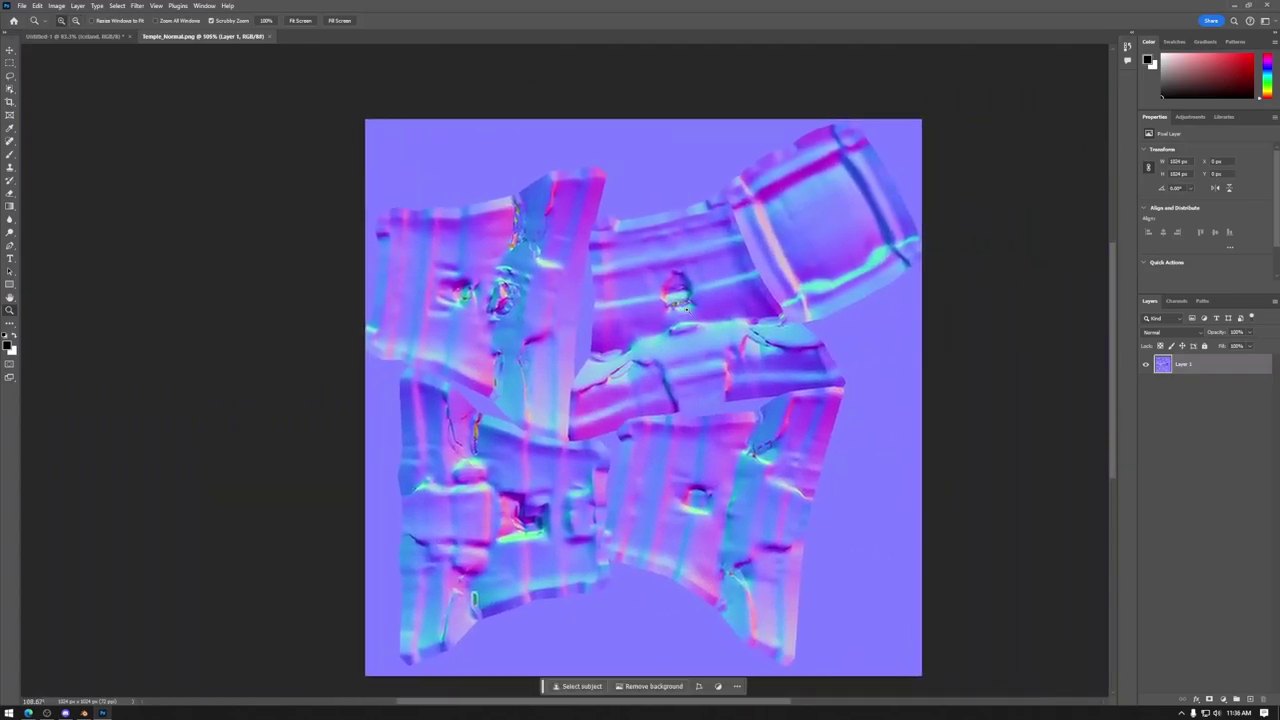
pyautogui.keyDown('alt'); pyautogui.scroll(3, 704, 312); pyautogui.keyUp('alt')
pyautogui.keyDown('alt'); pyautogui.scroll(7, 704, 312); pyautogui.keyUp('alt')
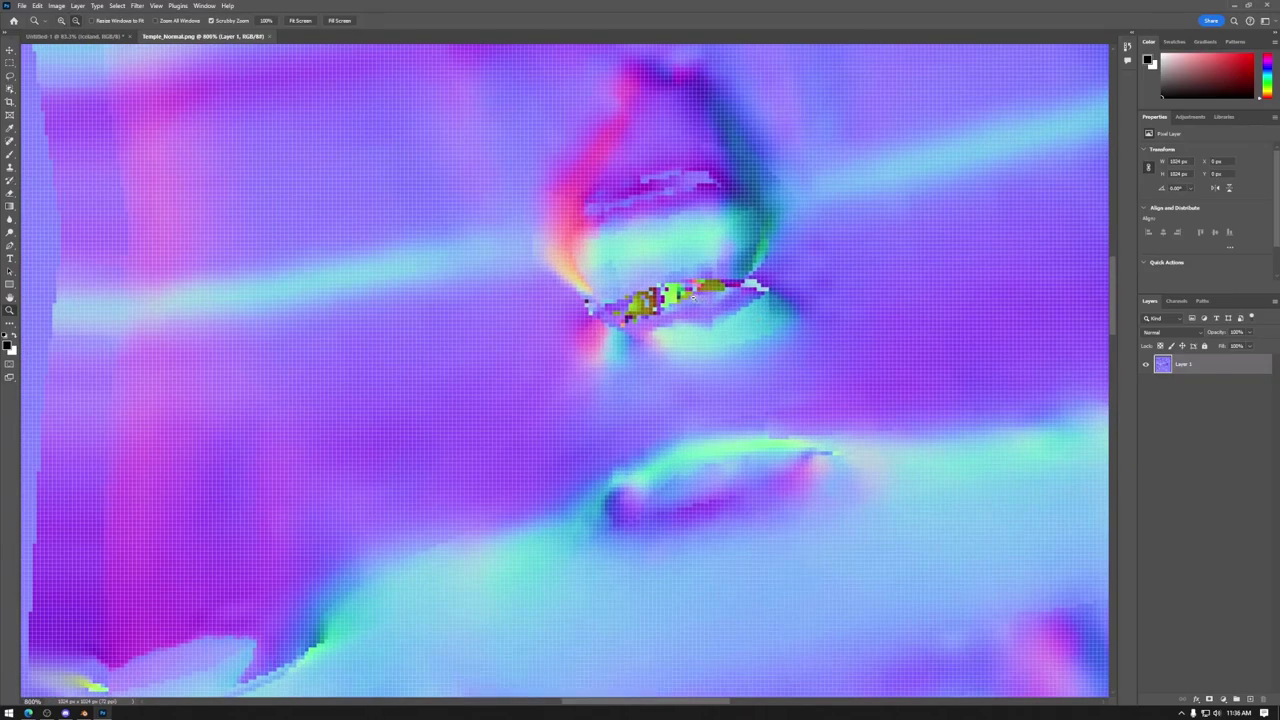
# Step: Inspect the doorway's faulty pixels in the normal map's Red channel alone, and return to the full RGB view
pyautogui.keyDown('alt'); pyautogui.scroll(-4, 683, 296); pyautogui.keyUp('alt')
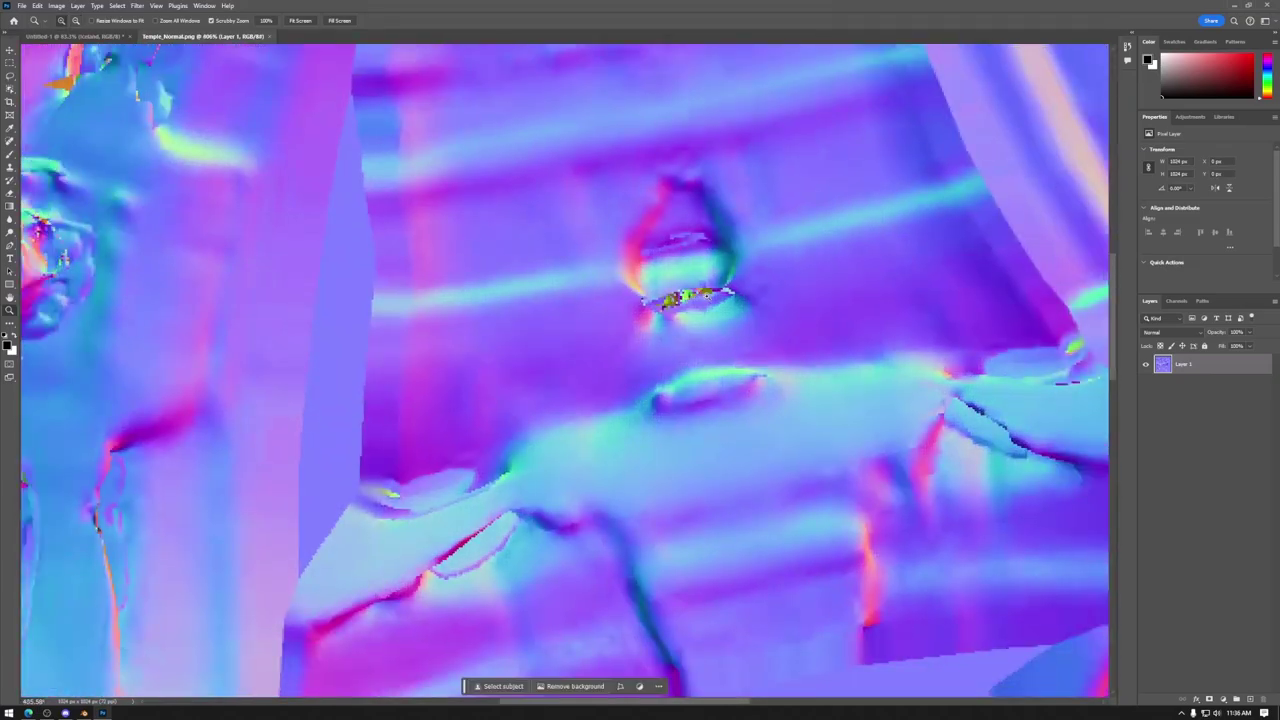
pyautogui.keyDown('alt'); pyautogui.scroll(-2, 700, 300); pyautogui.keyUp('alt')
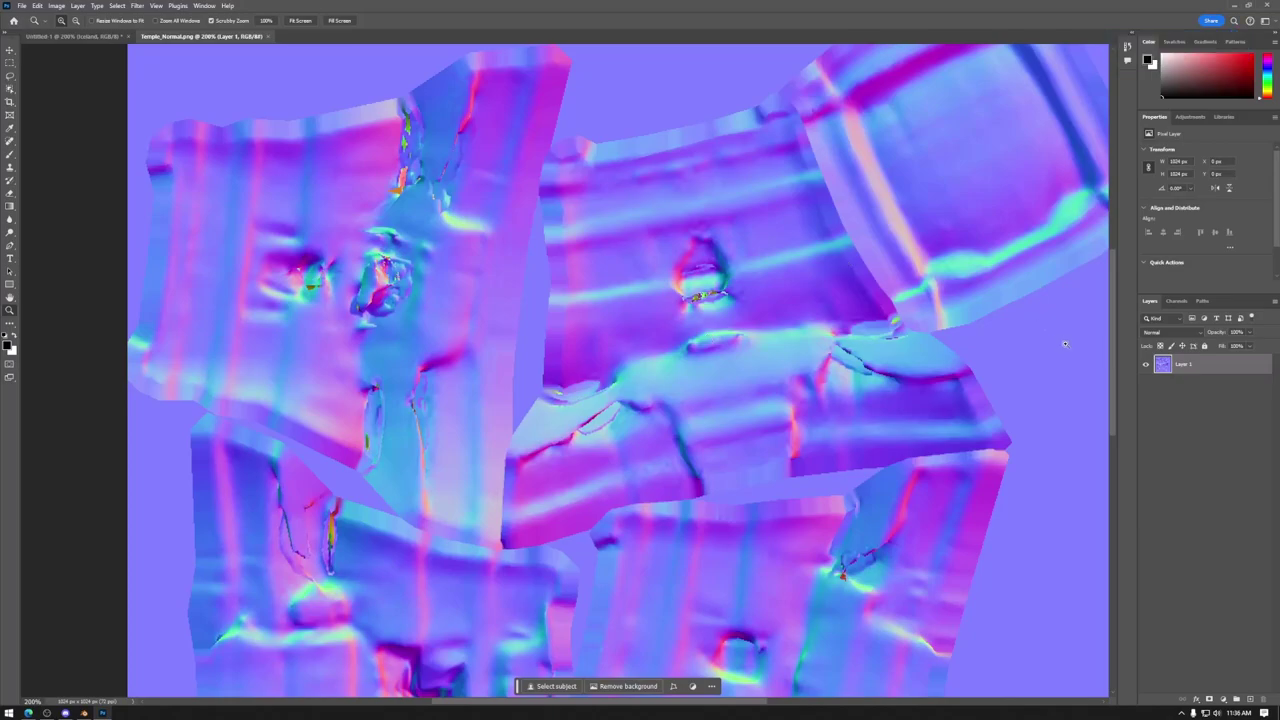
pyautogui.click(1176, 301)
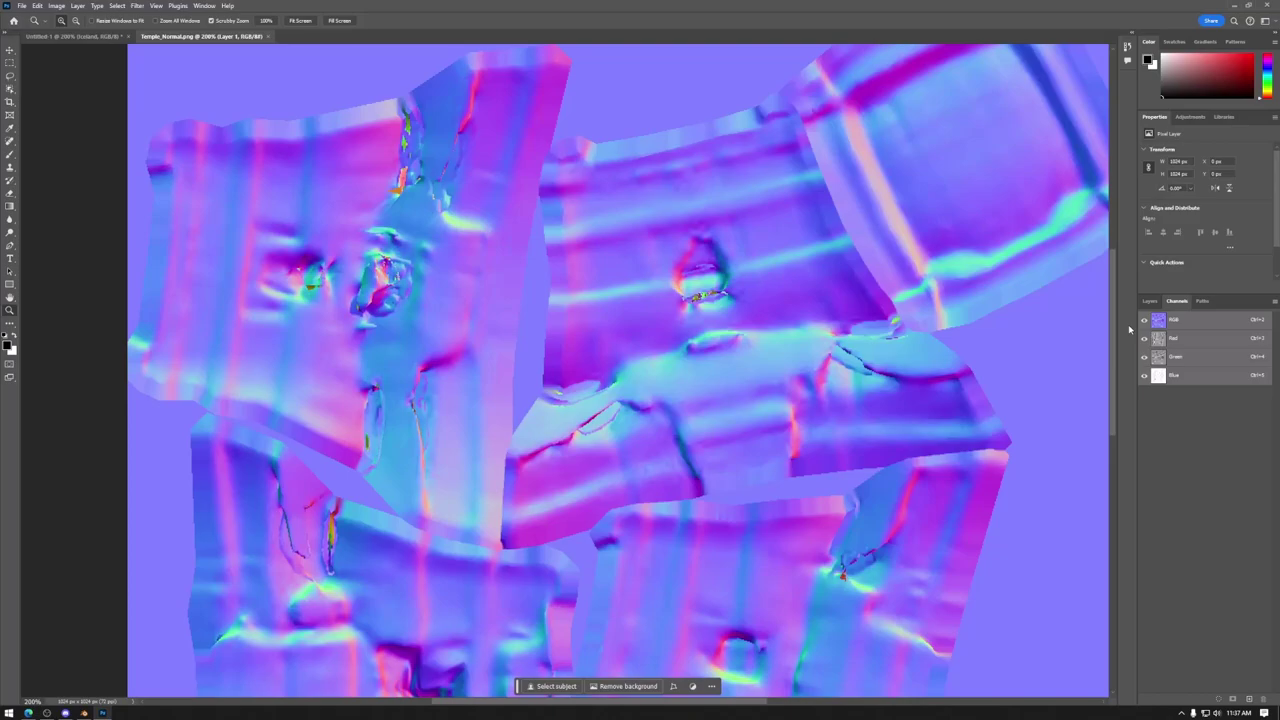
pyautogui.click(1178, 339)
pyautogui.moveTo(707, 300); pyautogui.dragTo(703, 300)
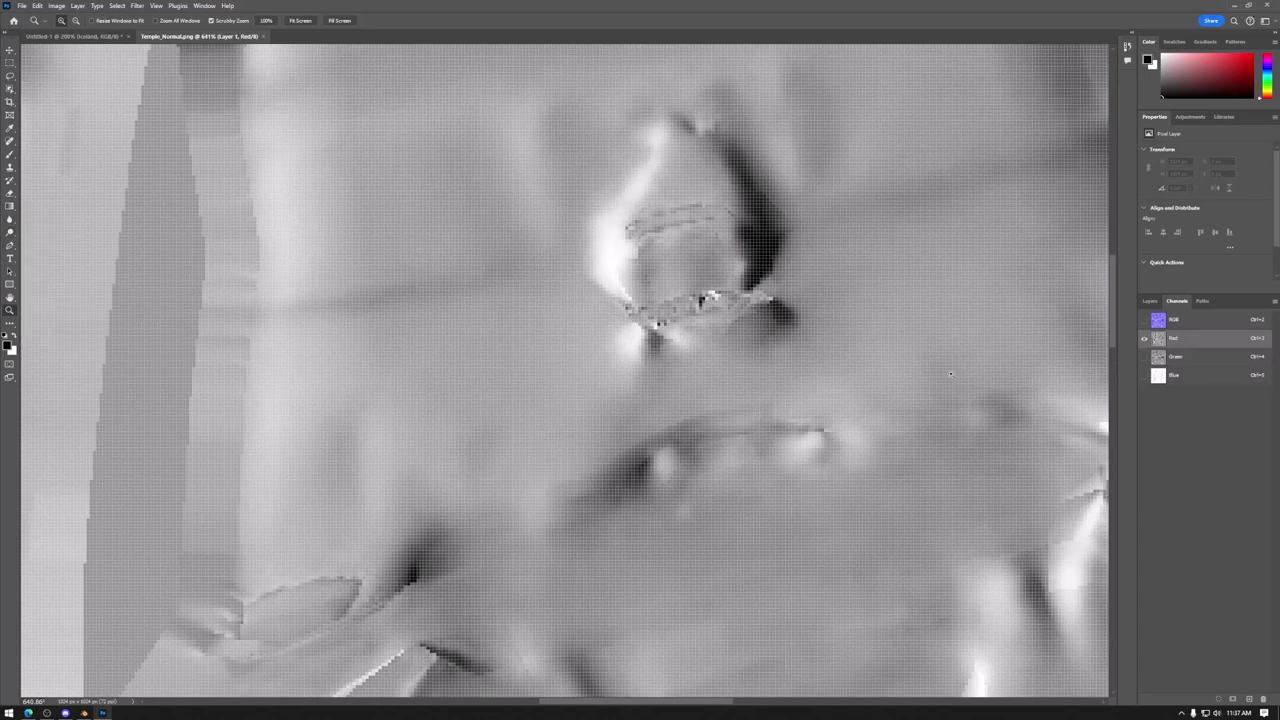
pyautogui.click(1203, 321)
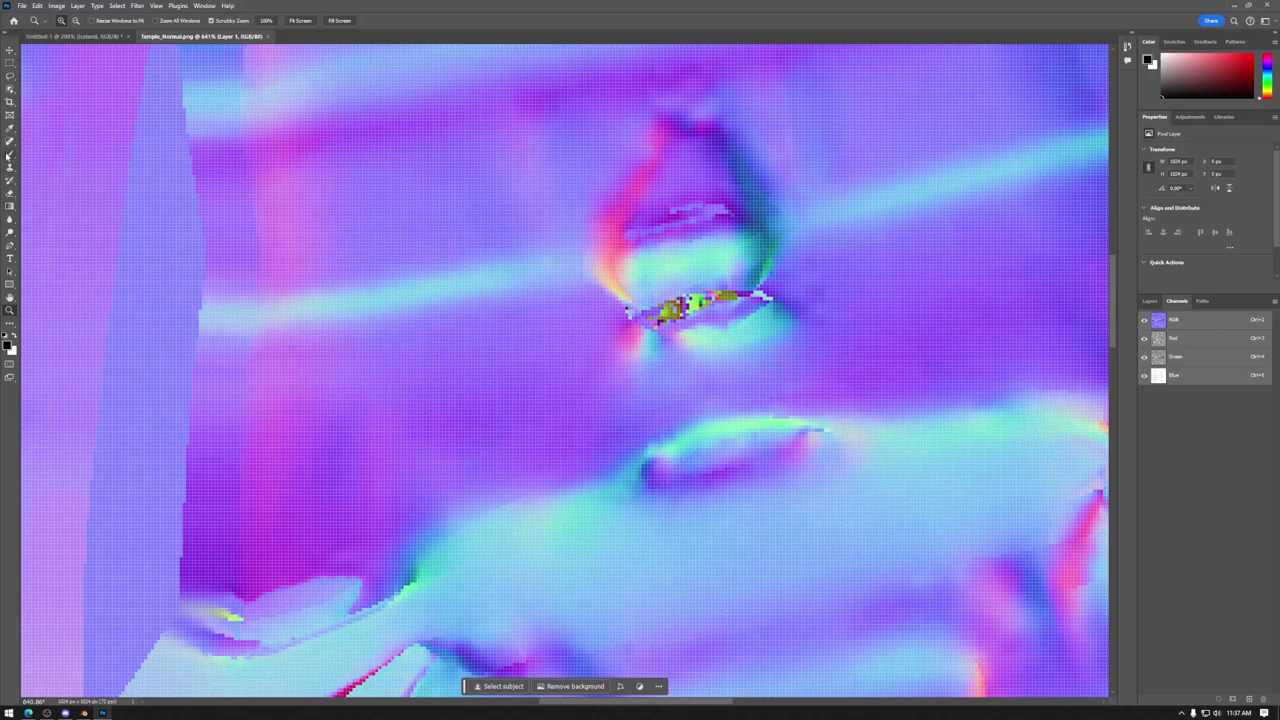
# Step: Try the Eraser tool with one stroke across the faulty doorway pixels, and undo the stroke
pyautogui.click(9, 197)
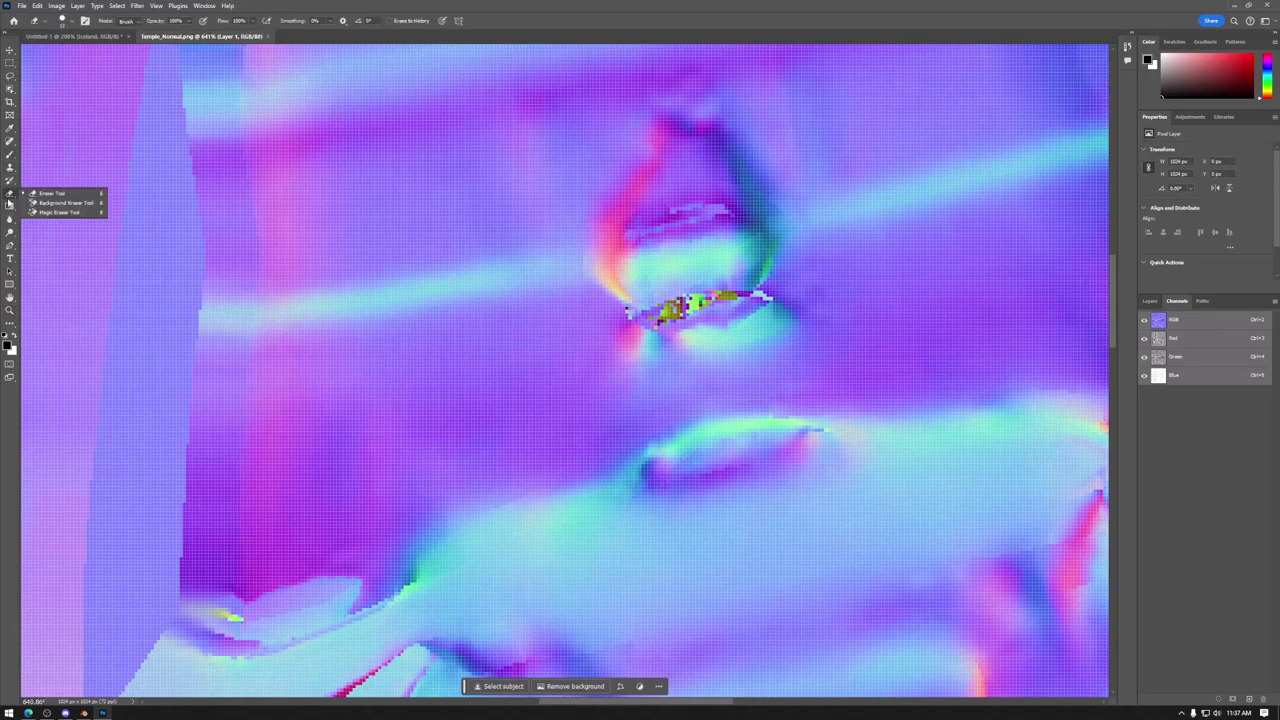
pyautogui.click(9, 206)
pyautogui.click(10, 194)
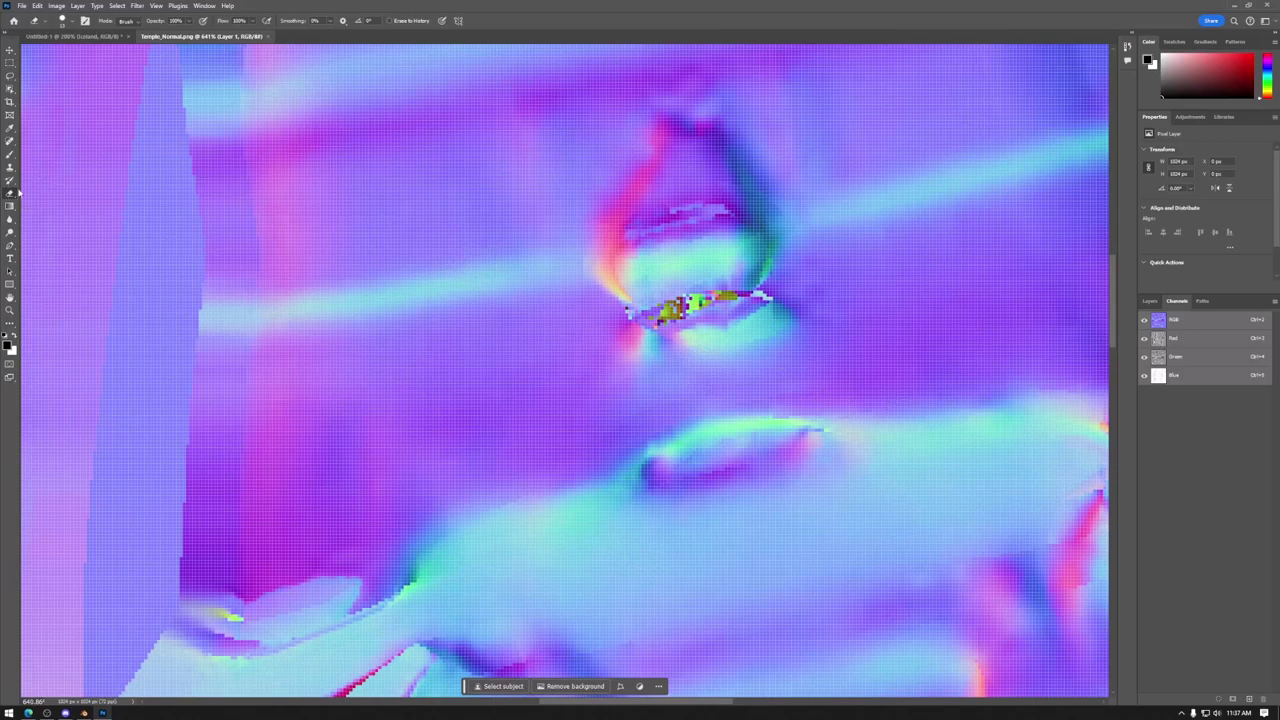
pyautogui.moveTo(696, 265); pyautogui.dragTo(715, 340)
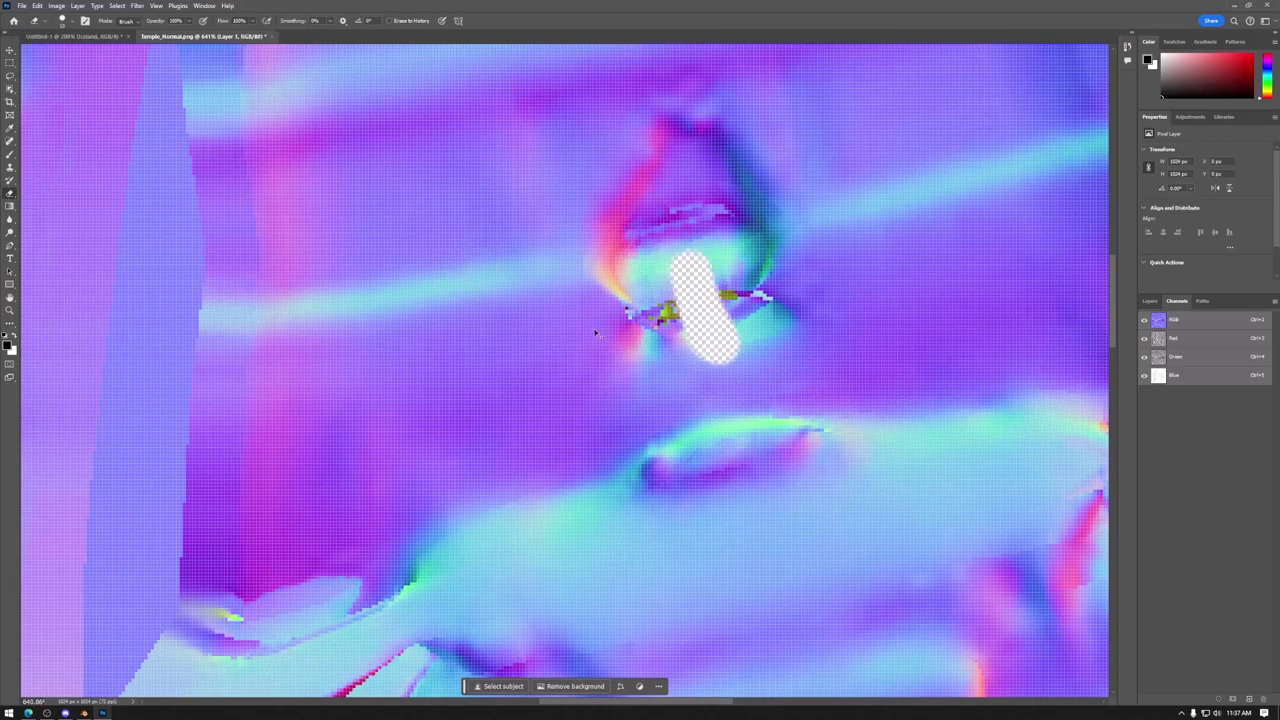
pyautogui.hotkey('ctrl', 'z')
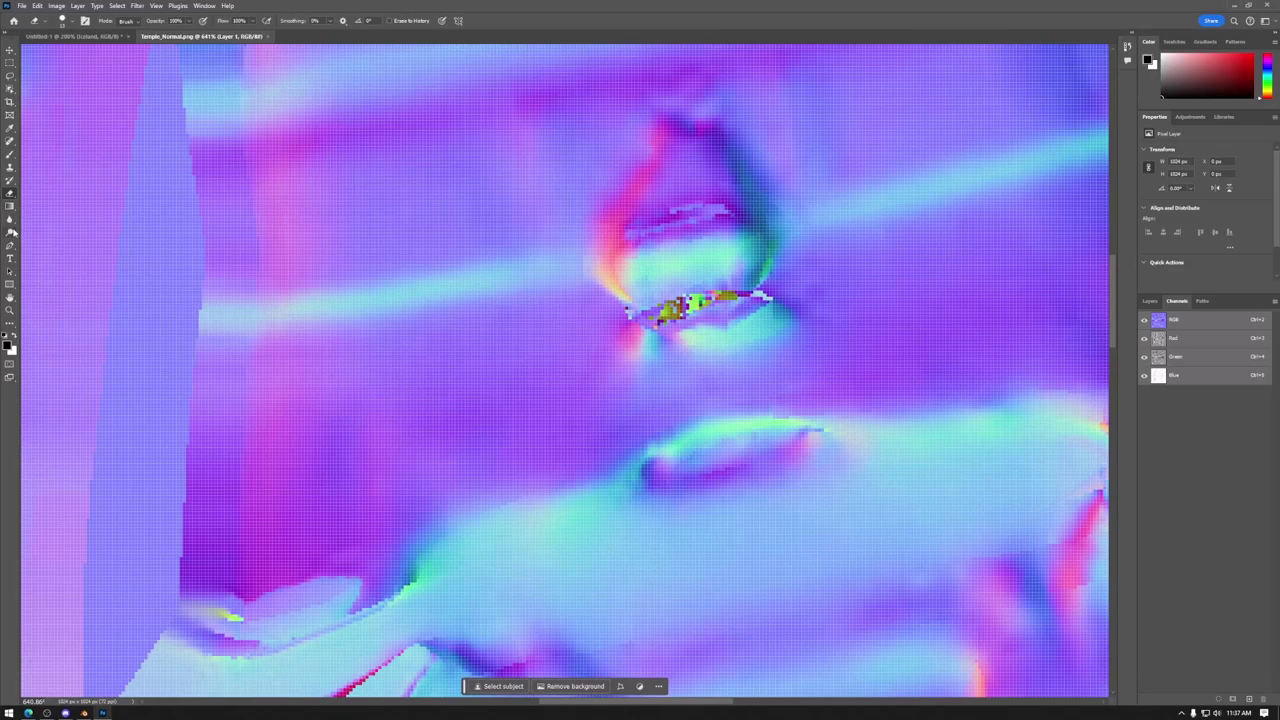
# Step: Try to blend away the faulty doorway pixels with the Smudge tool in RGB, and undo the strokes
pyautogui.click(11, 233)
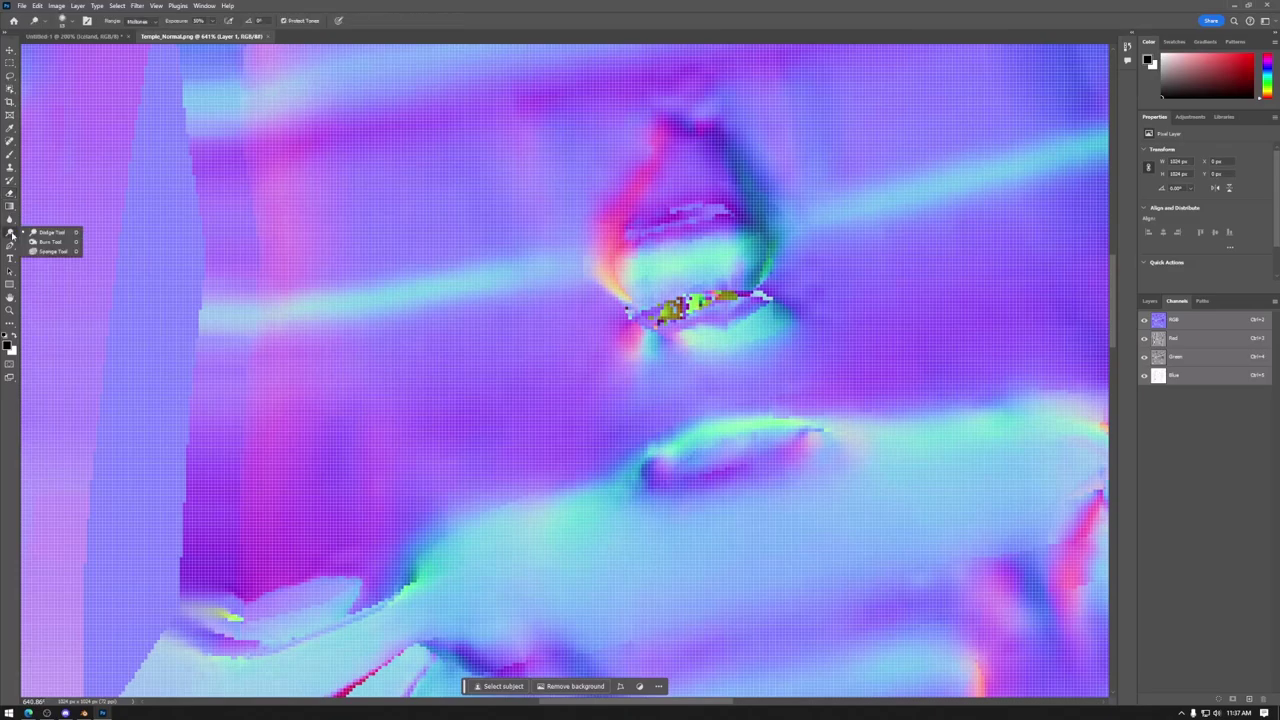
pyautogui.click(11, 219)
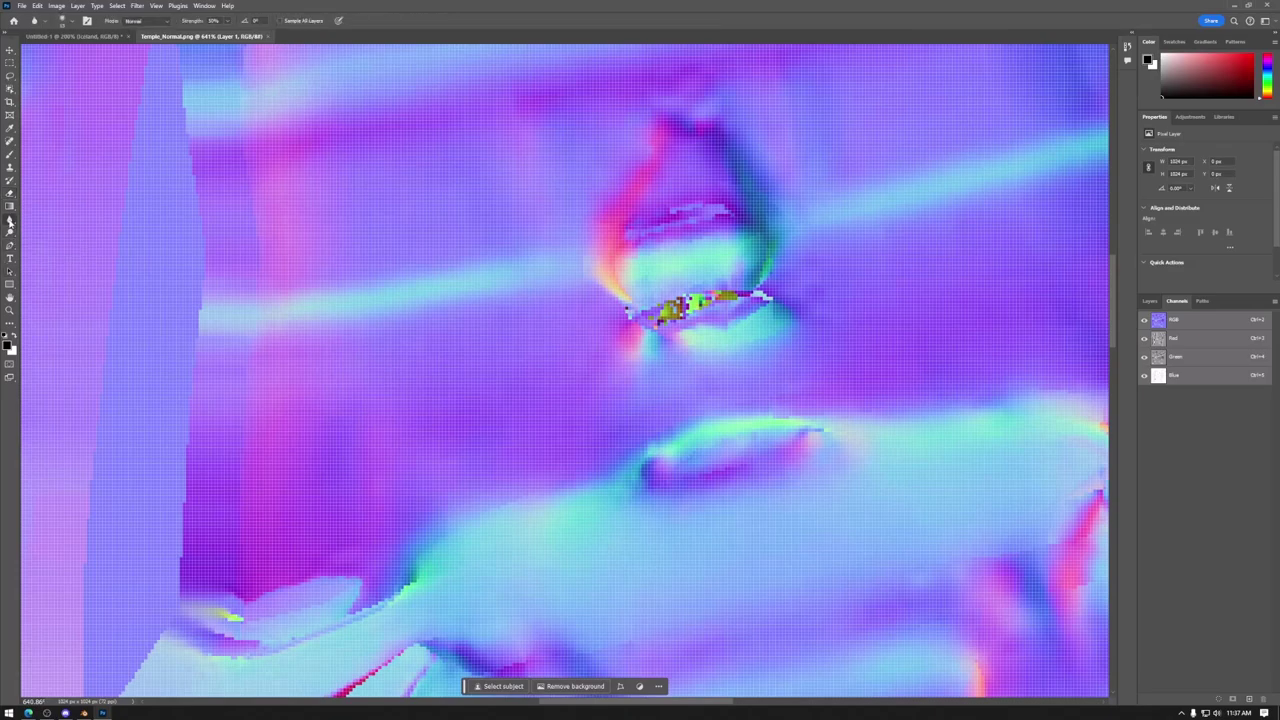
pyautogui.click(54, 238)
pyautogui.moveTo(640, 274); pyautogui.dragTo(729, 357)
pyautogui.moveTo(672, 252)
pyautogui.mouseDown()
pyautogui.moveTo(731, 366)
pyautogui.moveTo(750, 360)
pyautogui.mouseUp()
pyautogui.hotkey('ctrl', 'z')
pyautogui.hotkey('ctrl', 'z')
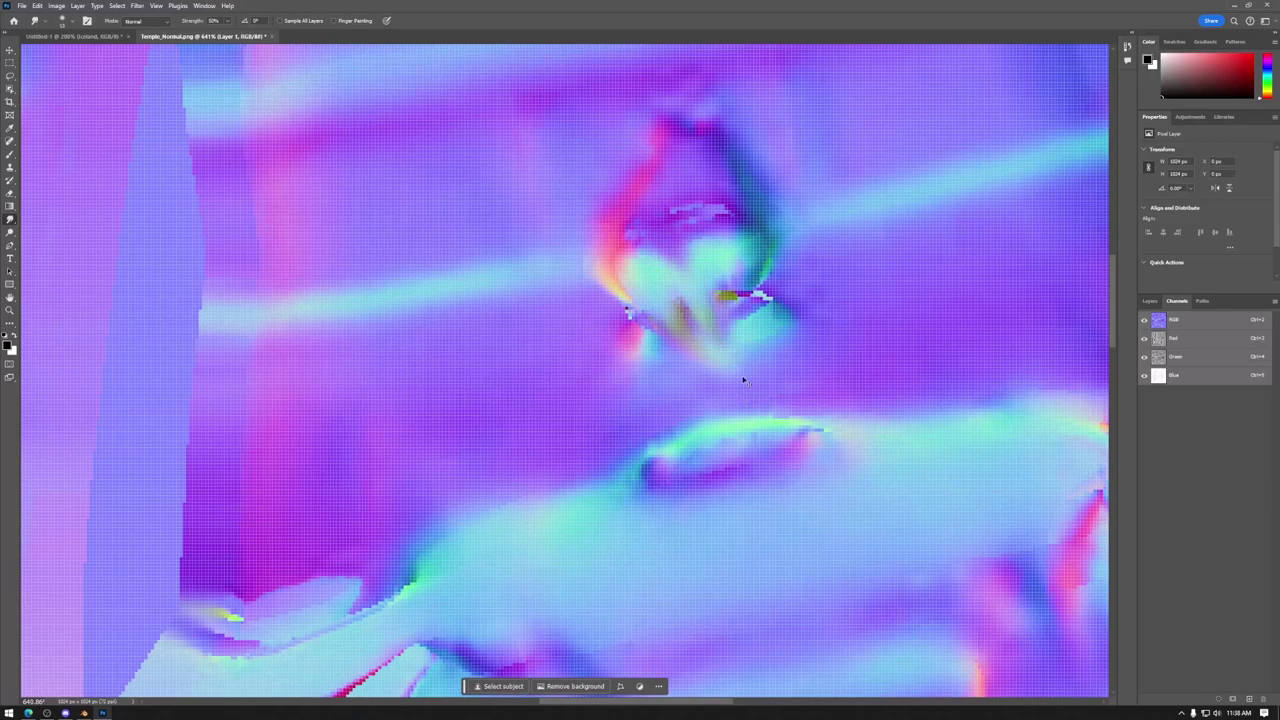
pyautogui.hotkey('ctrl', 'z')
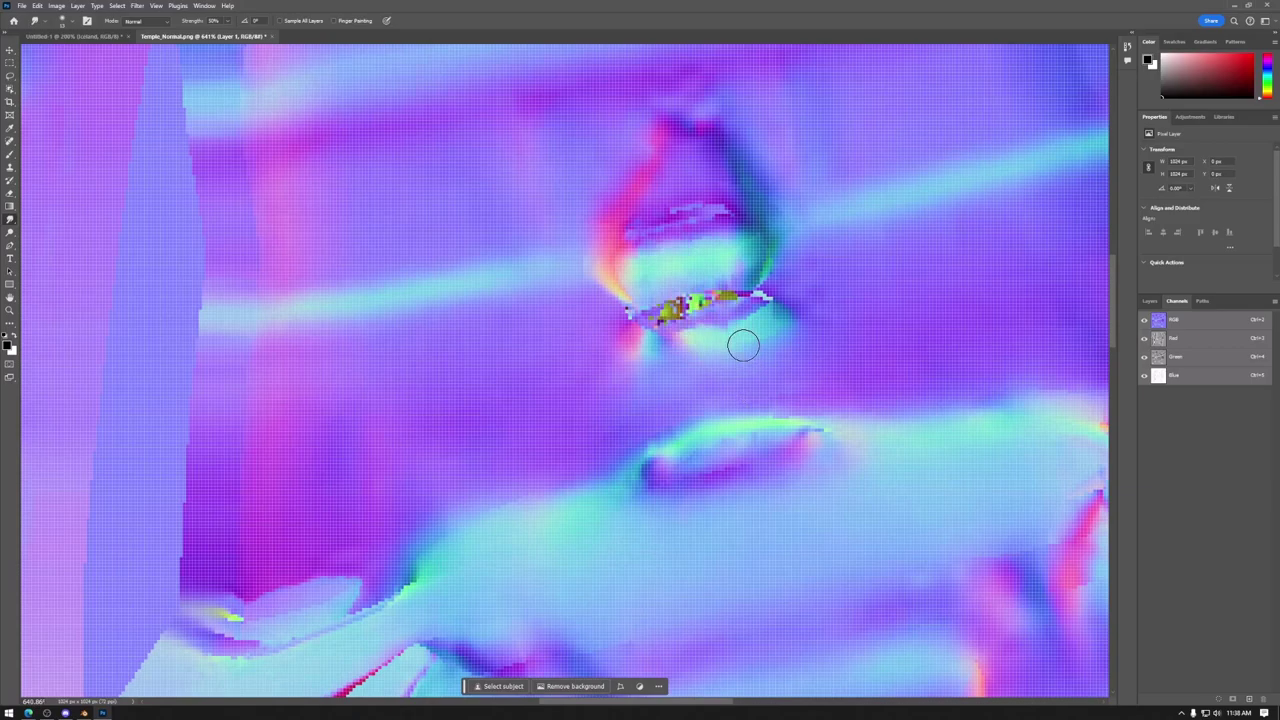
# Step: Paint over the noisy pixels along the doorway's lower edge in the Red channel, using a smaller brush and grey sampled nearby
pyautogui.click(1186, 339)
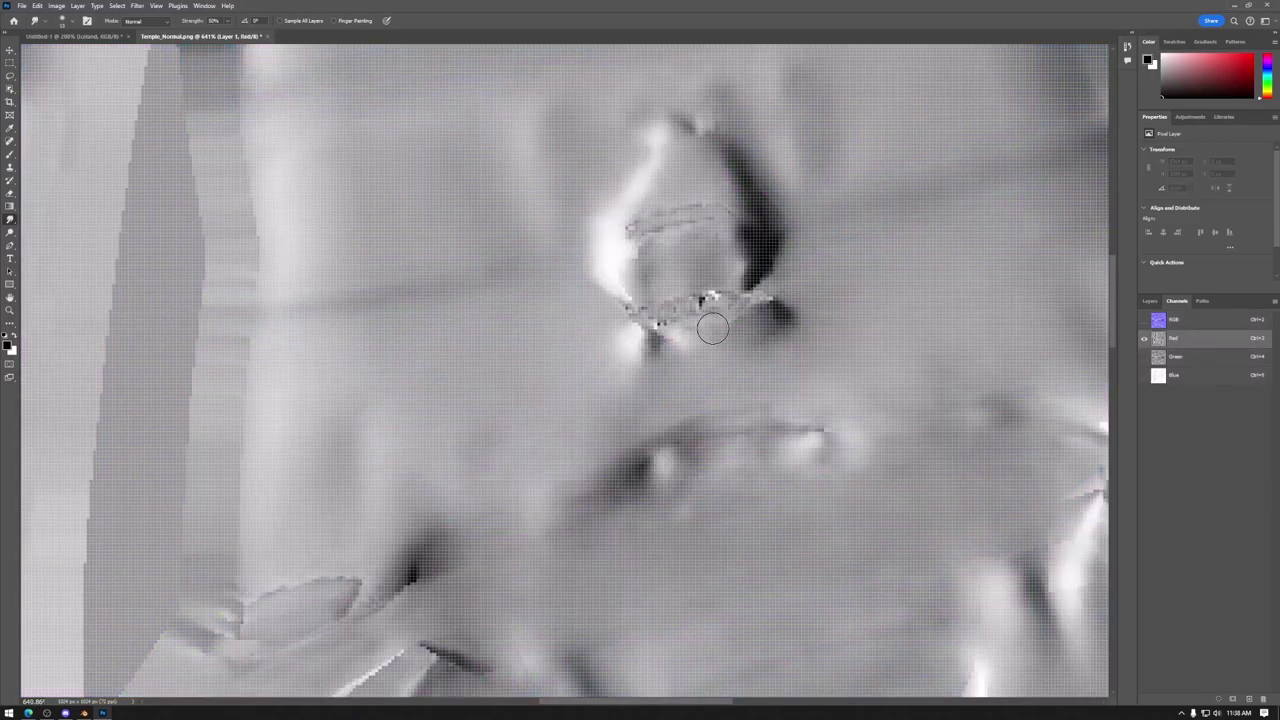
pyautogui.click(8, 155)
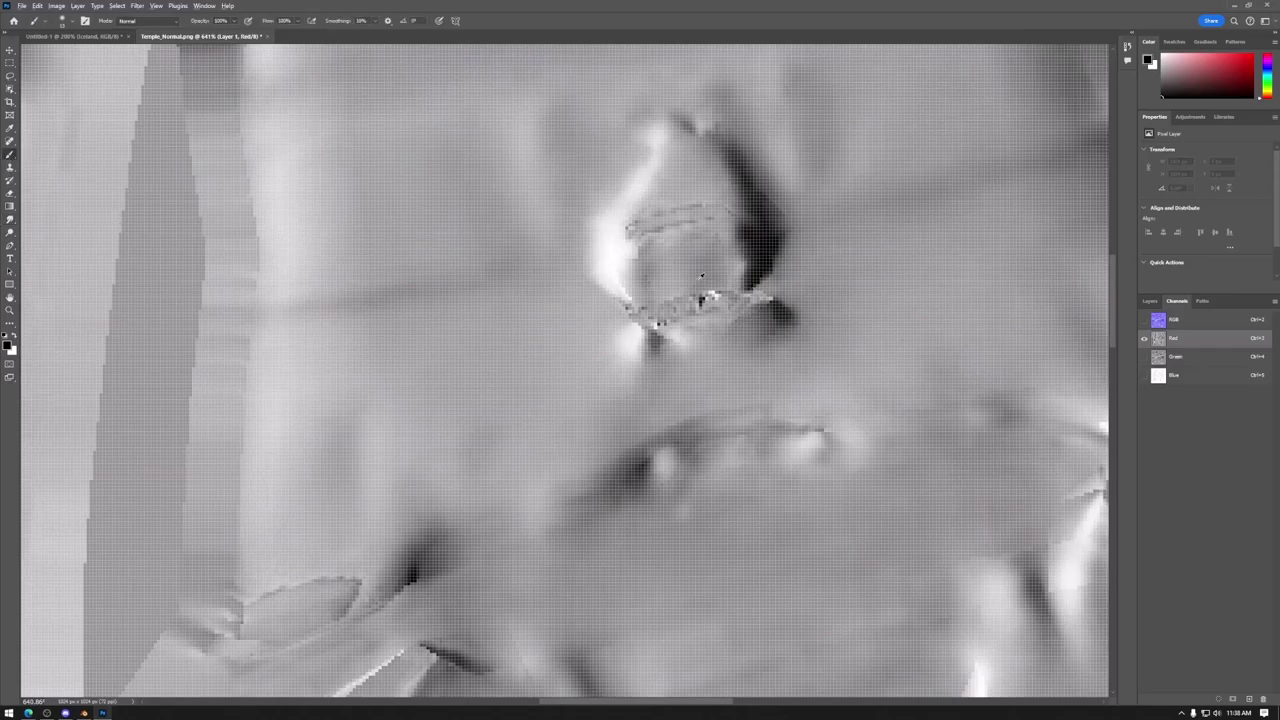
pyautogui.press('x')
pyautogui.press('[')
pyautogui.press('[')
pyautogui.press('[')
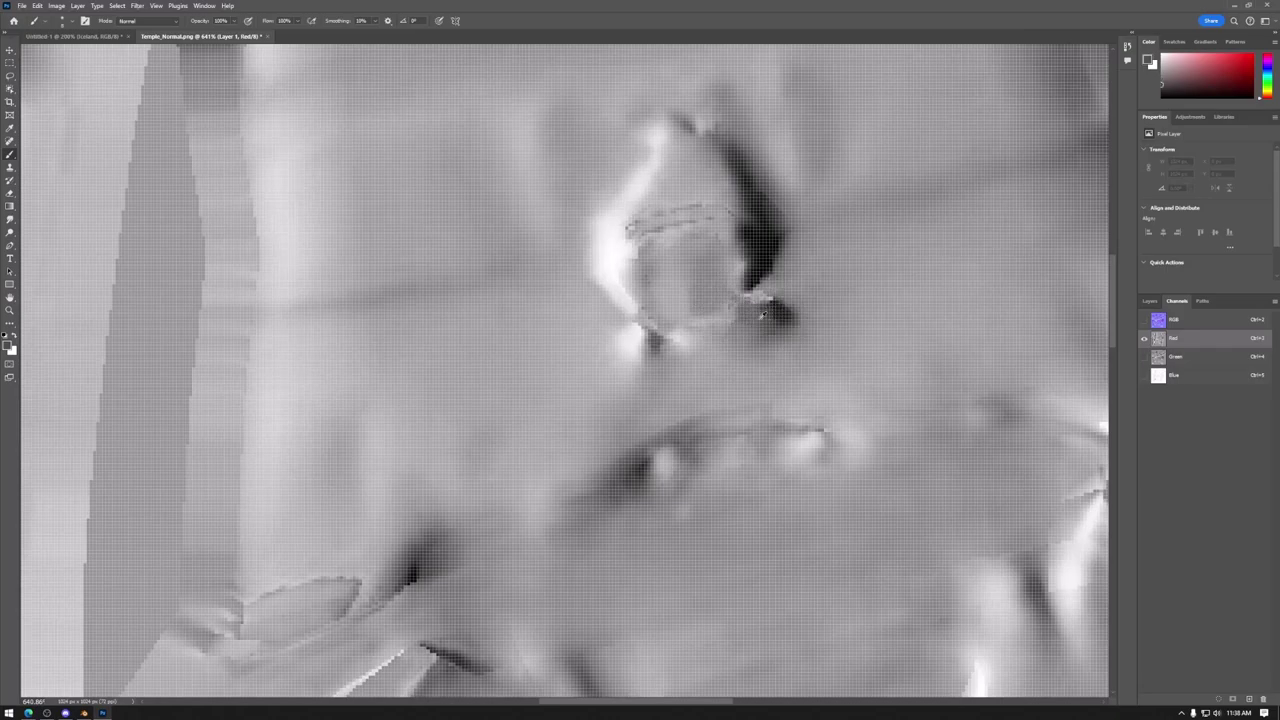
# Step: Clean up the stray light and dark pixels at the doorway's lower corners in the Red channel with the Clone Stamp
pyautogui.click(10, 167)
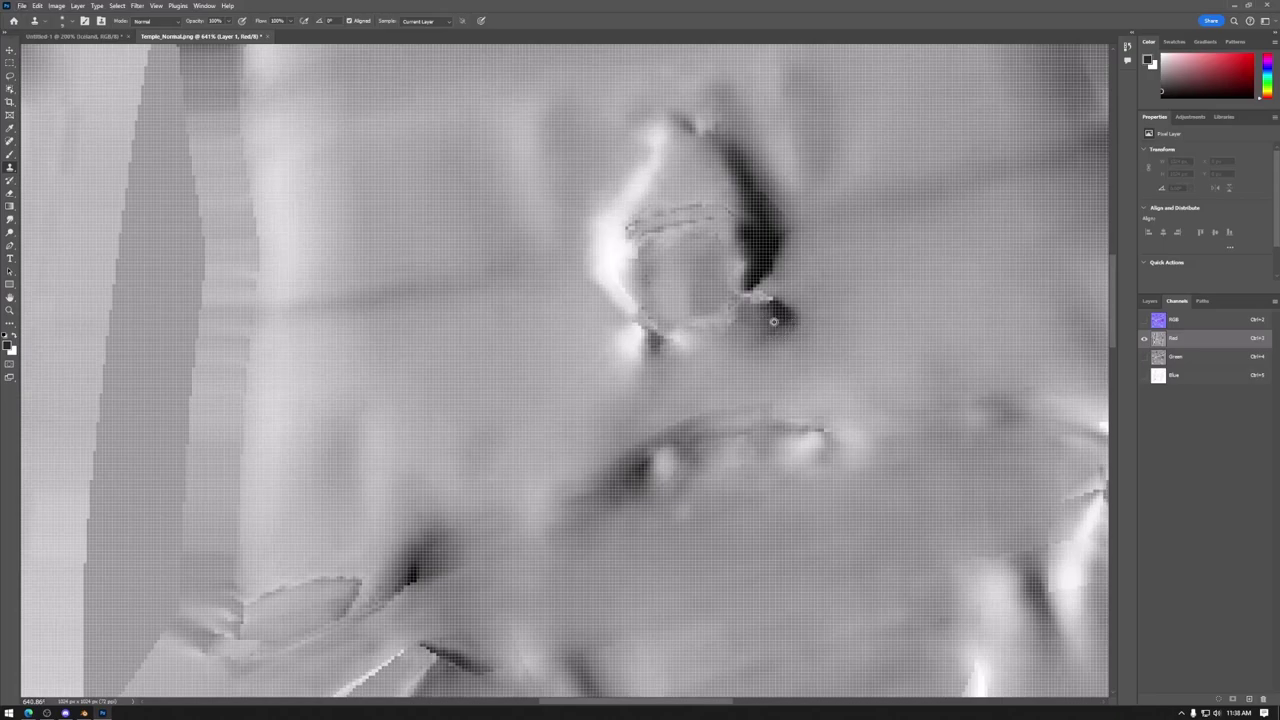
pyautogui.moveTo(774, 322)
pyautogui.mouseDown()
pyautogui.moveTo(765, 294)
pyautogui.moveTo(751, 294)
pyautogui.moveTo(757, 344)
pyautogui.moveTo(732, 304)
pyautogui.moveTo(749, 366)
pyautogui.moveTo(673, 364)
pyautogui.moveTo(667, 331)
pyautogui.mouseUp()
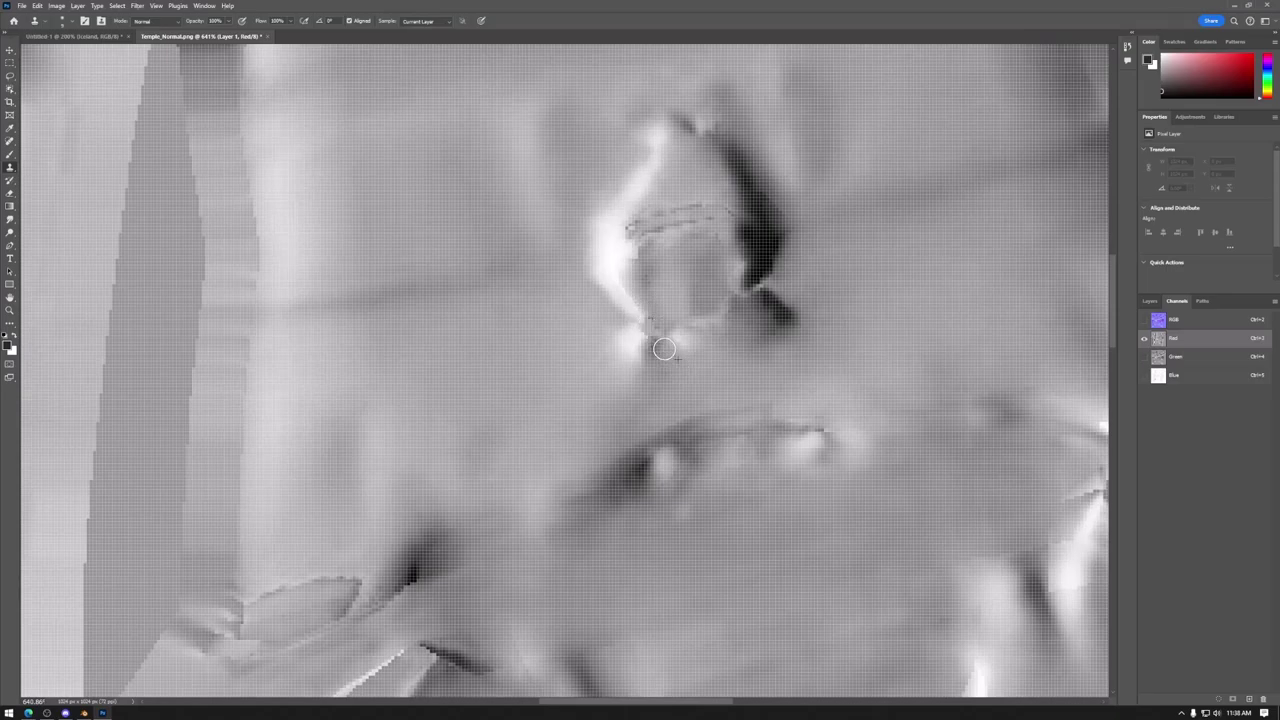
pyautogui.moveTo(663, 343); pyautogui.dragTo(660, 330)
# Step: Clone neighbouring tones over the noisy band at the bottom of the doorway in the Green channel
pyautogui.click(1185, 357)
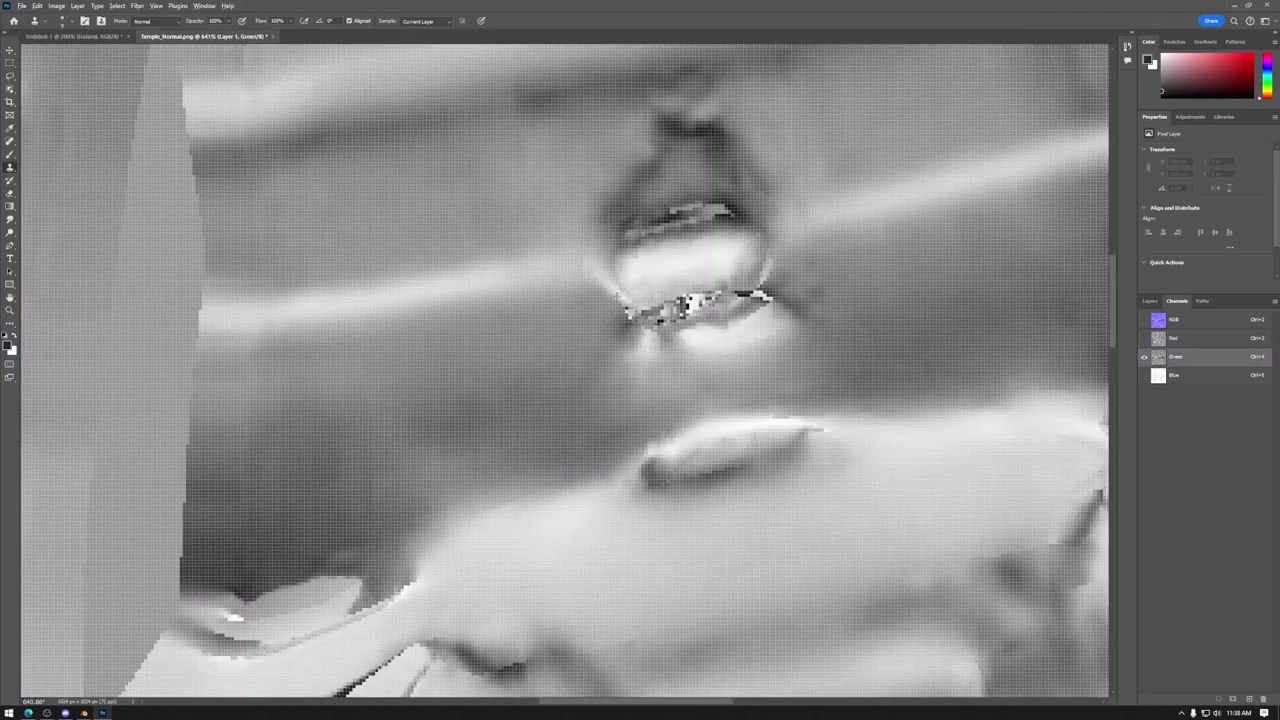
pyautogui.moveTo(622, 301)
pyautogui.mouseDown()
pyautogui.moveTo(650, 320)
pyautogui.moveTo(688, 288)
pyautogui.moveTo(676, 286)
pyautogui.moveTo(662, 301)
pyautogui.moveTo(698, 294)
pyautogui.mouseUp()
pyautogui.moveTo(721, 288); pyautogui.dragTo(722, 289)
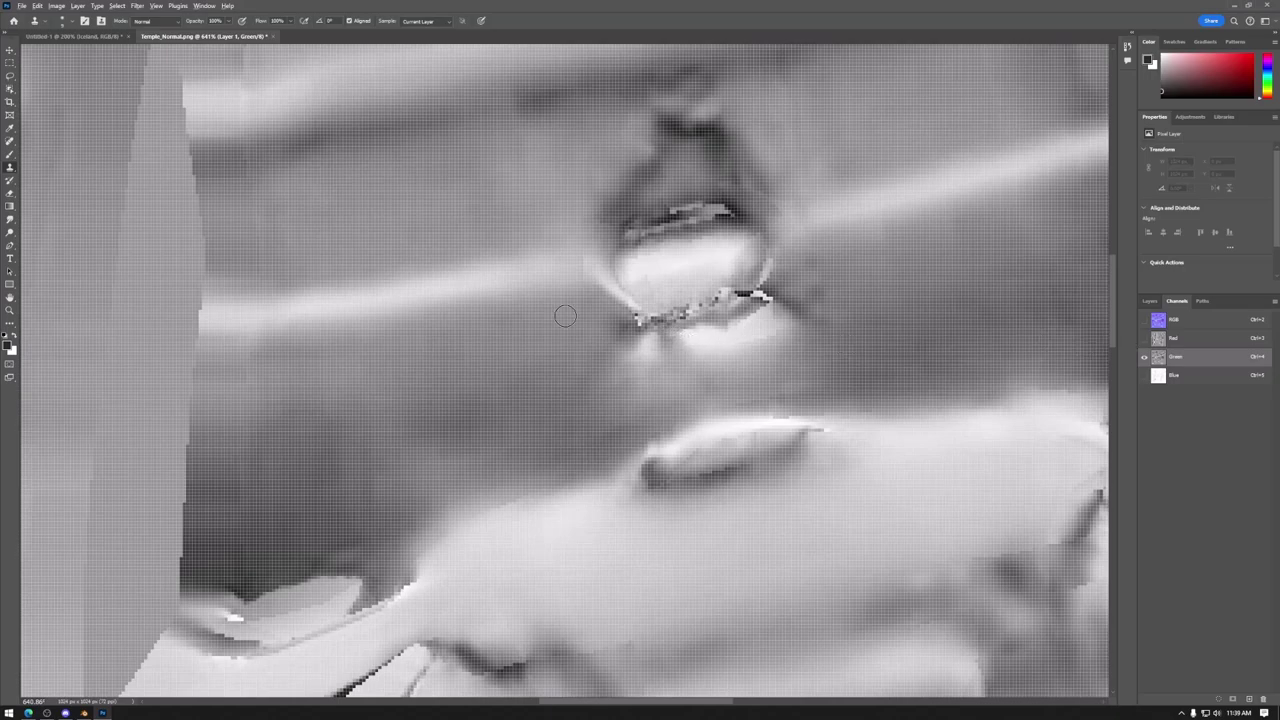
# Step: Brush sampled grey over the remaining noisy pixels along the doorway's lower edge in the Green channel
pyautogui.click(10, 154)
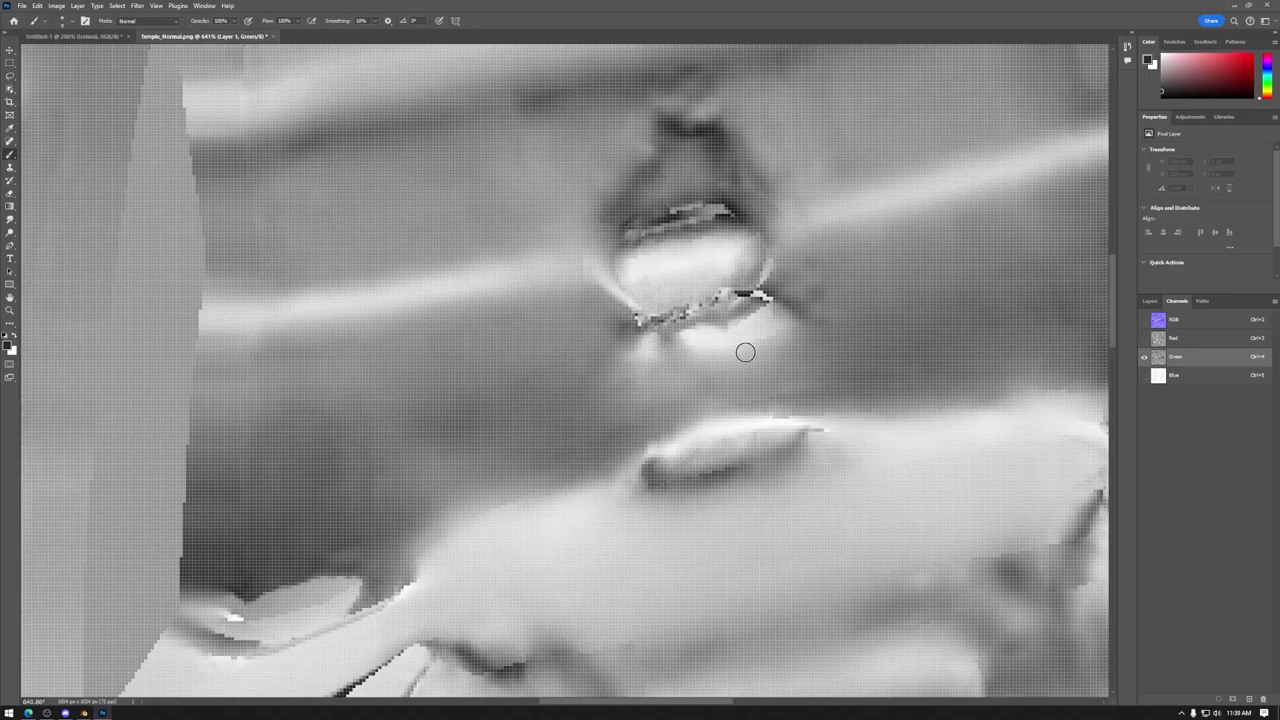
pyautogui.moveTo(670, 329)
pyautogui.mouseDown()
pyautogui.moveTo(678, 319)
pyautogui.moveTo(660, 314)
pyautogui.mouseUp()
pyautogui.keyDown('alt'); pyautogui.click(657, 305); pyautogui.keyUp('alt')
pyautogui.keyDown('alt'); pyautogui.click(672, 322); pyautogui.keyUp('alt')
pyautogui.moveTo(689, 313)
pyautogui.mouseDown()
pyautogui.moveTo(747, 292)
pyautogui.moveTo(760, 302)
pyautogui.moveTo(737, 291)
pyautogui.moveTo(694, 311)
pyautogui.mouseUp()
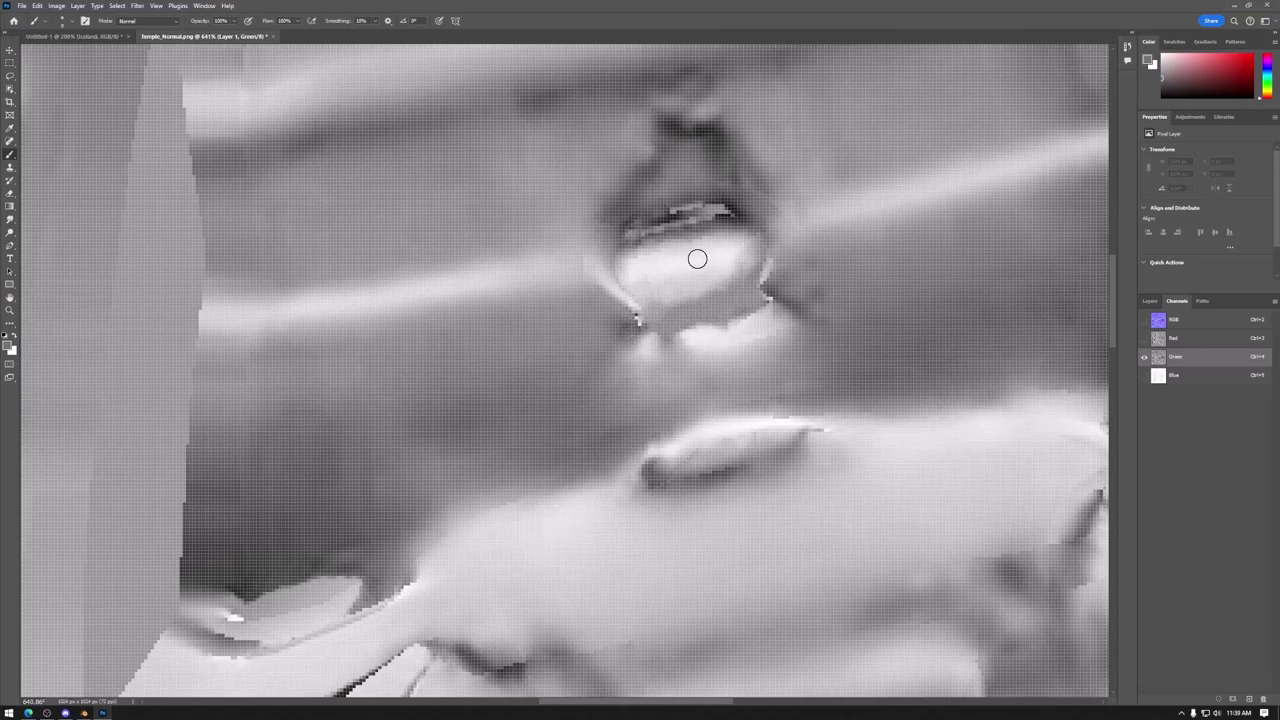
# Step: Paint sampled dark grey over the light streaks above the bright patch inside the doorway in the Green channel
pyautogui.keyDown('alt'); pyautogui.click(741, 212); pyautogui.keyUp('alt')
pyautogui.moveTo(729, 214); pyautogui.dragTo(629, 237)
pyautogui.keyDown('alt'); pyautogui.click(622, 223); pyautogui.keyUp('alt')
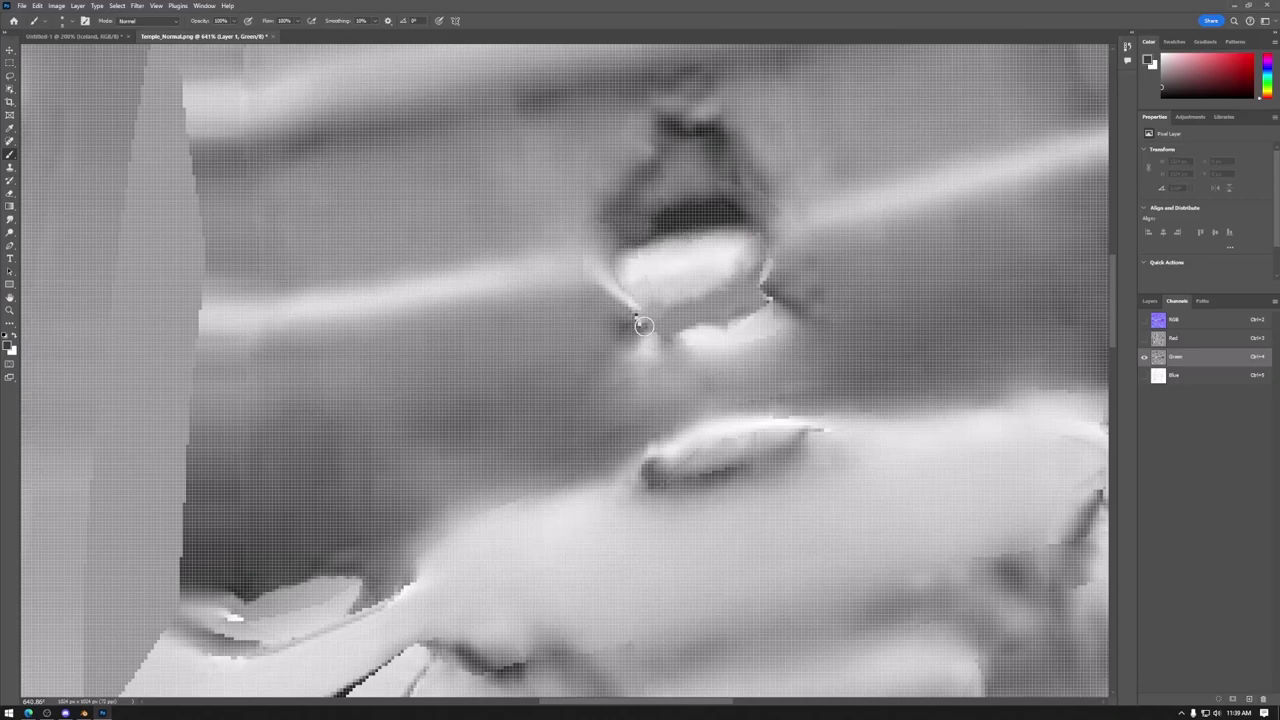
# Step: Paint out the harsh pixels at both lower corners of the doorway in the Green channel with tones sampled beside them
pyautogui.moveTo(637, 319); pyautogui.dragTo(667, 320)
pyautogui.keyDown('alt'); pyautogui.click(635, 298); pyautogui.keyUp('alt')
pyautogui.keyDown('alt'); pyautogui.click(761, 293); pyautogui.keyUp('alt')
pyautogui.moveTo(761, 293)
pyautogui.mouseDown()
pyautogui.moveTo(777, 274)
pyautogui.moveTo(766, 266)
pyautogui.mouseUp()
pyautogui.keyDown('alt'); pyautogui.click(764, 297); pyautogui.keyUp('alt')
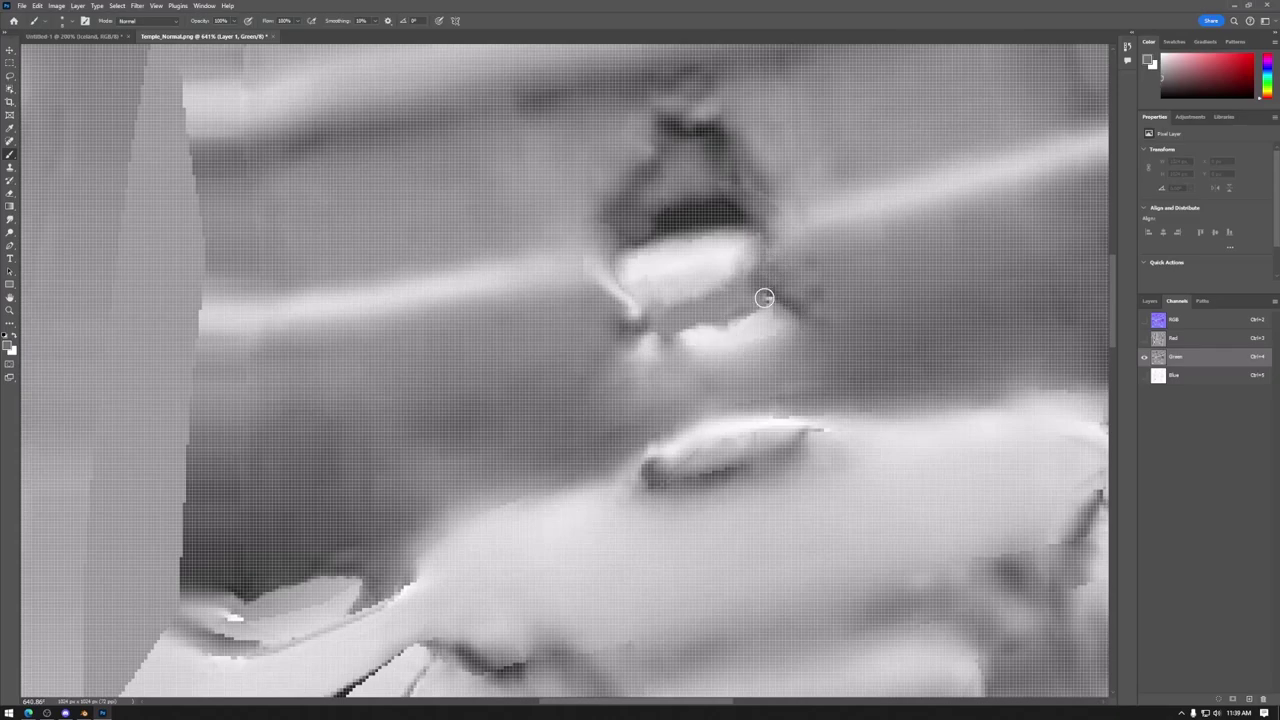
pyautogui.keyDown('alt'); pyautogui.click(768, 280); pyautogui.keyUp('alt')
# Step: Paint near-white over the black pixels at the doorway's base in the Blue channel, and return to the RGB view
pyautogui.click(1191, 375)
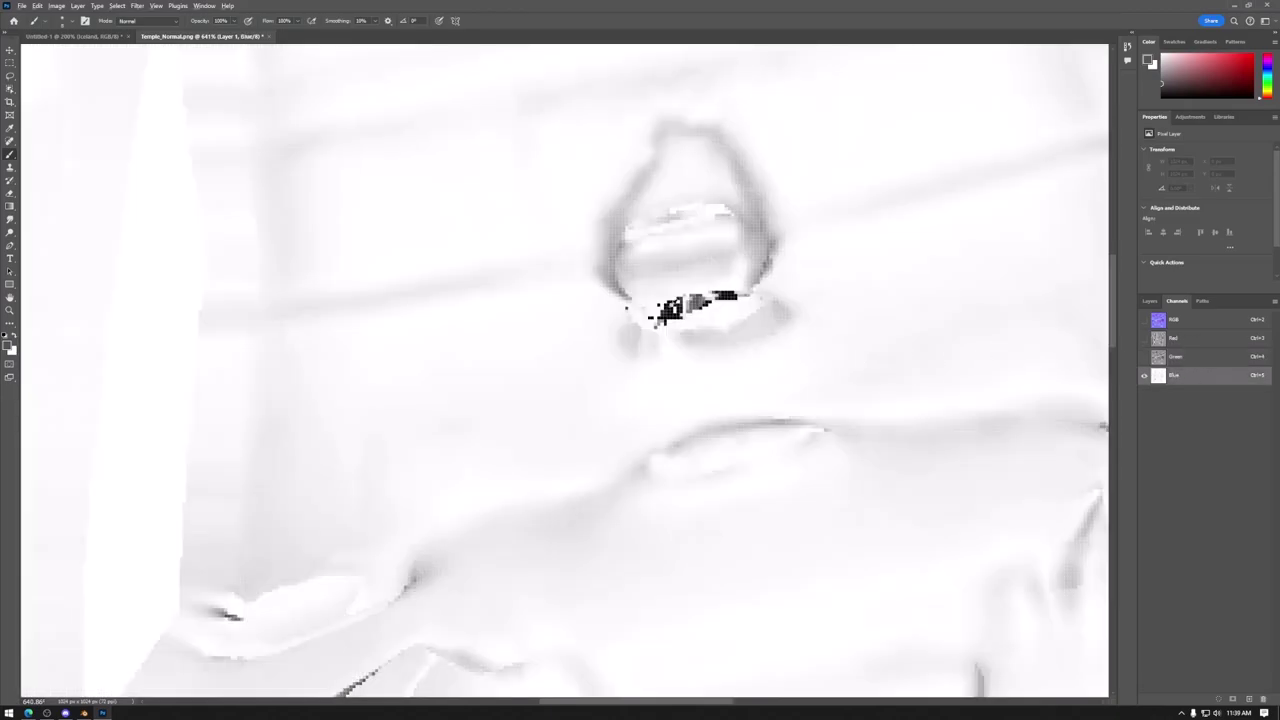
pyautogui.moveTo(729, 294); pyautogui.dragTo(657, 320)
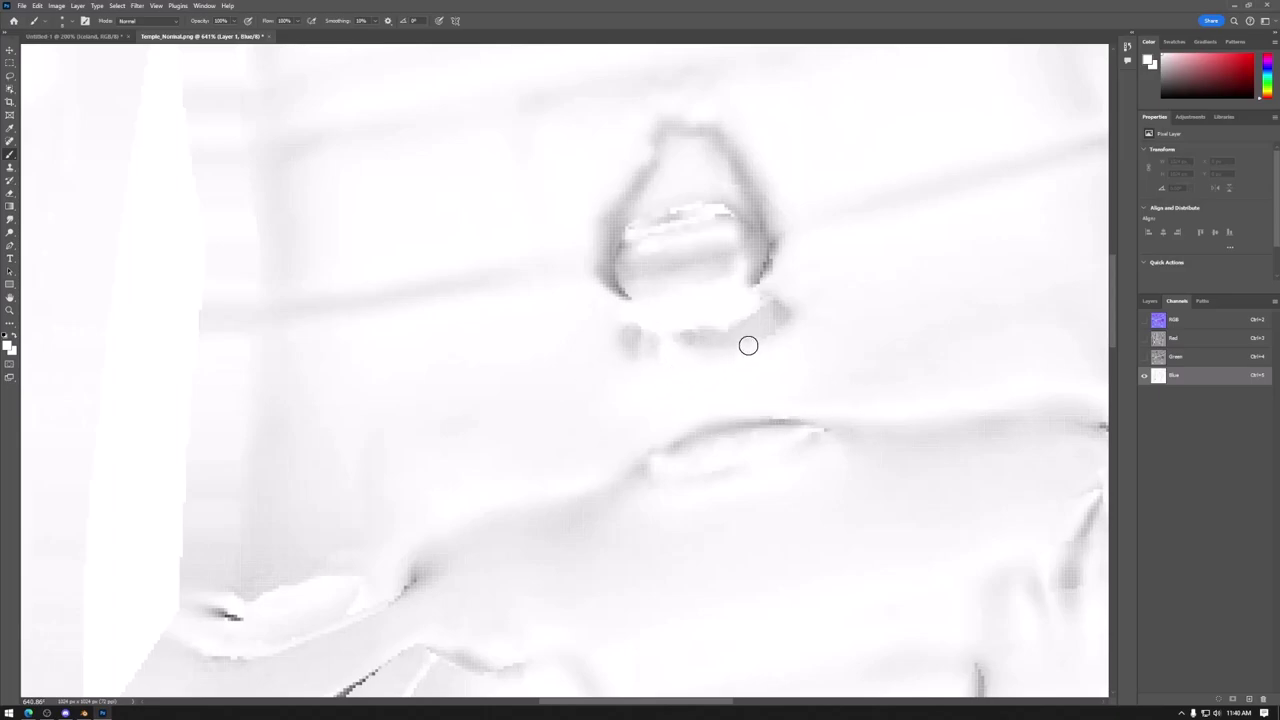
pyautogui.click(1194, 325)
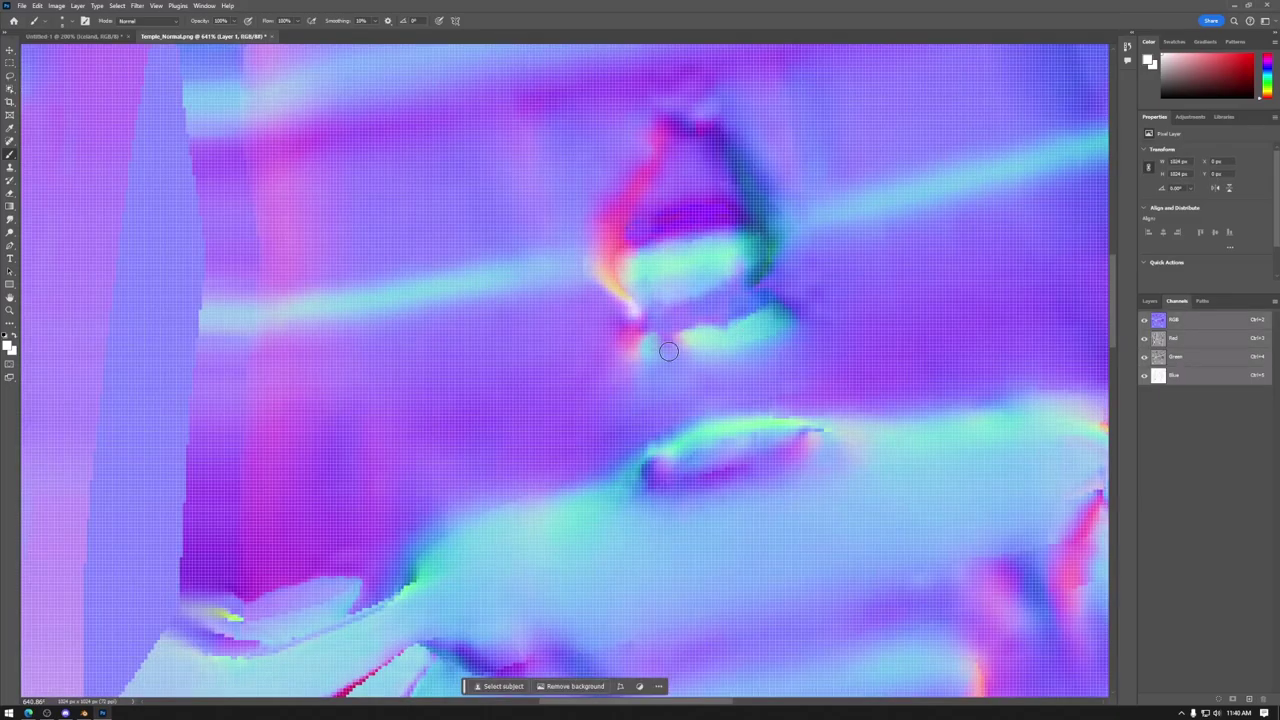
# Step: Compare the repaired doorway across the channels and paint sampled grey over the streaks inside its upper part in Red
pyautogui.click(1202, 343)
pyautogui.click(1197, 355)
pyautogui.click(1195, 374)
pyautogui.click(1195, 357)
pyautogui.click(1194, 339)
pyautogui.click(1193, 322)
pyautogui.click(1179, 341)
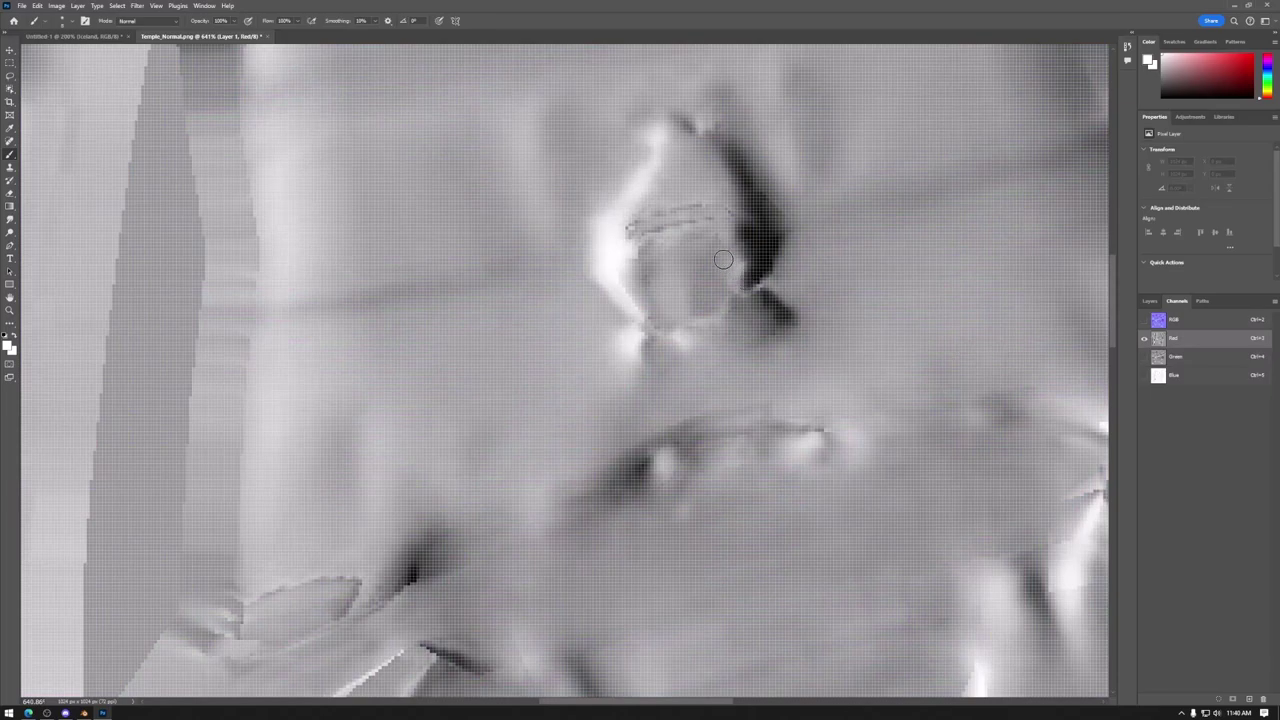
pyautogui.moveTo(707, 184)
pyautogui.mouseDown()
pyautogui.moveTo(634, 230)
pyautogui.moveTo(636, 244)
pyautogui.moveTo(716, 216)
pyautogui.moveTo(632, 253)
pyautogui.mouseUp()
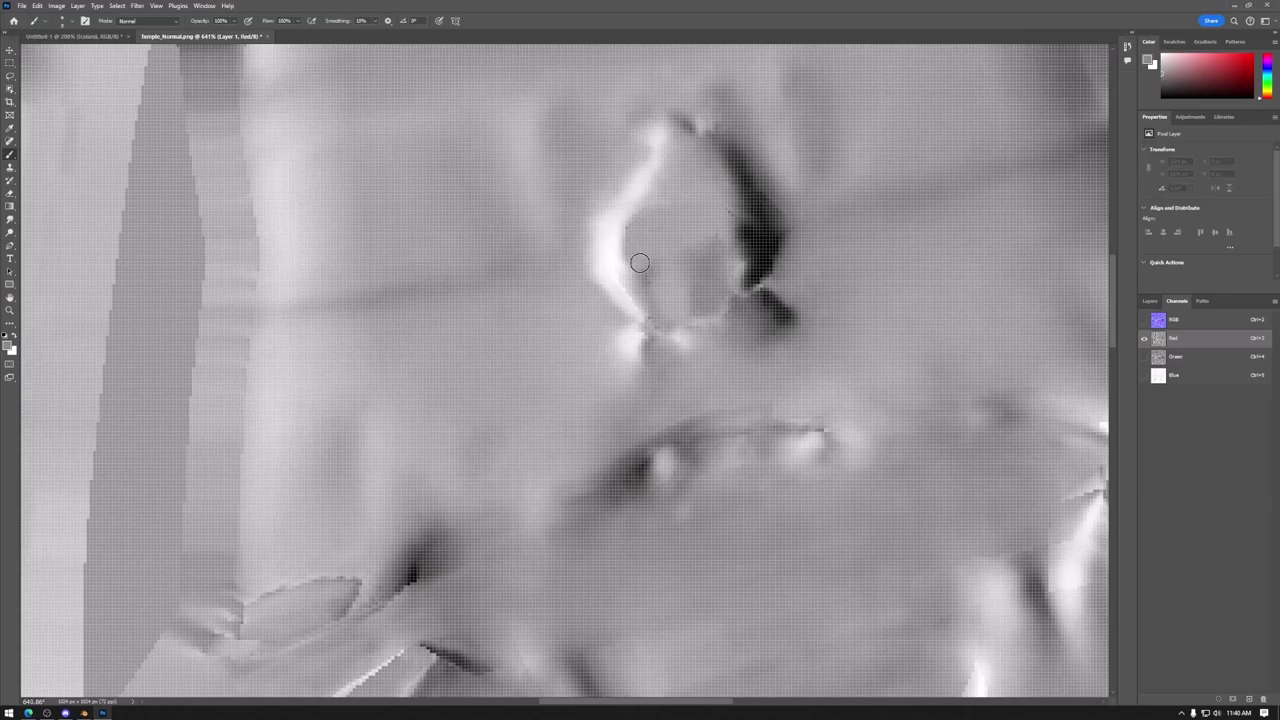
# Step: Fill the doorway's streaked interior with near-white in the Blue channel, and return to the RGB view
pyautogui.click(1176, 357)
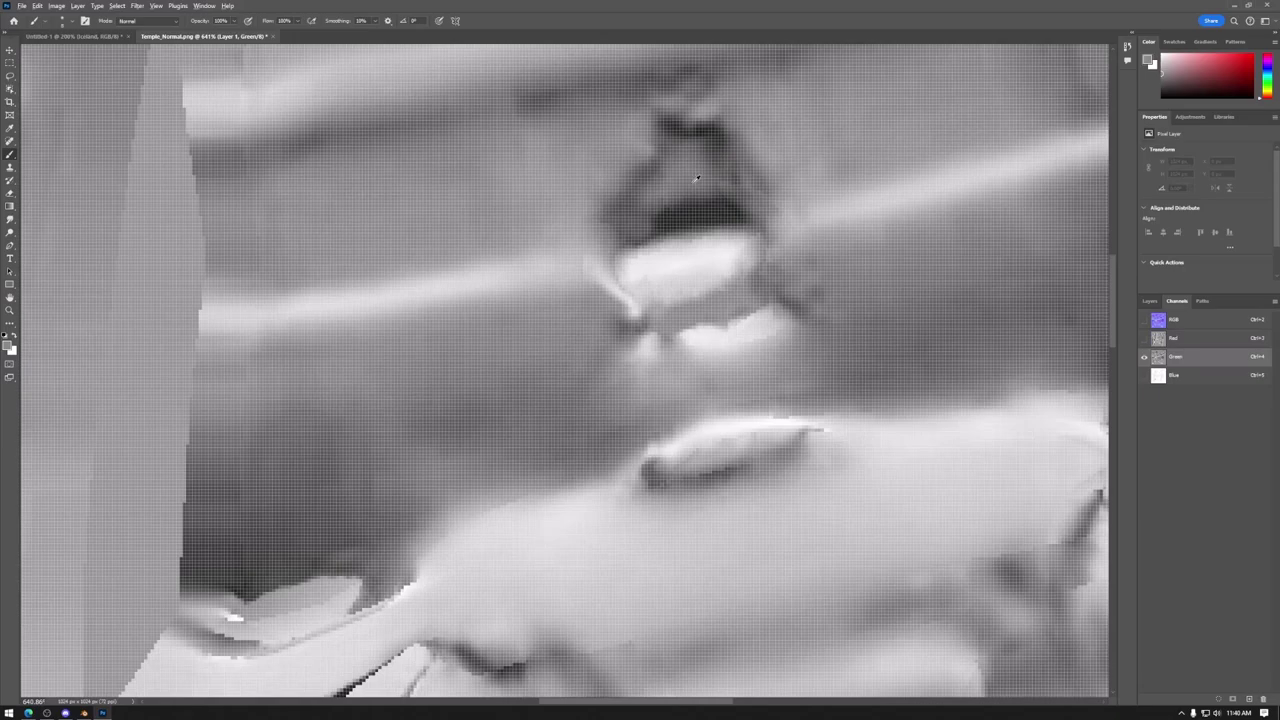
pyautogui.click(1189, 376)
pyautogui.moveTo(678, 202)
pyautogui.mouseDown()
pyautogui.moveTo(628, 260)
pyautogui.moveTo(634, 283)
pyautogui.moveTo(641, 250)
pyautogui.moveTo(652, 274)
pyautogui.moveTo(666, 239)
pyautogui.moveTo(668, 266)
pyautogui.moveTo(694, 229)
pyautogui.moveTo(697, 256)
pyautogui.moveTo(707, 199)
pyautogui.moveTo(719, 257)
pyautogui.moveTo(714, 192)
pyautogui.moveTo(734, 230)
pyautogui.moveTo(726, 186)
pyautogui.moveTo(714, 266)
pyautogui.mouseUp()
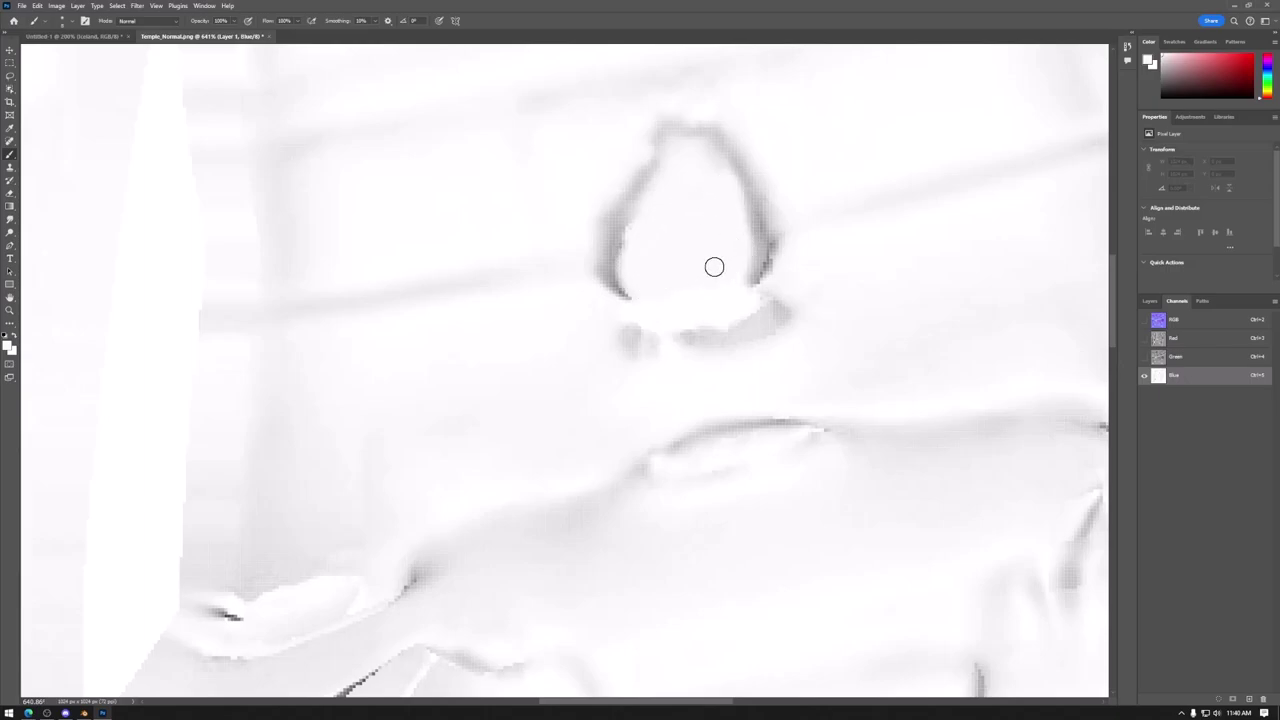
pyautogui.click(1193, 321)
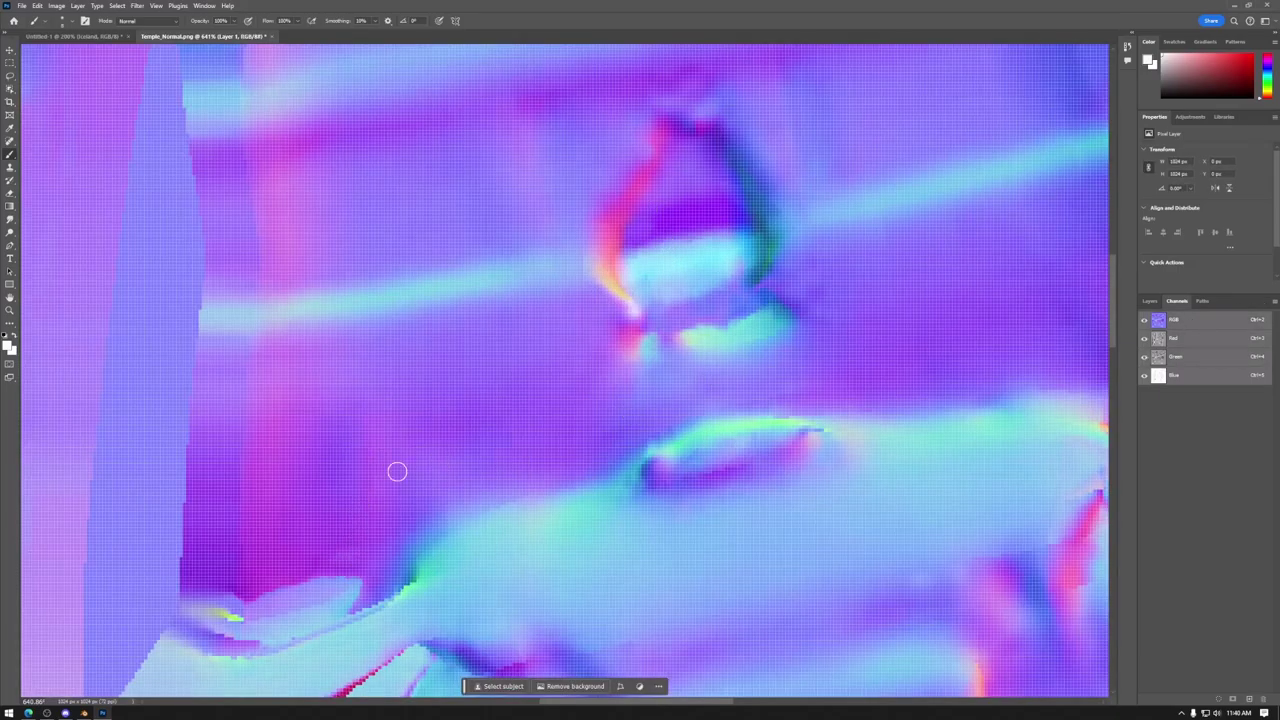
# Step: Examine the neighbouring pair of damaged openings in the normal map for faulty pixels in RGB and in the Red, Green and Blue channels
pyautogui.scroll(-3, 400, 475)
pyautogui.hscroll(-2, 400, 475)
pyautogui.hscroll(-3, 441, 460)
pyautogui.scroll(-1, 441, 460)
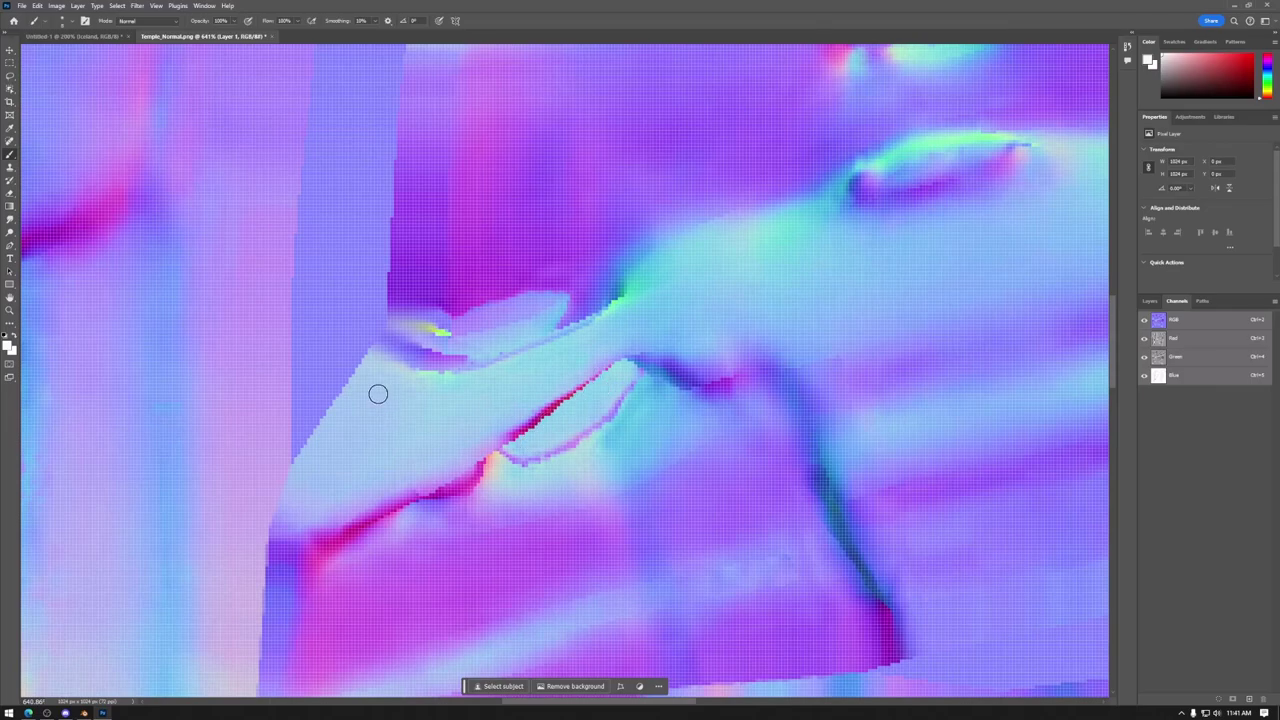
pyautogui.hscroll(-10, 857, 463)
pyautogui.scroll(4, 632, 351)
pyautogui.hscroll(1, 632, 351)
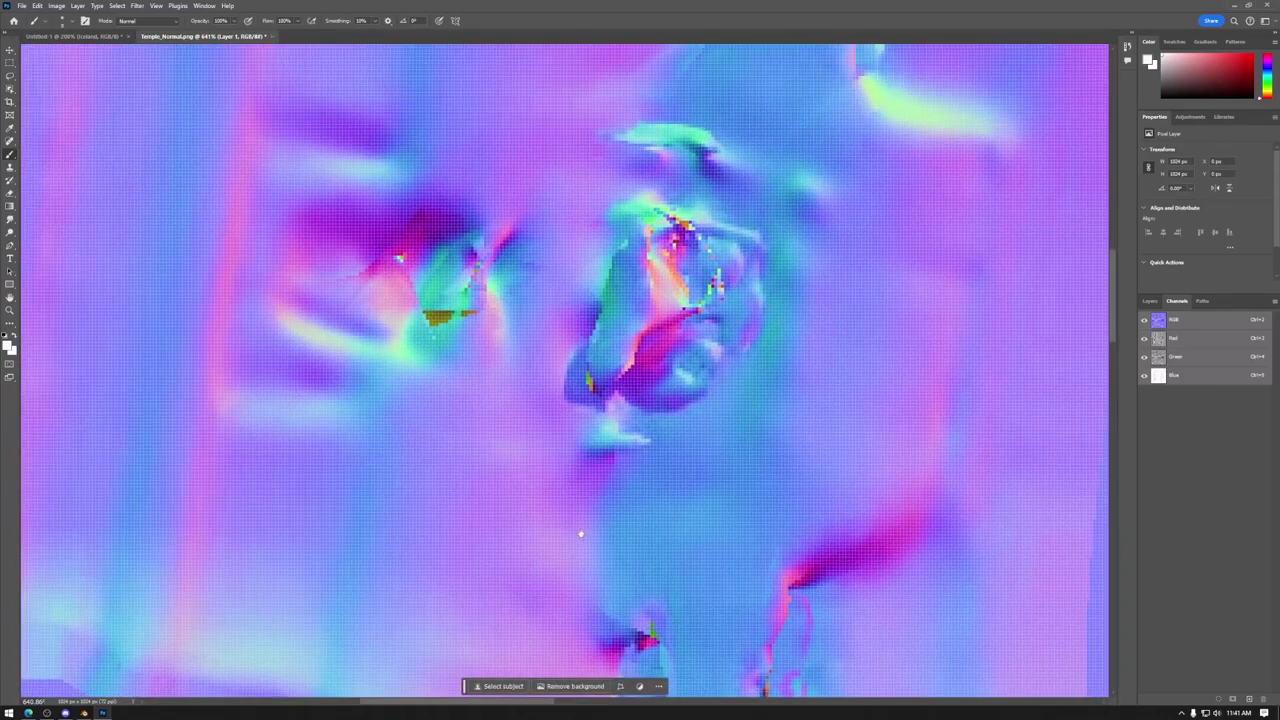
pyautogui.click(1197, 338)
pyautogui.click(1200, 357)
pyautogui.click(1200, 378)
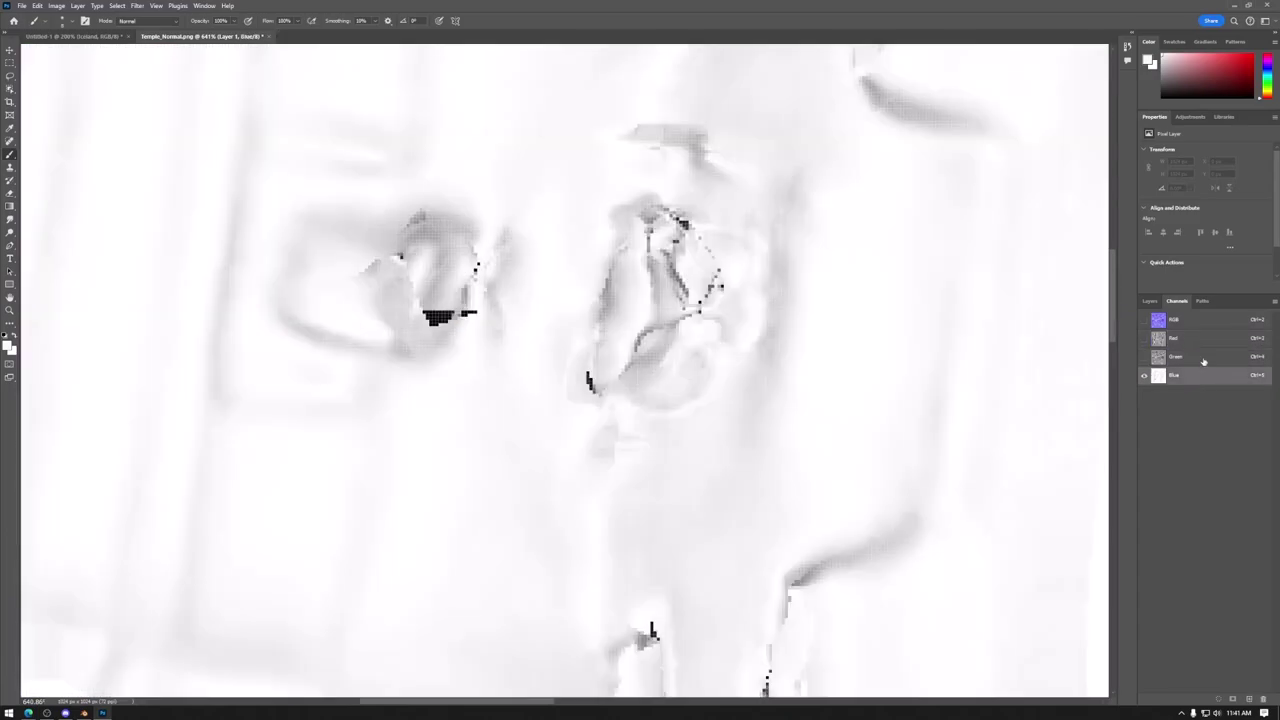
# Step: Compare the neighbouring pair of damaged openings in the Green, Red and Blue channels, and return to the RGB view
pyautogui.click(1203, 358)
pyautogui.click(1202, 344)
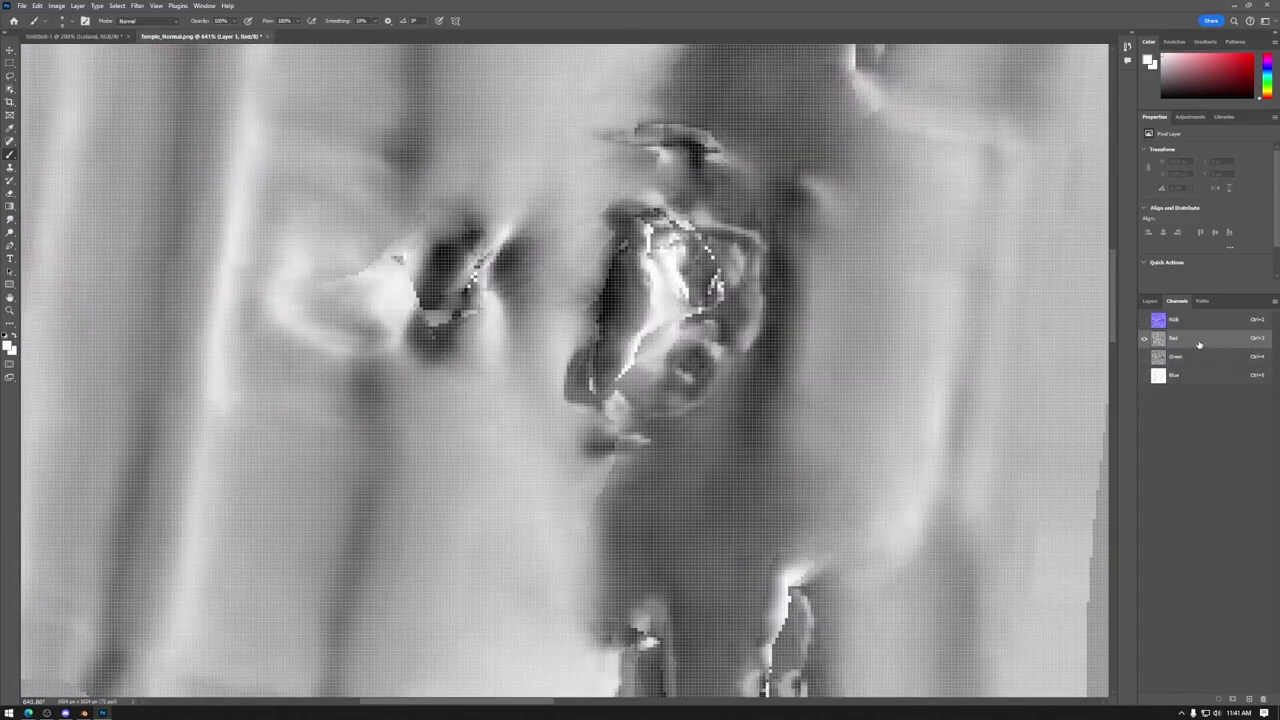
pyautogui.click(1199, 362)
pyautogui.click(1198, 377)
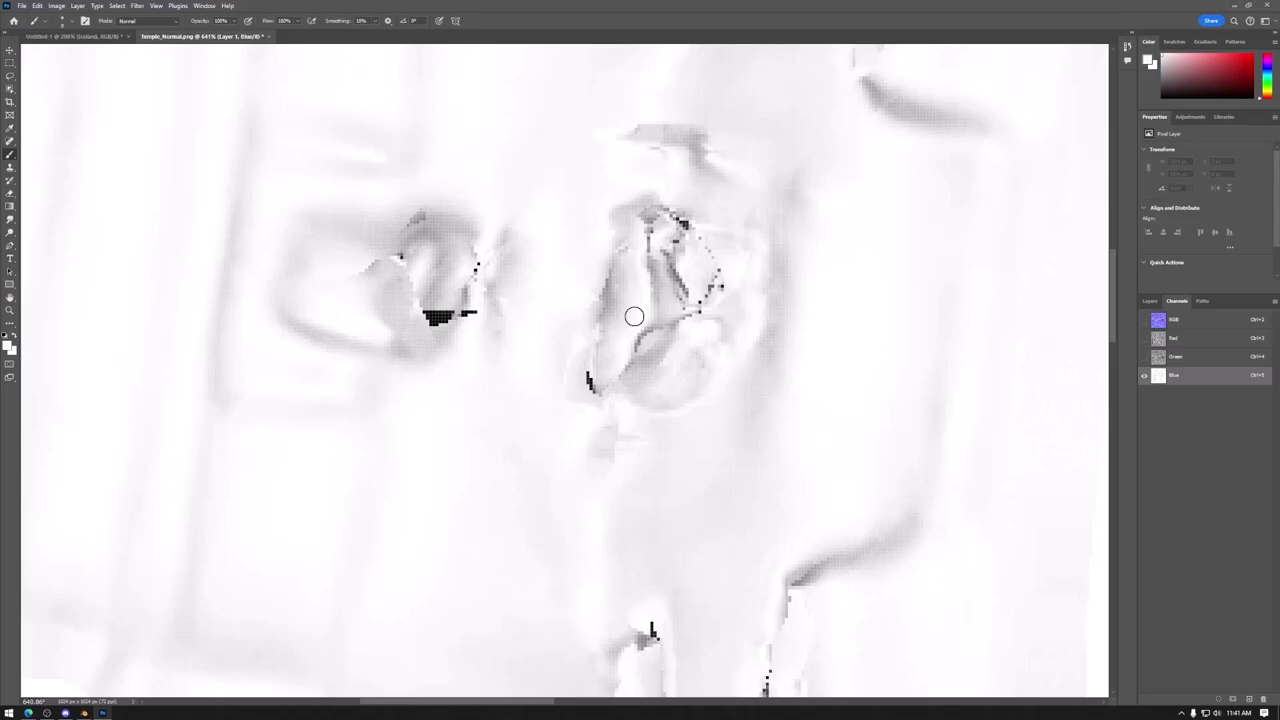
pyautogui.click(1183, 322)
# Step: Fit the whole normal map in view and save it as a PNG over the existing Temple_Normal.png
pyautogui.doubleClick(10, 298)
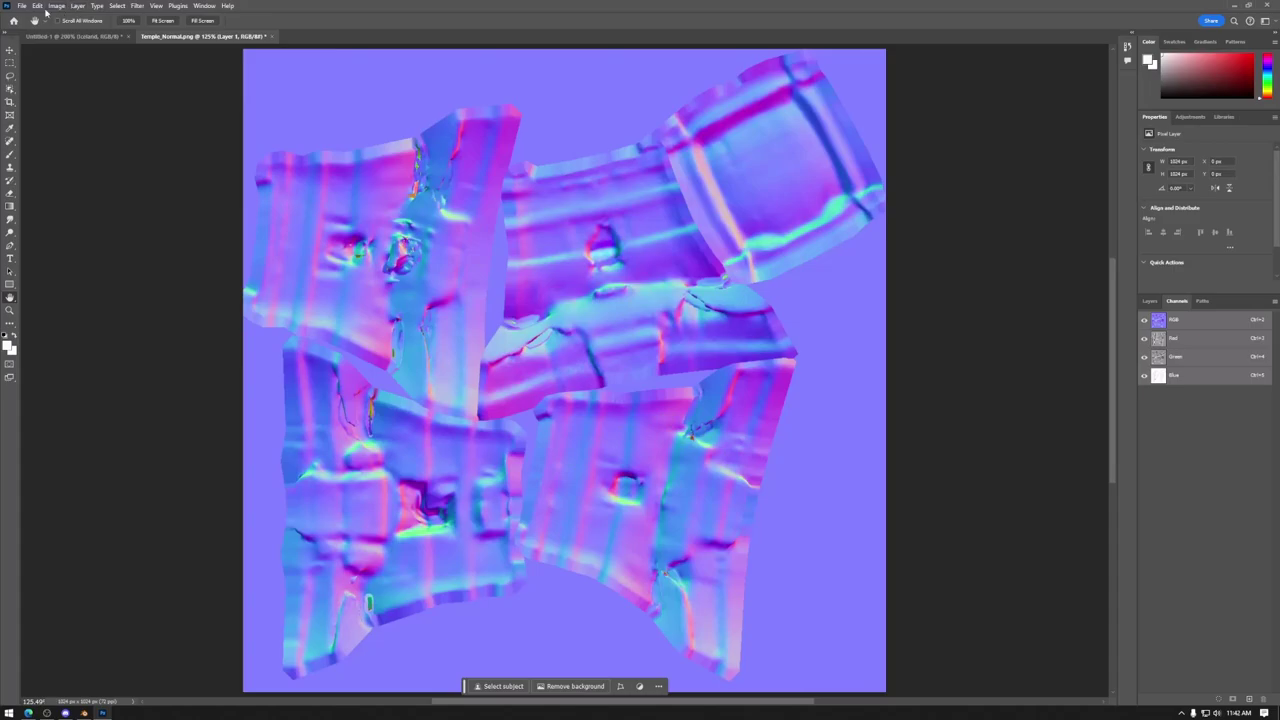
pyautogui.click(21, 5)
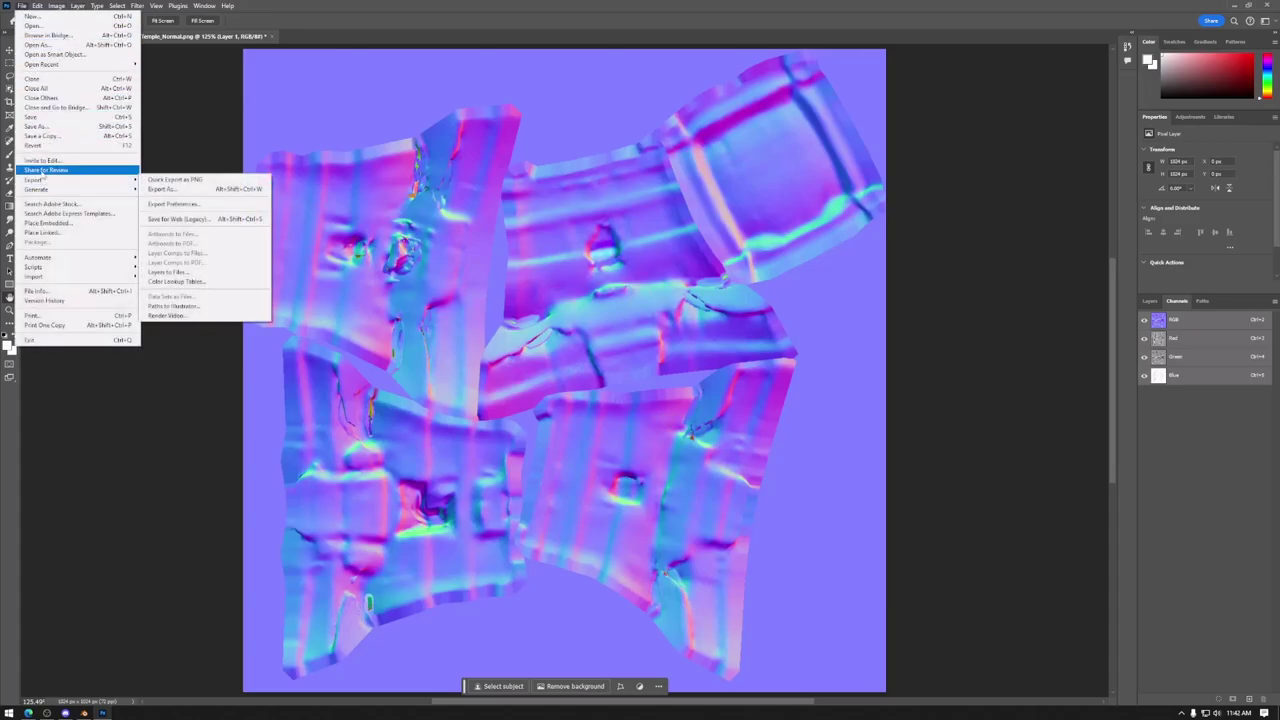
pyautogui.click(36, 126)
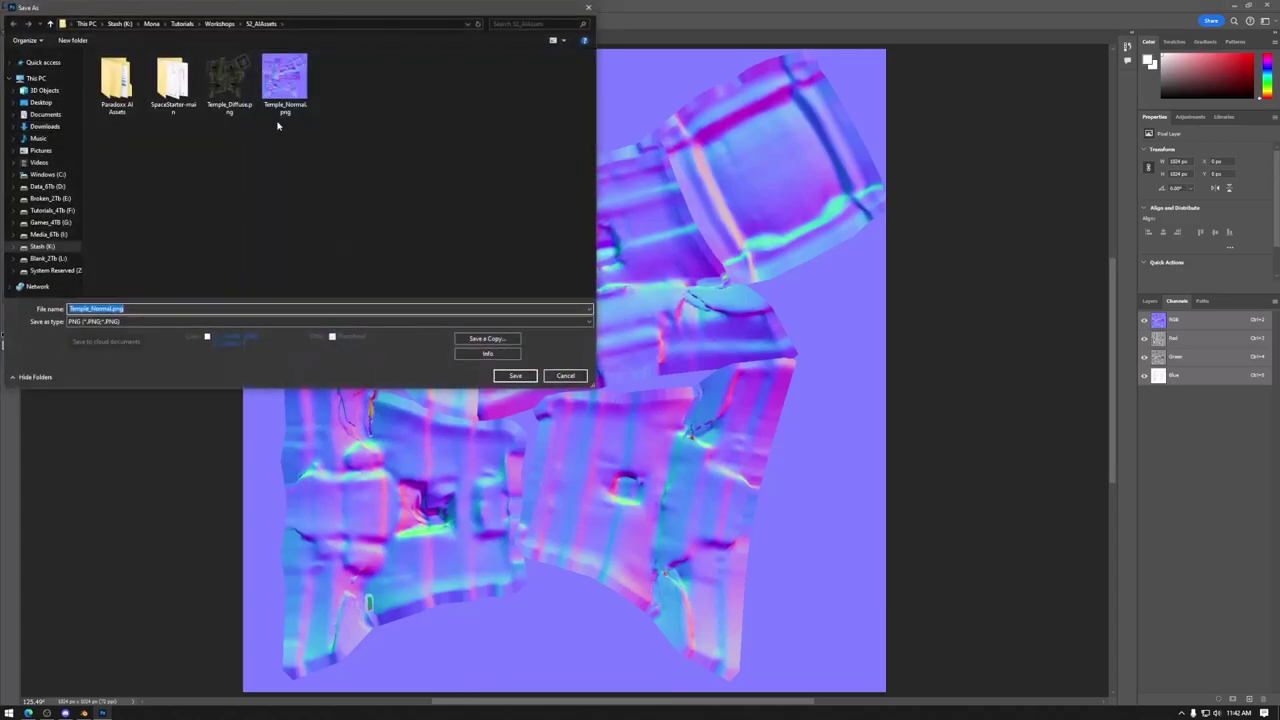
pyautogui.click(515, 375)
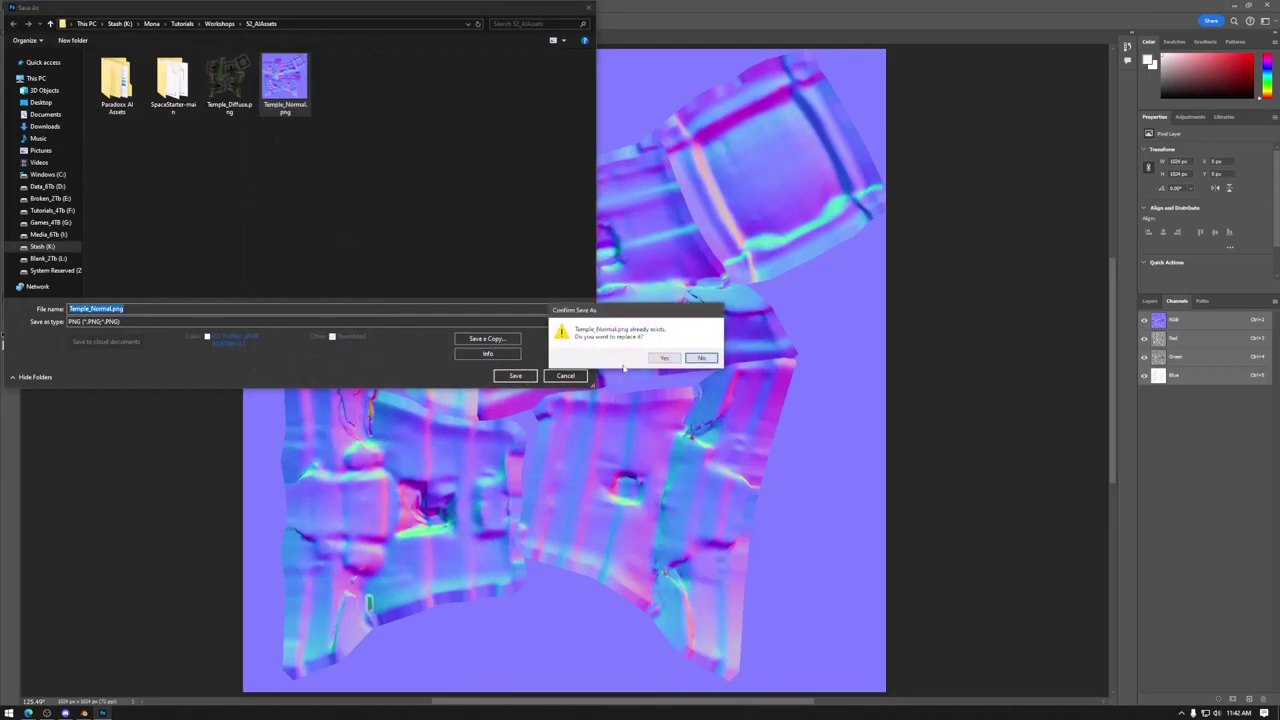
pyautogui.click(668, 358)
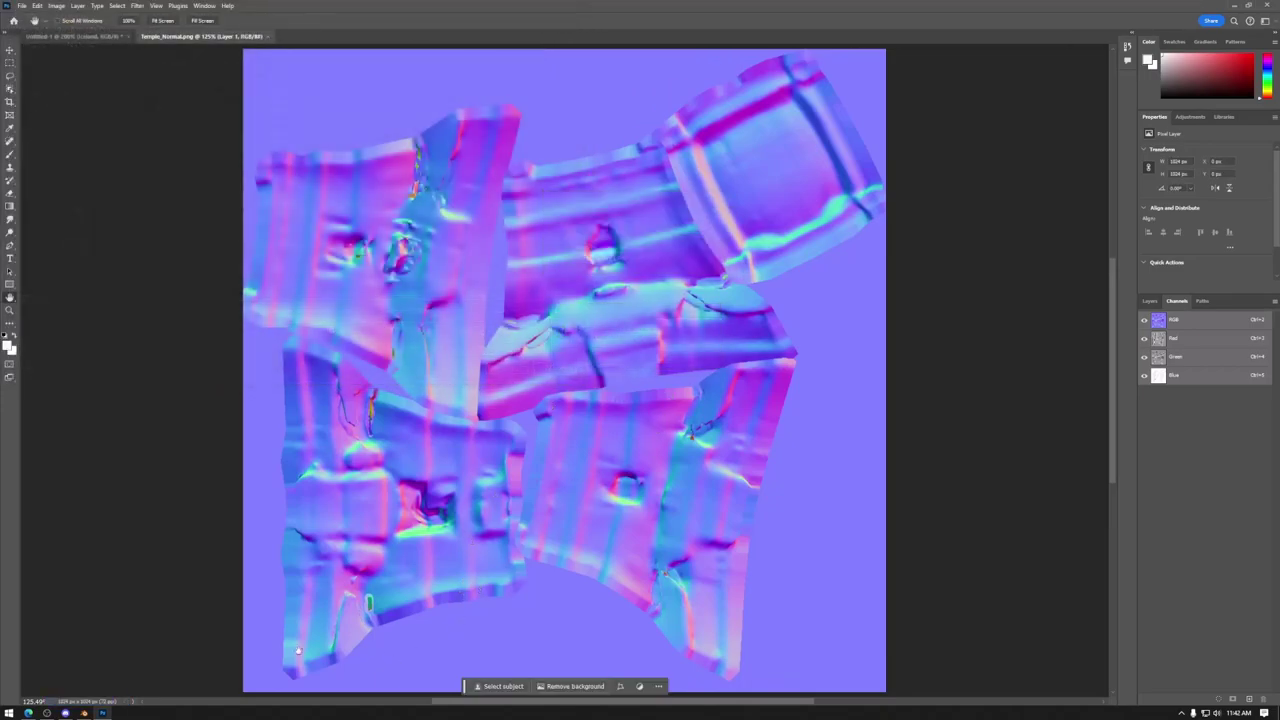
# Step: Switch to Blender and reopen Temple_Normal.png from the S2_AIAssets folder for the temple's normal map in the Shading workspace
pyautogui.click(84, 714)
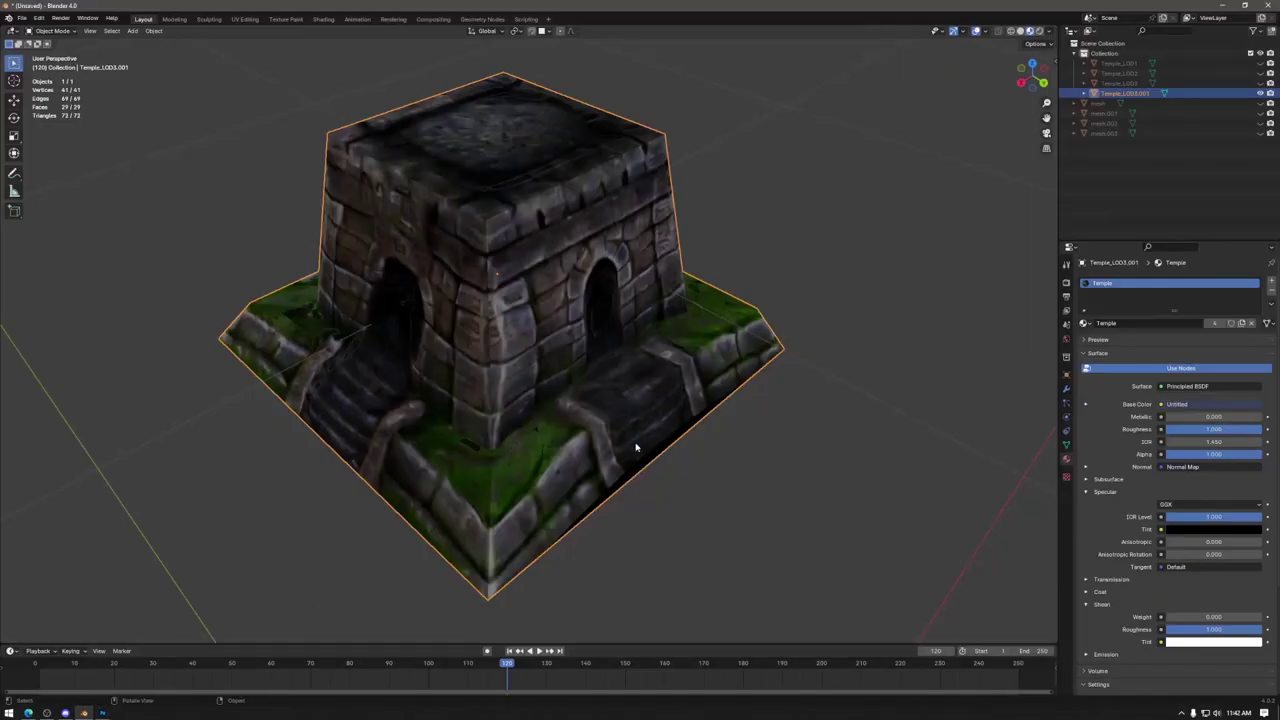
pyautogui.click(322, 20)
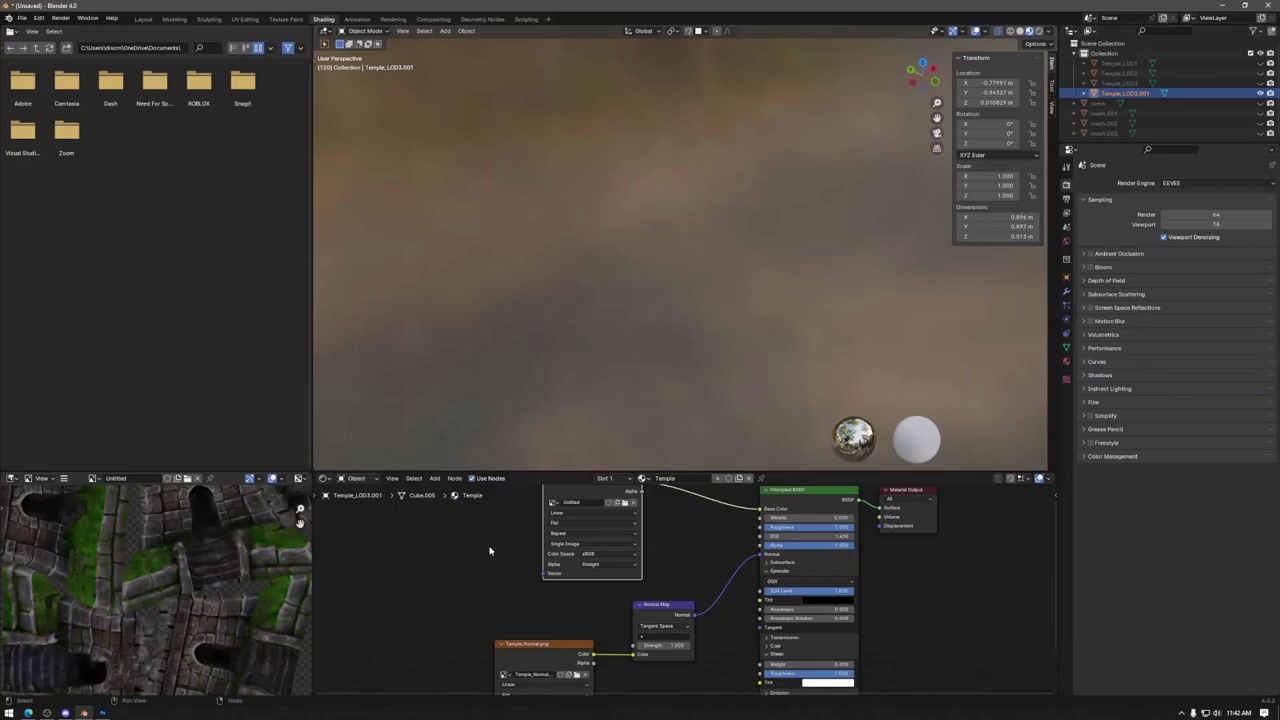
pyautogui.click(546, 643)
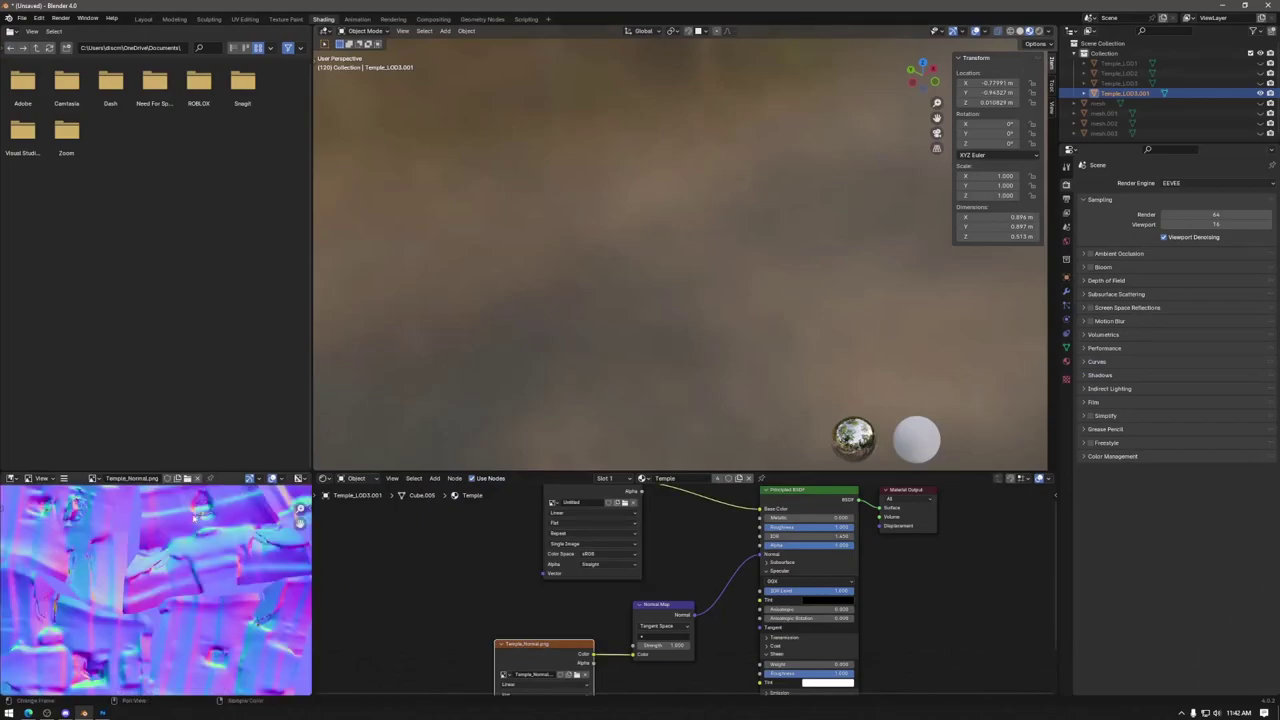
pyautogui.scroll(3, 204, 516)
pyautogui.moveTo(218, 516); pyautogui.dragTo(228, 610, button='middle')
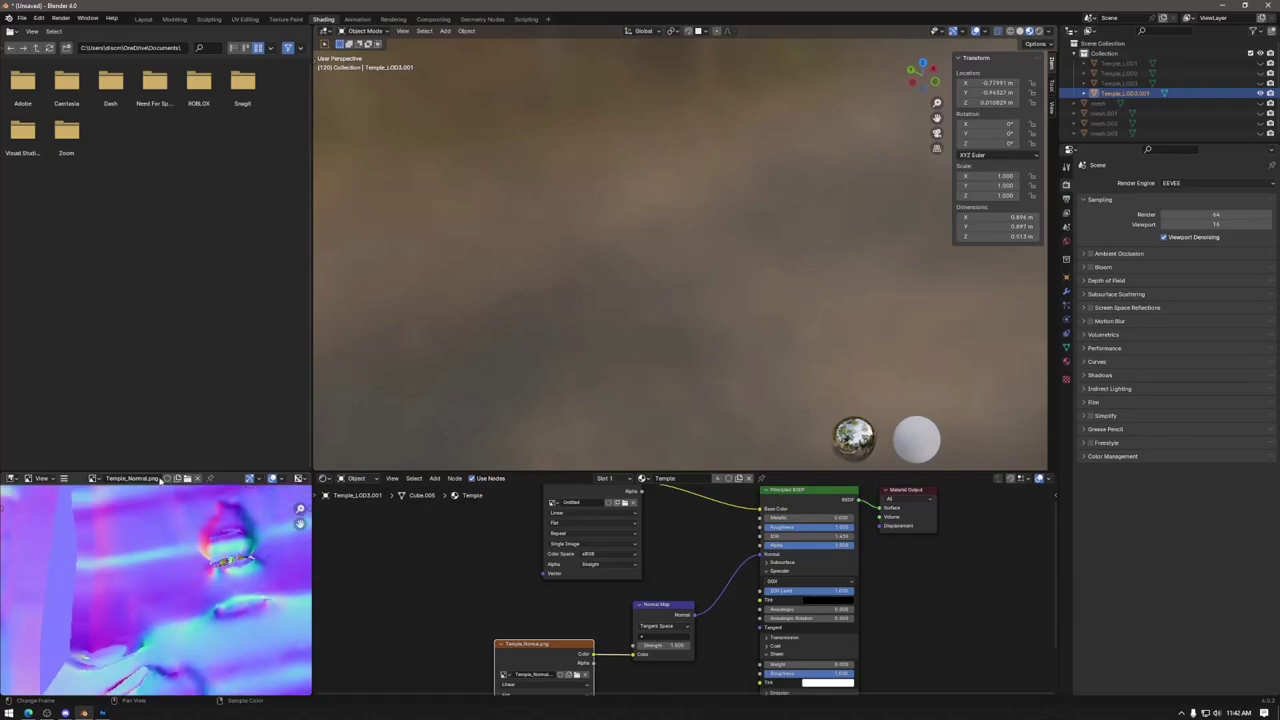
pyautogui.click(189, 478)
pyautogui.click(540, 277)
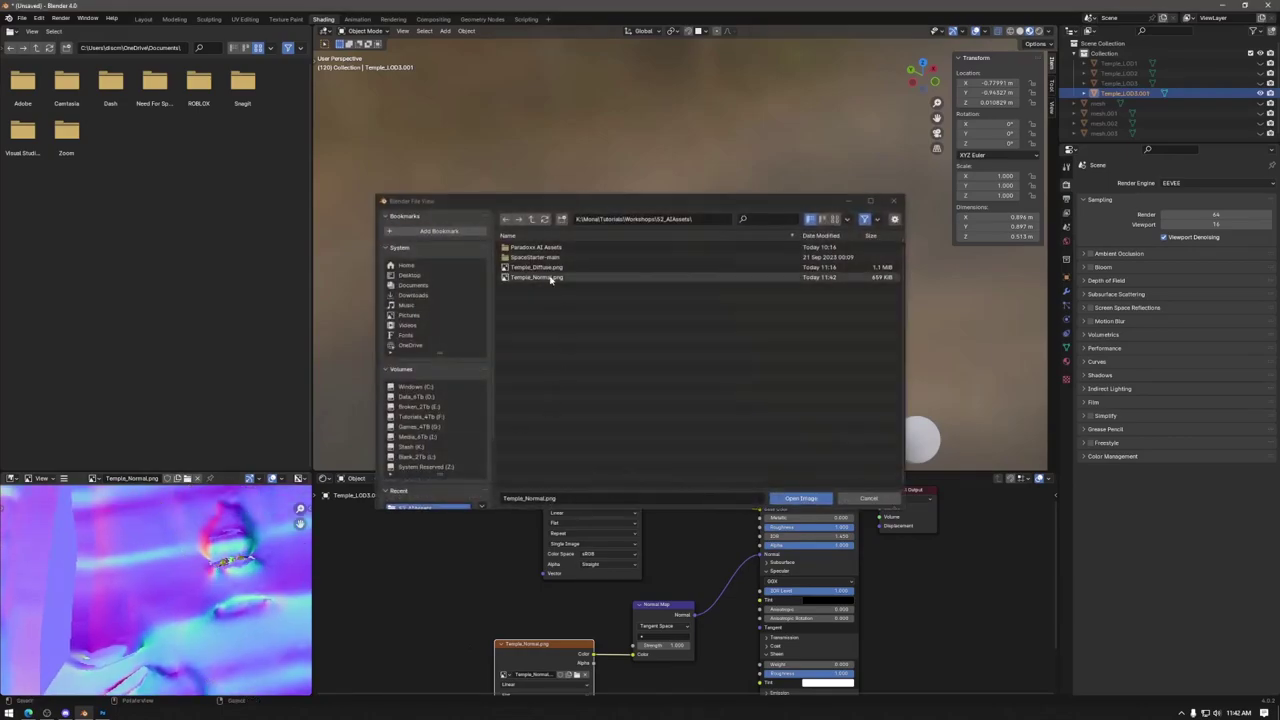
pyautogui.click(800, 498)
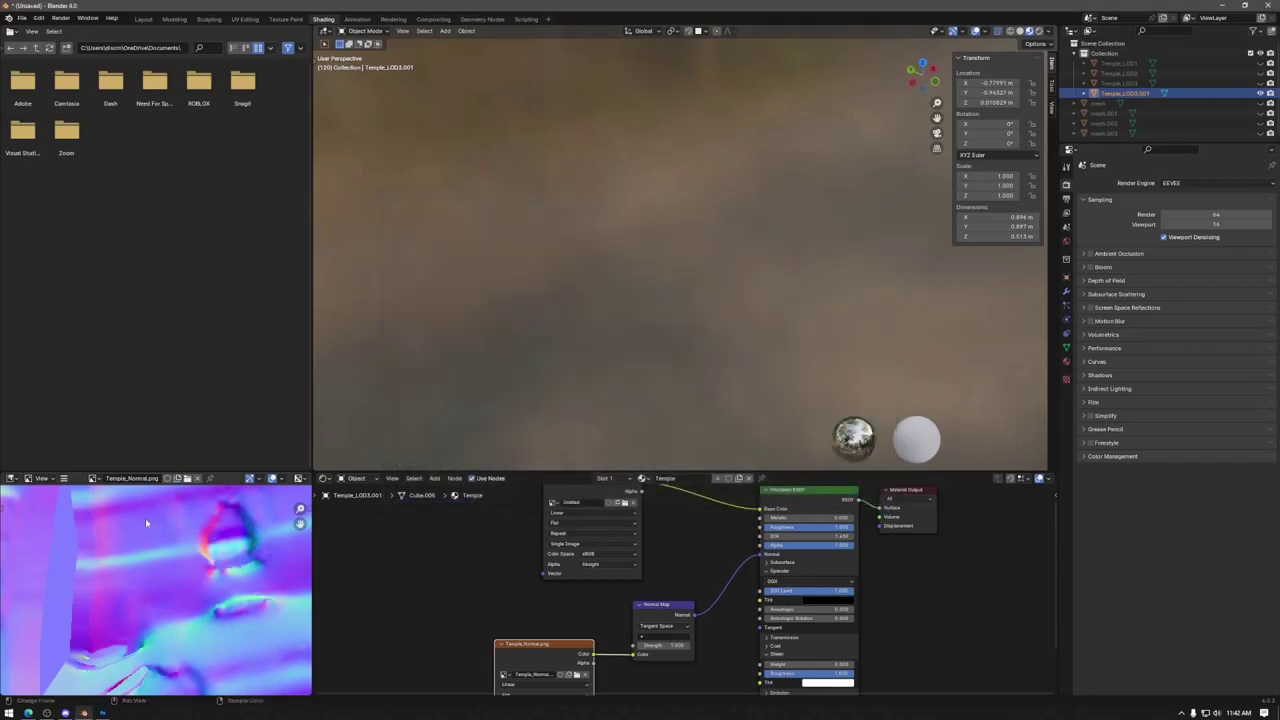
# Step: Examine the reloaded normal map as a whole and its effect on the temple's walls and doorway
pyautogui.scroll(-3, 861, 249)
pyautogui.moveTo(1011, 401); pyautogui.dragTo(669, 337, button='middle')
pyautogui.scroll(5, 717, 308)
pyautogui.scroll(4, 749, 326)
pyautogui.moveTo(768, 332); pyautogui.dragTo(700, 345, button='middle')
pyautogui.scroll(4, 748, 348)
pyautogui.scroll(-3, 230, 585)
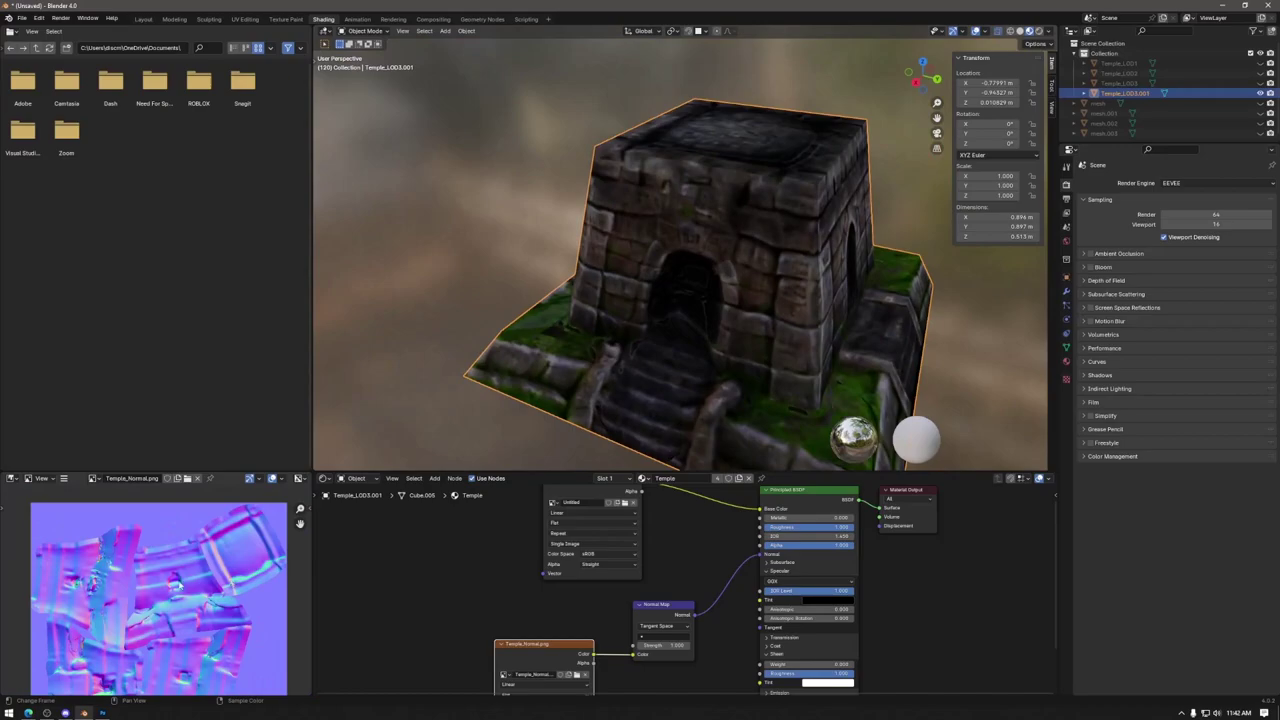
# Step: In the UV Editing workspace, select all of the temple's faces to view its UV layout over the normal map
pyautogui.click(245, 19)
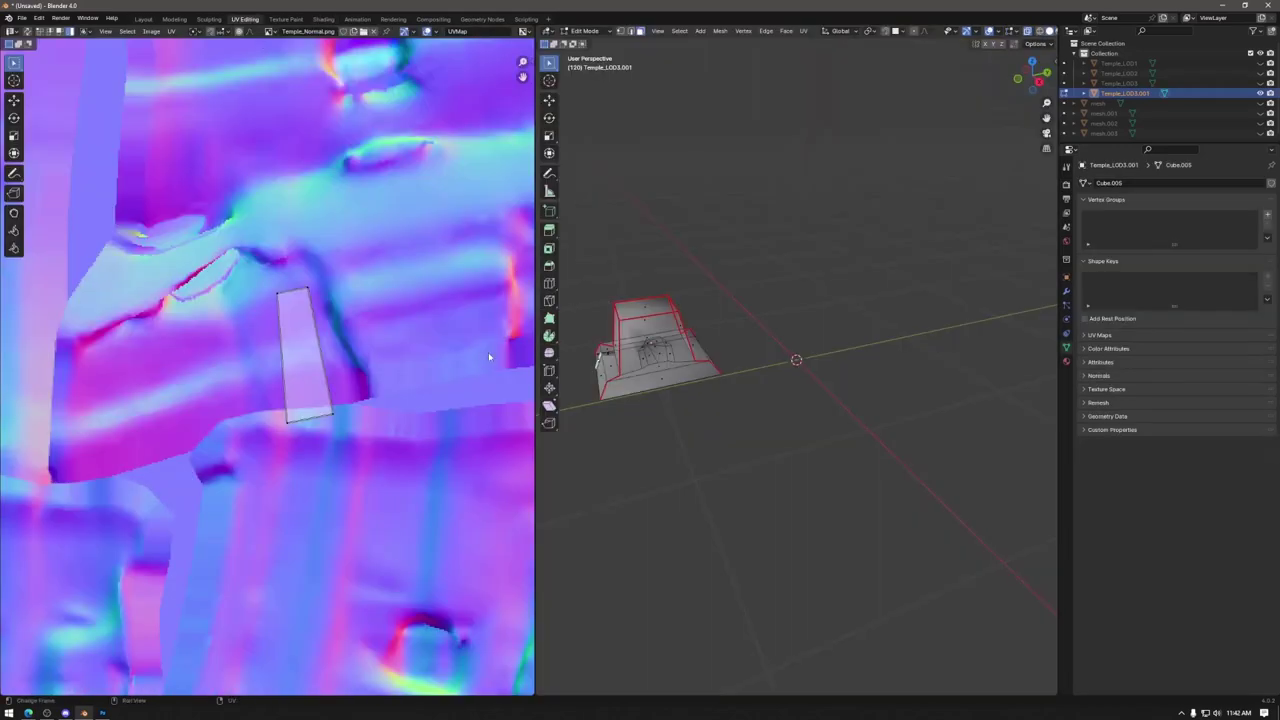
pyautogui.scroll(3, 690, 400)
pyautogui.moveTo(700, 420); pyautogui.dragTo(669, 434, button='middle')
pyautogui.scroll(-3, 786, 418)
pyautogui.moveTo(640, 257); pyautogui.dragTo(848, 486)
pyautogui.scroll(-8, 250, 352)
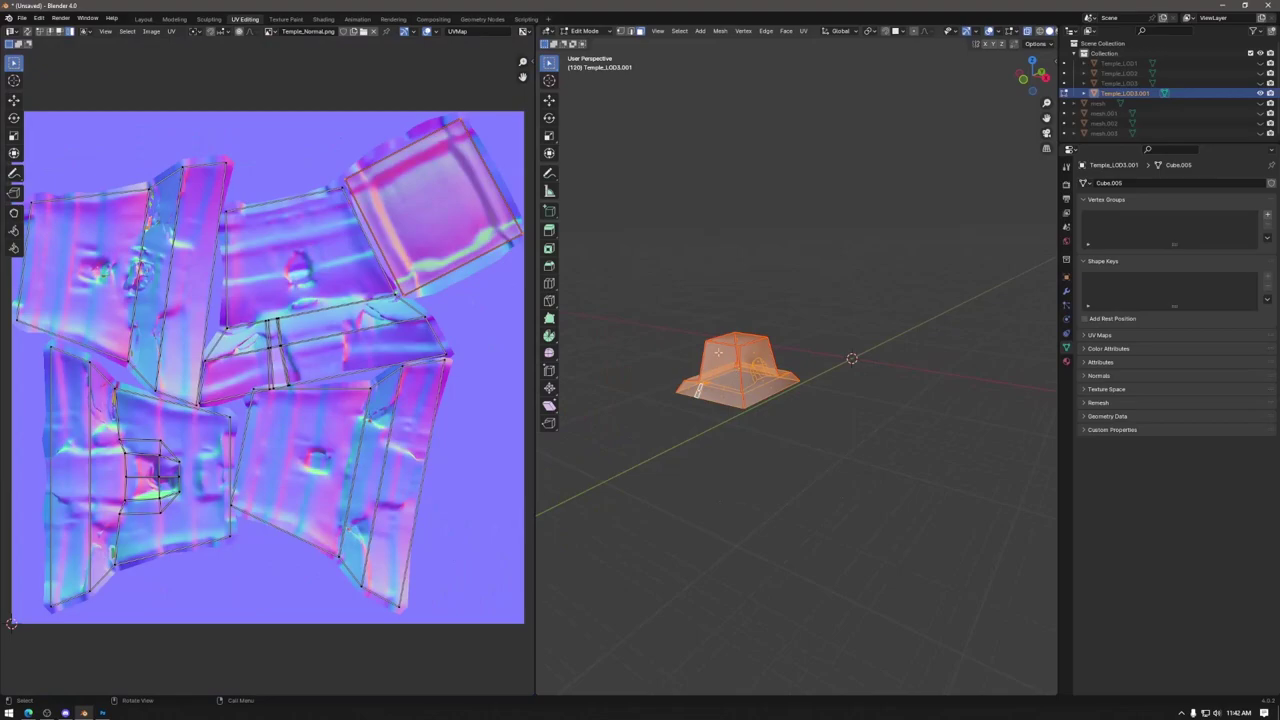
# Step: Clear the face selection, turn on UV sync selection, and select the wall face beside the roof's UV island
pyautogui.click(784, 360)
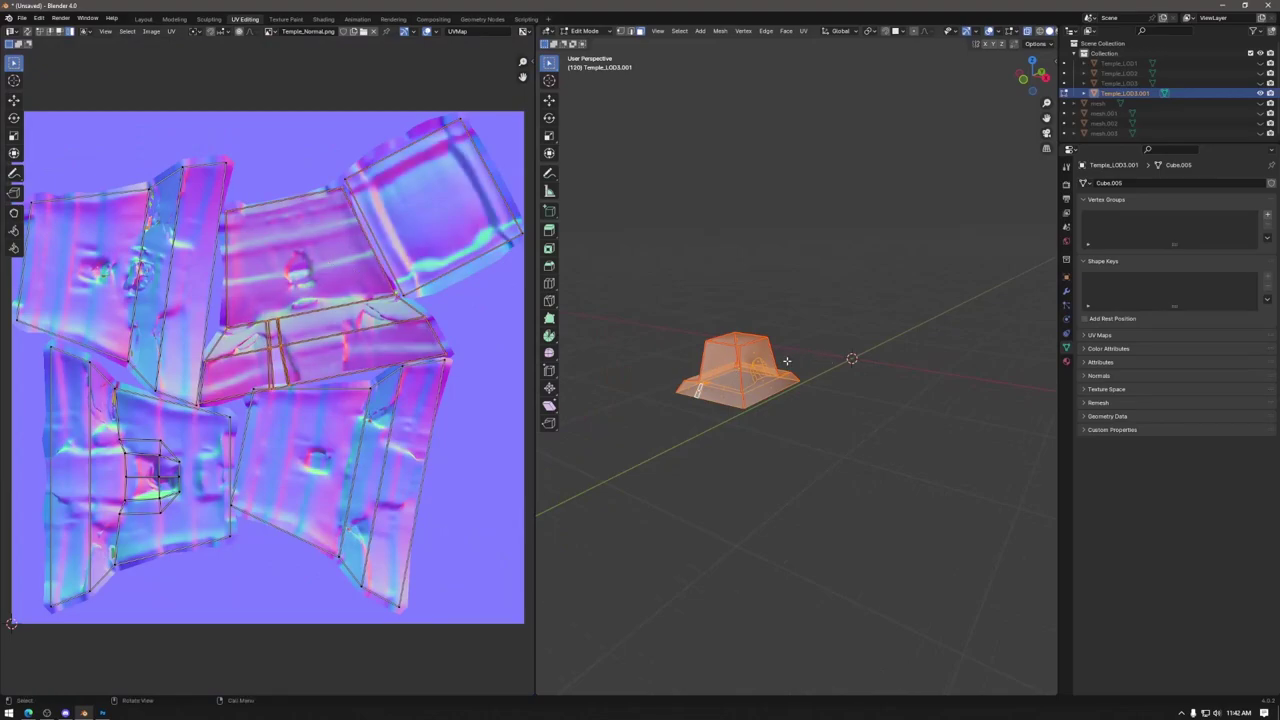
pyautogui.hotkey('alt', 'a')
pyautogui.click(28, 31)
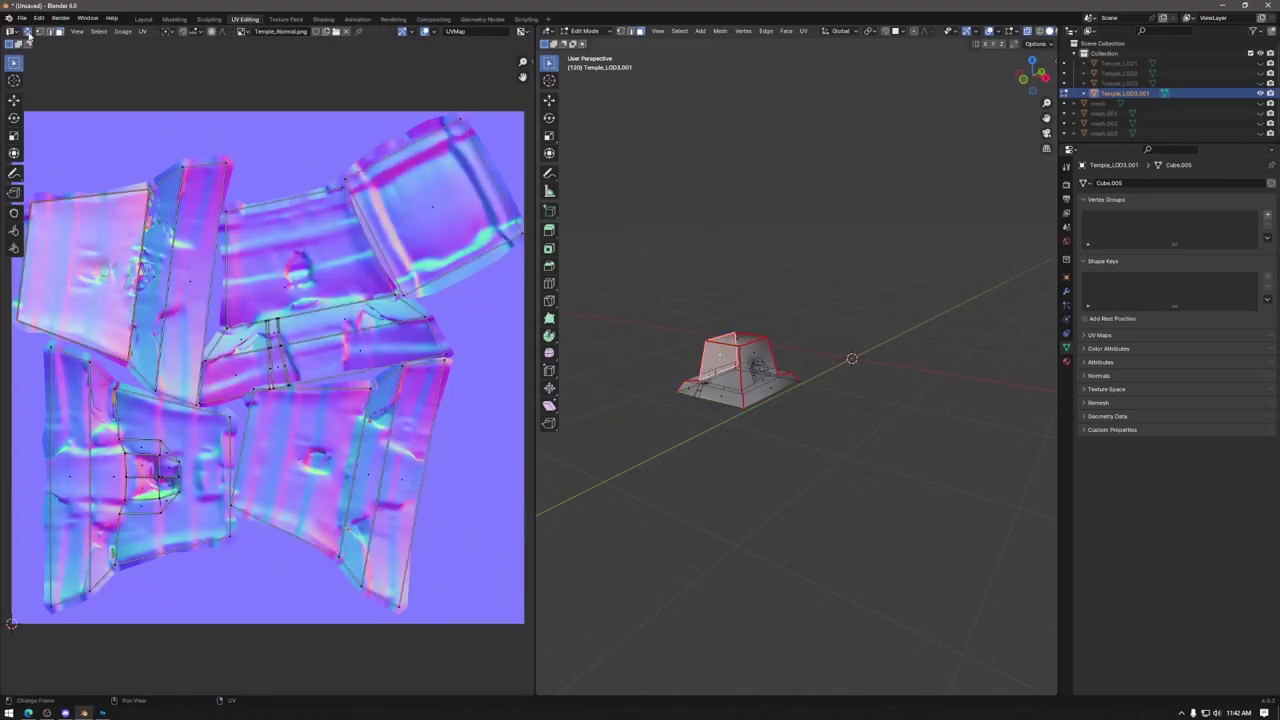
pyautogui.click(315, 254)
# Step: Return the temple to Object Mode with Material Preview shading and inspect its doorway and walls up close
pyautogui.moveTo(637, 363); pyautogui.dragTo(762, 387, button='middle')
pyautogui.press('Tab')
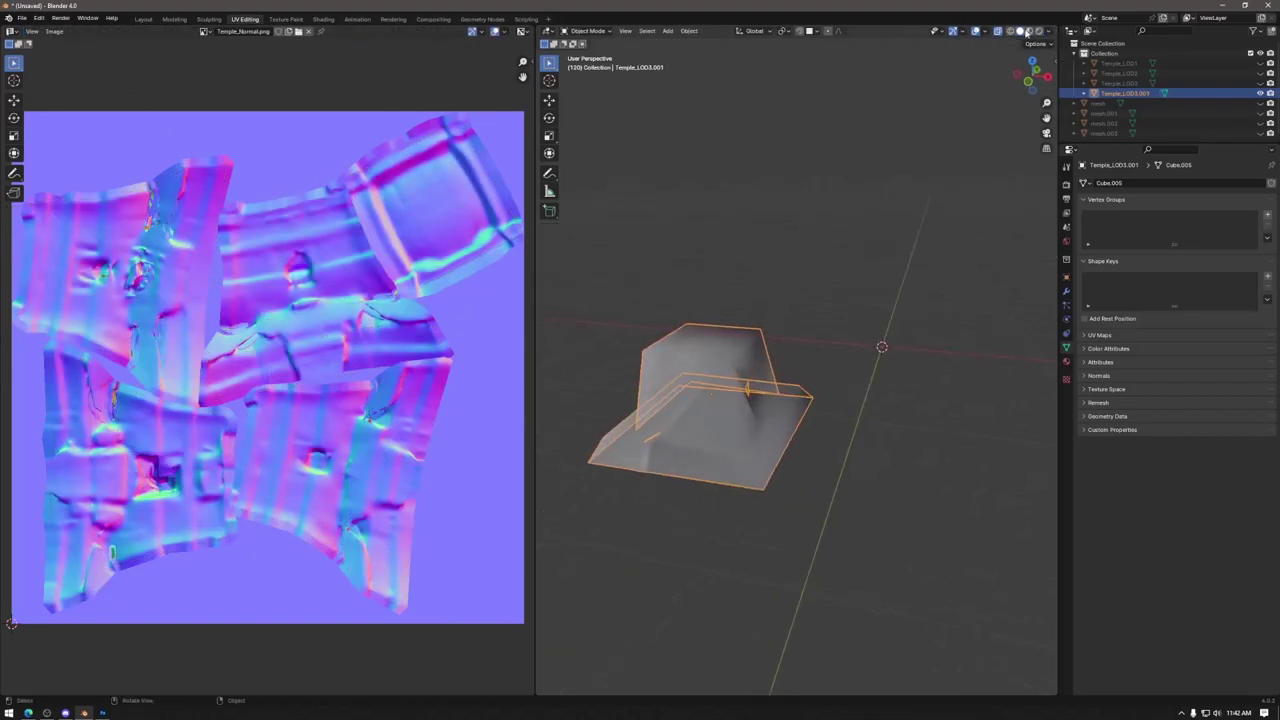
pyautogui.press('z')
pyautogui.press('KP_Decimal')
pyautogui.scroll(8, 788, 336)
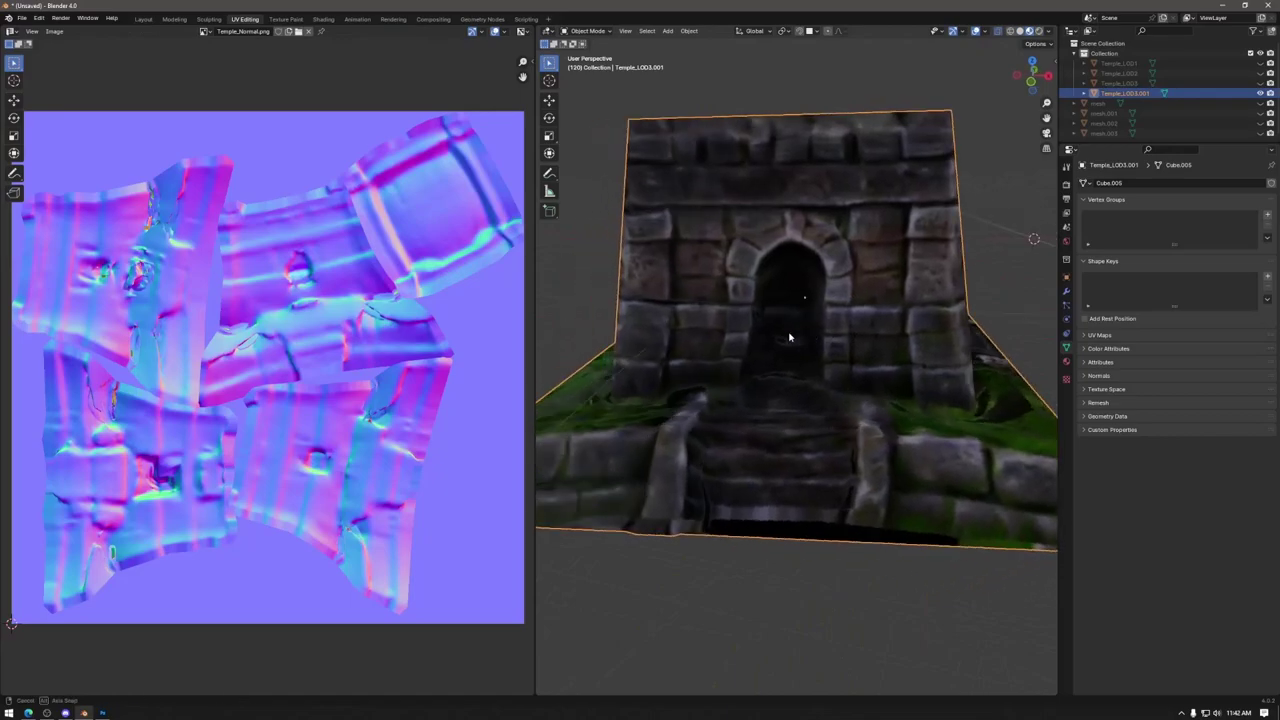
pyautogui.moveTo(788, 338); pyautogui.dragTo(760, 371, button='middle')
pyautogui.scroll(6, 758, 369)
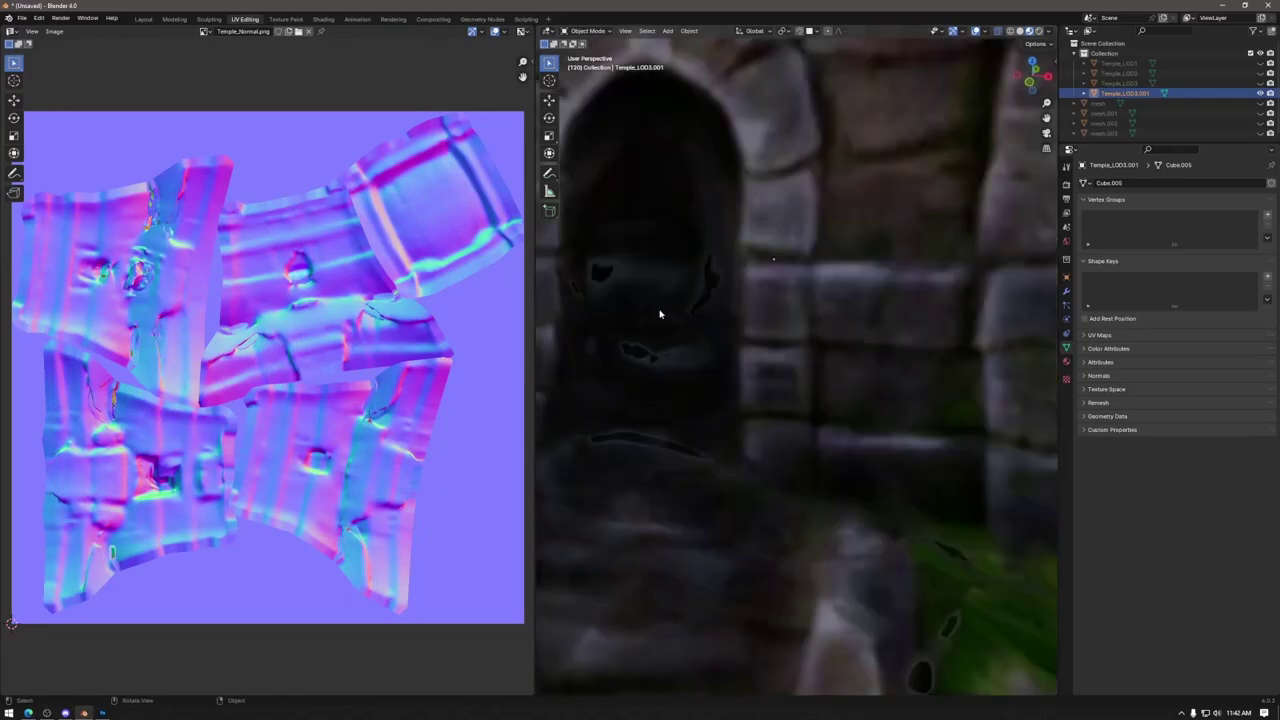
pyautogui.scroll(-12, 680, 354)
pyautogui.moveTo(737, 400); pyautogui.dragTo(840, 432, button='middle')
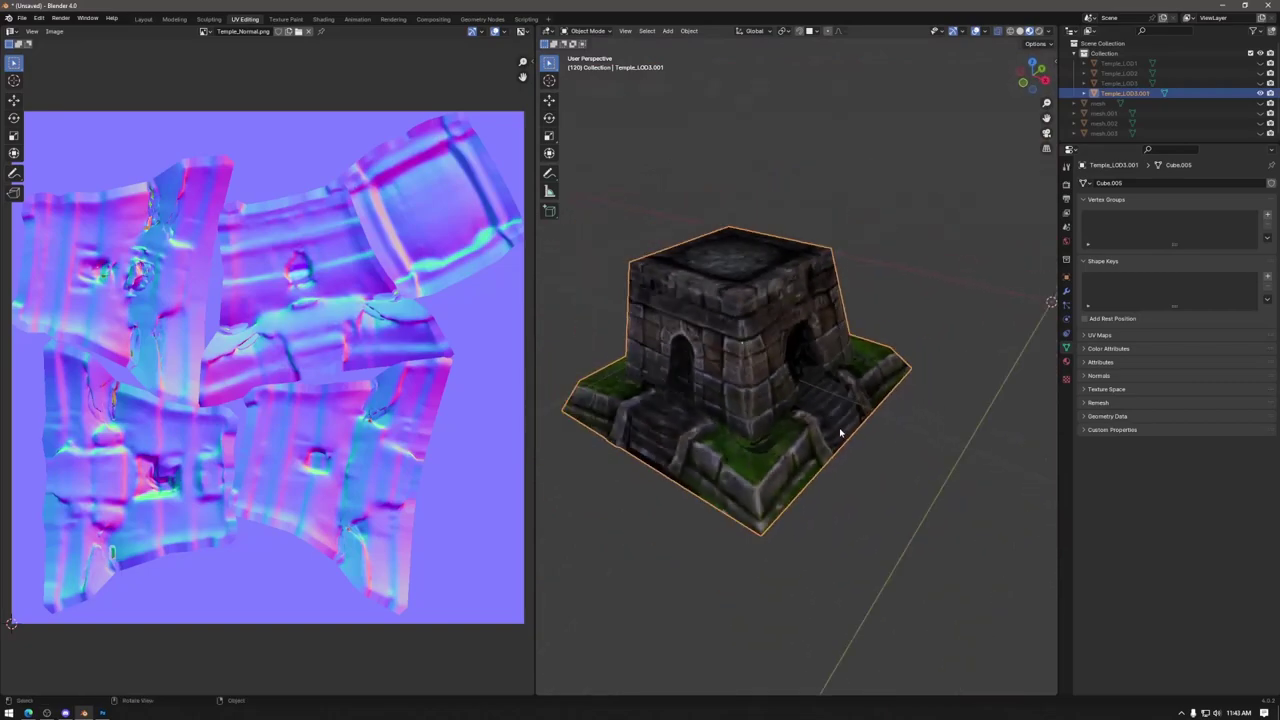
# Step: Unhide Temple_LOD1, Temple_LOD2 and Temple_LOD3, and show all four temples together in the Layout workspace
pyautogui.moveTo(1260, 63); pyautogui.dragTo(1262, 86)
pyautogui.moveTo(760, 380); pyautogui.dragTo(812, 366, button='middle')
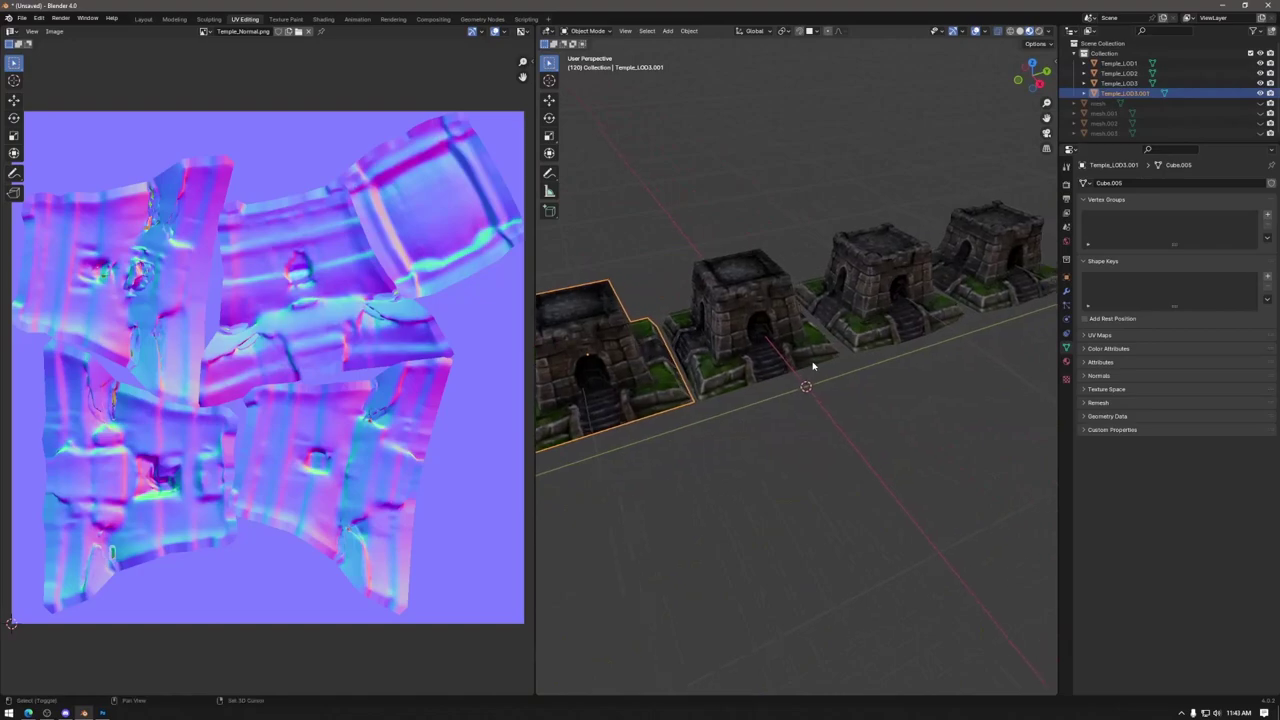
pyautogui.click(143, 19)
pyautogui.scroll(-6, 838, 472)
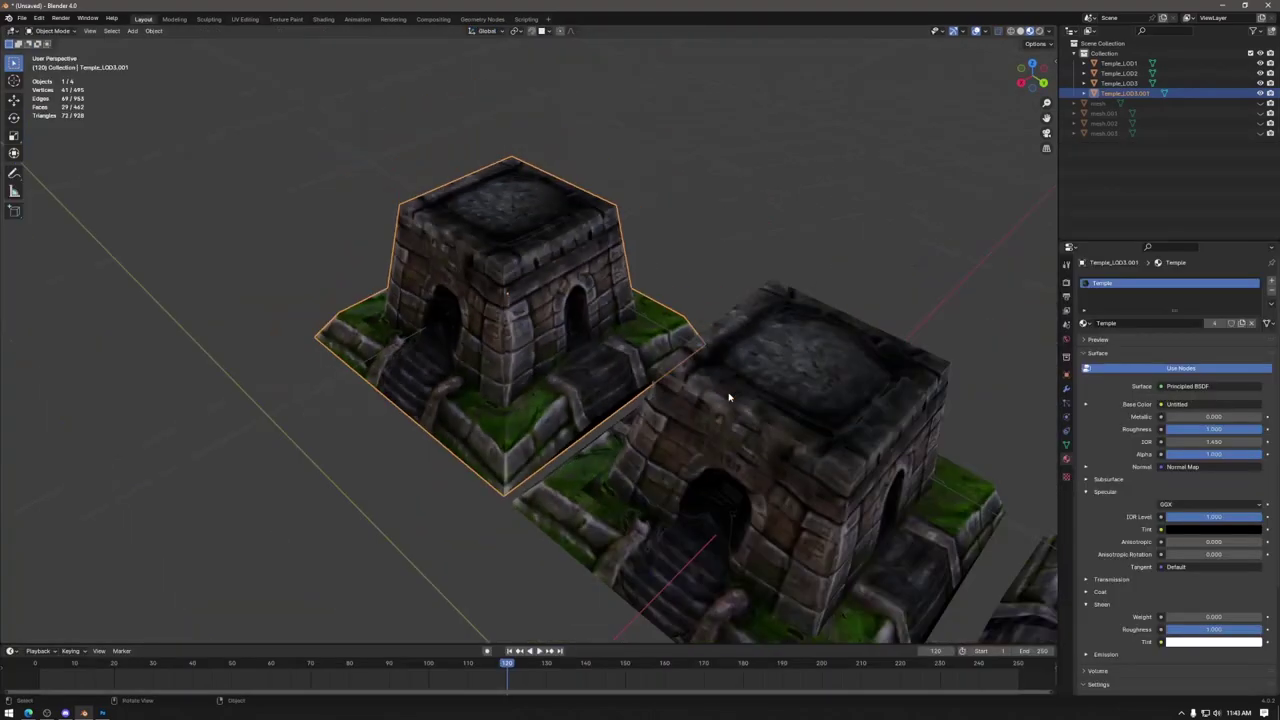
# Step: Compare the four temple versions from several angles, including a closer look at the most detailed one
pyautogui.moveTo(838, 472); pyautogui.dragTo(732, 448, button='middle')
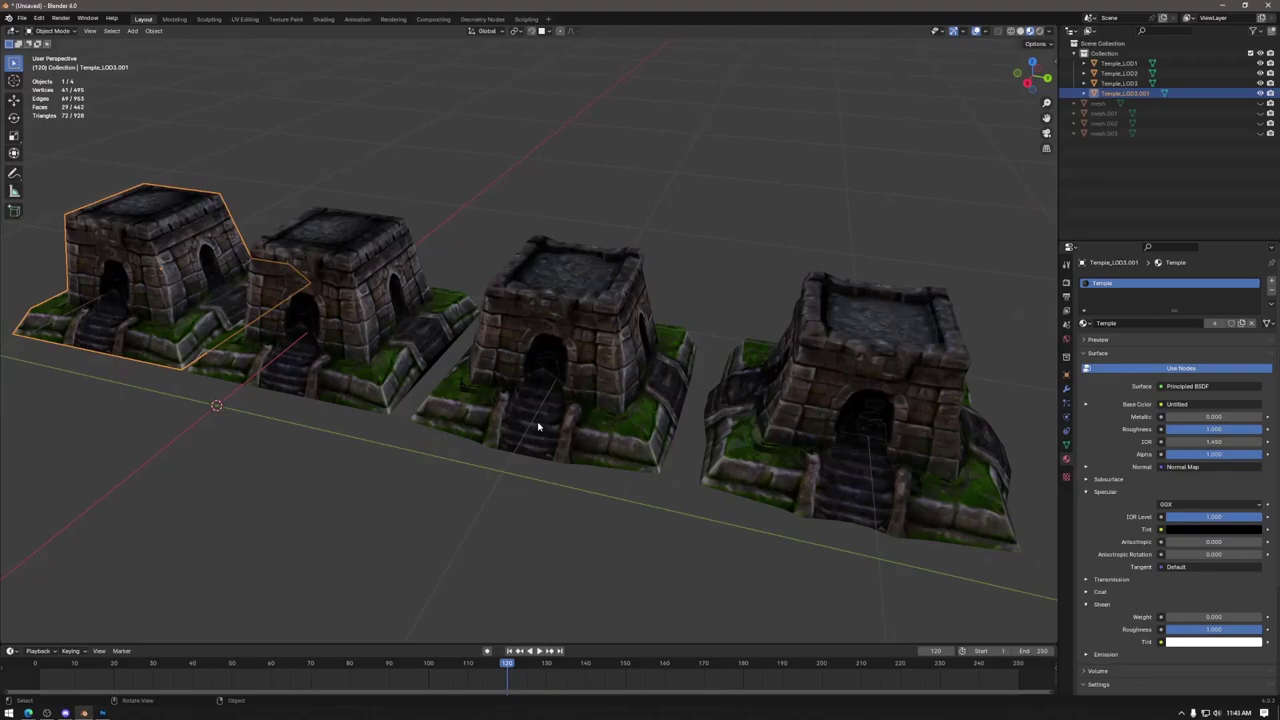
pyautogui.moveTo(545, 405); pyautogui.dragTo(734, 436, button='middle')
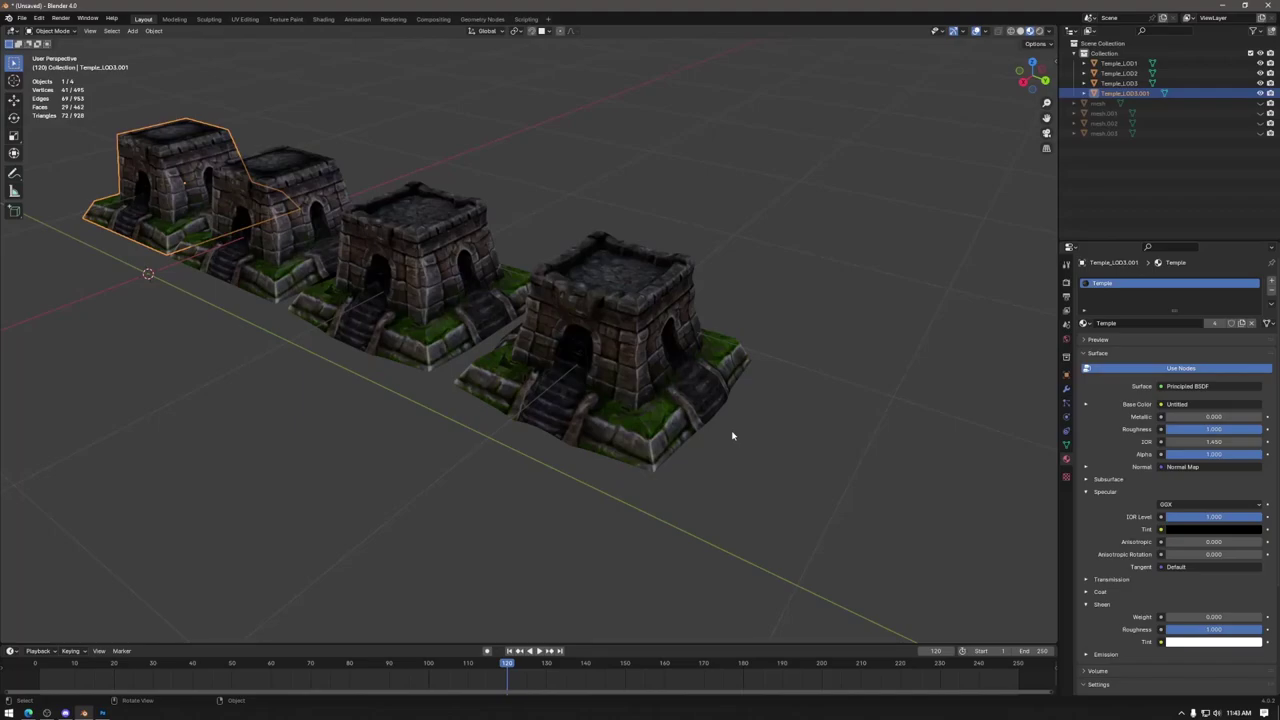
pyautogui.moveTo(605, 350); pyautogui.dragTo(292, 282, button='middle')
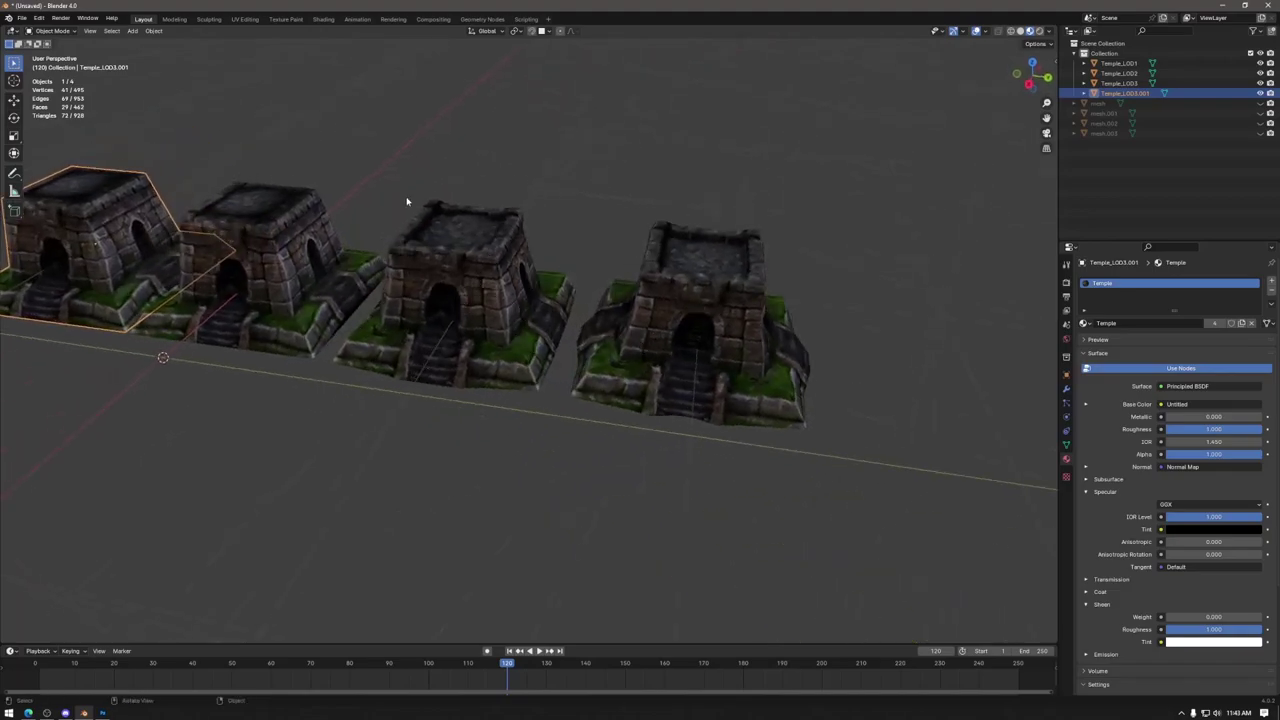
pyautogui.moveTo(607, 383); pyautogui.dragTo(588, 387, button='middle')
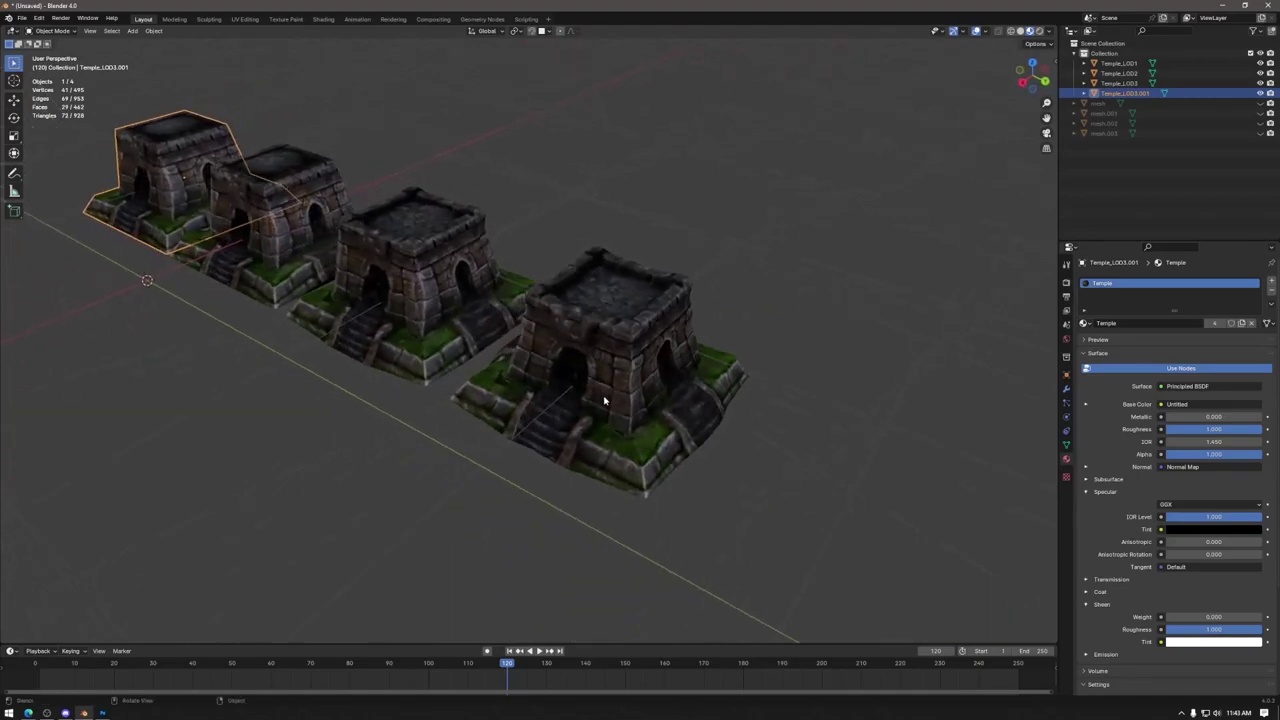
pyautogui.scroll(3, 607, 401)
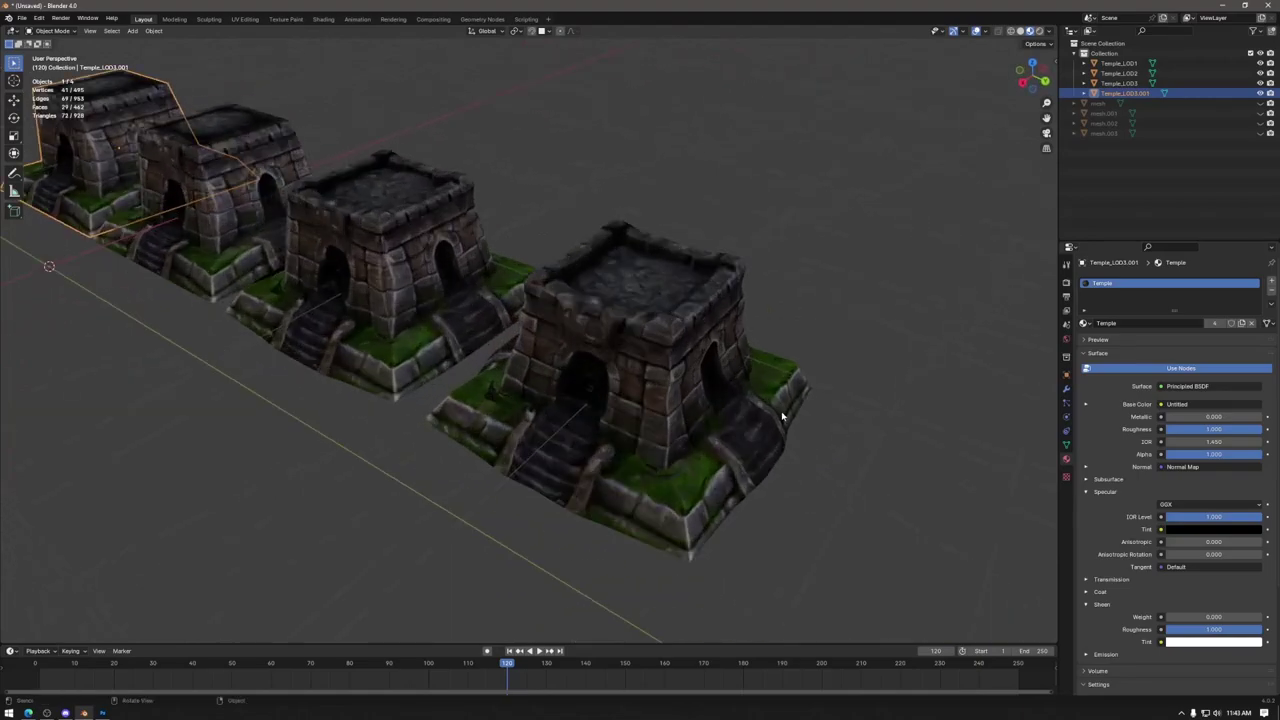
# Step: Return to UV Editing and select every face of Temple_LOD3.001 to view its UV islands beside the model
pyautogui.click(255, 19)
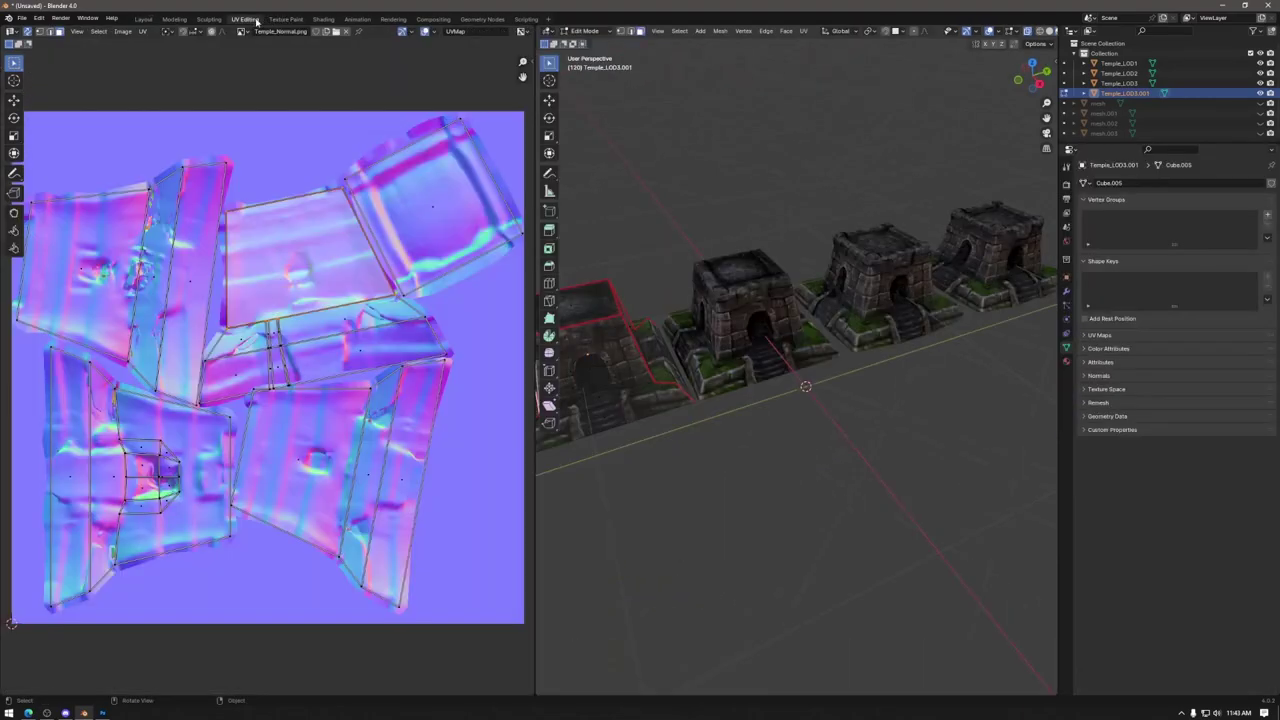
pyautogui.scroll(-2, 350, 408)
pyautogui.moveTo(350, 408); pyautogui.dragTo(368, 398, button='middle')
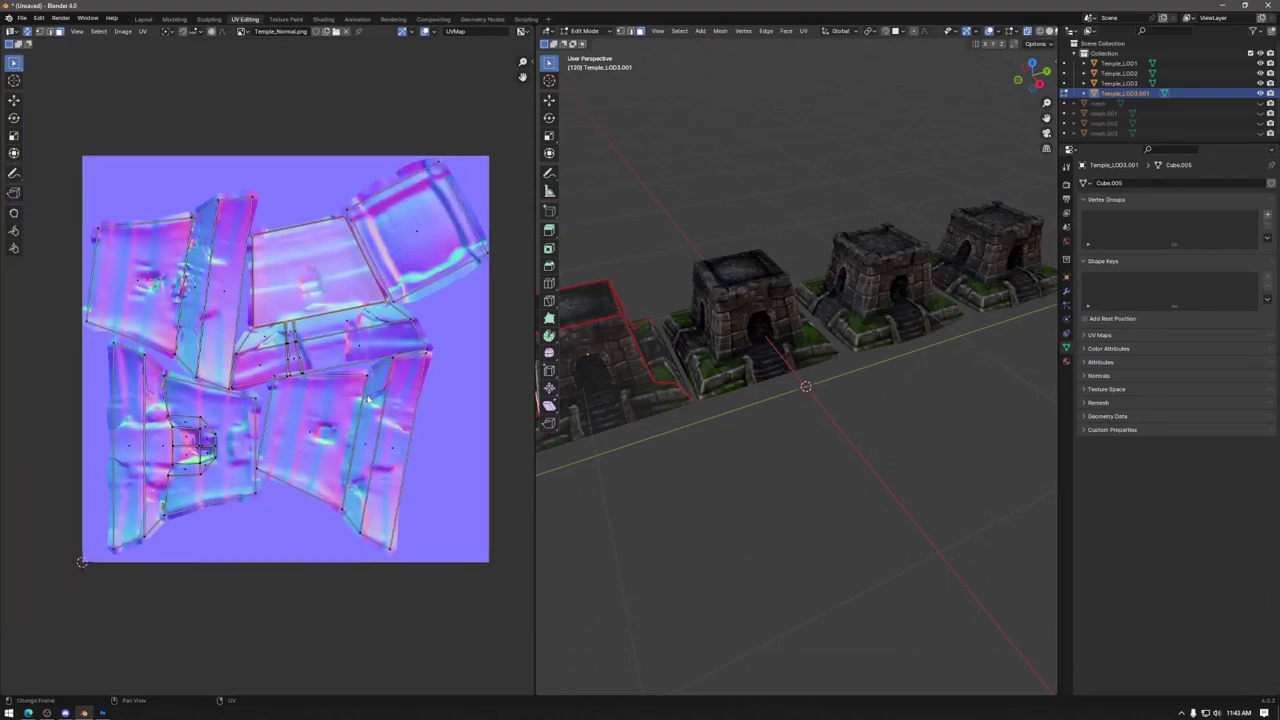
pyautogui.moveTo(640, 395); pyautogui.dragTo(751, 364, button='middle')
pyautogui.moveTo(586, 200); pyautogui.dragTo(818, 484)
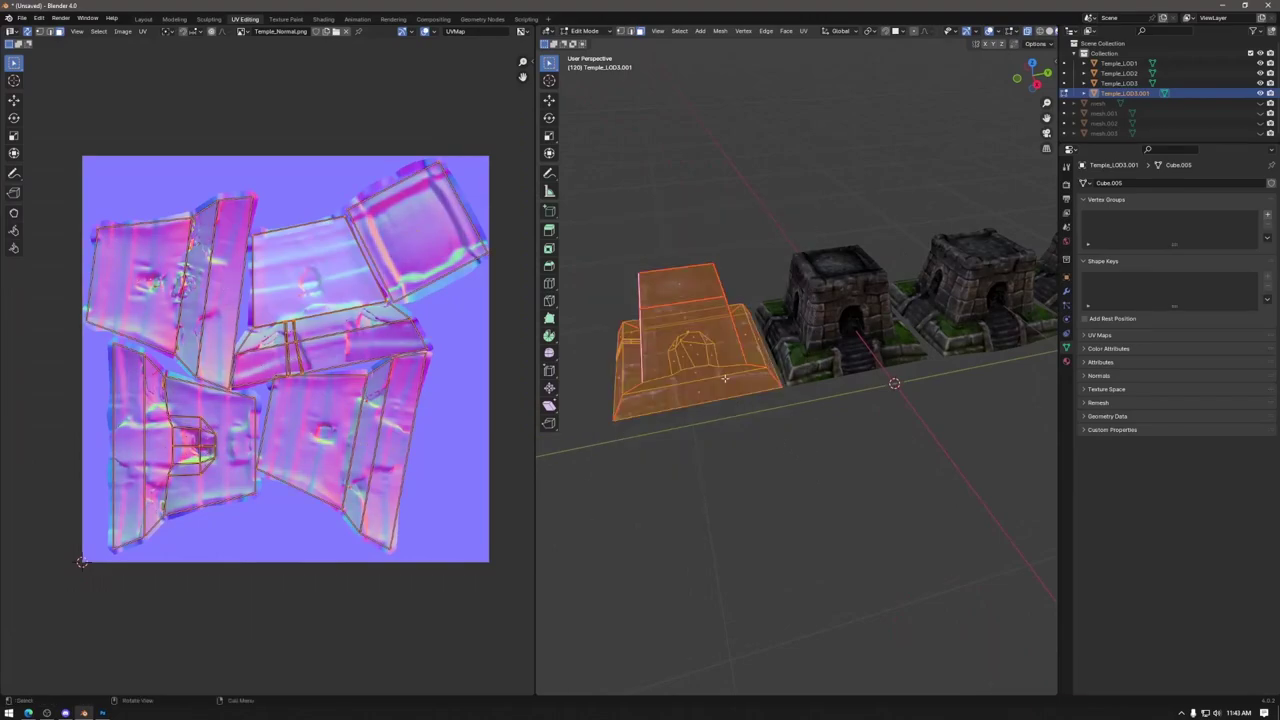
pyautogui.moveTo(725, 378); pyautogui.dragTo(864, 369, button='middle')
pyautogui.scroll(2, 790, 376)
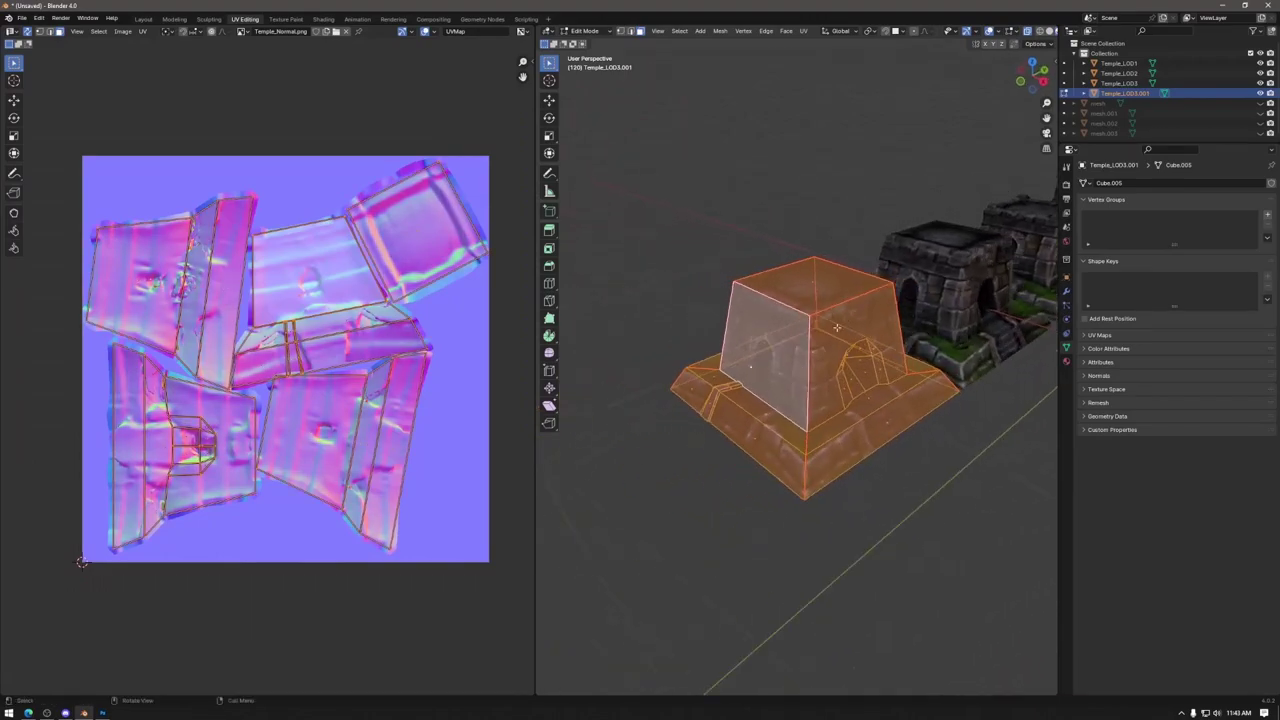
# Step: Select the central wall and base UV islands of Temple_LOD3.001 and try moving them outside the texture square
pyautogui.click(321, 296)
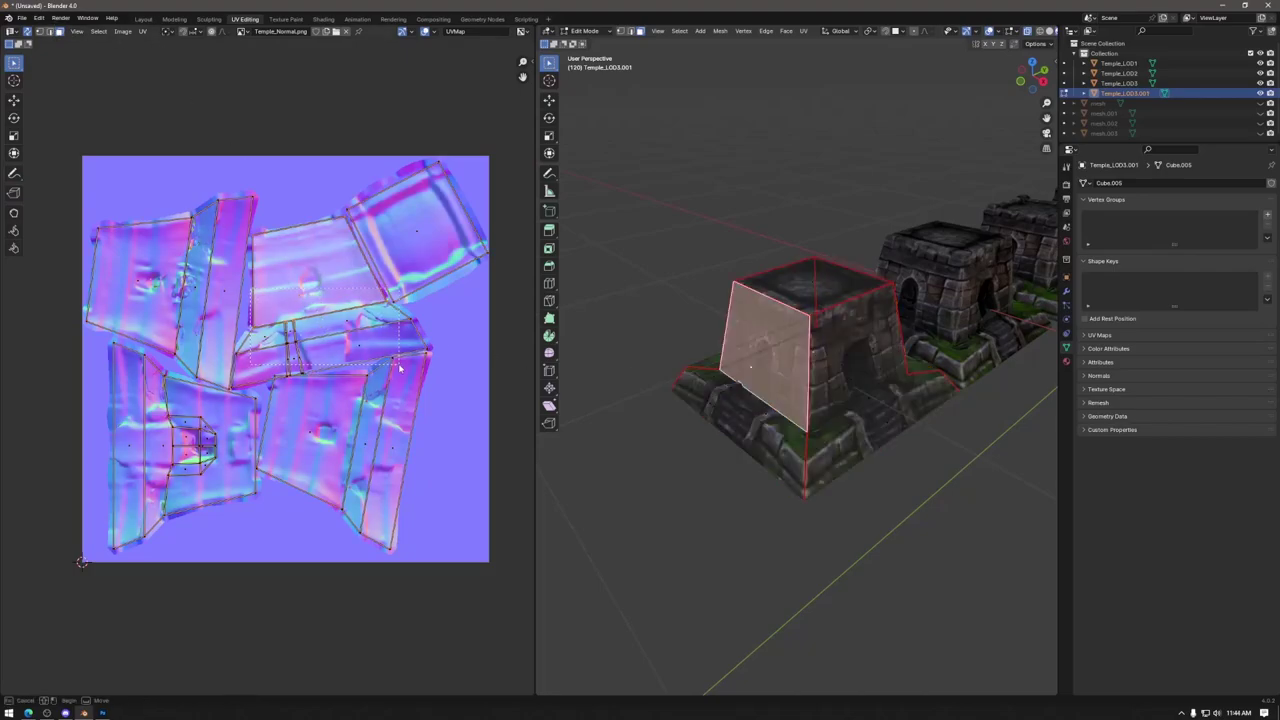
pyautogui.keyDown('shift'); pyautogui.click(329, 378); pyautogui.keyUp('shift')
pyautogui.keyDown('shift'); pyautogui.moveTo(276, 366); pyautogui.dragTo(444, 537); pyautogui.keyUp('shift')
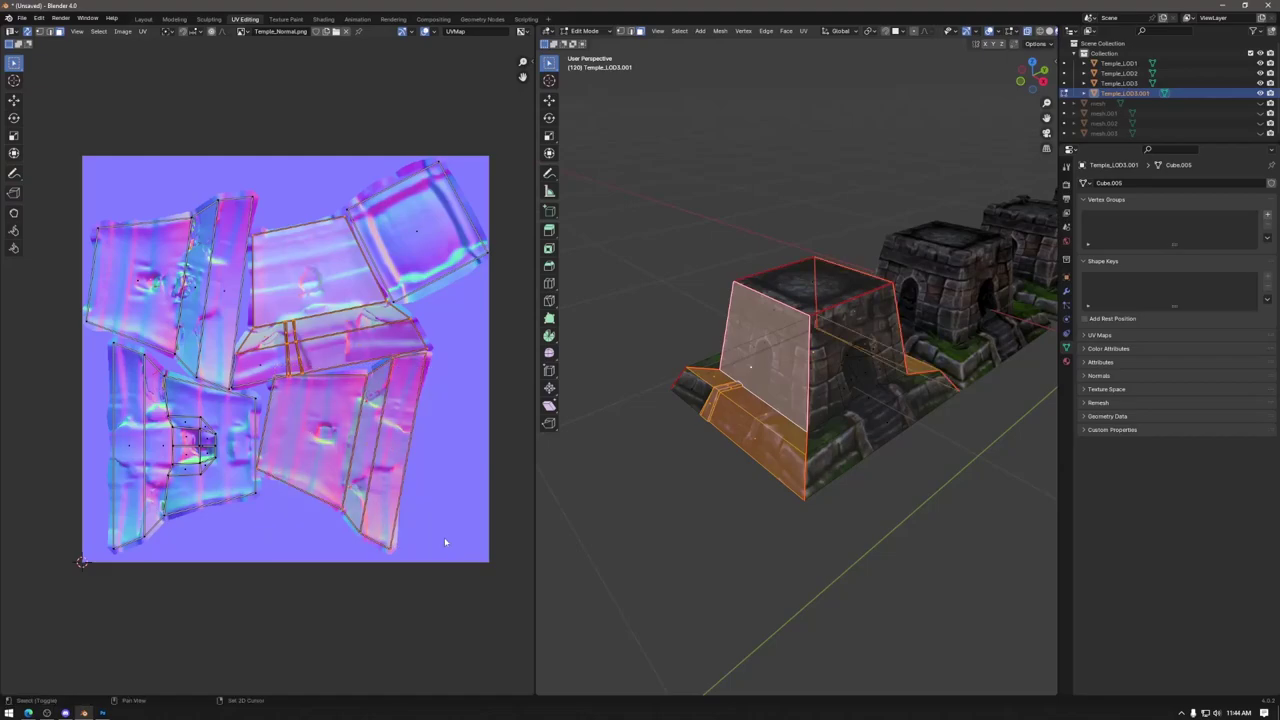
pyautogui.scroll(-2, 372, 467)
pyautogui.press('g')
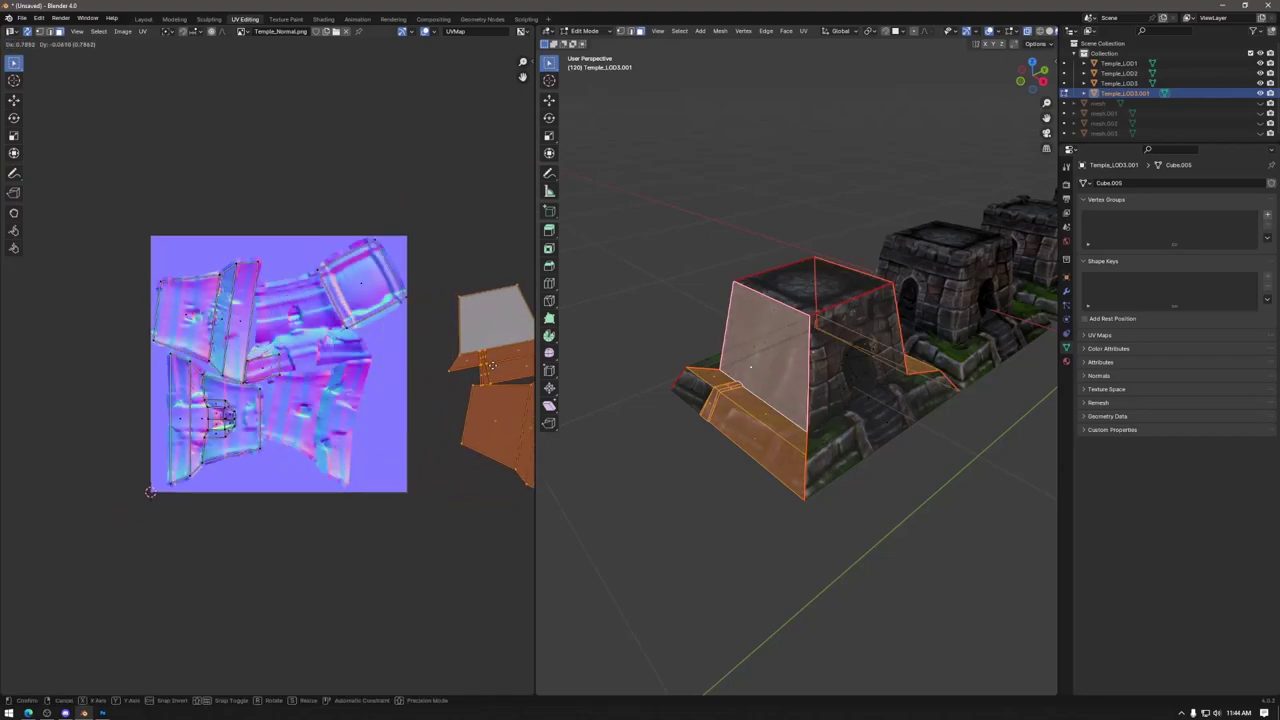
pyautogui.press('Escape')
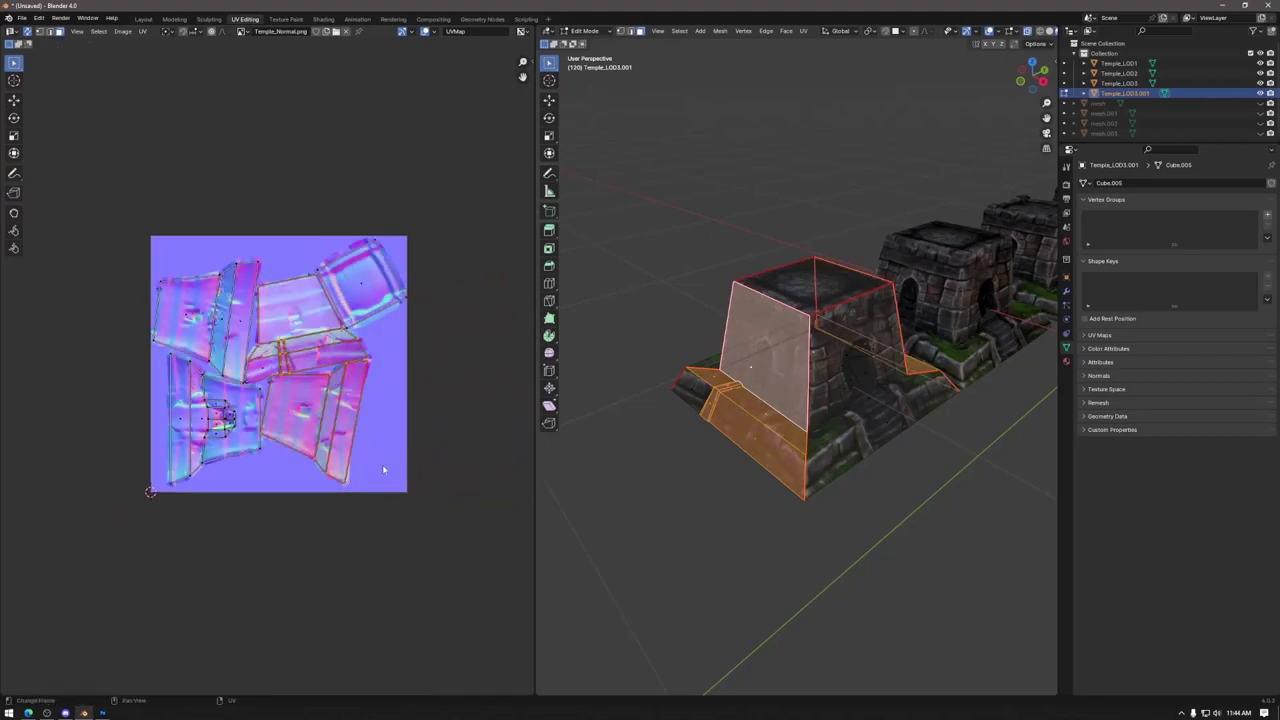
pyautogui.moveTo(471, 476); pyautogui.dragTo(375, 477, button='middle')
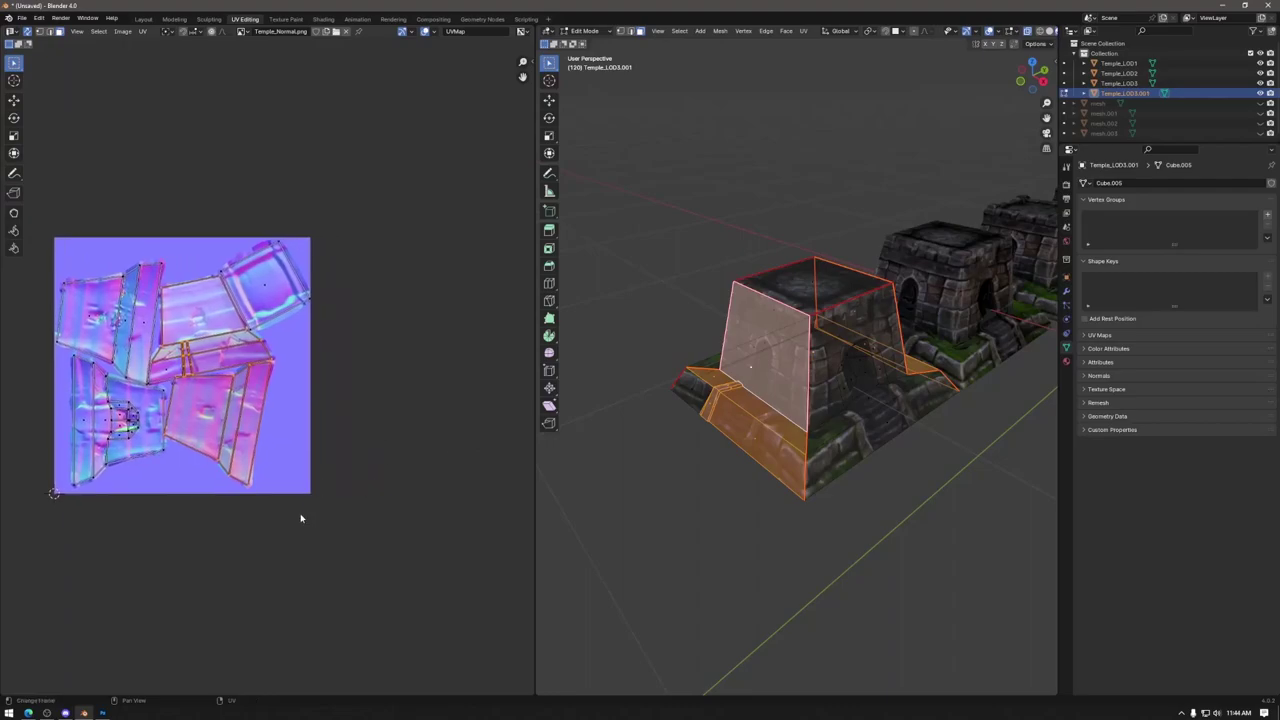
# Step: Add the remaining base face to the selected UV islands, offset them by 1 along X, inspect the layout, and undo the move
pyautogui.keyDown('shift'); pyautogui.click(205, 312); pyautogui.keyUp('shift')
pyautogui.press('g')
pyautogui.press('1')
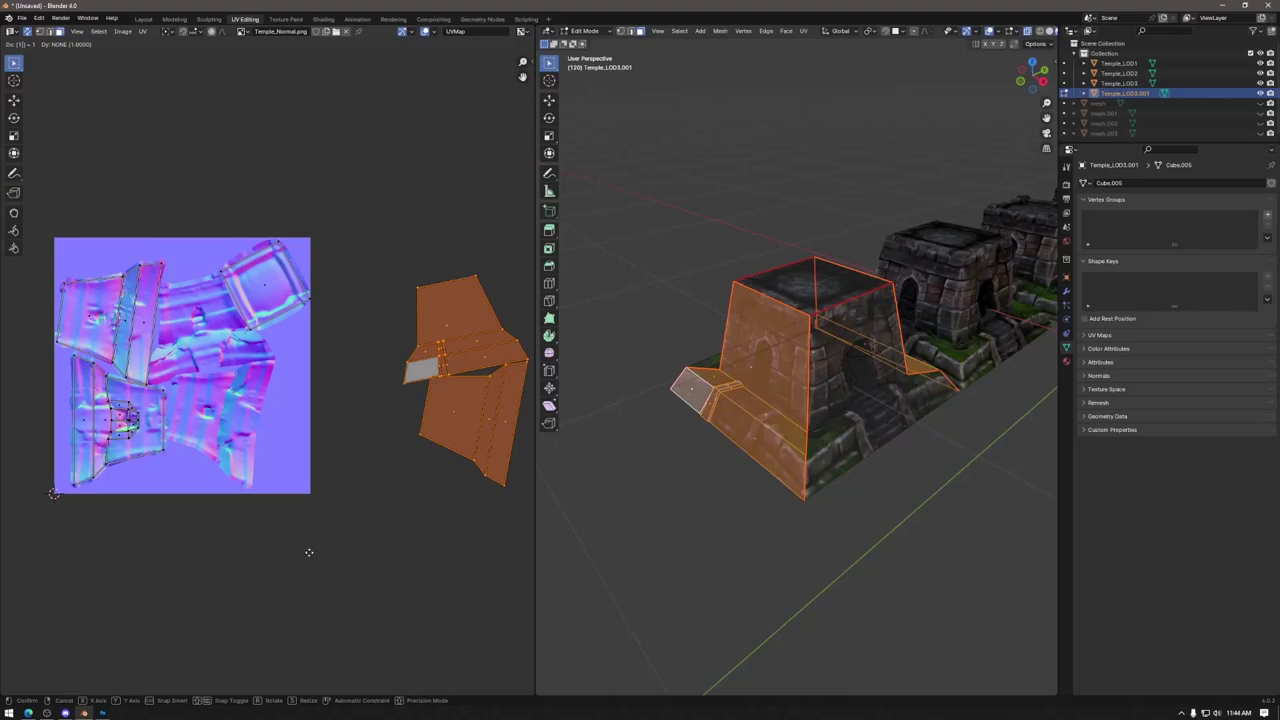
pyautogui.press('Return')
pyautogui.moveTo(150, 213); pyautogui.dragTo(212, 215, button='middle')
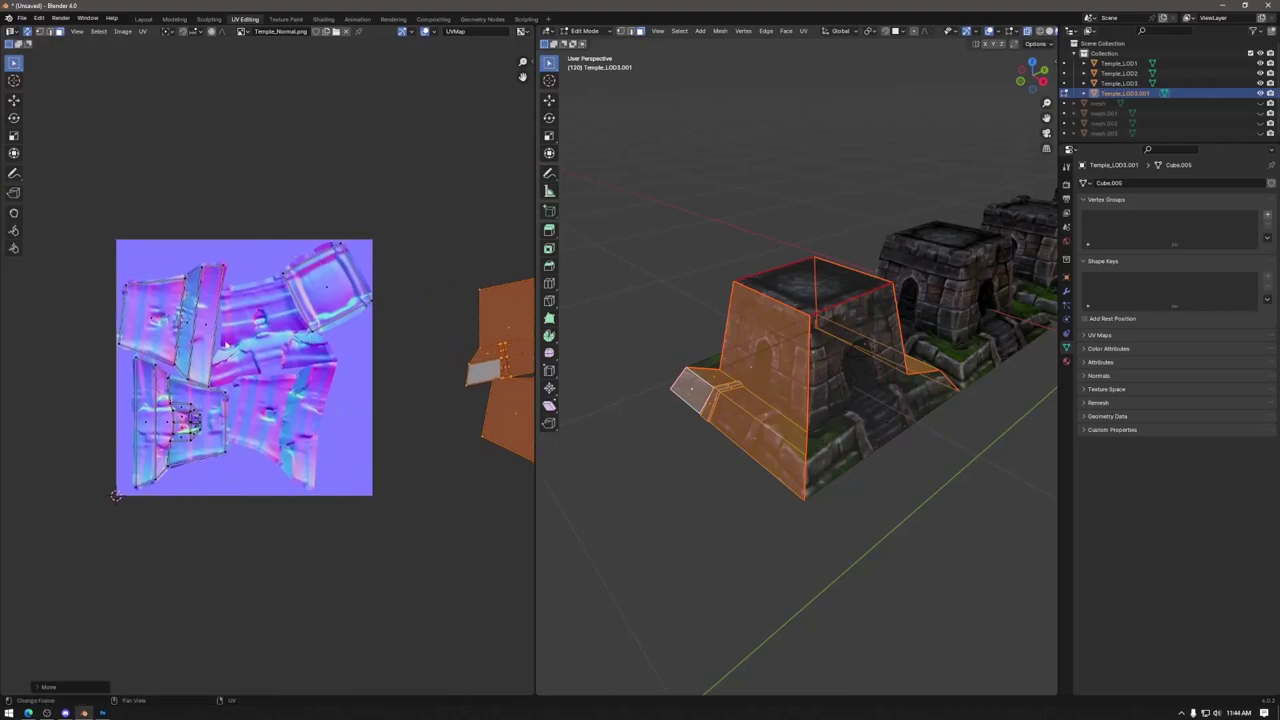
pyautogui.moveTo(505, 367); pyautogui.dragTo(415, 355, button='middle')
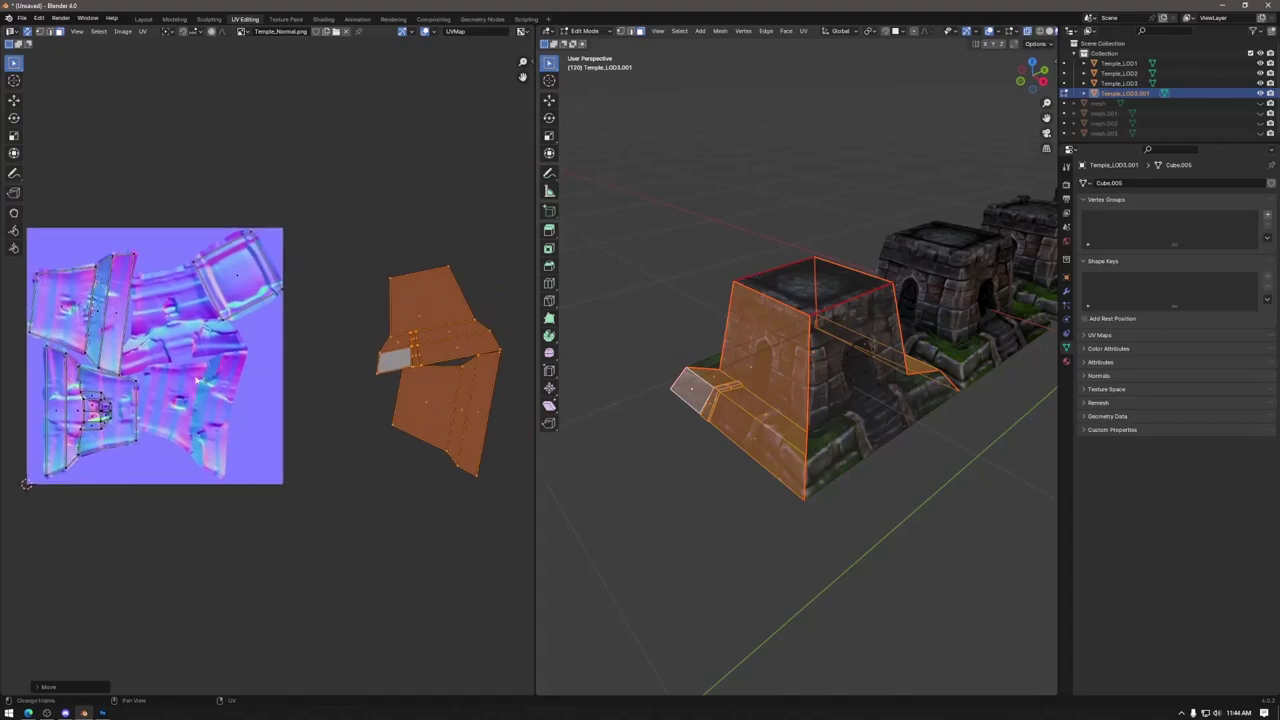
pyautogui.hotkey('ctrl', 'z')
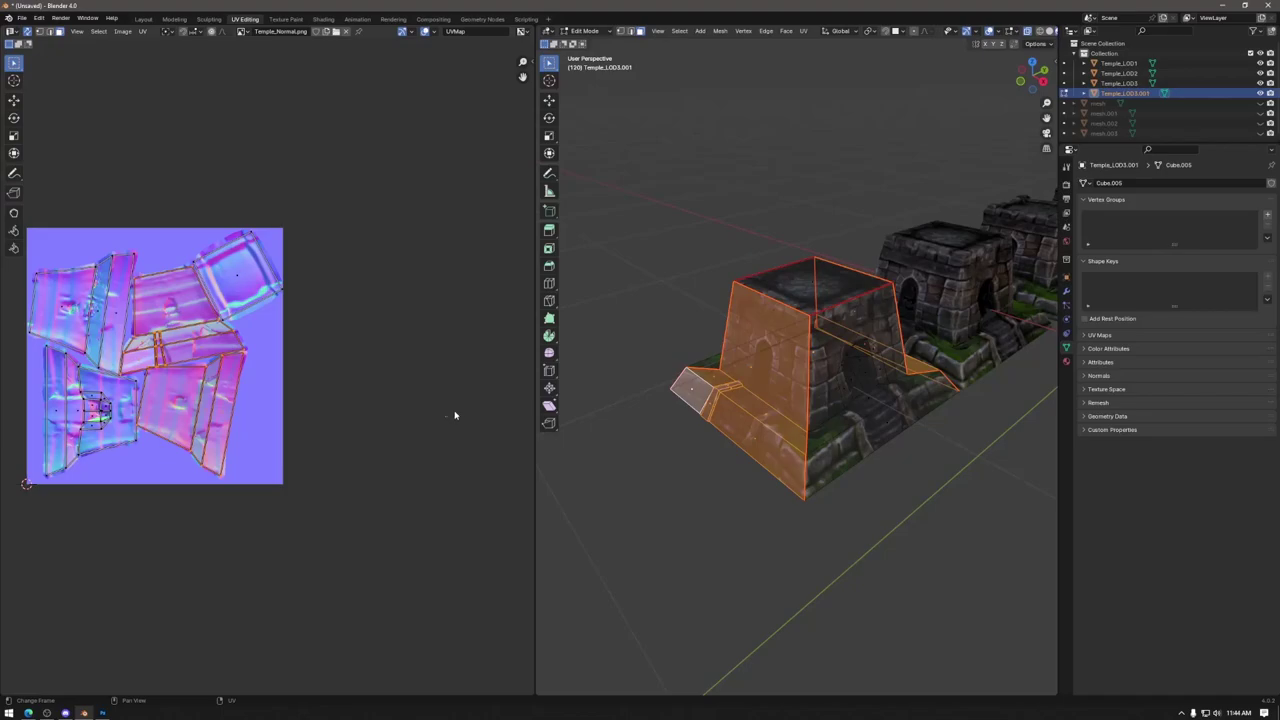
# Step: Inspect the detailed temples from several angles, ending with a front view of the doorway and stairs
pyautogui.moveTo(563, 448); pyautogui.dragTo(826, 469, button='middle')
pyautogui.moveTo(952, 466); pyautogui.dragTo(782, 336, button='middle')
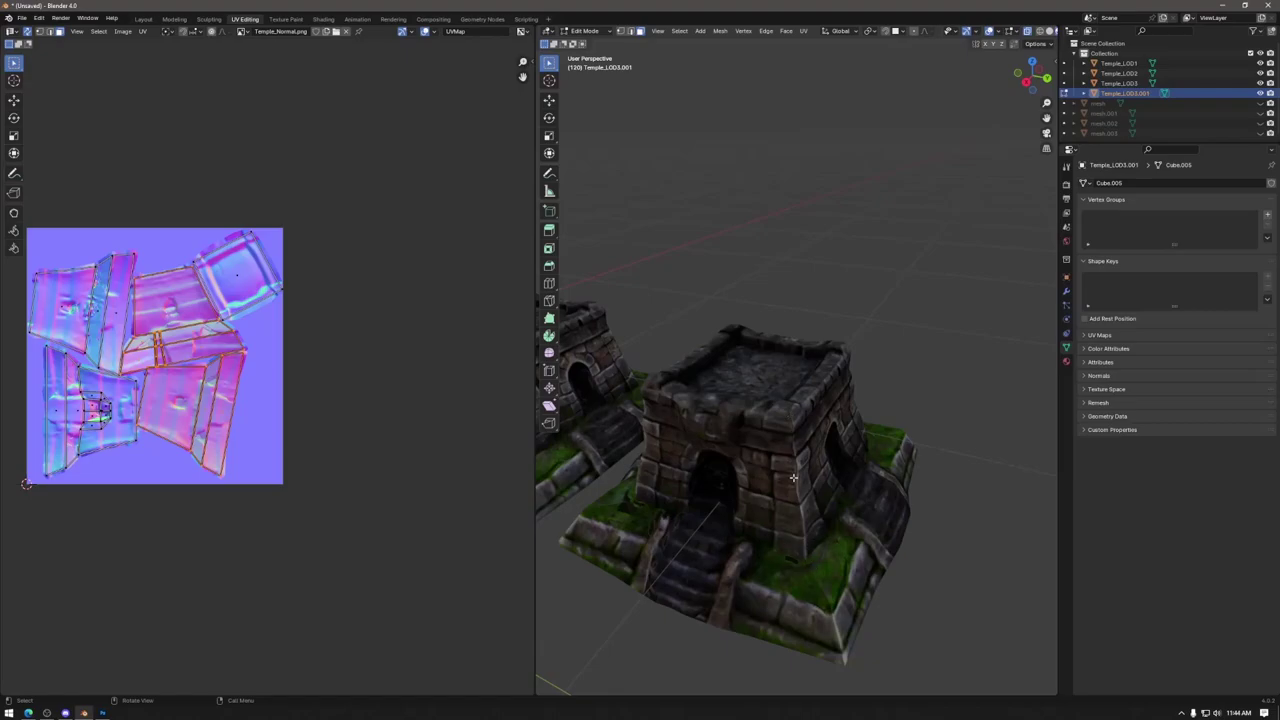
pyautogui.moveTo(714, 440); pyautogui.dragTo(833, 397, button='middle')
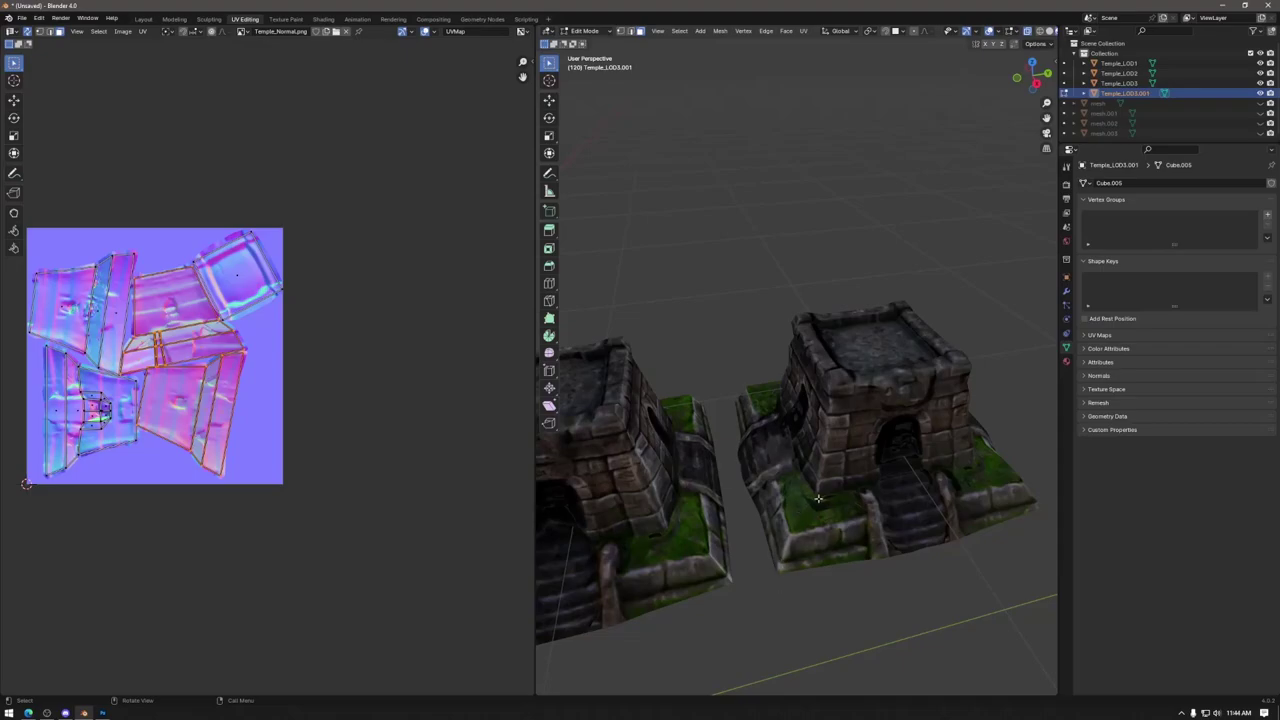
pyautogui.moveTo(939, 419); pyautogui.dragTo(890, 370, button='middle')
# Step: Select a few central UV faces, try moving and enlarging them over the neighbouring islands, and restore their original placement
pyautogui.click(170, 323)
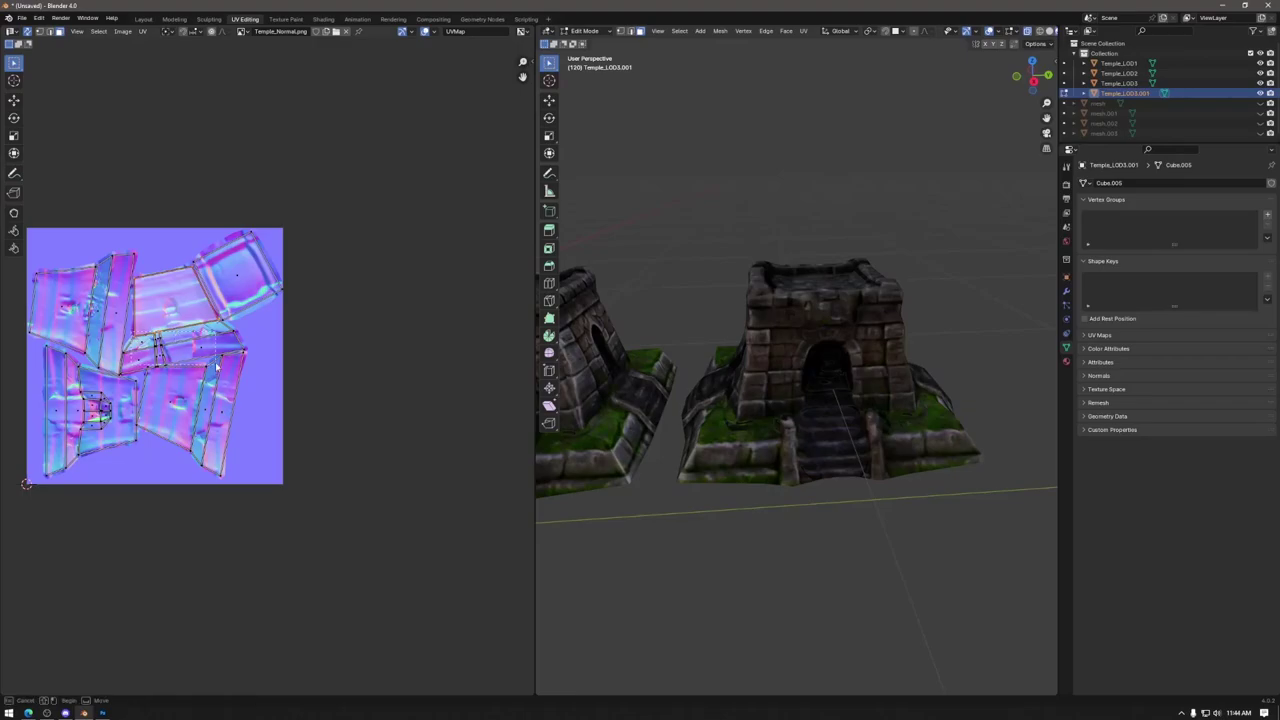
pyautogui.keyDown('shift'); pyautogui.click(198, 362); pyautogui.keyUp('shift')
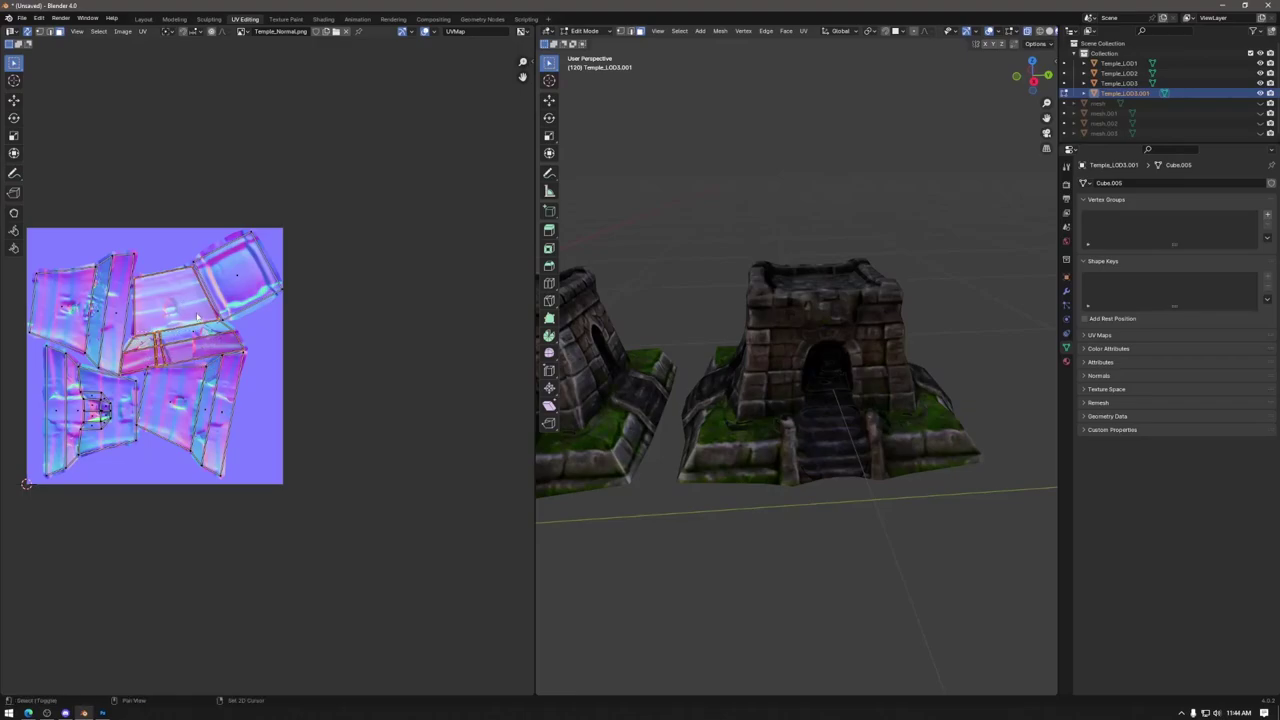
pyautogui.press('g')
pyautogui.click(230, 350)
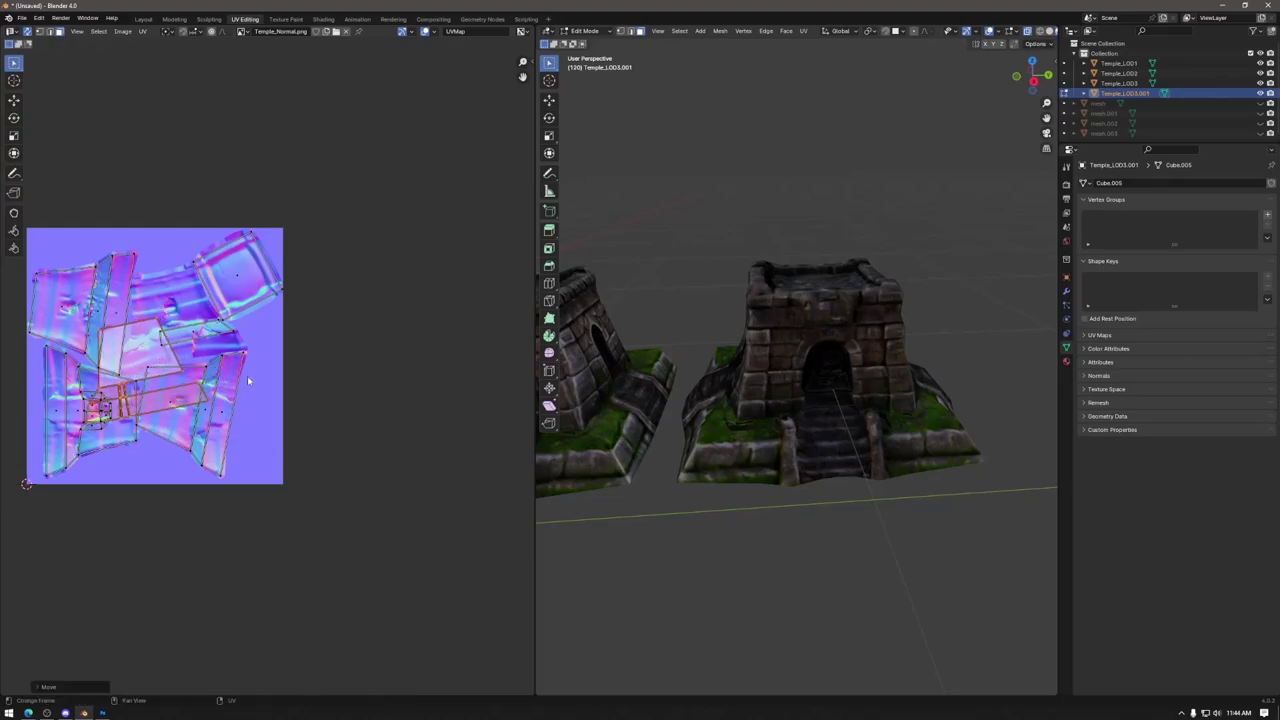
pyautogui.press('s')
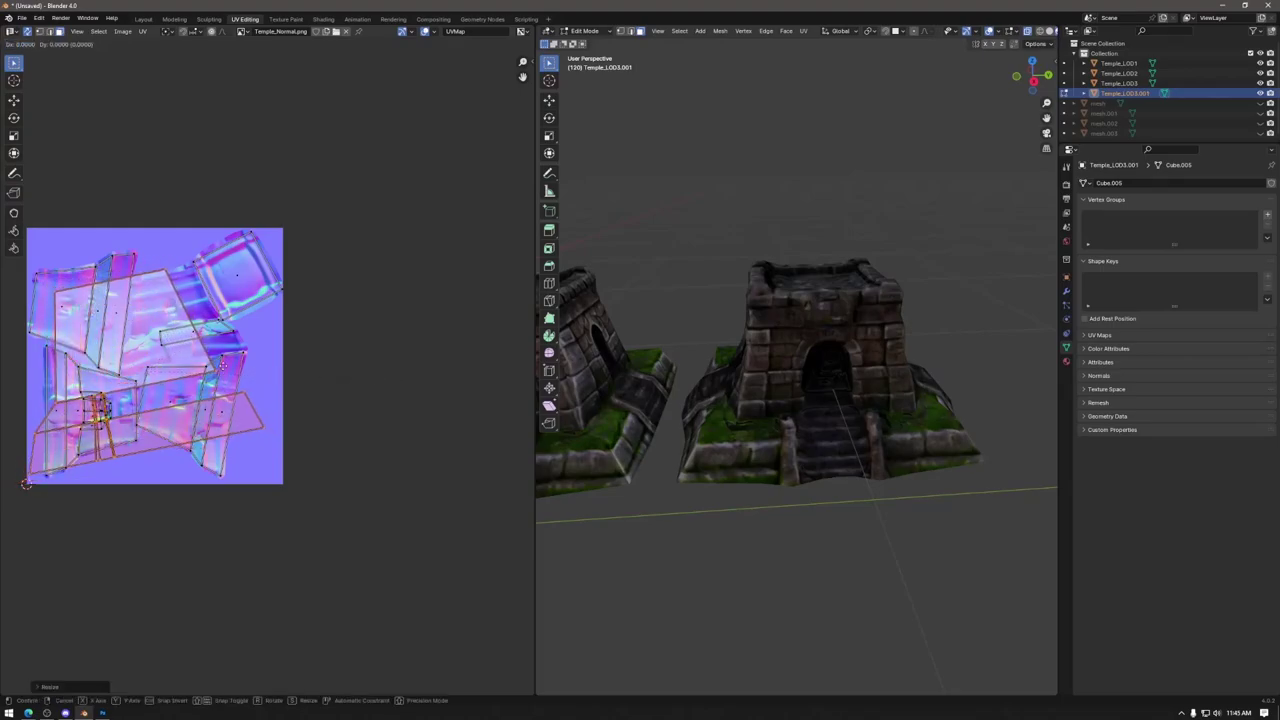
pyautogui.click(285, 380)
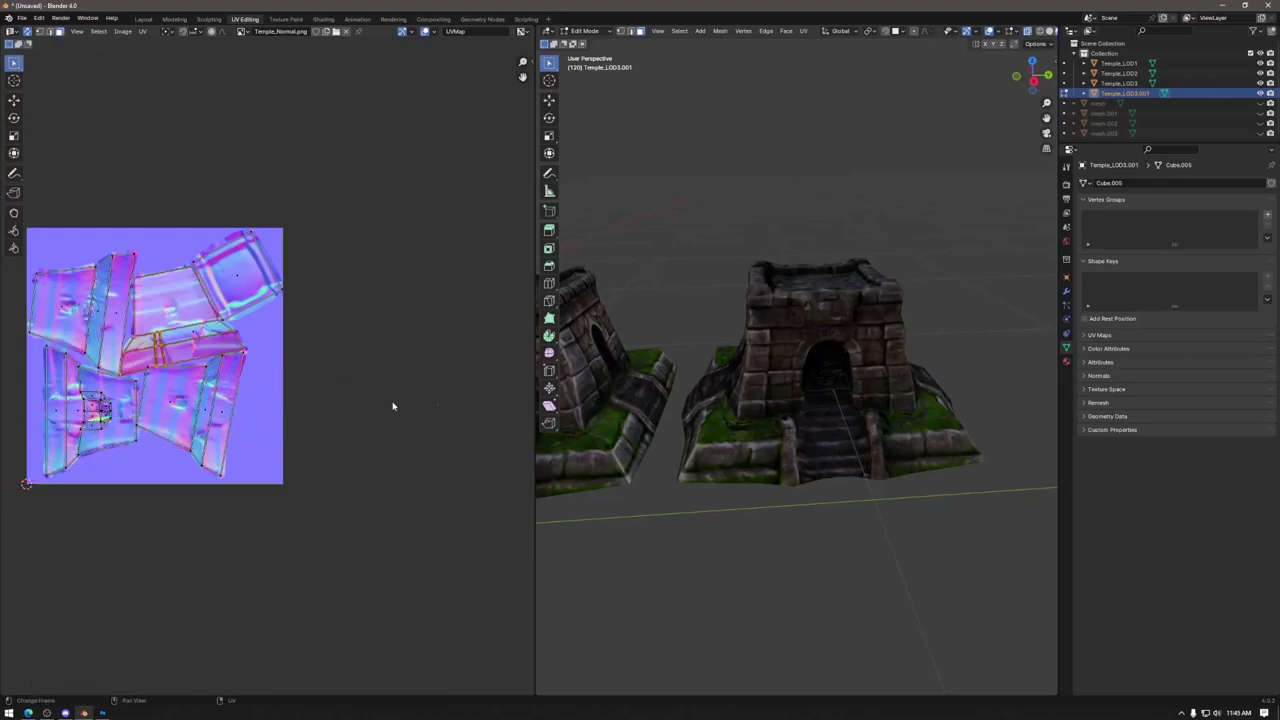
# Step: Return to Object Mode in the Layout workspace and hide all four temple objects
pyautogui.press('Tab')
pyautogui.moveTo(772, 440); pyautogui.dragTo(793, 462, button='middle')
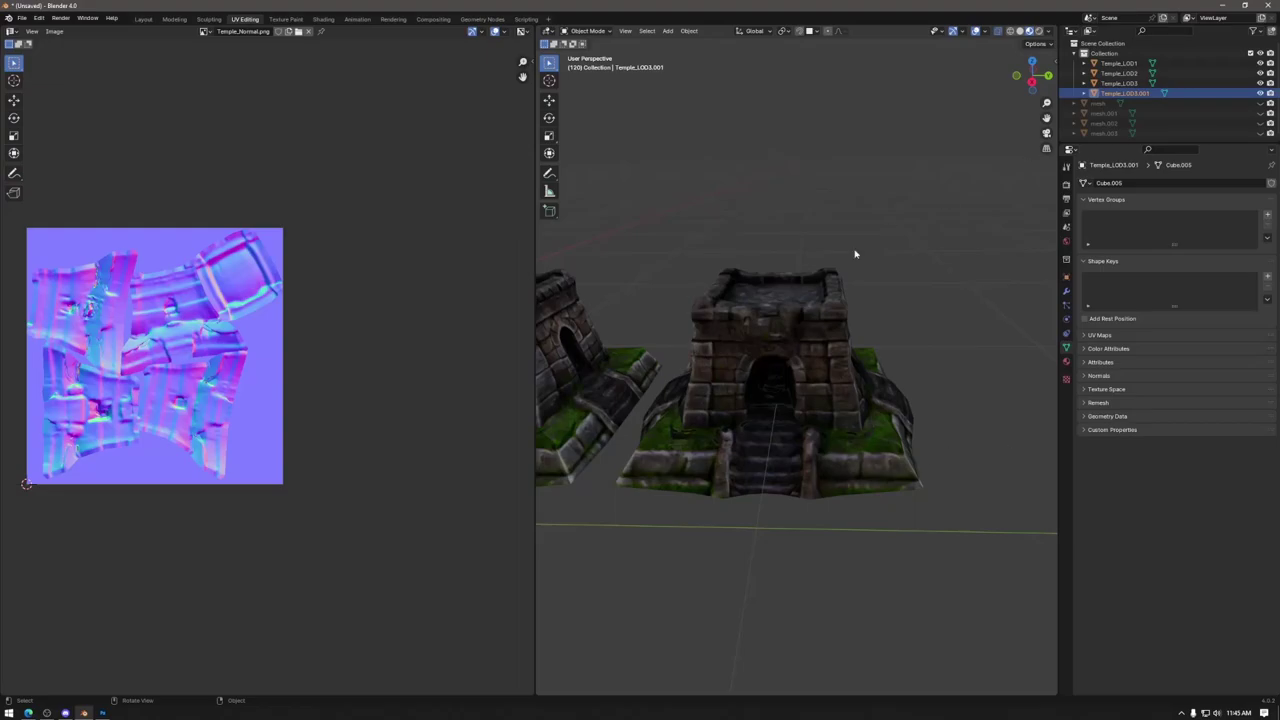
pyautogui.scroll(-3, 765, 256)
pyautogui.click(143, 19)
pyautogui.moveTo(272, 142); pyautogui.dragTo(544, 255, button='middle')
pyautogui.moveTo(114, 134); pyautogui.dragTo(886, 477)
pyautogui.press('h')
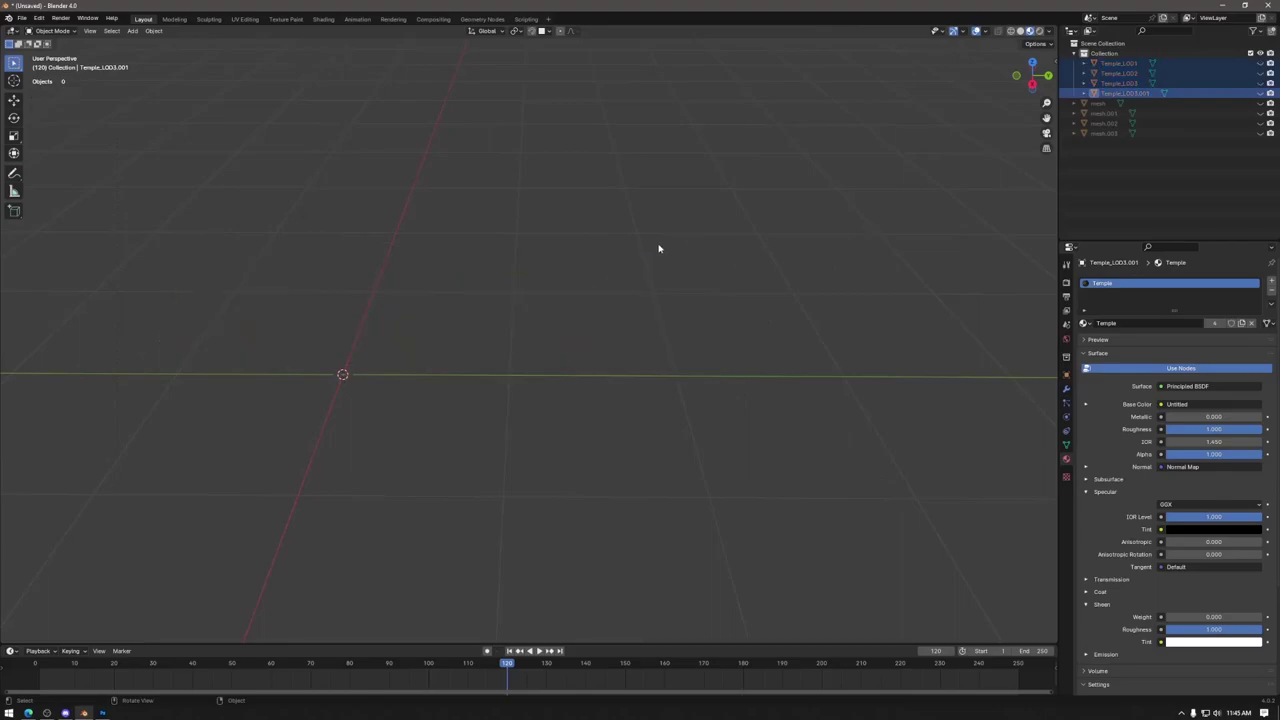
# Step: Add a UV sphere at the scene origin
pyautogui.click(132, 30)
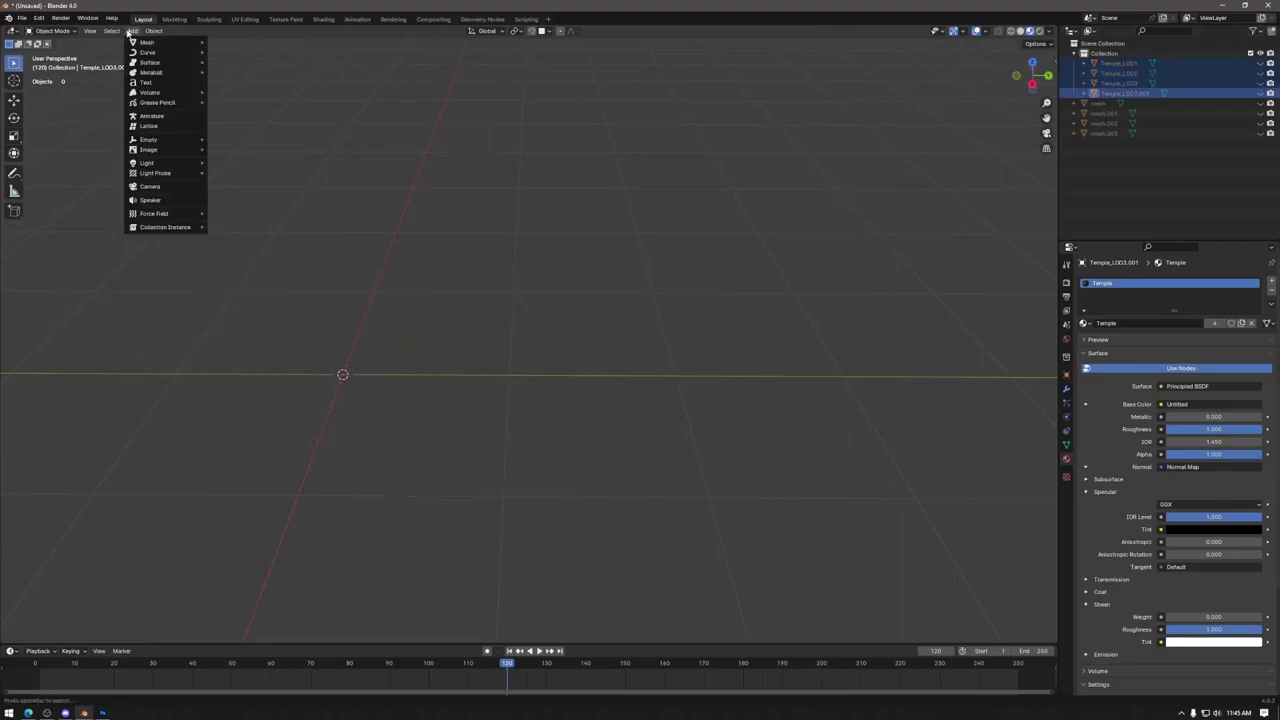
pyautogui.moveTo(150, 42)
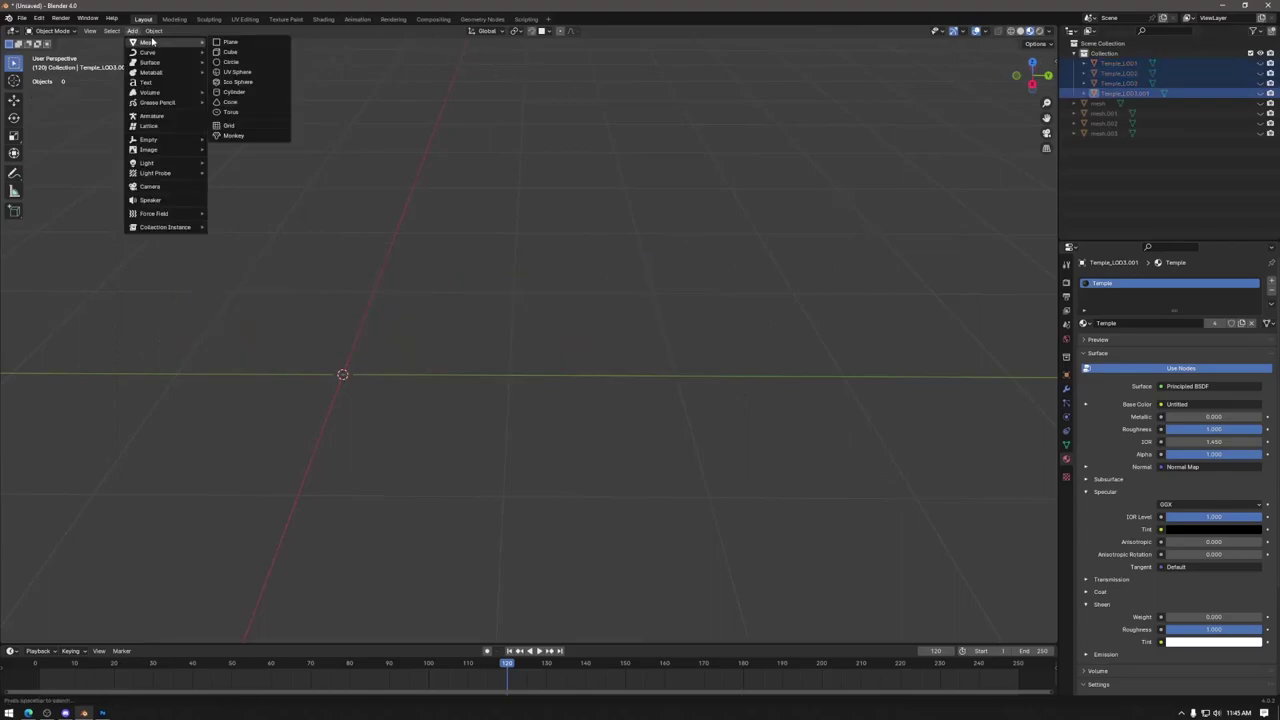
pyautogui.click(236, 76)
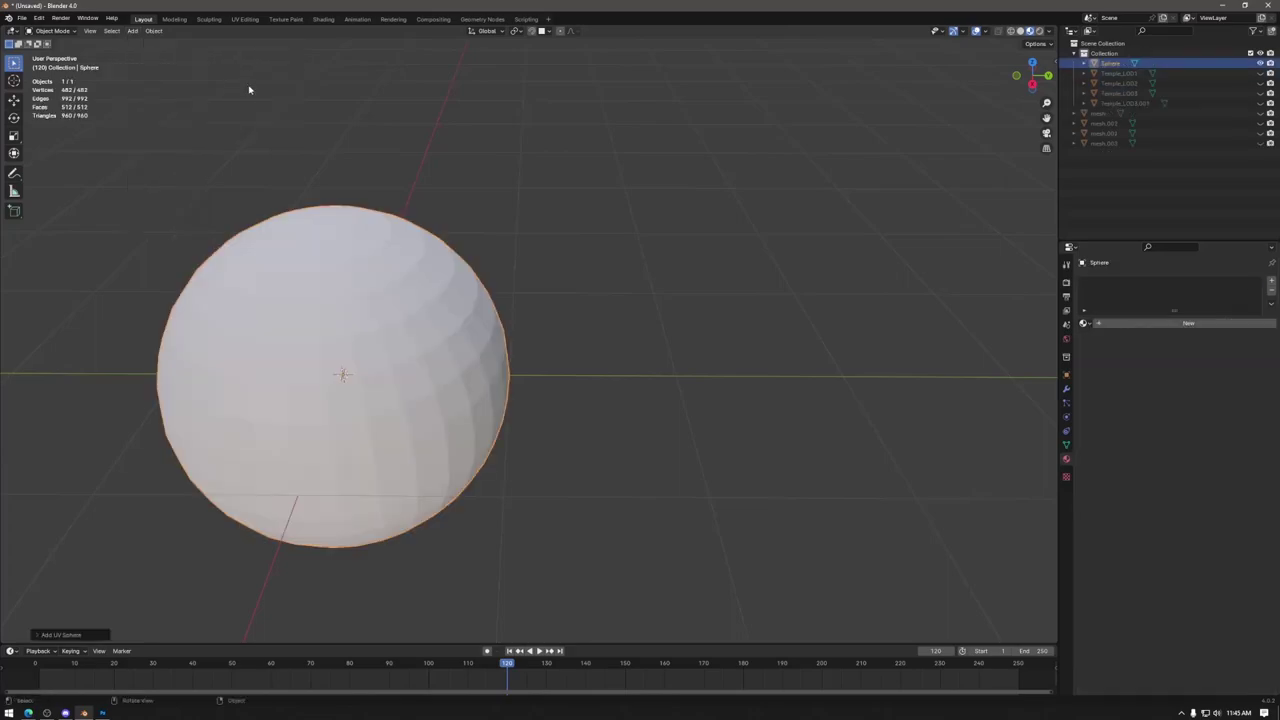
pyautogui.moveTo(511, 349); pyautogui.dragTo(534, 349, button='middle')
pyautogui.moveTo(903, 203); pyautogui.dragTo(693, 323, button='middle')
# Step: In right orthographic view with X-ray enabled, delete all faces on the positive Y half of the sphere
pyautogui.press('Tab')
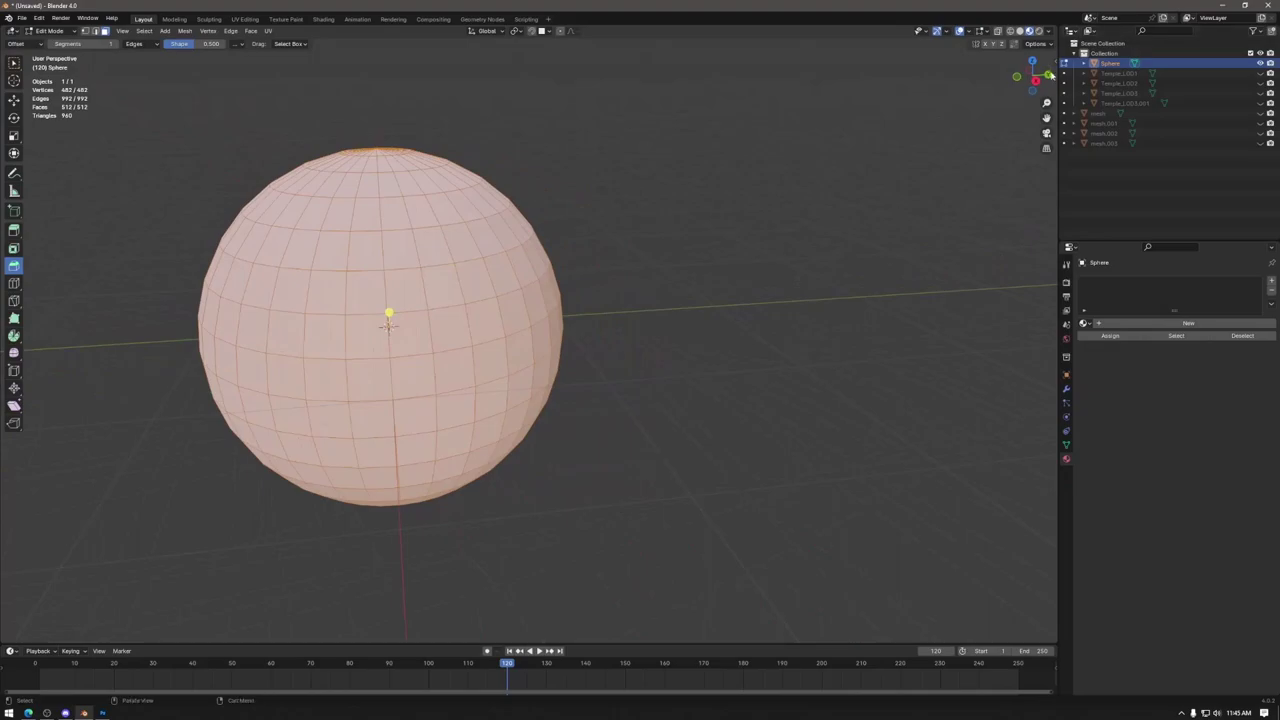
pyautogui.click(1036, 80)
pyautogui.scroll(1, 534, 339)
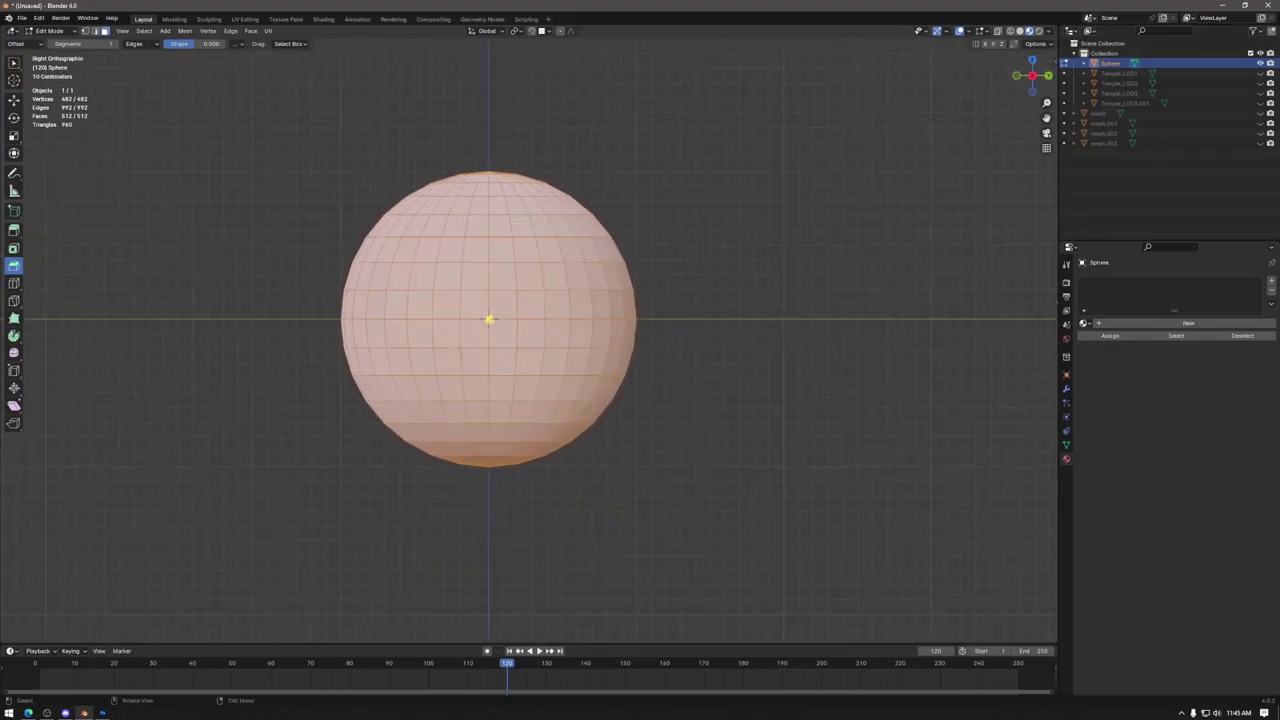
pyautogui.press('Tab')
pyautogui.press('Tab')
pyautogui.moveTo(676, 84); pyautogui.dragTo(486, 538)
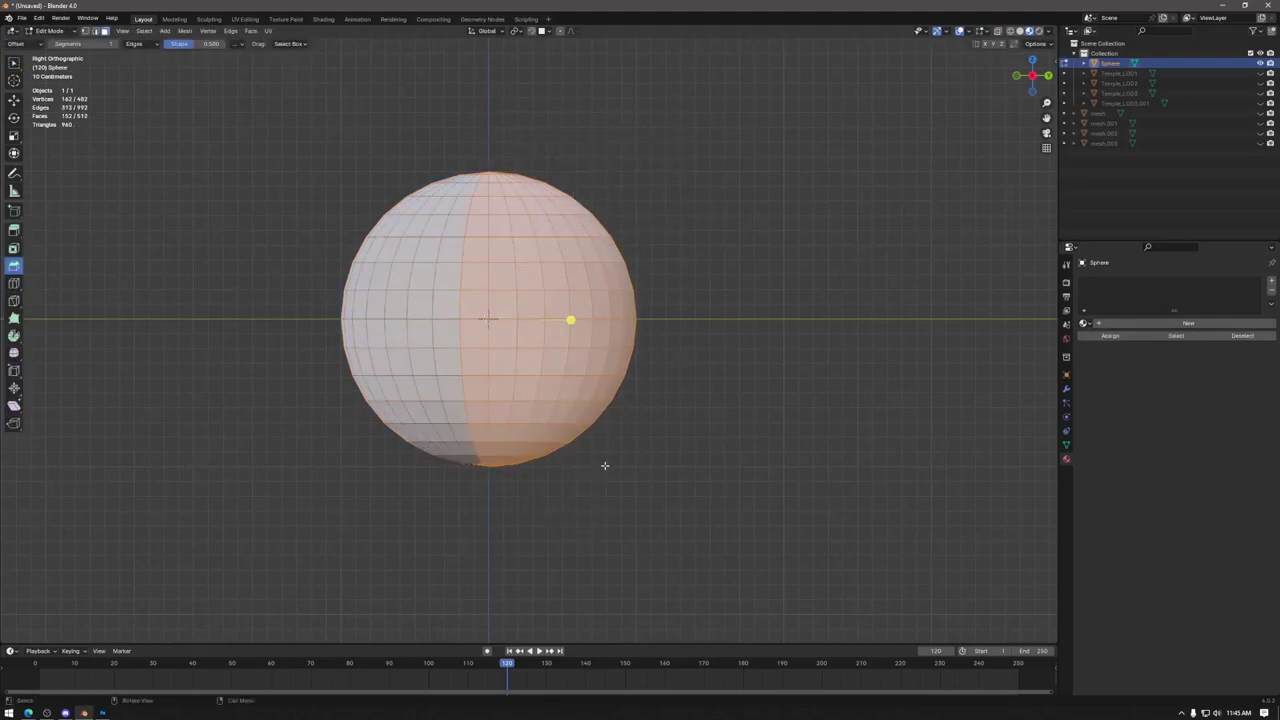
pyautogui.moveTo(842, 50); pyautogui.dragTo(490, 601)
pyautogui.click(998, 31)
pyautogui.moveTo(735, 117); pyautogui.dragTo(489, 599)
pyautogui.press('x')
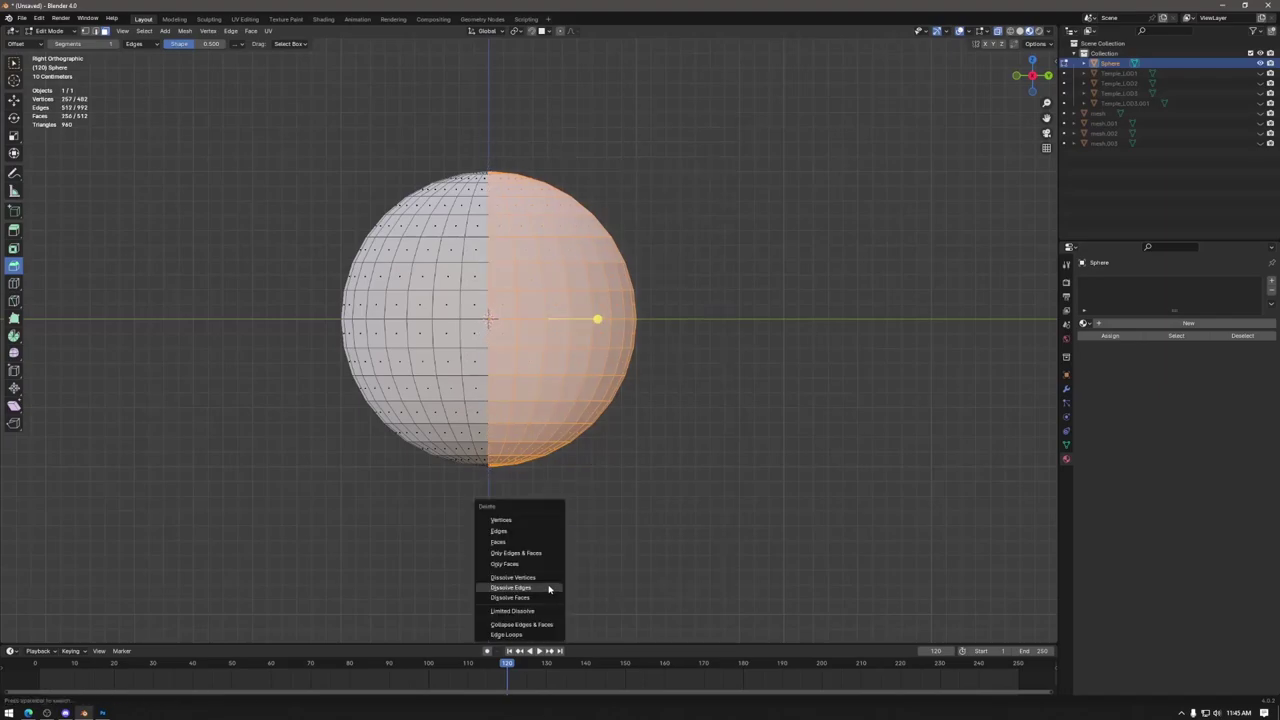
pyautogui.click(499, 541)
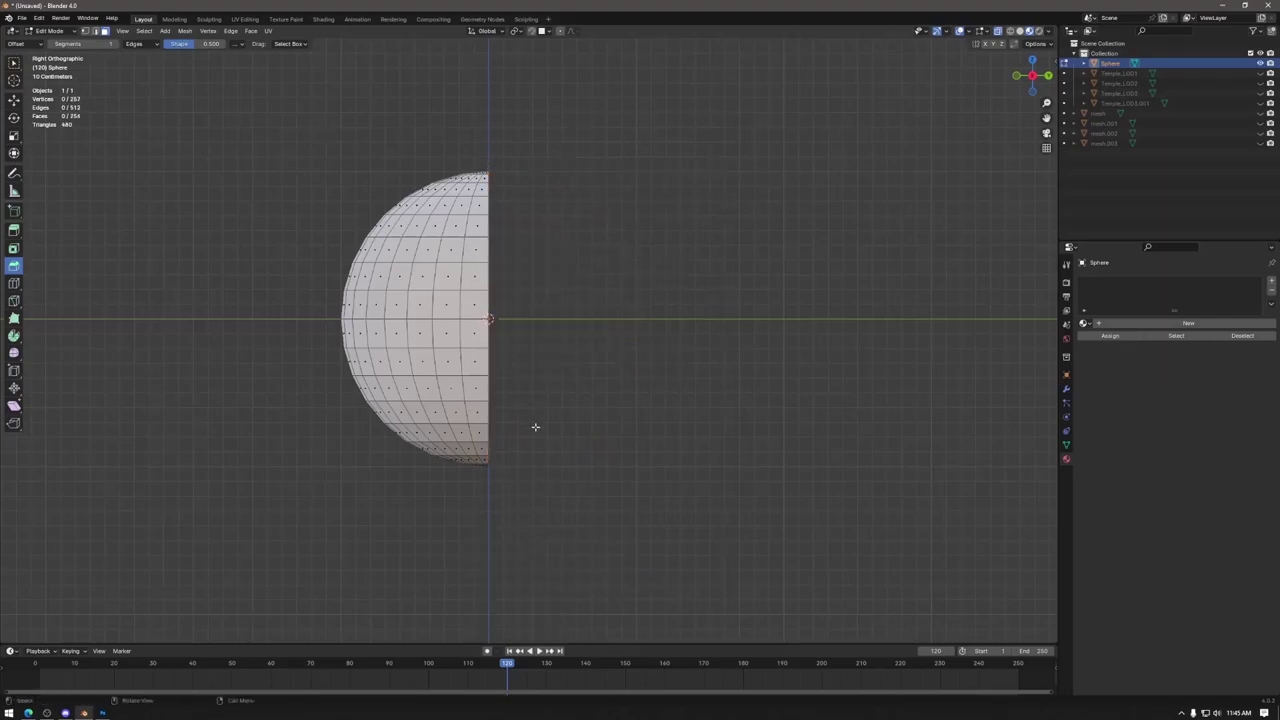
# Step: Select the edge loop around the half-sphere's open rim in edge select mode
pyautogui.moveTo(499, 541); pyautogui.dragTo(566, 434, button='middle')
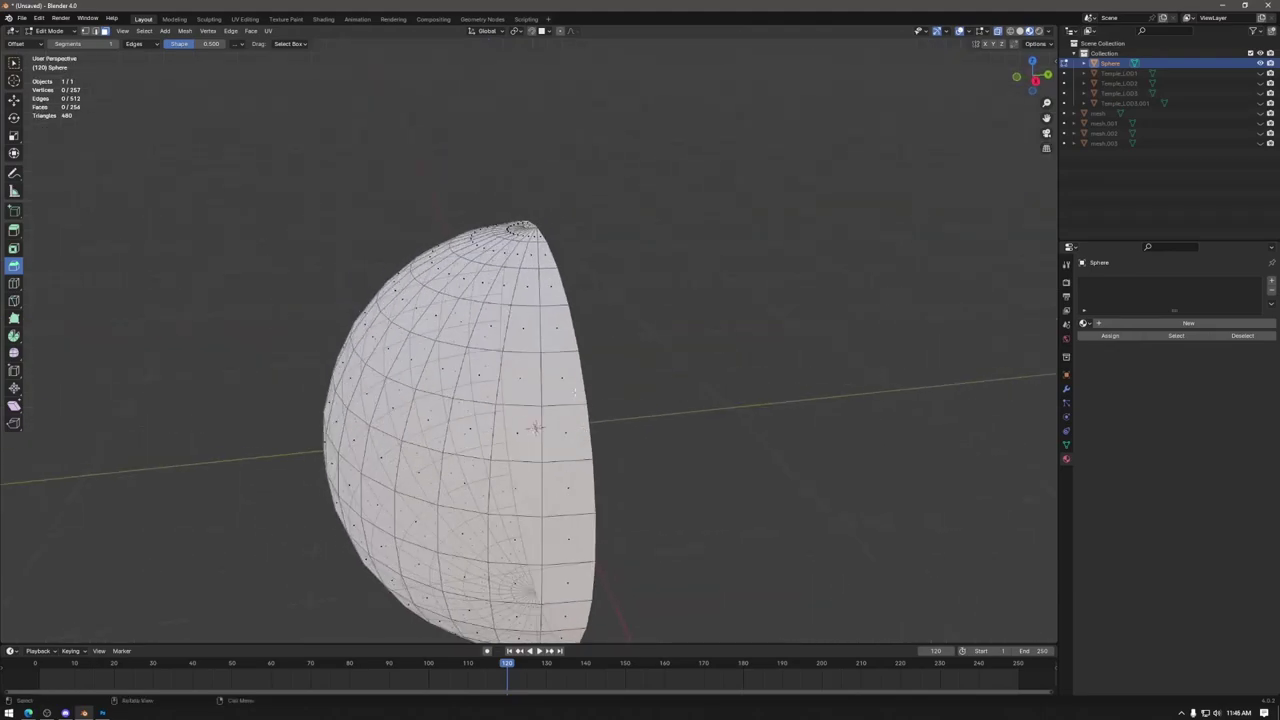
pyautogui.scroll(-1, 598, 398)
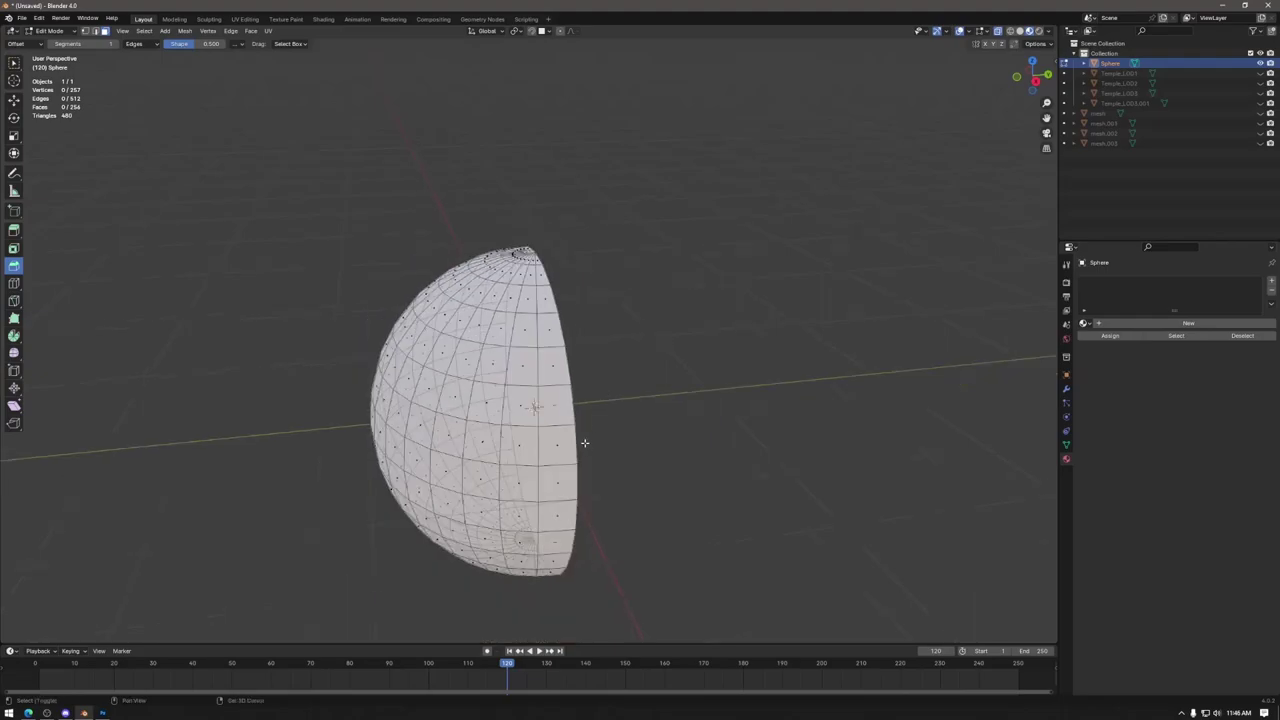
pyautogui.moveTo(583, 443); pyautogui.dragTo(569, 404, button='middle')
pyautogui.press('2')
pyautogui.keyDown('alt'); pyautogui.click(543, 298); pyautogui.keyUp('alt')
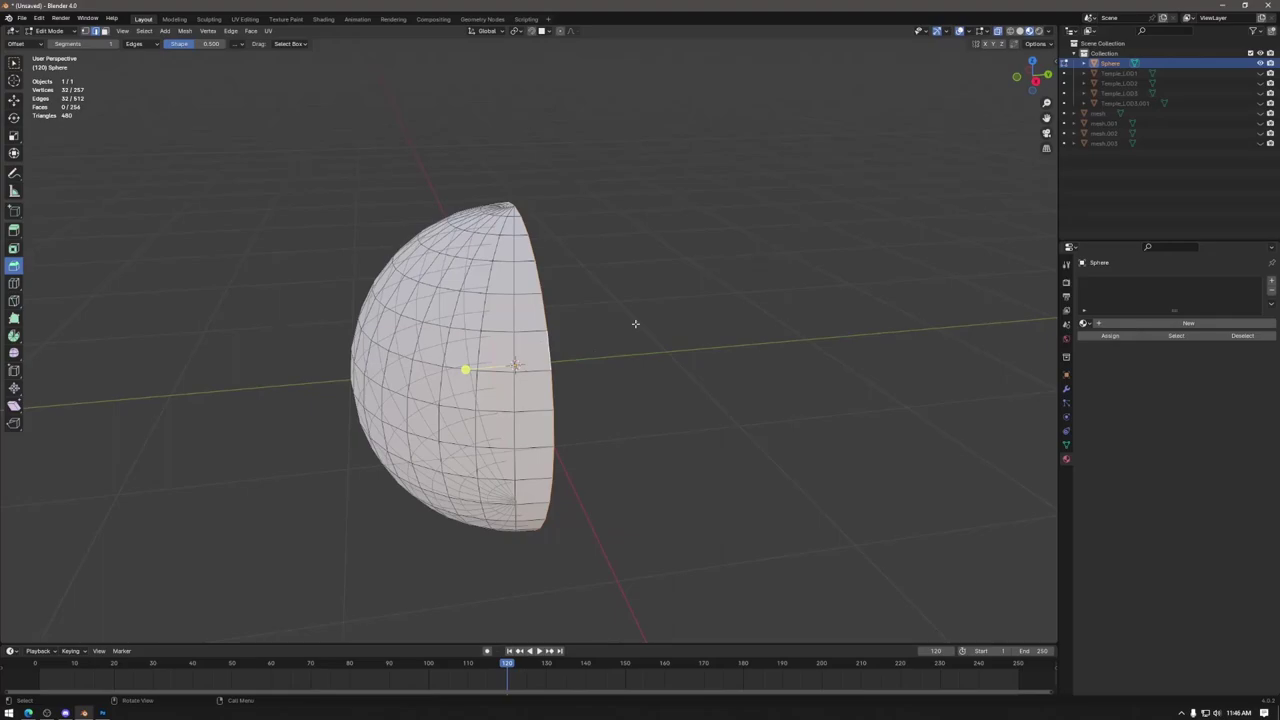
# Step: Select a single face beside the open rim and examine the half-sphere in top and right orthographic views
pyautogui.press('3')
pyautogui.click(533, 352)
pyautogui.moveTo(533, 352); pyautogui.dragTo(894, 191, button='middle')
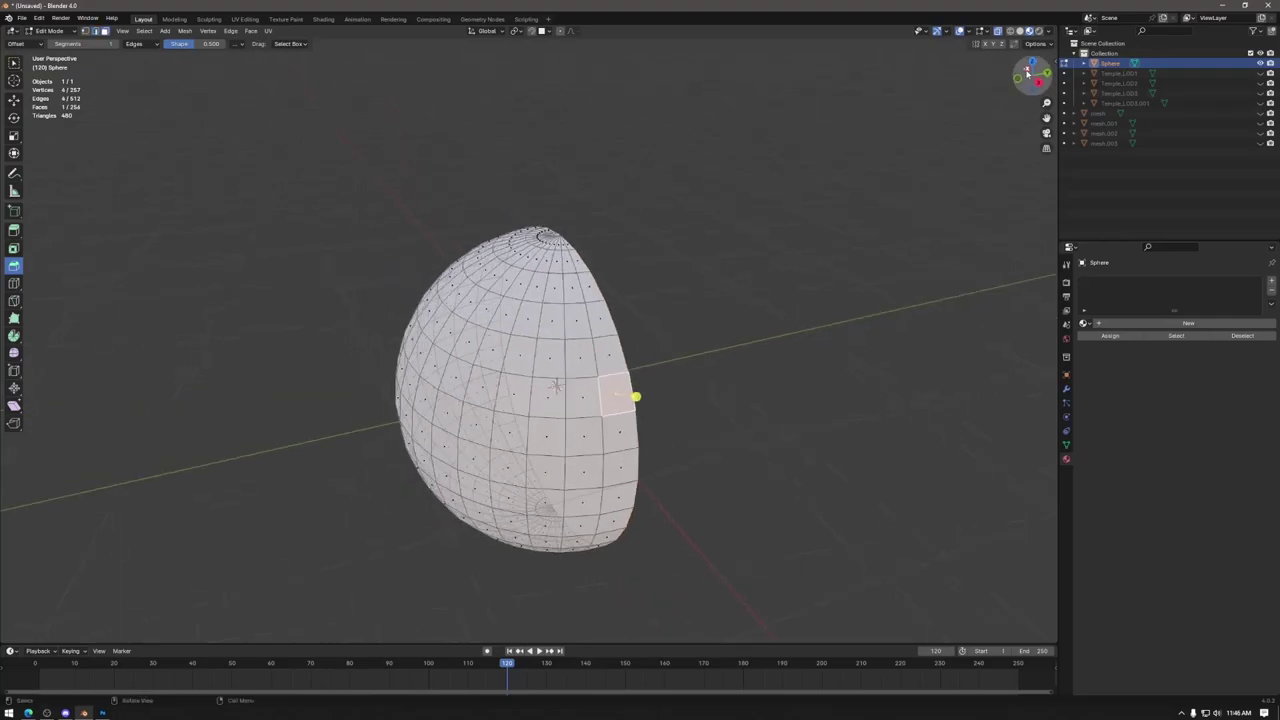
pyautogui.click(1032, 63)
pyautogui.scroll(4, 575, 450)
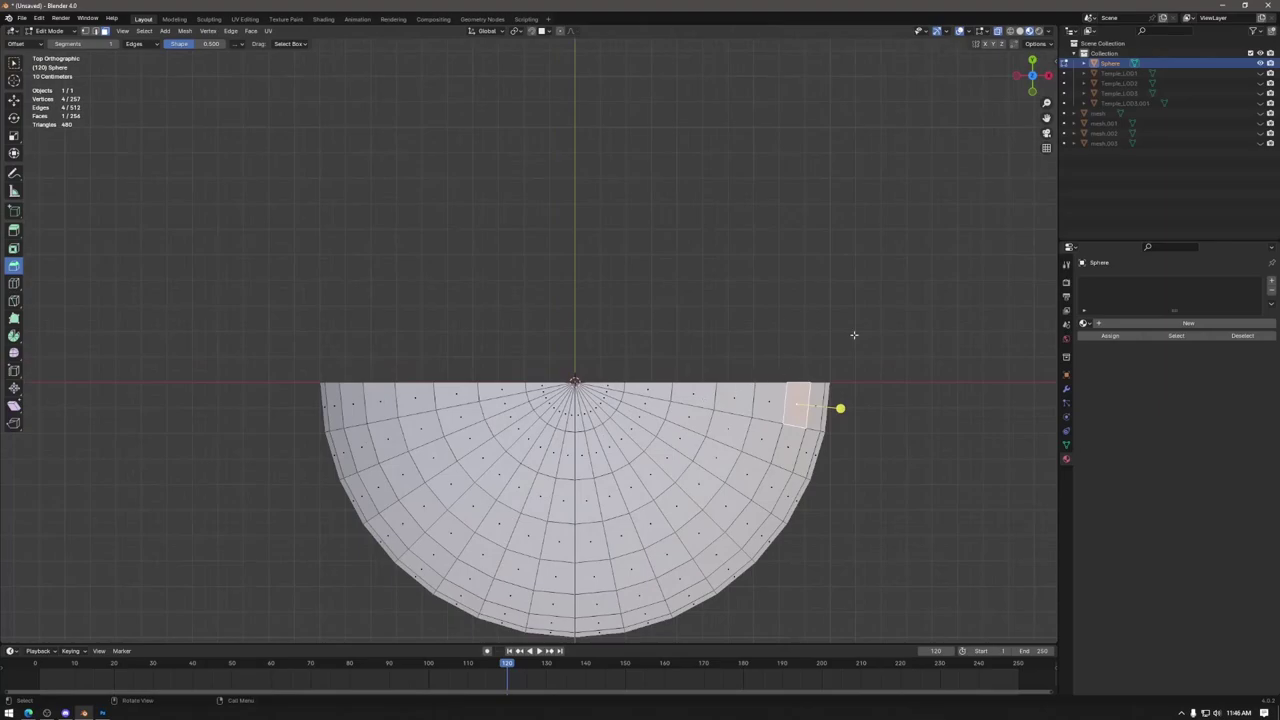
pyautogui.moveTo(575, 450); pyautogui.dragTo(643, 443, button='middle')
pyautogui.click(1037, 86)
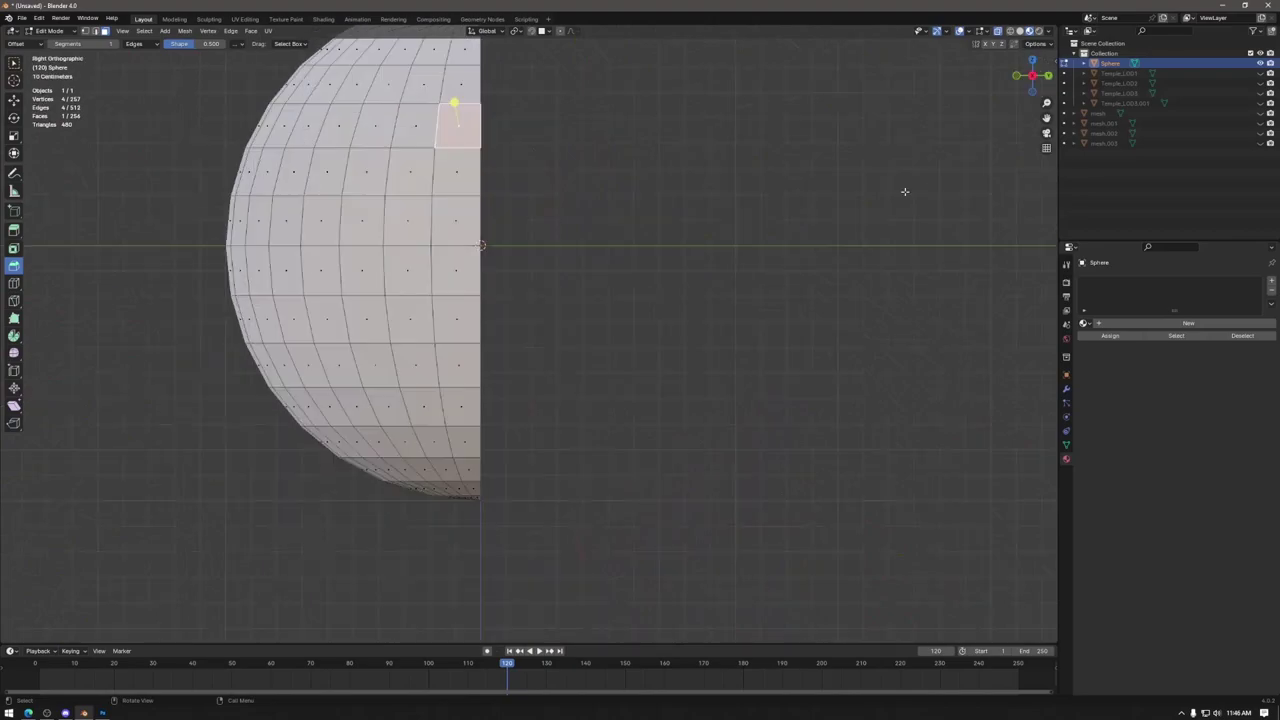
# Step: Select the edge loop around the half-sphere's open rim and extrude it with the movement constrained to the X axis
pyautogui.scroll(-3, 517, 257)
pyautogui.keyDown('alt'); pyautogui.click(530, 215); pyautogui.keyUp('alt')
pyautogui.press('KP_Decimal')
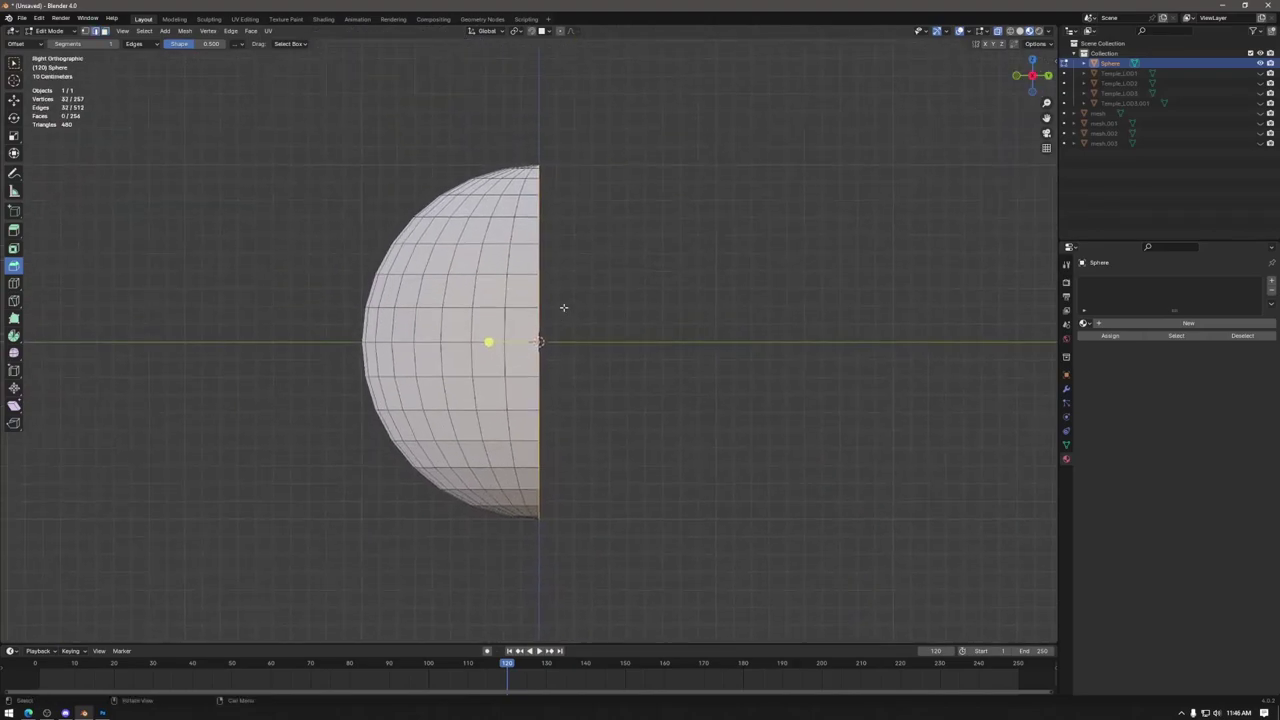
pyautogui.scroll(1, 560, 309)
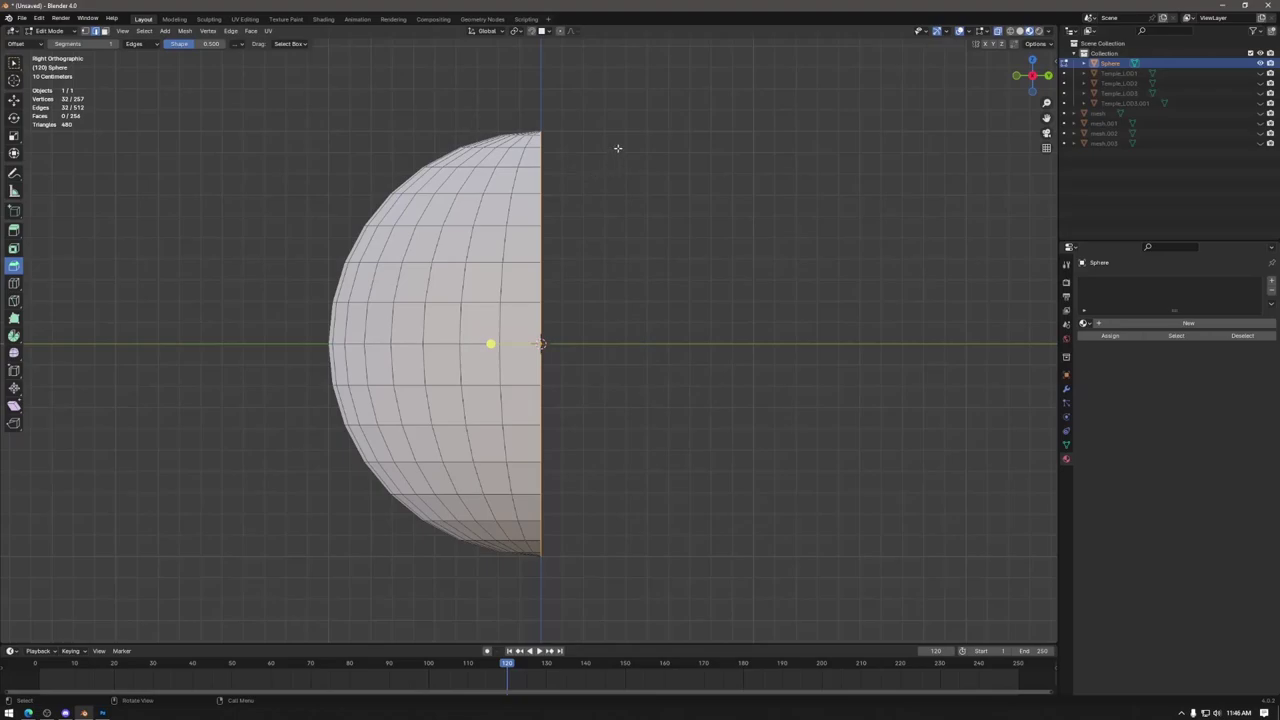
pyautogui.press('e')
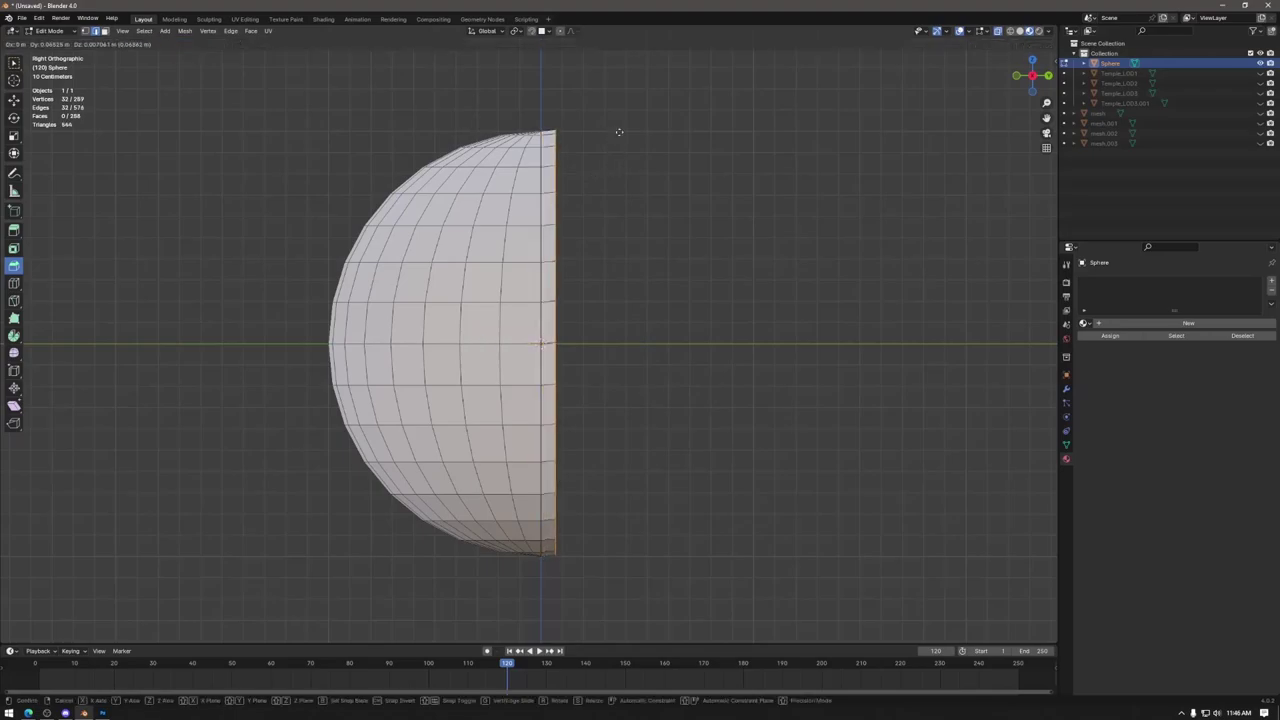
pyautogui.press('x')
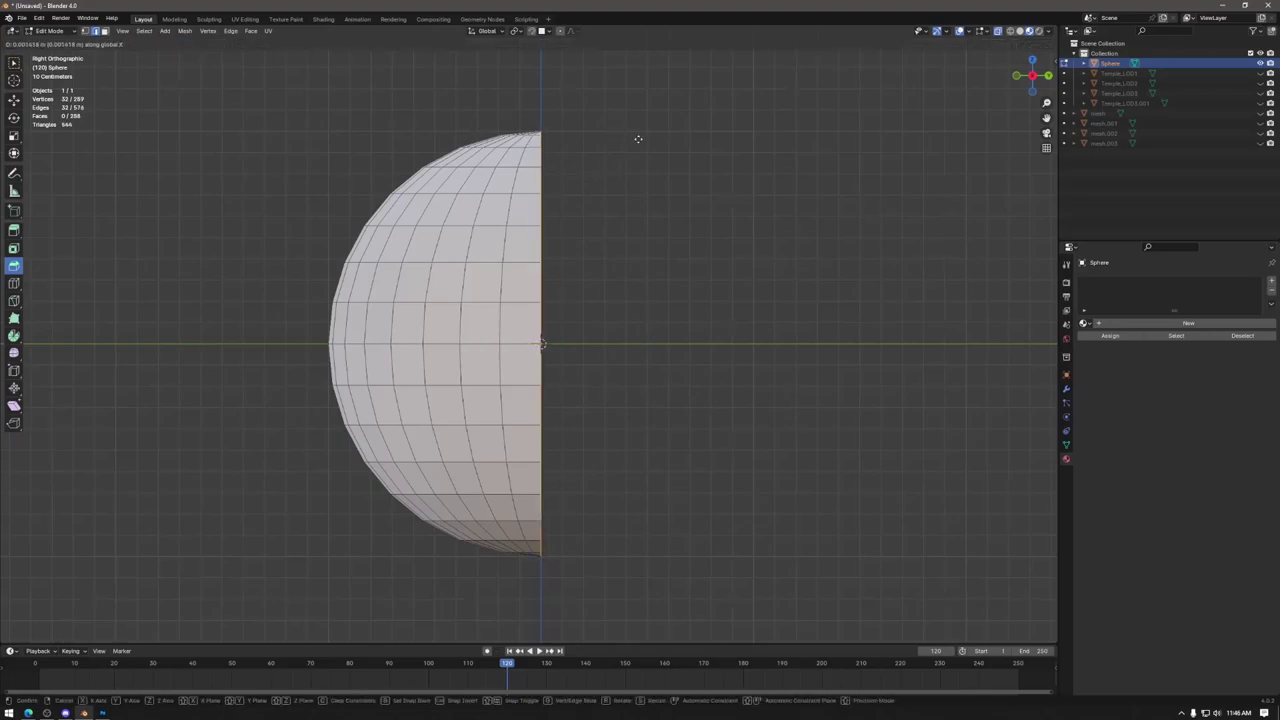
pyautogui.click(638, 139)
# Step: Move the extruded rim loop about 0.1 m along the positive Y axis
pyautogui.press('g')
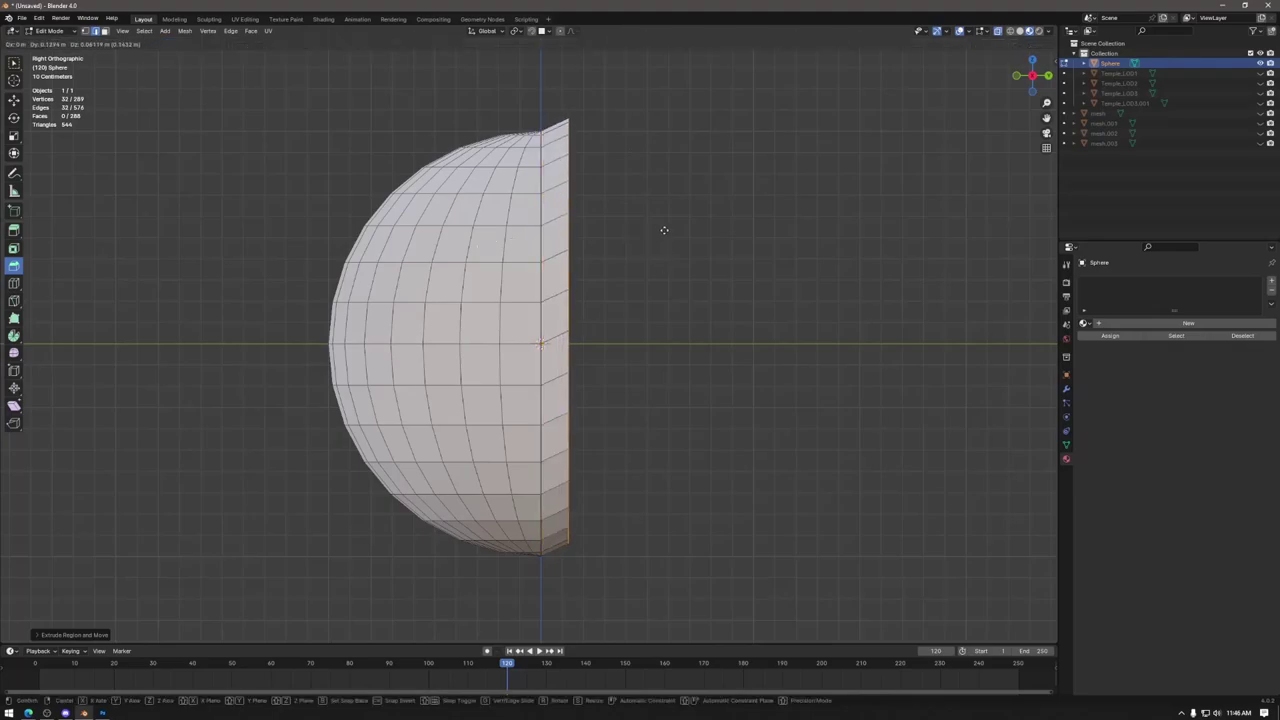
pyautogui.press('x')
pyautogui.press('x')
pyautogui.press('y')
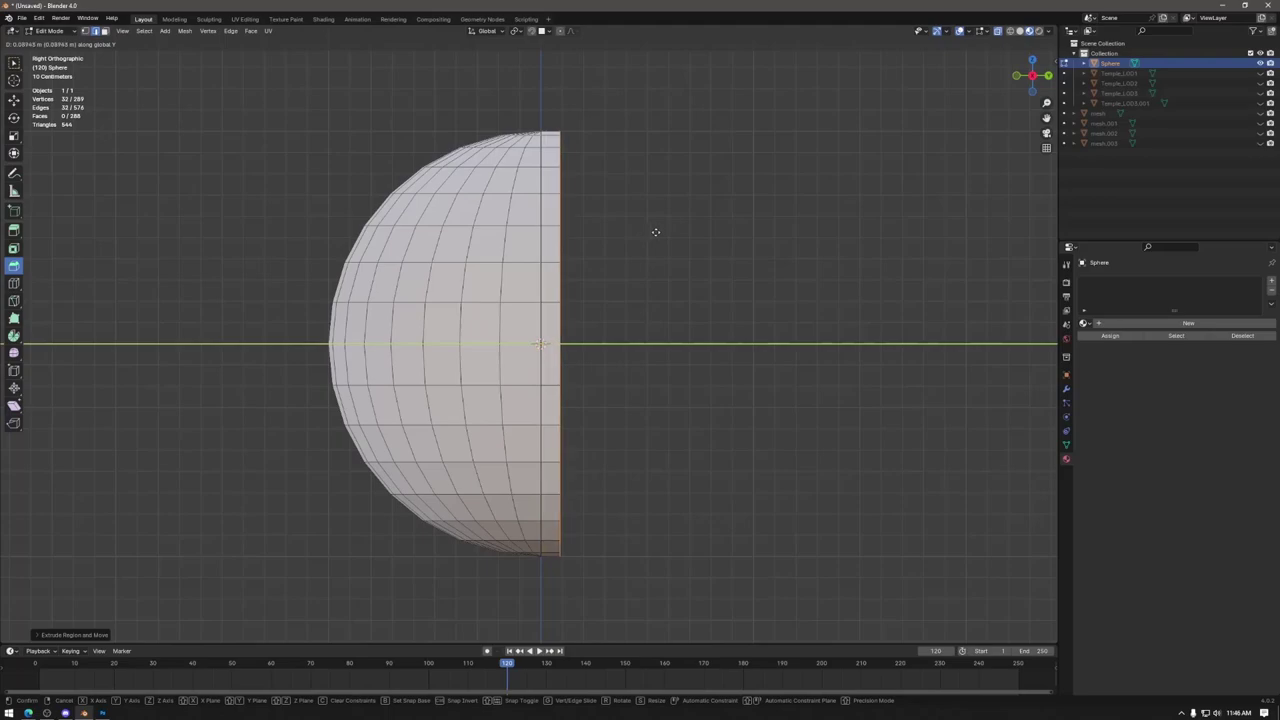
pyautogui.click(651, 231)
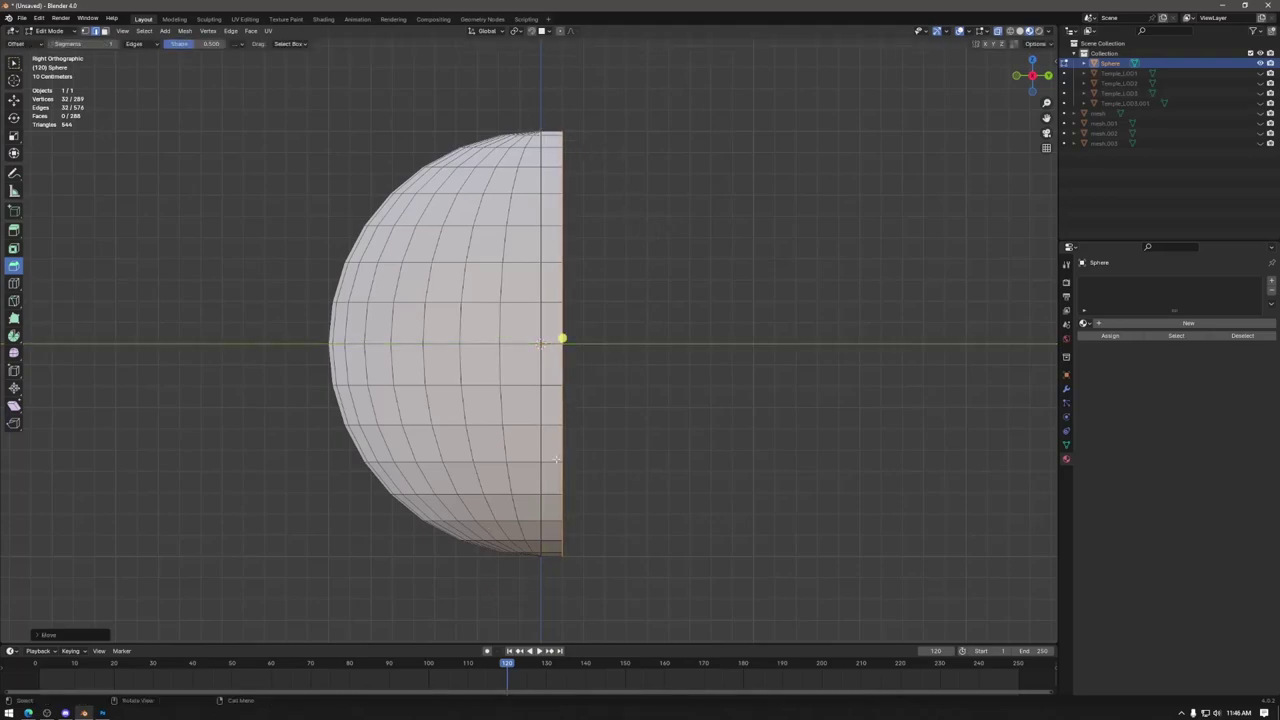
# Step: Select the extruded strip of faces beyond the half-sphere's original rim and delete those faces
pyautogui.moveTo(544, 108); pyautogui.dragTo(577, 578)
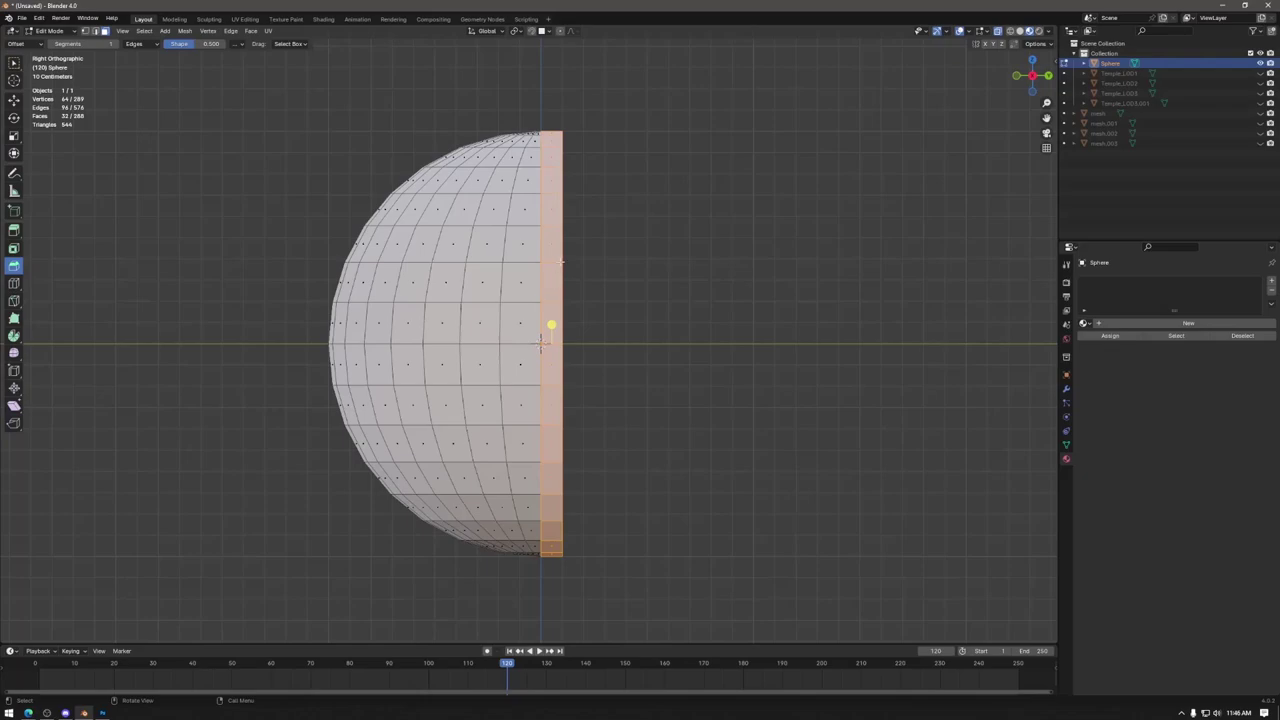
pyautogui.moveTo(588, 220); pyautogui.dragTo(511, 199, button='middle')
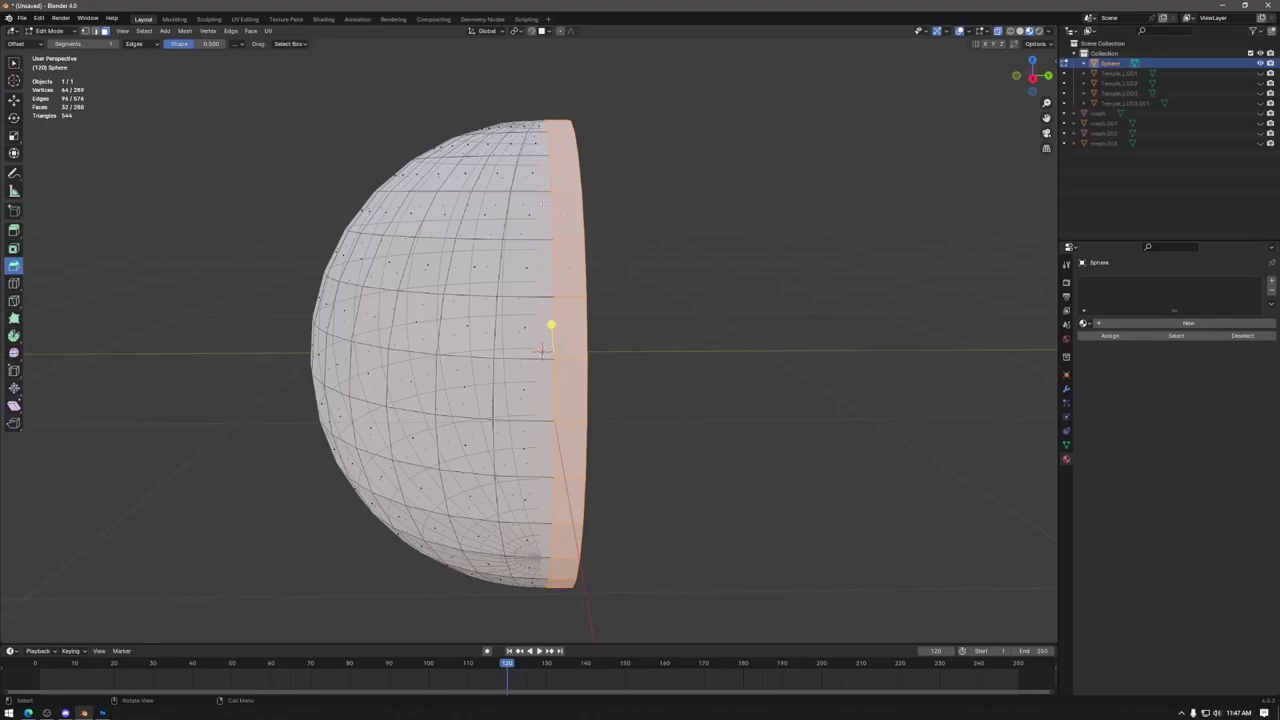
pyautogui.click(1033, 76)
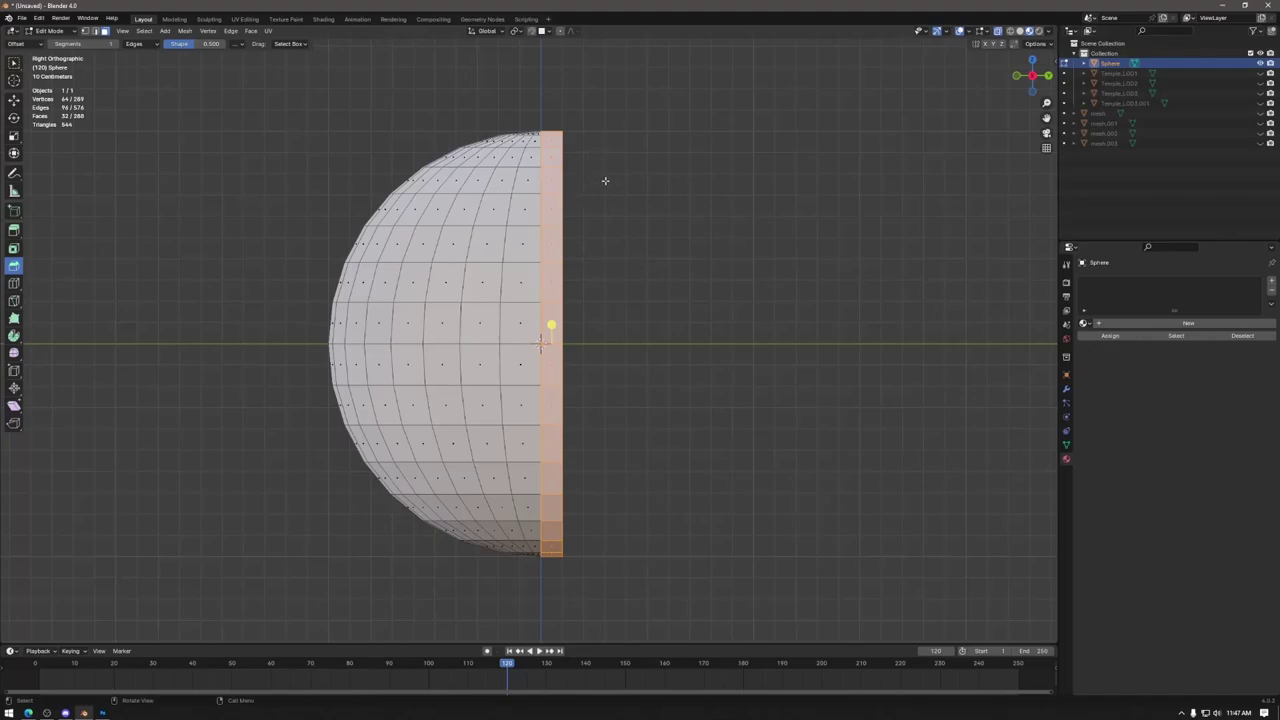
pyautogui.press('x')
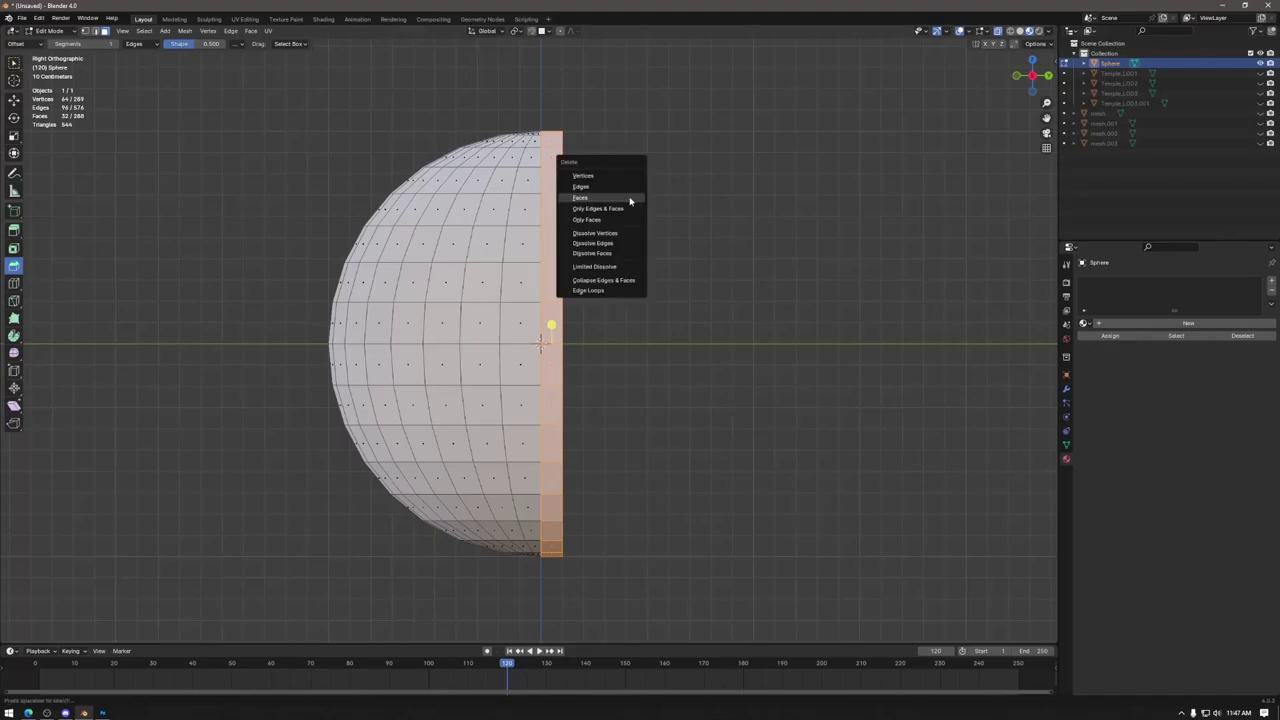
pyautogui.click(628, 196)
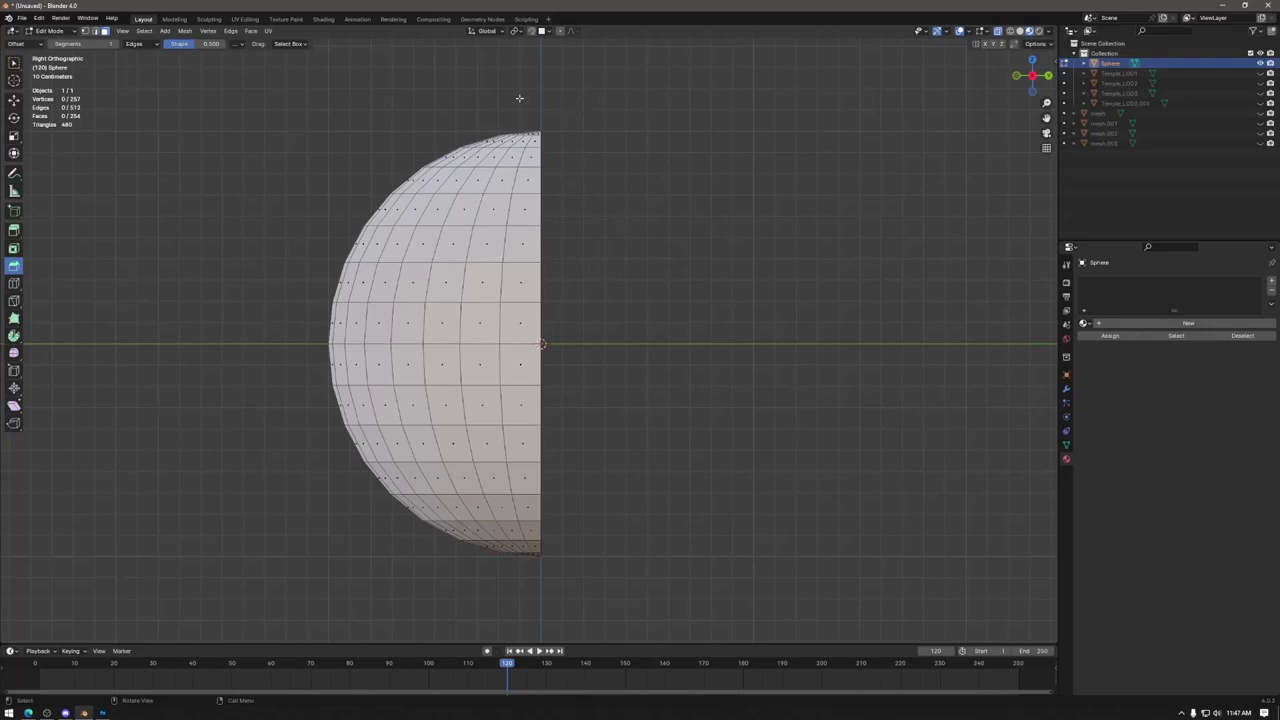
# Step: Add a Mirror modifier to the half-sphere in object mode, mirroring on the Y axis only
pyautogui.press('Tab')
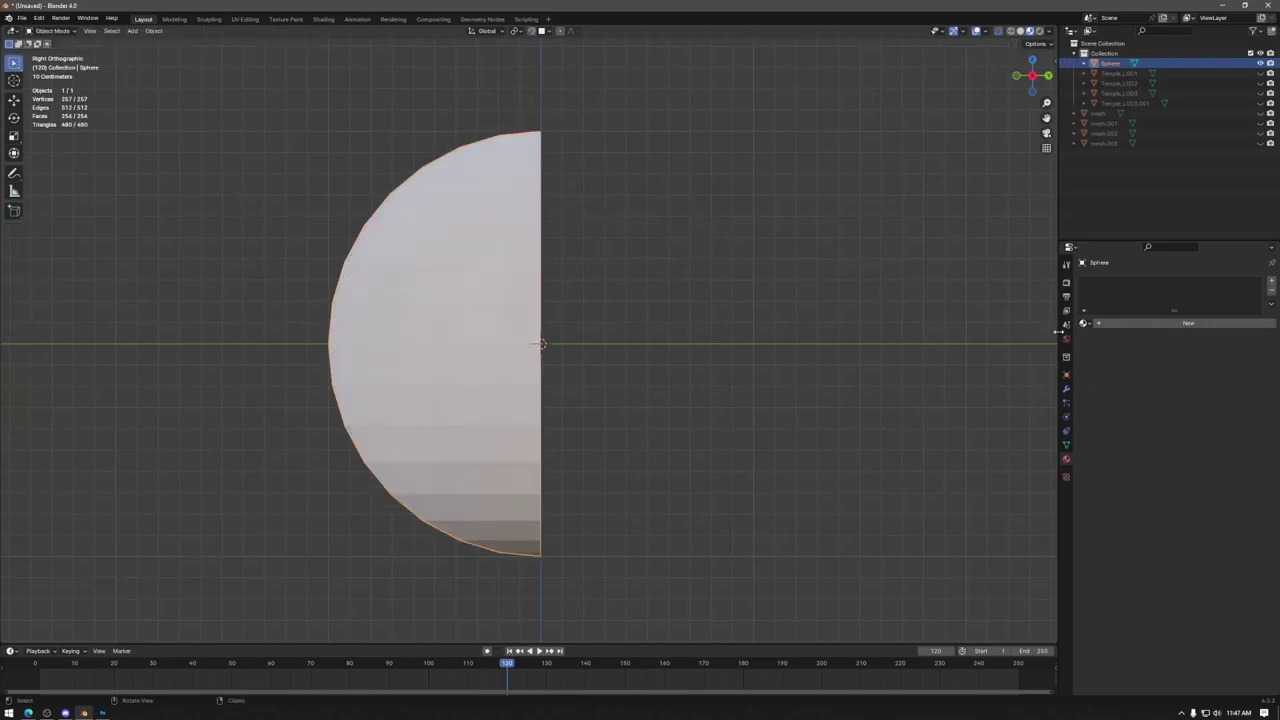
pyautogui.click(1066, 389)
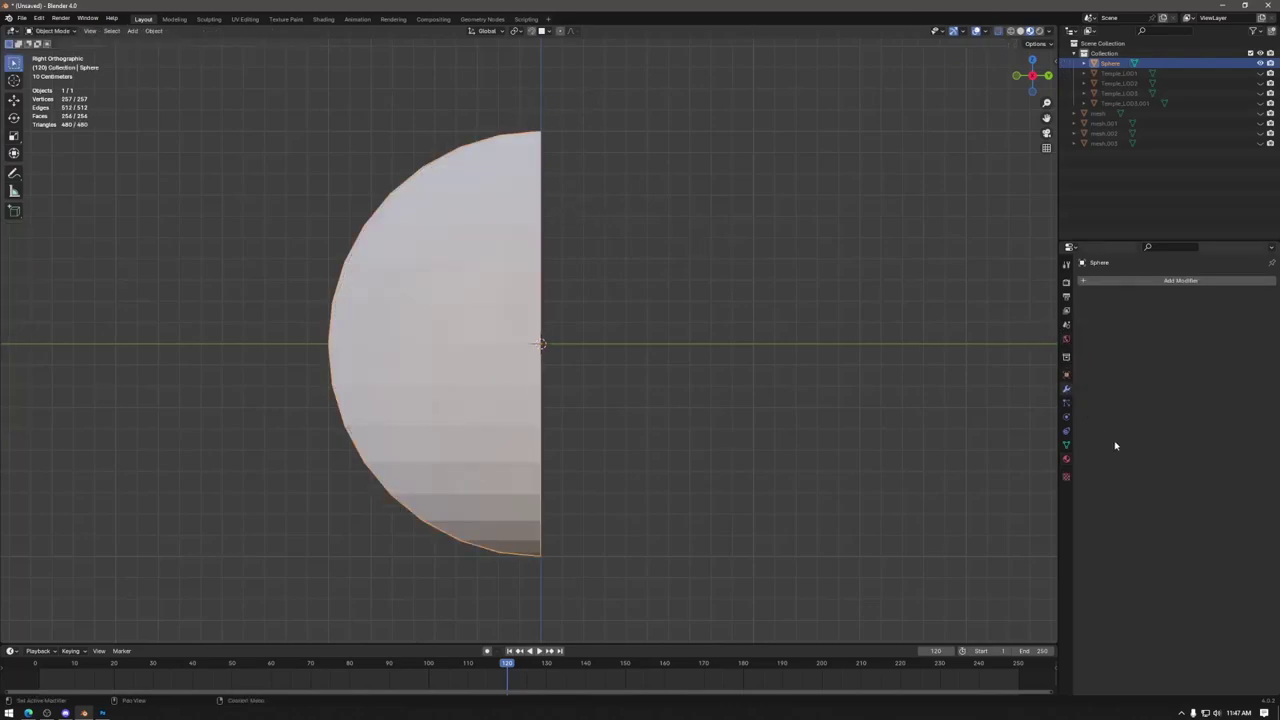
pyautogui.click(1103, 287)
pyautogui.moveTo(1089, 264)
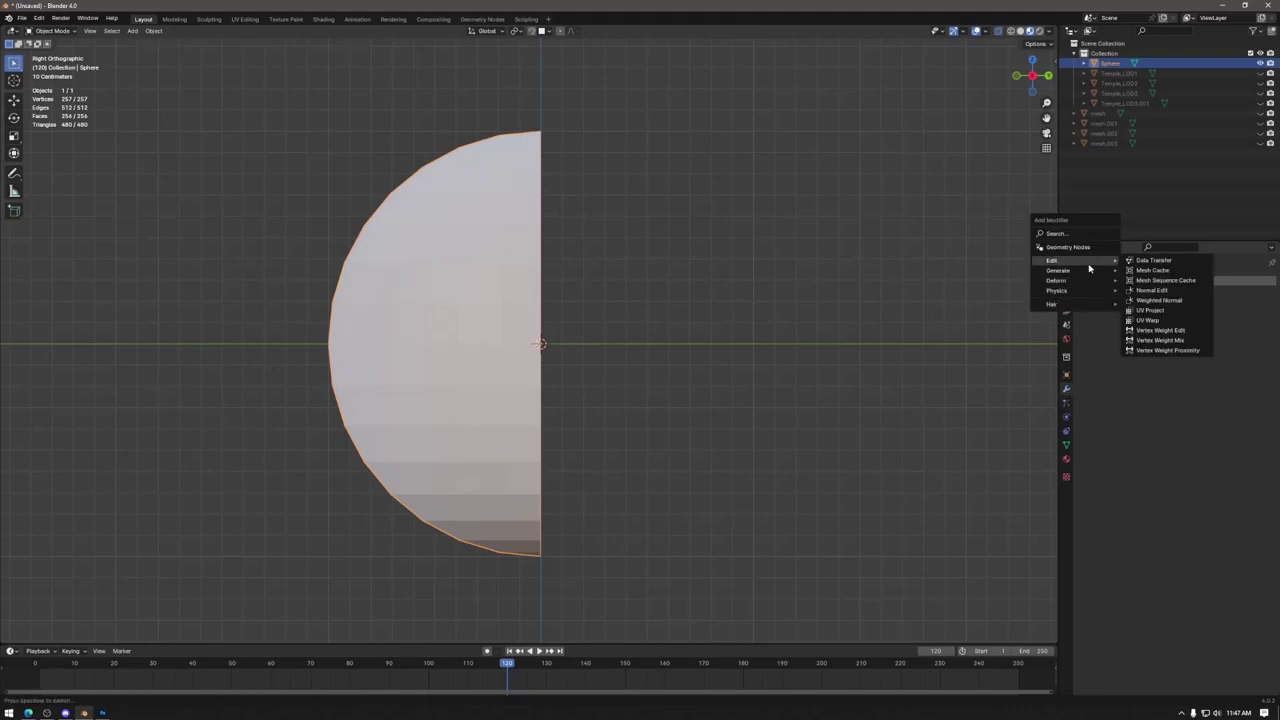
pyautogui.click(1150, 342)
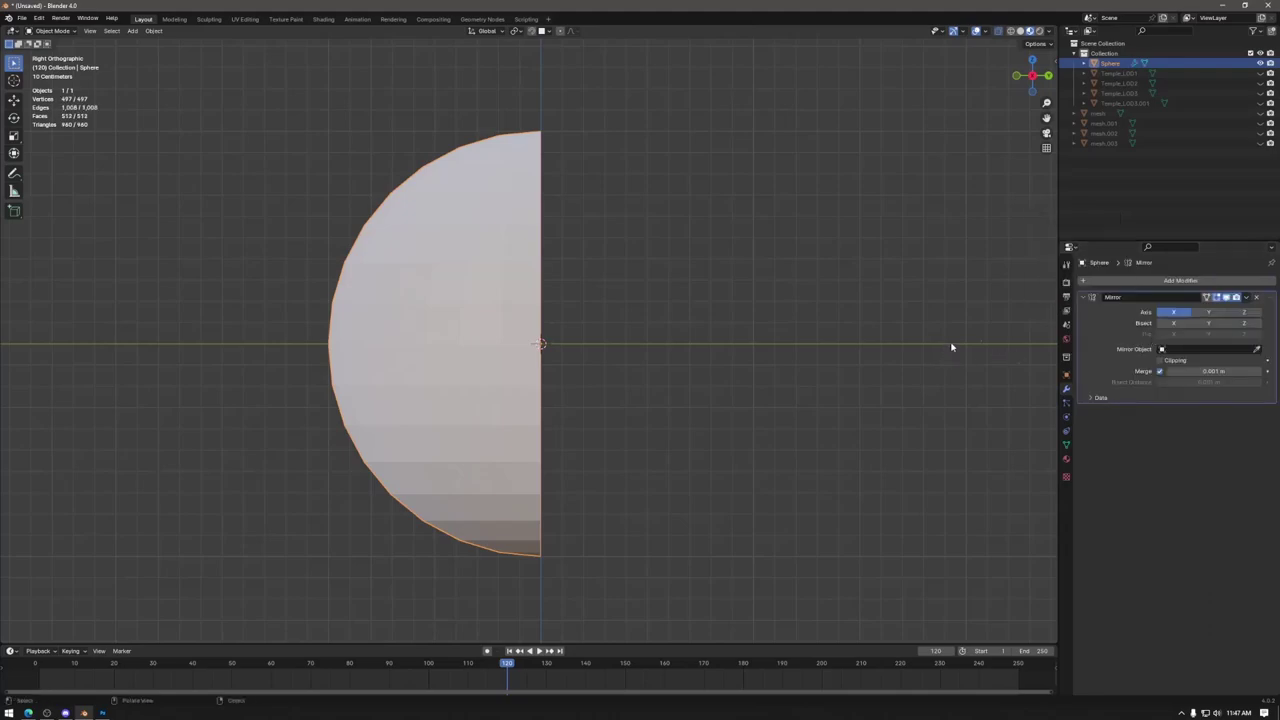
pyautogui.click(1208, 312)
pyautogui.click(1173, 312)
# Step: Check the mirrored half in edit mode and apply the Mirror modifier to the sphere
pyautogui.press('Tab')
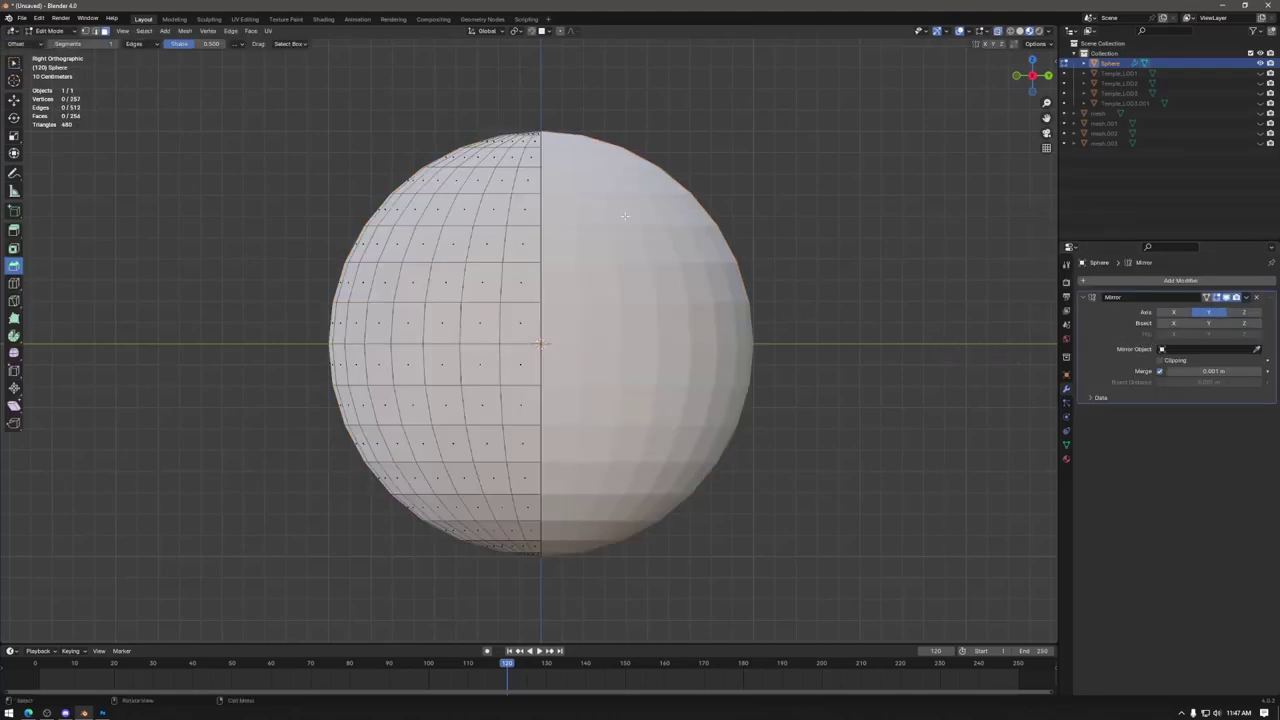
pyautogui.press('Tab')
pyautogui.click(1246, 297)
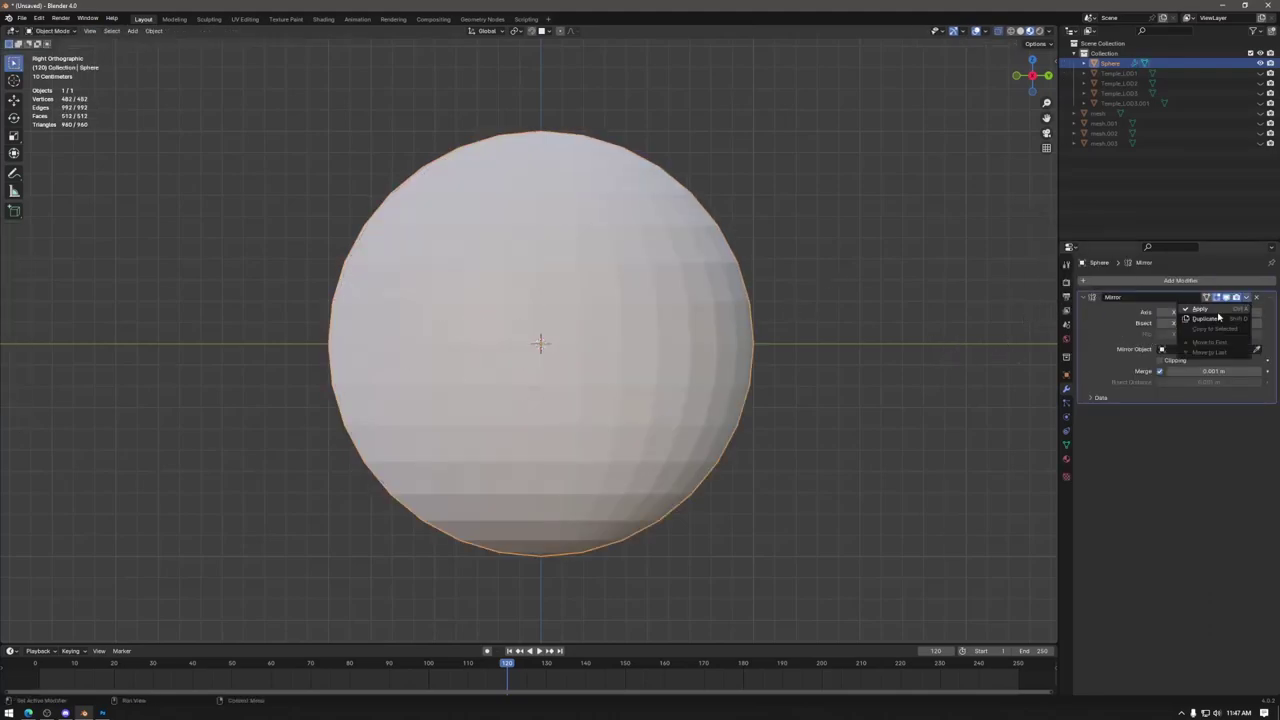
pyautogui.click(1200, 304)
# Step: In edit mode, box-select the faces on the sphere's positive Y side, extending the selection down to its lower part
pyautogui.press('Tab')
pyautogui.moveTo(840, 90)
pyautogui.mouseDown()
pyautogui.moveTo(640, 594)
pyautogui.moveTo(591, 630)
pyautogui.moveTo(658, 502)
pyautogui.moveTo(588, 522)
pyautogui.mouseUp()
pyautogui.moveTo(622, 598); pyautogui.dragTo(572, 499)
pyautogui.moveTo(600, 578); pyautogui.dragTo(553, 545)
pyautogui.moveTo(577, 600); pyautogui.dragTo(600, 246, button='middle')
pyautogui.moveTo(698, 292); pyautogui.dragTo(702, 340, button='middle')
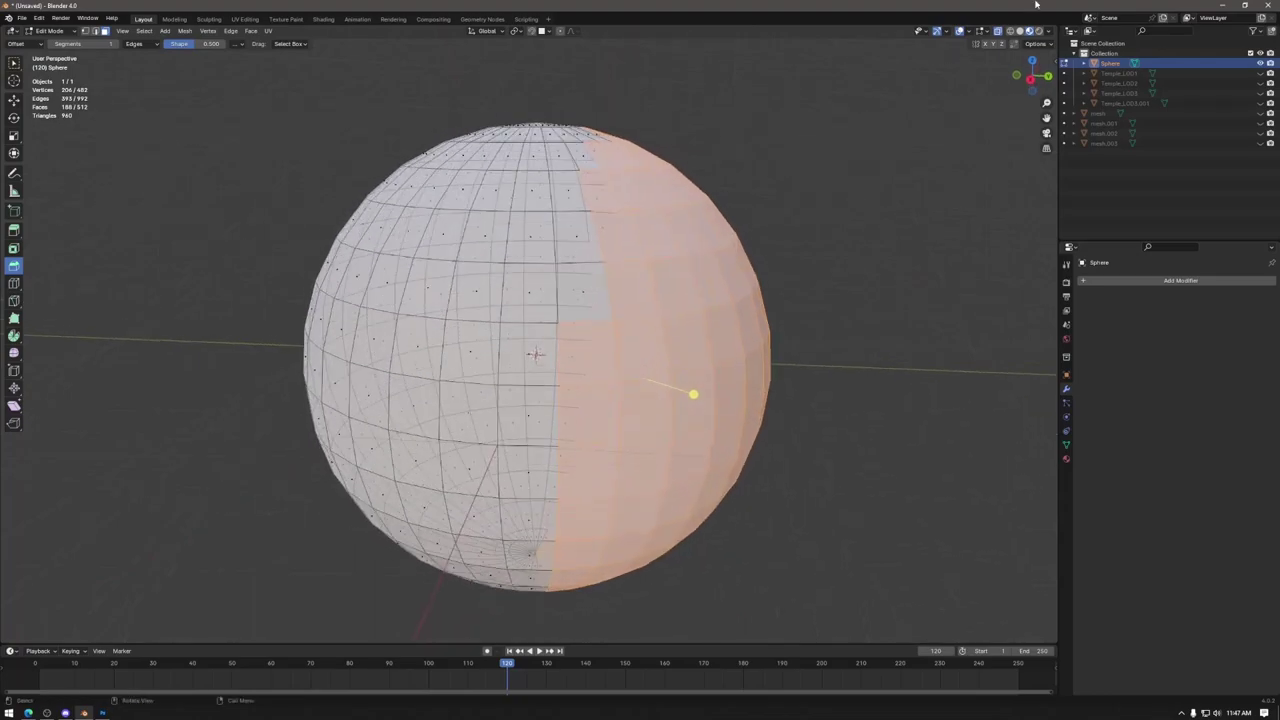
# Step: Deselect stray faces near the bottom of the sphere's dividing seam and examine the selection boundary from above
pyautogui.click(1032, 76)
pyautogui.keyDown('ctrl'); pyautogui.moveTo(502, 614); pyautogui.dragTo(568, 530); pyautogui.keyUp('ctrl')
pyautogui.moveTo(574, 549); pyautogui.dragTo(560, 522, button='middle')
pyautogui.moveTo(553, 521)
pyautogui.keyDown('ctrl'); pyautogui.mouseDown()
pyautogui.moveTo(580, 540)
pyautogui.moveTo(568, 512)
pyautogui.mouseUp(); pyautogui.keyUp('ctrl')
pyautogui.moveTo(568, 512); pyautogui.dragTo(513, 403, button='middle')
pyautogui.scroll(-2, 564, 481)
pyautogui.moveTo(522, 119); pyautogui.dragTo(530, 160, button='middle')
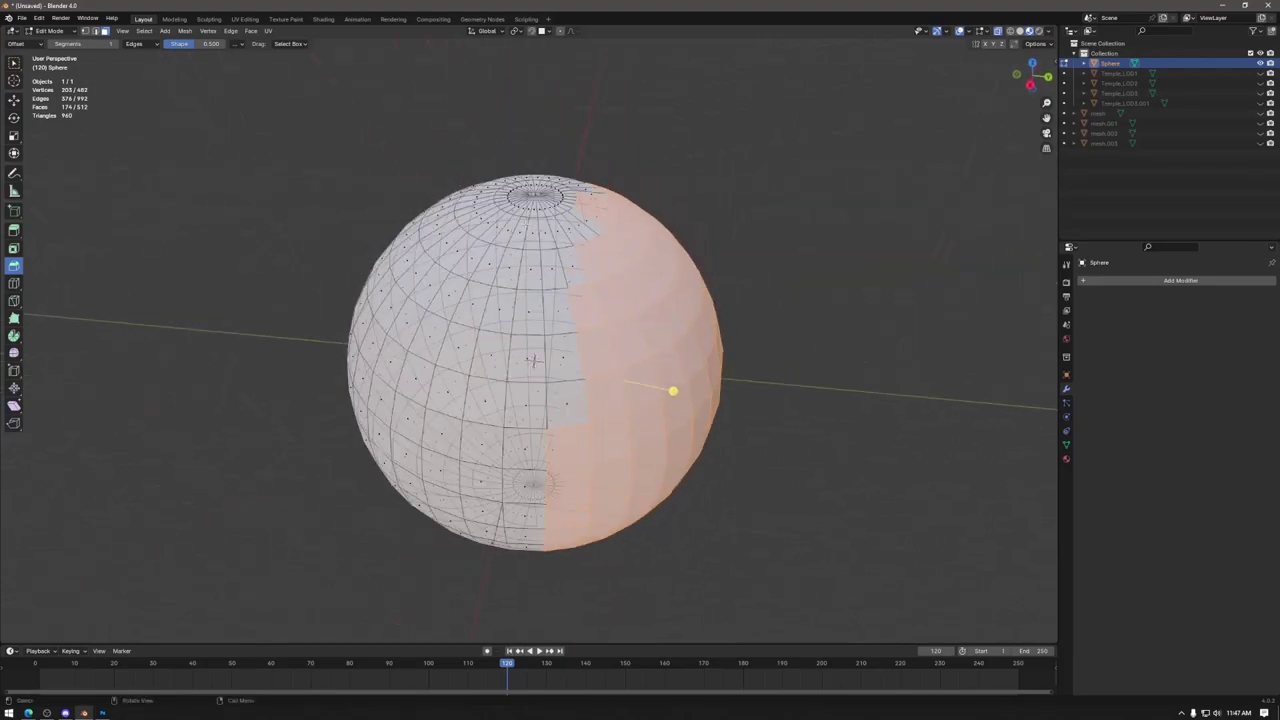
# Step: Add the missed faces along one side of the seam to the selection individually, up towards the sphere's top pole
pyautogui.moveTo(690, 310); pyautogui.dragTo(745, 320, button='middle')
pyautogui.keyDown('shift'); pyautogui.click(471, 381); pyautogui.keyUp('shift')
pyautogui.keyDown('shift'); pyautogui.click(471, 343); pyautogui.keyUp('shift')
pyautogui.keyDown('shift'); pyautogui.click(480, 302); pyautogui.keyUp('shift')
pyautogui.keyDown('shift'); pyautogui.click(490, 262); pyautogui.keyUp('shift')
pyautogui.keyDown('shift'); pyautogui.click(482, 252); pyautogui.keyUp('shift')
pyautogui.moveTo(482, 252); pyautogui.dragTo(500, 283, button='middle')
pyautogui.keyDown('shift'); pyautogui.click(470, 305); pyautogui.keyUp('shift')
pyautogui.keyDown('shift'); pyautogui.click(467, 292); pyautogui.keyUp('shift')
pyautogui.keyDown('shift'); pyautogui.click(462, 279); pyautogui.keyUp('shift')
pyautogui.keyDown('shift'); pyautogui.click(456, 265); pyautogui.keyUp('shift')
pyautogui.keyDown('shift'); pyautogui.click(497, 280); pyautogui.keyUp('shift')
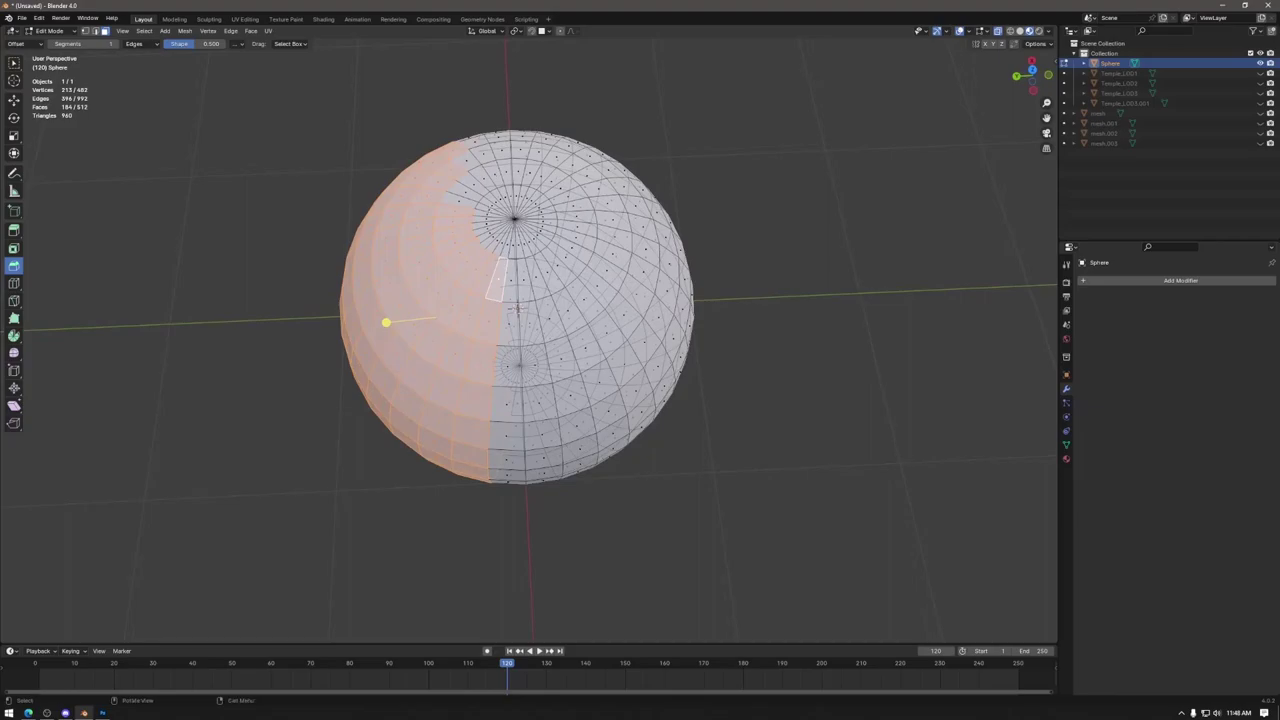
# Step: Add the missed faces near the top pole on the opposite side of the seam to the selection
pyautogui.keyDown('shift'); pyautogui.click(455, 205); pyautogui.keyUp('shift')
pyautogui.keyDown('shift'); pyautogui.click(463, 196); pyautogui.keyUp('shift')
pyautogui.keyDown('shift'); pyautogui.click(470, 188); pyautogui.keyUp('shift')
pyautogui.keyDown('shift'); pyautogui.click(480, 180); pyautogui.keyUp('shift')
pyautogui.keyDown('shift'); pyautogui.click(490, 172); pyautogui.keyUp('shift')
# Step: Add the missed faces running down the sphere's side along the seam and inspect the selection from below
pyautogui.moveTo(490, 172); pyautogui.dragTo(677, 226, button='middle')
pyautogui.keyDown('shift'); pyautogui.click(558, 258); pyautogui.keyUp('shift')
pyautogui.keyDown('shift'); pyautogui.click(563, 282); pyautogui.keyUp('shift')
pyautogui.keyDown('shift'); pyautogui.click(568, 322); pyautogui.keyUp('shift')
pyautogui.keyDown('shift'); pyautogui.click(574, 370); pyautogui.keyUp('shift')
pyautogui.keyDown('shift'); pyautogui.click(580, 416); pyautogui.keyUp('shift')
pyautogui.moveTo(580, 416); pyautogui.dragTo(616, 298, button='middle')
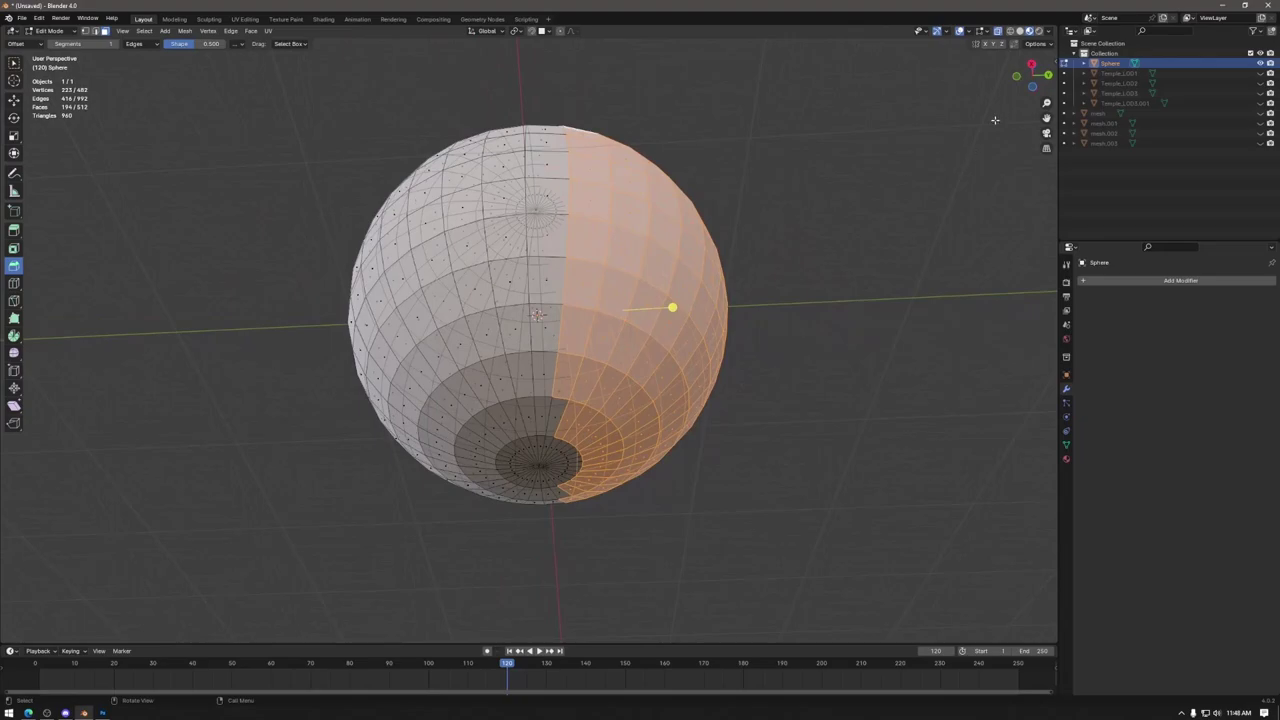
# Step: In right orthographic view, replace the selection by box-selecting every face on the sphere's positive Y half up to the center line
pyautogui.click(1031, 66)
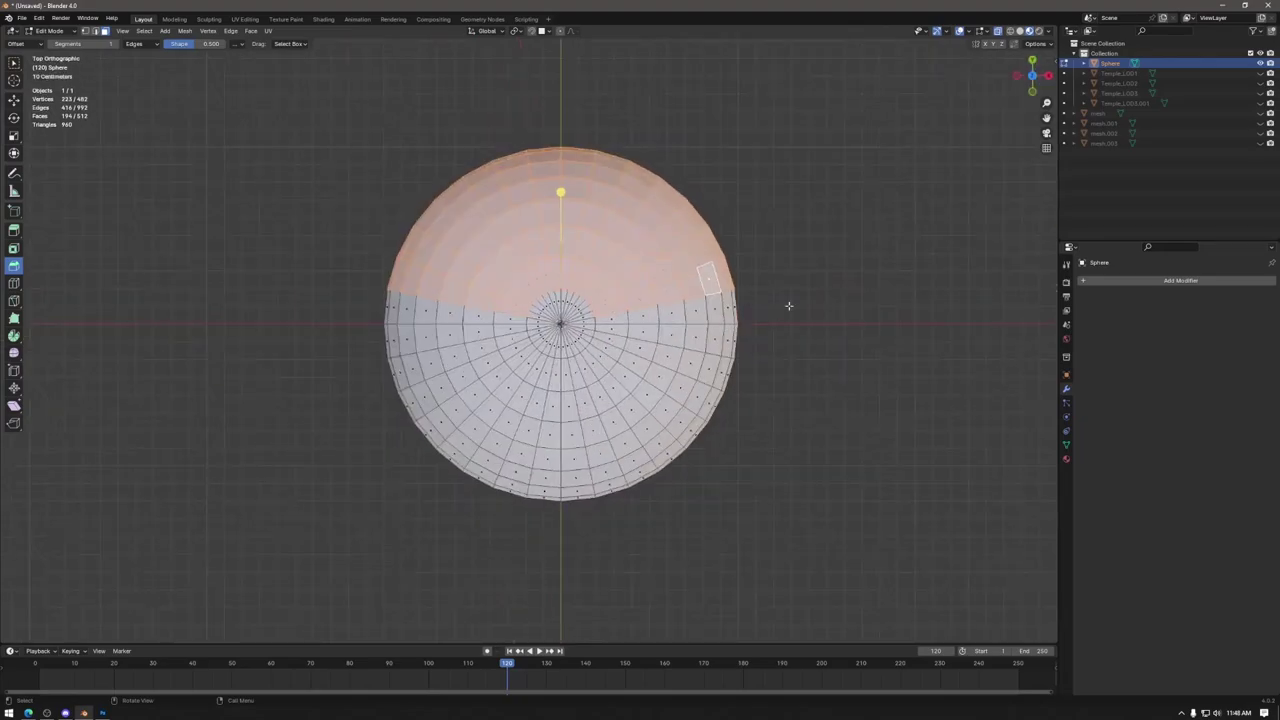
pyautogui.click(1047, 75)
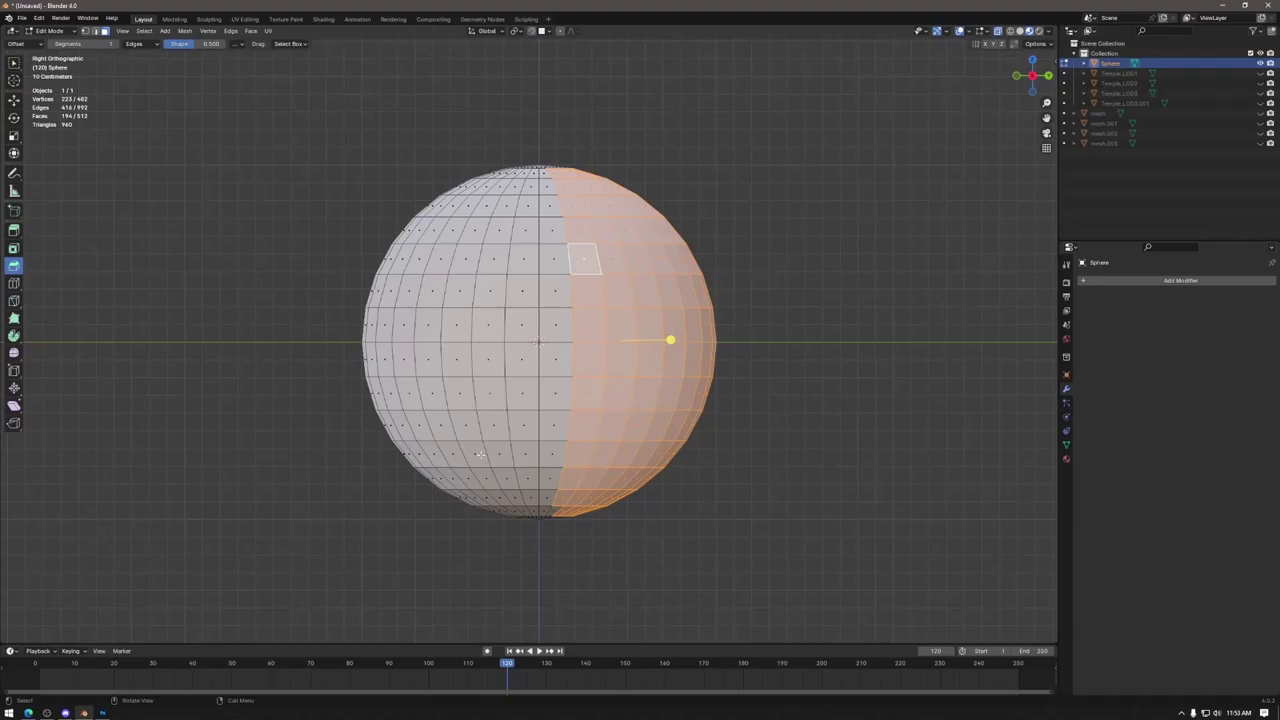
pyautogui.click(596, 152)
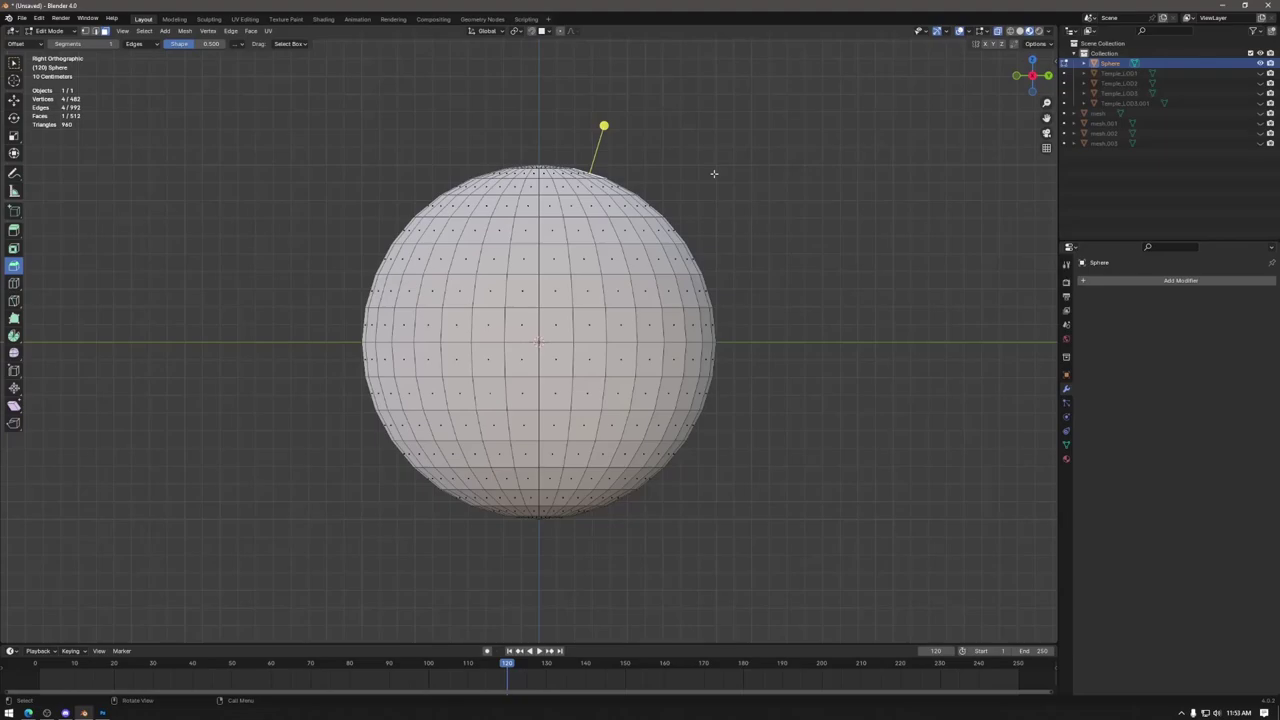
pyautogui.press('b')
pyautogui.moveTo(737, 90); pyautogui.dragTo(540, 508)
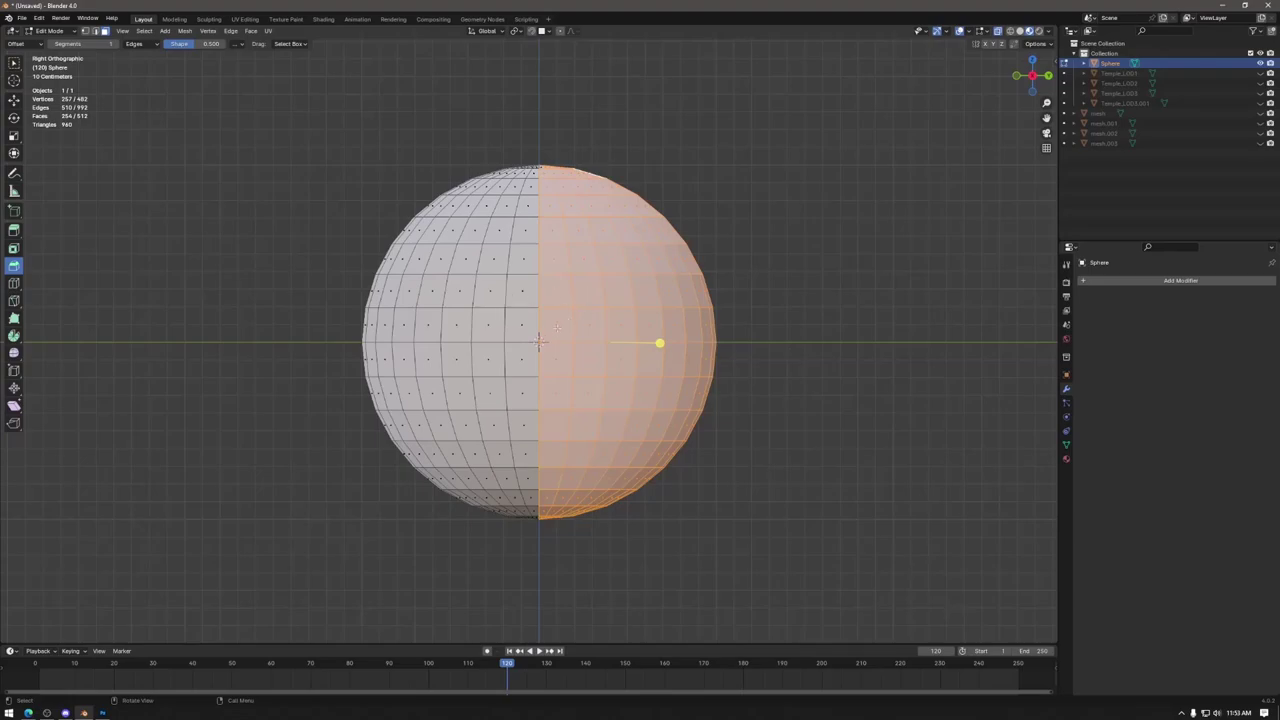
pyautogui.click(790, 285)
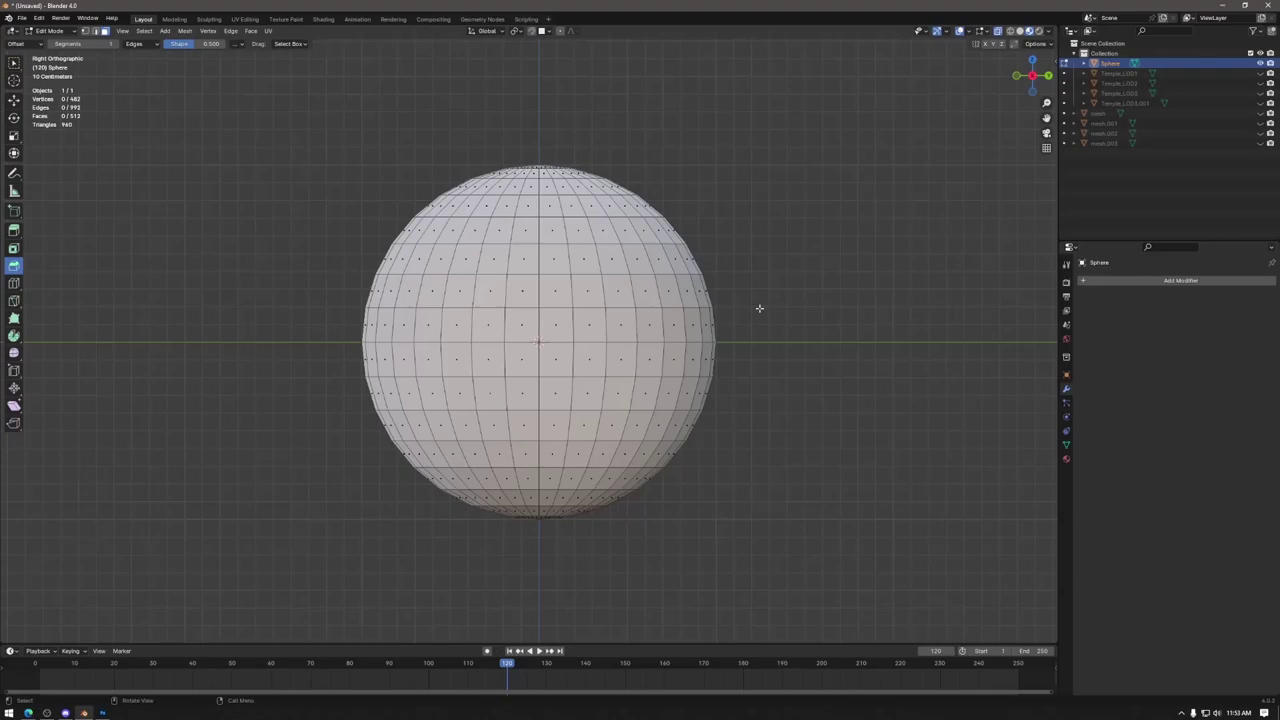
pyautogui.moveTo(771, 78); pyautogui.dragTo(538, 615)
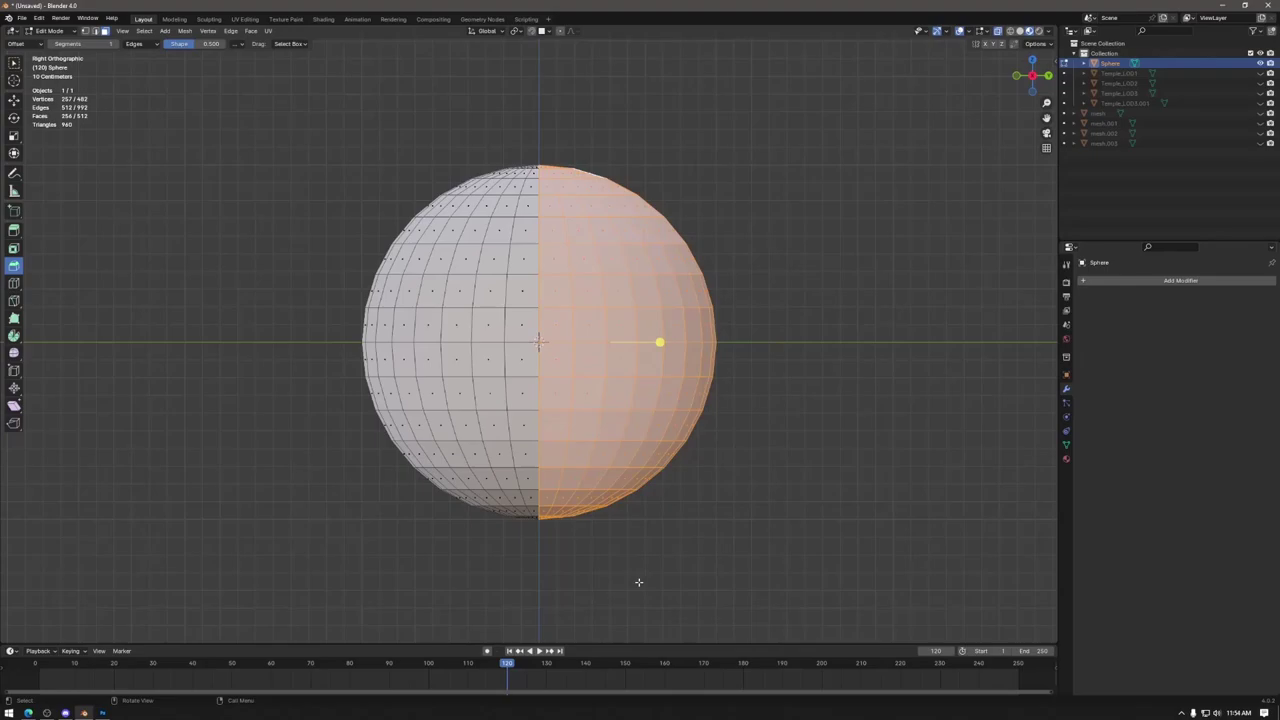